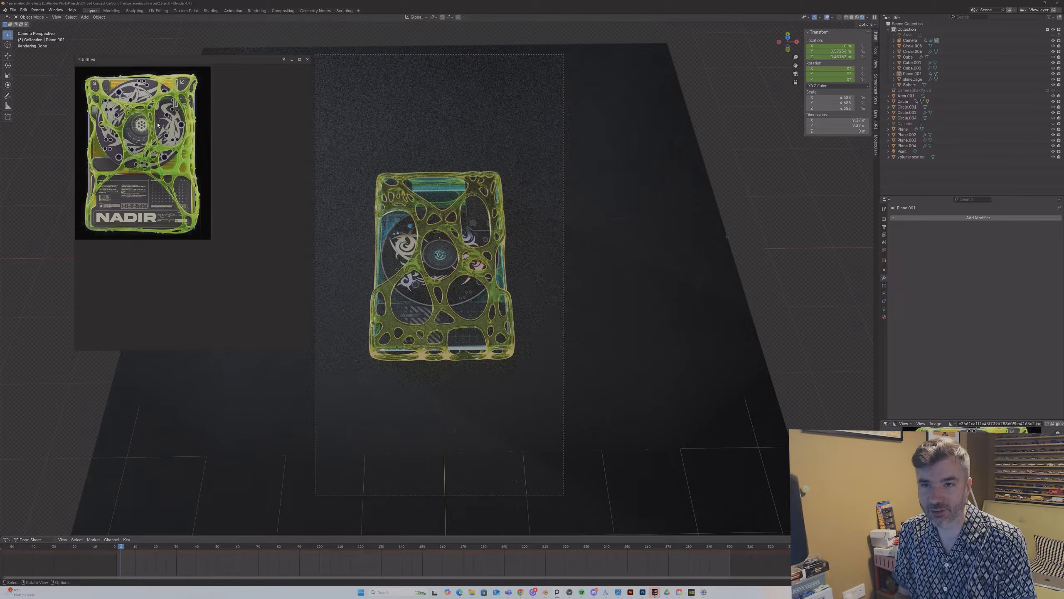
# Step: Examine the NADIR reference image and inspect the finished scene's parts, including the circle and the slimeCage object
pyautogui.scroll(-2, 204, 168)
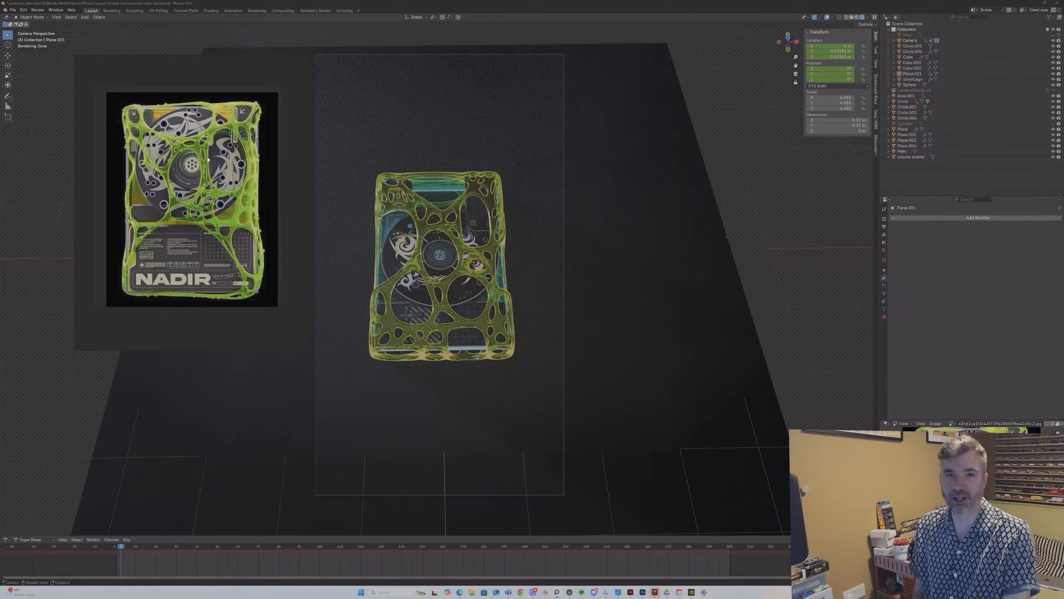
pyautogui.moveTo(204, 159); pyautogui.dragTo(202, 164, button='middle')
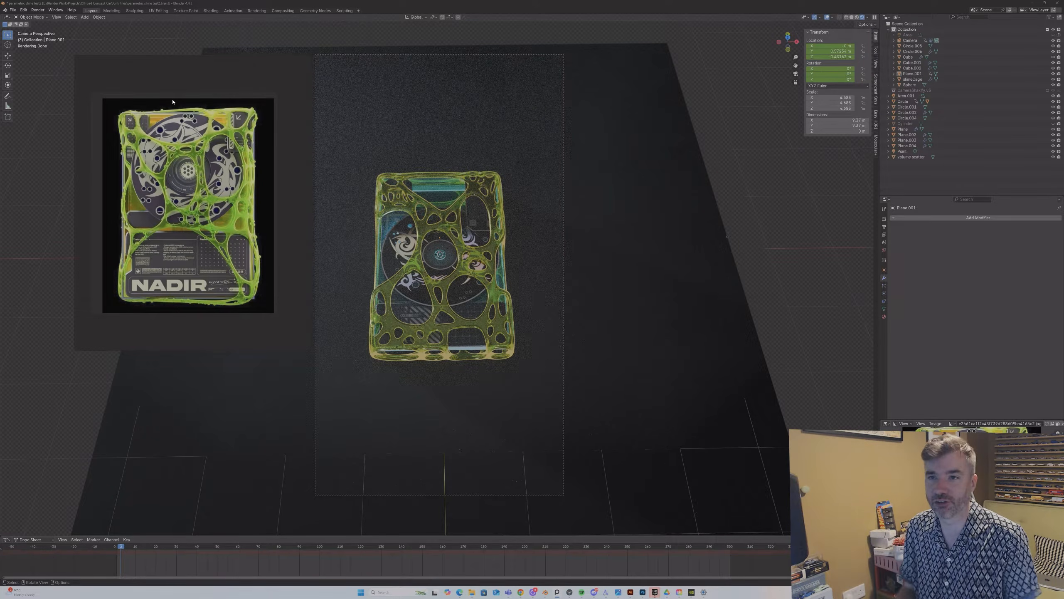
pyautogui.moveTo(455, 259)
pyautogui.mouseDown(button='middle')
pyautogui.moveTo(440, 247)
pyautogui.moveTo(451, 257)
pyautogui.moveTo(455, 246)
pyautogui.mouseUp(button='middle')
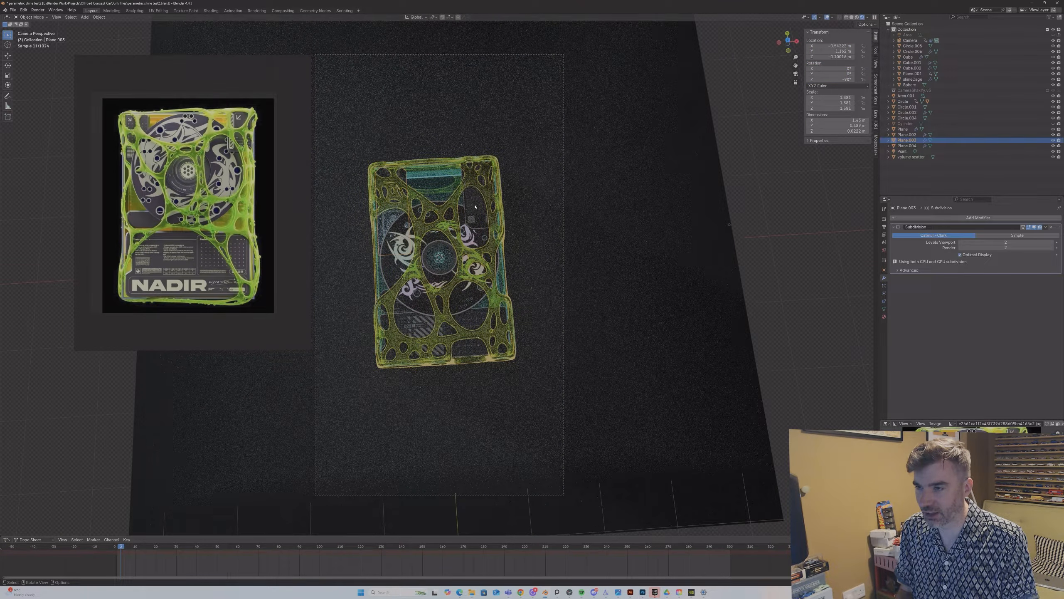
pyautogui.click(486, 278)
pyautogui.click(476, 296)
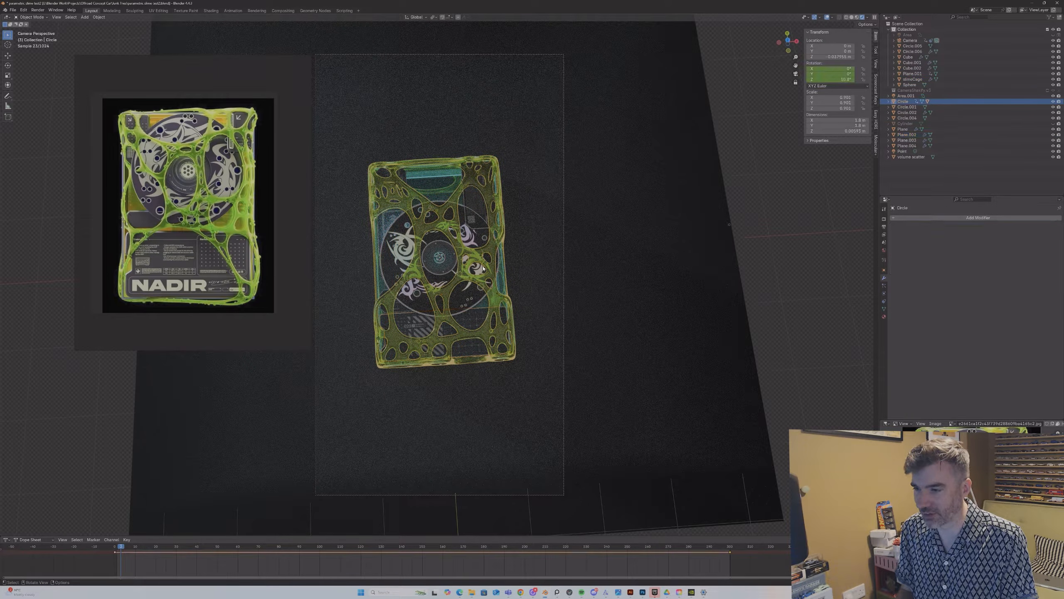
pyautogui.click(488, 254)
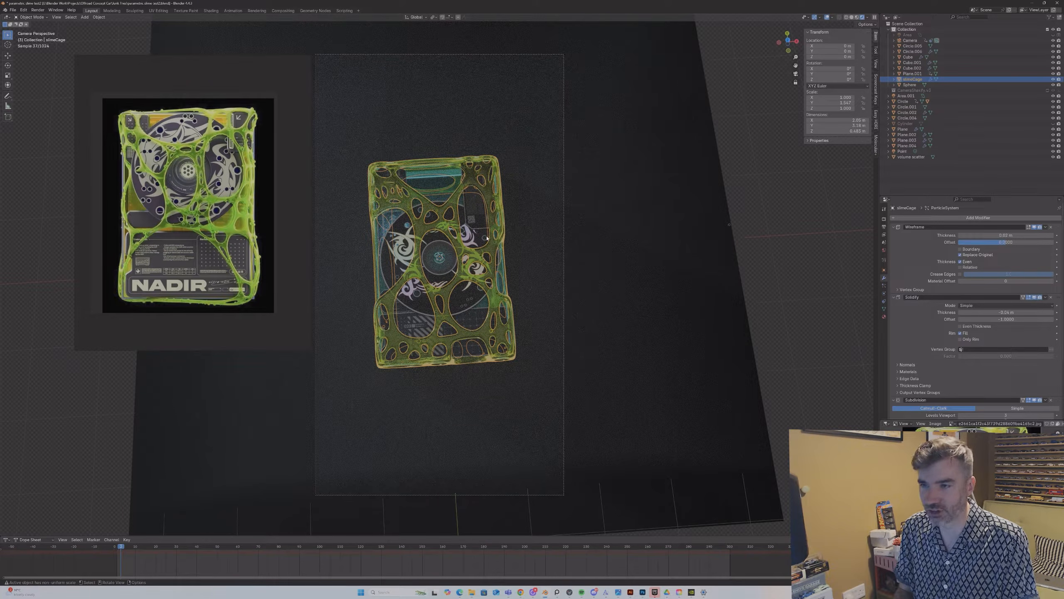
# Step: Start a new General file without saving the changes to the finished scene
pyautogui.click(12, 10)
pyautogui.moveTo(51, 16)
pyautogui.click(92, 16)
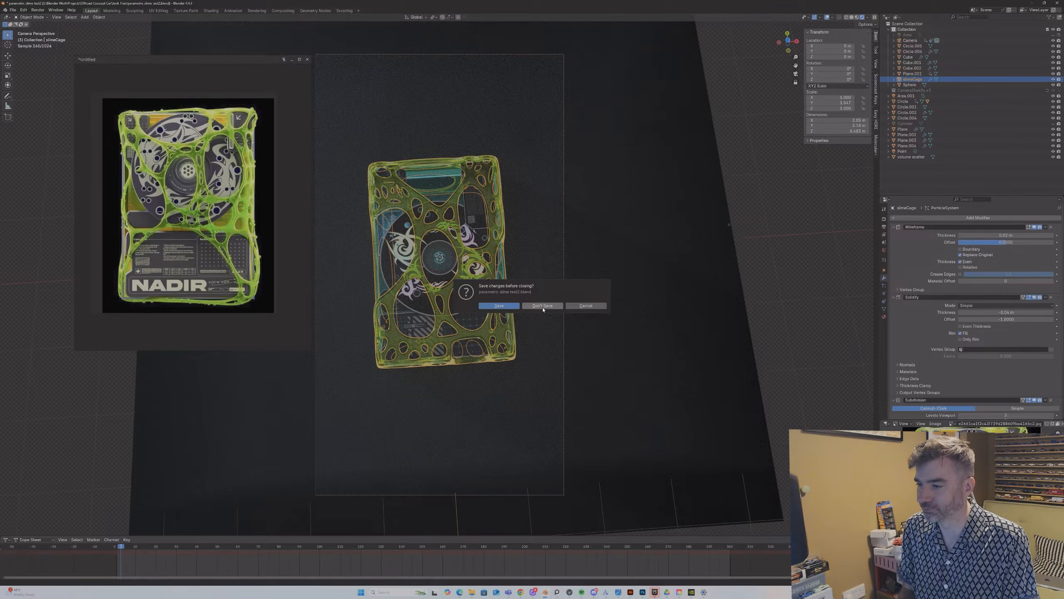
pyautogui.click(542, 306)
pyautogui.moveTo(461, 271); pyautogui.dragTo(297, 192, button='middle')
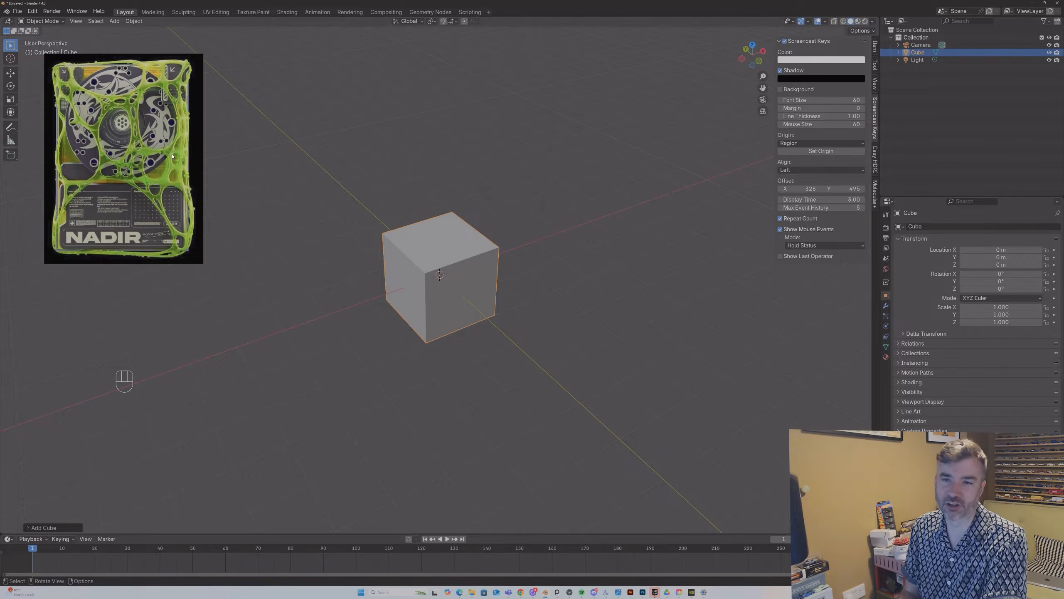
# Step: Stretch the default cube to a scale of about 2.2 along Y and about 1.48 along X
pyautogui.moveTo(398, 229); pyautogui.dragTo(409, 235, button='middle')
pyautogui.press('Tab')
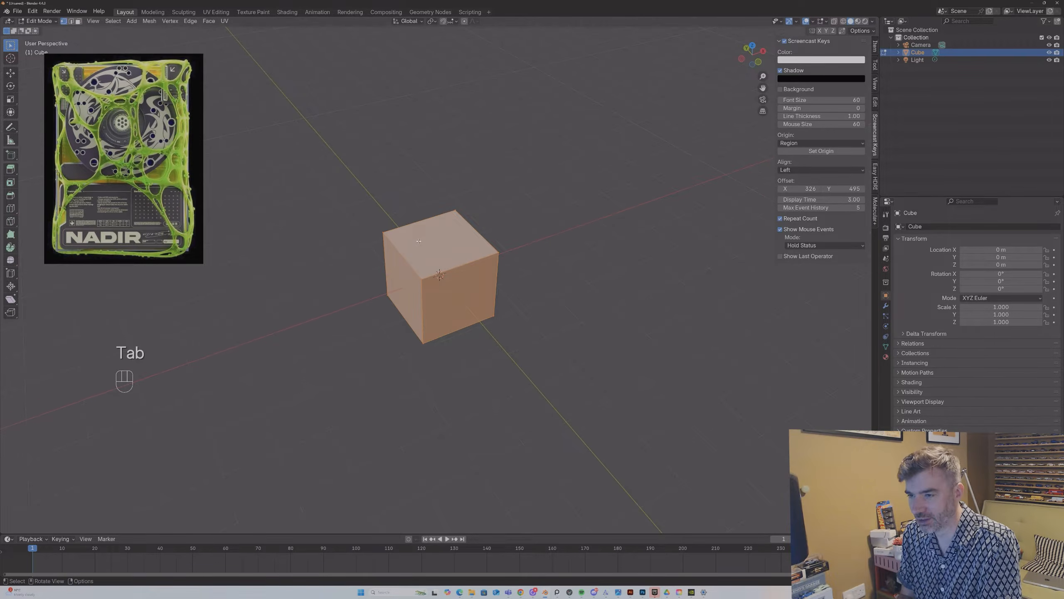
pyautogui.press('Tab')
pyautogui.press('s')
pyautogui.press('y')
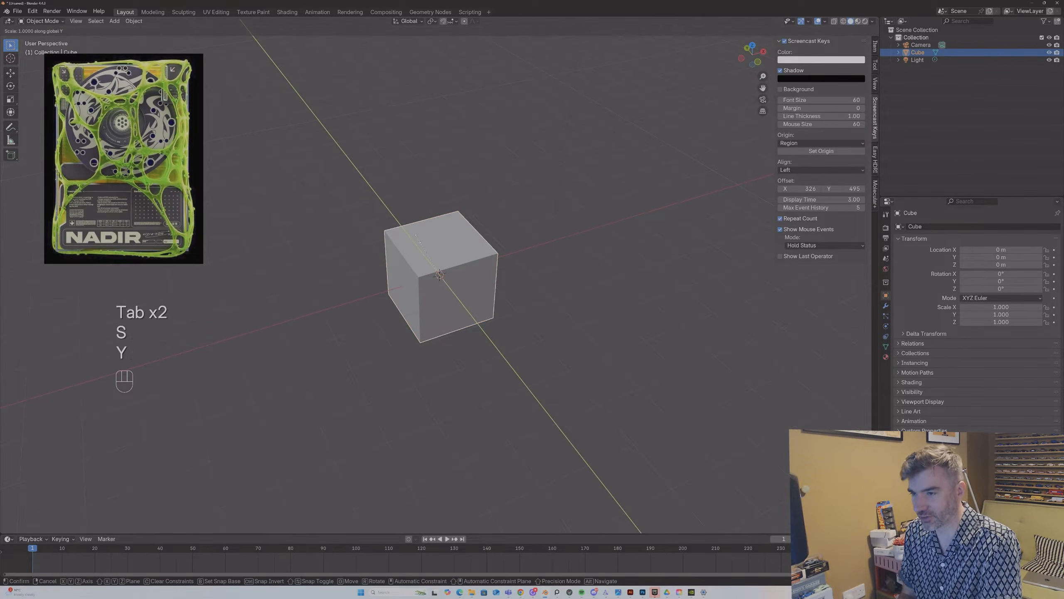
pyautogui.click(388, 198)
pyautogui.moveTo(395, 198); pyautogui.dragTo(394, 223, button='middle')
pyautogui.press('s')
pyautogui.press('x')
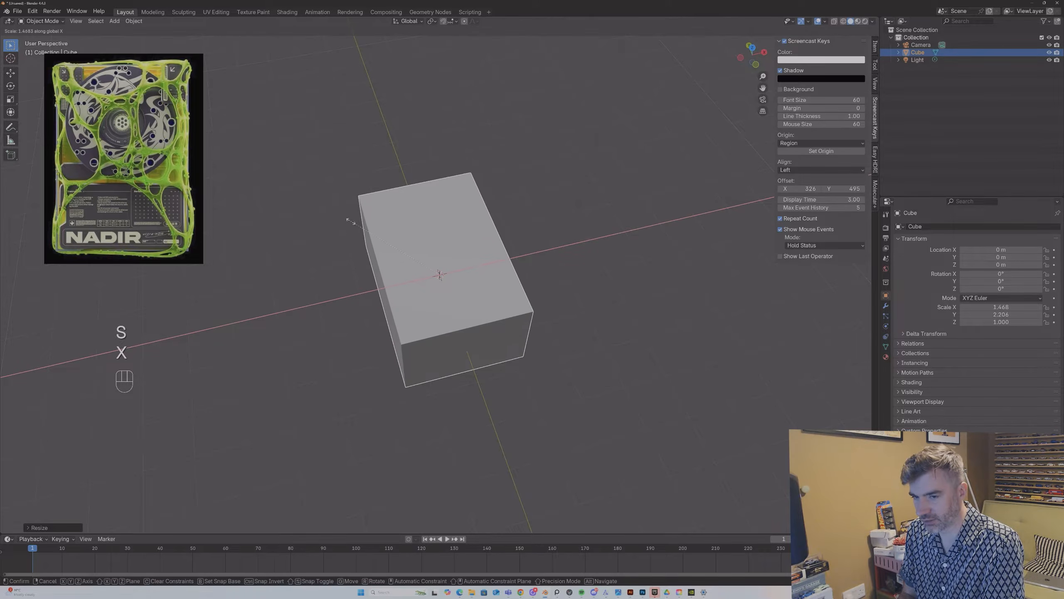
pyautogui.click(352, 221)
# Step: In Edit Mode with face selection, move the box's top face down along Z to flatten the box
pyautogui.moveTo(352, 221); pyautogui.dragTo(417, 227, button='middle')
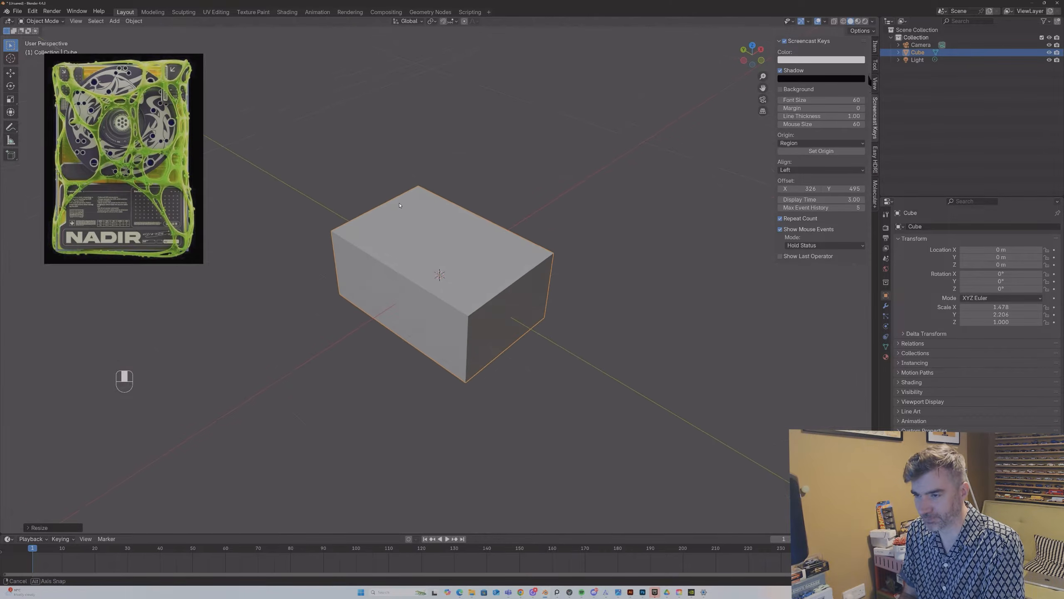
pyautogui.press('Tab')
pyautogui.press('3')
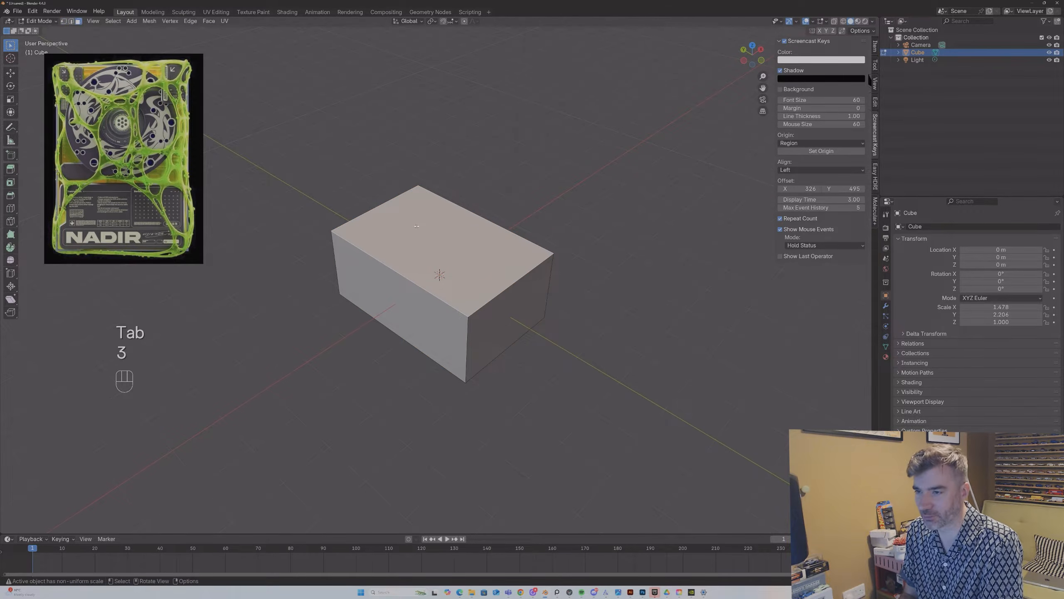
pyautogui.press('g')
pyautogui.press('y')
pyautogui.press('z')
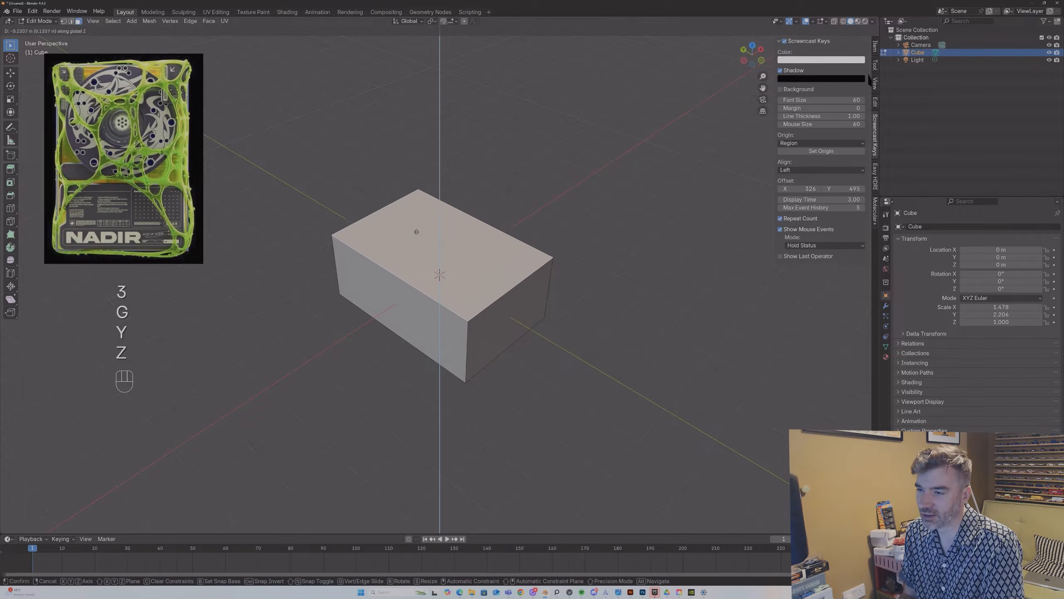
pyautogui.click(414, 257)
# Step: Lower the top face slightly further along Z to form a thin slab, and return to Object Mode
pyautogui.moveTo(415, 257); pyautogui.dragTo(434, 239, button='middle')
pyautogui.press('g')
pyautogui.press('z')
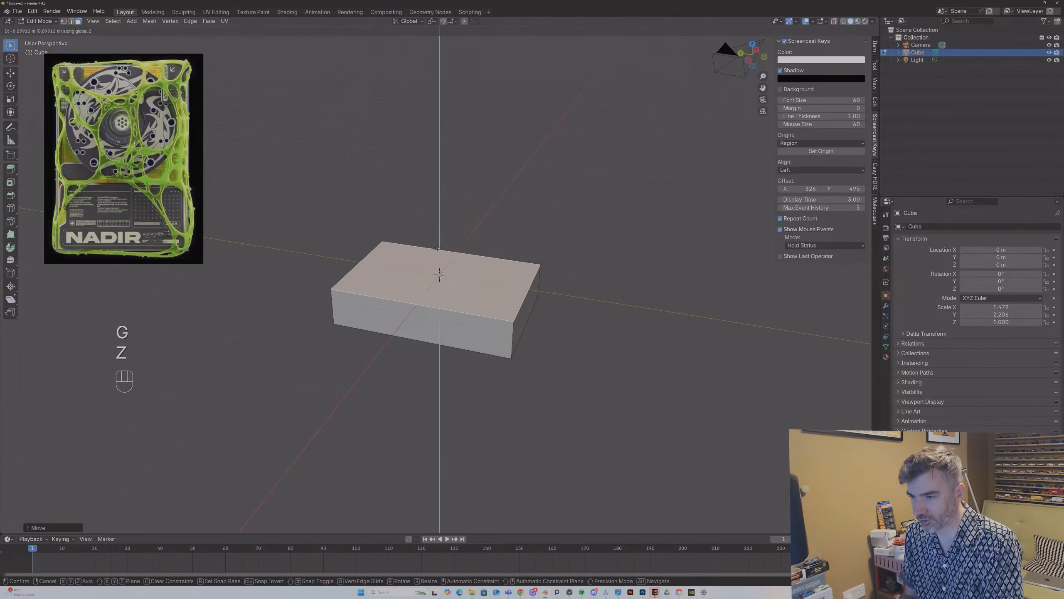
pyautogui.click(435, 256)
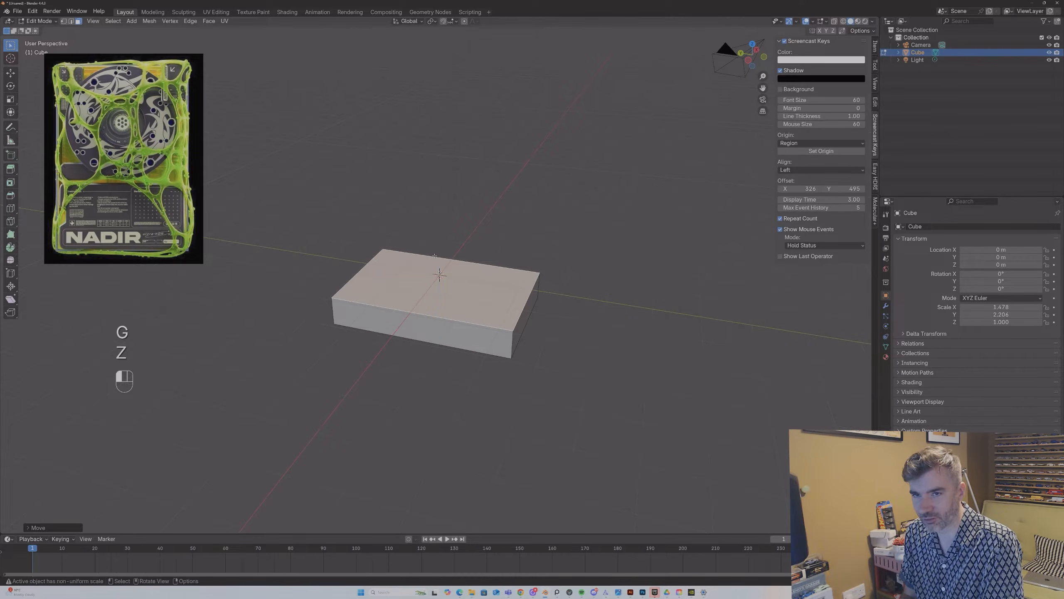
pyautogui.moveTo(435, 255); pyautogui.dragTo(249, 170, button='middle')
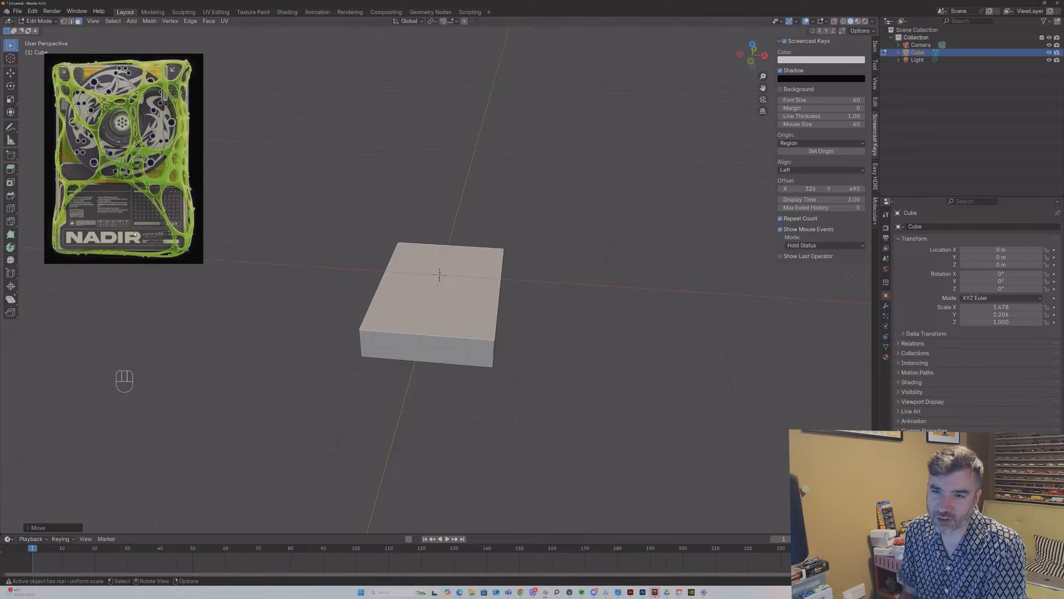
pyautogui.moveTo(88, 78)
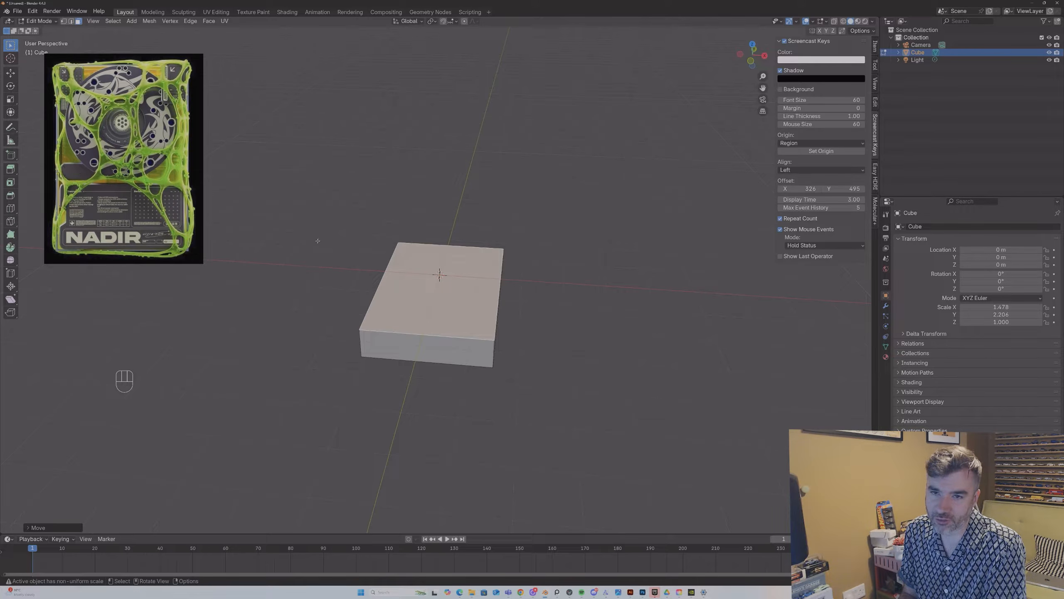
pyautogui.moveTo(408, 265); pyautogui.dragTo(417, 283, button='middle')
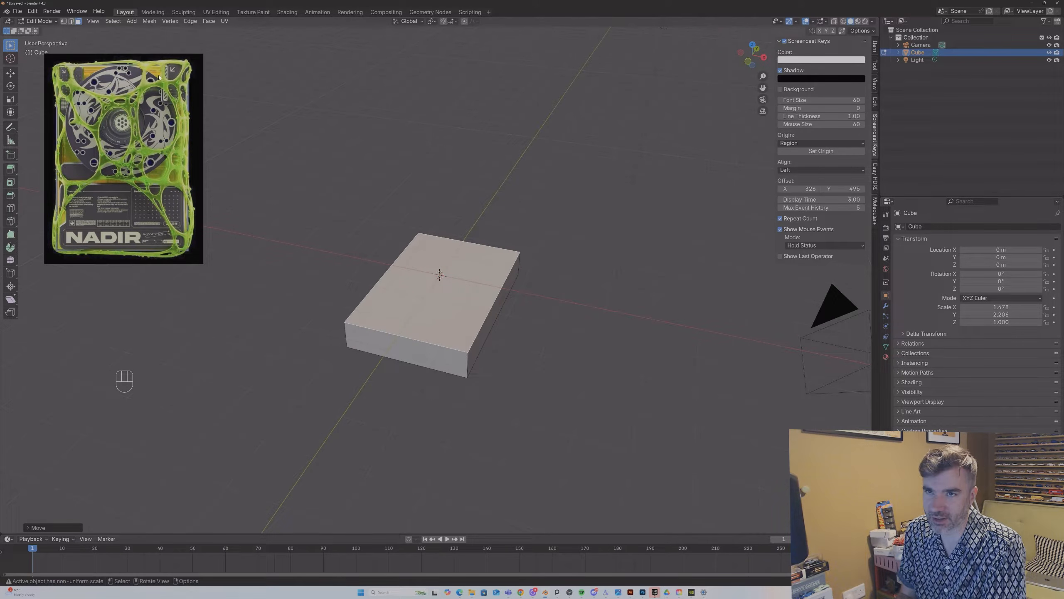
pyautogui.moveTo(161, 72)
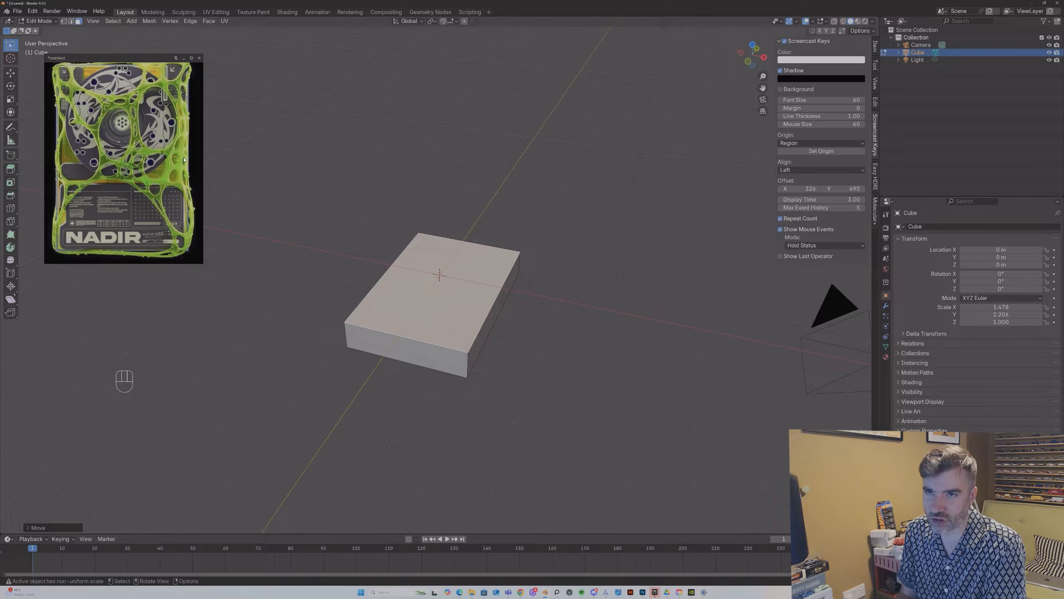
pyautogui.press('Tab')
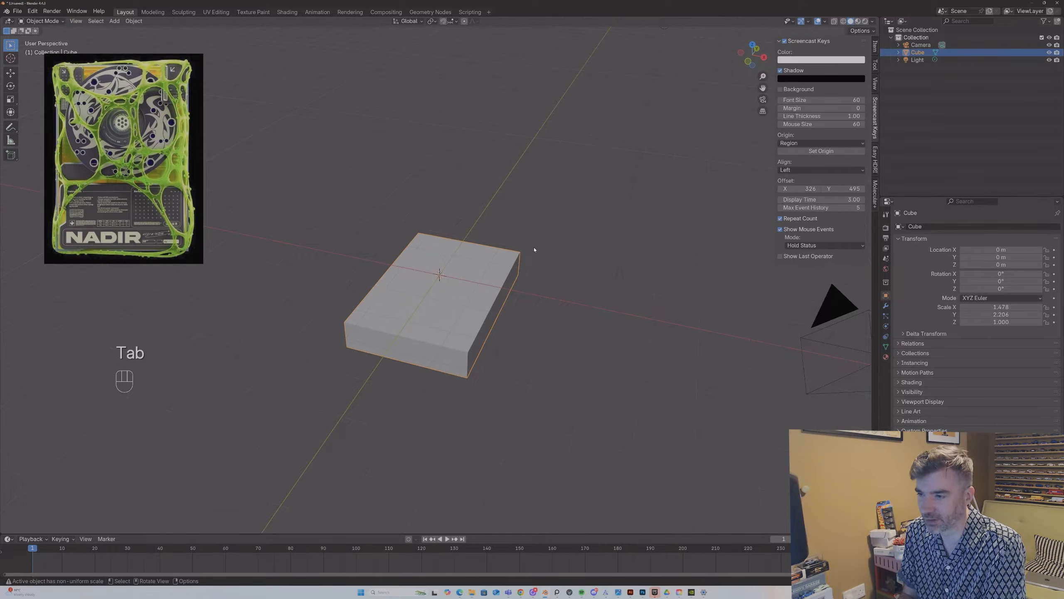
# Step: Add a mesh plane and move it about -1.24 m along Y towards the front end of the slab
pyautogui.moveTo(518, 278); pyautogui.dragTo(405, 258, button='middle')
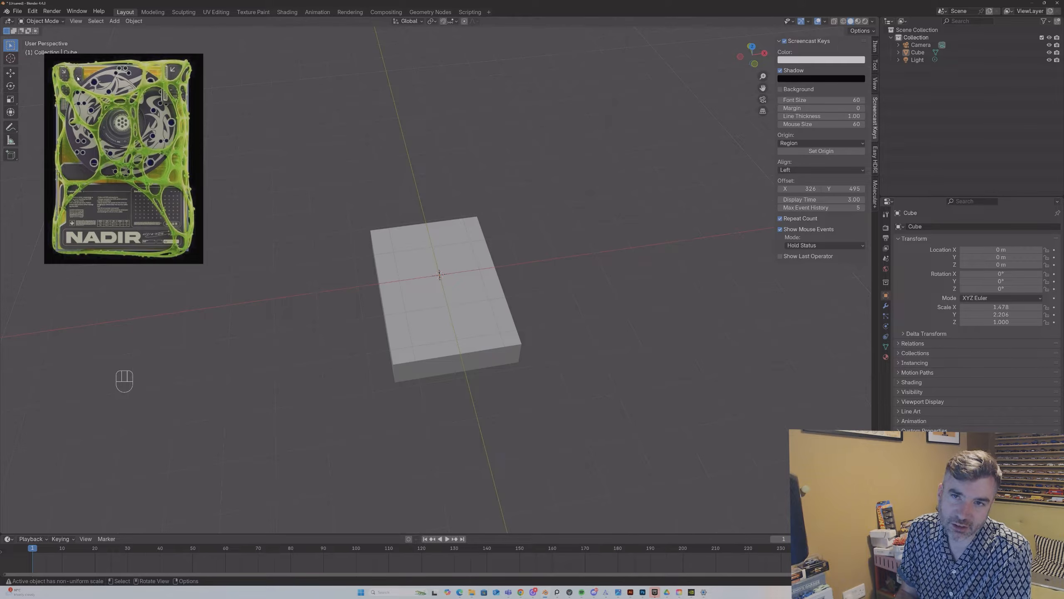
pyautogui.moveTo(373, 252); pyautogui.dragTo(376, 257, button='middle')
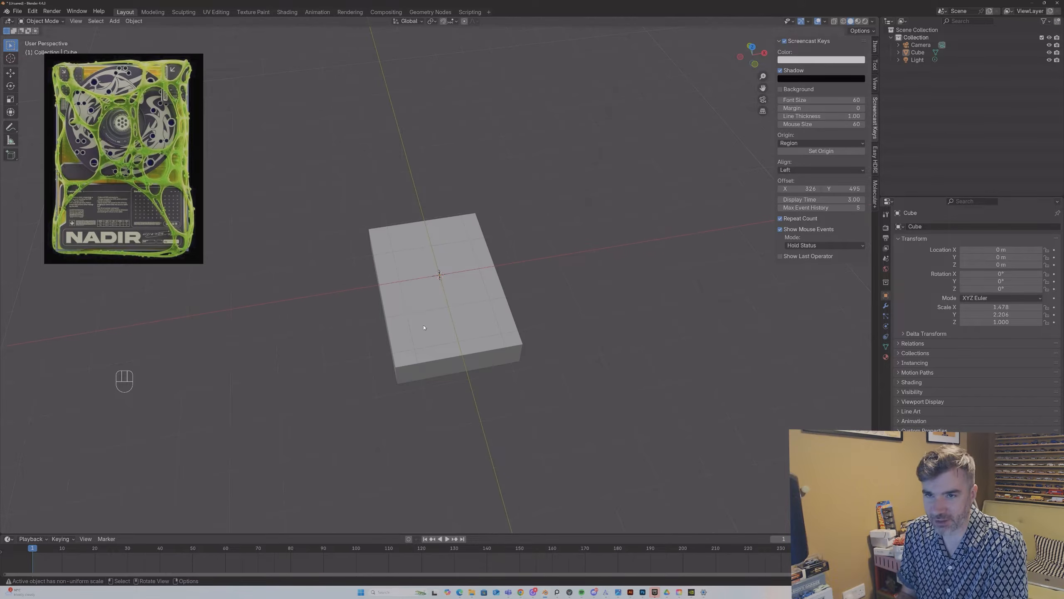
pyautogui.moveTo(484, 347); pyautogui.dragTo(491, 344, button='middle')
pyautogui.scroll(1, 491, 344)
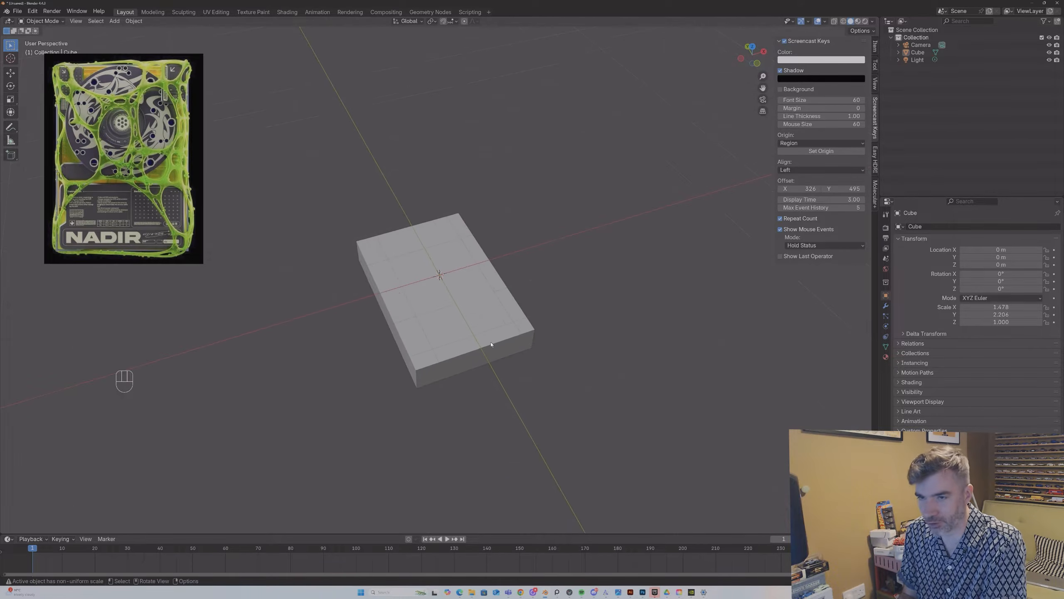
pyautogui.hotkey('shift', 'a')
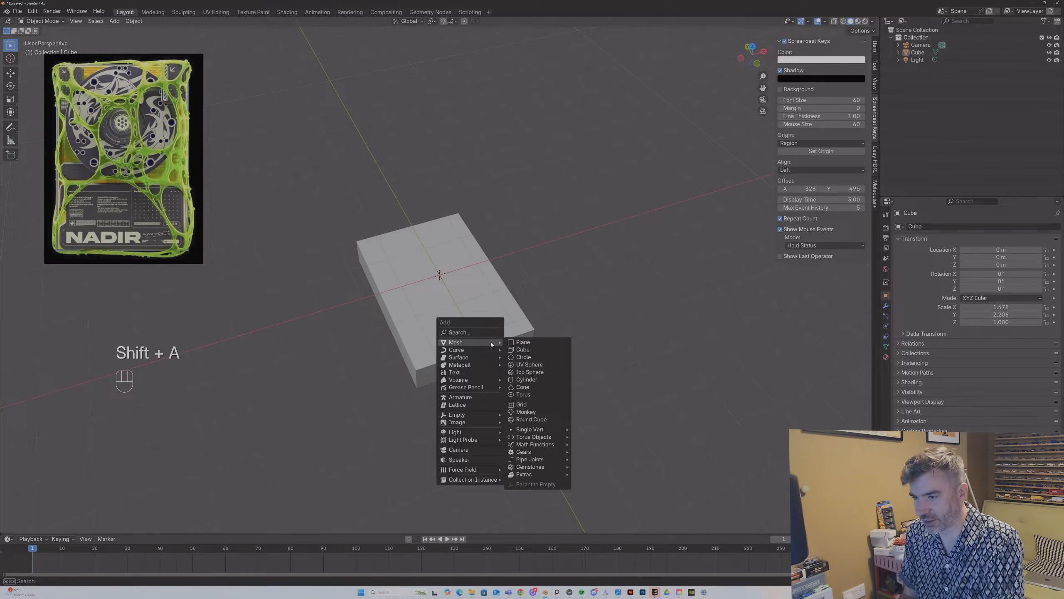
pyautogui.click(536, 343)
pyautogui.press('g')
pyautogui.press('y')
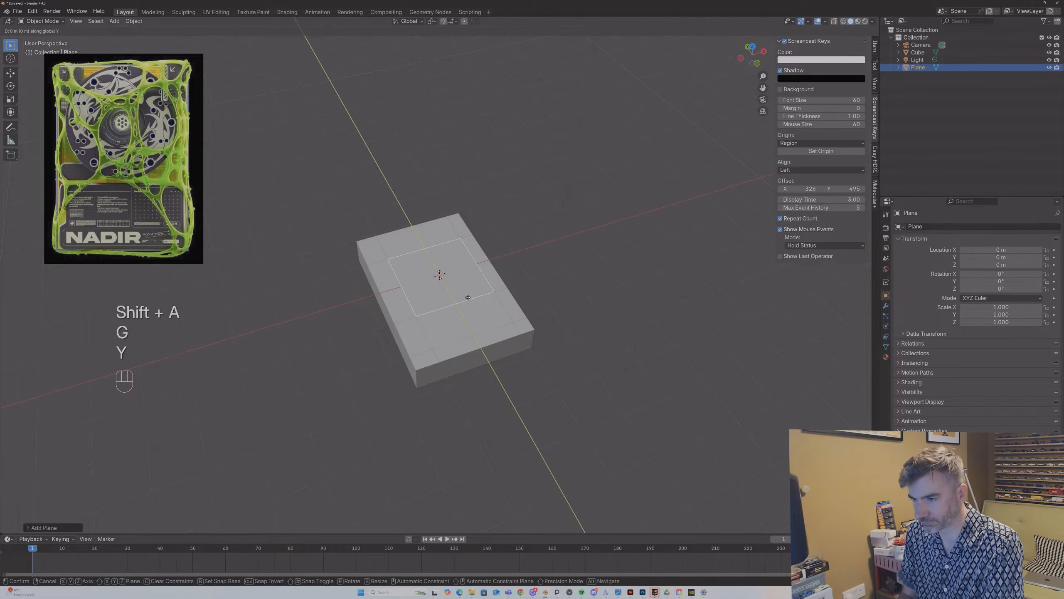
pyautogui.click(491, 333)
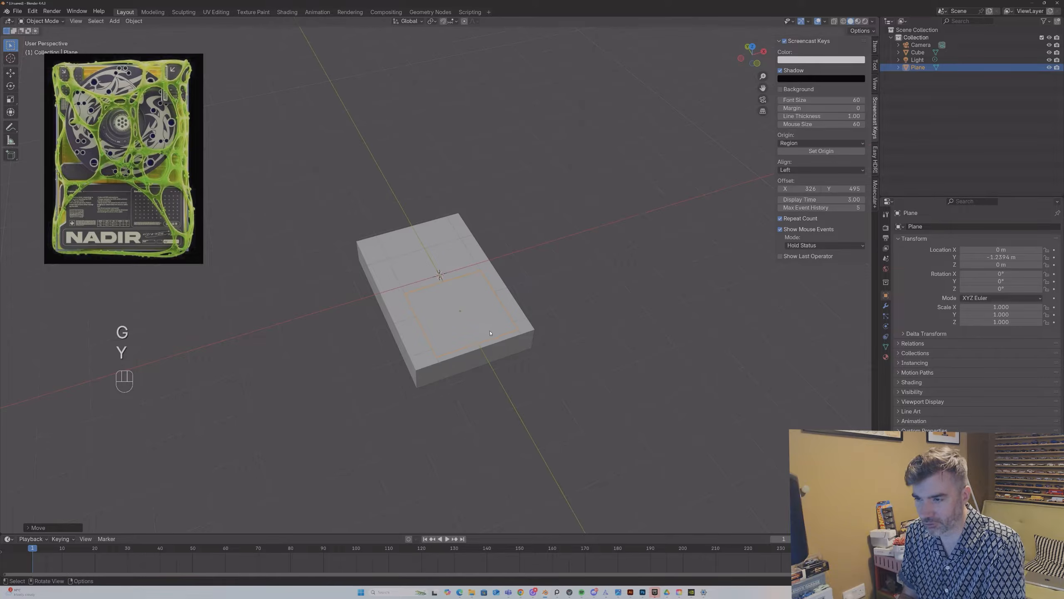
# Step: Select the plane's two inner vertices near the slab's centre and move them about -1.03 m along Y to shorten the plane
pyautogui.press('Tab')
pyautogui.press('1')
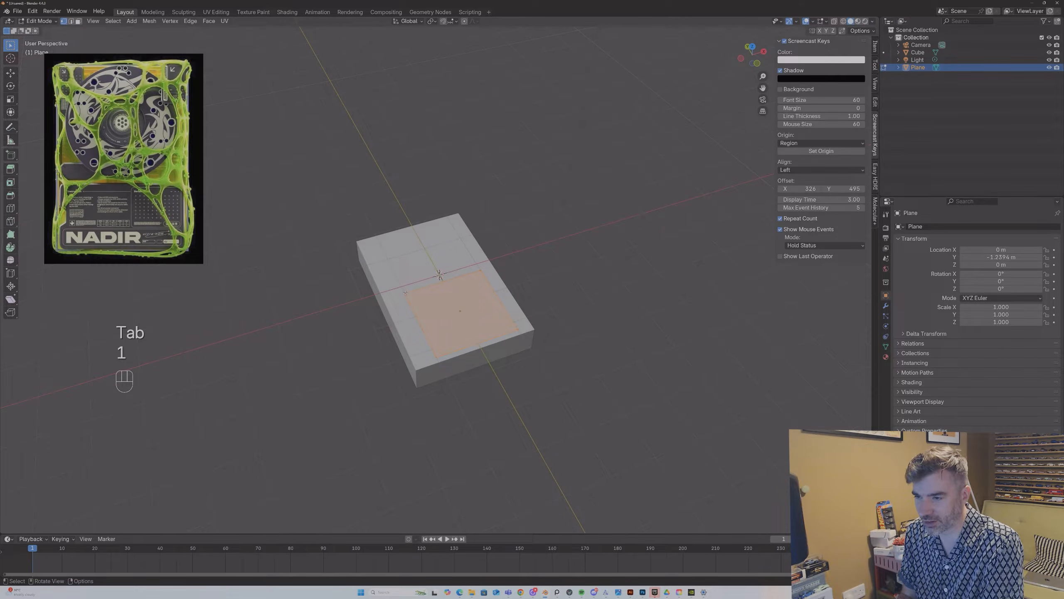
pyautogui.keyDown('shift'); pyautogui.click(478, 272); pyautogui.keyUp('shift')
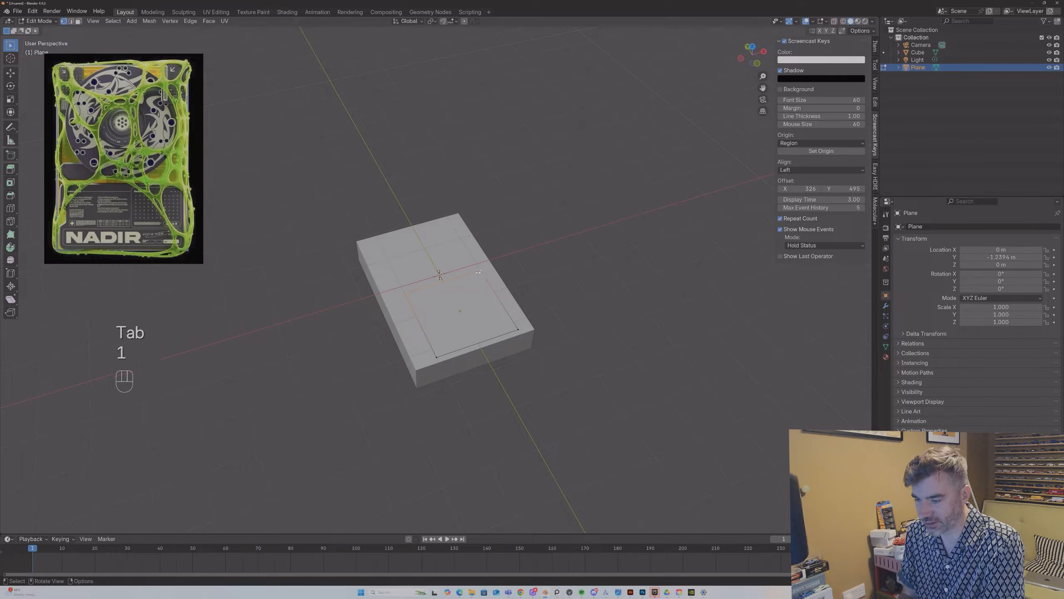
pyautogui.press('g')
pyautogui.press('x')
pyautogui.press('y')
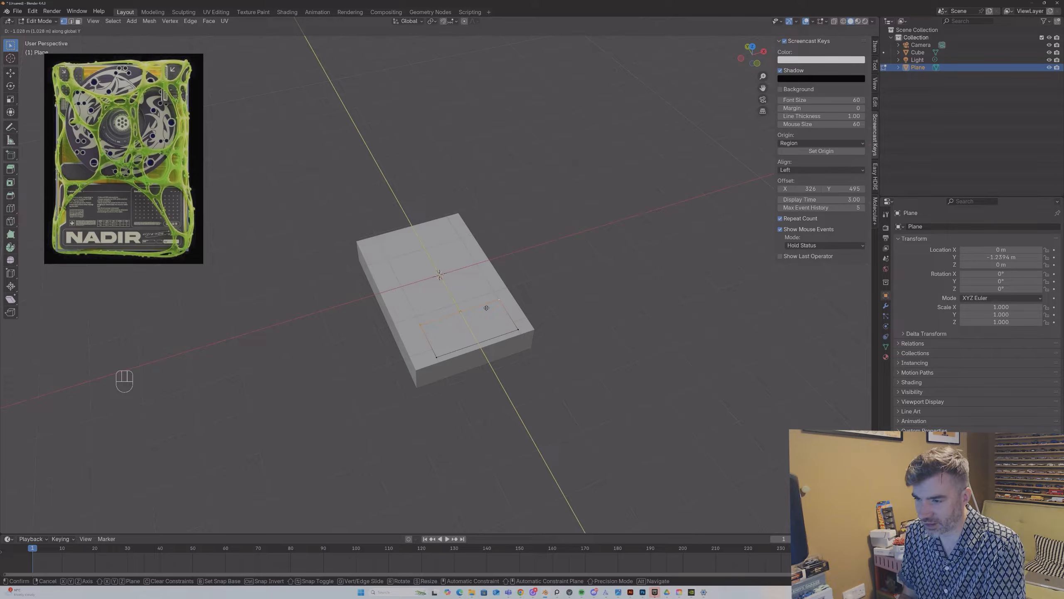
pyautogui.click(486, 308)
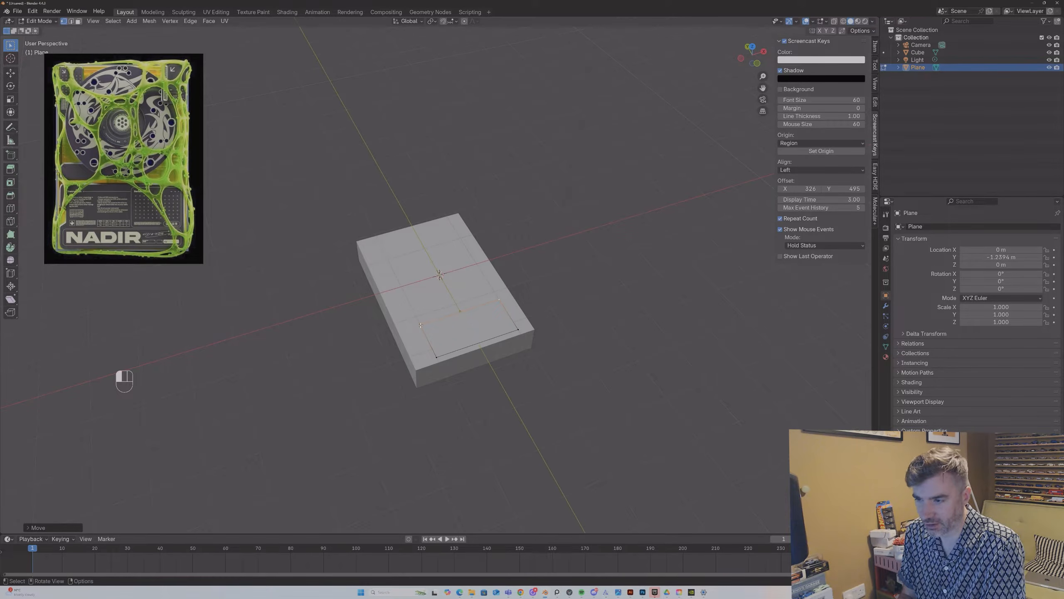
# Step: Move the vertices of the plane's two short sides outward along X towards the slab's long edges
pyautogui.press('g')
pyautogui.press('x')
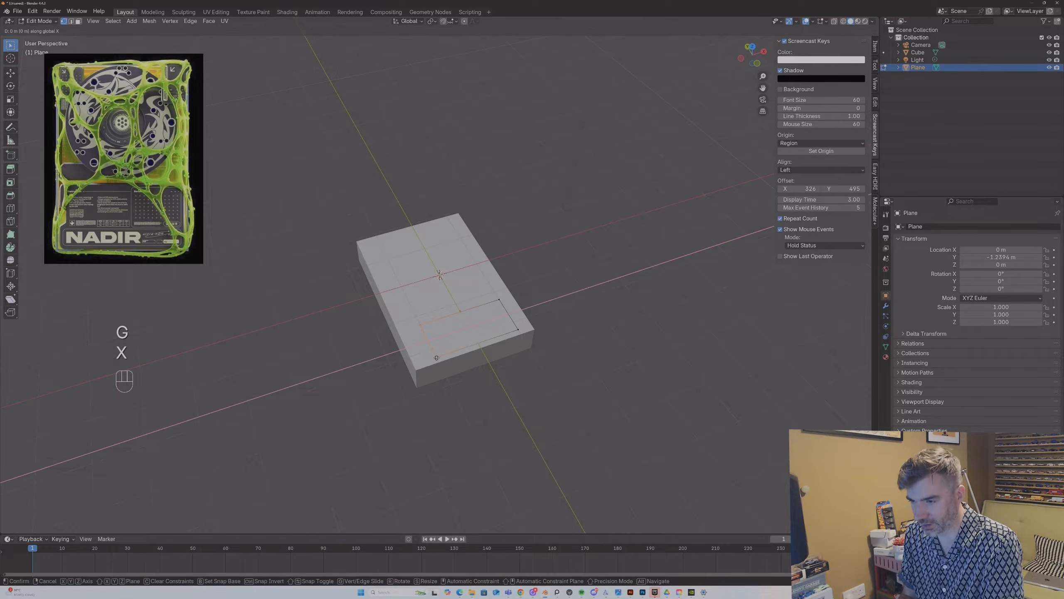
pyautogui.click(425, 363)
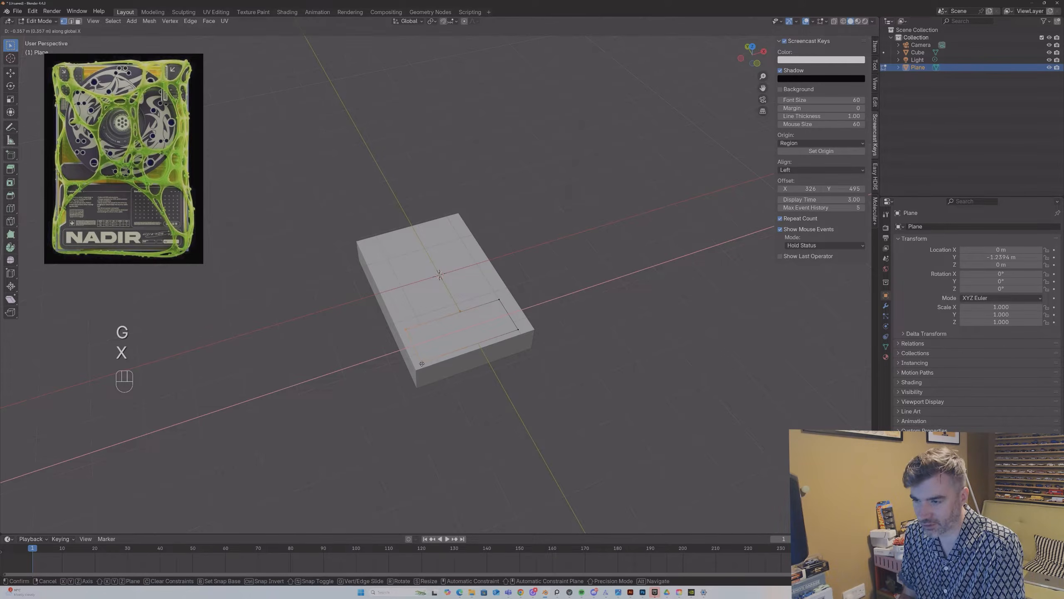
pyautogui.keyDown('shift'); pyautogui.click(517, 328); pyautogui.keyUp('shift')
pyautogui.press('g')
pyautogui.press('y')
pyautogui.press('x')
pyautogui.click(521, 325)
# Step: Viewed from above, move the plane's +X side vertices further outward along X to widen it almost to the slab's edge
pyautogui.moveTo(522, 325); pyautogui.dragTo(477, 353, button='middle')
pyautogui.moveTo(605, 212); pyautogui.dragTo(608, 222, button='middle')
pyautogui.press('g')
pyautogui.press('y')
pyautogui.press('x')
pyautogui.click(524, 326)
# Step: Select all of the plane's geometry and shift it slightly along Y within the slab's front end
pyautogui.press('a')
pyautogui.press('g')
pyautogui.press('y')
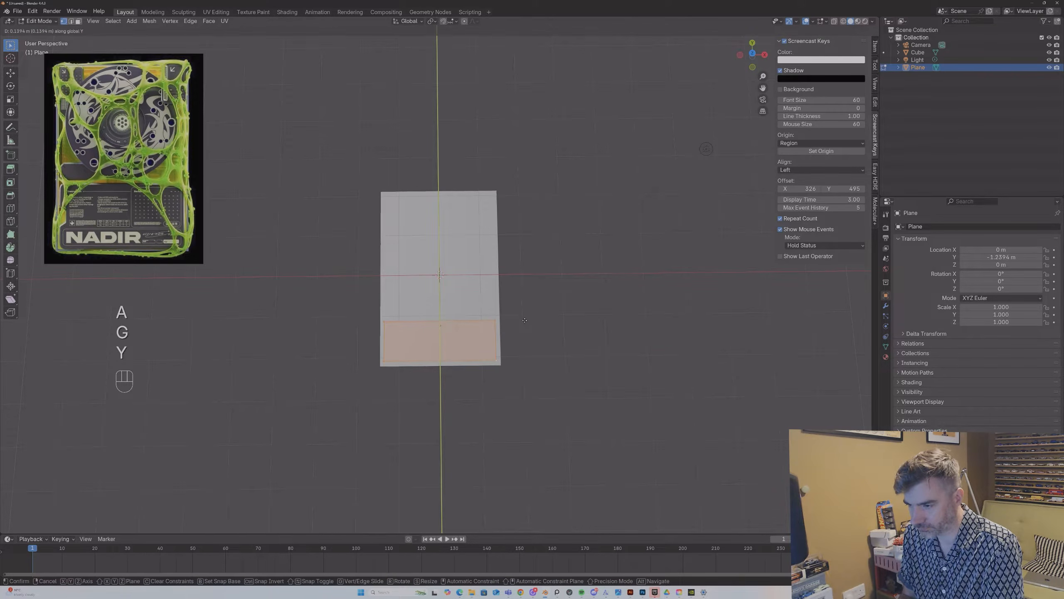
pyautogui.click(525, 320)
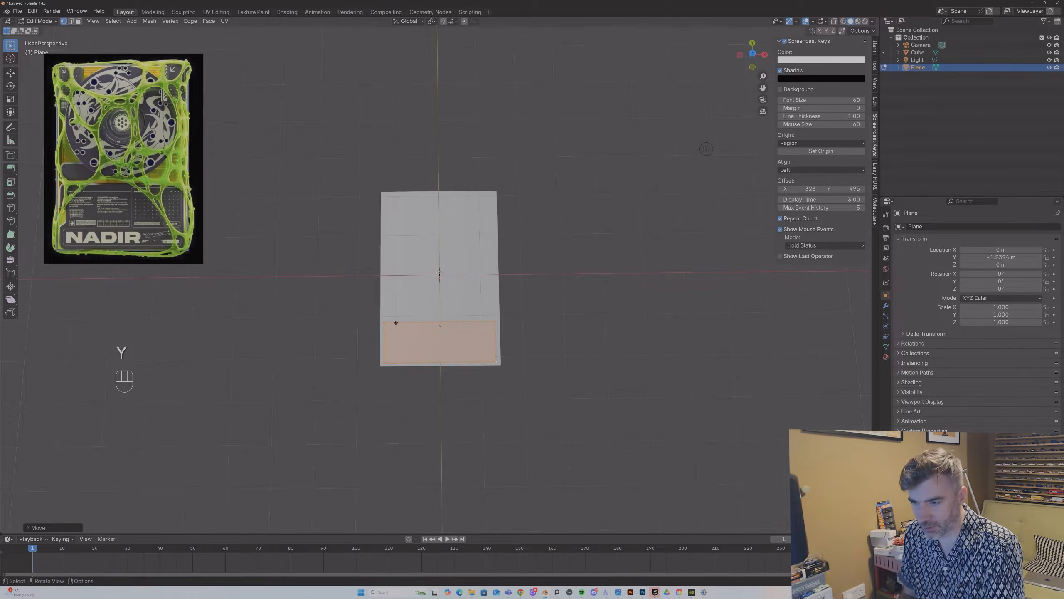
# Step: Select the plane's long edge nearest the slab's centre and move it along Y toward the centre in two moves to lengthen the plane
pyautogui.click(495, 322)
pyautogui.press('g')
pyautogui.press('y')
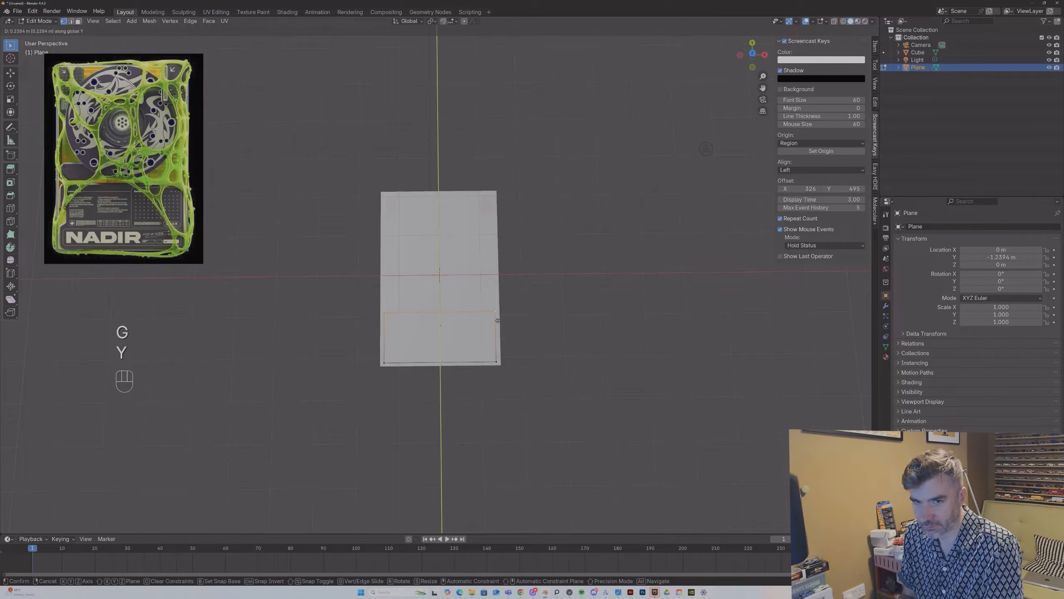
pyautogui.click(497, 319)
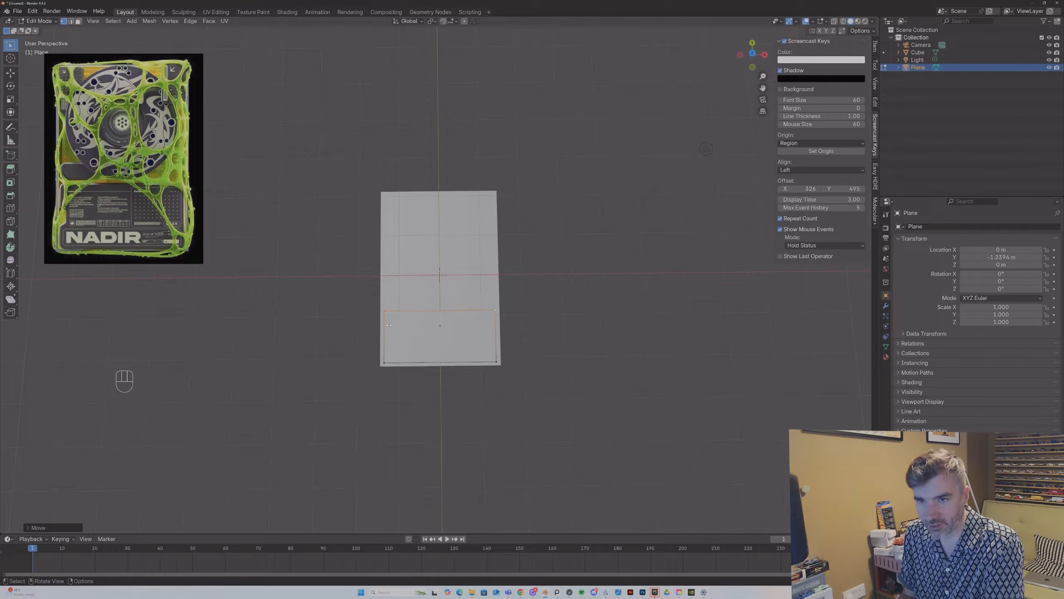
pyautogui.press('g')
pyautogui.press('y')
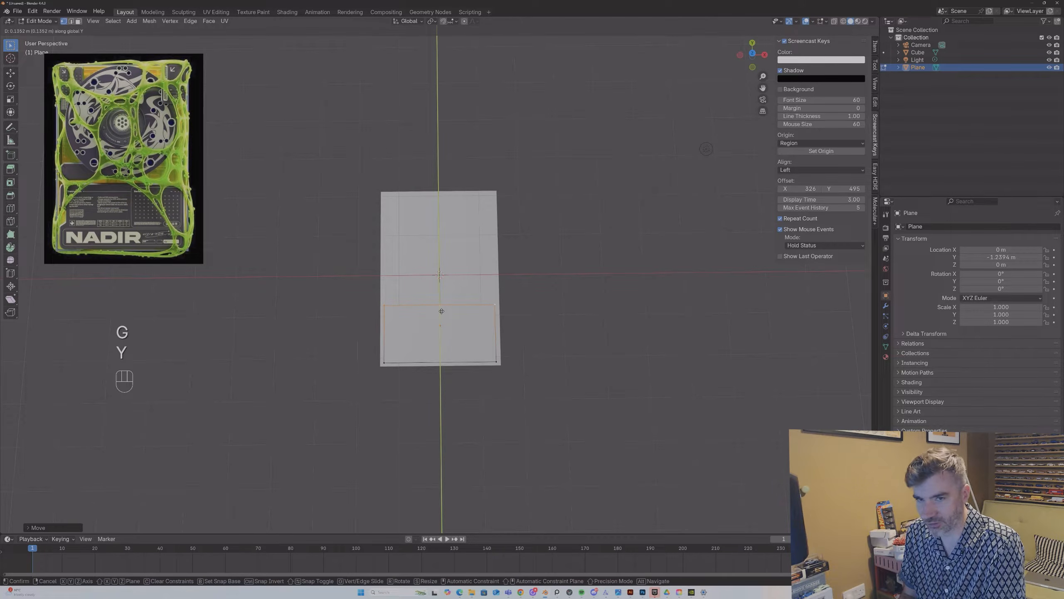
pyautogui.click(442, 310)
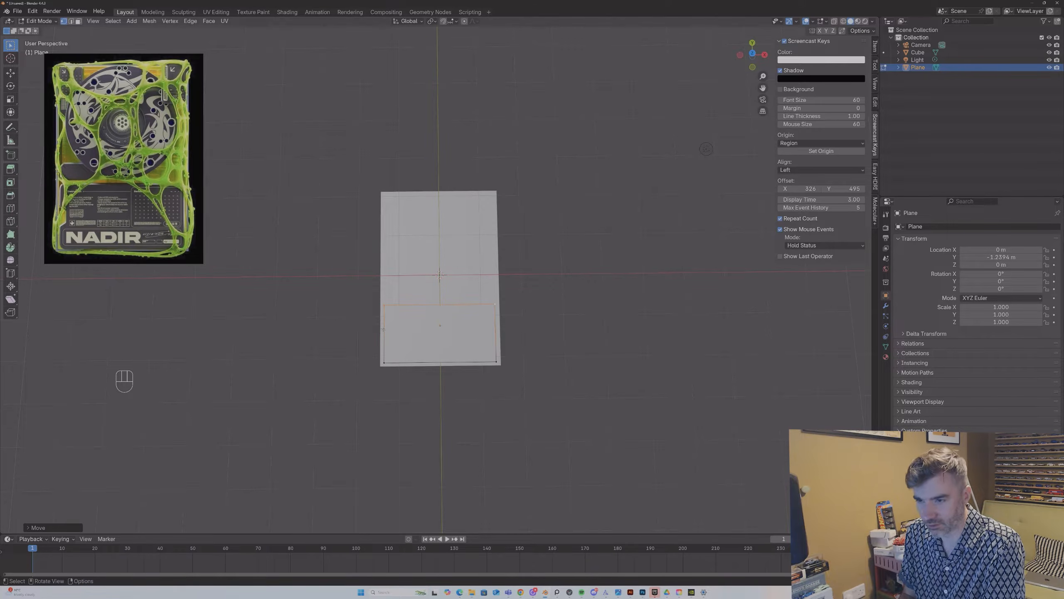
# Step: Add a centred loop cut across the plane's width and bevel it into a band through the middle
pyautogui.hotkey('ctrl', 'r')
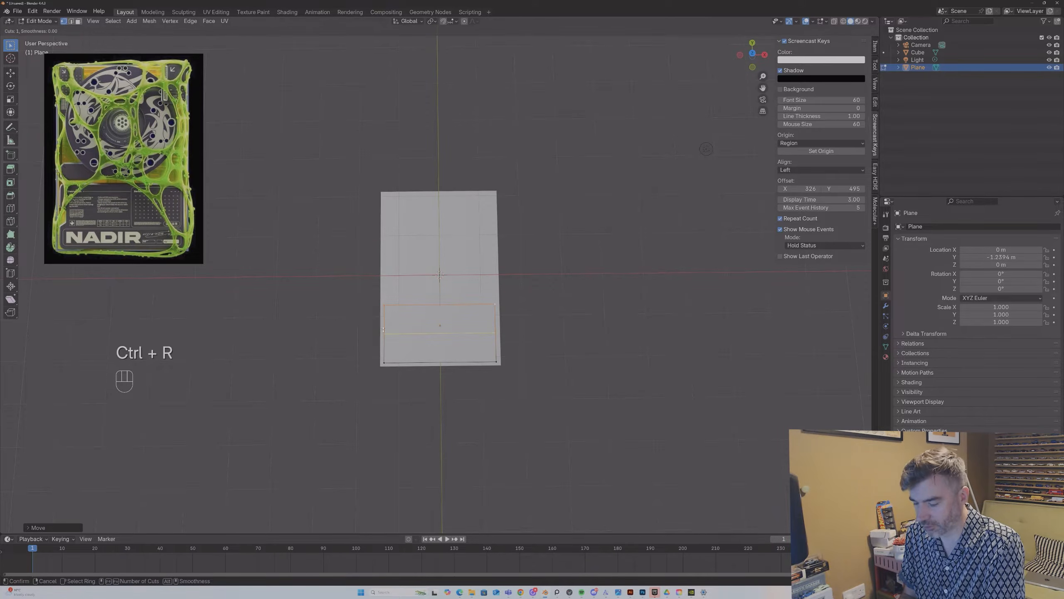
pyautogui.click(384, 334)
pyautogui.rightClick(384, 333)
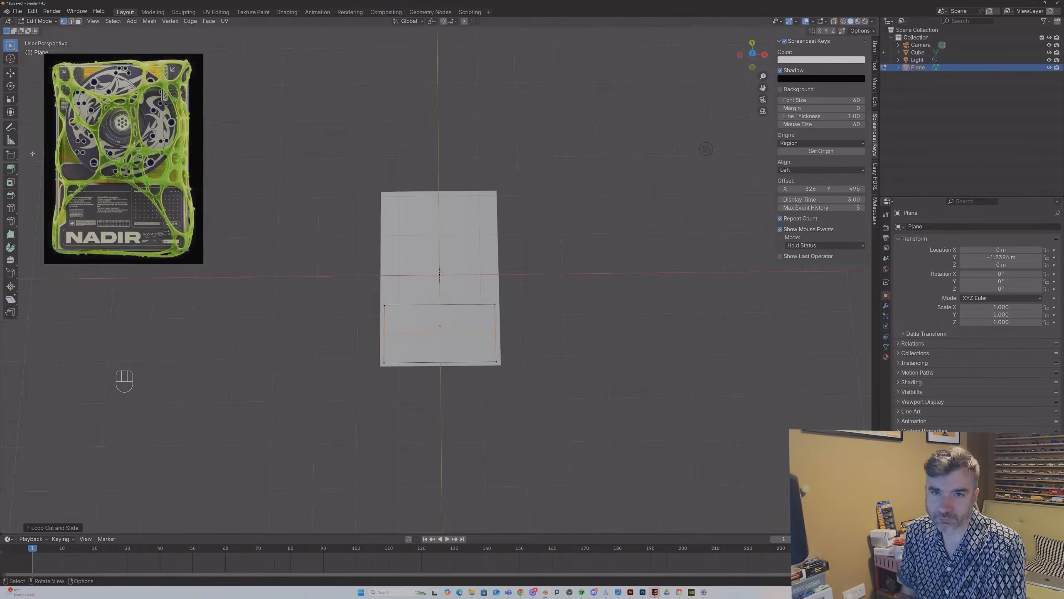
pyautogui.click(12, 194)
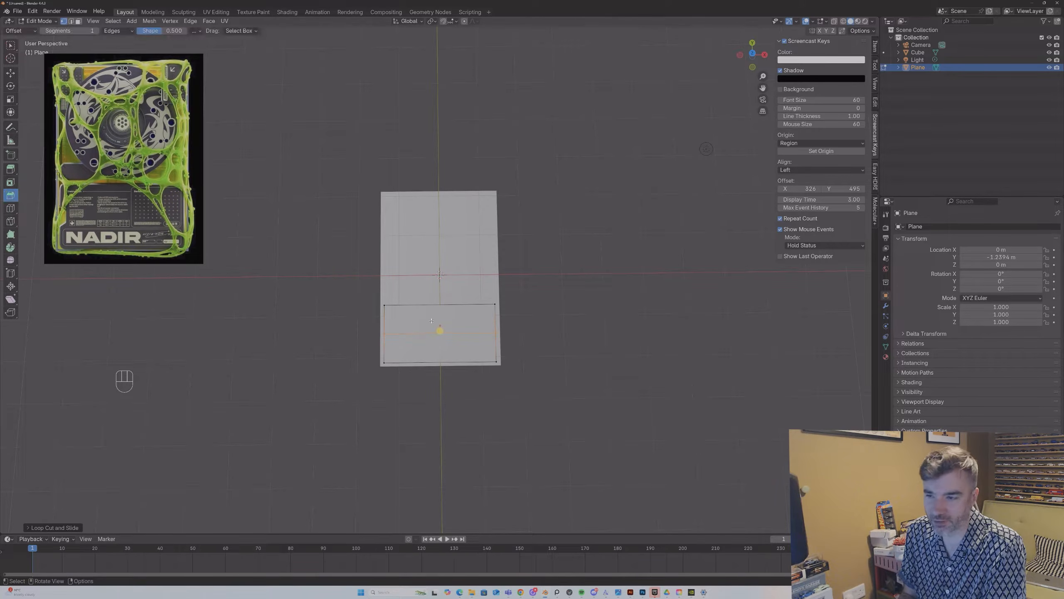
pyautogui.moveTo(440, 330); pyautogui.dragTo(444, 317)
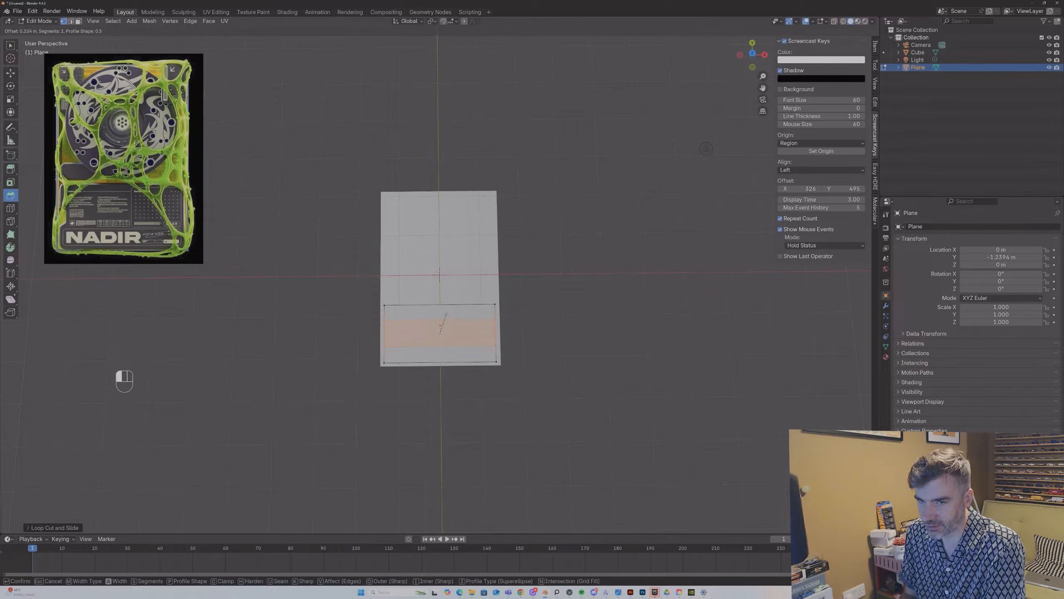
pyautogui.moveTo(446, 314); pyautogui.dragTo(445, 319)
# Step: Add another loop cut through the middle band and bevel it into two edges just inside the band's borders
pyautogui.hotkey('ctrl', 'r')
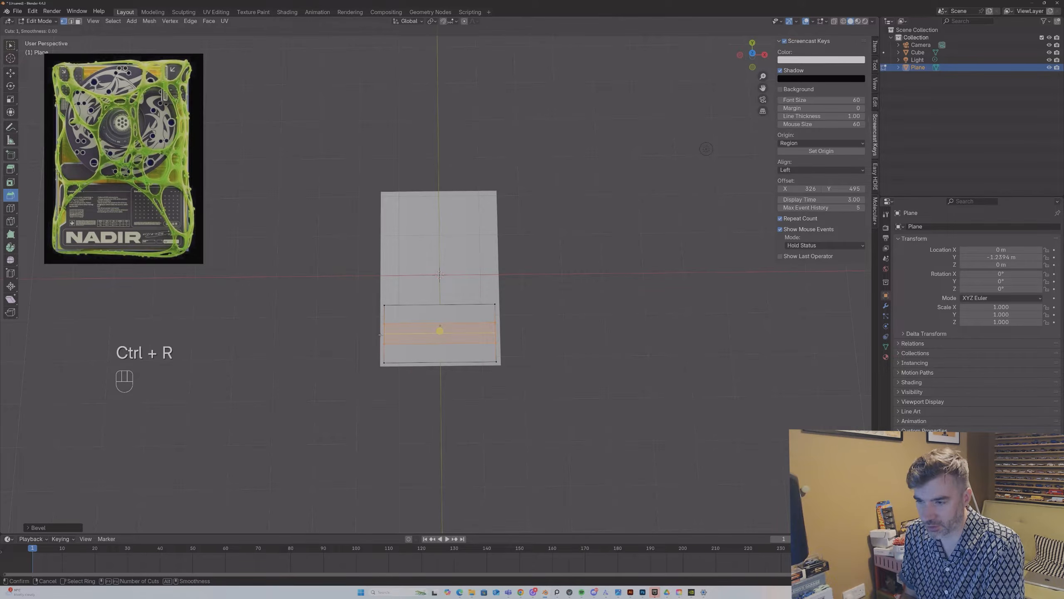
pyautogui.click(380, 335)
pyautogui.click(435, 330)
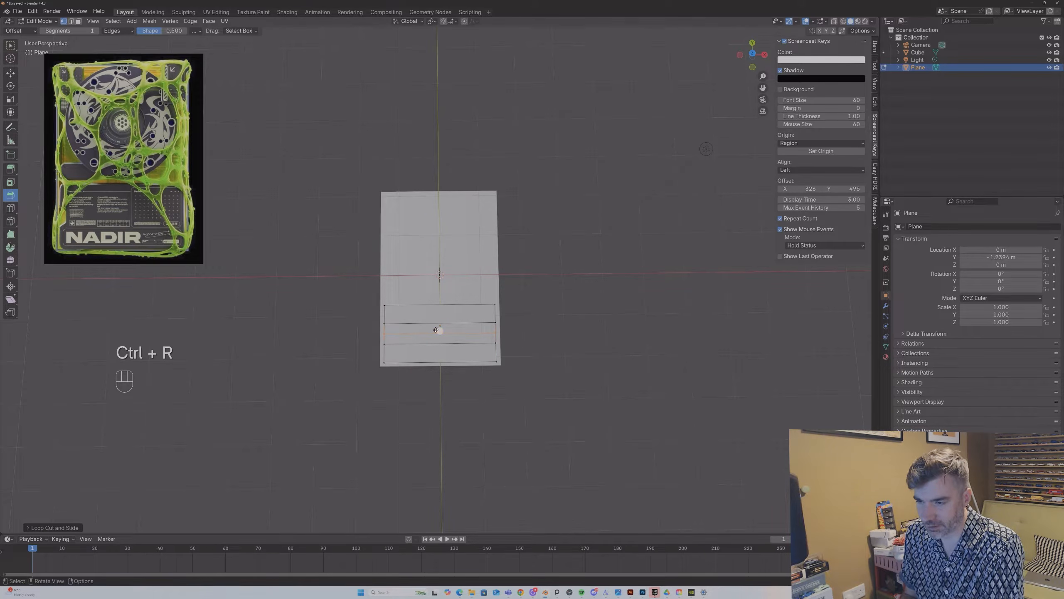
pyautogui.moveTo(438, 331); pyautogui.dragTo(443, 320)
# Step: Select the middle band's two inner vertices on the -X side and move them inward about 0.12 m along X to form a notch
pyautogui.click(385, 328)
pyautogui.keyDown('shift'); pyautogui.click(385, 341); pyautogui.keyUp('shift')
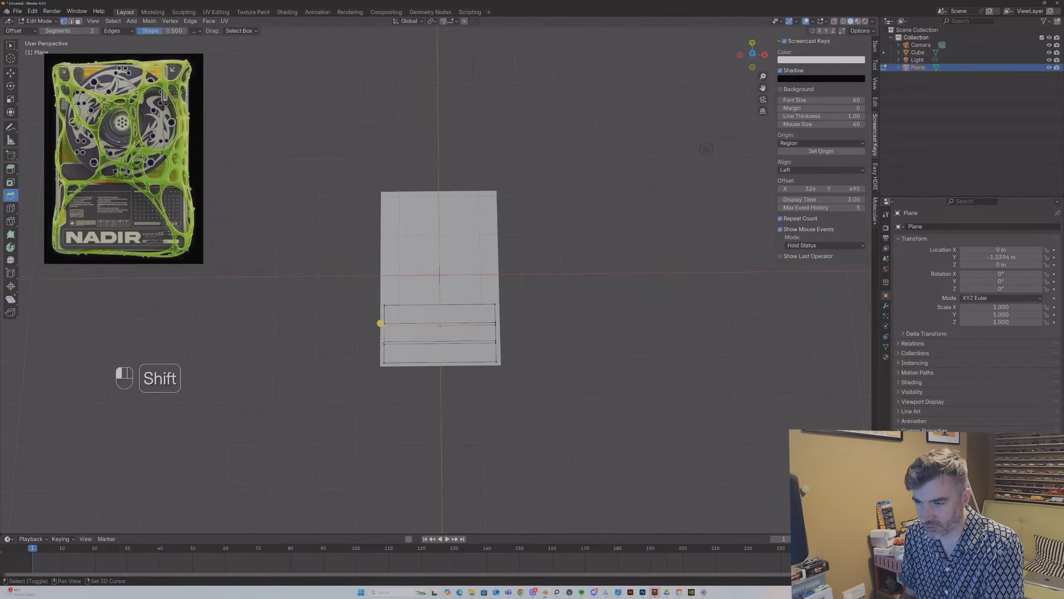
pyautogui.press('g')
pyautogui.press('x')
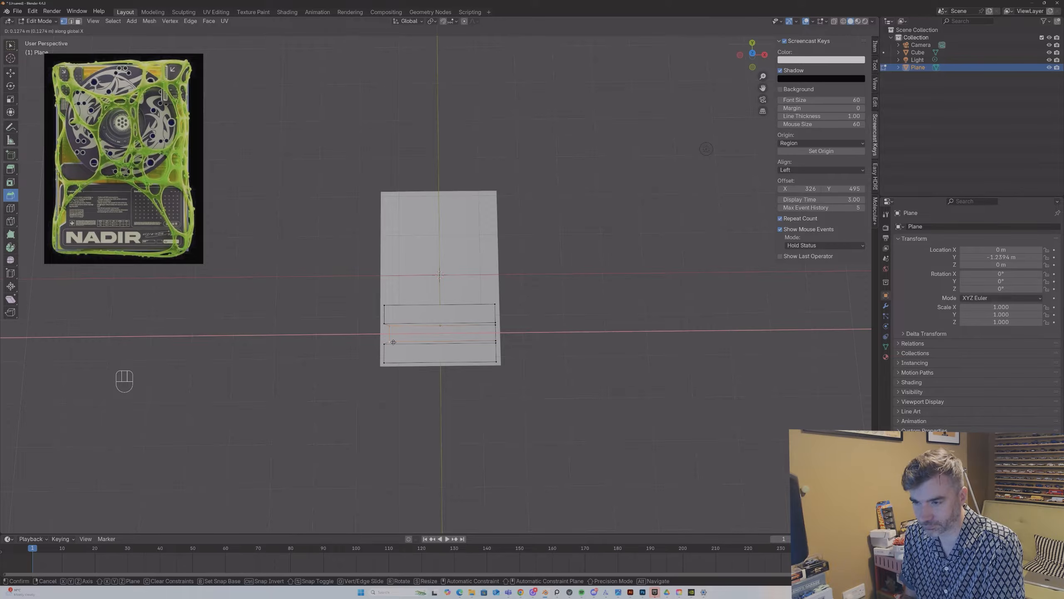
pyautogui.click(386, 331)
# Step: Select the two outer corner vertices on the notched side and apply the plane's scale in Object Mode before resuming mesh editing
pyautogui.click(380, 301)
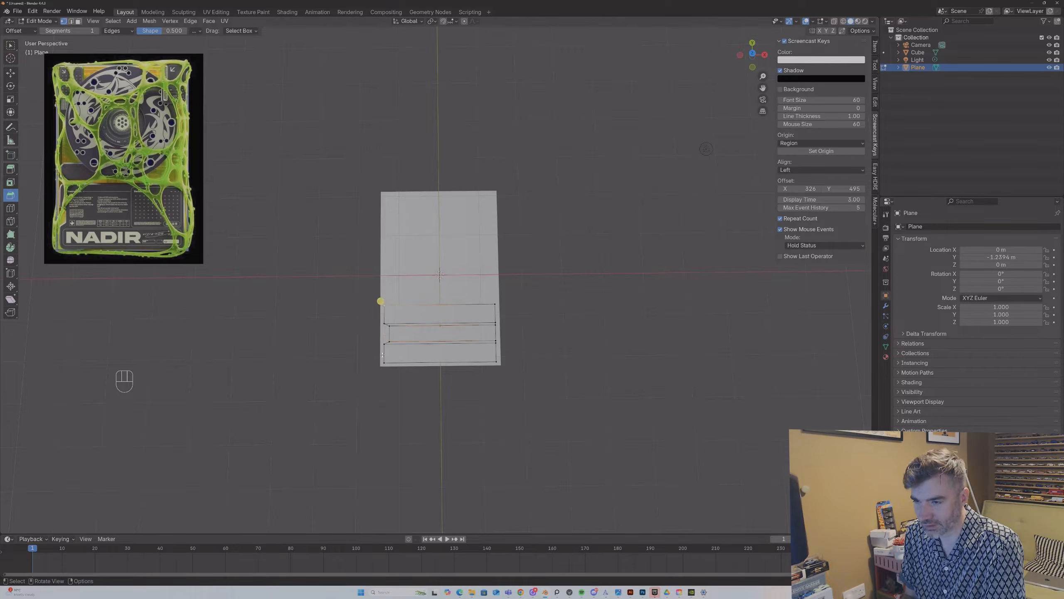
pyautogui.keyDown('shift'); pyautogui.click(384, 363); pyautogui.keyUp('shift')
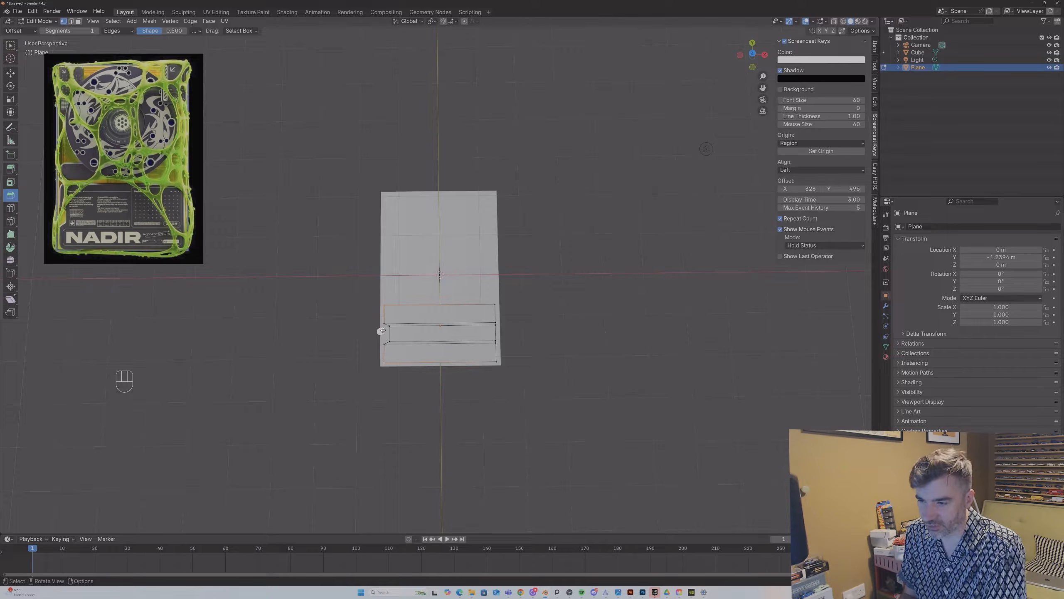
pyautogui.press('Tab')
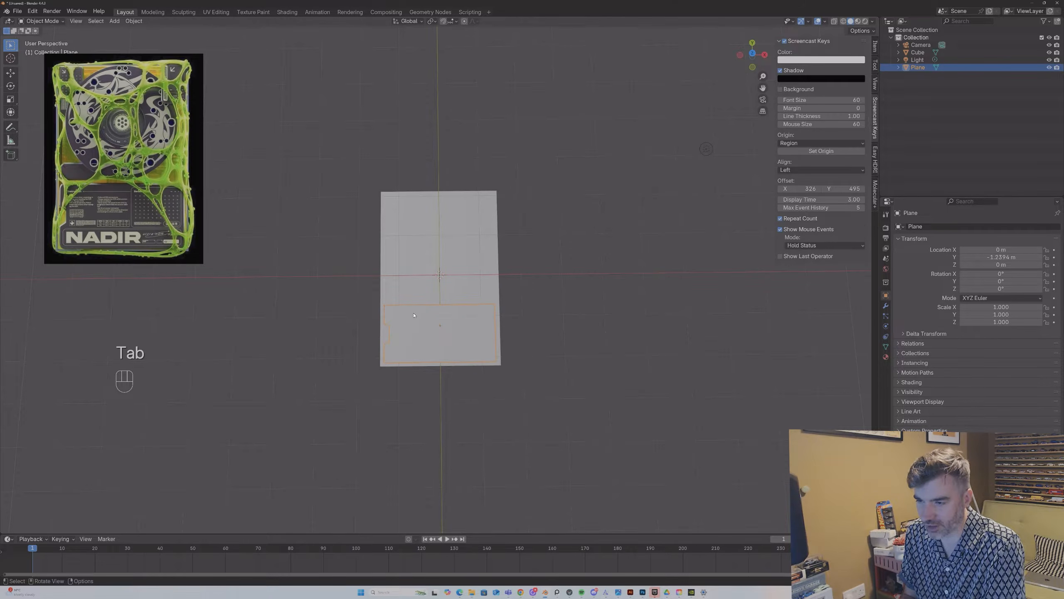
pyautogui.hotkey('ctrl', 'a')
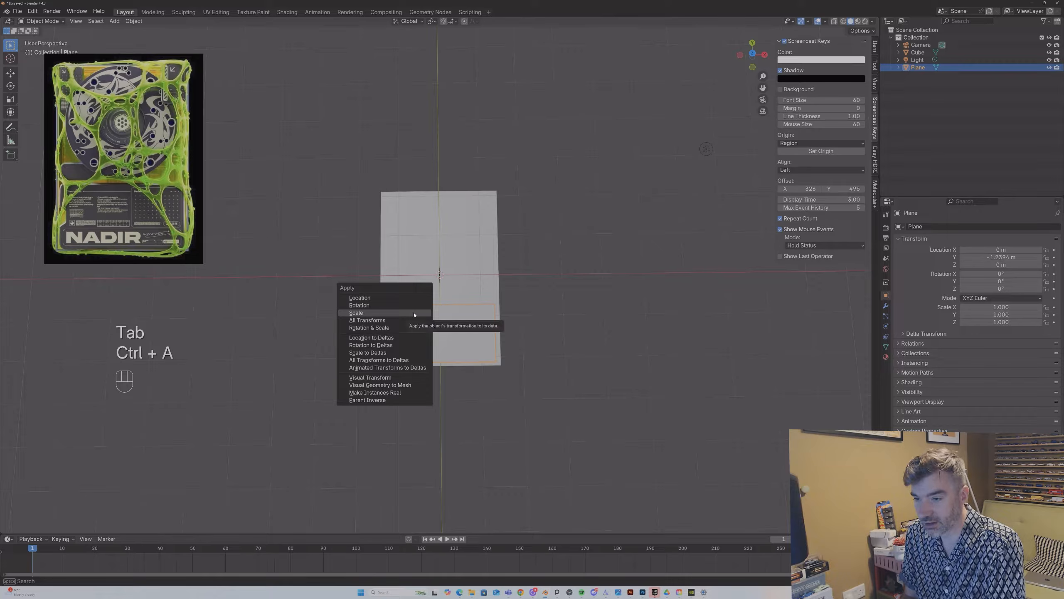
pyautogui.click(414, 315)
pyautogui.press('Tab')
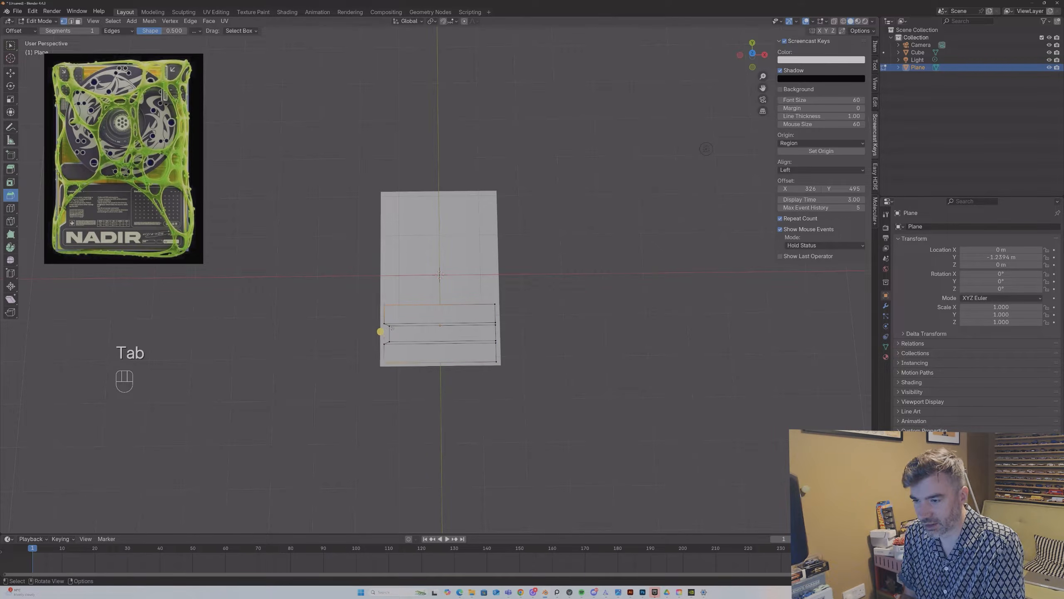
# Step: Round the notched side's two outer corners with a vertex bevel 0.158 m wide with 5 segments
pyautogui.moveTo(380, 331); pyautogui.dragTo(409, 314)
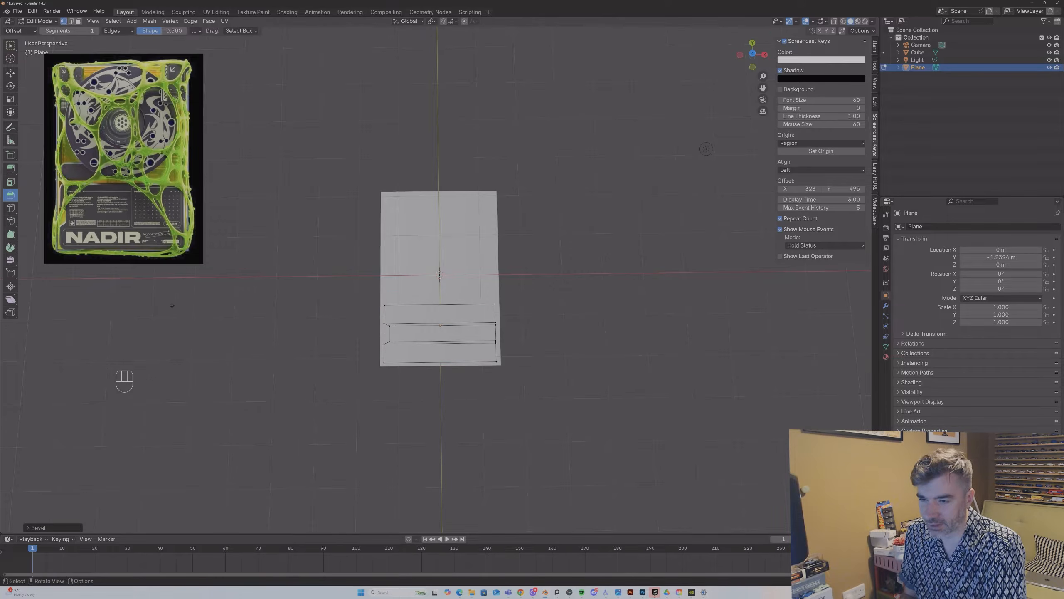
pyautogui.click(30, 528)
pyautogui.click(83, 395)
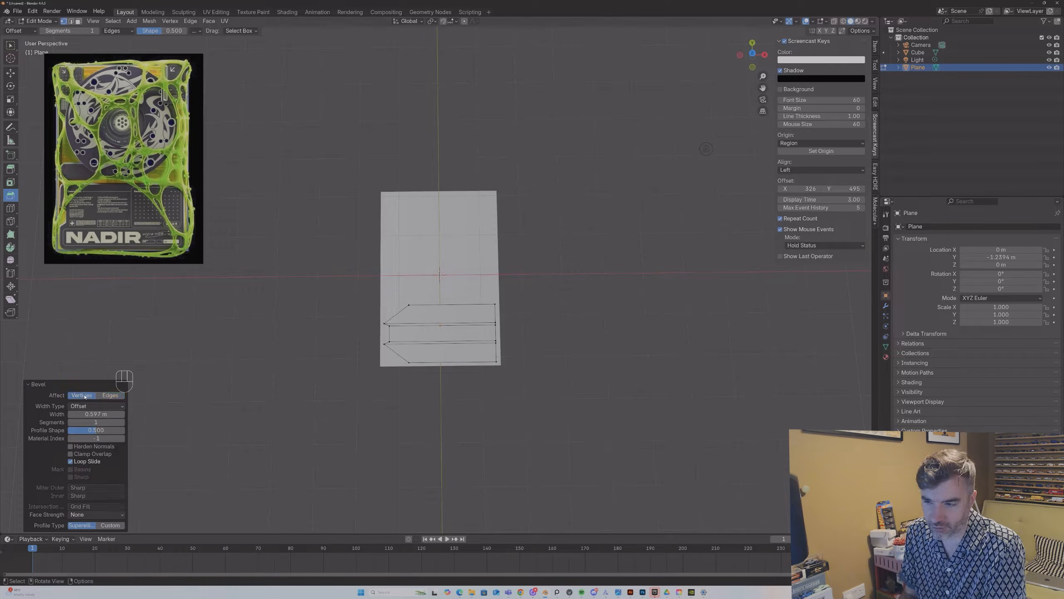
pyautogui.keyDown('shift'); pyautogui.moveTo(96, 414); pyautogui.dragTo(57, 414); pyautogui.keyUp('shift')
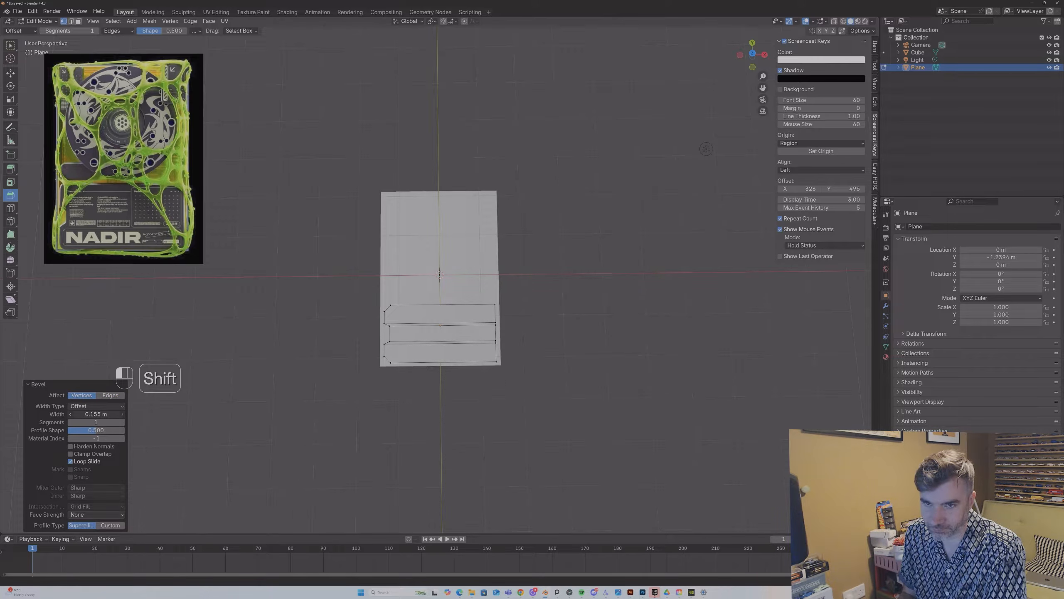
pyautogui.click(123, 423)
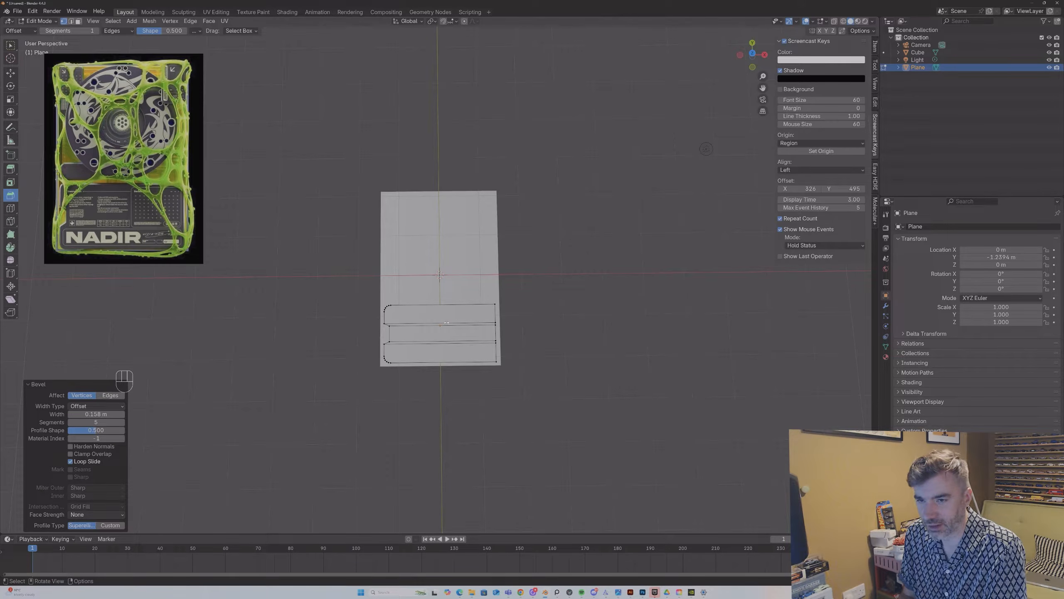
# Step: Select the two corners on the +X side and round them with a vertex bevel 0.0848 m wide with 3 segments
pyautogui.click(495, 303)
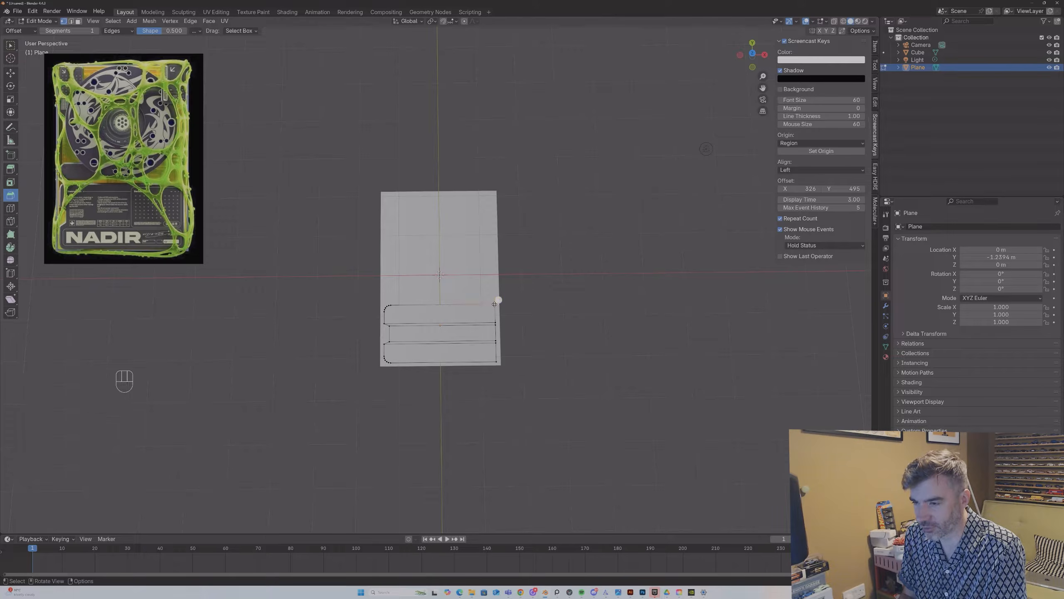
pyautogui.keyDown('shift'); pyautogui.click(499, 331); pyautogui.keyUp('shift')
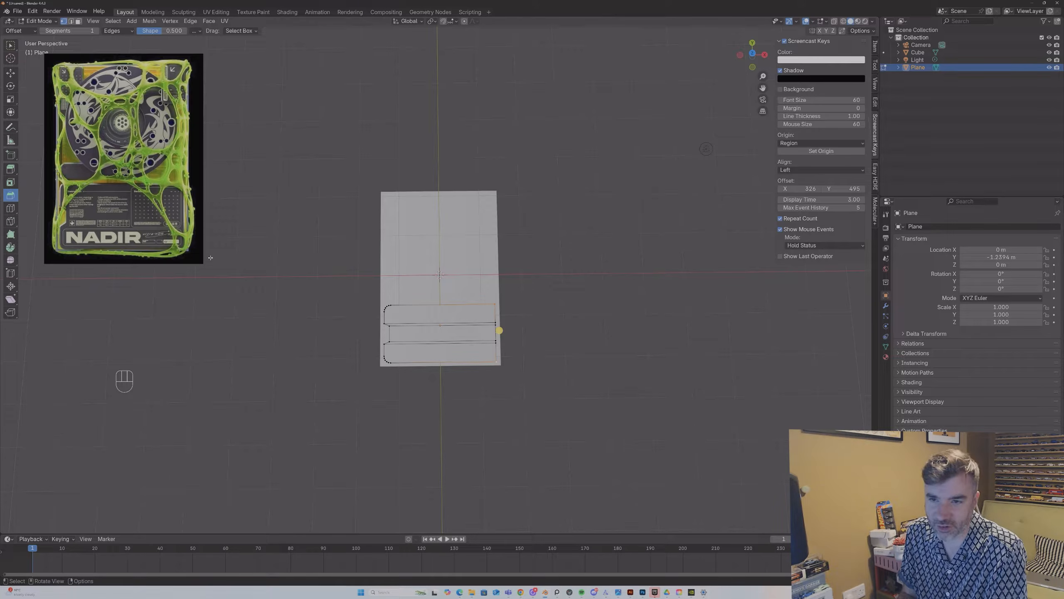
pyautogui.moveTo(500, 330); pyautogui.dragTo(516, 321)
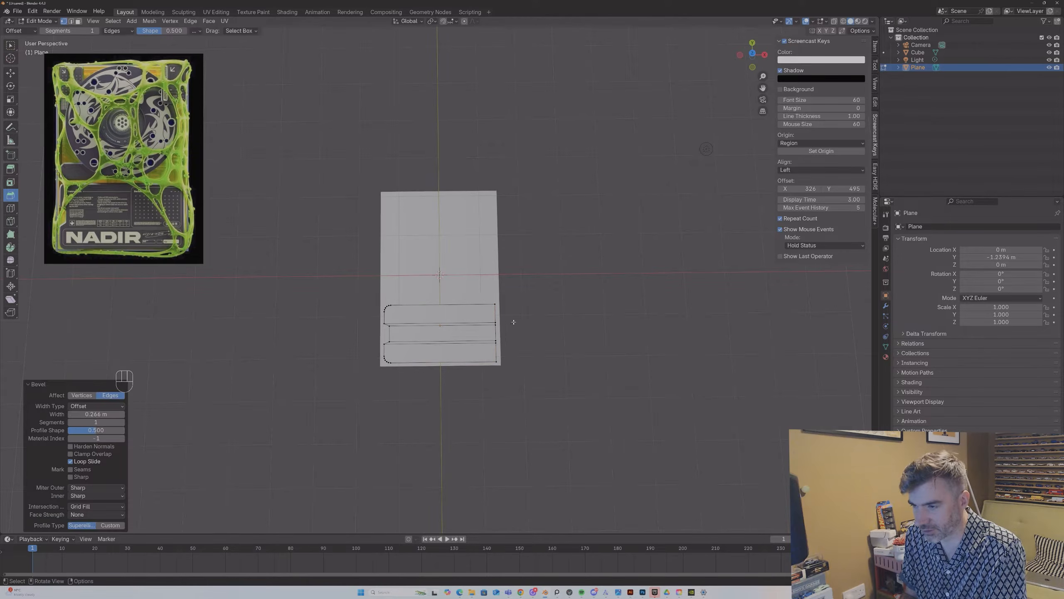
pyautogui.click(82, 395)
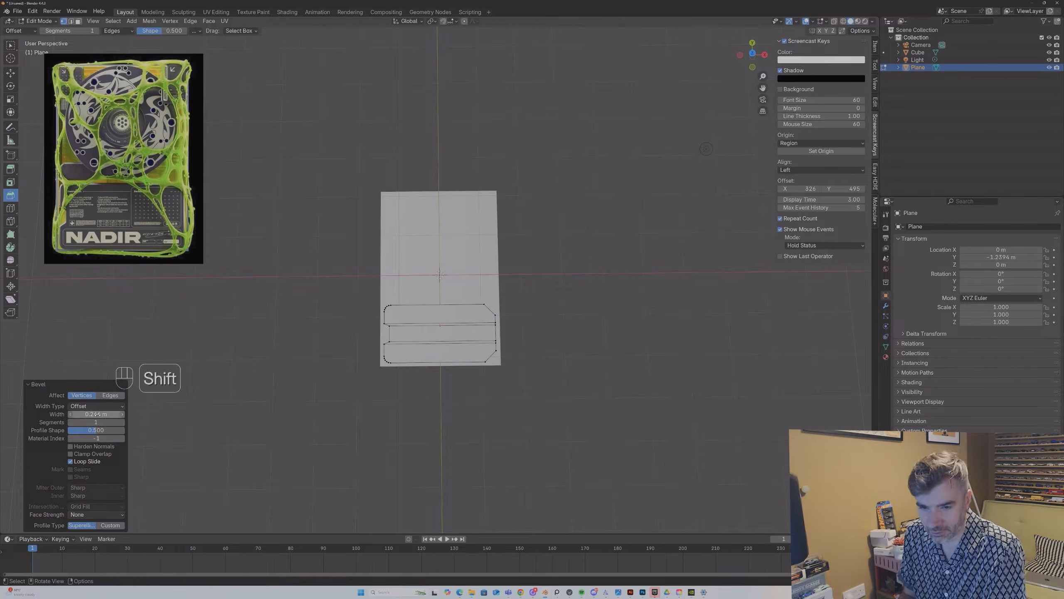
pyautogui.keyDown('shift'); pyautogui.moveTo(96, 414); pyautogui.dragTo(77, 413); pyautogui.keyUp('shift')
pyautogui.click(122, 422)
pyautogui.click(122, 422)
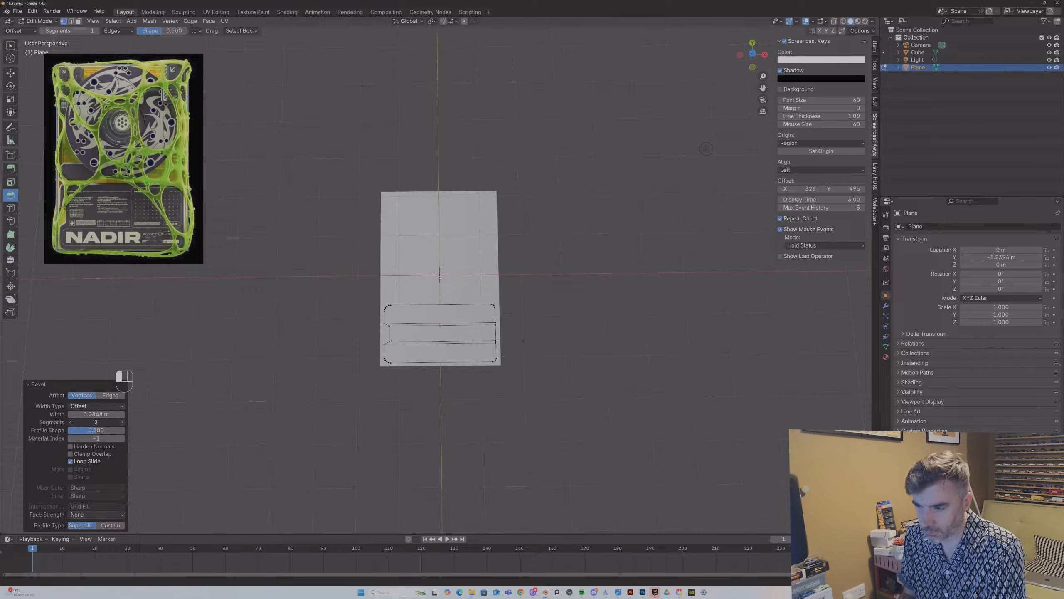
# Step: Select all of the plane's faces and inset them by about 0.027 m
pyautogui.moveTo(423, 340); pyautogui.dragTo(457, 304, button='middle')
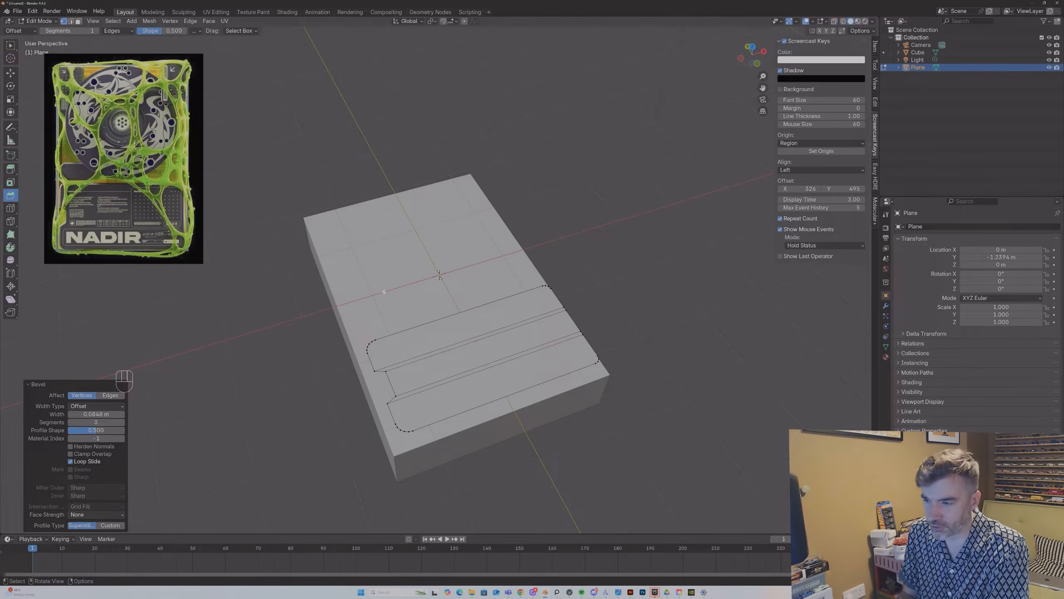
pyautogui.moveTo(412, 328); pyautogui.dragTo(407, 339, button='middle')
pyautogui.press('Tab')
pyautogui.press('Tab')
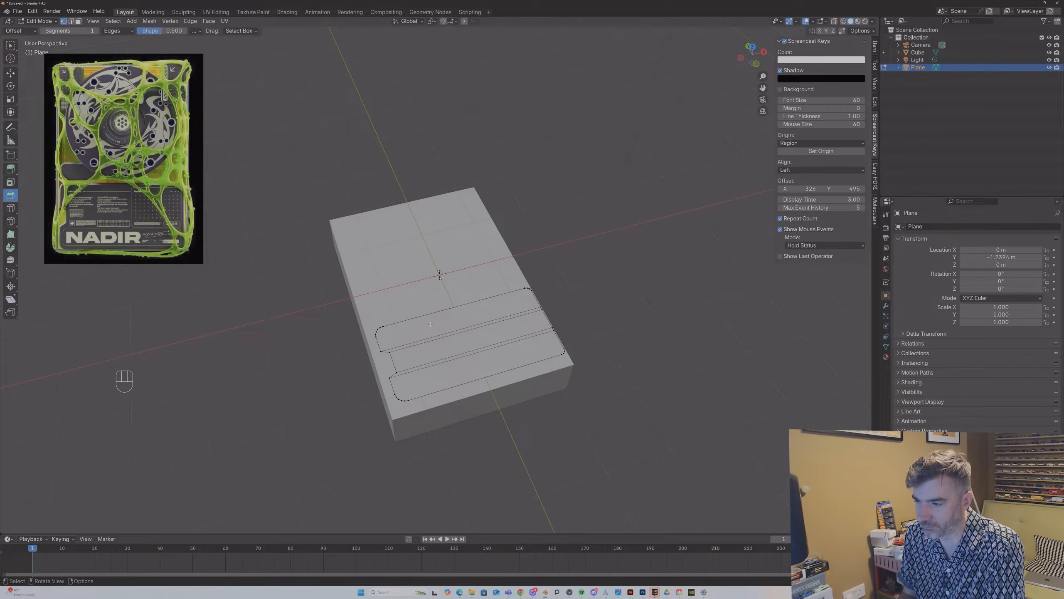
pyautogui.press('a')
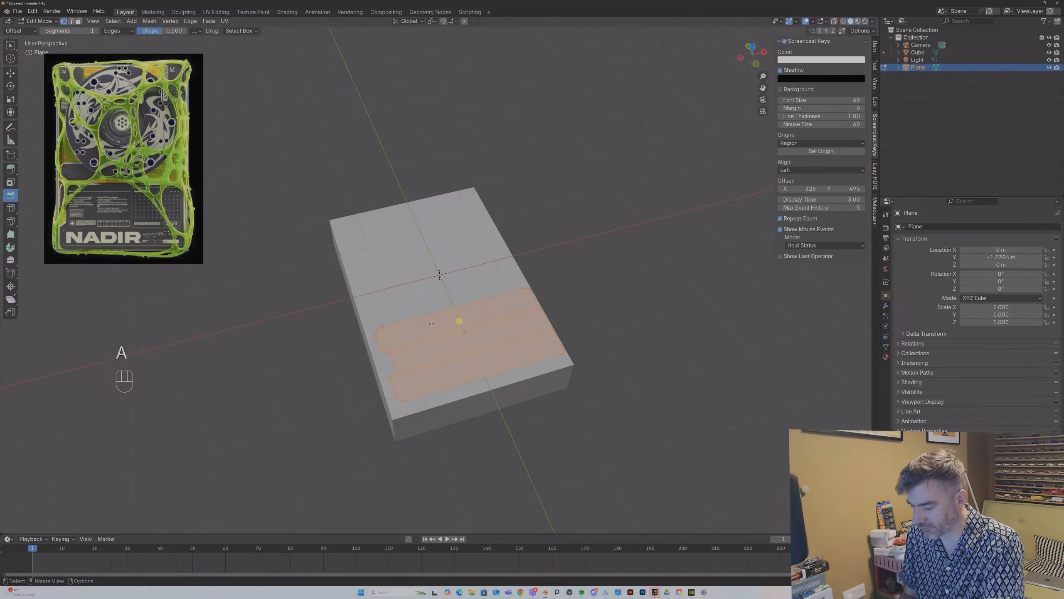
pyautogui.press('i')
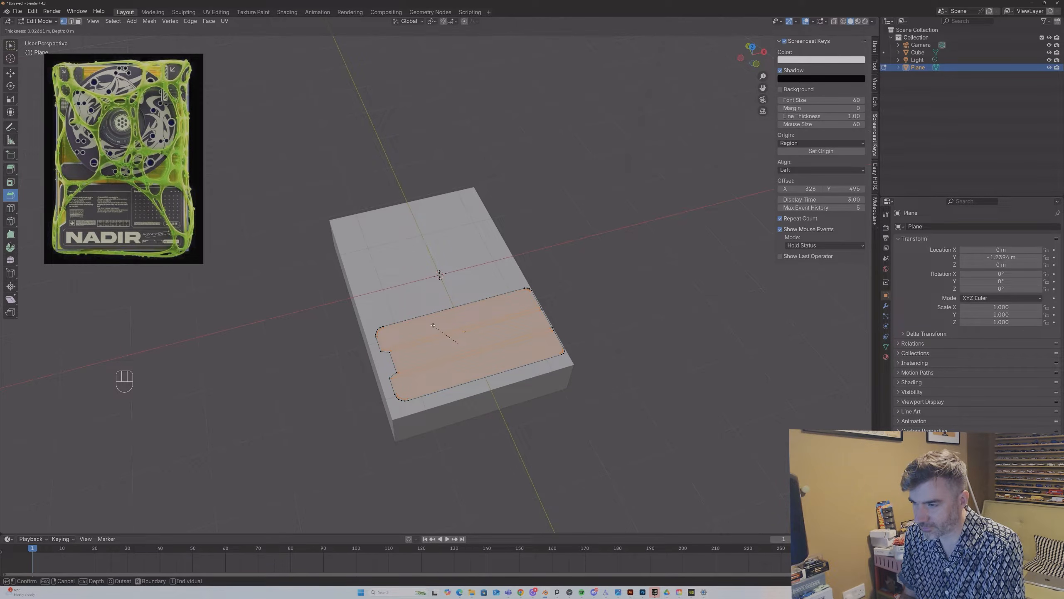
pyautogui.click(433, 322)
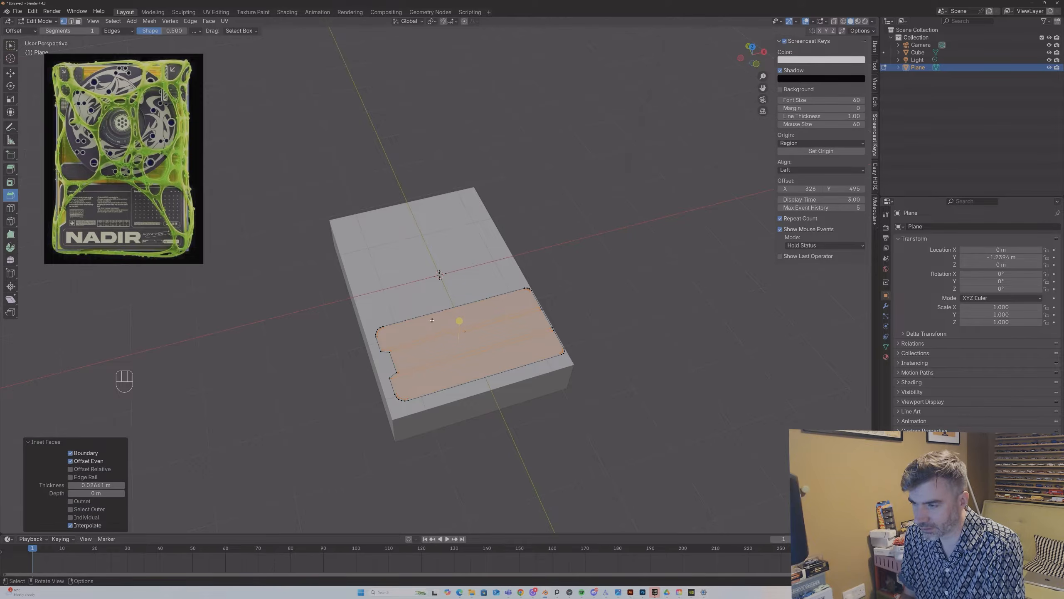
# Step: Select the edge loop around the plane's outline and extrude it about 0.04 m downward along Z
pyautogui.press('2')
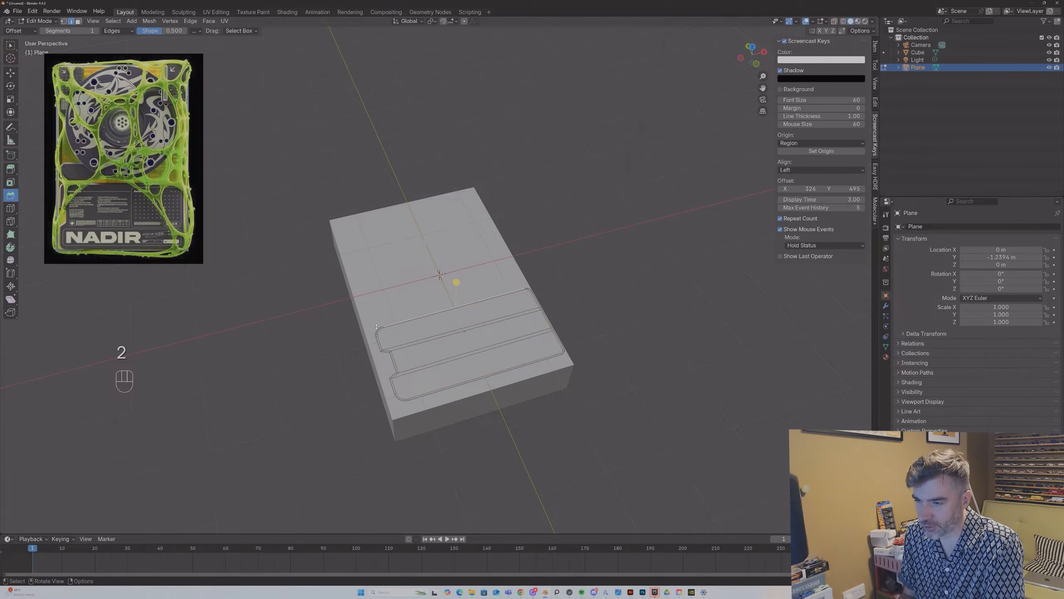
pyautogui.keyDown('alt'); pyautogui.keyDown('shift'); pyautogui.click(378, 328); pyautogui.keyUp('shift'); pyautogui.keyUp('alt')
pyautogui.moveTo(379, 328); pyautogui.dragTo(484, 326, button='middle')
pyautogui.press('e')
pyautogui.press('y')
pyautogui.press('x')
pyautogui.press('z')
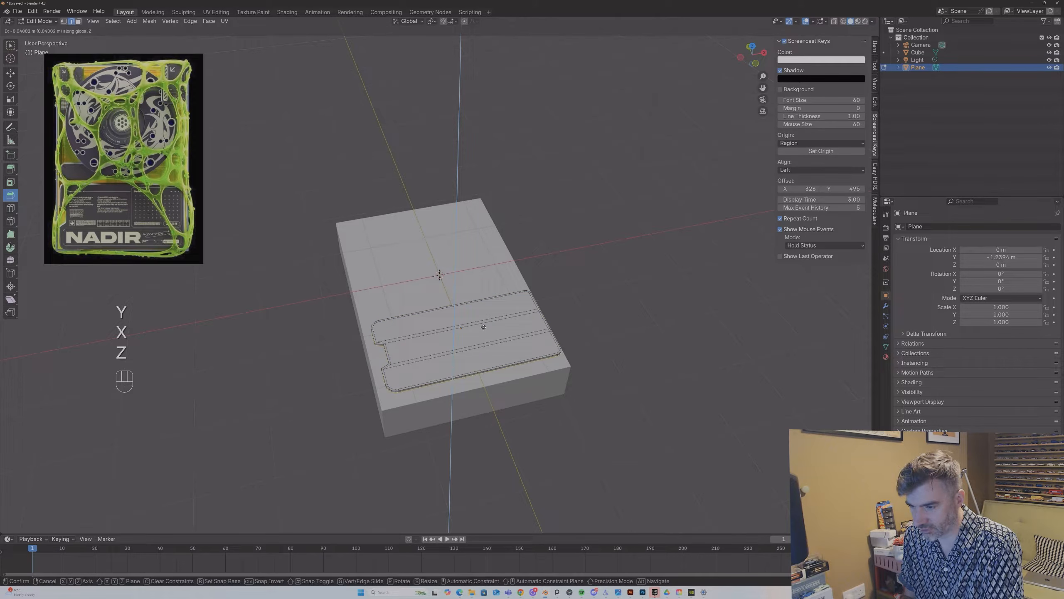
pyautogui.click(483, 327)
# Step: Return to Object Mode and apply auto smooth shading to the label plane
pyautogui.press('Tab')
pyautogui.moveTo(484, 326); pyautogui.dragTo(445, 331, button='middle')
pyautogui.rightClick(457, 329)
pyautogui.click(445, 327)
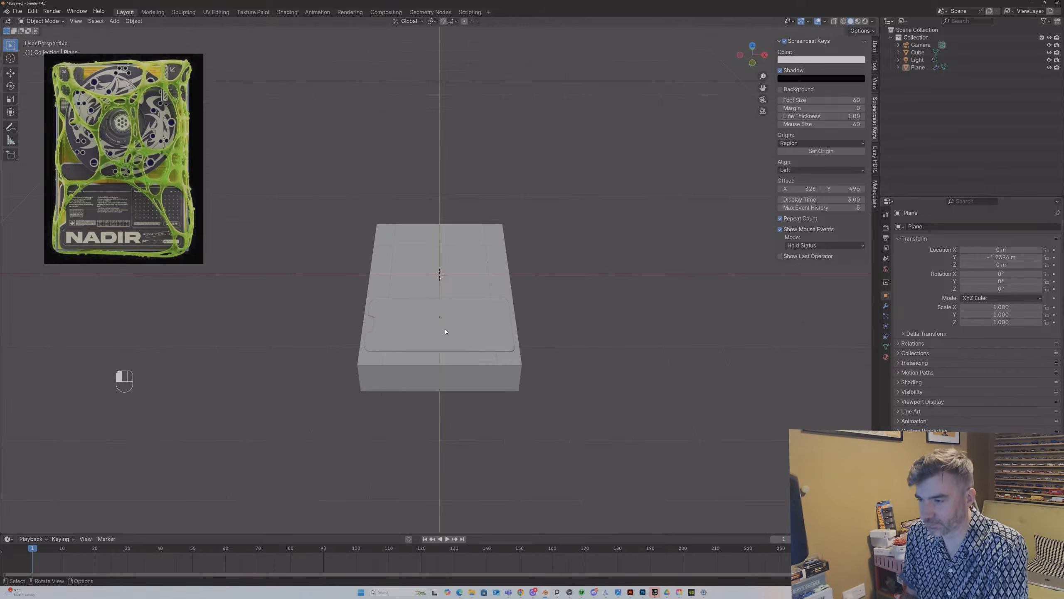
# Step: Select the label plane and, from the side view, lower it along Z to the slab's top surface
pyautogui.click(445, 331)
pyautogui.click(764, 55)
pyautogui.click(764, 55)
pyautogui.click(764, 55)
pyautogui.click(764, 55)
pyautogui.press('g')
pyautogui.press('y')
pyautogui.press('x')
pyautogui.press('z')
pyautogui.click(612, 197)
# Step: Shift the label plane along X to about 0.028 m, adjust its height to about -0.227 m on Z, and deselect it
pyautogui.press('g')
pyautogui.press('y')
pyautogui.press('x')
pyautogui.click(613, 199)
pyautogui.press('g')
pyautogui.press('y')
pyautogui.press('x')
pyautogui.press('z')
pyautogui.click(613, 198)
pyautogui.moveTo(566, 214); pyautogui.dragTo(592, 250, button='middle')
pyautogui.click(591, 249)
pyautogui.moveTo(597, 309); pyautogui.dragTo(564, 301, button='middle')
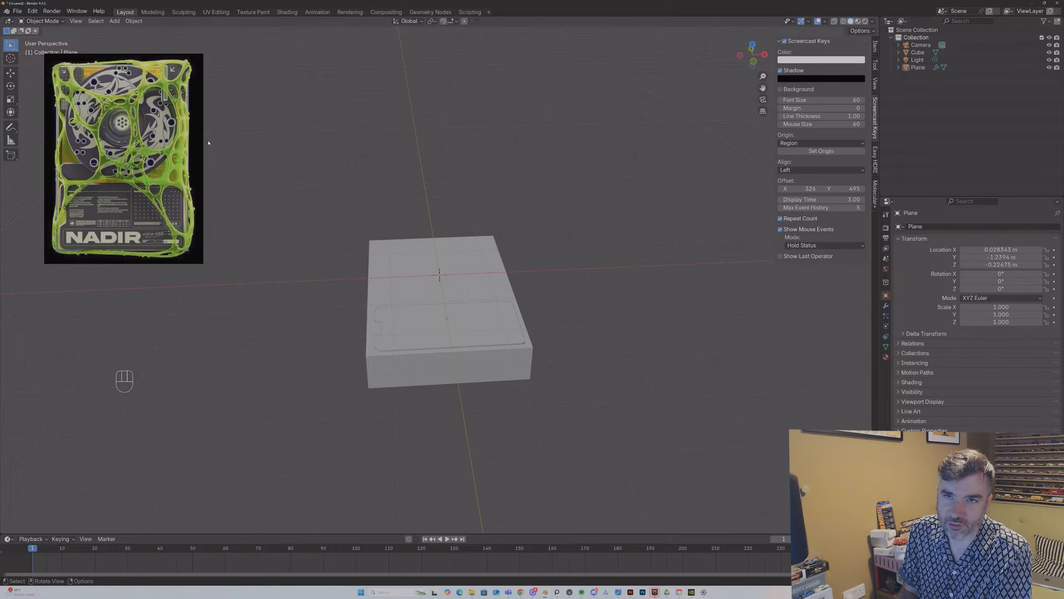
# Step: Add a new 2 m plane at the world origin
pyautogui.moveTo(429, 202); pyautogui.dragTo(436, 286, button='middle')
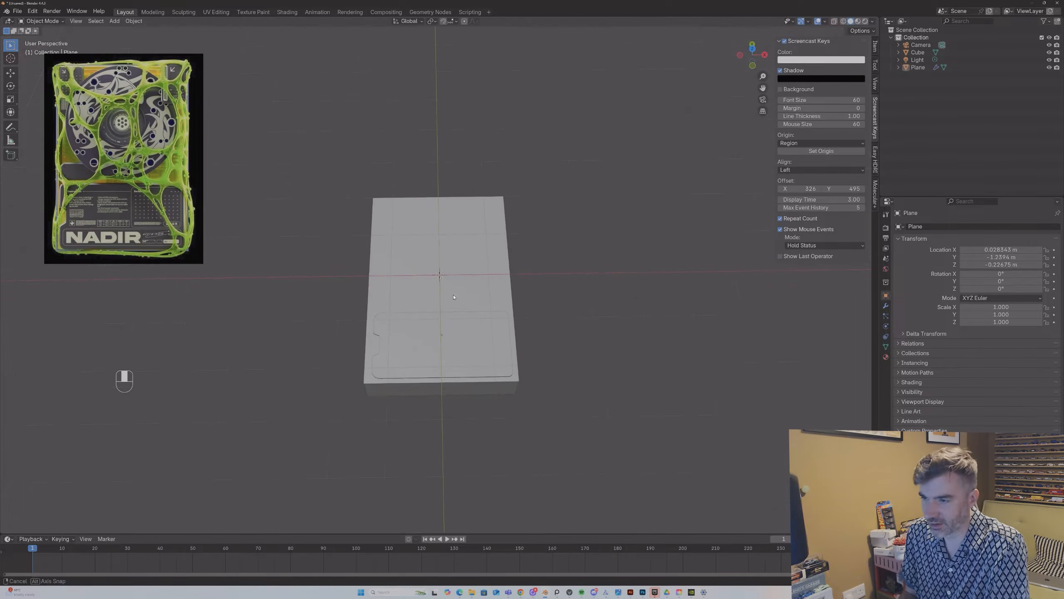
pyautogui.hotkey('shift', 'a')
pyautogui.moveTo(454, 295)
pyautogui.click(486, 295)
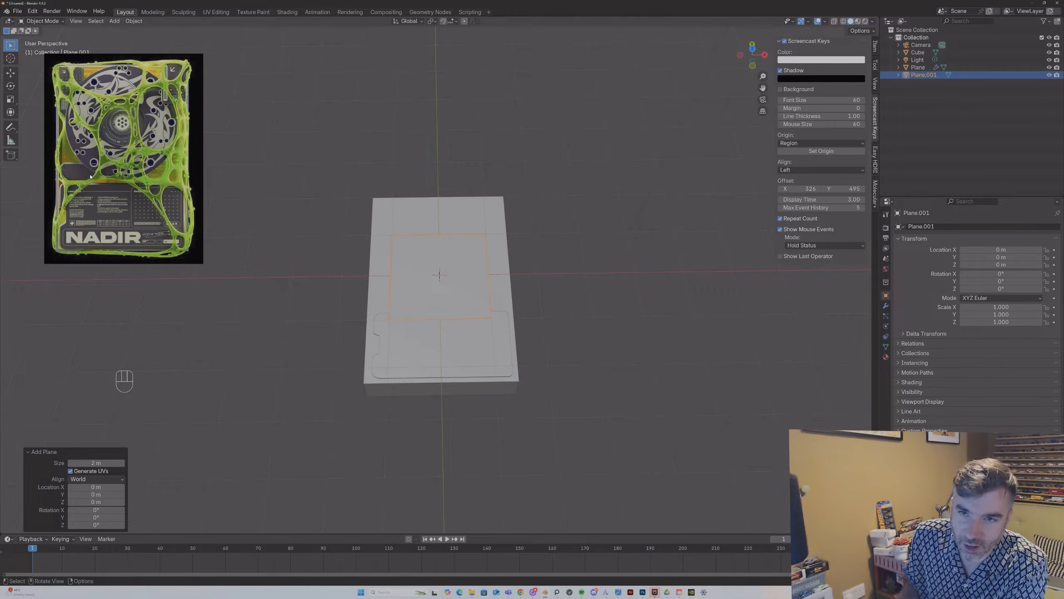
pyautogui.press('g')
pyautogui.press('y')
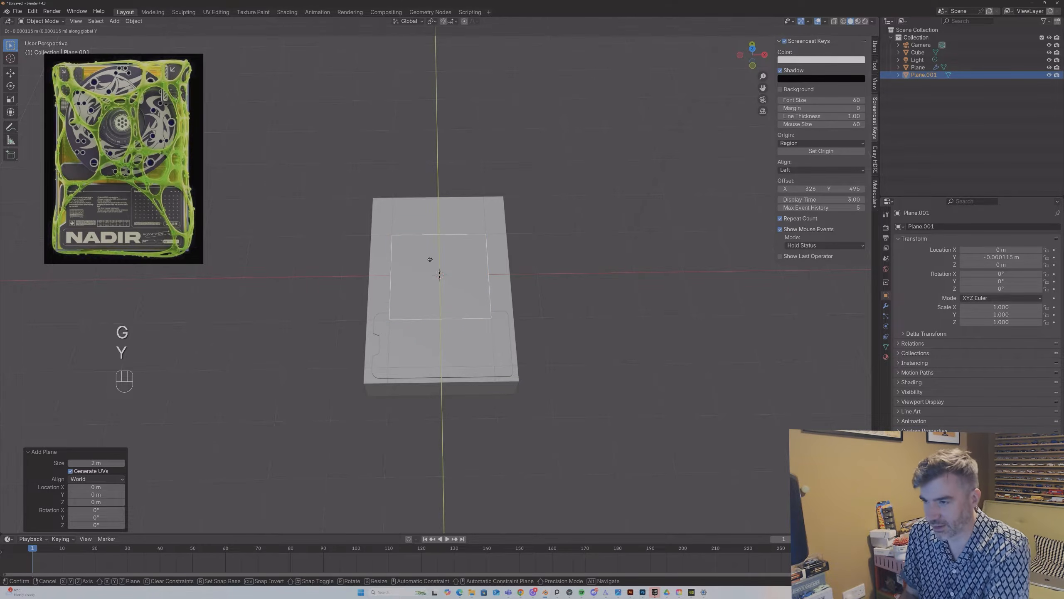
pyautogui.press('x')
pyautogui.press('z')
pyautogui.press('Escape')
# Step: Scale the new plane down to a small wide rectangle, about 0.529 on X and 0.261 on Y
pyautogui.moveTo(432, 260); pyautogui.dragTo(438, 264, button='middle')
pyautogui.press('s')
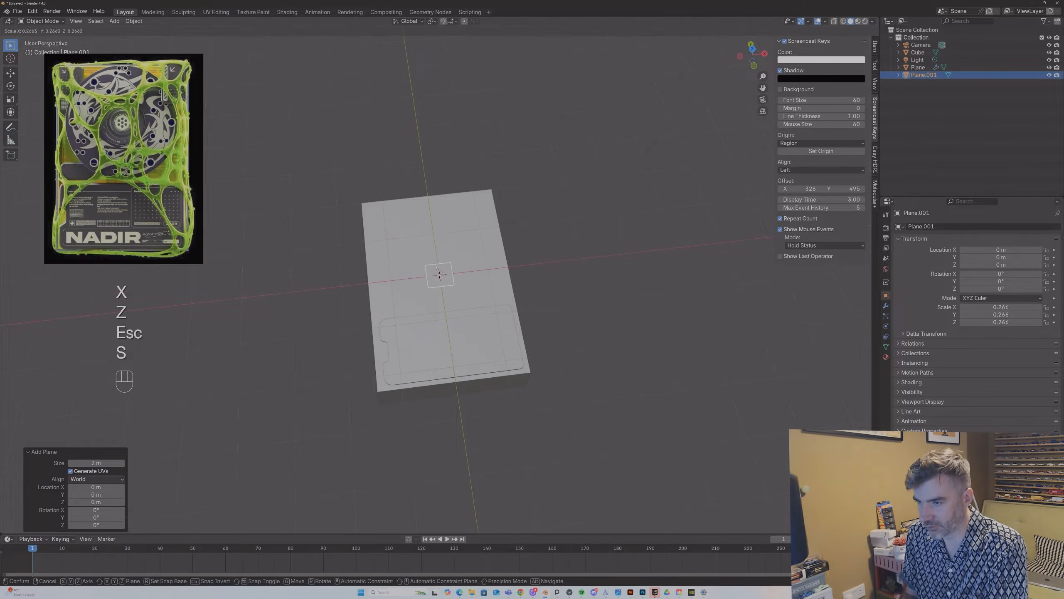
pyautogui.click(439, 272)
pyautogui.press('s')
pyautogui.press('shift')
pyautogui.press('x')
pyautogui.click(427, 265)
pyautogui.press('s')
pyautogui.click(437, 270)
# Step: Move the small rectangle toward the slab's left side, to about -0.657 m on X and -0.507 m on Y
pyautogui.press('g')
pyautogui.press('y')
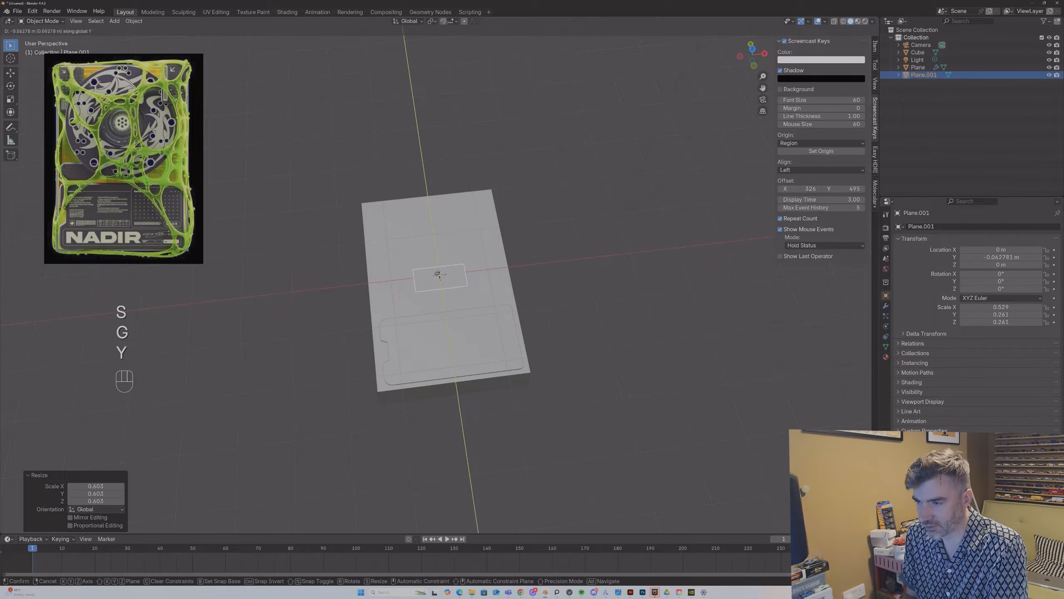
pyautogui.click(437, 293)
pyautogui.moveTo(437, 294); pyautogui.dragTo(467, 275, button='middle')
pyautogui.press('g')
pyautogui.press('x')
pyautogui.click(445, 289)
# Step: From the top view, shift the small rectangle along Y to about -0.376 m, clear of the label plate
pyautogui.click(751, 45)
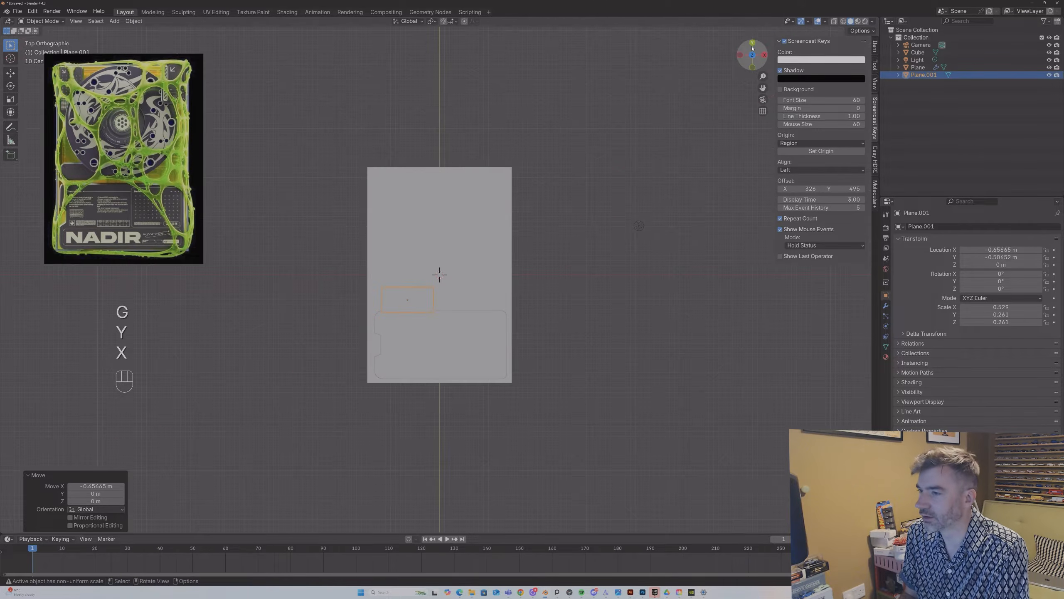
pyautogui.press('g')
pyautogui.press('y')
pyautogui.click(470, 295)
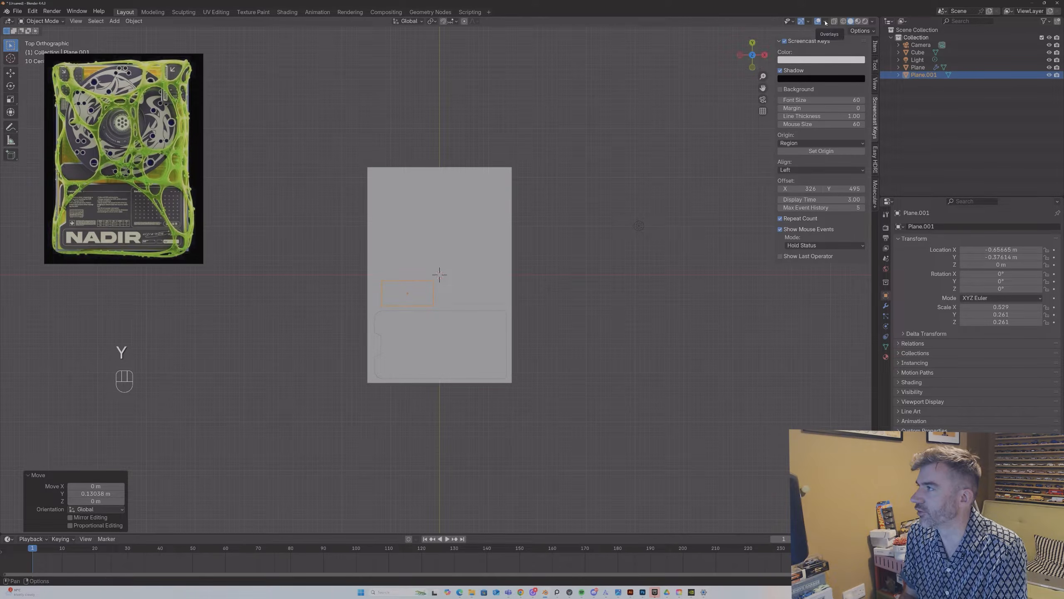
# Step: Set the viewport shading color to Random and shift the small rectangle along X to about -0.747 m
pyautogui.click(874, 23)
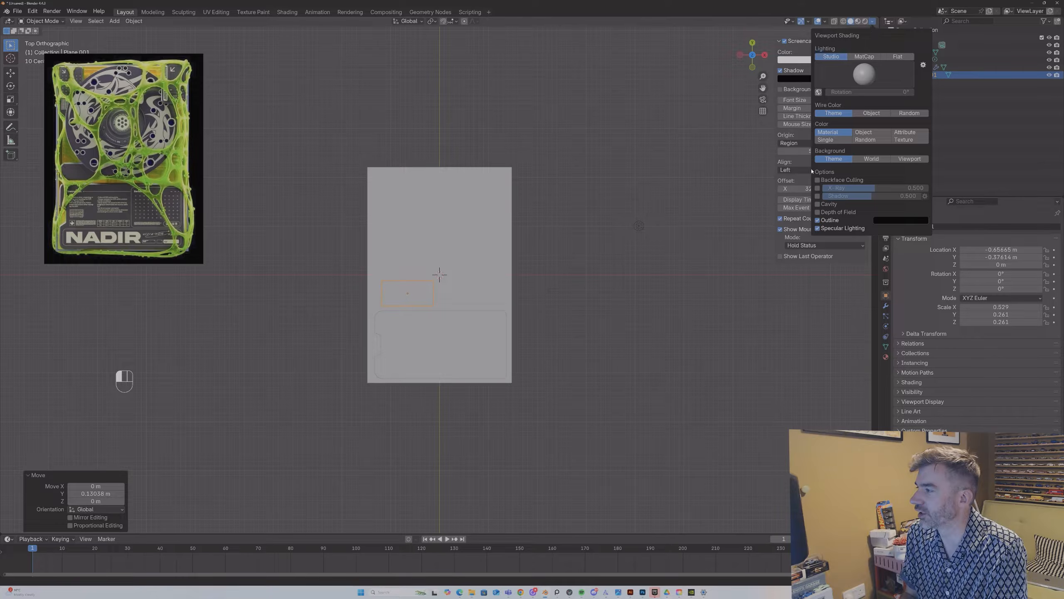
pyautogui.click(865, 139)
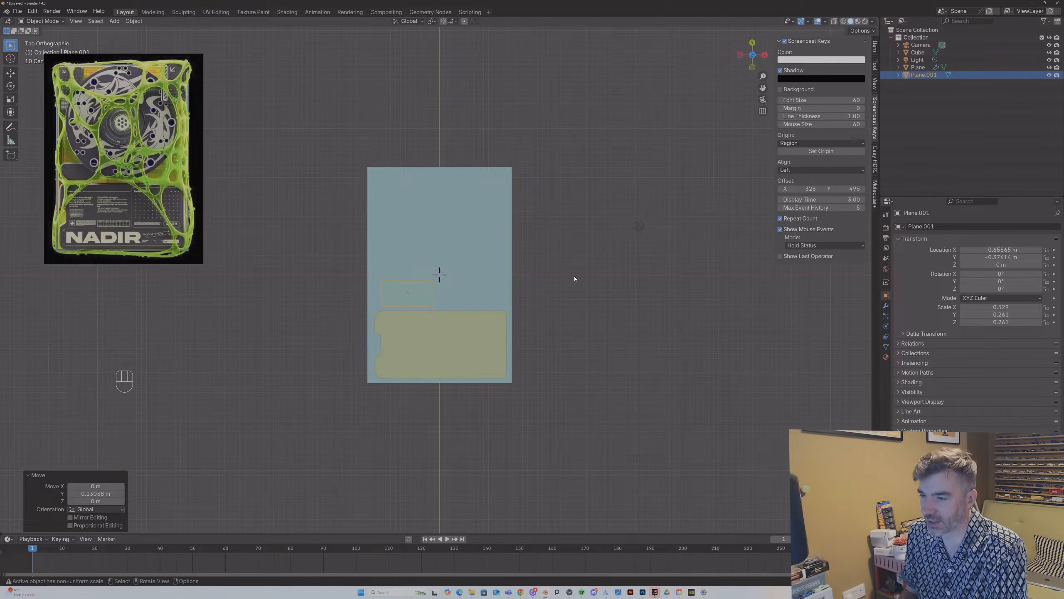
pyautogui.click(410, 297)
pyautogui.press('g')
pyautogui.press('y')
pyautogui.press('x')
pyautogui.click(419, 291)
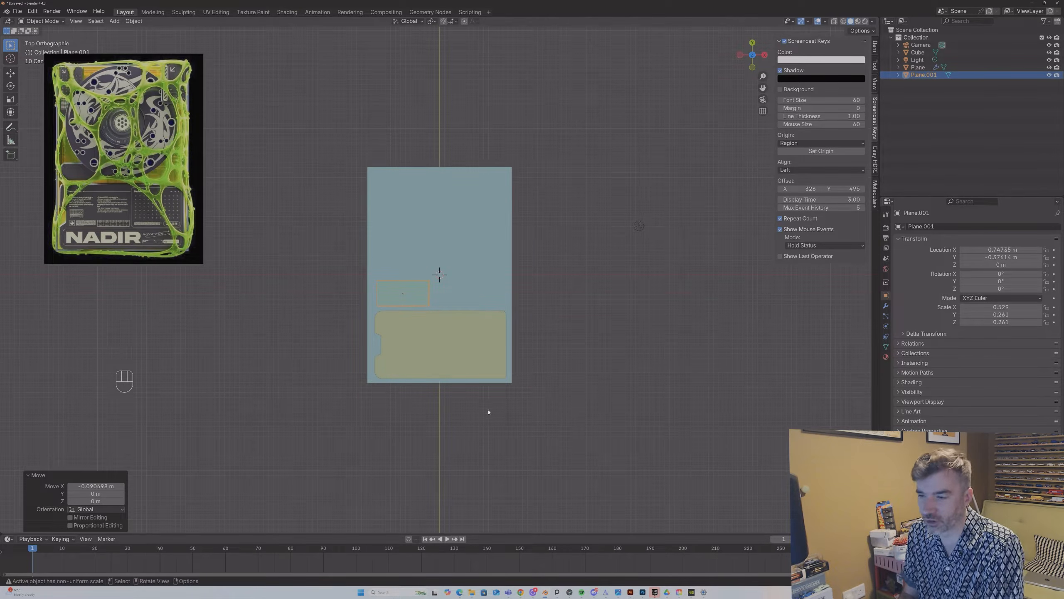
# Step: Apply the small rectangle's scale and bevel its four corner vertices by about 0.072 m with one segment
pyautogui.hotkey('ctrl', 'a')
pyautogui.click(426, 302)
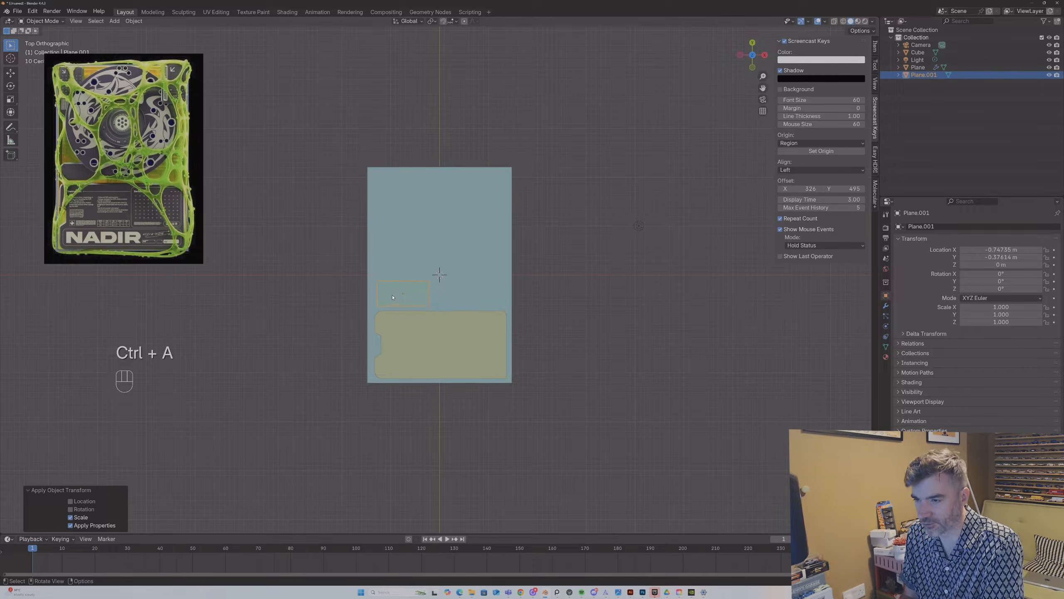
pyautogui.press('Tab')
pyautogui.press('1')
pyautogui.click(431, 282)
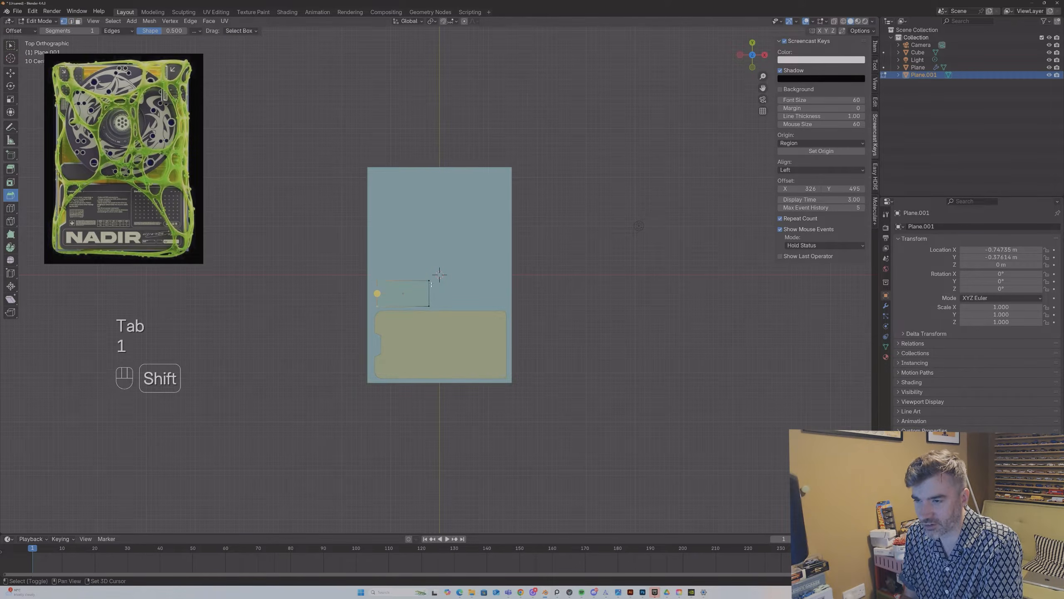
pyautogui.keyDown('shift'); pyautogui.click(404, 294); pyautogui.keyUp('shift')
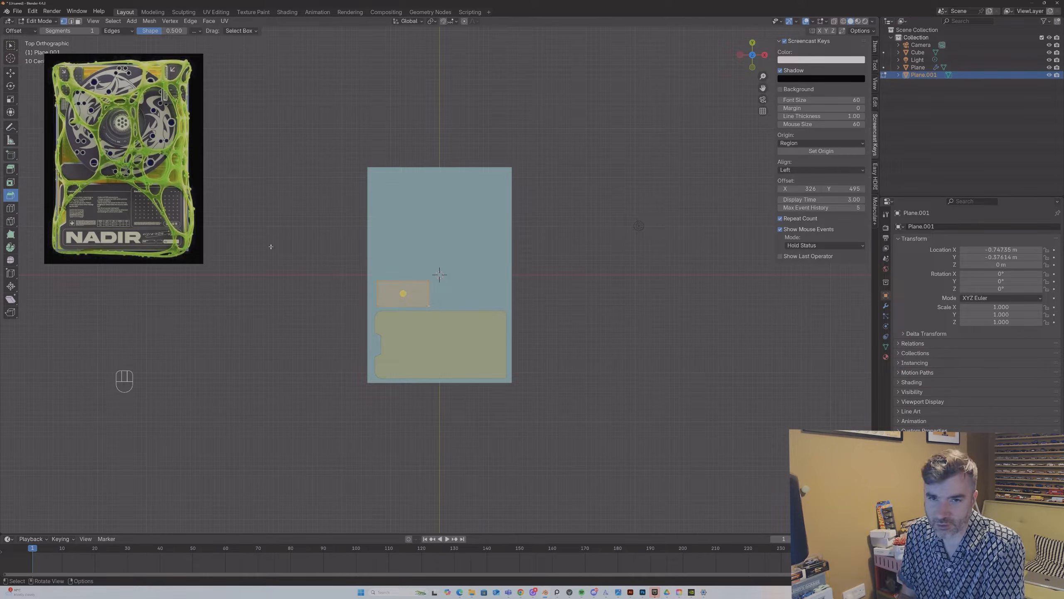
pyautogui.moveTo(407, 293); pyautogui.dragTo(417, 283)
pyautogui.click(83, 395)
pyautogui.keyDown('shift'); pyautogui.moveTo(96, 413); pyautogui.dragTo(62, 414); pyautogui.keyUp('shift')
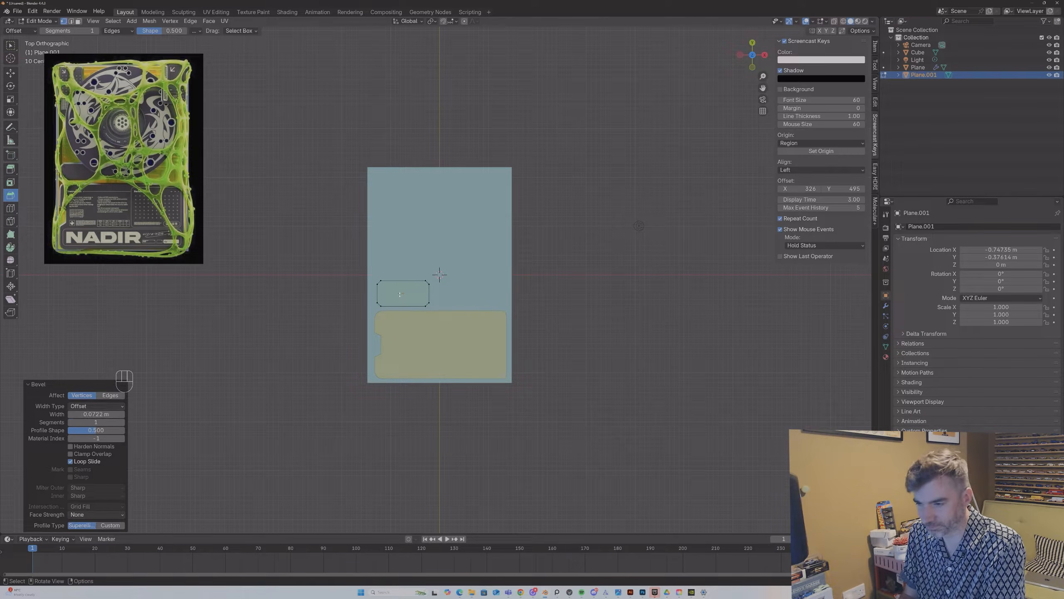
pyautogui.press('a')
pyautogui.press('i')
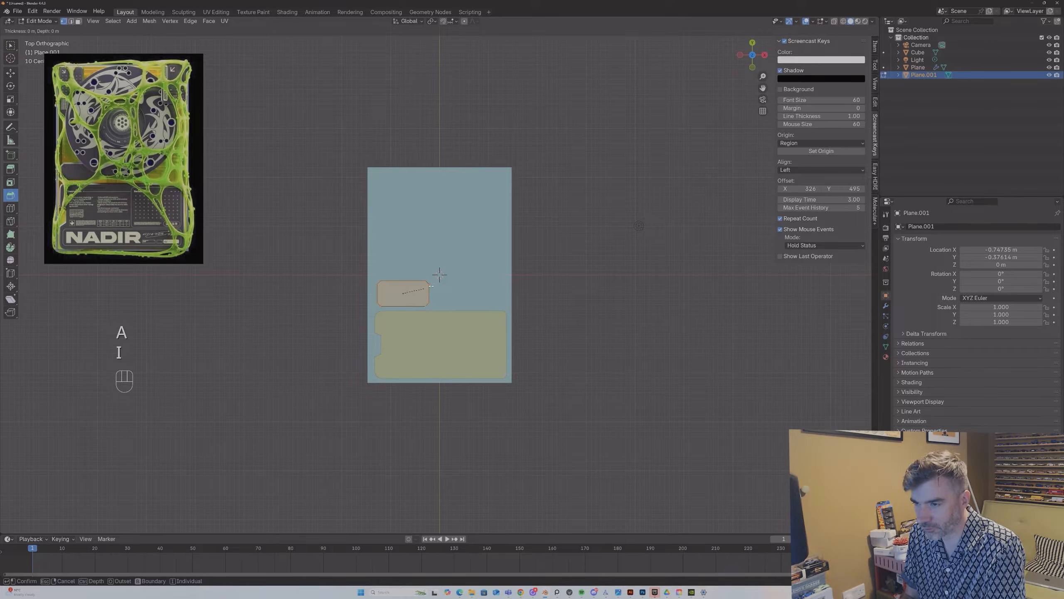
pyautogui.click(410, 298)
pyautogui.hotkey('ctrl', 'z')
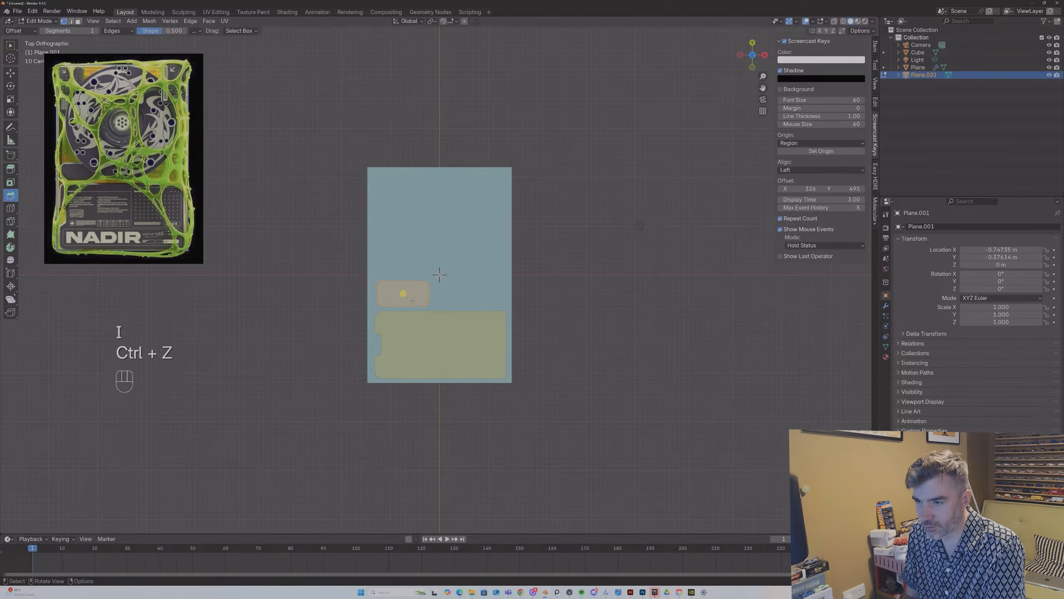
# Step: Inset the small rectangle's face by about 0.03 m
pyautogui.press('3')
pyautogui.click(319, 300)
pyautogui.press('a')
pyautogui.press('i')
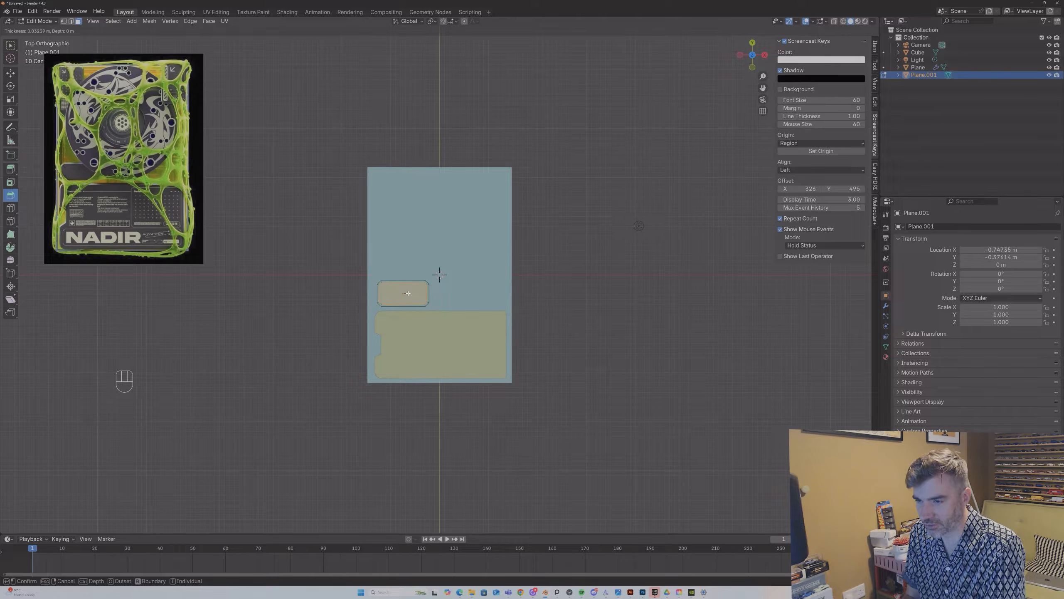
pyautogui.click(407, 294)
# Step: Extrude the small rectangle's outer edge loop and lower it about 0.053 m along Z
pyautogui.moveTo(408, 293); pyautogui.dragTo(434, 333, button='middle')
pyautogui.press('2')
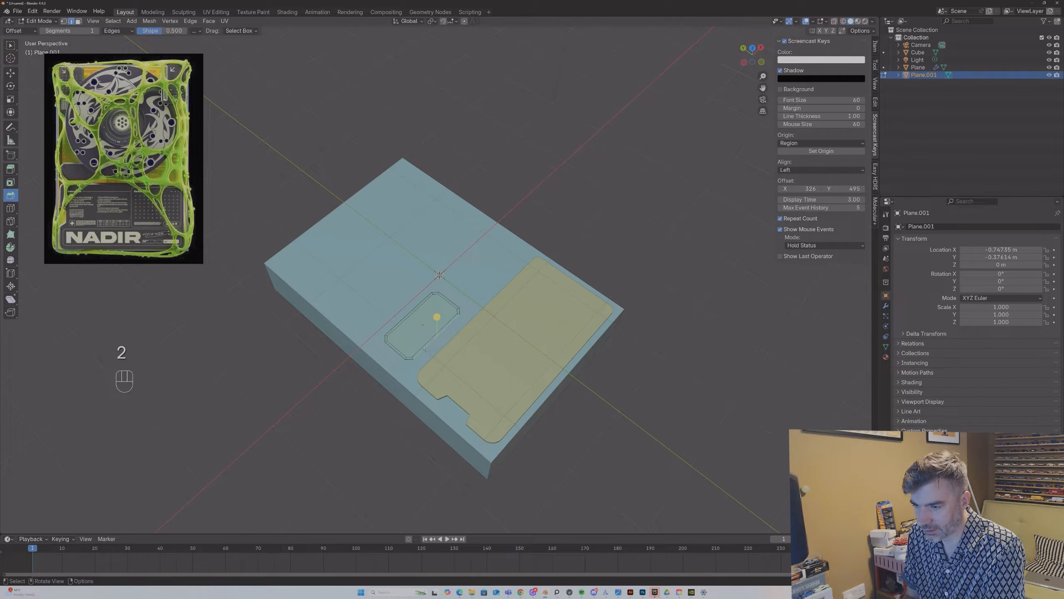
pyautogui.keyDown('alt'); pyautogui.keyDown('shift'); pyautogui.click(408, 359); pyautogui.keyUp('shift'); pyautogui.keyUp('alt')
pyautogui.press('e')
pyautogui.press('Escape')
pyautogui.press('g')
pyautogui.press('y')
pyautogui.press('x')
pyautogui.press('z')
pyautogui.click(408, 361)
pyautogui.moveTo(408, 360); pyautogui.dragTo(408, 285, button='middle')
pyautogui.press('g')
pyautogui.press('y')
pyautogui.press('x')
pyautogui.press('z')
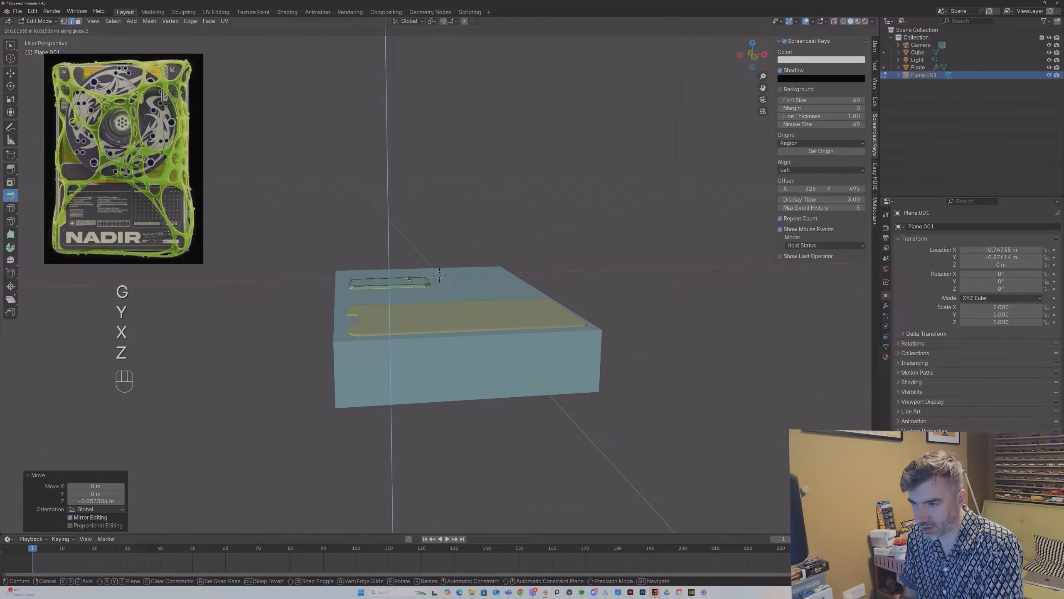
# Step: Return to Object Mode, lower the small plate along Z to about -0.212 m, and deselect it
pyautogui.press('Tab')
pyautogui.press('g')
pyautogui.press('y')
pyautogui.press('x')
pyautogui.press('z')
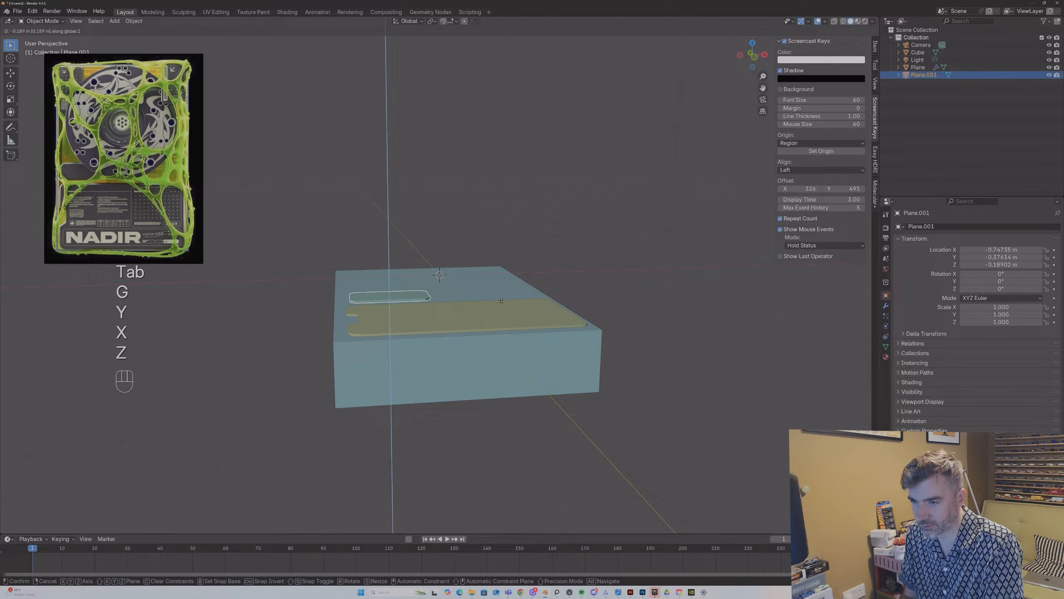
pyautogui.click(501, 303)
pyautogui.click(599, 292)
pyautogui.moveTo(599, 292); pyautogui.dragTo(585, 335, button='middle')
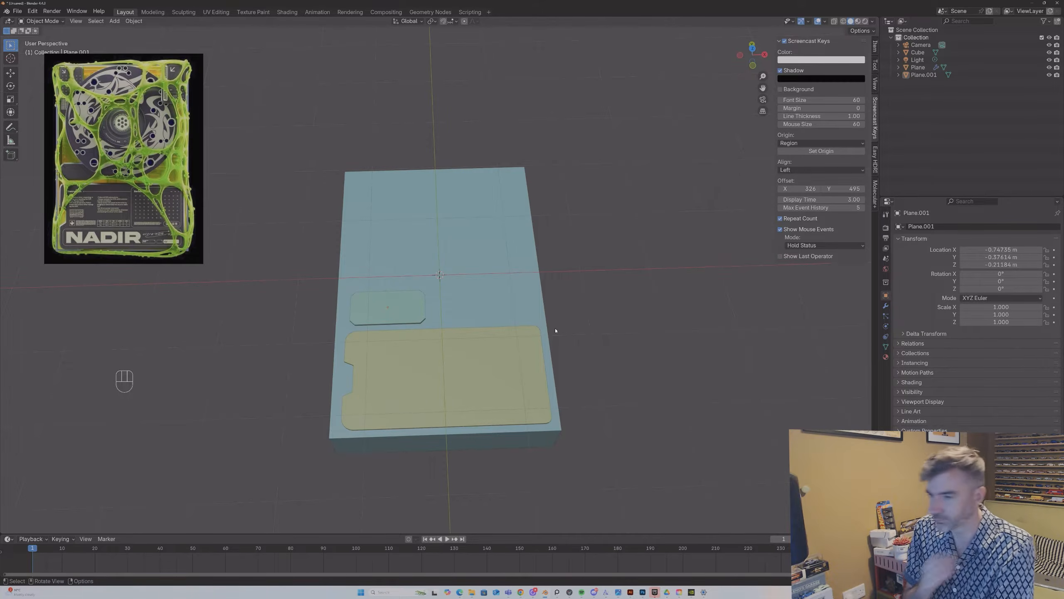
# Step: Duplicate the small plate and move the copy along Y to about 1.735 m, near the slab's far edge
pyautogui.click(418, 316)
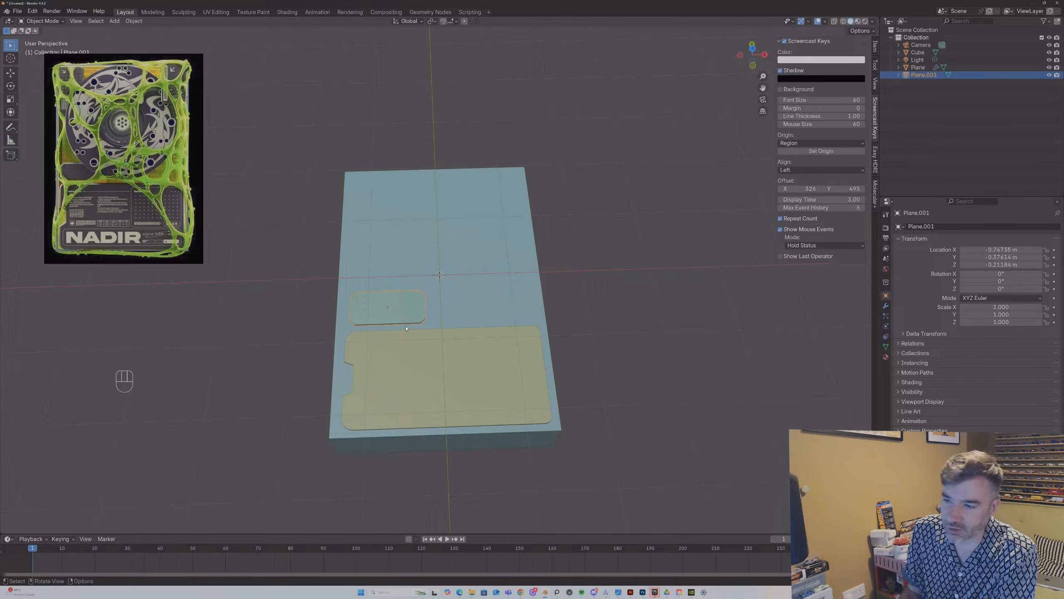
pyautogui.hotkey('shift', 'd')
pyautogui.press('Escape')
pyautogui.press('g')
pyautogui.press('y')
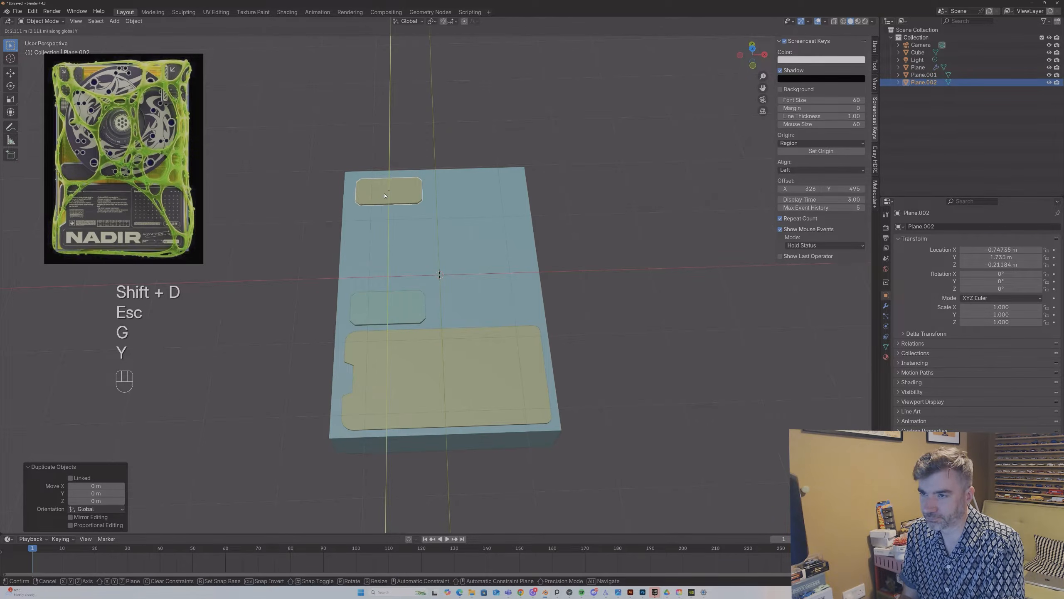
pyautogui.click(385, 192)
# Step: Rotate the duplicated plate 90° around Z
pyautogui.press('r')
pyautogui.press('y')
pyautogui.press('x')
pyautogui.press('z')
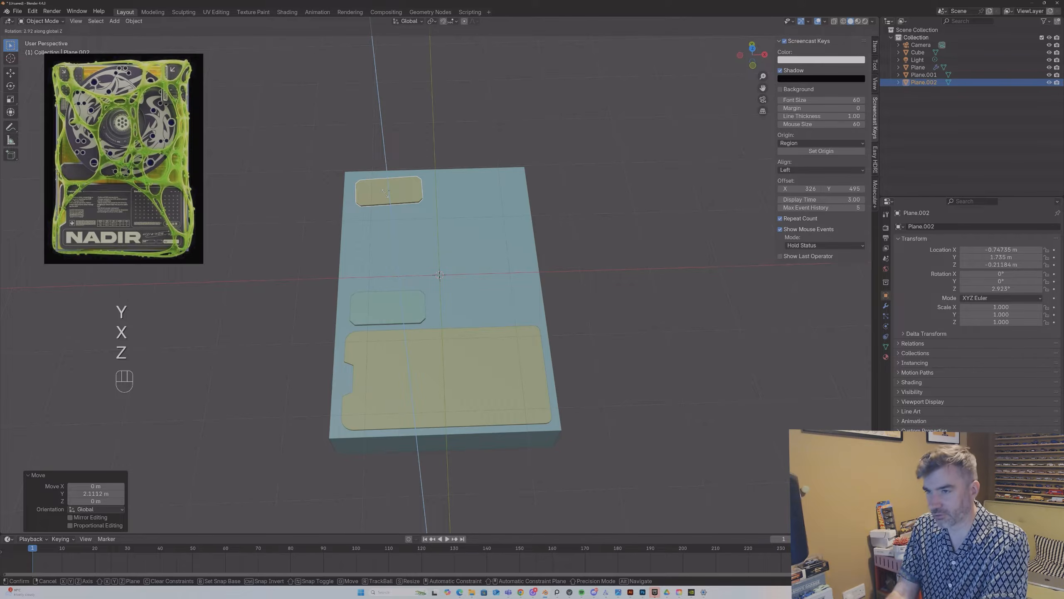
pyautogui.write('90')
pyautogui.press('Return')
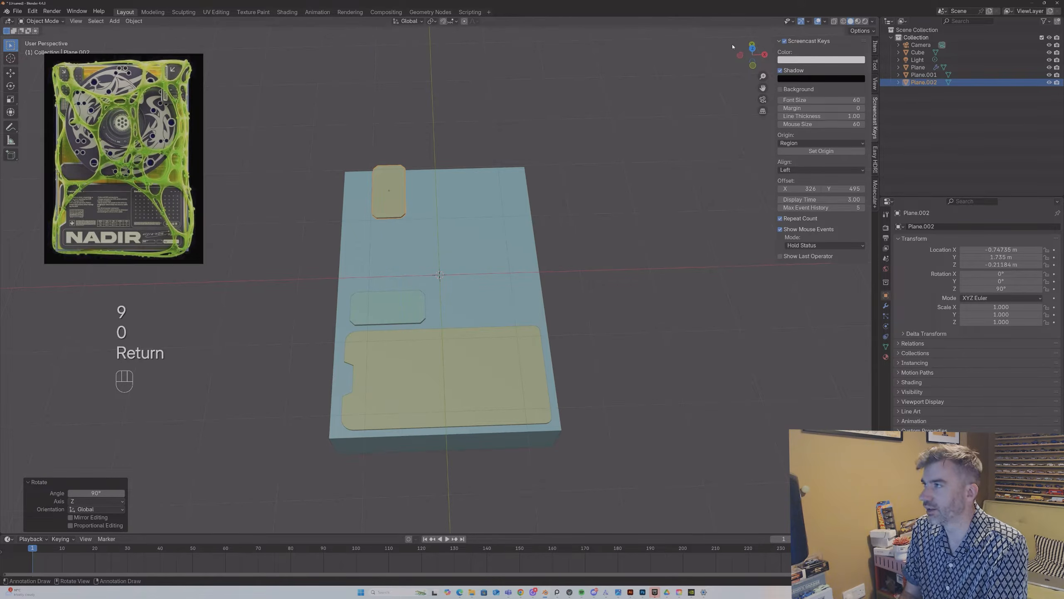
# Step: From the top view, position the rotated plate in the slab's upper-left corner at about -1.062 m on X and 1.582 m on Y
pyautogui.click(752, 44)
pyautogui.click(752, 43)
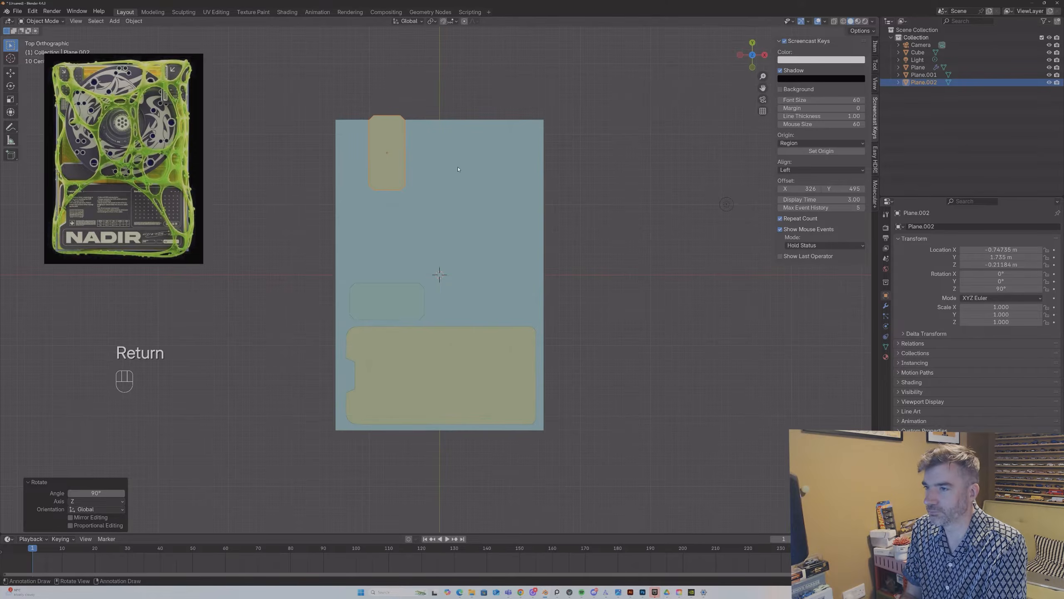
pyautogui.press('g')
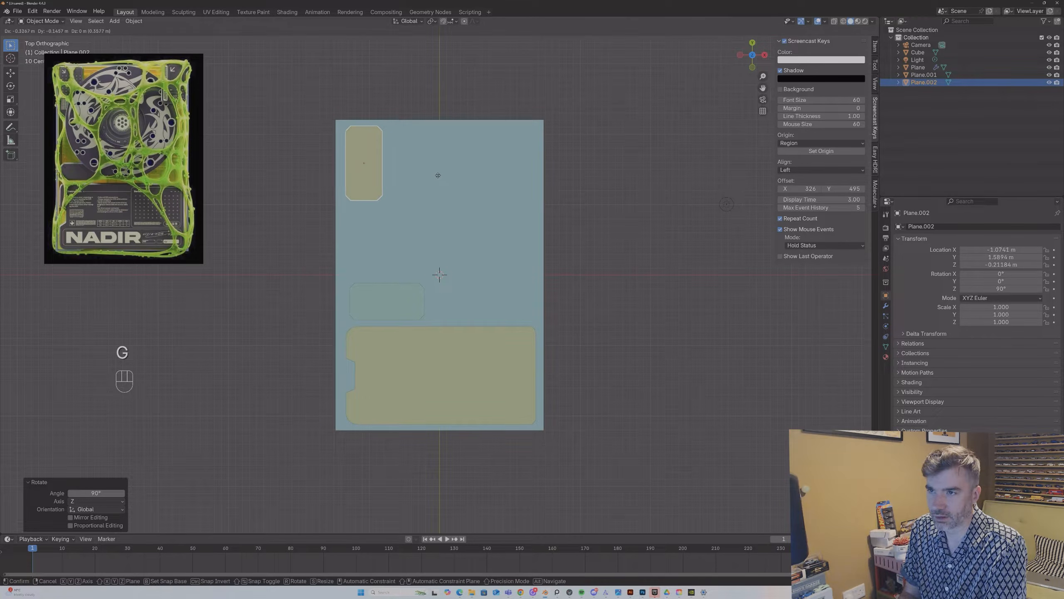
pyautogui.click(438, 176)
# Step: In Edit Mode with X-ray on, select the rotated plate's lower-end vertices and move them about -0.476 m along Y to lengthen it
pyautogui.press('Tab')
pyautogui.press('1')
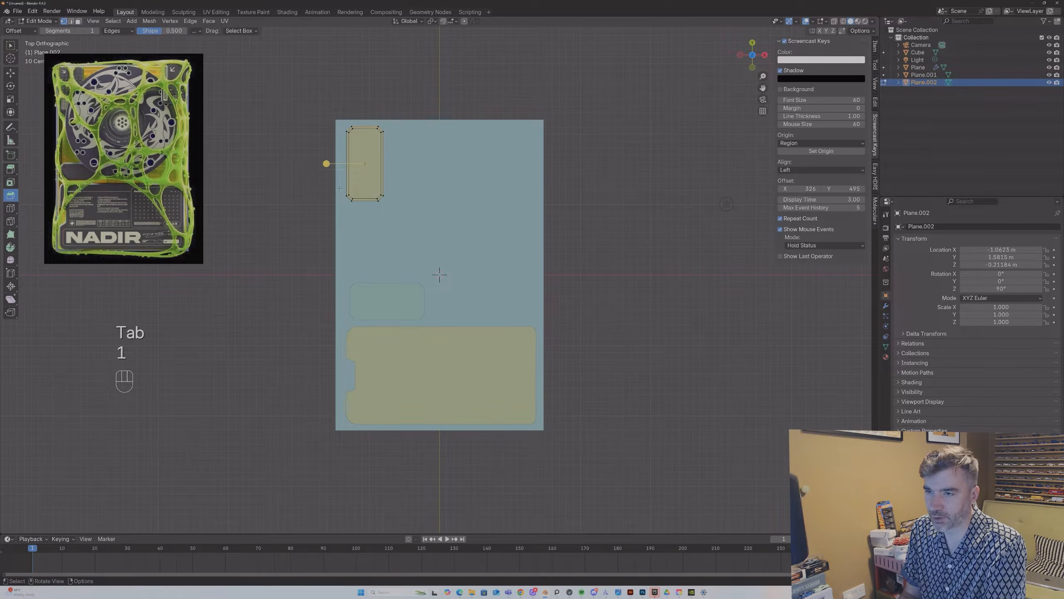
pyautogui.click(372, 170)
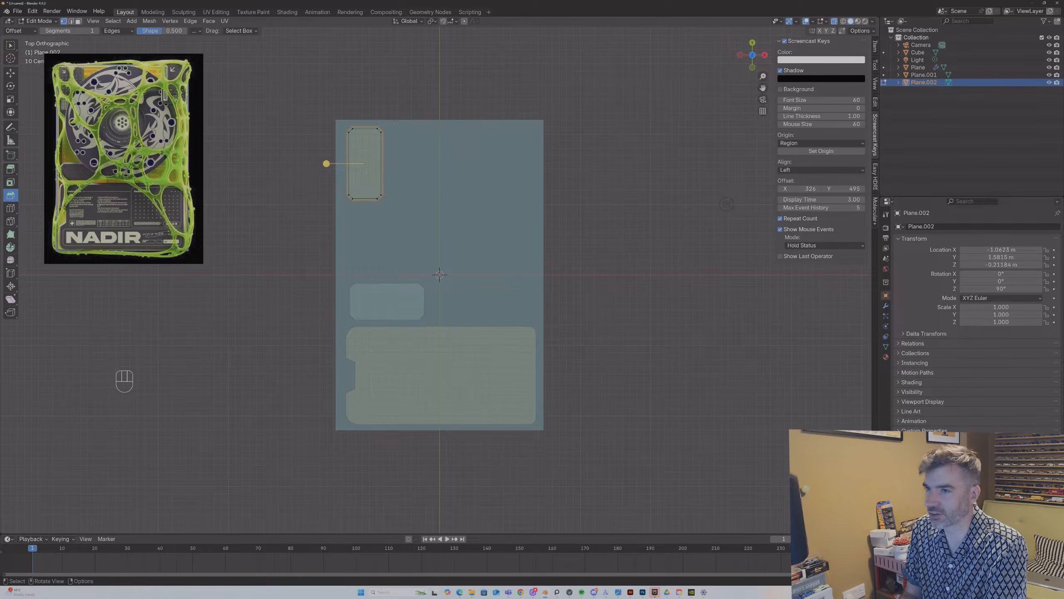
pyautogui.click(365, 200)
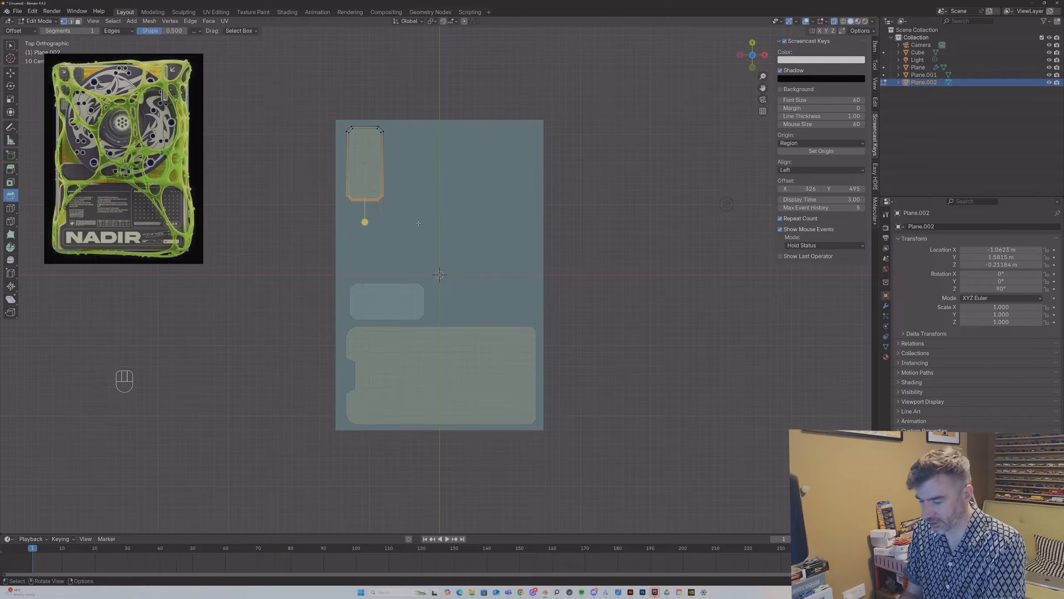
pyautogui.press('g')
pyautogui.press('y')
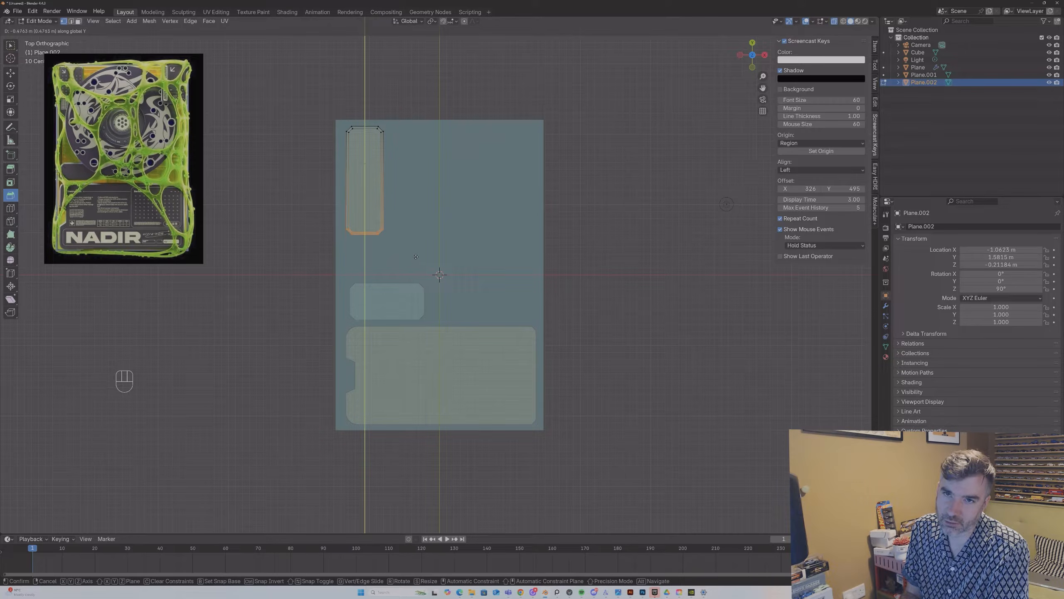
pyautogui.click(415, 256)
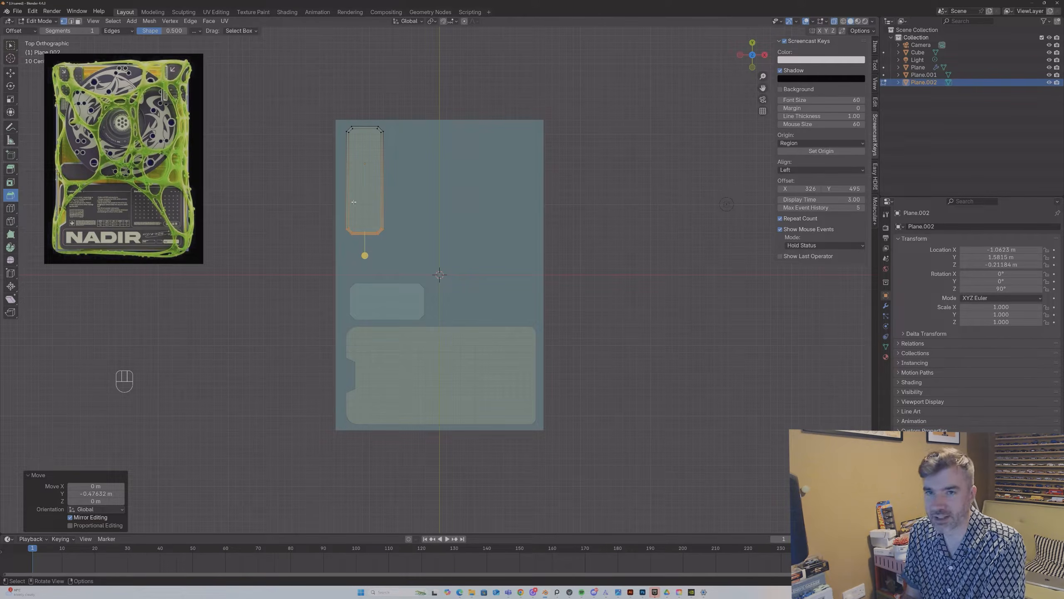
# Step: Cut the plate's long sides at their midpoints and connect the two midpoint vertices across its face
pyautogui.hotkey('ctrl', 'r')
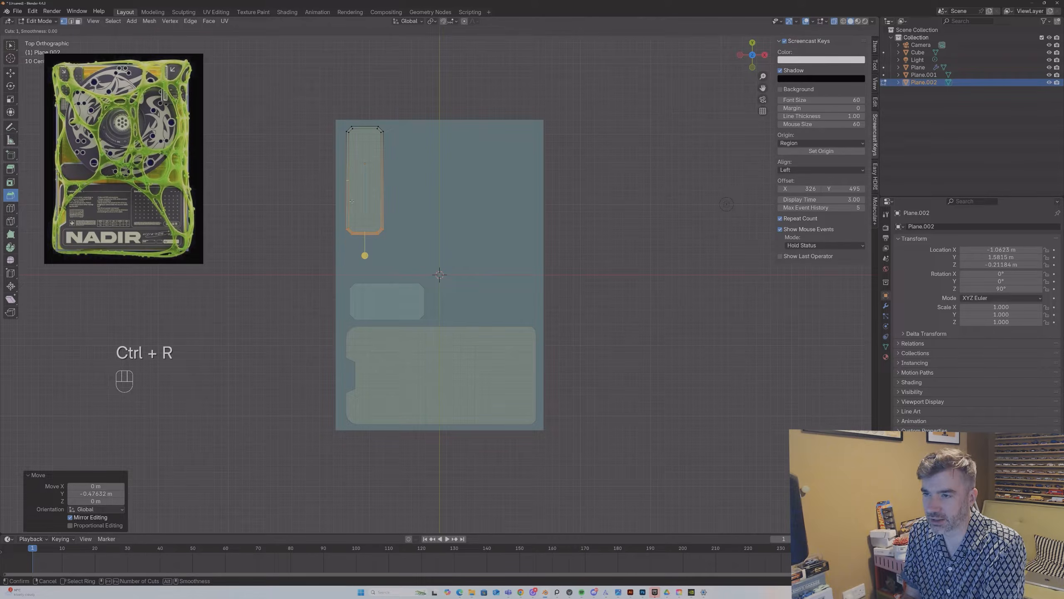
pyautogui.click(352, 201)
pyautogui.rightClick(352, 202)
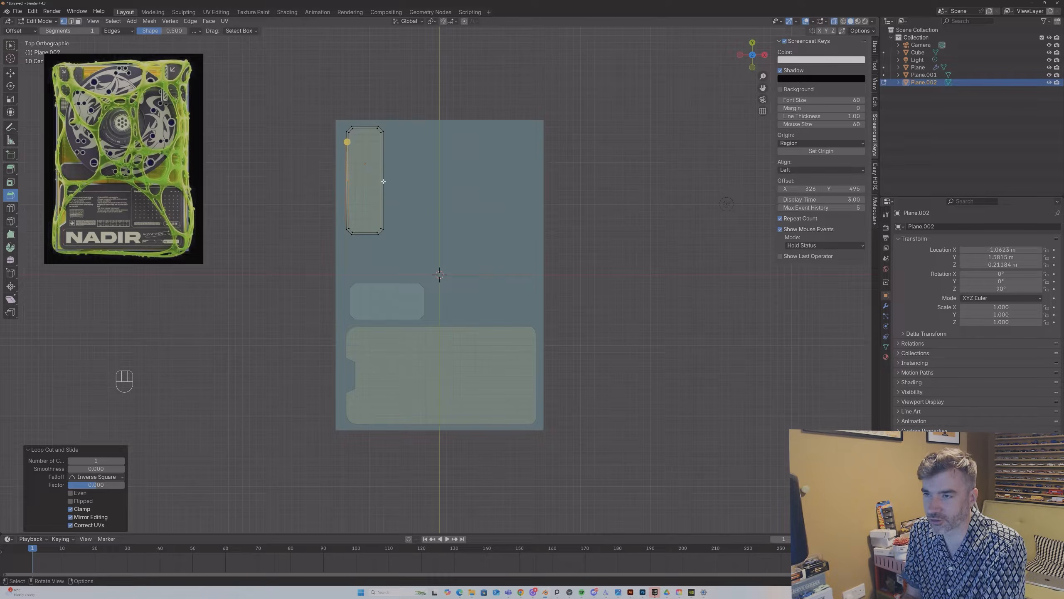
pyautogui.hotkey('ctrl', 'r')
pyautogui.click(360, 182)
pyautogui.click(348, 180)
pyautogui.keyDown('shift'); pyautogui.click(381, 181); pyautogui.keyUp('shift')
pyautogui.press('j')
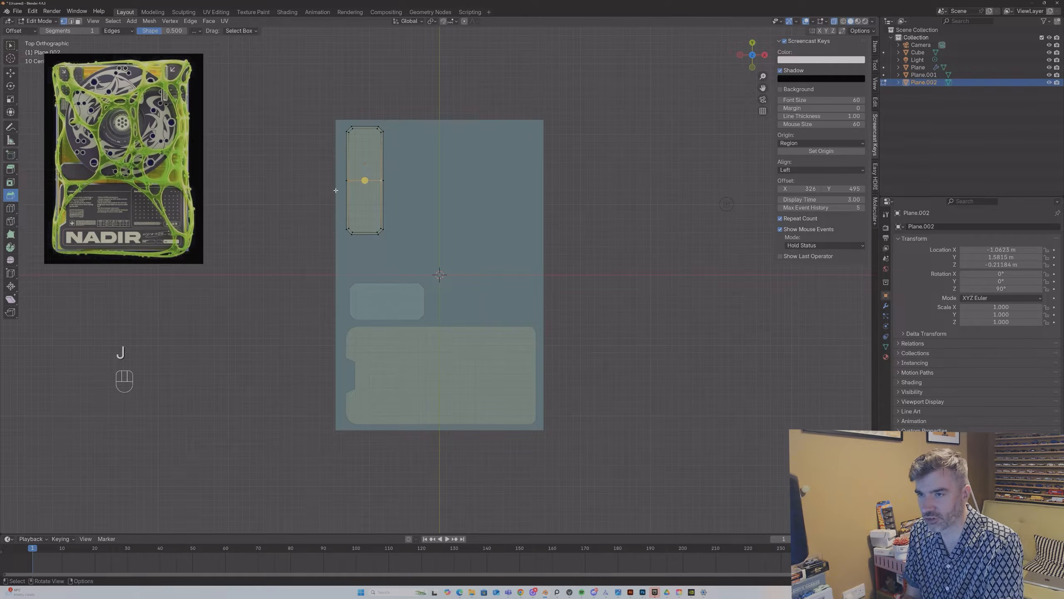
# Step: Lower the tall plate's connecting edge along Y and move its lower-left corner vertices about 0.252 m along X to taper that end
pyautogui.press('g')
pyautogui.press('y')
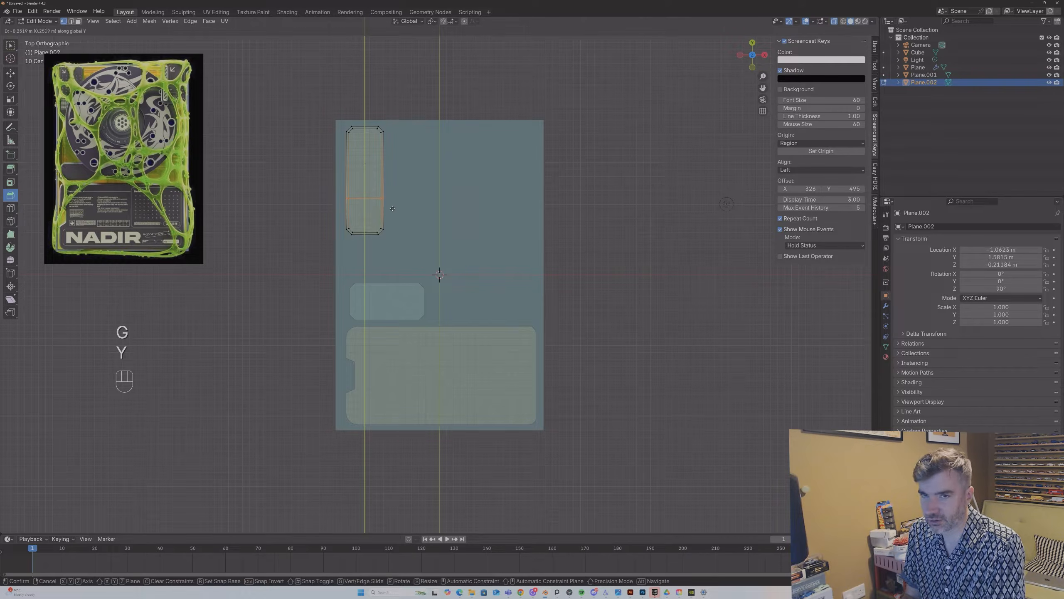
pyautogui.click(342, 219)
pyautogui.click(358, 244)
pyautogui.press('g')
pyautogui.press('y')
pyautogui.press('x')
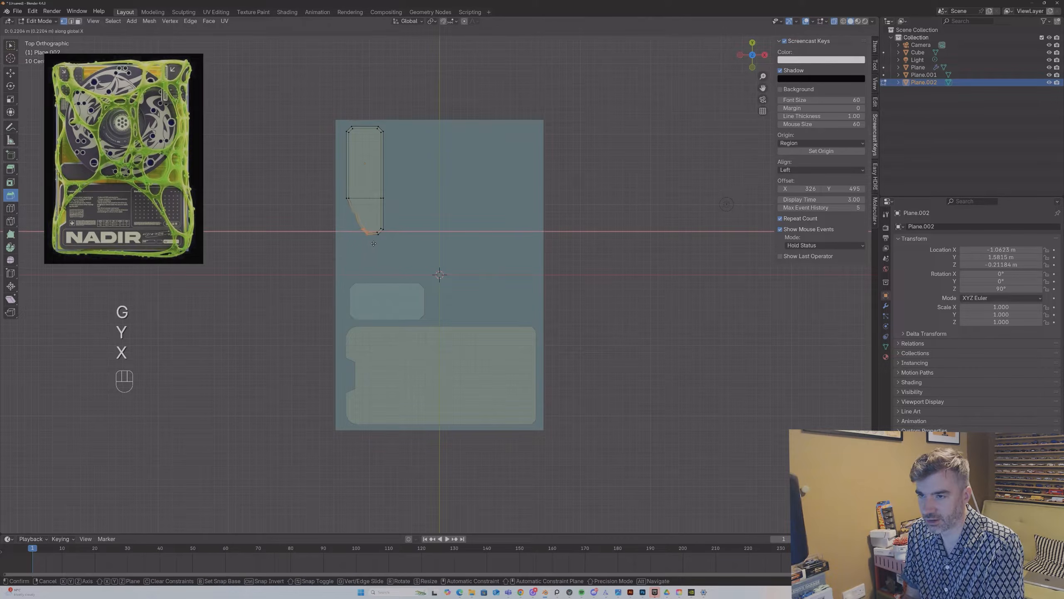
pyautogui.click(377, 237)
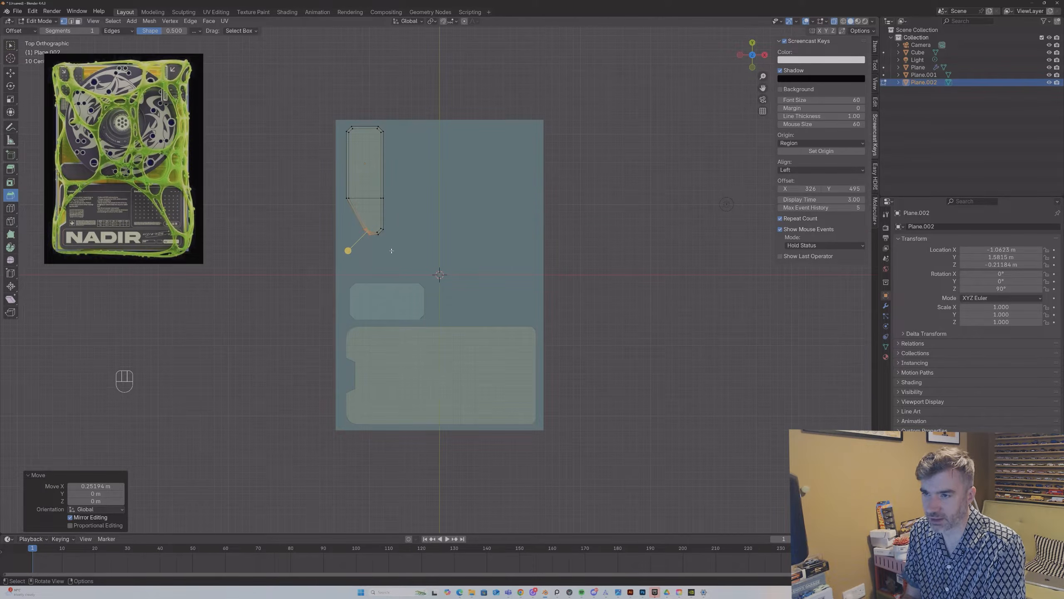
pyautogui.press('Tab')
pyautogui.moveTo(418, 254); pyautogui.dragTo(369, 164, button='middle')
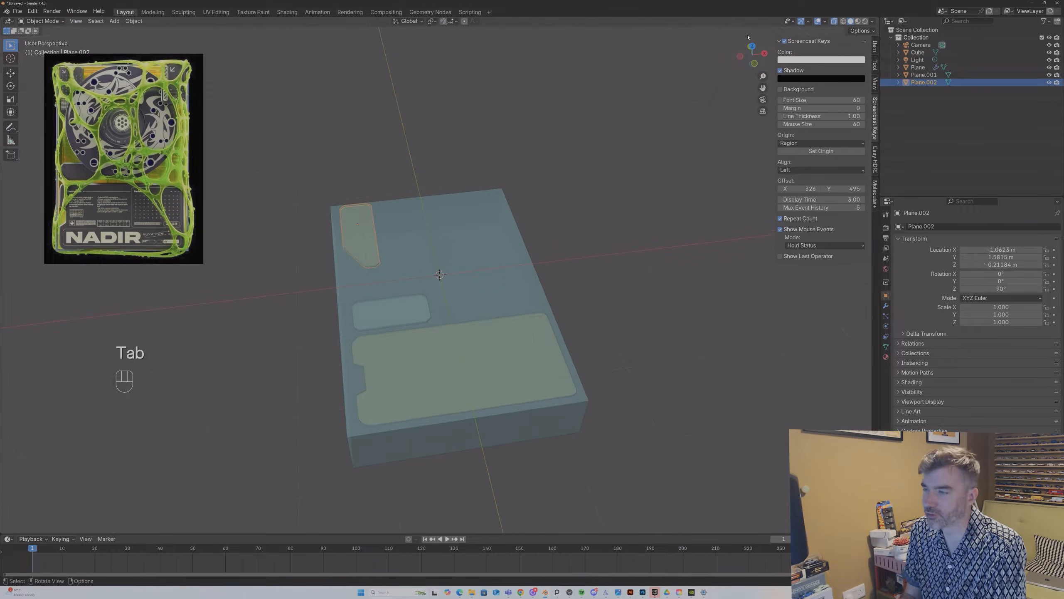
pyautogui.moveTo(568, 130); pyautogui.dragTo(557, 155, button='middle')
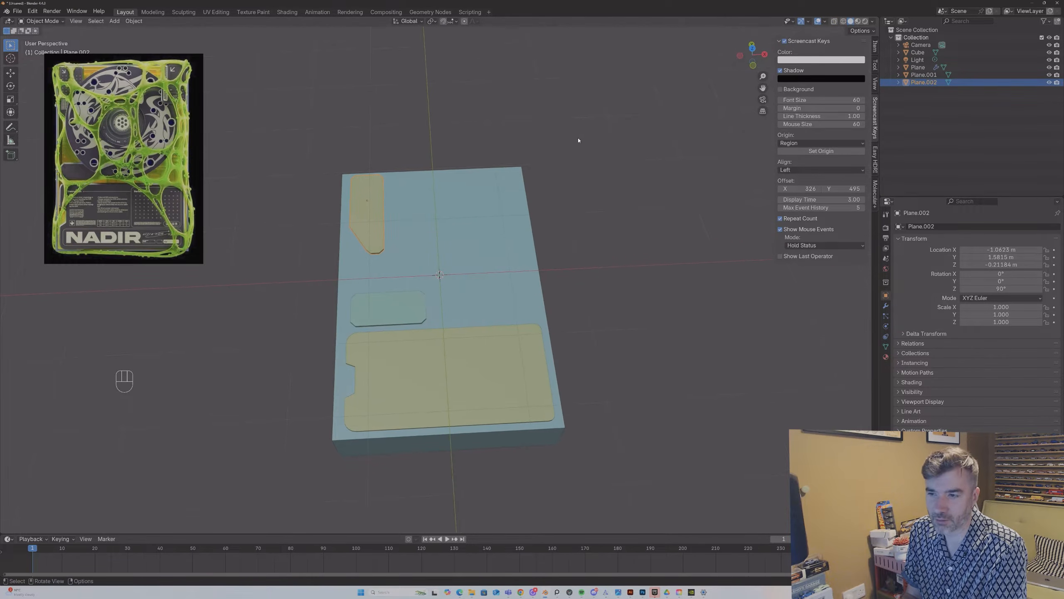
# Step: From the top view, duplicate the small plate above the label plate and place the copy at about 0.768 m X, 1.628 m Y
pyautogui.click(394, 305)
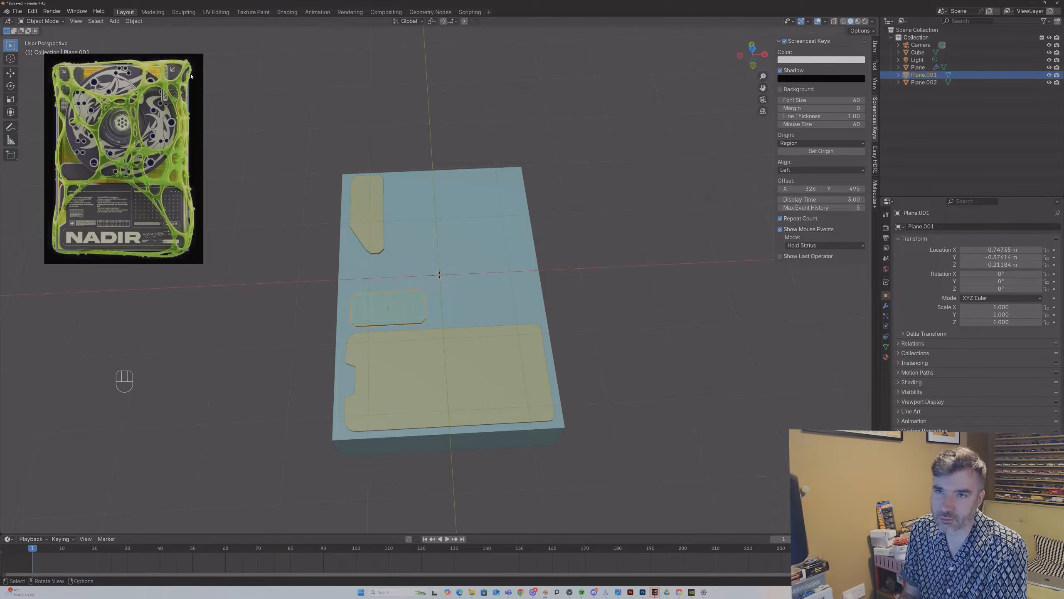
pyautogui.click(752, 43)
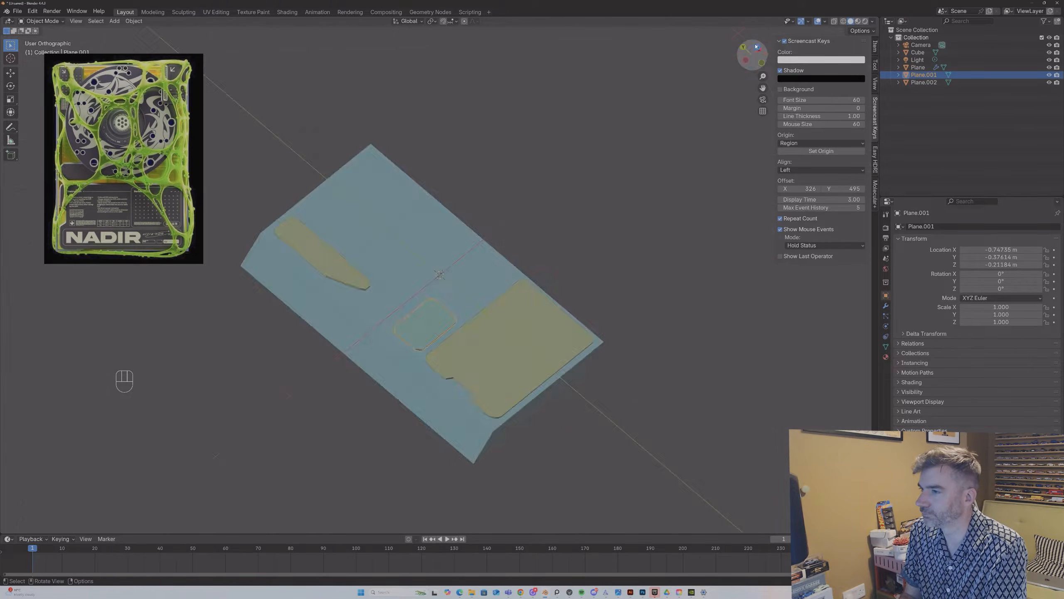
pyautogui.click(752, 44)
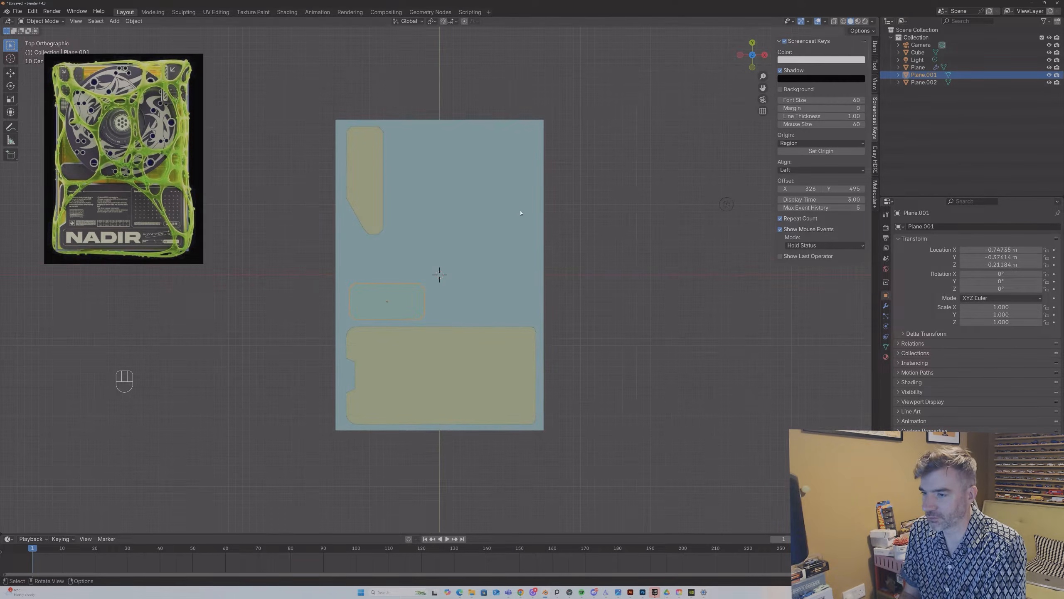
pyautogui.hotkey('shift', 'd')
pyautogui.click(627, 71)
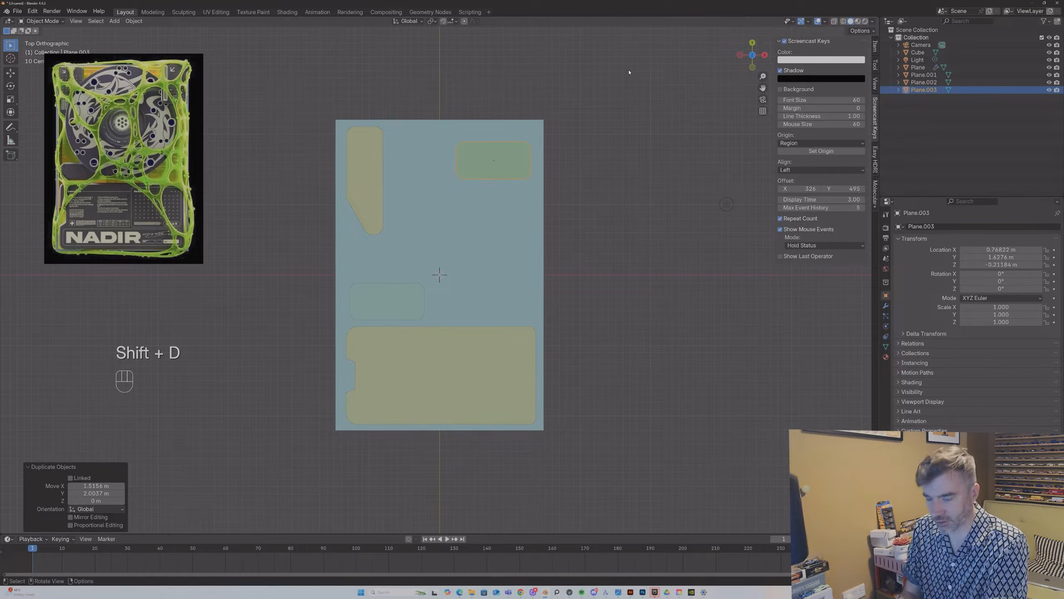
# Step: Rotate the new copy 90° around Z and move it into the slab's upper-right corner at about 1.154 m X, 1.620 m Y
pyautogui.press('r')
pyautogui.press('y')
pyautogui.press('9')
pyautogui.press('0')
pyautogui.press('x')
pyautogui.press('z')
pyautogui.press('Return')
pyautogui.press('g')
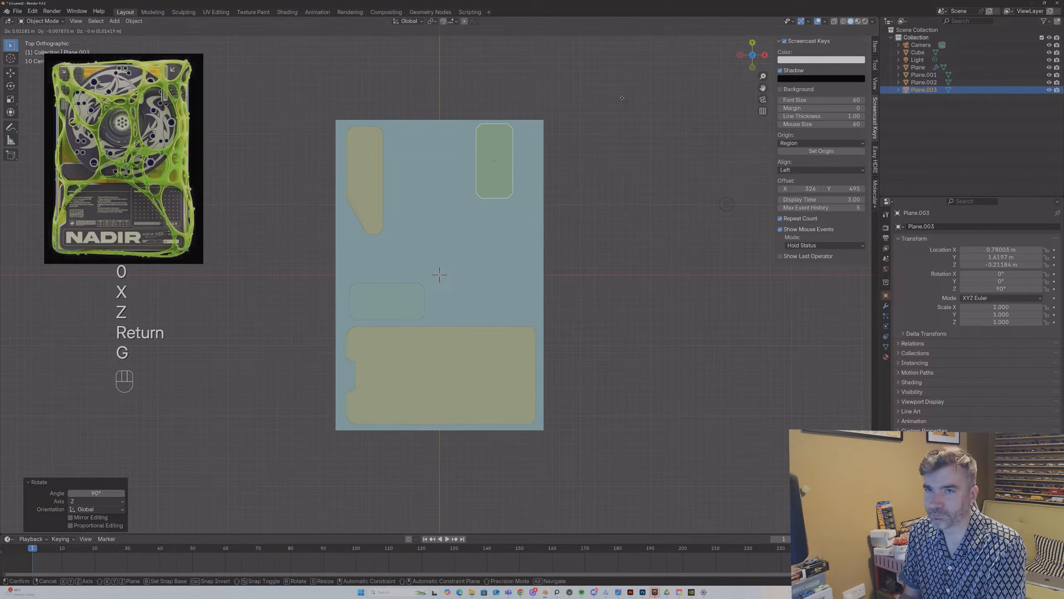
pyautogui.click(647, 98)
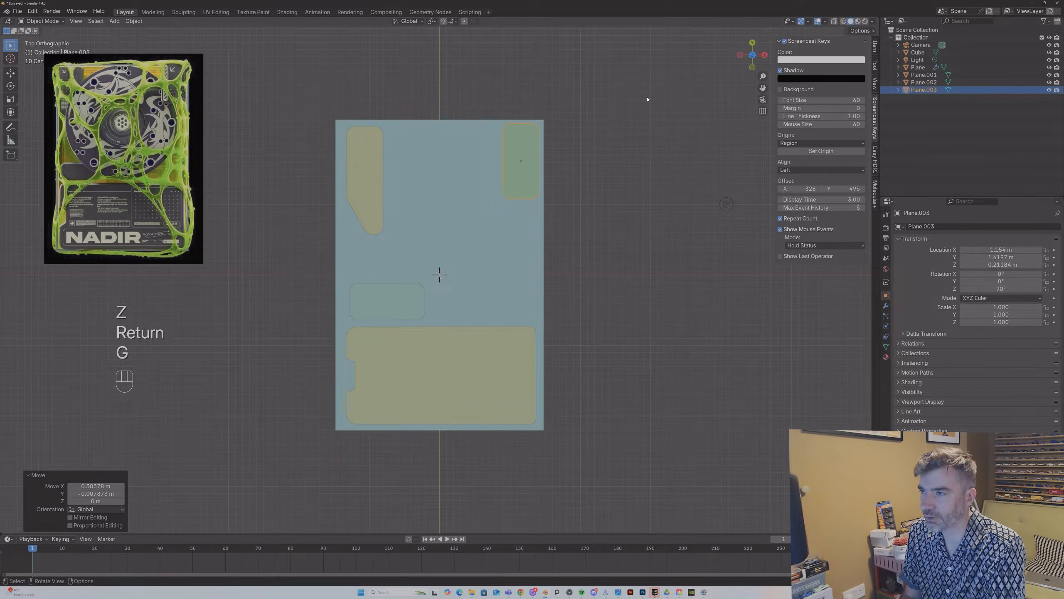
# Step: In Edit Mode with X-ray on, move the corner plate's lower-end vertices about 0.283 m along Y to shorten it
pyautogui.click(834, 21)
pyautogui.press('Tab')
pyautogui.press('1')
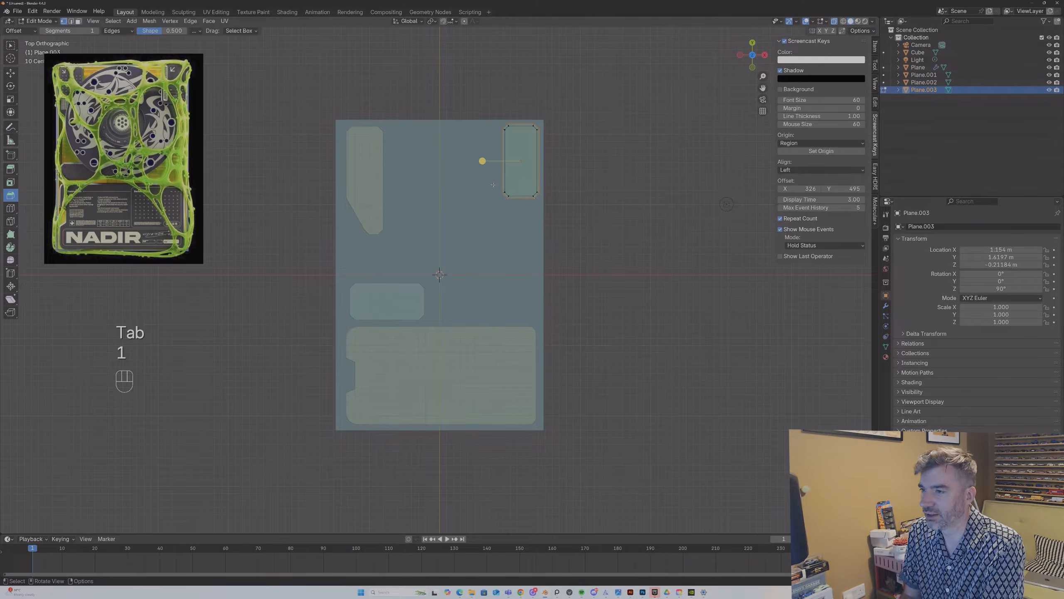
pyautogui.moveTo(492, 111); pyautogui.dragTo(587, 141)
pyautogui.press('g')
pyautogui.press('y')
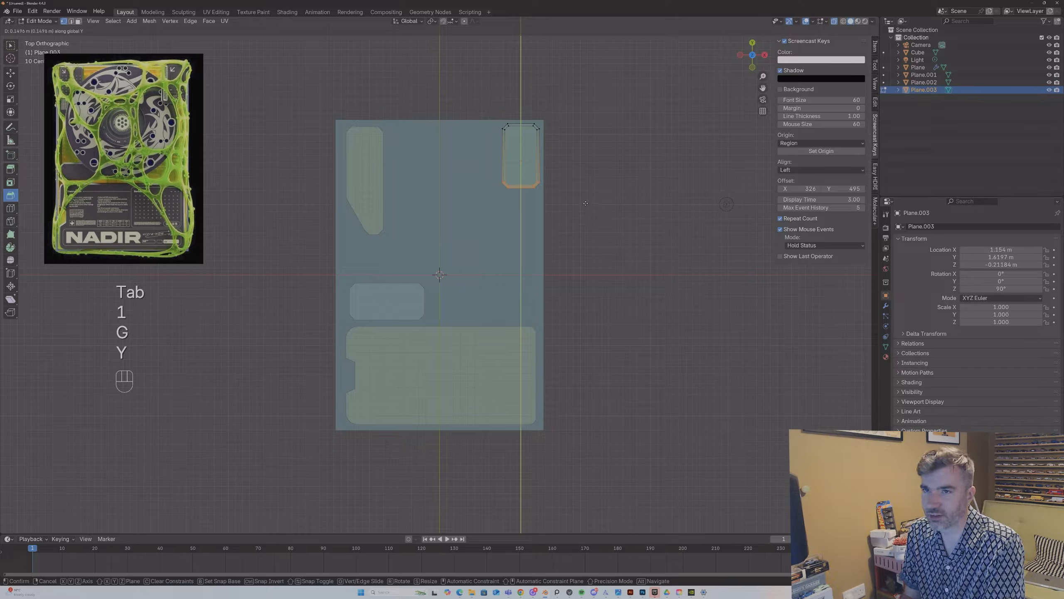
pyautogui.click(587, 196)
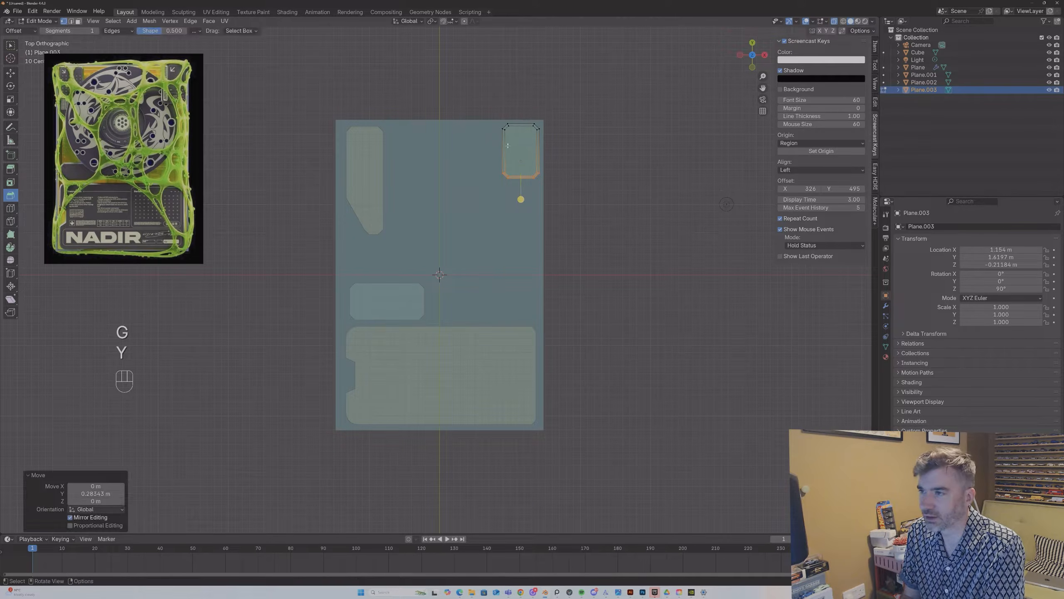
# Step: Cut the corner plate's two long sides at their midpoints and connect the new vertices across its face
pyautogui.hotkey('ctrl', 'r')
pyautogui.click(505, 146)
pyautogui.hotkey('ctrl', 'r')
pyautogui.click(537, 153)
pyautogui.click(537, 153)
pyautogui.click(505, 151)
pyautogui.keyDown('shift'); pyautogui.click(537, 152); pyautogui.keyUp('shift')
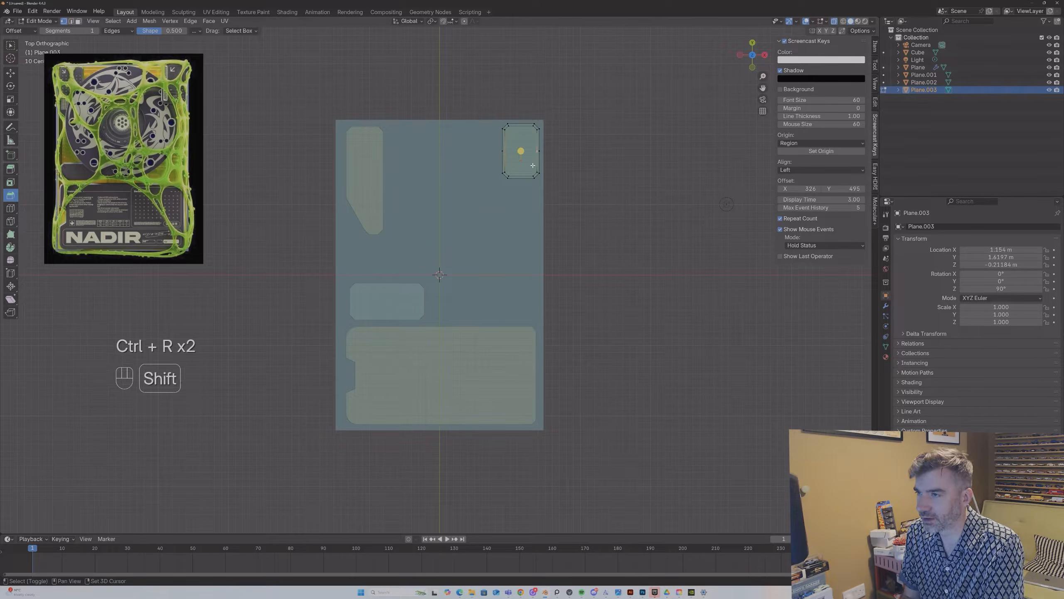
pyautogui.press('j')
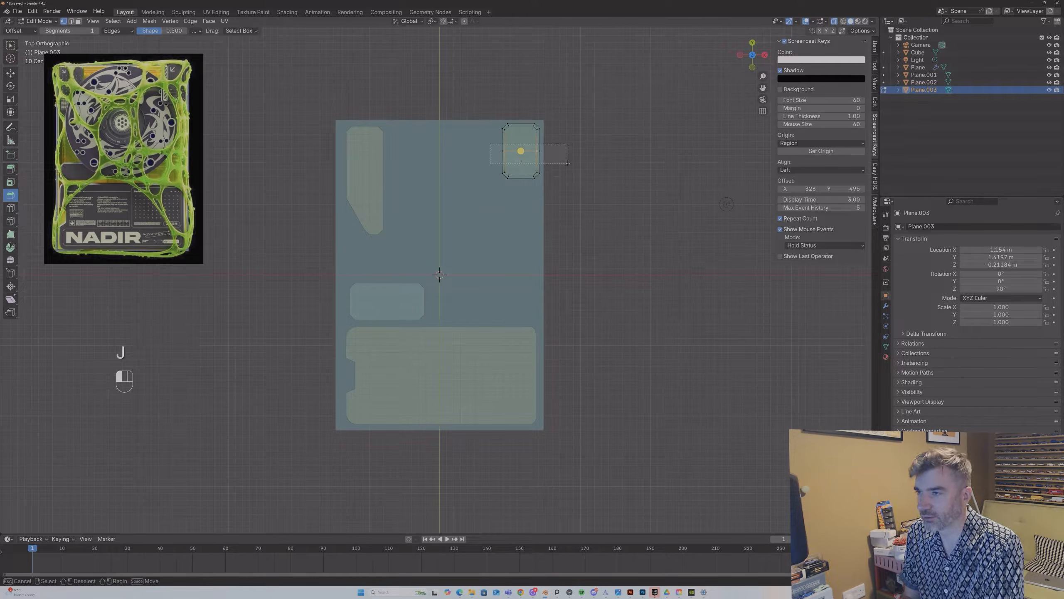
# Step: Move the corner plate's new connecting edge about 0.169 m along Y
pyautogui.press('g')
pyautogui.press('y')
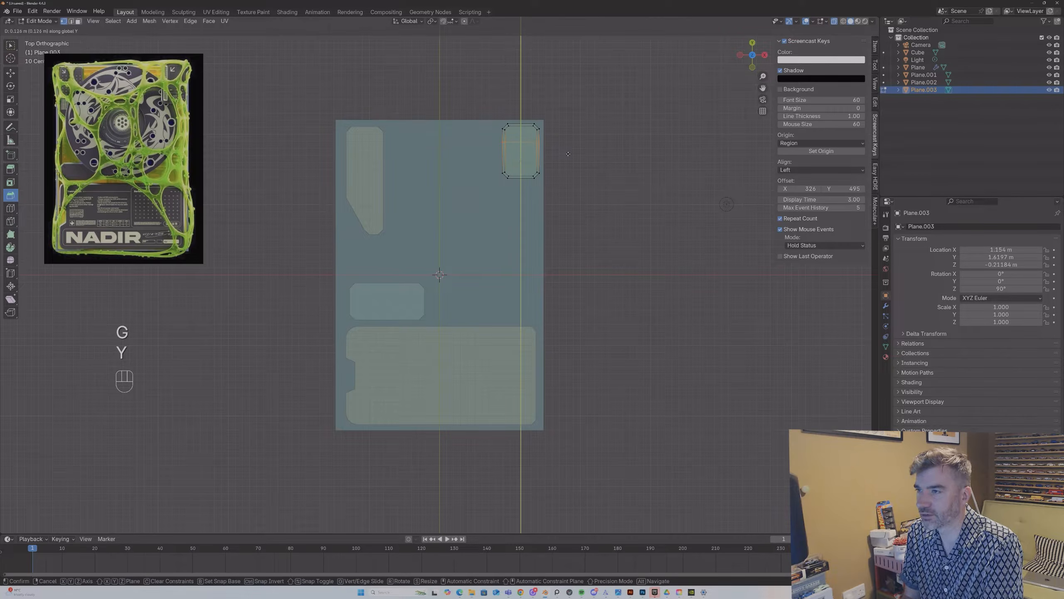
pyautogui.click(568, 151)
# Step: Cut both long sides again below the connecting edge and join the new midpoint vertices across the face
pyautogui.hotkey('ctrl', 'r')
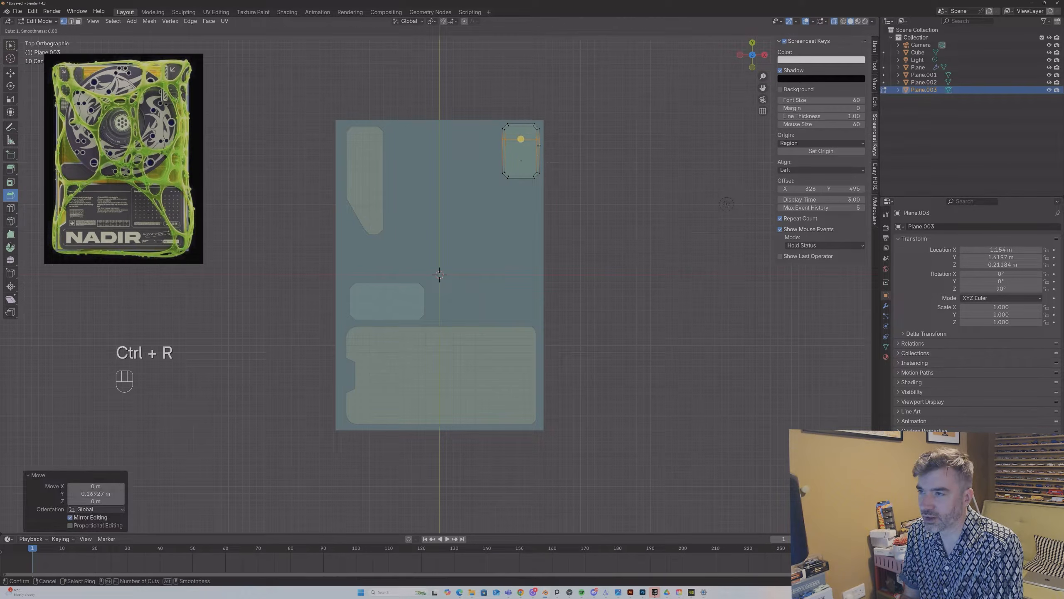
pyautogui.click(539, 145)
pyautogui.rightClick(540, 146)
pyautogui.hotkey('ctrl', 'r')
pyautogui.click(503, 158)
pyautogui.rightClick(505, 157)
pyautogui.keyDown('shift'); pyautogui.click(504, 155); pyautogui.keyUp('shift')
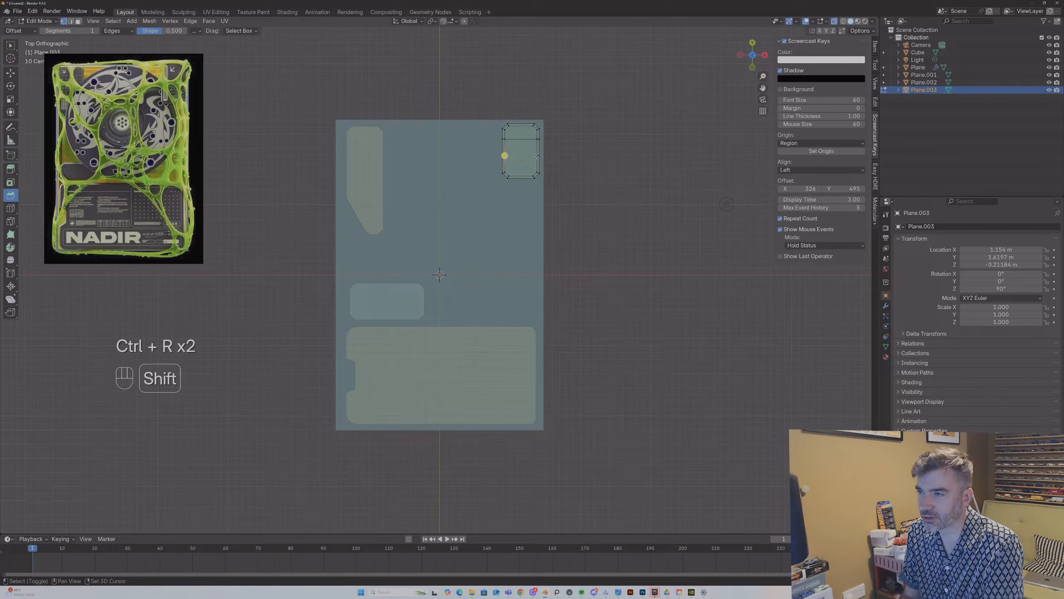
pyautogui.keyDown('shift'); pyautogui.click(521, 156); pyautogui.keyUp('shift')
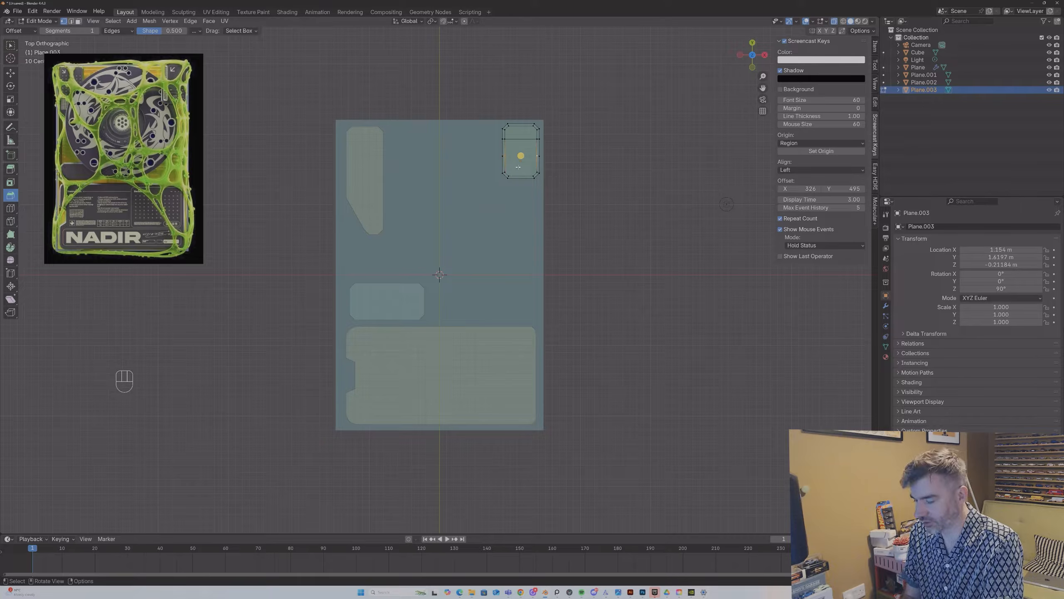
pyautogui.press('j')
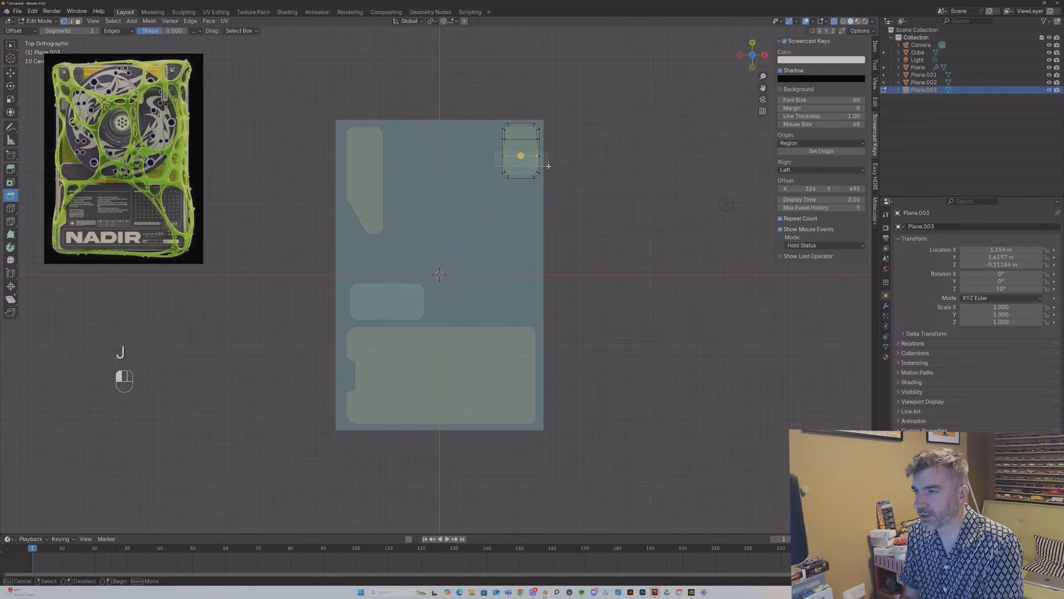
# Step: Flatten the second connecting edge with a Y scale of 0 and move it about 0.193 m along Y, close beneath the first
pyautogui.press('s')
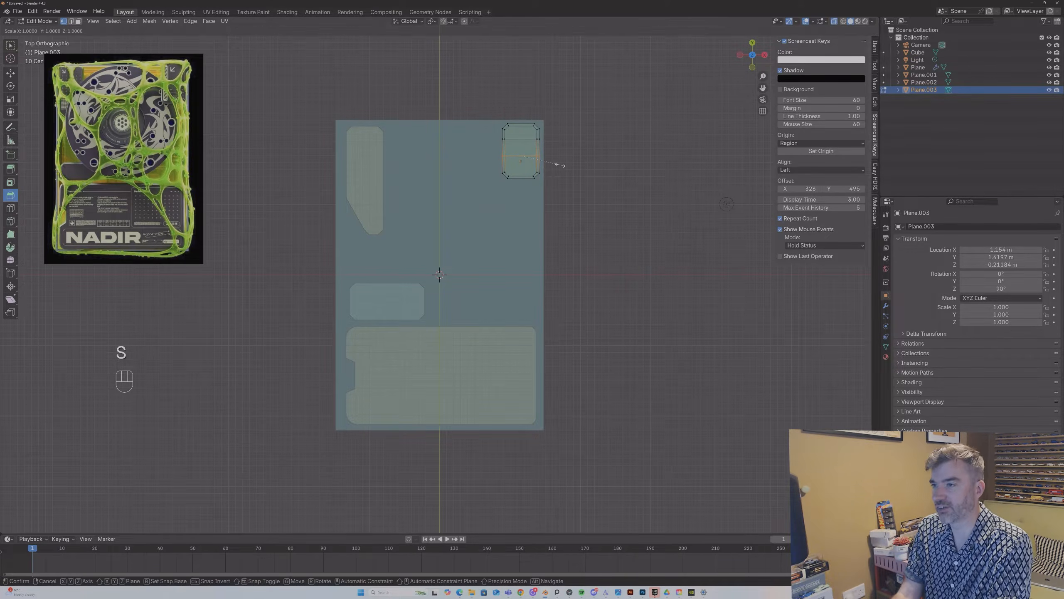
pyautogui.press('y')
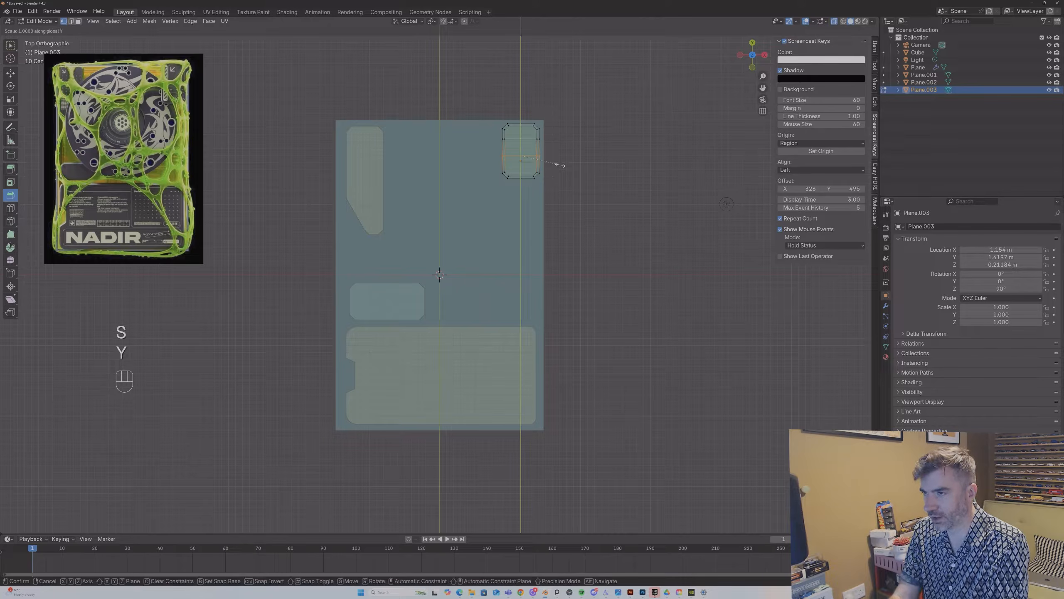
pyautogui.press('0')
pyautogui.press('Return')
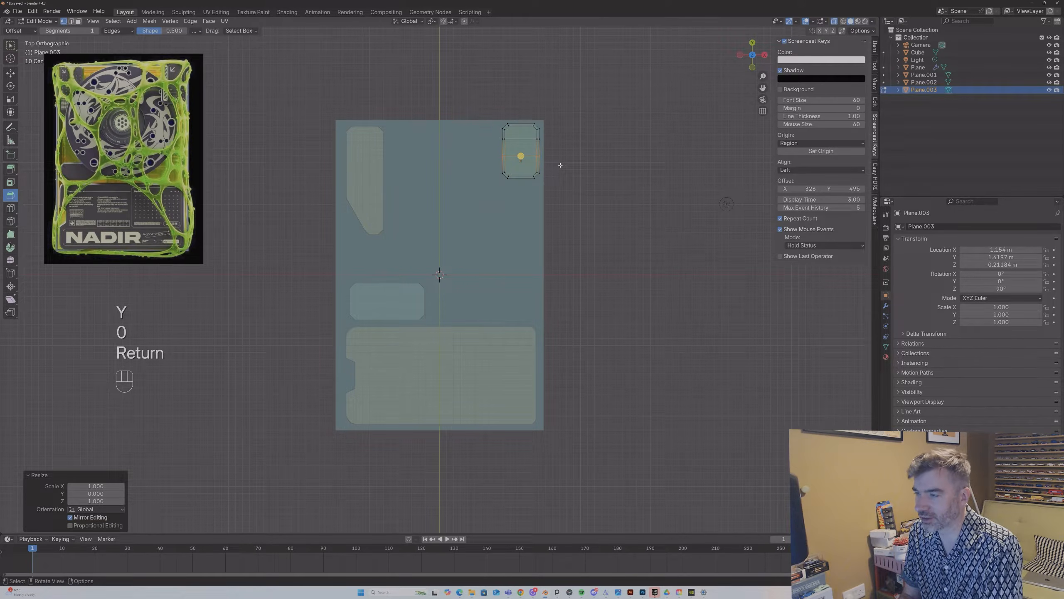
pyautogui.press('g')
pyautogui.press('y')
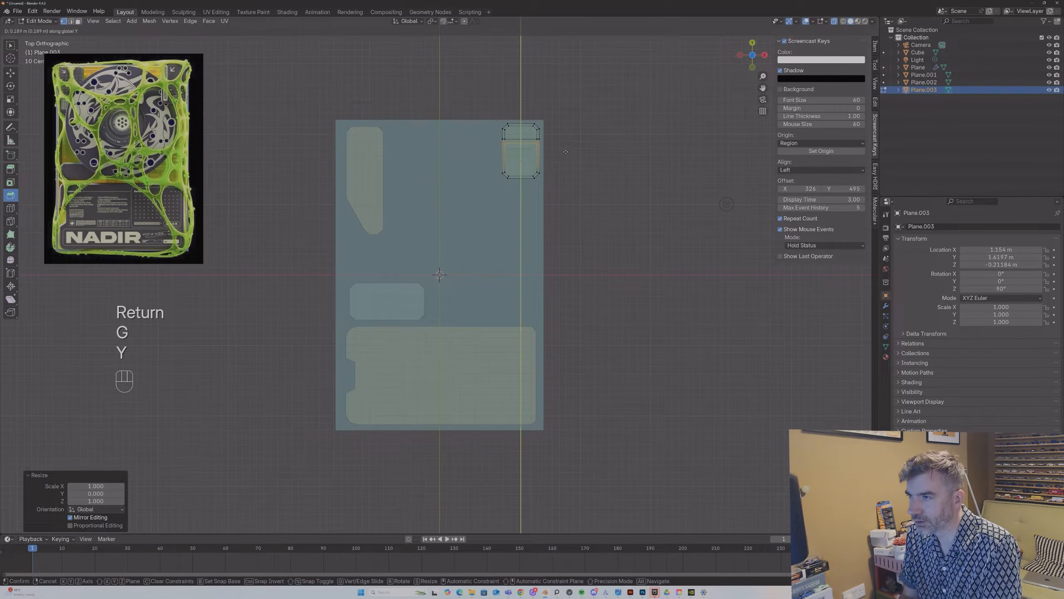
pyautogui.click(566, 151)
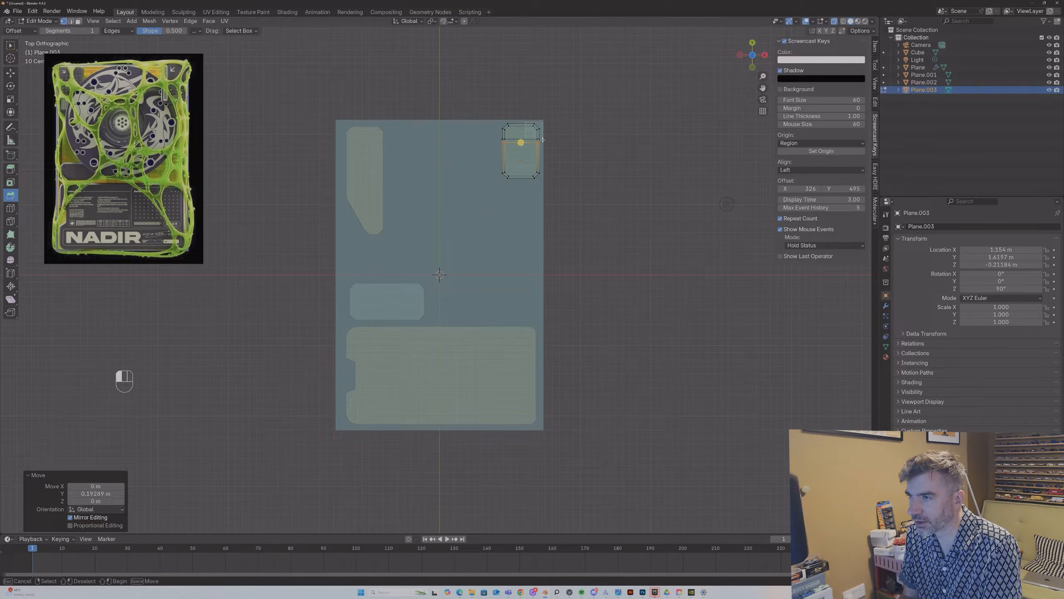
# Step: Move the corner plate's upper-right vertices about 0.079 m along X to form an outward step
pyautogui.click(542, 141)
pyautogui.press('g')
pyautogui.press('y')
pyautogui.press('x')
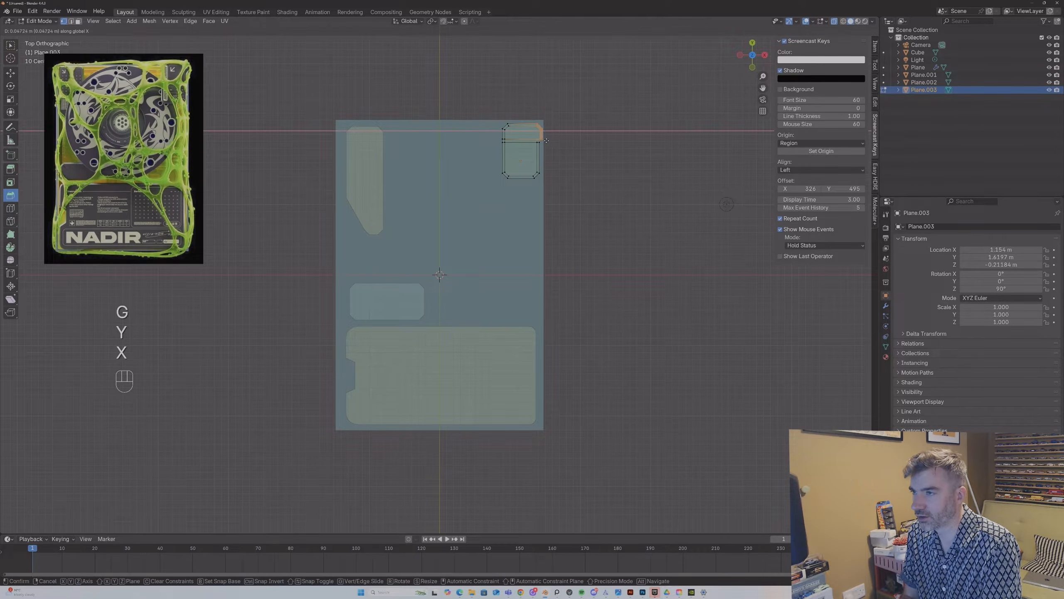
pyautogui.click(548, 139)
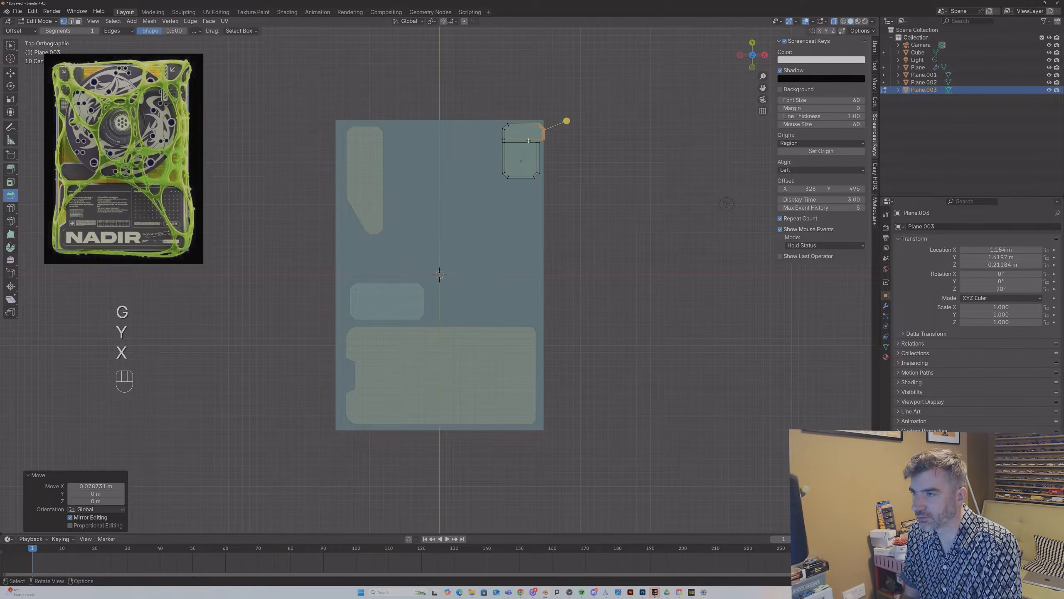
# Step: Slide the right-side vertex beneath the step along Y to slope the transition, and return to Object Mode
pyautogui.click(542, 149)
pyautogui.press('g')
pyautogui.press('y')
pyautogui.click(539, 145)
pyautogui.press('Tab')
# Step: Select only the stepped corner plate and move it about -0.051 m along X, inside the slab's edge
pyautogui.click(486, 108)
pyautogui.moveTo(486, 111); pyautogui.dragTo(552, 194)
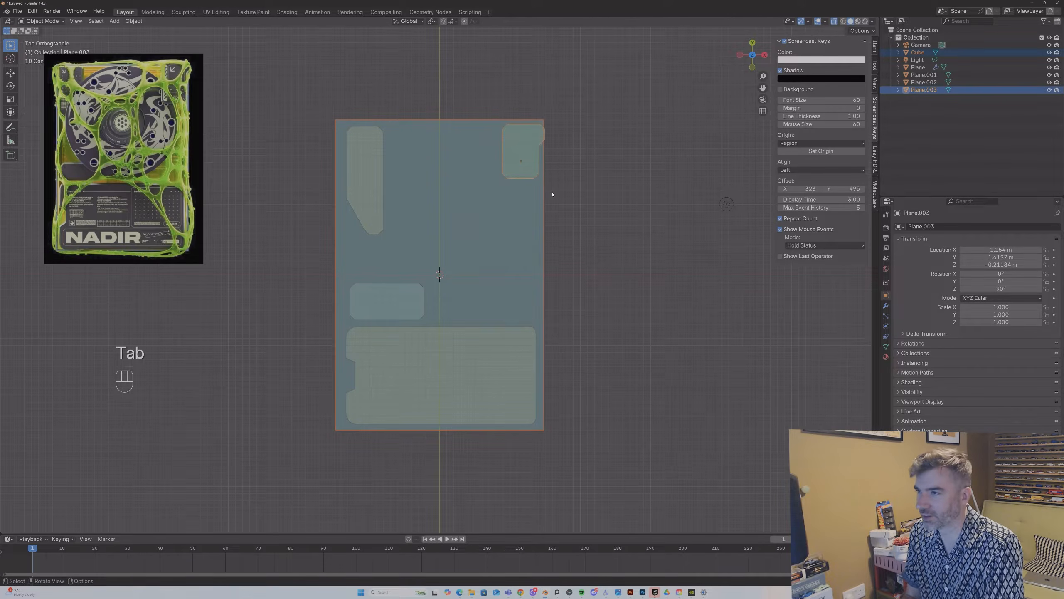
pyautogui.click(537, 170)
pyautogui.press('g')
pyautogui.press('y')
pyautogui.press('x')
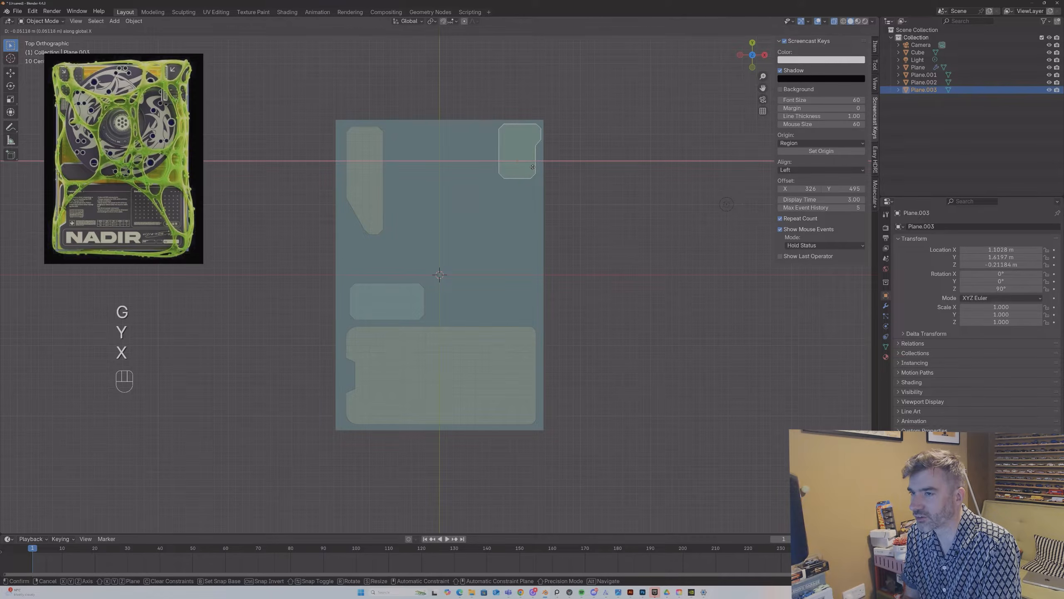
pyautogui.click(531, 166)
pyautogui.moveTo(564, 207); pyautogui.dragTo(532, 278, button='middle')
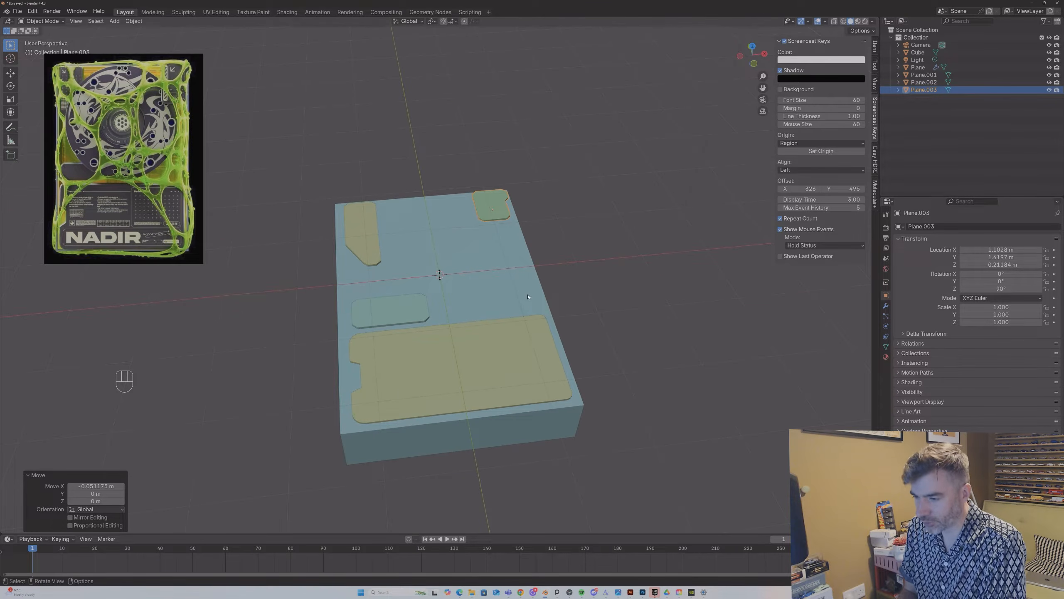
# Step: Add a Bevel modifier to the large notched label plate
pyautogui.click(622, 247)
pyautogui.click(539, 347)
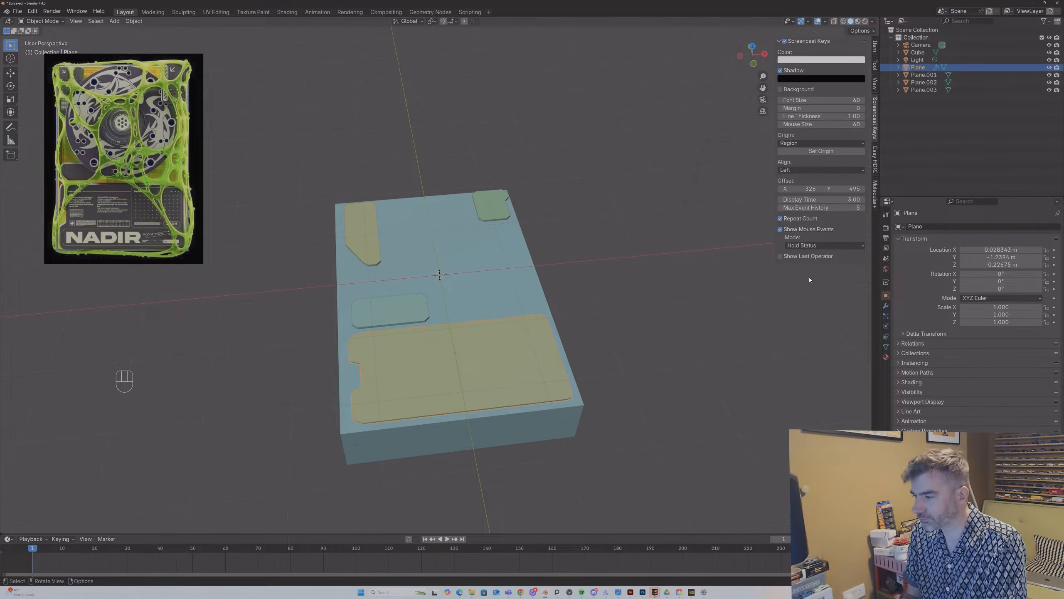
pyautogui.click(885, 307)
pyautogui.click(951, 228)
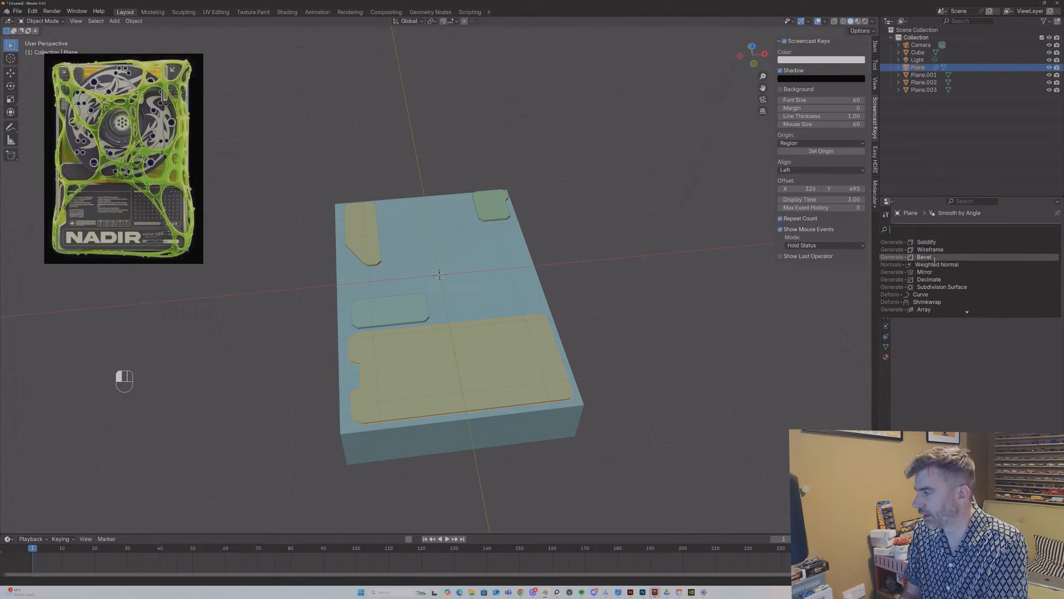
pyautogui.write('beve')
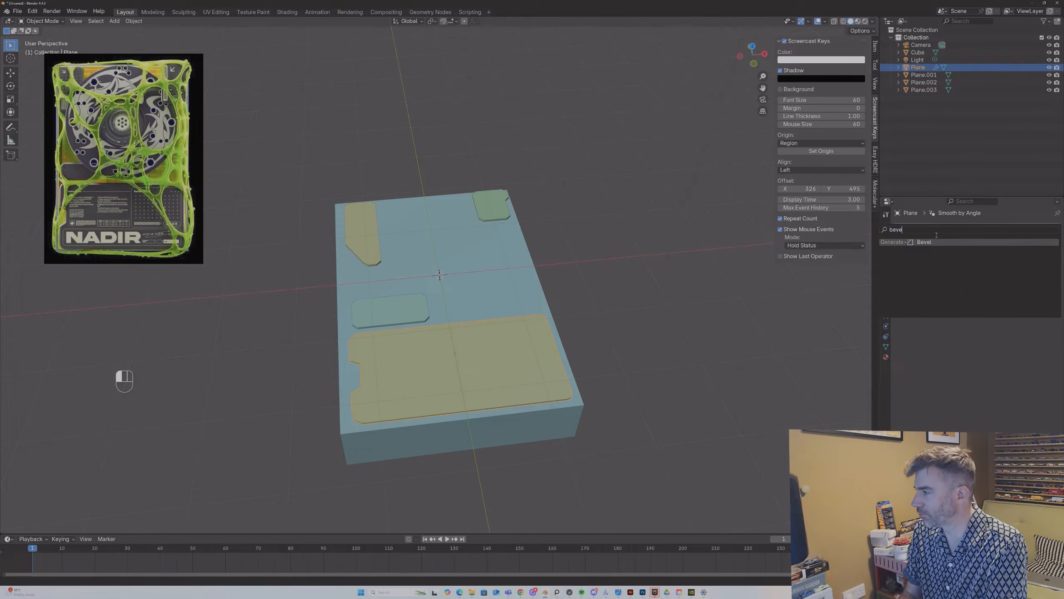
pyautogui.click(924, 242)
pyautogui.moveTo(487, 373); pyautogui.dragTo(514, 369, button='middle')
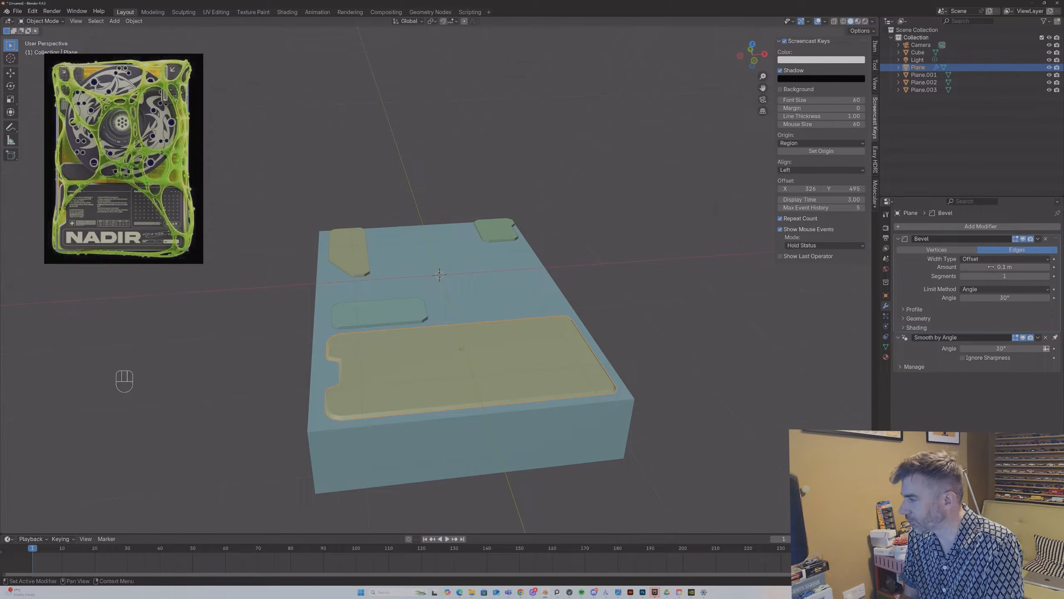
# Step: Set the label plate's bevel amount to 0.007 m, turn off Clamp Overlap in its geometry options, and deselect the plate
pyautogui.moveTo(1006, 267); pyautogui.dragTo(987, 267)
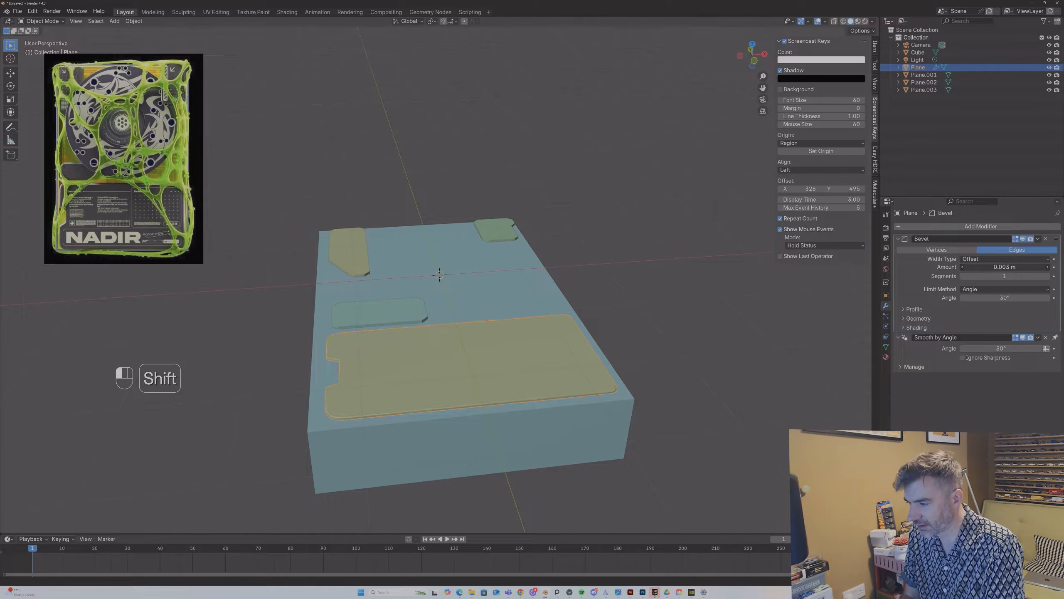
pyautogui.keyDown('shift'); pyautogui.moveTo(987, 267); pyautogui.dragTo(994, 267); pyautogui.keyUp('shift')
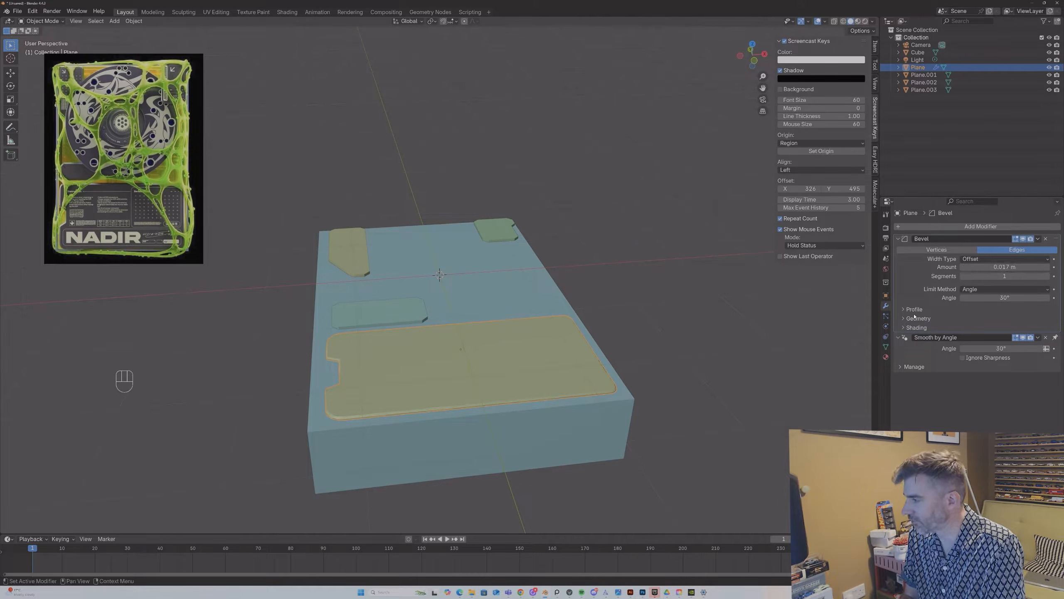
pyautogui.click(918, 318)
pyautogui.click(963, 361)
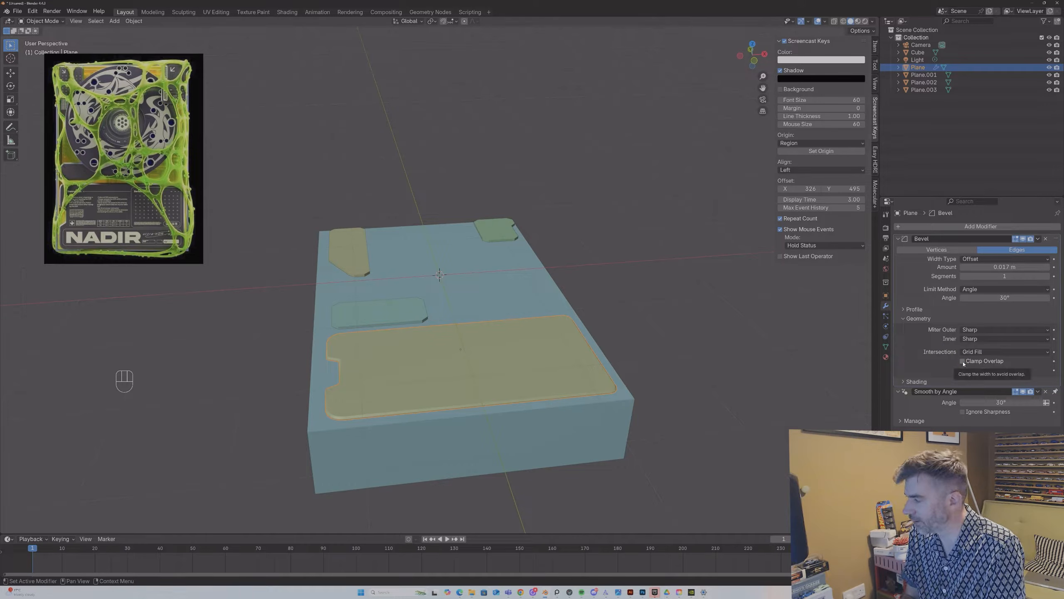
pyautogui.click(903, 318)
pyautogui.keyDown('shift'); pyautogui.moveTo(1005, 267); pyautogui.dragTo(1000, 267); pyautogui.keyUp('shift')
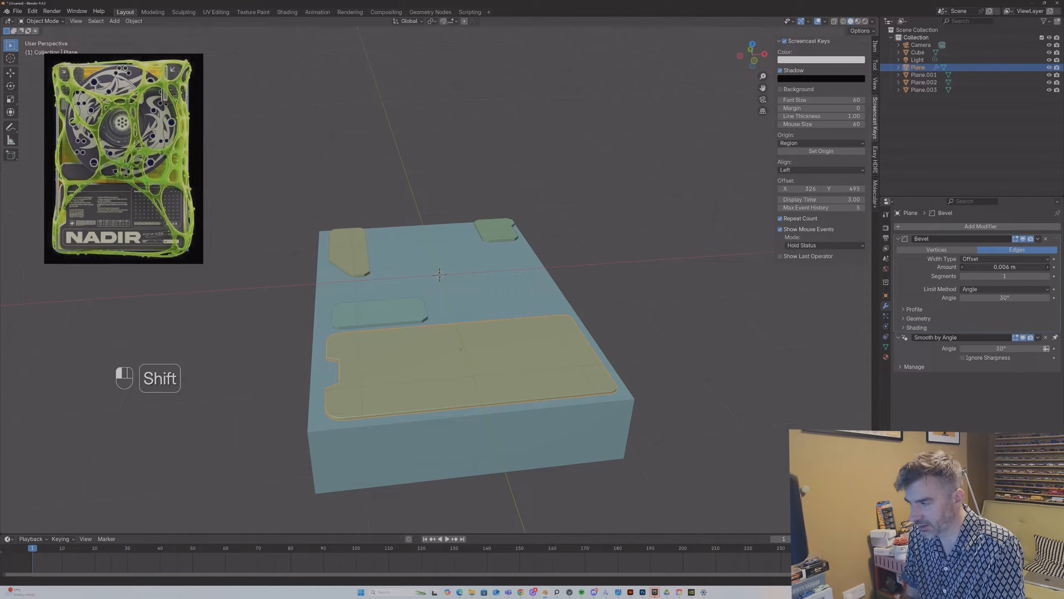
pyautogui.click(698, 357)
pyautogui.moveTo(700, 357)
pyautogui.mouseDown(button='middle')
pyautogui.moveTo(756, 350)
pyautogui.moveTo(656, 361)
pyautogui.moveTo(765, 351)
pyautogui.moveTo(696, 361)
pyautogui.mouseUp(button='middle')
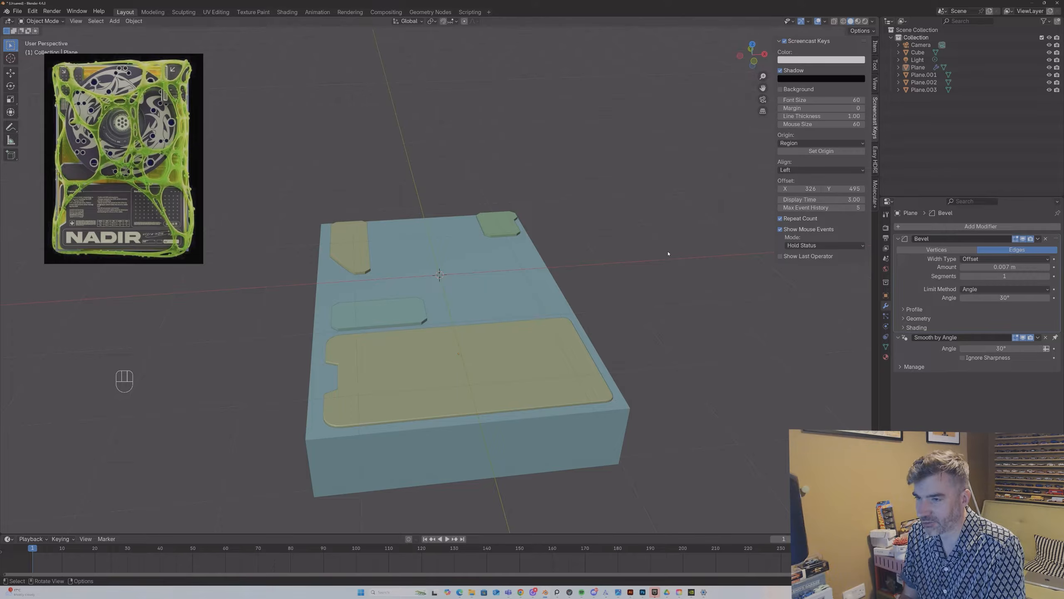
# Step: Copy the large label plate's modifiers to the three smaller plates, then deselect everything
pyautogui.click(331, 242)
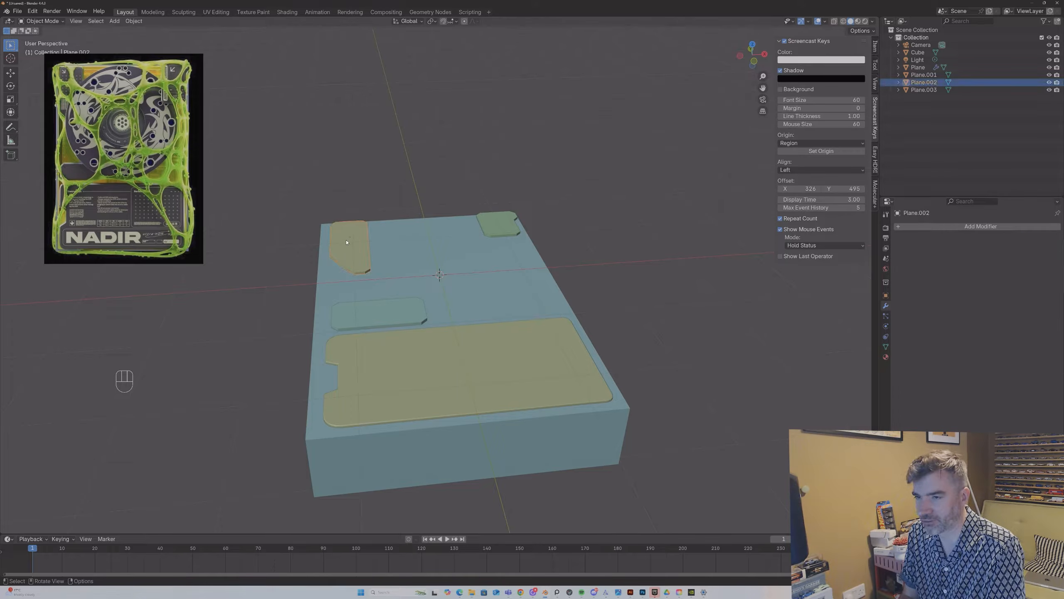
pyautogui.keyDown('shift'); pyautogui.click(507, 220); pyautogui.keyUp('shift')
pyautogui.keyDown('shift'); pyautogui.click(389, 310); pyautogui.keyUp('shift')
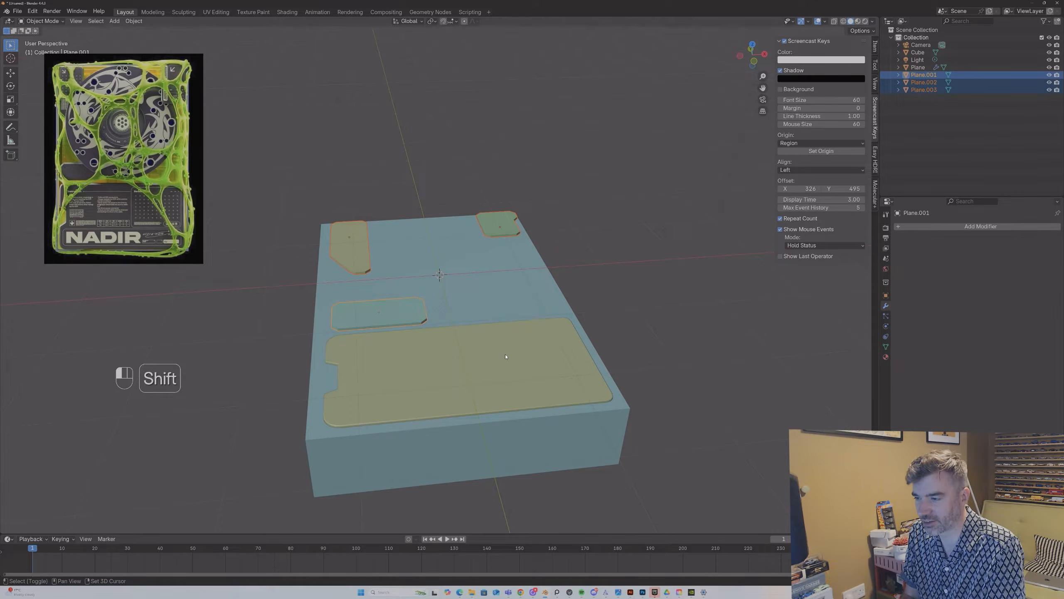
pyautogui.keyDown('shift'); pyautogui.click(506, 356); pyautogui.keyUp('shift')
pyautogui.hotkey('ctrl', 'l')
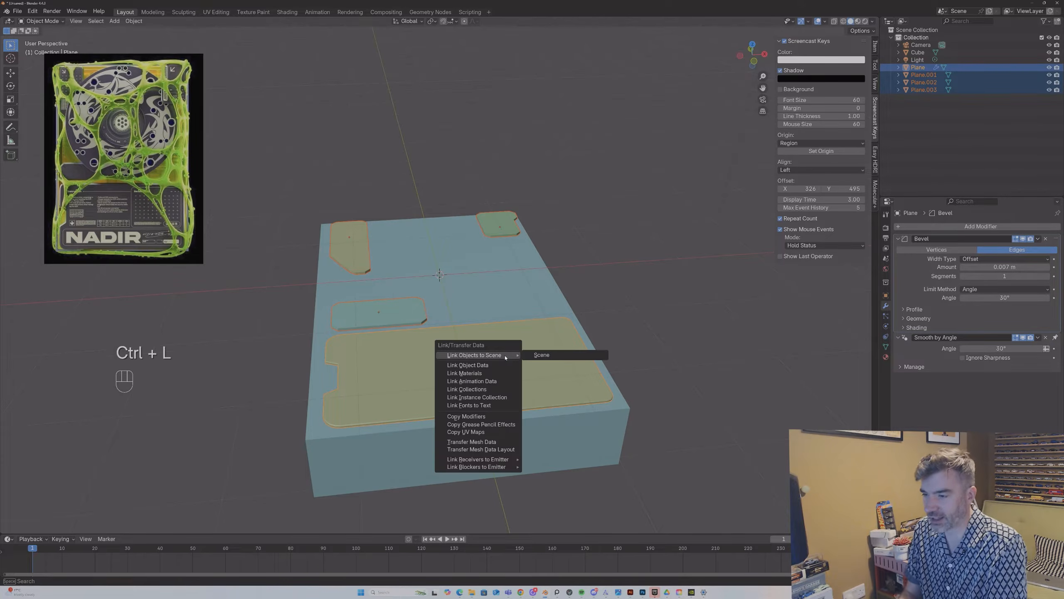
pyautogui.click(493, 416)
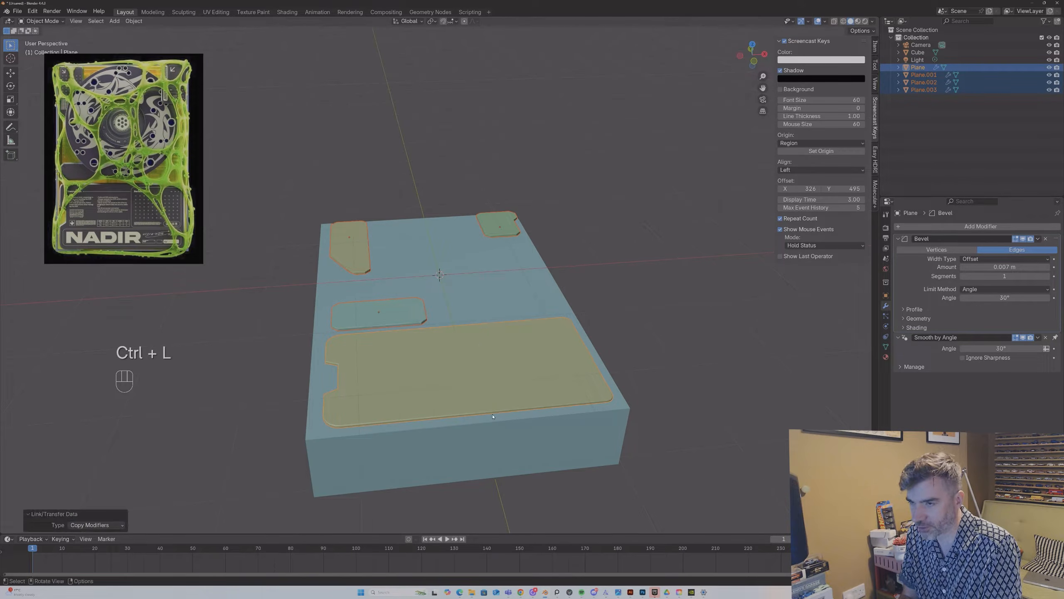
pyautogui.click(622, 277)
pyautogui.moveTo(622, 276); pyautogui.dragTo(203, 121, button='middle')
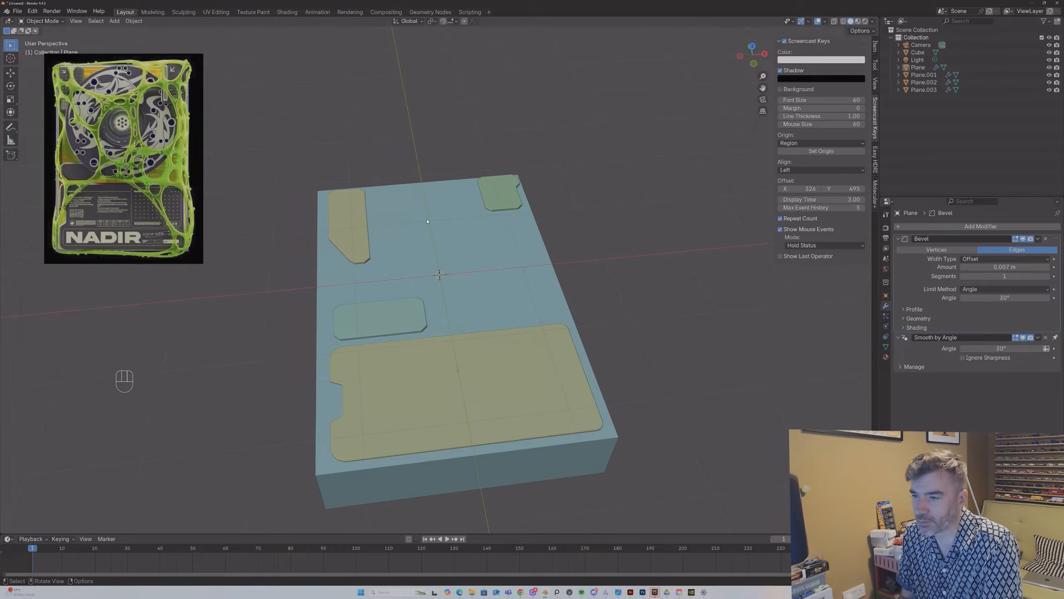
# Step: Add a 32-vertex mesh circle with a 1 m radius and raise it along Z above the slab
pyautogui.hotkey('shift', 'a')
pyautogui.moveTo(427, 221)
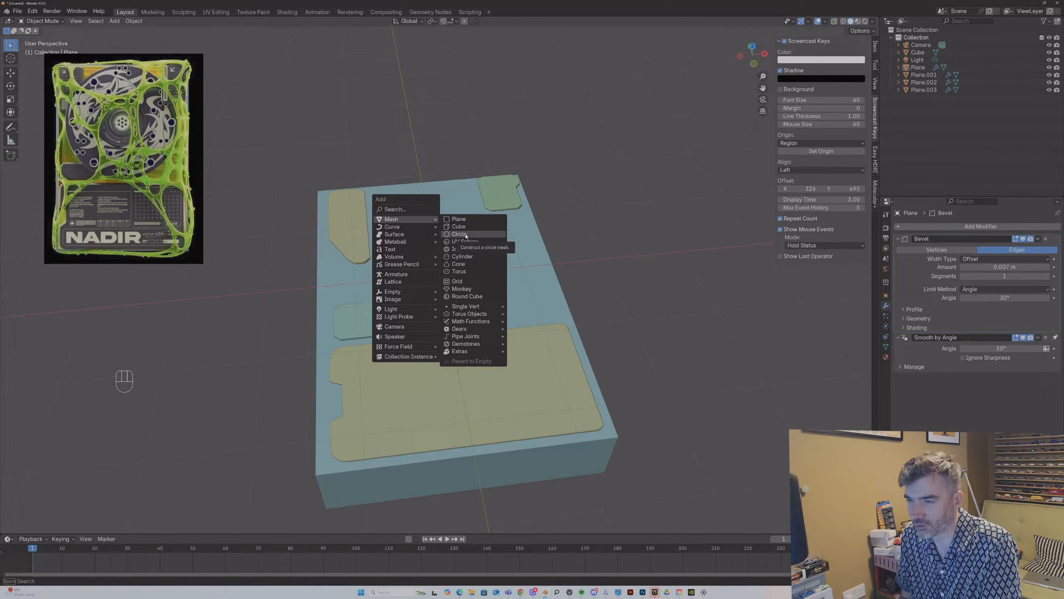
pyautogui.hotkey('shift', 'a')
pyautogui.click(477, 271)
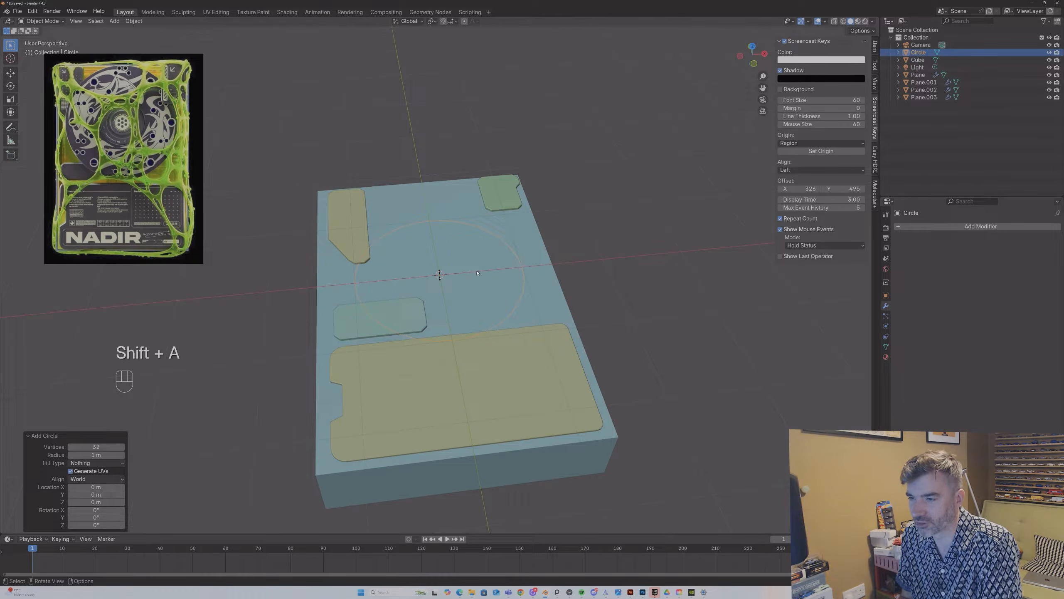
pyautogui.press('g')
pyautogui.press('y')
pyautogui.press('x')
pyautogui.press('z')
pyautogui.click(485, 257)
pyautogui.moveTo(485, 257); pyautogui.dragTo(459, 236, button='middle')
# Step: Extrude the circle's edge inward, scaled to about 0.319, to form a flat ring
pyautogui.press('Tab')
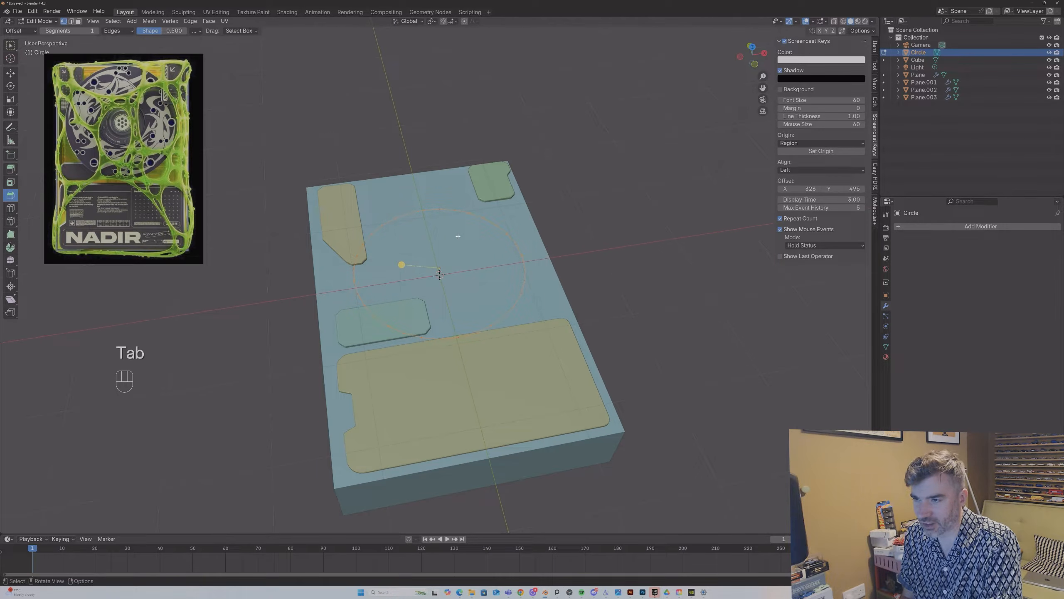
pyautogui.press('e')
pyautogui.press('s')
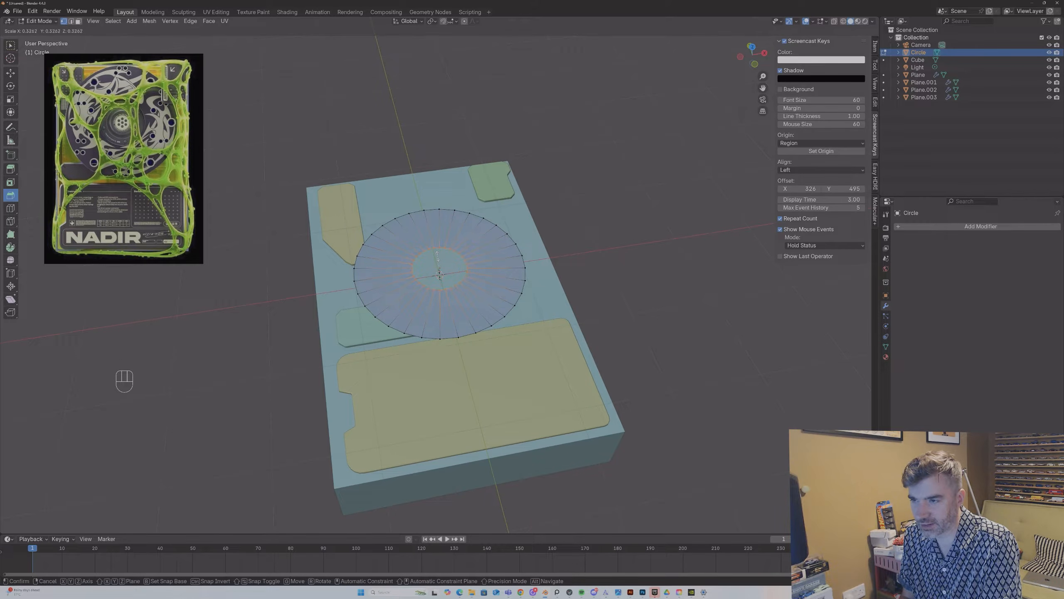
pyautogui.click(437, 256)
pyautogui.moveTo(437, 257); pyautogui.dragTo(428, 273, button='middle')
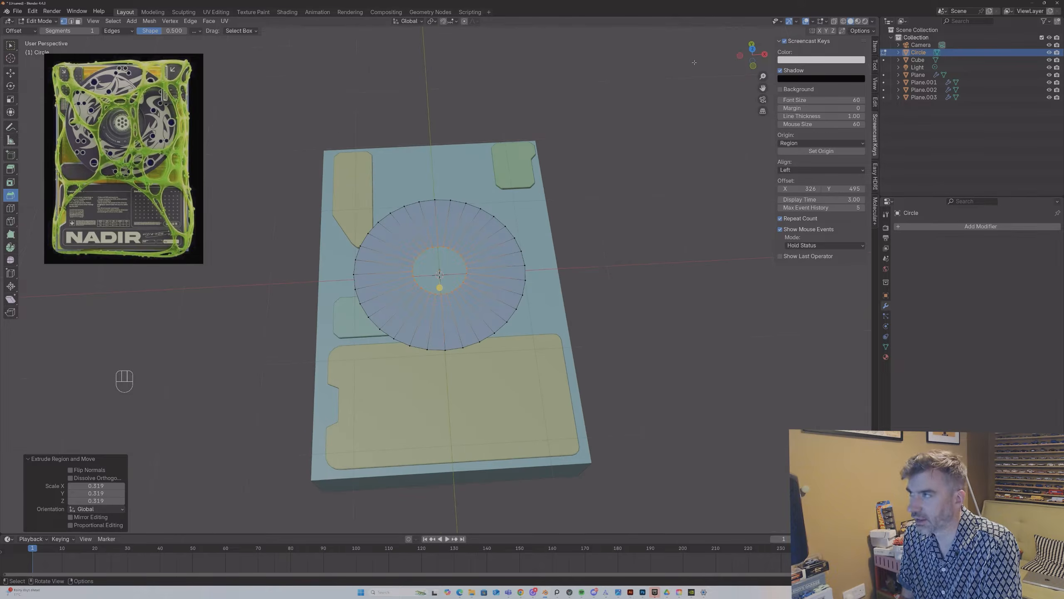
# Step: In the top view, move the whole ring about 0.909 m along Y into the slab's upper half
pyautogui.click(752, 45)
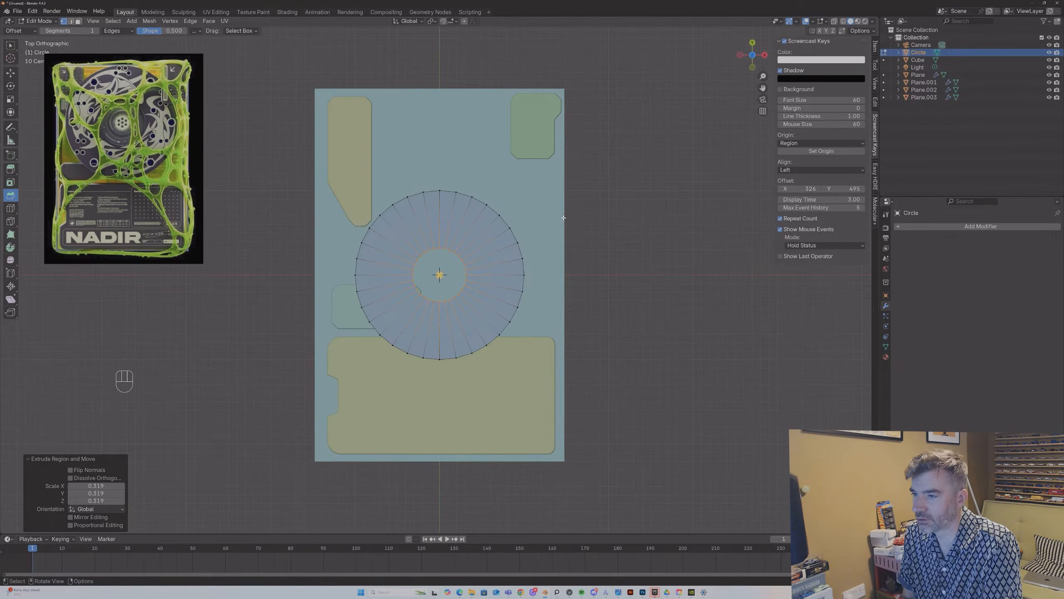
pyautogui.press('a')
pyautogui.press('g')
pyautogui.press('y')
pyautogui.click(567, 141)
# Step: Scale the ring up by about 1.262, nudge it slightly back along negative Y, and return to Object Mode
pyautogui.press('s')
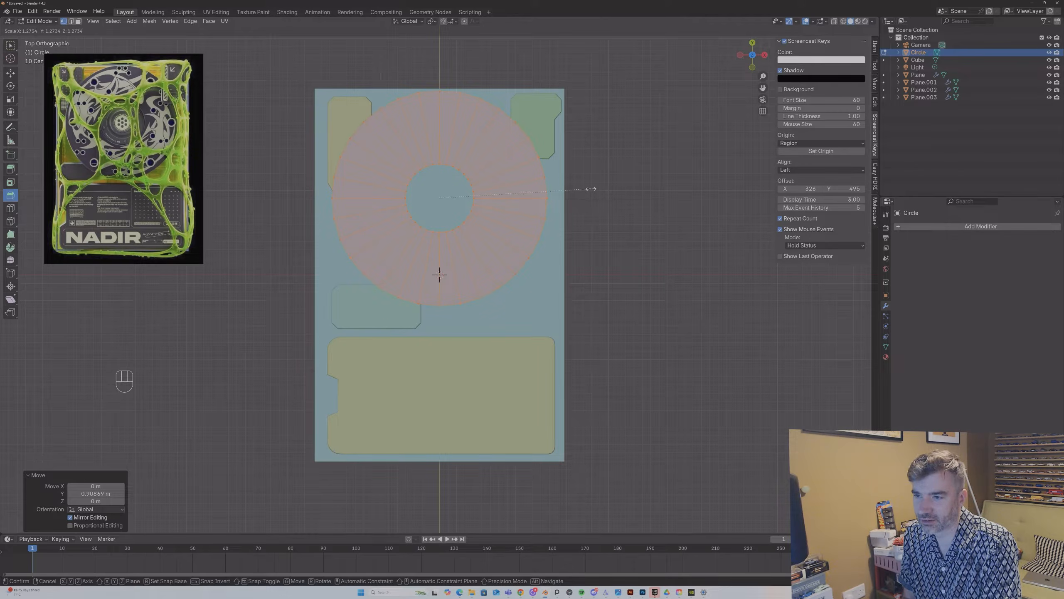
pyautogui.click(590, 189)
pyautogui.press('g')
pyautogui.press('y')
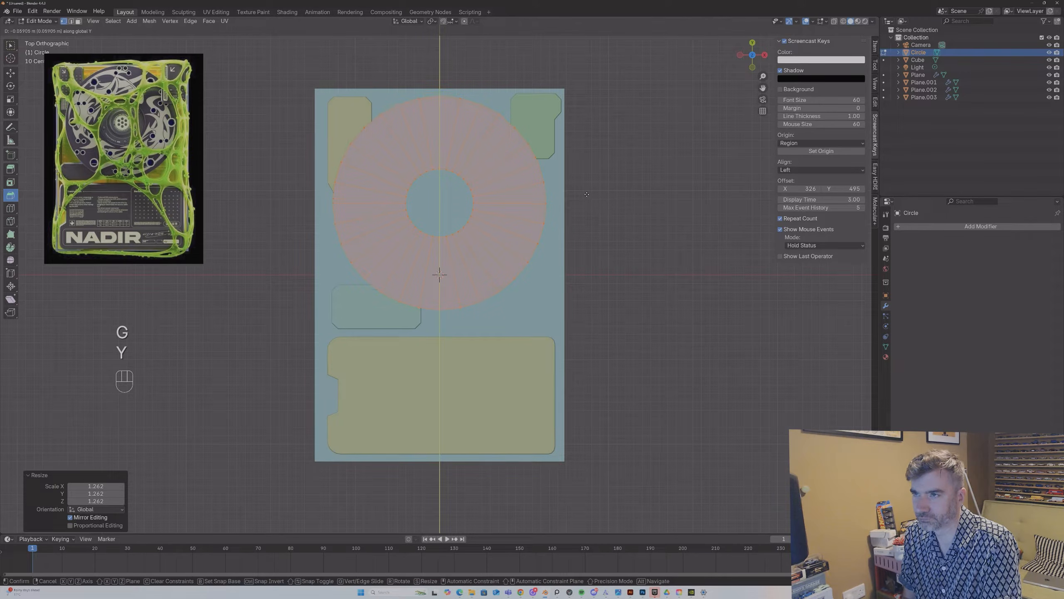
pyautogui.click(586, 196)
pyautogui.press('Tab')
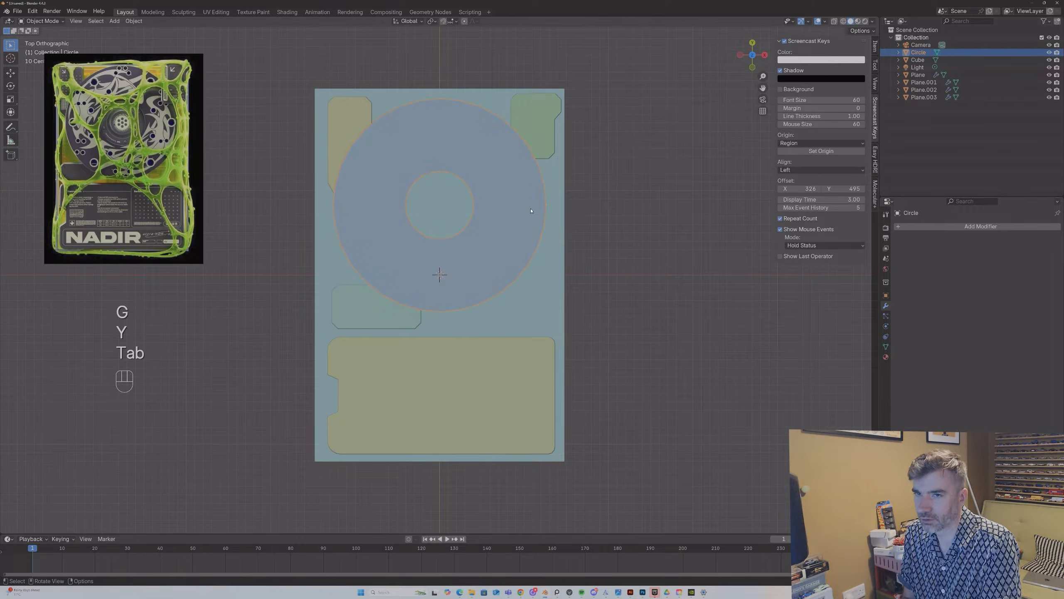
# Step: Lower the ring about 0.333 m along Z, close to the slab's top surface
pyautogui.moveTo(528, 209); pyautogui.dragTo(513, 170, button='middle')
pyautogui.press('g')
pyautogui.press('y')
pyautogui.press('x')
pyautogui.press('z')
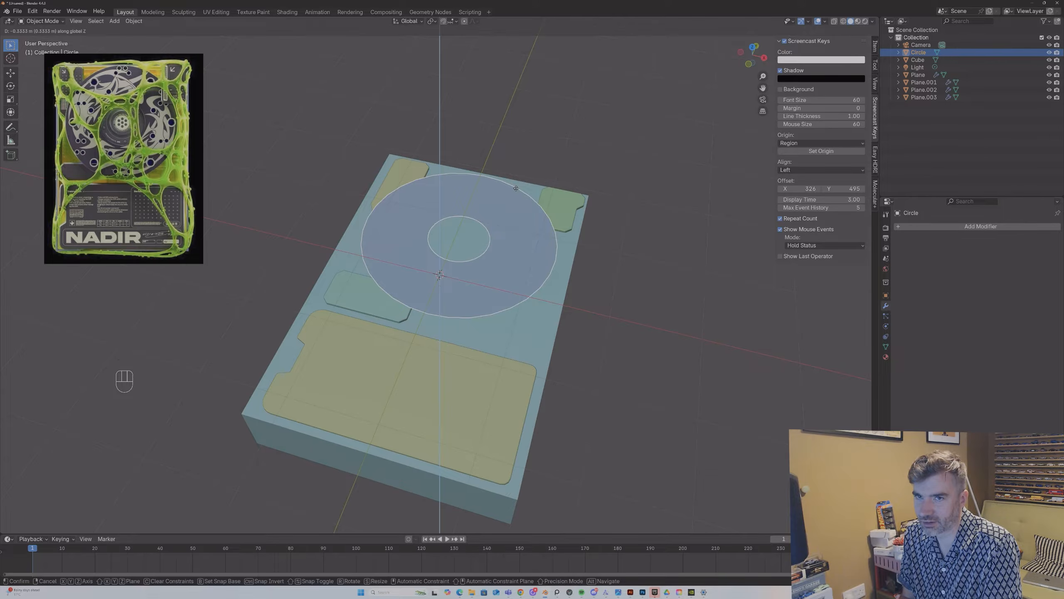
pyautogui.click(516, 189)
pyautogui.moveTo(516, 188)
pyautogui.mouseDown(button='middle')
pyautogui.moveTo(531, 190)
pyautogui.moveTo(524, 205)
pyautogui.mouseUp(button='middle')
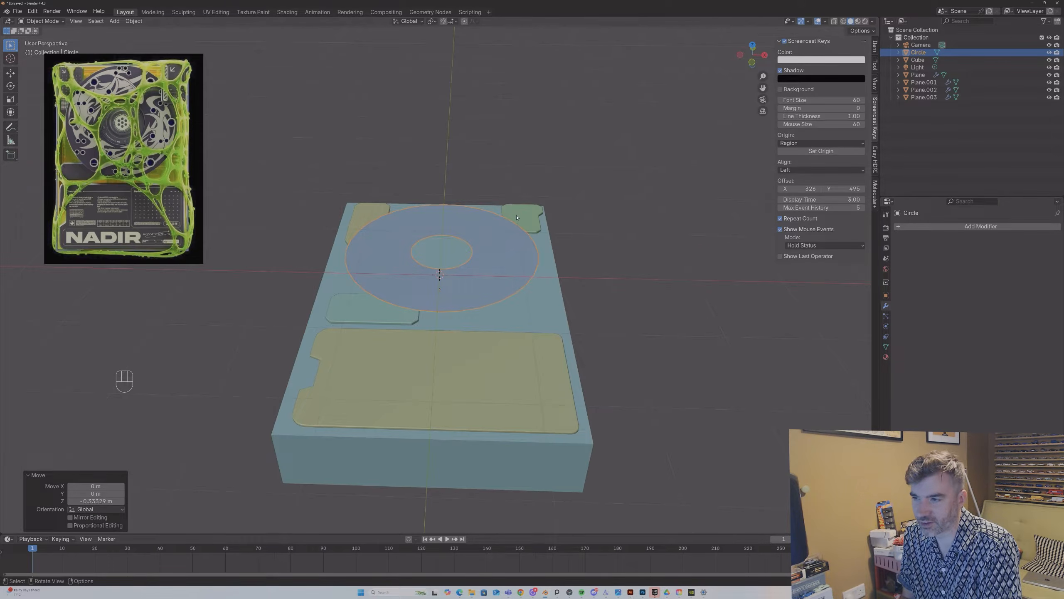
# Step: Raise the stepped corner plate slightly along Z so it sits above the ring
pyautogui.click(520, 218)
pyautogui.press('g')
pyautogui.press('y')
pyautogui.press('x')
pyautogui.press('z')
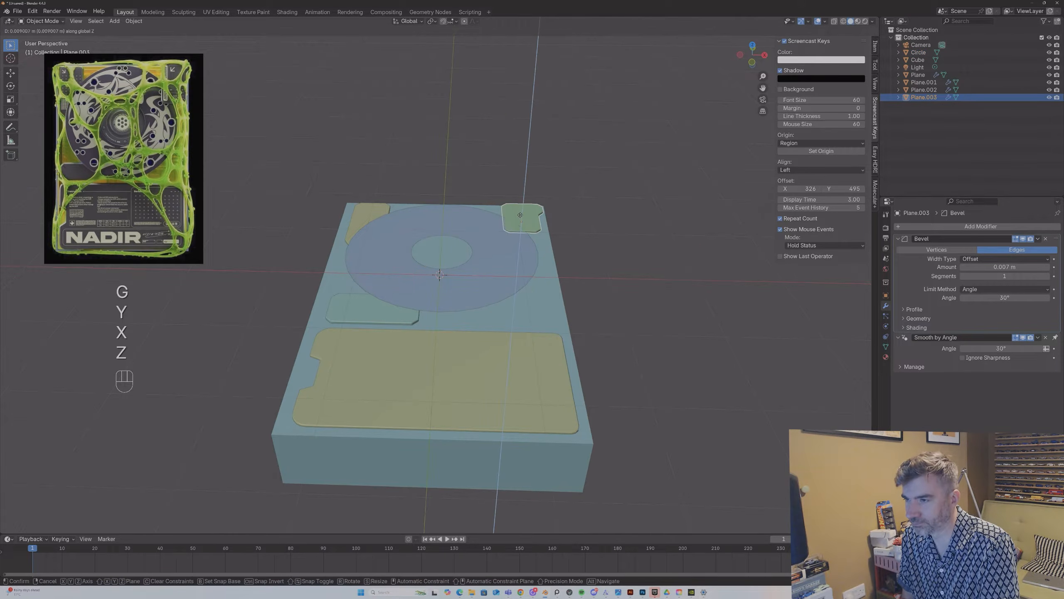
pyautogui.click(521, 214)
# Step: Extrude all the ring's faces about 0.035 m to give the disc thickness, and return to Object Mode
pyautogui.click(483, 242)
pyautogui.press('Tab')
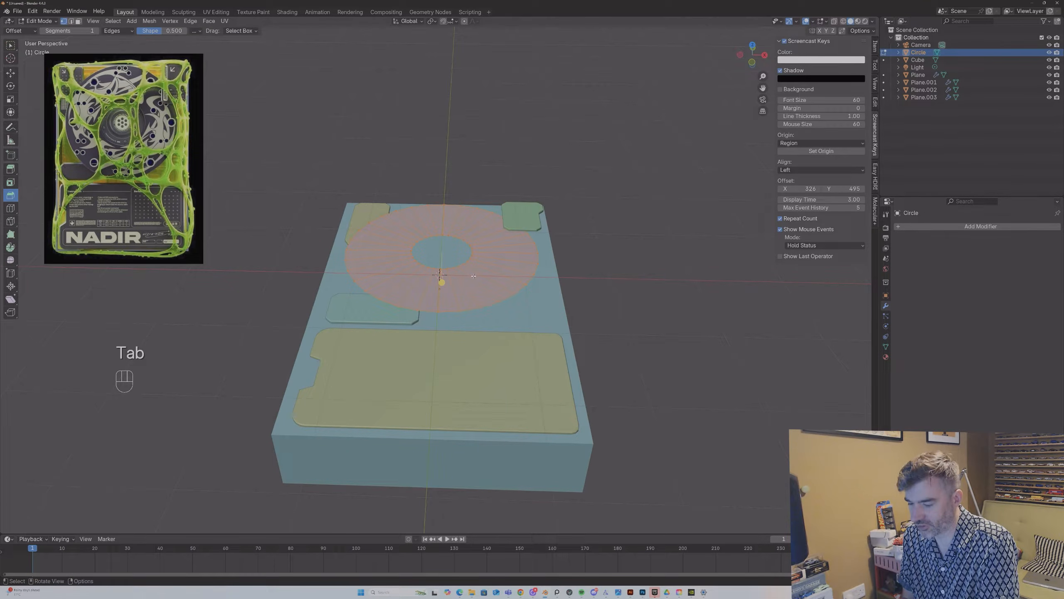
pyautogui.moveTo(149, 55)
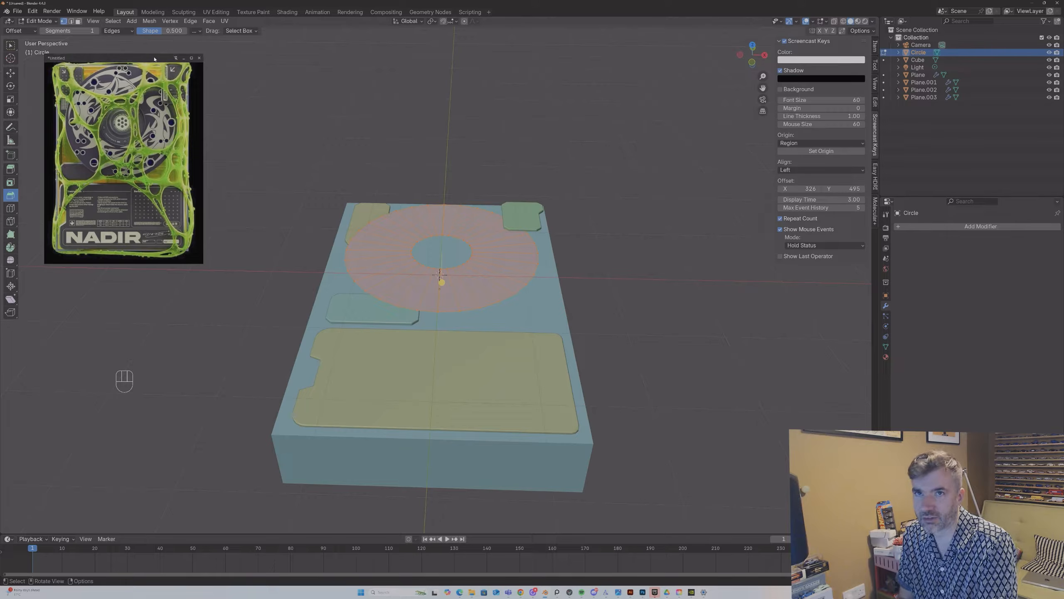
pyautogui.press('3')
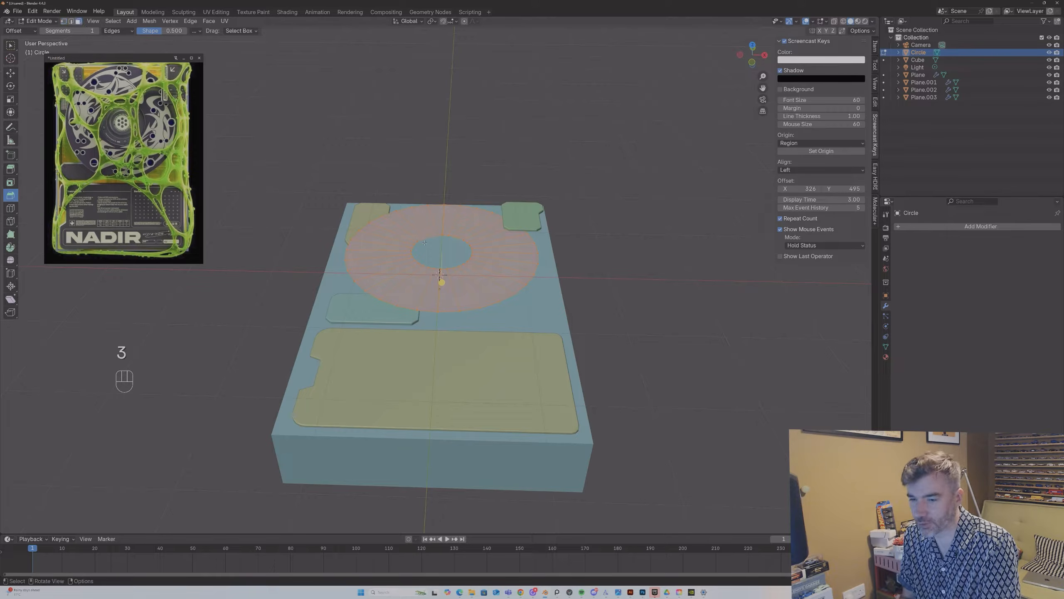
pyautogui.press('e')
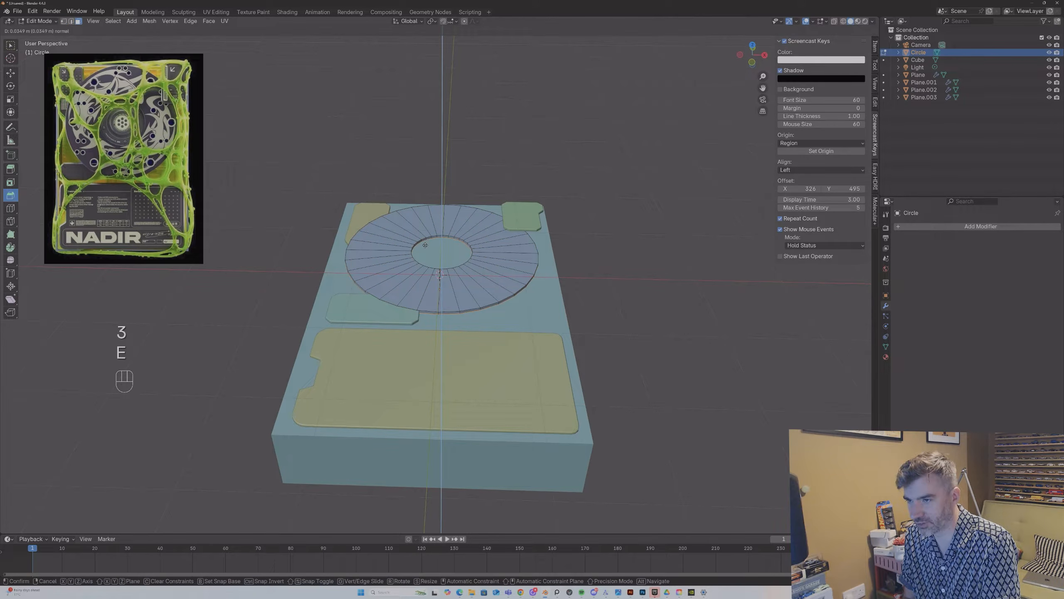
pyautogui.click(425, 252)
pyautogui.press('Tab')
# Step: Adjust the thickened disc's height along Z above the slab
pyautogui.press('g')
pyautogui.press('y')
pyautogui.press('x')
pyautogui.press('z')
pyautogui.click(425, 263)
# Step: Raise the stepped corner plate about 0.015 m further along Z to clear the thickened disc, and deselect it
pyautogui.click(538, 217)
pyautogui.press('g')
pyautogui.press('y')
pyautogui.press('x')
pyautogui.press('z')
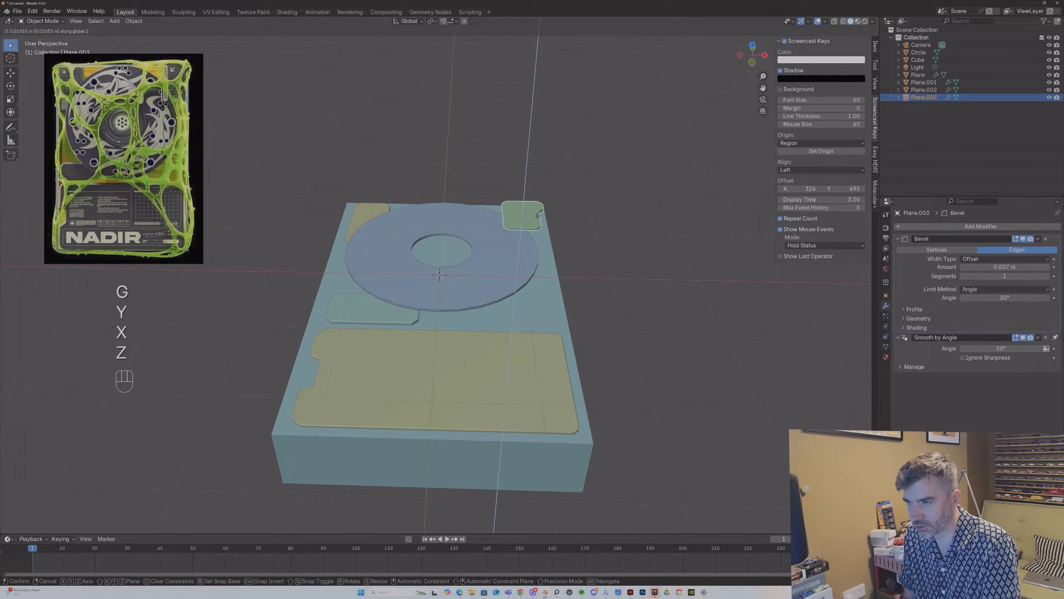
pyautogui.click(538, 216)
pyautogui.click(589, 240)
# Step: Duplicate the disc's upper inner edge loop in place in Edit Mode and scale the copy to about 0.935
pyautogui.moveTo(590, 241); pyautogui.dragTo(427, 251, button='middle')
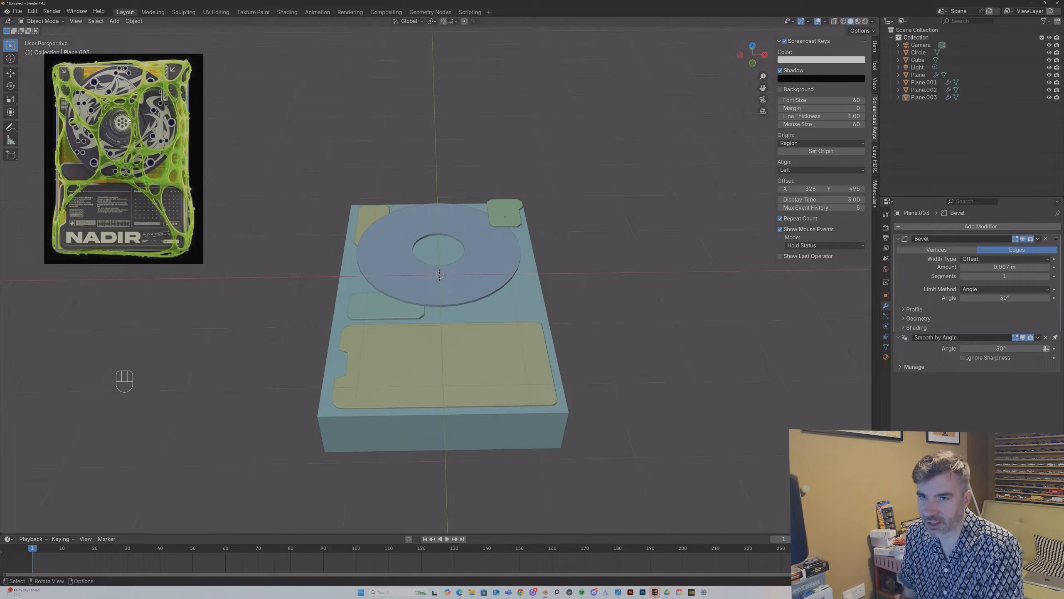
pyautogui.scroll(3, 455, 229)
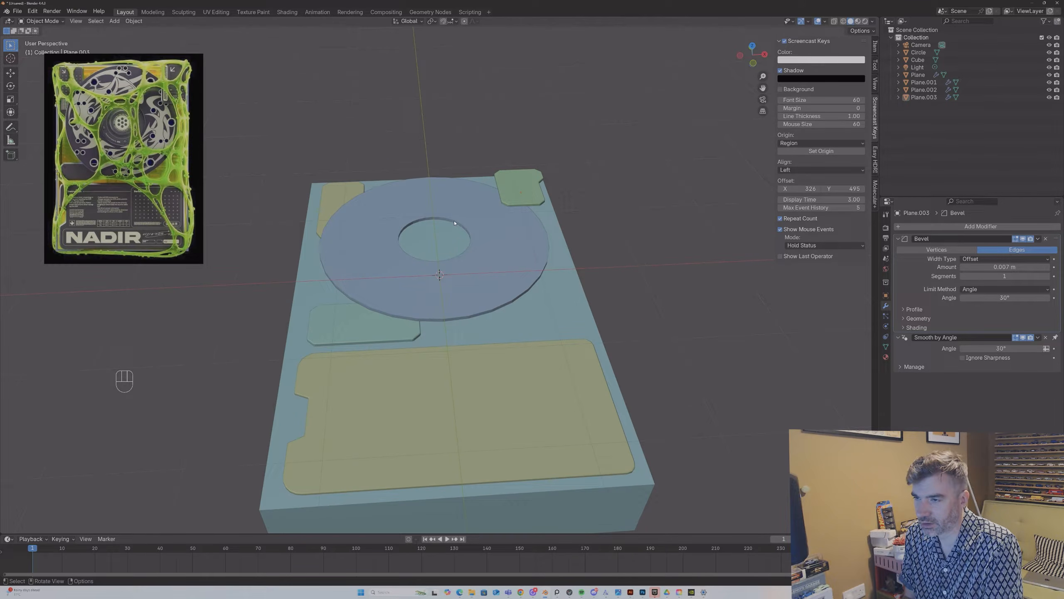
pyautogui.press('Tab')
pyautogui.press('Tab')
pyautogui.click(442, 220)
pyautogui.press('Tab')
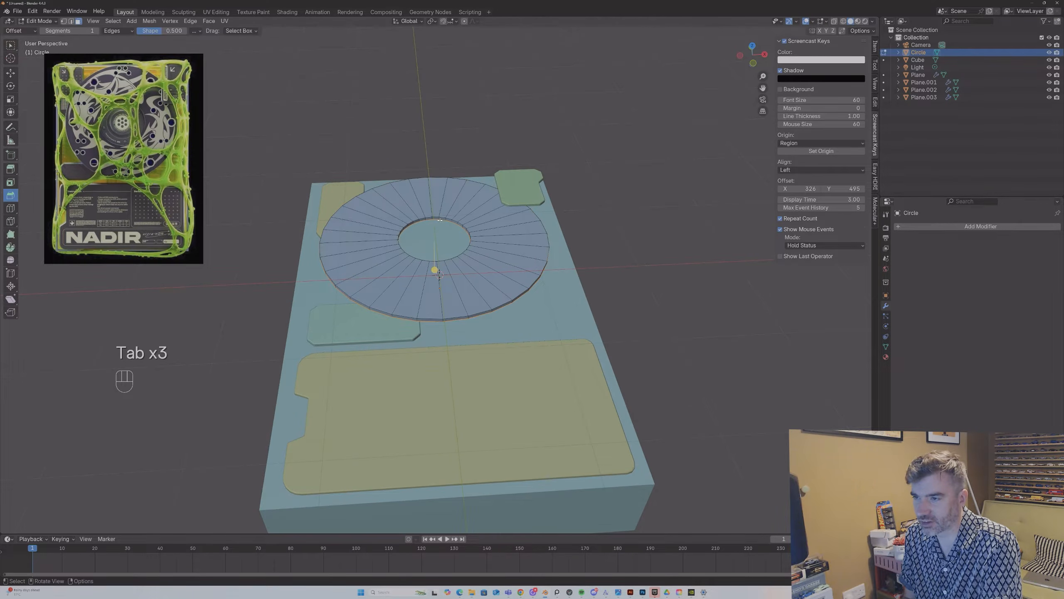
pyautogui.click(437, 215)
pyautogui.press('2')
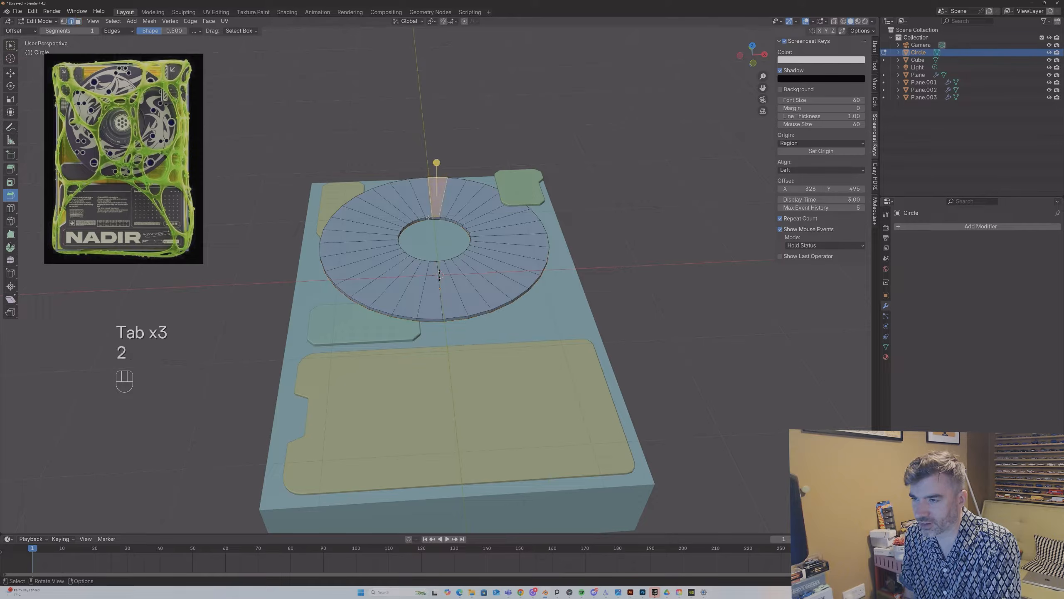
pyautogui.keyDown('alt'); pyautogui.keyDown('shift'); pyautogui.click(442, 216); pyautogui.keyUp('shift'); pyautogui.keyUp('alt')
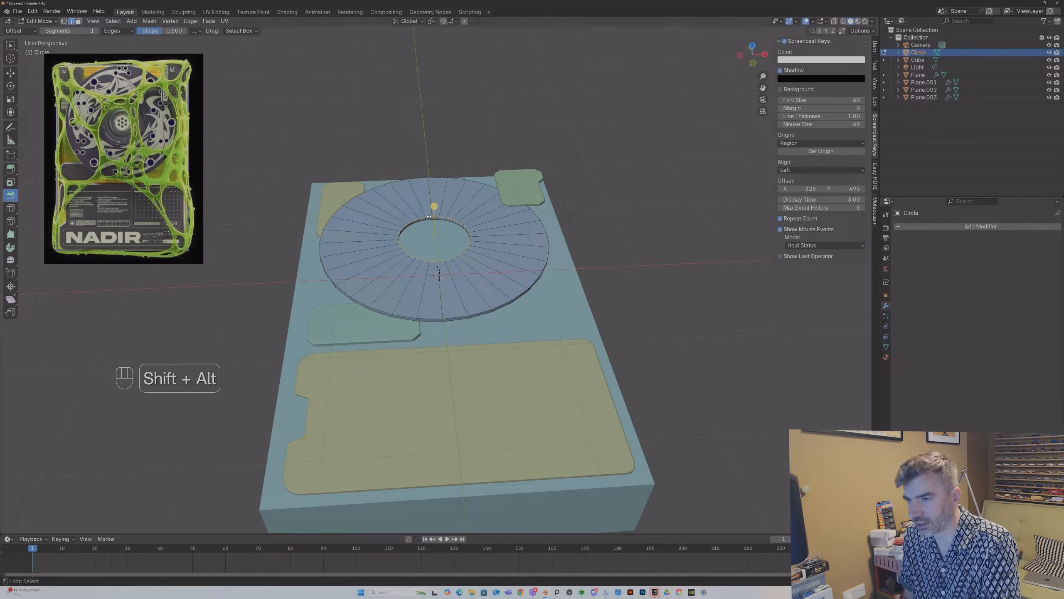
pyautogui.hotkey('shift', 'd')
pyautogui.press('Escape')
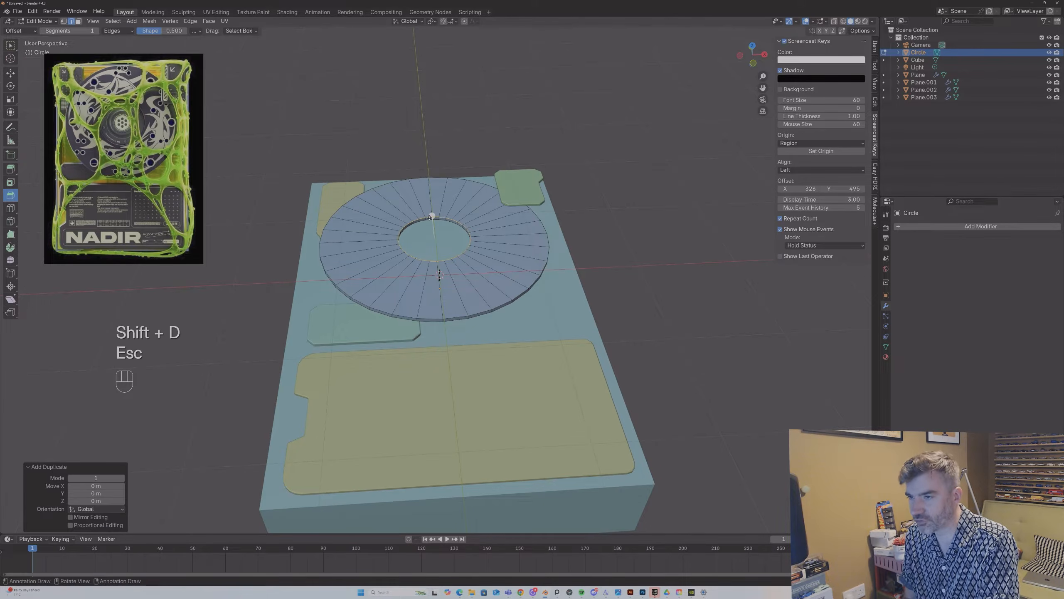
pyautogui.press('s')
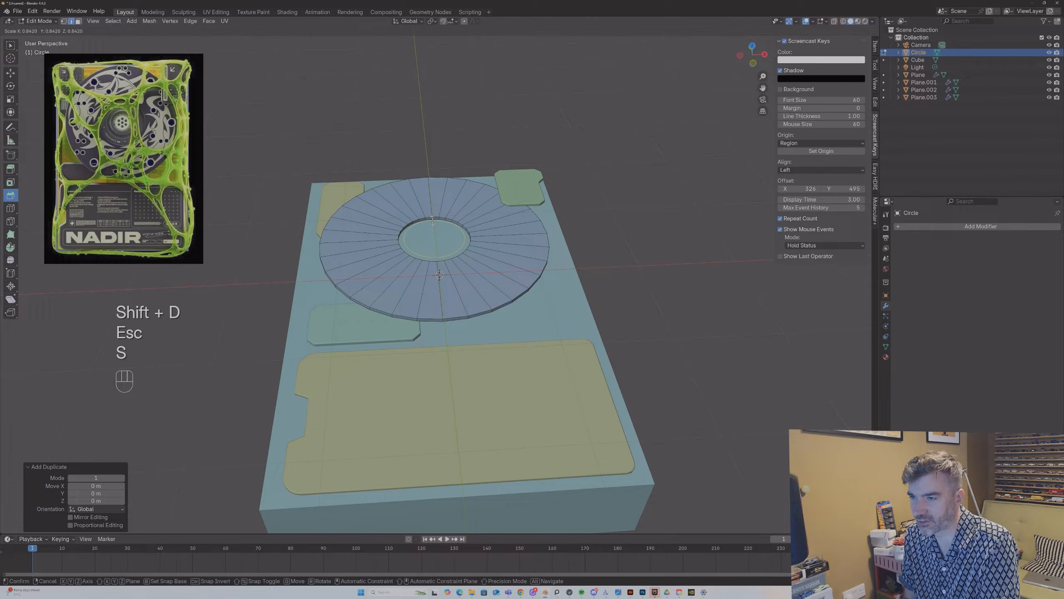
pyautogui.click(434, 220)
pyautogui.moveTo(434, 220); pyautogui.dragTo(436, 230, button='middle')
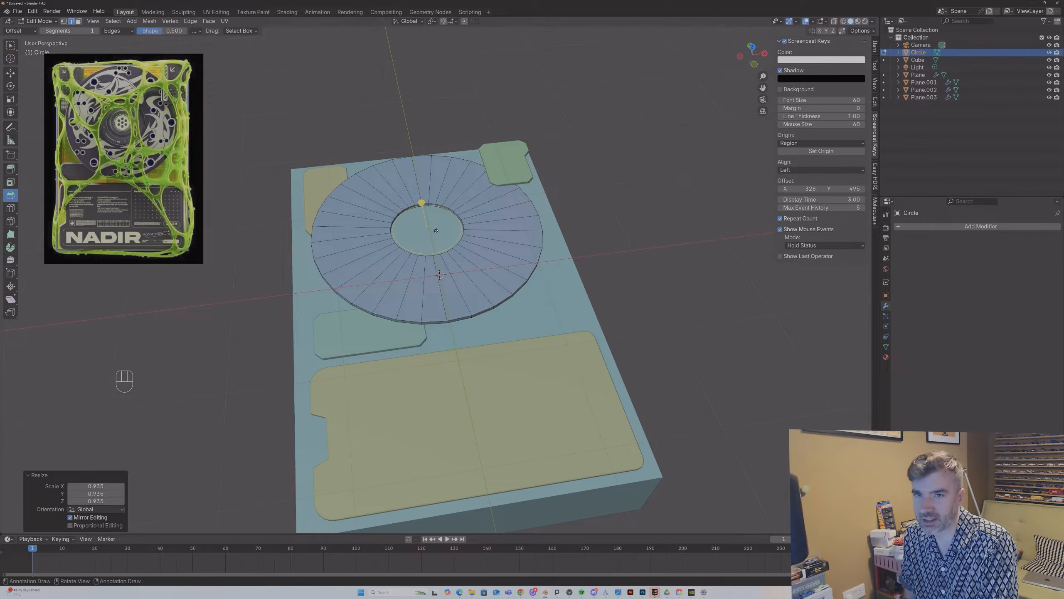
# Step: Extrude the duplicated edge loop in place and scale the extrusion inward to form a flat ring inside the disc's hole
pyautogui.press('e')
pyautogui.press('Escape')
pyautogui.press('s')
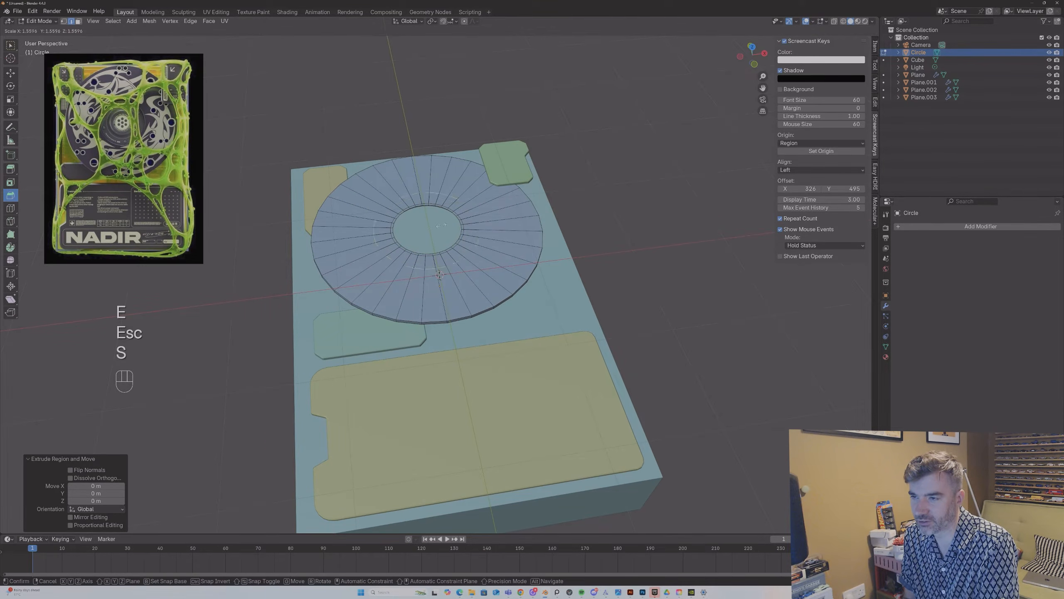
pyautogui.click(430, 227)
pyautogui.moveTo(431, 227); pyautogui.dragTo(411, 226, button='middle')
pyautogui.press('a')
pyautogui.click(410, 223)
pyautogui.hotkey('ctrl', 'z')
pyautogui.hotkey('ctrl', 'z')
# Step: Extrude all the linked faces of the inner ring slightly along Z to give it thickness, and return to Object Mode
pyautogui.scroll(2, 409, 223)
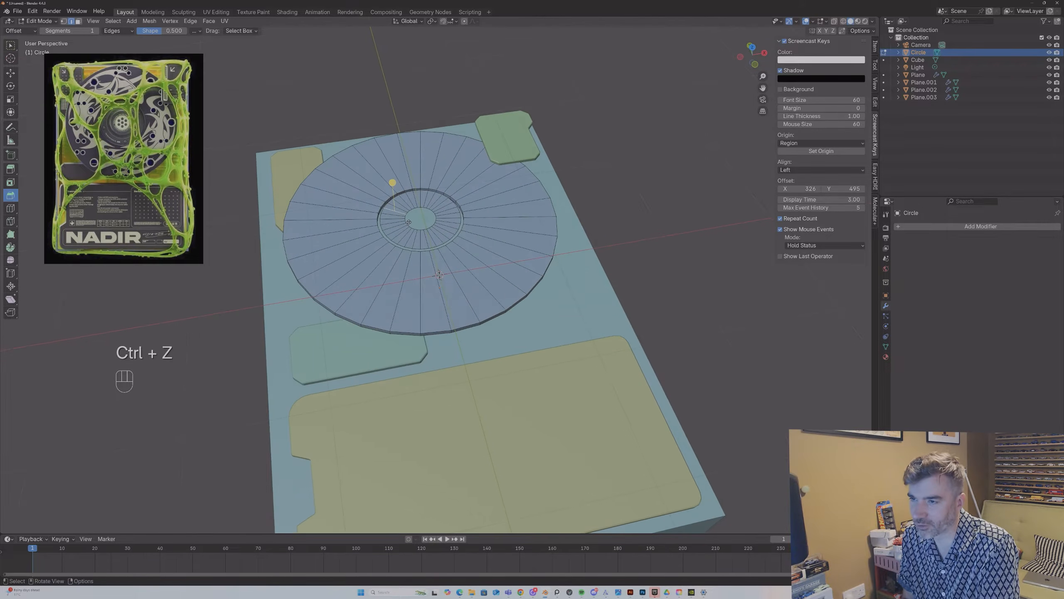
pyautogui.press('l')
pyautogui.moveTo(399, 210); pyautogui.dragTo(401, 202, button='middle')
pyautogui.press('e')
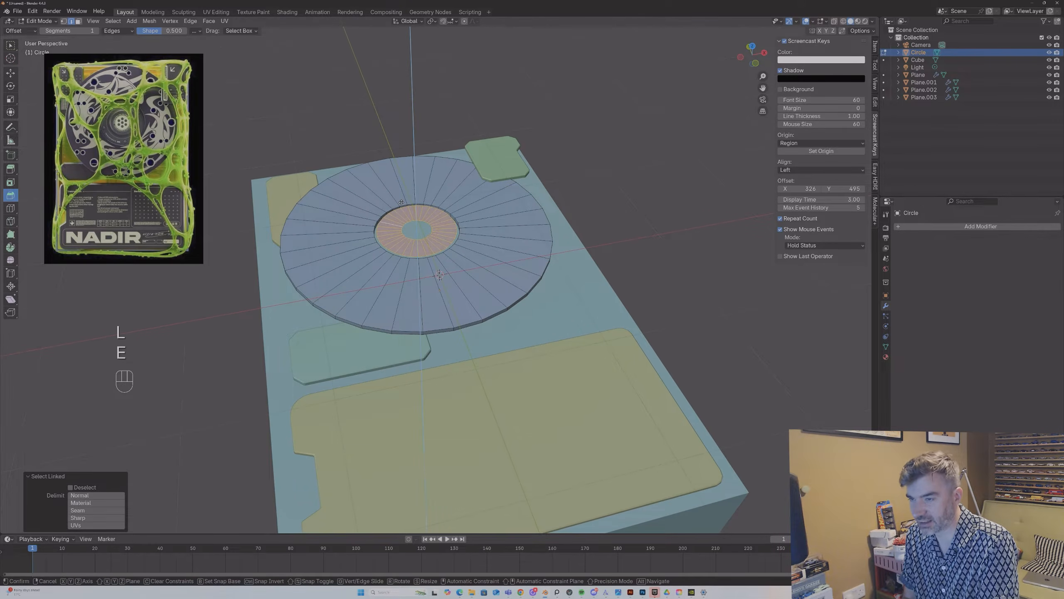
pyautogui.click(402, 208)
pyautogui.press('Tab')
pyautogui.moveTo(623, 212); pyautogui.dragTo(577, 214, button='middle')
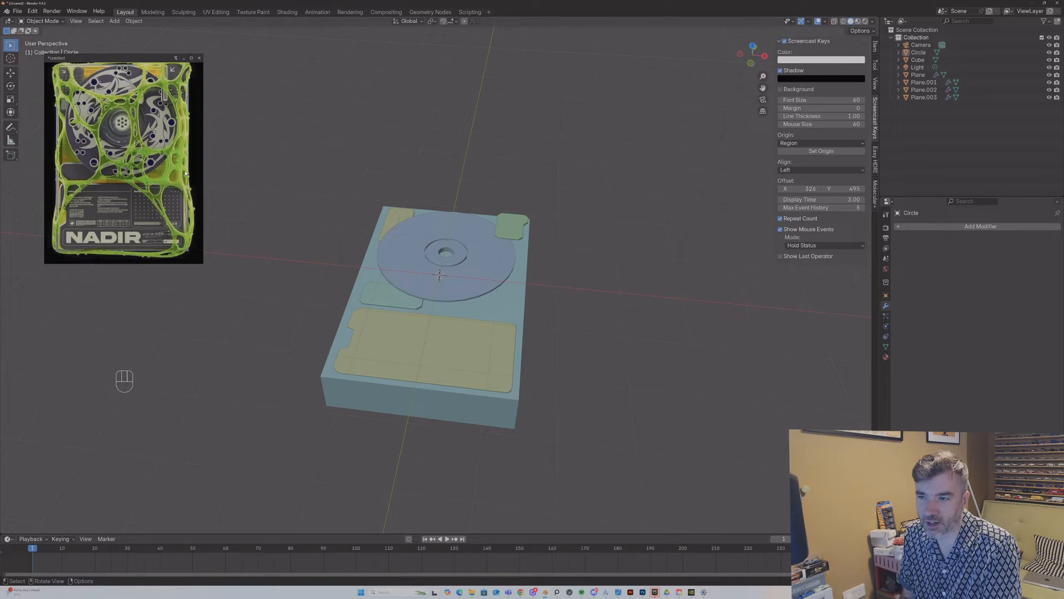
# Step: Duplicate the base slab in place and scale the copy up uniformly to 1.030
pyautogui.click(513, 307)
pyautogui.moveTo(514, 307); pyautogui.dragTo(503, 291, button='middle')
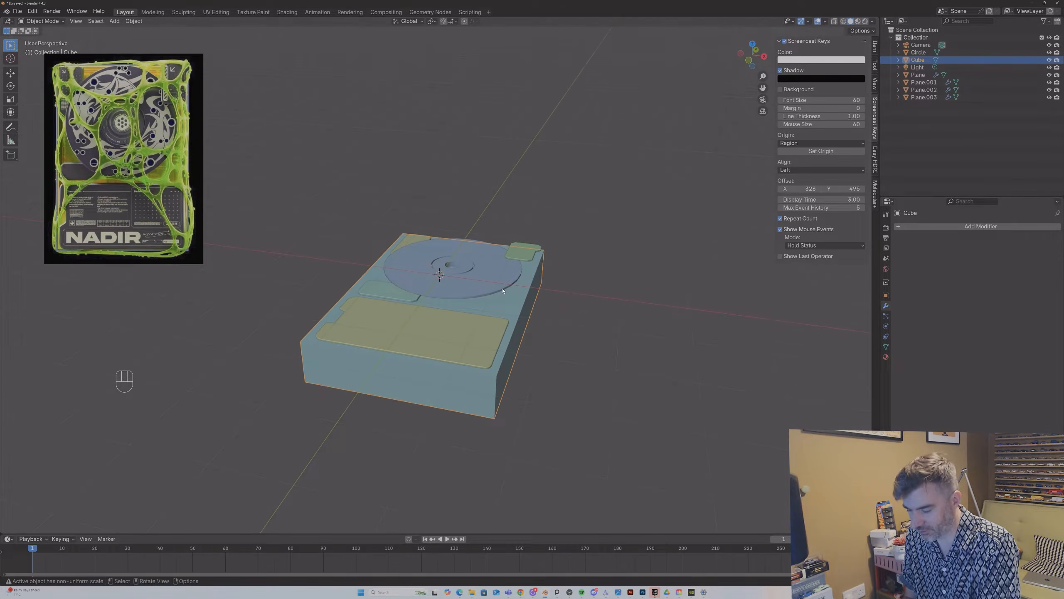
pyautogui.hotkey('shift', 'd')
pyautogui.press('Escape')
pyautogui.press('s')
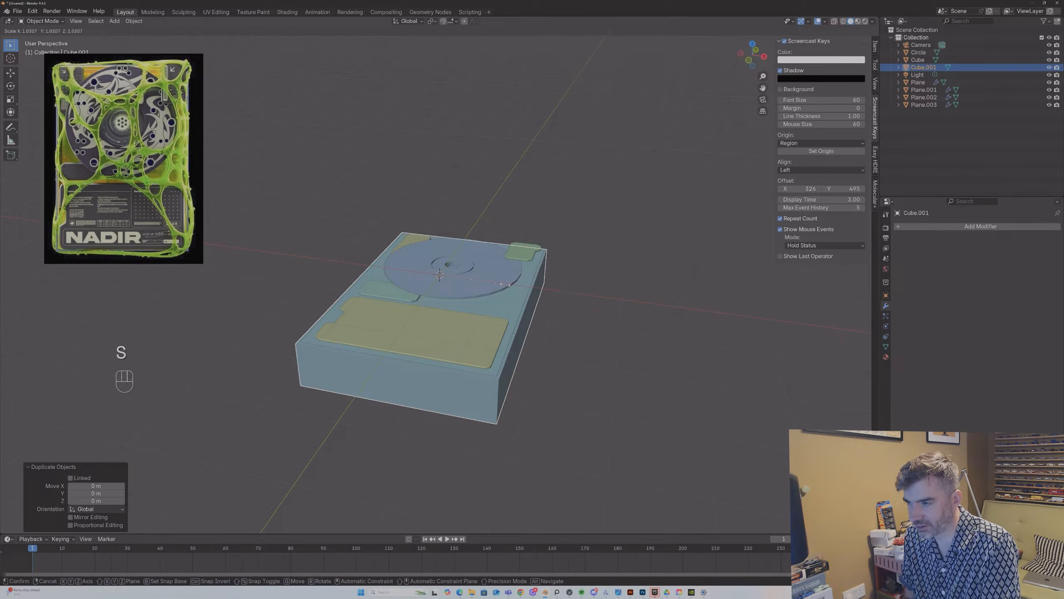
pyautogui.click(506, 285)
# Step: Raise the enlarged slab copy along Z so that it covers the disc
pyautogui.press('g')
pyautogui.press('y')
pyautogui.press('x')
pyautogui.press('z')
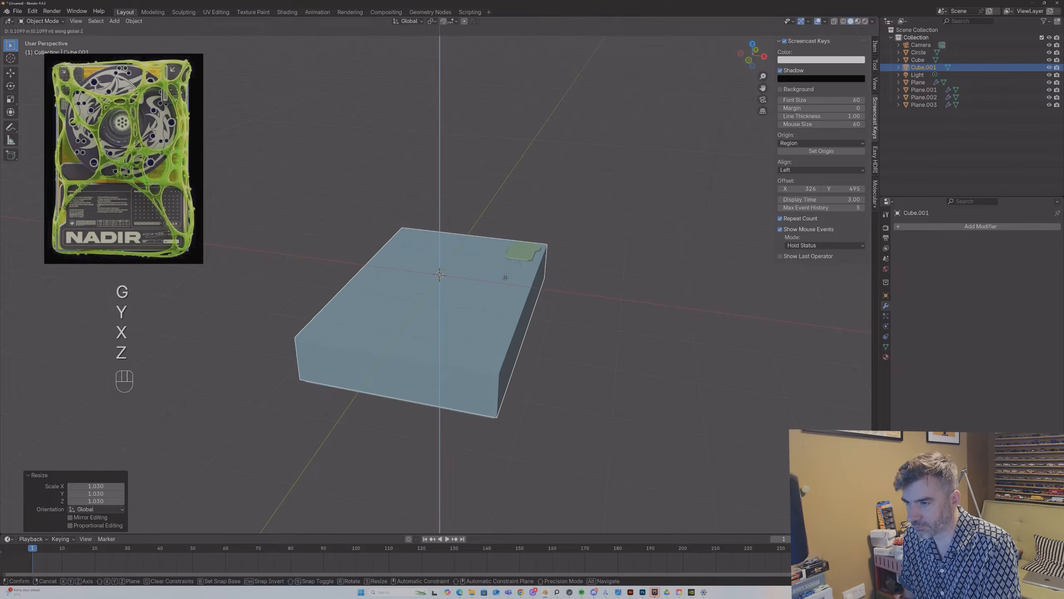
pyautogui.click(502, 278)
# Step: Move one horizontal face of the enlarged slab copy along Z in Edit Mode to make the copy taller, and return to Object Mode
pyautogui.press('Tab')
pyautogui.moveTo(503, 278); pyautogui.dragTo(414, 313, button='middle')
pyautogui.press('3')
pyautogui.keyDown('alt'); pyautogui.click(440, 277); pyautogui.keyUp('alt')
pyautogui.press('g')
pyautogui.press('y')
pyautogui.press('x')
pyautogui.press('z')
pyautogui.click(451, 274)
pyautogui.press('Tab')
pyautogui.moveTo(451, 273); pyautogui.dragTo(452, 319, button='middle')
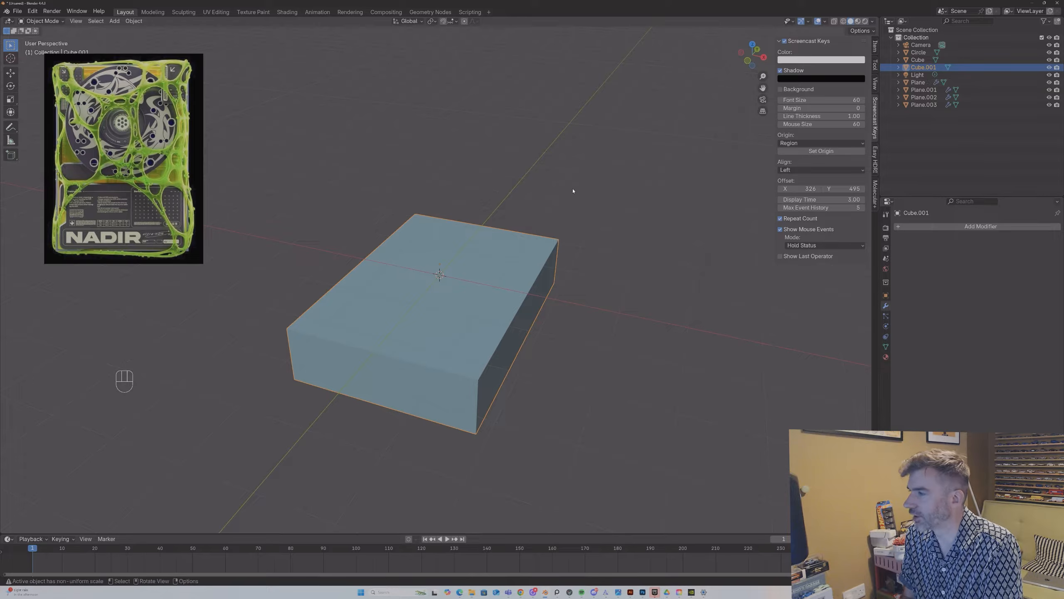
# Step: Rename the enlarged slab copy slimeMesh and hide it in the viewport
pyautogui.doubleClick(922, 67)
pyautogui.write('slimeMehs')
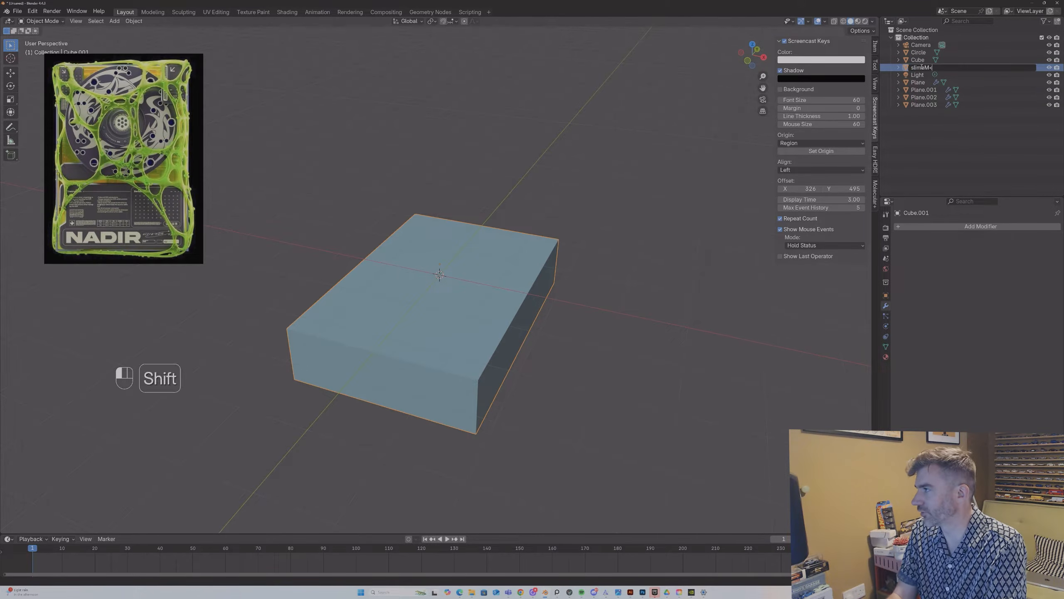
pyautogui.press('BackSpace')
pyautogui.press('BackSpace')
pyautogui.write('sh')
pyautogui.press('Return')
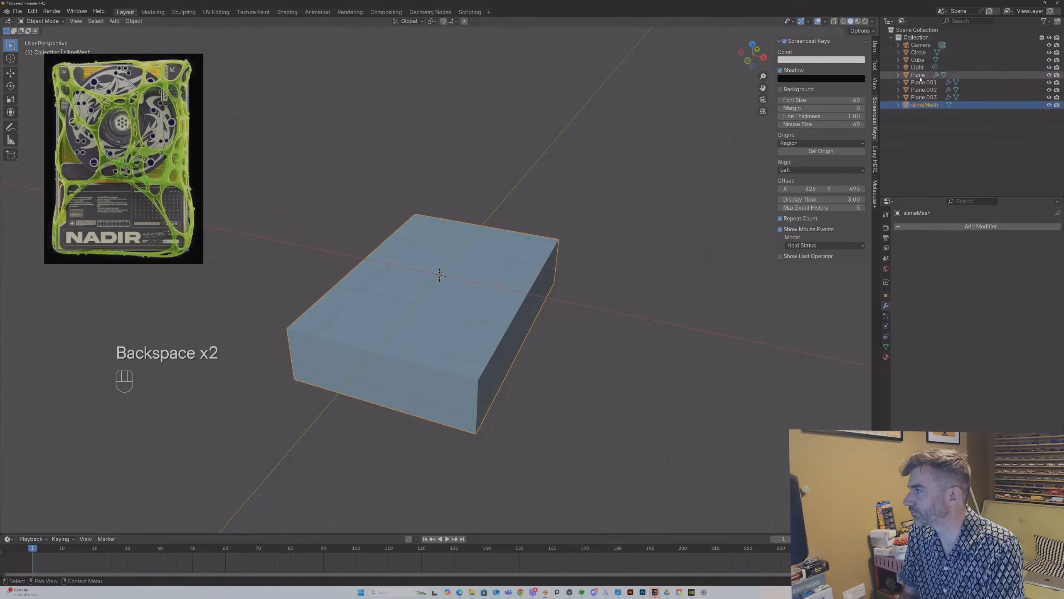
pyautogui.click(1049, 104)
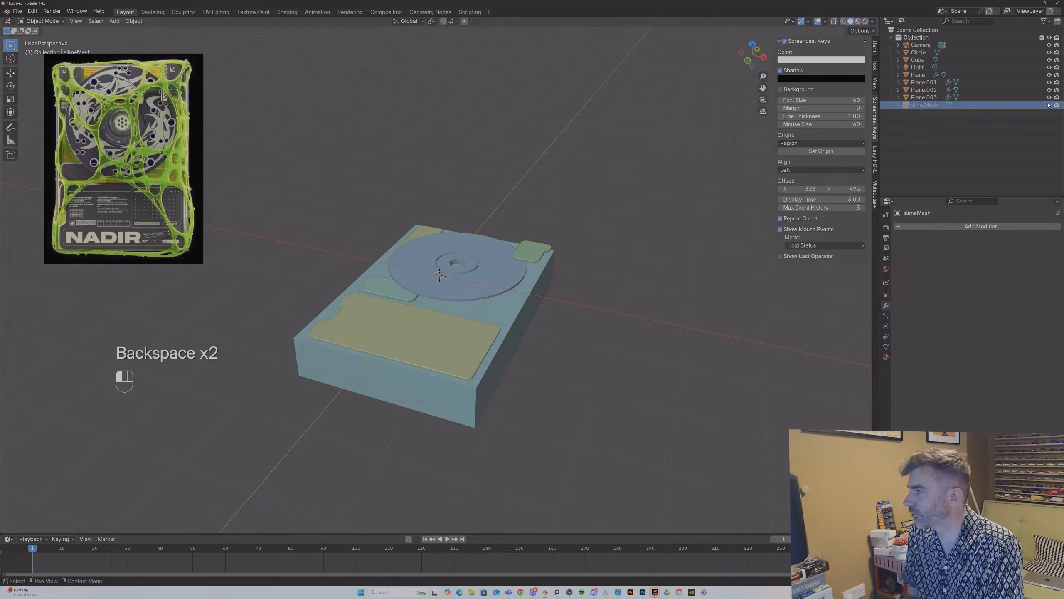
# Step: Rename the base slab acrylicBox
pyautogui.click(509, 321)
pyautogui.press('F2')
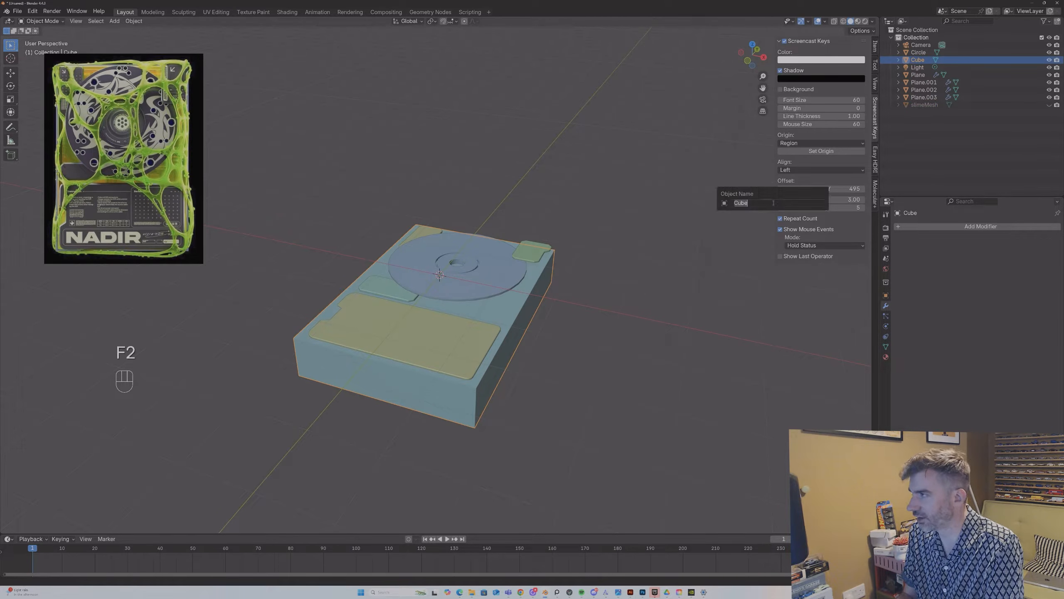
pyautogui.write('acryl')
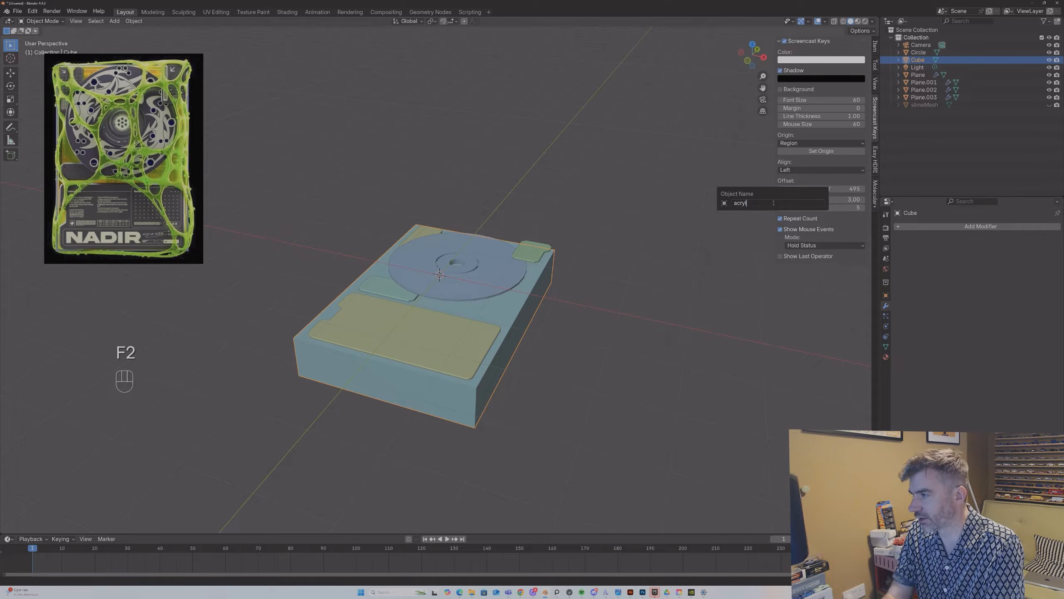
pyautogui.write('icBox')
pyautogui.press('Return')
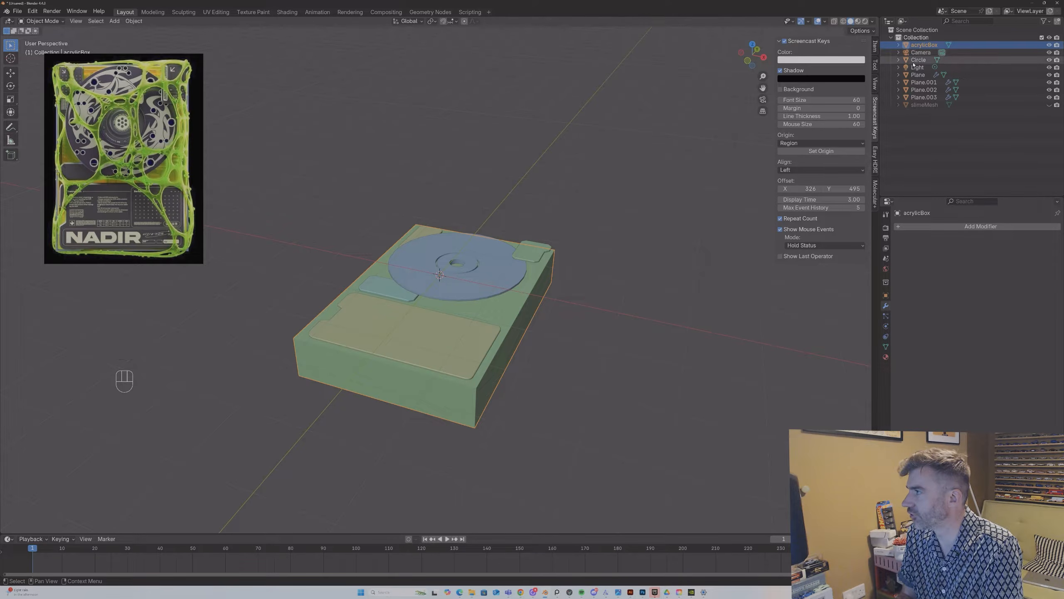
# Step: Rename the large lower plate dogTagBig
pyautogui.click(918, 75)
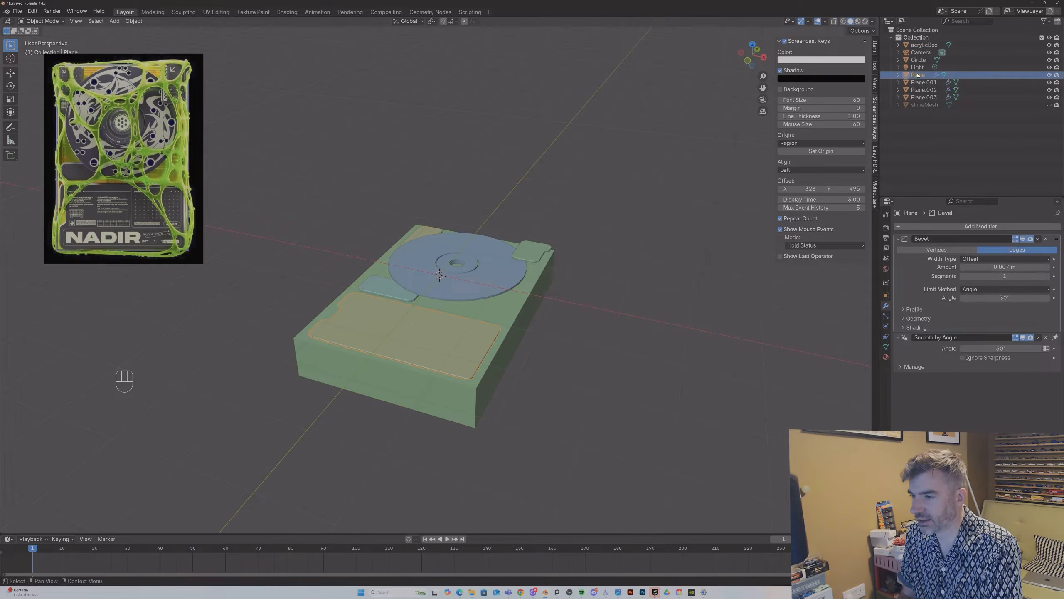
pyautogui.press('F2')
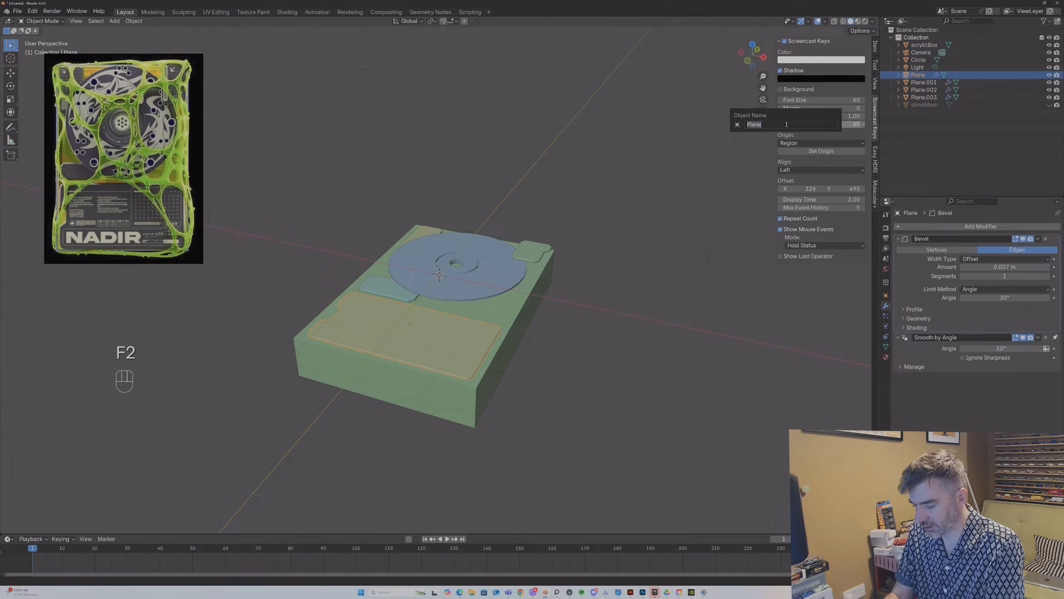
pyautogui.write('dog')
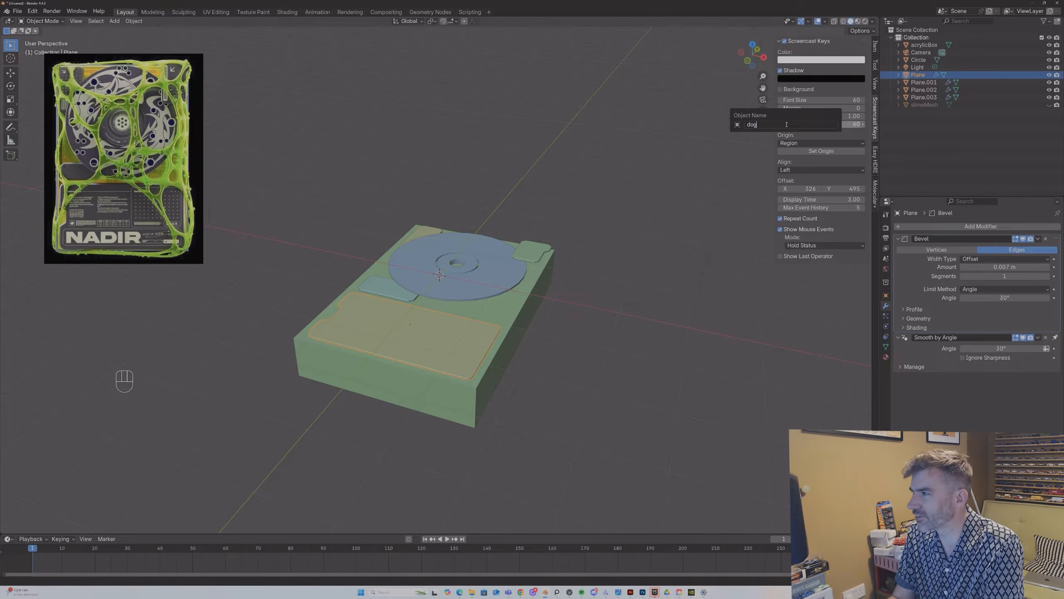
pyautogui.write('Tag')
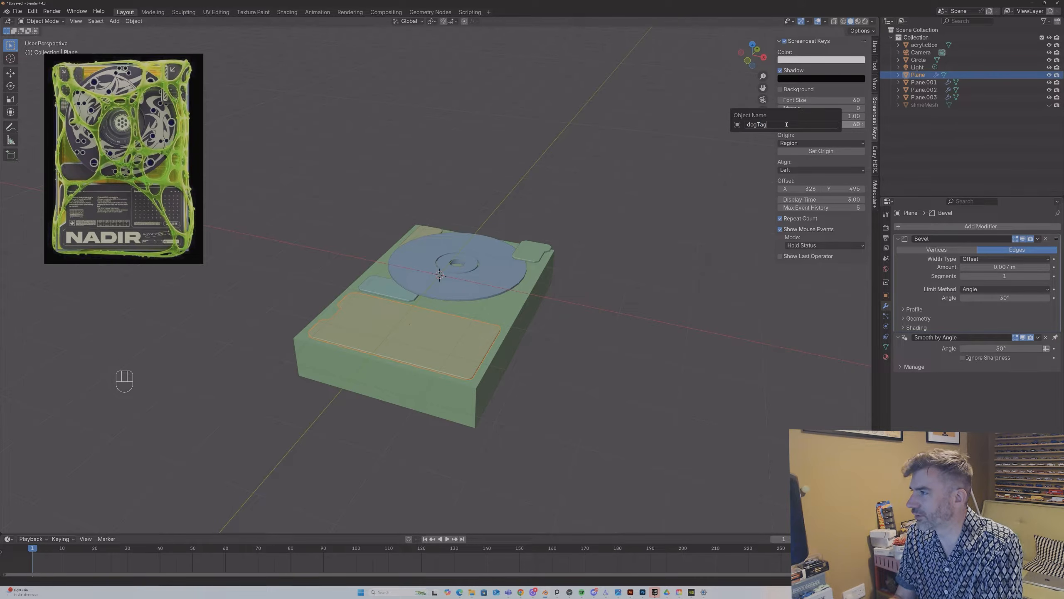
pyautogui.write('Big')
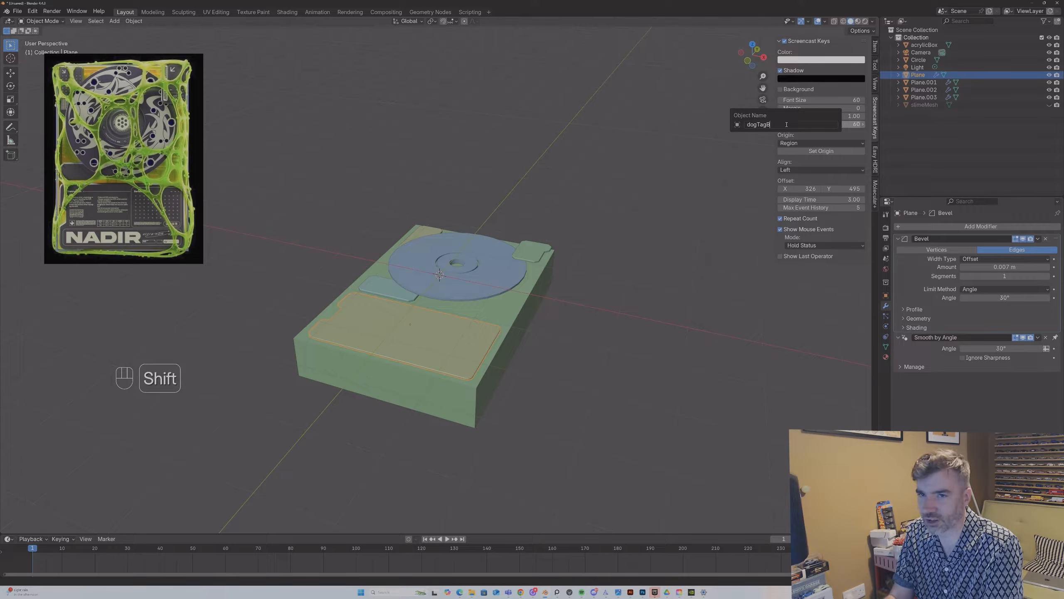
pyautogui.press('Return')
# Step: Rename the small plate between the disc and the large plate dogTagSmallCentre
pyautogui.click(918, 74)
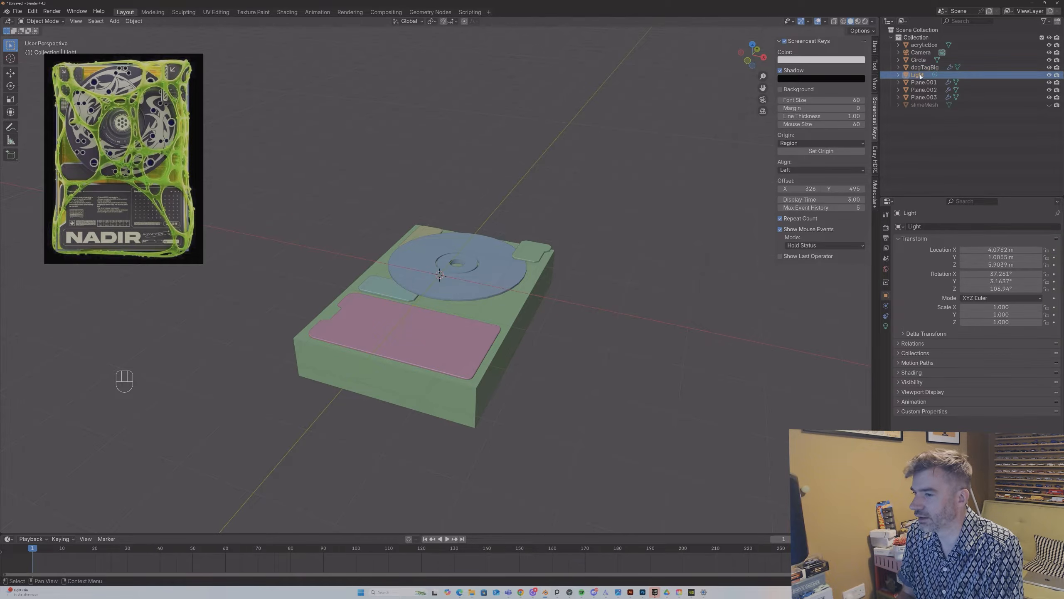
pyautogui.click(927, 83)
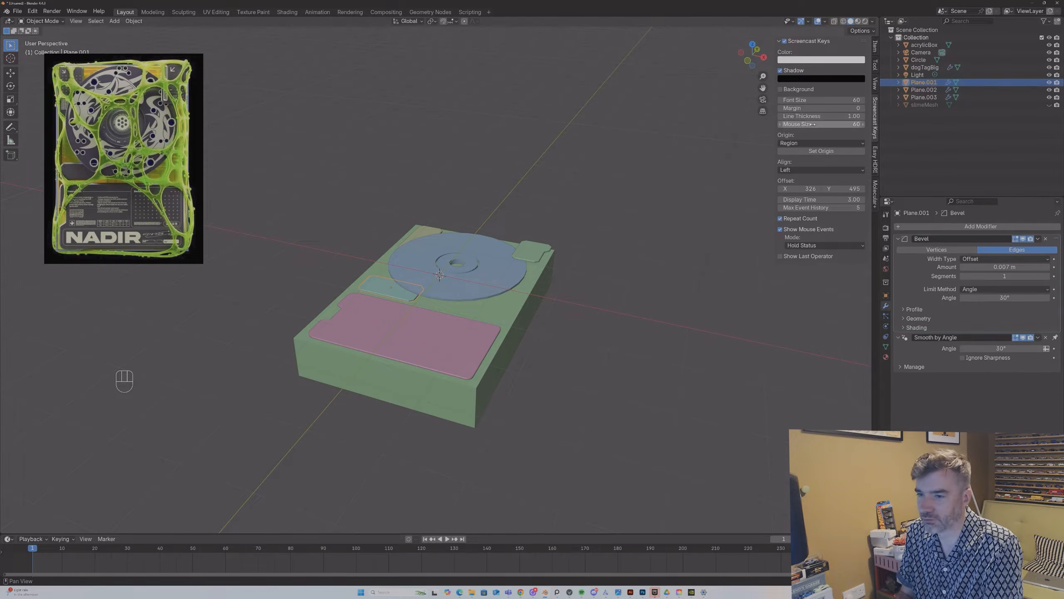
pyautogui.press('F2')
pyautogui.write('dogTag')
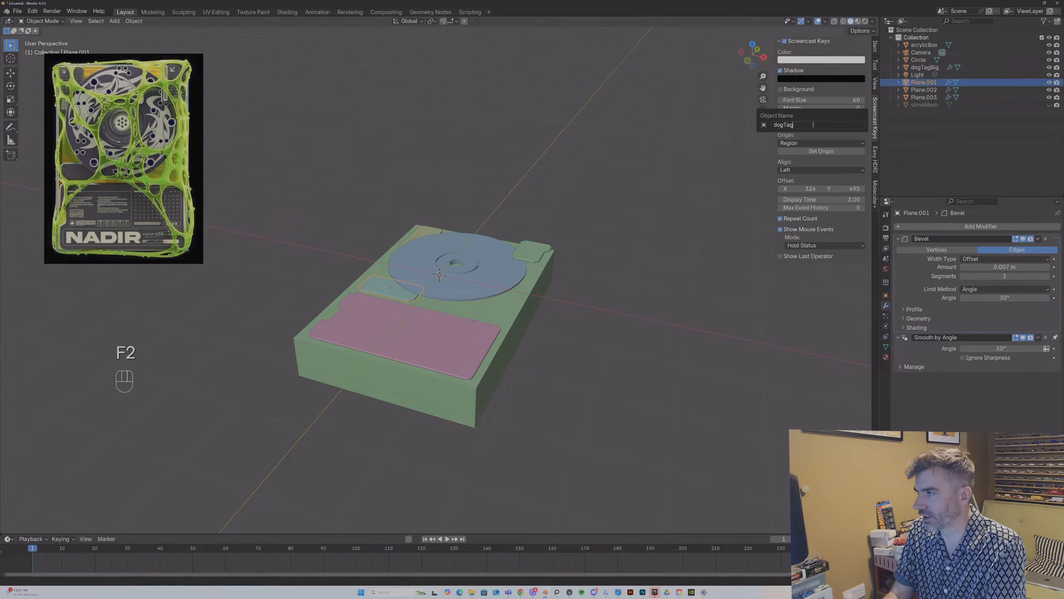
pyautogui.write('SmallCentre')
pyautogui.press('Return')
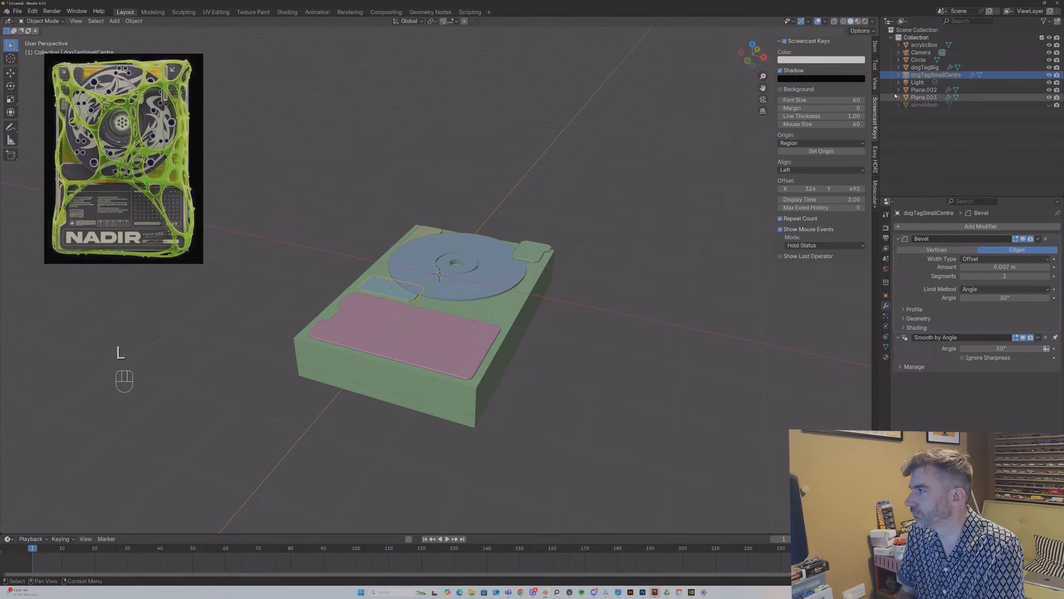
# Step: Rename the corner plate partly under the disc, Plane.002, to dogTagTopLeft
pyautogui.click(916, 91)
pyautogui.press('F2')
pyautogui.write('do')
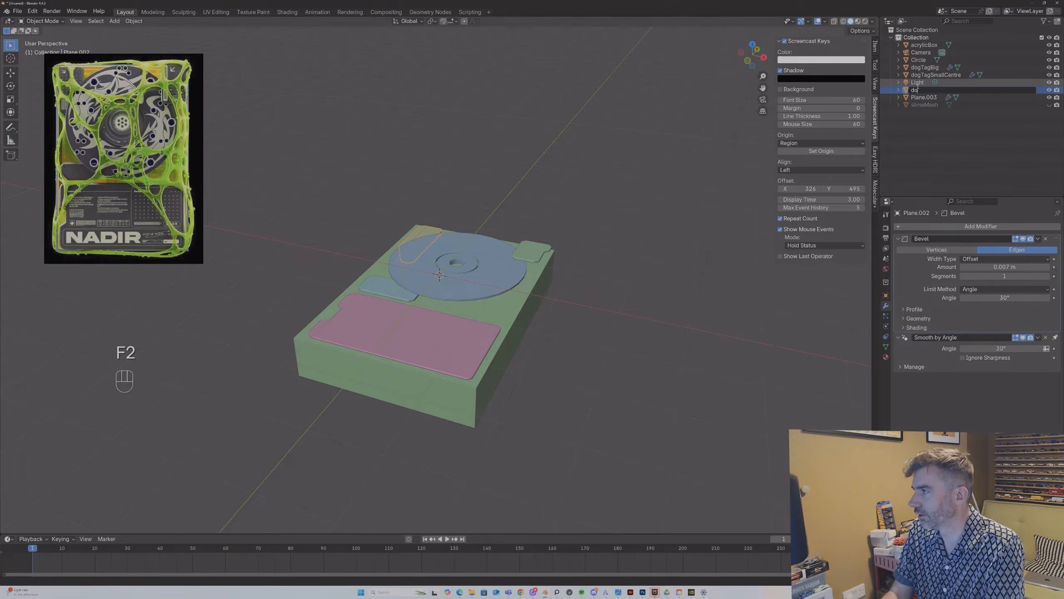
pyautogui.write('gTagTopLeft')
pyautogui.press('Return')
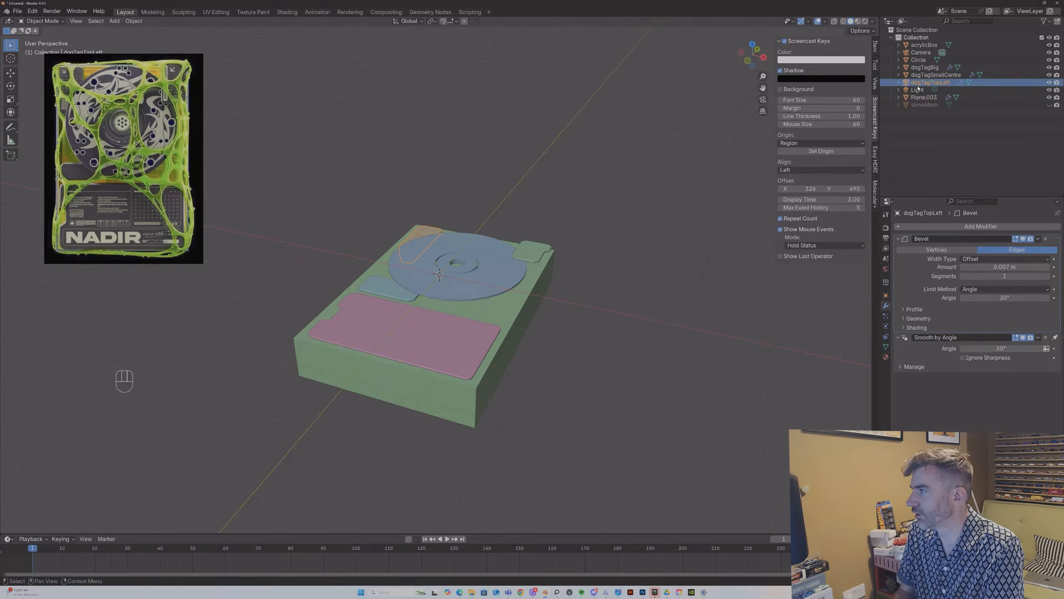
# Step: Rename the stepped corner plate, Plane.003, to dogTagTopRight
pyautogui.click(916, 98)
pyautogui.press('F2')
pyautogui.write('dogt')
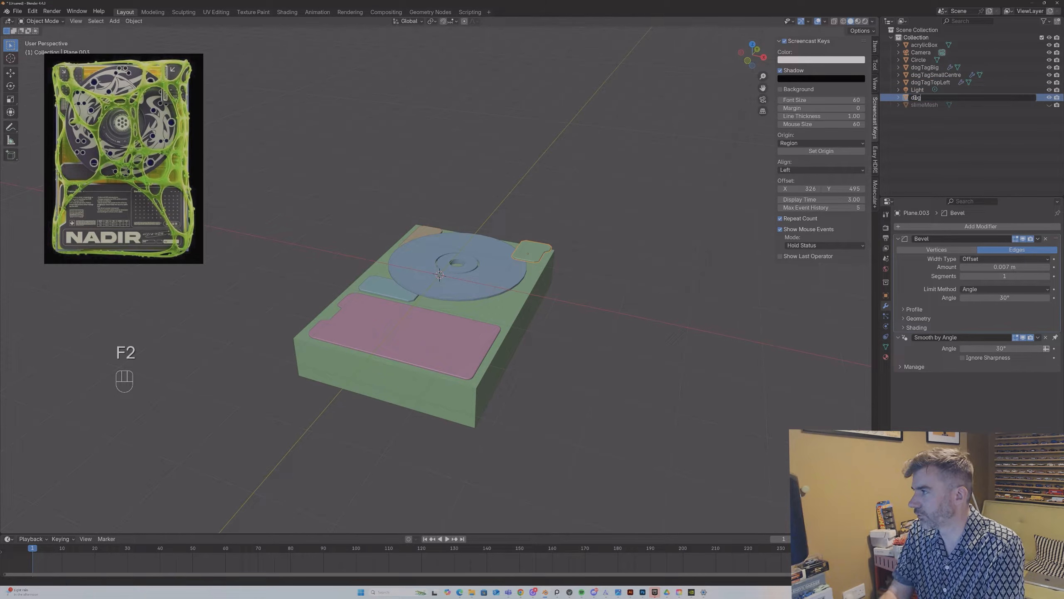
pyautogui.press('BackSpace')
pyautogui.write('TagTopRight')
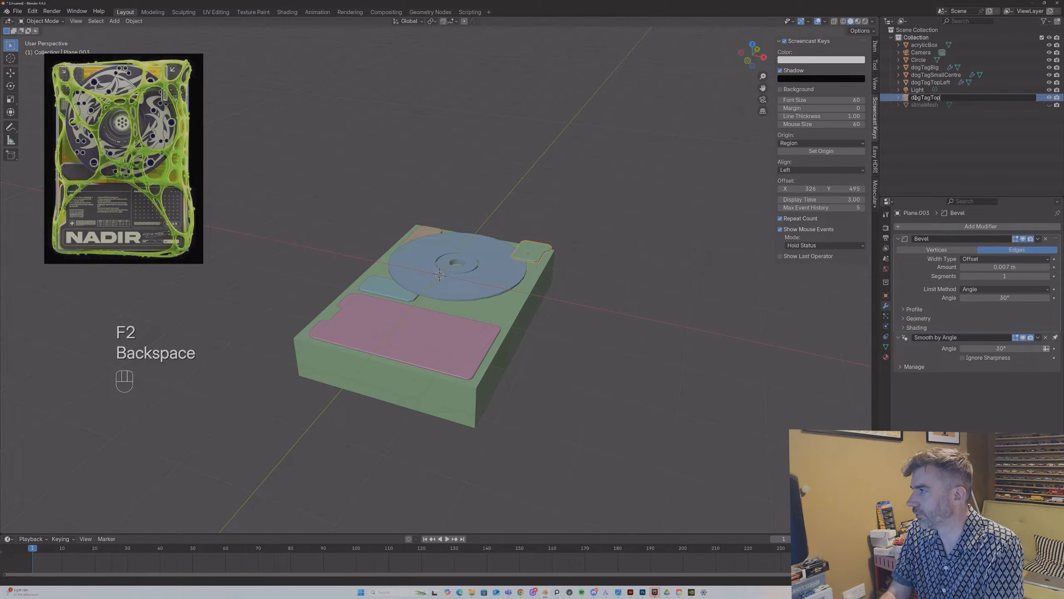
pyautogui.press('Return')
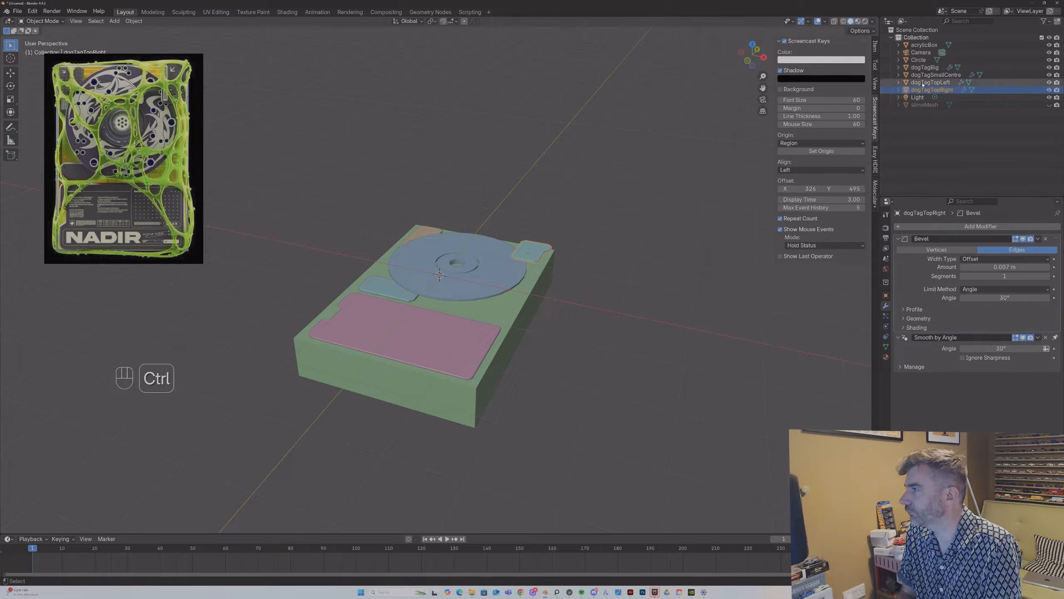
# Step: Move the Circle, the four dogTag plates and slimeMesh into a new collection named GuideMesh
pyautogui.keyDown('ctrl'); pyautogui.click(922, 84); pyautogui.keyUp('ctrl')
pyautogui.keyDown('ctrl'); pyautogui.click(923, 68); pyautogui.keyUp('ctrl')
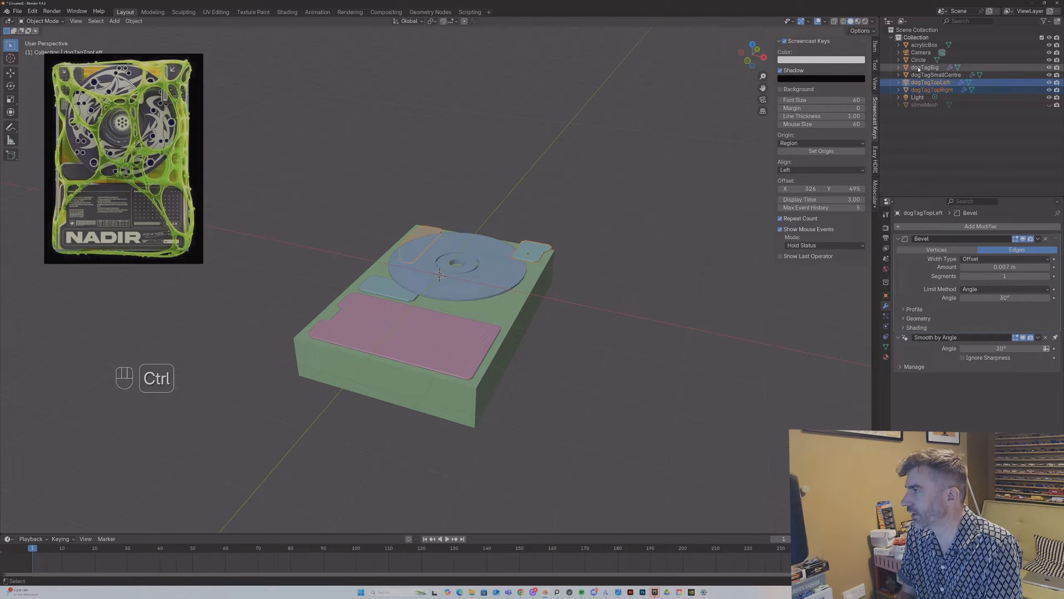
pyautogui.keyDown('ctrl'); pyautogui.click(922, 75); pyautogui.keyUp('ctrl')
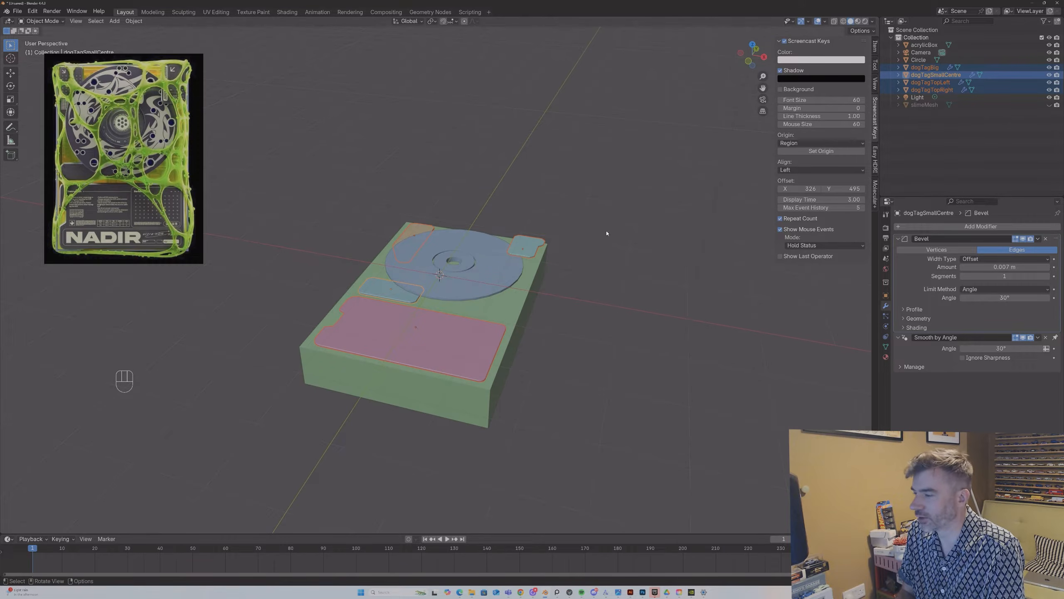
pyautogui.keyDown('ctrl'); pyautogui.click(918, 61); pyautogui.keyUp('ctrl')
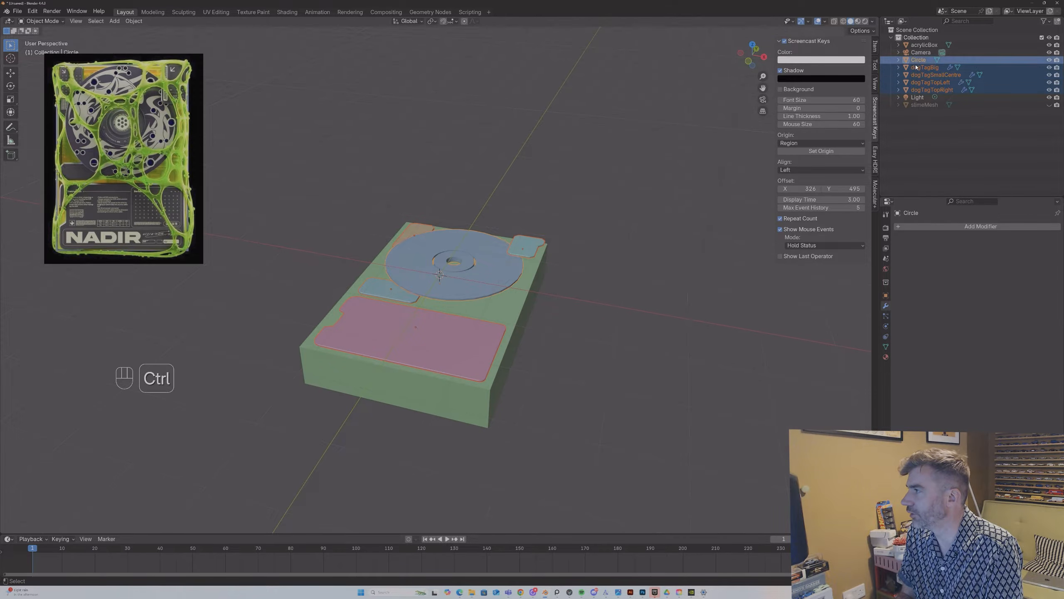
pyautogui.keyDown('ctrl'); pyautogui.click(916, 106); pyautogui.keyUp('ctrl')
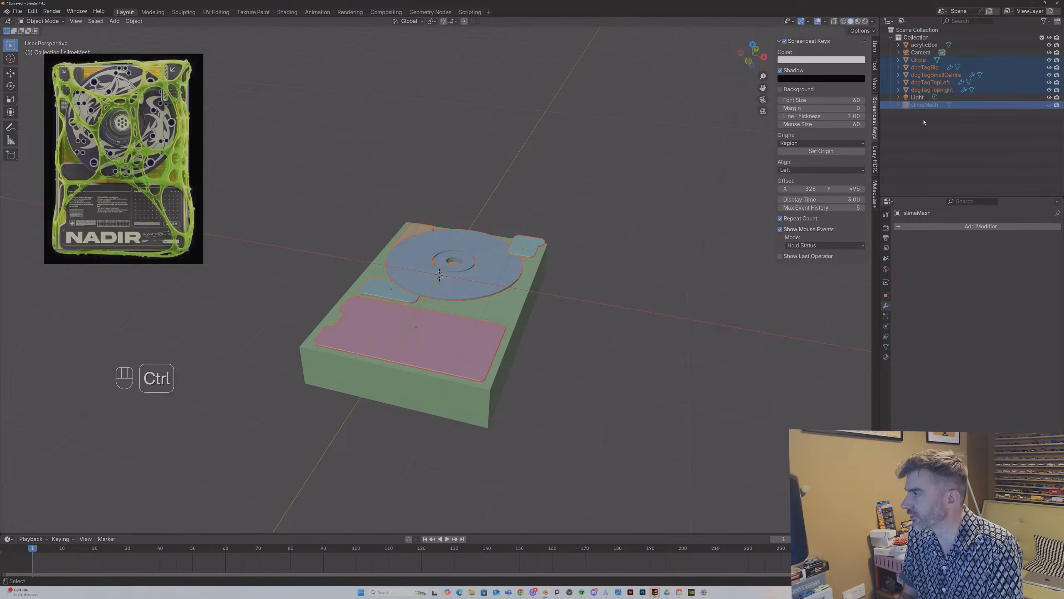
pyautogui.press('m')
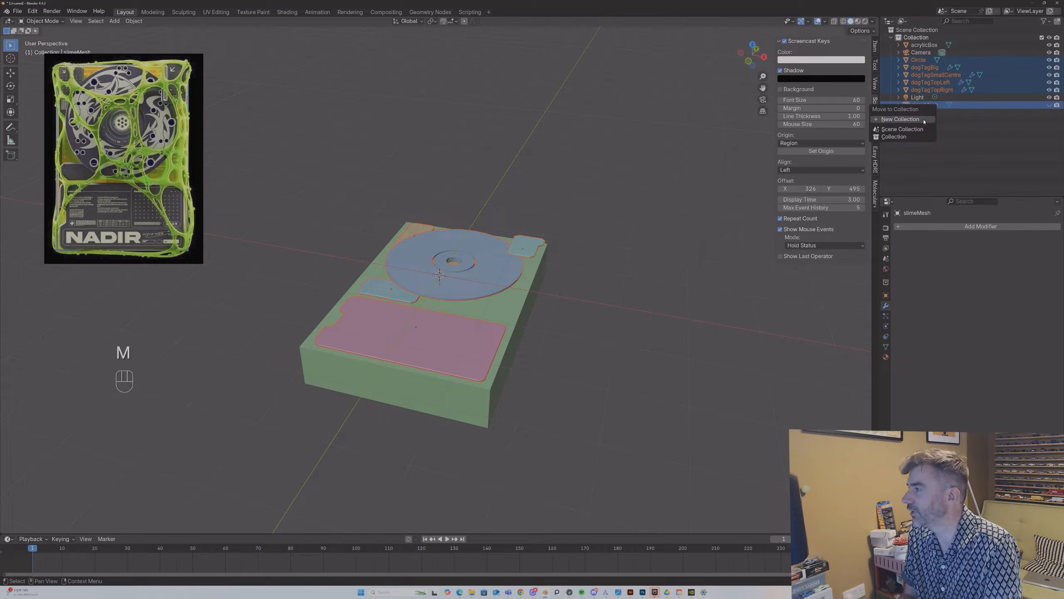
pyautogui.click(900, 119)
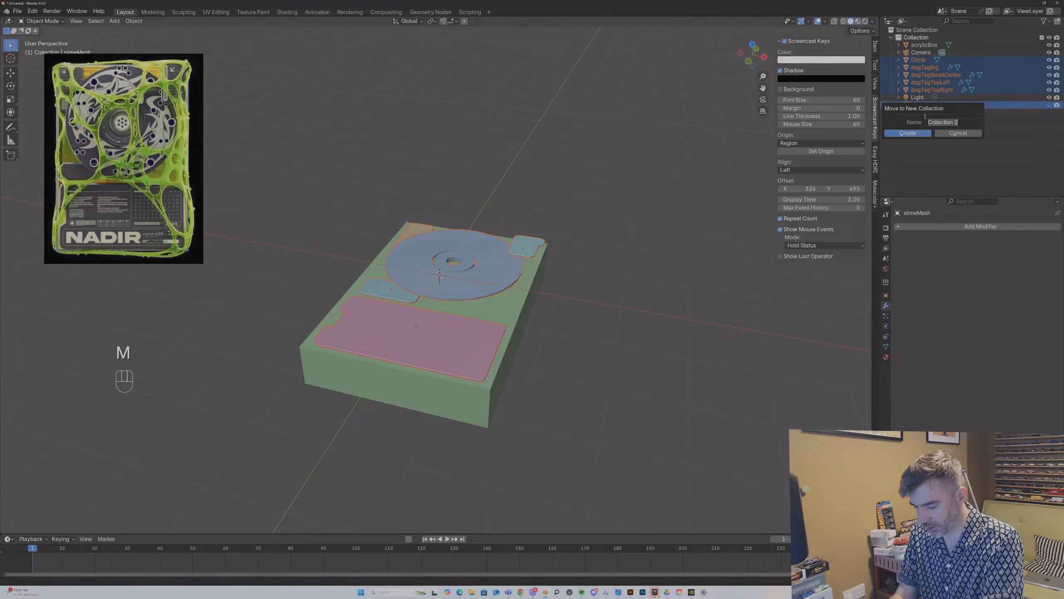
pyautogui.write('GuideMesh')
pyautogui.press('Escape')
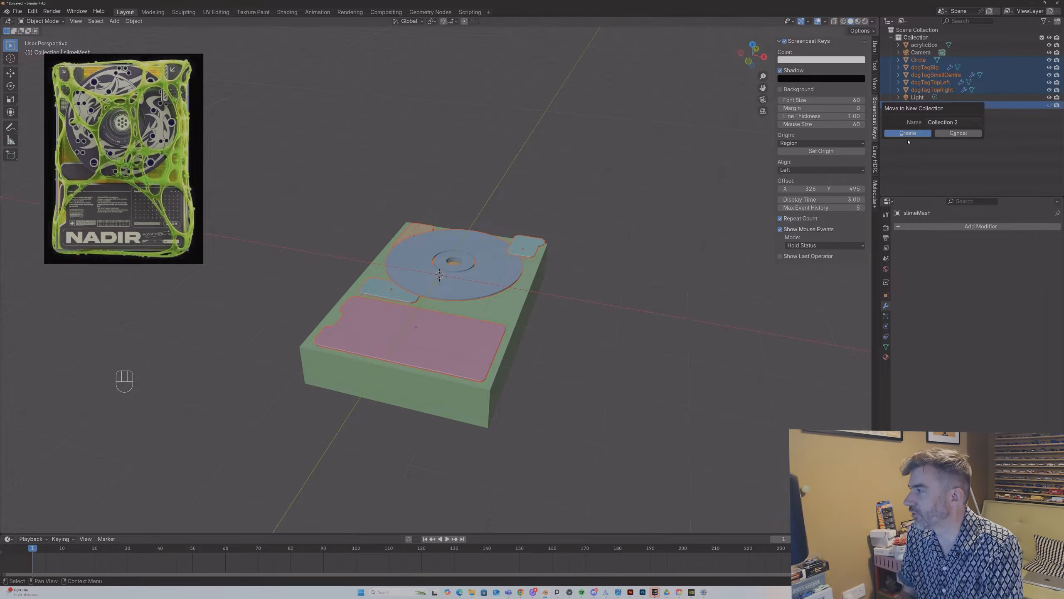
pyautogui.click(937, 122)
pyautogui.write('GuideMes')
pyautogui.press('Return')
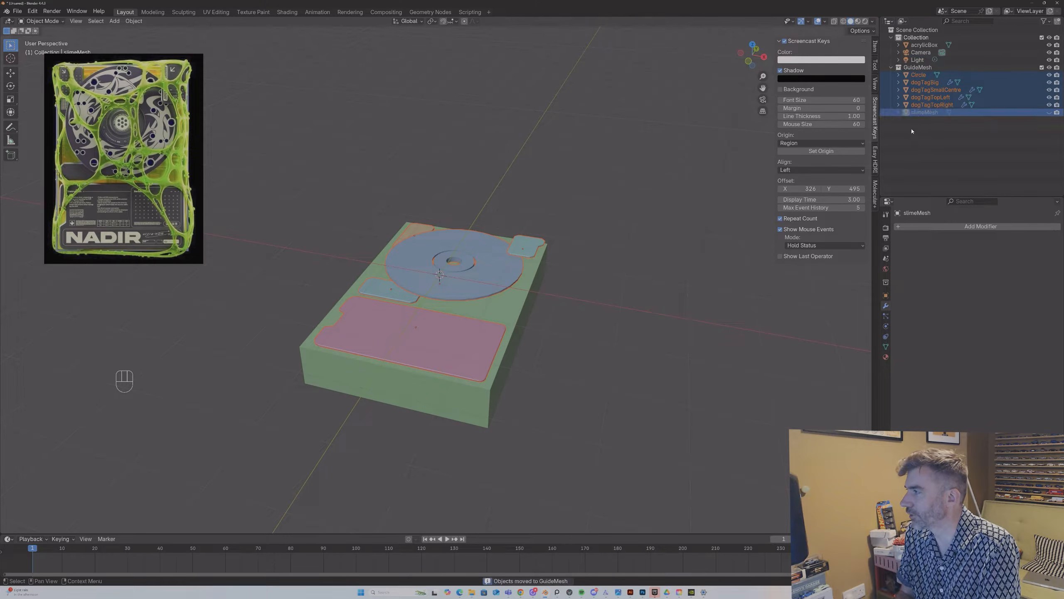
# Step: Move acrylicBox into the GuideMesh collection and rename the Circle object CD
pyautogui.click(924, 45)
pyautogui.moveTo(924, 45); pyautogui.dragTo(921, 70)
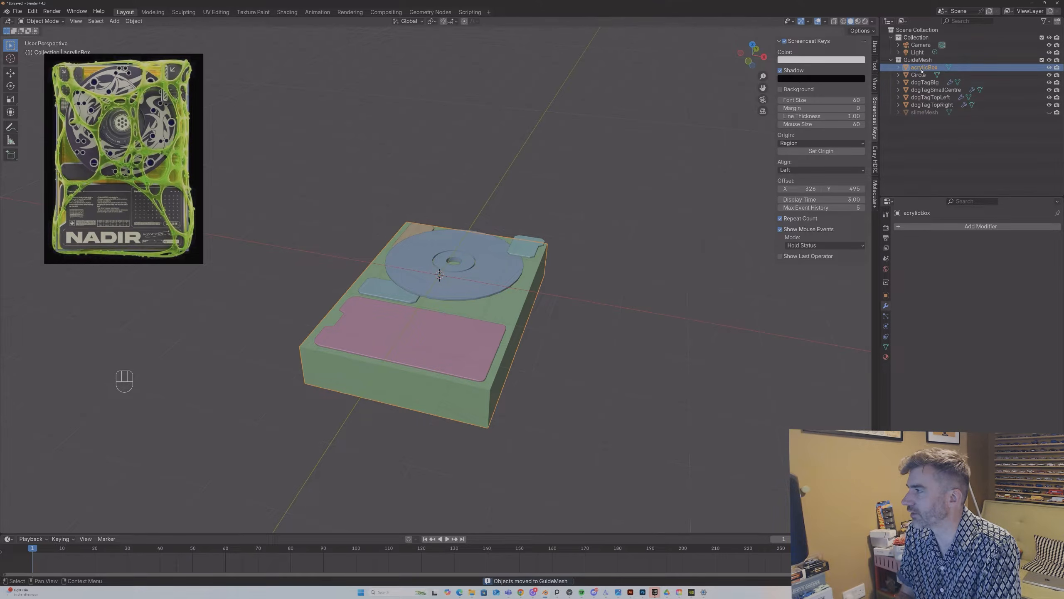
pyautogui.click(918, 74)
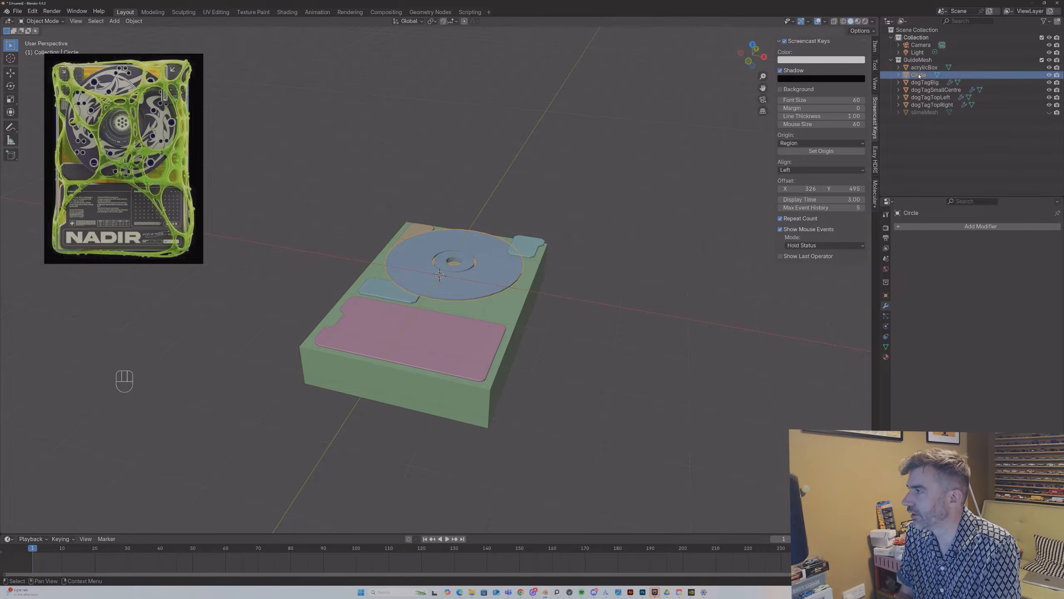
pyautogui.press('F2')
pyautogui.write('CD')
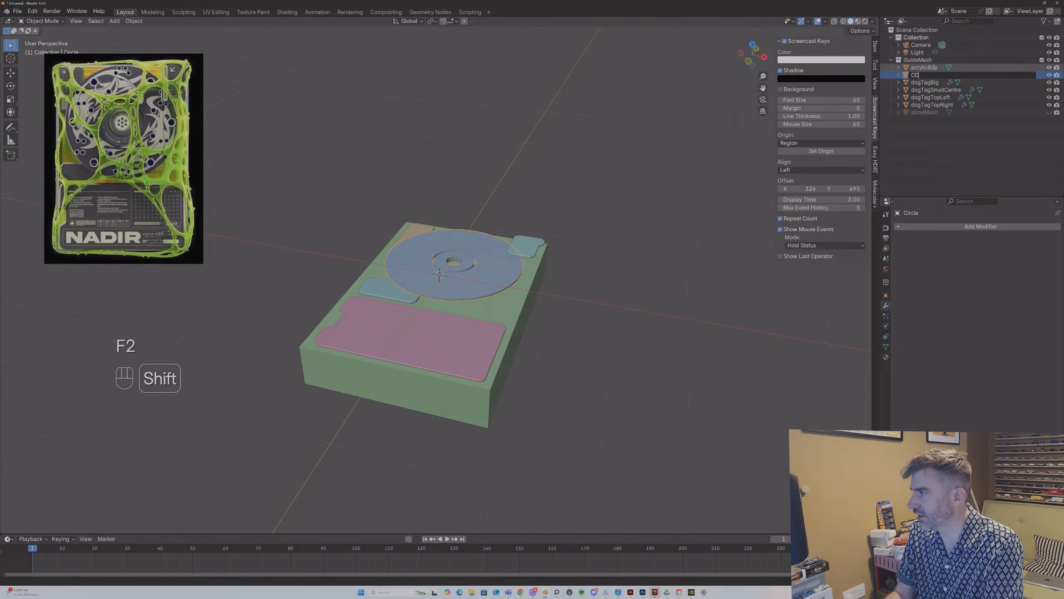
pyautogui.press('Return')
# Step: Copy the Bevel and Smooth by Angle modifiers from dogTagBig to acrylicBox, leaving no objects selected
pyautogui.moveTo(383, 118); pyautogui.dragTo(530, 348, button='middle')
pyautogui.click(487, 347)
pyautogui.click(487, 346)
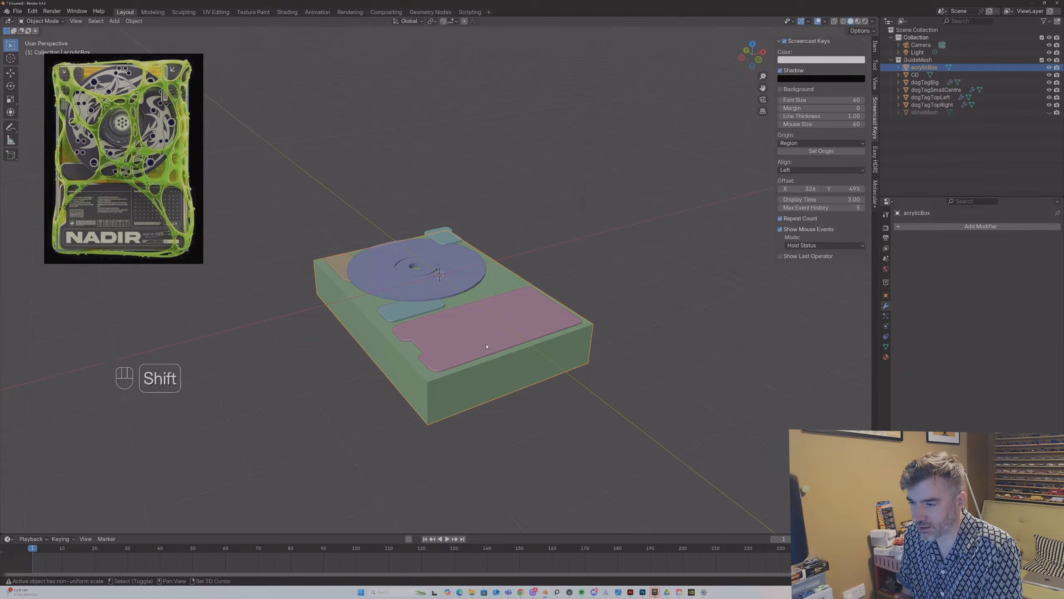
pyautogui.keyDown('shift'); pyautogui.click(541, 328); pyautogui.keyUp('shift')
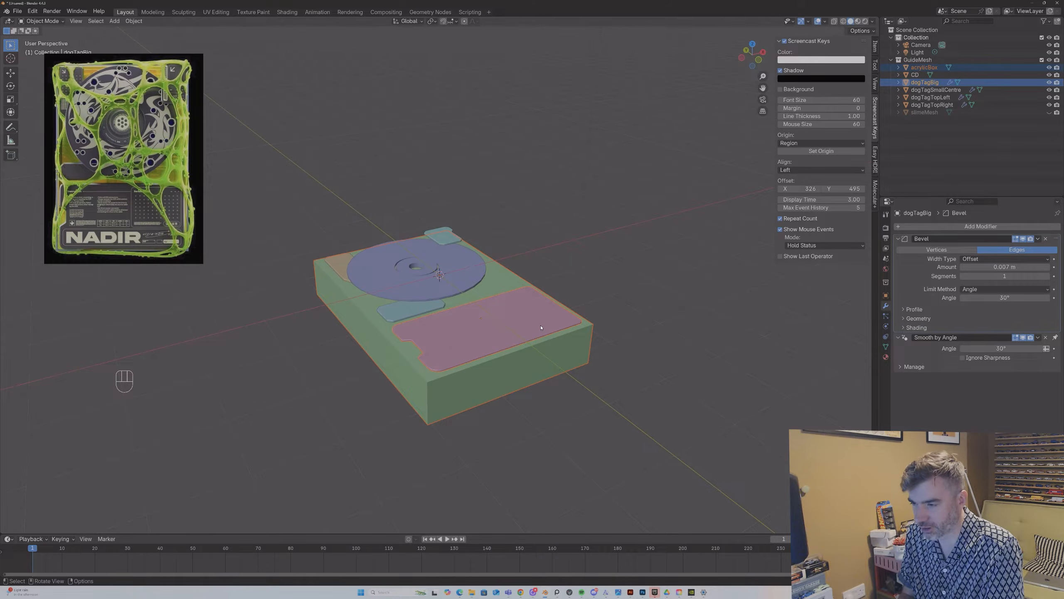
pyautogui.click(557, 355)
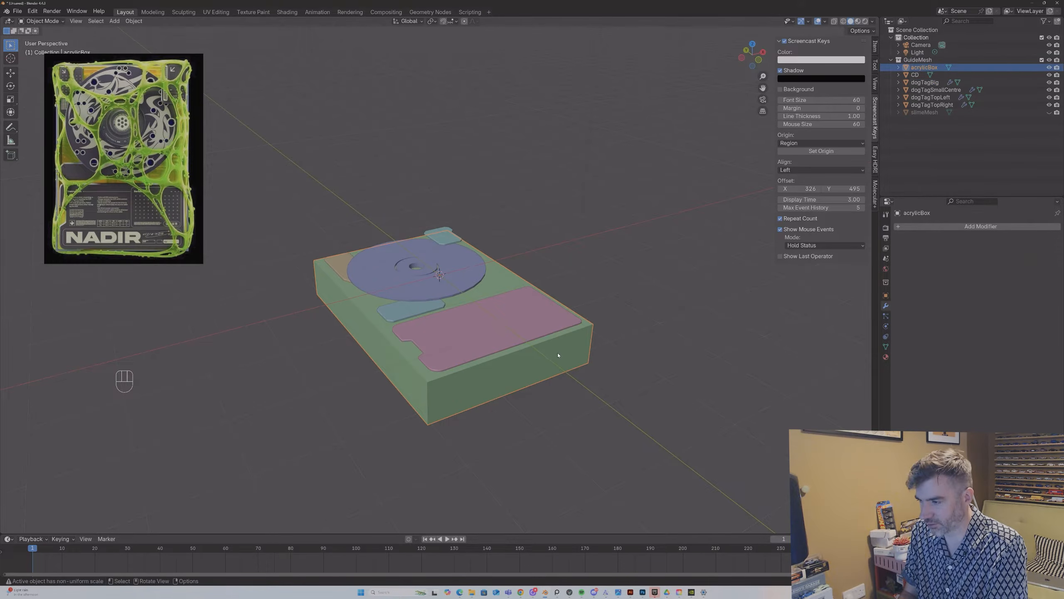
pyautogui.keyDown('shift'); pyautogui.click(540, 327); pyautogui.keyUp('shift')
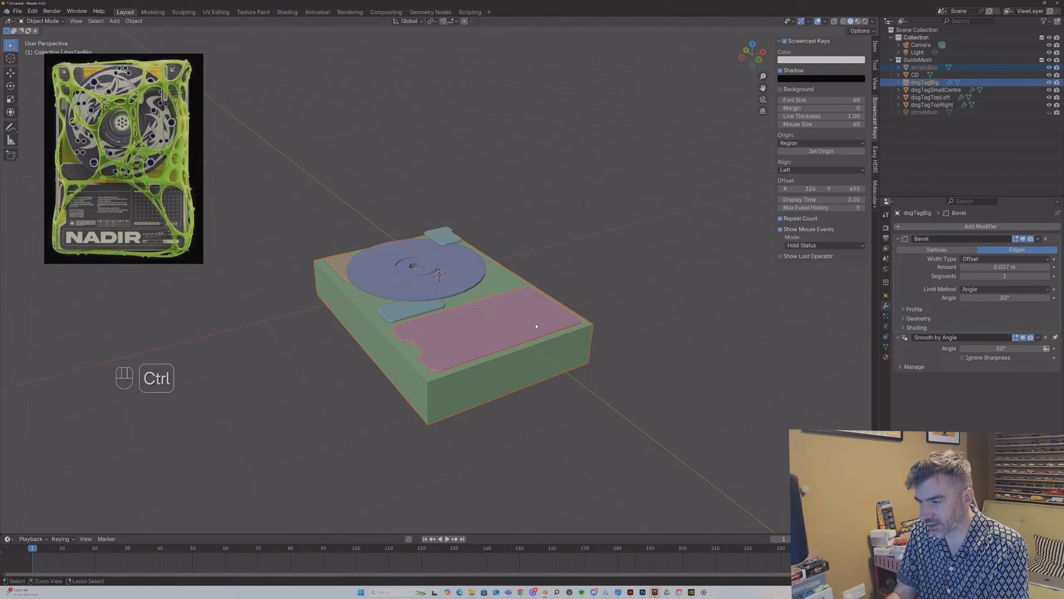
pyautogui.hotkey('ctrl', 'l')
pyautogui.click(536, 326)
pyautogui.click(625, 321)
pyautogui.moveTo(595, 325); pyautogui.dragTo(504, 333, button='middle')
pyautogui.click(473, 282)
pyautogui.moveTo(473, 282); pyautogui.dragTo(333, 231, button='middle')
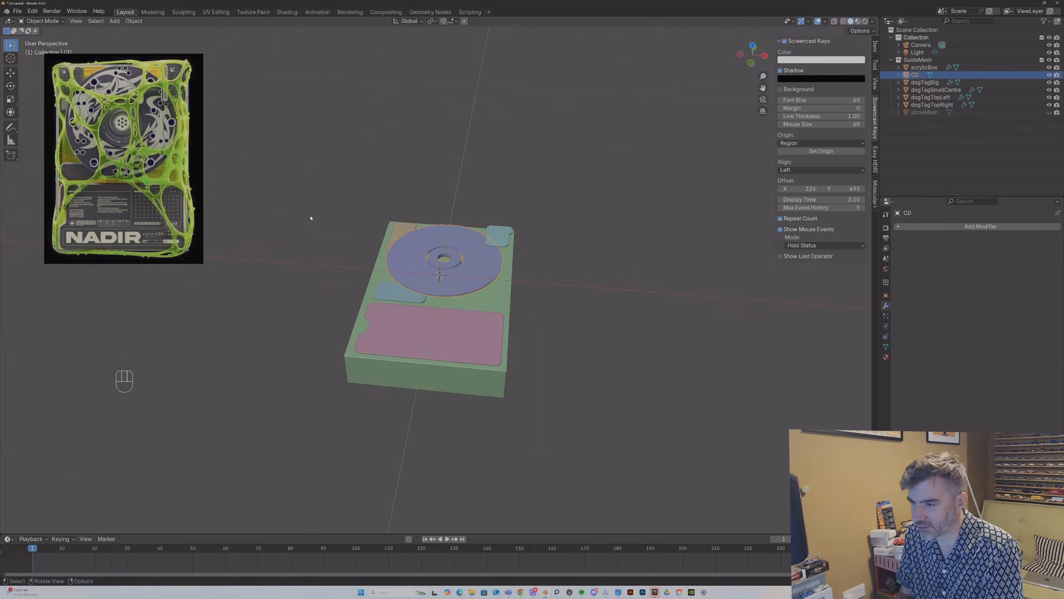
pyautogui.click(293, 189)
# Step: Start saving the project under a new name and create a folder named Slime Drive inside Junk Tries
pyautogui.click(17, 11)
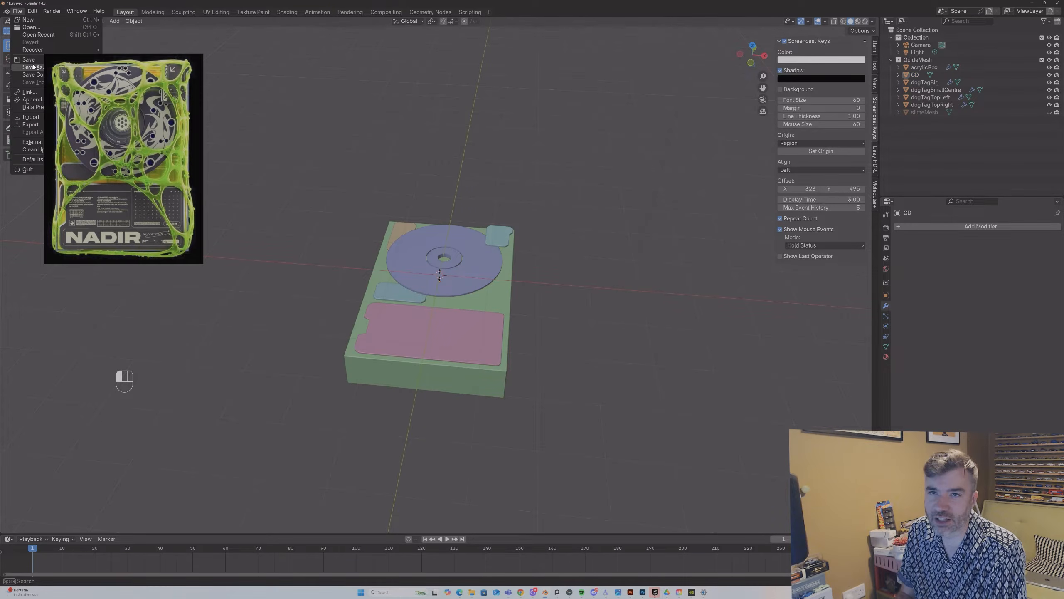
pyautogui.moveTo(107, 59); pyautogui.dragTo(181, 27)
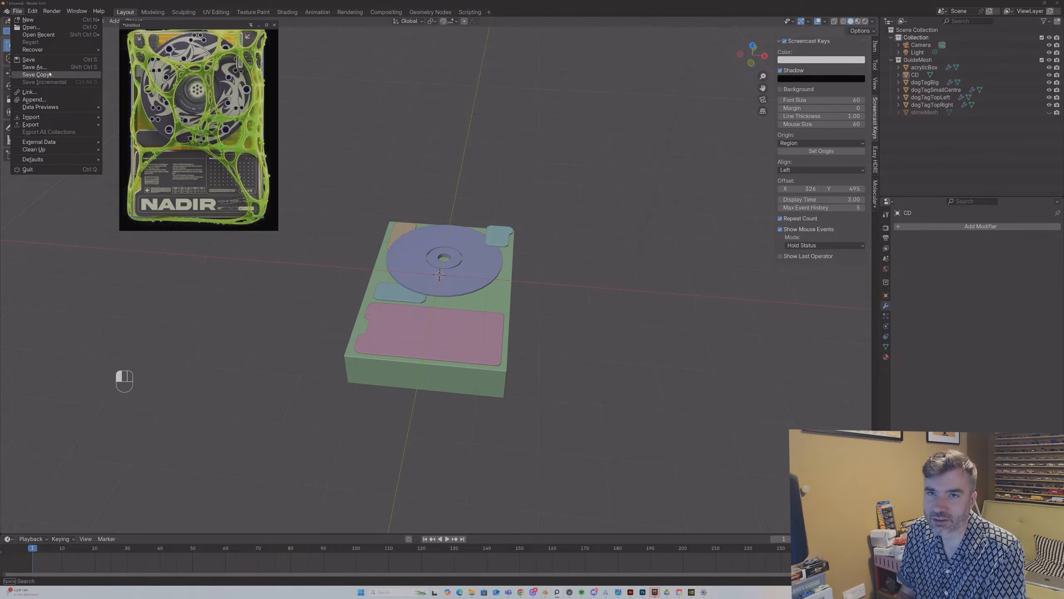
pyautogui.click(33, 67)
pyautogui.moveTo(463, 142); pyautogui.dragTo(511, 148)
pyautogui.click(444, 159)
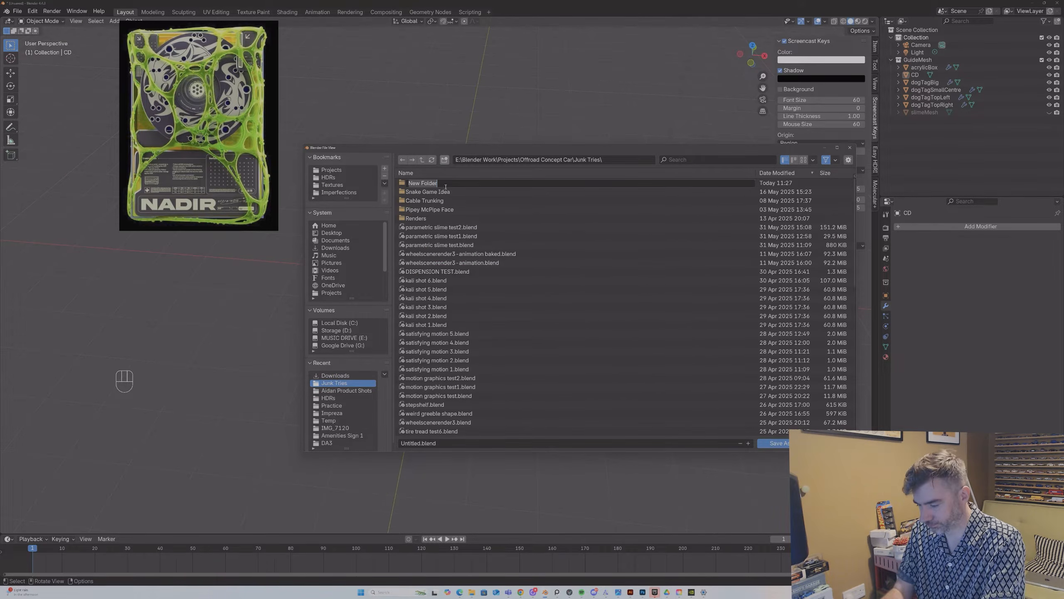
pyautogui.write('Slime Drive')
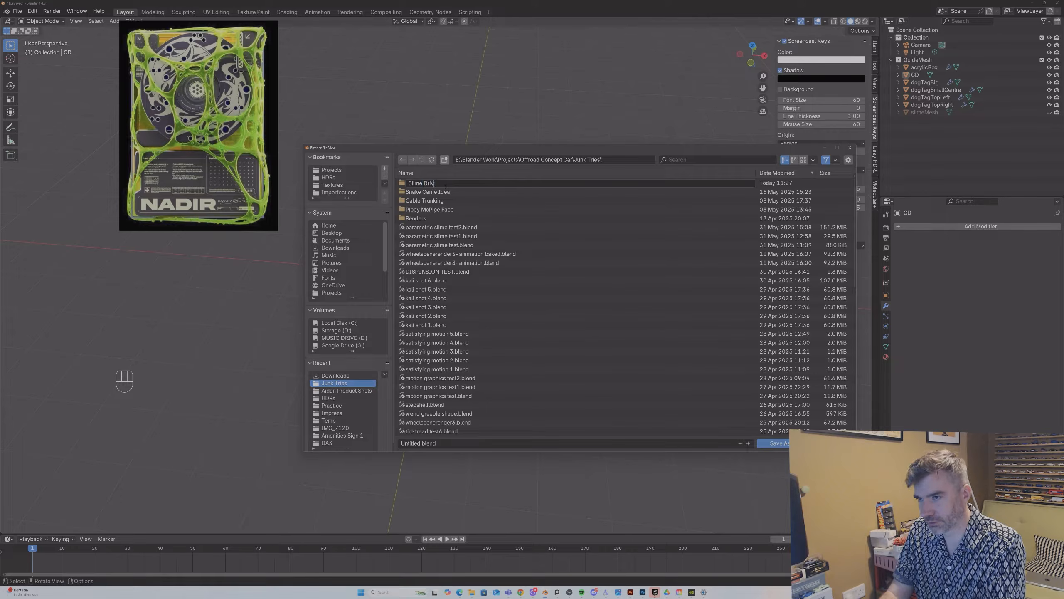
pyautogui.press('Return')
# Step: Save the scene in the Slime Drive folder as slime drive 1
pyautogui.doubleClick(442, 185)
pyautogui.click(431, 446)
pyautogui.write('slime drive 1')
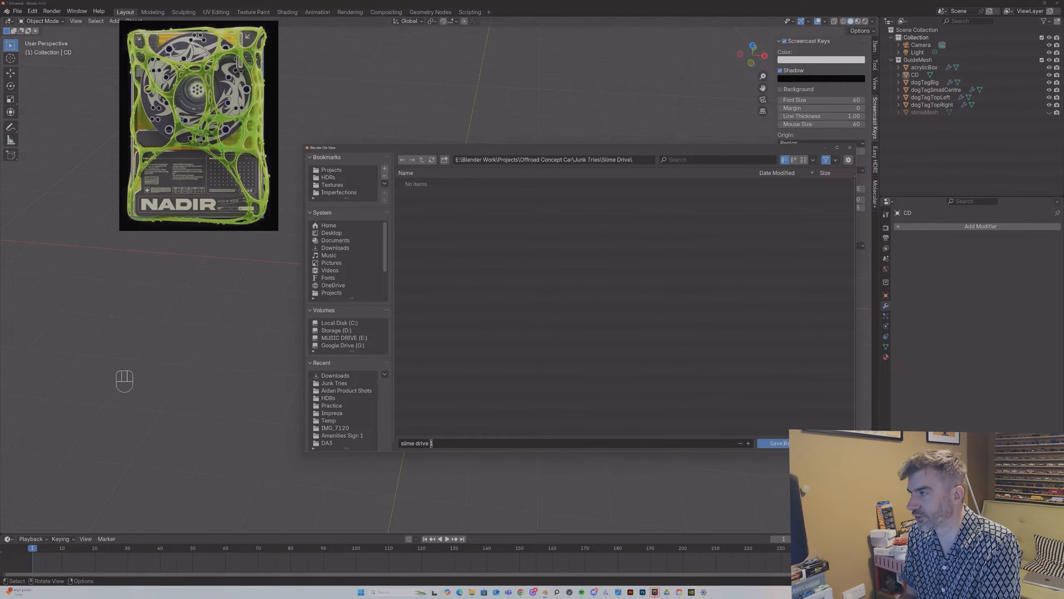
pyautogui.click(785, 444)
pyautogui.click(784, 444)
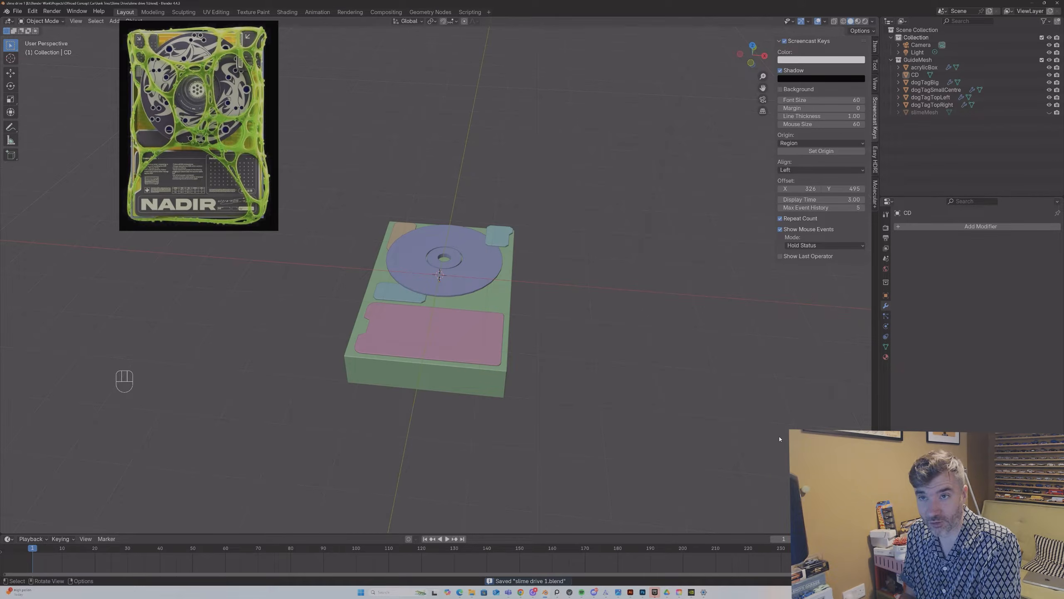
# Step: Unhide slimeMesh and open its geometry for editing with its upper face in view
pyautogui.moveTo(468, 318); pyautogui.dragTo(428, 304, button='middle')
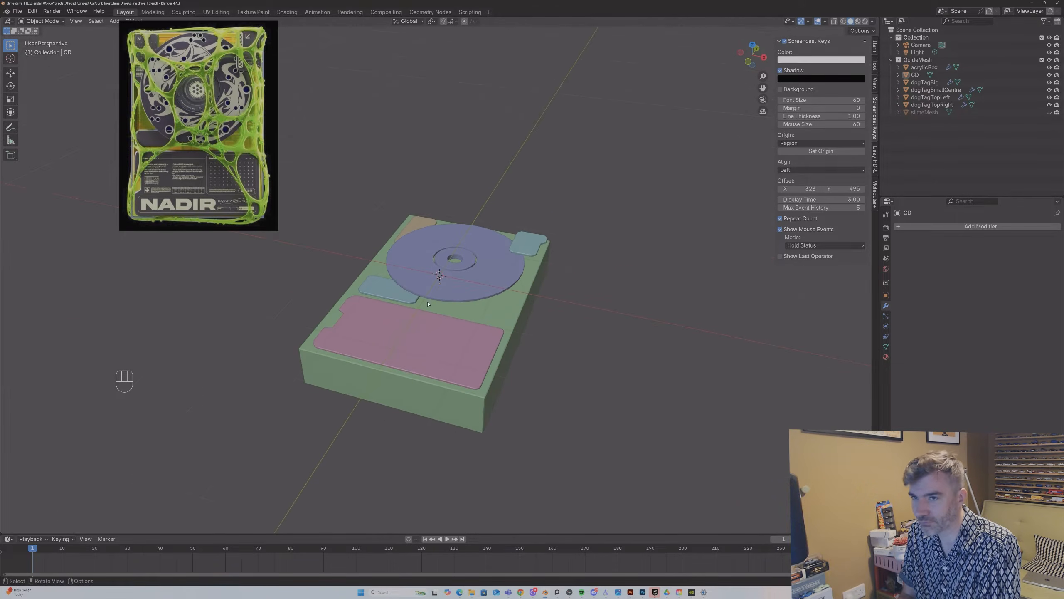
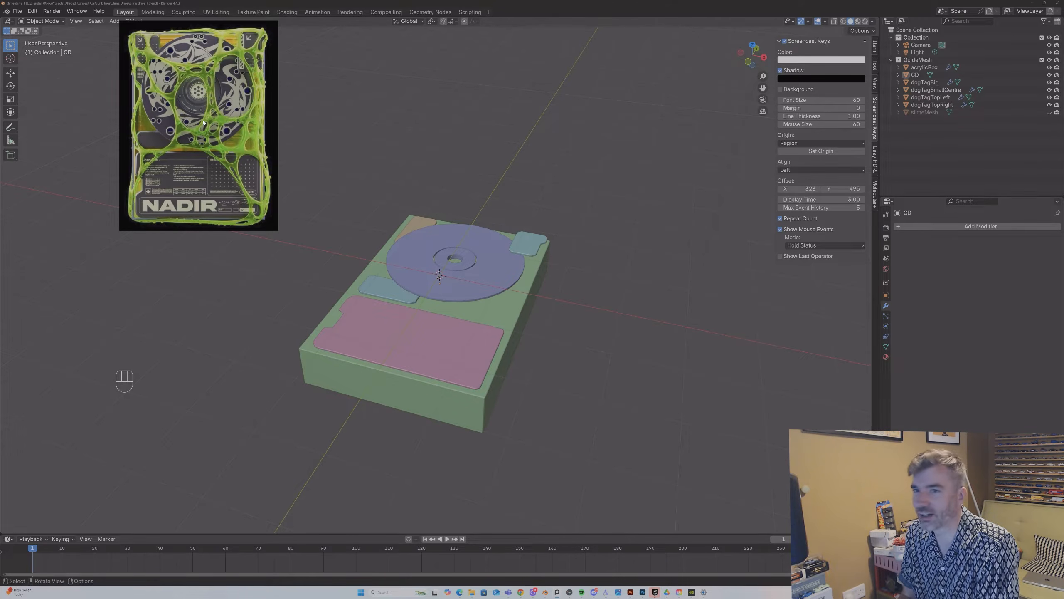
pyautogui.click(1050, 113)
pyautogui.moveTo(482, 234); pyautogui.dragTo(598, 202, button='middle')
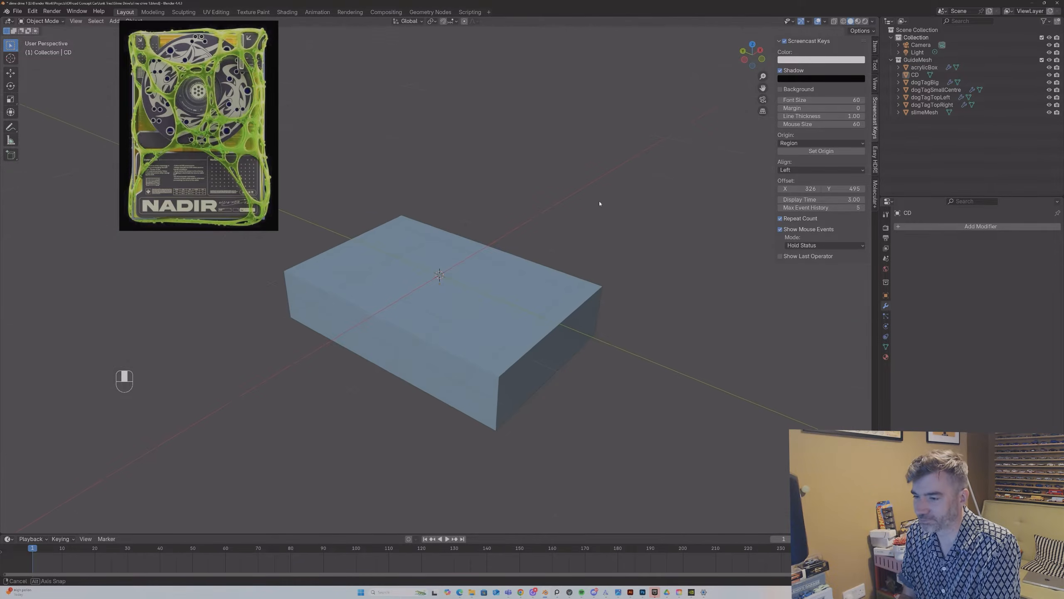
pyautogui.press('Tab')
pyautogui.press('Tab')
pyautogui.click(504, 302)
pyautogui.moveTo(504, 302); pyautogui.dragTo(484, 316, button='middle')
pyautogui.moveTo(479, 279)
pyautogui.mouseDown(button='middle')
pyautogui.moveTo(439, 306)
pyautogui.moveTo(465, 290)
pyautogui.mouseUp(button='middle')
pyautogui.press('Tab')
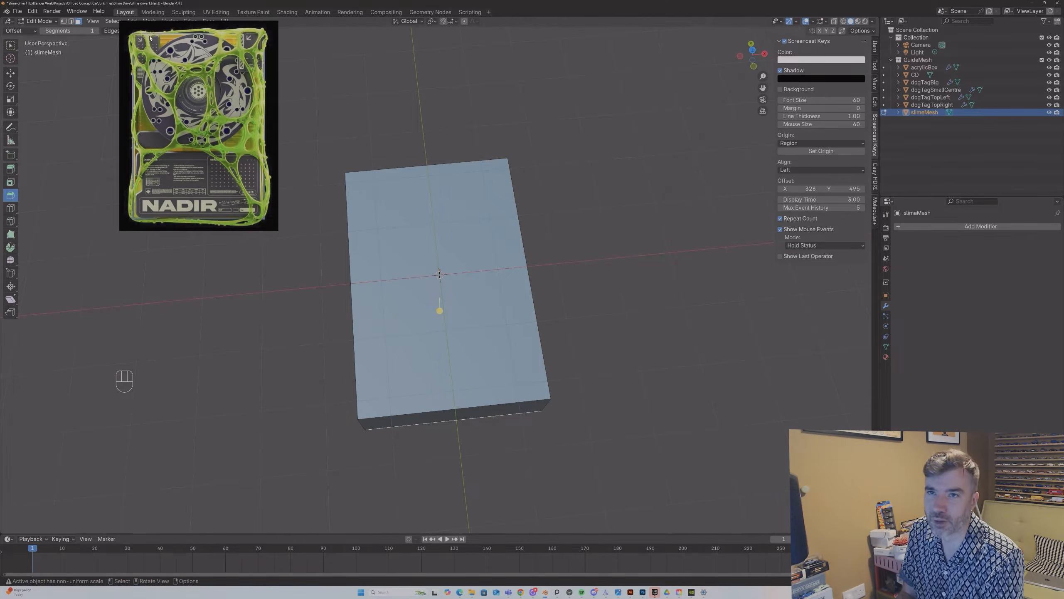
# Step: Knife-cut a six-segment downward-bulging arc into slimeMesh's upper face, starting and ending on its far short edge
pyautogui.press('k')
pyautogui.moveTo(407, 184); pyautogui.dragTo(382, 152, button='middle')
pyautogui.click(396, 148)
pyautogui.click(402, 179)
pyautogui.click(430, 194)
pyautogui.click(462, 204)
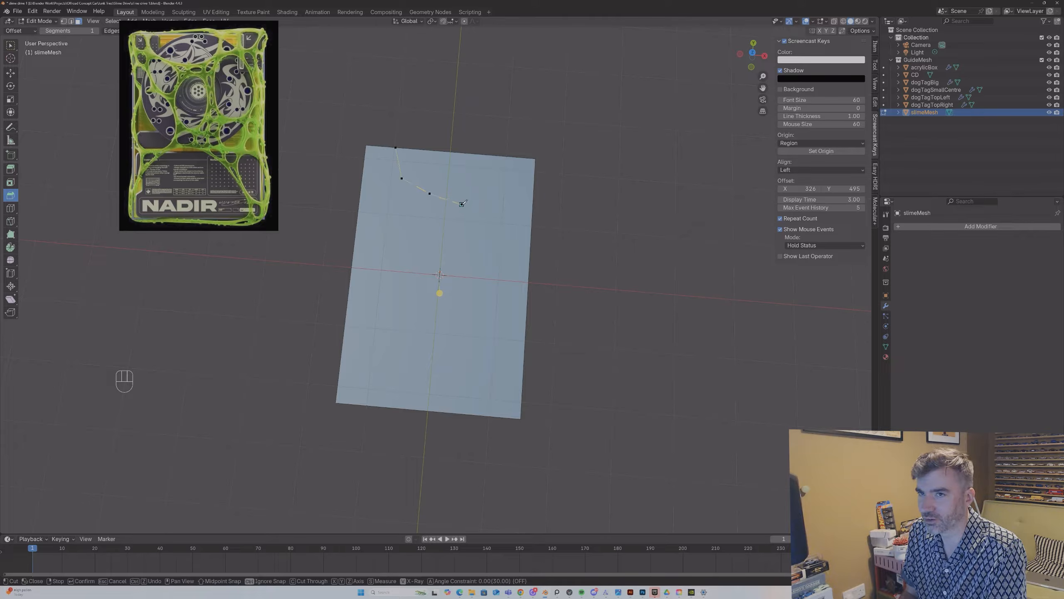
pyautogui.click(491, 197)
pyautogui.click(511, 175)
pyautogui.click(509, 156)
pyautogui.press('Return')
pyautogui.moveTo(509, 156); pyautogui.dragTo(348, 137, button='middle')
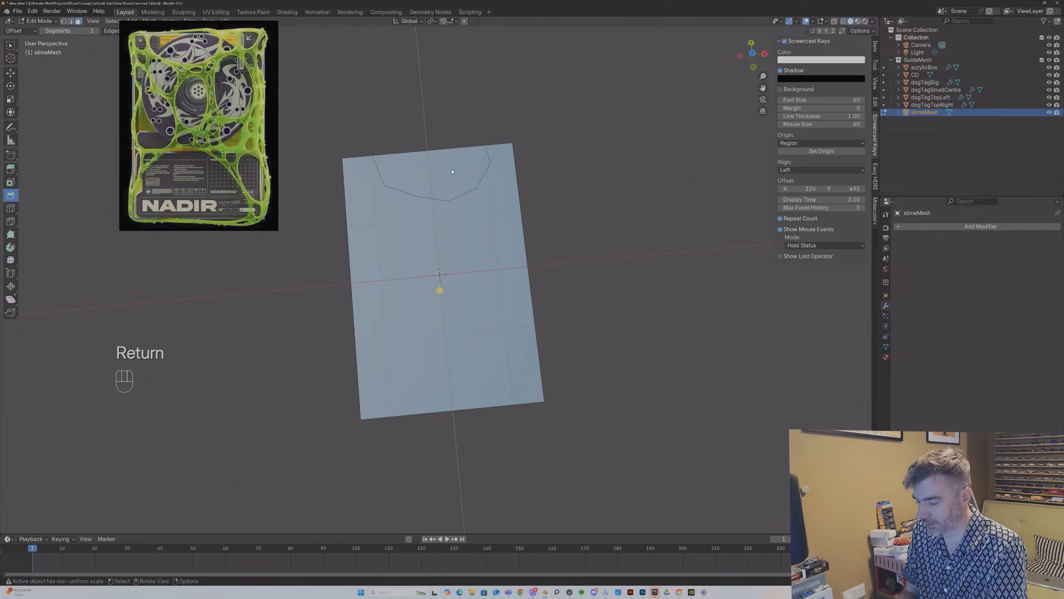
# Step: Knife-cut a two-segment branch from the arc's lower-left vertex to the left long edge of slimeMesh's upper face
pyautogui.press('k')
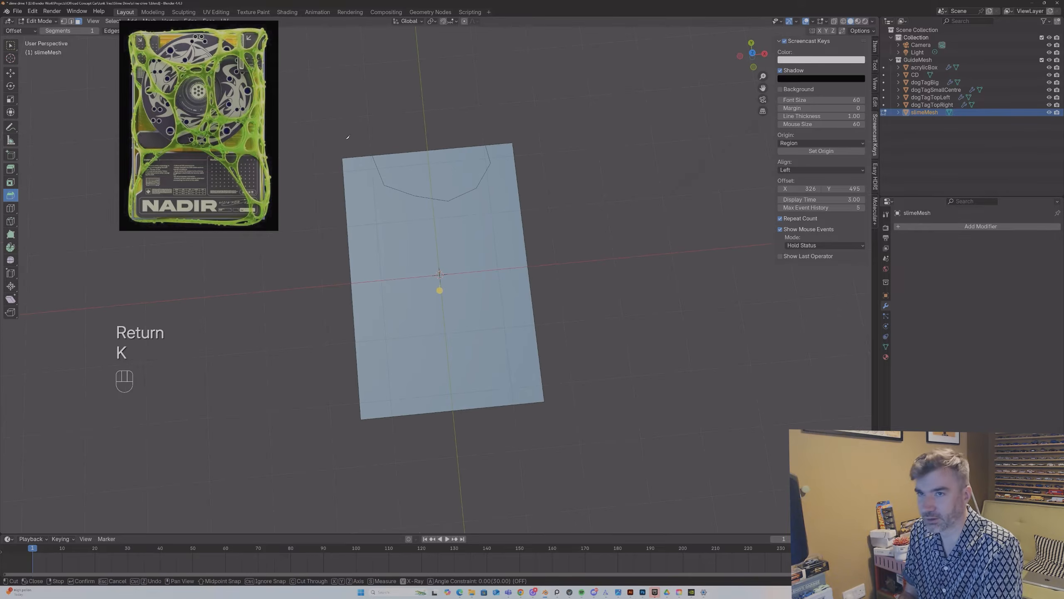
pyautogui.click(384, 186)
pyautogui.click(372, 200)
pyautogui.click(346, 200)
pyautogui.press('Return')
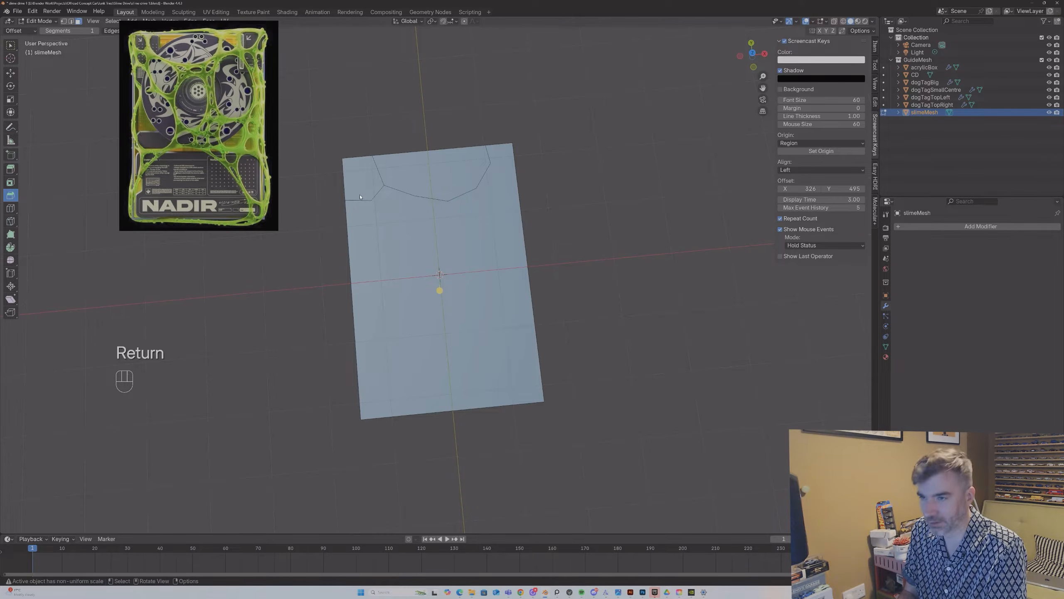
# Step: Knife-cut a second branch just below the first, bending from its inner corner out to the same long edge
pyautogui.press('k')
pyautogui.click(371, 215)
pyautogui.click(363, 223)
pyautogui.click(346, 224)
pyautogui.press('Return')
# Step: Knife-cut a large rounded cell from the second branch's inner corner, down to near the face centre and up to the arc's lowest point
pyautogui.press('k')
pyautogui.click(372, 215)
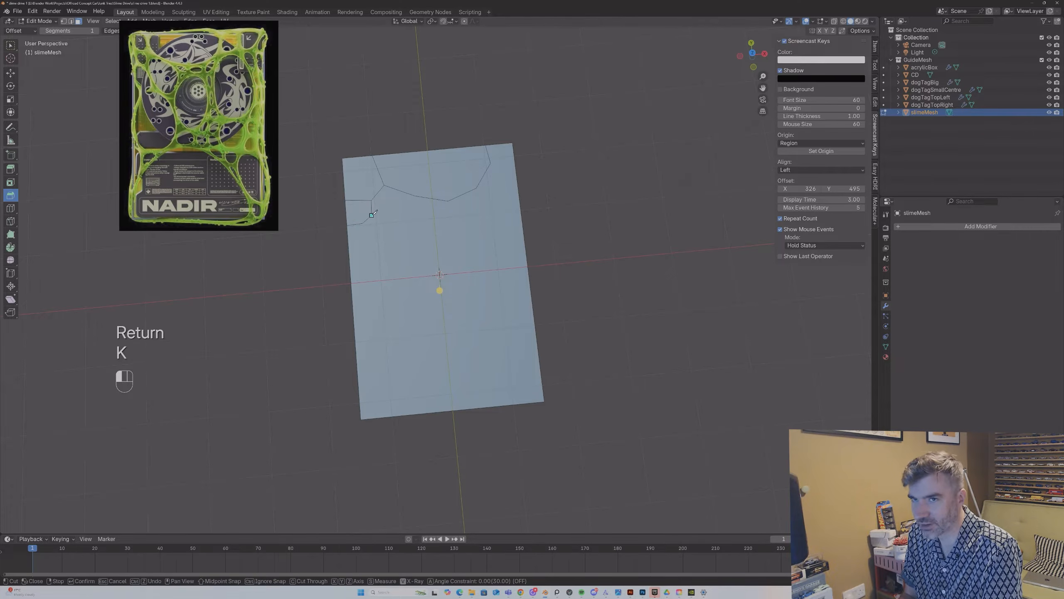
pyautogui.click(377, 246)
pyautogui.click(396, 269)
pyautogui.click(428, 275)
pyautogui.click(444, 249)
pyautogui.click(449, 201)
pyautogui.press('Return')
# Step: Knife-cut a narrow sliver-shaped cell along the right side of the large rounded cell, joining its upper end near the arc
pyautogui.press('k')
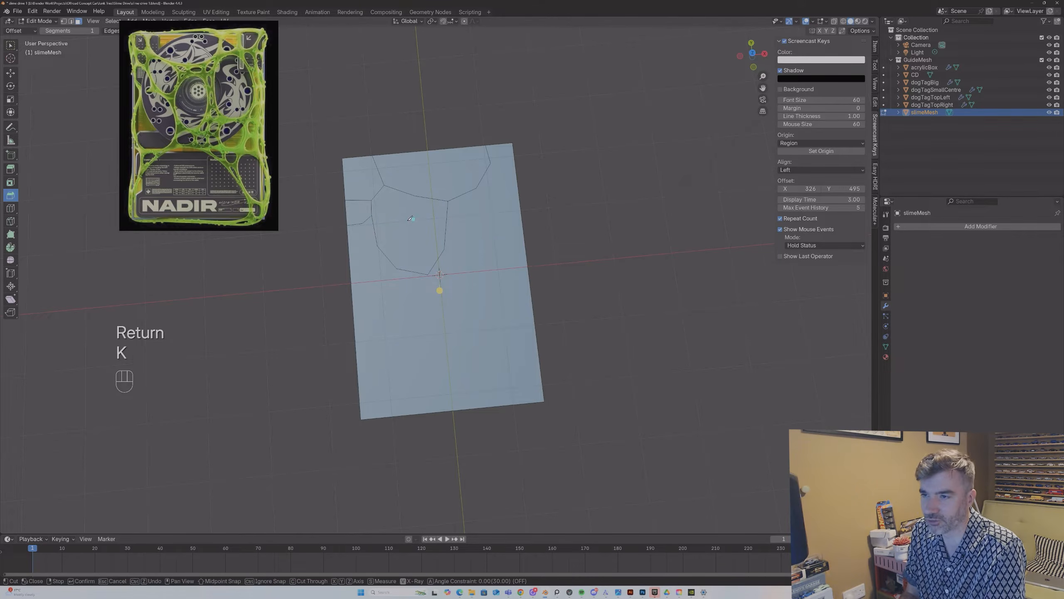
pyautogui.click(453, 250)
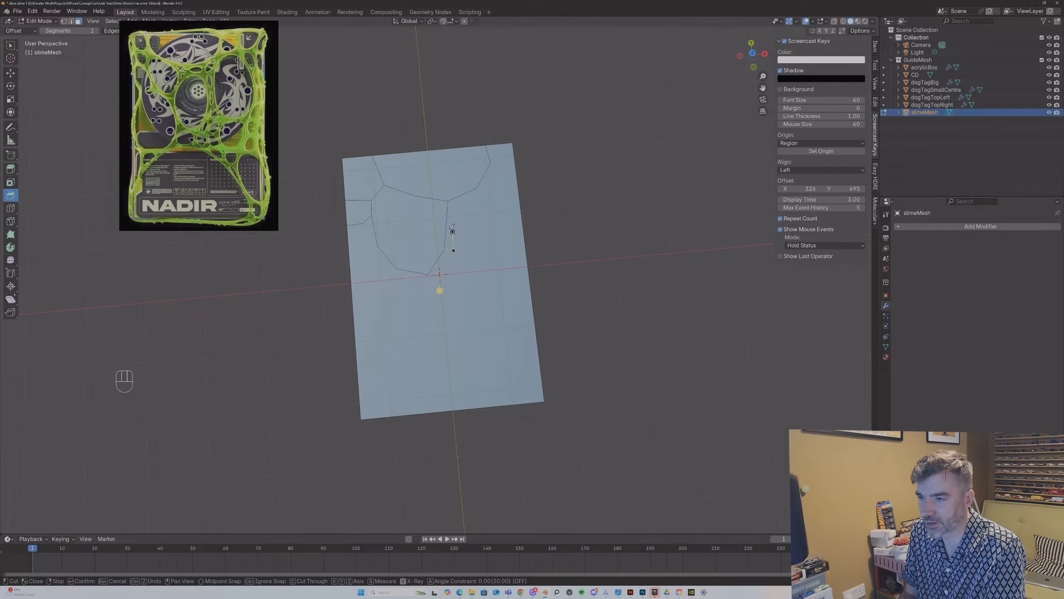
pyautogui.press('Return')
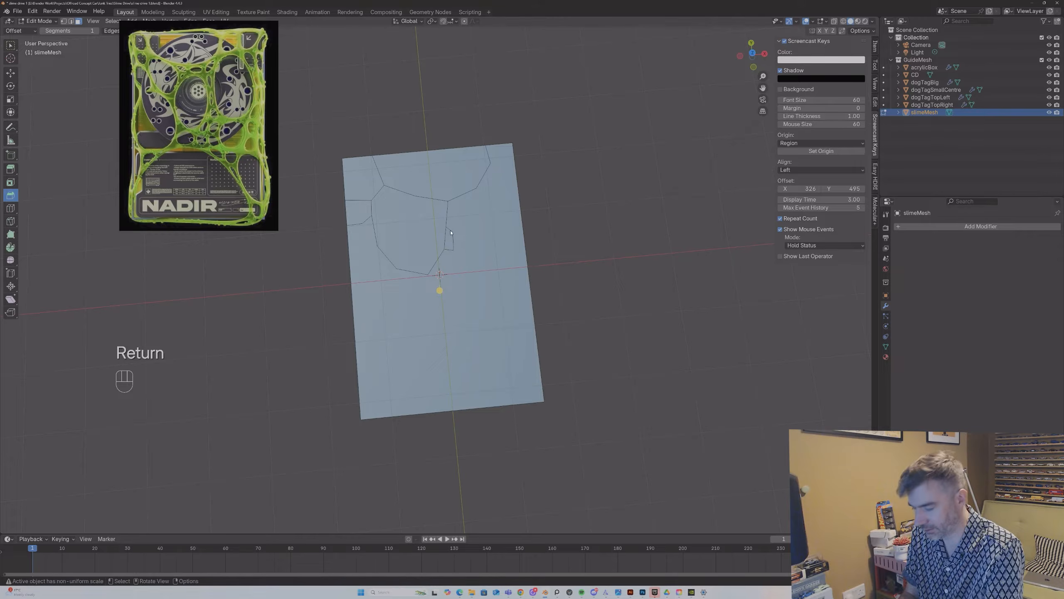
pyautogui.press('k')
pyautogui.click(448, 205)
pyautogui.press('Return')
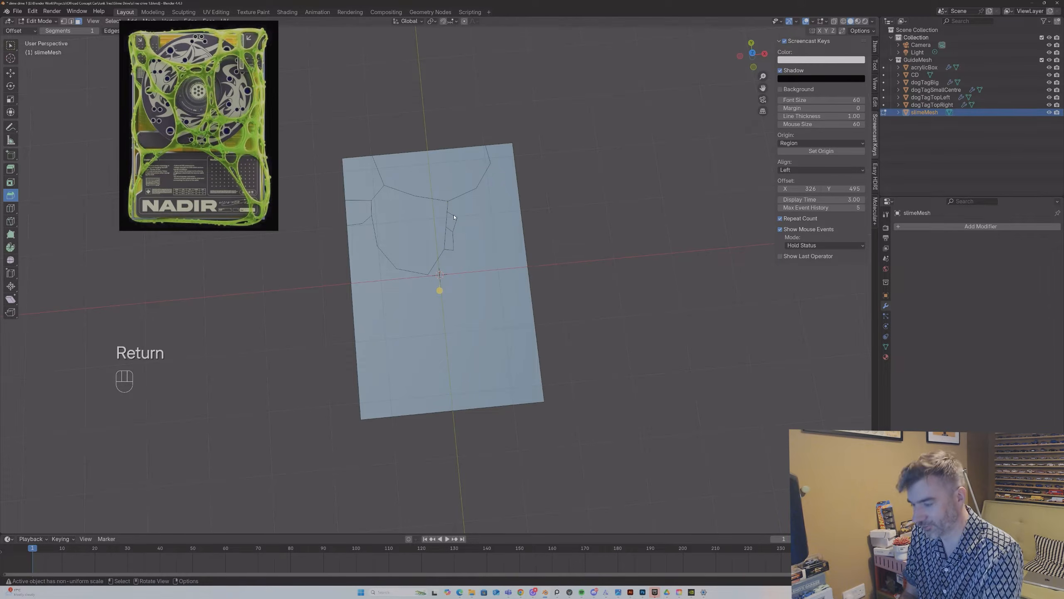
# Step: Knife-cut a short link from the outer edge of the sliver-shaped cell up to the arc on slimeMesh's upper face
pyautogui.press('k')
pyautogui.click(460, 214)
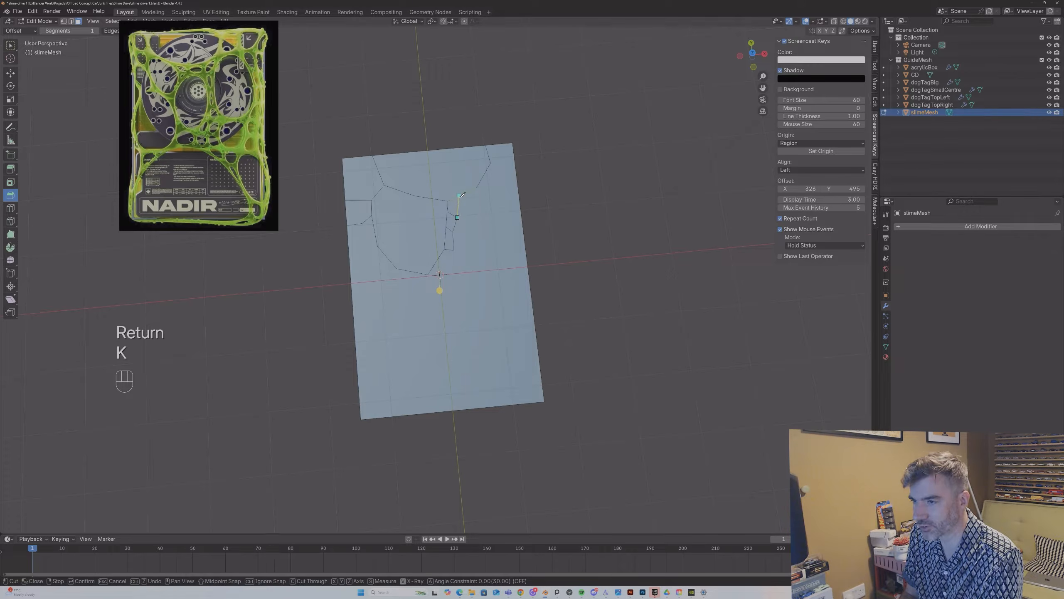
pyautogui.click(461, 196)
pyautogui.press('Return')
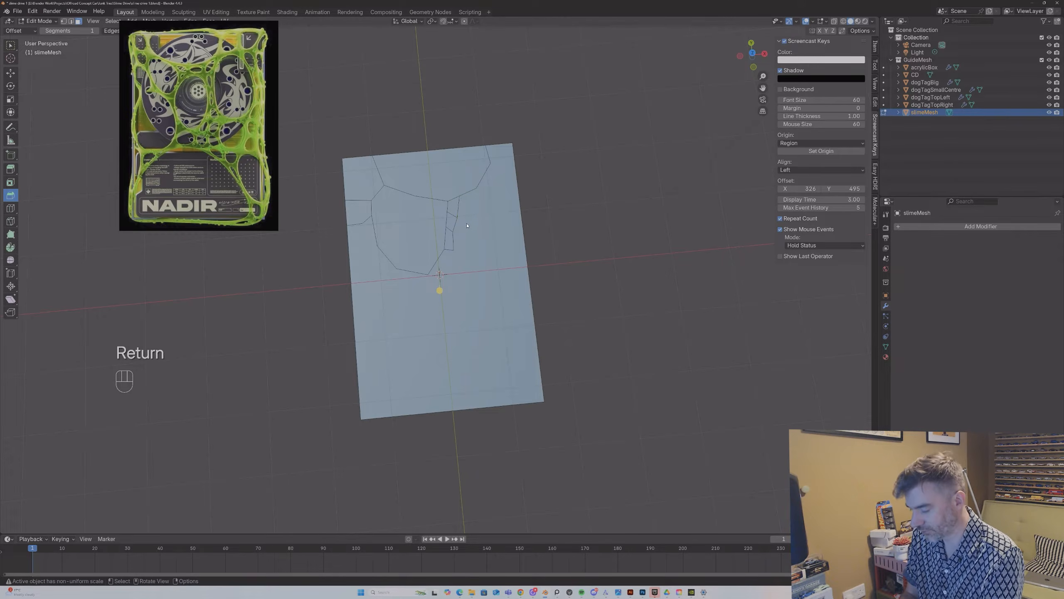
# Step: In edge selection, knife-cut a two-segment branch from the arc's right bend out to the right long edge of the upper face
pyautogui.press('l')
pyautogui.press('Tab')
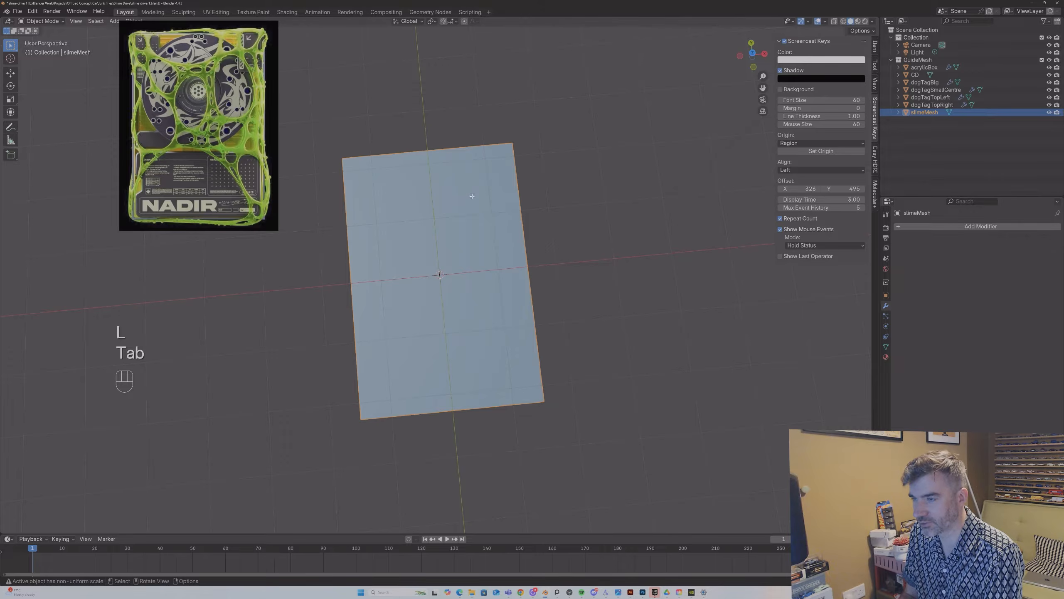
pyautogui.press('Tab')
pyautogui.click(471, 195)
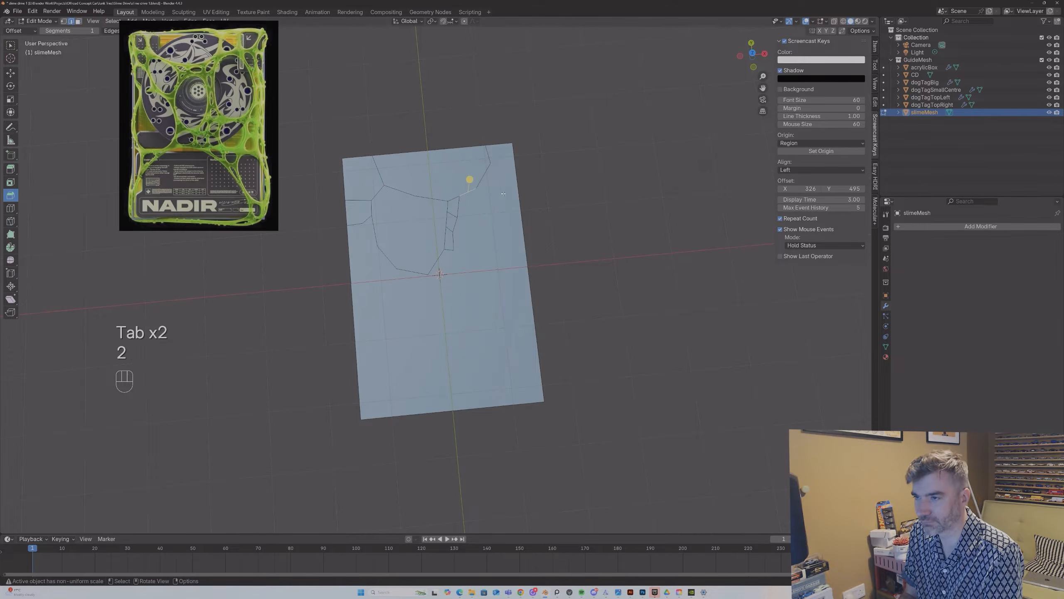
pyautogui.press('k')
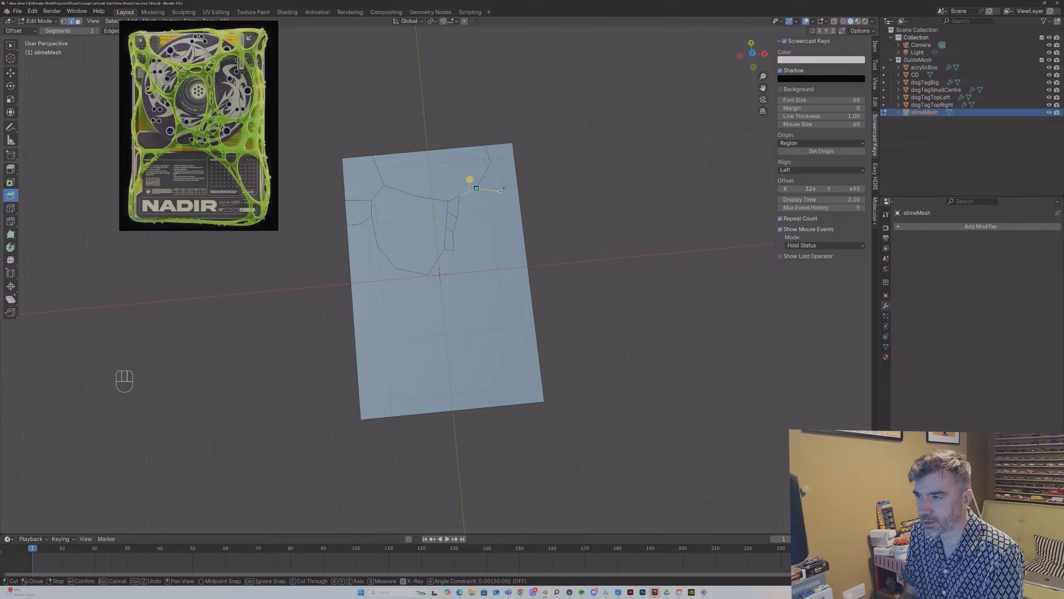
pyautogui.click(519, 202)
pyautogui.press('Return')
# Step: Knife-cut a curved line from the sliver cell's lower end, sweeping down and out to the right long edge
pyautogui.press('k')
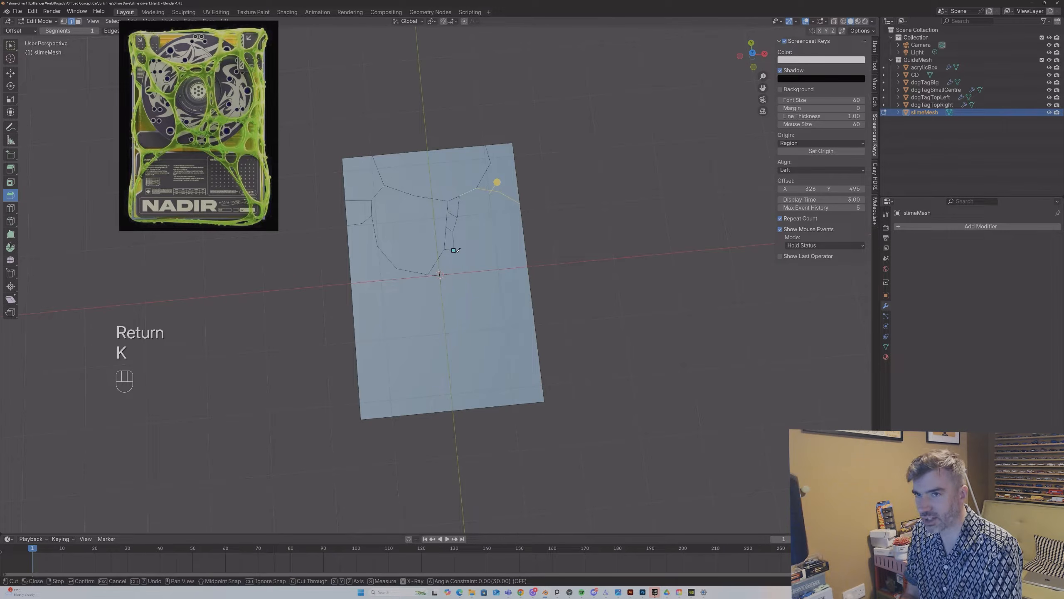
pyautogui.click(483, 295)
pyautogui.click(508, 303)
pyautogui.click(529, 295)
pyautogui.press('Return')
# Step: Knife-cut a three-segment branch from the large rounded cell's lowest vertex down to the left long edge
pyautogui.press('k')
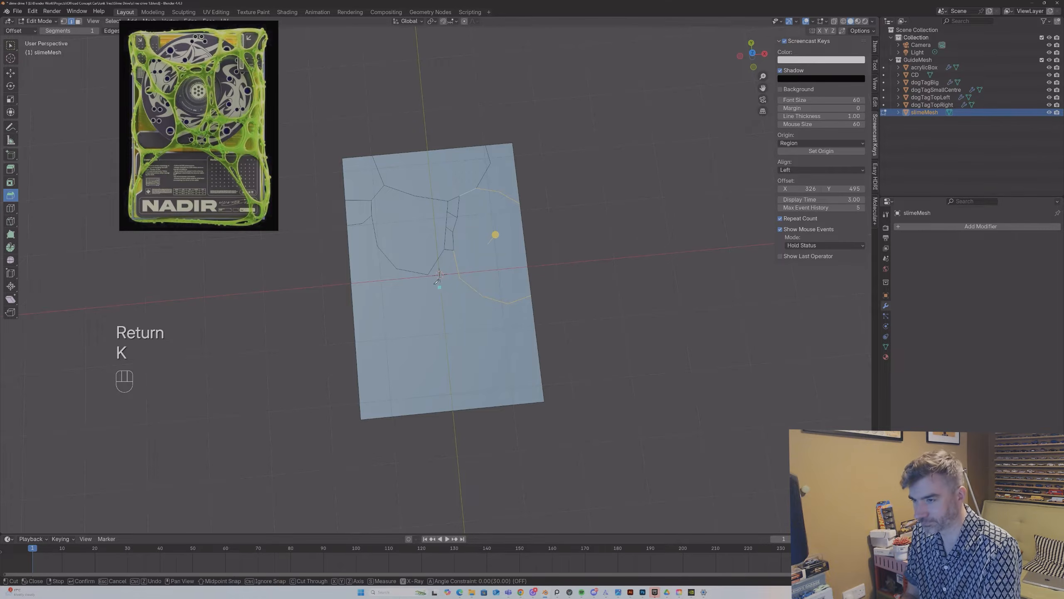
pyautogui.click(435, 309)
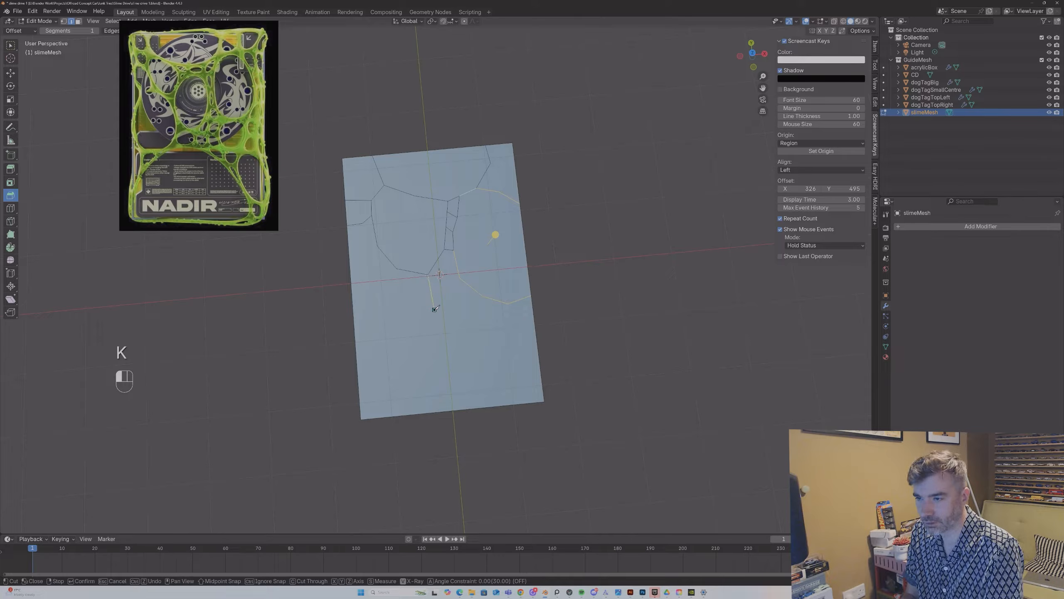
pyautogui.click(406, 346)
pyautogui.click(361, 357)
pyautogui.press('Return')
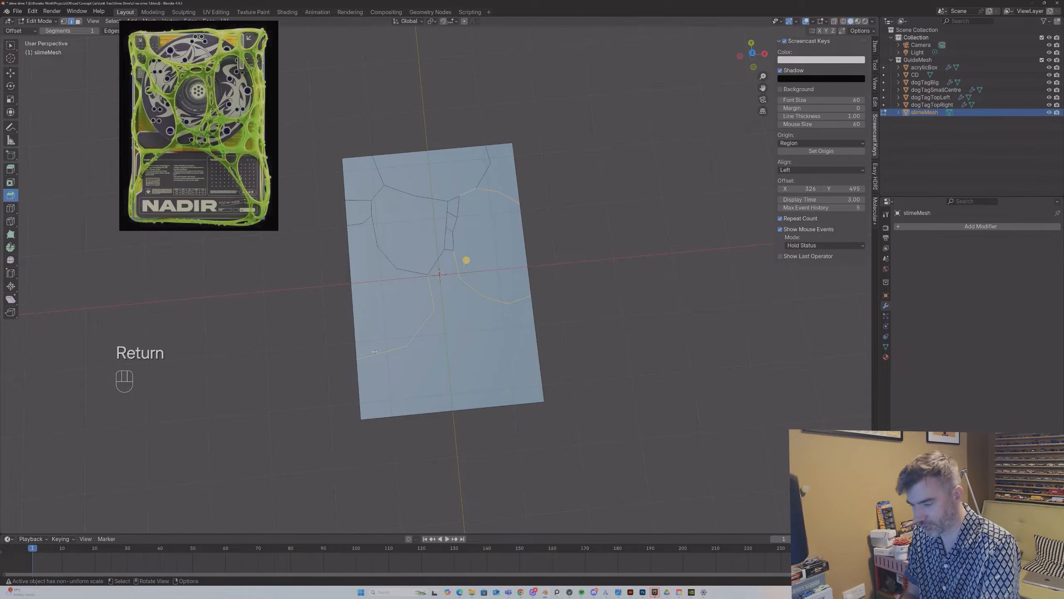
# Step: Knife-cut a small closed cell on the inner side of the new branch, between its two bends
pyautogui.press('k')
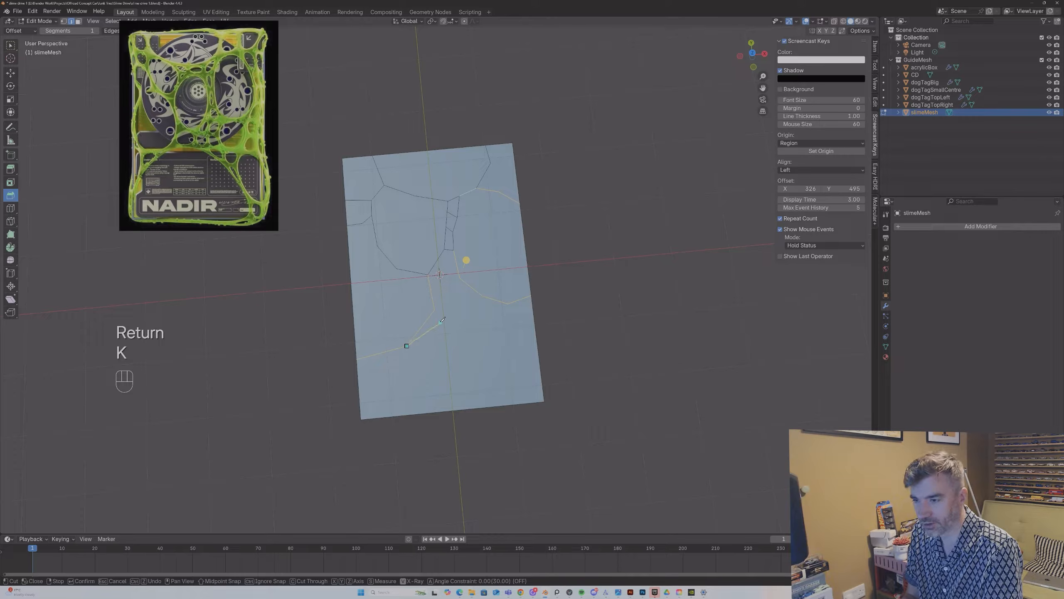
pyautogui.click(435, 332)
pyautogui.press('Return')
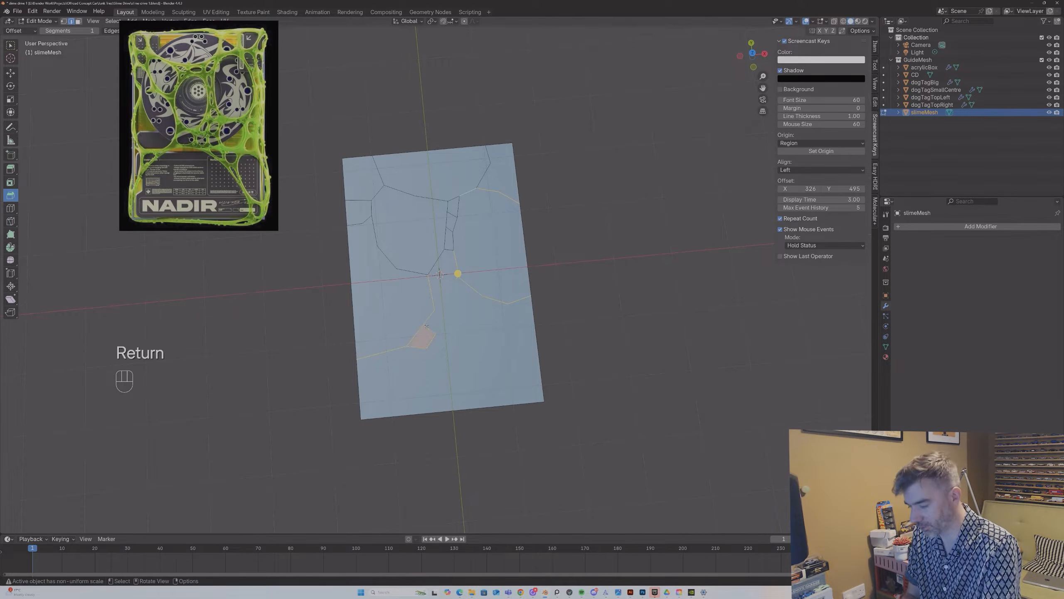
pyautogui.press('k')
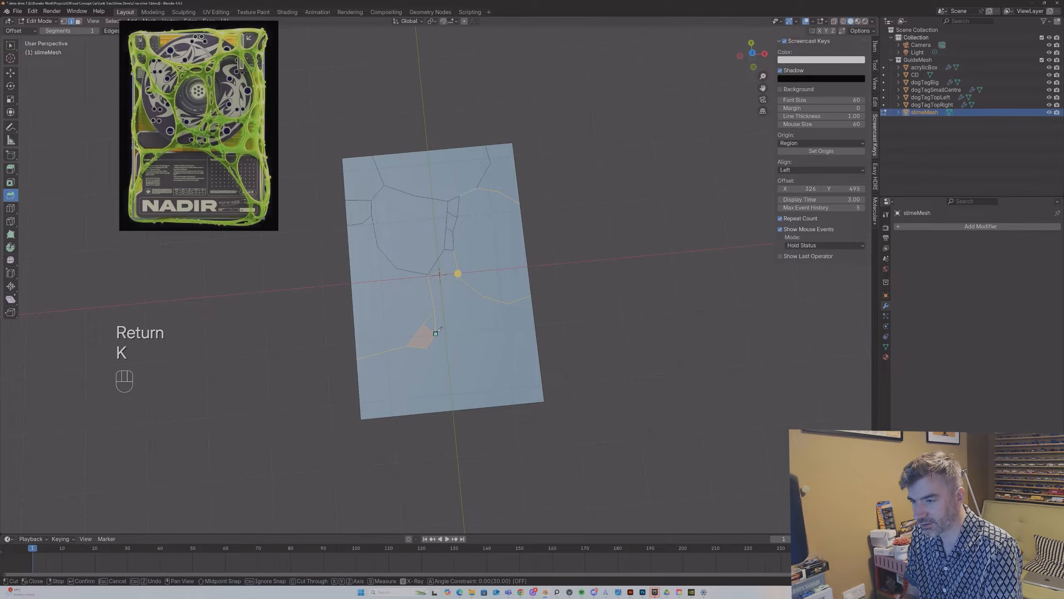
pyautogui.press('Return')
# Step: Knife-cut an arching line from the small cell's right corner across to the lower-right corner of the upper face
pyautogui.press('k')
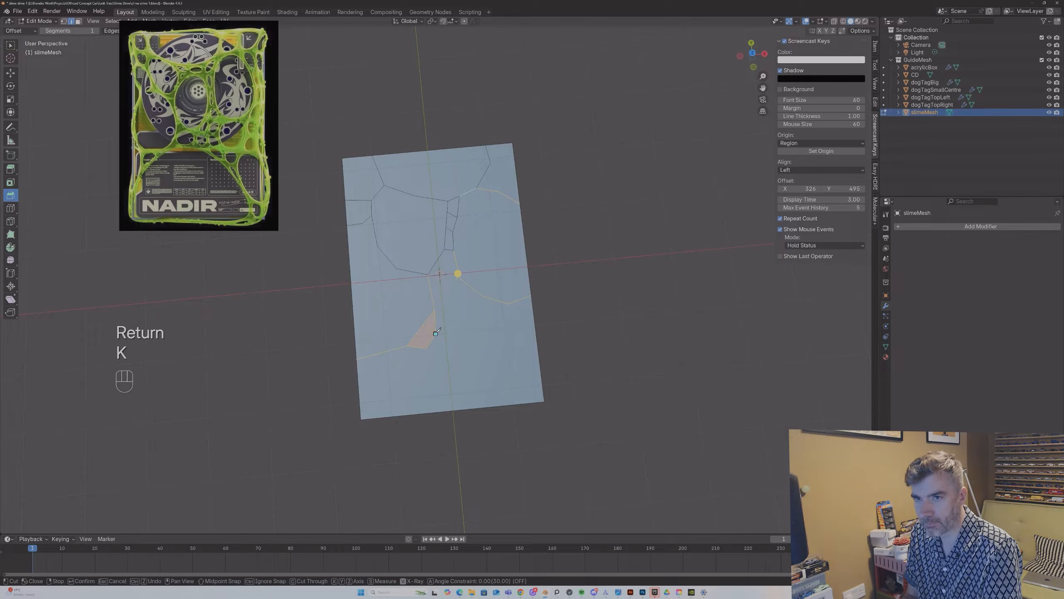
pyautogui.click(462, 322)
pyautogui.click(501, 329)
pyautogui.click(527, 356)
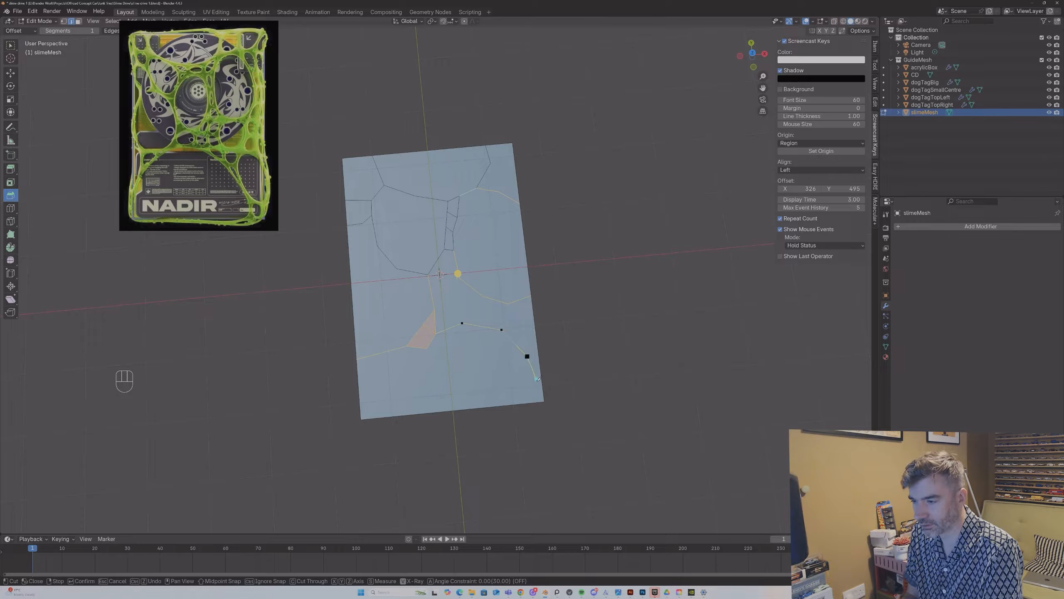
pyautogui.click(544, 401)
pyautogui.press('Return')
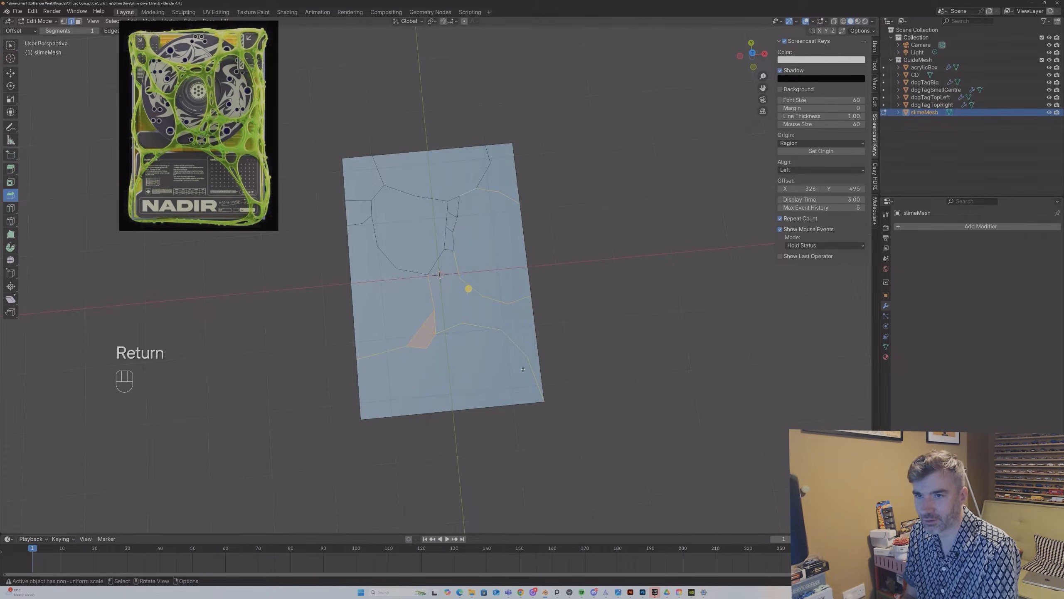
# Step: Knife-cut two bridges between the right curve and the arching line below, plus a diagonal from that curve to the small cell
pyautogui.press('k')
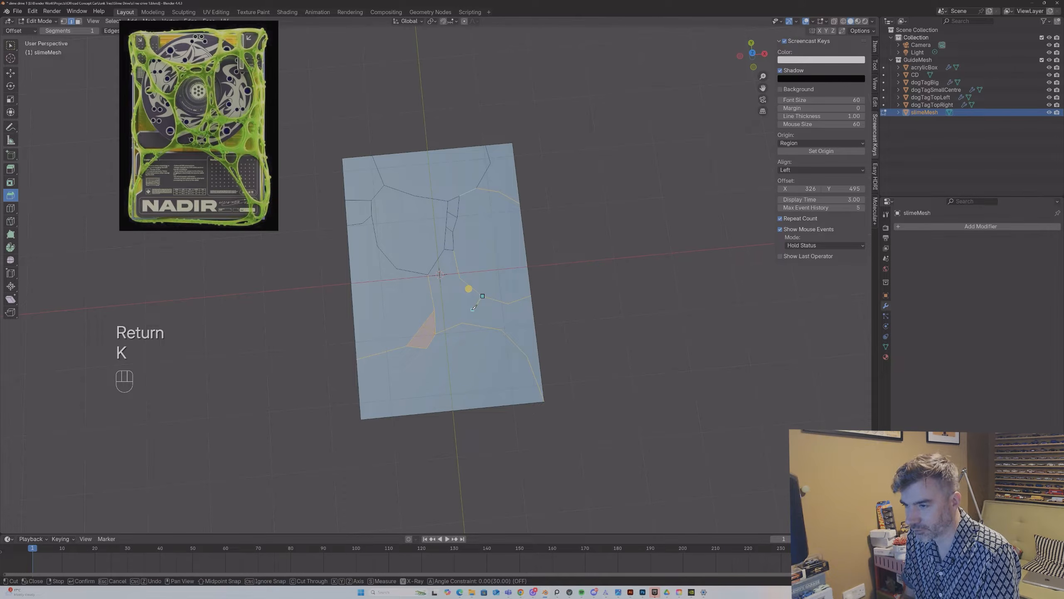
pyautogui.click(501, 329)
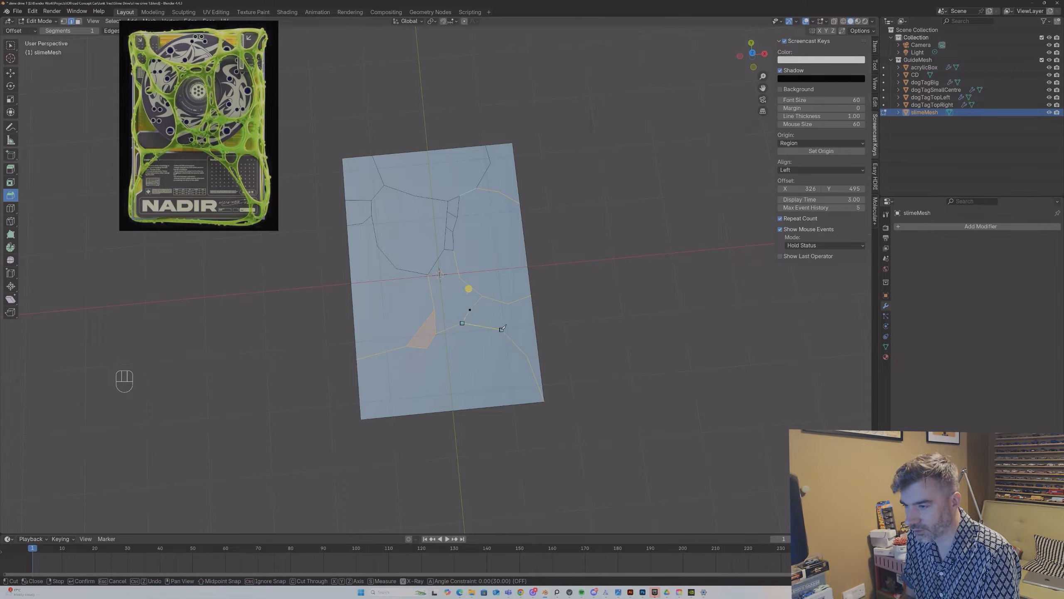
pyautogui.press('Return')
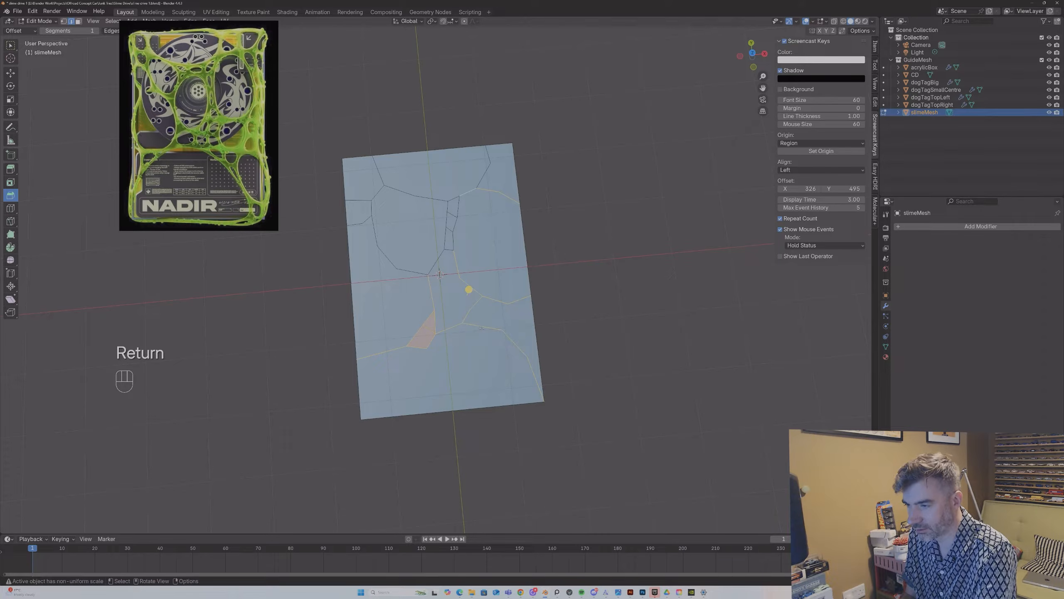
pyautogui.press('k')
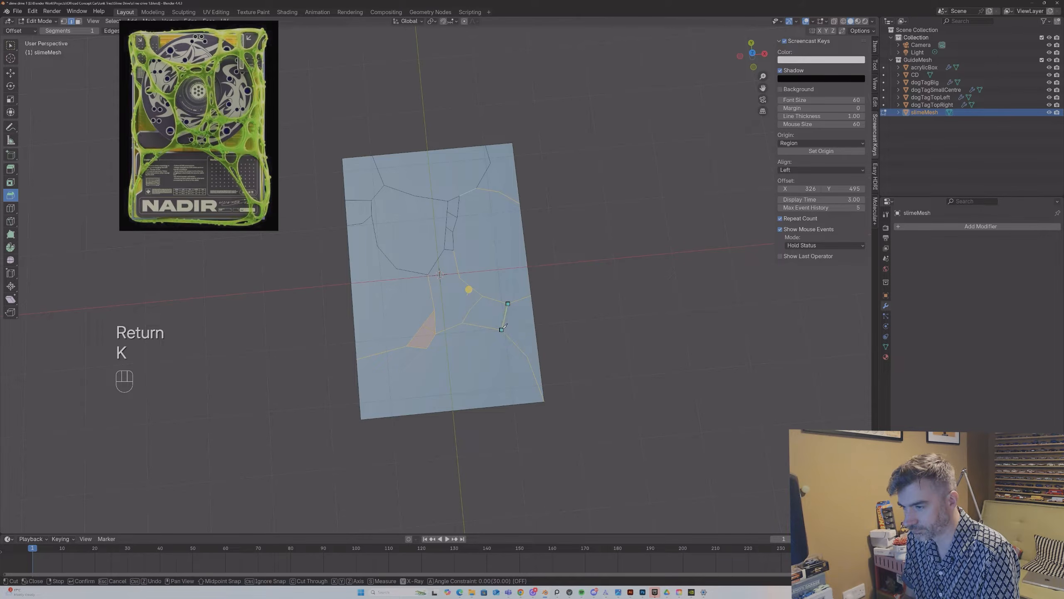
pyautogui.press('Return')
pyautogui.press('k')
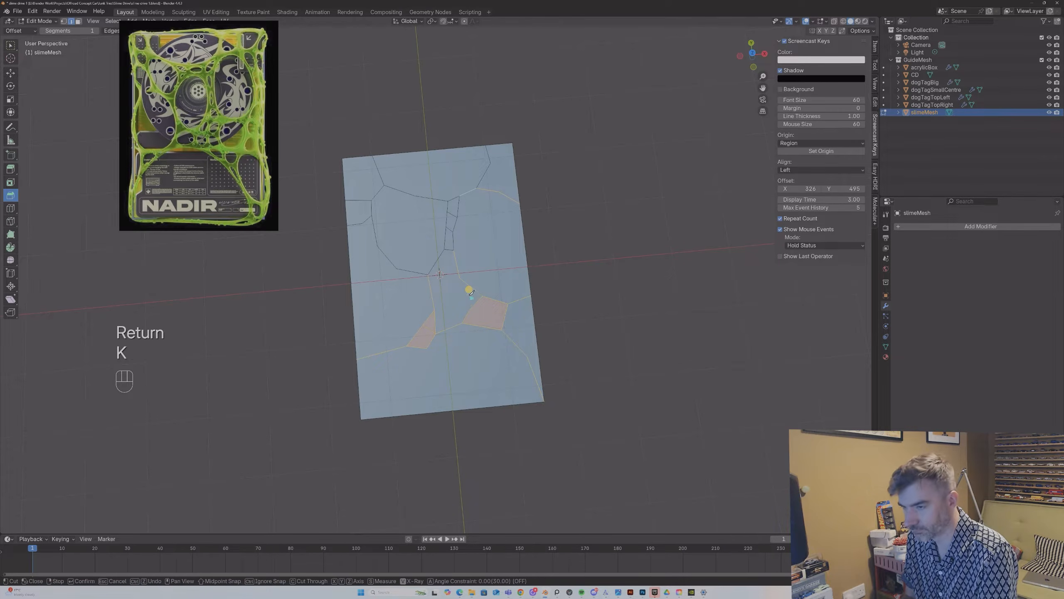
pyautogui.press('Return')
# Step: Knife-cut a short spur from the arching line's last bend to the right long edge
pyautogui.press('k')
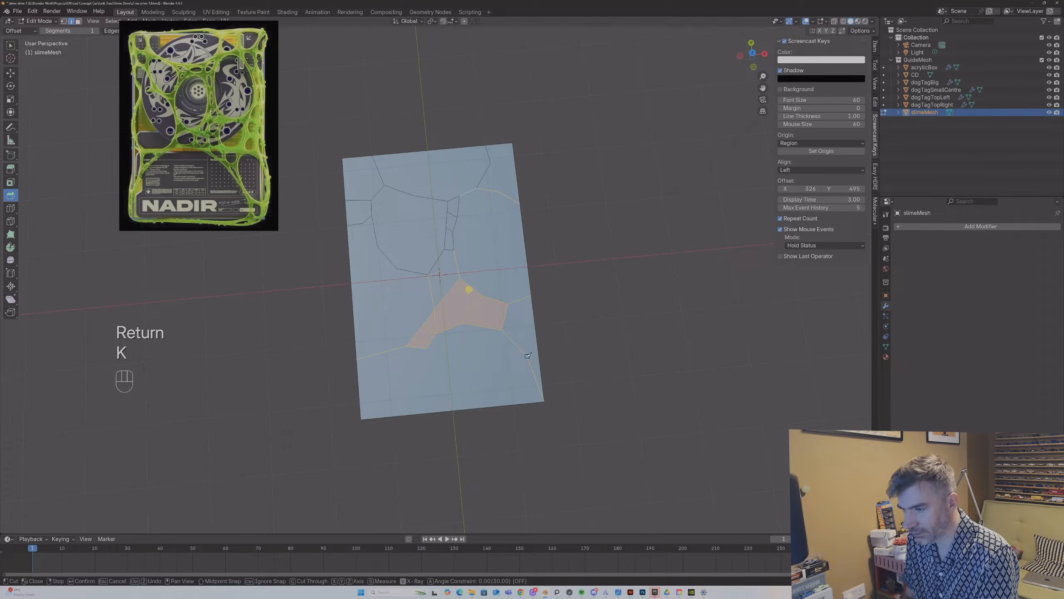
pyautogui.click(538, 350)
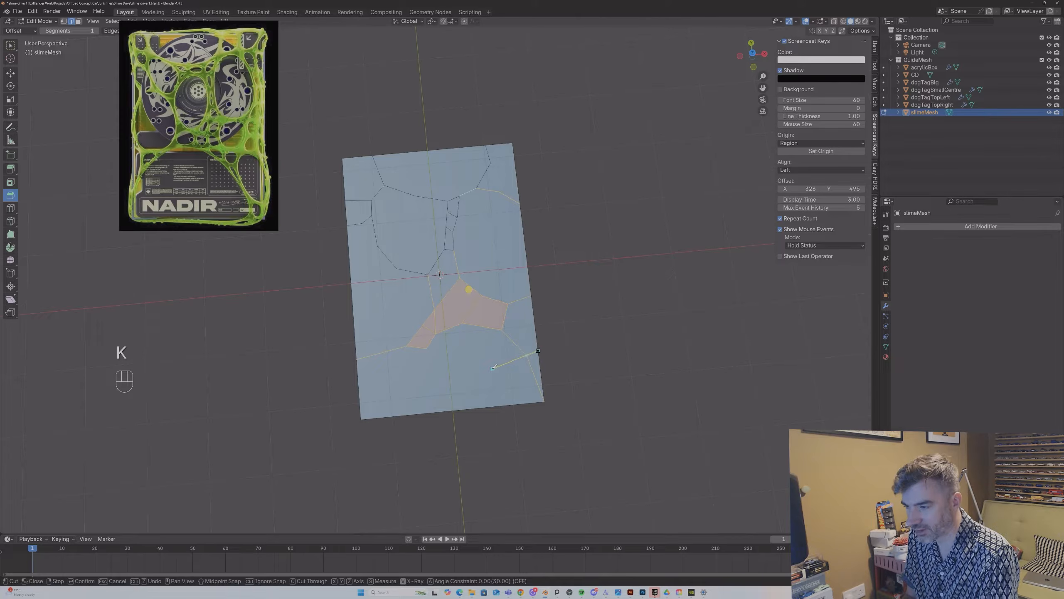
pyautogui.press('Return')
# Step: Knife-cut a sagging line from the lower branch's left-edge end, around the box's vertical corner and across the short end to its opposite top corner
pyautogui.moveTo(491, 367); pyautogui.dragTo(451, 340, button='middle')
pyautogui.press('k')
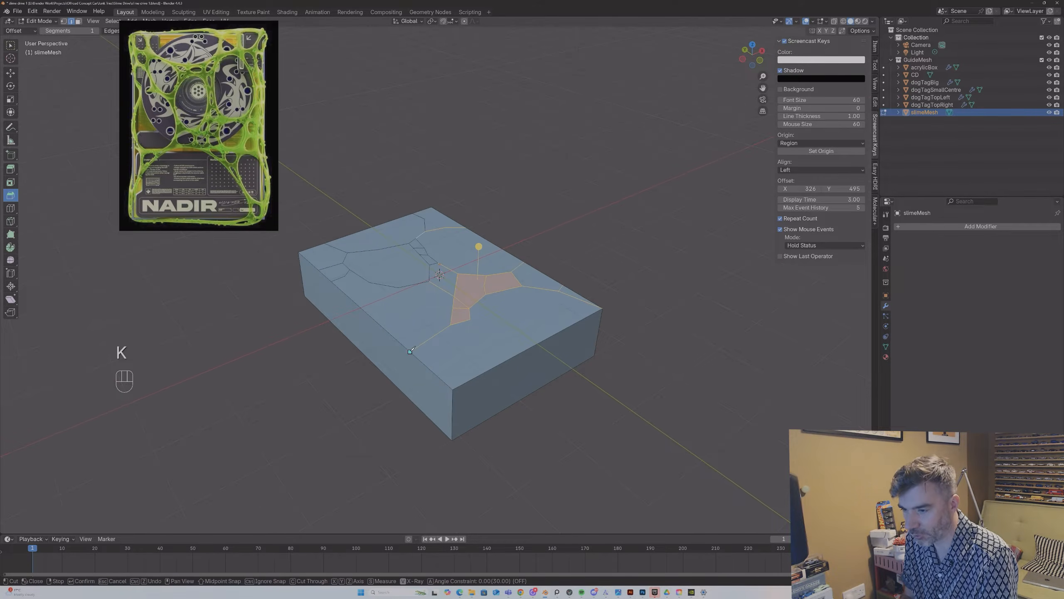
pyautogui.click(429, 395)
pyautogui.click(453, 407)
pyautogui.click(499, 397)
pyautogui.click(533, 370)
pyautogui.click(564, 351)
pyautogui.click(582, 342)
pyautogui.click(603, 308)
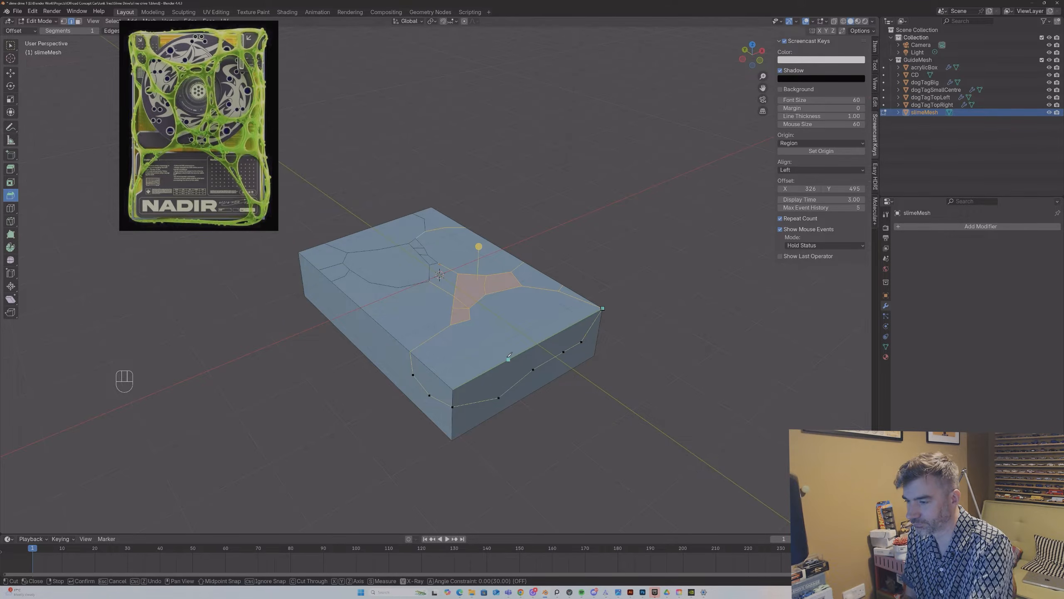
pyautogui.press('Return')
# Step: Knife-cut a two-segment branch from the sagging line on the long side down to the box's bottom corner
pyautogui.moveTo(510, 355); pyautogui.dragTo(525, 351, button='middle')
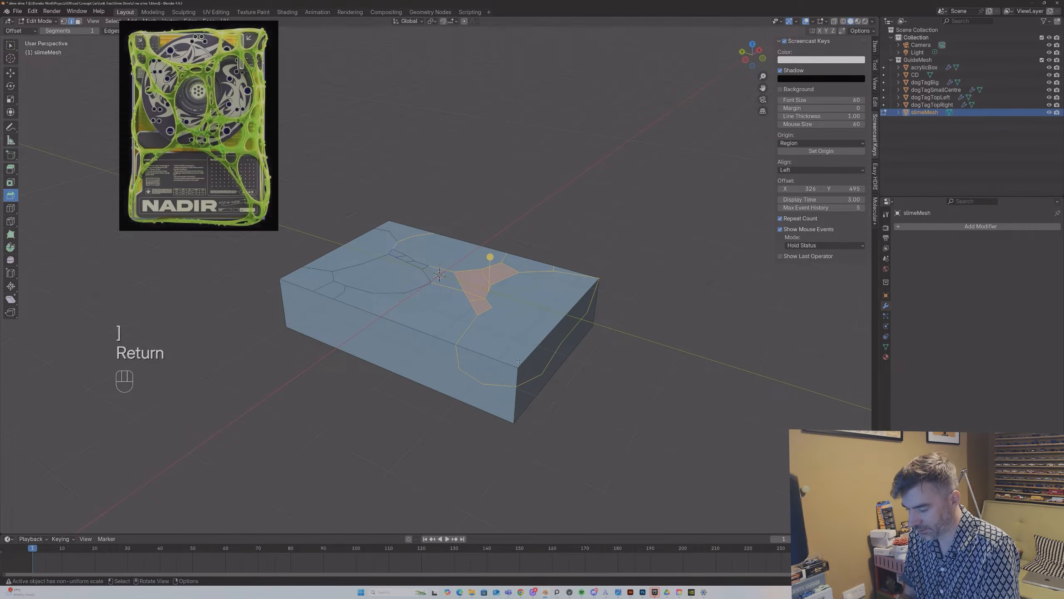
pyautogui.press('k')
pyautogui.click(484, 384)
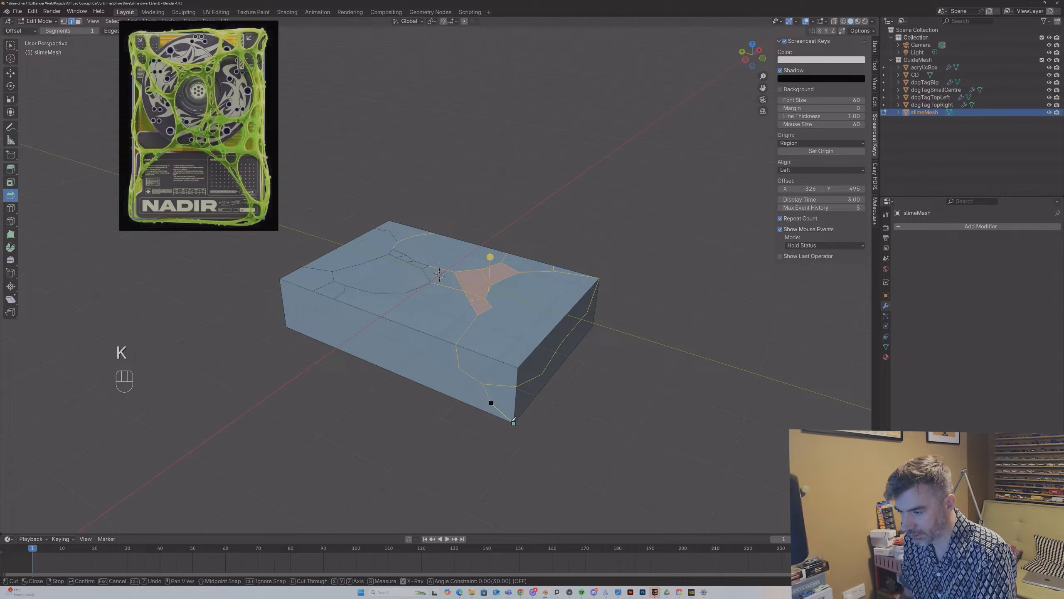
pyautogui.press('Return')
pyautogui.moveTo(514, 420); pyautogui.dragTo(482, 360, button='middle')
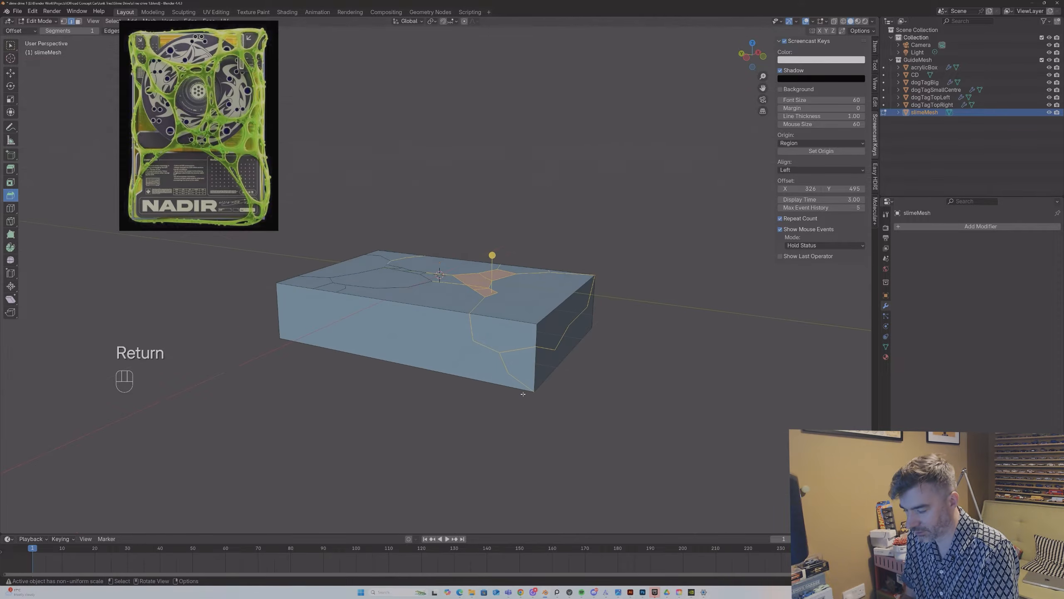
# Step: Knife-cut a second branch on the long side, from the sagging line's upper bend down to the bottom edge
pyautogui.press('k')
pyautogui.click(455, 352)
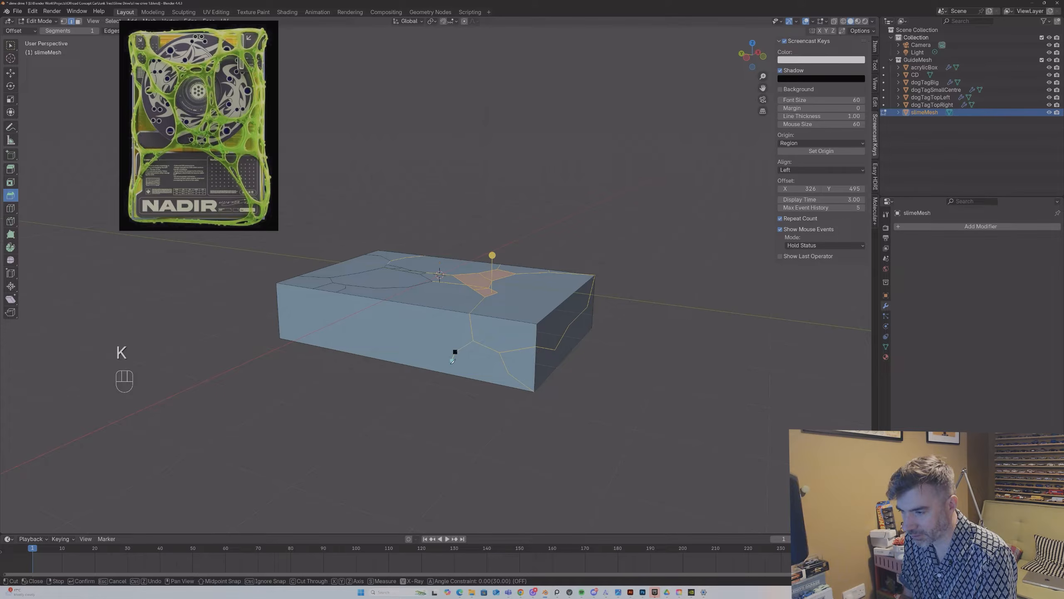
pyautogui.click(447, 373)
pyautogui.press('Return')
pyautogui.moveTo(447, 372); pyautogui.dragTo(478, 369, button='middle')
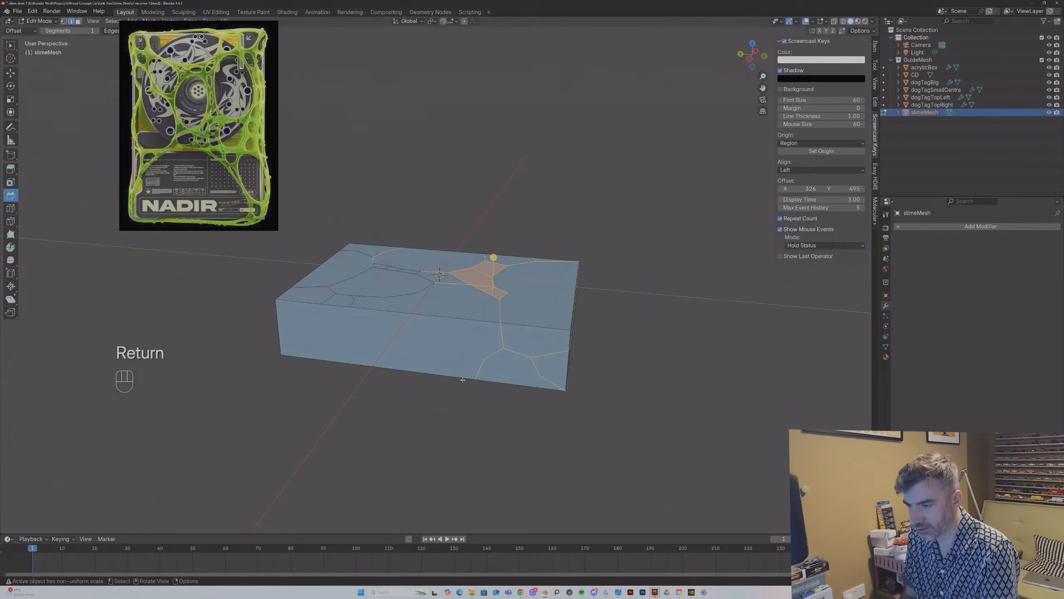
# Step: Knife-cut a wavy line along the long side up to the nearest upper-face branch end, with a short spur to the bottom edge
pyautogui.press('k')
pyautogui.click(444, 361)
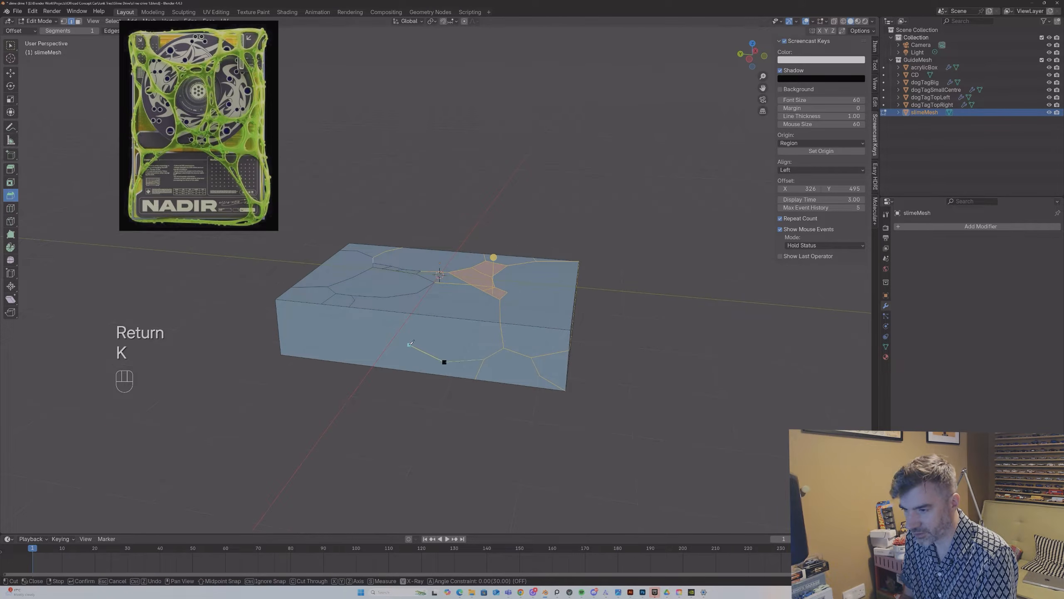
pyautogui.click(409, 344)
pyautogui.click(371, 347)
pyautogui.click(350, 306)
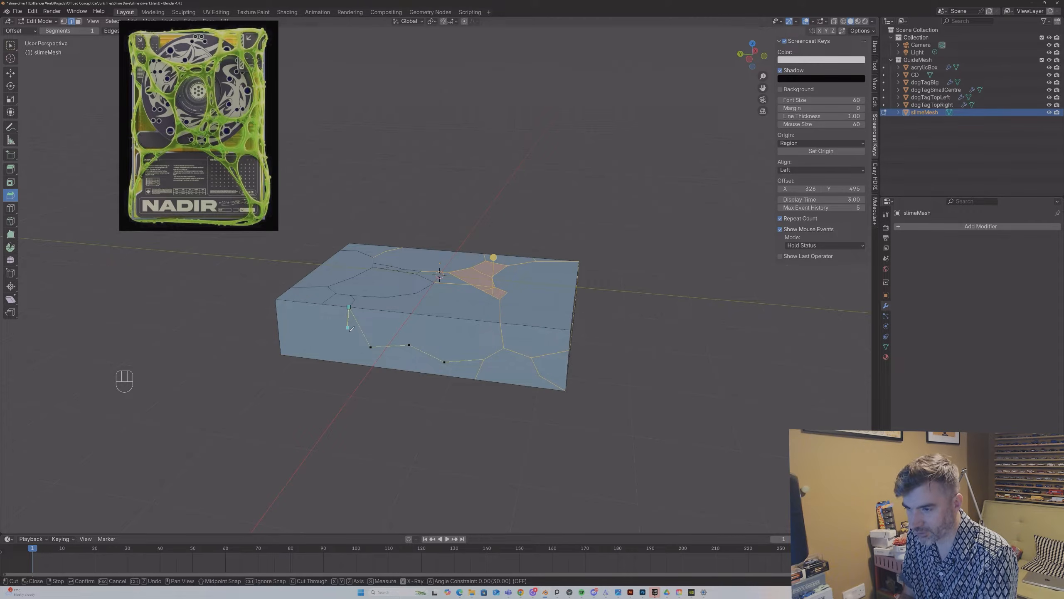
pyautogui.press('Return')
pyautogui.moveTo(356, 333); pyautogui.dragTo(389, 355, button='middle')
pyautogui.press('k')
pyautogui.press('Return')
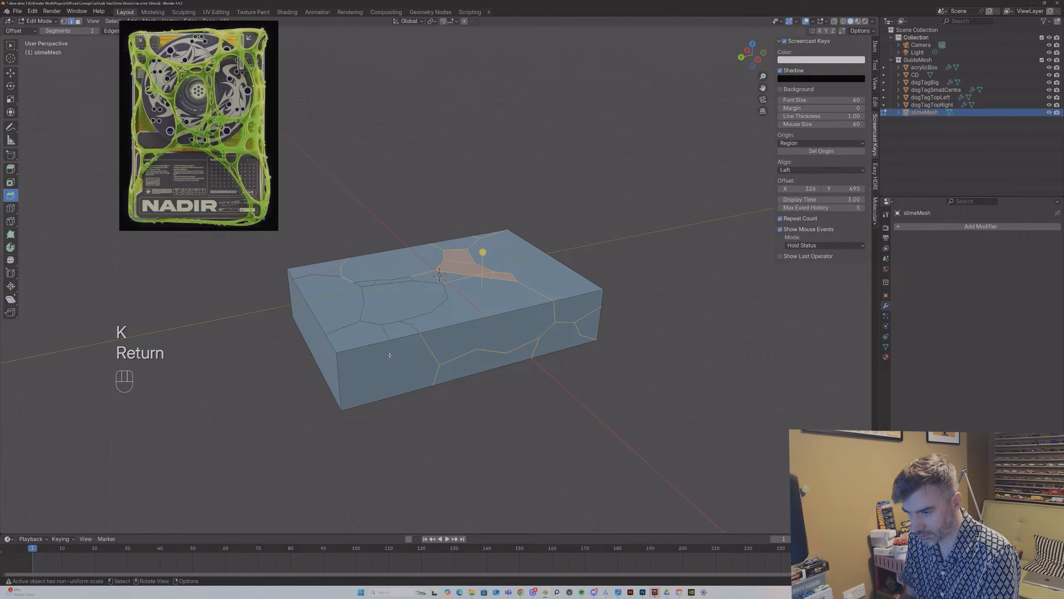
# Step: Knife-cut a triangular cell on the long side below the two upper-face branch ends, linked up to the outer branch
pyautogui.press('k')
pyautogui.click(393, 364)
pyautogui.click(440, 364)
pyautogui.press('Return')
pyautogui.press('k')
pyautogui.click(420, 332)
pyautogui.click(394, 364)
pyautogui.press('Return')
# Step: Knife-cut a line from the triangular cell's lower corner around the vertical corner edge and up the adjacent short side to its upper edge
pyautogui.moveTo(394, 364); pyautogui.dragTo(405, 364, button='middle')
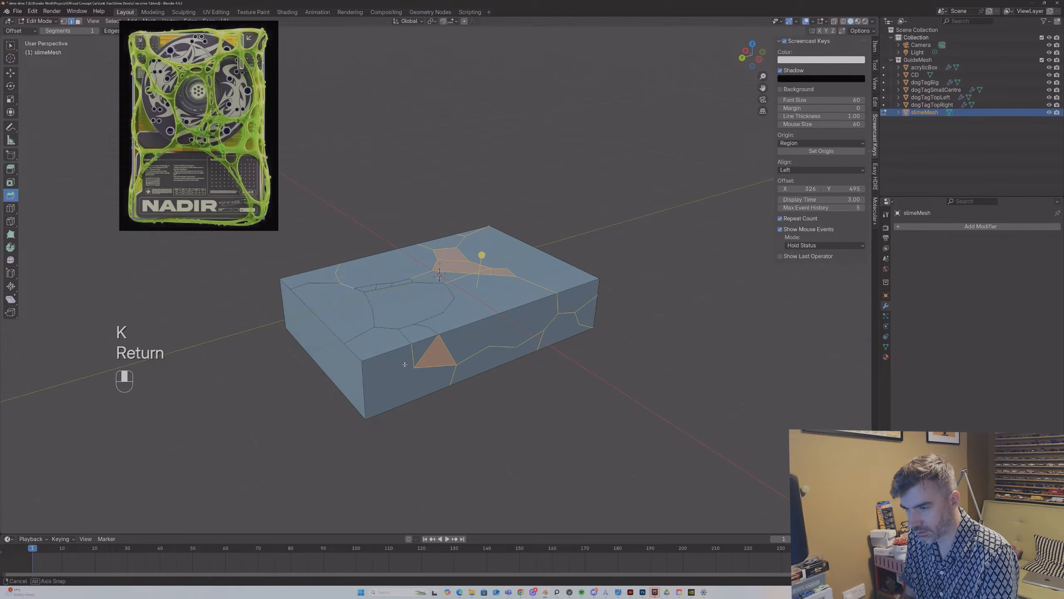
pyautogui.press('k')
pyautogui.click(414, 368)
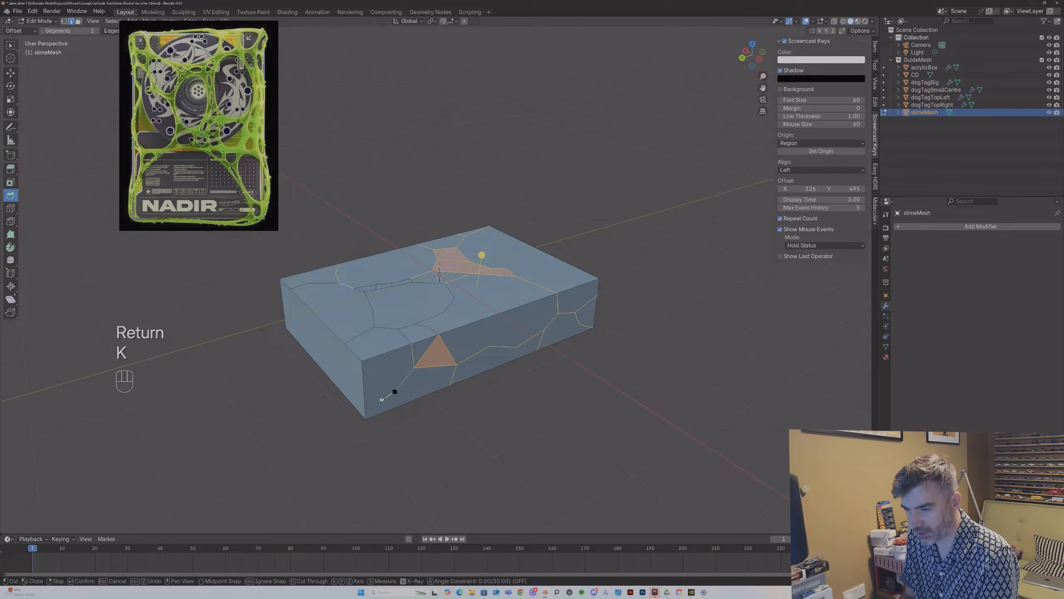
pyautogui.click(364, 402)
pyautogui.click(347, 376)
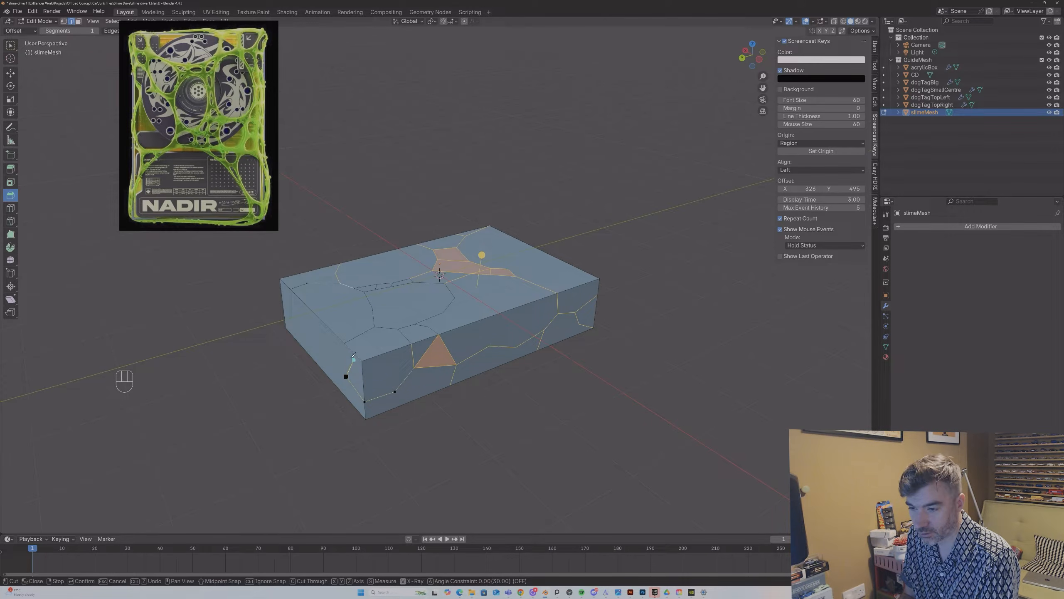
pyautogui.press('Return')
# Step: Knife-cut a short spur from the new line's point on the vertical corner edge down to the short side's bottom edge
pyautogui.moveTo(347, 375); pyautogui.dragTo(373, 340, button='middle')
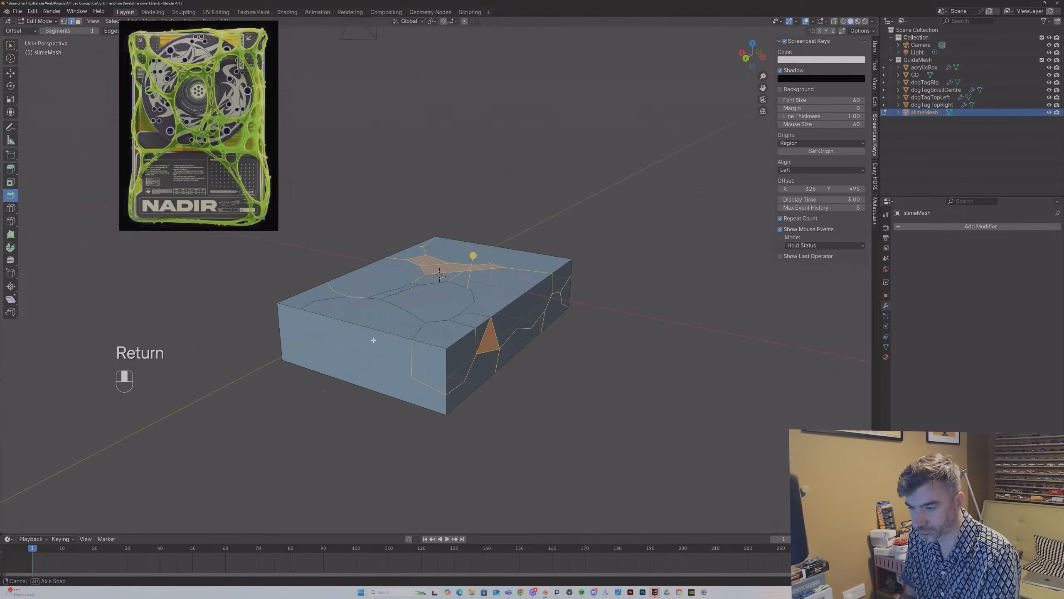
pyautogui.press('k')
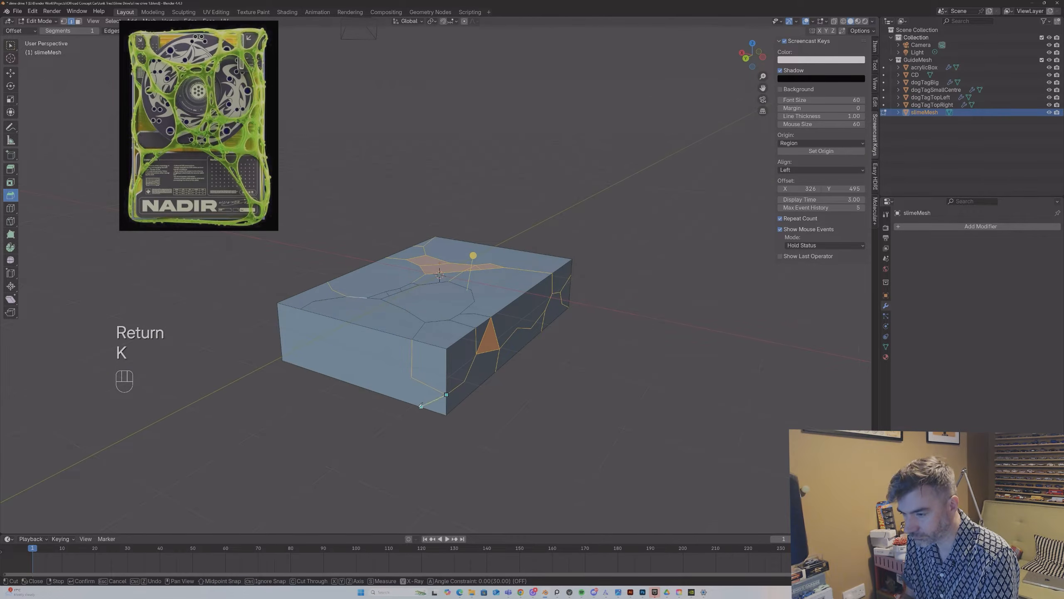
pyautogui.press('Return')
pyautogui.press('k')
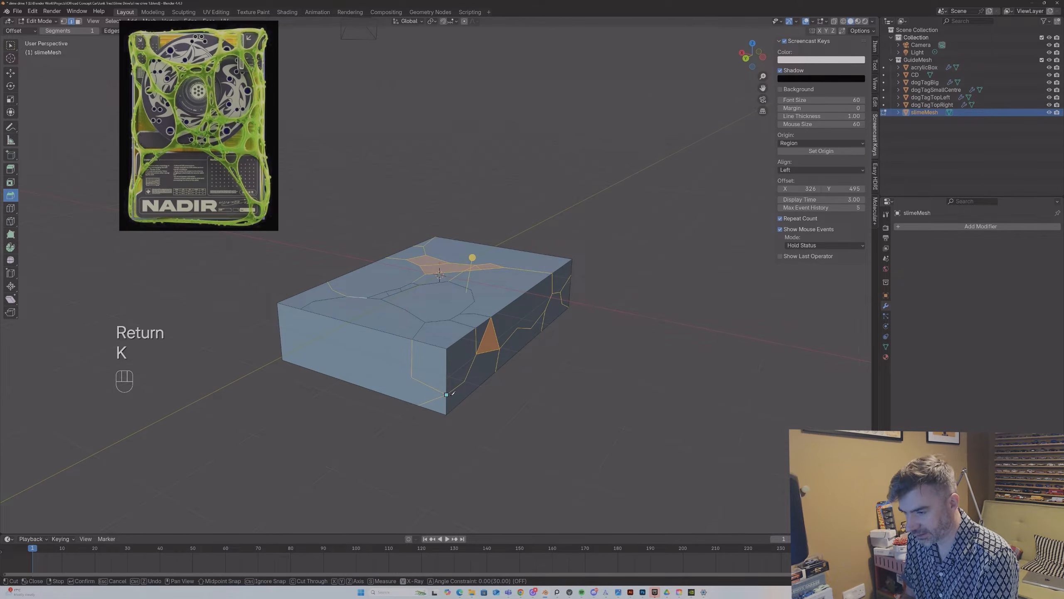
pyautogui.click(446, 394)
pyautogui.press('Return')
pyautogui.moveTo(453, 395); pyautogui.dragTo(465, 398, button='middle')
pyautogui.press('k')
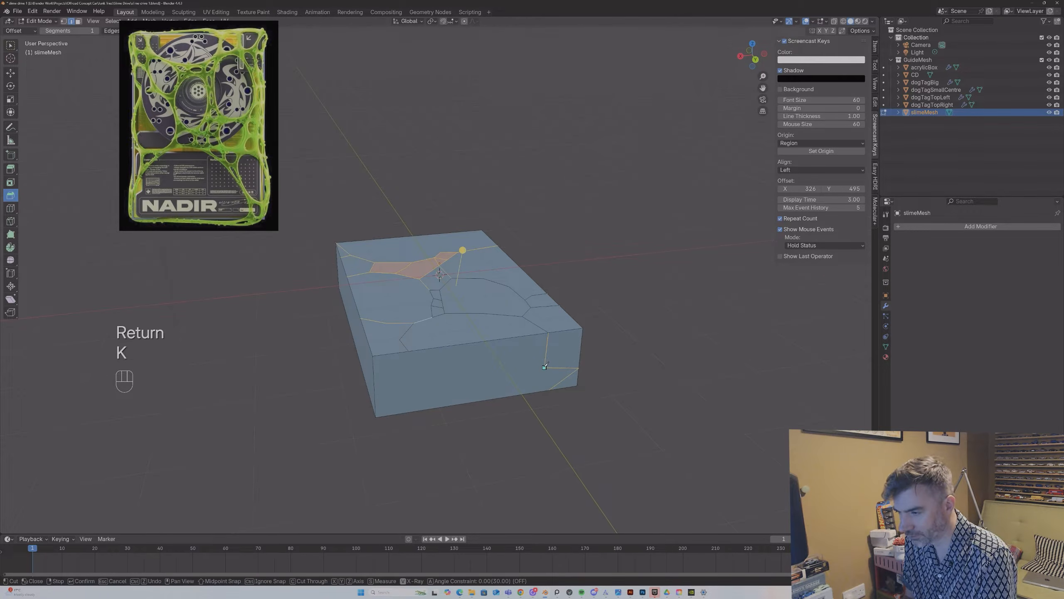
pyautogui.click(516, 365)
pyautogui.click(492, 356)
pyautogui.click(489, 340)
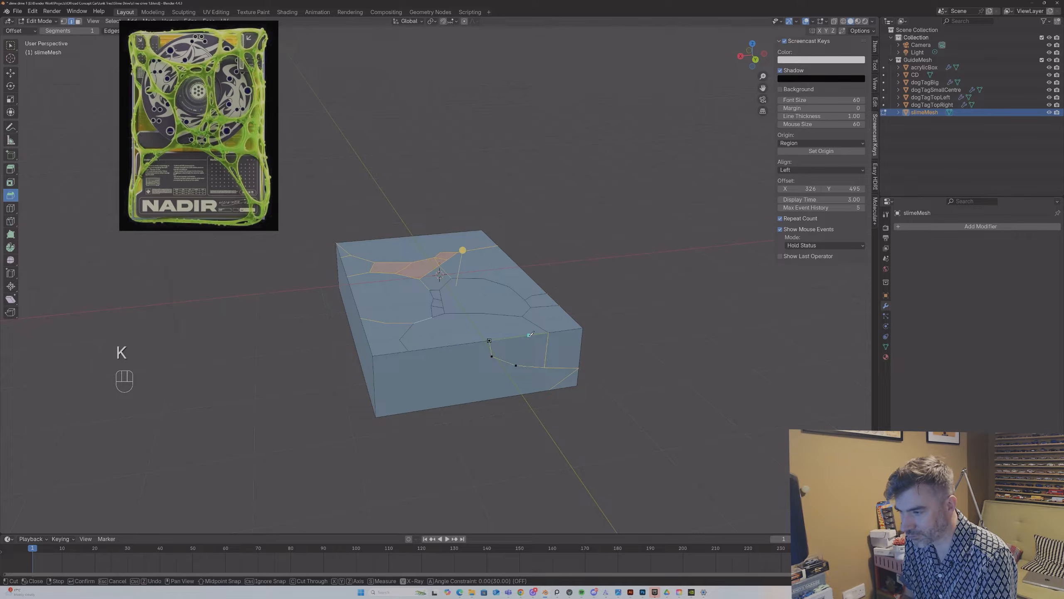
pyautogui.press('Escape')
# Step: Knife-cut a zigzag line across the short side, from the existing cut's lower bend to the far upper-face branch end
pyautogui.press('k')
pyautogui.click(521, 379)
pyautogui.click(487, 373)
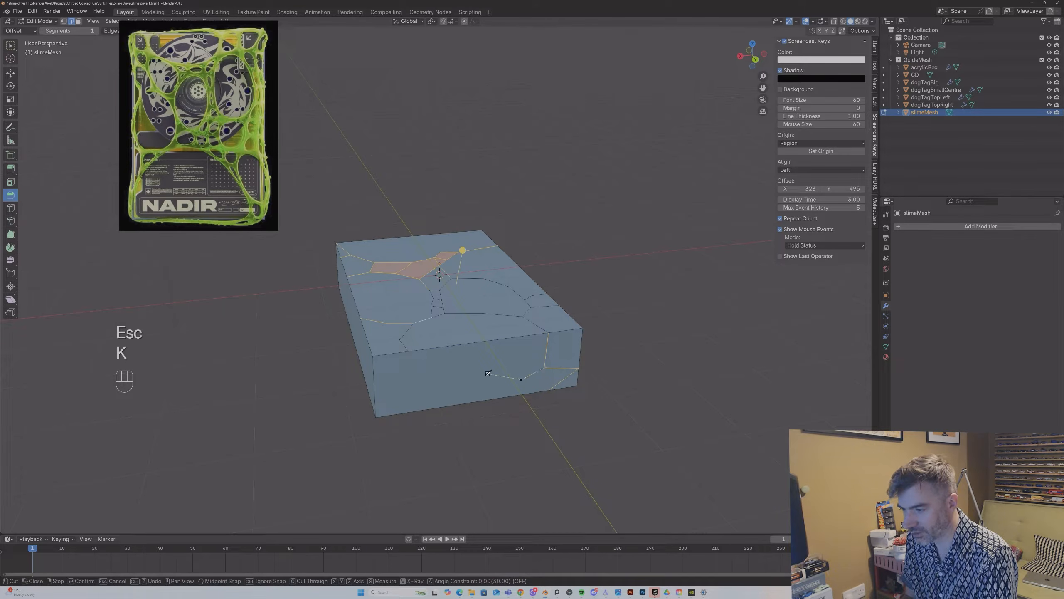
pyautogui.click(419, 350)
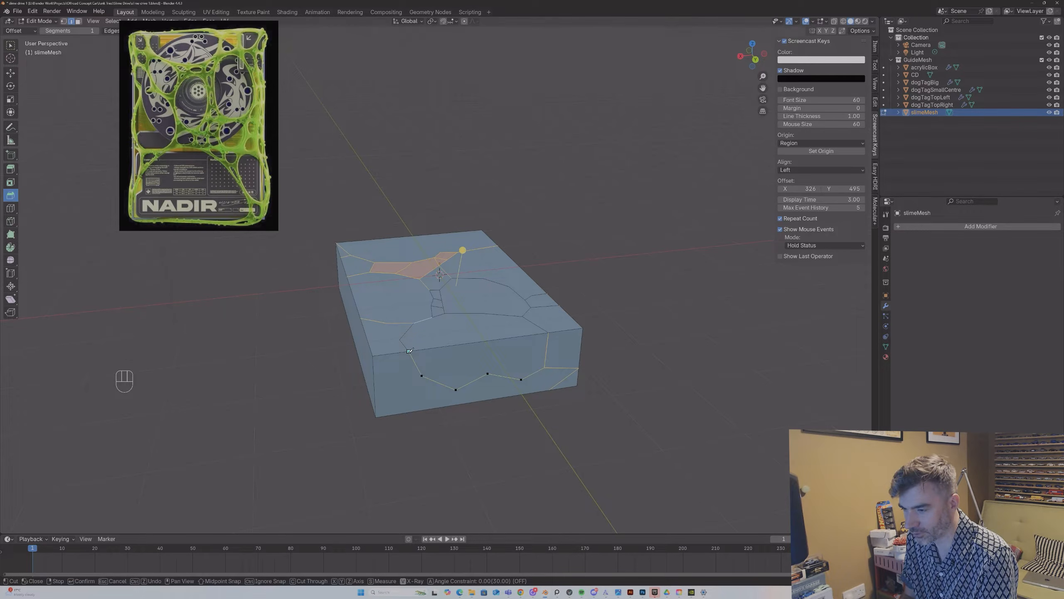
pyautogui.press('Return')
# Step: Knife-cut a two-segment branch from the zigzag line's last bend to the short side's far vertical corner edge
pyautogui.moveTo(419, 369); pyautogui.dragTo(465, 385, button='middle')
pyautogui.press('k')
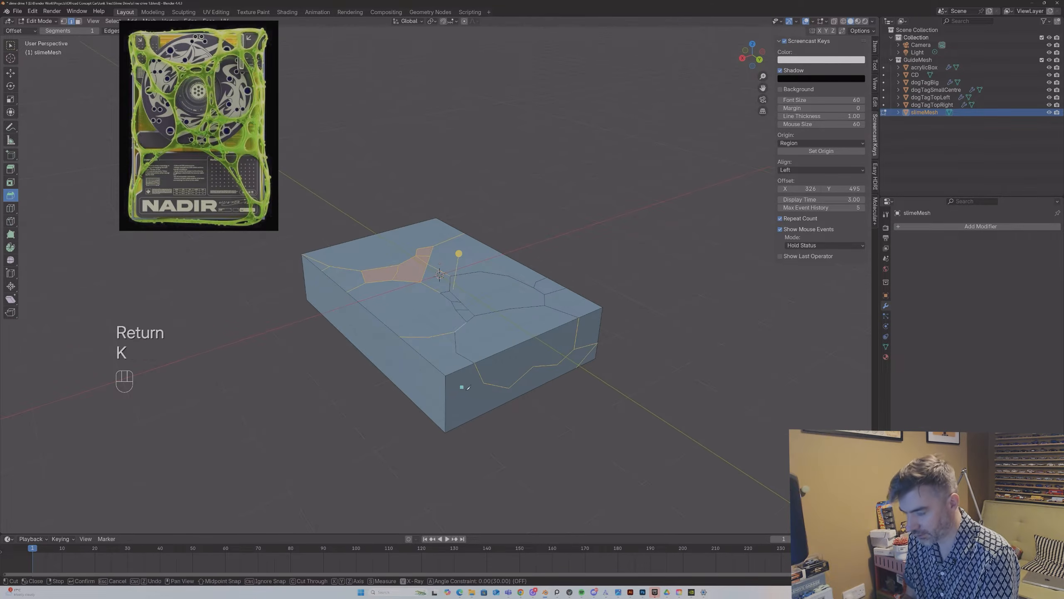
pyautogui.click(465, 401)
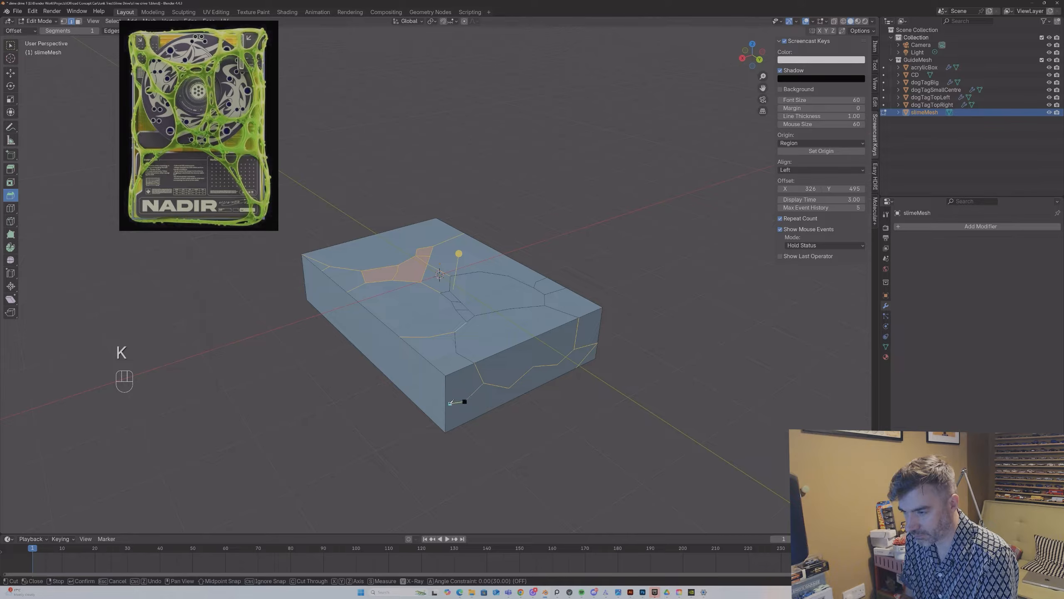
pyautogui.click(446, 375)
pyautogui.press('Return')
# Step: Knife-cut a line on the second long side, from the vertical corner edge up to the nearest upper-face branch end
pyautogui.moveTo(445, 374); pyautogui.dragTo(508, 393, button='middle')
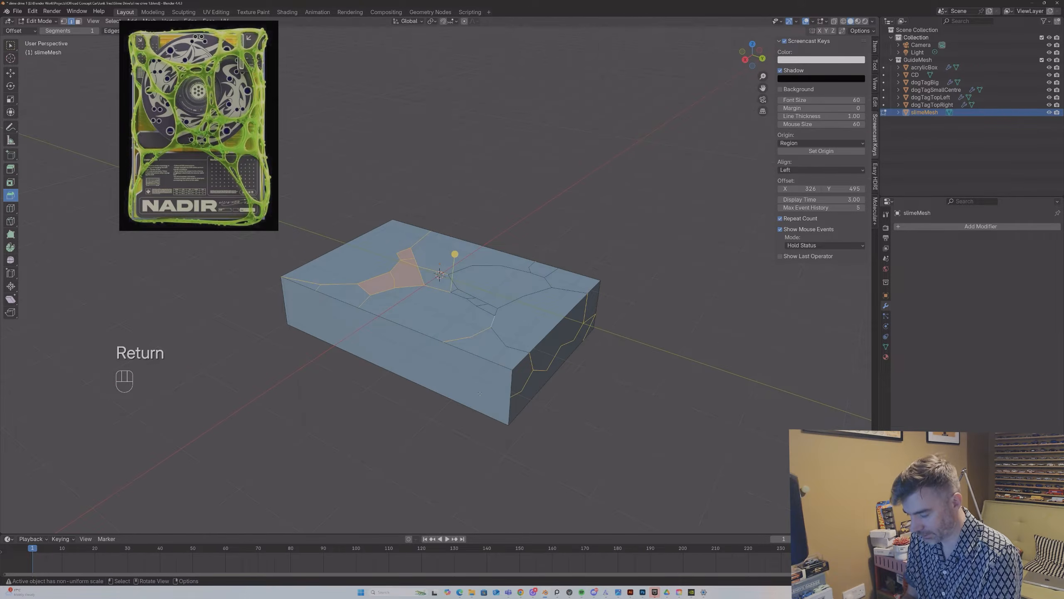
pyautogui.press('k')
pyautogui.click(510, 396)
pyautogui.click(481, 388)
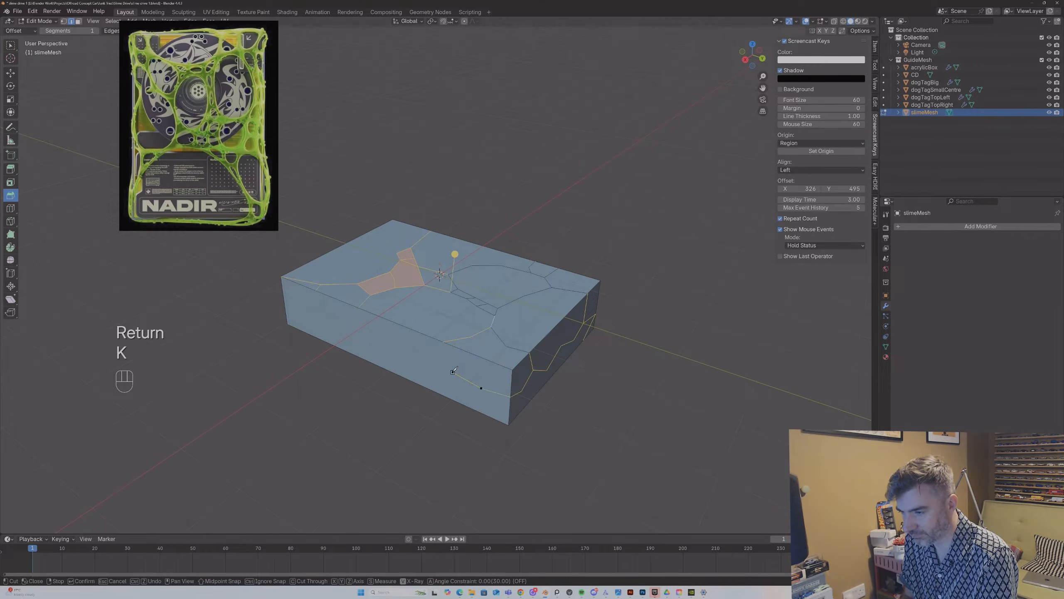
pyautogui.click(453, 372)
pyautogui.click(444, 342)
pyautogui.press('Return')
# Step: Knife-cut a link from the upper-face branch near the corner over the long edge down to the second long side's line
pyautogui.moveTo(444, 341); pyautogui.dragTo(486, 345, button='middle')
pyautogui.press('k')
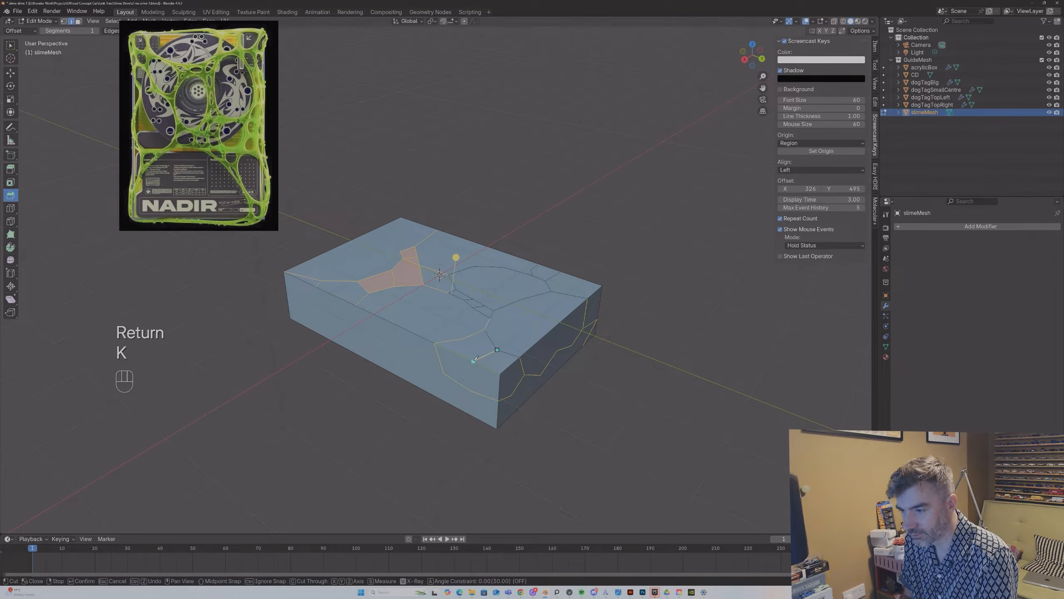
pyautogui.click(473, 361)
pyautogui.press('Return')
# Step: Knife-cut a sagging line along the second long side, from the first line's bend to the next upper-face branch end
pyautogui.moveTo(471, 390); pyautogui.dragTo(513, 361, button='middle')
pyautogui.press('k')
pyautogui.click(518, 354)
pyautogui.click(468, 367)
pyautogui.click(420, 353)
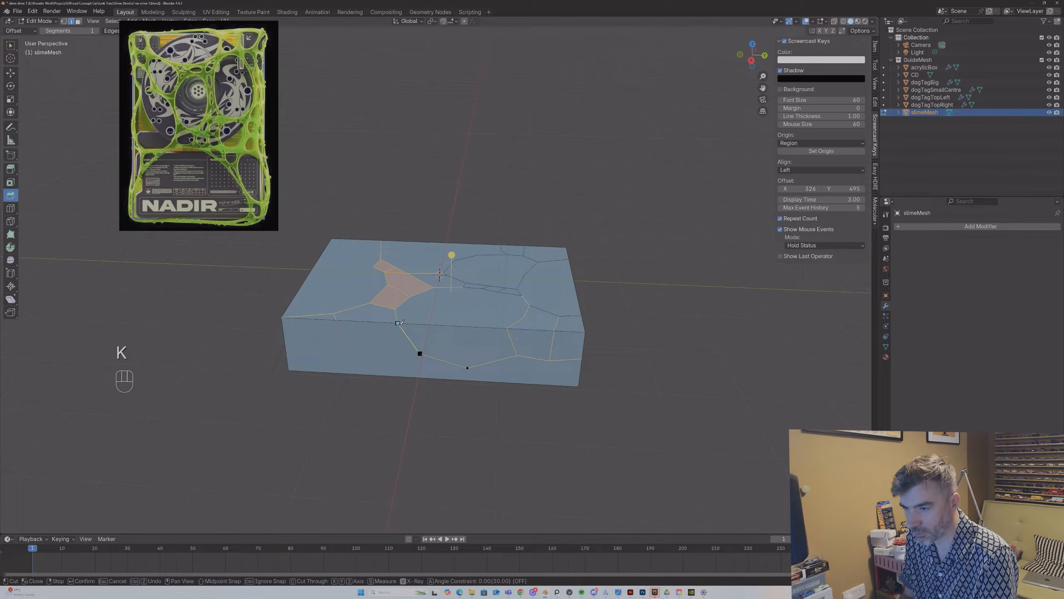
pyautogui.click(397, 323)
pyautogui.press('Return')
# Step: Knife-cut a three-segment arc on the second long side, from the sagging line's upper bend to the last upper-face branch end
pyautogui.moveTo(397, 322); pyautogui.dragTo(456, 336, button='middle')
pyautogui.press('k')
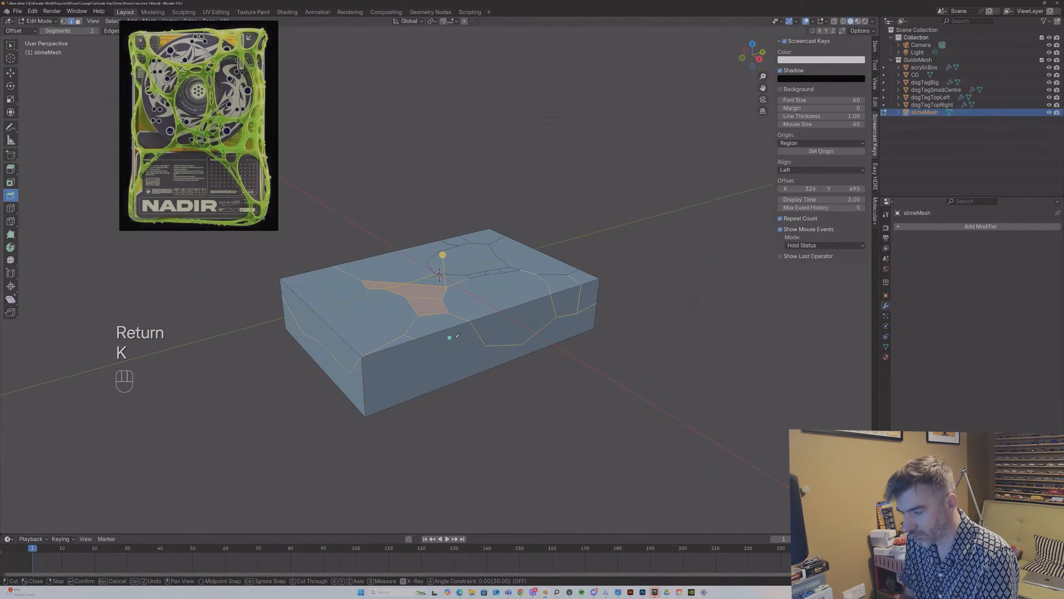
pyautogui.click(463, 360)
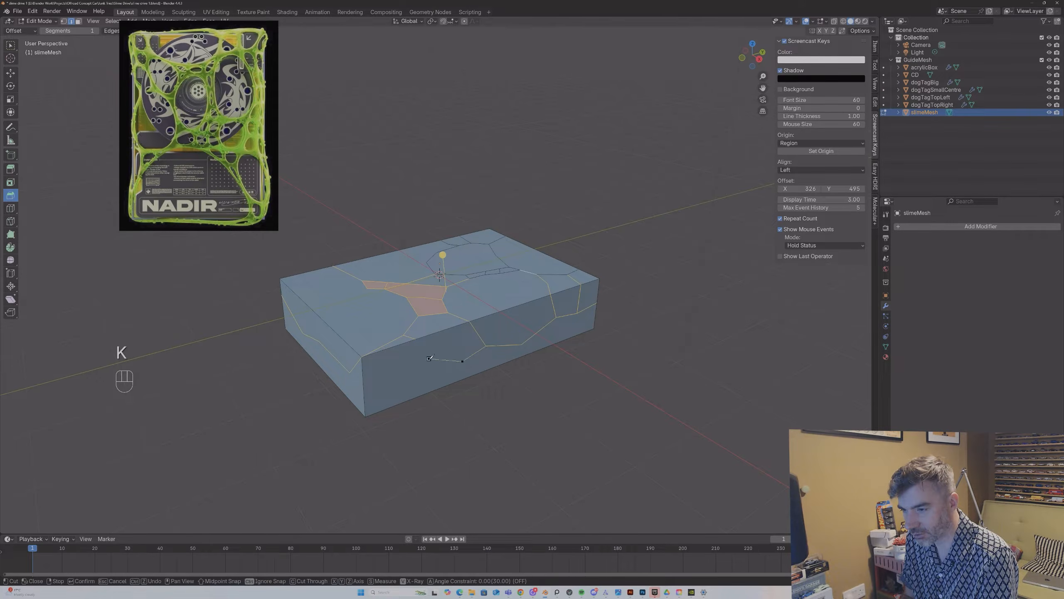
pyautogui.click(417, 341)
pyautogui.press('Return')
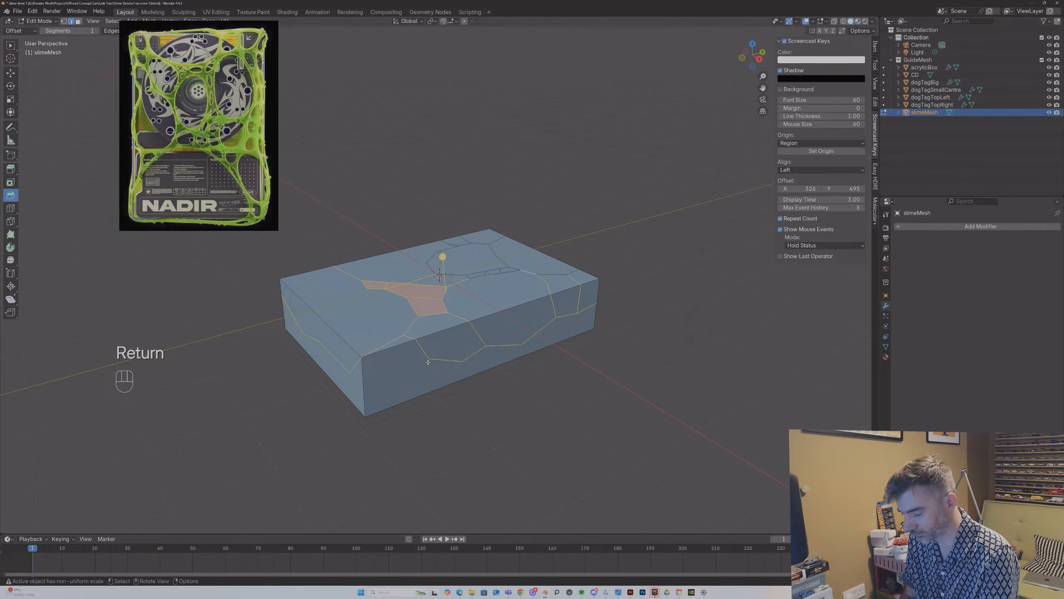
# Step: Knife-cut two short spurs on the second long side, from the lower bends of the arc and sagging line to the bottom edge
pyautogui.press('k')
pyautogui.click(462, 361)
pyautogui.click(464, 377)
pyautogui.press('Return')
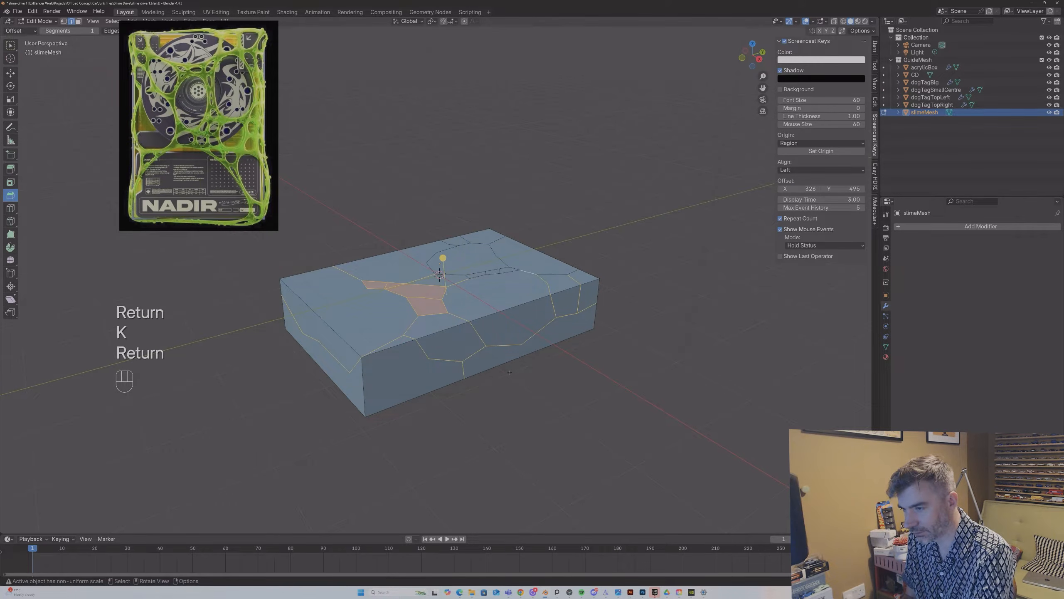
pyautogui.press('k')
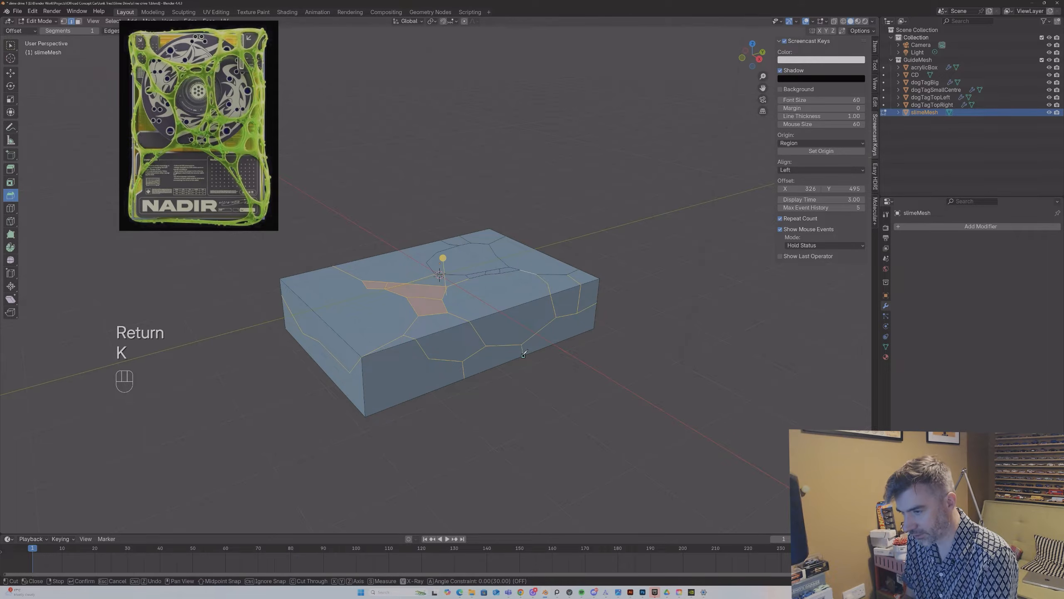
pyautogui.press('Return')
# Step: Knife-cut a line on the other short side, from the bend nearest the second long side to the box's bottom corner
pyautogui.moveTo(477, 362); pyautogui.dragTo(436, 381, button='middle')
pyautogui.press('k')
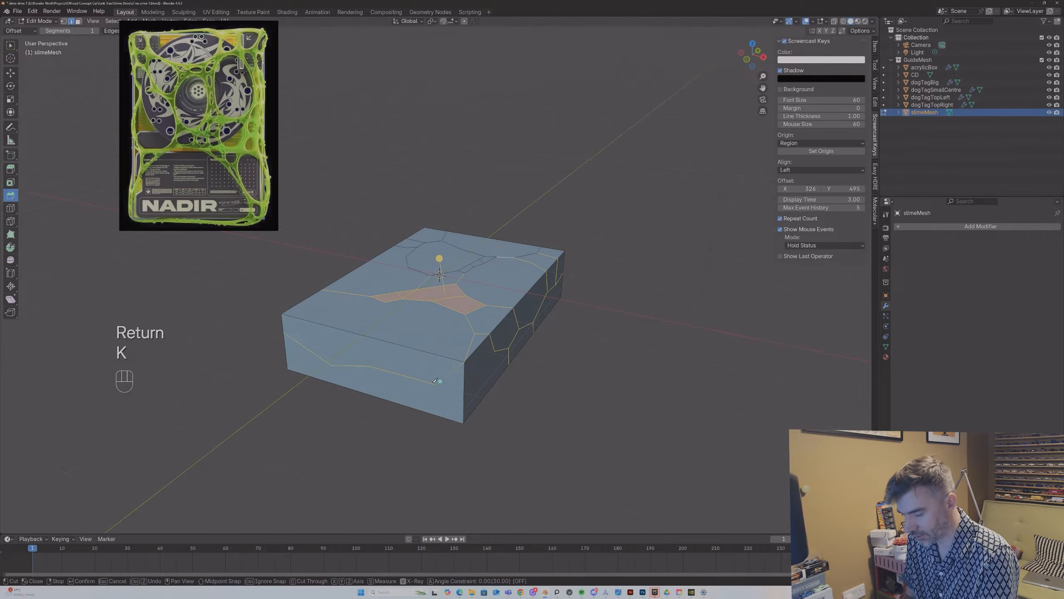
pyautogui.click(436, 384)
pyautogui.click(464, 422)
pyautogui.press('Return')
# Step: Knife-cut a two-segment line on the second long side, from the bottom corner to the foot of the nearest spur
pyautogui.press('k')
pyautogui.click(464, 421)
pyautogui.click(475, 387)
pyautogui.click(509, 363)
pyautogui.press('Return')
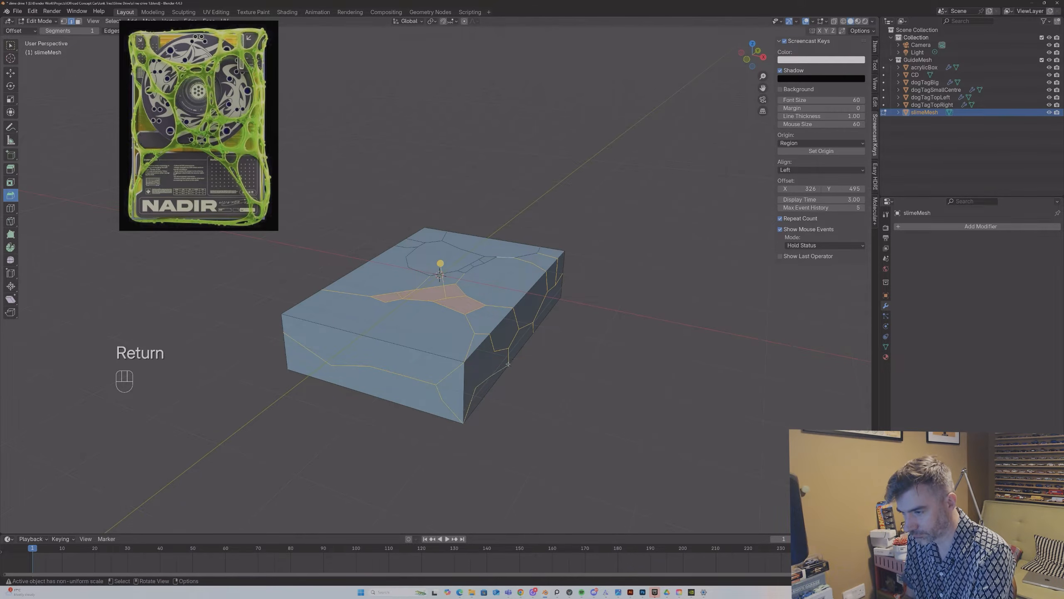
# Step: Knife-cut a link between the arc and the lower line on the long side, plus a short spur to the short side's bottom edge
pyautogui.moveTo(509, 363); pyautogui.dragTo(492, 360, button='middle')
pyautogui.press('k')
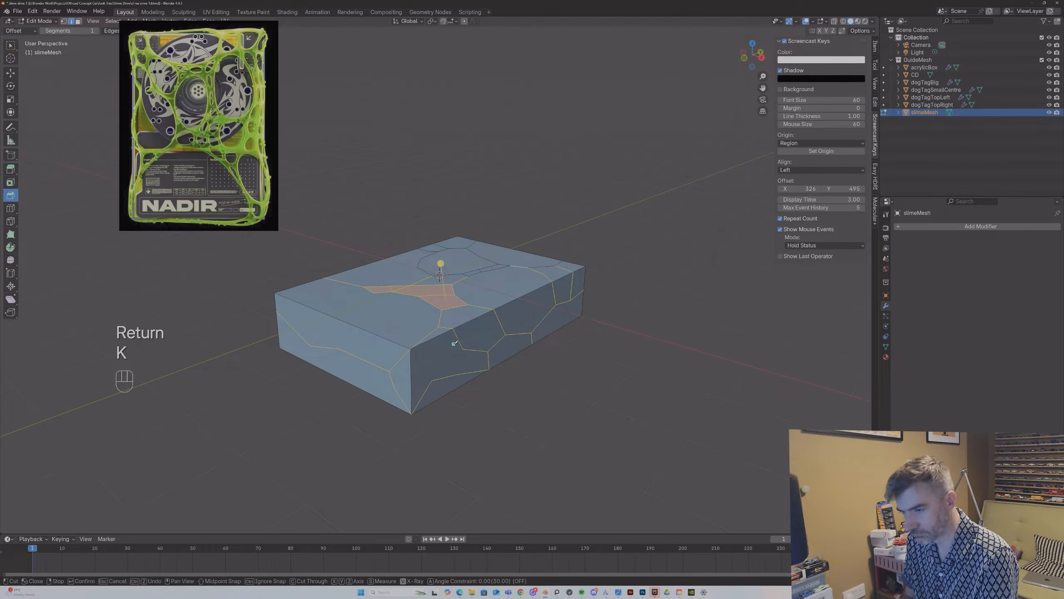
pyautogui.moveTo(463, 348); pyautogui.dragTo(425, 380)
pyautogui.press('Return')
pyautogui.moveTo(425, 381); pyautogui.dragTo(534, 385, button='middle')
pyautogui.click(376, 381)
pyautogui.press('Return')
# Step: Return slimeMesh to Object Mode and add a Wireframe modifier to it
pyautogui.press('Tab')
pyautogui.moveTo(492, 354); pyautogui.dragTo(430, 313, button='middle')
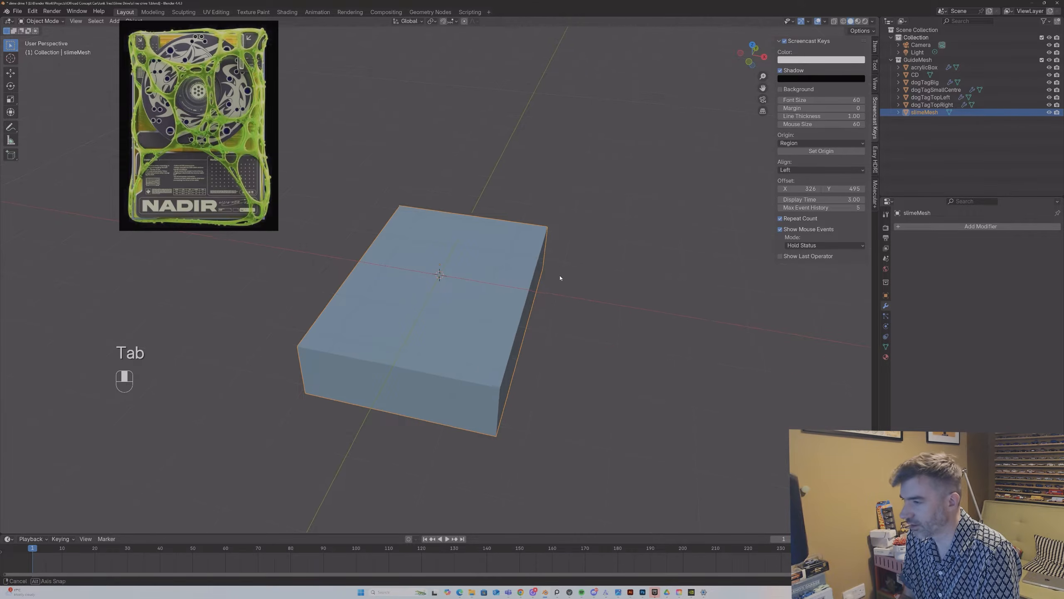
pyautogui.moveTo(562, 277); pyautogui.dragTo(608, 272, button='middle')
pyautogui.click(931, 227)
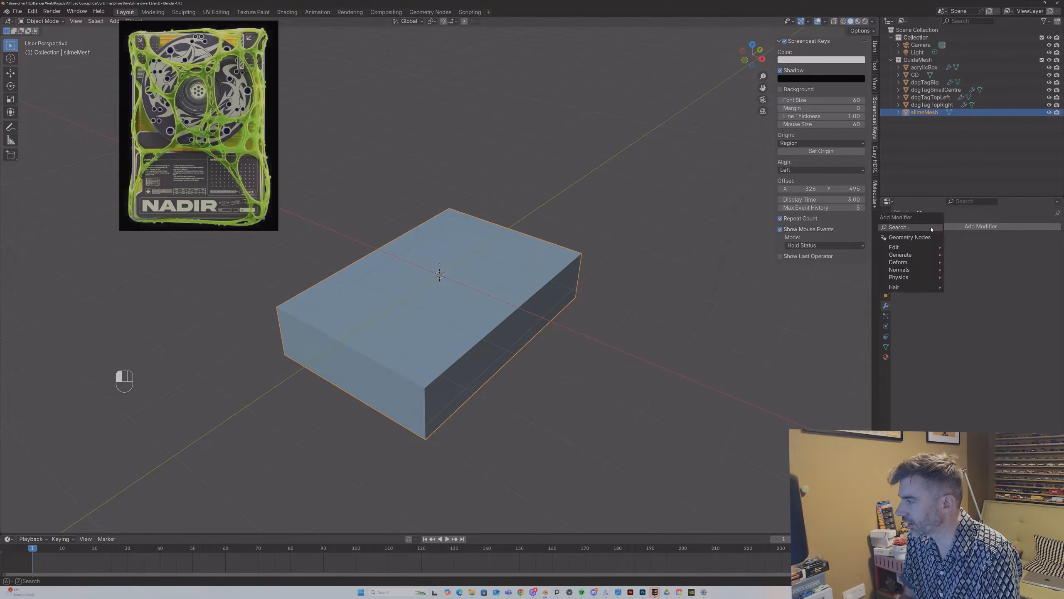
pyautogui.click(931, 228)
pyautogui.write('wire')
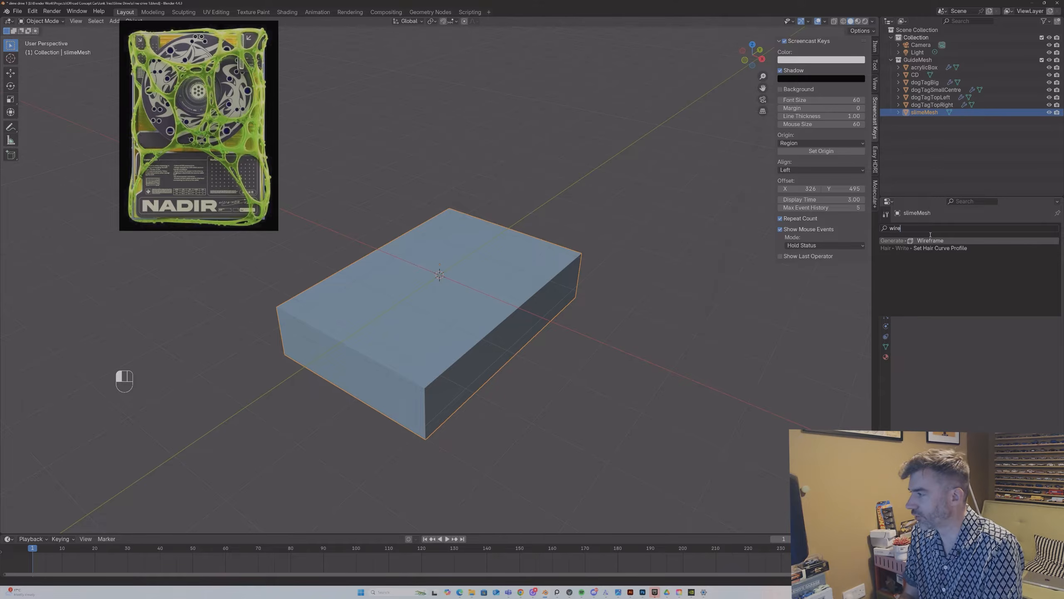
pyautogui.click(927, 241)
# Step: Set the Wireframe modifier's thickness to 0.038 m with Boundary enabled
pyautogui.moveTo(518, 285); pyautogui.dragTo(461, 312, button='middle')
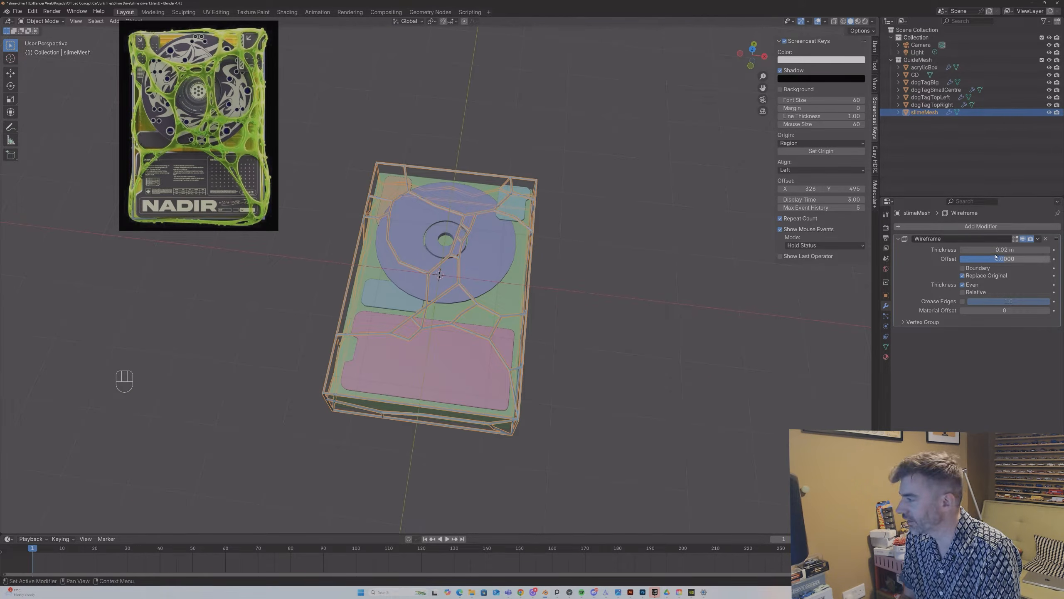
pyautogui.keyDown('shift'); pyautogui.moveTo(1005, 250); pyautogui.dragTo(1013, 249); pyautogui.keyUp('shift')
pyautogui.moveTo(540, 296); pyautogui.dragTo(736, 293, button='middle')
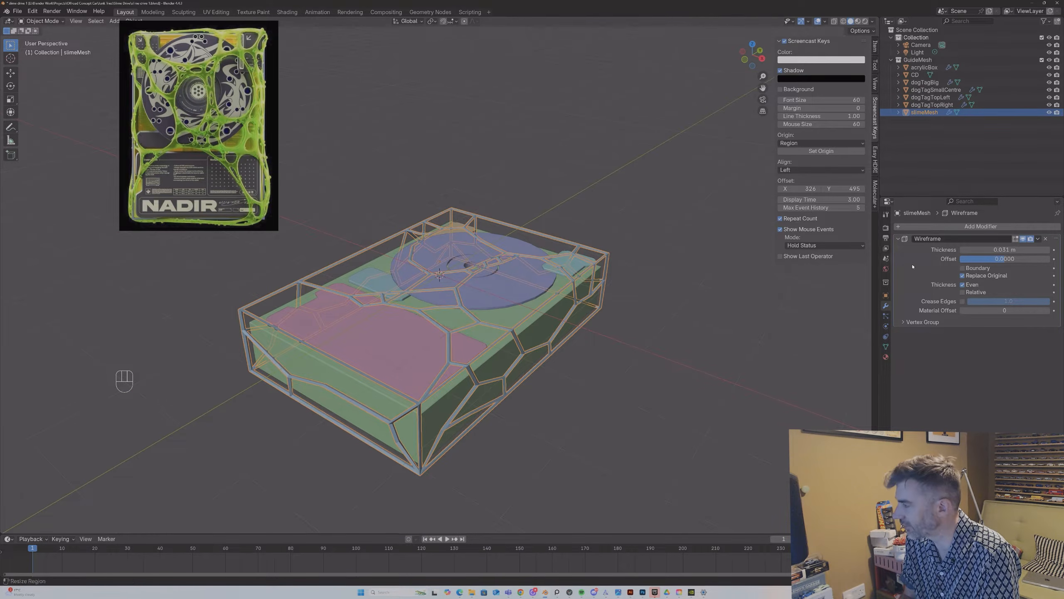
pyautogui.moveTo(545, 302); pyautogui.dragTo(570, 319, button='middle')
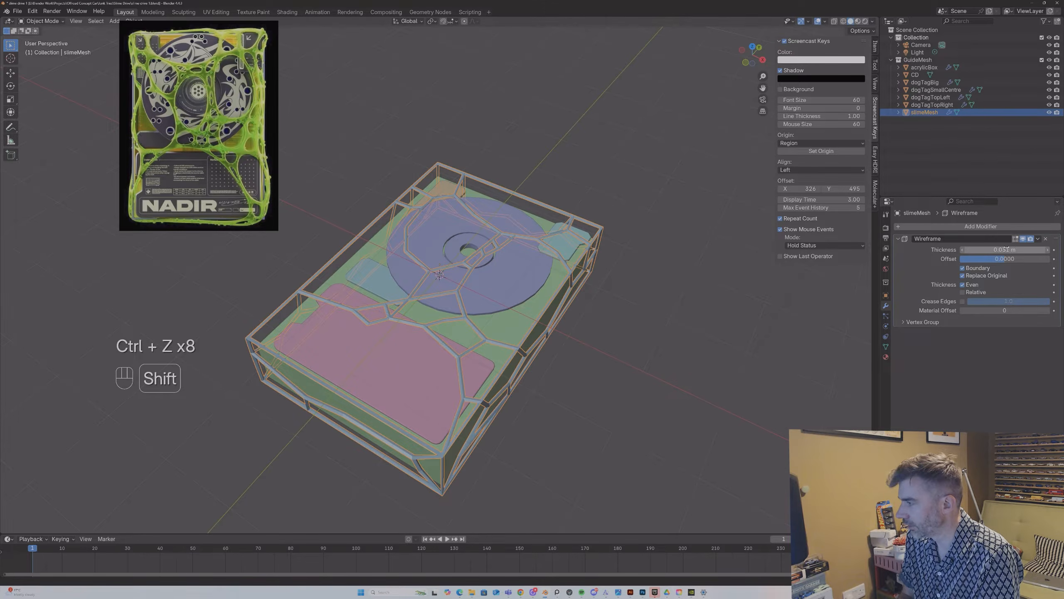
pyautogui.moveTo(1006, 249)
pyautogui.keyDown('shift'); pyautogui.mouseDown()
pyautogui.moveTo(1023, 249)
pyautogui.moveTo(1012, 249)
pyautogui.mouseUp(); pyautogui.keyUp('shift')
pyautogui.keyDown('shift'); pyautogui.moveTo(1005, 249); pyautogui.dragTo(1006, 250); pyautogui.keyUp('shift')
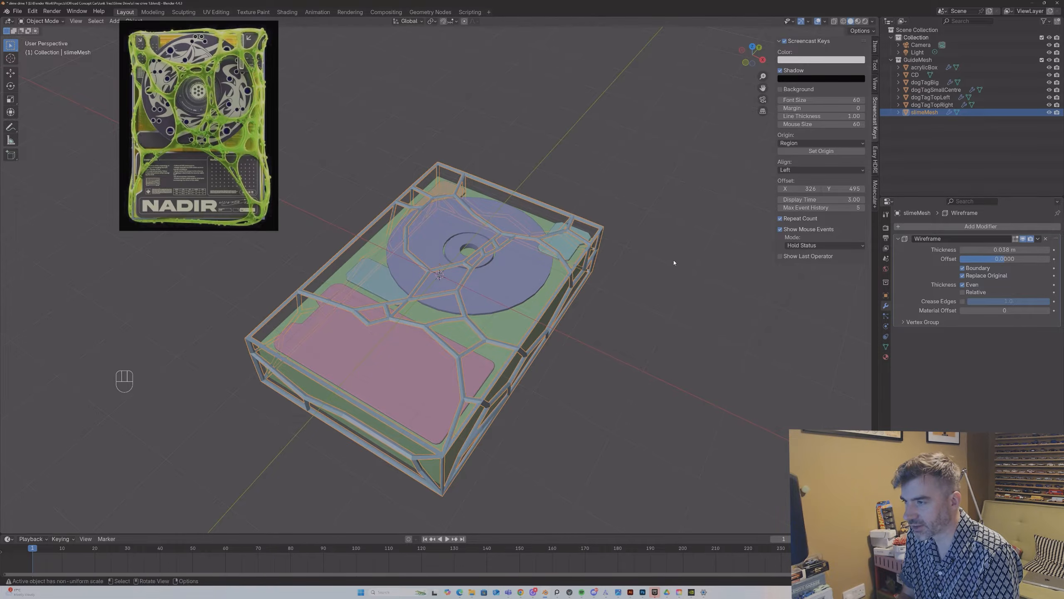
# Step: Add a Subdivision Surface modifier to slimeMesh and raise its viewport level to 3
pyautogui.click(995, 227)
pyautogui.click(995, 227)
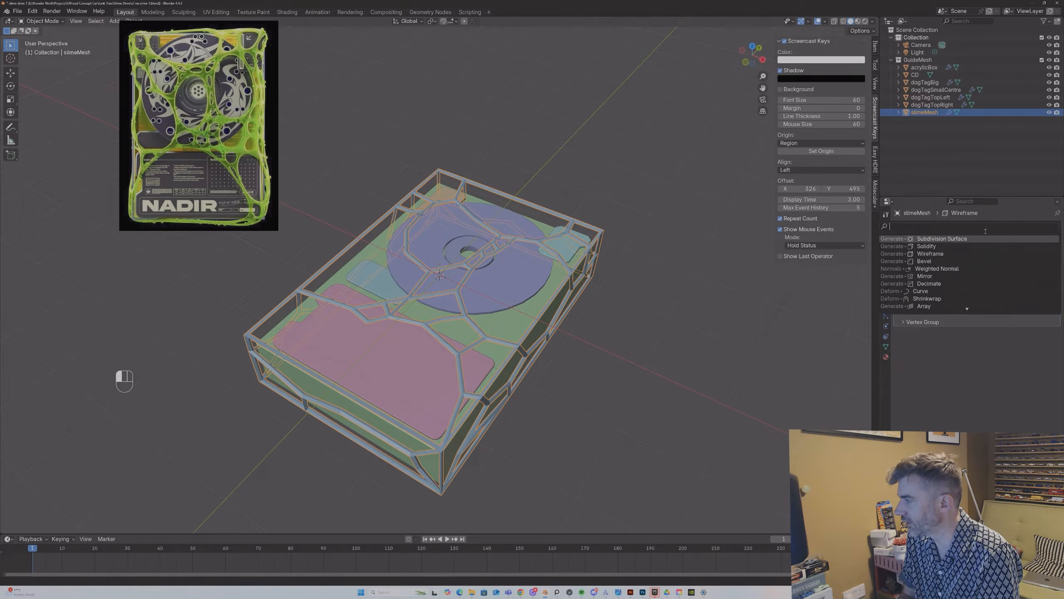
pyautogui.click(975, 239)
pyautogui.moveTo(625, 309); pyautogui.dragTo(721, 327, button='middle')
pyautogui.click(1049, 354)
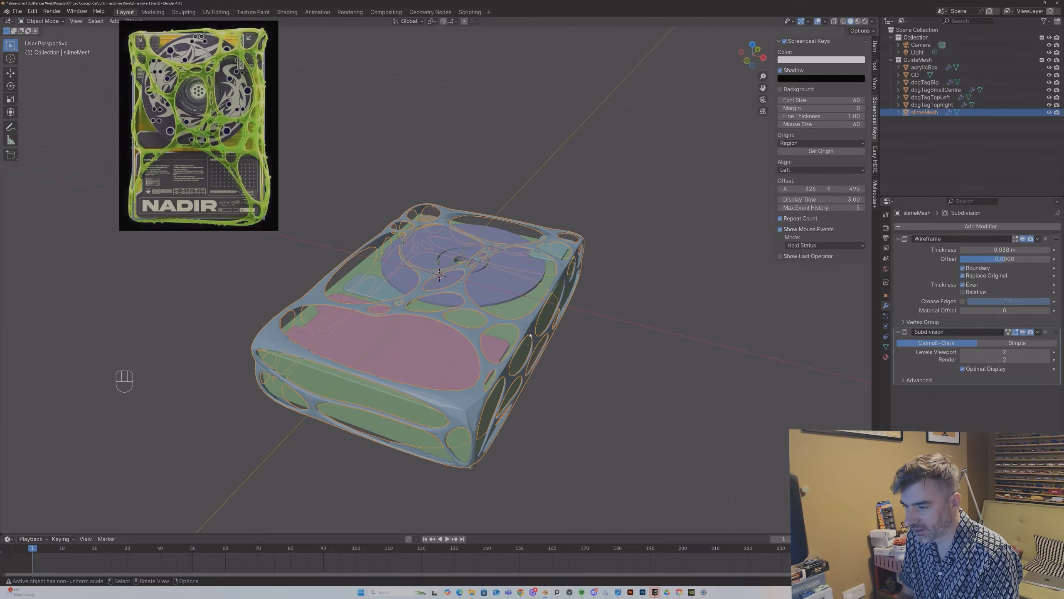
pyautogui.click(1048, 352)
# Step: Apply Shade Auto Smooth to slimeMesh and compare the web with the NADIR reference from above
pyautogui.rightClick(520, 328)
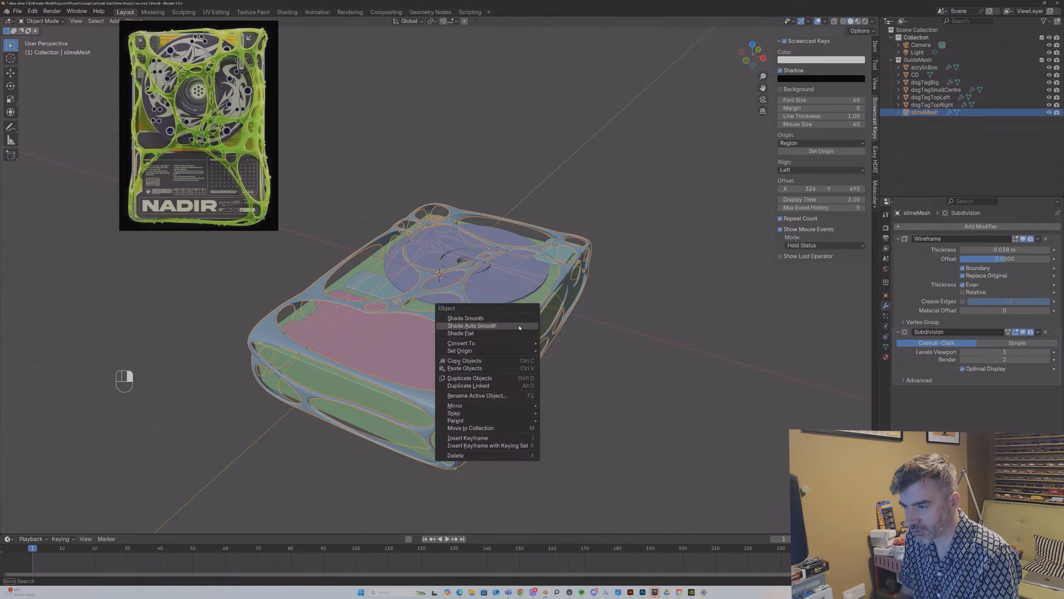
pyautogui.click(519, 326)
pyautogui.moveTo(519, 329); pyautogui.dragTo(524, 360, button='middle')
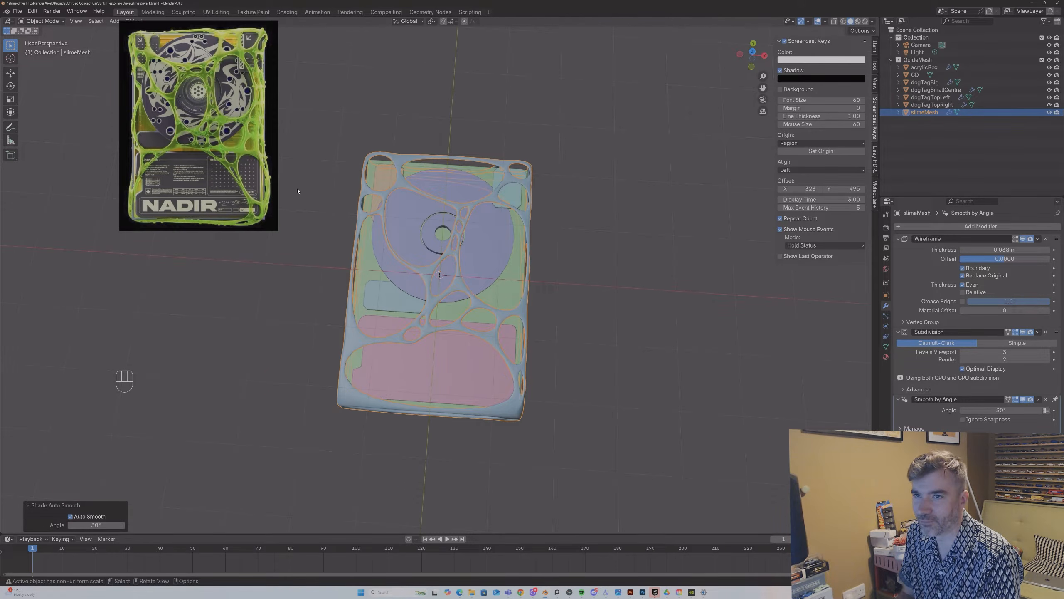
# Step: Enter face selection on slimeMesh and subdivide the small face at the centre of the web
pyautogui.moveTo(323, 157); pyautogui.dragTo(455, 250, button='middle')
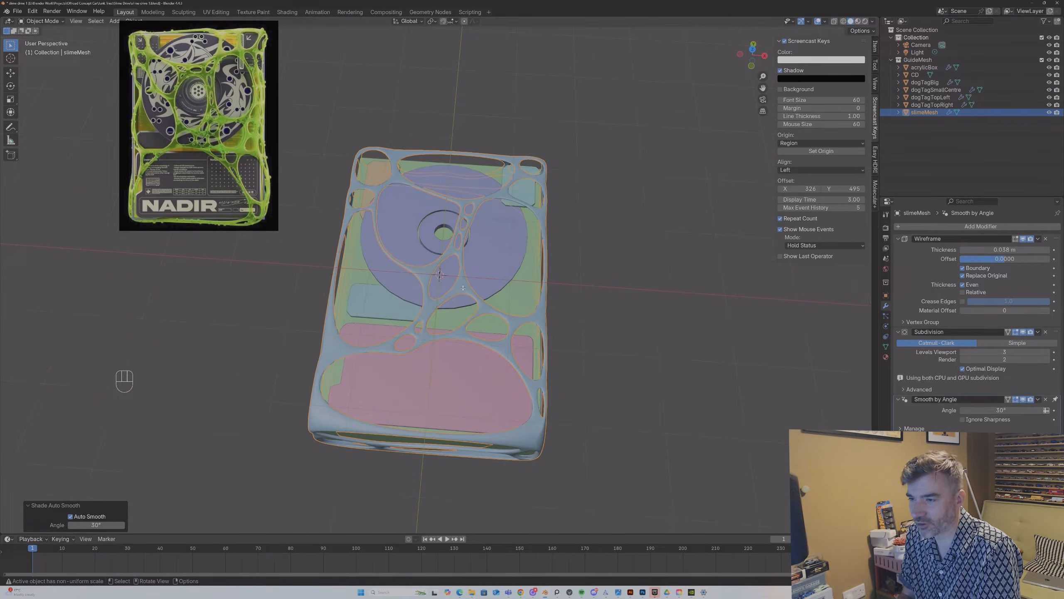
pyautogui.press('Tab')
pyautogui.press('Tab')
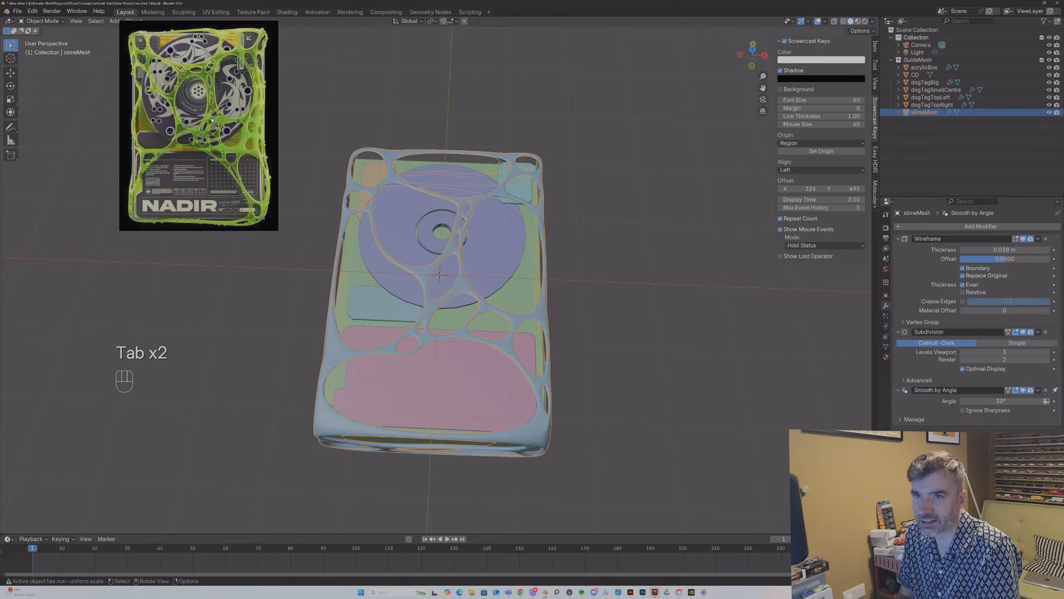
pyautogui.press('Tab')
pyautogui.press('3')
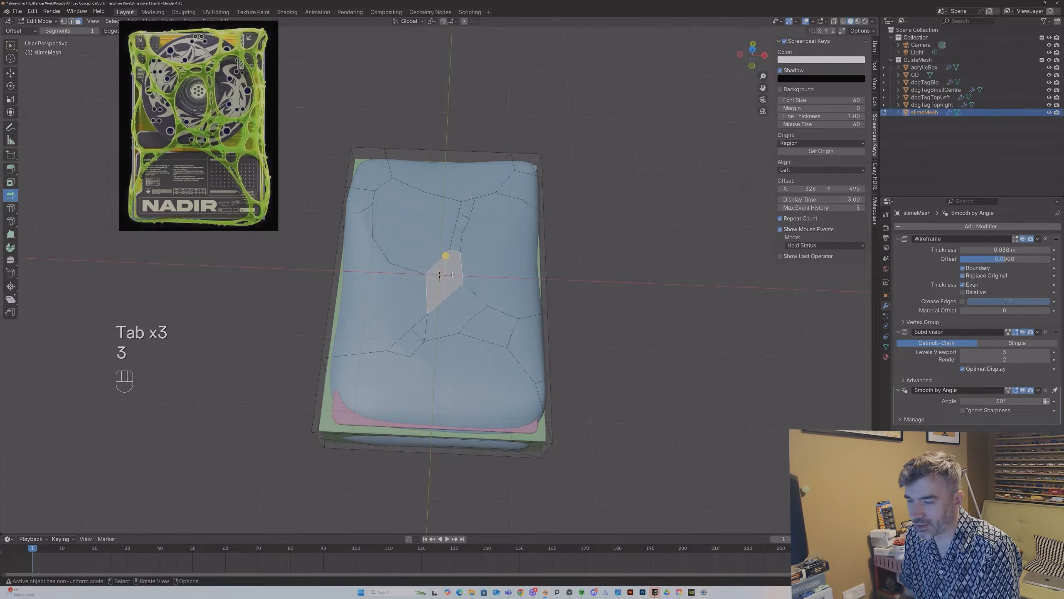
pyautogui.rightClick(452, 275)
pyautogui.click(479, 269)
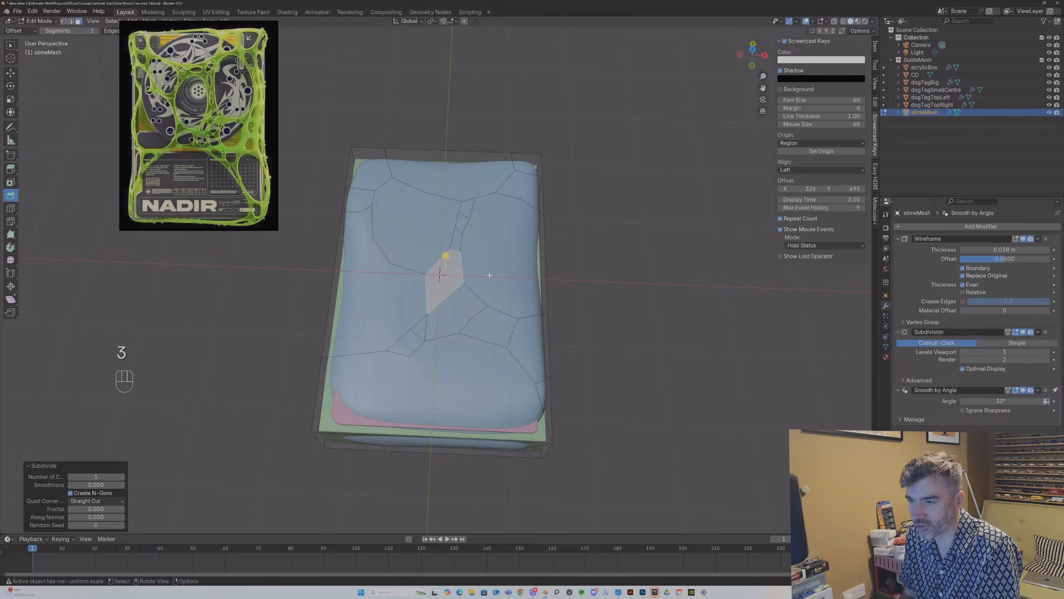
pyautogui.moveTo(479, 268); pyautogui.dragTo(495, 268, button='middle')
# Step: Connect the new edge-midpoint vertices across the central face to form extra strands, and return to Object Mode
pyautogui.press('Tab')
pyautogui.press('Tab')
pyautogui.press('1')
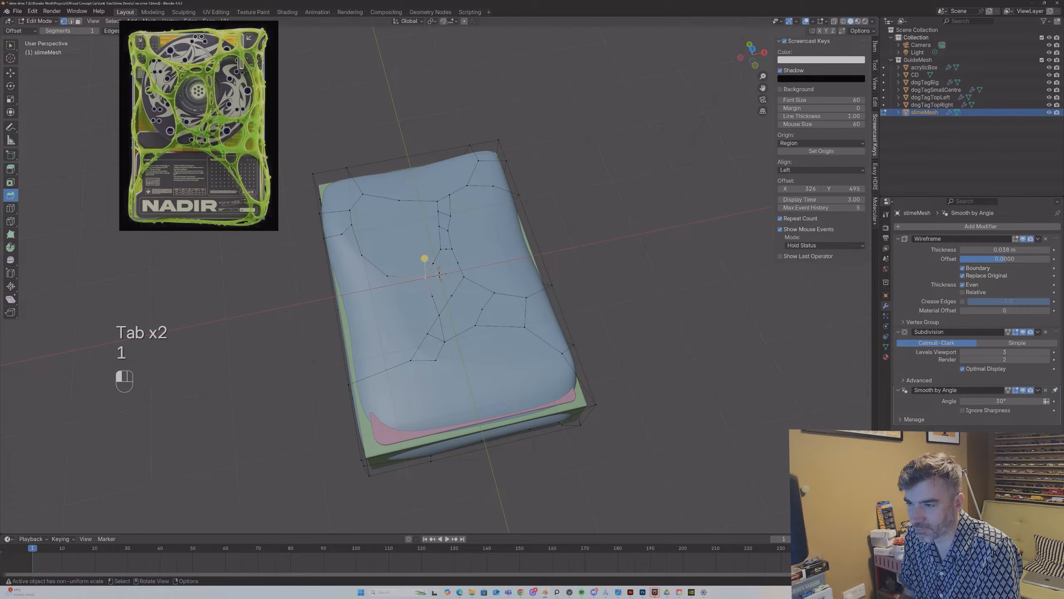
pyautogui.moveTo(453, 264); pyautogui.dragTo(449, 270, button='middle')
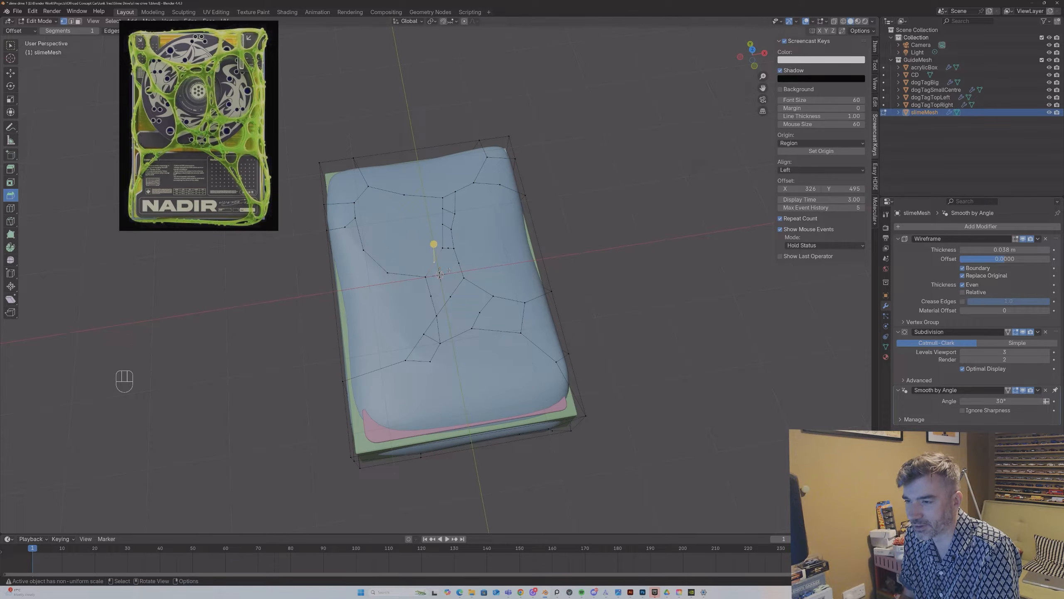
pyautogui.scroll(2, 444, 265)
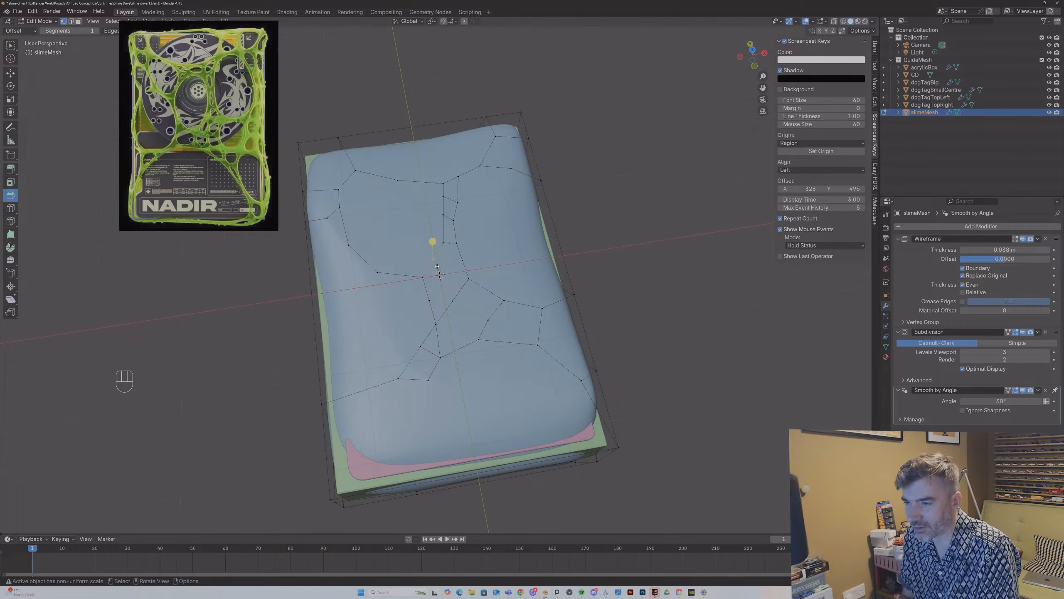
pyautogui.keyDown('shift'); pyautogui.click(463, 262); pyautogui.keyUp('shift')
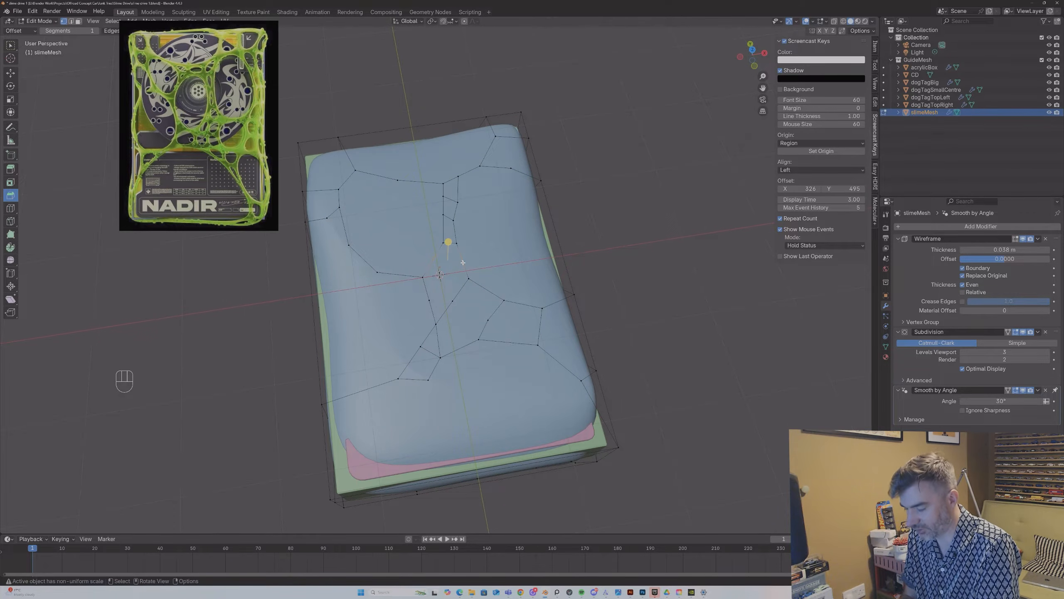
pyautogui.keyDown('shift'); pyautogui.click(431, 299); pyautogui.keyUp('shift')
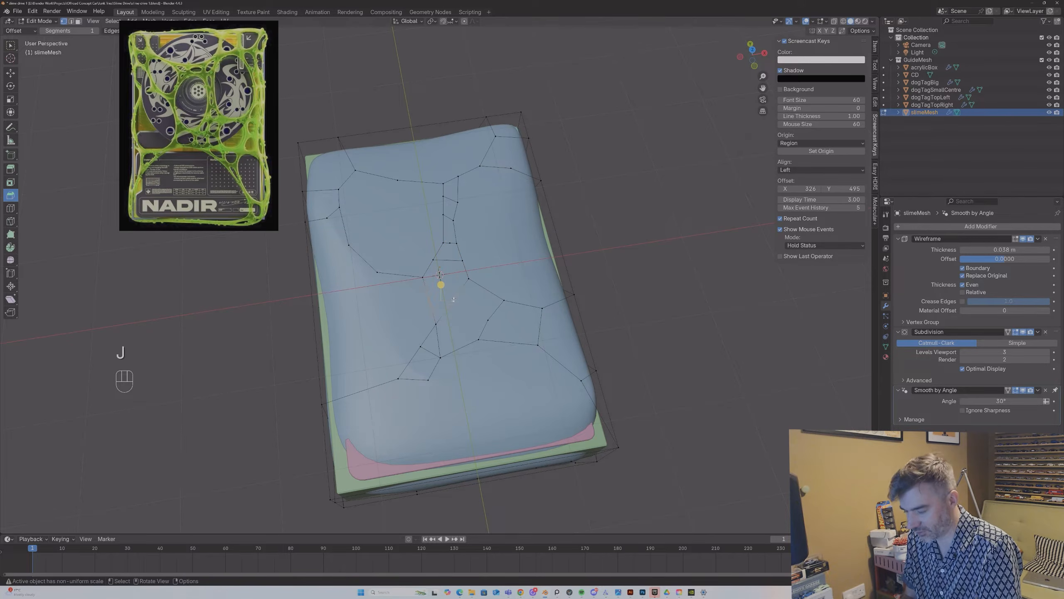
pyautogui.moveTo(477, 290); pyautogui.dragTo(453, 257, button='middle')
pyautogui.press('Tab')
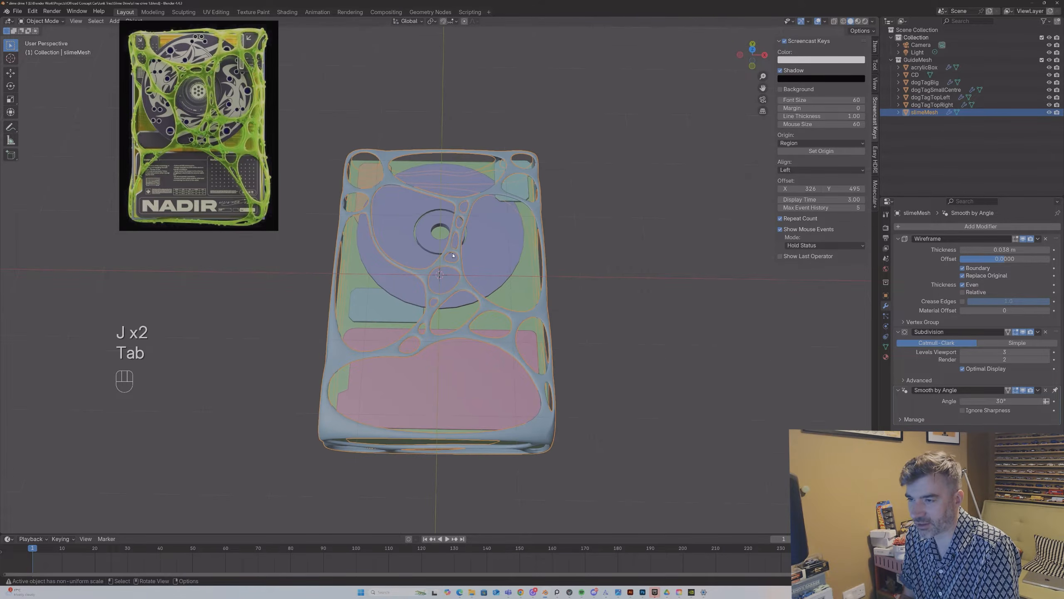
# Step: Subdivide the face just below the centre on the side facing away from the small blue dog tag
pyautogui.press('Tab')
pyautogui.moveTo(448, 273); pyautogui.dragTo(496, 307, button='middle')
pyautogui.press('Tab')
pyautogui.press('Tab')
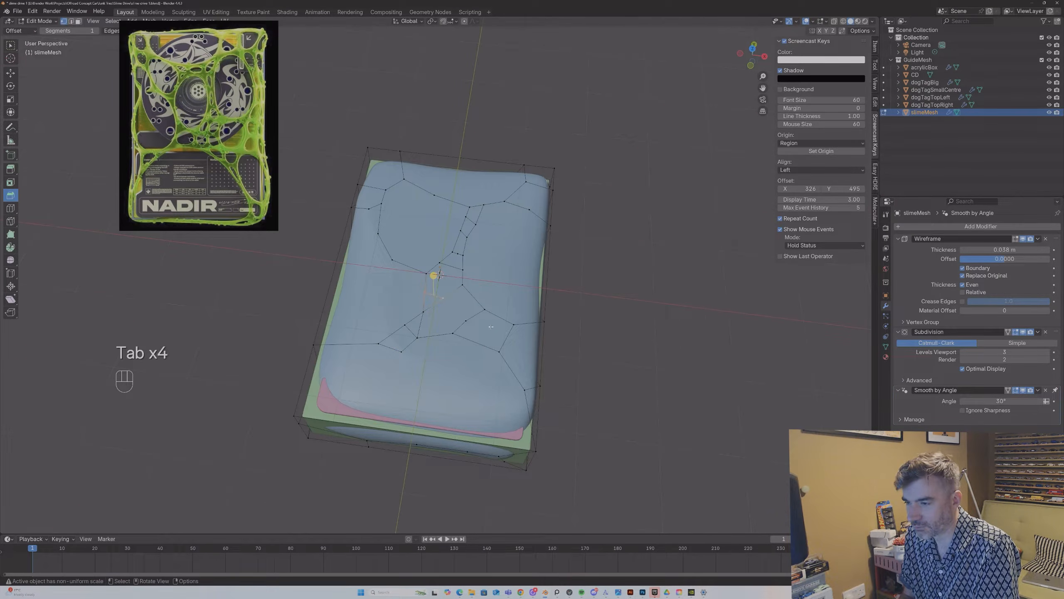
pyautogui.press('3')
pyautogui.click(491, 327)
pyautogui.rightClick(494, 334)
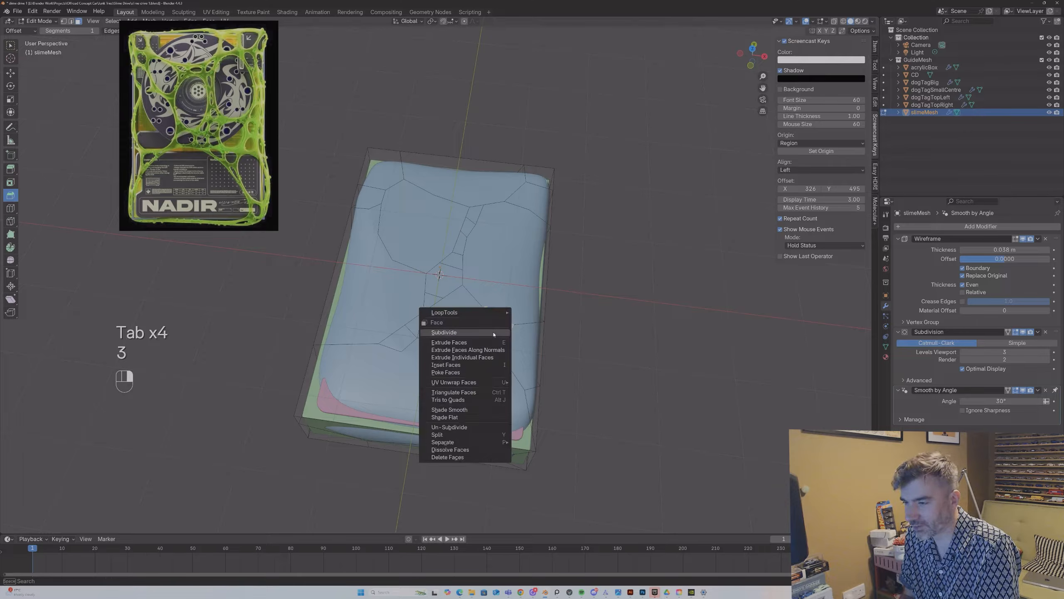
pyautogui.click(493, 334)
# Step: Knife-cut that subdivided face into smaller cells with lines from its edge midpoints meeting in the middle, and return to Object Mode
pyautogui.press('Tab')
pyautogui.press('Tab')
pyautogui.press('1')
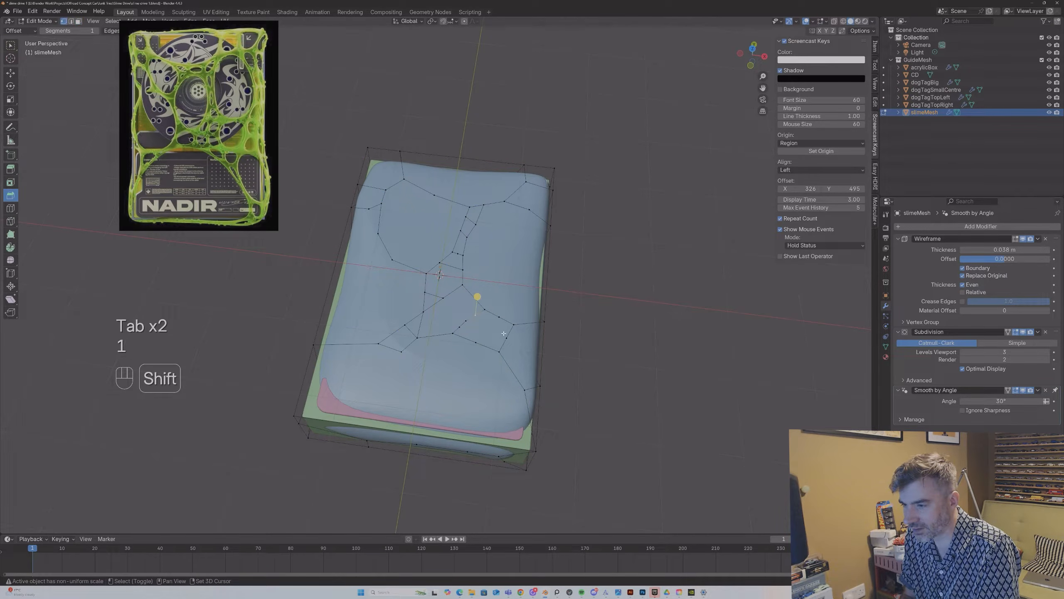
pyautogui.press('j')
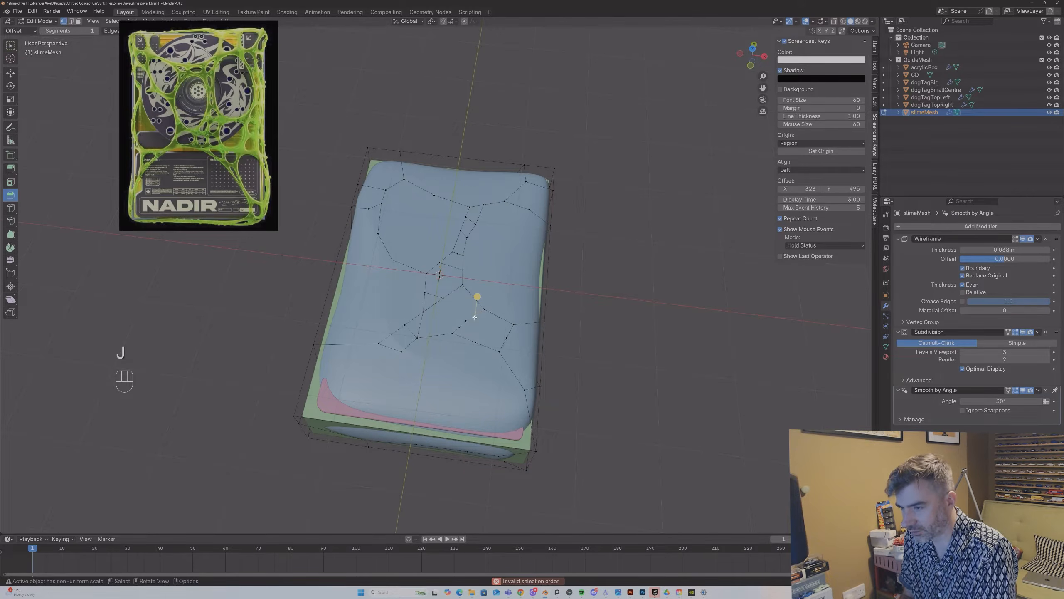
pyautogui.press('k')
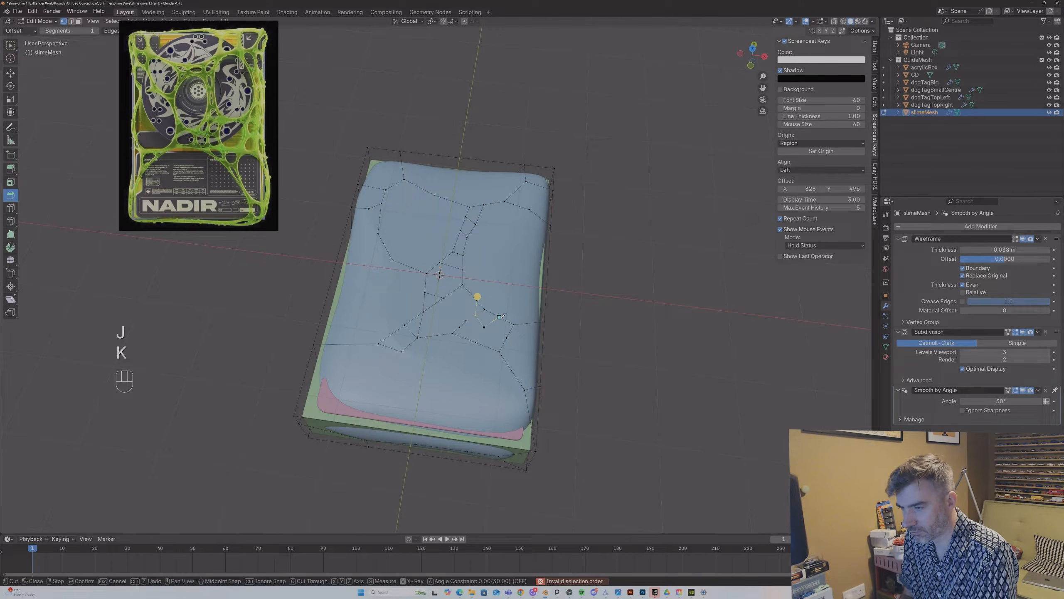
pyautogui.press('Return')
pyautogui.press('k')
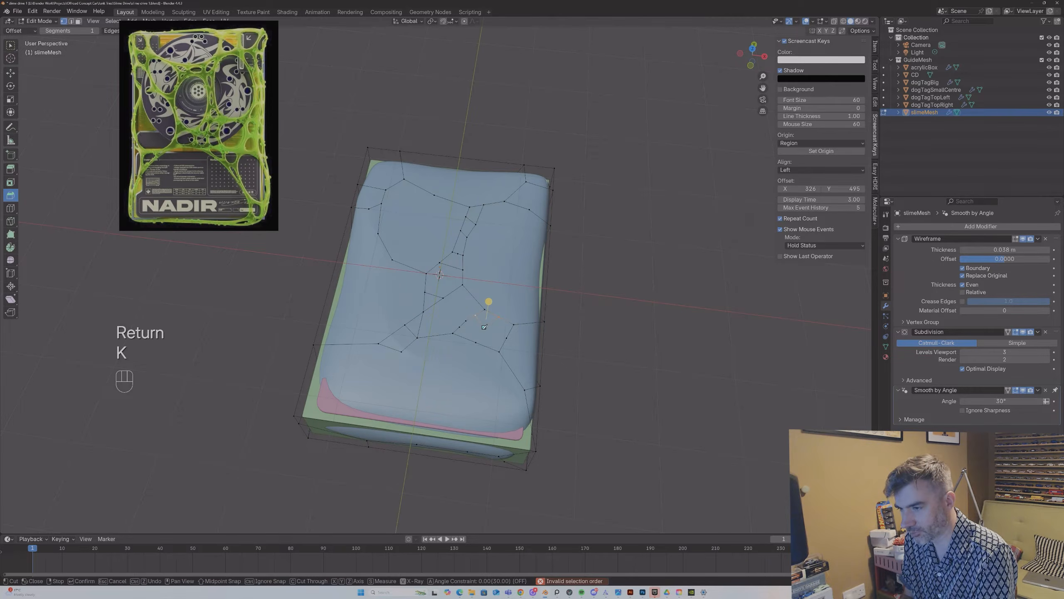
pyautogui.press('Return')
pyautogui.press('Tab')
pyautogui.moveTo(482, 336); pyautogui.dragTo(464, 309, button='middle')
pyautogui.scroll(4, 457, 311)
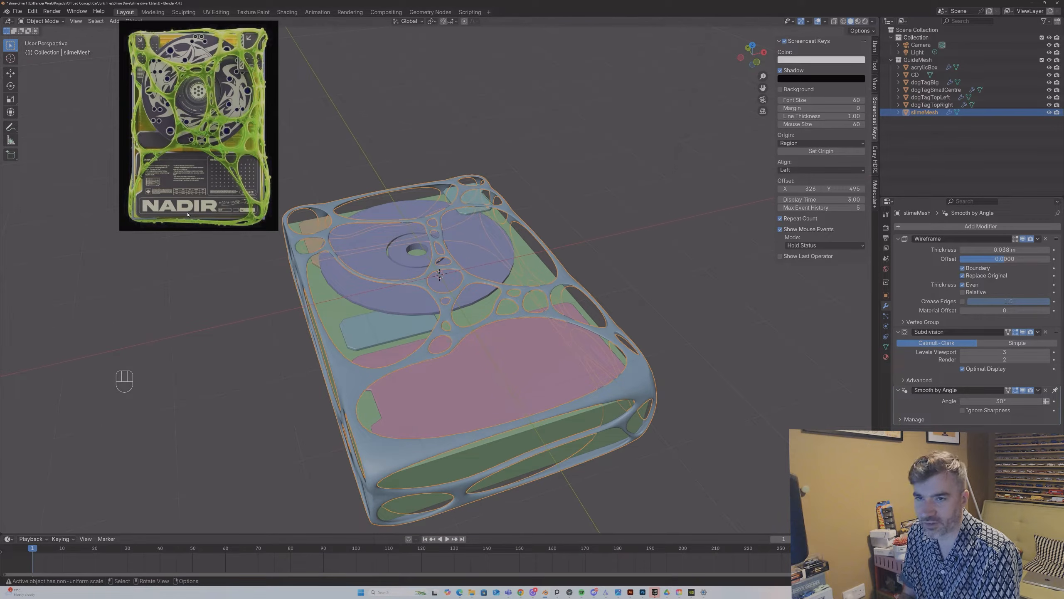
# Step: Delete slimeMesh's long upper edge at the end beside the large pink dog tag, and return to Object Mode
pyautogui.press('Tab')
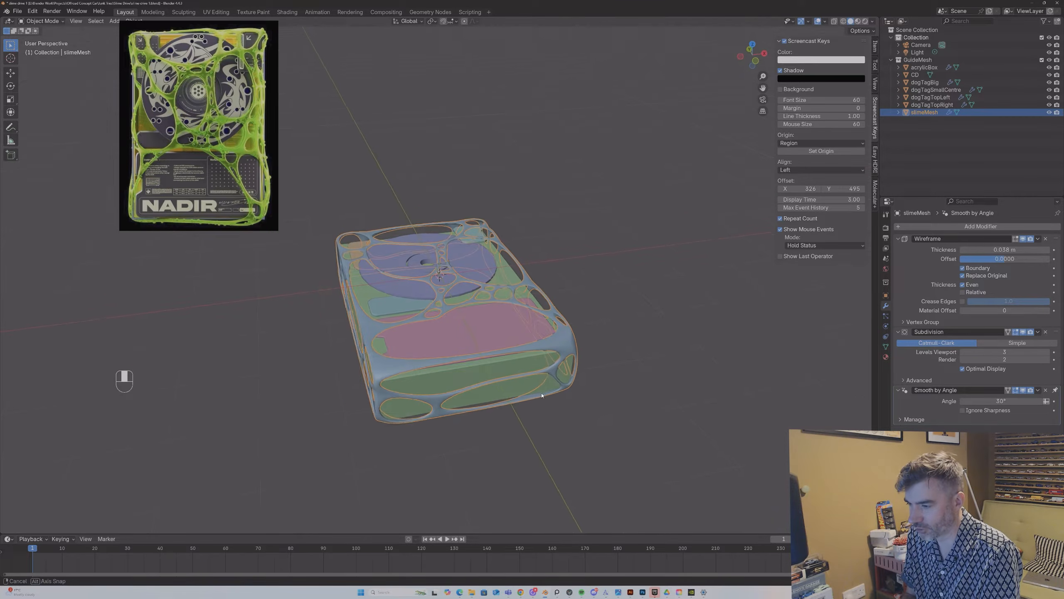
pyautogui.moveTo(509, 362); pyautogui.dragTo(497, 368, button='middle')
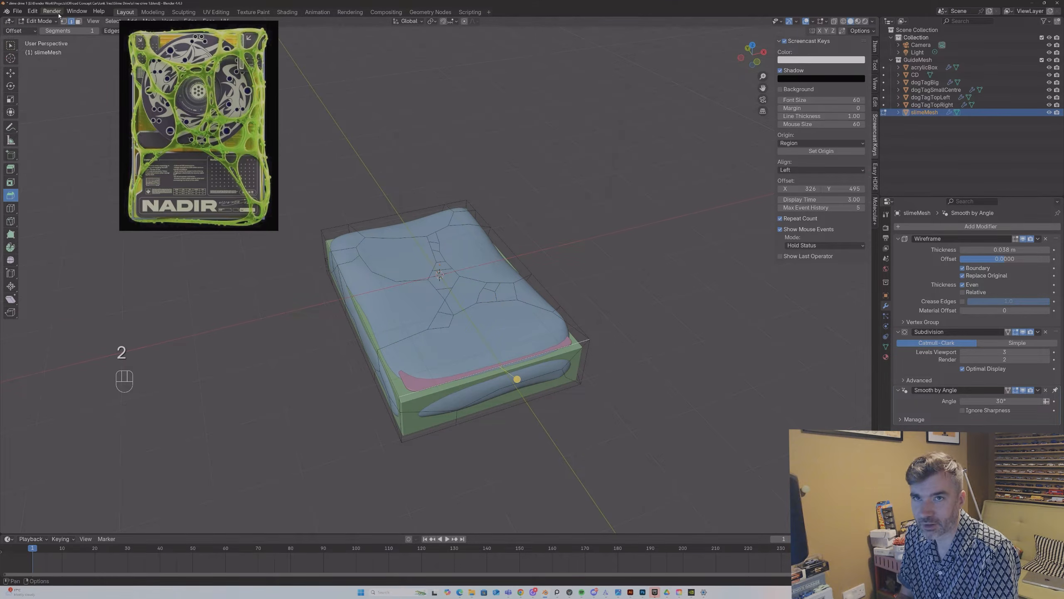
pyautogui.press('x')
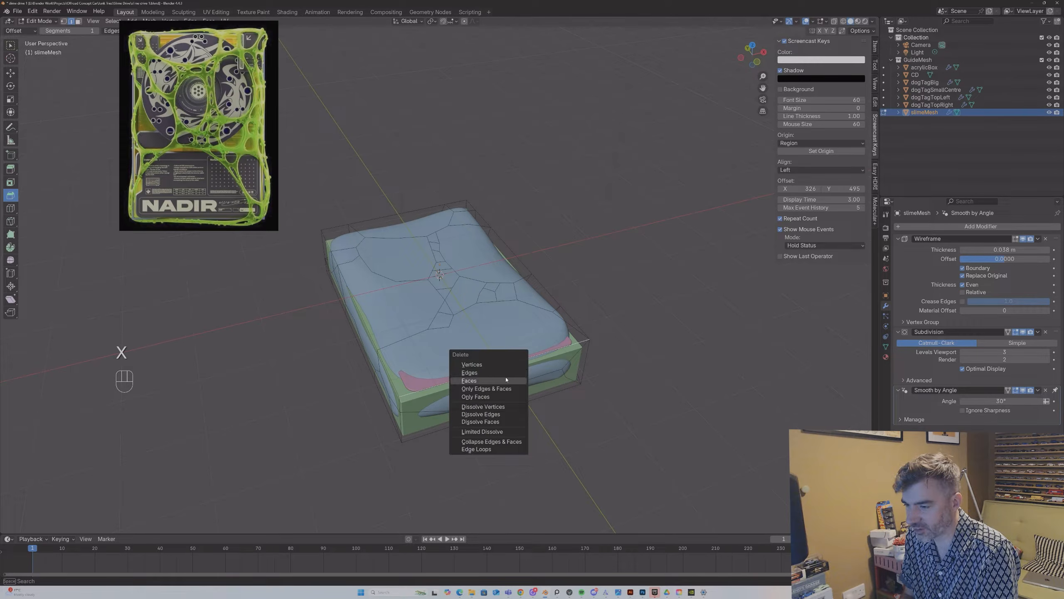
pyautogui.click(506, 380)
pyautogui.moveTo(501, 373); pyautogui.dragTo(466, 342, button='middle')
pyautogui.press('Tab')
pyautogui.click(632, 333)
# Step: Delete the long upper edge at slimeMesh's opposite end, near the CD, and return to Object Mode
pyautogui.moveTo(586, 334); pyautogui.dragTo(727, 333, button='middle')
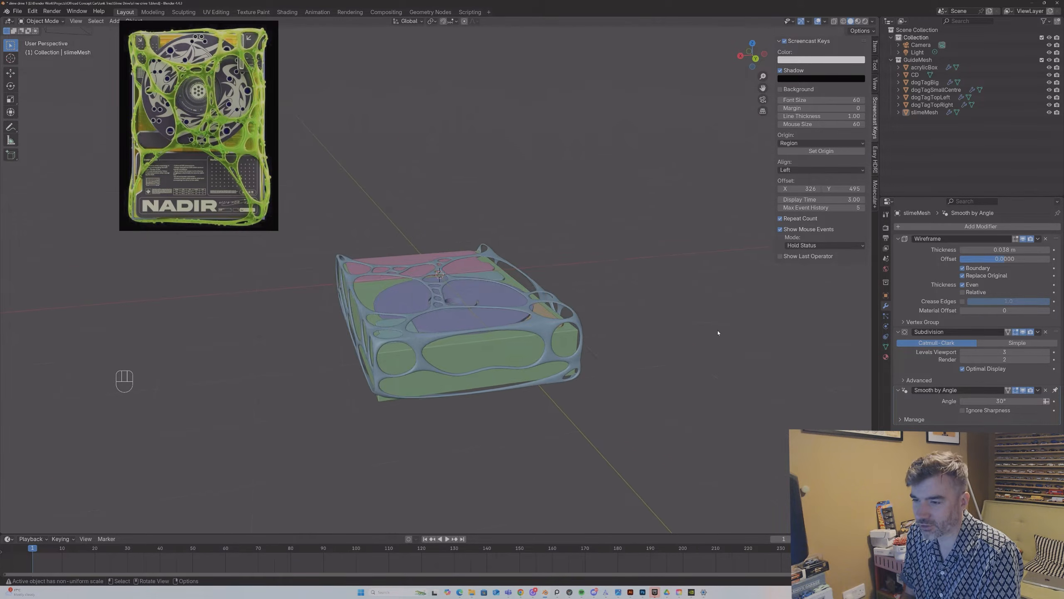
pyautogui.press('Tab')
pyautogui.rightClick(485, 329)
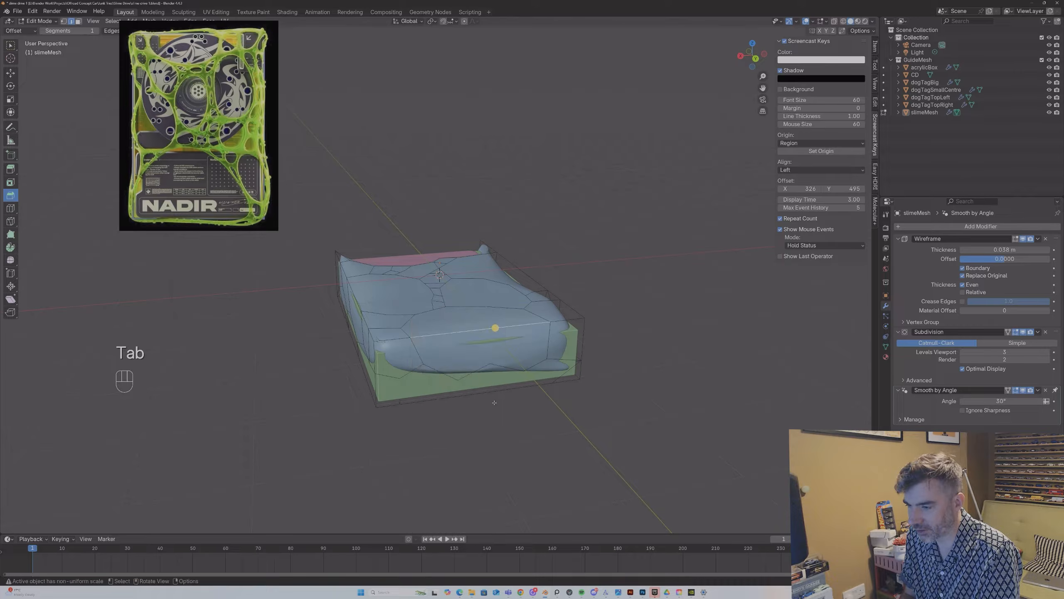
pyautogui.press('x')
pyautogui.rightClick(515, 327)
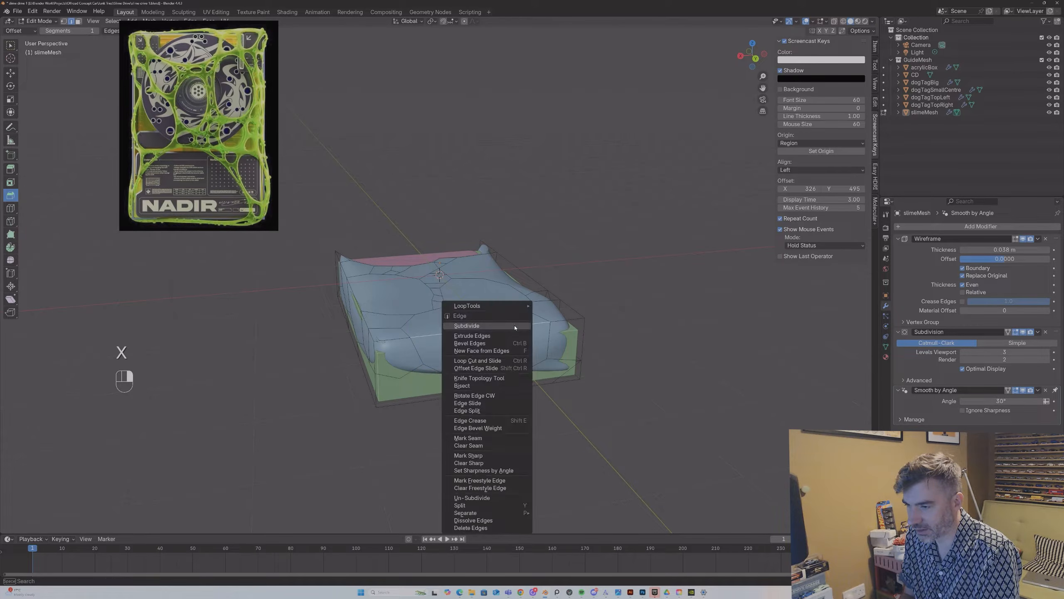
pyautogui.press('x')
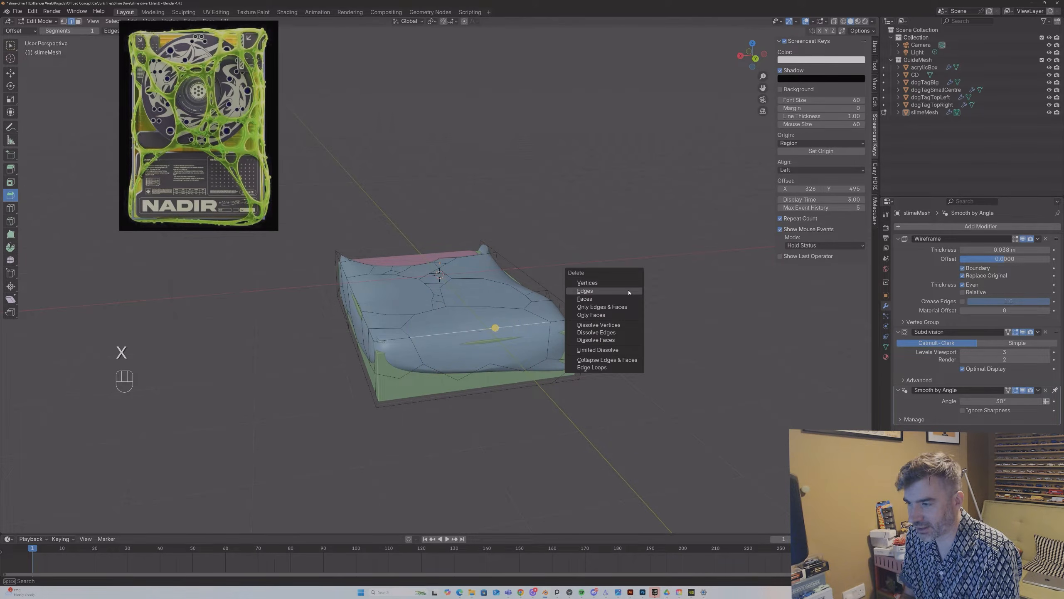
pyautogui.click(627, 293)
pyautogui.press('Tab')
# Step: Set slimeMesh's Wireframe modifier thickness to 0.065 m
pyautogui.moveTo(510, 321); pyautogui.dragTo(873, 276, button='middle')
pyautogui.keyDown('shift'); pyautogui.moveTo(1005, 249); pyautogui.dragTo(1005, 249); pyautogui.keyUp('shift')
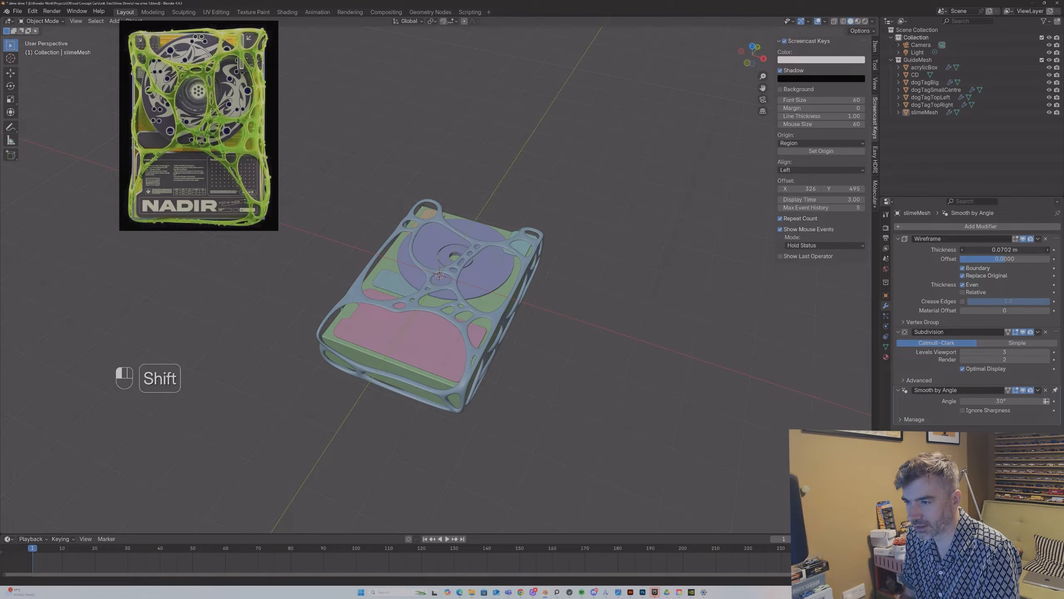
pyautogui.keyDown('shift'); pyautogui.moveTo(1005, 249); pyautogui.dragTo(1018, 250); pyautogui.keyUp('shift')
pyautogui.moveTo(475, 327); pyautogui.dragTo(586, 299, button='middle')
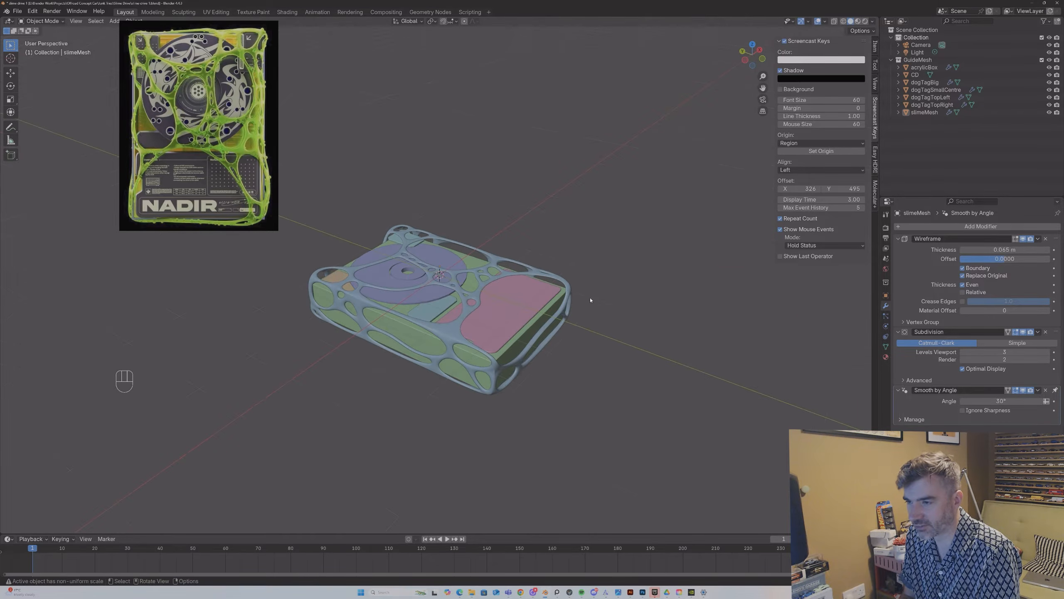
# Step: Add a Solidify modifier to slimeMesh with a thickness of -0.01 m
pyautogui.click(992, 227)
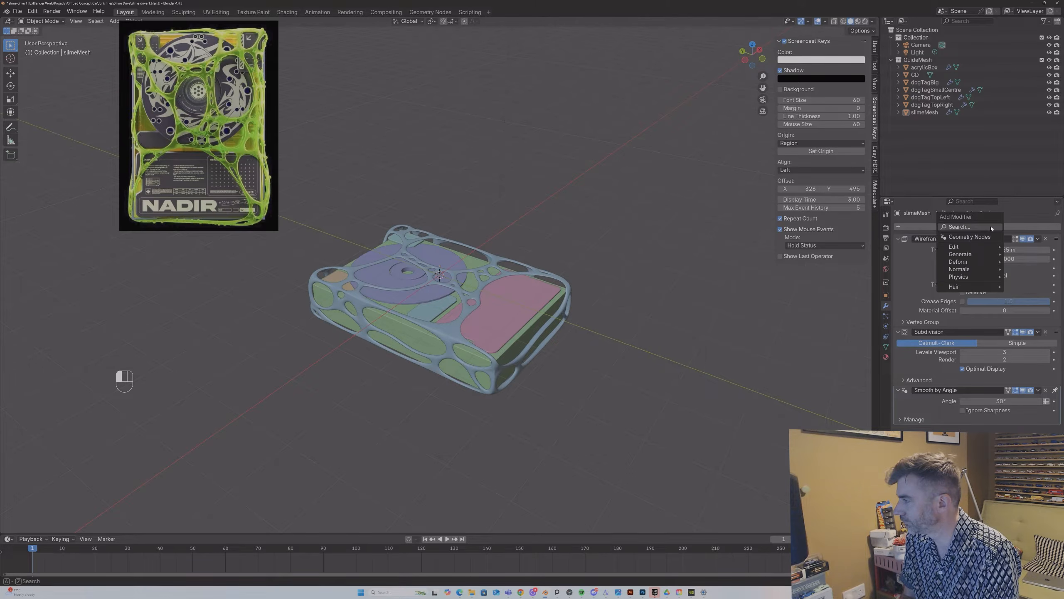
pyautogui.click(991, 229)
pyautogui.click(990, 247)
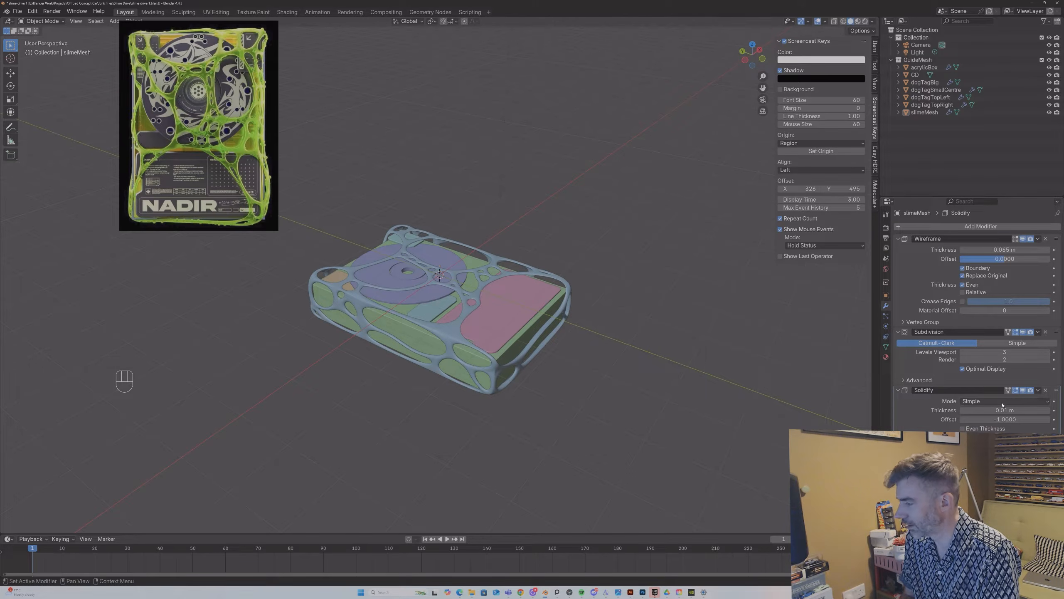
pyautogui.moveTo(1004, 410)
pyautogui.keyDown('shift'); pyautogui.mouseDown()
pyautogui.moveTo(1027, 410)
pyautogui.moveTo(992, 410)
pyautogui.mouseUp(); pyautogui.keyUp('shift')
pyautogui.moveTo(541, 268); pyautogui.dragTo(527, 295, button='middle')
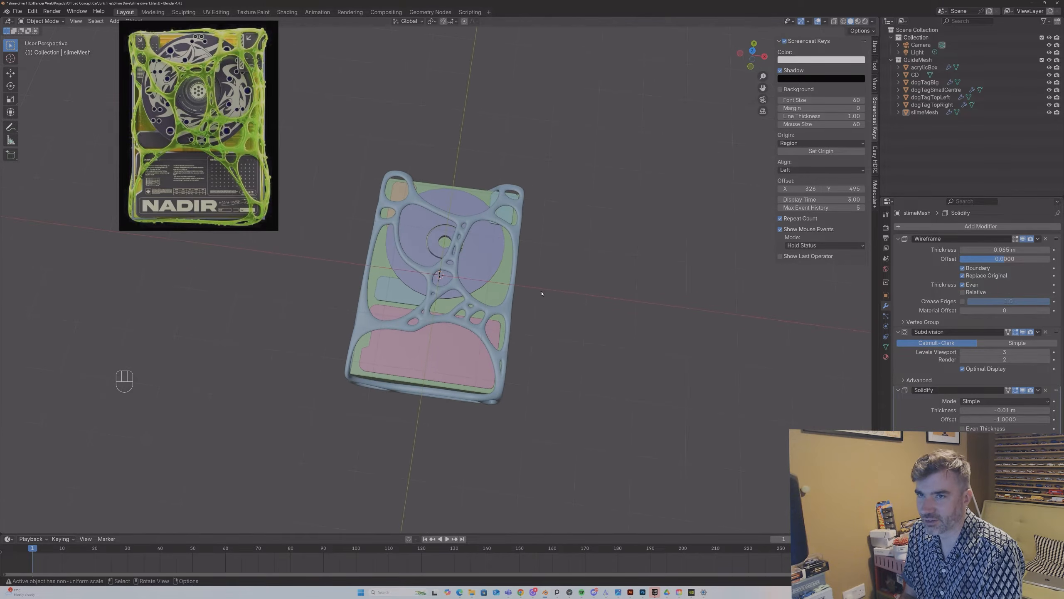
pyautogui.scroll(4, 496, 221)
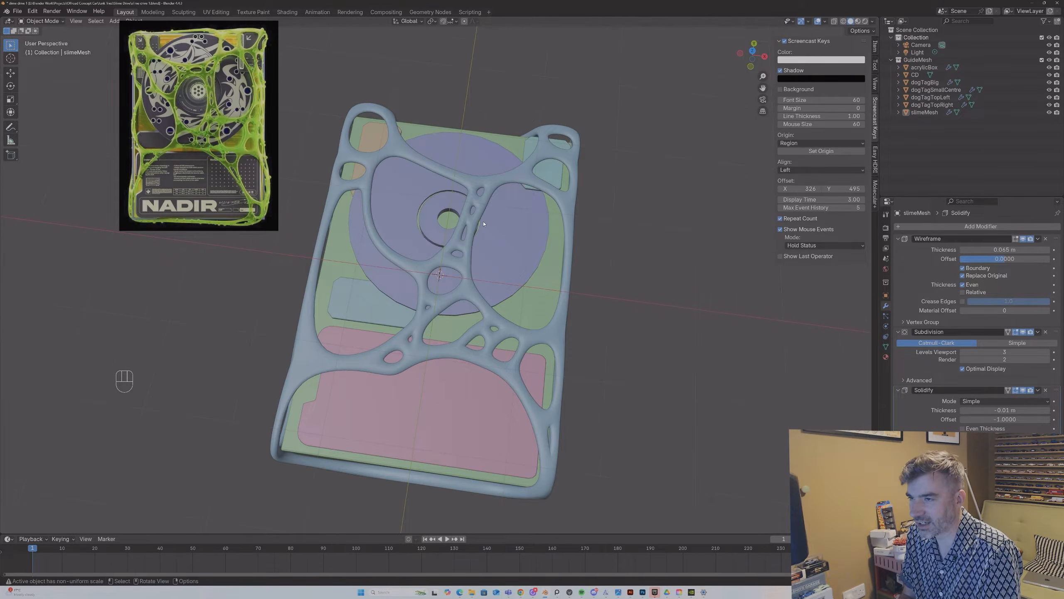
# Step: Set the Wireframe thickness to 0.0165 m and the Solidify thickness to -0.017 m
pyautogui.press('shift')
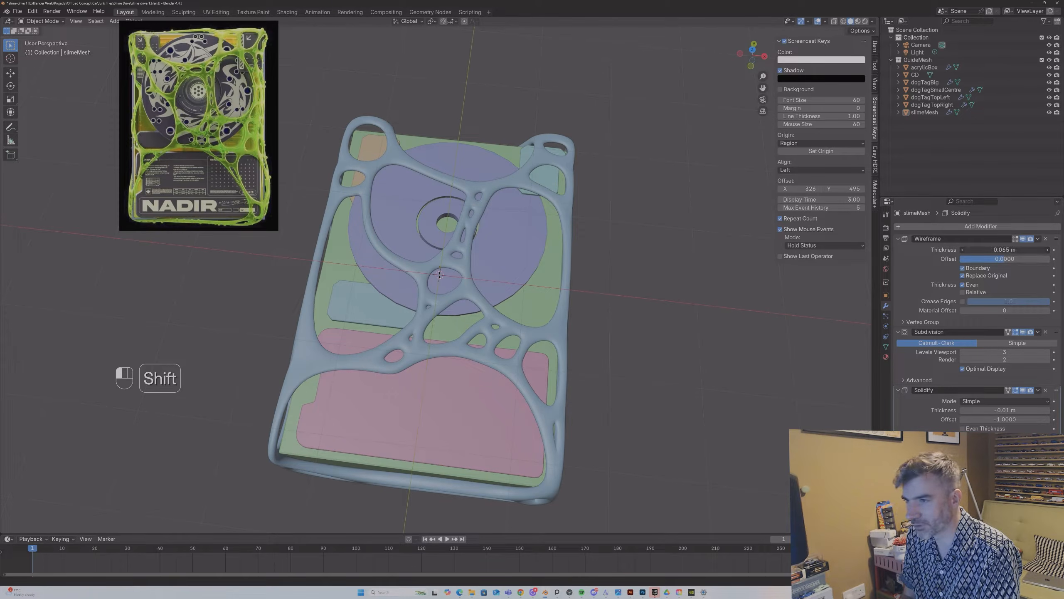
pyautogui.moveTo(1005, 250)
pyautogui.keyDown('shift'); pyautogui.mouseDown()
pyautogui.moveTo(972, 250)
pyautogui.moveTo(1008, 250)
pyautogui.mouseUp(); pyautogui.keyUp('shift')
pyautogui.moveTo(494, 369); pyautogui.dragTo(619, 345, button='middle')
pyautogui.press('shift')
pyautogui.keyDown('shift'); pyautogui.moveTo(996, 410); pyautogui.dragTo(984, 410); pyautogui.keyUp('shift')
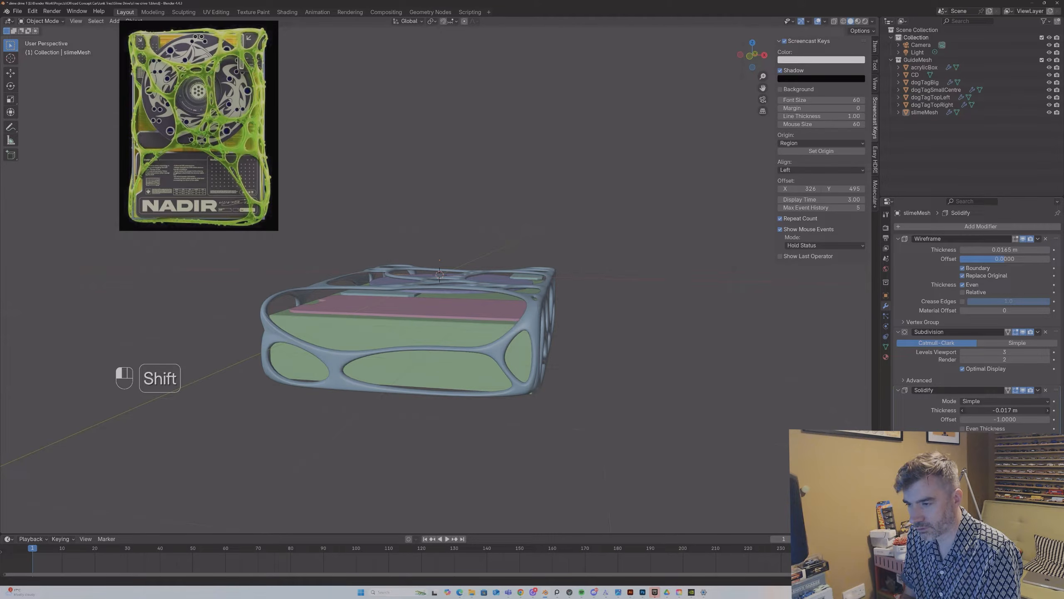
pyautogui.moveTo(666, 365); pyautogui.dragTo(652, 390, button='middle')
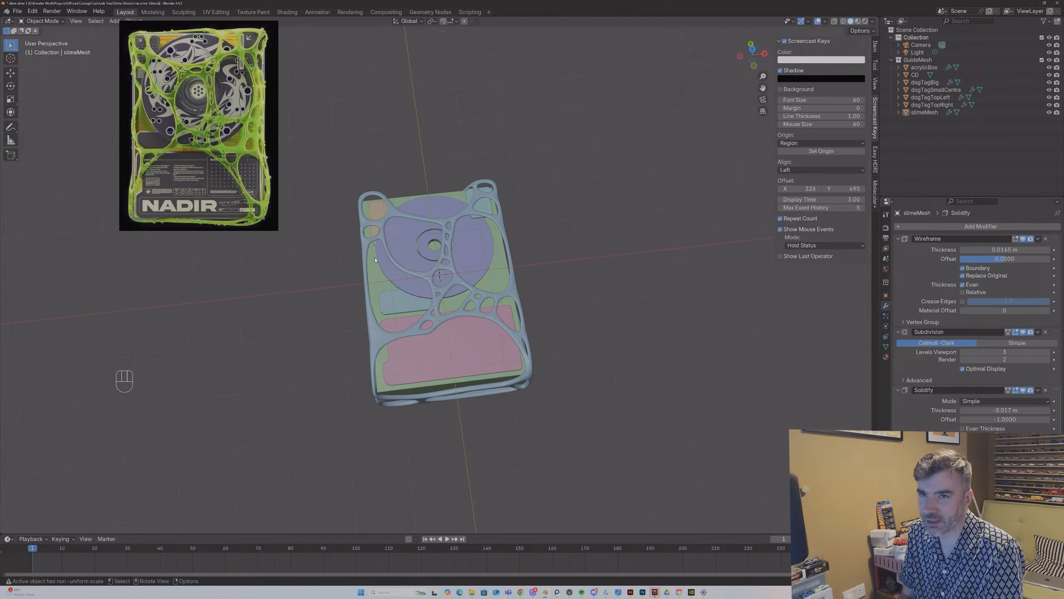
# Step: Enter Edit Mode on slimeMesh with vertex selection and turn off the Solidify modifier's viewport display
pyautogui.scroll(3, 495, 317)
pyautogui.press('Tab')
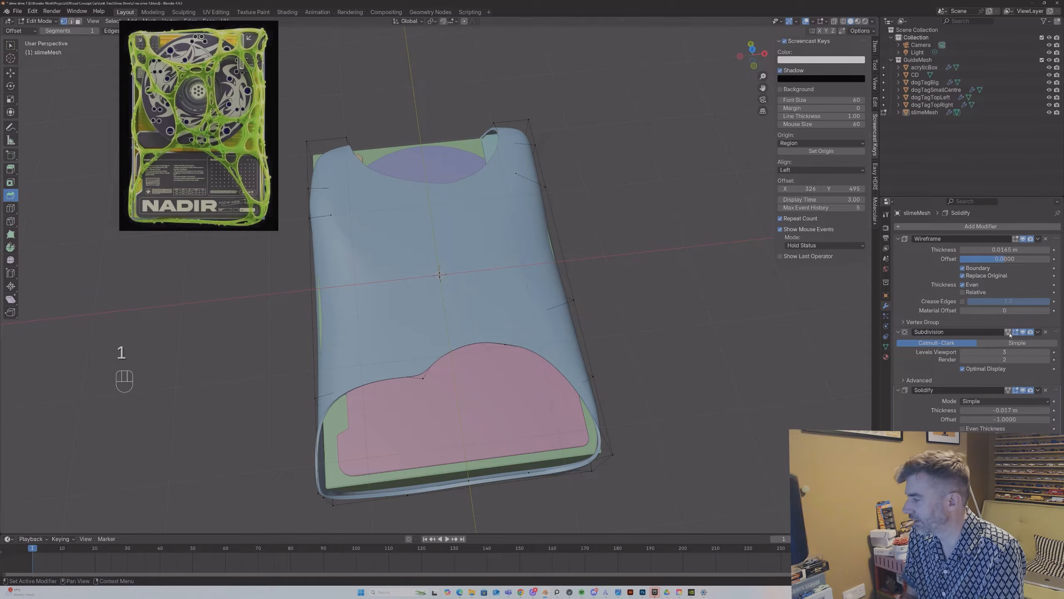
pyautogui.click(1023, 390)
pyautogui.moveTo(436, 201)
pyautogui.mouseDown(button='middle')
pyautogui.moveTo(448, 183)
pyautogui.moveTo(422, 204)
pyautogui.mouseUp(button='middle')
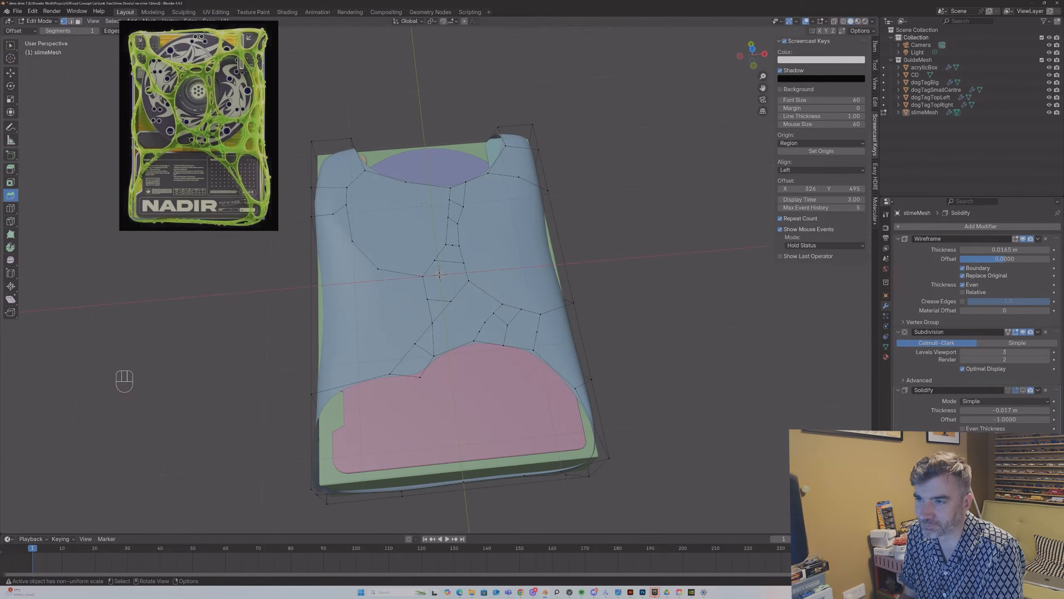
# Step: Reposition the selected vertex on slimeMesh's upper-left strand and knife-cut a new edge across to the central strand
pyautogui.press('g')
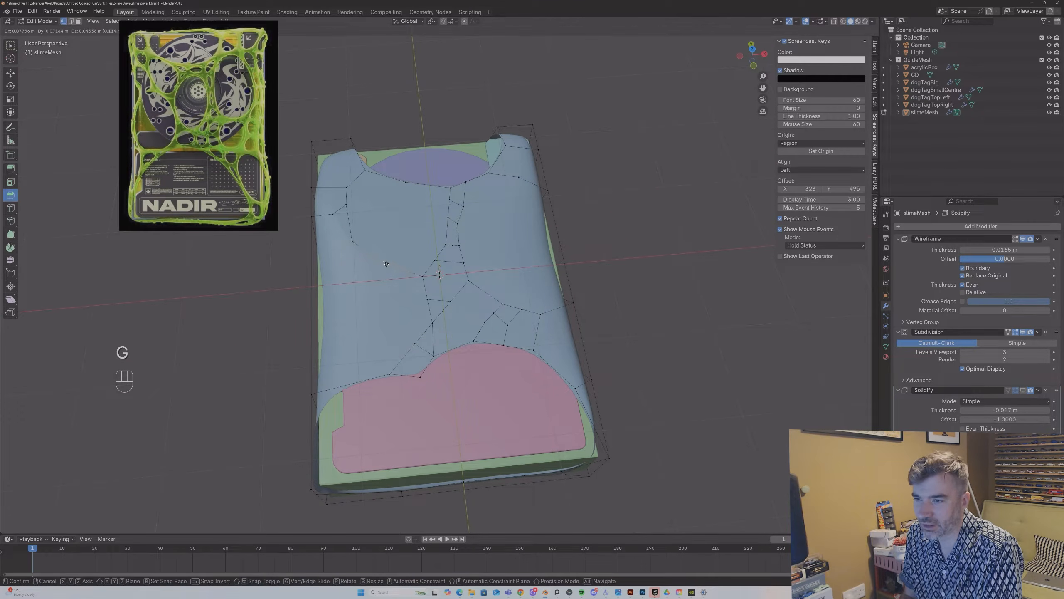
pyautogui.click(387, 263)
pyautogui.press('k')
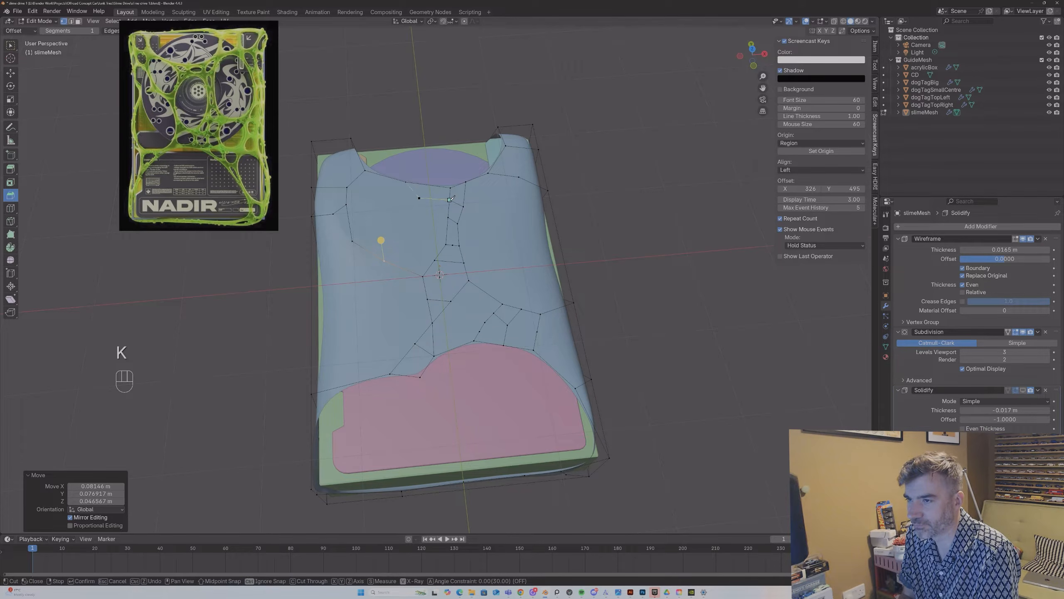
pyautogui.press('Return')
# Step: Check the slime web in Object Mode and set slimeMesh's Wireframe thickness to 0.0375 m
pyautogui.press('Tab')
pyautogui.moveTo(450, 199); pyautogui.dragTo(421, 216, button='middle')
pyautogui.press('Tab')
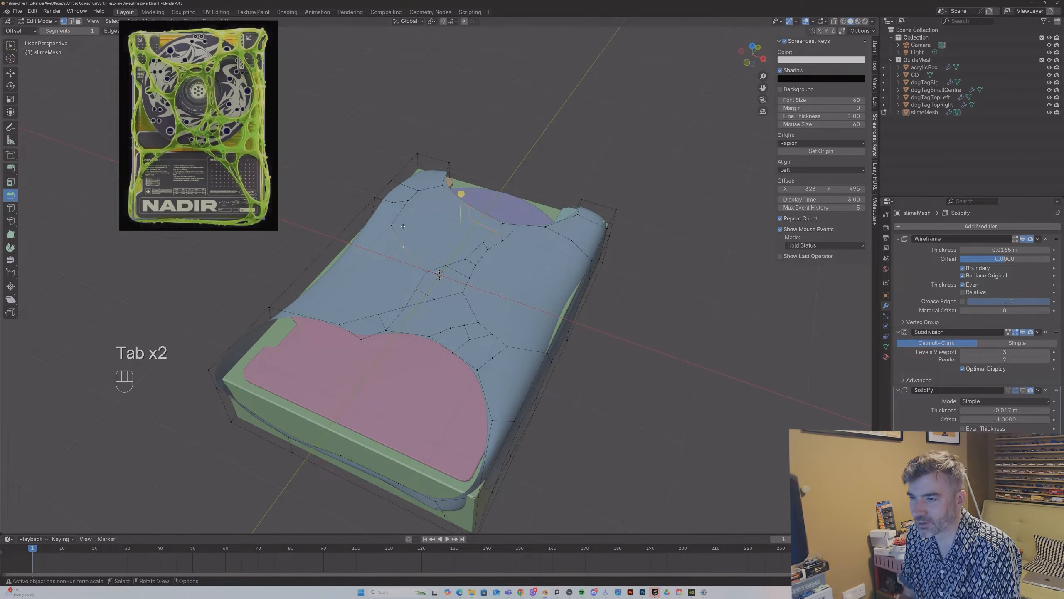
pyautogui.press('Tab')
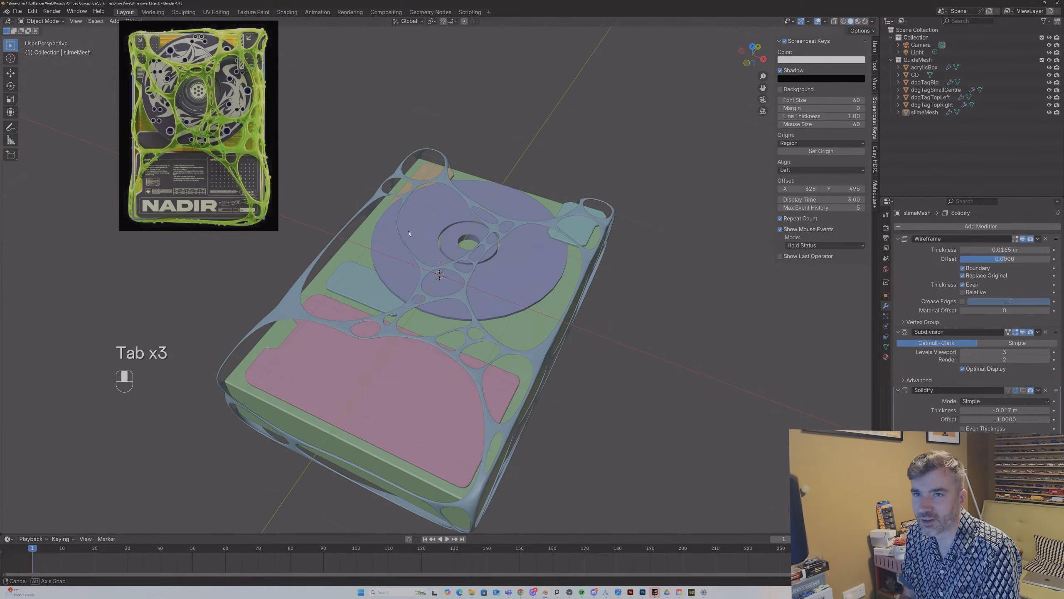
pyautogui.press('Tab')
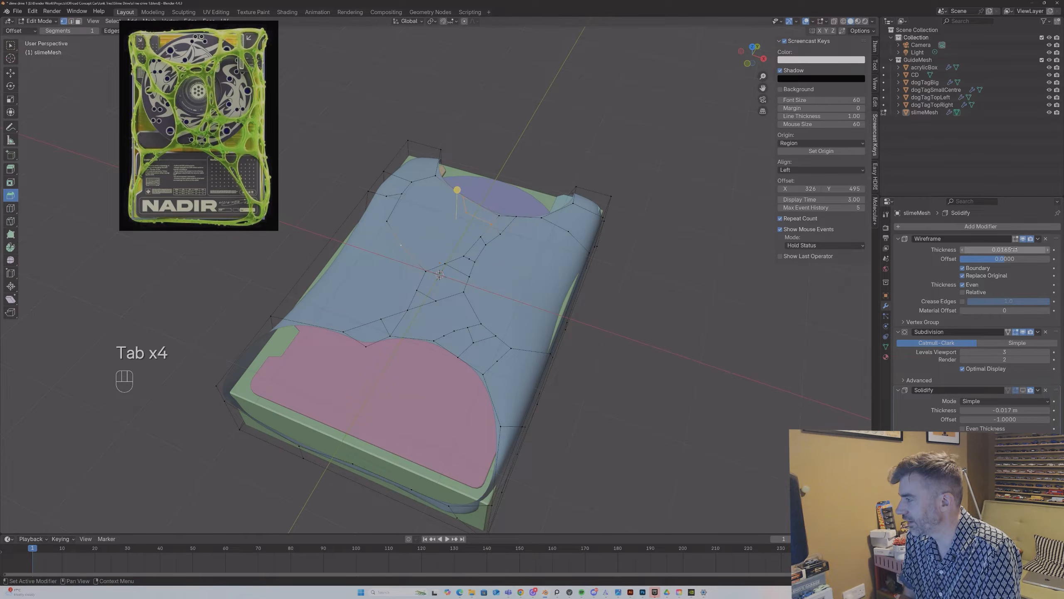
pyautogui.press('Tab')
pyautogui.press('Tab')
pyautogui.moveTo(1008, 249); pyautogui.dragTo(1025, 250)
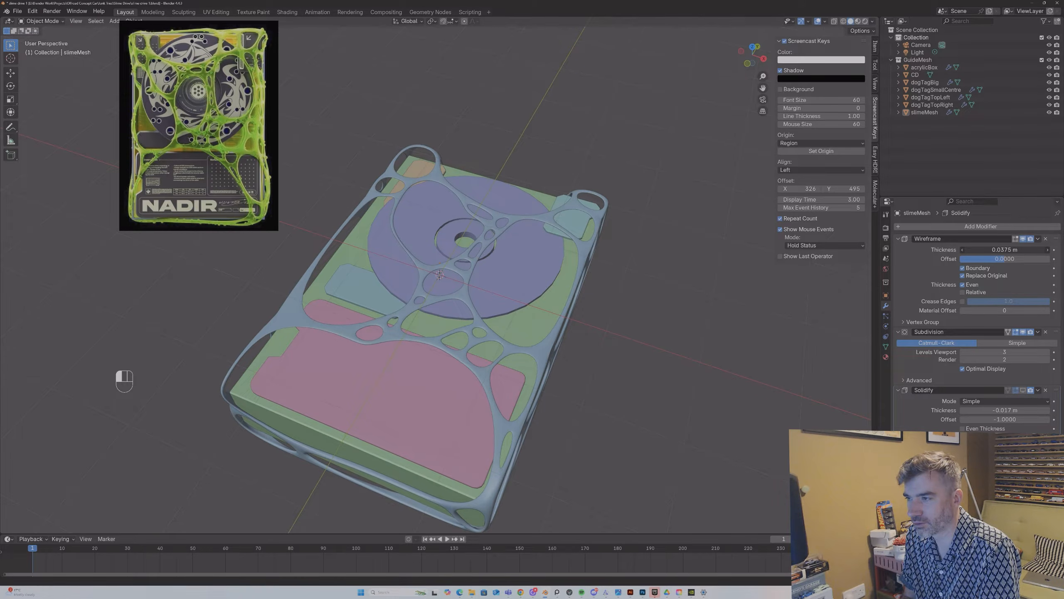
# Step: Isolate the CD object in local view from the top and inspect its mesh in Edit Mode
pyautogui.moveTo(482, 251); pyautogui.dragTo(507, 271, button='middle')
pyautogui.click(509, 263)
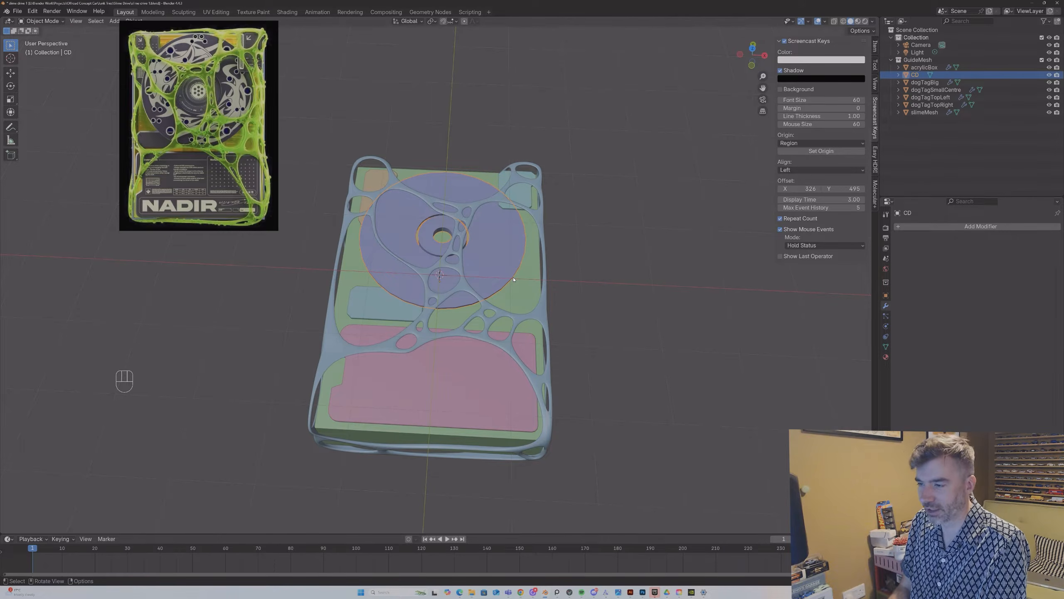
pyautogui.press('/')
pyautogui.moveTo(514, 281); pyautogui.dragTo(516, 309, button='middle')
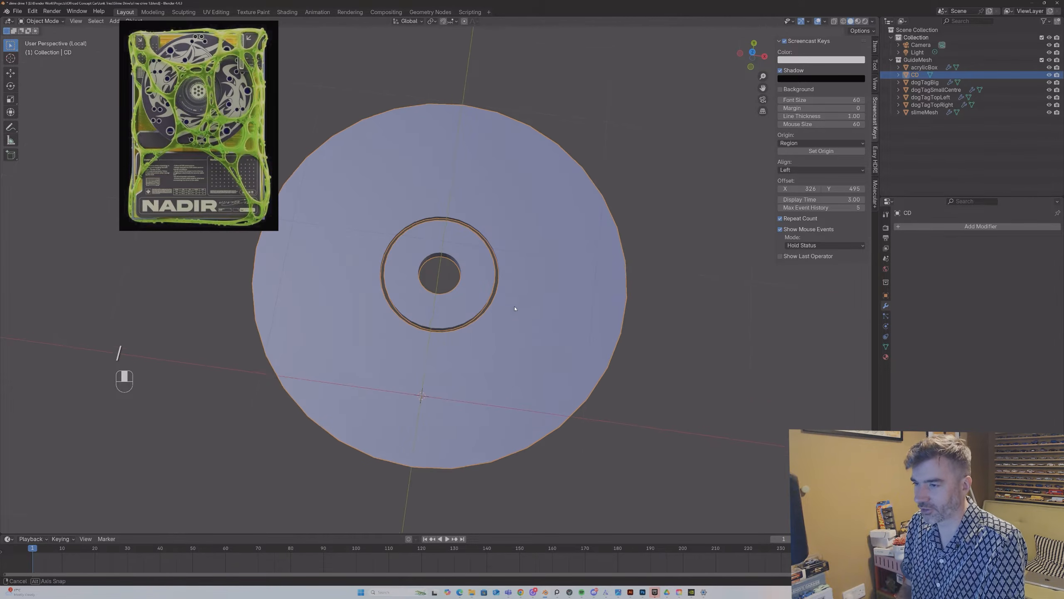
pyautogui.click(754, 45)
pyautogui.click(753, 43)
pyautogui.scroll(-2, 564, 165)
pyautogui.press('Tab')
pyautogui.scroll(2, 474, 233)
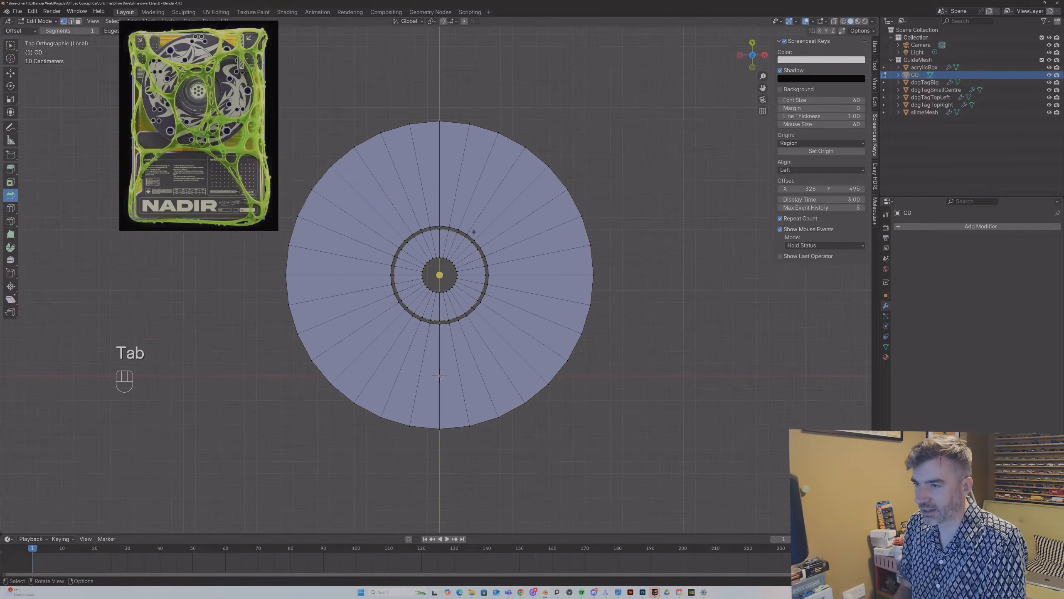
pyautogui.scroll(-2, 440, 201)
pyautogui.press('Tab')
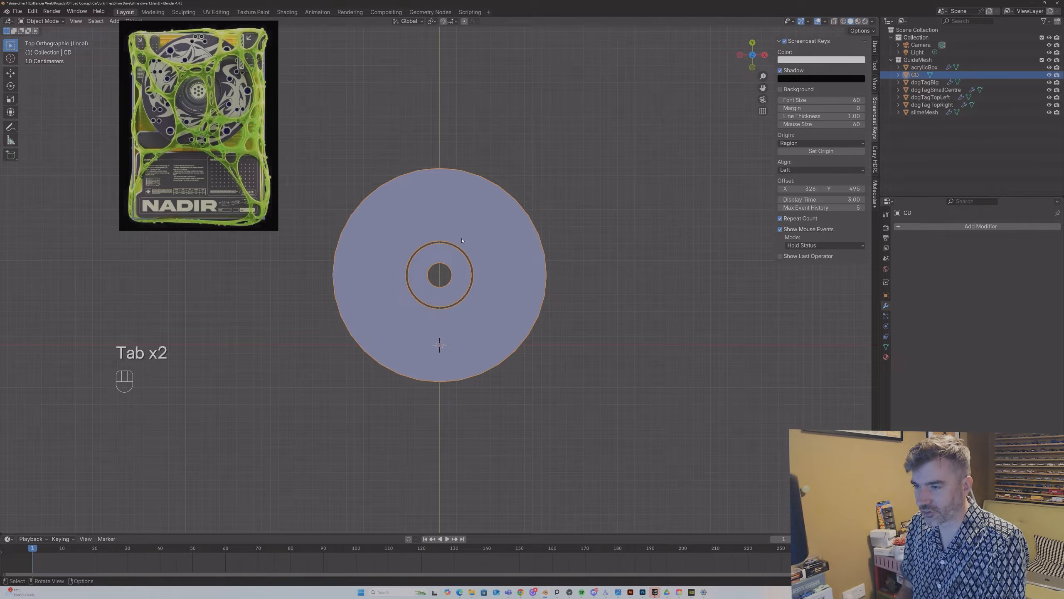
pyautogui.press('Tab')
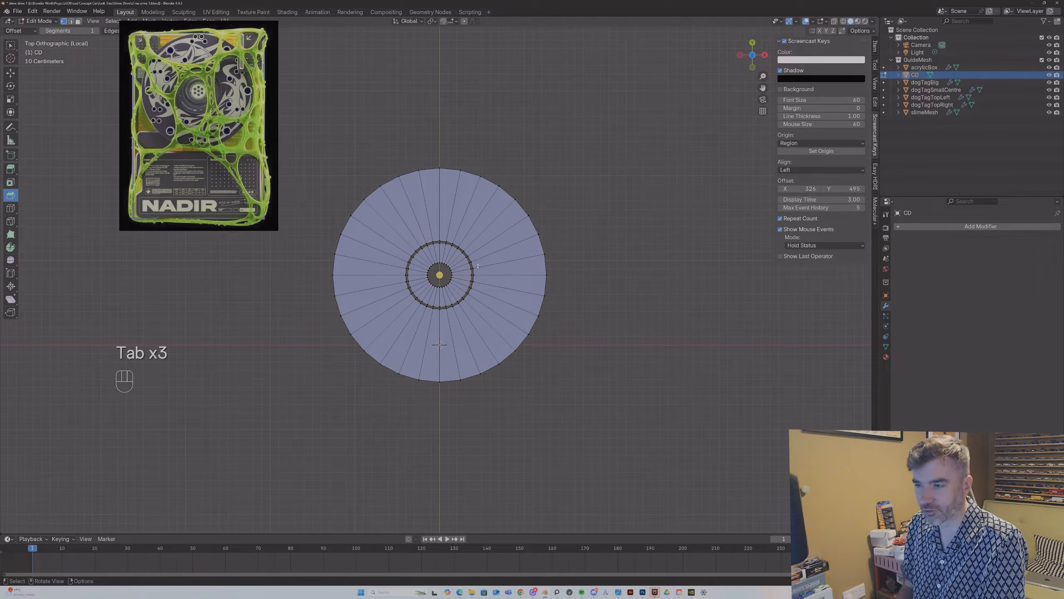
pyautogui.press('Tab')
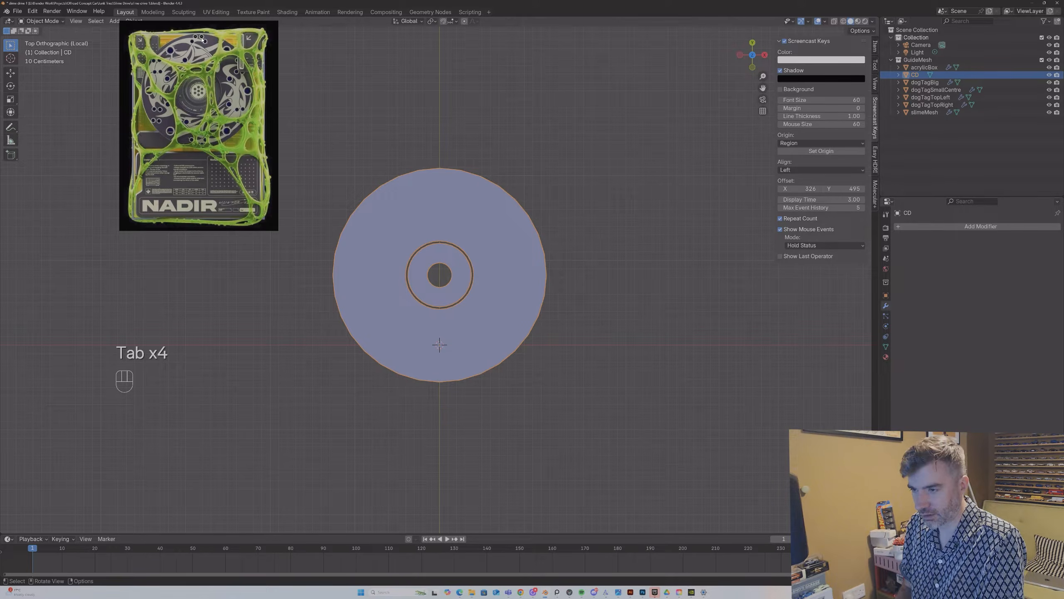
# Step: Set the CD's origin to its geometry and snap the 3D cursor to the disc's centre
pyautogui.moveTo(155, 32); pyautogui.dragTo(134, 54, button='right')
pyautogui.click(133, 20)
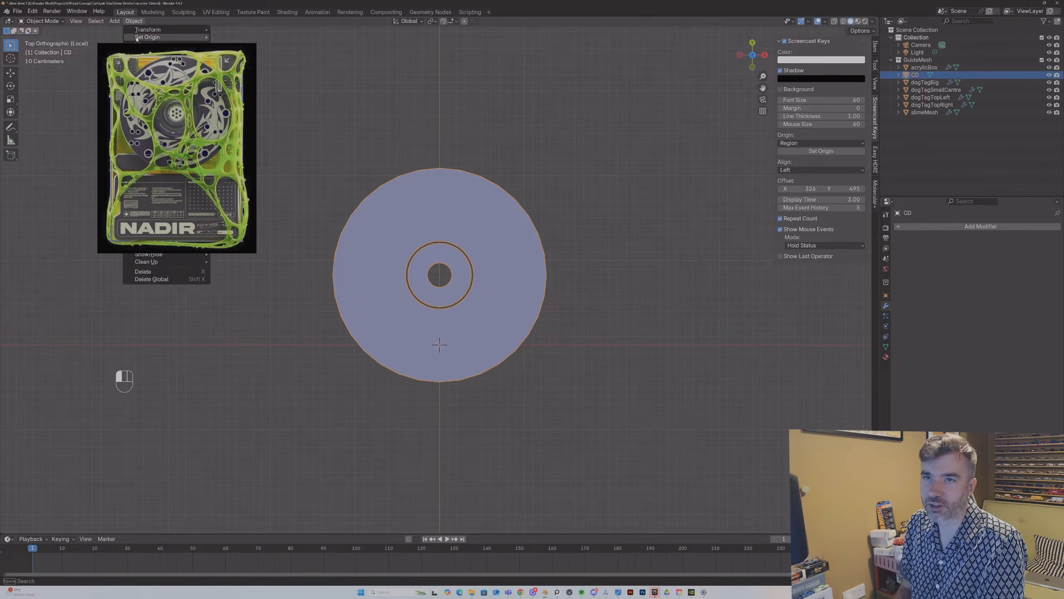
pyautogui.moveTo(180, 50); pyautogui.dragTo(163, 312)
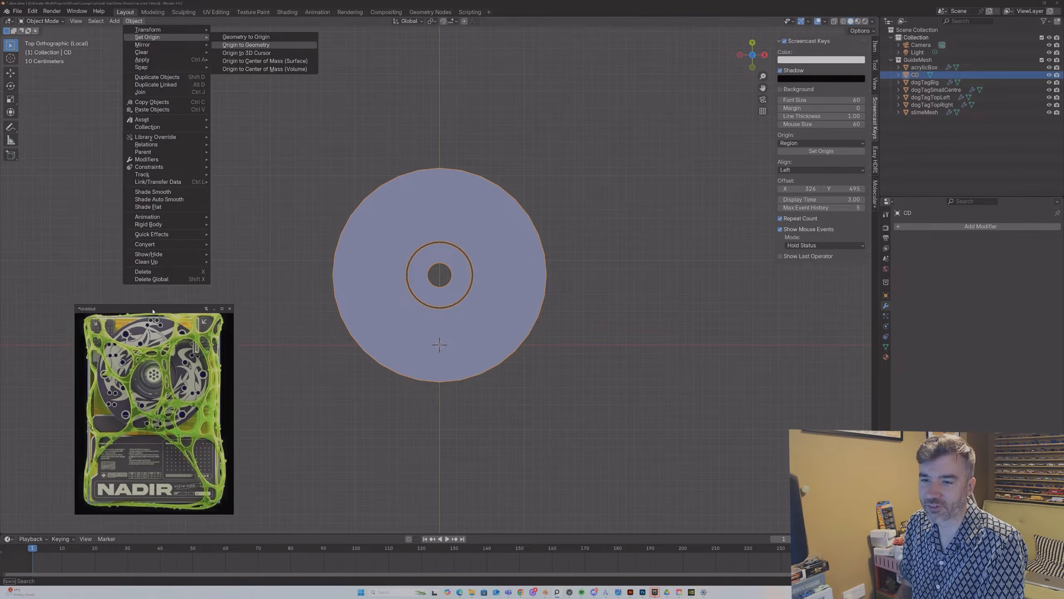
pyautogui.click(246, 45)
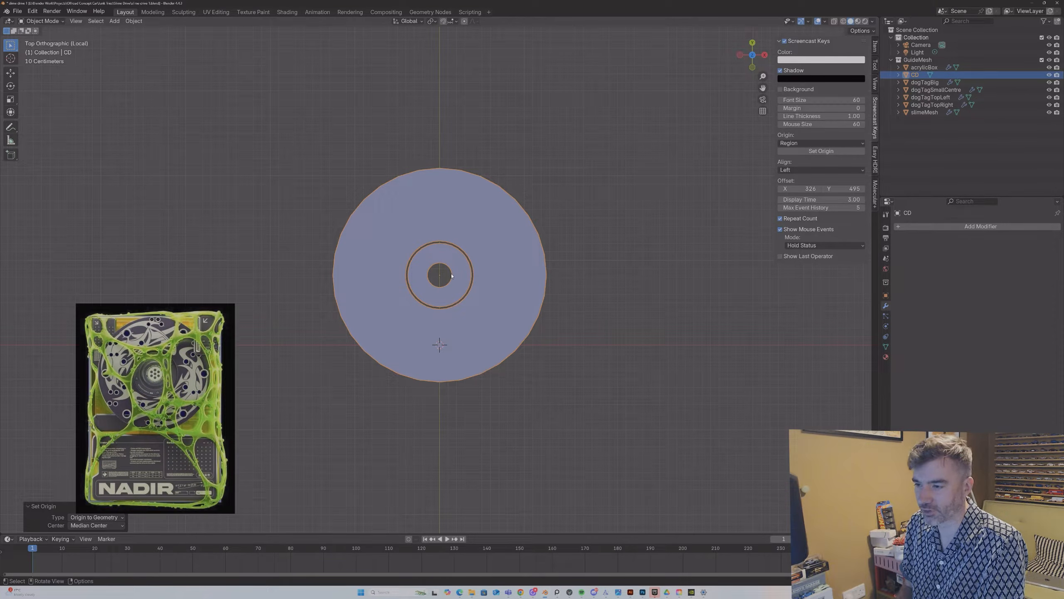
pyautogui.hotkey('shift', 's')
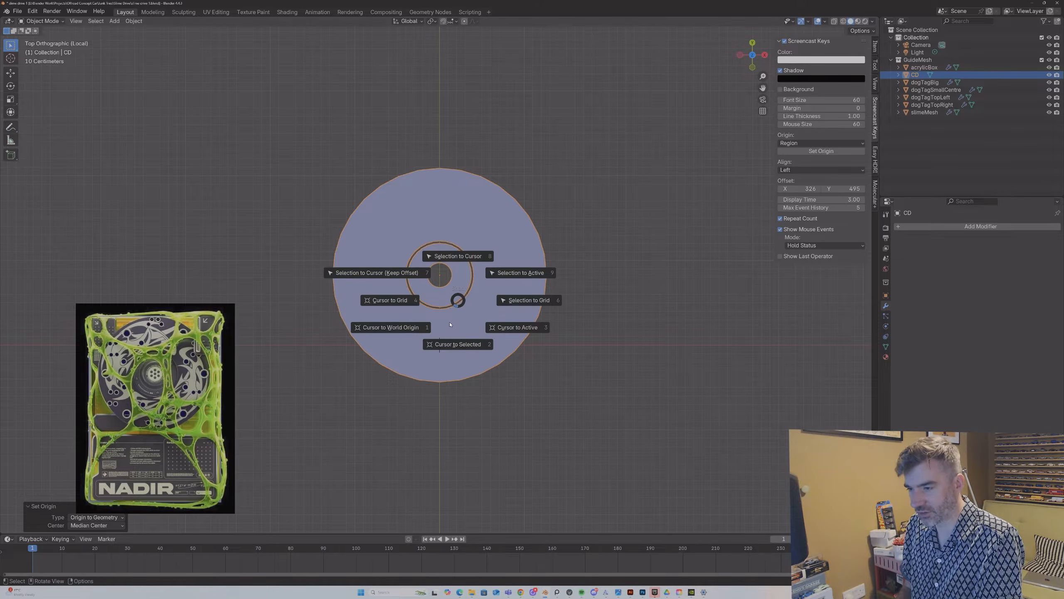
pyautogui.click(479, 322)
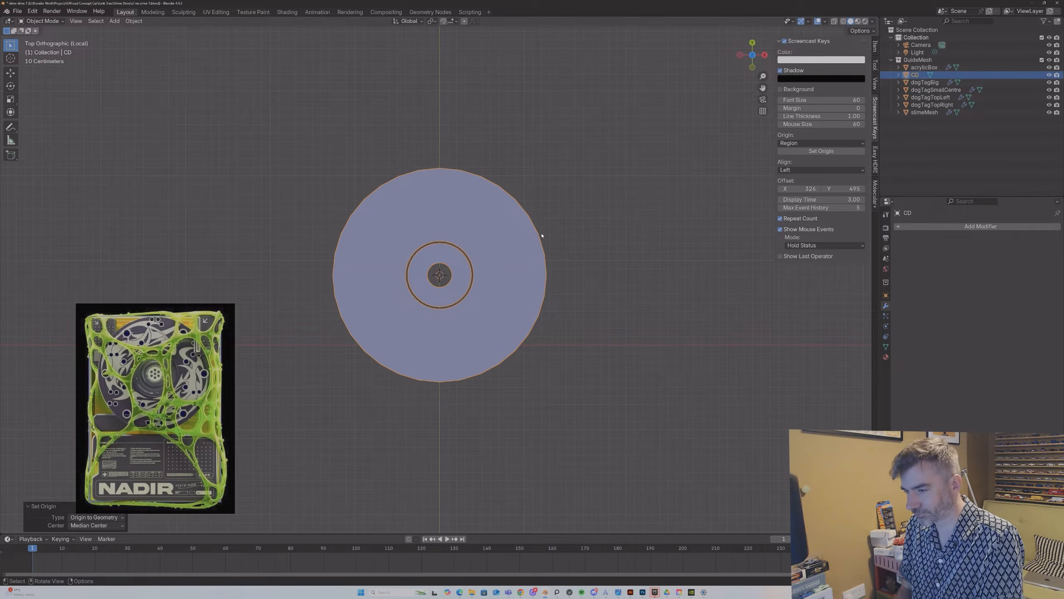
# Step: Add a 64-vertex mesh circle at the 3D cursor and scale it by about 1.263 to match the CD's outer edge
pyautogui.hotkey('shift', 'a')
pyautogui.moveTo(524, 252)
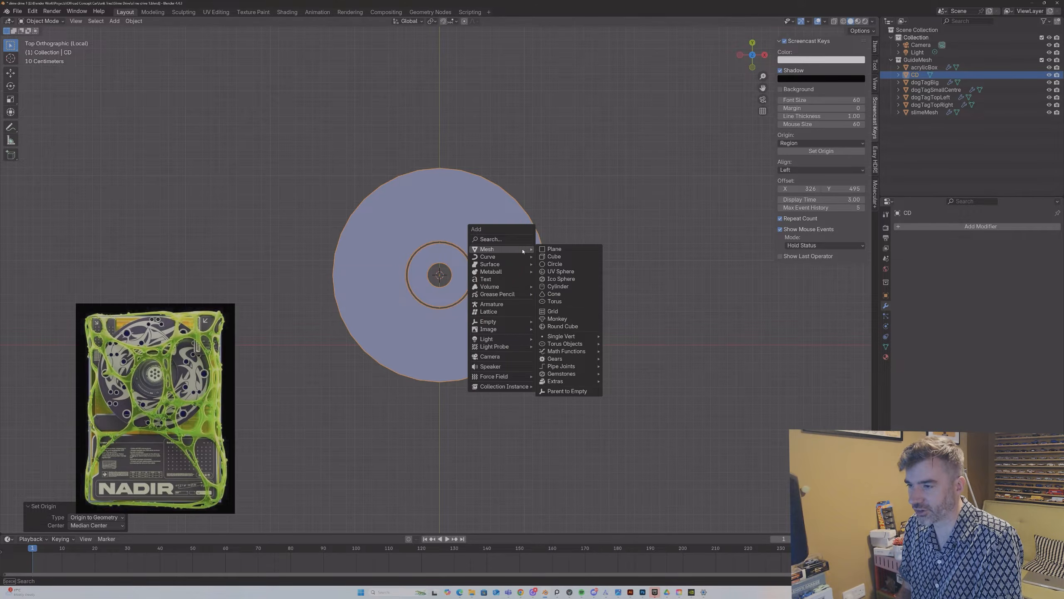
pyautogui.click(556, 265)
pyautogui.moveTo(153, 309); pyautogui.dragTo(90, 183)
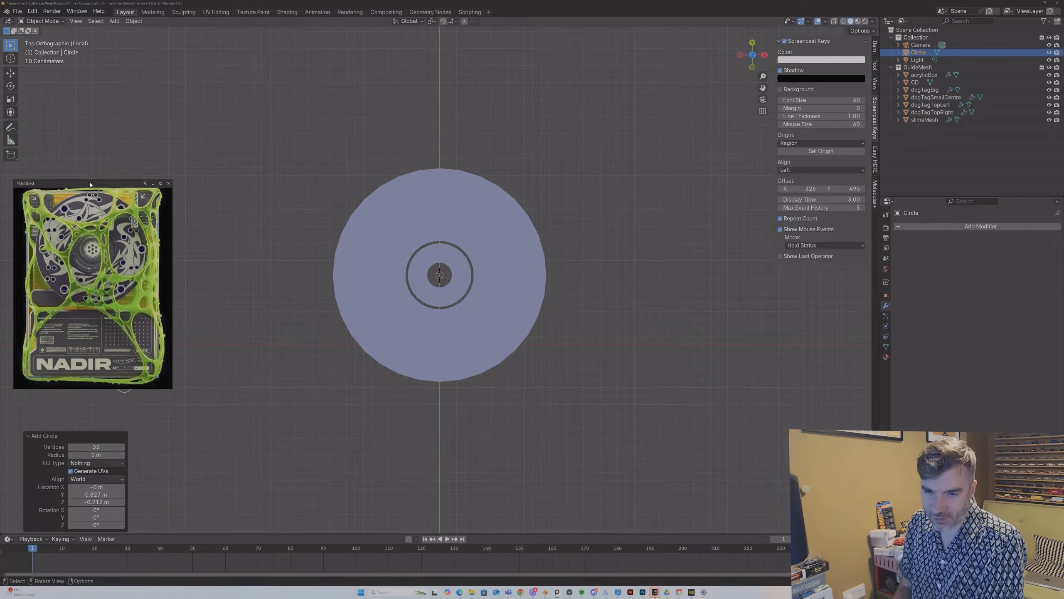
pyautogui.click(95, 446)
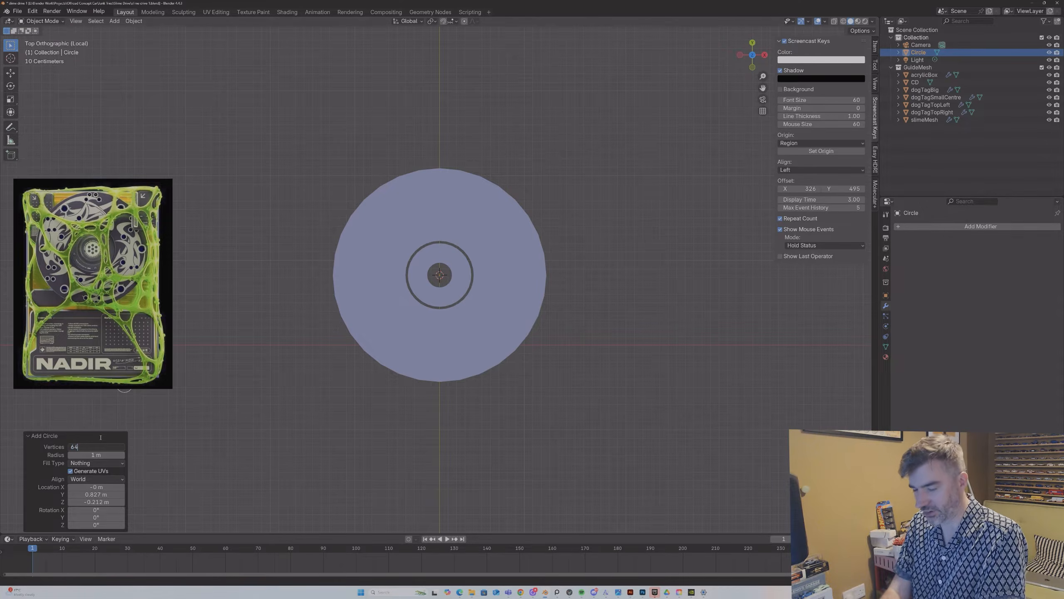
pyautogui.write('64')
pyautogui.press('Return')
pyautogui.press('s')
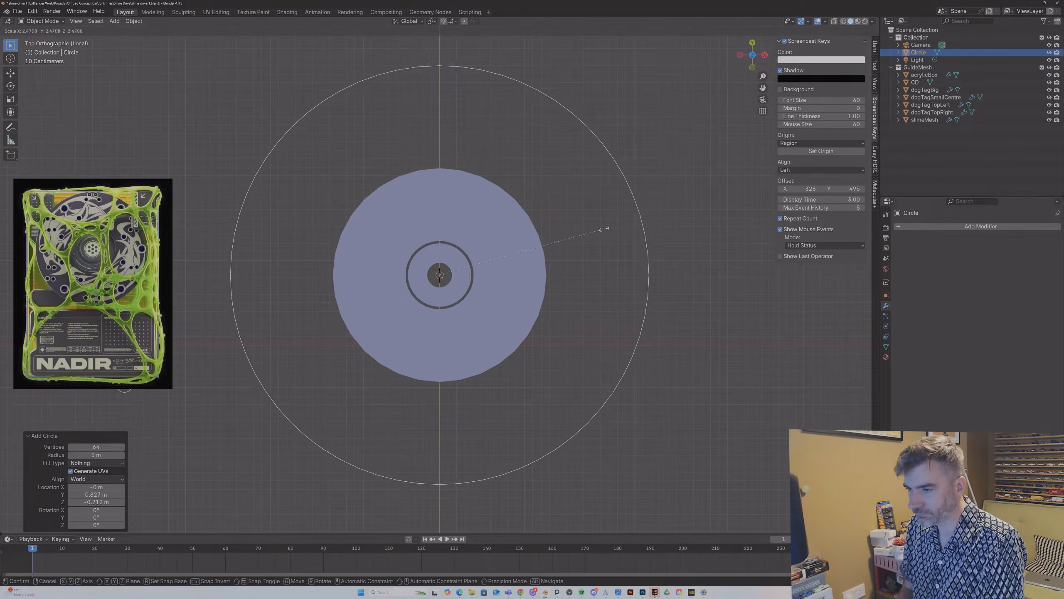
pyautogui.click(515, 231)
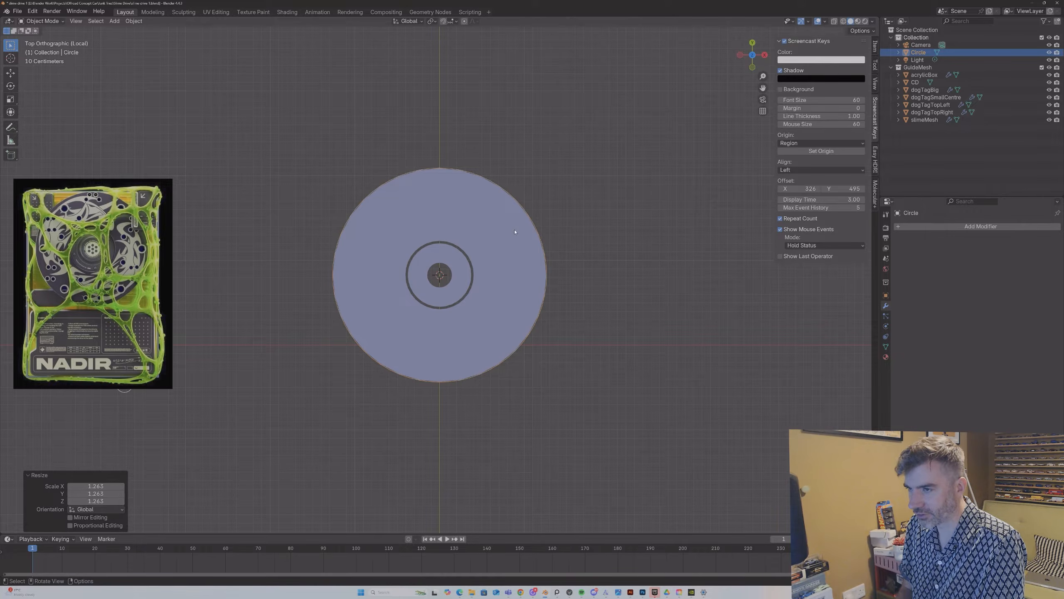
# Step: Delete the old low-resolution CD disc, keeping the new circle
pyautogui.click(516, 230)
pyautogui.press('x')
pyautogui.click(510, 228)
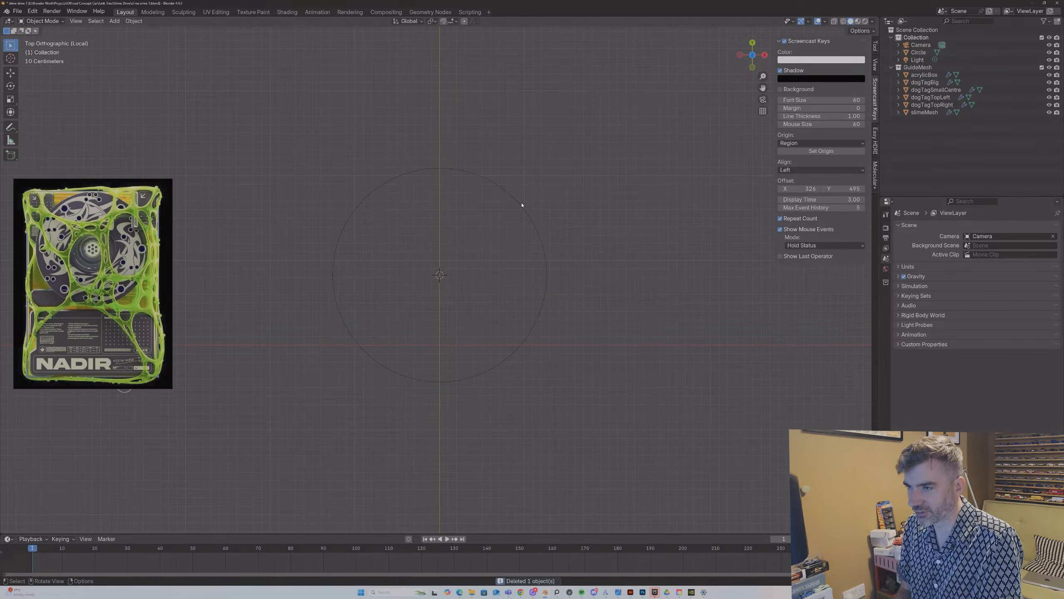
# Step: Duplicate the circle's vertices within the same mesh and scale the copy to about 0.38 as a concentric inner circle
pyautogui.click(519, 206)
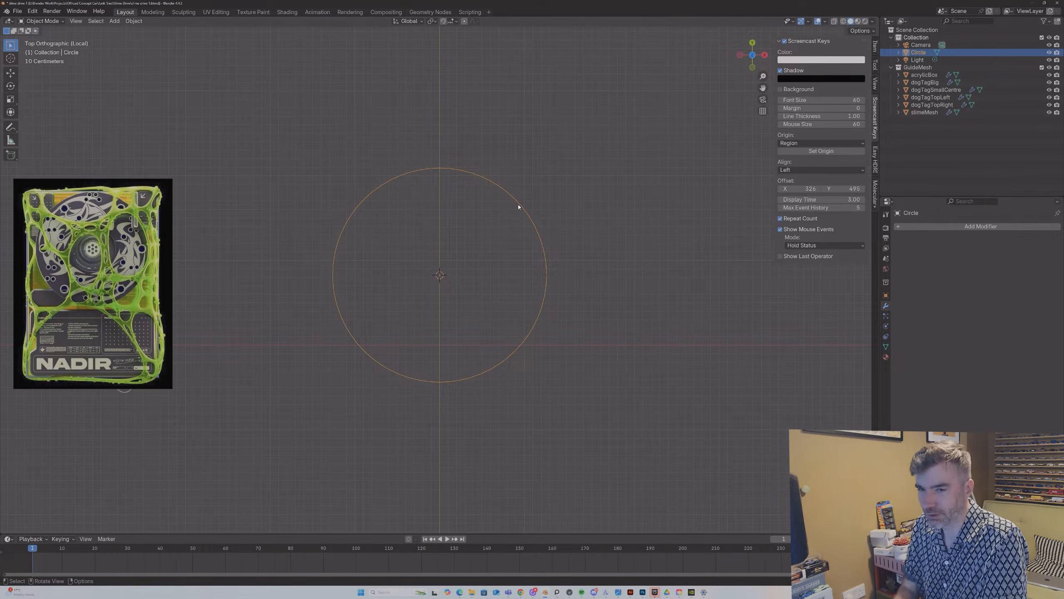
pyautogui.press('Tab')
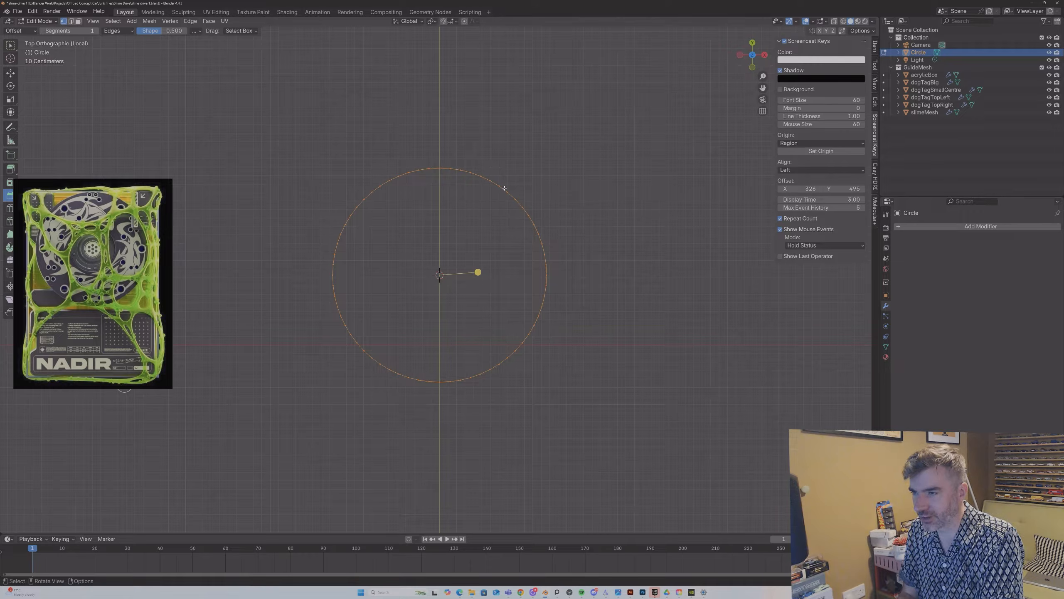
pyautogui.press('s')
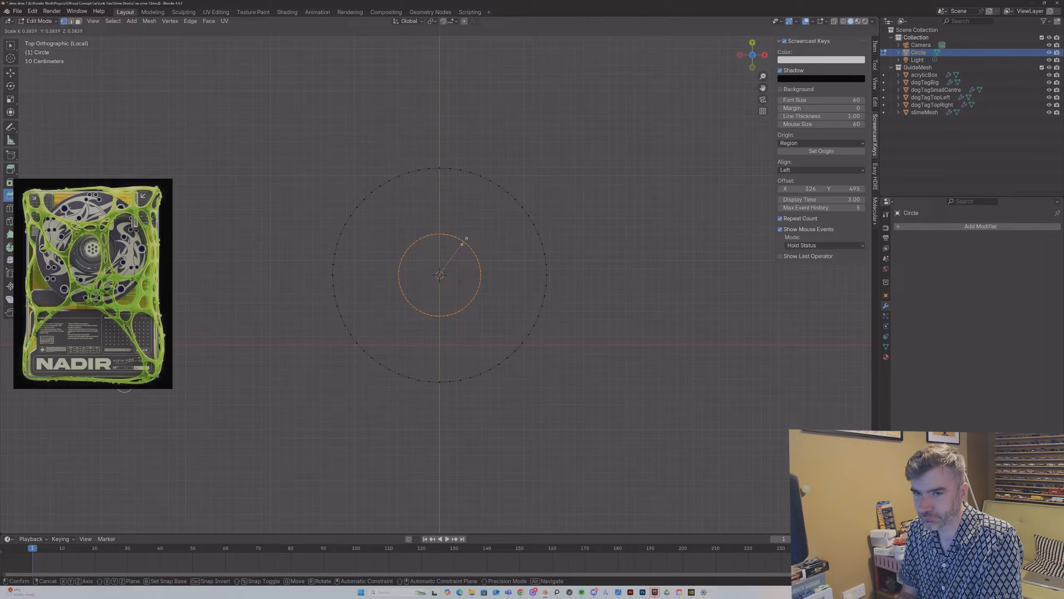
pyautogui.click(465, 241)
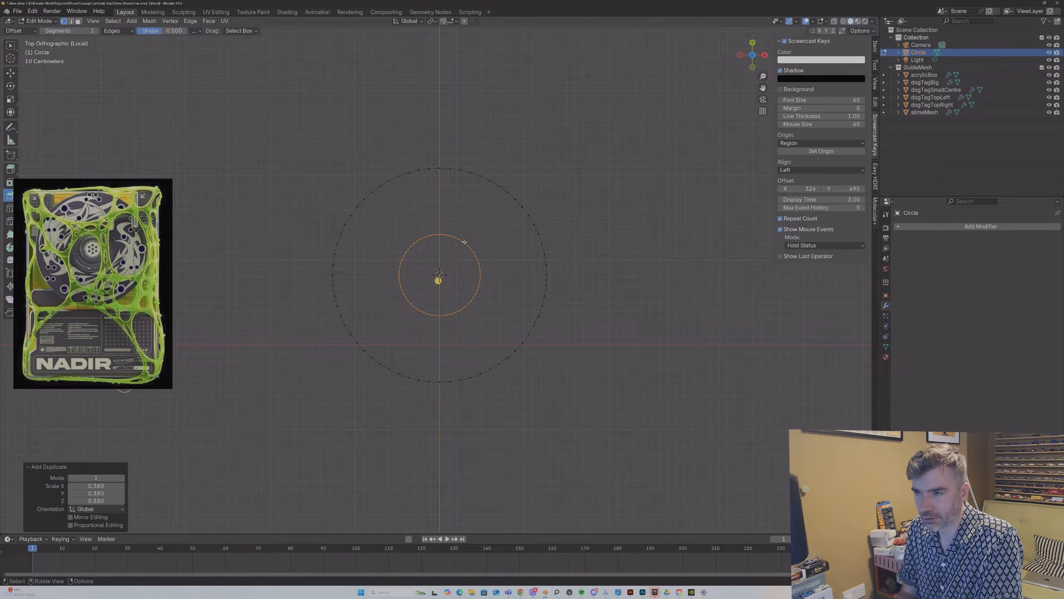
# Step: Extrude the outer circle's edge loop inward at a scale of about 0.97 to form a thin rim
pyautogui.click(448, 213)
pyautogui.press('2')
pyautogui.keyDown('alt'); pyautogui.click(394, 178); pyautogui.keyUp('alt')
pyautogui.press('h')
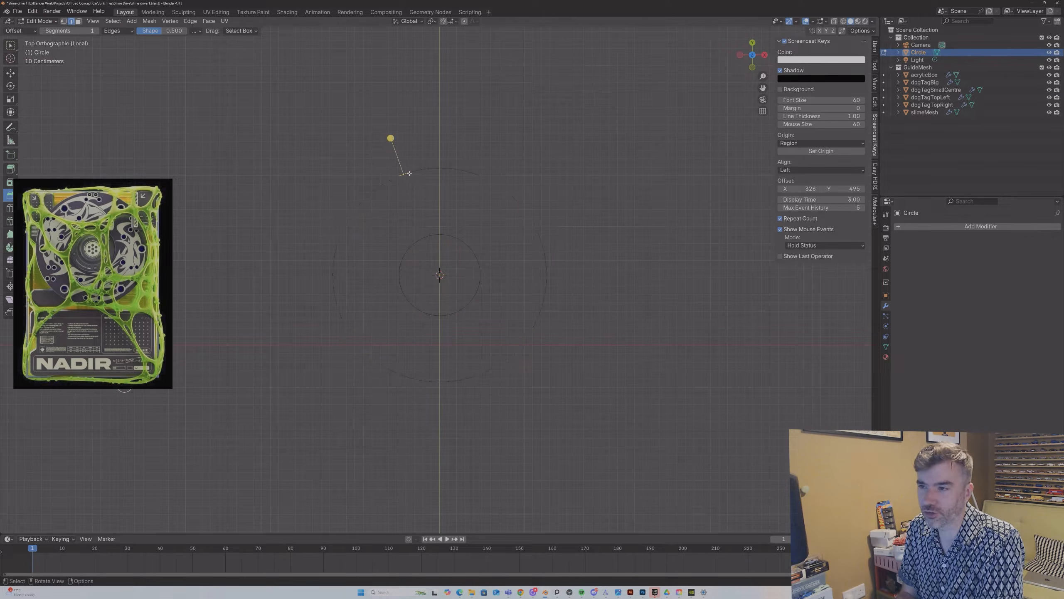
pyautogui.hotkey('alt', 'h')
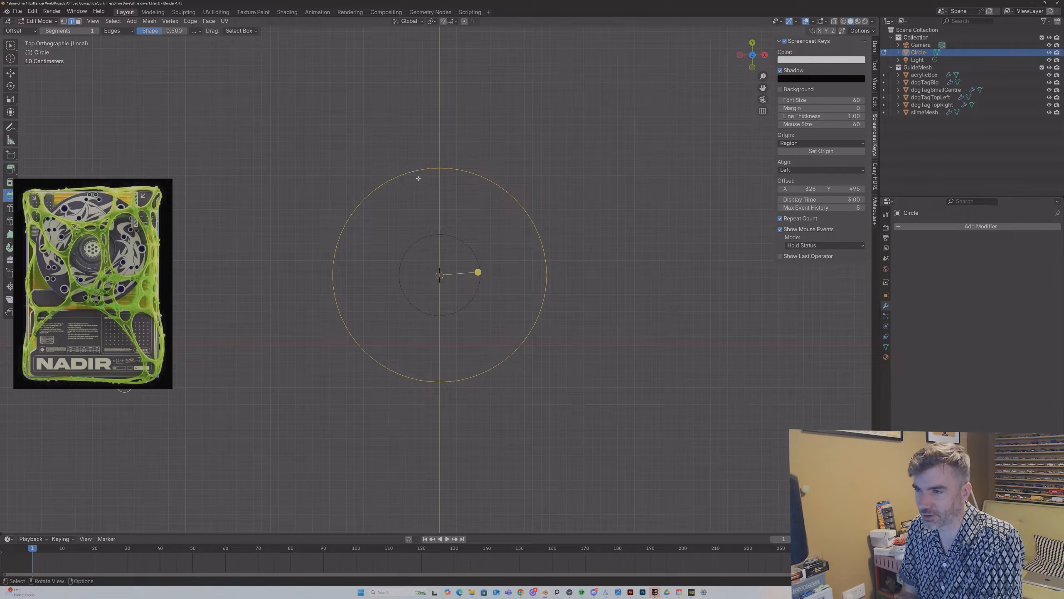
pyautogui.press('e')
pyautogui.press('s')
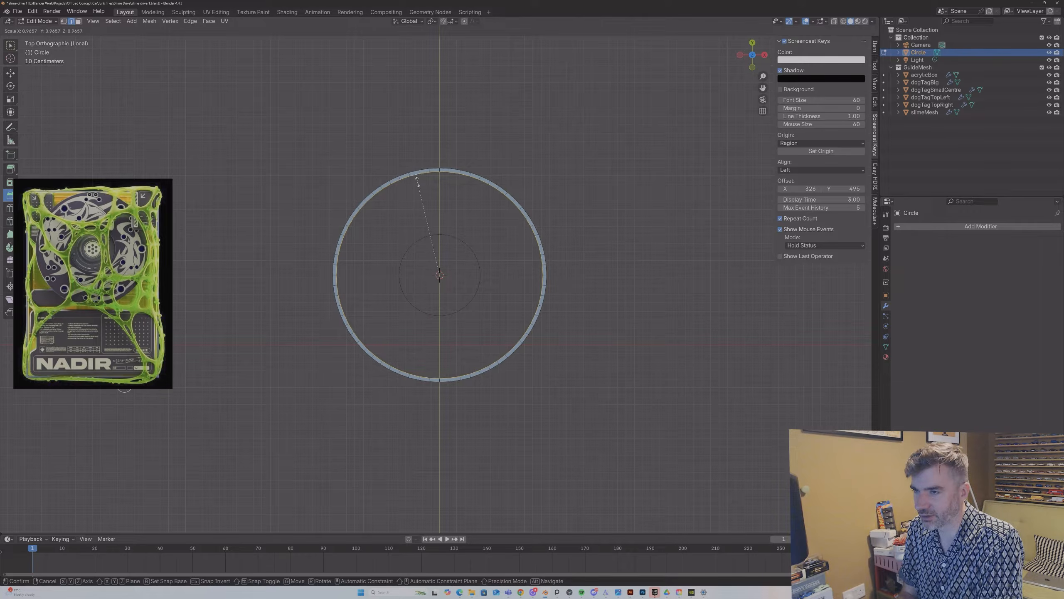
pyautogui.click(417, 180)
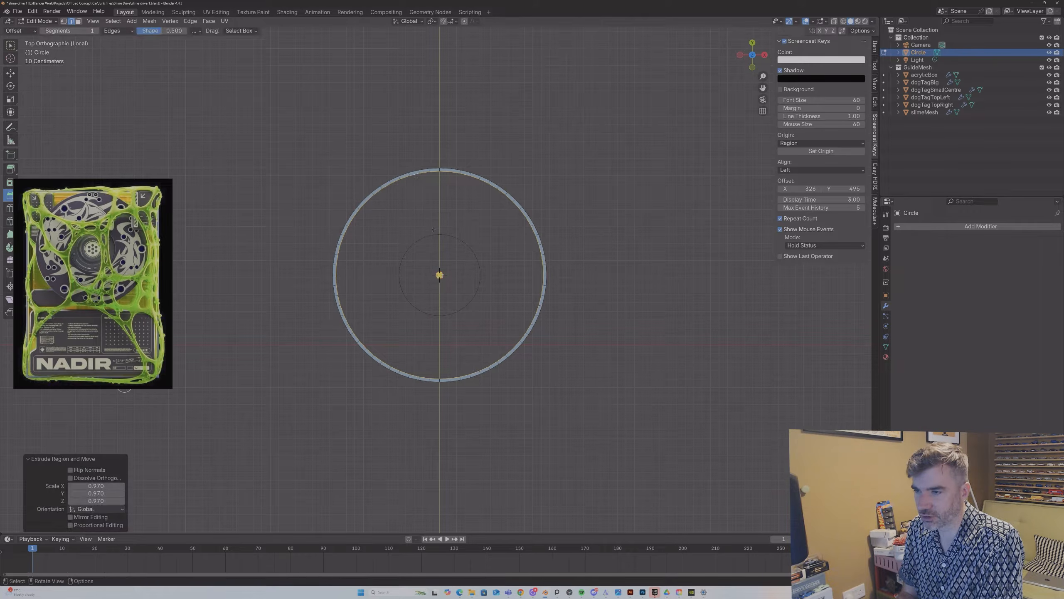
# Step: Select the whole edge loop of the inner circle
pyautogui.click(433, 236)
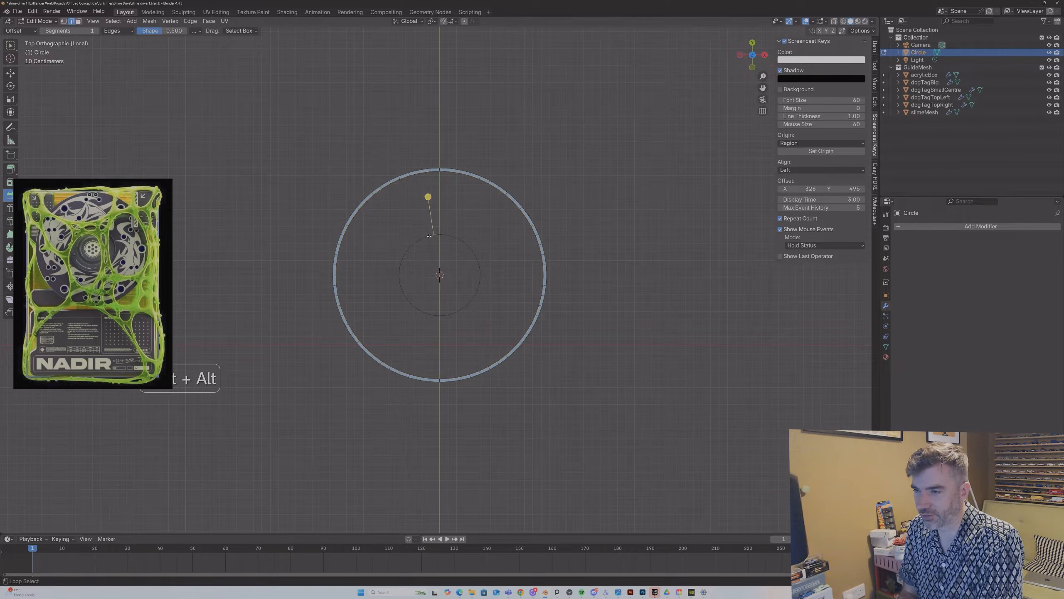
pyautogui.keyDown('alt'); pyautogui.click(432, 236); pyautogui.keyUp('alt')
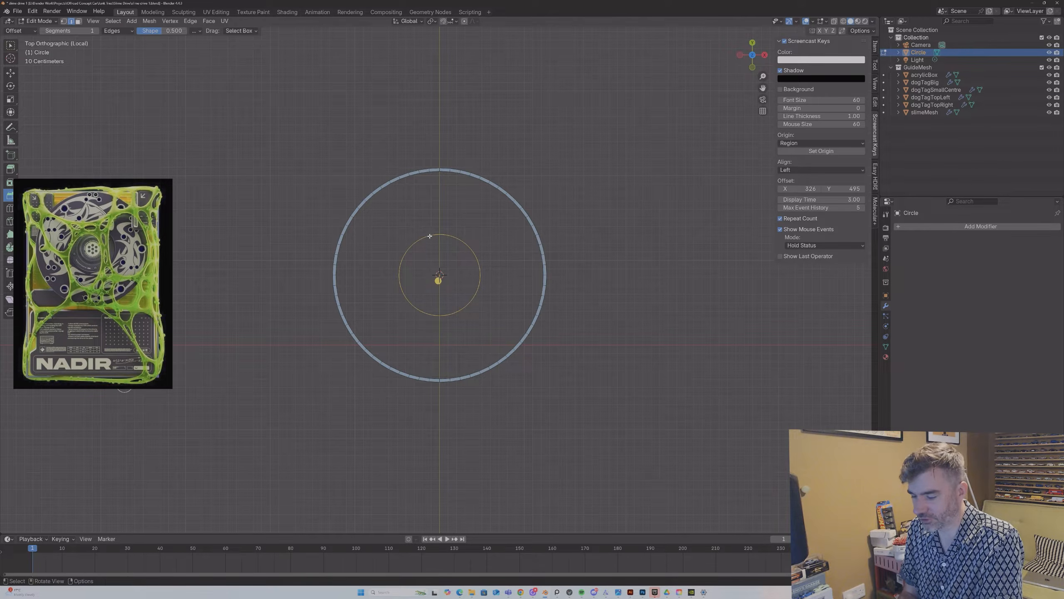
# Step: Extrude the inner circle's edge and scale it to about 1.074 to form a thin ring, ending in Object Mode
pyautogui.press('e')
pyautogui.rightClick(429, 236)
pyautogui.press('s')
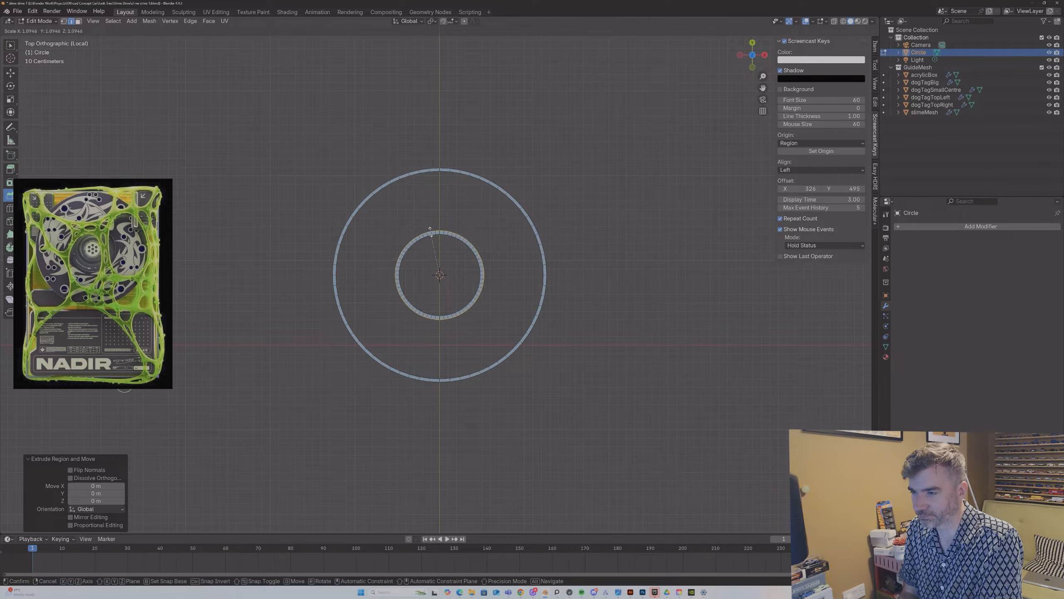
pyautogui.click(430, 229)
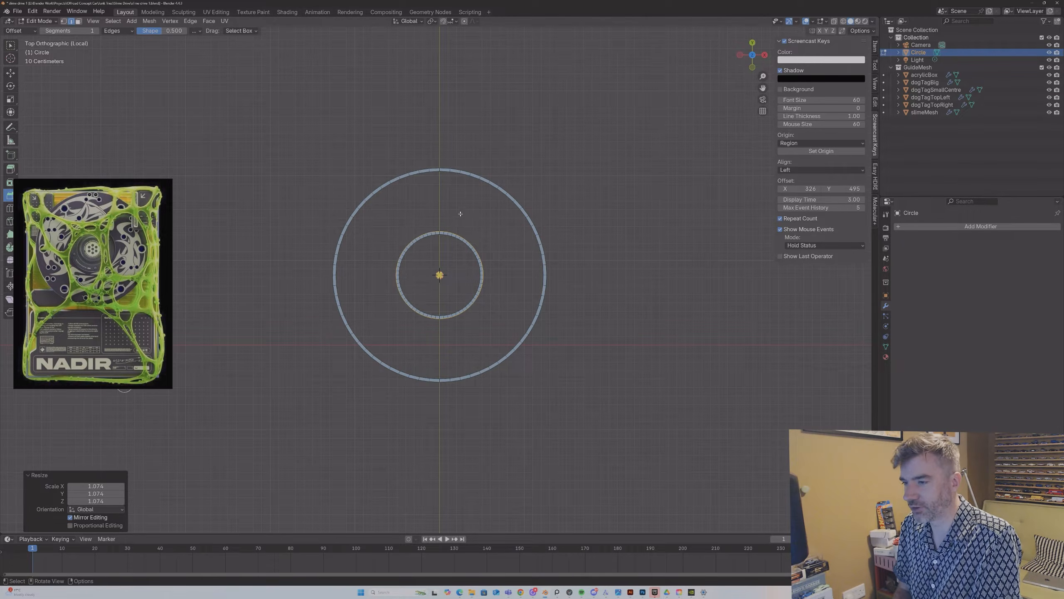
pyautogui.press('Tab')
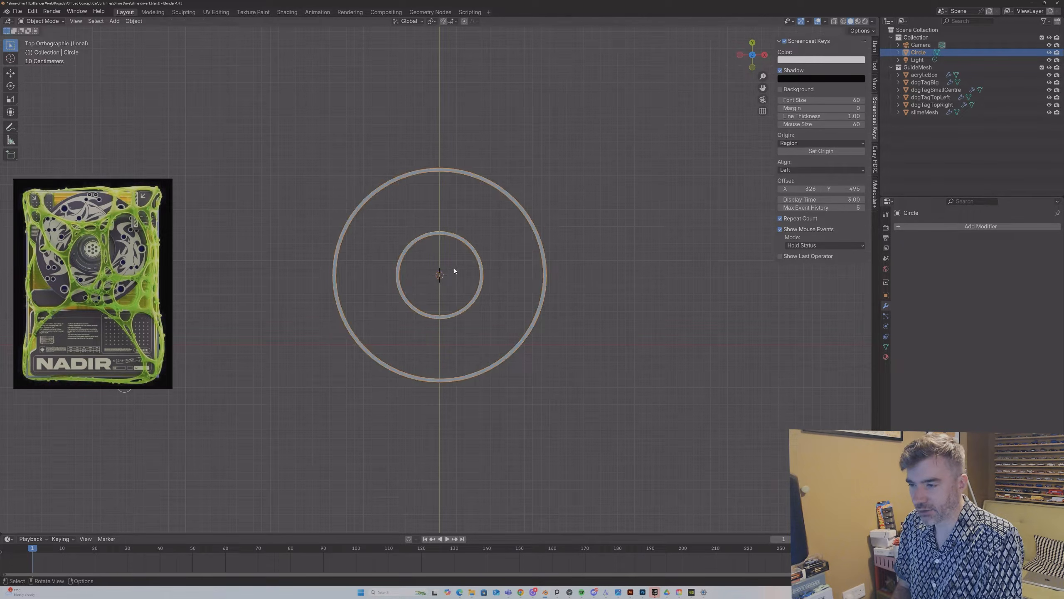
# Step: Add a mesh circle at the centre of the rings with 32 vertices
pyautogui.hotkey('shift', 'a')
pyautogui.moveTo(450, 275)
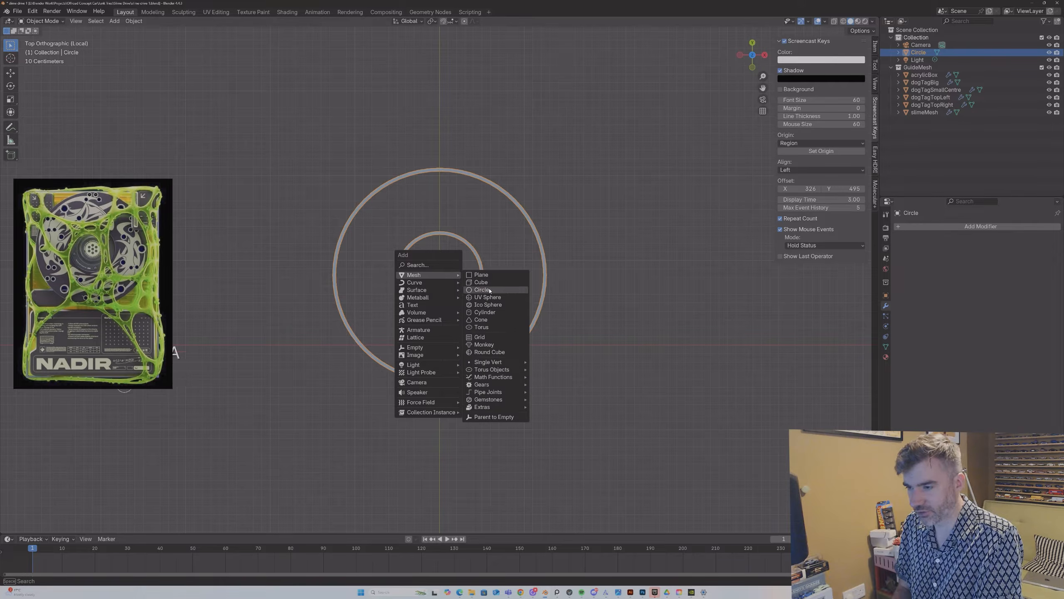
pyautogui.click(482, 289)
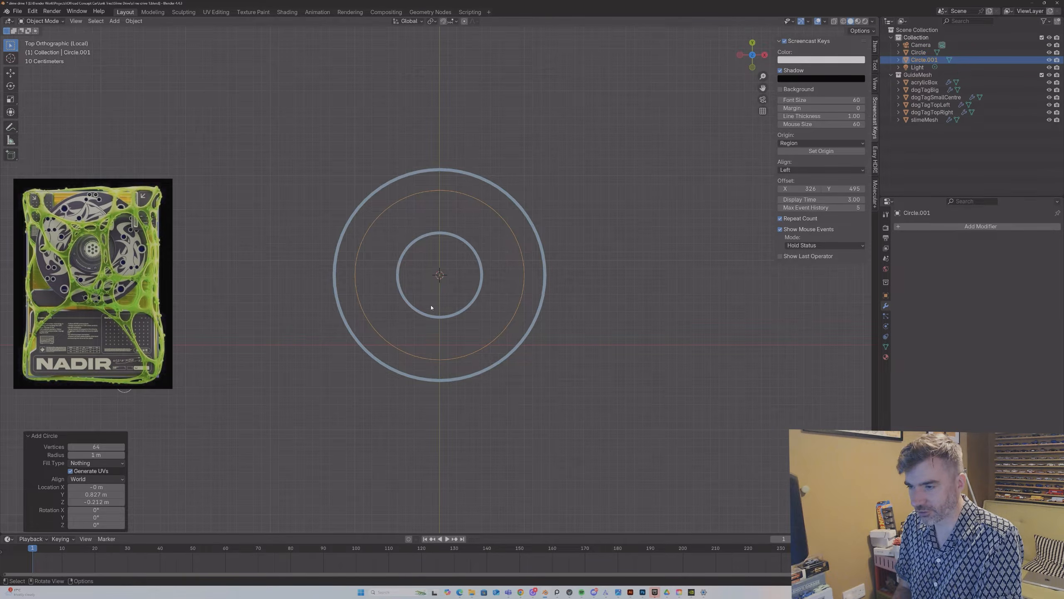
pyautogui.doubleClick(96, 447)
pyautogui.write('32')
pyautogui.press('Return')
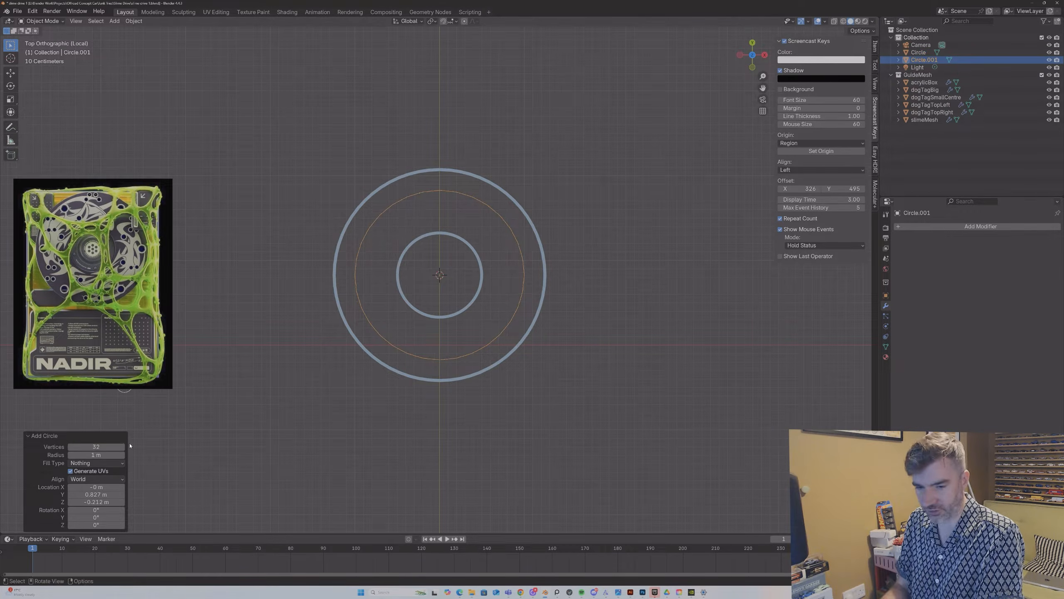
# Step: Shrink the new circle to a small hole size and place it in the upper-left part of the band, near the outer ring
pyautogui.press('s')
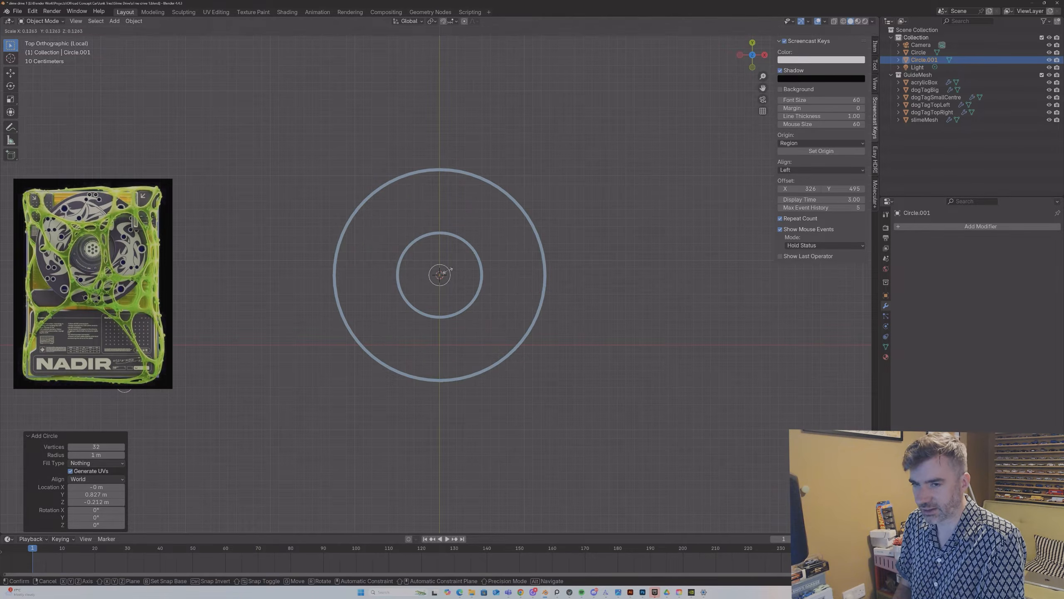
pyautogui.click(445, 275)
pyautogui.press('g')
pyautogui.click(410, 197)
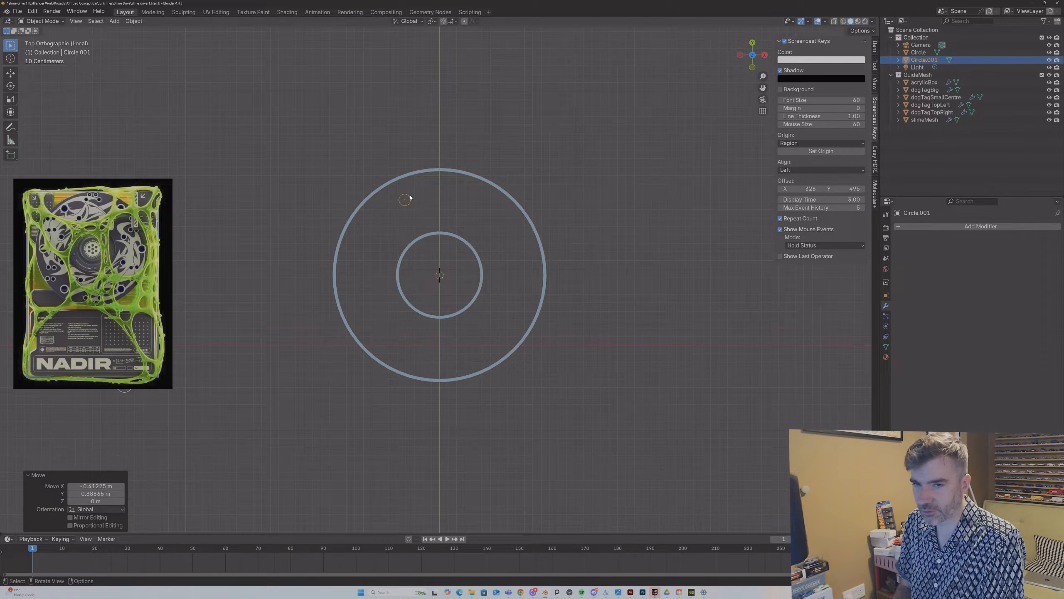
pyautogui.press('g')
pyautogui.click(410, 197)
pyautogui.scroll(2, 430, 217)
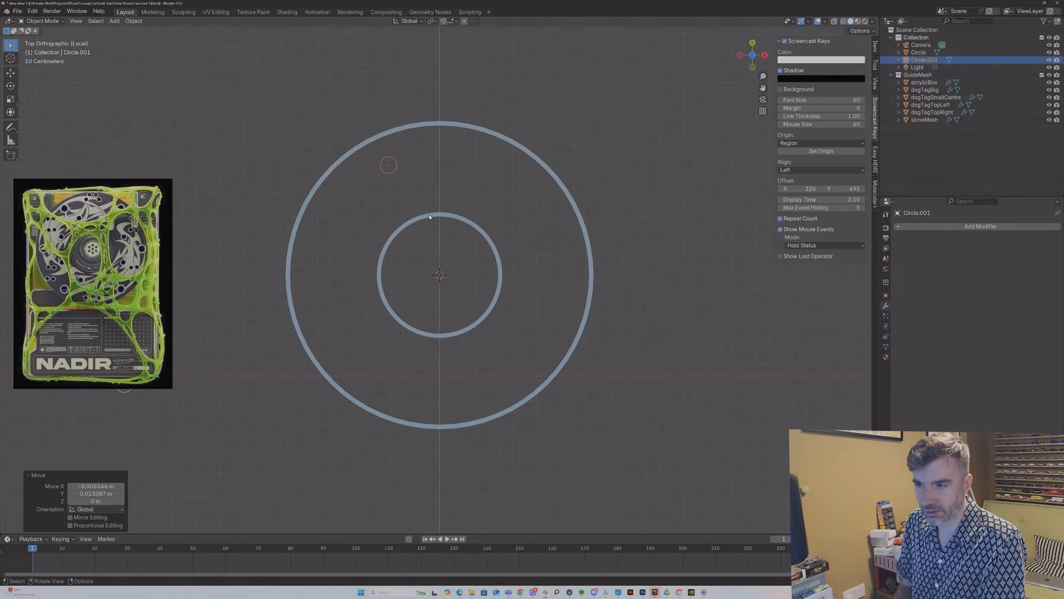
pyautogui.keyDown('shift'); pyautogui.moveTo(630, 85); pyautogui.dragTo(764, 89, button='middle'); pyautogui.keyUp('shift')
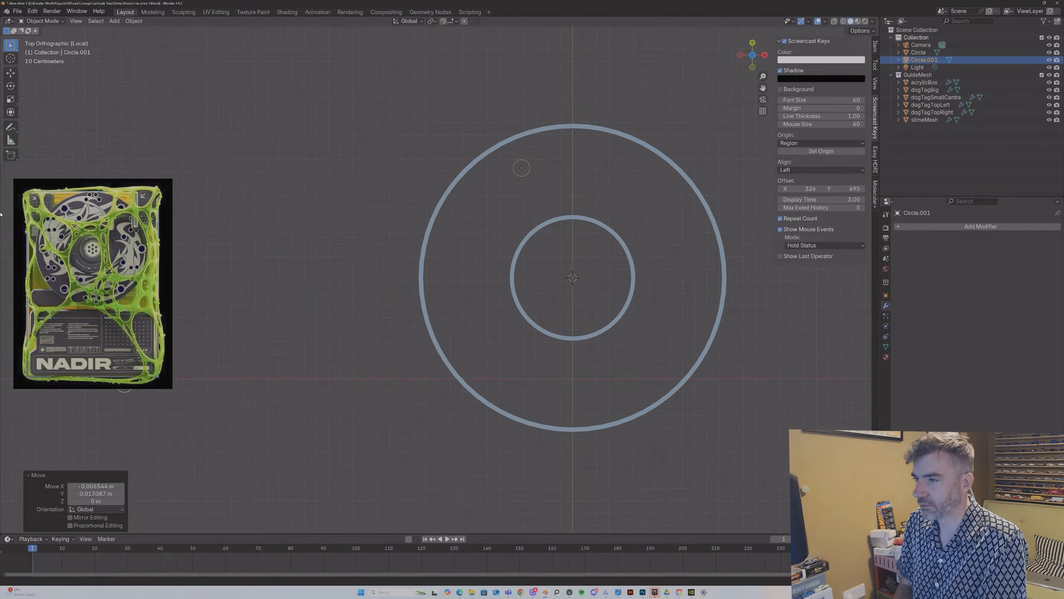
pyautogui.press('s')
pyautogui.click(517, 183)
# Step: Extrude the small circle's edge and scale it to about 1.209 to give it a thin rim, ending in Object Mode
pyautogui.press('Tab')
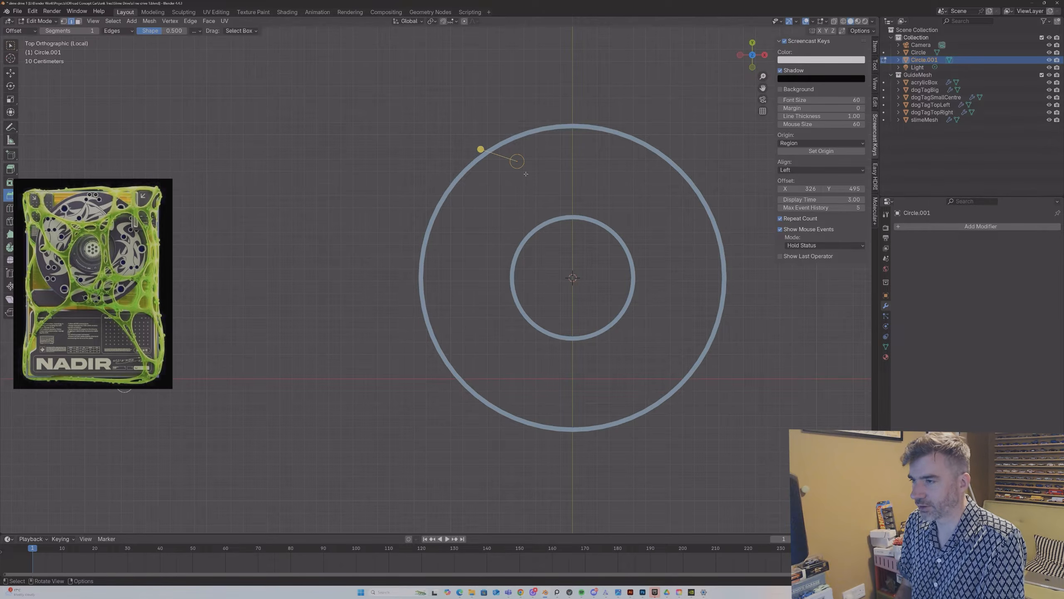
pyautogui.press('g')
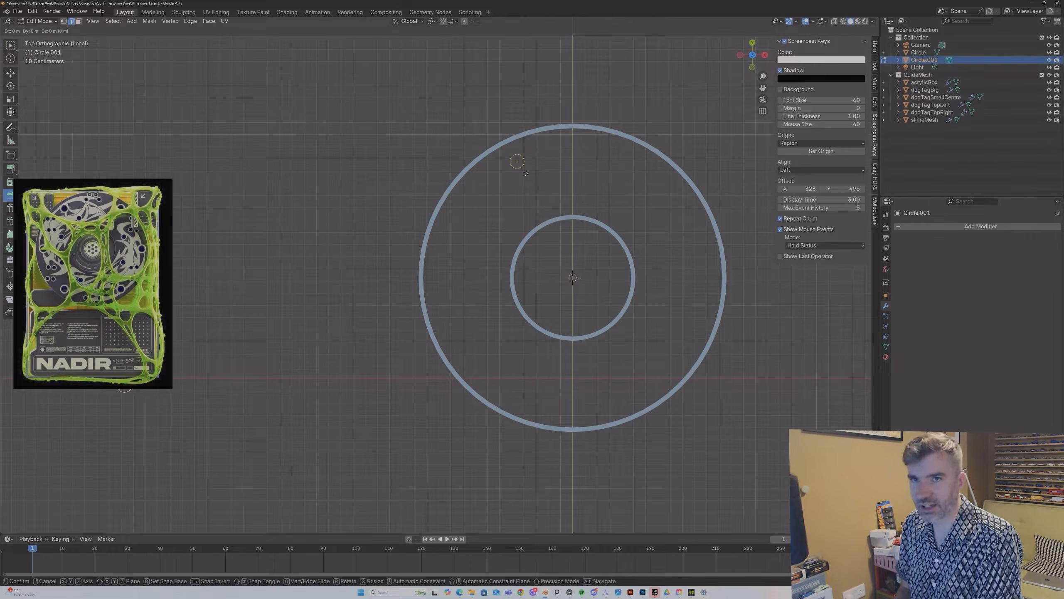
pyautogui.press('s')
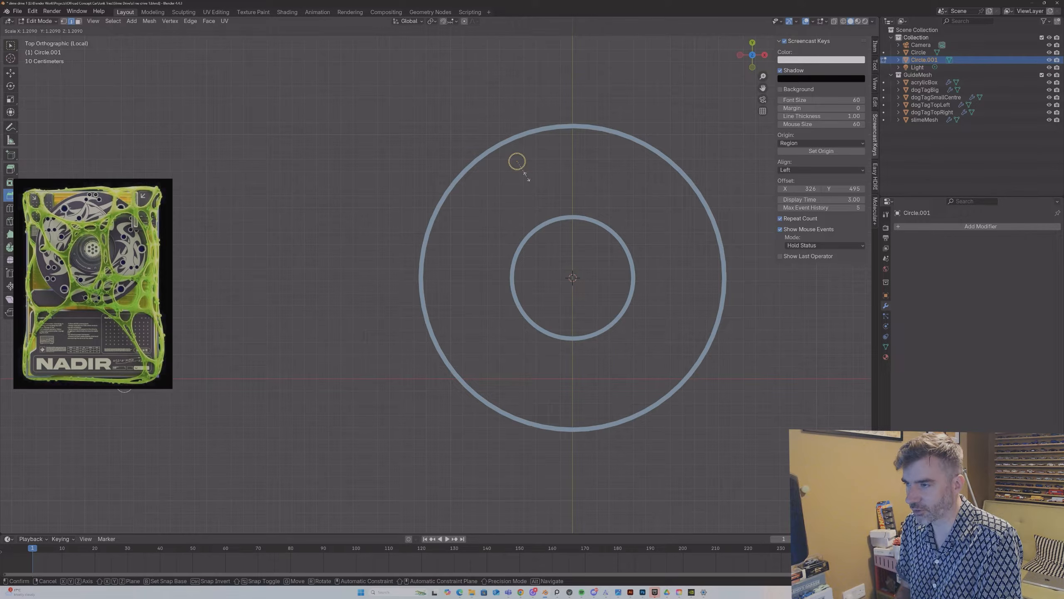
pyautogui.click(524, 177)
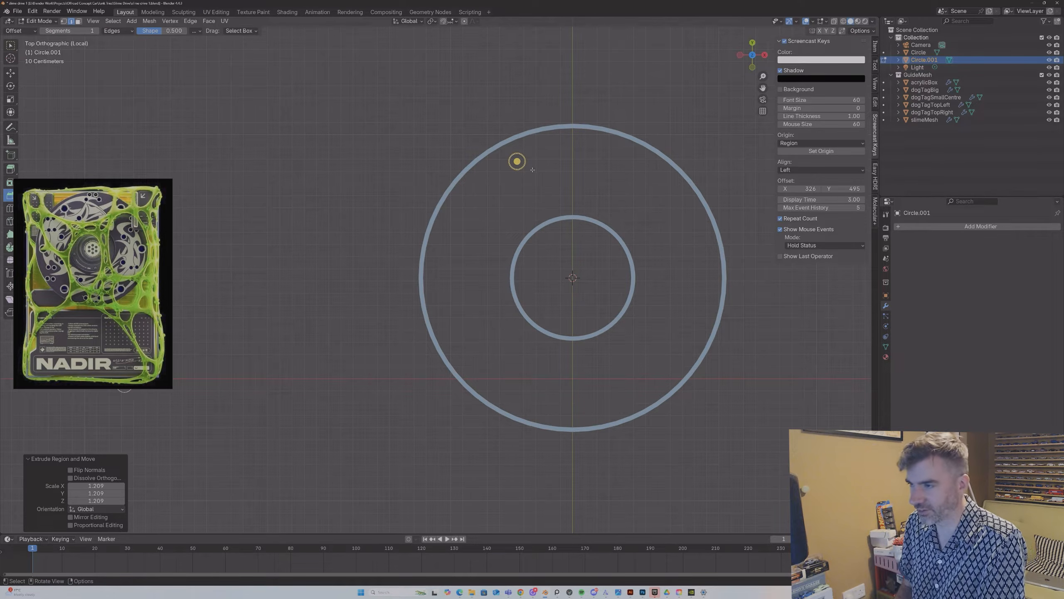
pyautogui.press('Tab')
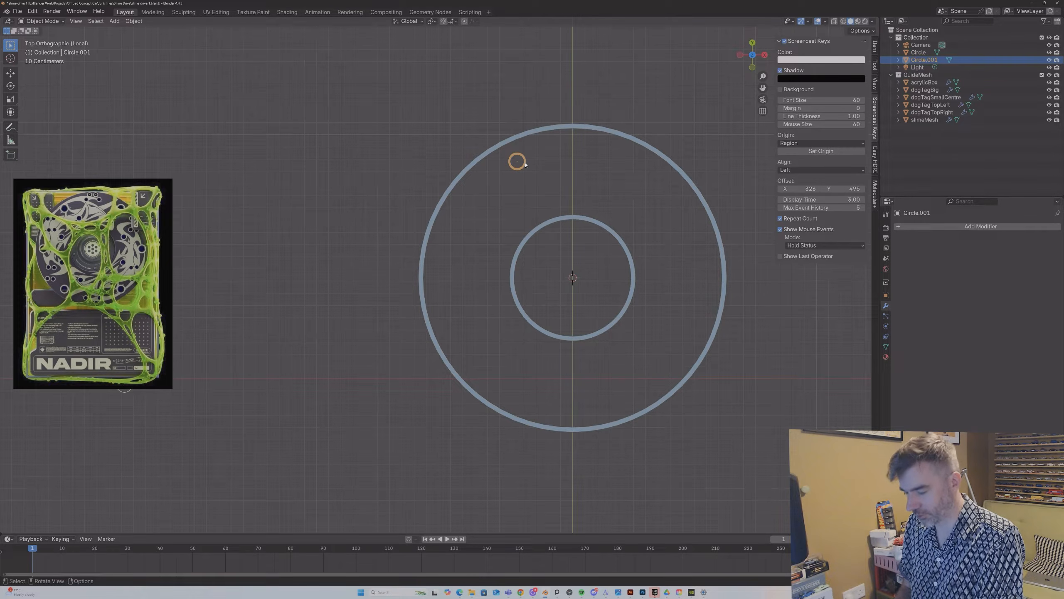
# Step: Duplicate the small ring, scale the copy down slightly and place it just above the inner ring's upper-left edge
pyautogui.hotkey('shift', 'd')
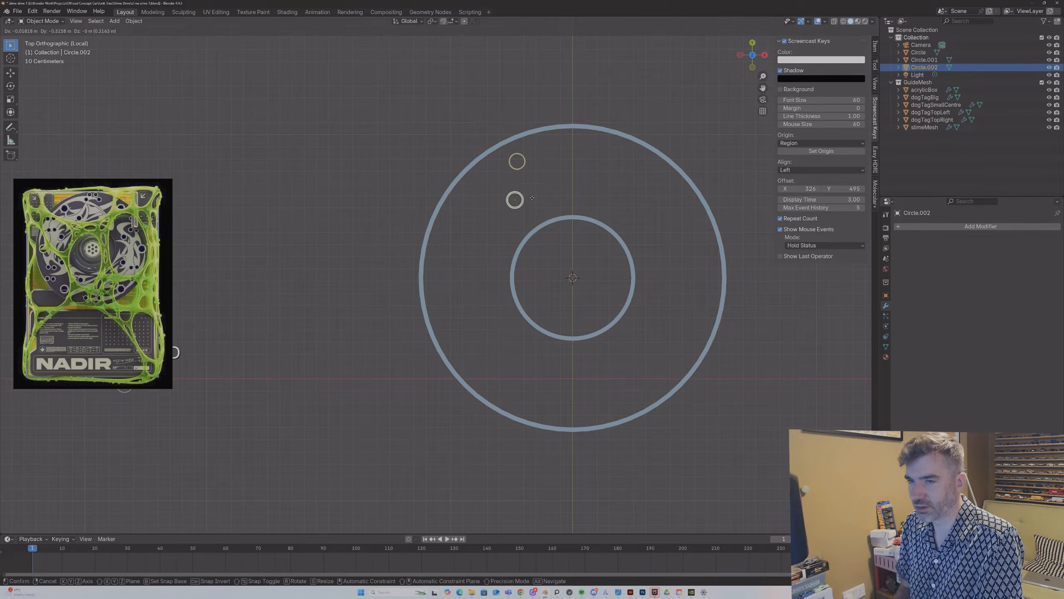
pyautogui.click(531, 202)
pyautogui.press('s')
pyautogui.click(526, 204)
pyautogui.press('g')
pyautogui.click(550, 194)
# Step: Duplicate the medium ring, shrink the copy to a tiny ring and place it near the outer ring's upper-left edge
pyautogui.hotkey('shift', 'd')
pyautogui.click(477, 193)
pyautogui.press('s')
pyautogui.click(477, 193)
pyautogui.press('g')
pyautogui.click(473, 195)
# Step: Build a two-by-two cluster by duplicating the tiny ring about 0.09 m along X, and the pair about -0.113 m along Y
pyautogui.hotkey('shift', 'd')
pyautogui.press('y')
pyautogui.press('x')
pyautogui.click(481, 195)
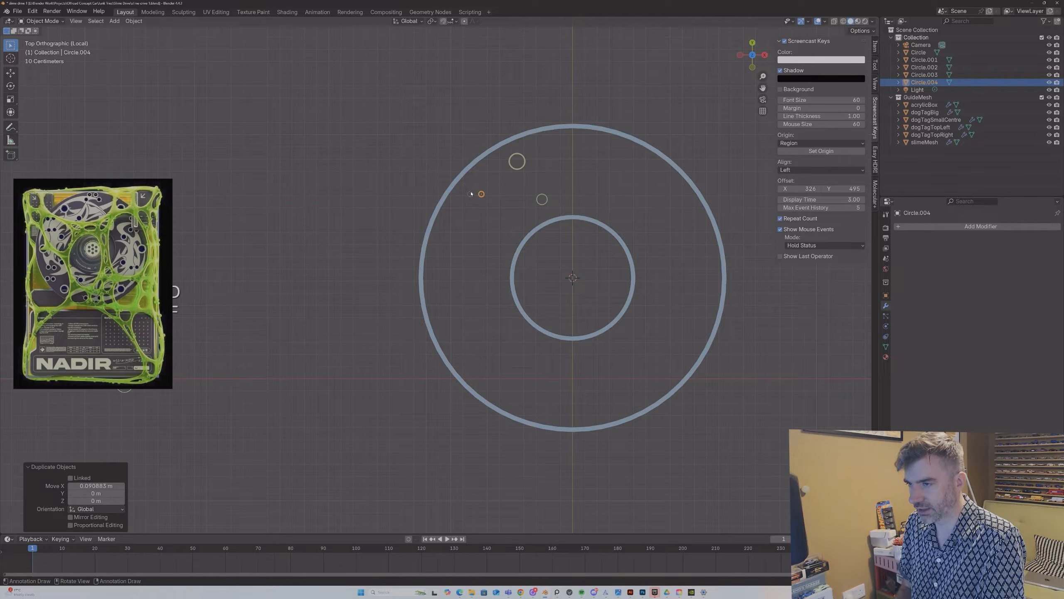
pyautogui.keyDown('shift'); pyautogui.click(470, 193); pyautogui.keyUp('shift')
pyautogui.hotkey('shift', 'd')
pyautogui.press('y')
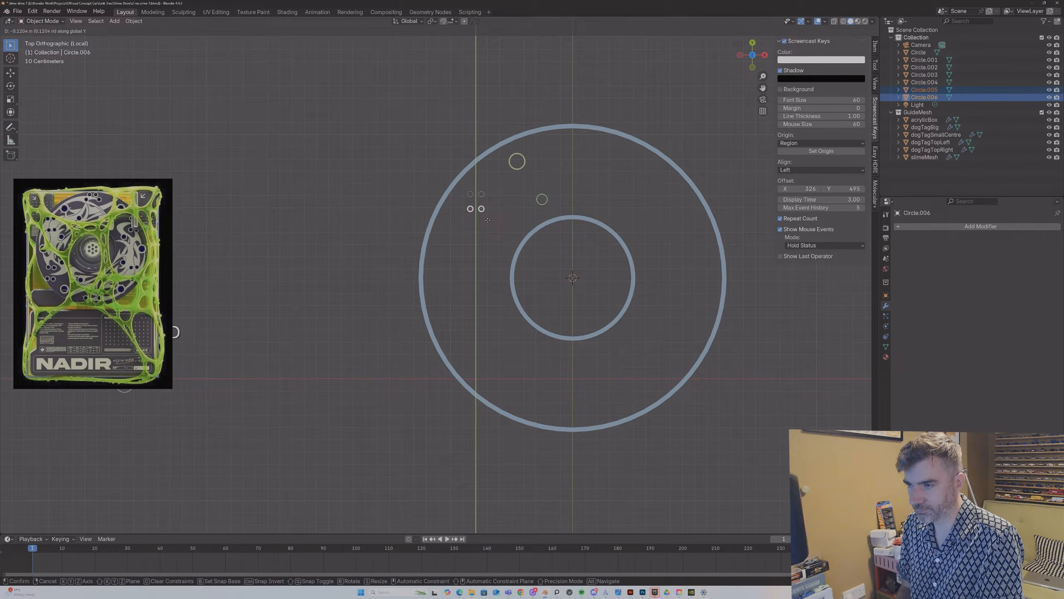
pyautogui.click(488, 219)
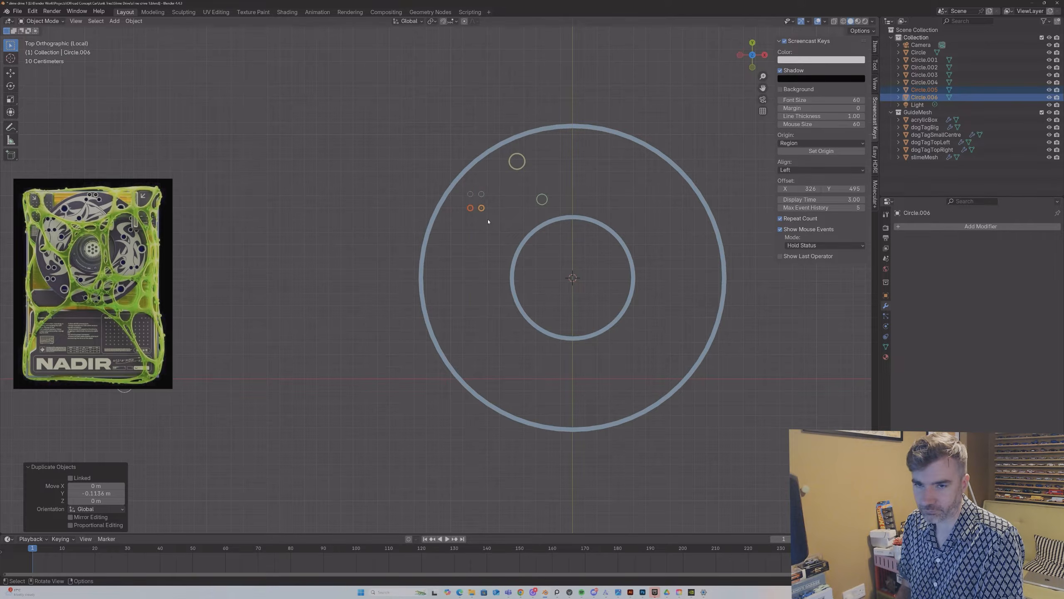
# Step: Duplicate the medium ring above the inner ring, offsetting the copy about -0.33 m in X and -0.32 m in Y
pyautogui.click(540, 196)
pyautogui.hotkey('shift', 'd')
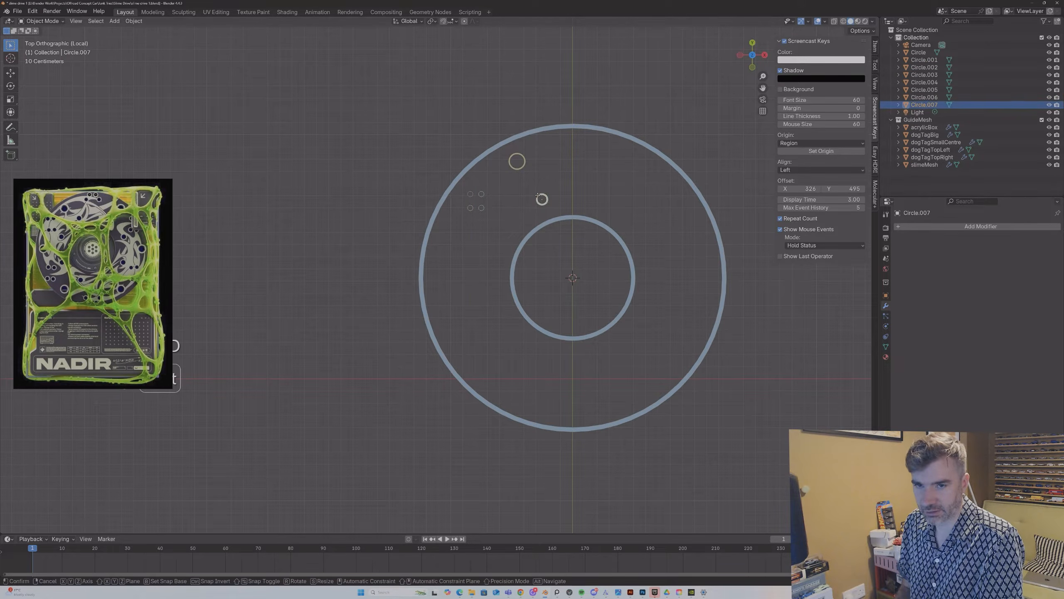
pyautogui.click(500, 237)
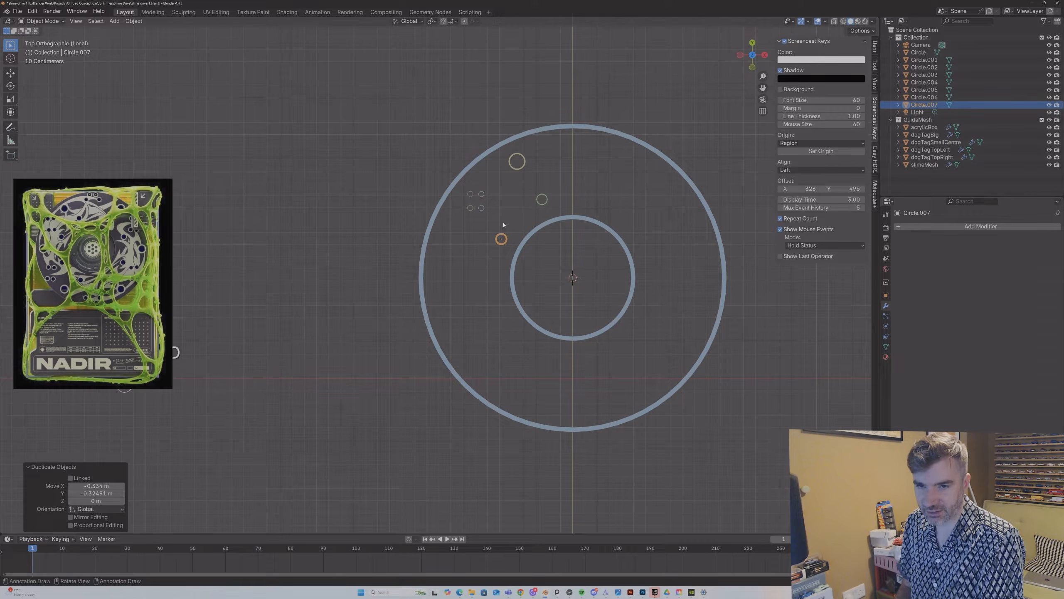
# Step: Duplicate the four-ring cluster to the lower-left part of the band and rotate the copy 90 degrees
pyautogui.moveTo(495, 219); pyautogui.dragTo(459, 187)
pyautogui.hotkey('shift', 'd')
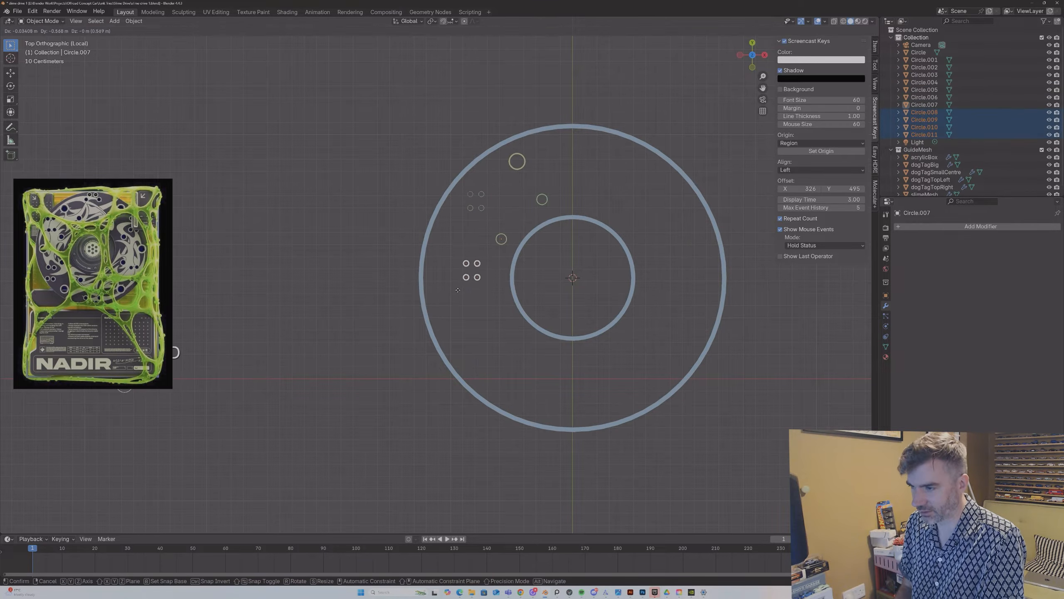
pyautogui.click(472, 354)
pyautogui.write('r90')
pyautogui.press('Return')
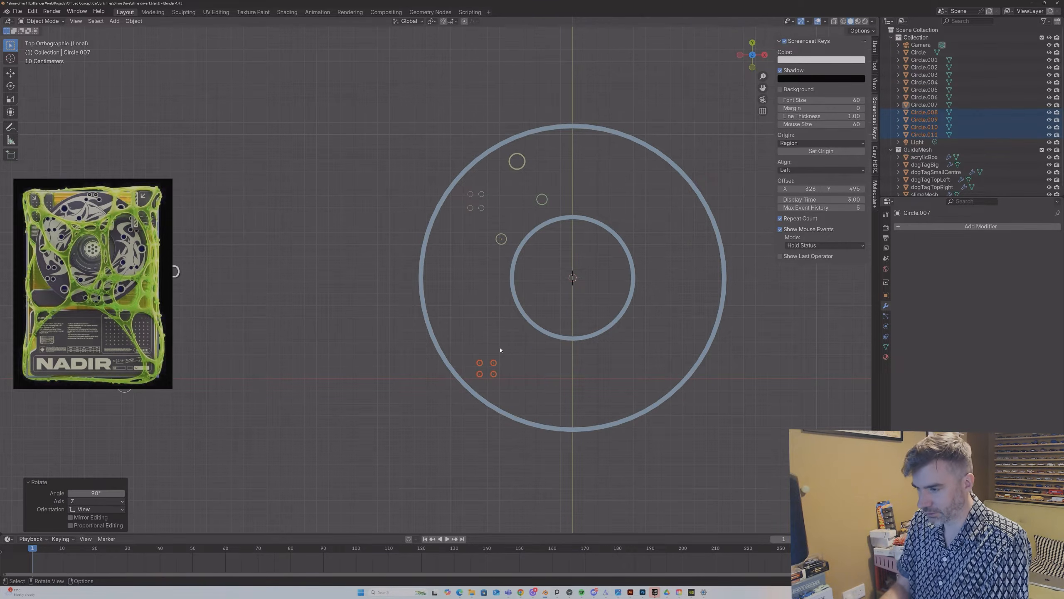
pyautogui.press('g')
pyautogui.click(495, 342)
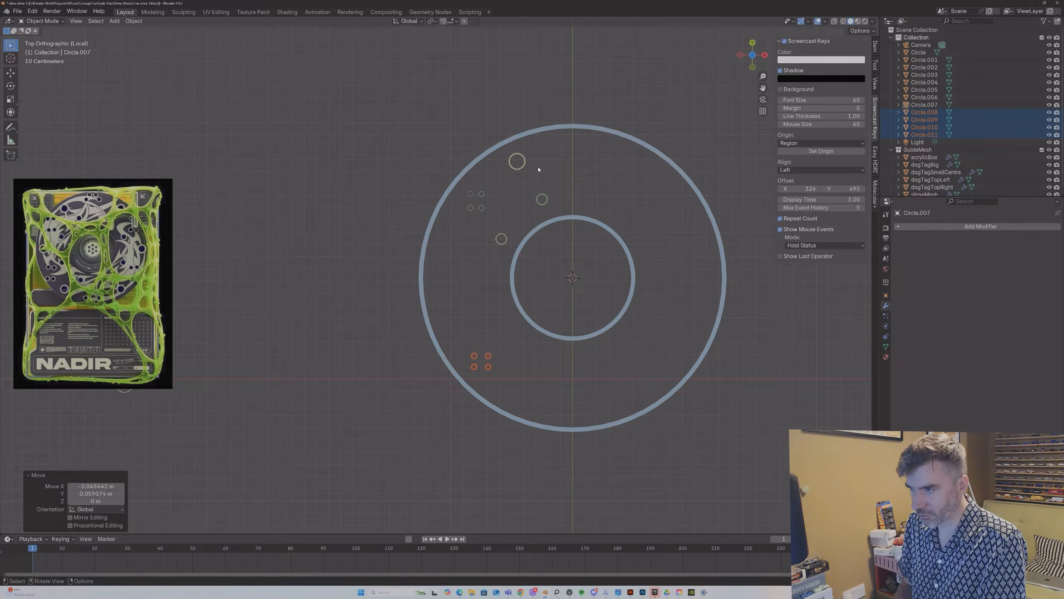
# Step: Duplicate the largest small ring to the bottom of the band and a medium ring to the inner ring's lower-left edge
pyautogui.click(522, 168)
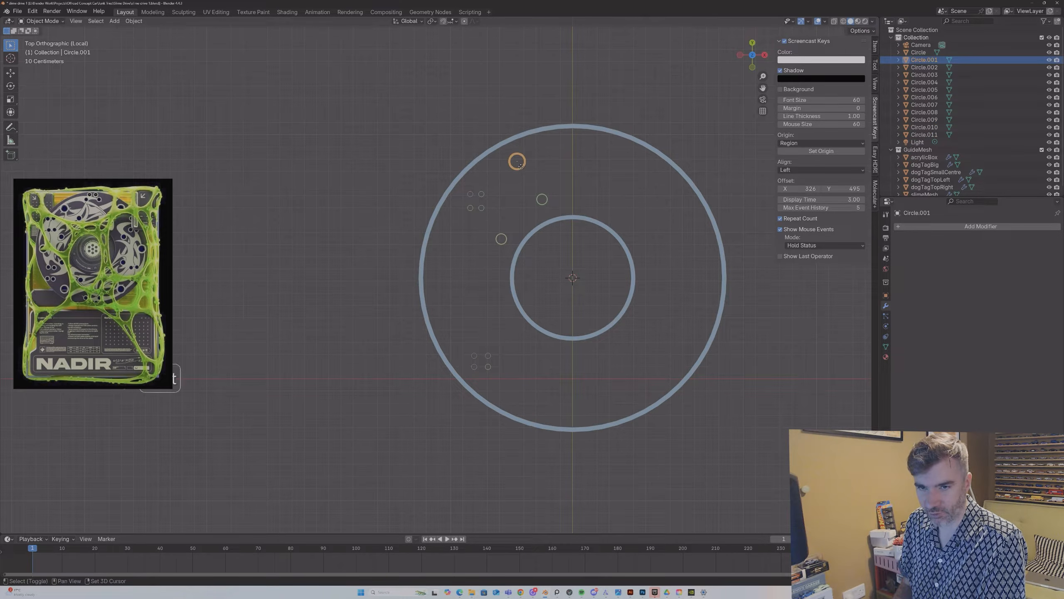
pyautogui.hotkey('shift', 'd')
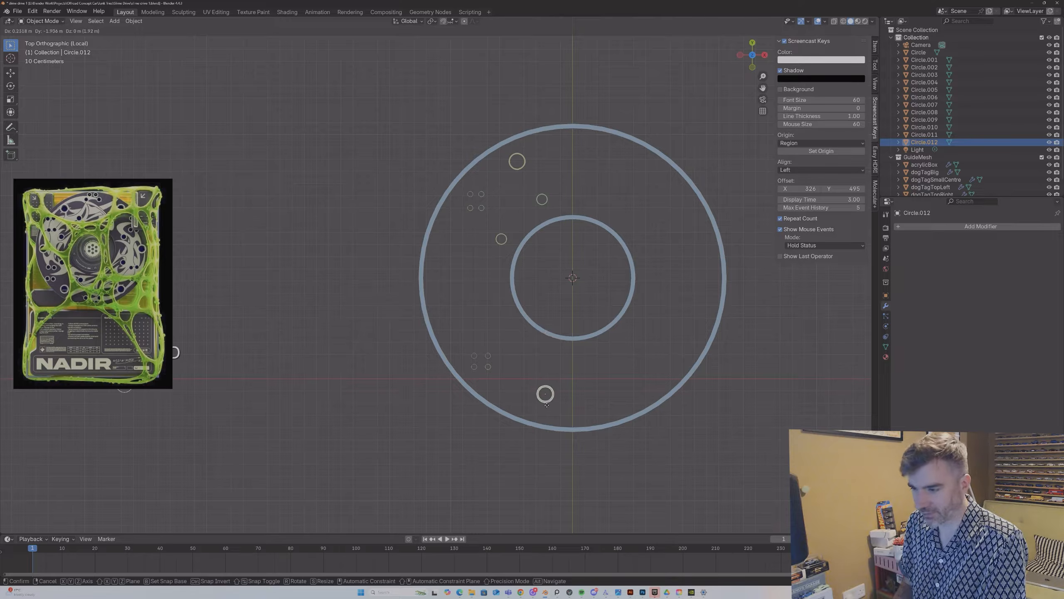
pyautogui.click(540, 412)
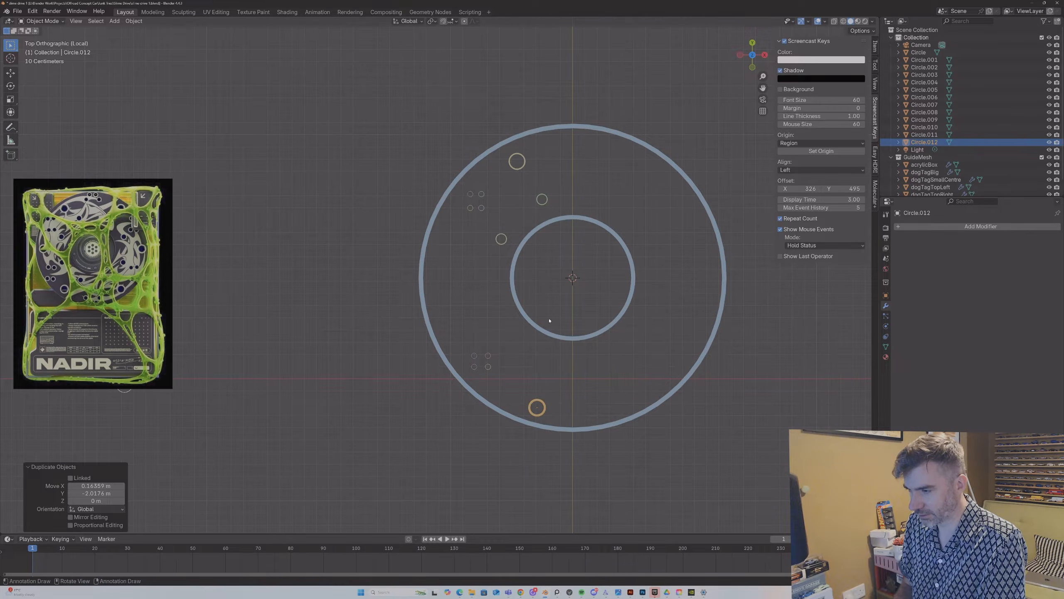
pyautogui.click(542, 199)
pyautogui.hotkey('shift', 'd')
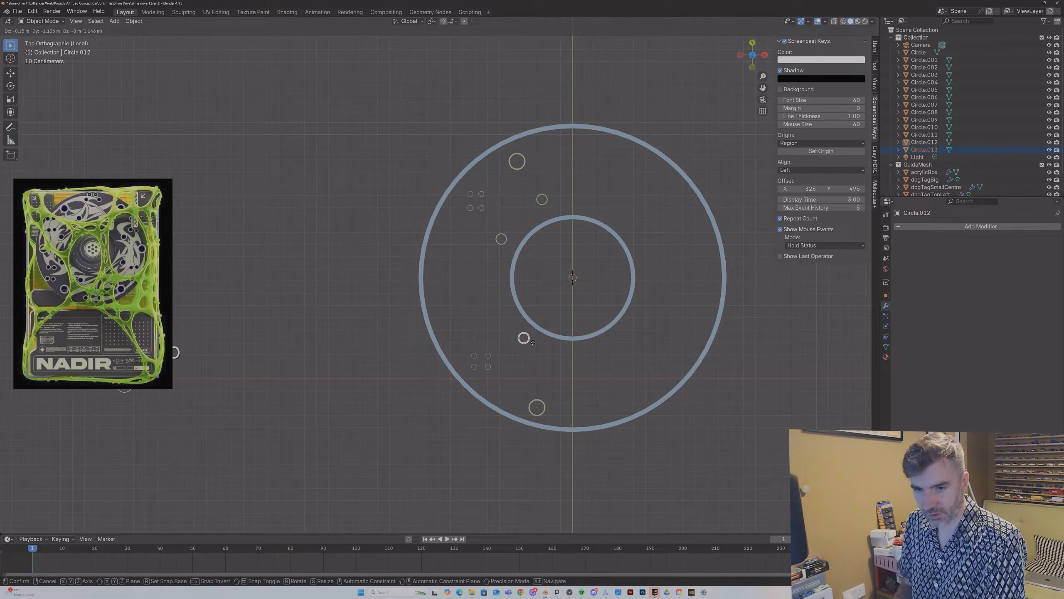
pyautogui.click(532, 342)
# Step: Copy a tiny ring from the lower-left cluster and arrange three copies as a triangle at the band's lower right
pyautogui.hotkey('shift', 'd')
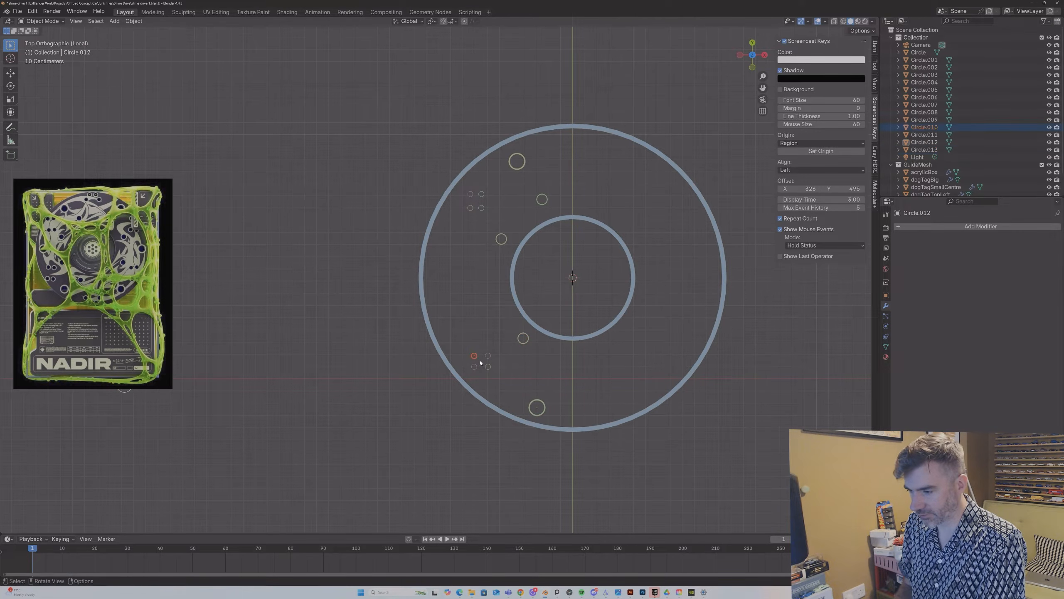
pyautogui.click(595, 419)
pyautogui.hotkey('shift', 'd')
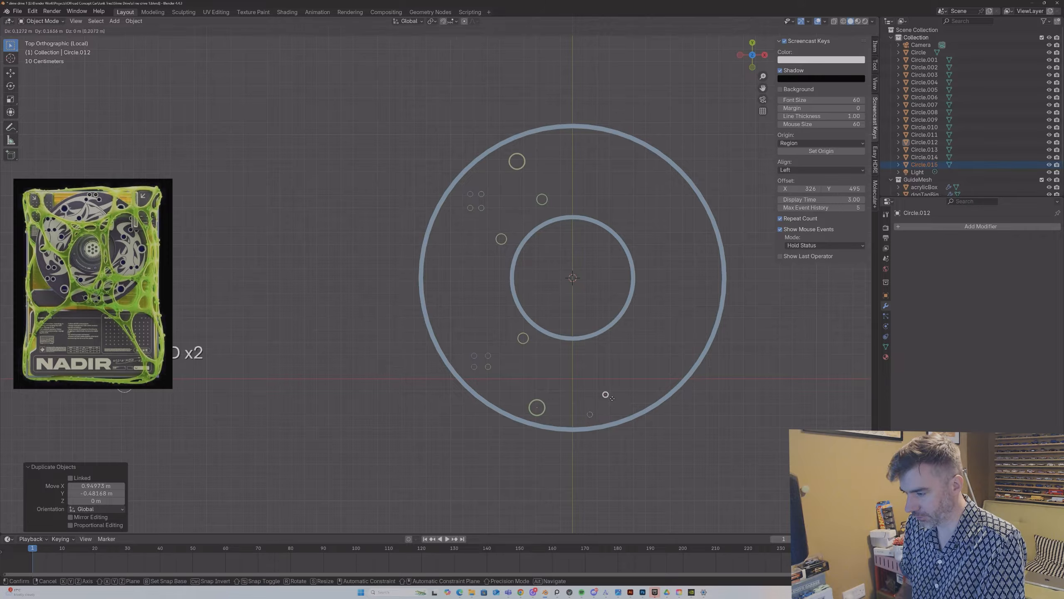
pyautogui.click(608, 406)
pyautogui.hotkey('shift', 'd')
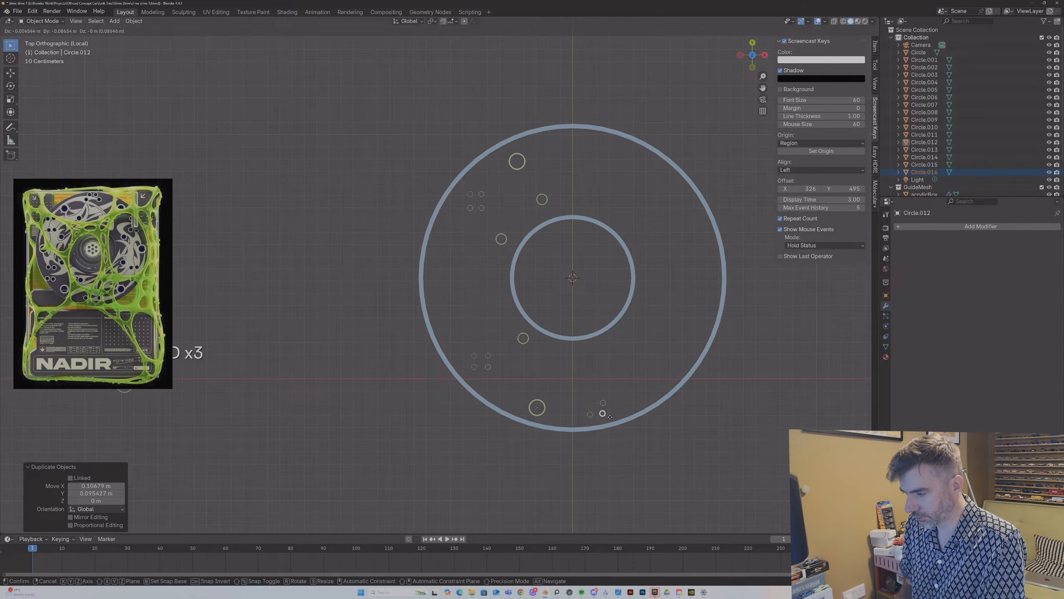
pyautogui.click(610, 418)
# Step: Duplicate the medium ring left of the inner ring to the band's far right and enlarge the copy
pyautogui.click(507, 241)
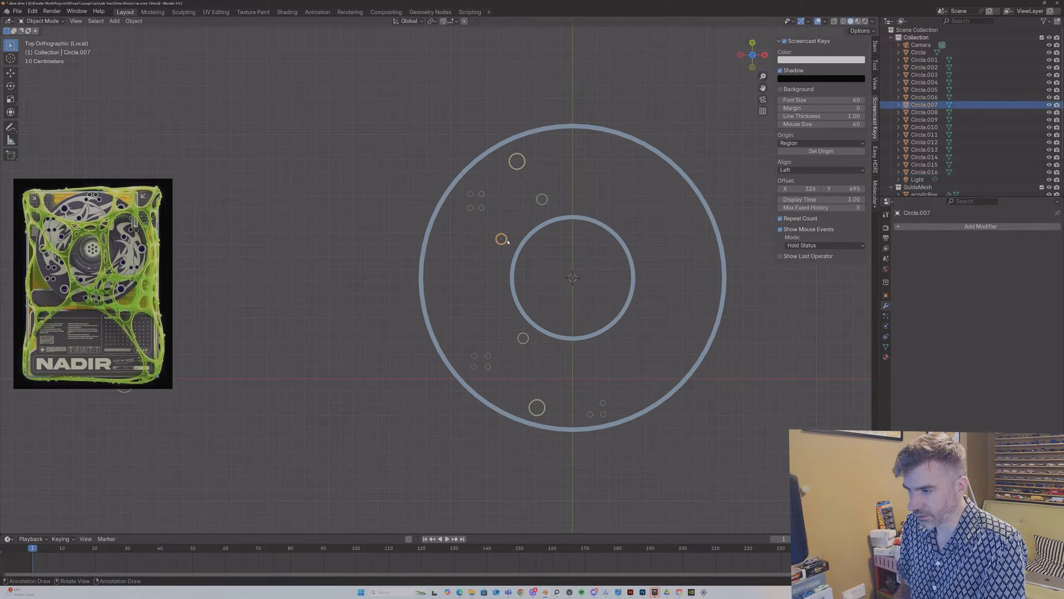
pyautogui.hotkey('shift', 'd')
pyautogui.click(709, 277)
pyautogui.press('s')
pyautogui.click(713, 268)
# Step: Duplicate the far-right ring up and inward, scale it to about 0.671, and place a second copy diagonally above it
pyautogui.hotkey('shift', 'd')
pyautogui.click(674, 238)
pyautogui.press('s')
pyautogui.click(670, 241)
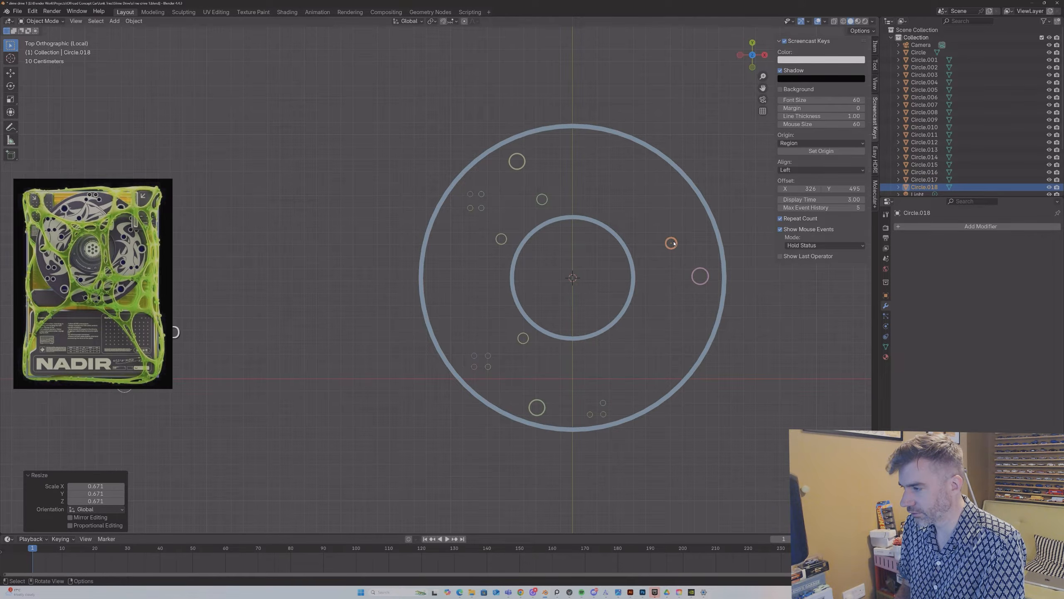
pyautogui.hotkey('shift', 'd')
pyautogui.click(656, 226)
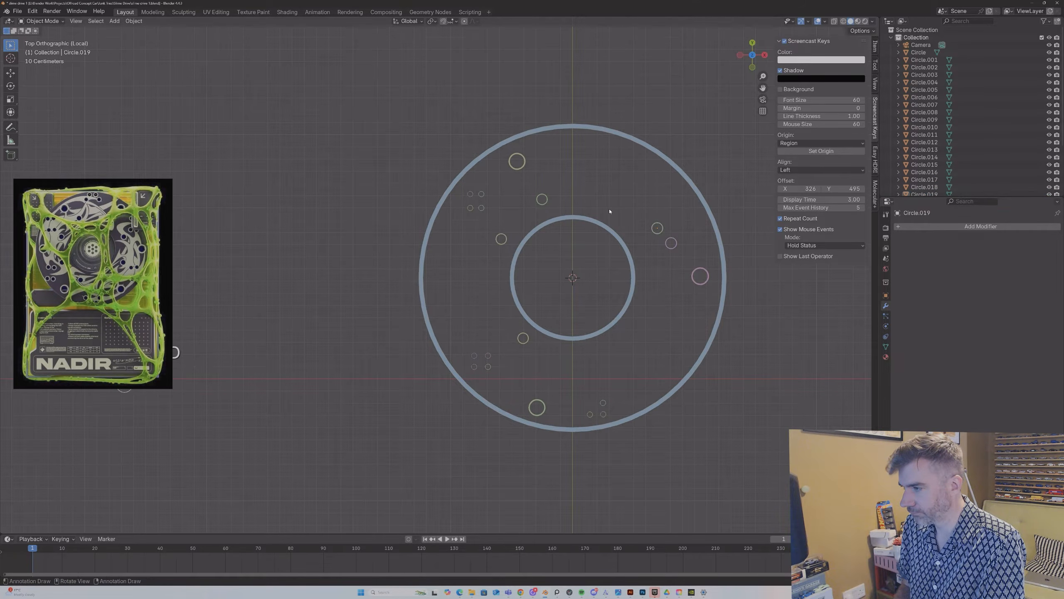
# Step: Duplicate the medium ring above the inner ring to the upper right of the band
pyautogui.click(541, 197)
pyautogui.hotkey('shift', 'd')
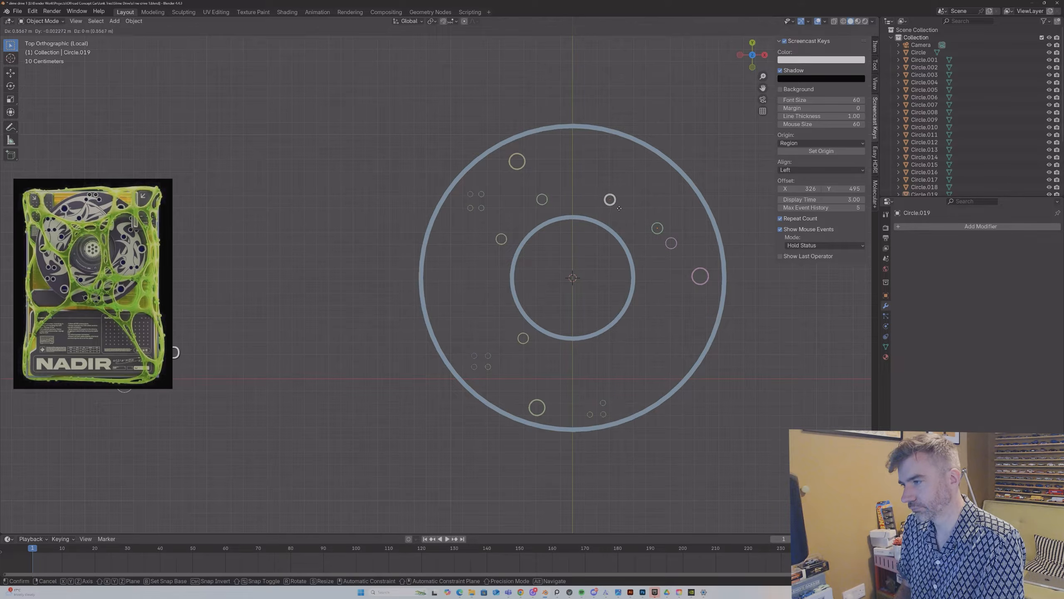
pyautogui.click(630, 170)
# Step: Copy the top pair of tiny rings from the upper-left cluster to the upper right and add a third in line along X
pyautogui.moveTo(463, 189); pyautogui.dragTo(495, 229)
pyautogui.hotkey('alt', 'a')
pyautogui.moveTo(465, 192); pyautogui.dragTo(496, 200)
pyautogui.hotkey('shift', 'd')
pyautogui.click(647, 204)
pyautogui.hotkey('alt', 'a')
pyautogui.click(634, 199)
pyautogui.hotkey('shift', 'd')
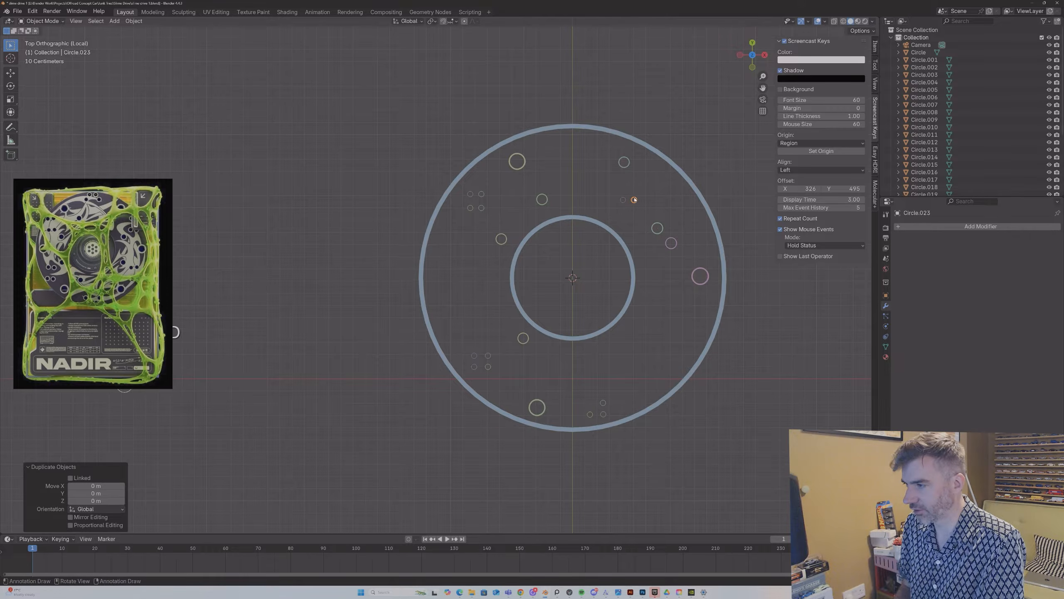
pyautogui.press('x')
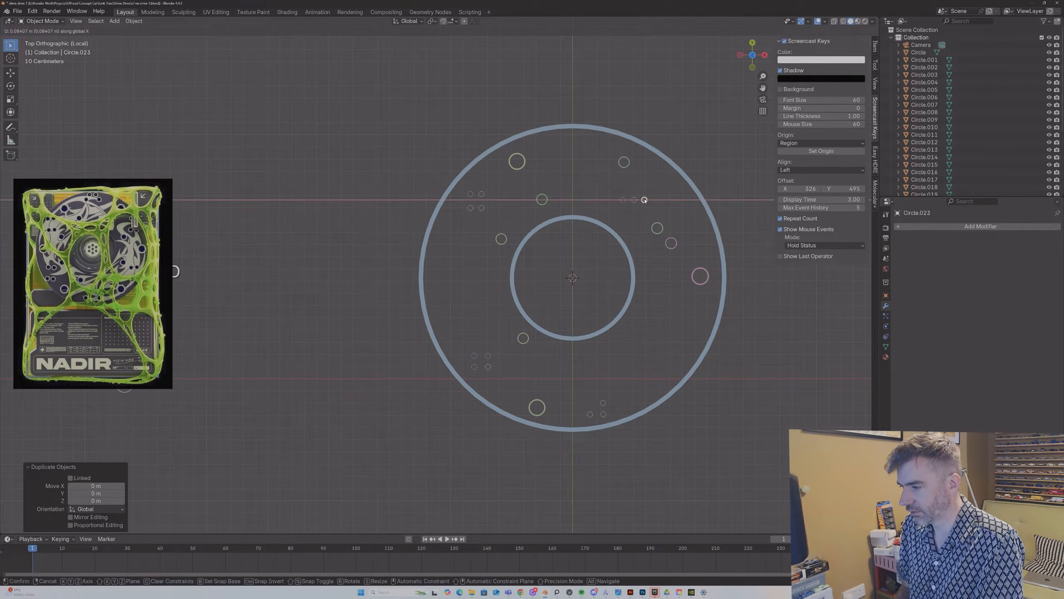
pyautogui.click(645, 199)
# Step: Duplicate the row of three tiny rings, rotate it diagonally and place it at the band's lower right
pyautogui.moveTo(612, 190); pyautogui.dragTo(664, 217)
pyautogui.hotkey('shift', 'd')
pyautogui.press('r')
pyautogui.click(666, 332)
pyautogui.press('g')
pyautogui.click(667, 341)
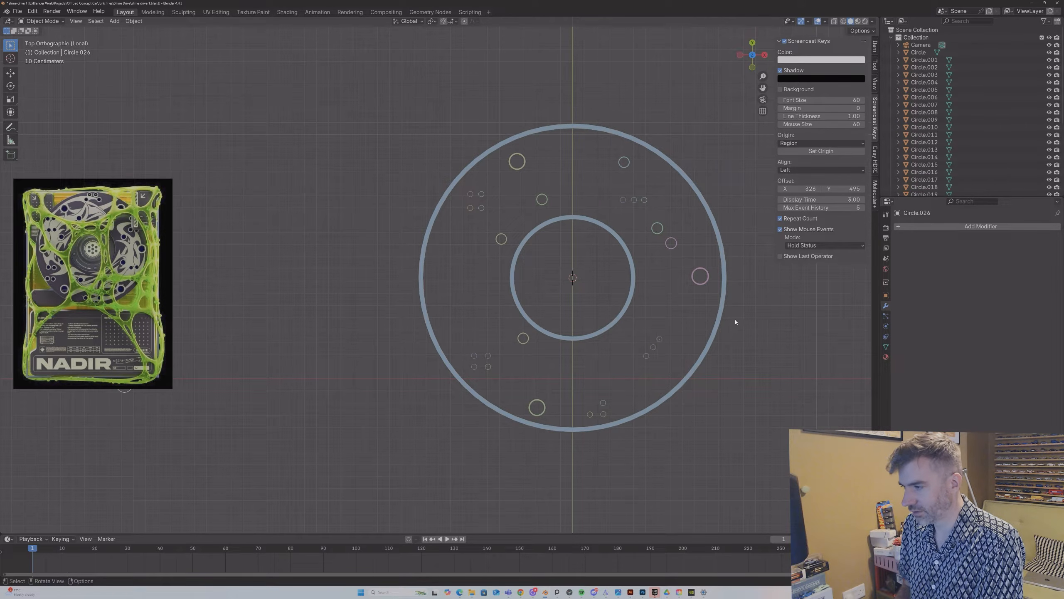
# Step: Duplicate the far-right ring beside the diagonal row, then place another copy scaled to 0.554 near the band's bottom centre
pyautogui.click(700, 270)
pyautogui.hotkey('shift', 'd')
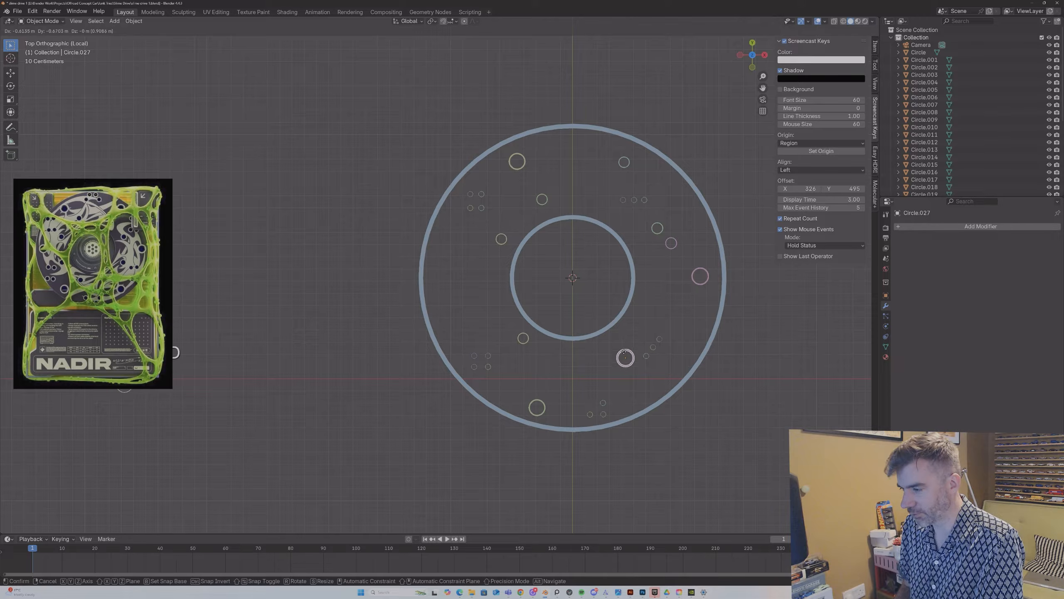
pyautogui.click(634, 364)
pyautogui.hotkey('shift', 'd')
pyautogui.rightClick(577, 360)
pyautogui.press('s')
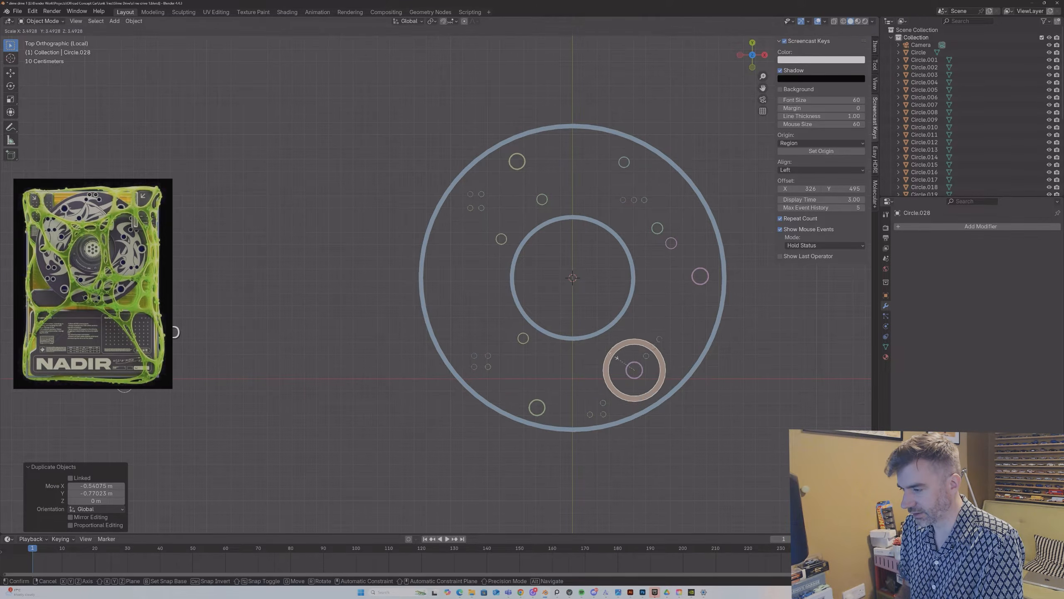
pyautogui.click(635, 368)
pyautogui.press('g')
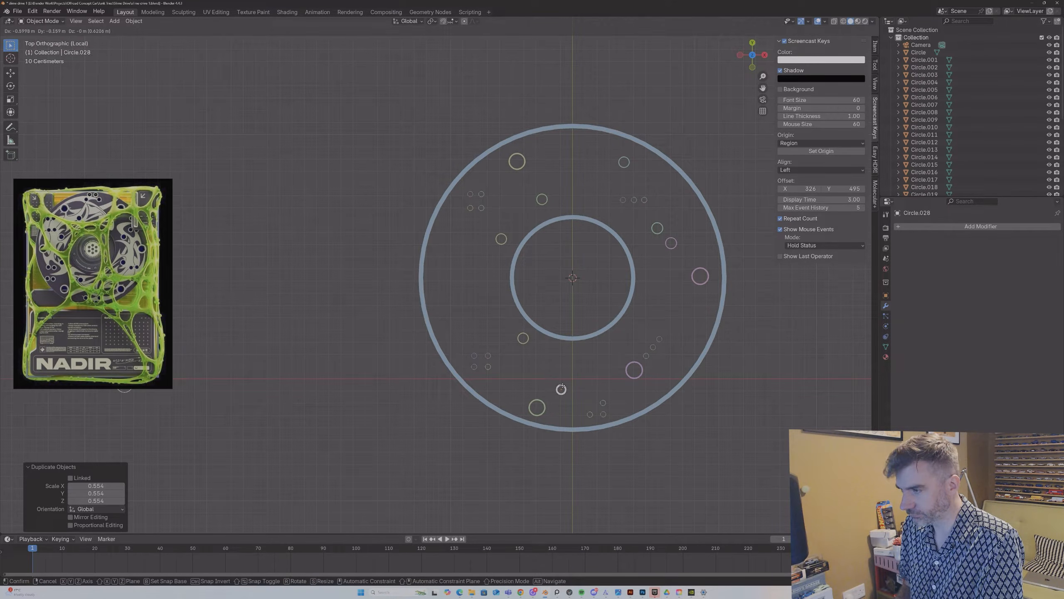
pyautogui.click(562, 389)
# Step: Join all the rings into a single object, with the inner ring as the active object
pyautogui.moveTo(544, 316); pyautogui.dragTo(545, 234, button='middle')
pyautogui.press('a')
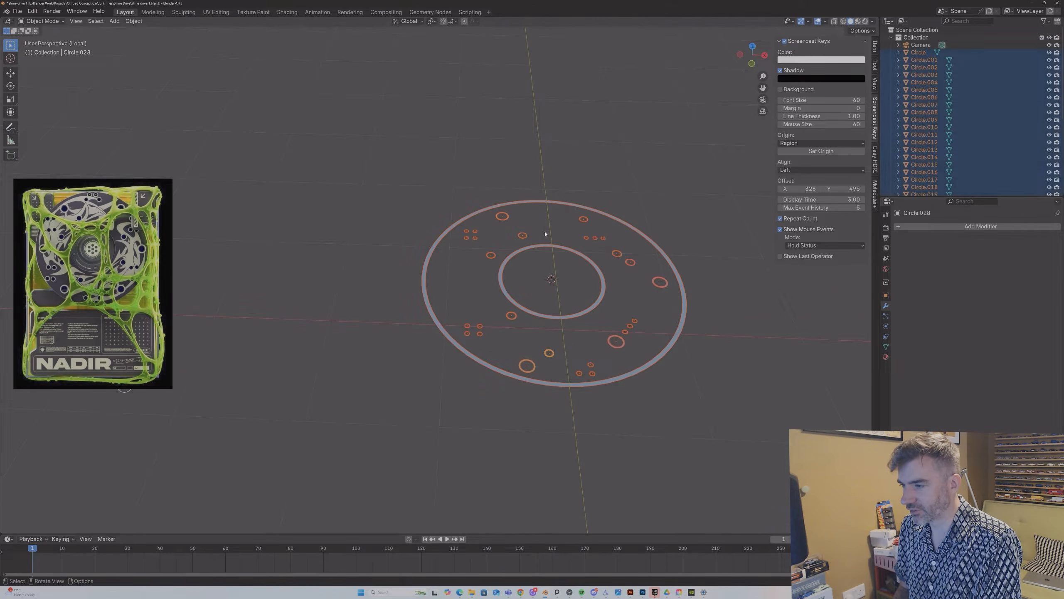
pyautogui.press('shift')
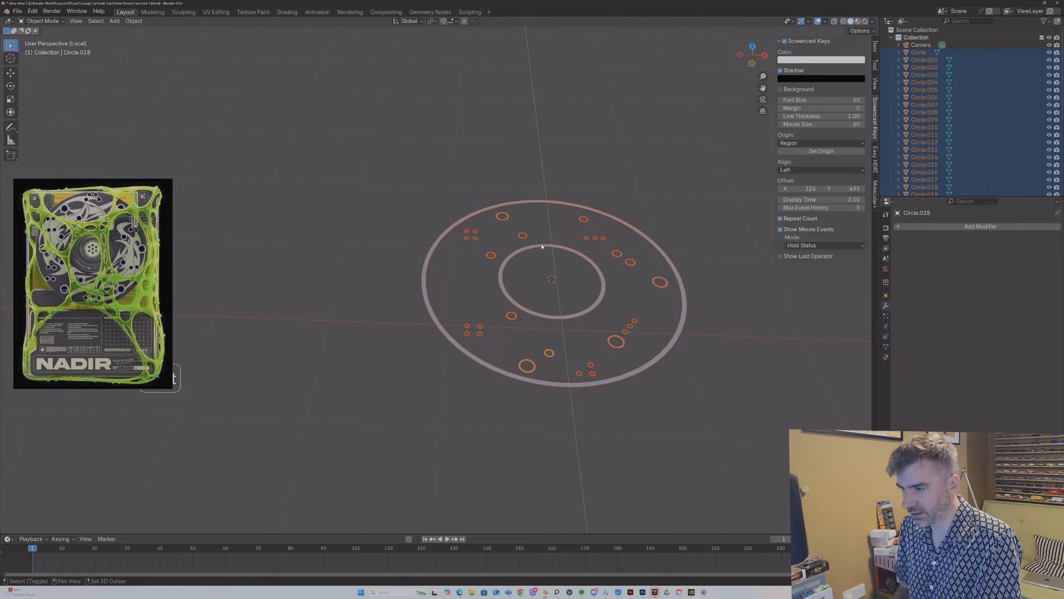
pyautogui.keyDown('shift'); pyautogui.click(542, 247); pyautogui.keyUp('shift')
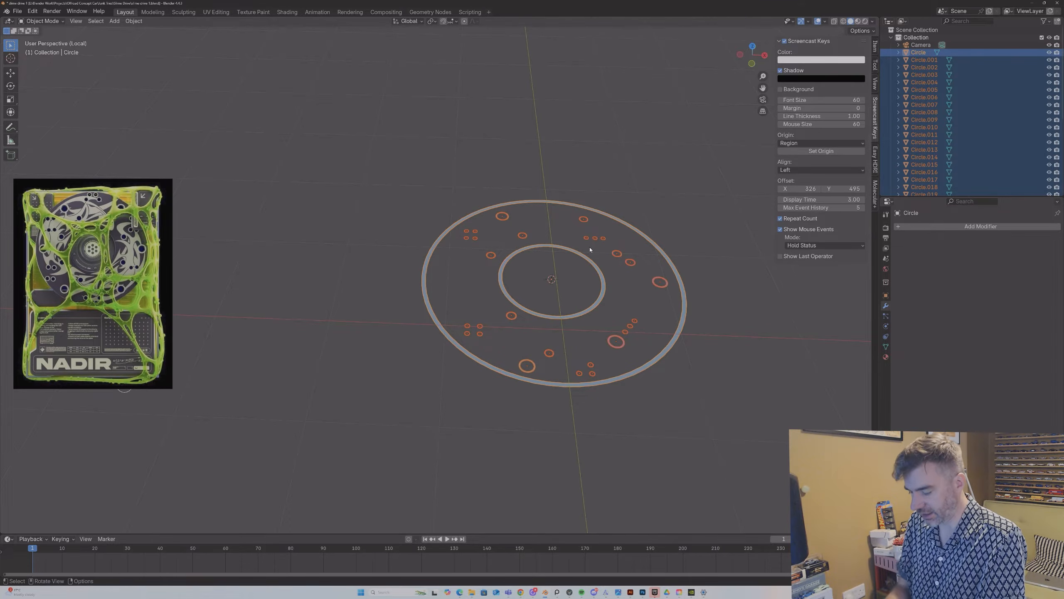
pyautogui.hotkey('ctrl', 'j')
pyautogui.scroll(3, 479, 194)
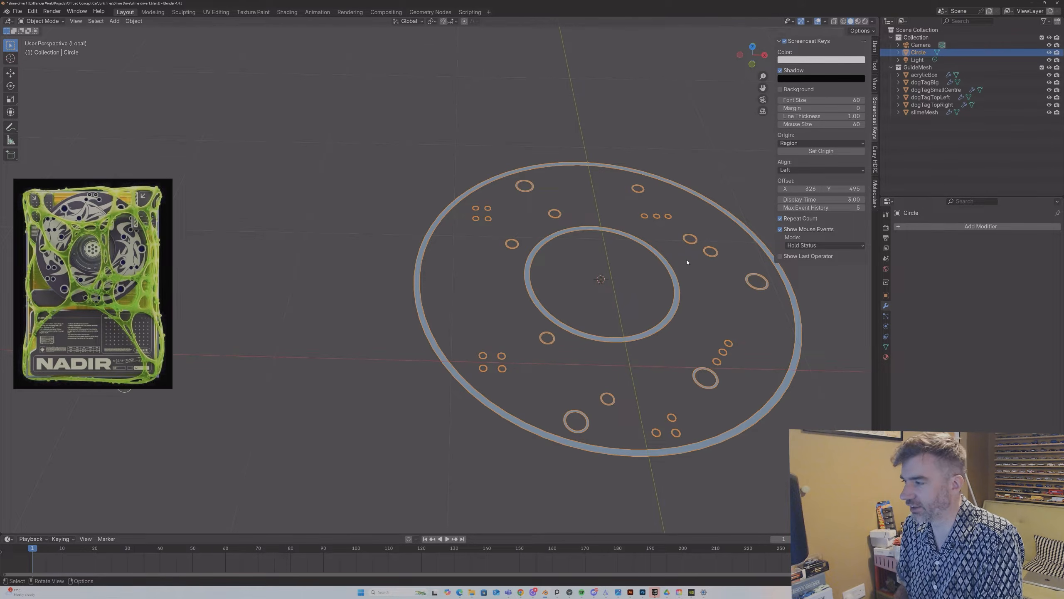
# Step: In Edit Mode, select the outer ring's inner edge loop and the inner ring's outer edge loop
pyautogui.press('Tab')
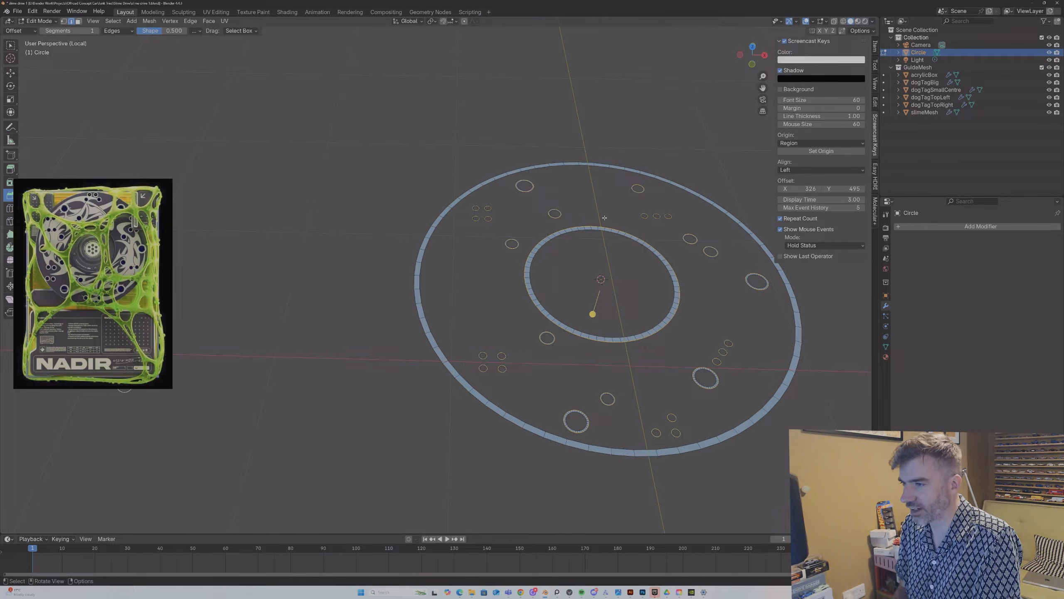
pyautogui.hotkey('alt', 'a')
pyautogui.keyDown('alt'); pyautogui.click(502, 177); pyautogui.keyUp('alt')
pyautogui.moveTo(503, 177); pyautogui.dragTo(537, 208, button='middle')
pyautogui.click(473, 152)
pyautogui.keyDown('alt'); pyautogui.keyDown('shift'); pyautogui.click(474, 152); pyautogui.keyUp('shift'); pyautogui.keyUp('alt')
pyautogui.keyDown('alt'); pyautogui.keyDown('shift'); pyautogui.click(474, 152); pyautogui.keyUp('shift'); pyautogui.keyUp('alt')
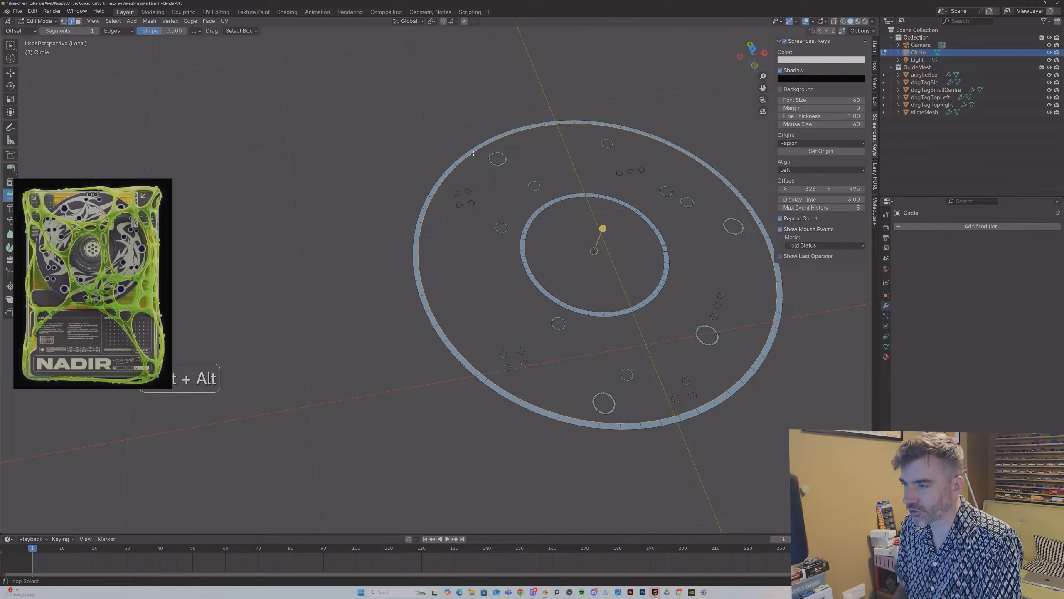
pyautogui.keyDown('alt'); pyautogui.keyDown('shift'); pyautogui.click(534, 210); pyautogui.keyUp('shift'); pyautogui.keyUp('alt')
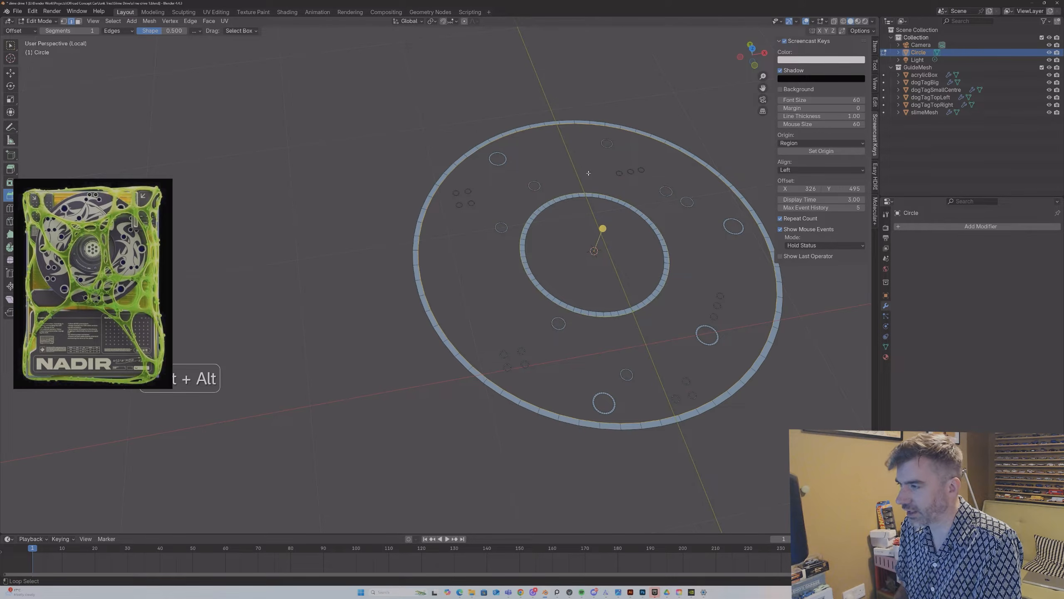
# Step: Add the outer edge loops of the three upper-left rings and the upper-left cluster of four tiny rings to the selection
pyautogui.scroll(2, 588, 172)
pyautogui.keyDown('alt'); pyautogui.keyDown('shift'); pyautogui.click(531, 201); pyautogui.keyUp('shift'); pyautogui.keyUp('alt')
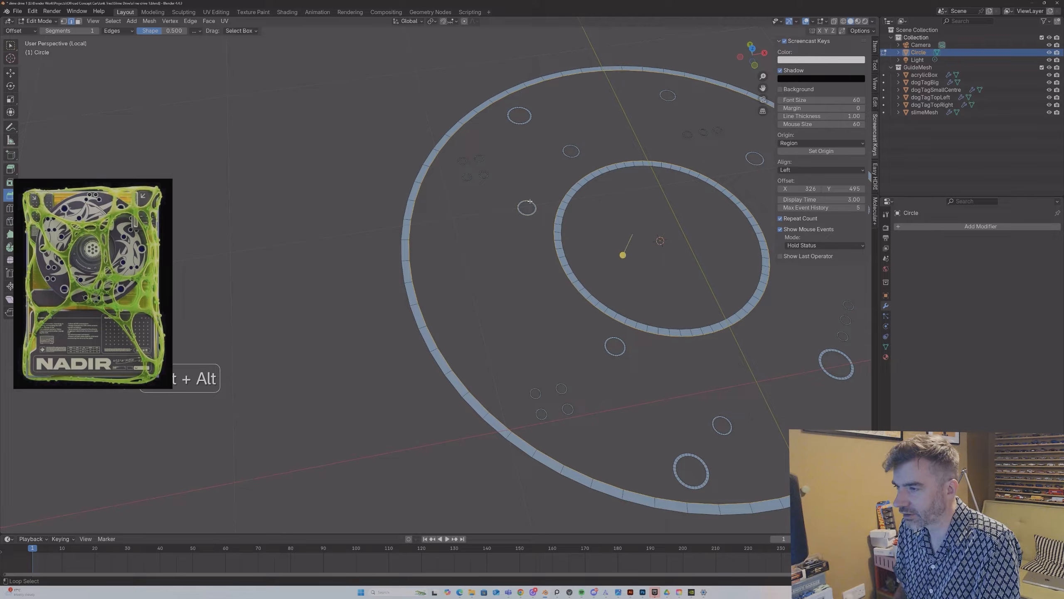
pyautogui.keyDown('alt'); pyautogui.keyDown('shift'); pyautogui.click(566, 151); pyautogui.keyUp('shift'); pyautogui.keyUp('alt')
pyautogui.keyDown('alt'); pyautogui.keyDown('shift'); pyautogui.click(511, 125); pyautogui.keyUp('shift'); pyautogui.keyUp('alt')
pyautogui.keyDown('alt'); pyautogui.keyDown('shift'); pyautogui.click(483, 157); pyautogui.keyUp('shift'); pyautogui.keyUp('alt')
pyautogui.keyDown('alt'); pyautogui.keyDown('shift'); pyautogui.click(487, 172); pyautogui.keyUp('shift'); pyautogui.keyUp('alt')
pyautogui.keyDown('alt'); pyautogui.keyDown('shift'); pyautogui.click(470, 169); pyautogui.keyUp('shift'); pyautogui.keyUp('alt')
pyautogui.keyDown('alt'); pyautogui.keyDown('shift'); pyautogui.click(466, 160); pyautogui.keyUp('shift'); pyautogui.keyUp('alt')
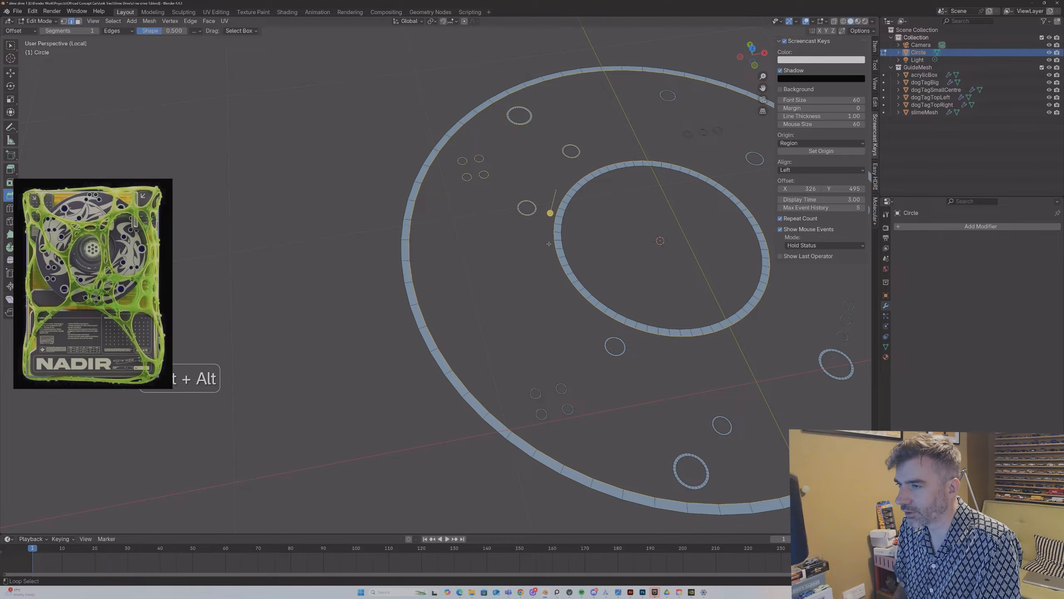
# Step: Add the outer edge loops of the lower-left ring, its cluster of four tiny rings and the two bottom rings to the selection
pyautogui.keyDown('alt'); pyautogui.keyDown('shift'); pyautogui.click(605, 339); pyautogui.keyUp('shift'); pyautogui.keyUp('alt')
pyautogui.keyDown('alt'); pyautogui.keyDown('shift'); pyautogui.click(566, 384); pyautogui.keyUp('shift'); pyautogui.keyUp('alt')
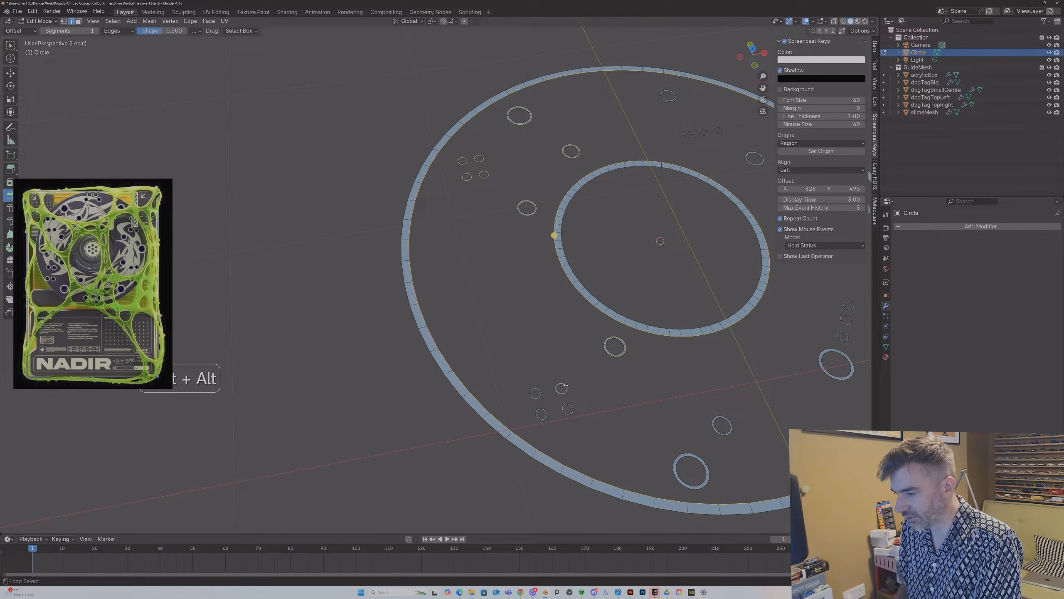
pyautogui.keyDown('alt'); pyautogui.keyDown('shift'); pyautogui.click(574, 405); pyautogui.keyUp('shift'); pyautogui.keyUp('alt')
pyautogui.keyDown('alt'); pyautogui.keyDown('shift'); pyautogui.click(545, 409); pyautogui.keyUp('shift'); pyautogui.keyUp('alt')
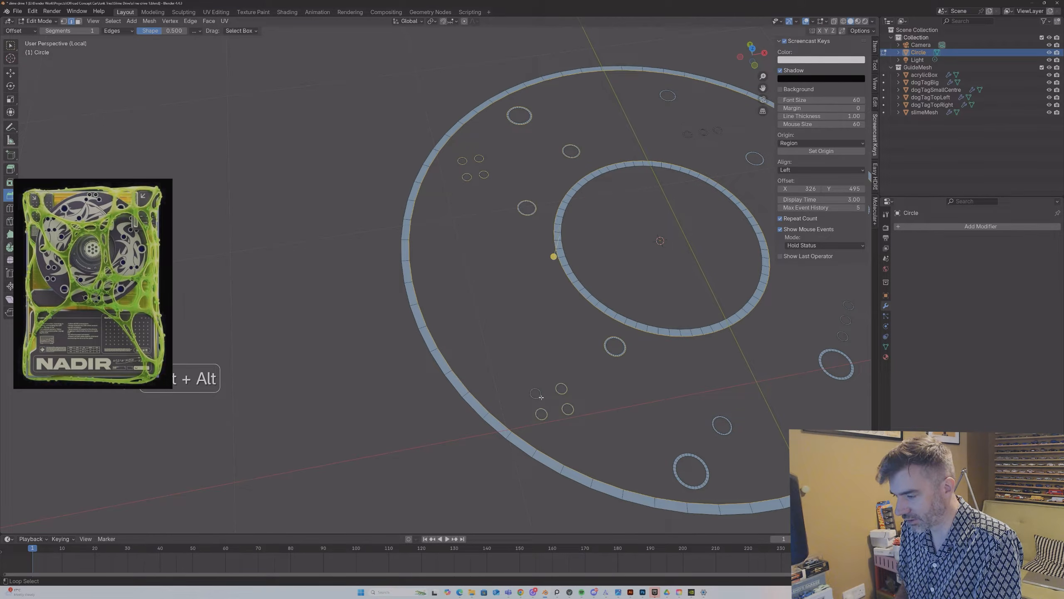
pyautogui.keyDown('alt'); pyautogui.keyDown('shift'); pyautogui.click(712, 421); pyautogui.keyUp('shift'); pyautogui.keyUp('alt')
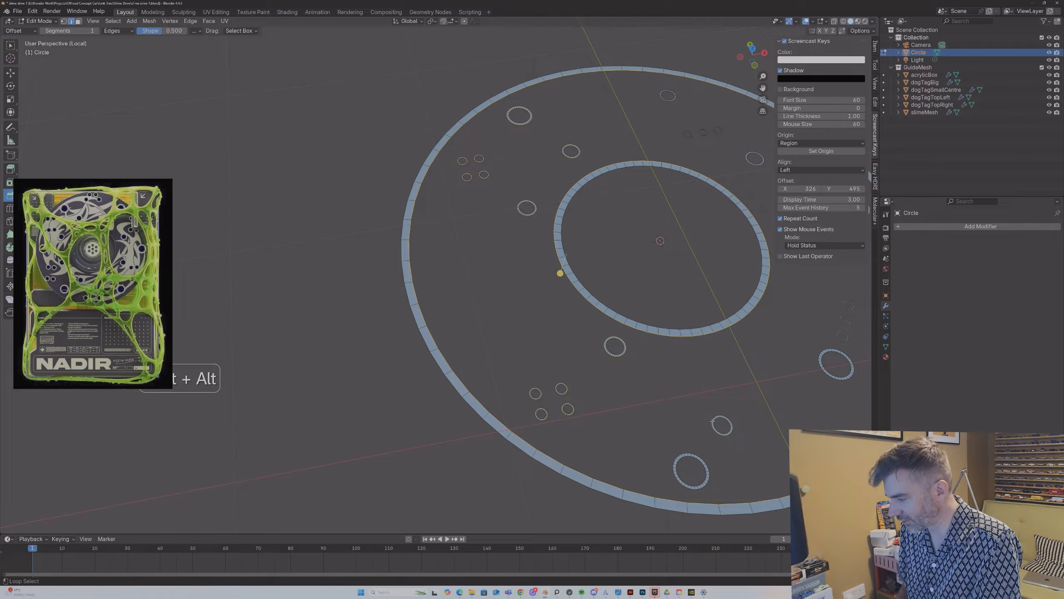
pyautogui.keyDown('alt'); pyautogui.keyDown('shift'); pyautogui.click(701, 453); pyautogui.keyUp('shift'); pyautogui.keyUp('alt')
pyautogui.keyDown('alt'); pyautogui.keyDown('shift'); pyautogui.click(803, 466); pyautogui.keyUp('shift'); pyautogui.keyUp('alt')
pyautogui.hotkey('ctrl', 'z')
pyautogui.keyDown('alt'); pyautogui.keyDown('shift'); pyautogui.click(813, 472); pyautogui.keyUp('shift'); pyautogui.keyUp('alt')
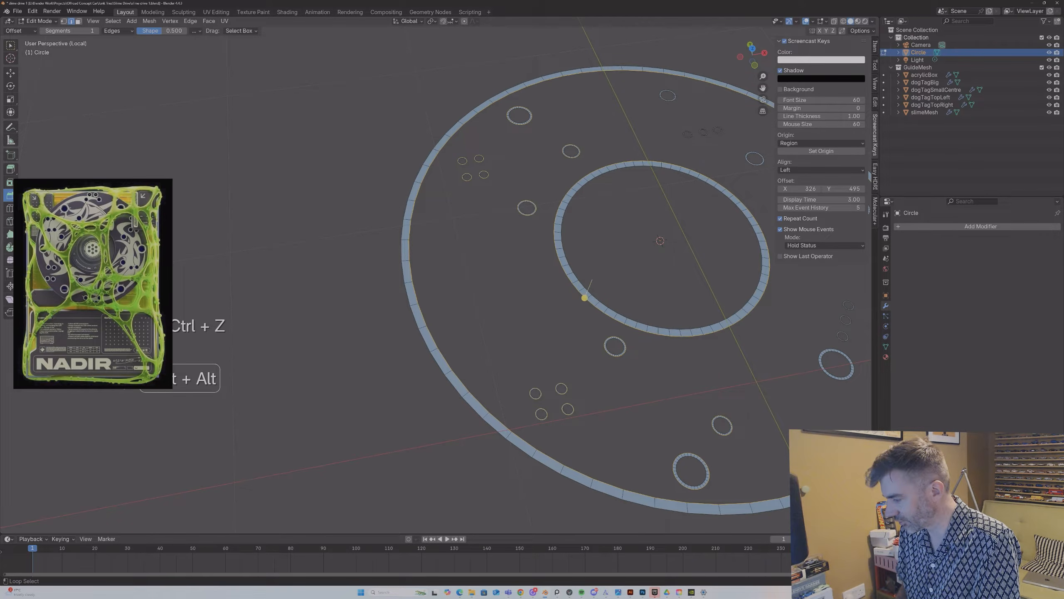
pyautogui.hotkey('ctrl', 'z')
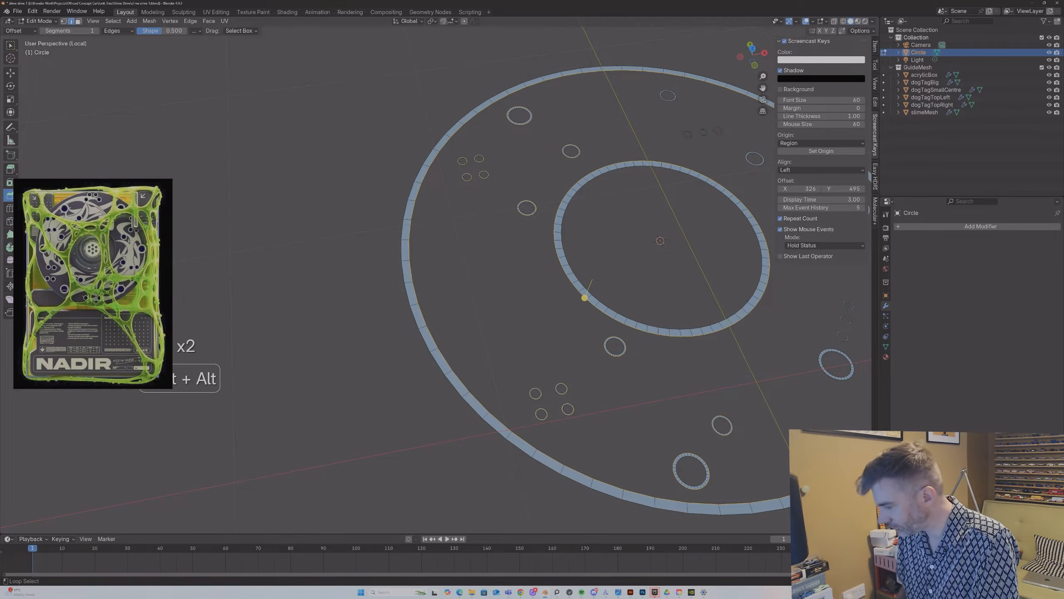
pyautogui.hotkey('ctrl', 'z')
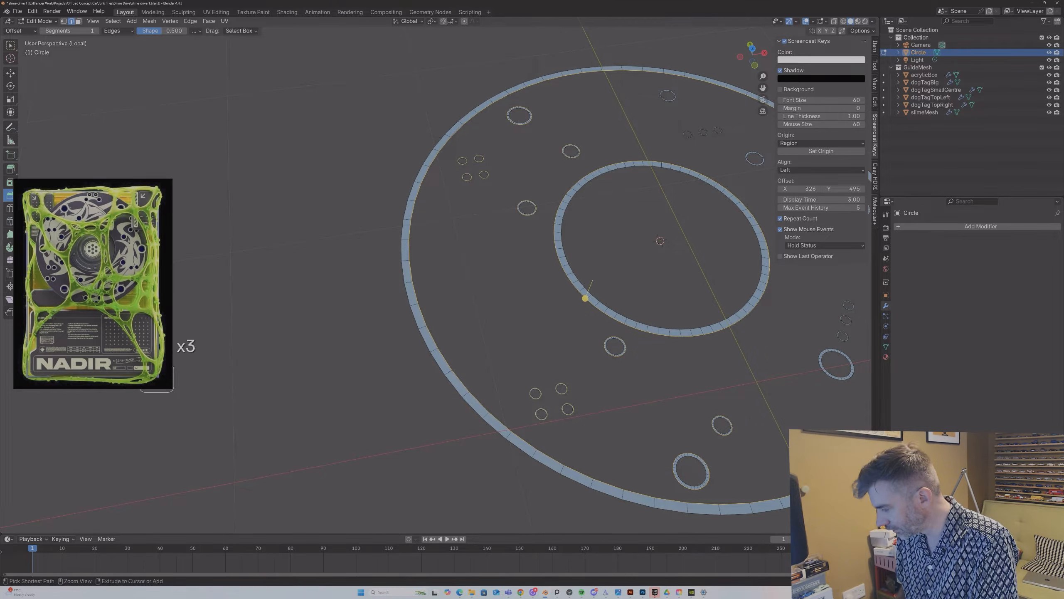
pyautogui.hotkey('ctrl', 'z')
# Step: Add the outer edge loops of the tiny-ring triangle, the large lower-right ring and the diagonal row of three to the selection
pyautogui.scroll(2, 436, 275)
pyautogui.moveTo(761, 90); pyautogui.dragTo(490, 3)
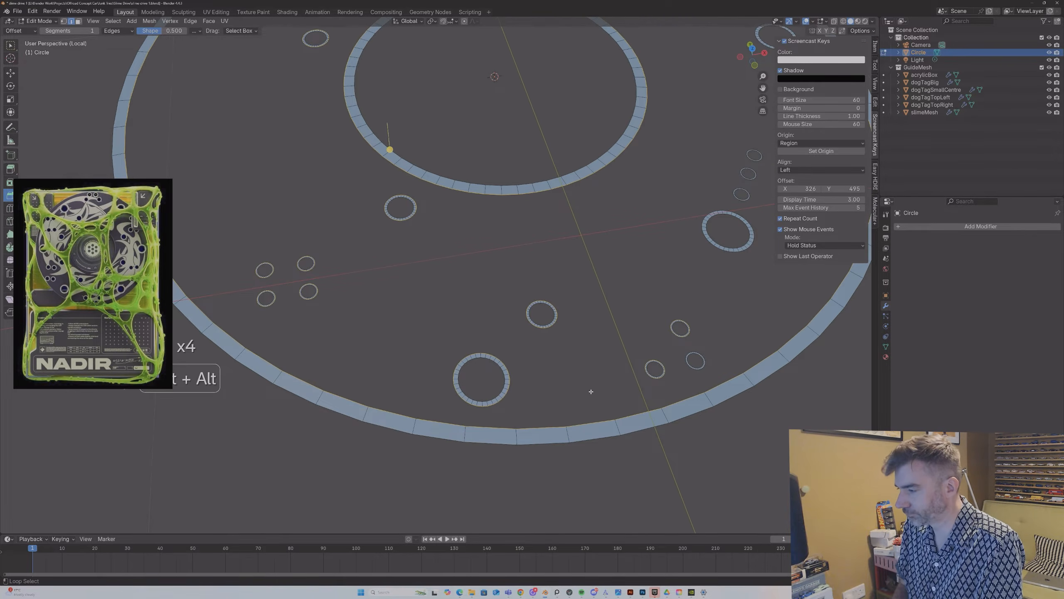
pyautogui.keyDown('alt'); pyautogui.keyDown('shift'); pyautogui.click(691, 368); pyautogui.keyUp('shift'); pyautogui.keyUp('alt')
pyautogui.keyDown('alt'); pyautogui.keyDown('shift'); pyautogui.click(709, 246); pyautogui.keyUp('shift'); pyautogui.keyUp('alt')
pyautogui.keyDown('alt'); pyautogui.keyDown('shift'); pyautogui.click(742, 200); pyautogui.keyUp('shift'); pyautogui.keyUp('alt')
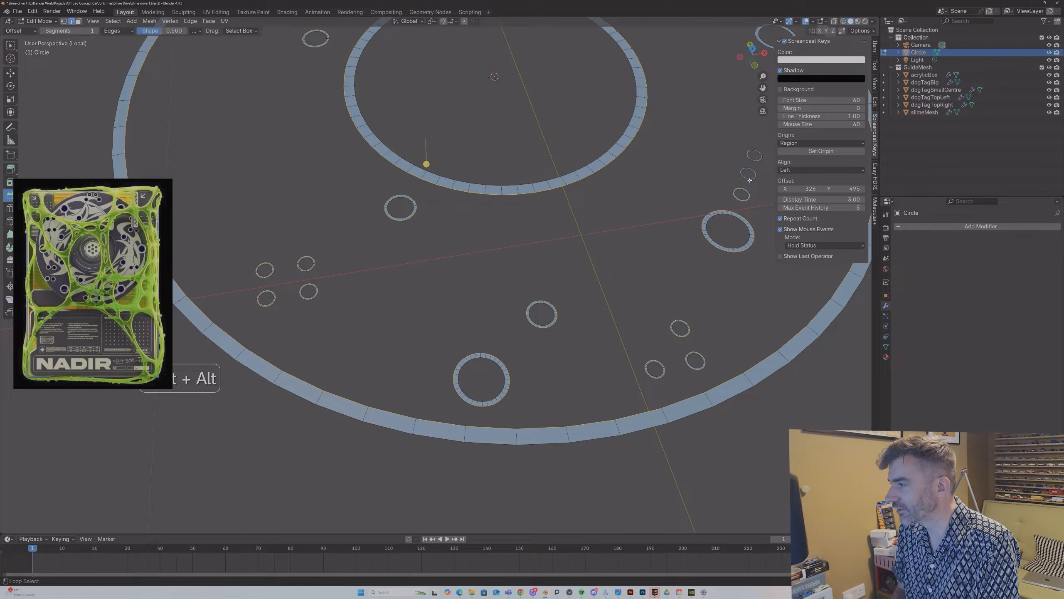
pyautogui.keyDown('alt'); pyautogui.keyDown('shift'); pyautogui.click(750, 178); pyautogui.keyUp('shift'); pyautogui.keyUp('alt')
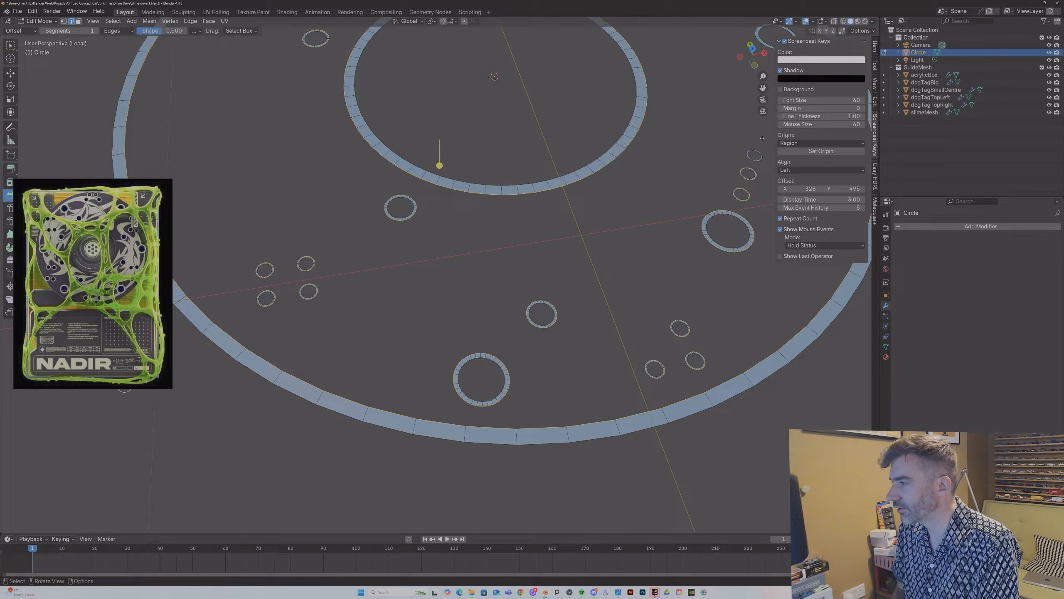
pyautogui.keyDown('alt'); pyautogui.keyDown('shift'); pyautogui.click(757, 159); pyautogui.keyUp('shift'); pyautogui.keyUp('alt')
# Step: Add the outer edge loops of the far-right ring, the two medium rings, the upper row of three and the topmost ring
pyautogui.keyDown('shift'); pyautogui.moveTo(763, 91); pyautogui.dragTo(574, 298, button='middle'); pyautogui.keyUp('shift')
pyautogui.keyDown('alt'); pyautogui.keyDown('shift'); pyautogui.click(607, 226); pyautogui.keyUp('shift'); pyautogui.keyUp('alt')
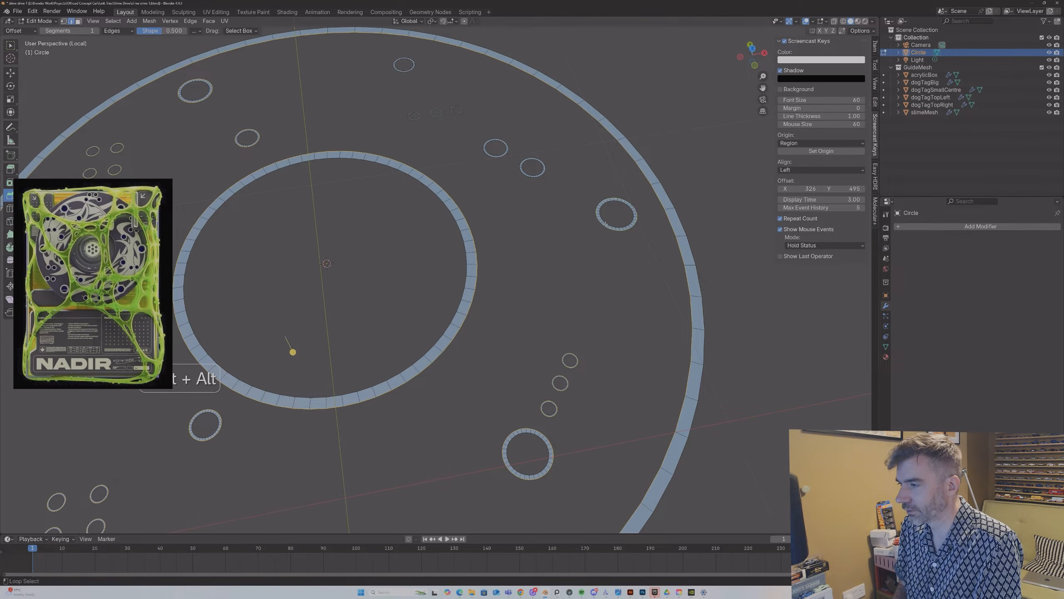
pyautogui.keyDown('alt'); pyautogui.keyDown('shift'); pyautogui.click(521, 173); pyautogui.keyUp('shift'); pyautogui.keyUp('alt')
pyautogui.keyDown('alt'); pyautogui.keyDown('shift'); pyautogui.click(499, 157); pyautogui.keyUp('shift'); pyautogui.keyUp('alt')
pyautogui.keyDown('alt'); pyautogui.keyDown('shift'); pyautogui.click(459, 113); pyautogui.keyUp('shift'); pyautogui.keyUp('alt')
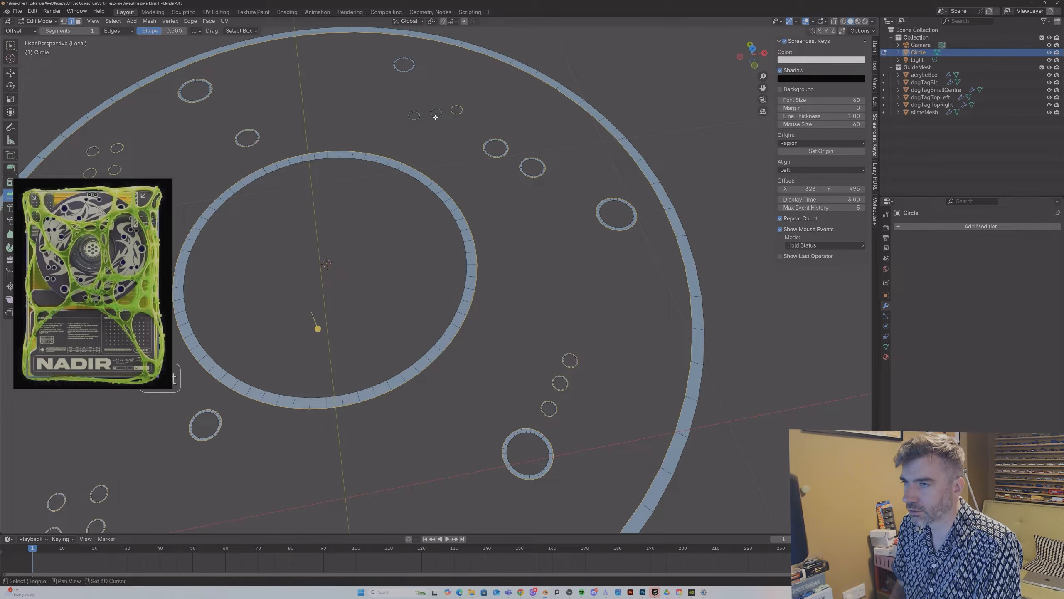
pyautogui.keyDown('alt'); pyautogui.keyDown('shift'); pyautogui.click(435, 117); pyautogui.keyUp('shift'); pyautogui.keyUp('alt')
pyautogui.moveTo(760, 78); pyautogui.dragTo(760, 63)
pyautogui.keyDown('alt'); pyautogui.keyDown('shift'); pyautogui.click(434, 47); pyautogui.keyUp('shift'); pyautogui.keyUp('alt')
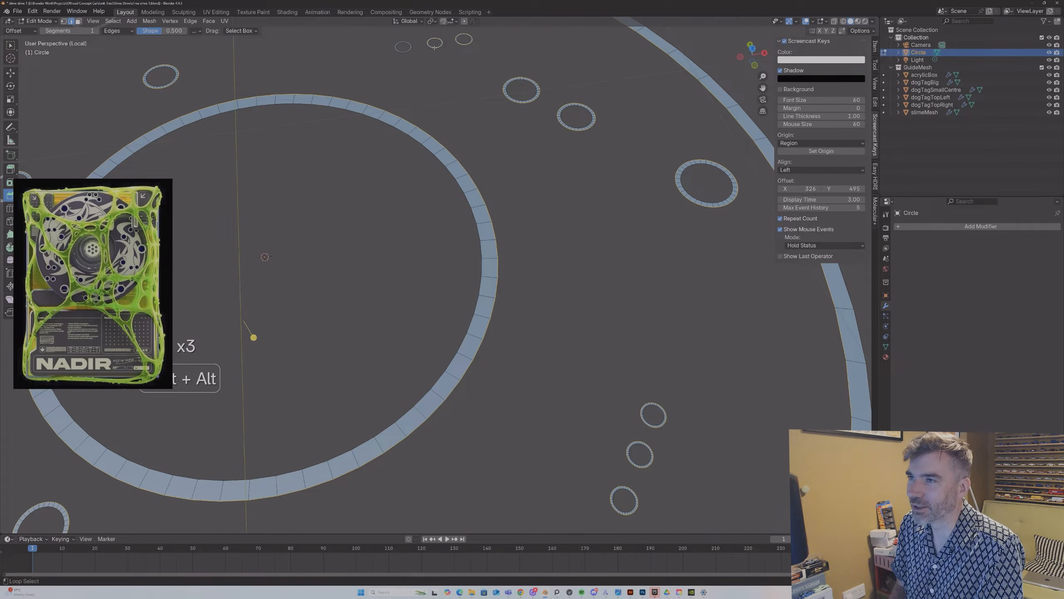
pyautogui.keyDown('alt'); pyautogui.keyDown('shift'); pyautogui.click(405, 53); pyautogui.keyUp('shift'); pyautogui.keyUp('alt')
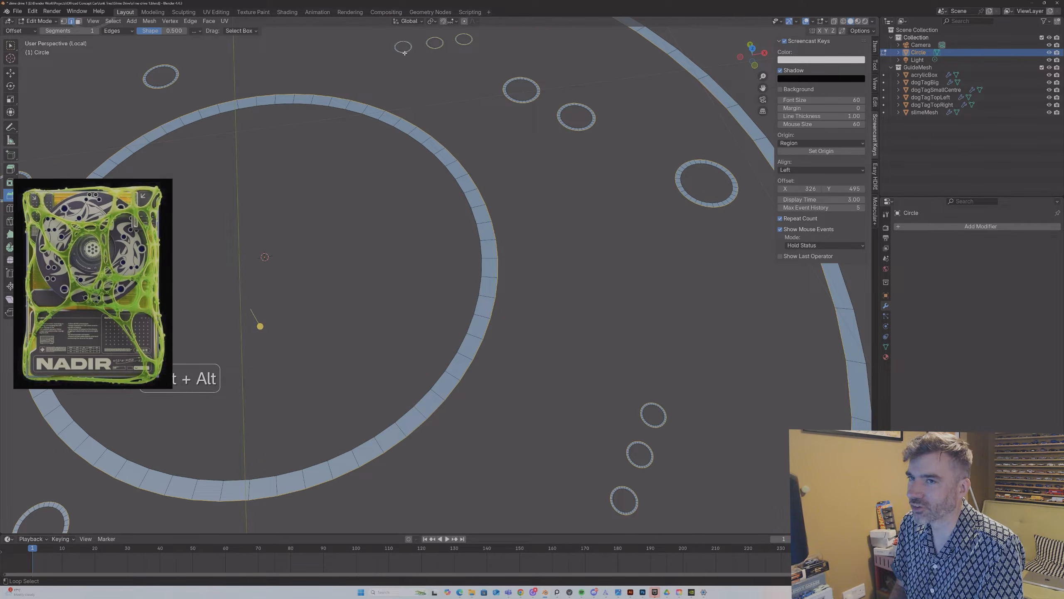
pyautogui.keyDown('shift'); pyautogui.moveTo(404, 53); pyautogui.dragTo(430, 132, button='middle'); pyautogui.keyUp('shift')
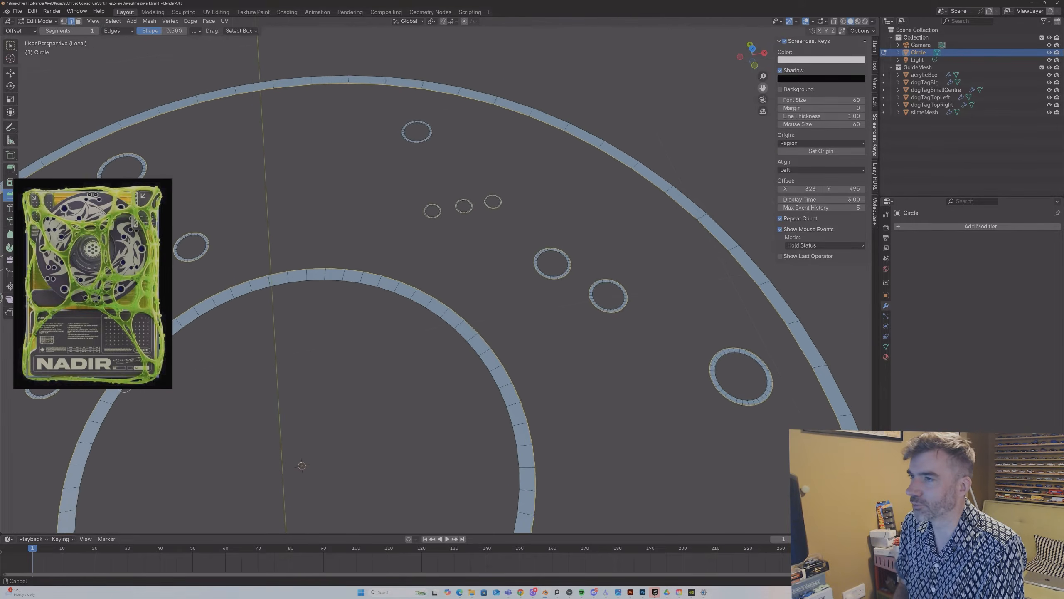
pyautogui.keyDown('alt'); pyautogui.keyDown('shift'); pyautogui.click(429, 140); pyautogui.keyUp('shift'); pyautogui.keyUp('alt')
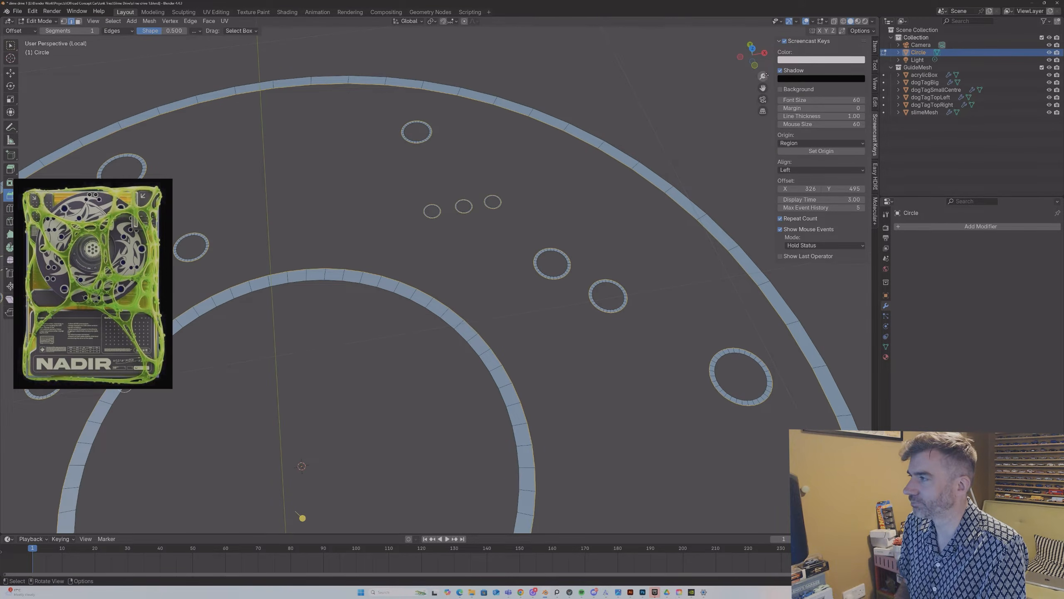
# Step: Try to fill the selected edge loops with a face, then undo the fill
pyautogui.moveTo(763, 77); pyautogui.dragTo(762, 93)
pyautogui.keyDown('ctrl'); pyautogui.moveTo(436, 168); pyautogui.dragTo(481, 228, button='middle'); pyautogui.keyUp('ctrl')
pyautogui.moveTo(762, 76)
pyautogui.mouseDown()
pyautogui.moveTo(762, 59)
pyautogui.moveTo(774, 59)
pyautogui.mouseUp()
pyautogui.keyDown('shift'); pyautogui.moveTo(432, 498); pyautogui.dragTo(476, 416, button='middle'); pyautogui.keyUp('shift')
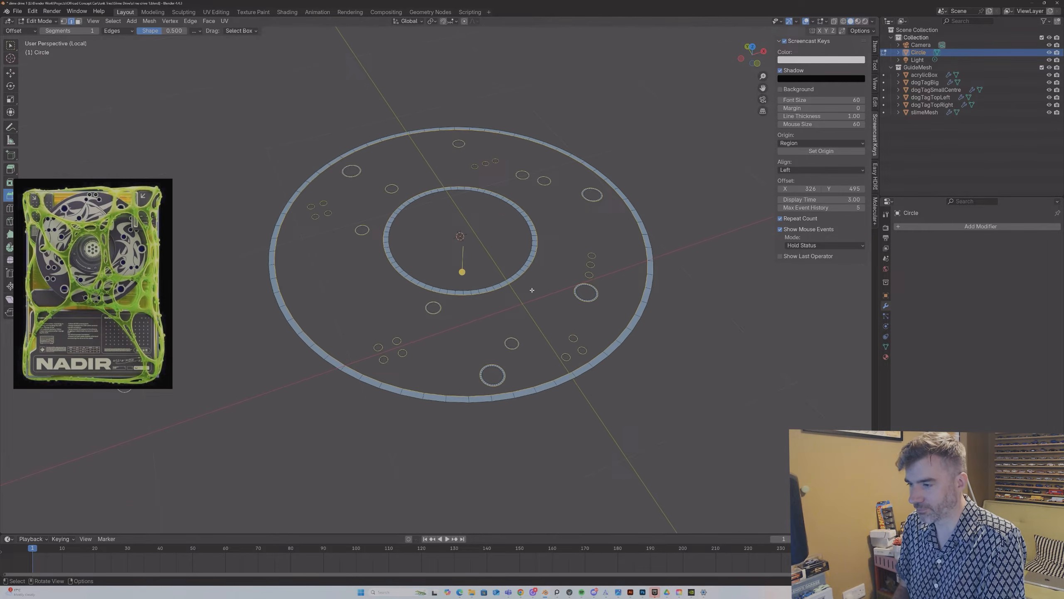
pyautogui.moveTo(533, 289); pyautogui.dragTo(525, 298, button='middle')
pyautogui.press('f')
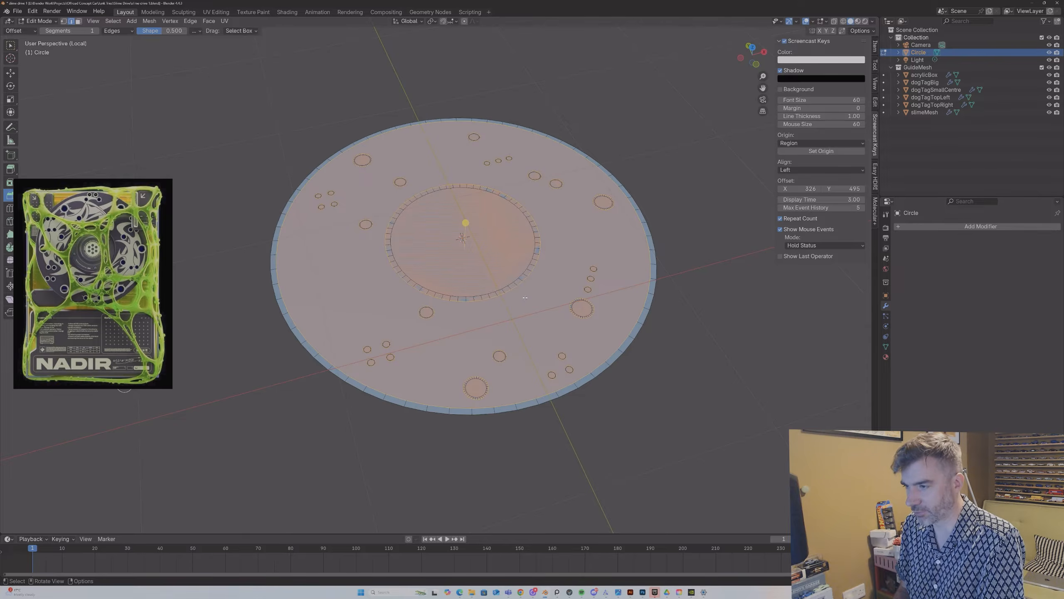
pyautogui.scroll(1, 367, 195)
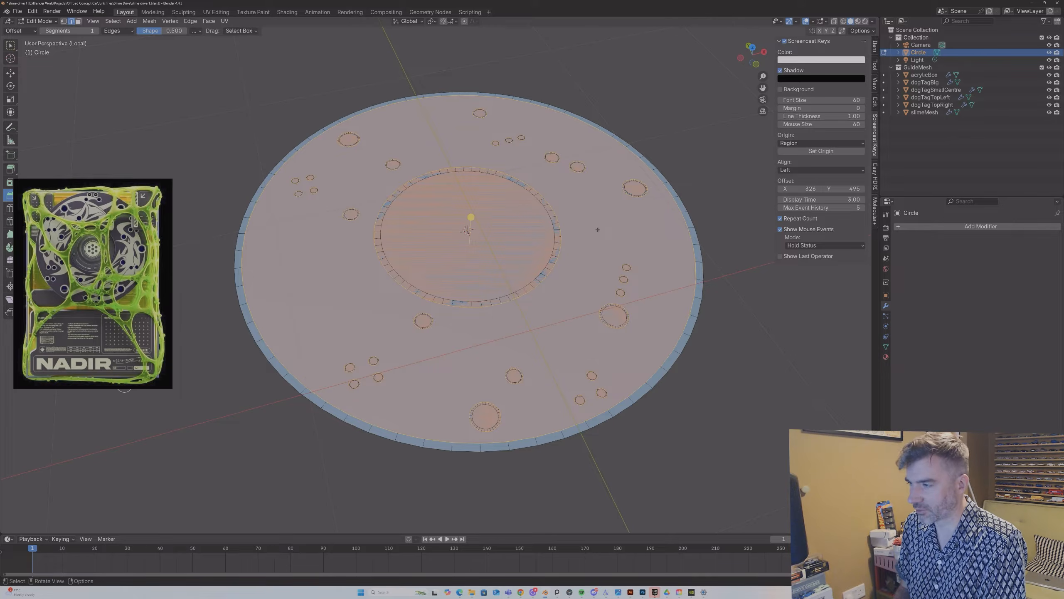
pyautogui.hotkey('ctrl', 'z')
pyautogui.scroll(-3, 598, 230)
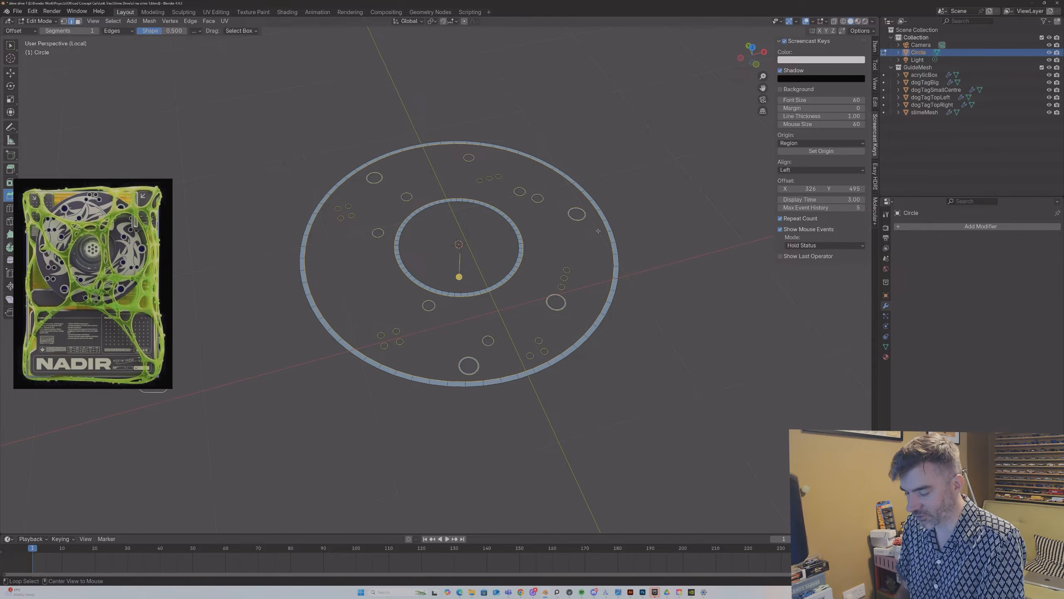
# Step: Fill the area between all the selected edge loops with triangulated faces, leaving the ring centres open
pyautogui.hotkey('alt', 'f')
pyautogui.moveTo(598, 231); pyautogui.dragTo(502, 198, button='middle')
pyautogui.press('Tab')
pyautogui.scroll(1, 489, 197)
pyautogui.press('Tab')
pyautogui.moveTo(488, 145); pyautogui.dragTo(477, 136, button='middle')
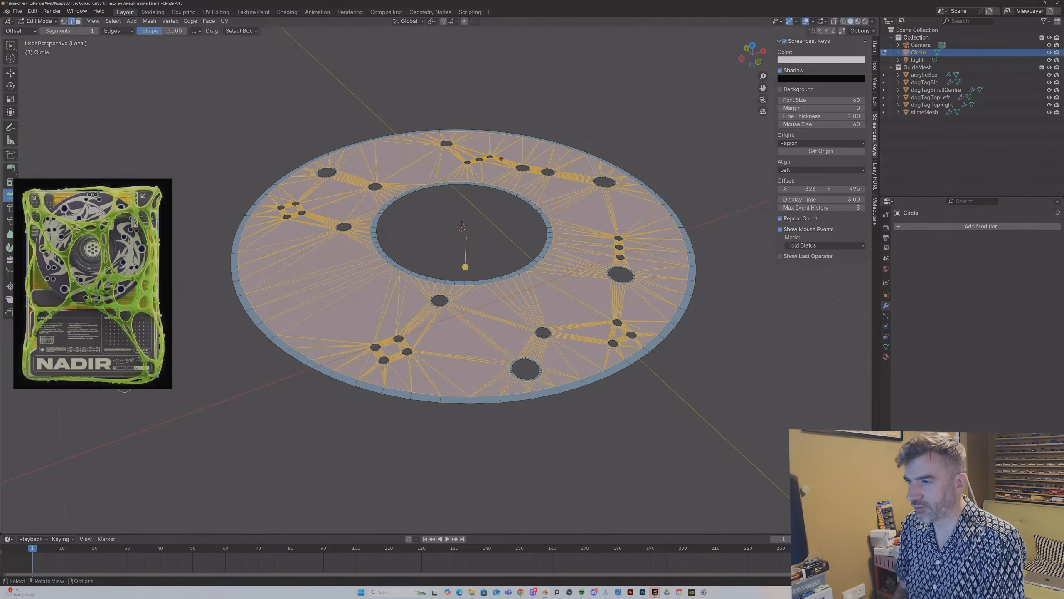
# Step: Try moving the end of the upper row of three tiny holes about 0.035 m up along Z
pyautogui.click(488, 159)
pyautogui.press('g')
pyautogui.press('z')
pyautogui.click(521, 163)
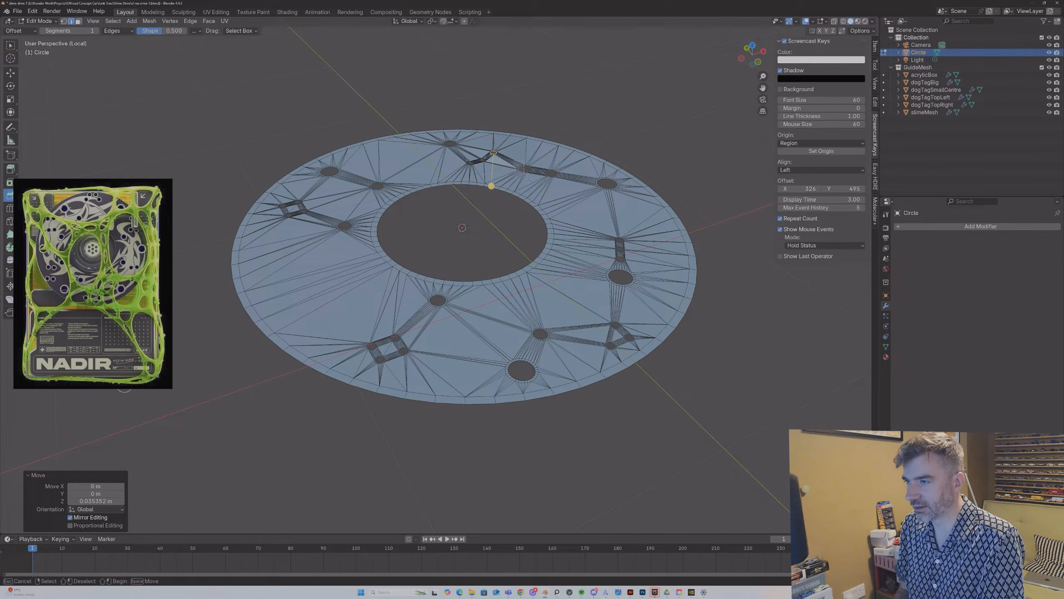
# Step: Flatten the whole disc mesh by scaling it to 0 along Z
pyautogui.press('Tab')
pyautogui.moveTo(614, 130); pyautogui.dragTo(598, 150, button='middle')
pyautogui.press('Tab')
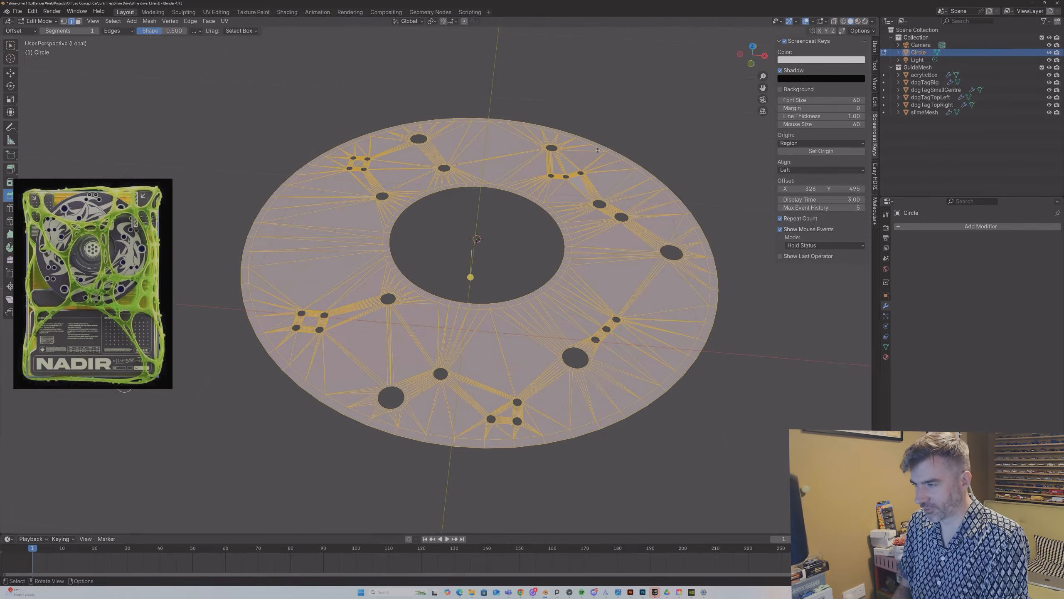
pyautogui.press('s')
pyautogui.click(599, 151)
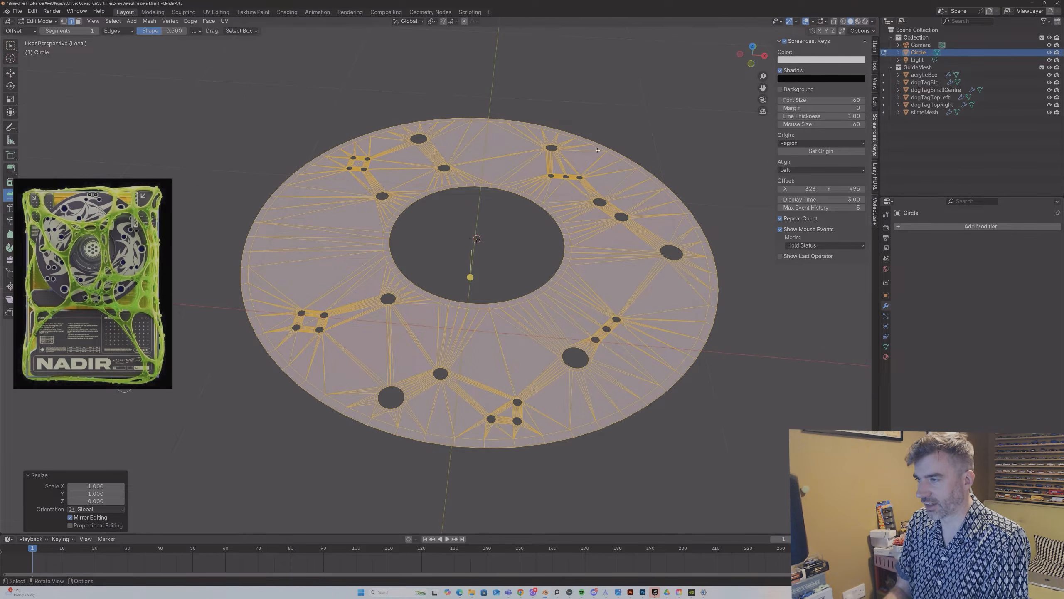
pyautogui.press('Tab')
pyautogui.click(649, 147)
pyautogui.moveTo(649, 147); pyautogui.dragTo(577, 191, button='middle')
pyautogui.press('Tab')
pyautogui.moveTo(448, 209); pyautogui.dragTo(496, 216, button='middle')
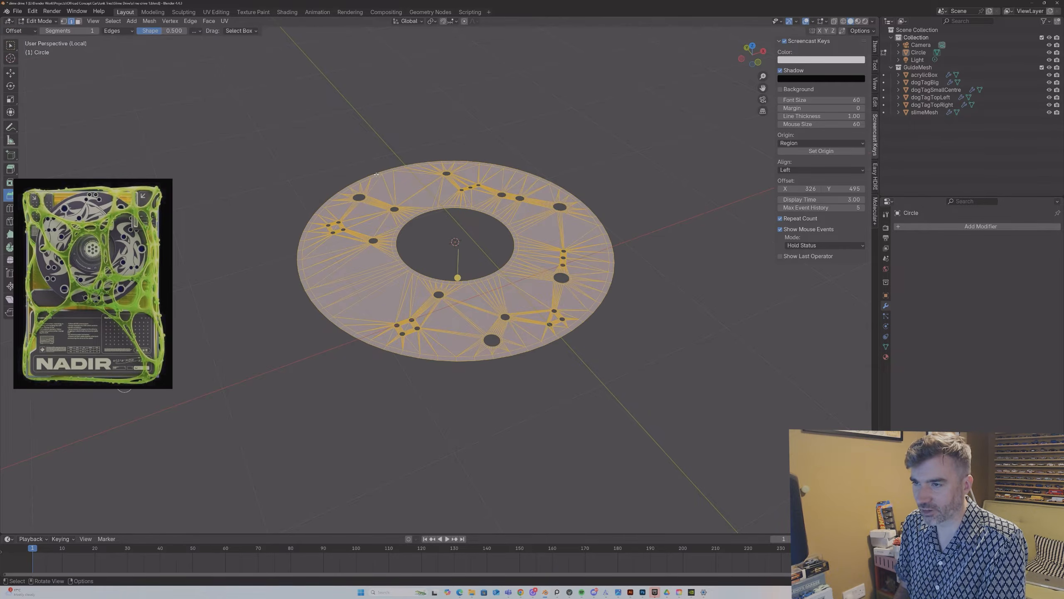
# Step: Extrude the disc's outer edge loop about 0.0145 m down along Z
pyautogui.hotkey('alt', 'a')
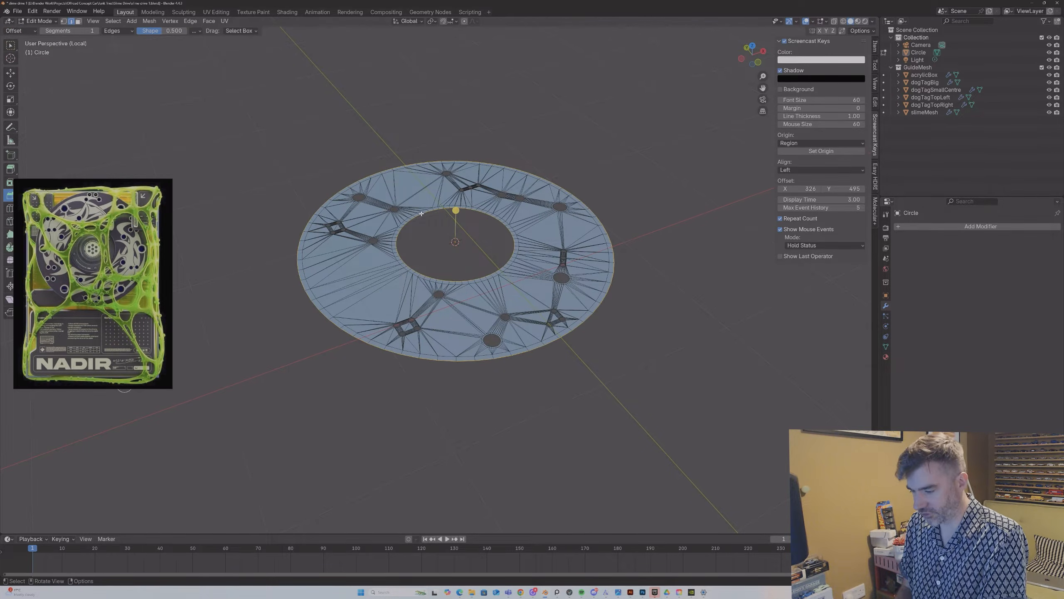
pyautogui.keyDown('alt'); pyautogui.click(411, 164); pyautogui.keyUp('alt')
pyautogui.press('e')
pyautogui.press('Escape')
pyautogui.press('e')
pyautogui.press('z')
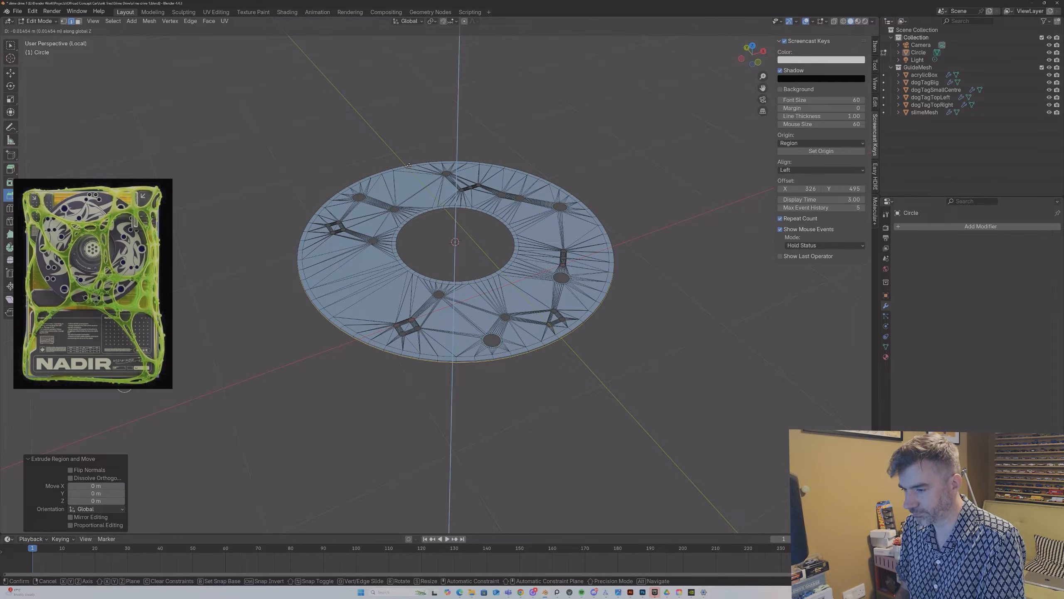
pyautogui.click(409, 165)
pyautogui.scroll(2, 403, 187)
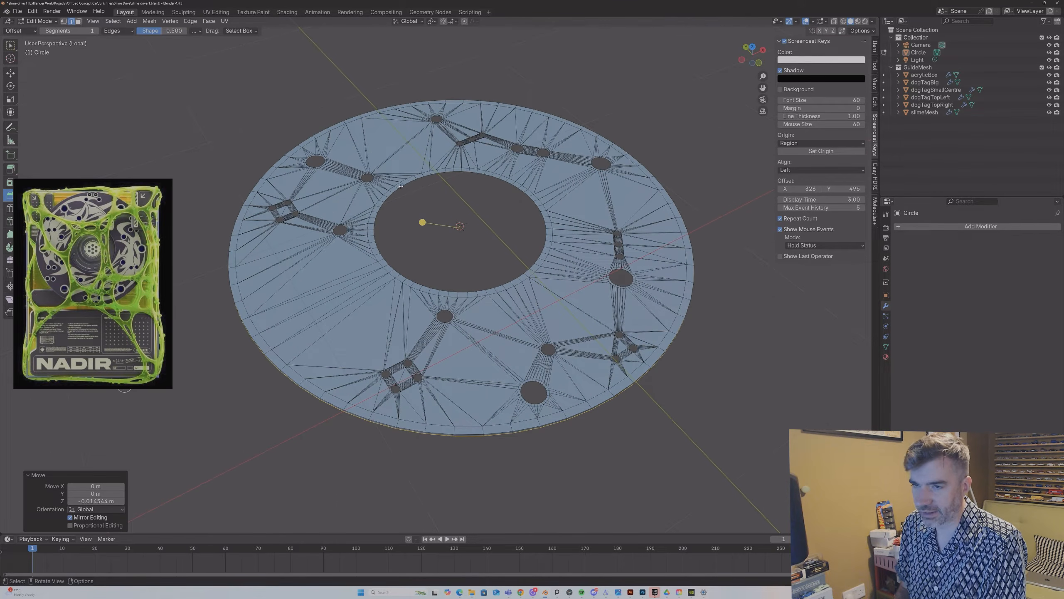
# Step: Extrude the disc's inner edge loop inward at a scale of about 0.978
pyautogui.scroll(3, 113, 239)
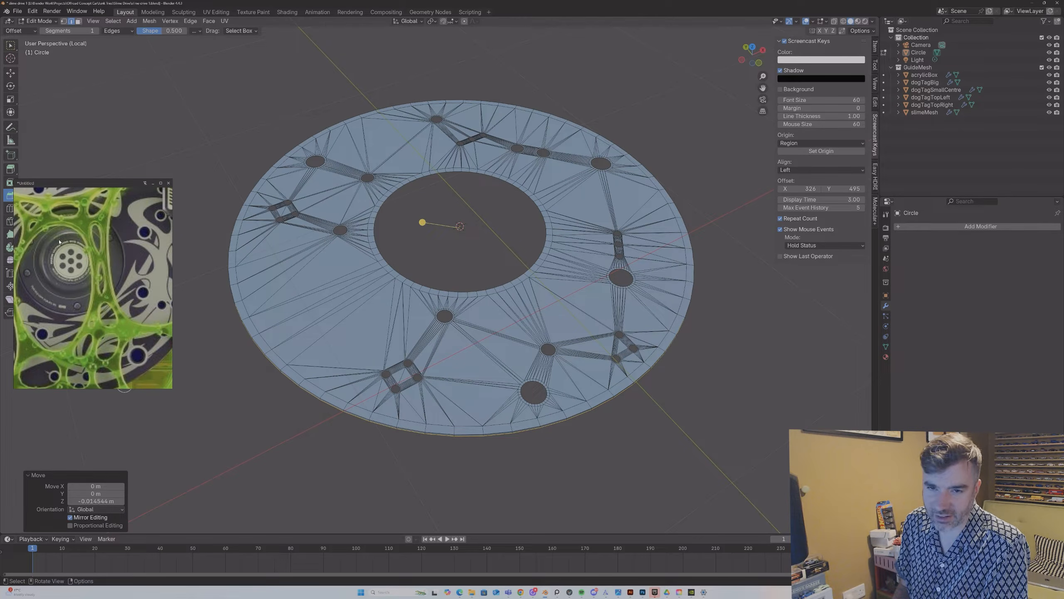
pyautogui.keyDown('alt'); pyautogui.click(406, 182); pyautogui.keyUp('alt')
pyautogui.moveTo(405, 182); pyautogui.dragTo(414, 185, button='middle')
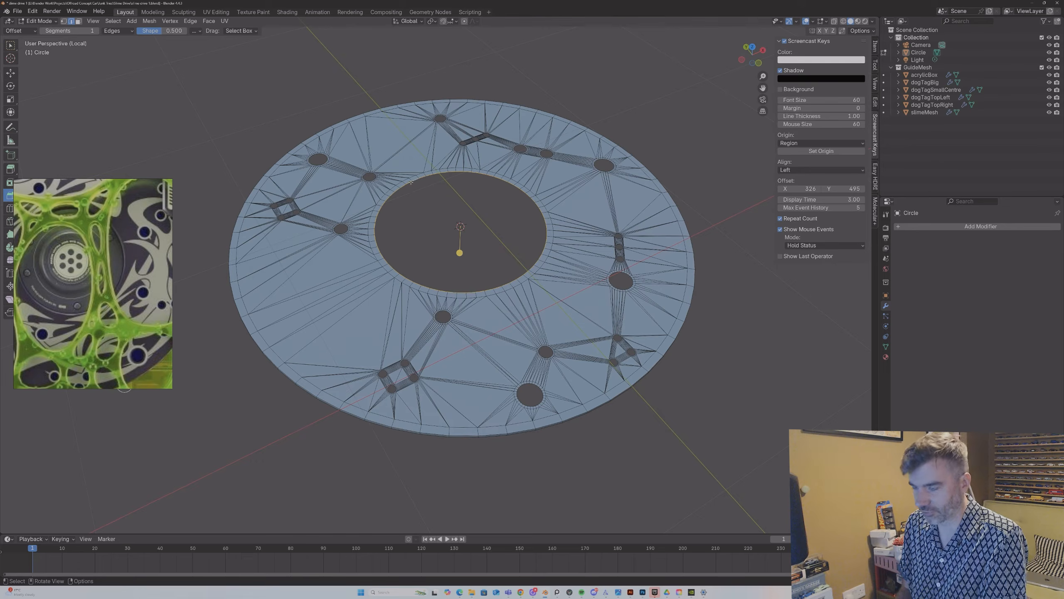
pyautogui.press('s')
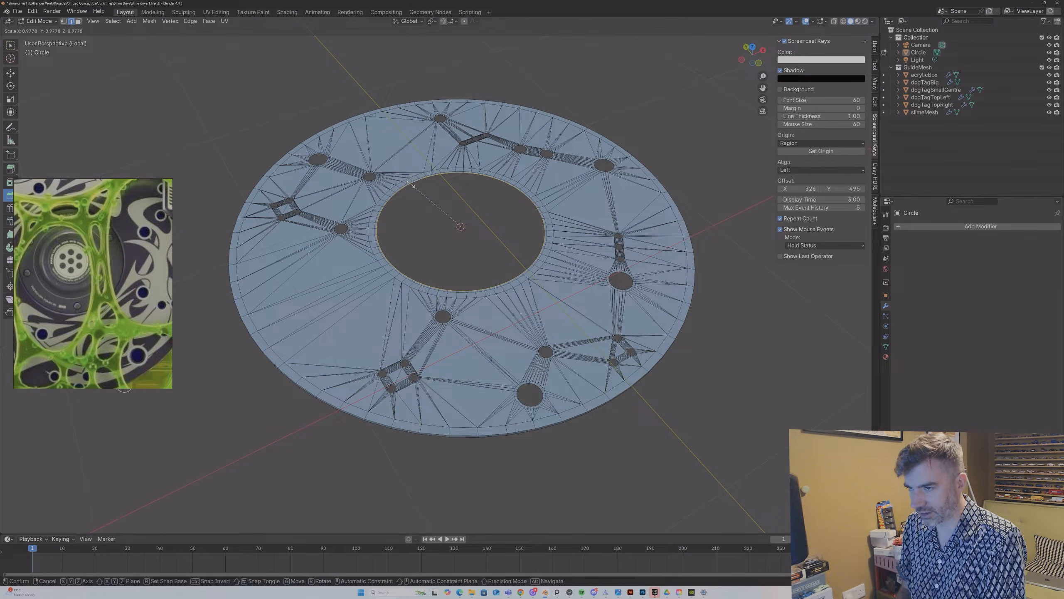
pyautogui.click(411, 184)
# Step: Extrude the inner edge loop about 0.0068 m down along Z and extrude it inward at a scale of about 0.991
pyautogui.press('e')
pyautogui.press('z')
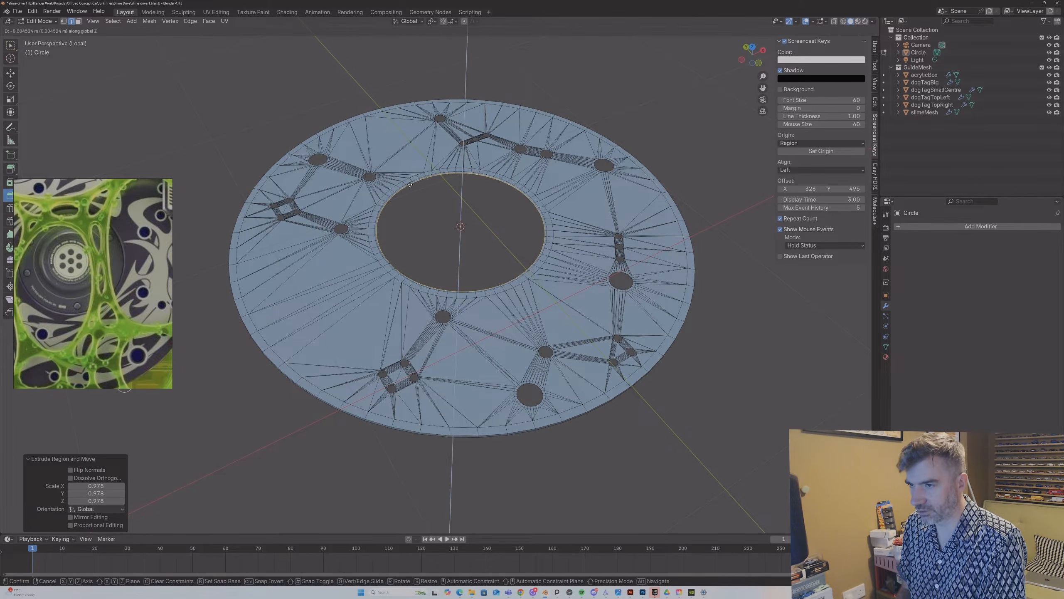
pyautogui.click(411, 184)
pyautogui.moveTo(411, 185); pyautogui.dragTo(425, 182, button='middle')
pyautogui.press('s')
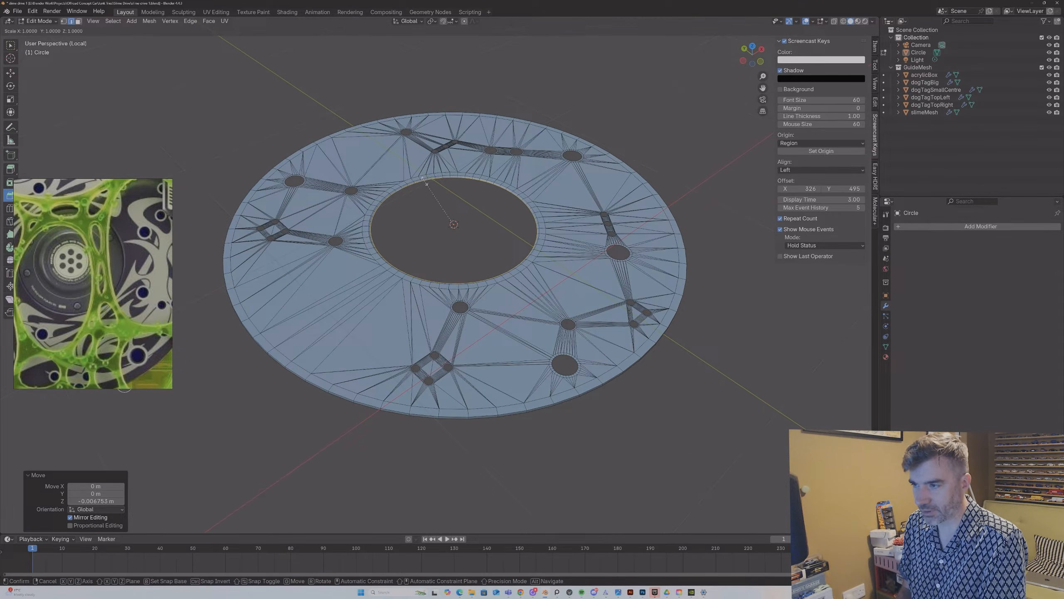
pyautogui.click(425, 181)
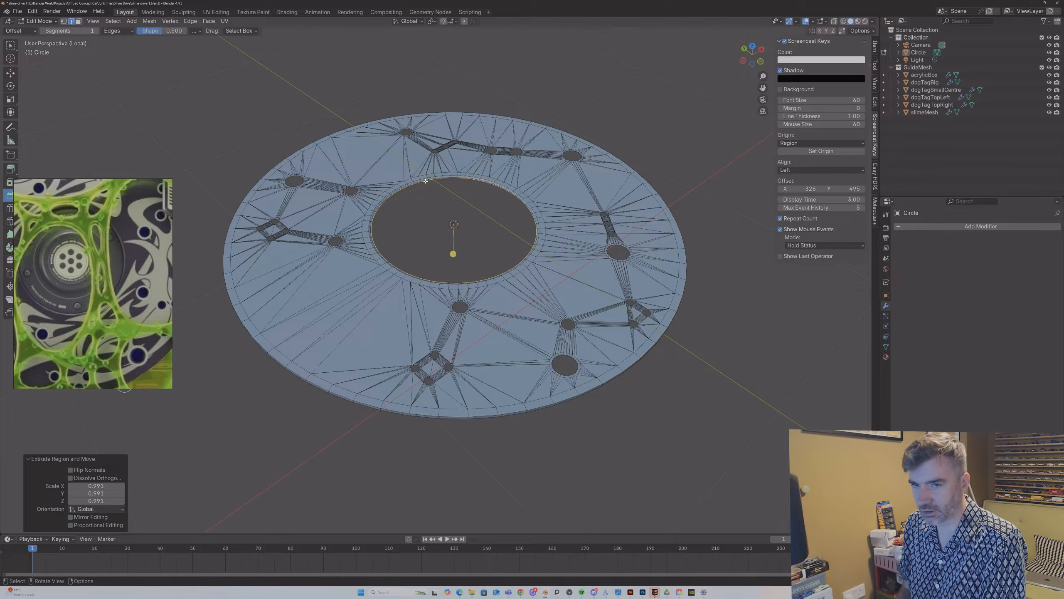
# Step: Extrude the inner edge inward at 0.724 scale, rescale it by 0.643 and shrink it slightly more to match the reference's centre
pyautogui.press('s')
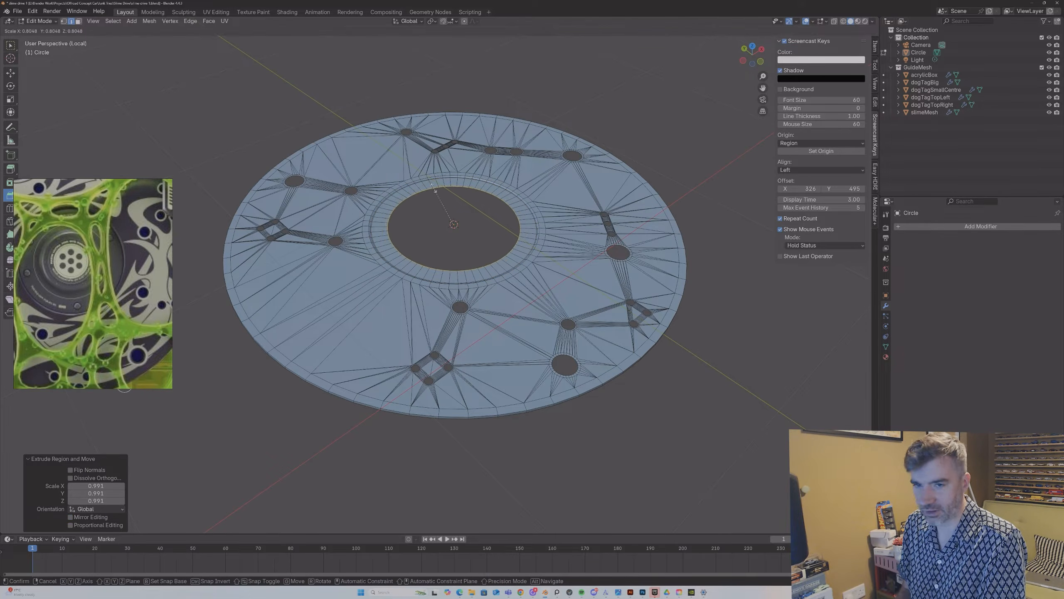
pyautogui.click(438, 194)
pyautogui.moveTo(438, 194); pyautogui.dragTo(444, 220, button='middle')
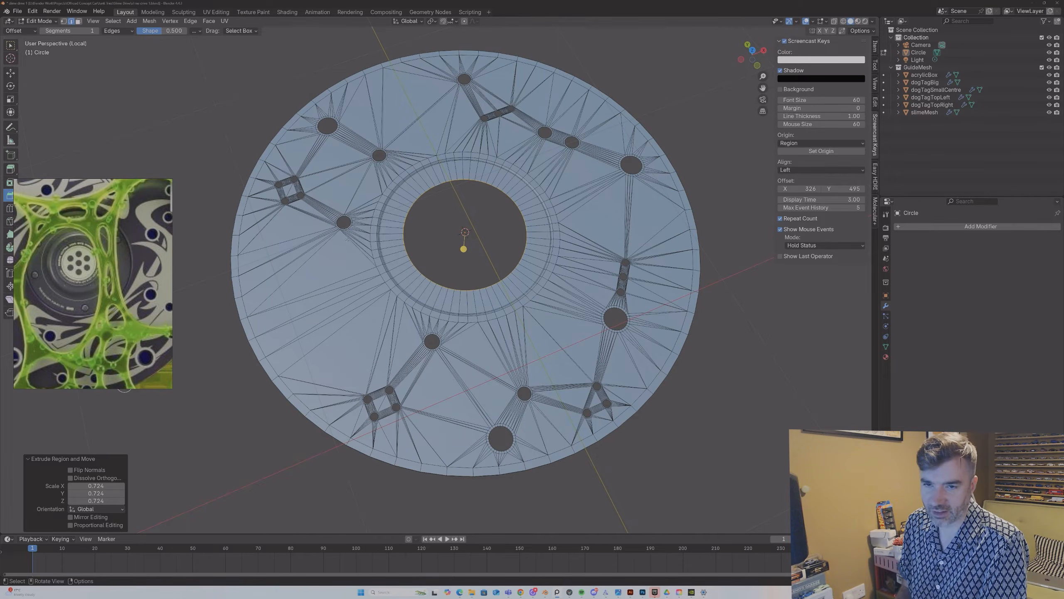
pyautogui.moveTo(347, 239); pyautogui.dragTo(350, 218, button='middle')
pyautogui.moveTo(529, 189); pyautogui.dragTo(510, 218, button='middle')
pyautogui.press('s')
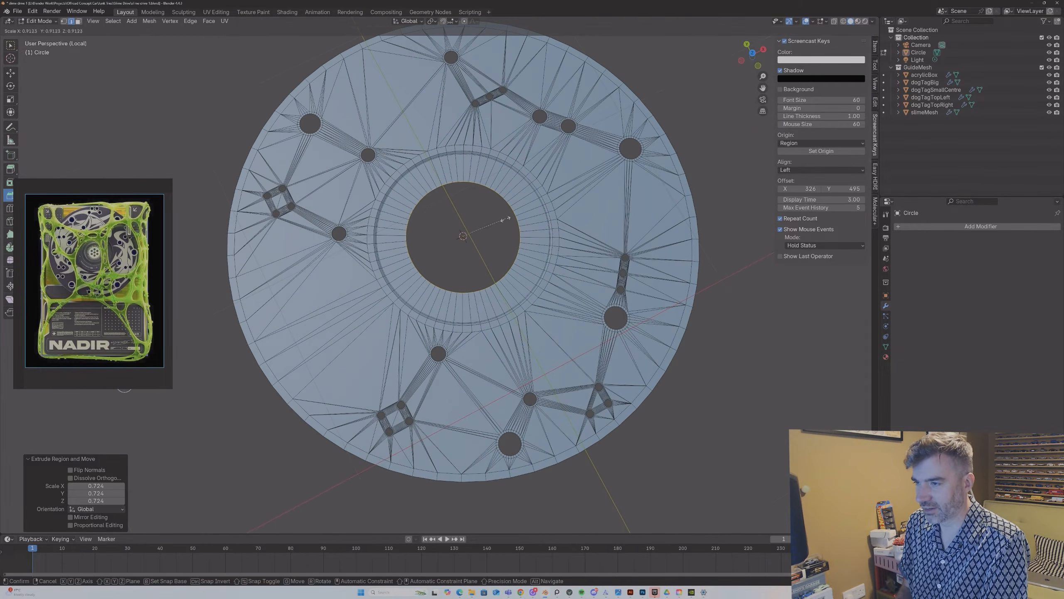
pyautogui.click(494, 226)
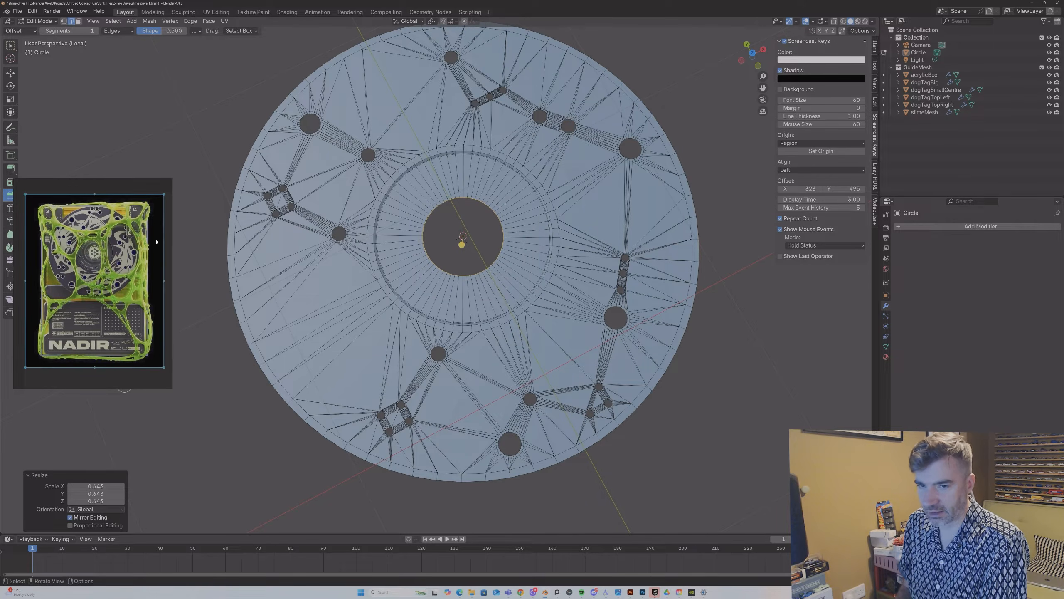
pyautogui.scroll(5, 102, 242)
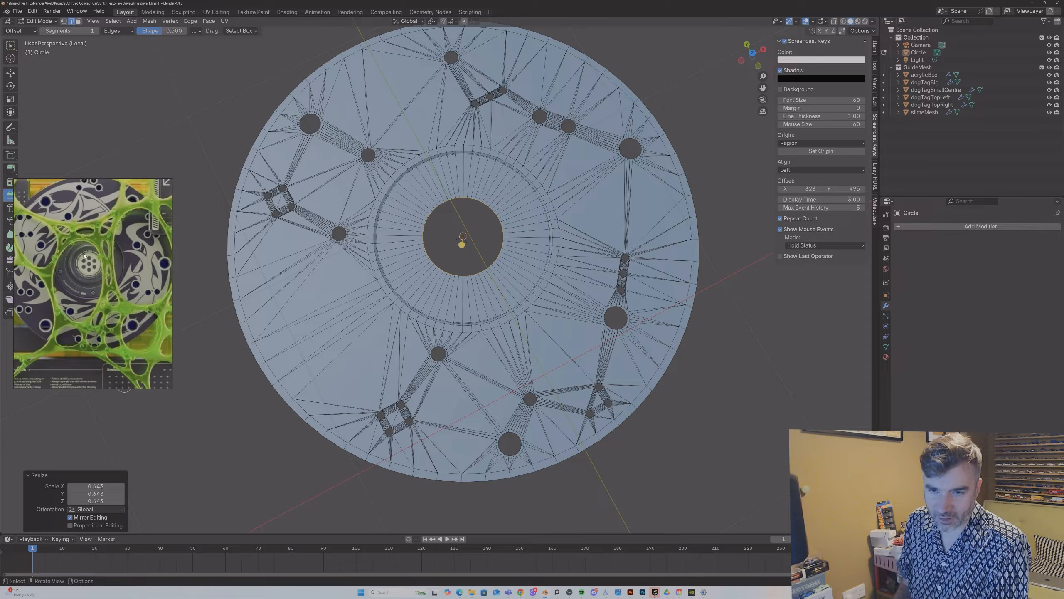
pyautogui.scroll(-1, 490, 209)
pyautogui.press('s')
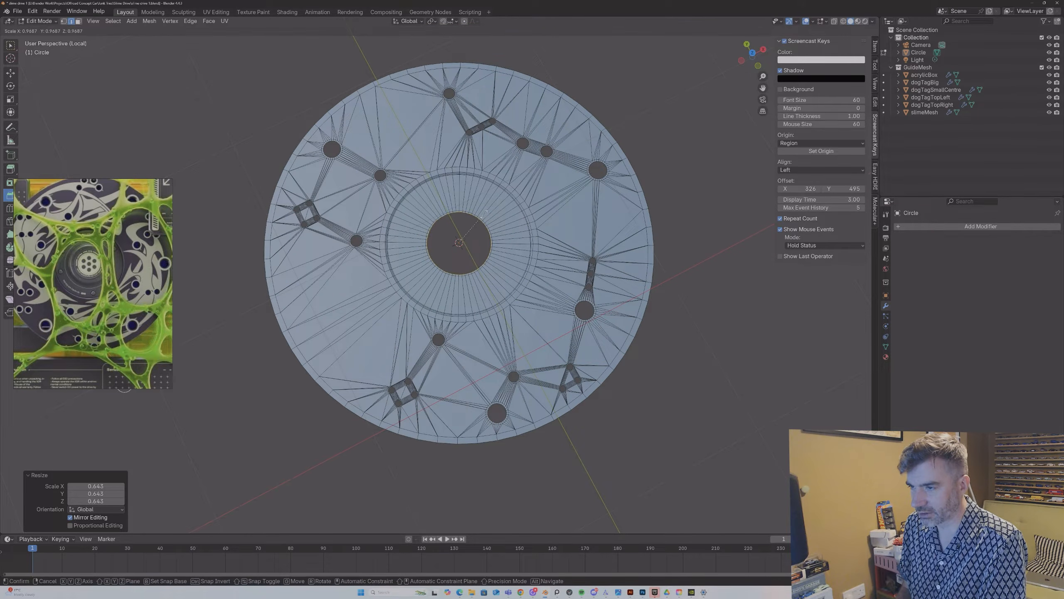
pyautogui.click(483, 214)
# Step: Extrude the central hole's edge loop a short distance down along Z and leave Edit Mode
pyautogui.scroll(1, 485, 214)
pyautogui.moveTo(484, 213); pyautogui.dragTo(477, 193, button='middle')
pyautogui.press('e')
pyautogui.press('z')
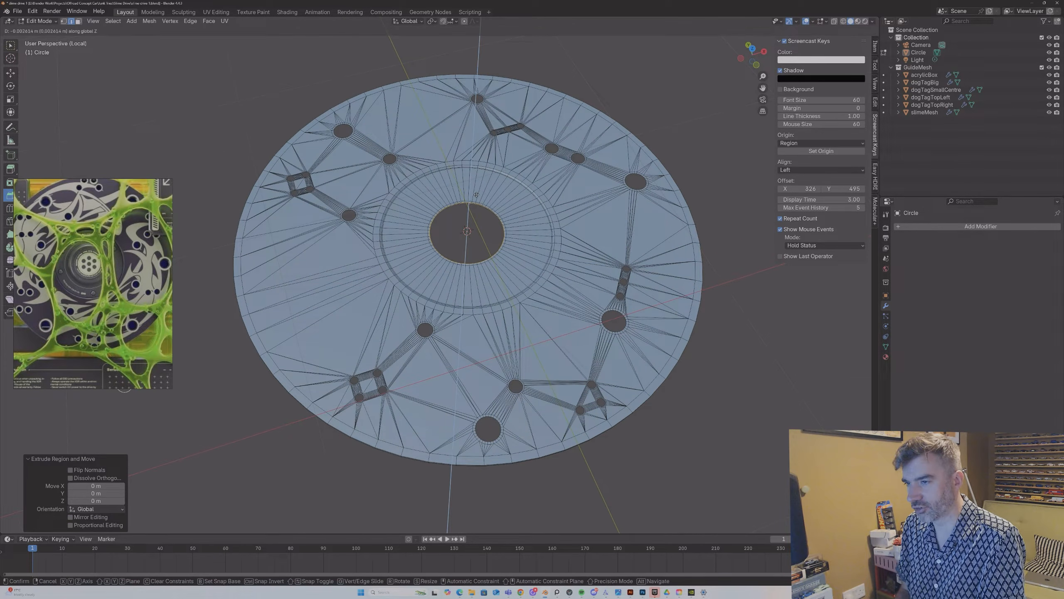
pyautogui.click(476, 197)
pyautogui.press('Tab')
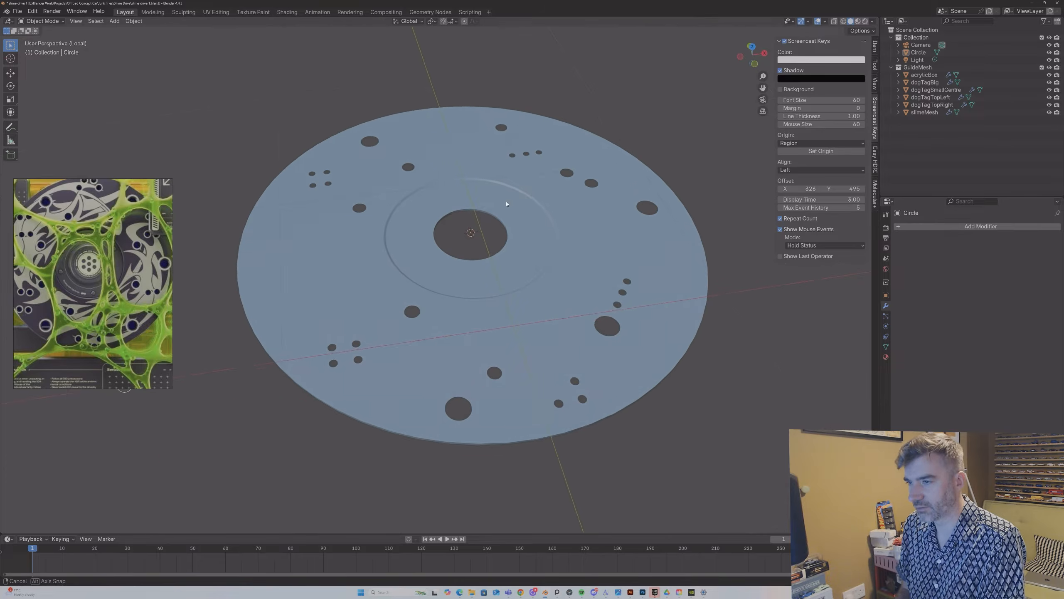
# Step: Add a Bevel modifier to the disc with an amount of 0.113 m and a limit angle of 30°
pyautogui.scroll(-2, 523, 209)
pyautogui.click(538, 211)
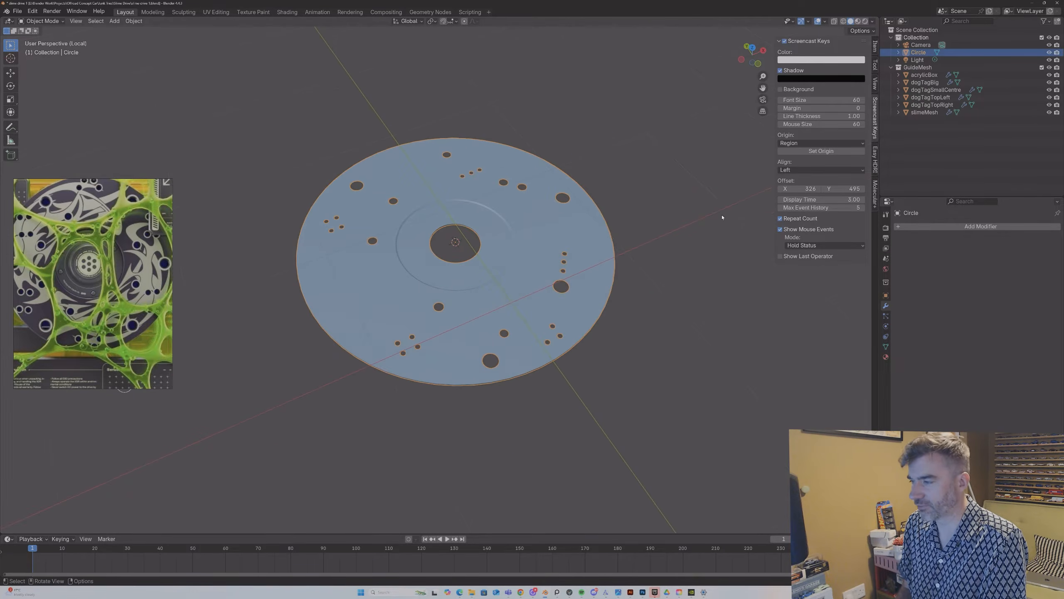
pyautogui.click(926, 226)
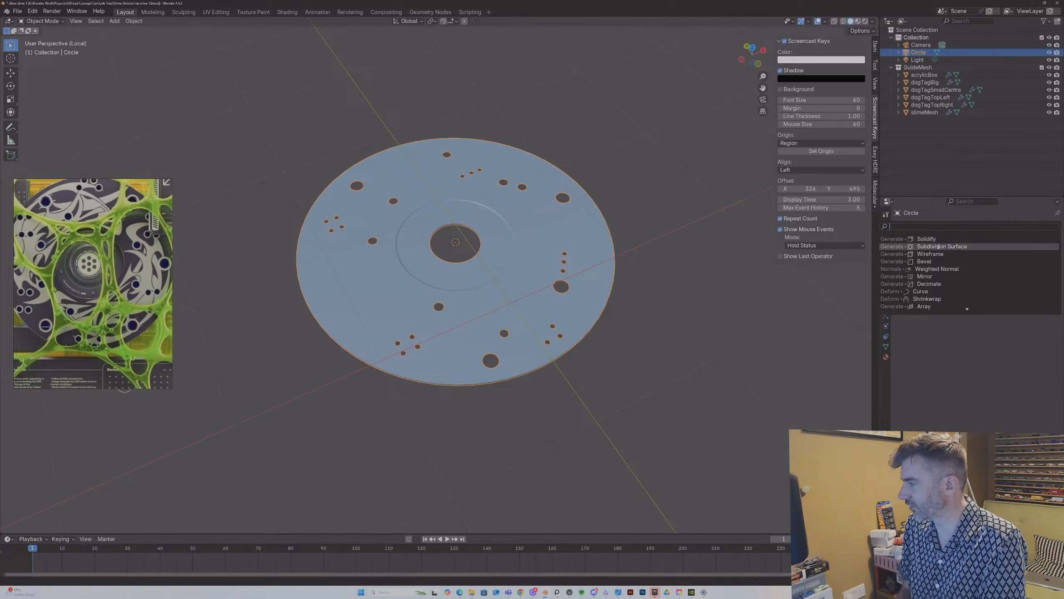
pyautogui.click(925, 261)
pyautogui.scroll(3, 465, 227)
pyautogui.moveTo(466, 226); pyautogui.dragTo(477, 222, button='middle')
pyautogui.moveTo(1005, 266)
pyautogui.mouseDown()
pyautogui.moveTo(1020, 298)
pyautogui.moveTo(1000, 297)
pyautogui.mouseUp()
pyautogui.click(998, 298)
pyautogui.write('30')
pyautogui.press('Return')
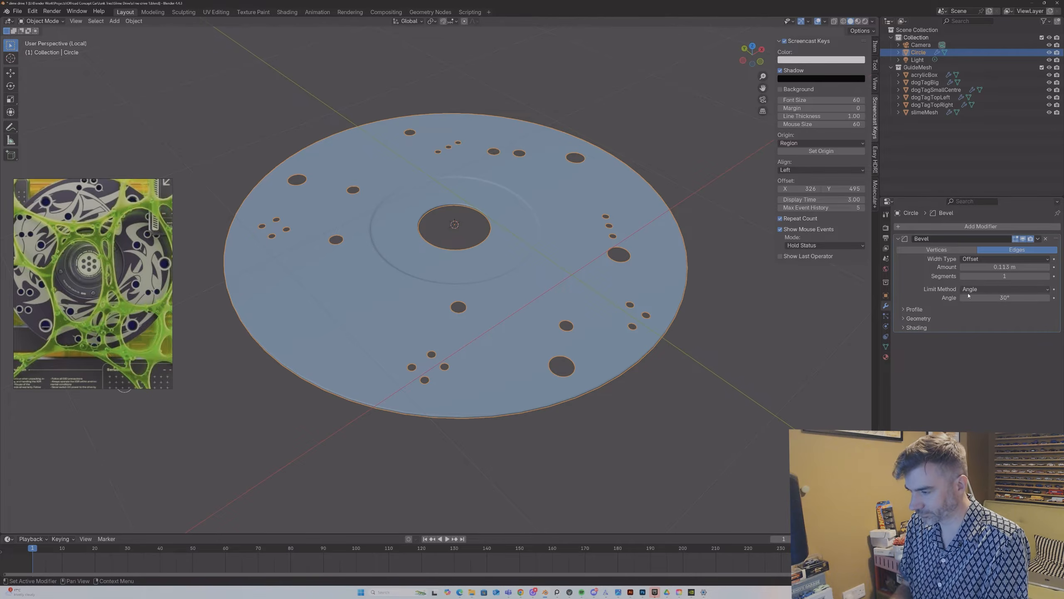
# Step: Set the Bevel modifier's limit angle to 60°
pyautogui.scroll(1, 587, 396)
pyautogui.moveTo(587, 397); pyautogui.dragTo(577, 384, button='middle')
pyautogui.click(1002, 297)
pyautogui.write('60')
pyautogui.press('Return')
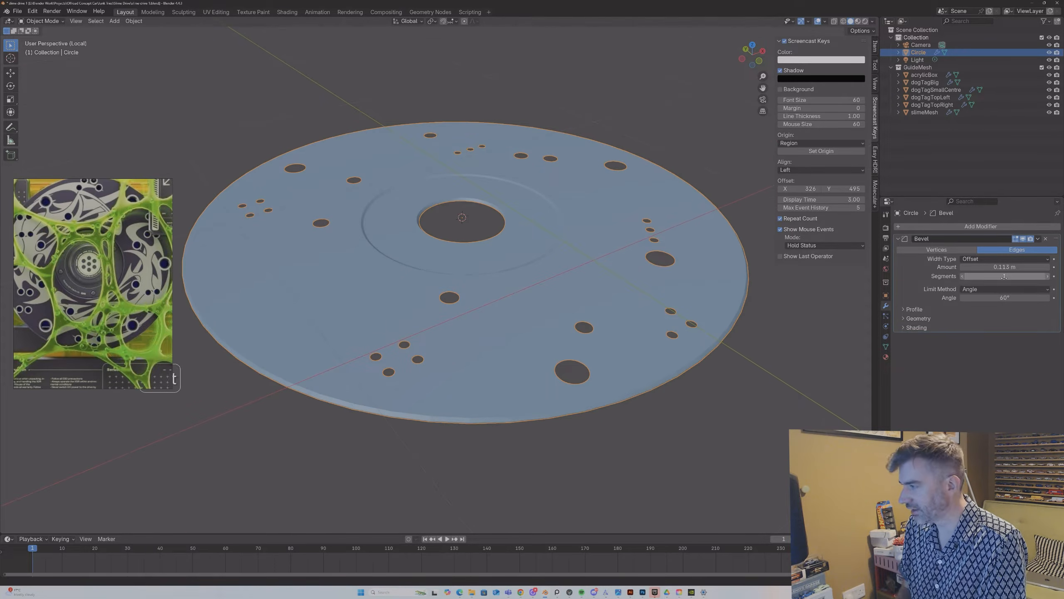
# Step: Set the Bevel modifier's amount to 0.004 m and its segments to 2
pyautogui.moveTo(1005, 266); pyautogui.dragTo(993, 266)
pyautogui.moveTo(1005, 267); pyautogui.dragTo(1014, 276)
pyautogui.moveTo(566, 252); pyautogui.dragTo(549, 268, button='middle')
pyautogui.scroll(-2, 549, 268)
pyautogui.click(729, 264)
pyautogui.moveTo(660, 268); pyautogui.dragTo(815, 260, button='middle')
# Step: Add a Subdivision Surface modifier to the disc and deselect the disc
pyautogui.click(647, 282)
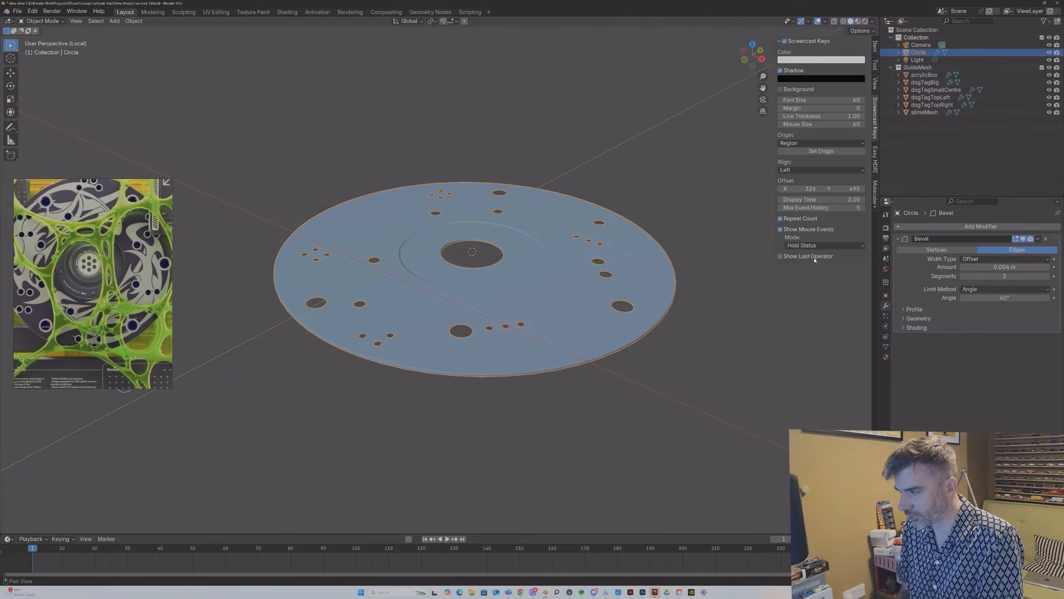
pyautogui.click(958, 228)
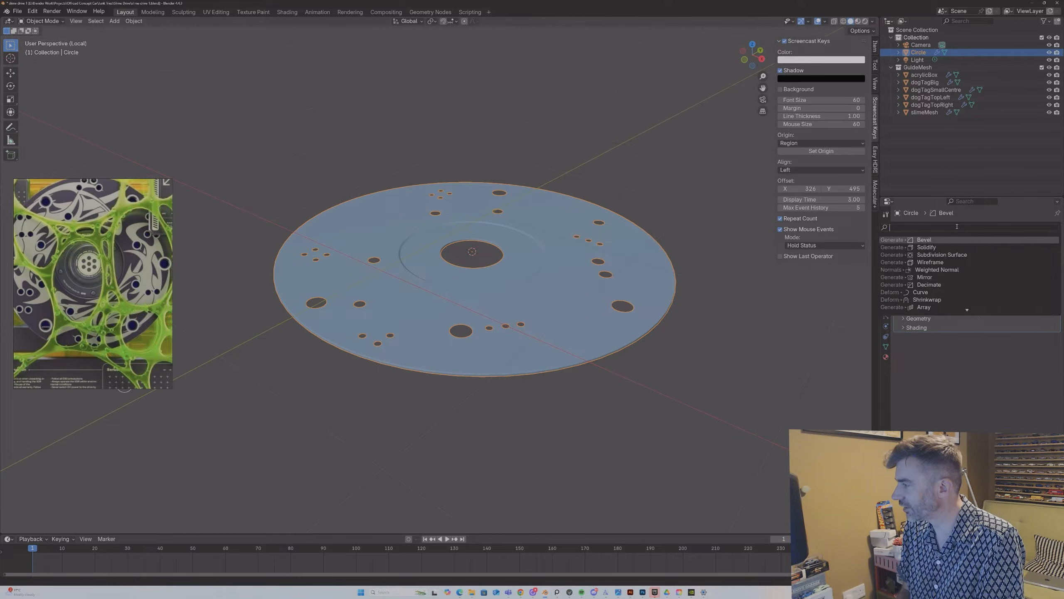
pyautogui.click(950, 256)
pyautogui.moveTo(600, 255); pyautogui.dragTo(604, 223, button='middle')
pyautogui.hotkey('alt', 'a')
pyautogui.scroll(3, 615, 250)
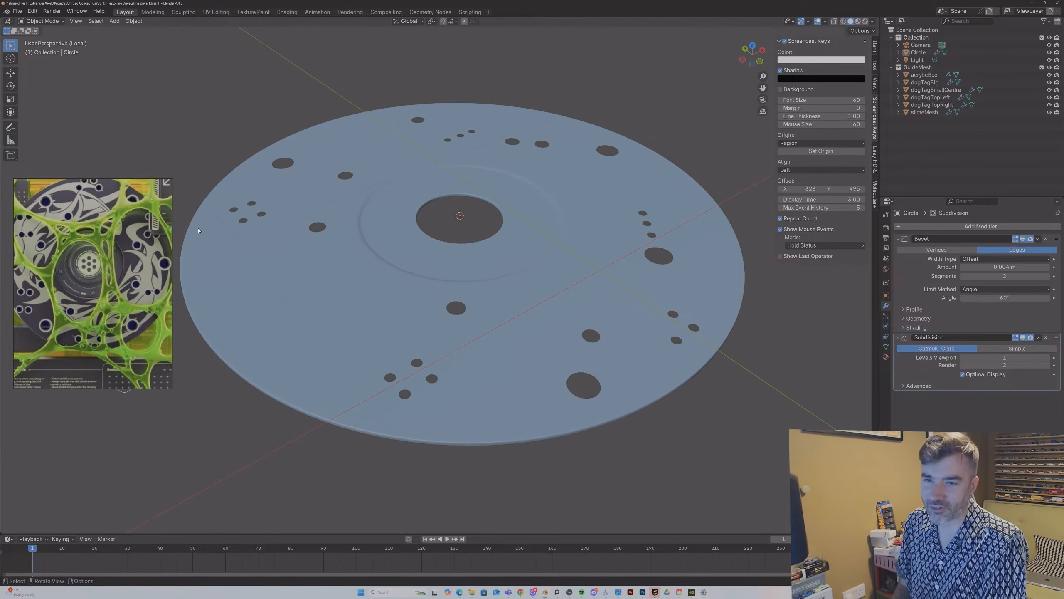
# Step: Open the disc's mesh for editing and select the rim edge loop of one of its large outer holes
pyautogui.click(687, 243)
pyautogui.press('Tab')
pyautogui.moveTo(689, 243); pyautogui.dragTo(666, 256, button='middle')
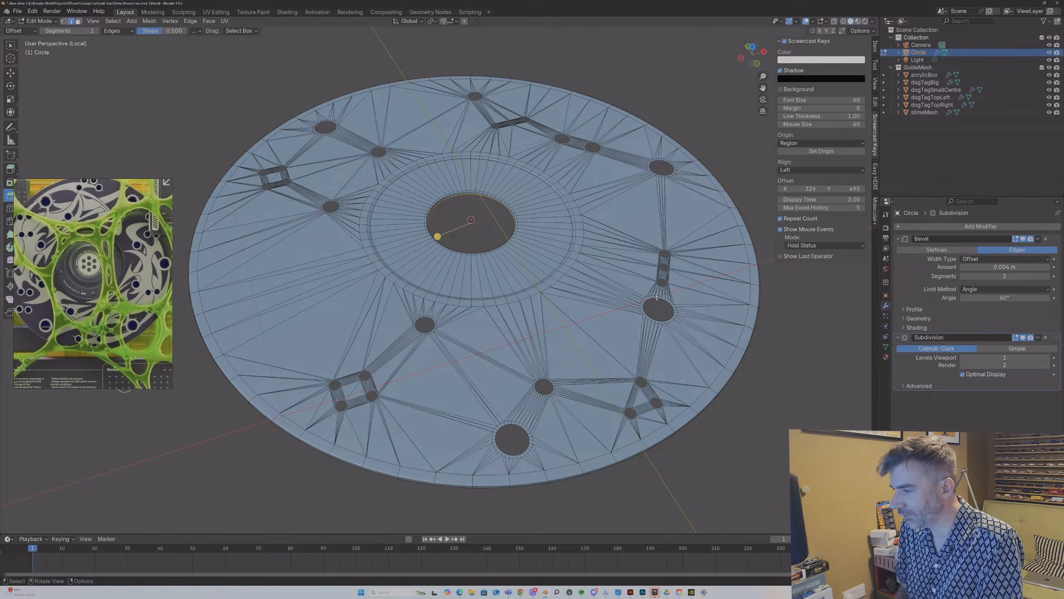
pyautogui.keyDown('alt'); pyautogui.click(656, 298); pyautogui.keyUp('alt')
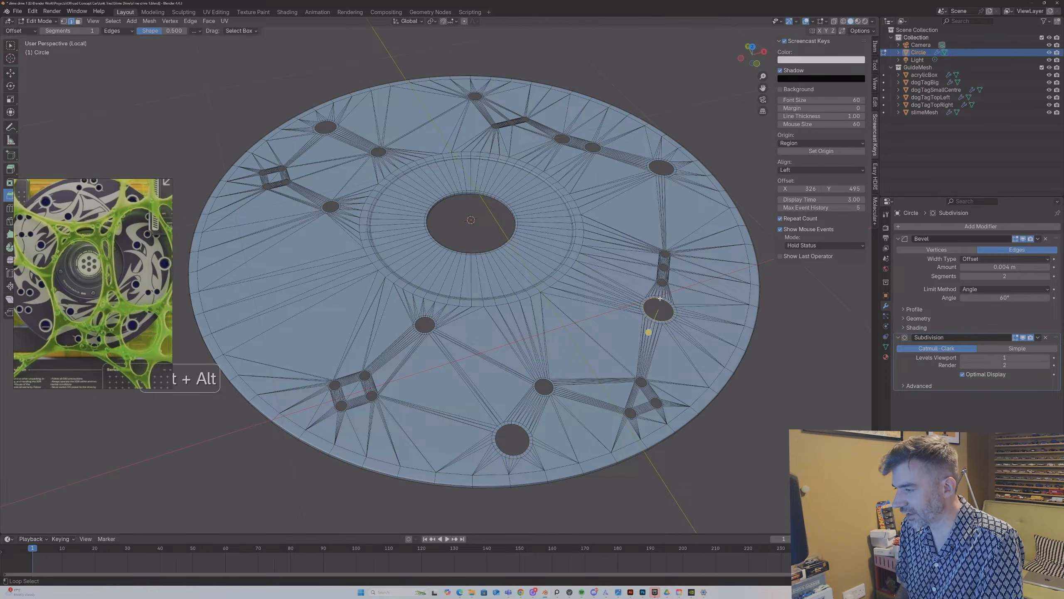
# Step: Try to extend the selection to similar edges by Face Angles
pyautogui.click(112, 21)
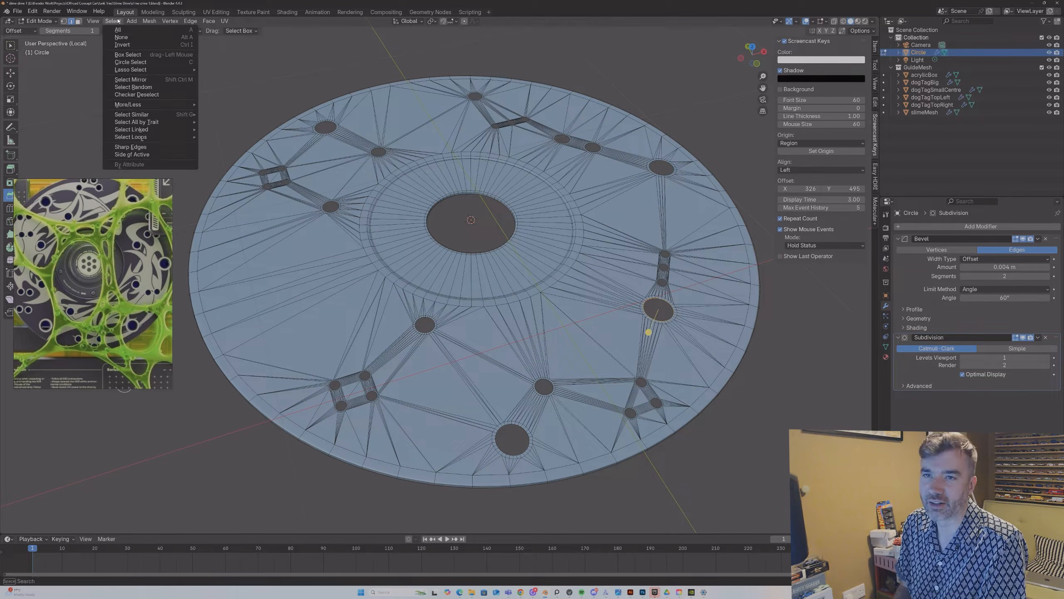
pyautogui.moveTo(163, 115)
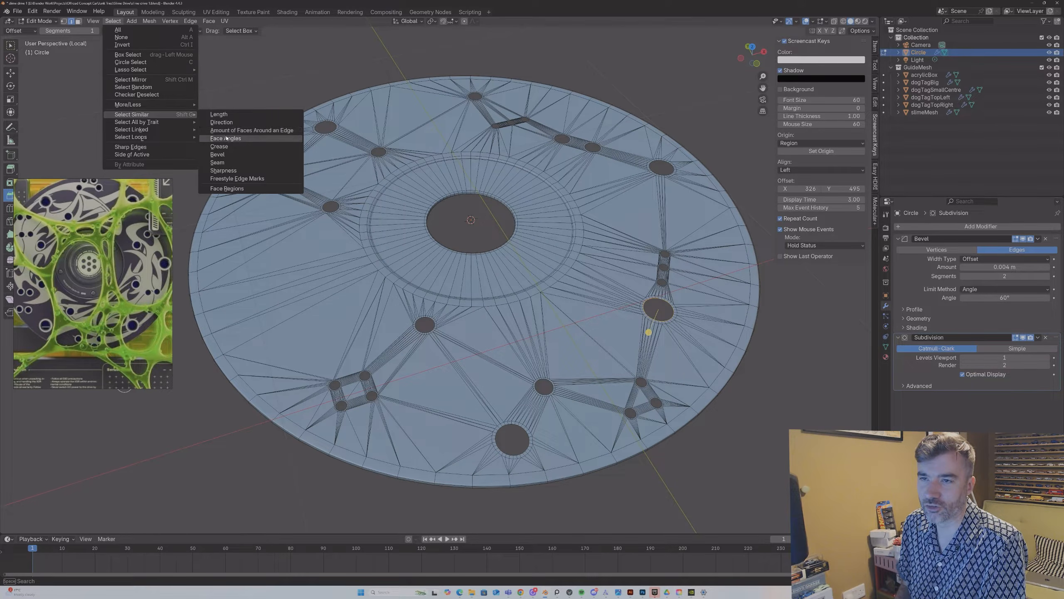
pyautogui.click(227, 139)
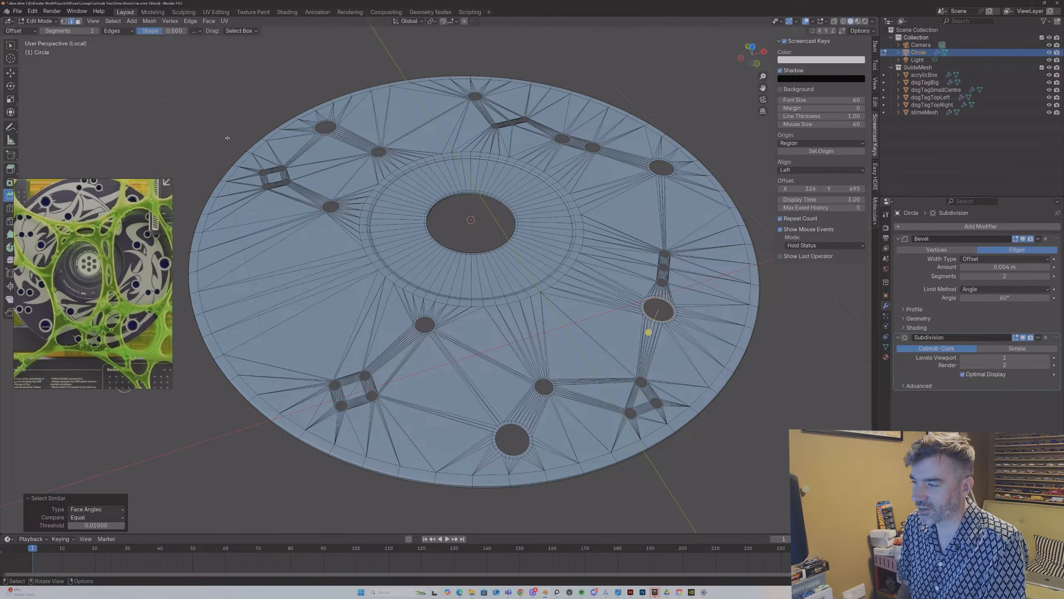
# Step: Select all edges similar by Amount of Faces Around an Edge, and toggle the centre hole's edge loop in the selection
pyautogui.click(113, 20)
pyautogui.moveTo(152, 117)
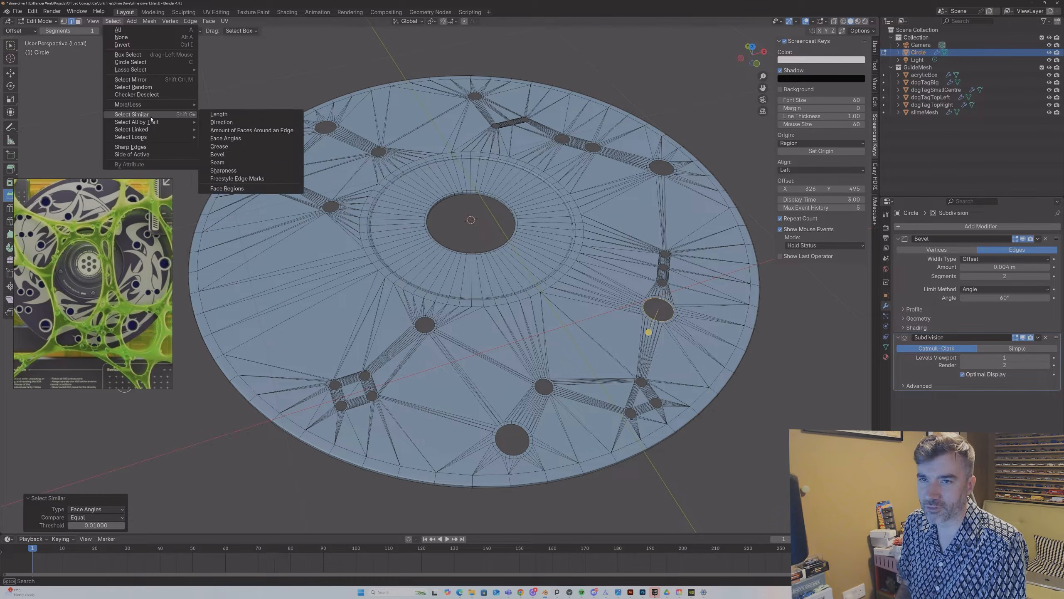
pyautogui.click(223, 129)
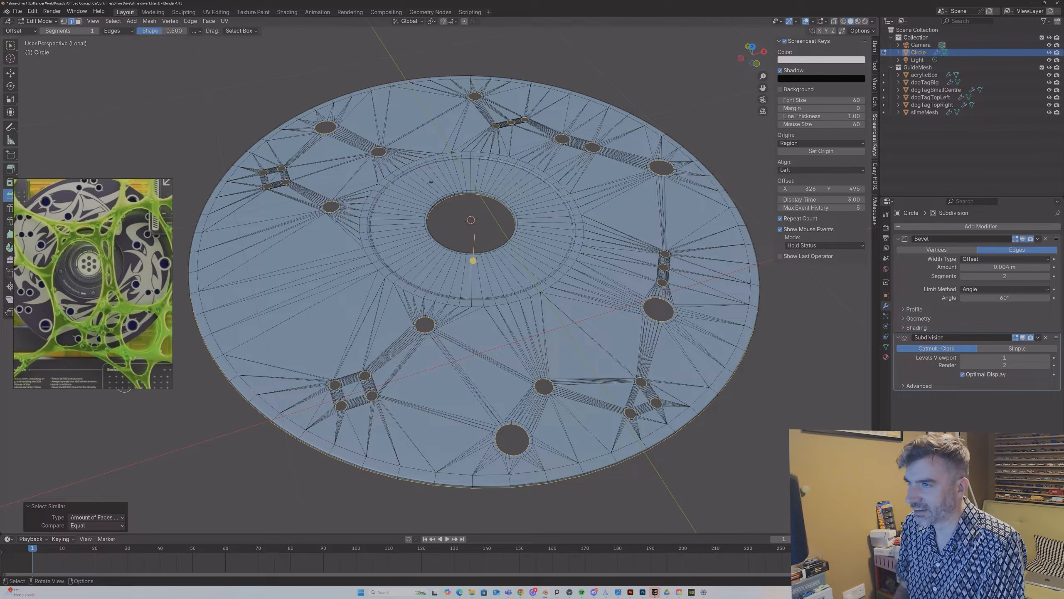
pyautogui.keyDown('alt'); pyautogui.keyDown('shift'); pyautogui.click(457, 195); pyautogui.keyUp('shift'); pyautogui.keyUp('alt')
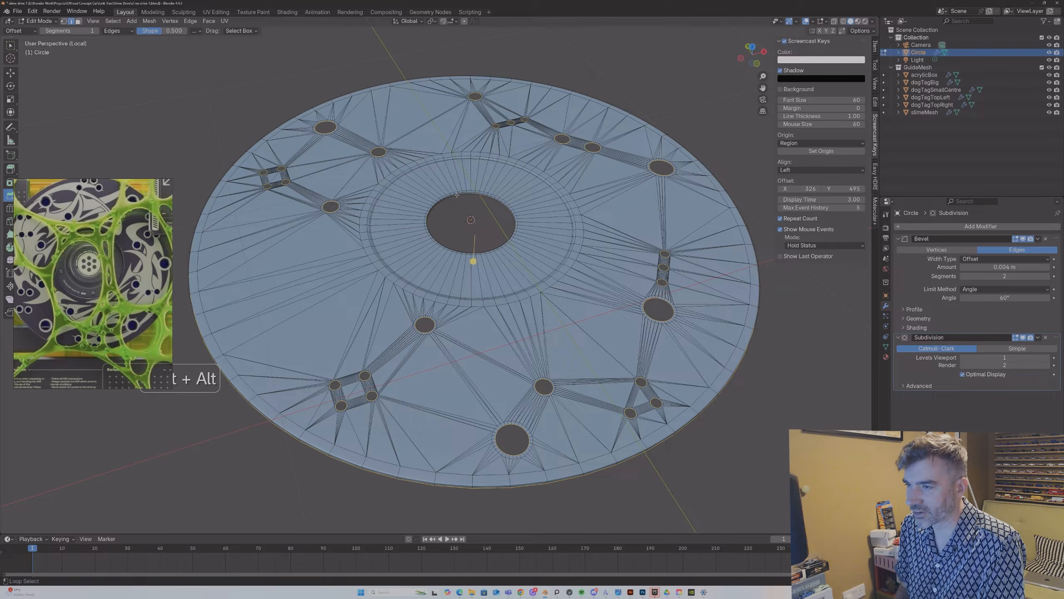
pyautogui.moveTo(493, 193); pyautogui.dragTo(492, 199, button='middle')
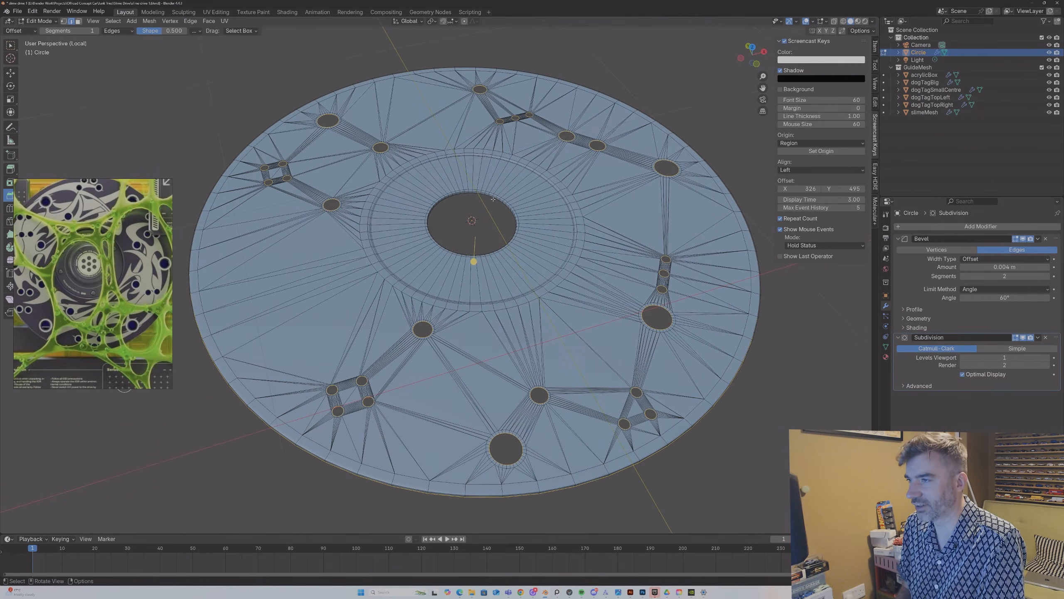
# Step: Shift the selected boundary edges slightly down along Z, return to Object Mode and deselect the disc
pyautogui.press('g')
pyautogui.press('z')
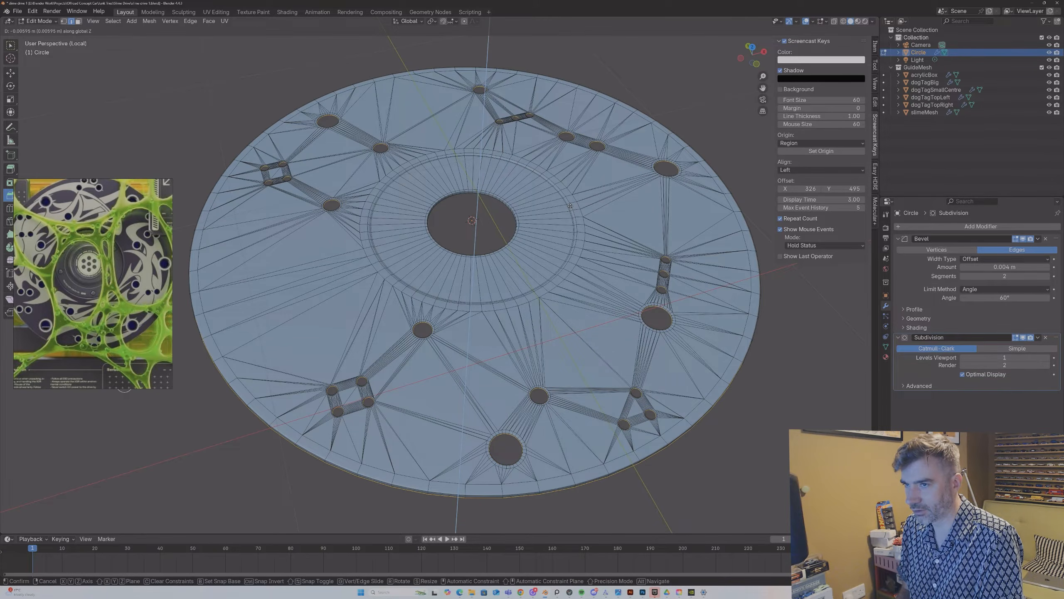
pyautogui.click(571, 207)
pyautogui.press('Tab')
pyautogui.click(717, 128)
# Step: Leave the isolated view of the disc so the whole assembly is shown
pyautogui.moveTo(718, 128); pyautogui.dragTo(680, 141, button='middle')
pyautogui.scroll(-2, 680, 140)
pyautogui.scroll(-3, 680, 140)
pyautogui.moveTo(616, 171); pyautogui.dragTo(631, 187, button='middle')
pyautogui.press('KP_Divide')
pyautogui.moveTo(546, 234); pyautogui.dragTo(614, 217, button='middle')
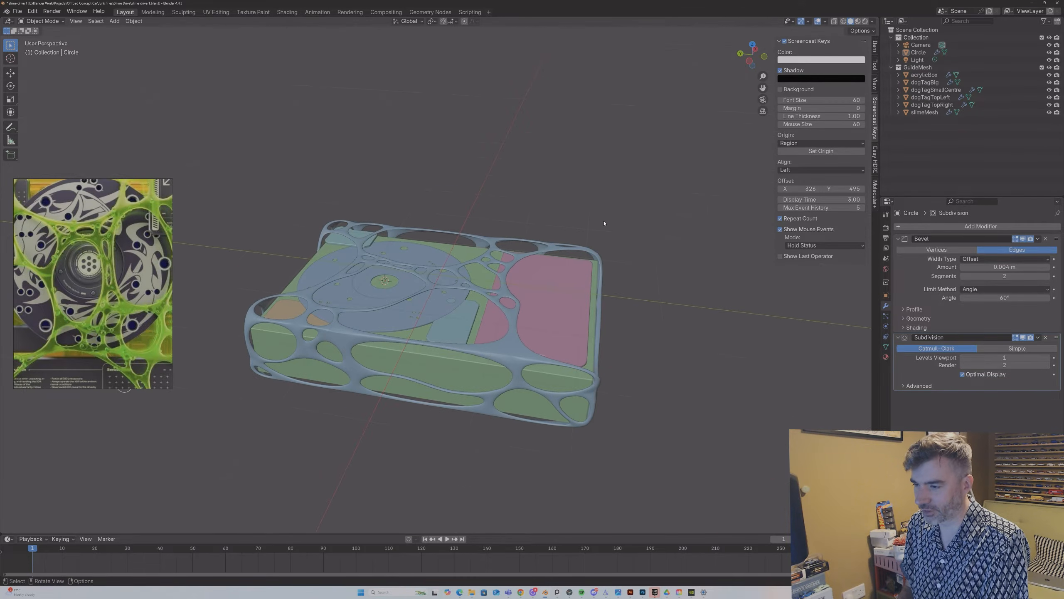
# Step: Raise the disc together with dogTagTopRight by about 0.014 m along Z and deselect both
pyautogui.click(437, 311)
pyautogui.press('shift')
pyautogui.keyDown('shift'); pyautogui.click(365, 234); pyautogui.keyUp('shift')
pyautogui.press('g')
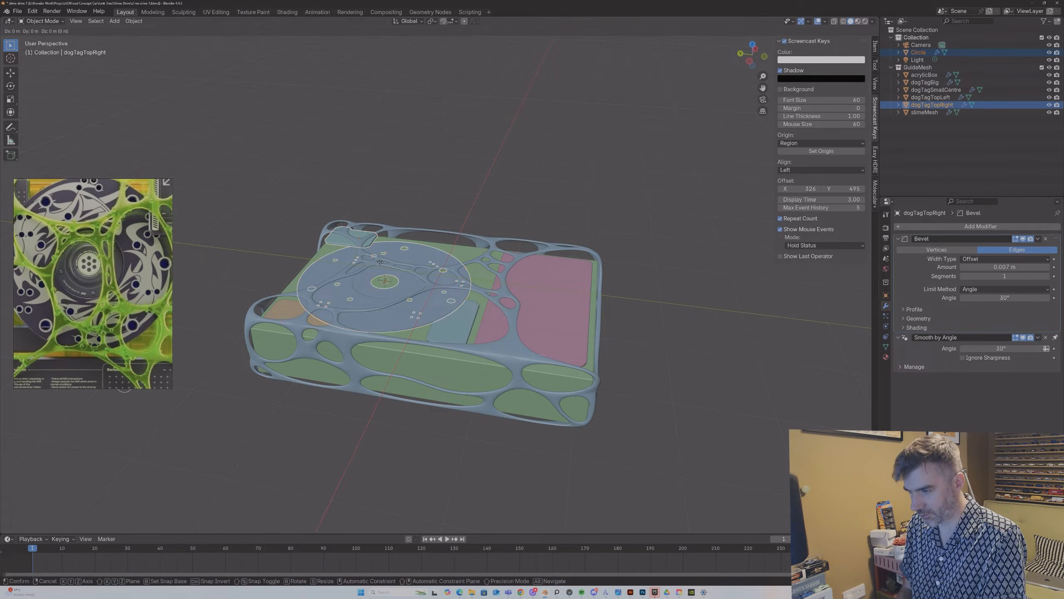
pyautogui.press('z')
pyautogui.click(382, 257)
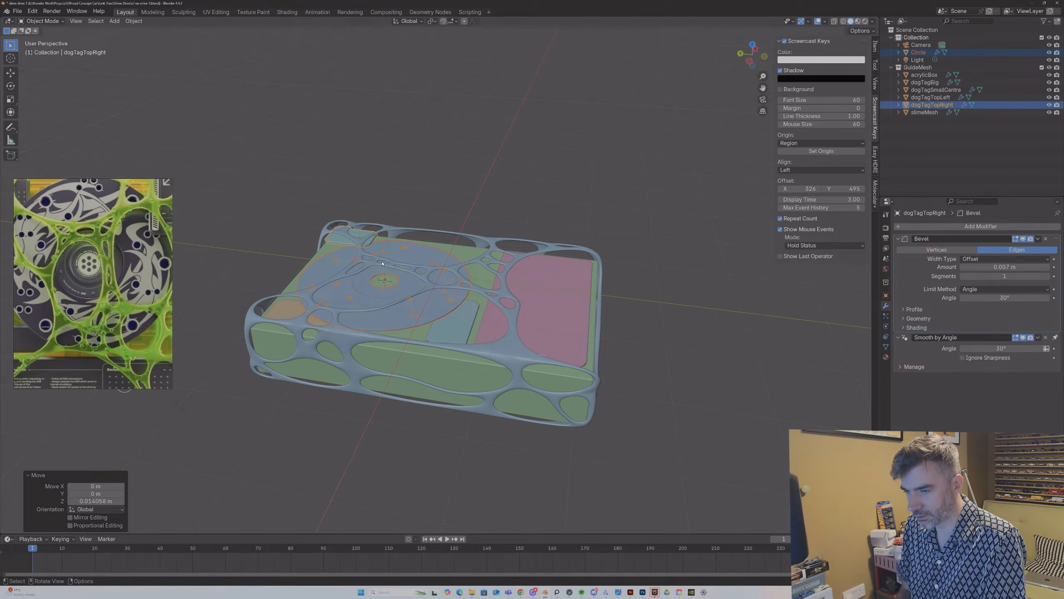
pyautogui.click(589, 213)
# Step: Select the edge loop around the disc's centre hole and duplicate it, scaled down to about 0.95
pyautogui.moveTo(588, 214); pyautogui.dragTo(528, 241, button='middle')
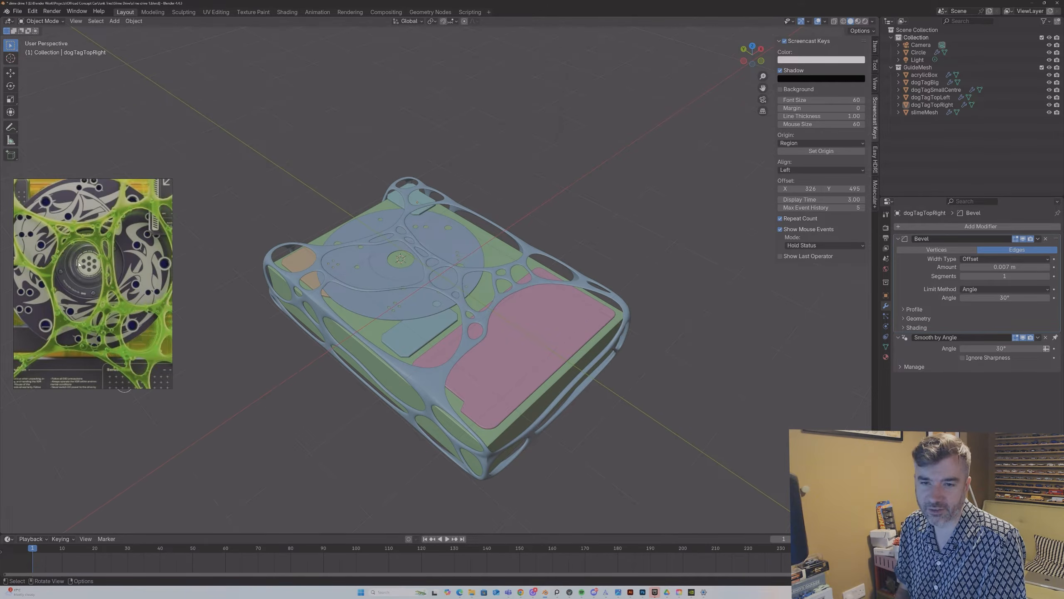
pyautogui.scroll(2, 405, 261)
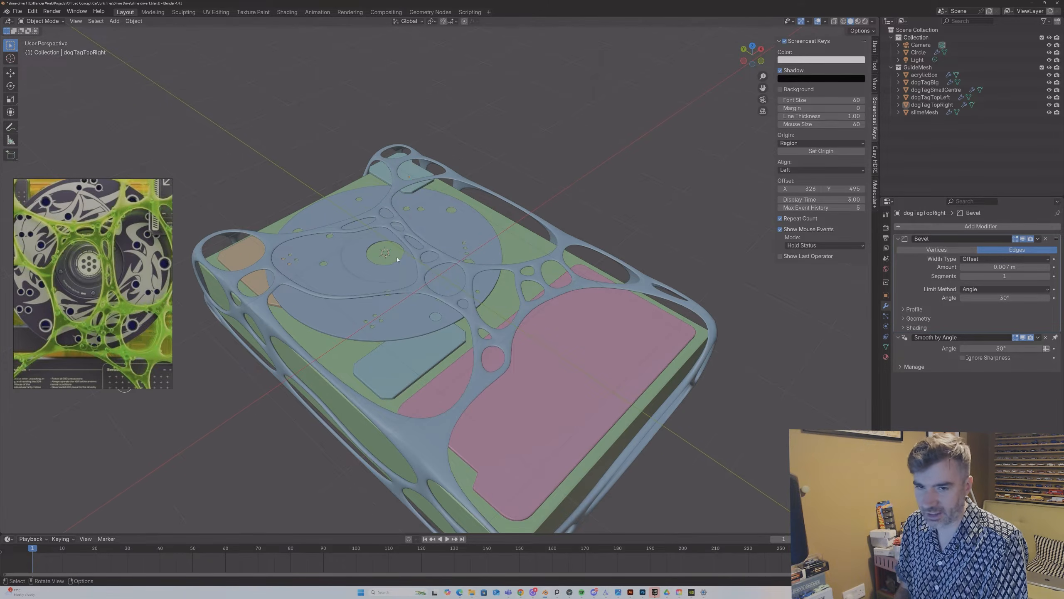
pyautogui.click(411, 257)
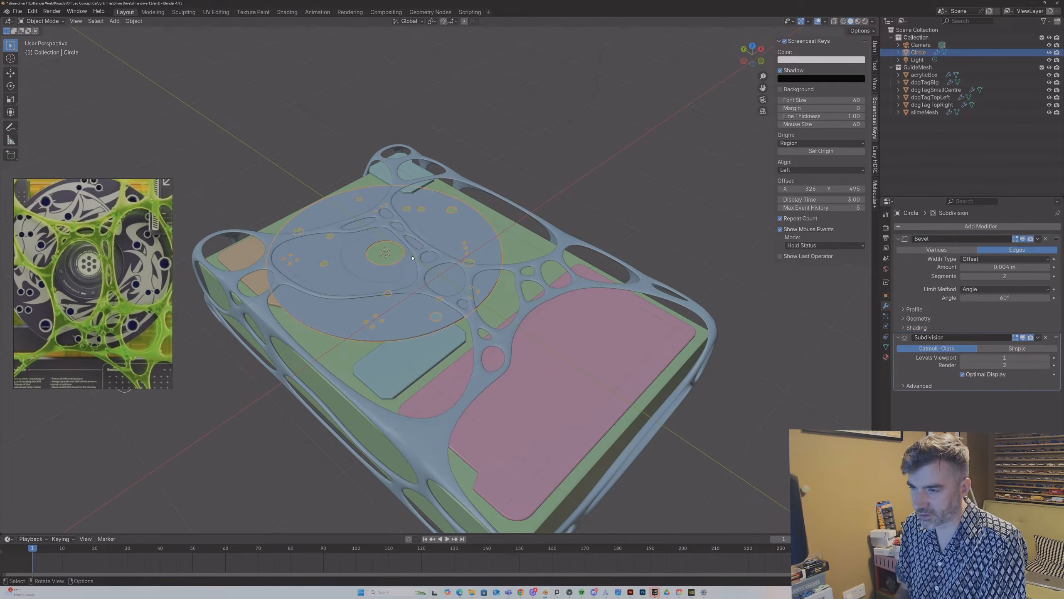
pyautogui.press('Tab')
pyautogui.scroll(3, 373, 237)
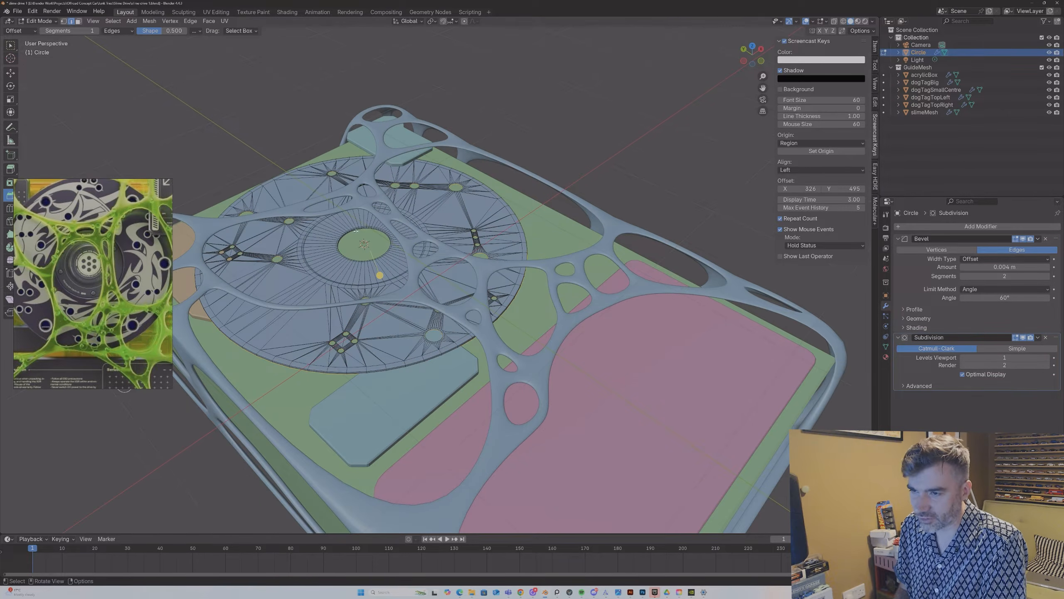
pyautogui.click(356, 228)
pyautogui.keyDown('alt'); pyautogui.click(355, 229); pyautogui.keyUp('alt')
pyautogui.scroll(1, 355, 229)
pyautogui.moveTo(355, 229); pyautogui.dragTo(376, 236, button='middle')
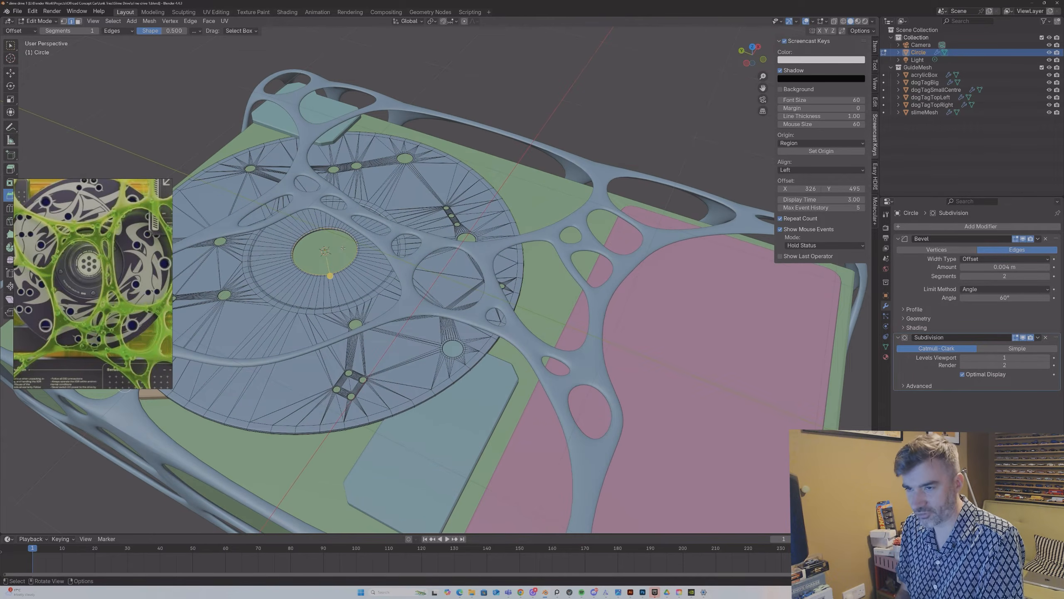
pyautogui.press('s')
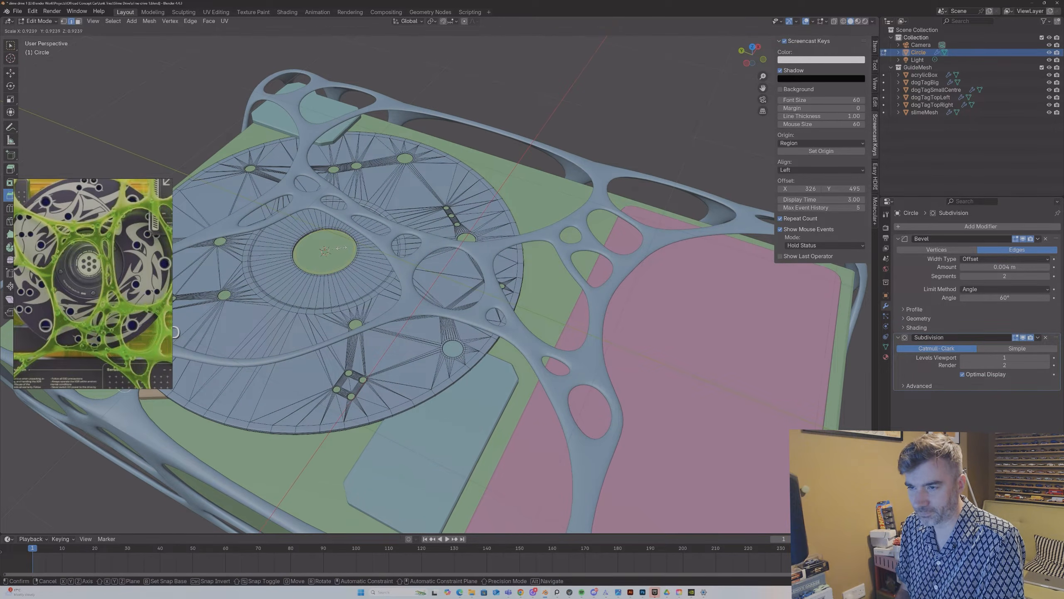
pyautogui.click(341, 248)
# Step: Separate the duplicated loop into its own object and return to Object Mode
pyautogui.press('p')
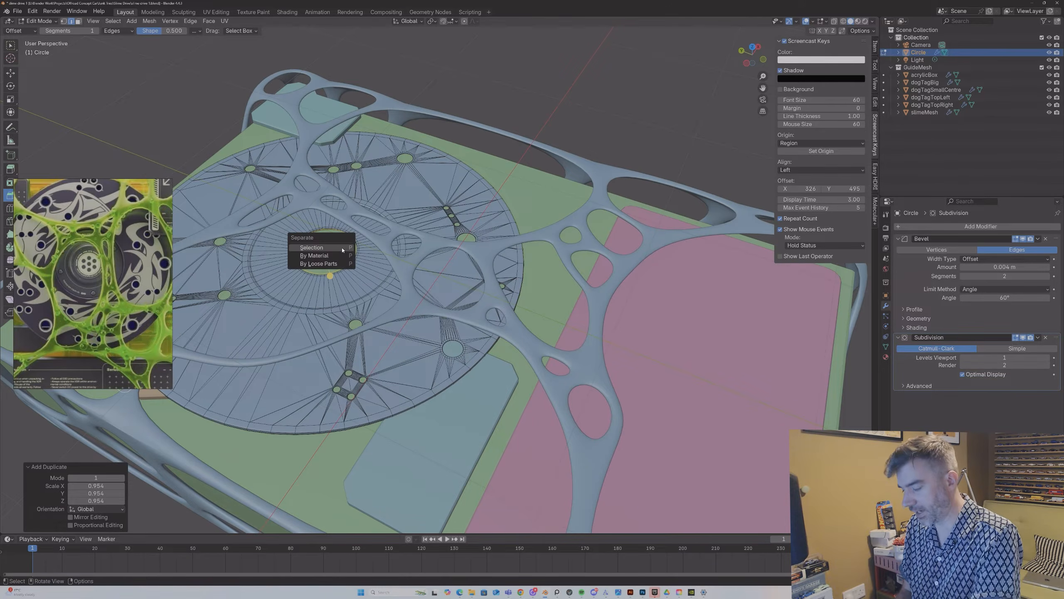
pyautogui.click(342, 248)
pyautogui.press('Tab')
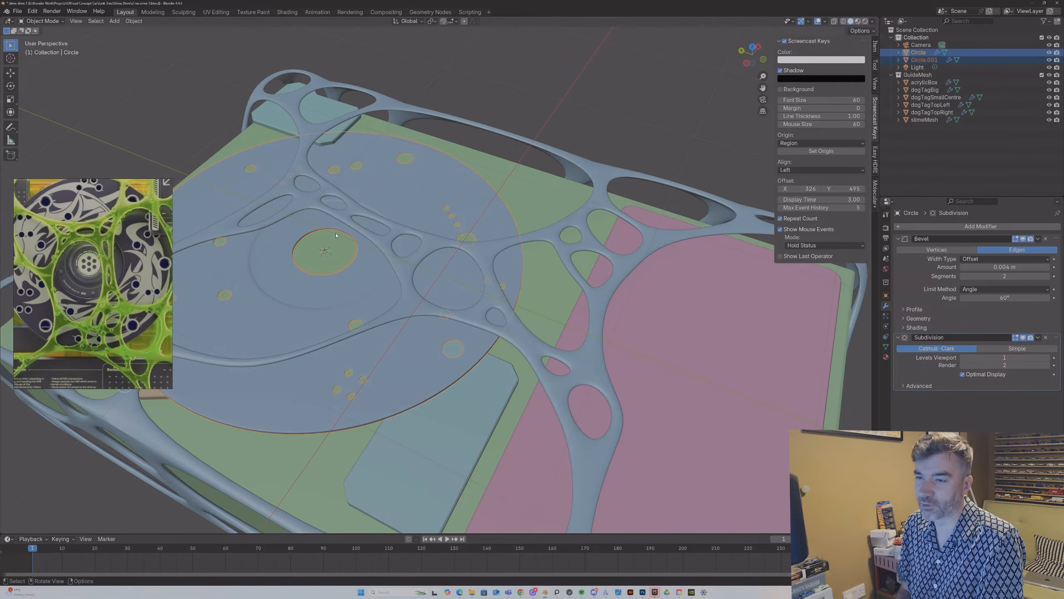
# Step: Isolate the separated loop object and view it from the top
pyautogui.click(335, 232)
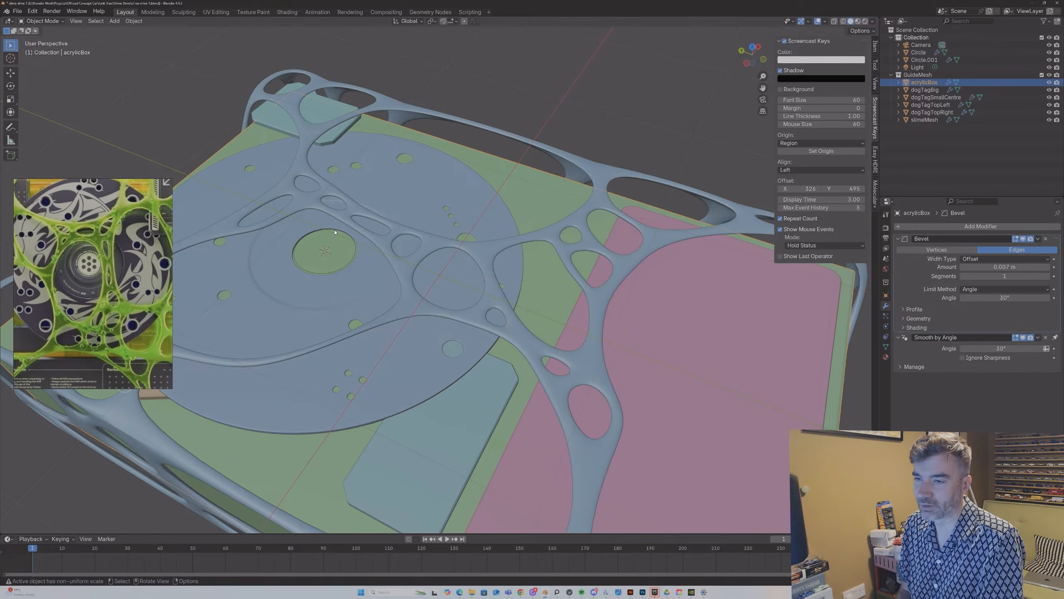
pyautogui.click(351, 261)
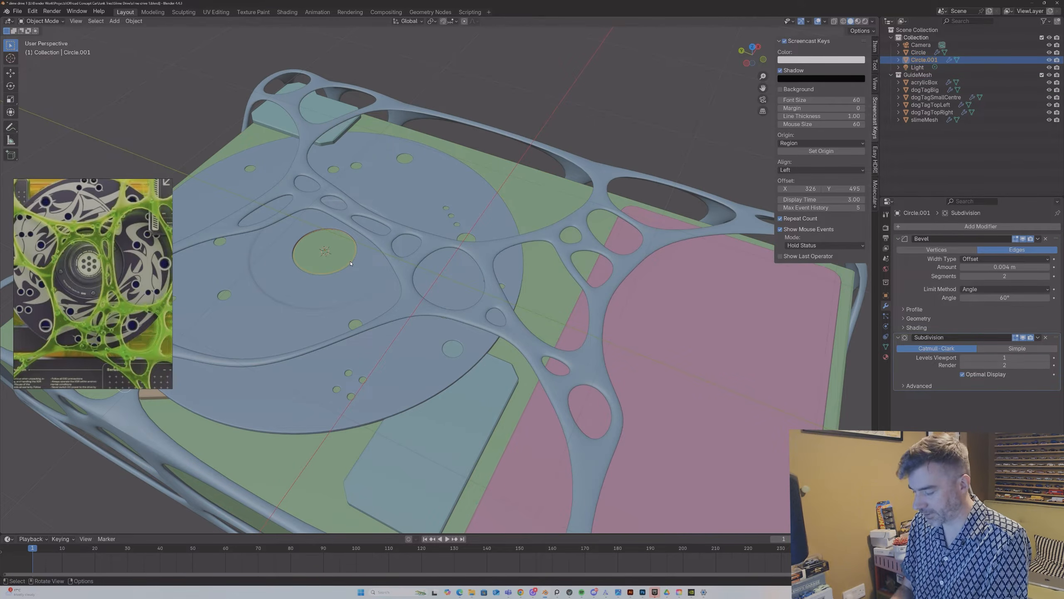
pyautogui.press('KP_Divide')
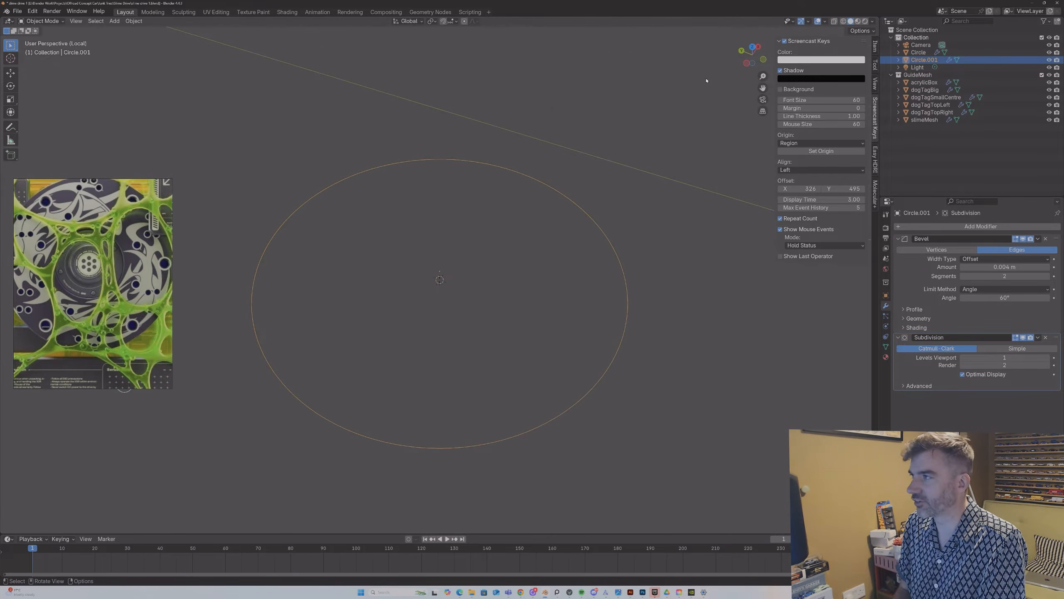
pyautogui.click(753, 47)
pyautogui.scroll(-3, 482, 230)
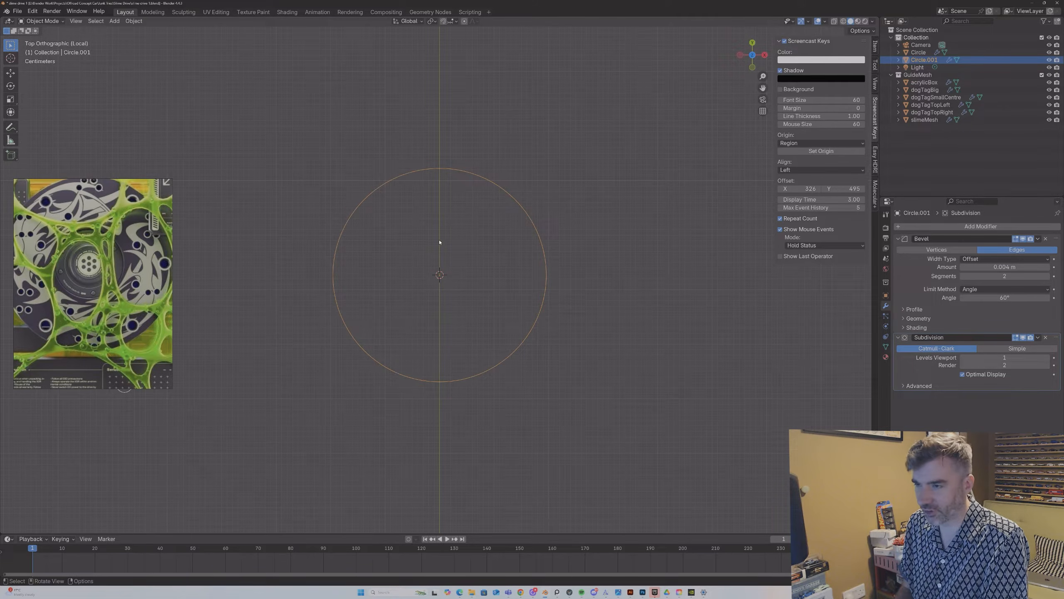
# Step: Extrude the whole loop inward with a scale of 0.966 to form a thin flat ring
pyautogui.press('Tab')
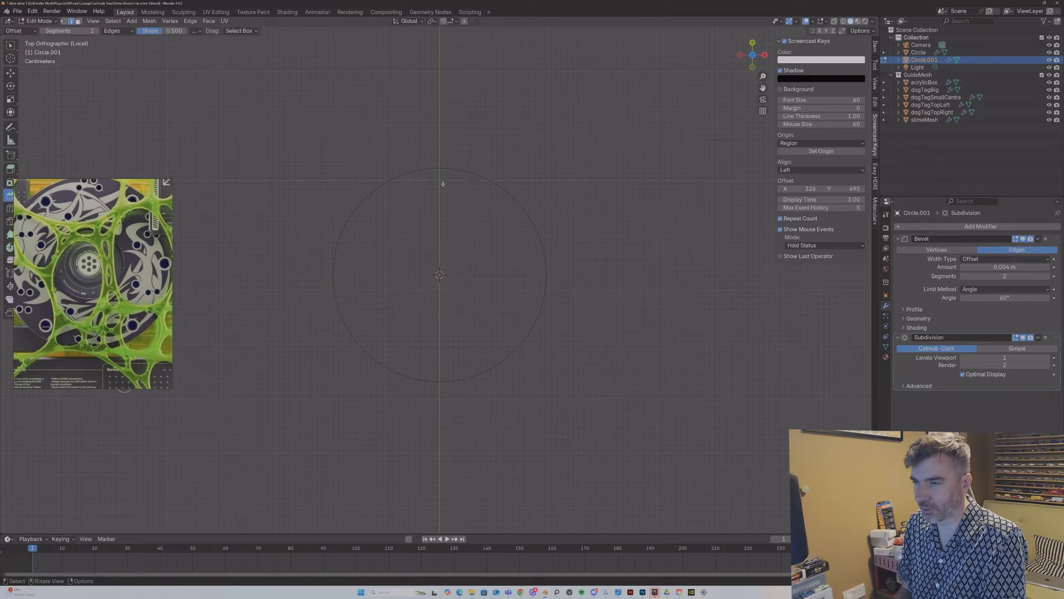
pyautogui.press('a')
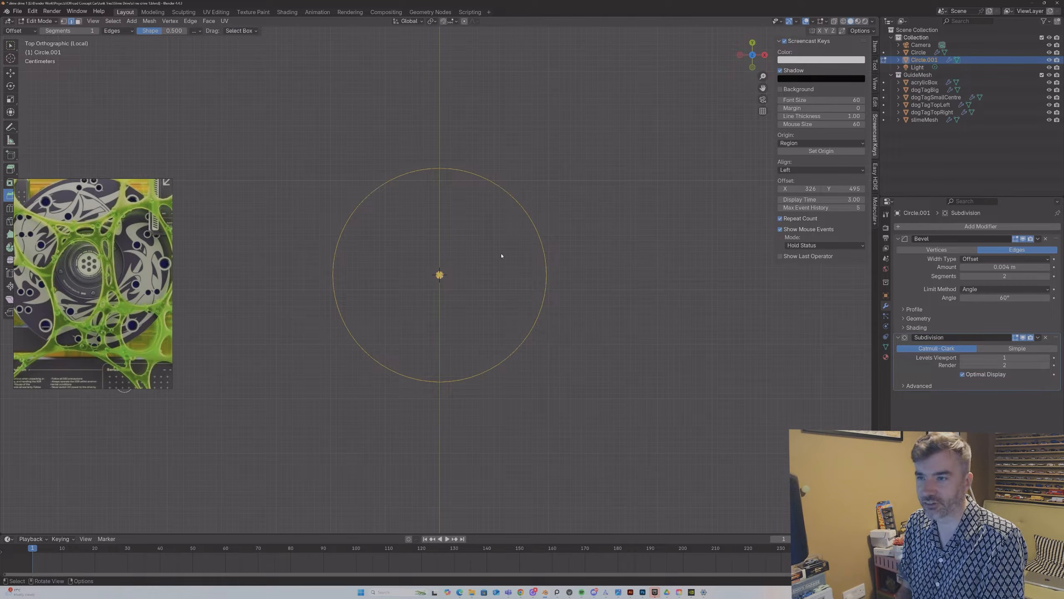
pyautogui.press('g')
pyautogui.press('s')
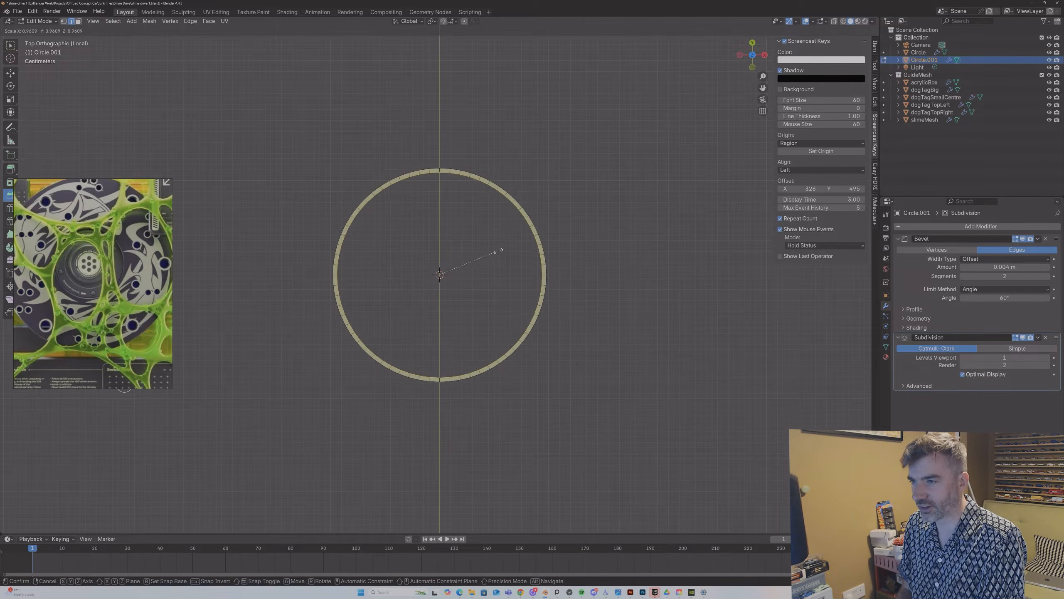
pyautogui.click(498, 251)
pyautogui.scroll(1, 438, 277)
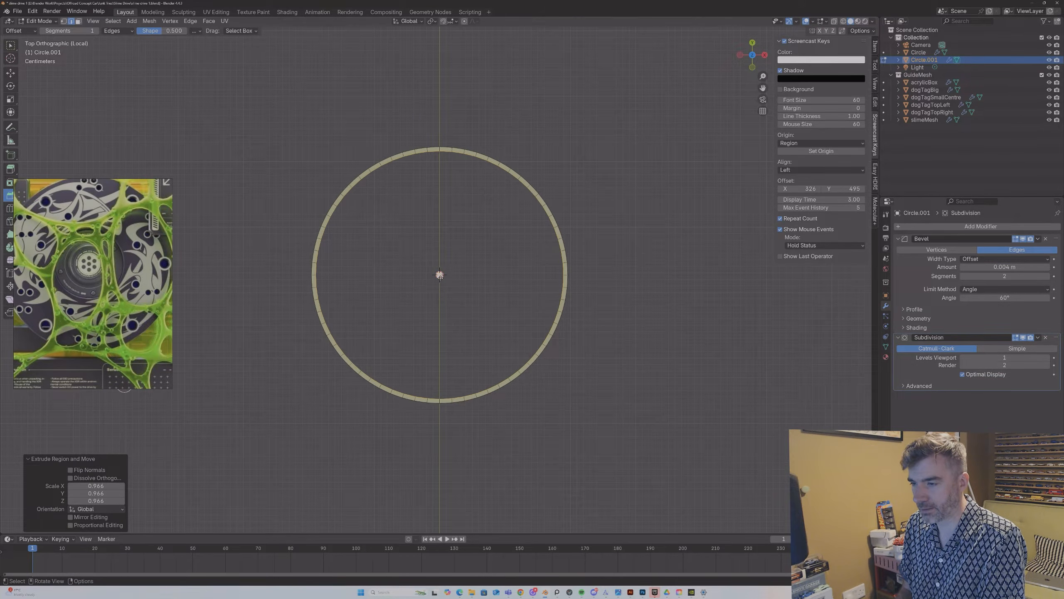
# Step: Try to add a circle scaled to about 0.13 inside the ring within the same mesh
pyautogui.hotkey('alt', 'a')
pyautogui.hotkey('shift', 'a')
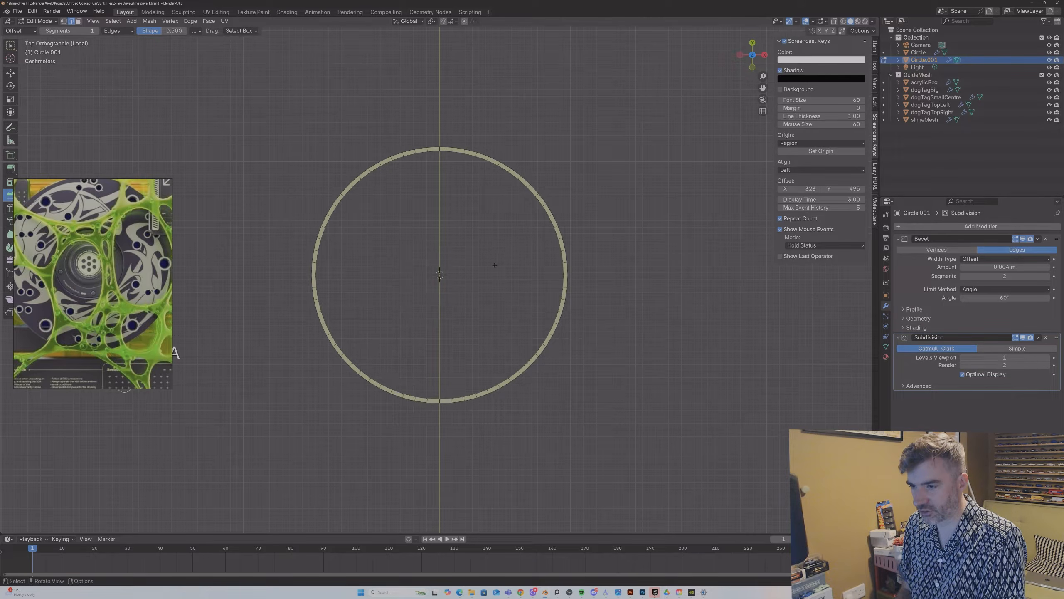
pyautogui.hotkey('shift', 'a')
pyautogui.click(471, 287)
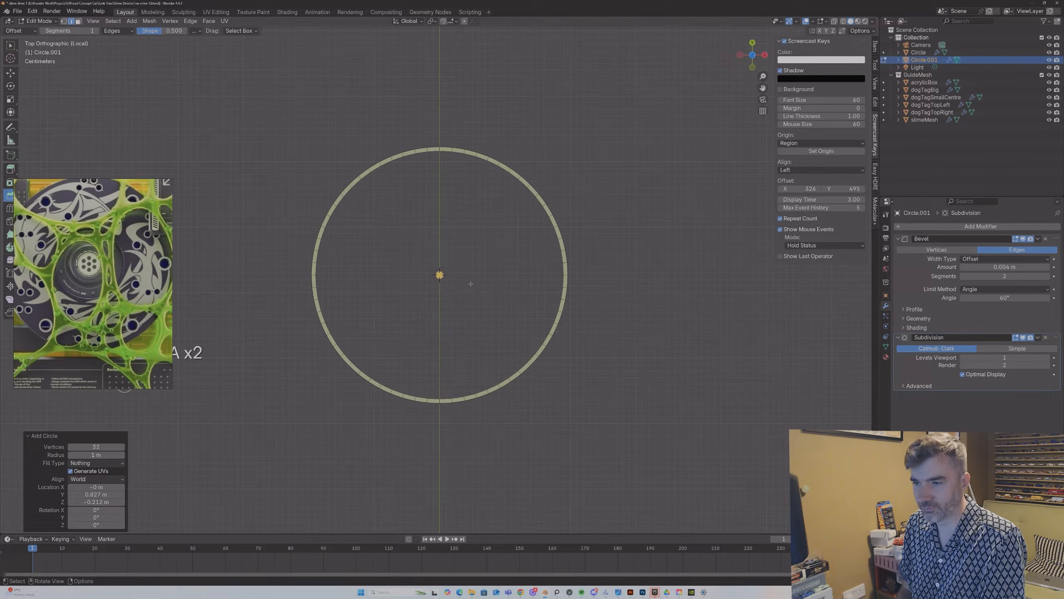
pyautogui.press('s')
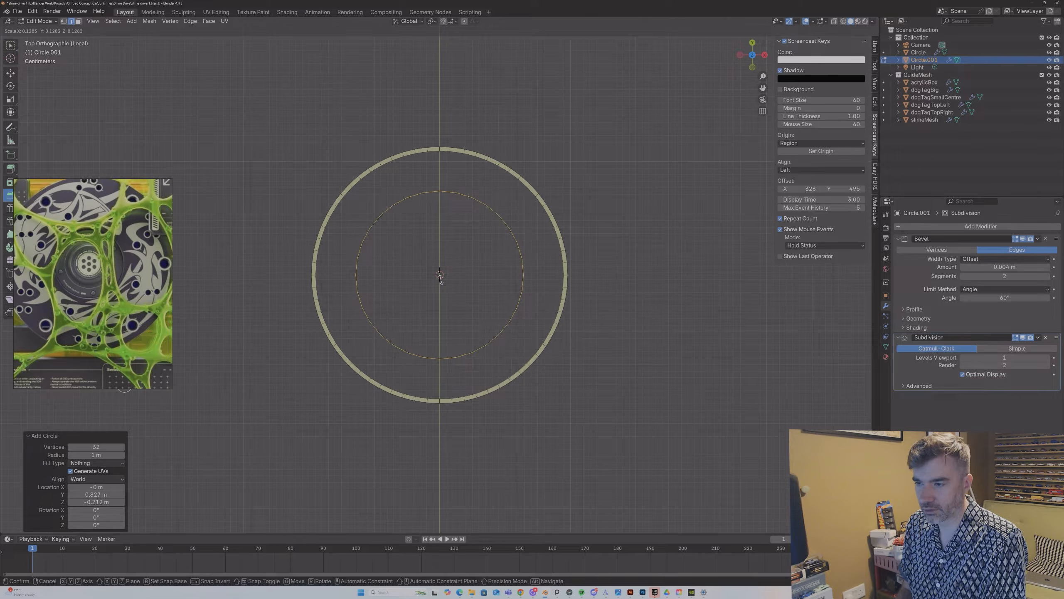
pyautogui.click(458, 276)
pyautogui.hotkey('ctrl', 'z')
# Step: Add a separate circle object with a radius of 0.2 m at the ring's centre and scale it to about 0.14
pyautogui.press('Tab')
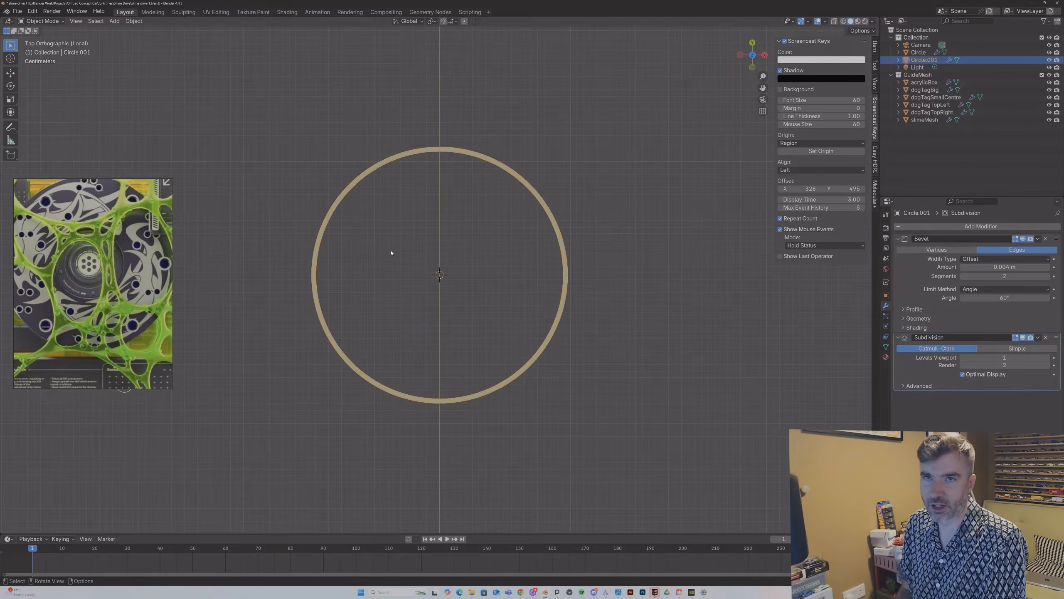
pyautogui.hotkey('shift', 'a')
pyautogui.moveTo(453, 271)
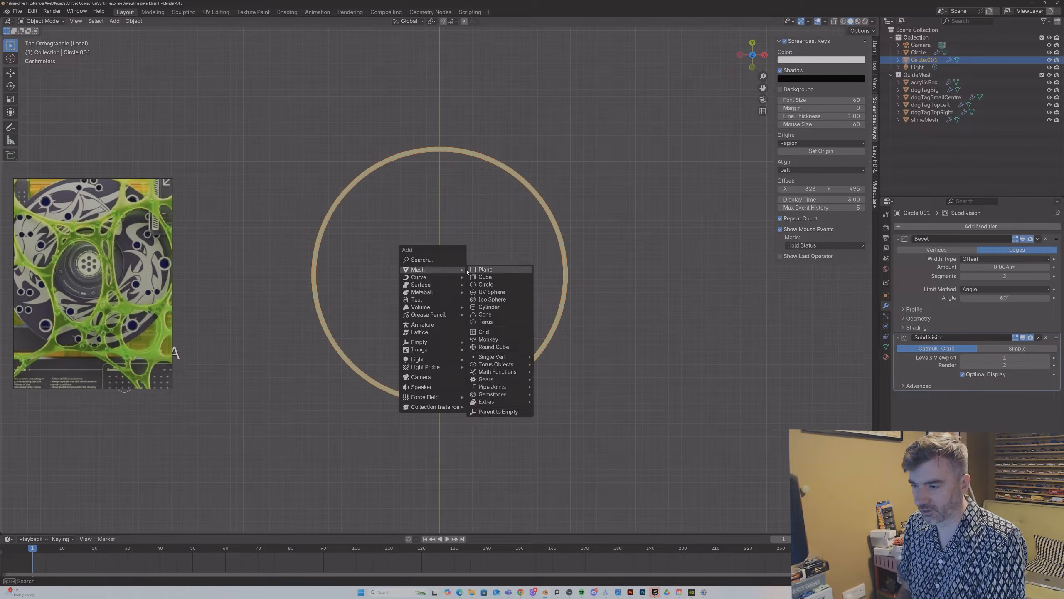
pyautogui.click(482, 285)
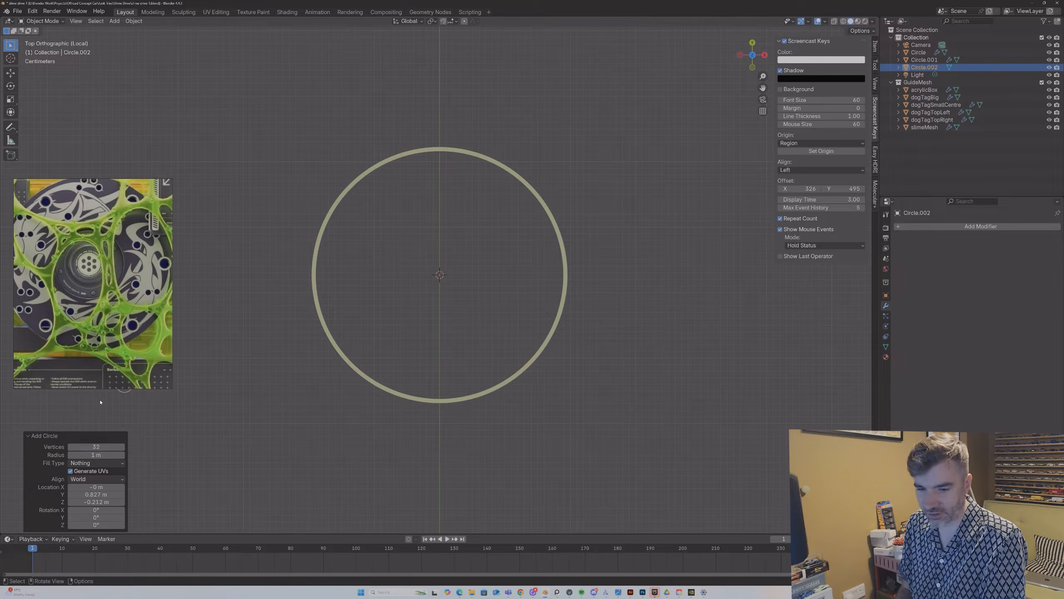
pyautogui.click(96, 454)
pyautogui.write('0.2')
pyautogui.press('Return')
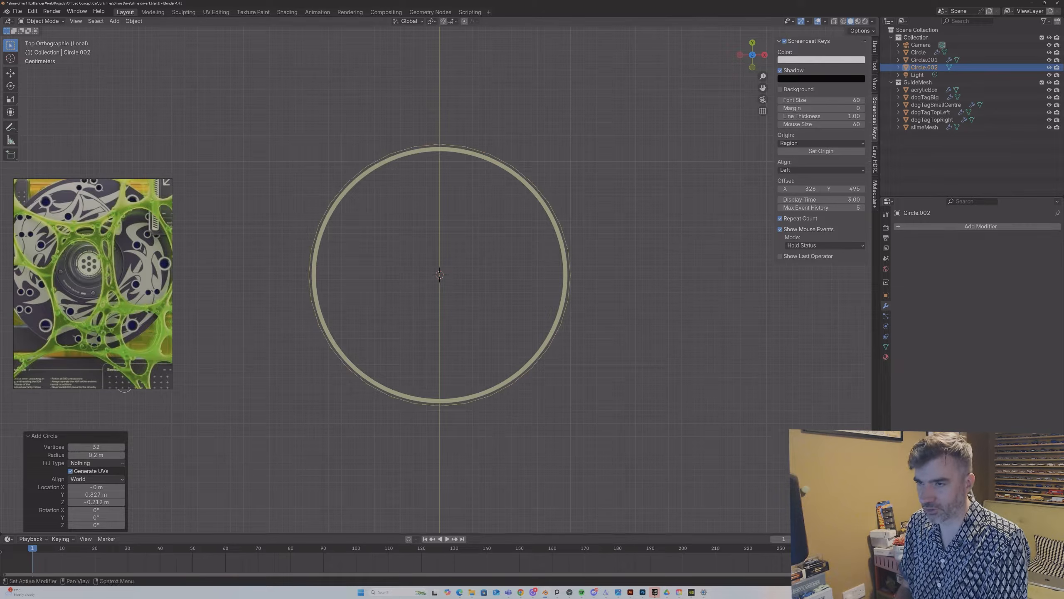
pyautogui.press('s')
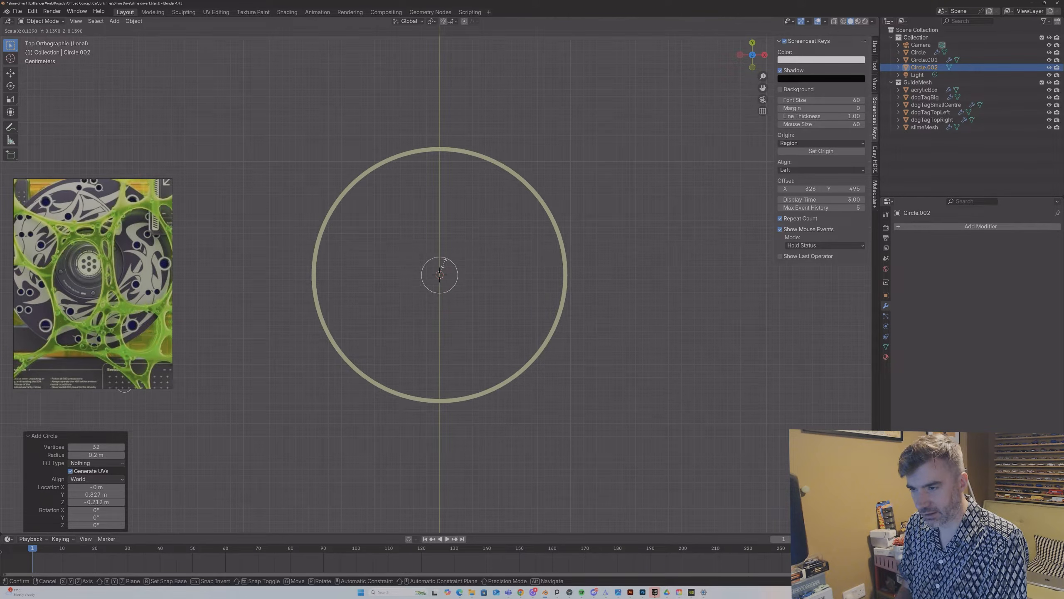
pyautogui.click(443, 263)
# Step: Extrude the small circle outward with a scale of about 1.12 to form a thin ring, finishing in Object Mode
pyautogui.press('Tab')
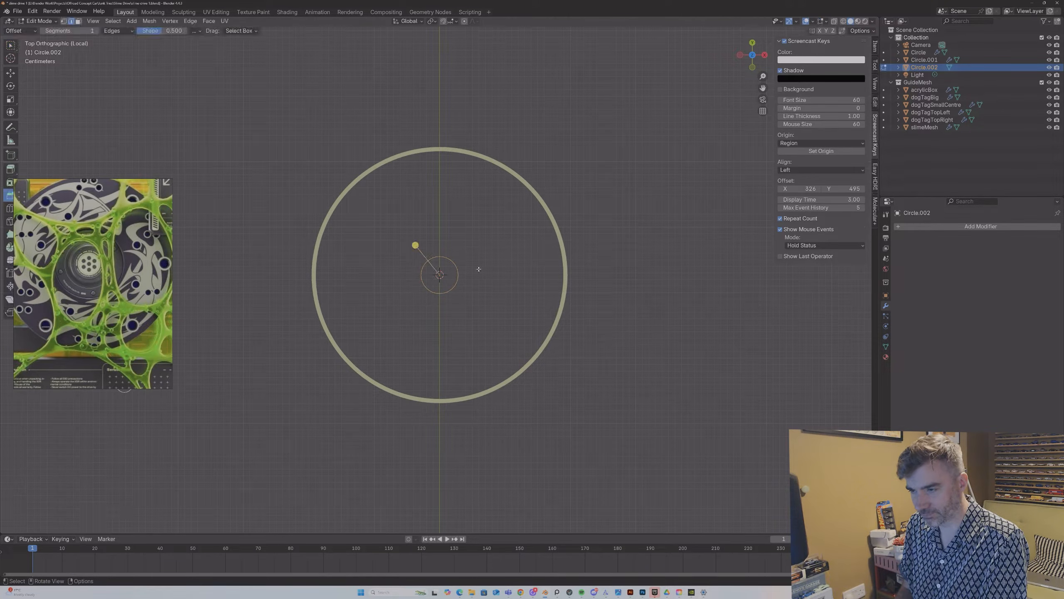
pyautogui.press('g')
pyautogui.press('s')
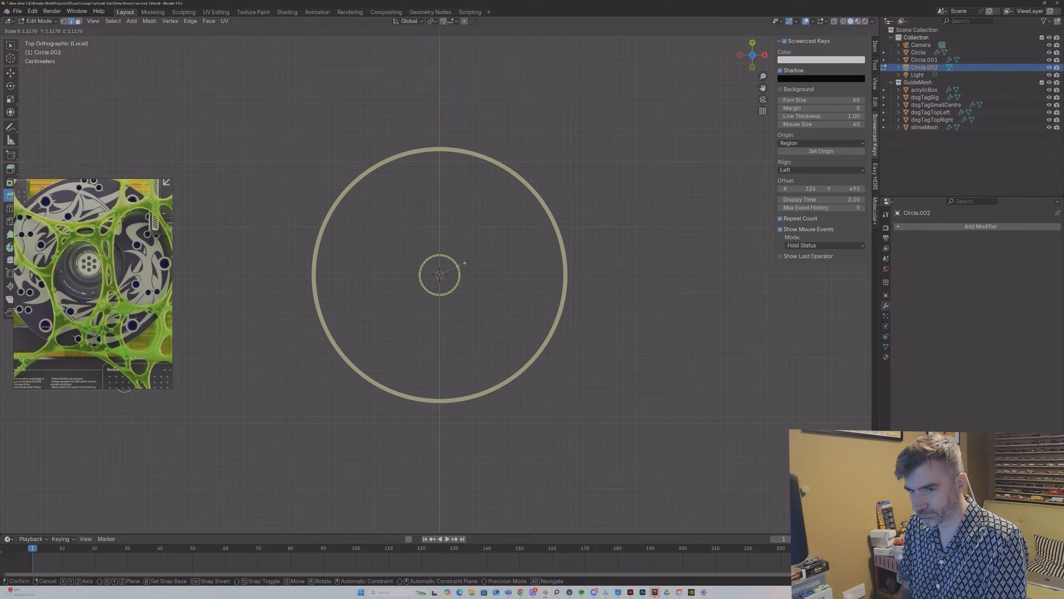
pyautogui.click(462, 263)
pyautogui.click(456, 273)
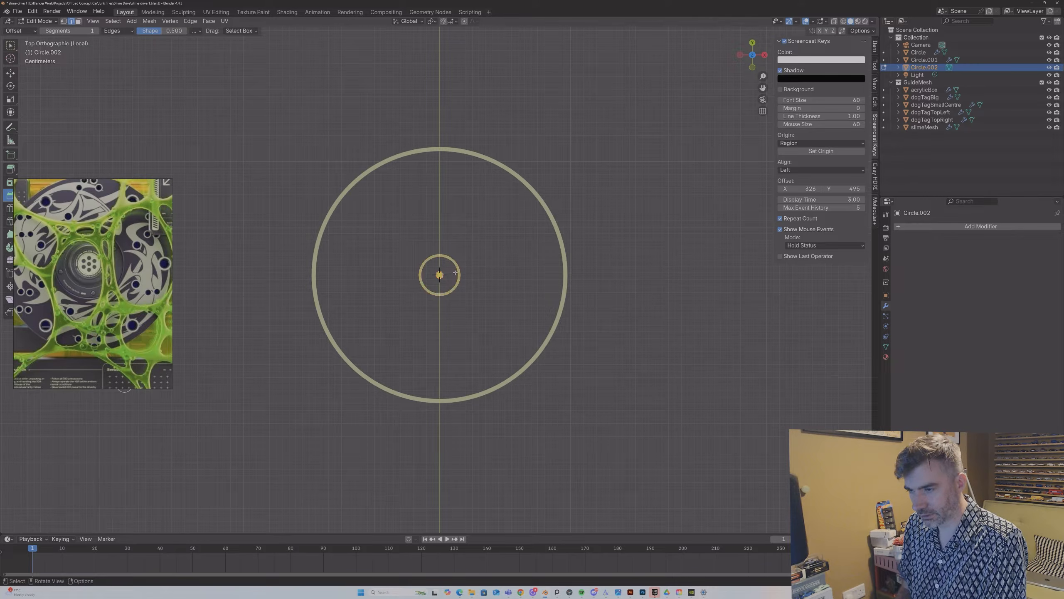
pyautogui.press('Tab')
pyautogui.click(470, 273)
pyautogui.click(460, 273)
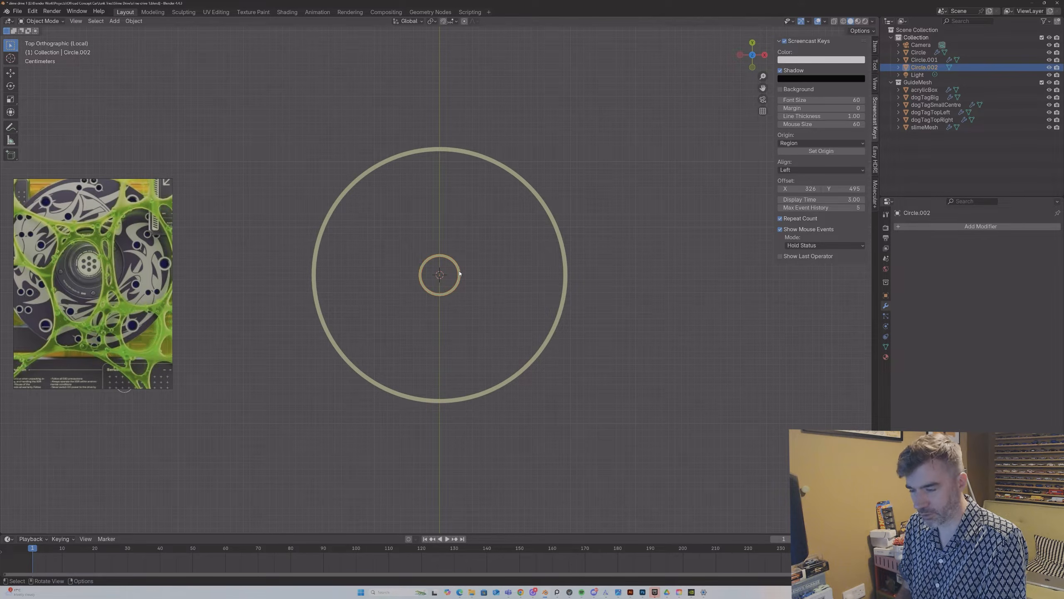
# Step: Duplicate the small ring about 0.083 m along Y and set the pivot point to the 3D Cursor
pyautogui.hotkey('shift', 'd')
pyautogui.press('y')
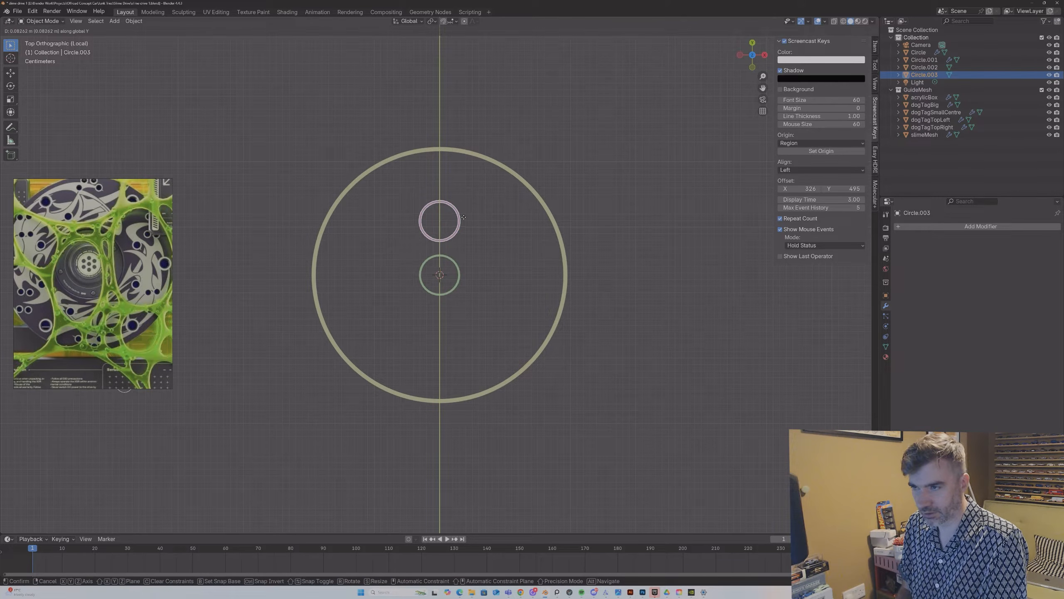
pyautogui.click(465, 219)
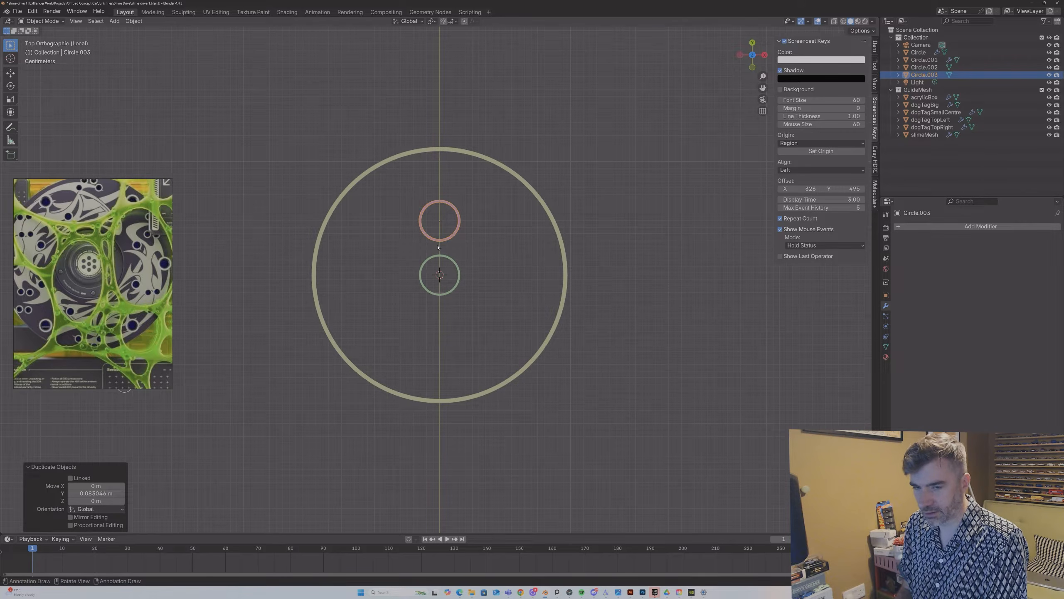
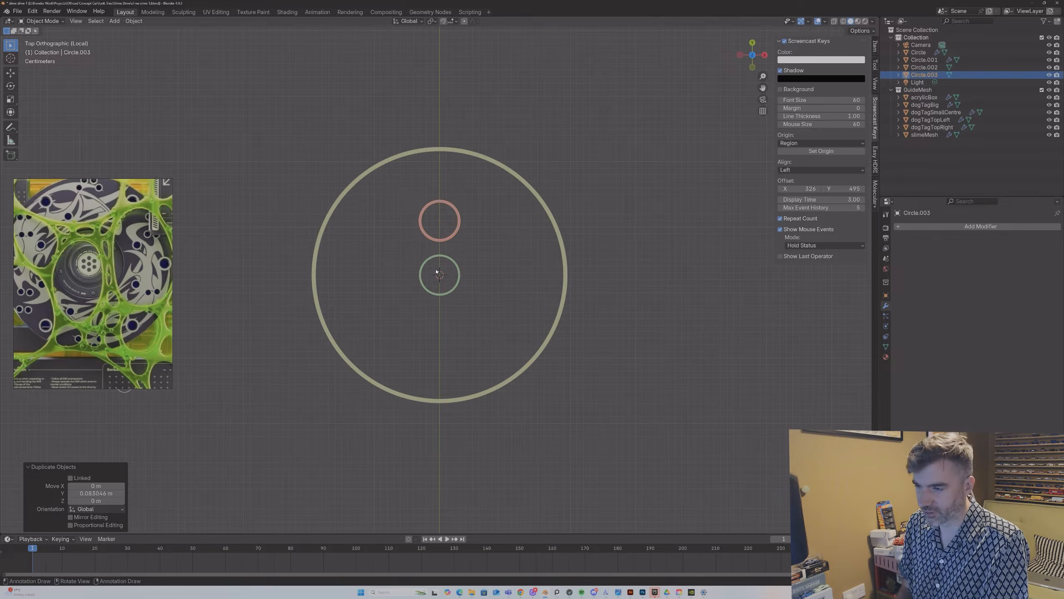
pyautogui.press('.')
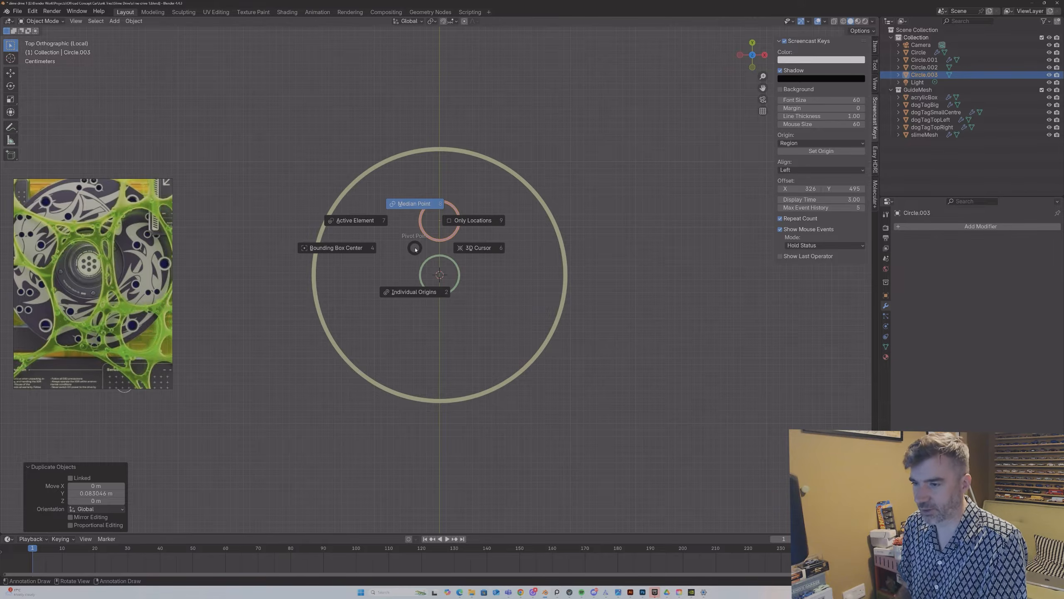
pyautogui.click(473, 257)
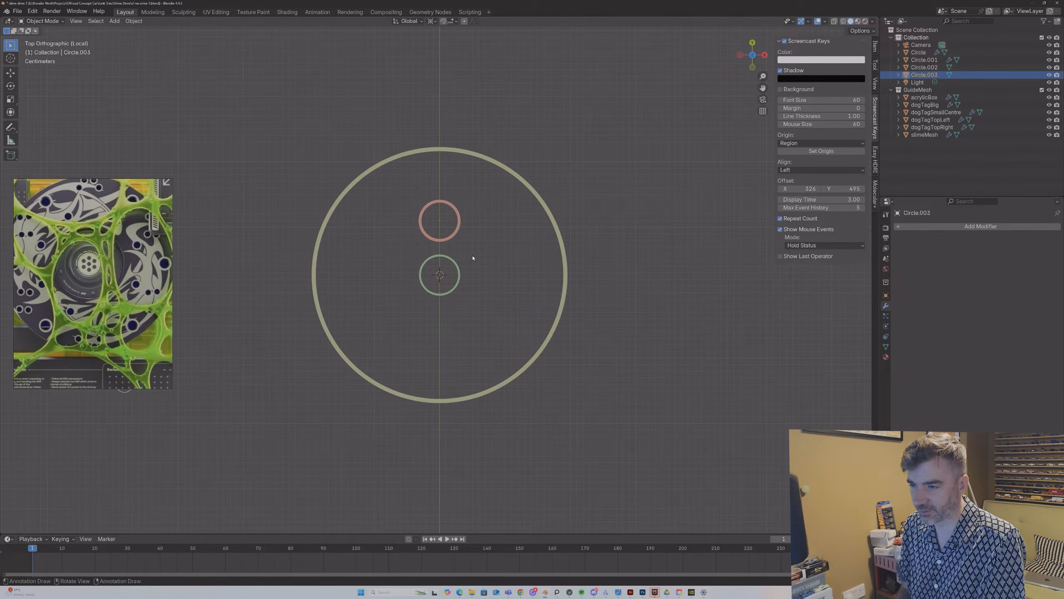
pyautogui.press('r')
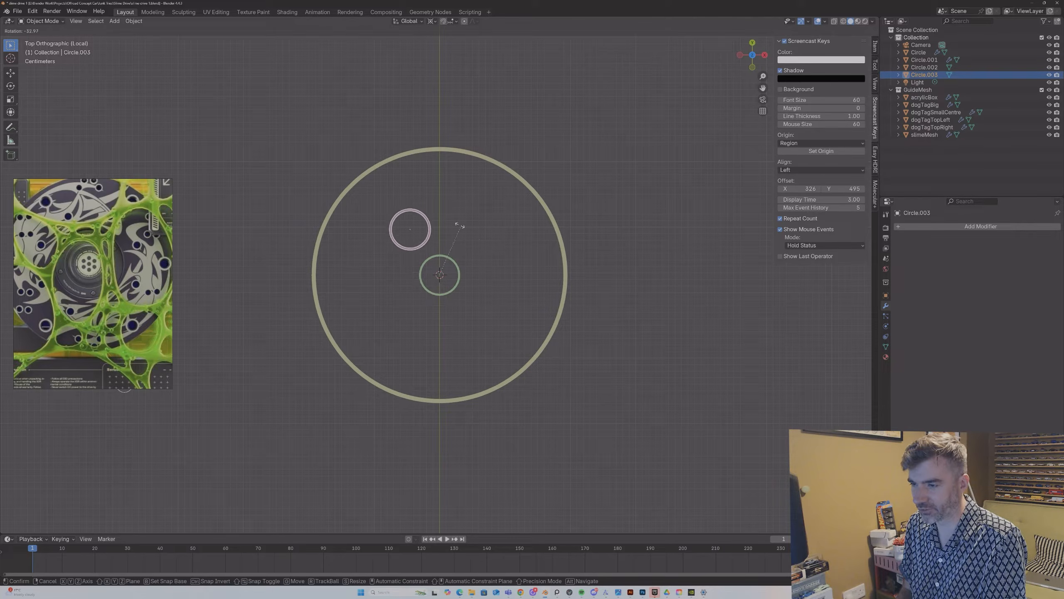
pyautogui.click(445, 285)
pyautogui.hotkey('ctrl', 'z')
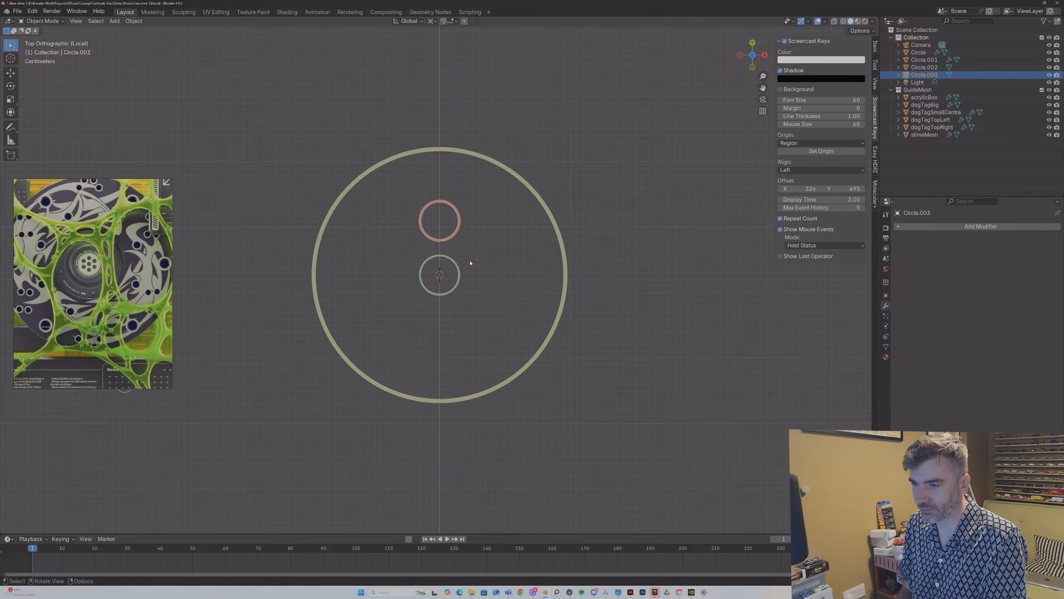
# Step: Duplicate the offset small ring and rotate the copy around the Z axis by 360/6 degrees
pyautogui.hotkey('shift', 'd')
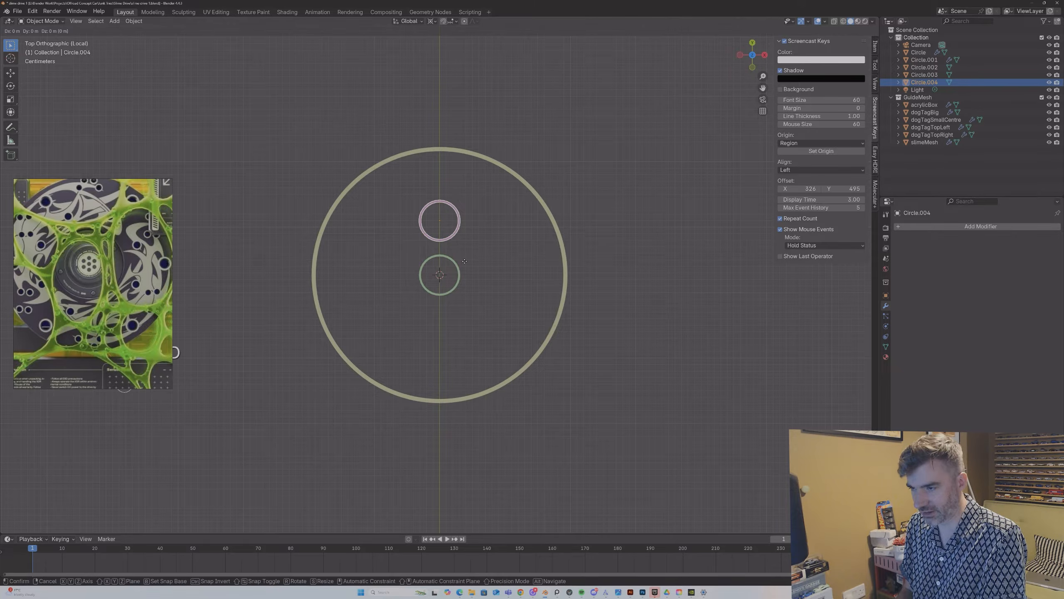
pyautogui.press('r')
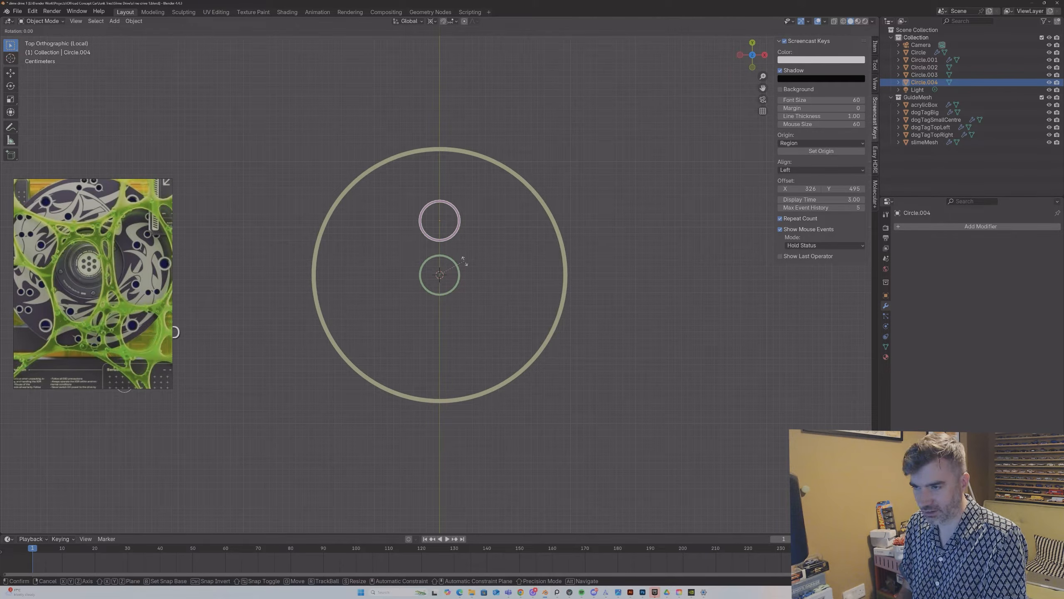
pyautogui.press('z')
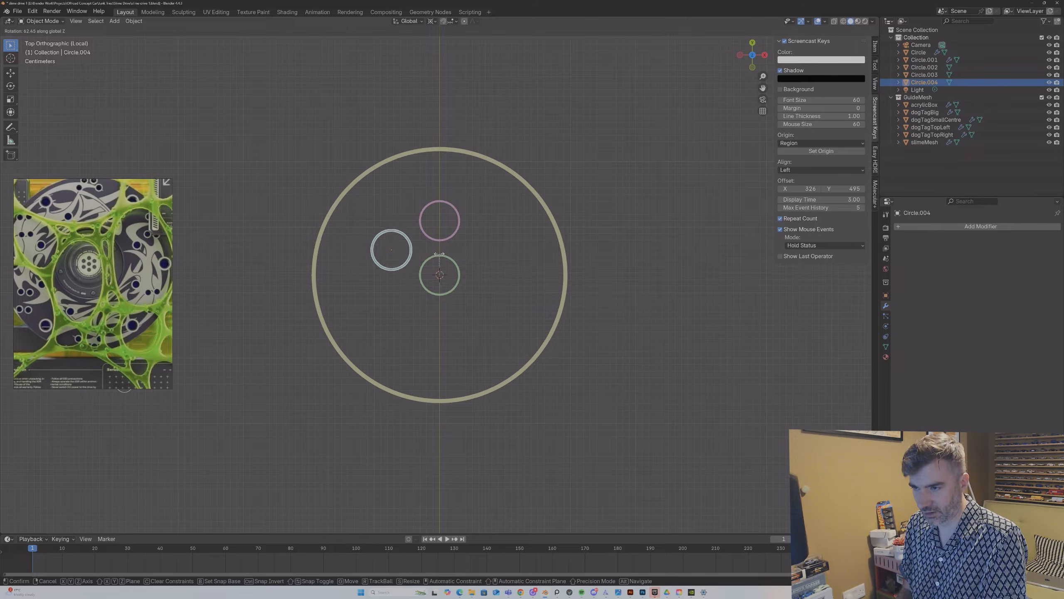
pyautogui.click(440, 256)
pyautogui.click(111, 492)
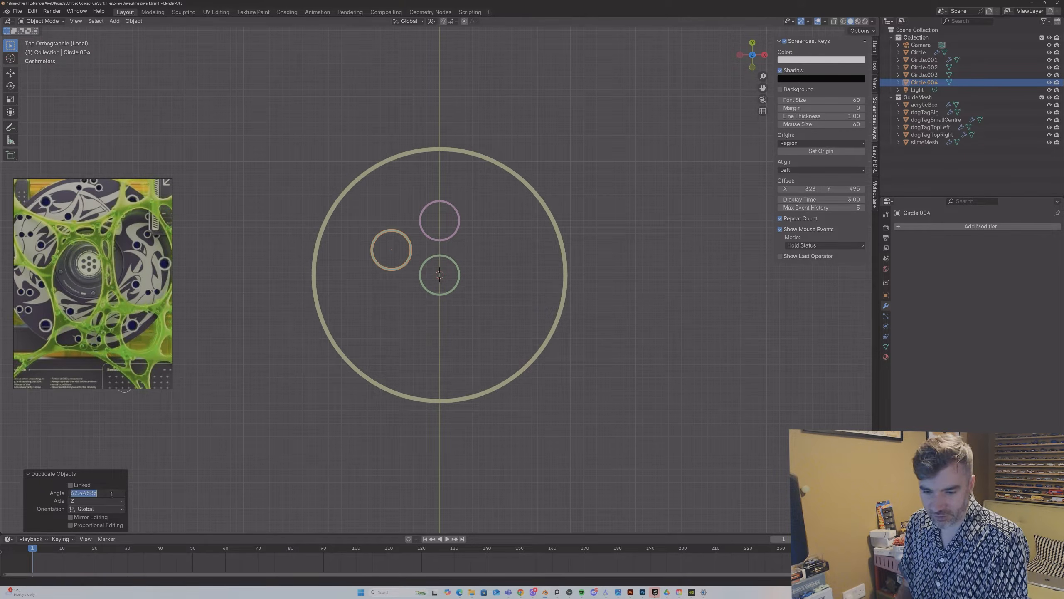
pyautogui.write('360 /')
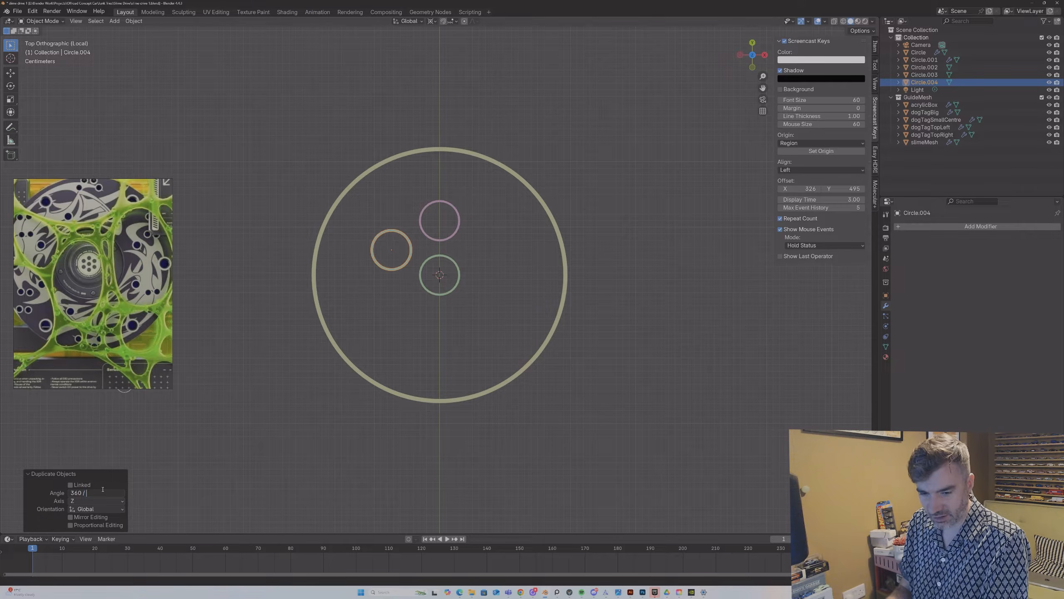
pyautogui.write('6')
pyautogui.press('Return')
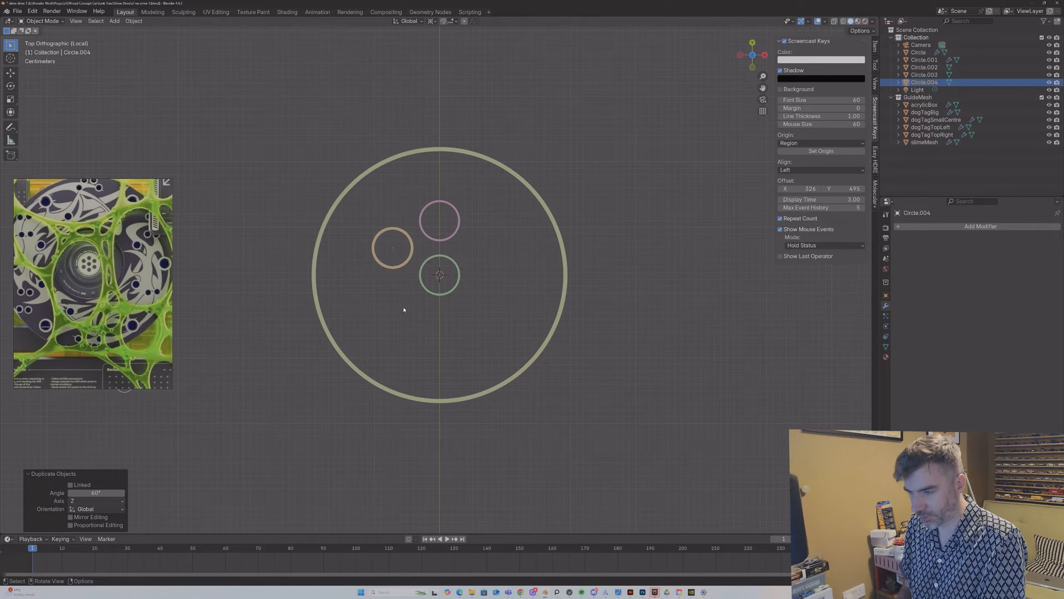
# Step: Repeat the rotated duplication four times to complete a circular pattern of six small rings around the centre one
pyautogui.hotkey('shift', 'r')
pyautogui.hotkey('shift', 'r')
pyautogui.hotkey('shift', 'r')
pyautogui.hotkey('shift', 'r')
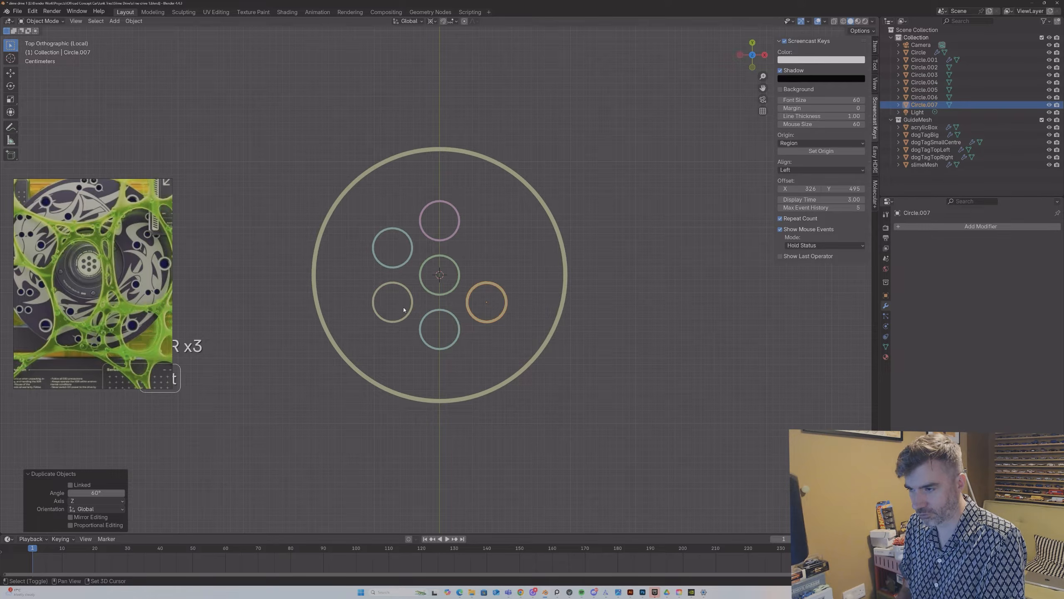
pyautogui.click(444, 246)
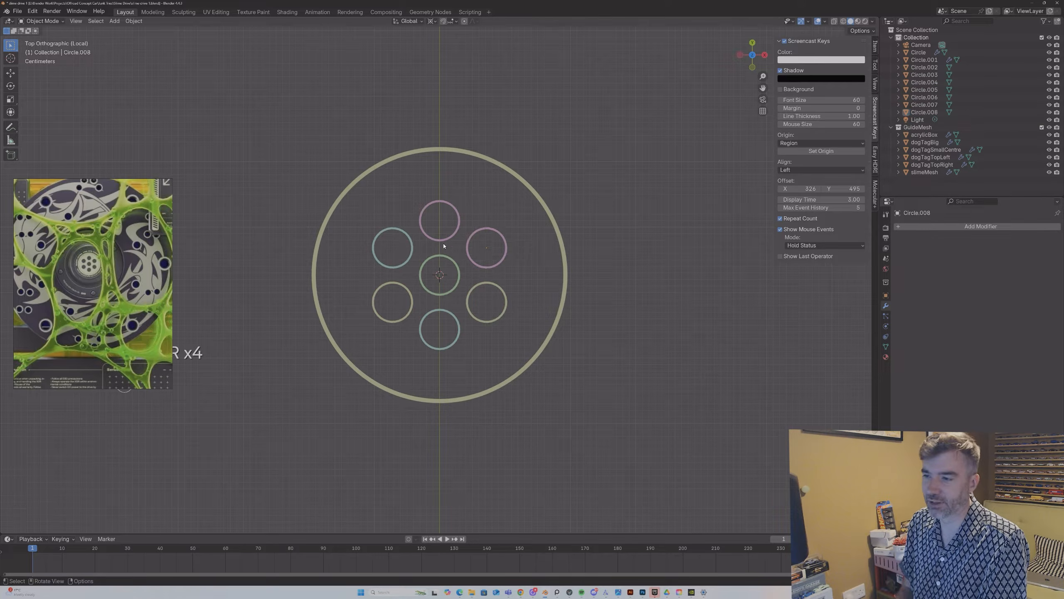
# Step: Extrude the large ring's inner edge loop inward with a scale of 0.856
pyautogui.click(416, 155)
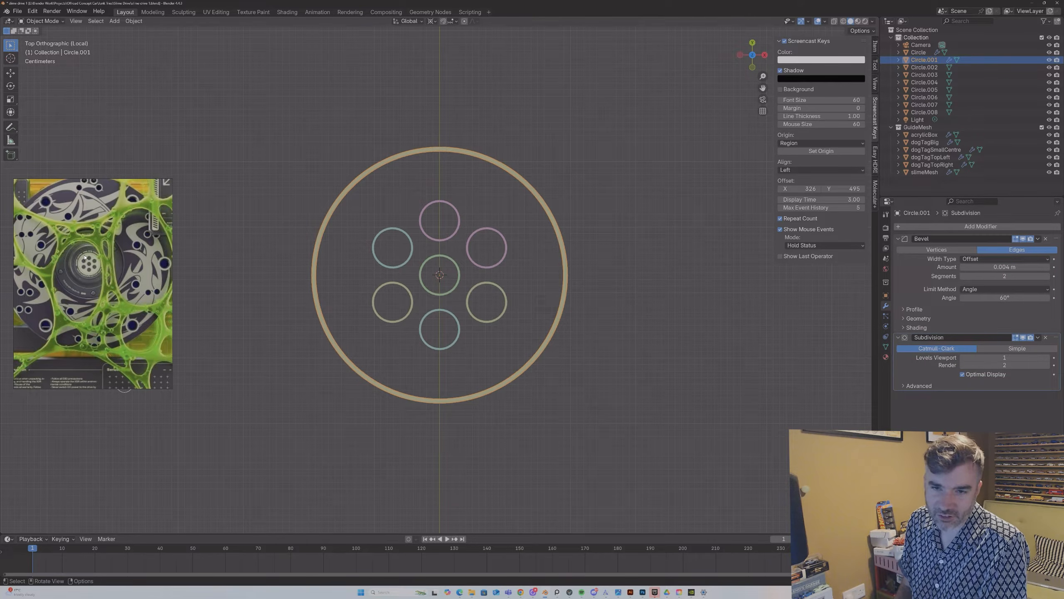
pyautogui.press('Tab')
pyautogui.click(409, 155)
pyautogui.keyDown('alt'); pyautogui.click(409, 155); pyautogui.keyUp('alt')
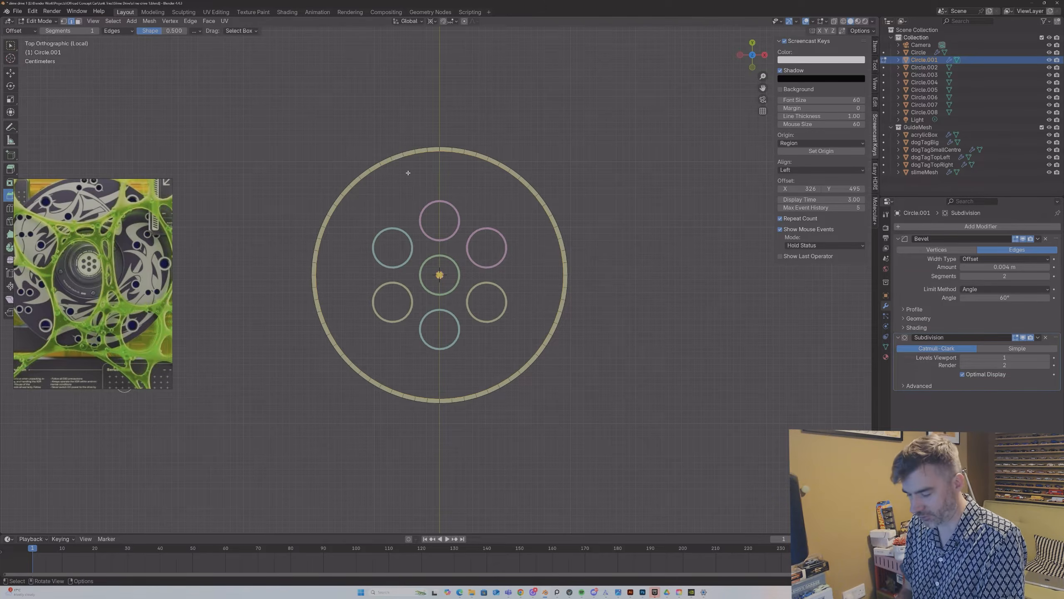
pyautogui.keyDown('alt'); pyautogui.click(409, 151); pyautogui.keyUp('alt')
pyautogui.press('g')
pyautogui.press('s')
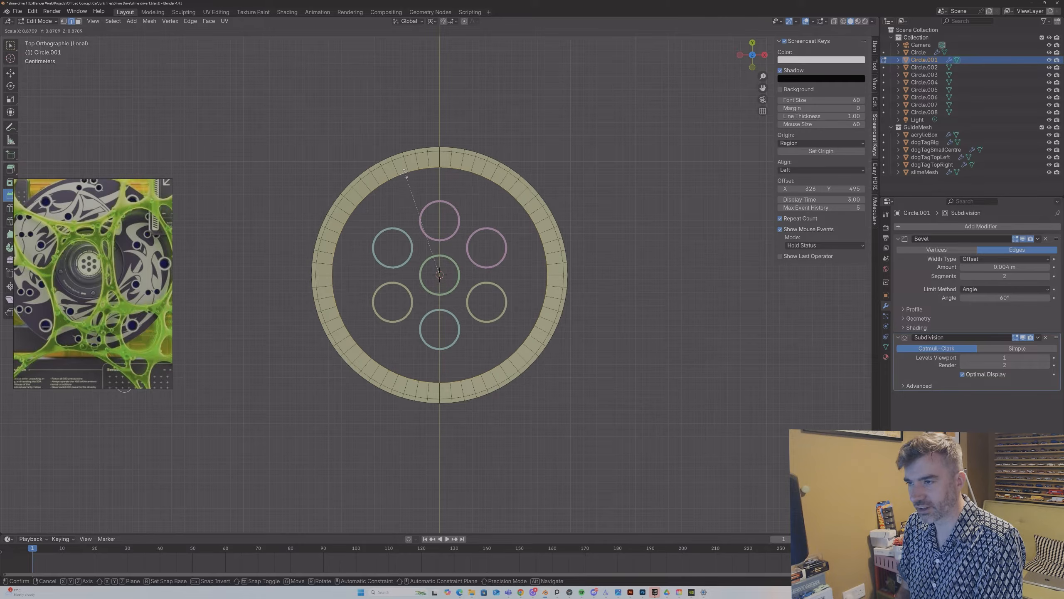
pyautogui.click(406, 176)
# Step: Extrude the large ring's inner edge inward twice more, with a scale of 0.974 and another of about 0.82
pyautogui.press('e')
pyautogui.press('s')
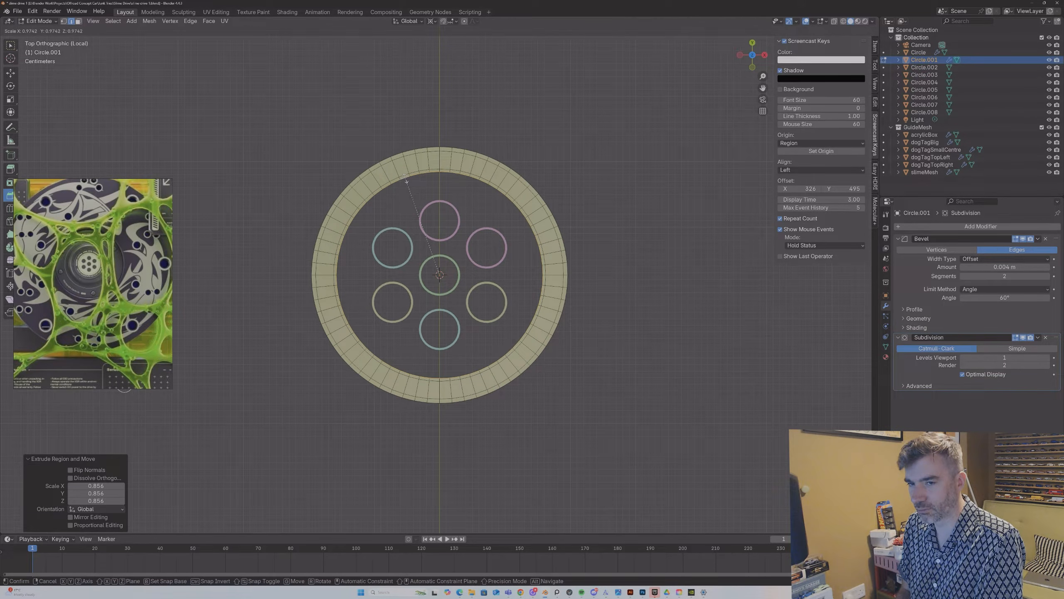
pyautogui.click(406, 181)
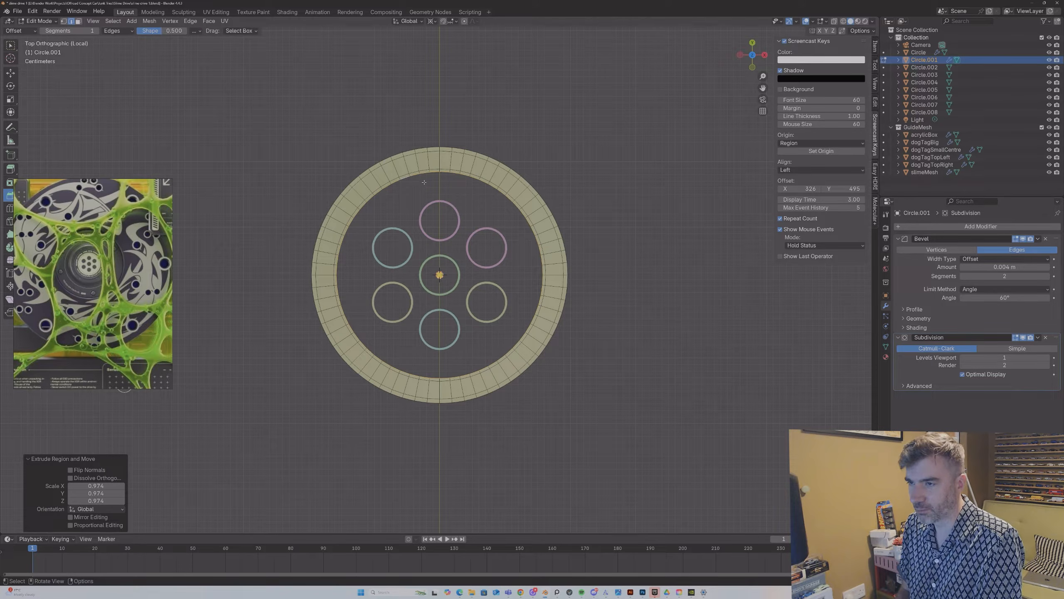
pyautogui.press('e')
pyautogui.press('s')
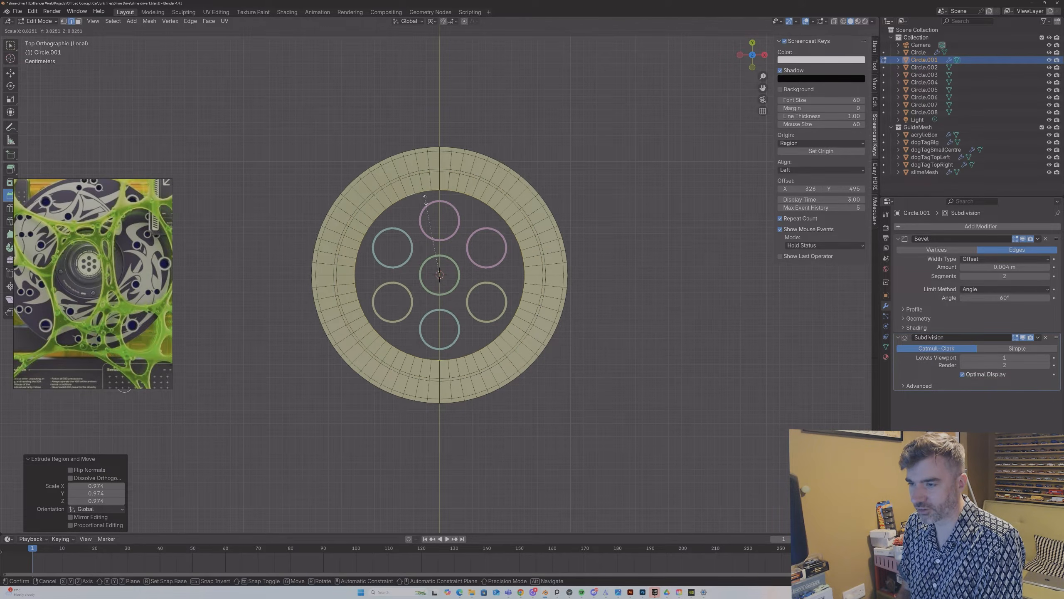
pyautogui.click(423, 201)
pyautogui.press('Tab')
pyautogui.press('Tab')
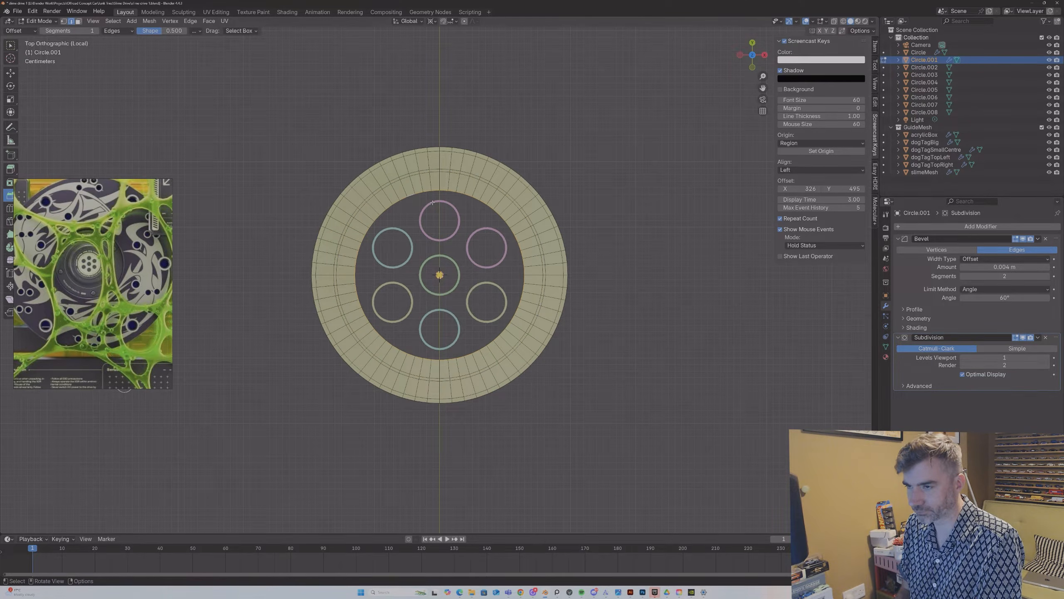
# Step: Join the seven small rings with the large ring into one object, keeping the large ring active
pyautogui.press('Tab')
pyautogui.keyDown('shift'); pyautogui.click(478, 240); pyautogui.keyUp('shift')
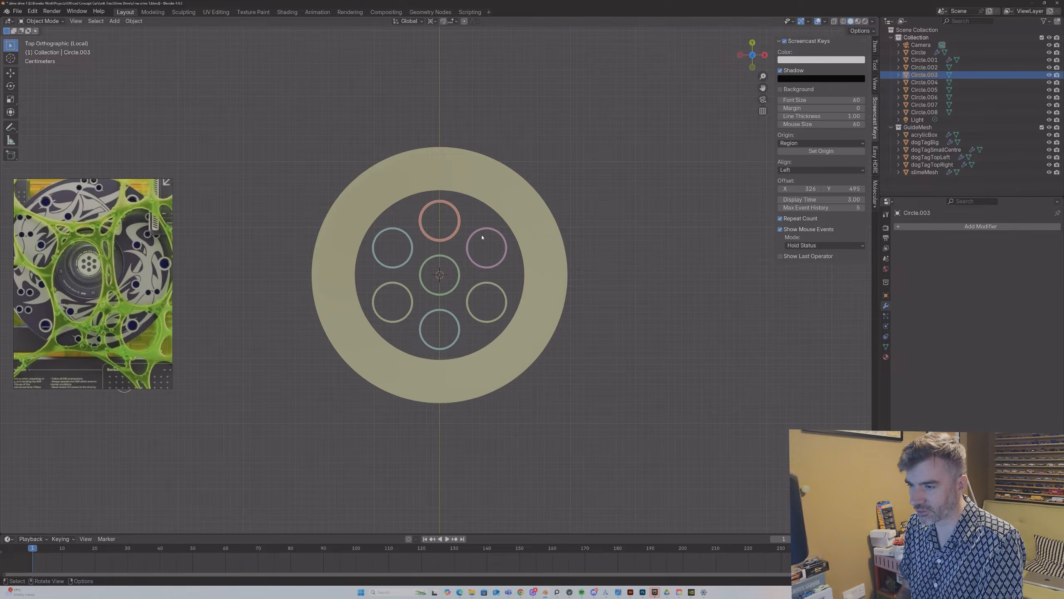
pyautogui.keyDown('shift'); pyautogui.click(489, 186); pyautogui.keyUp('shift')
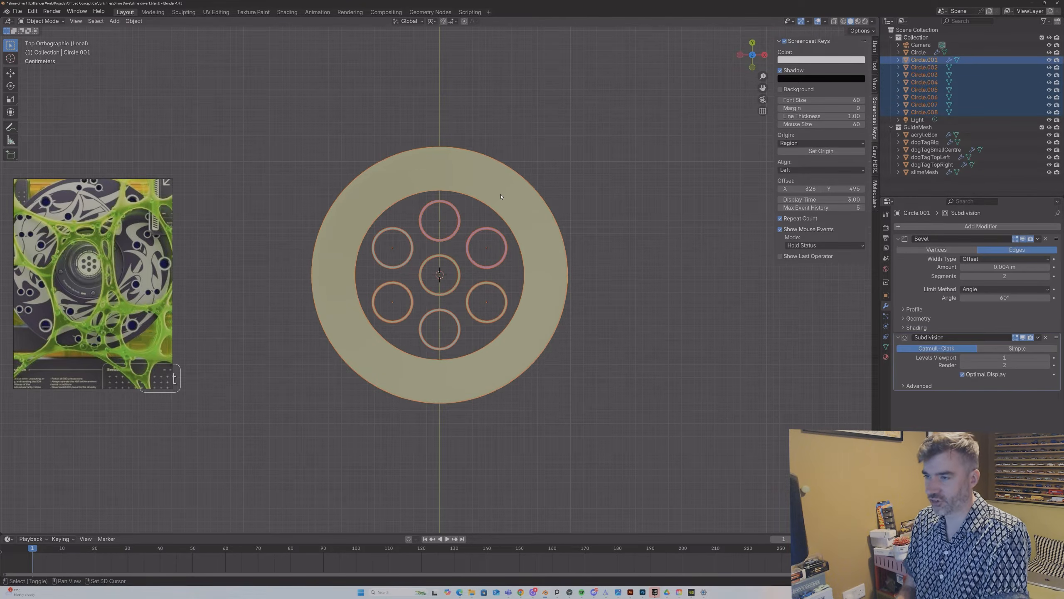
pyautogui.hotkey('ctrl', 'j')
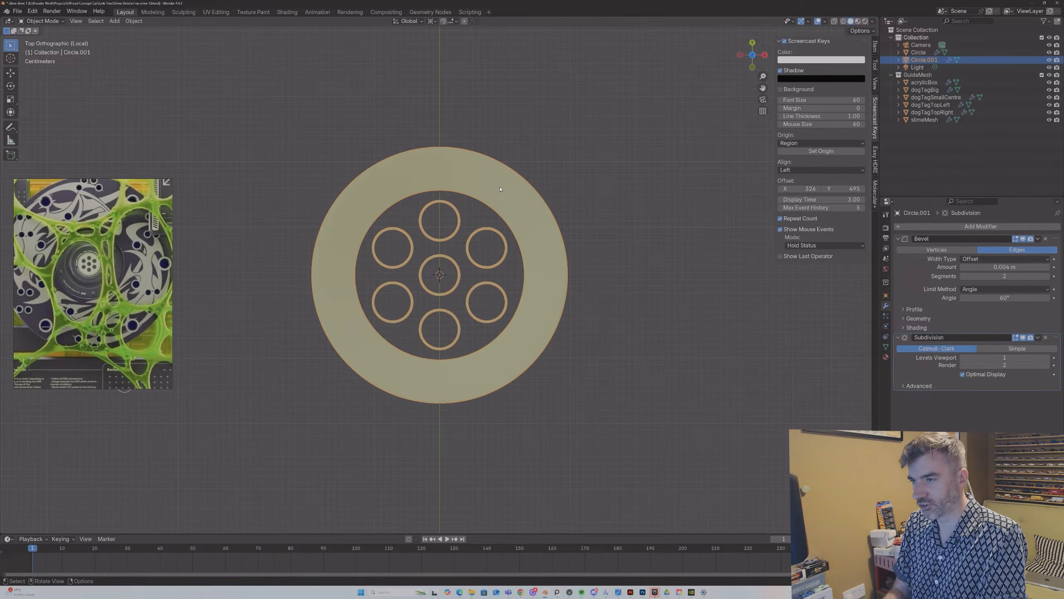
# Step: Fill the area between the large ring's inner edge loop and the seven small rings' edge loops with faces, leaving seven holes
pyautogui.press('Tab')
pyautogui.keyDown('alt'); pyautogui.click(427, 192); pyautogui.keyUp('alt')
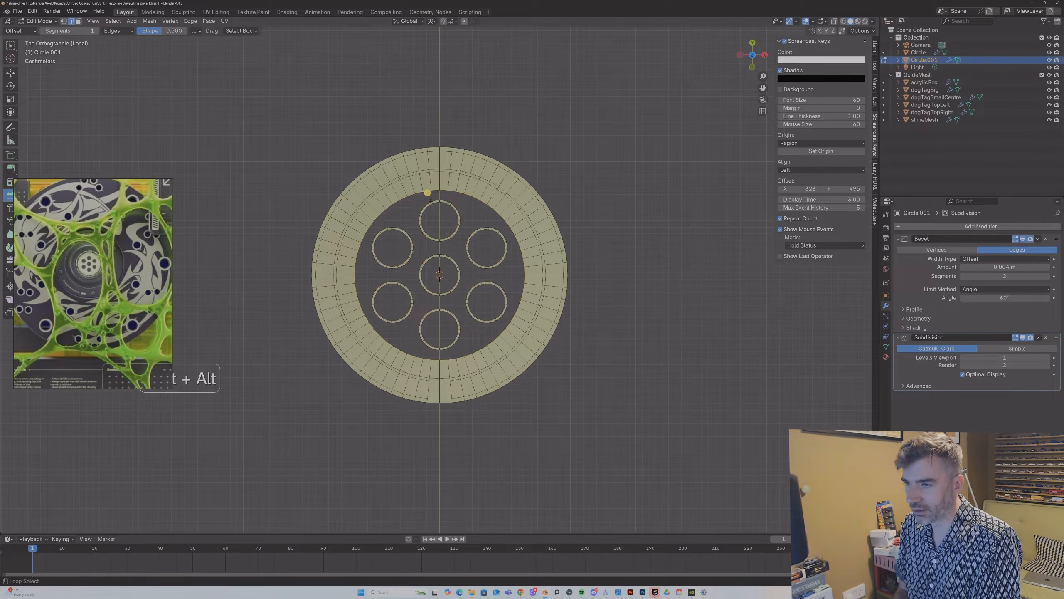
pyautogui.keyDown('alt'); pyautogui.keyDown('shift'); pyautogui.click(434, 190); pyautogui.keyUp('shift'); pyautogui.keyUp('alt')
pyautogui.keyDown('alt'); pyautogui.keyDown('shift'); pyautogui.click(438, 199); pyautogui.keyUp('shift'); pyautogui.keyUp('alt')
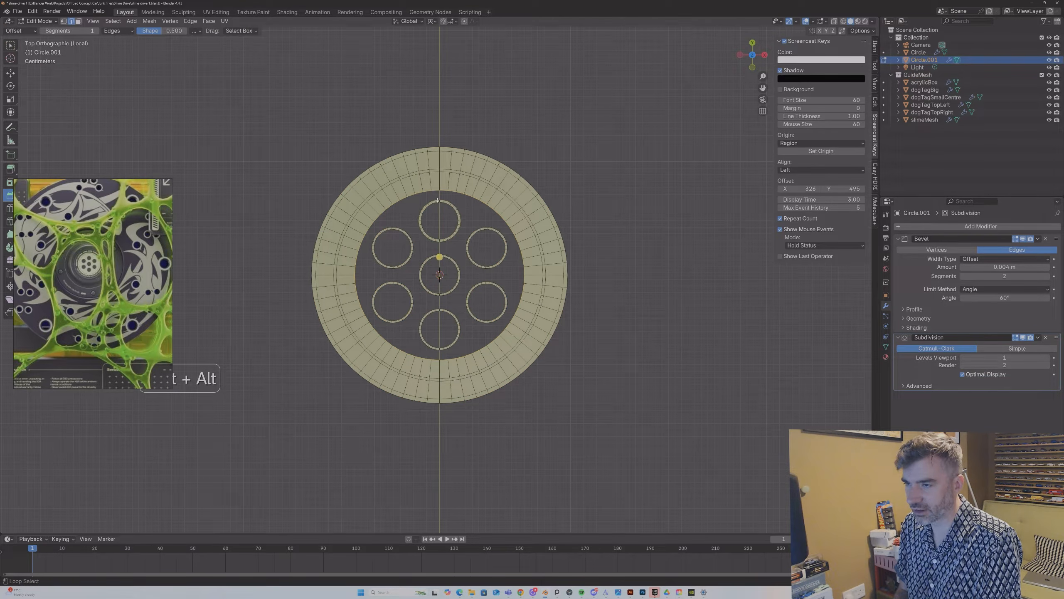
pyautogui.keyDown('alt'); pyautogui.keyDown('shift'); pyautogui.click(394, 228); pyautogui.keyUp('shift'); pyautogui.keyUp('alt')
pyautogui.keyDown('alt'); pyautogui.keyDown('shift'); pyautogui.click(423, 262); pyautogui.keyUp('shift'); pyautogui.keyUp('alt')
pyautogui.keyDown('alt'); pyautogui.keyDown('shift'); pyautogui.click(395, 282); pyautogui.keyUp('shift'); pyautogui.keyUp('alt')
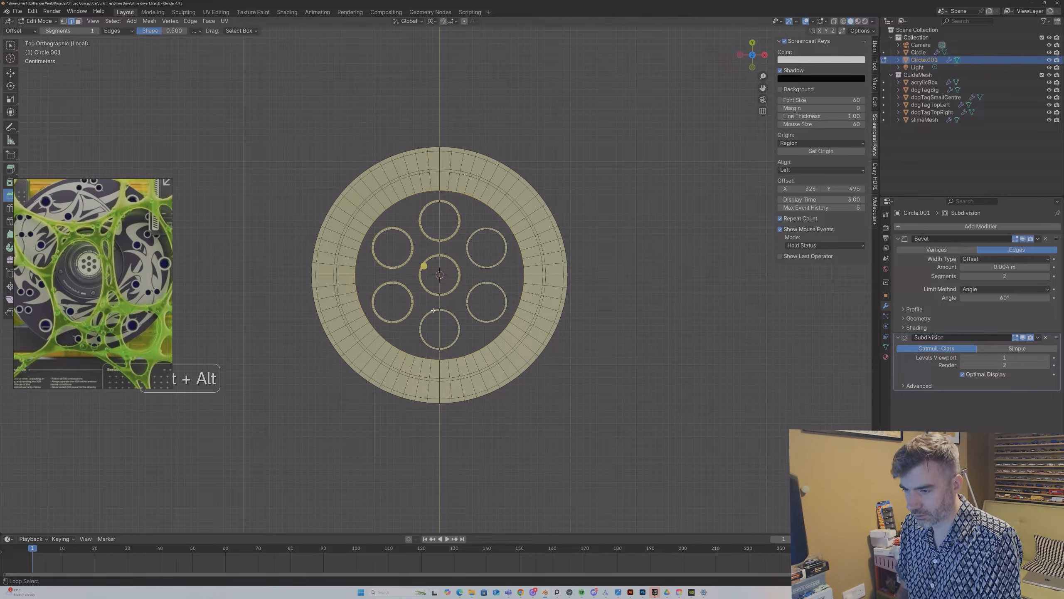
pyautogui.keyDown('alt'); pyautogui.keyDown('shift'); pyautogui.click(433, 309); pyautogui.keyUp('shift'); pyautogui.keyUp('alt')
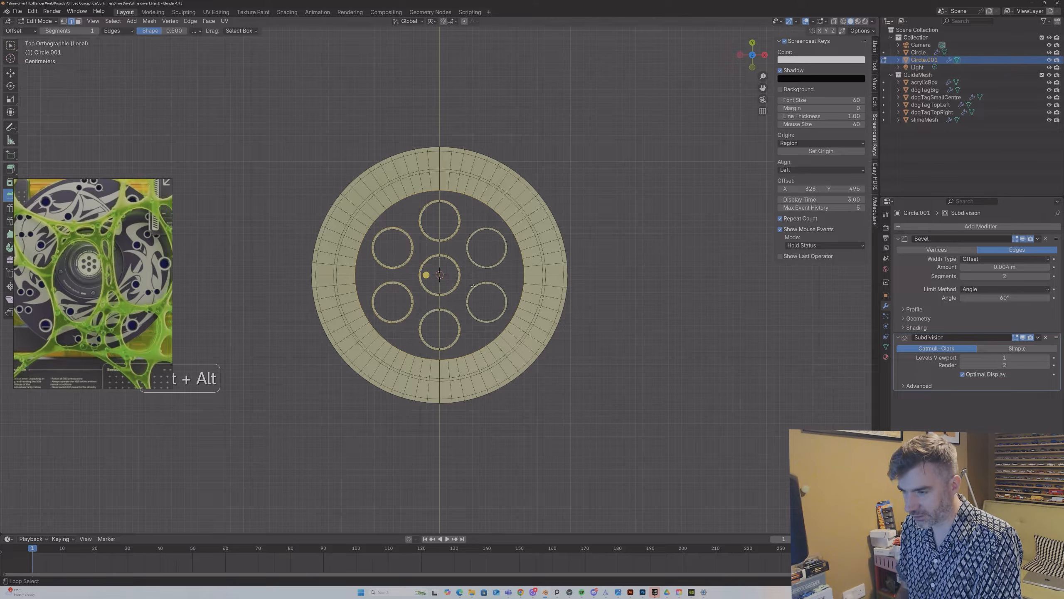
pyautogui.keyDown('alt'); pyautogui.keyDown('shift'); pyautogui.click(470, 290); pyautogui.keyUp('shift'); pyautogui.keyUp('alt')
pyautogui.keyDown('alt'); pyautogui.keyDown('shift'); pyautogui.click(473, 263); pyautogui.keyUp('shift'); pyautogui.keyUp('alt')
pyautogui.hotkey('alt', 'f')
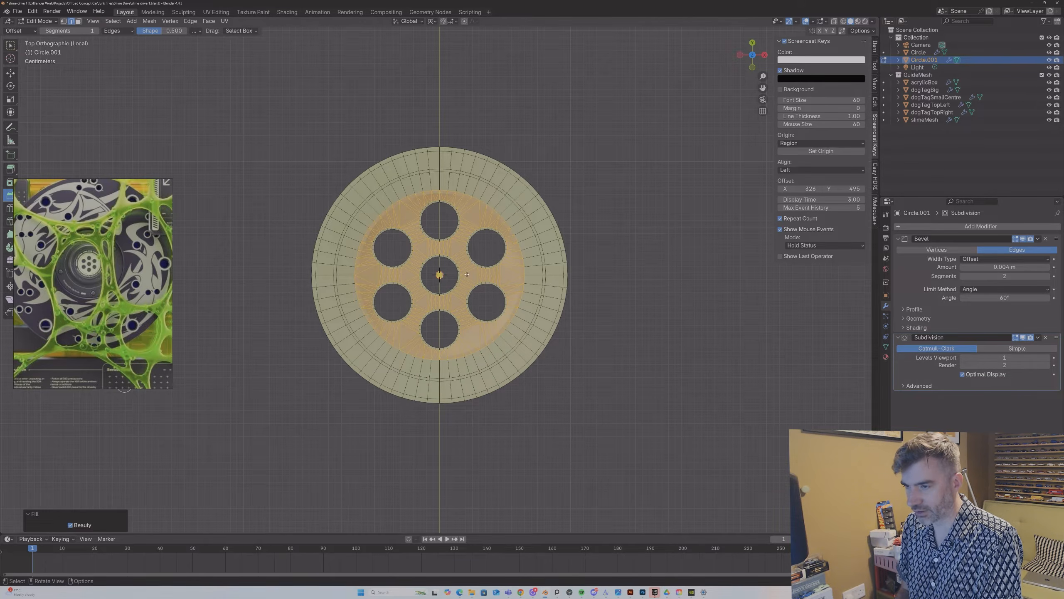
# Step: Select the narrow band of faces running around the large ring and extrude it down about 0.002 m as a shallow groove
pyautogui.moveTo(465, 273); pyautogui.dragTo(407, 197, button='middle')
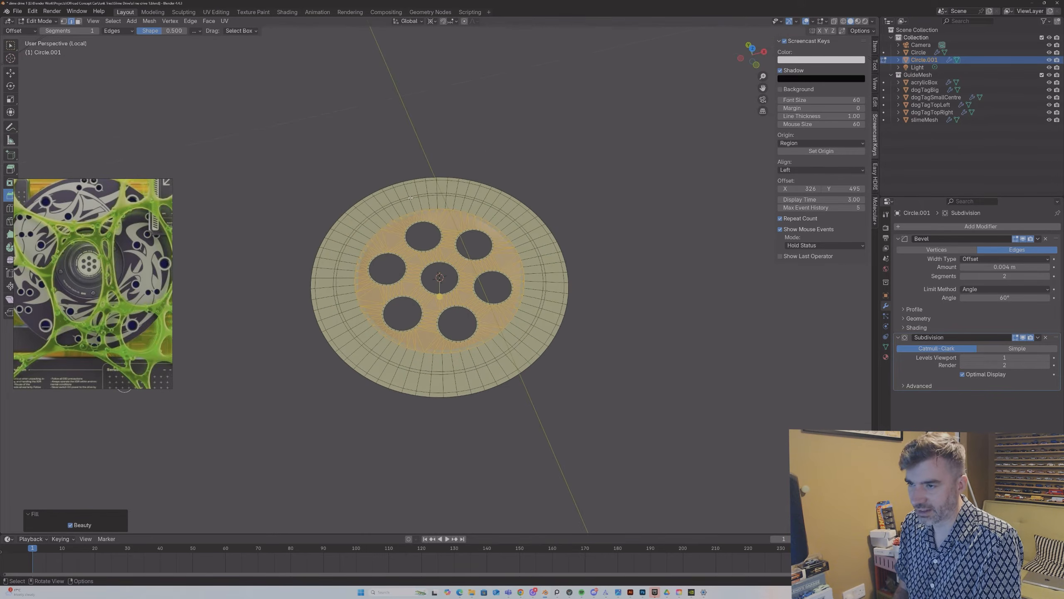
pyautogui.hotkey('alt', 'a')
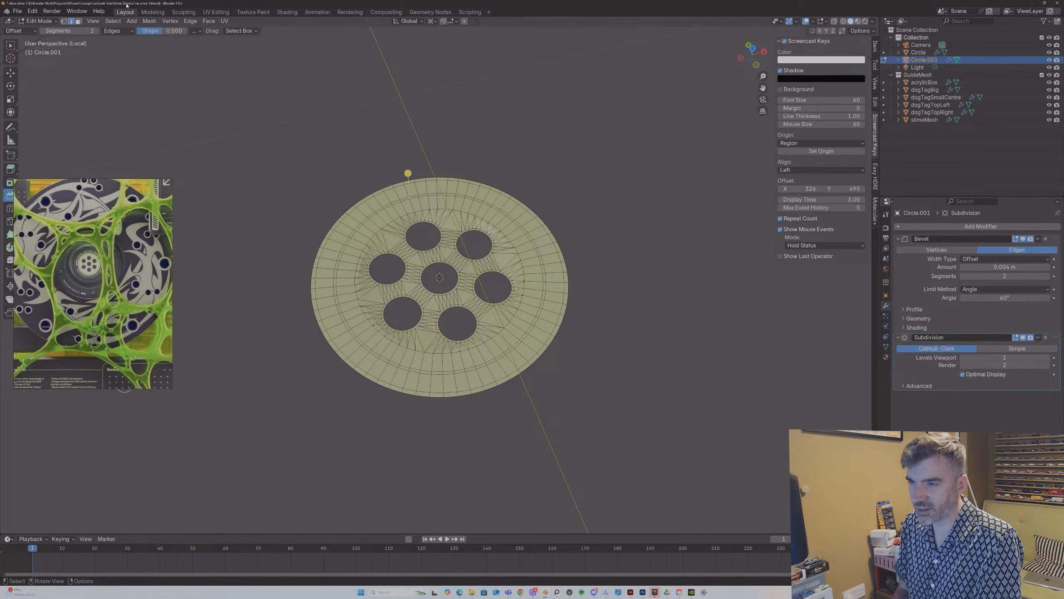
pyautogui.click(112, 21)
pyautogui.moveTo(168, 137)
pyautogui.click(239, 145)
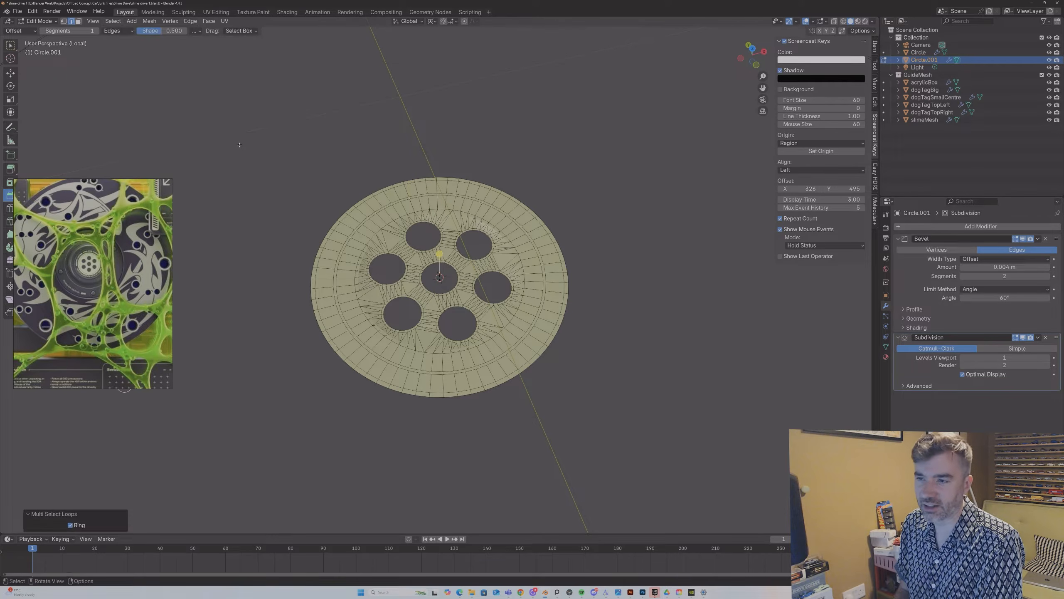
pyautogui.click(65, 21)
pyautogui.click(79, 21)
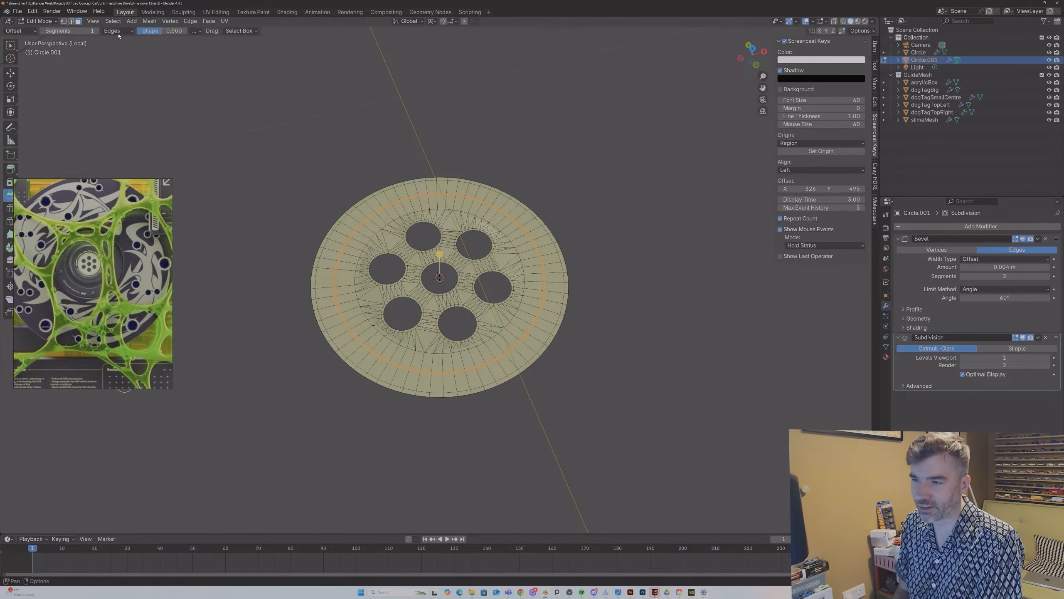
pyautogui.moveTo(516, 311); pyautogui.dragTo(522, 293, button='middle')
pyautogui.press('e')
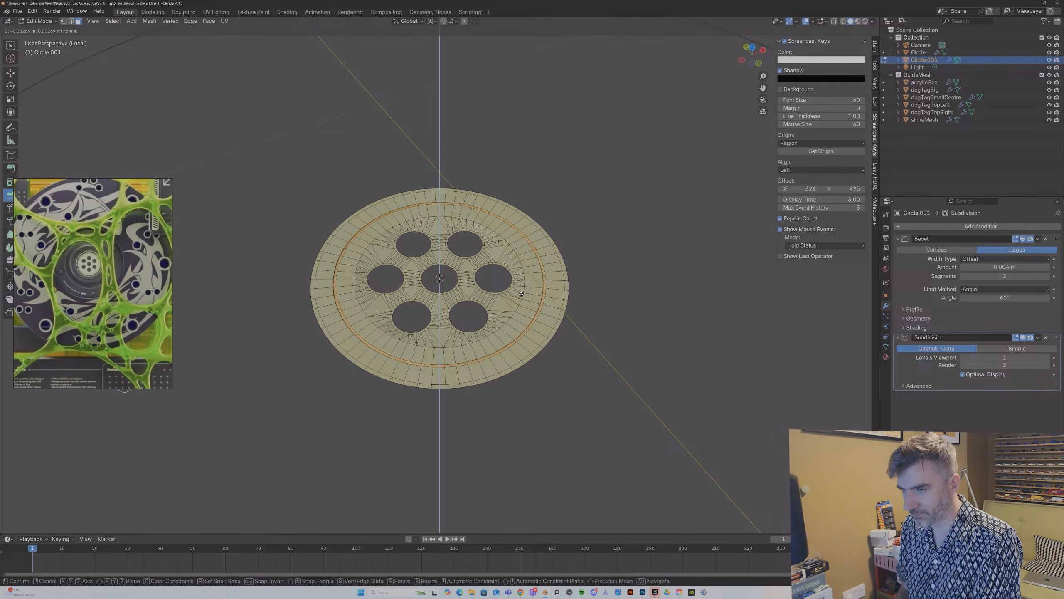
pyautogui.click(521, 293)
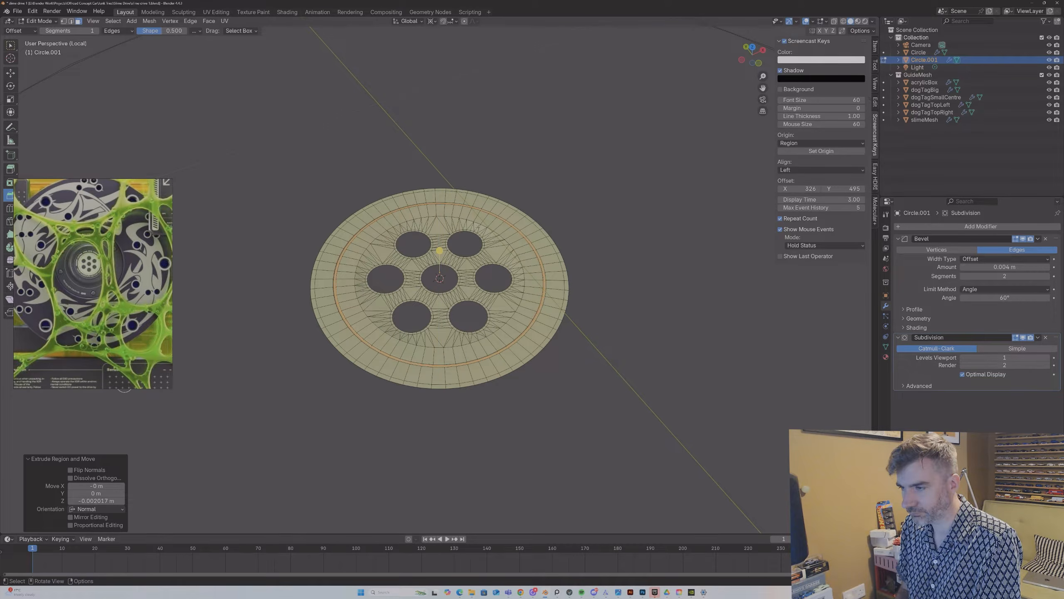
# Step: Select all open boundary edges by matching the amount of faces around an edge, and extrude them about 0.079 m down along Z
pyautogui.press('2')
pyautogui.click(465, 233)
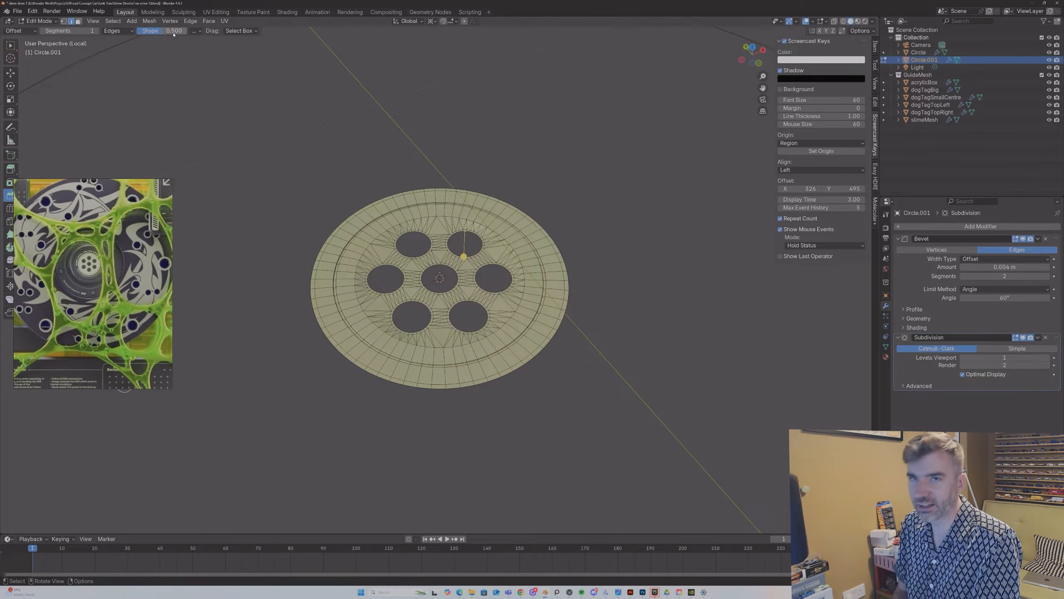
pyautogui.keyDown('alt'); pyautogui.keyDown('shift'); pyautogui.click(469, 234); pyautogui.keyUp('shift'); pyautogui.keyUp('alt')
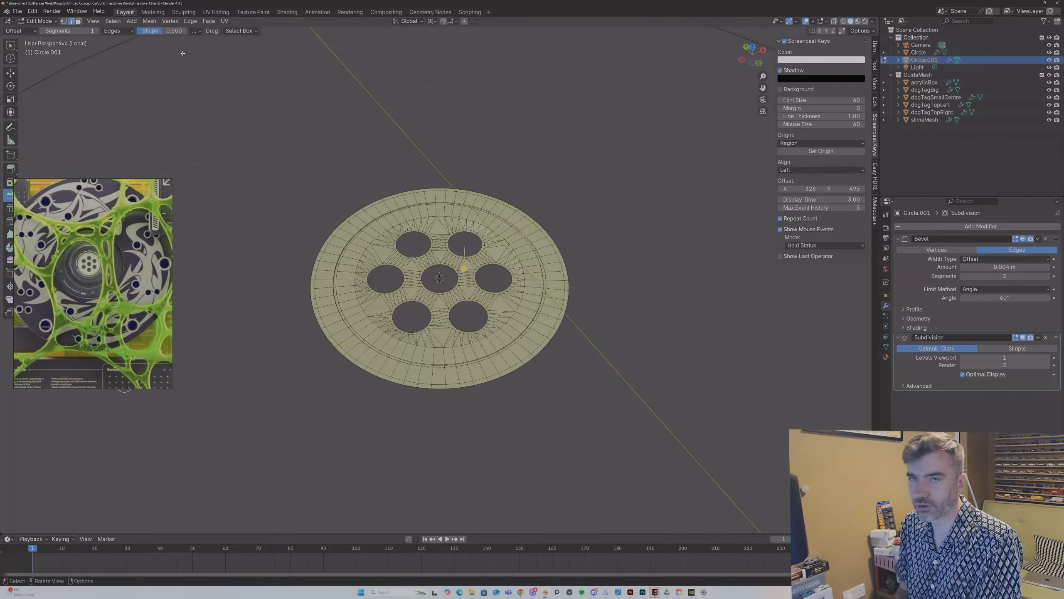
pyautogui.click(112, 21)
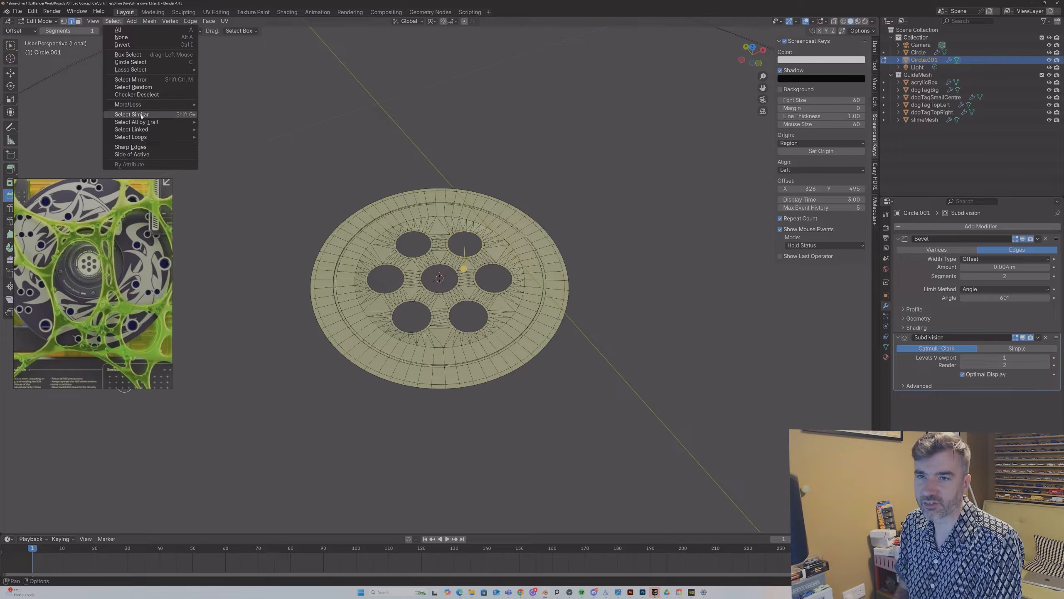
pyautogui.moveTo(141, 116)
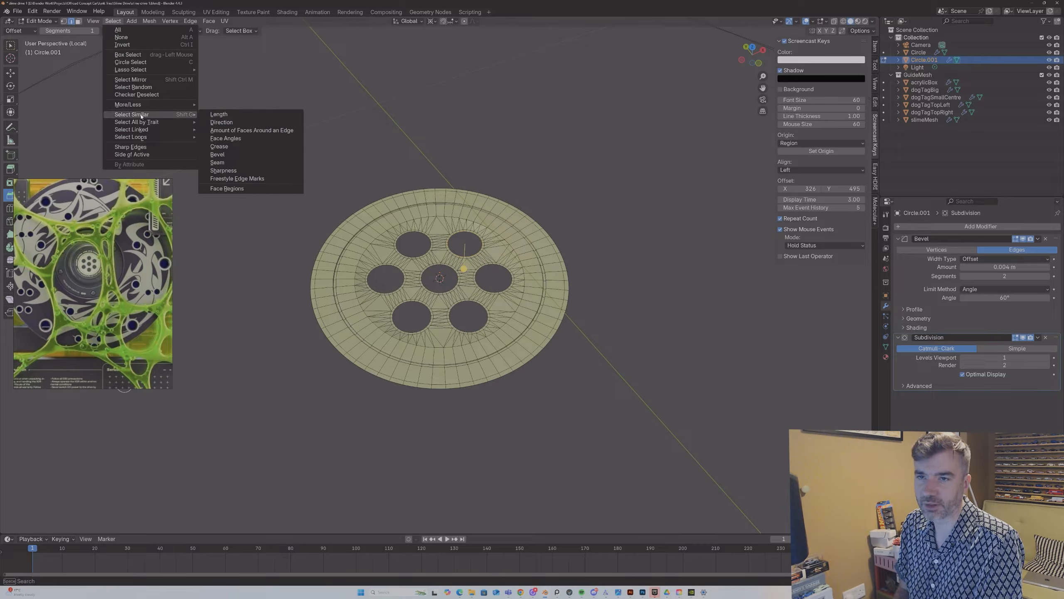
pyautogui.click(244, 130)
pyautogui.moveTo(482, 244); pyautogui.dragTo(489, 248, button='middle')
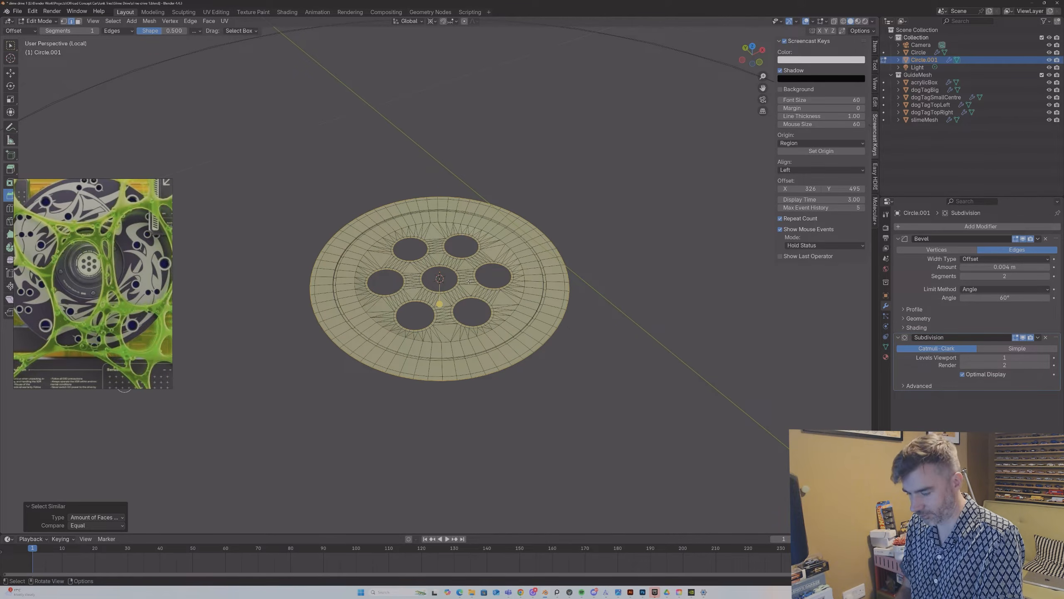
pyautogui.press('e')
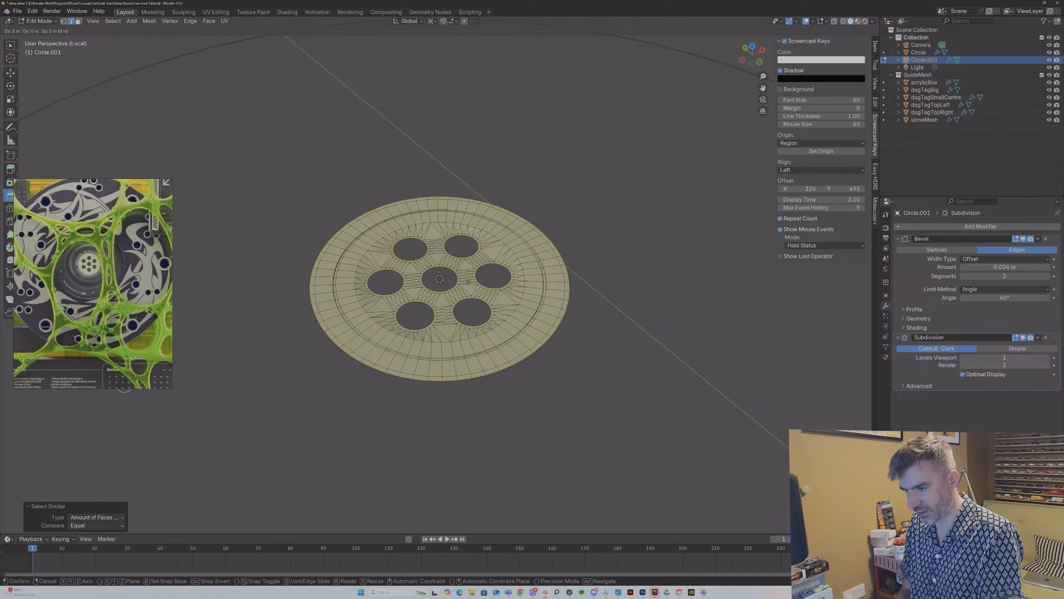
pyautogui.press('z')
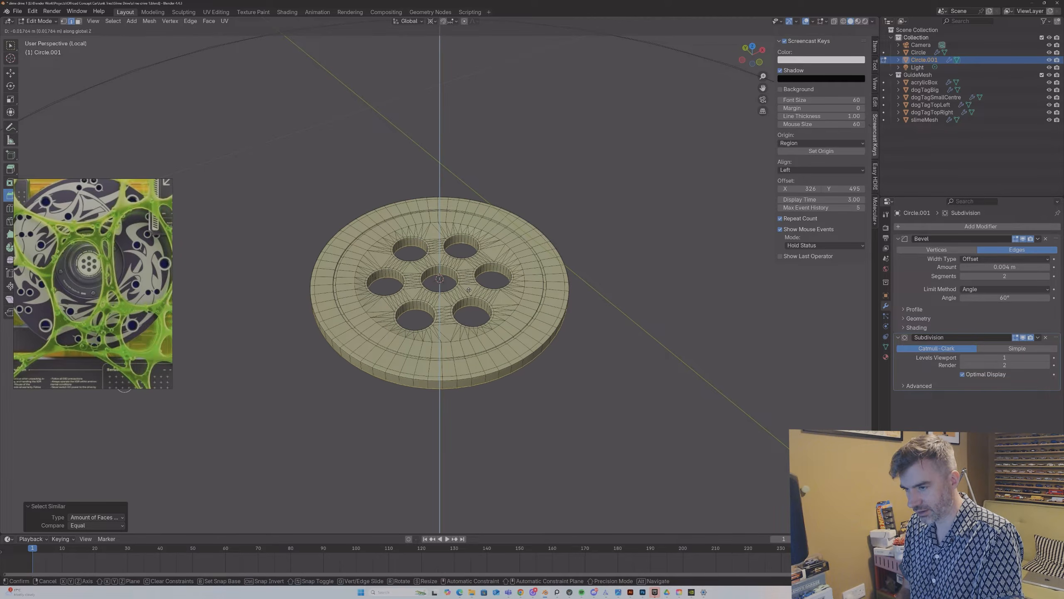
pyautogui.click(476, 318)
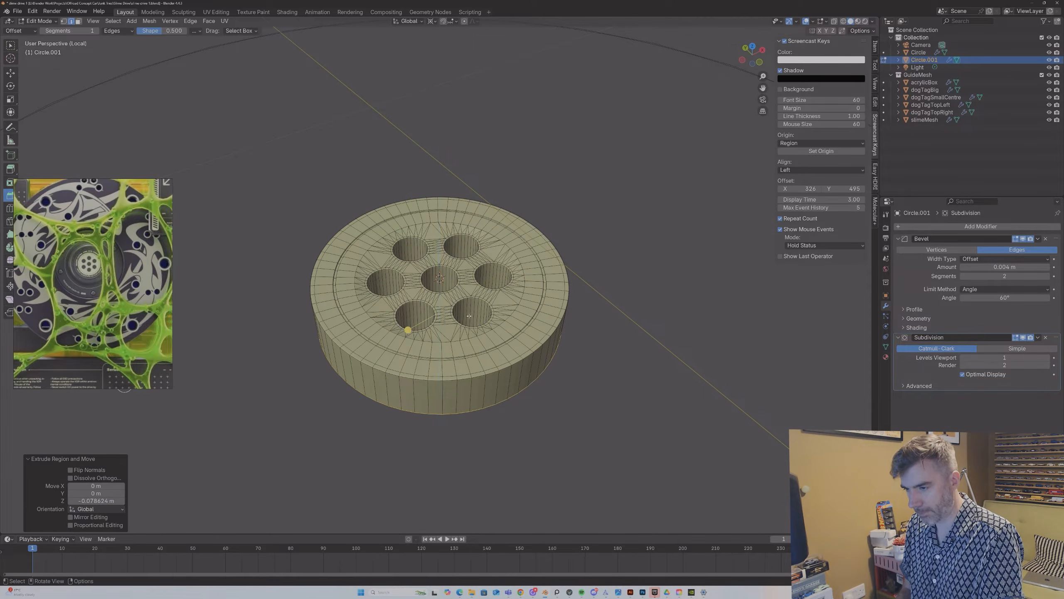
# Step: Return the hub to the full scene and copy its modifiers from the large disc
pyautogui.press('Tab')
pyautogui.press('/')
pyautogui.click(384, 248)
pyautogui.click(340, 262)
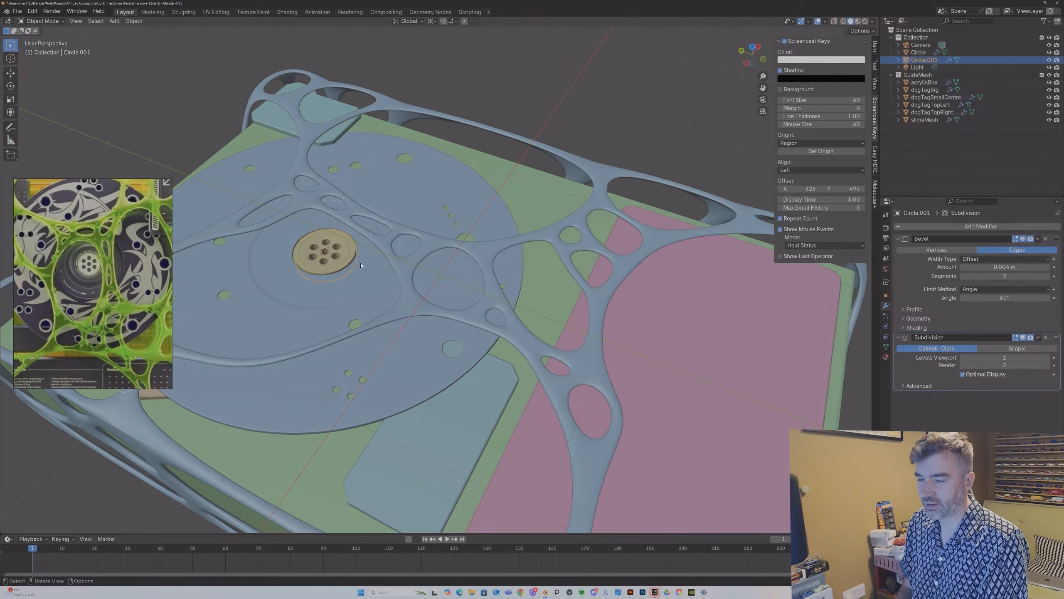
pyautogui.keyDown('shift'); pyautogui.click(378, 268); pyautogui.keyUp('shift')
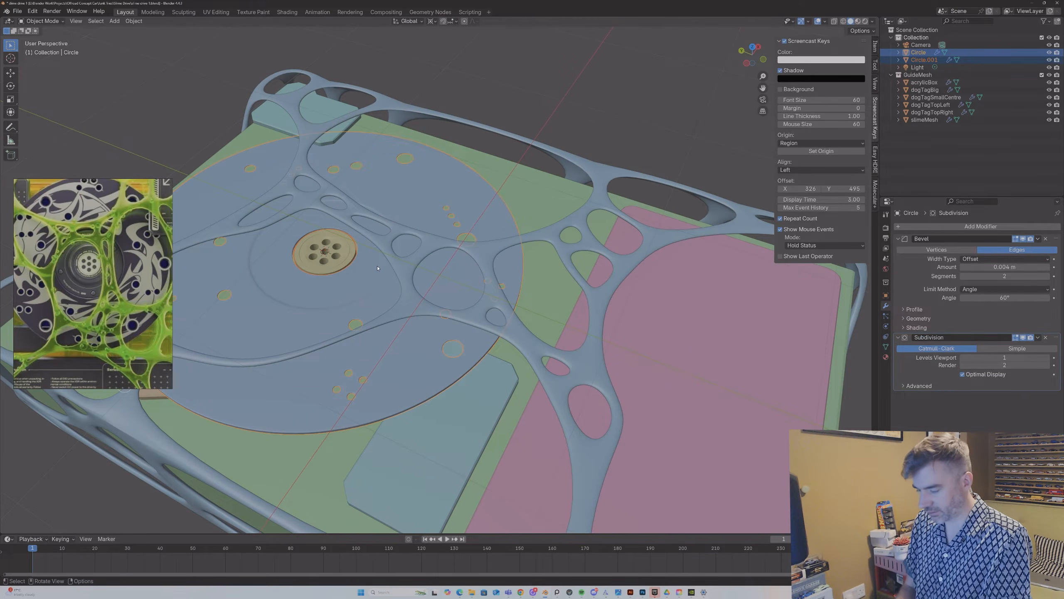
pyautogui.hotkey('ctrl', 'l')
pyautogui.click(378, 267)
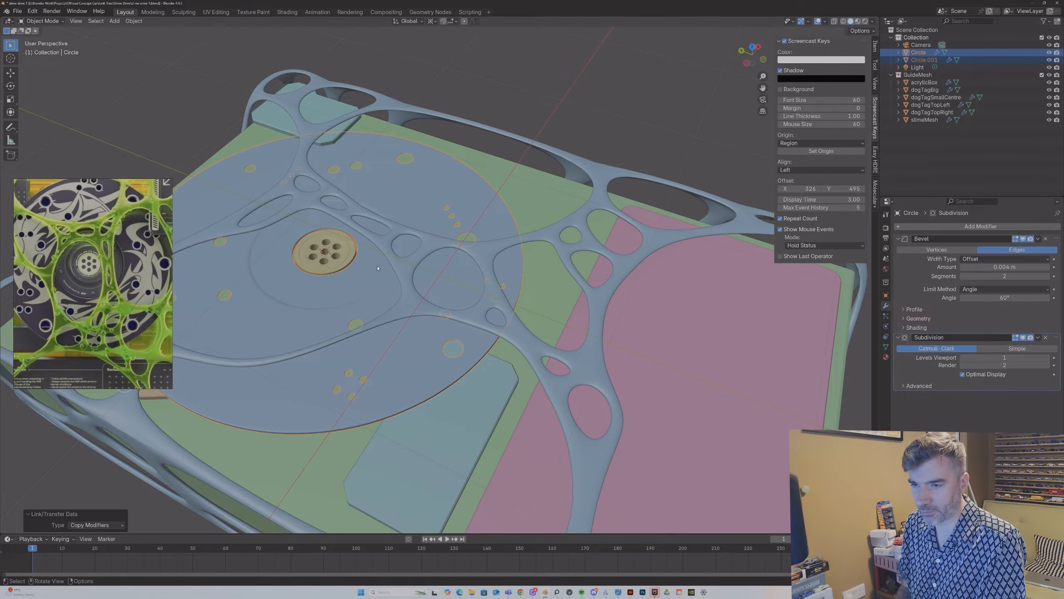
pyautogui.click(325, 260)
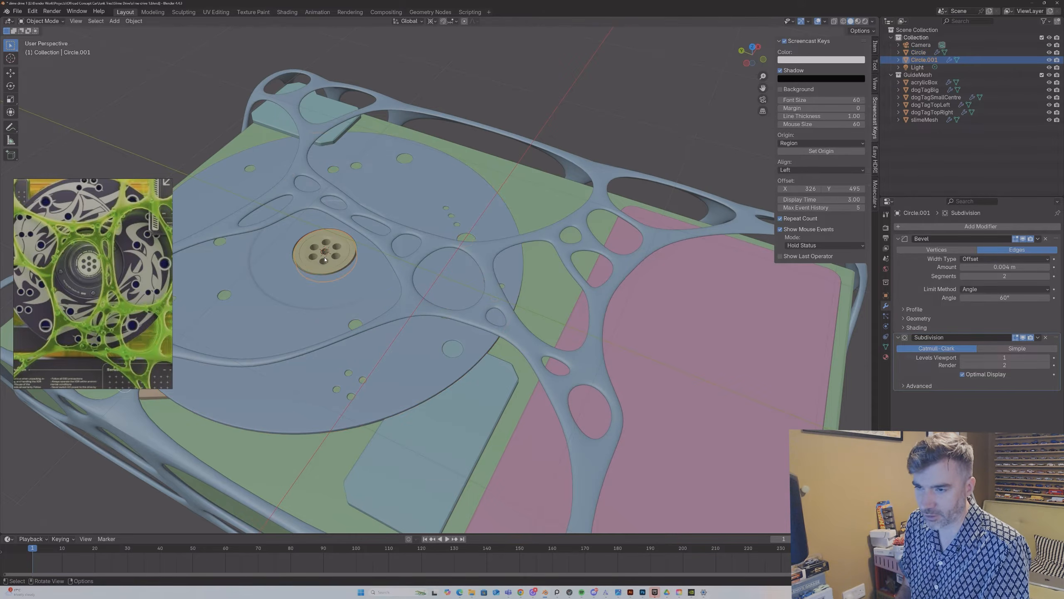
# Step: View the whole model from above and save the file as a new incremental version
pyautogui.moveTo(614, 119); pyautogui.dragTo(379, 50, button='middle')
pyautogui.click(599, 118)
pyautogui.scroll(-3, 546, 163)
pyautogui.click(16, 11)
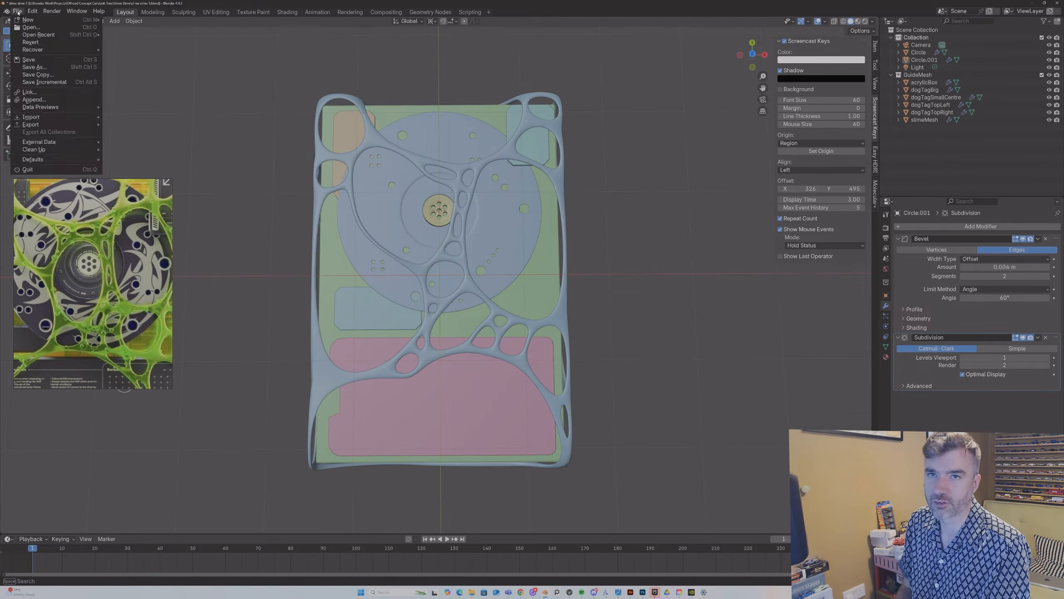
pyautogui.click(33, 85)
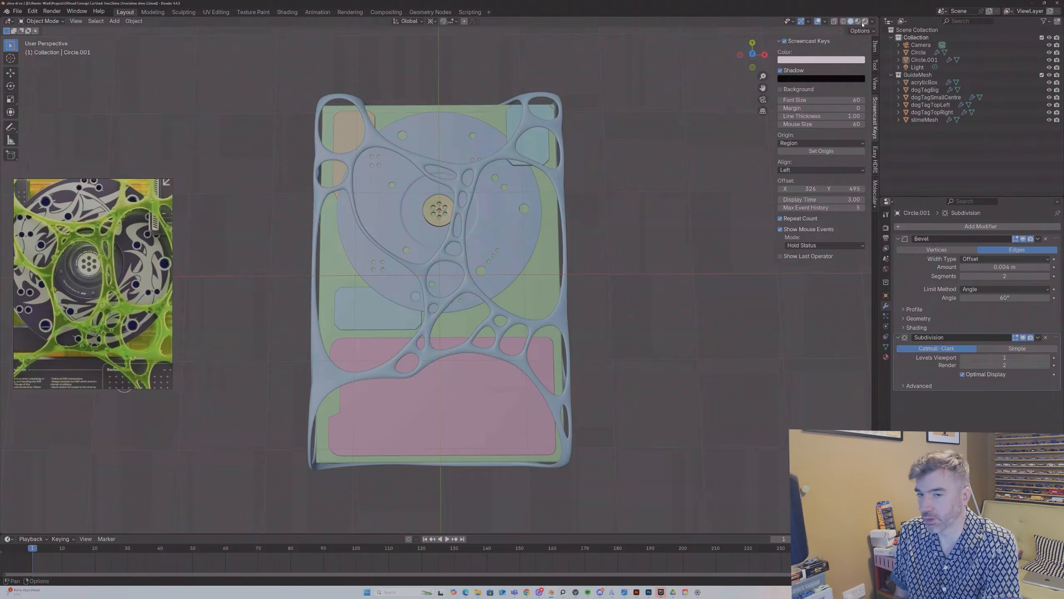
# Step: Set the render engine to Cycles with GPU Compute as the device, and display the viewport in rendered shading
pyautogui.scroll(-5, 94, 272)
pyautogui.scroll(3, 94, 273)
pyautogui.scroll(-1, 552, 165)
pyautogui.moveTo(552, 166); pyautogui.dragTo(555, 153, button='middle')
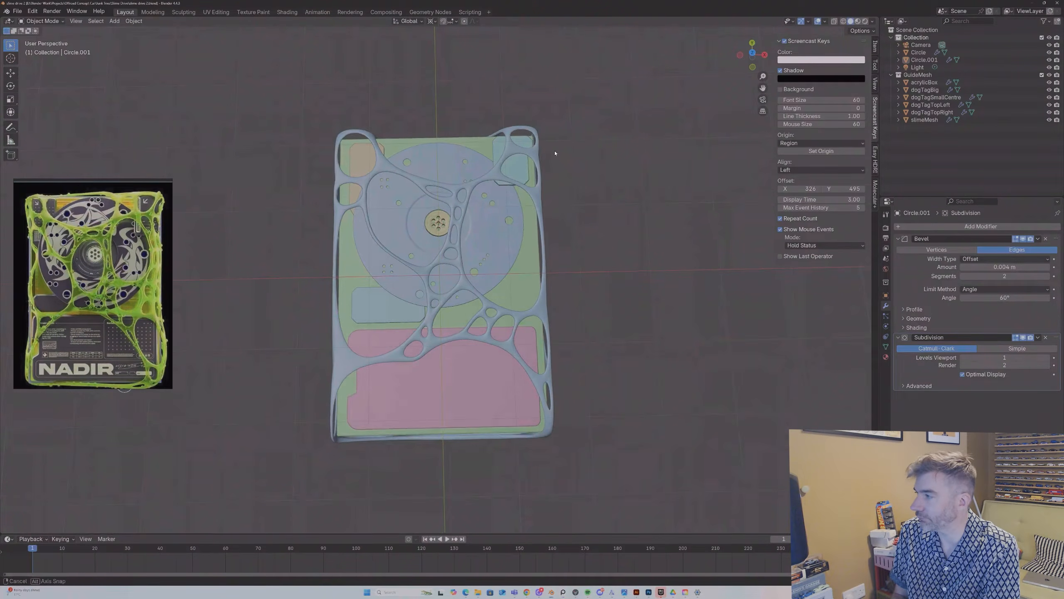
pyautogui.click(886, 227)
pyautogui.click(975, 230)
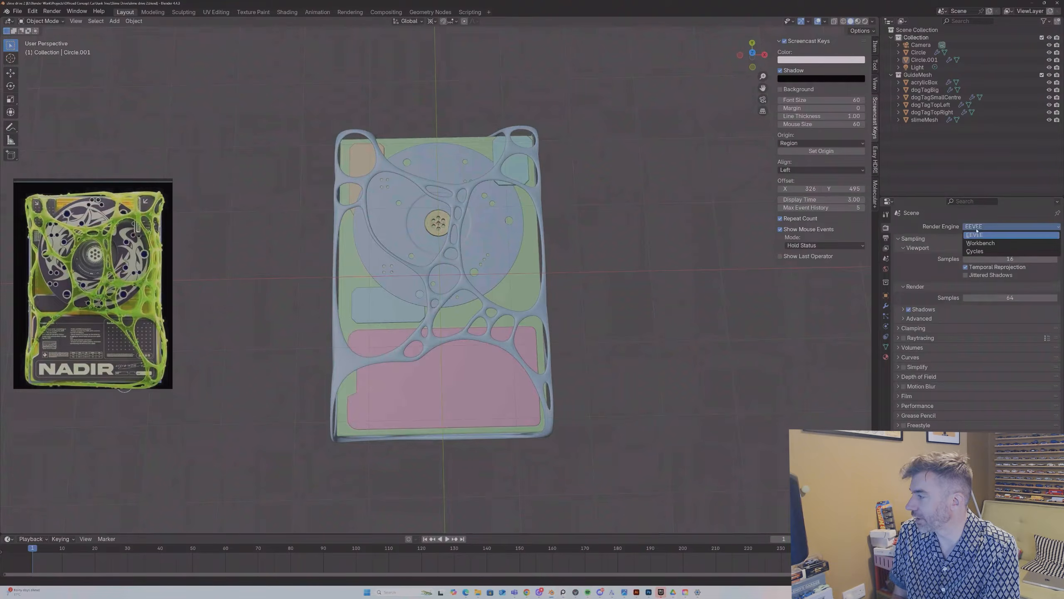
pyautogui.click(977, 253)
pyautogui.click(985, 248)
pyautogui.click(985, 262)
pyautogui.moveTo(595, 237)
pyautogui.mouseDown(button='middle')
pyautogui.moveTo(585, 233)
pyautogui.moveTo(684, 171)
pyautogui.mouseUp(button='middle')
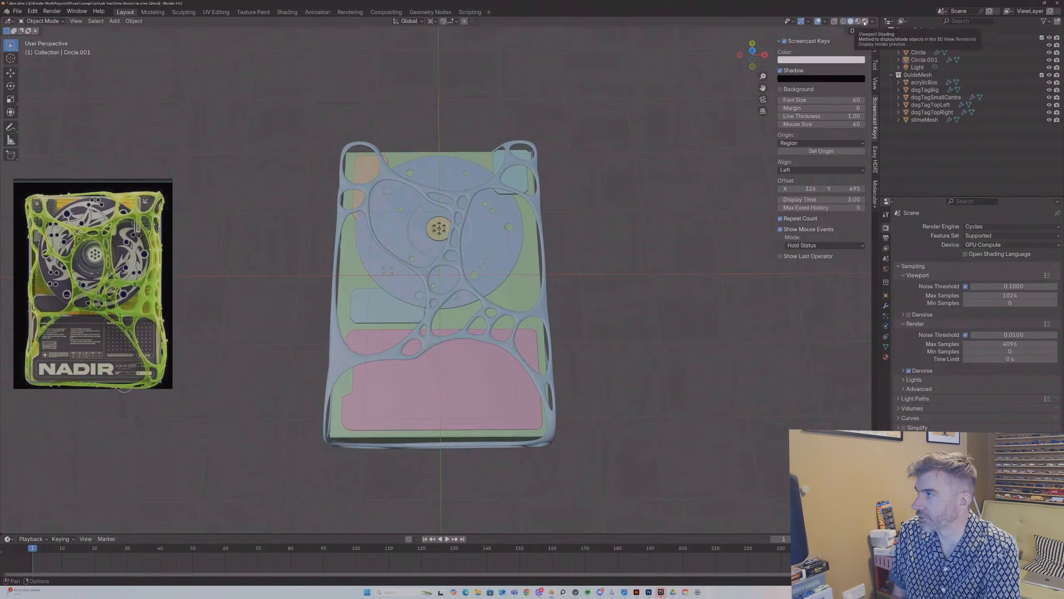
pyautogui.moveTo(519, 240); pyautogui.dragTo(516, 231, button='middle')
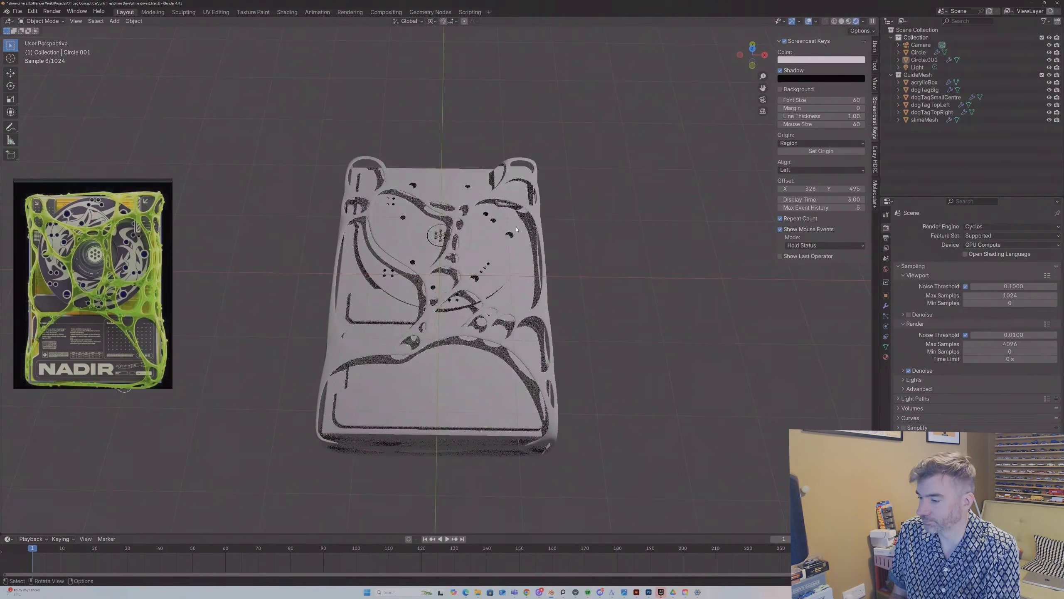
# Step: Delete the default light from the scene
pyautogui.click(917, 67)
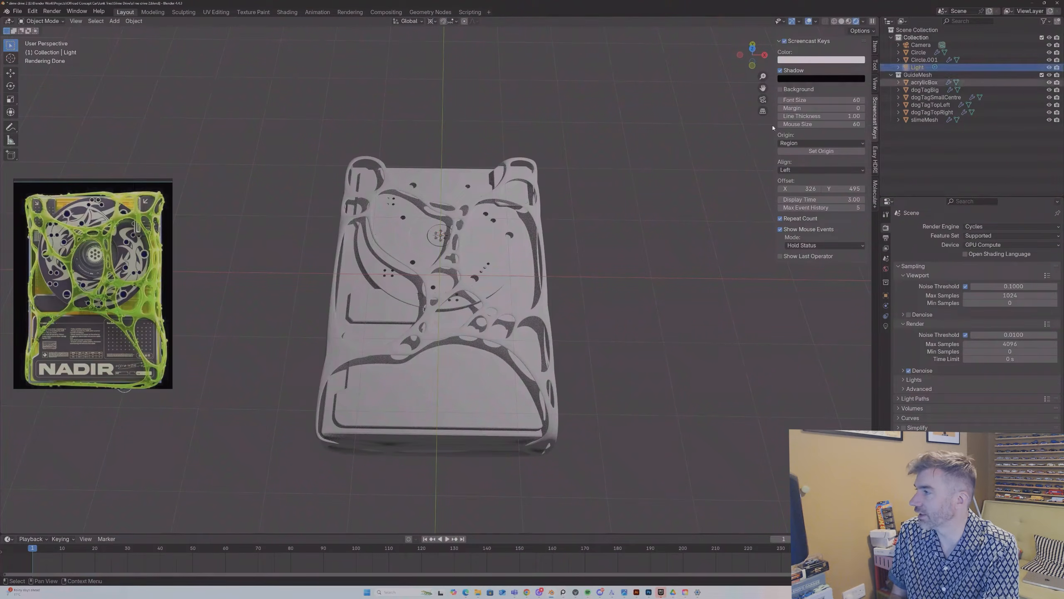
pyautogui.press('x')
pyautogui.click(641, 168)
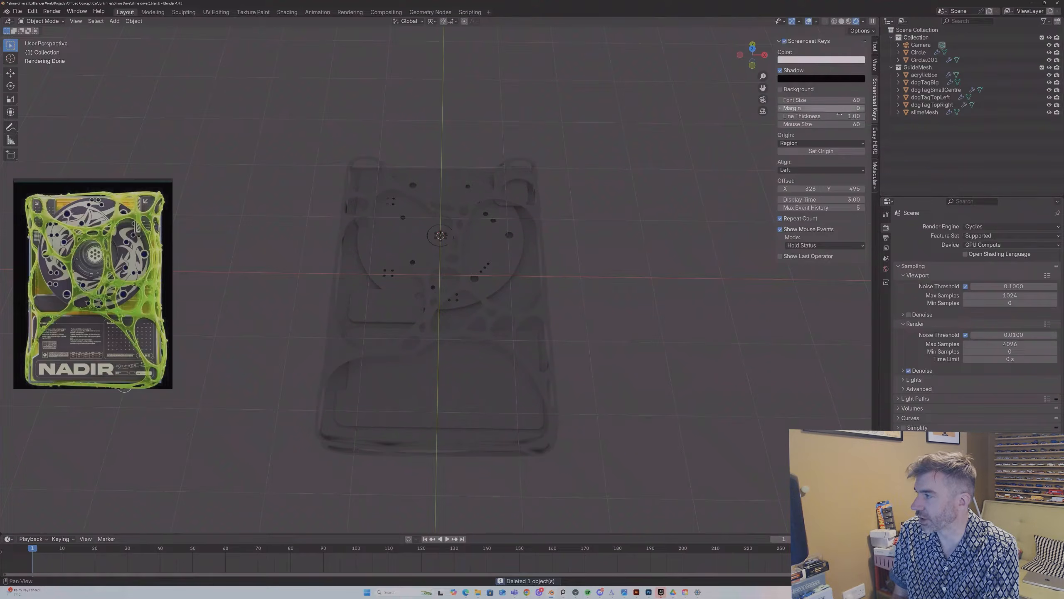
# Step: Load the bookmarked HDRIs folder as the image source in the Easy HDRI add-on
pyautogui.click(875, 139)
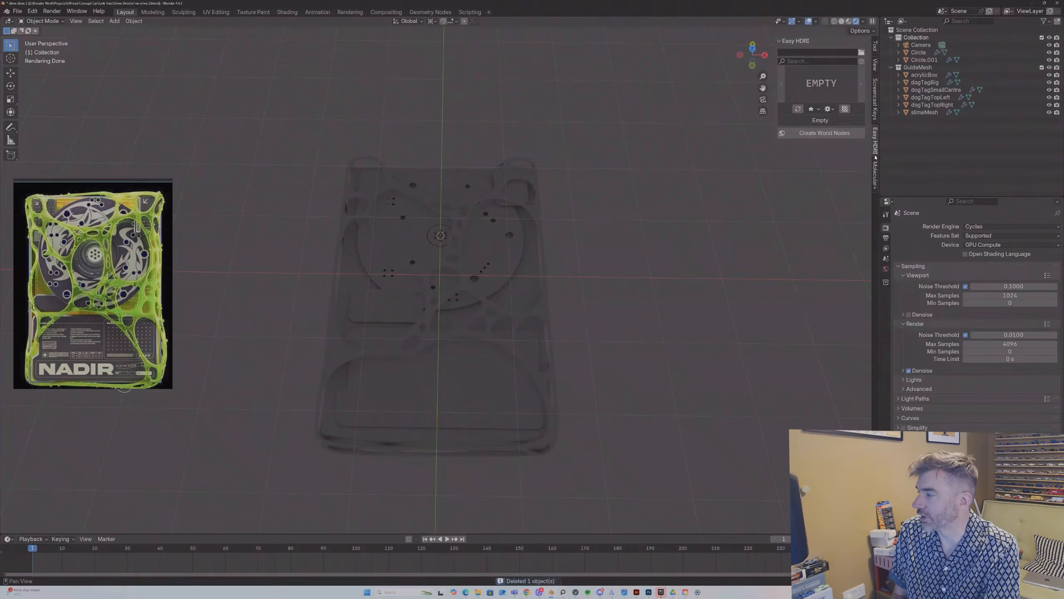
pyautogui.moveTo(600, 126); pyautogui.dragTo(598, 128, button='middle')
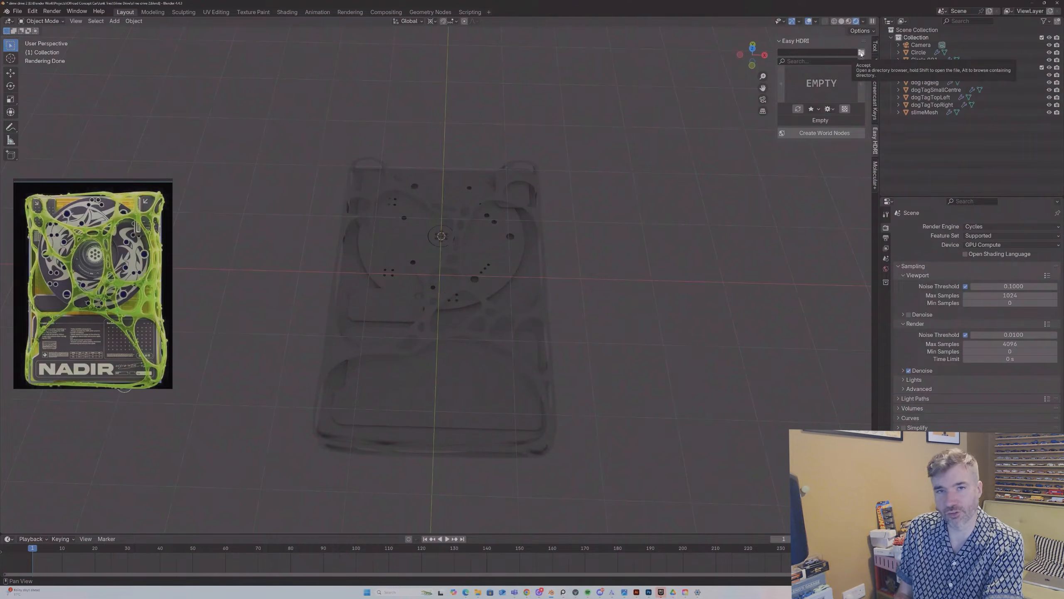
pyautogui.click(861, 53)
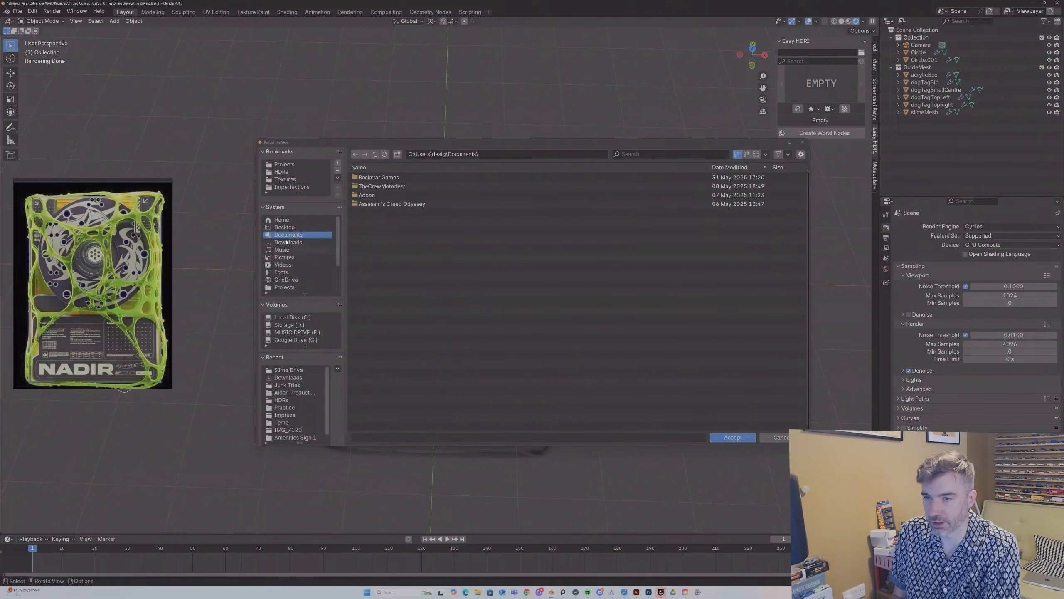
pyautogui.click(281, 172)
pyautogui.click(733, 437)
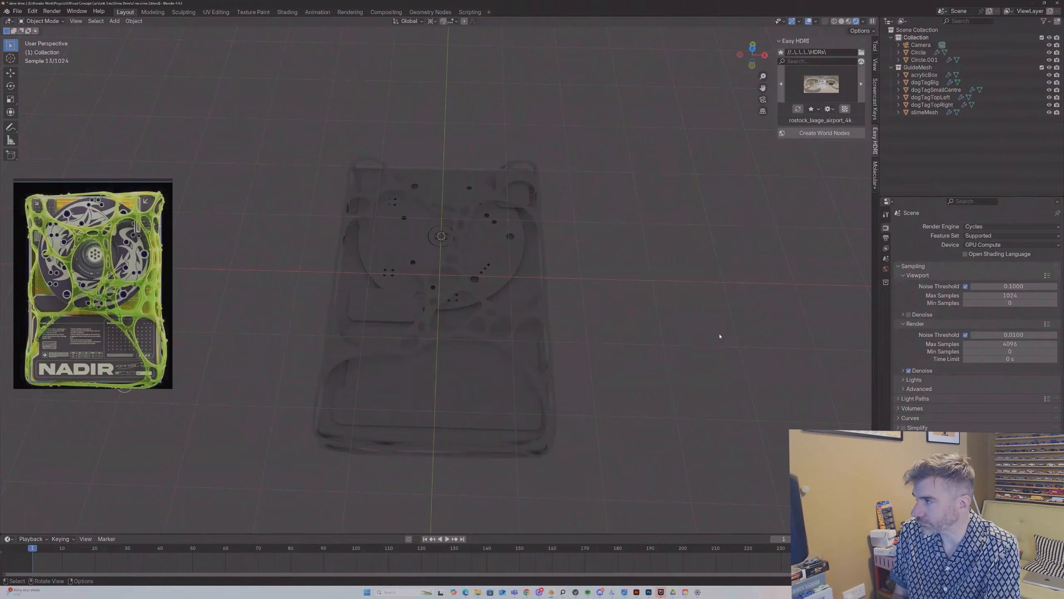
# Step: Choose the studio_small_04_8k HDRI in the Easy HDRI add-on and create its world nodes
pyautogui.click(822, 86)
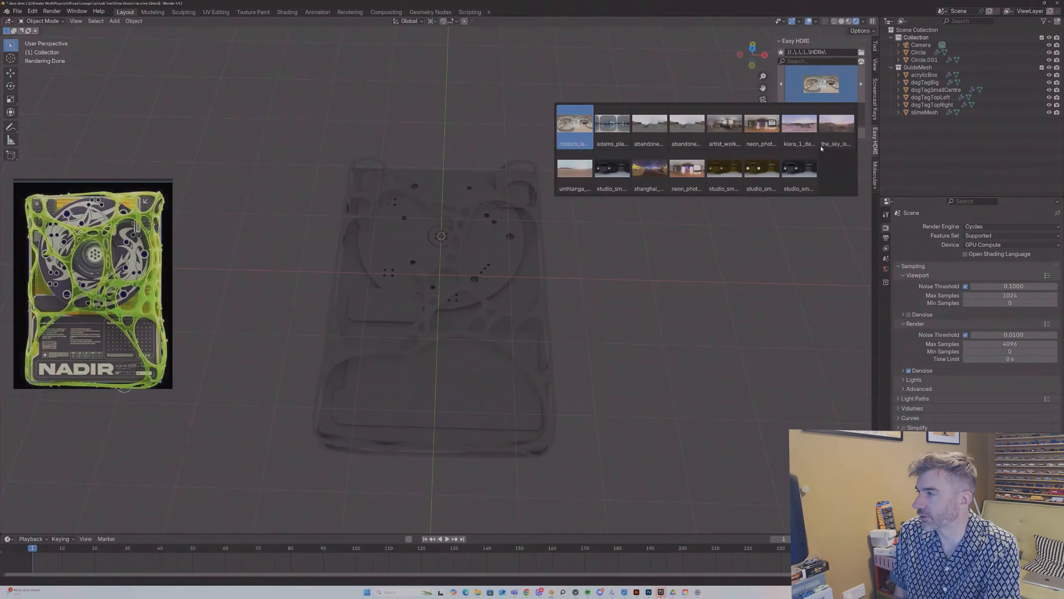
pyautogui.click(613, 170)
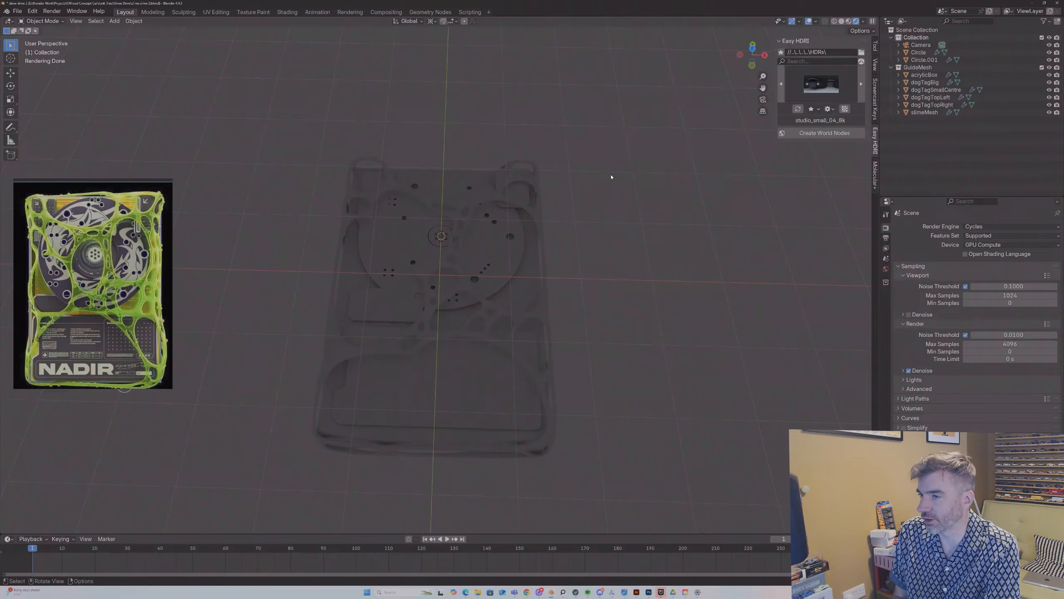
pyautogui.click(818, 134)
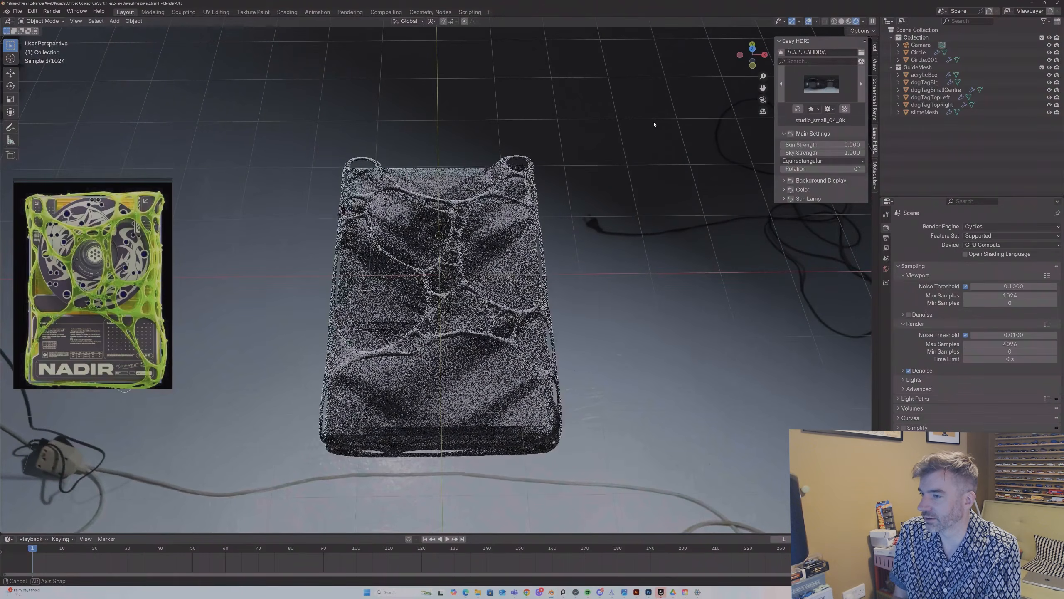
pyautogui.moveTo(630, 136); pyautogui.dragTo(628, 159, button='middle')
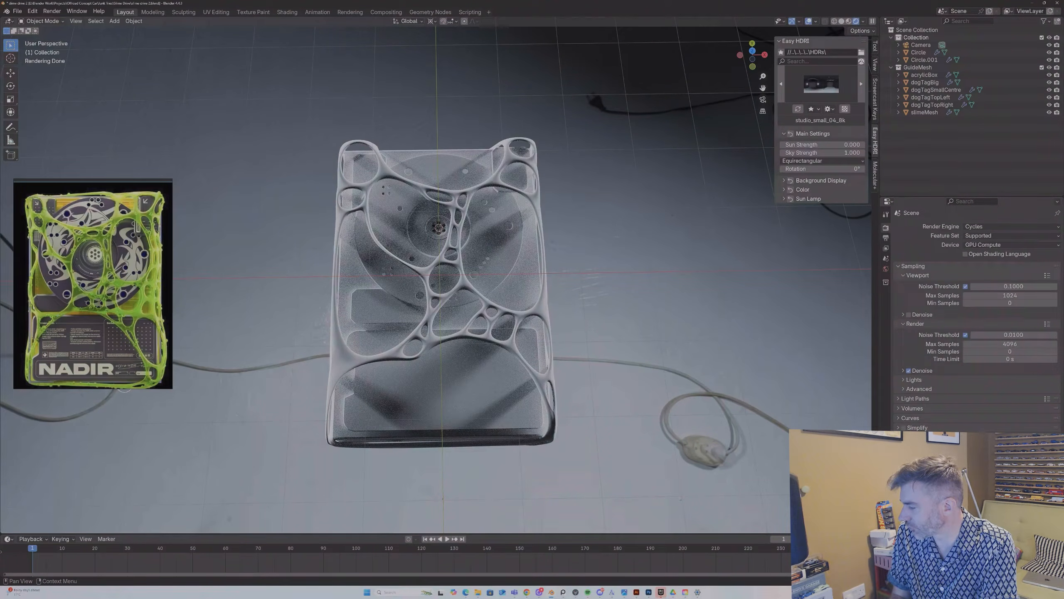
# Step: Make the HDRI background transparent and set the sky strength to 0.6
pyautogui.click(845, 109)
pyautogui.moveTo(601, 256); pyautogui.dragTo(599, 230, button='middle')
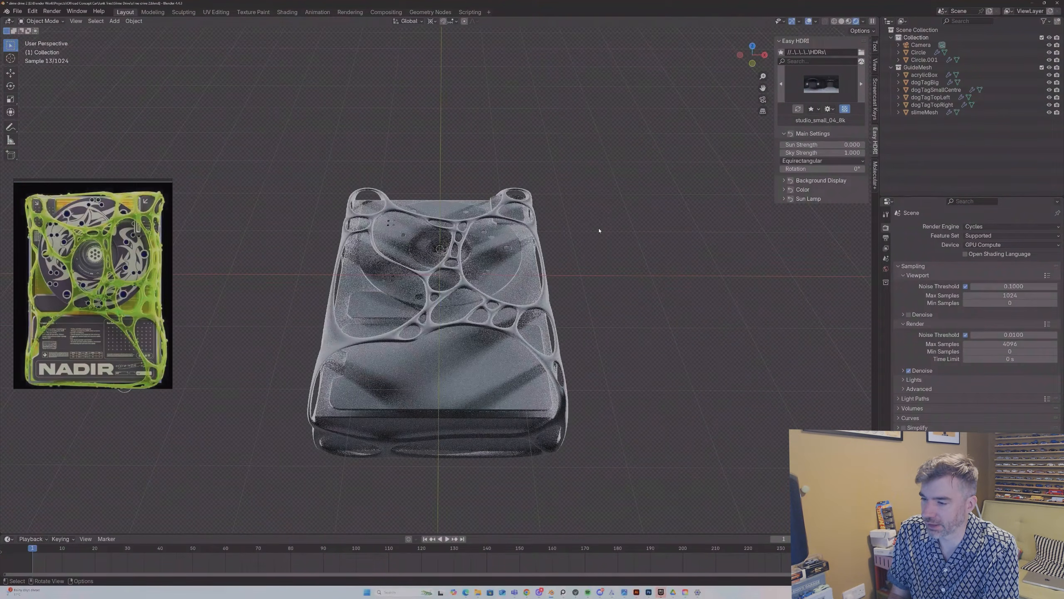
pyautogui.doubleClick(843, 153)
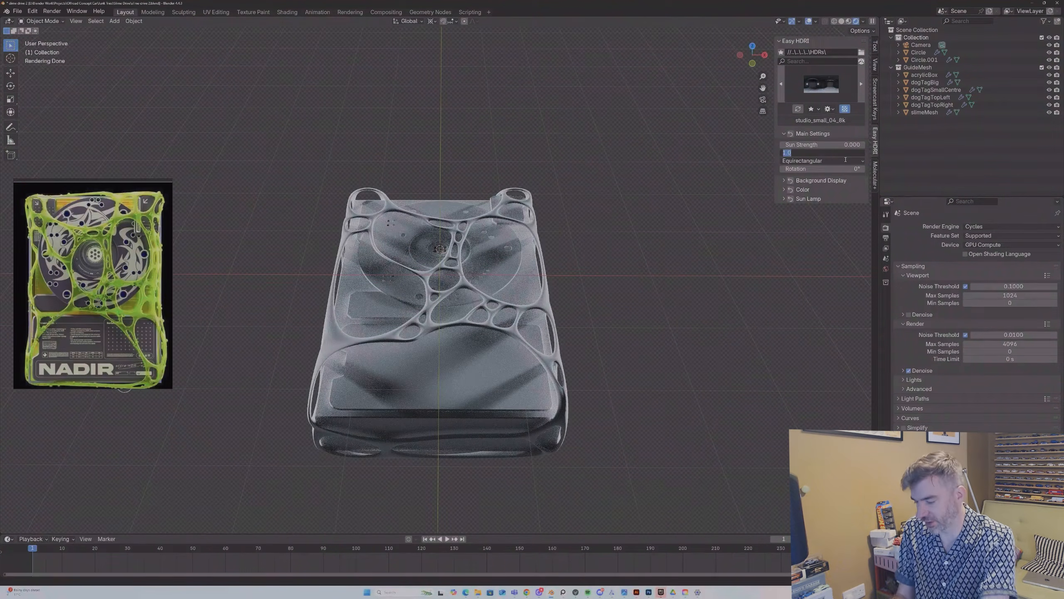
pyautogui.write('.6')
pyautogui.press('Return')
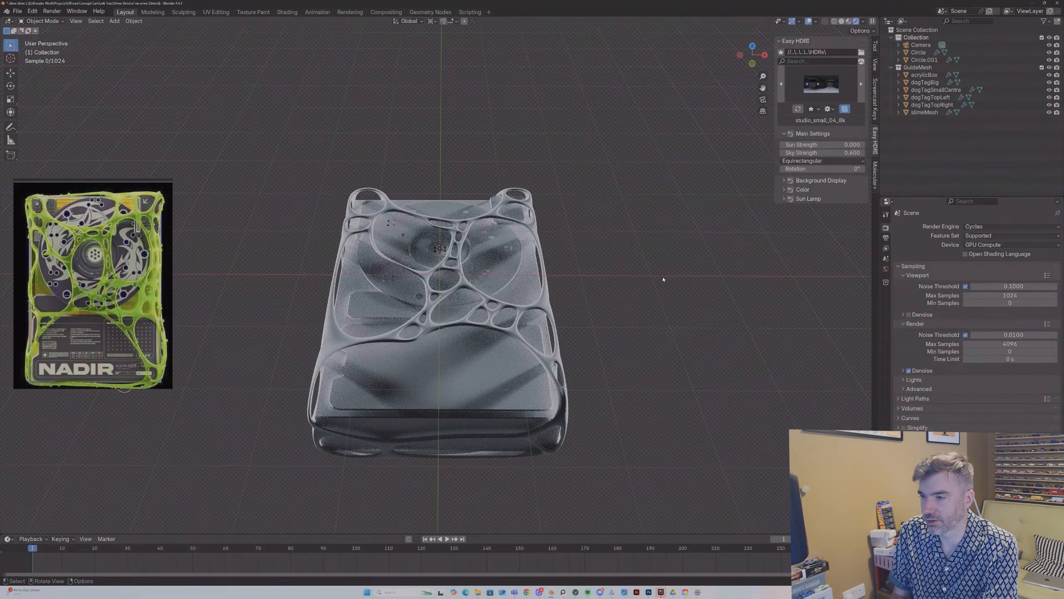
pyautogui.moveTo(647, 266); pyautogui.dragTo(647, 271, button='middle')
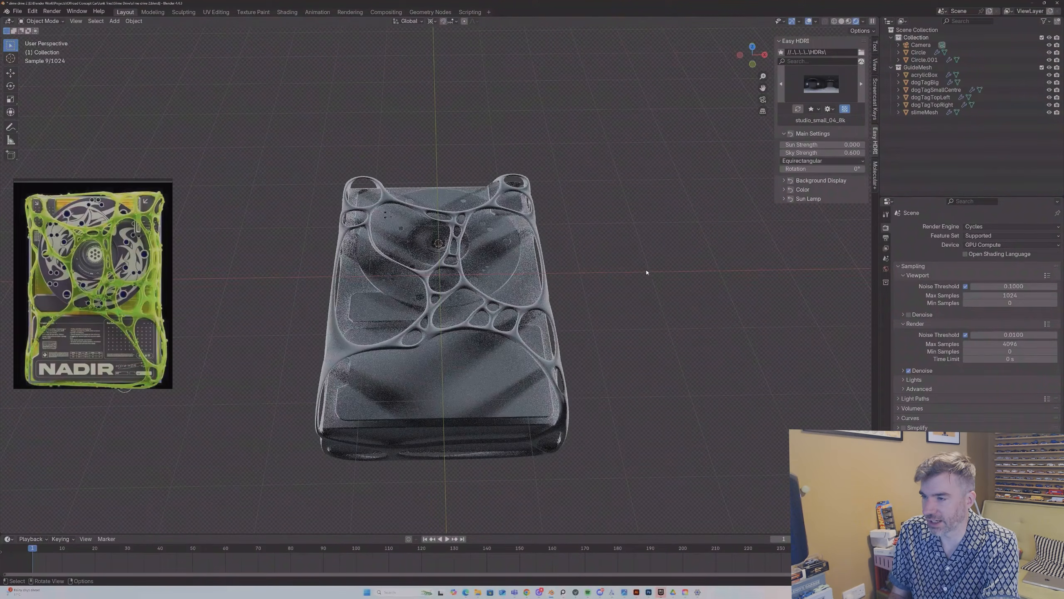
# Step: Add a plane as a floor and scale it up by about 3.16, and again by about 1.66
pyautogui.hotkey('shift', 'a')
pyautogui.moveTo(645, 273)
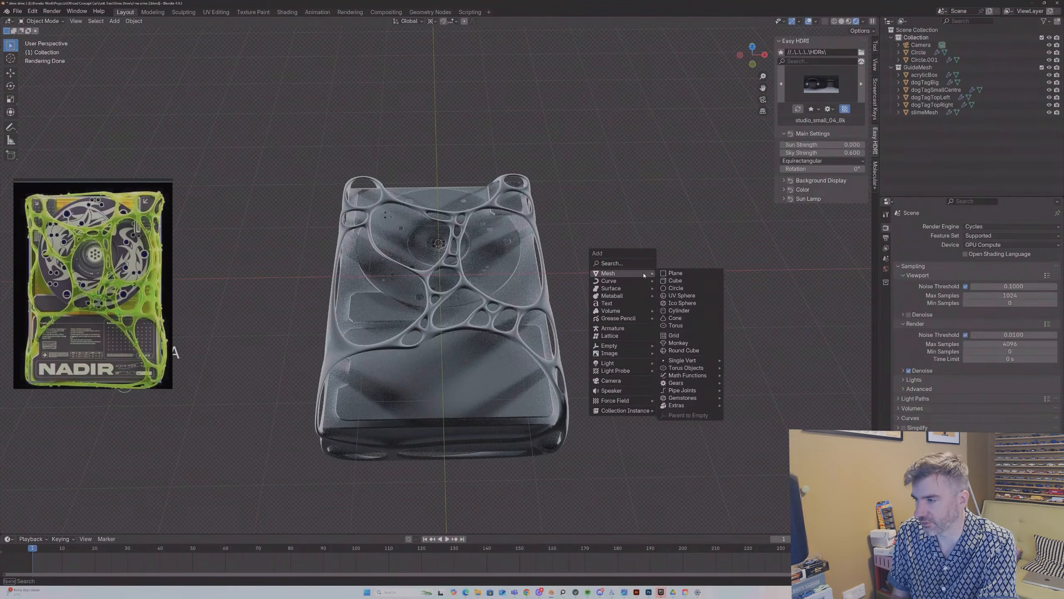
pyautogui.click(682, 275)
pyautogui.press('s')
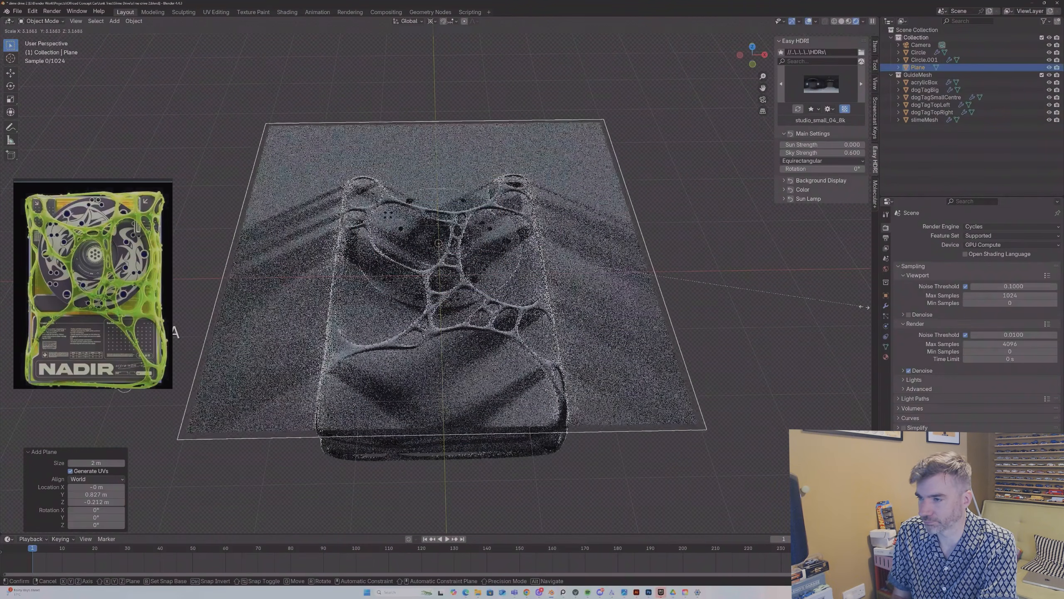
pyautogui.click(864, 306)
pyautogui.press('s')
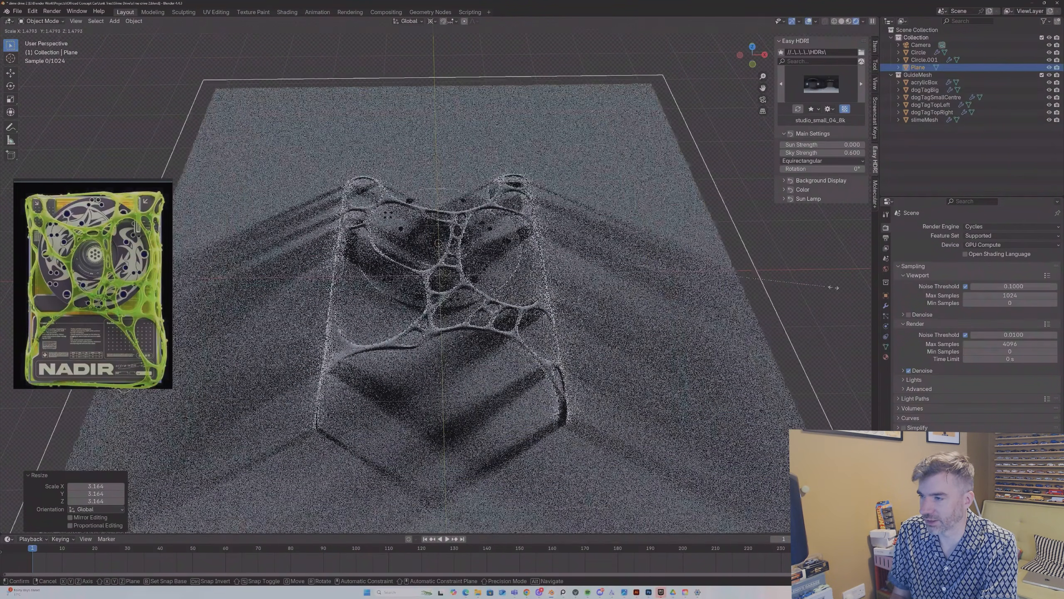
pyautogui.click(5, 270)
# Step: Lower the floor plane about 0.84 m along Z to the underside of the model
pyautogui.moveTo(561, 254); pyautogui.dragTo(512, 262, button='middle')
pyautogui.press('g')
pyautogui.press('z')
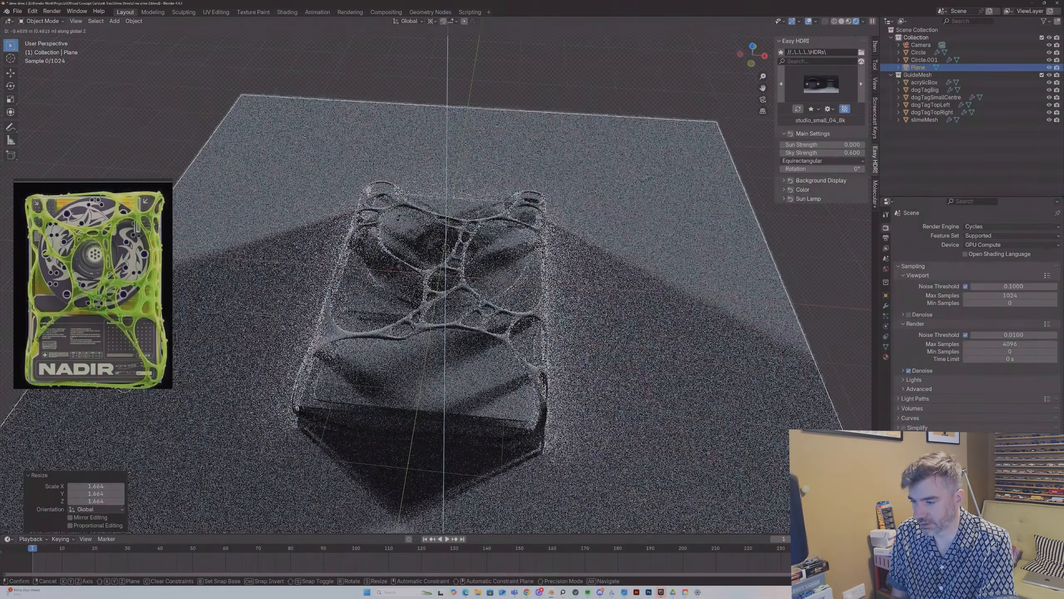
pyautogui.click(516, 310)
pyautogui.moveTo(516, 310); pyautogui.dragTo(472, 286, button='middle')
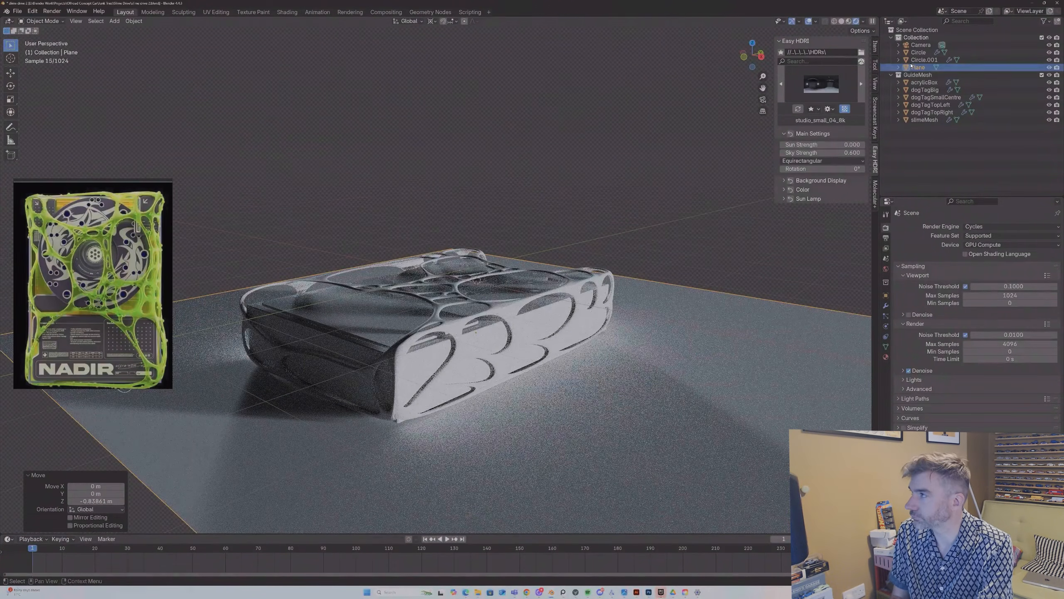
# Step: Switch the viewport to solid shading and fine-tune the floor plane's Z position, about 0.06 m down and about 0.08 m back up
pyautogui.click(849, 21)
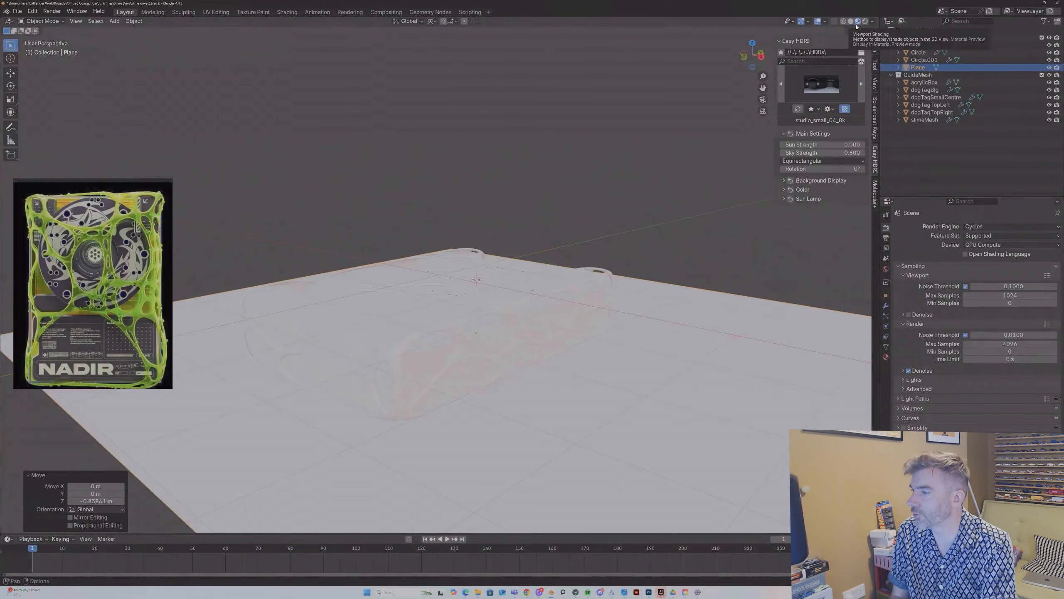
pyautogui.press('g')
pyautogui.press('z')
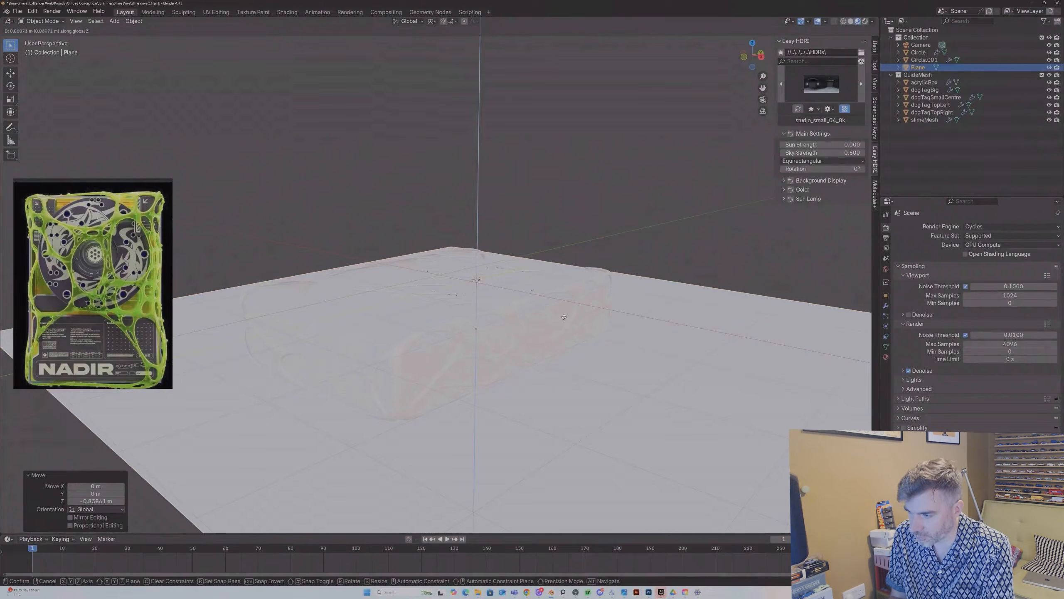
pyautogui.click(564, 322)
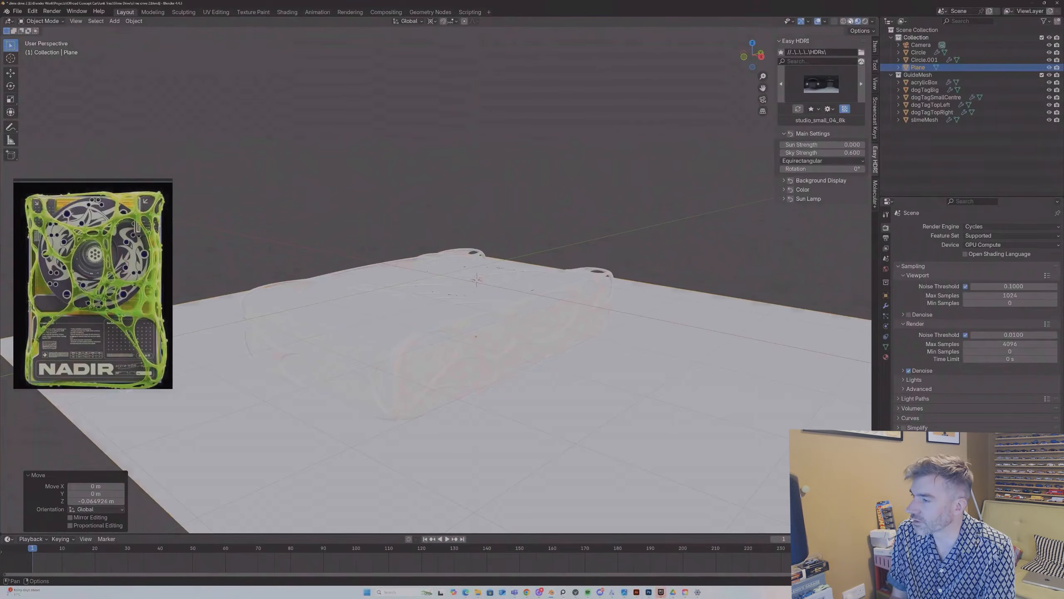
pyautogui.press('g')
pyautogui.press('z')
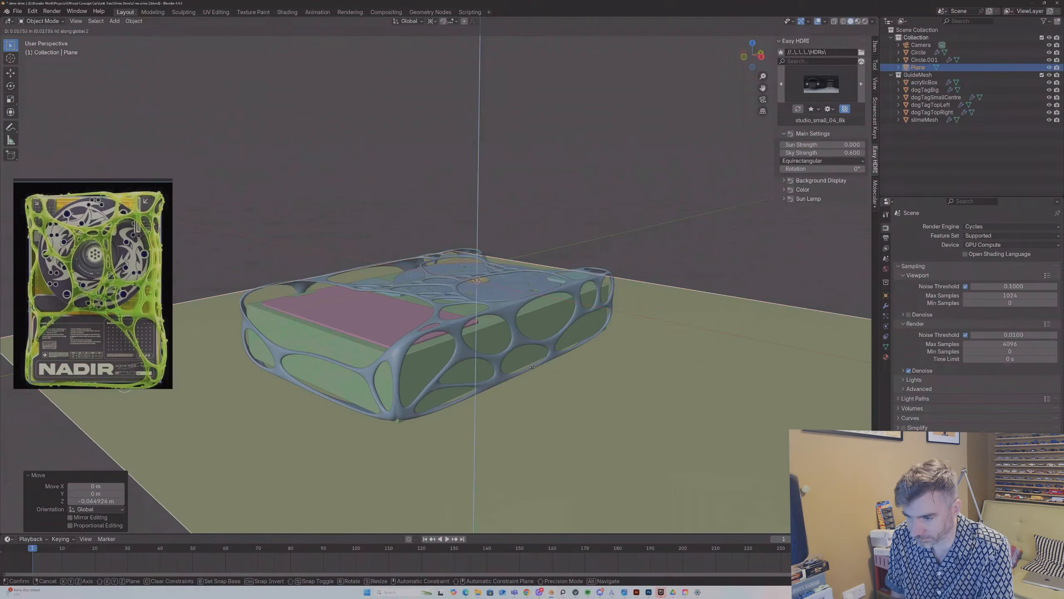
pyautogui.click(534, 363)
pyautogui.moveTo(534, 364); pyautogui.dragTo(521, 355, button='middle')
pyautogui.scroll(-3, 521, 354)
pyautogui.click(515, 344)
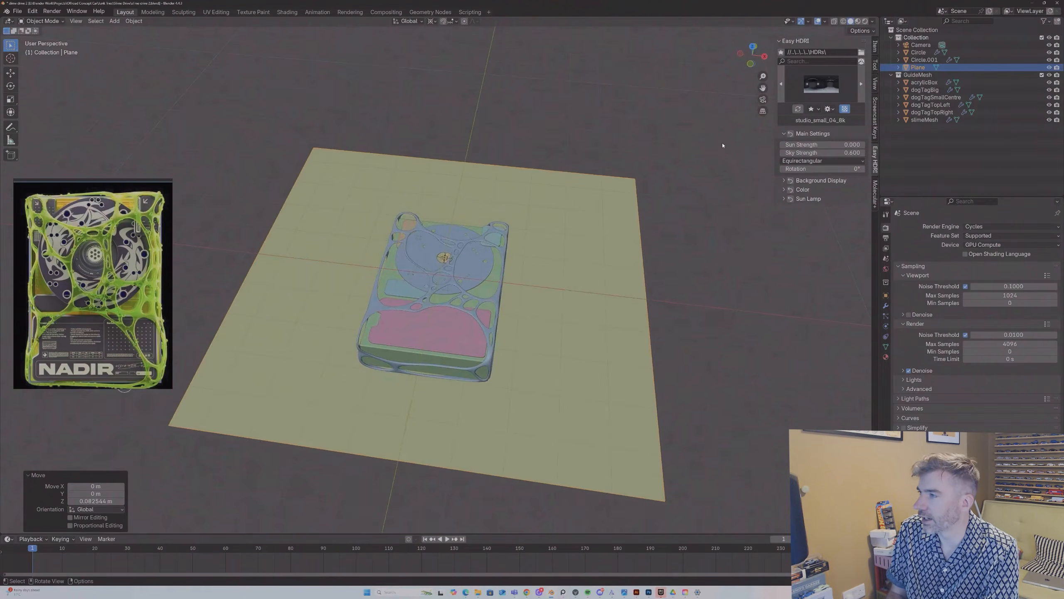
pyautogui.moveTo(584, 160); pyautogui.dragTo(593, 158, button='middle')
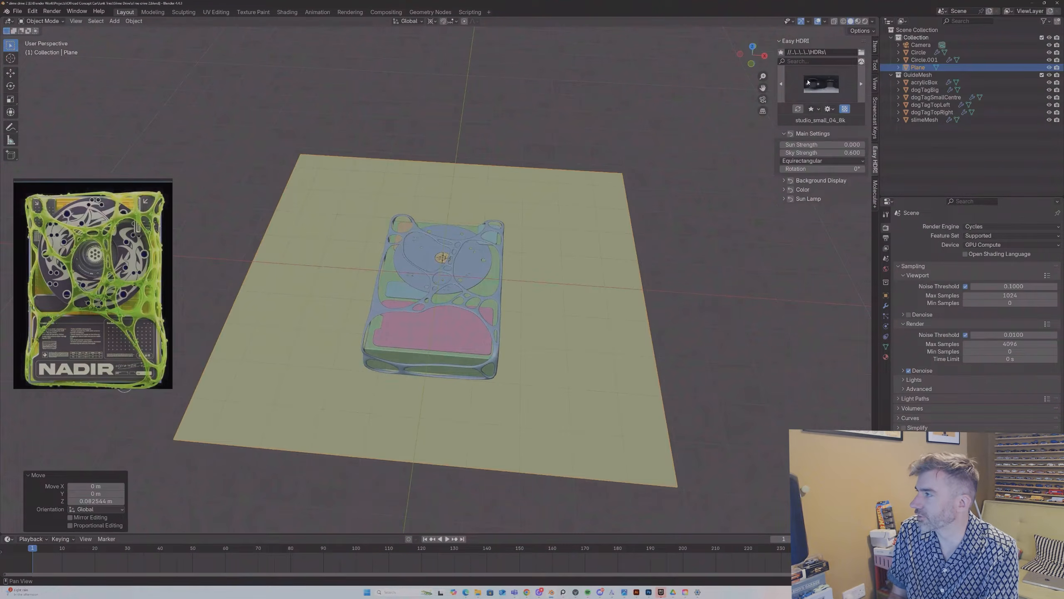
# Step: Look through the camera, lock it to the view, and aim it at the model from the front and above
pyautogui.click(763, 100)
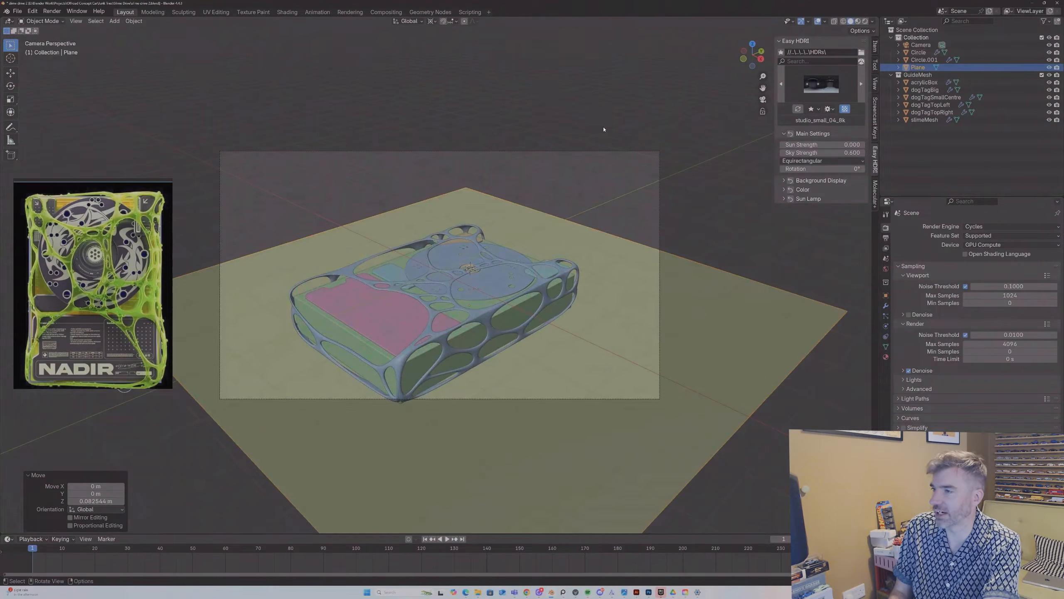
pyautogui.hotkey('shift', 'a')
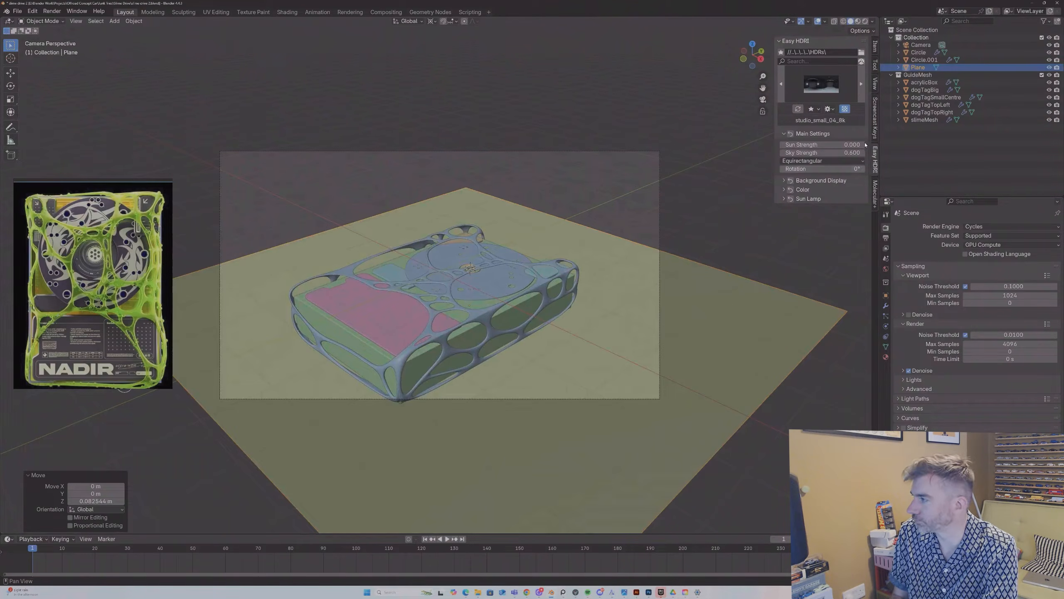
pyautogui.click(875, 83)
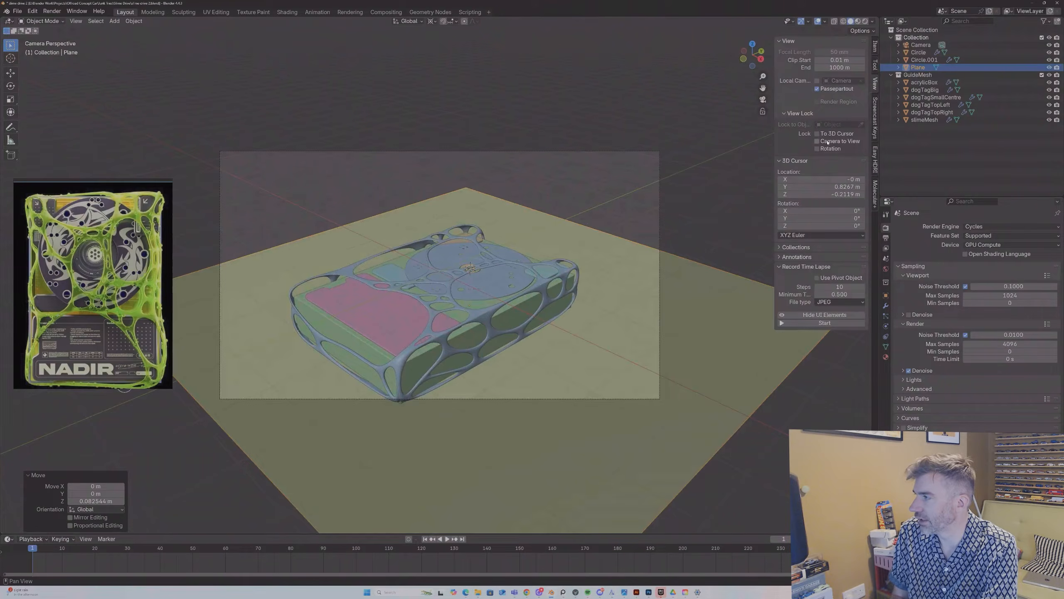
pyautogui.moveTo(747, 170); pyautogui.dragTo(544, 306, button='middle')
pyautogui.moveTo(763, 88); pyautogui.dragTo(763, 58)
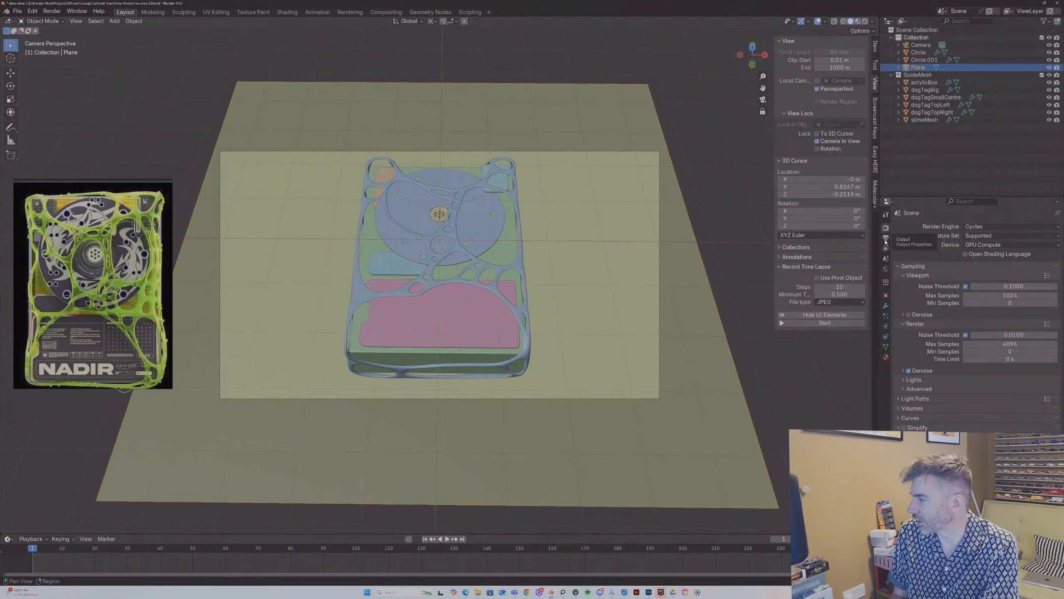
# Step: Set the render resolution to 1200 by 1200 px
pyautogui.click(885, 242)
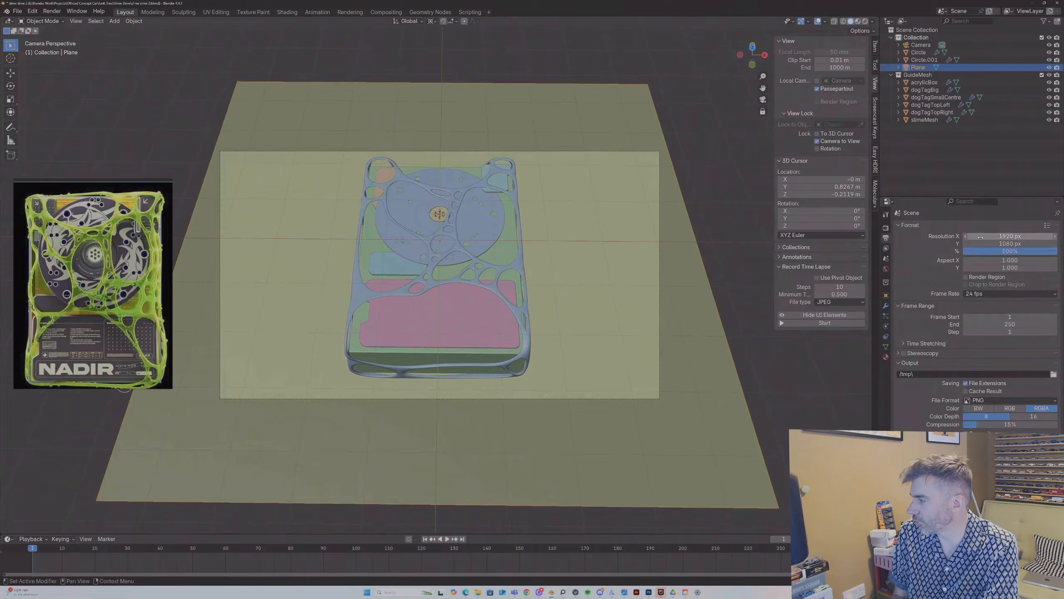
pyautogui.click(981, 237)
pyautogui.write('1200')
pyautogui.press('Tab')
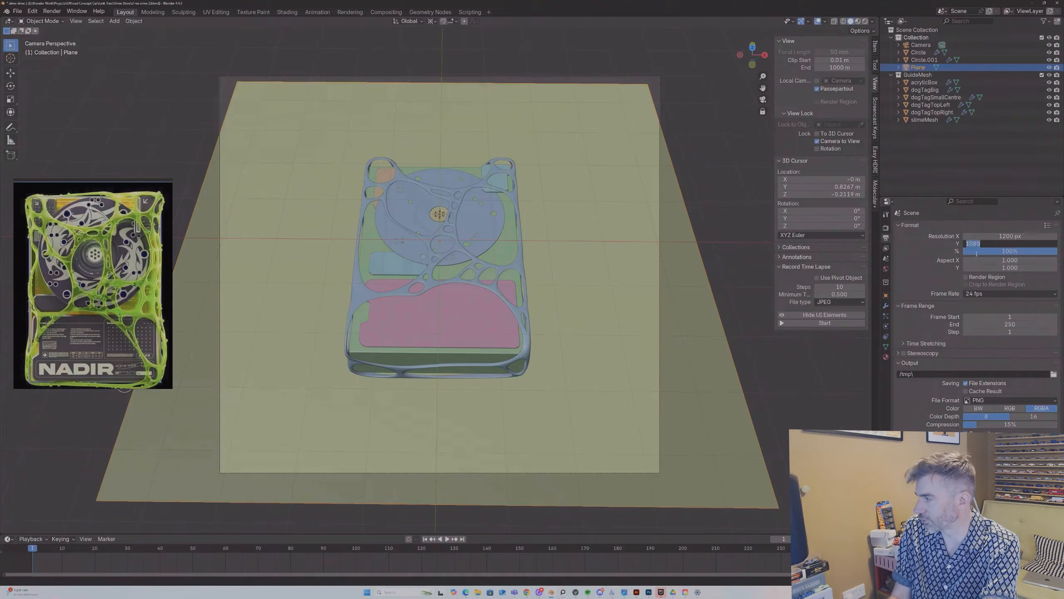
pyautogui.press('Tab')
pyautogui.press('Return')
# Step: Move the locked camera closer and steeper so the model fills the square frame from nearly overhead
pyautogui.moveTo(763, 77)
pyautogui.mouseDown()
pyautogui.moveTo(763, 45)
pyautogui.moveTo(763, 86)
pyautogui.moveTo(763, 75)
pyautogui.mouseUp()
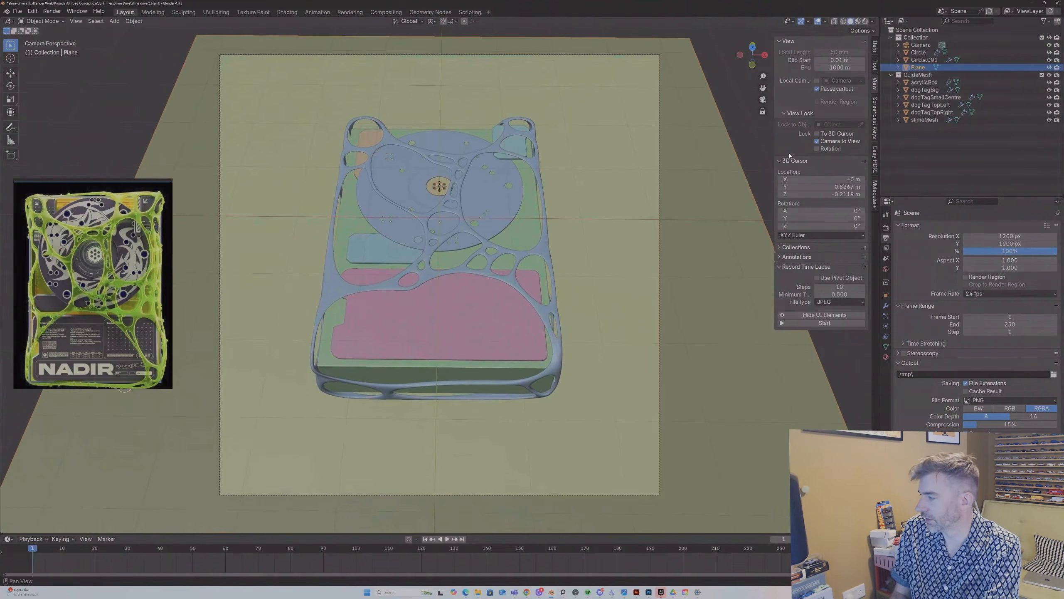
pyautogui.moveTo(578, 213); pyautogui.dragTo(577, 244, button='middle')
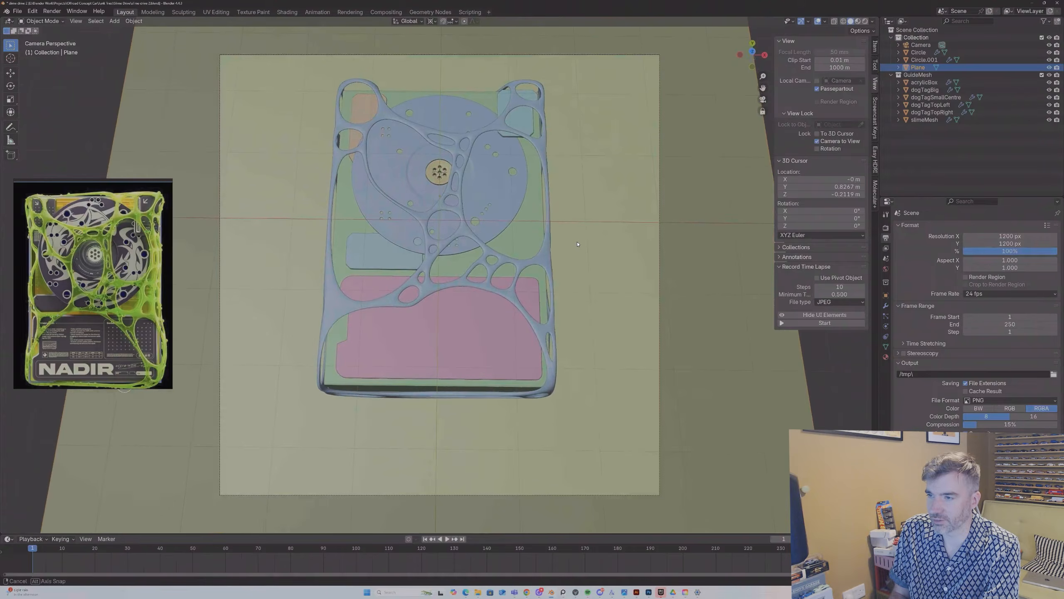
pyautogui.moveTo(763, 87); pyautogui.dragTo(769, 102)
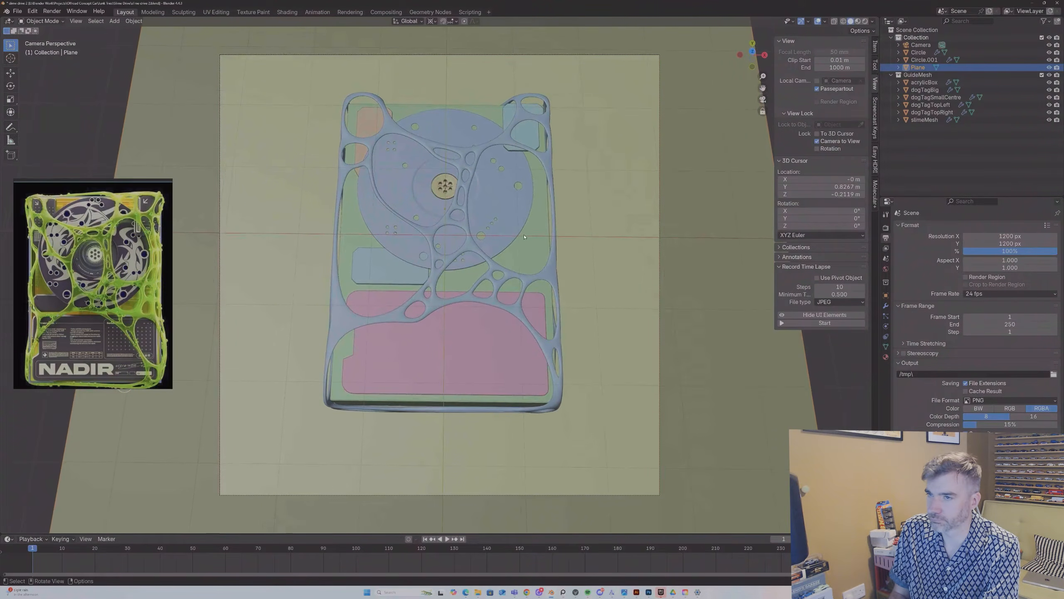
pyautogui.moveTo(524, 237); pyautogui.dragTo(606, 170, button='middle')
pyautogui.moveTo(763, 88)
pyautogui.mouseDown()
pyautogui.moveTo(768, 96)
pyautogui.moveTo(763, 74)
pyautogui.moveTo(759, 91)
pyautogui.mouseUp()
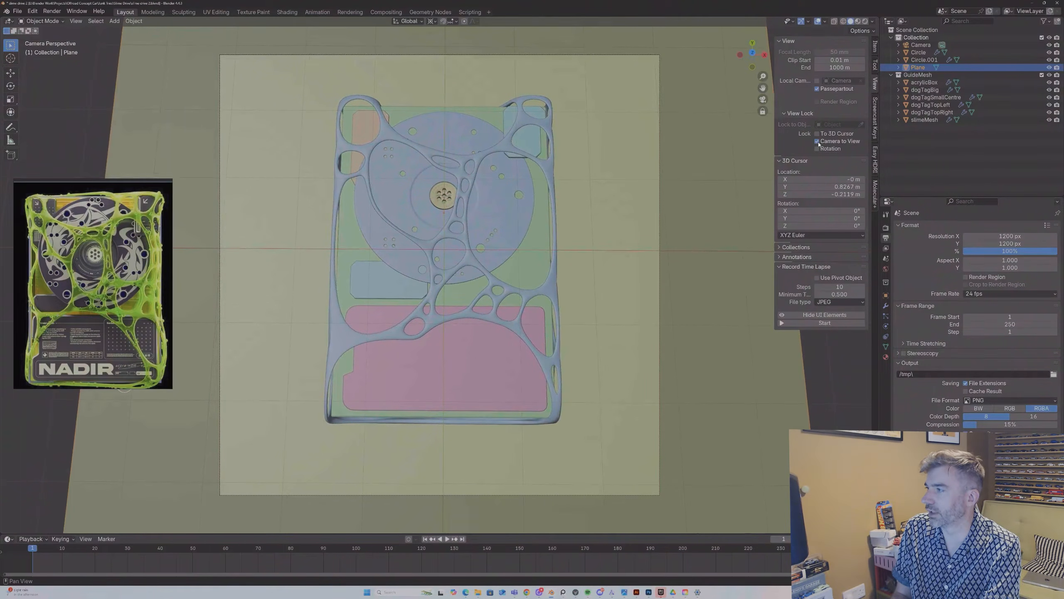
# Step: Unlock the camera from the view and display the camera view in rendered shading
pyautogui.click(817, 141)
pyautogui.moveTo(581, 263); pyautogui.dragTo(583, 200, button='middle')
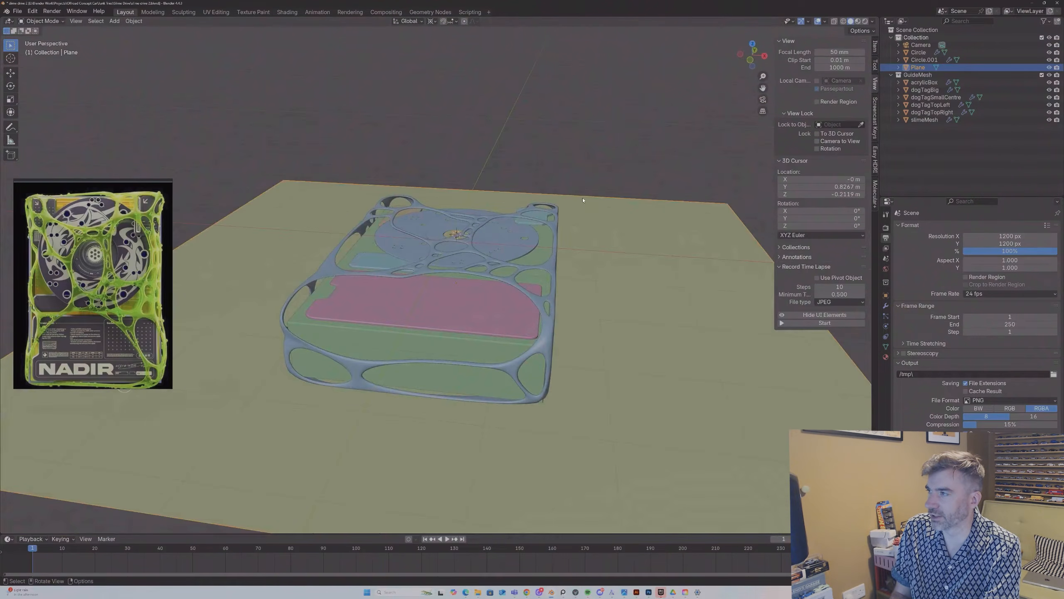
pyautogui.click(763, 99)
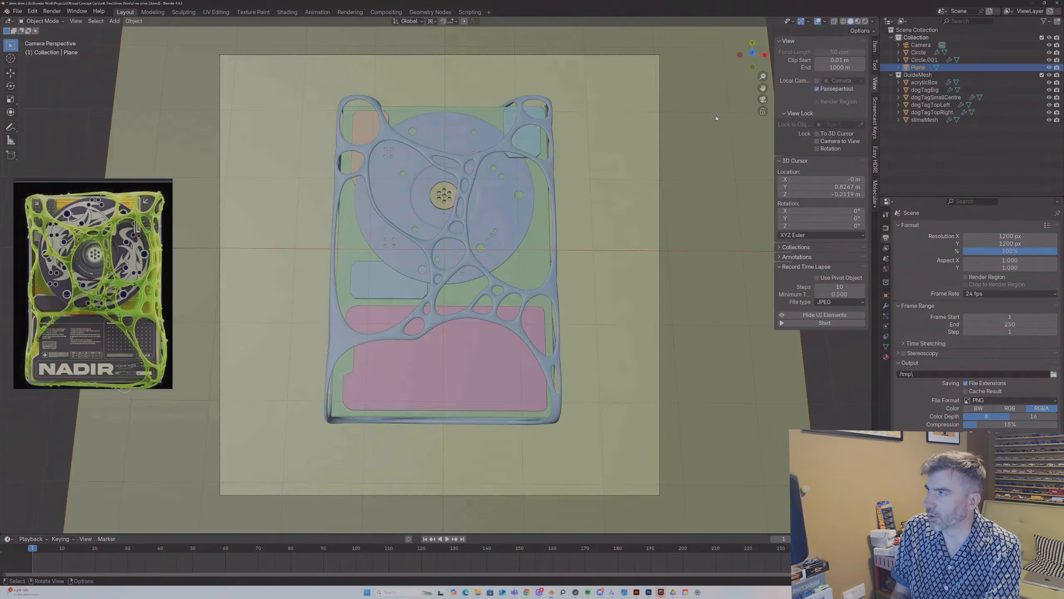
pyautogui.click(866, 21)
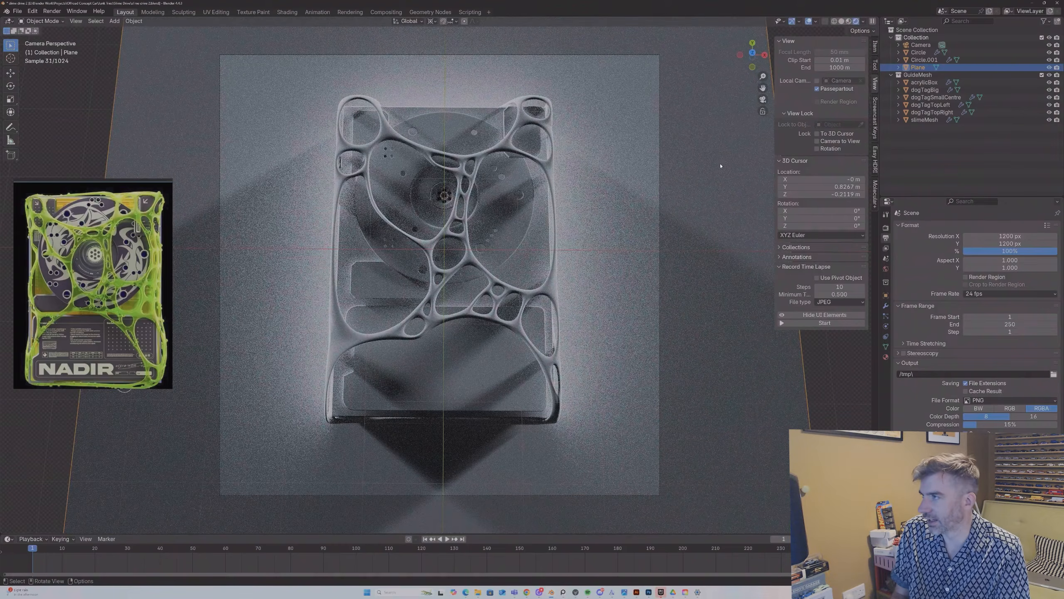
# Step: Give the floor plane a new material named blackFloor with a black base colour and a roughness of 0.227
pyautogui.click(887, 356)
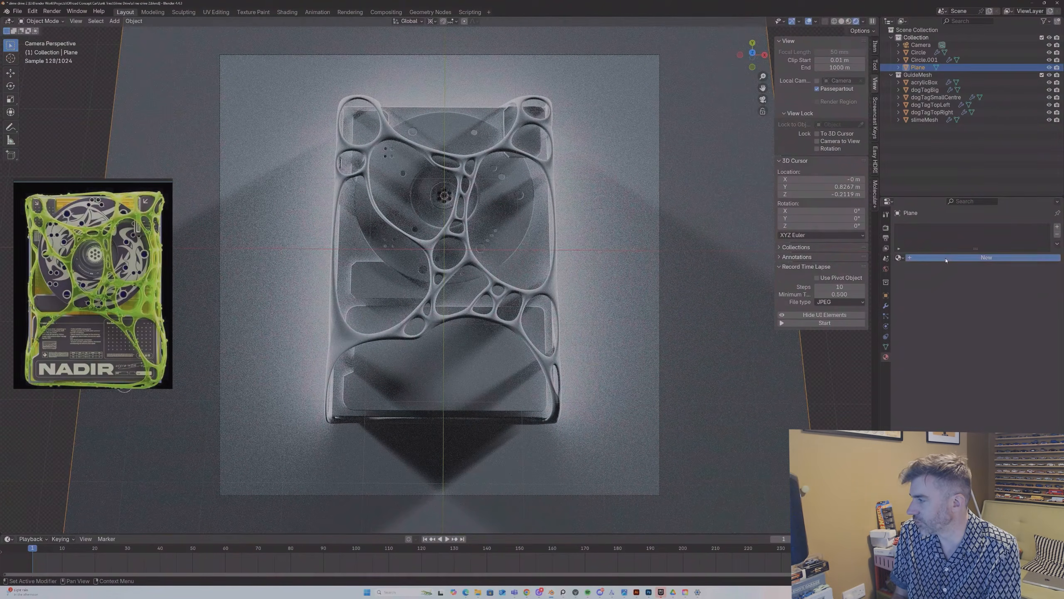
pyautogui.click(946, 258)
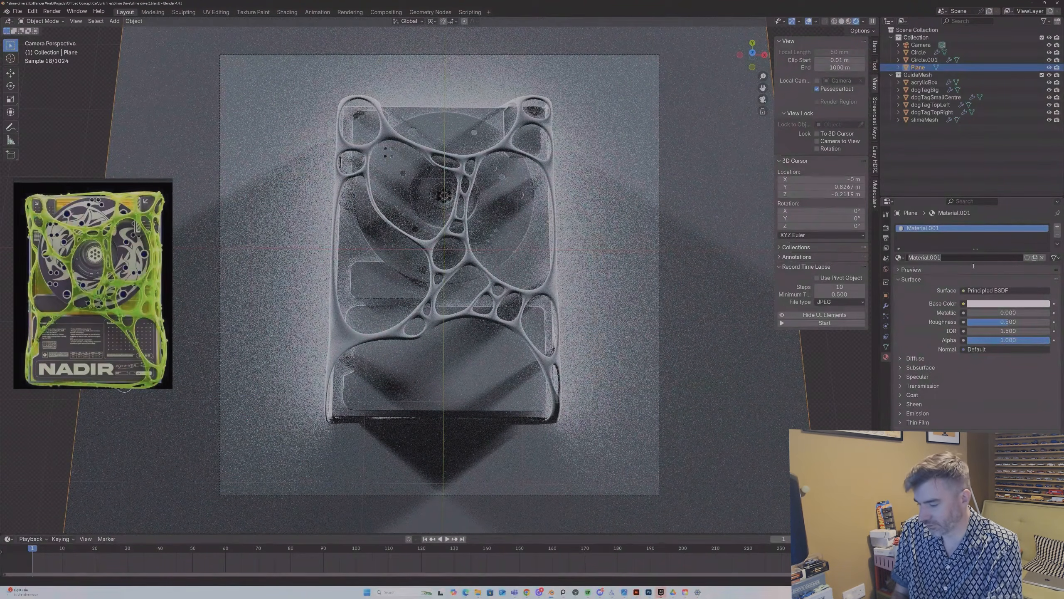
pyautogui.write('blackFloor')
pyautogui.press('Return')
pyautogui.click(981, 303)
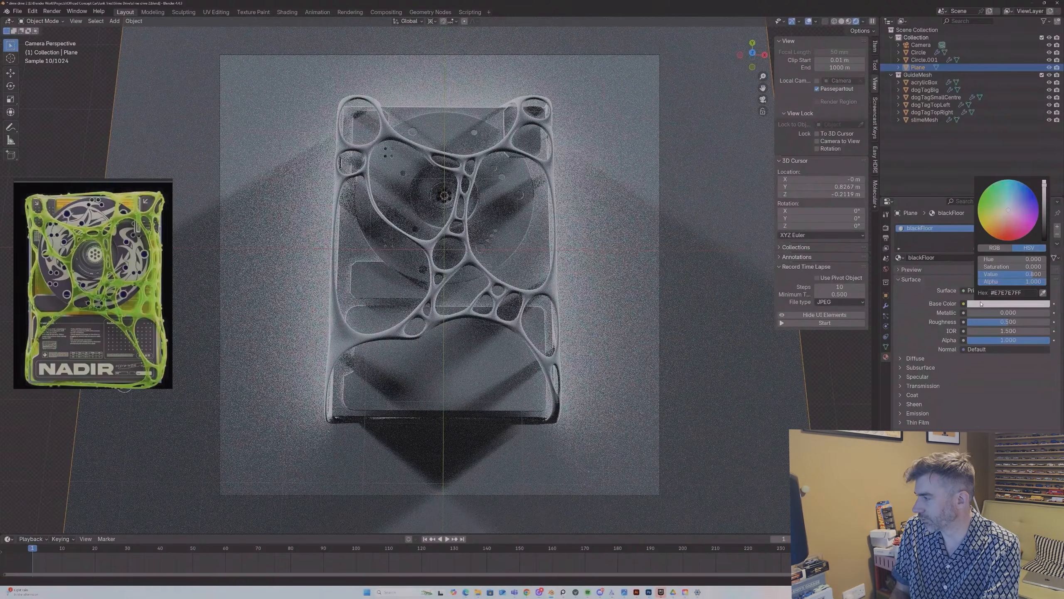
pyautogui.moveTo(1043, 234); pyautogui.dragTo(1044, 242)
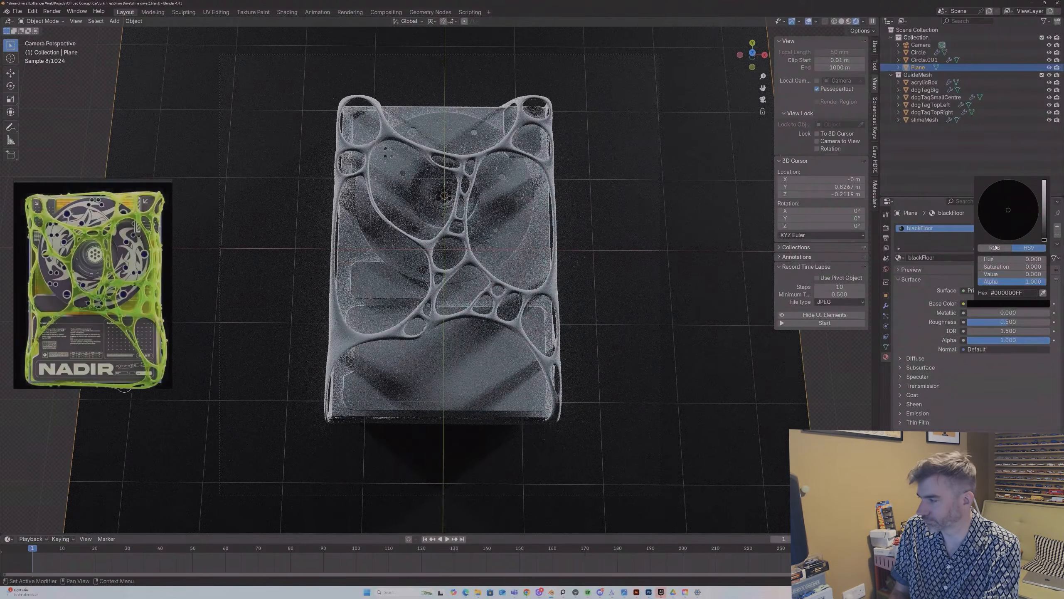
pyautogui.moveTo(994, 321); pyautogui.dragTo(972, 321)
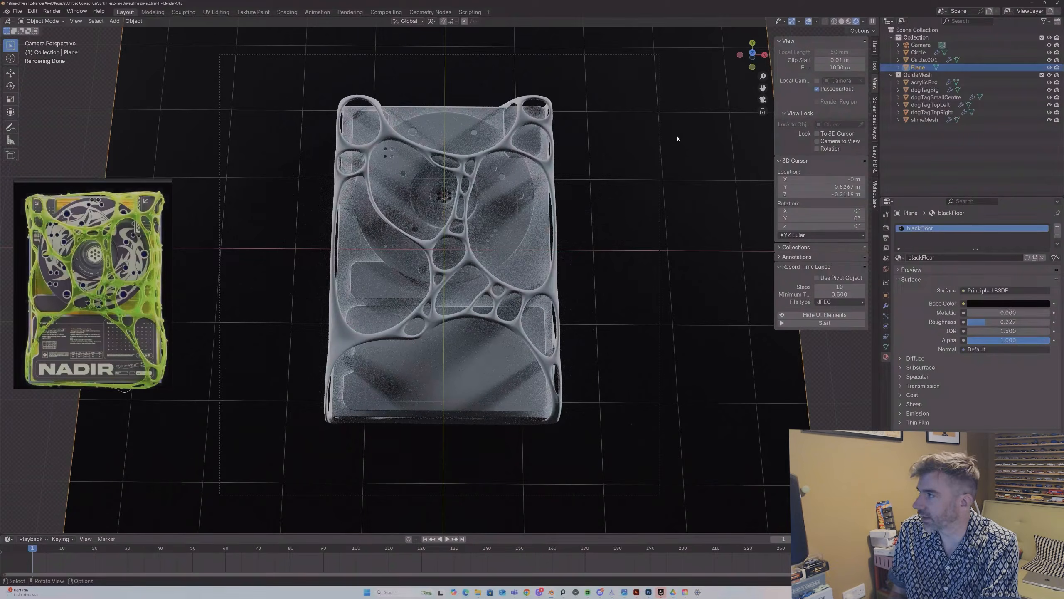
# Step: Add an area light and raise it about 1.3 m above the model
pyautogui.click(762, 99)
pyautogui.moveTo(630, 161); pyautogui.dragTo(608, 168, button='middle')
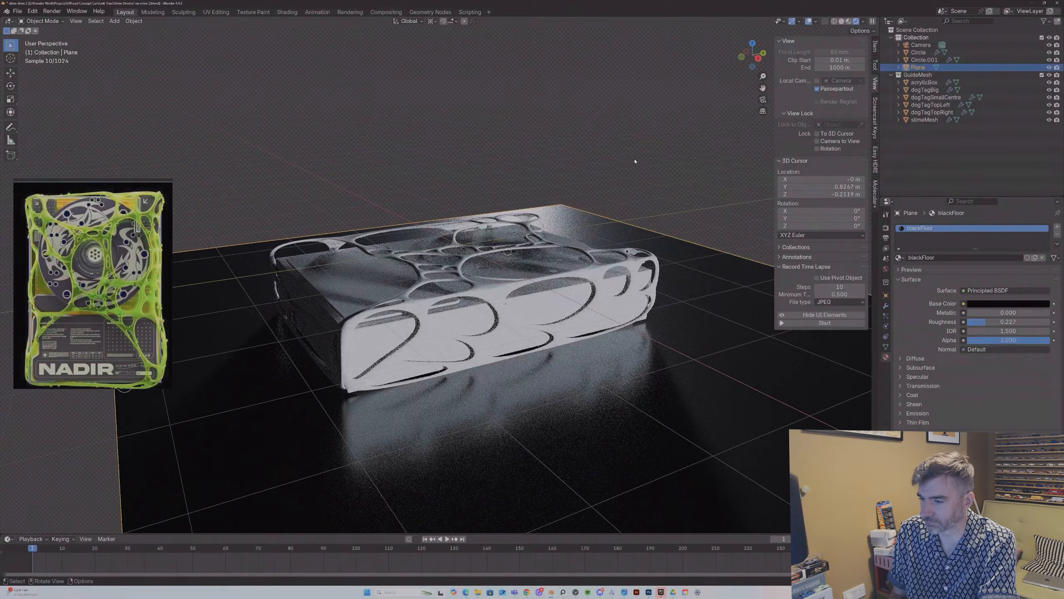
pyautogui.hotkey('alt', 'a')
pyautogui.hotkey('shift', 'a')
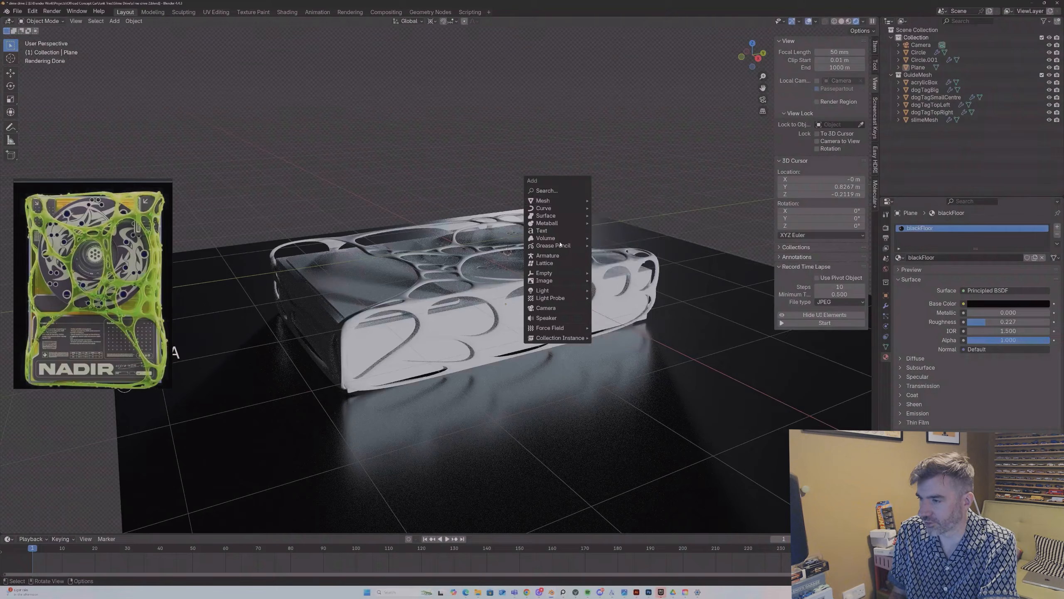
pyautogui.moveTo(548, 295)
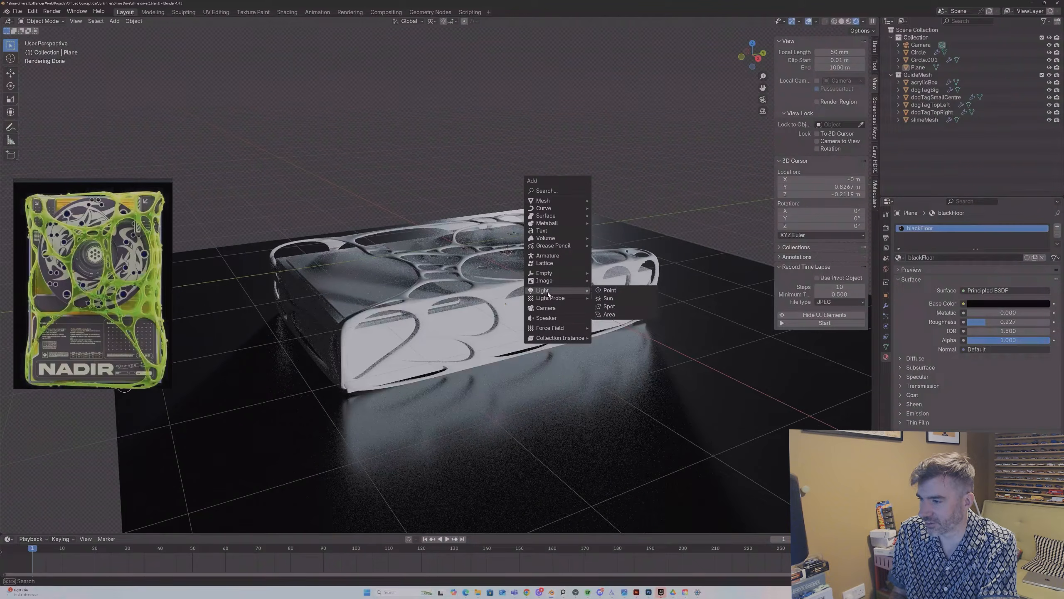
pyautogui.click(609, 314)
pyautogui.press('g')
pyautogui.press('z')
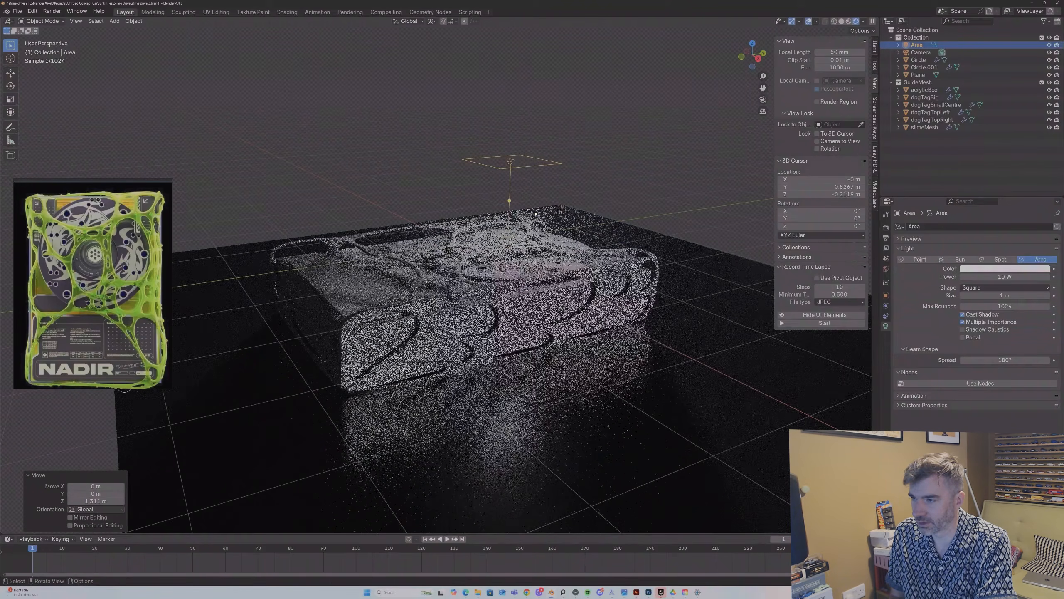
pyautogui.press('Return')
# Step: Enlarge the area light by about 1.52 overall and stretch it by 2.47 along Y
pyautogui.press('s')
pyautogui.click(571, 222)
pyautogui.moveTo(570, 222); pyautogui.dragTo(613, 249, button='middle')
pyautogui.write('sy2.47')
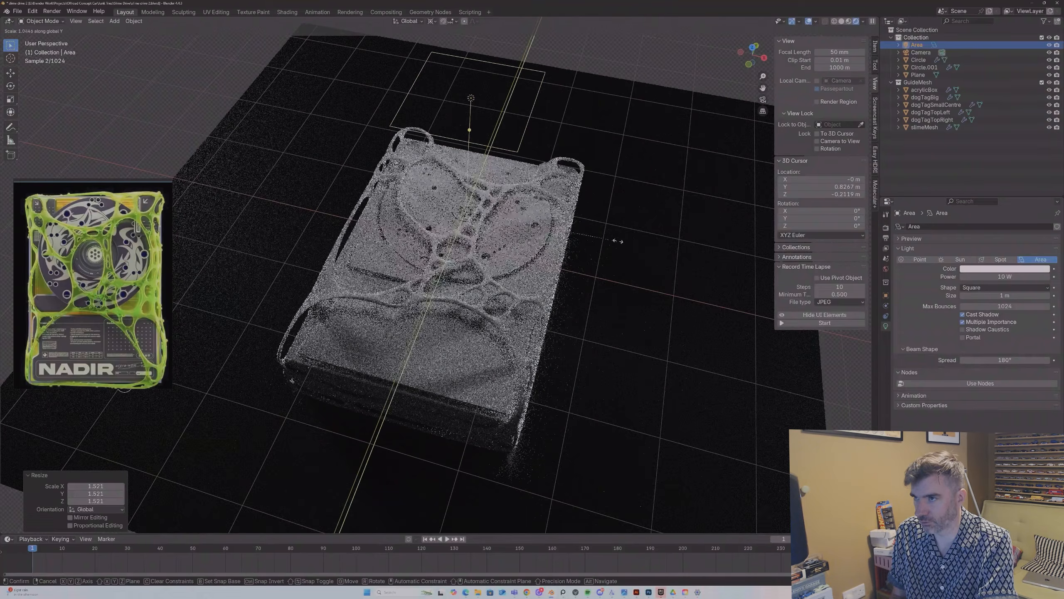
pyautogui.press('Return')
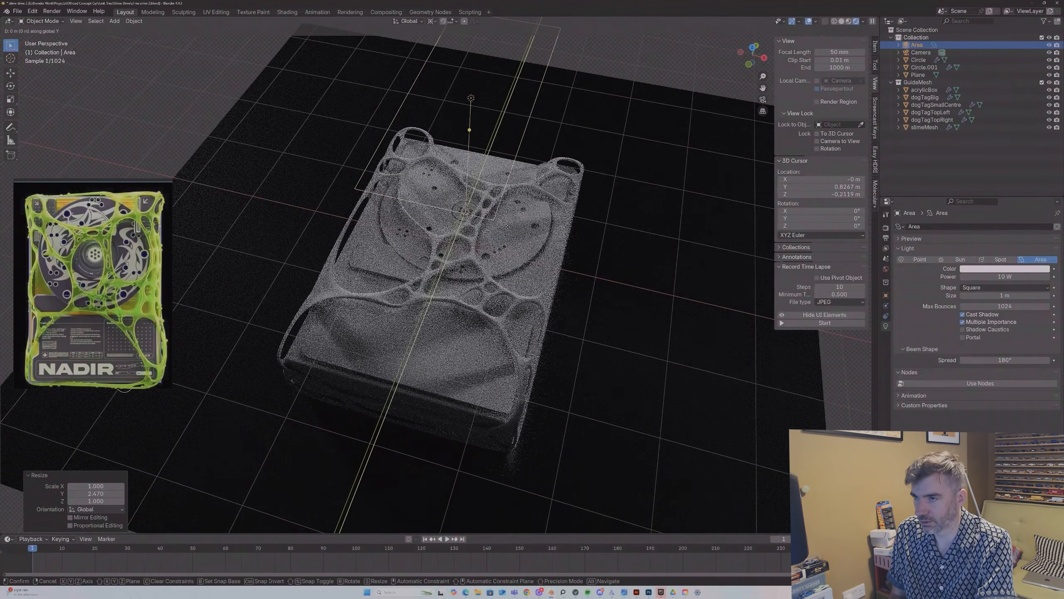
# Step: Move the area light about -1.85 m along Y and raise it by about 0.59 m
pyautogui.press('g')
pyautogui.press('y')
pyautogui.click(438, 287)
pyautogui.moveTo(438, 287); pyautogui.dragTo(391, 276, button='middle')
pyautogui.press('g')
pyautogui.press('y')
pyautogui.press('z')
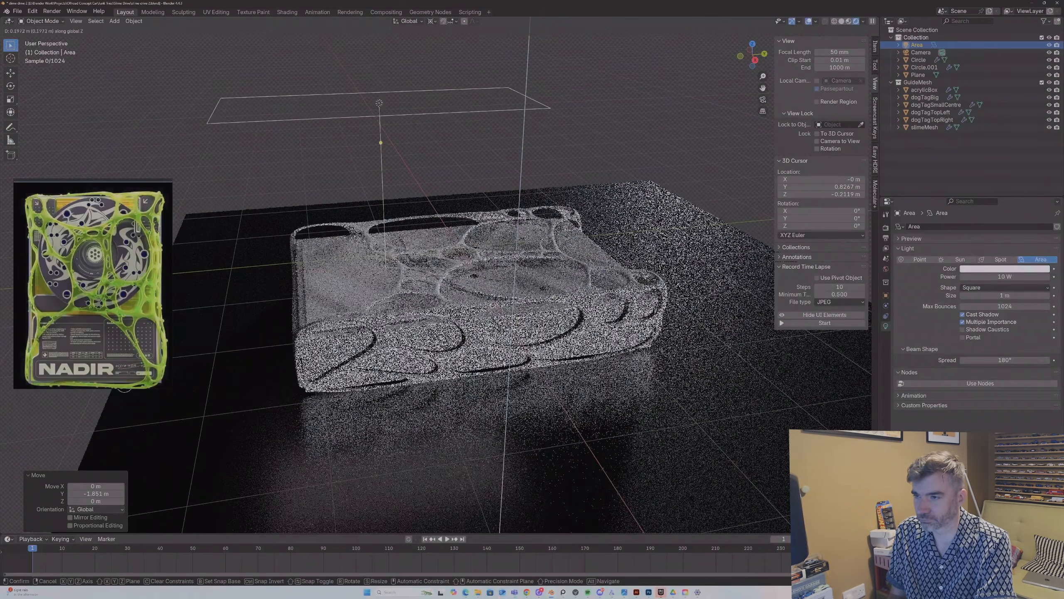
pyautogui.click(401, 238)
# Step: Shift the area light about 1.45 m along Y and back by about 0.36 m, and return to the camera view
pyautogui.press('g')
pyautogui.press('y')
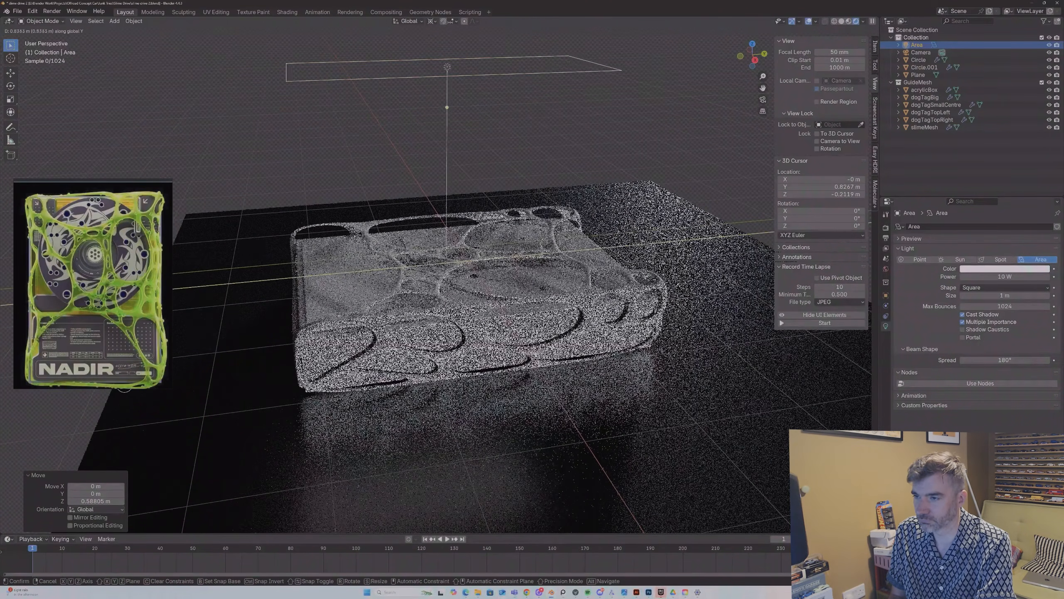
pyautogui.click(766, 99)
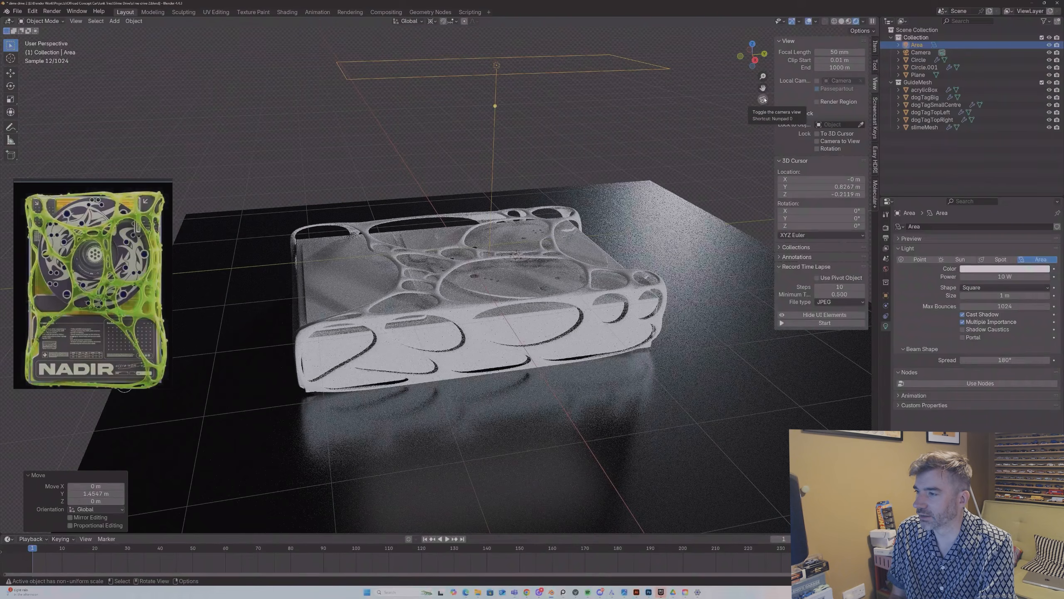
pyautogui.moveTo(766, 99); pyautogui.dragTo(650, 131)
pyautogui.press('g')
pyautogui.press('y')
pyautogui.click(630, 133)
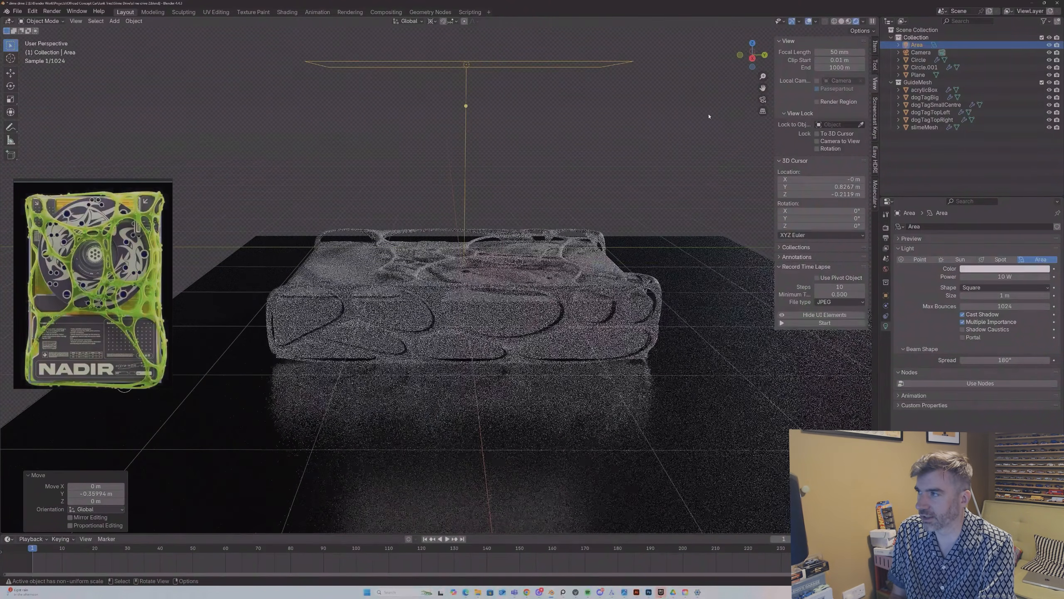
pyautogui.click(763, 100)
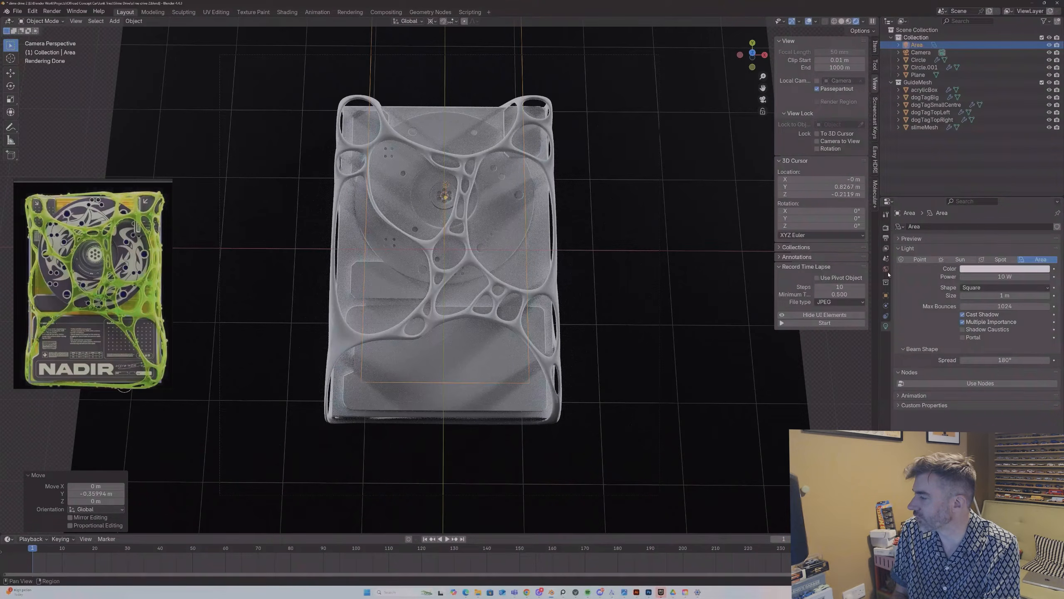
# Step: Set the camera's passepartout opacity to 1.000 to black out everything outside the frame
pyautogui.click(919, 52)
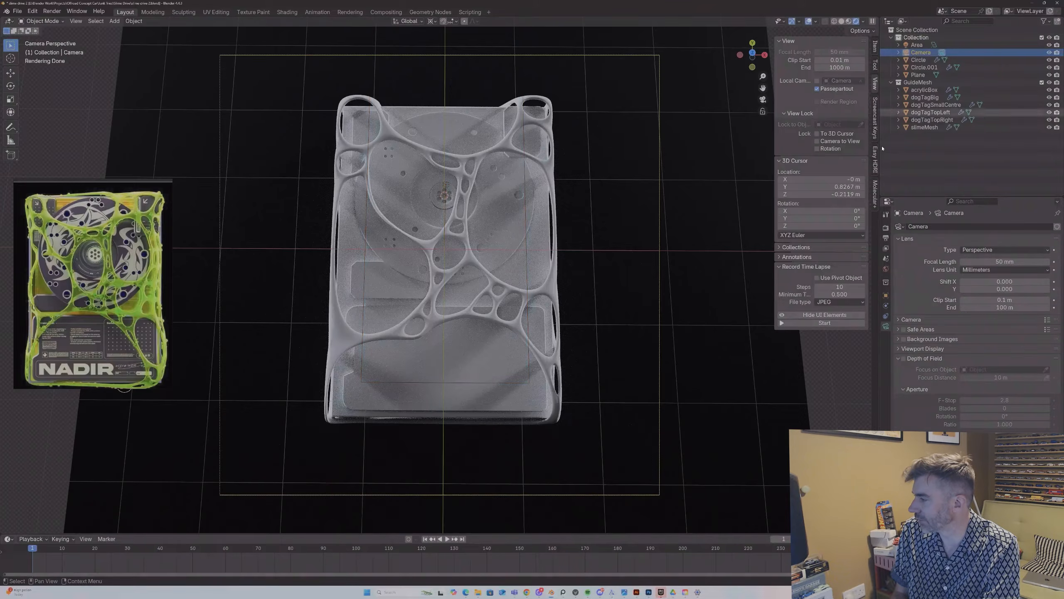
pyautogui.click(901, 349)
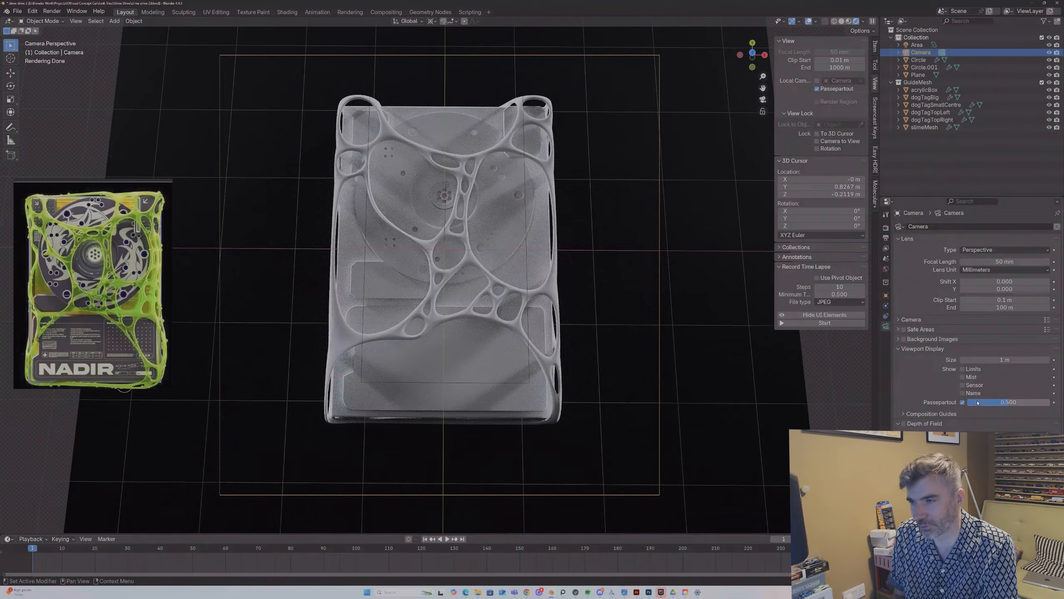
pyautogui.moveTo(979, 403); pyautogui.dragTo(1021, 403)
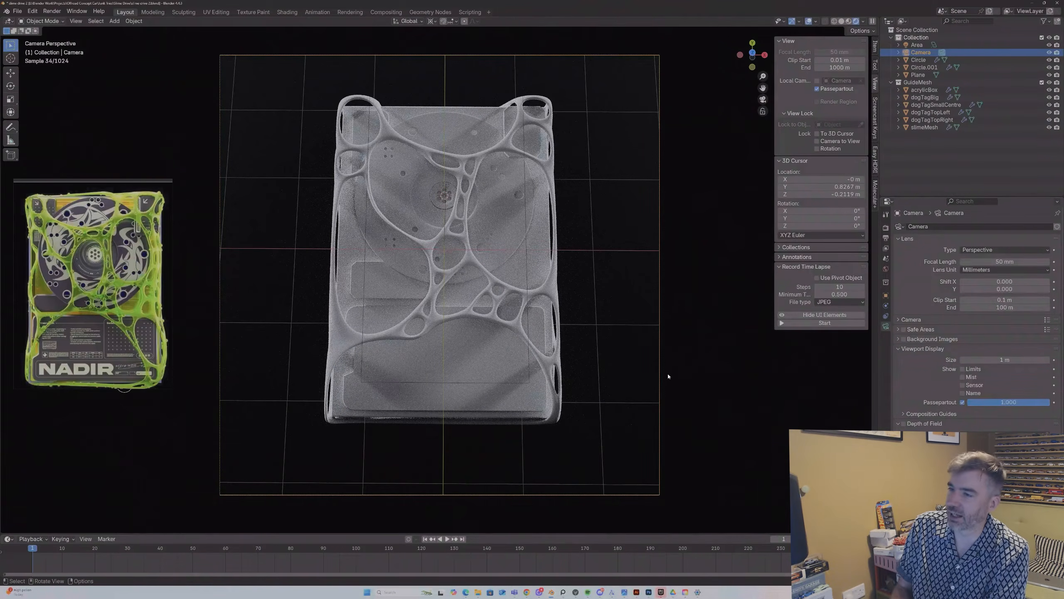
pyautogui.click(721, 128)
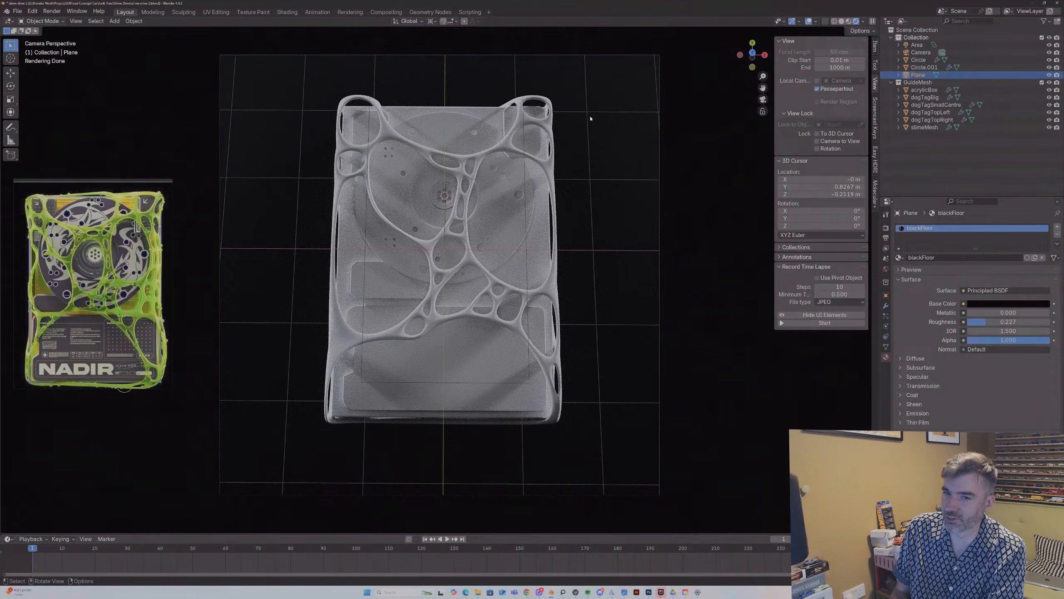
pyautogui.moveTo(761, 76); pyautogui.dragTo(762, 76)
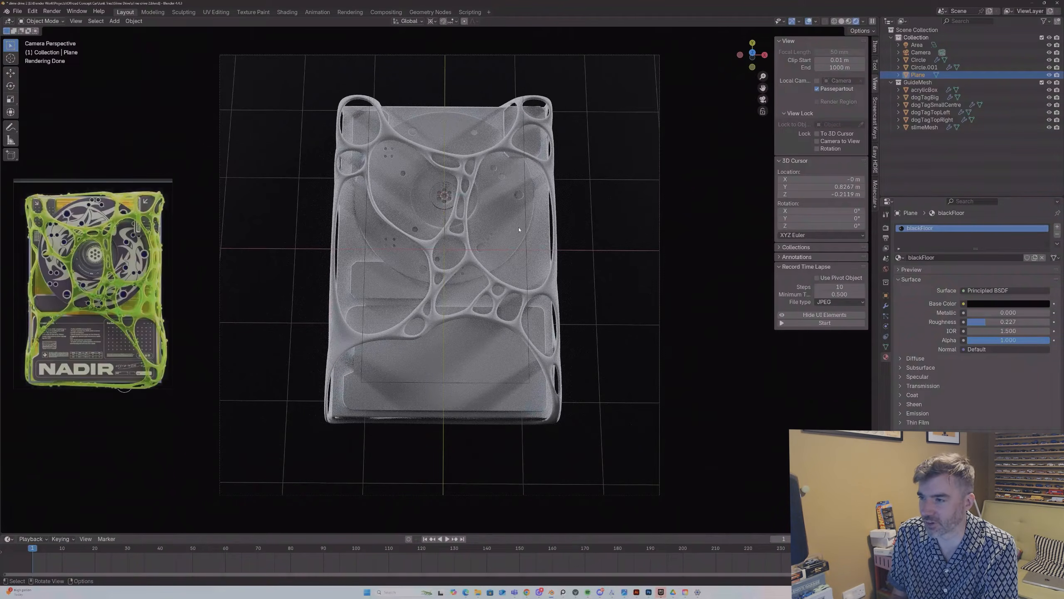
# Step: Give slimeMesh a new material named slimeMaterial with the yellow-green base colour #BCE747
pyautogui.click(553, 257)
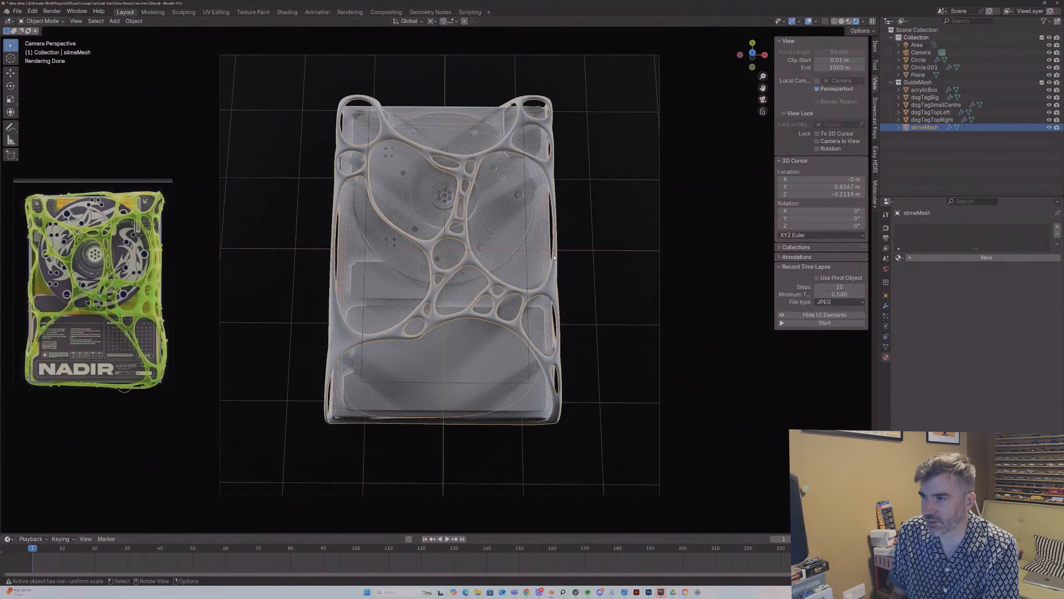
pyautogui.click(940, 257)
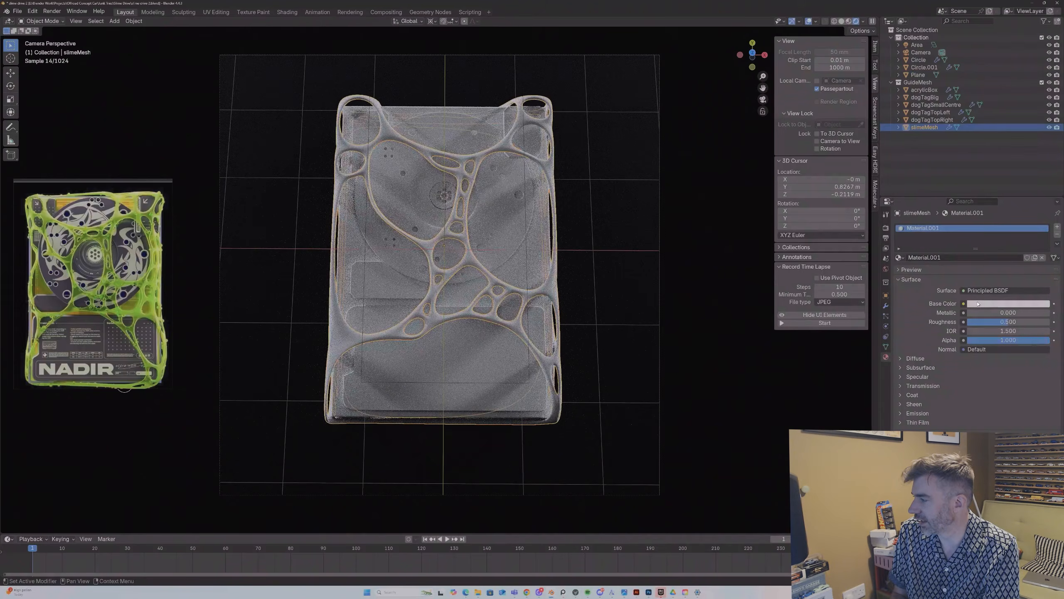
pyautogui.click(979, 308)
pyautogui.moveTo(1008, 209); pyautogui.dragTo(989, 214)
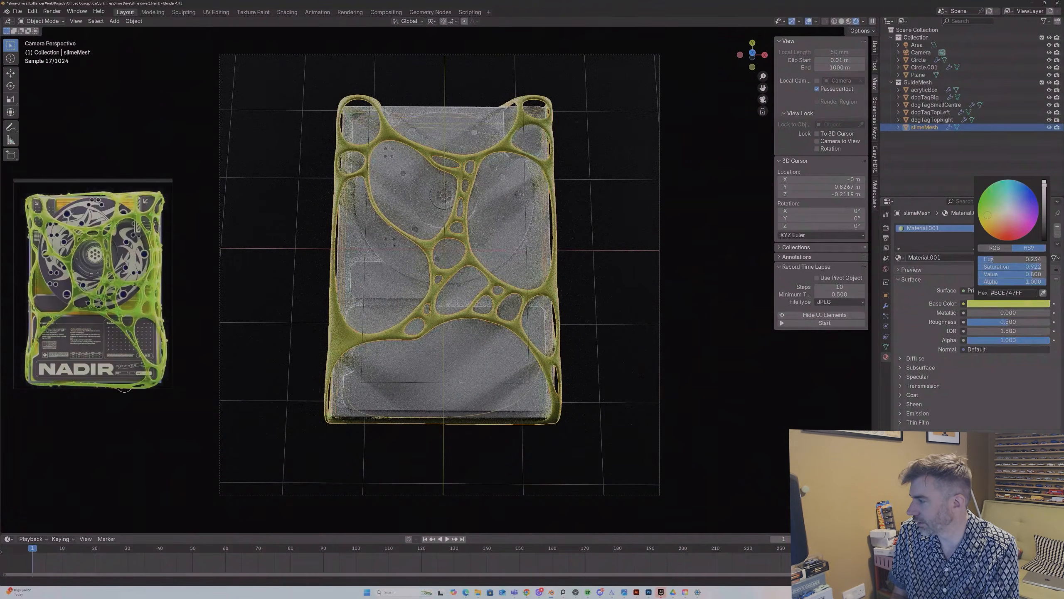
pyautogui.click(941, 257)
pyautogui.write('s')
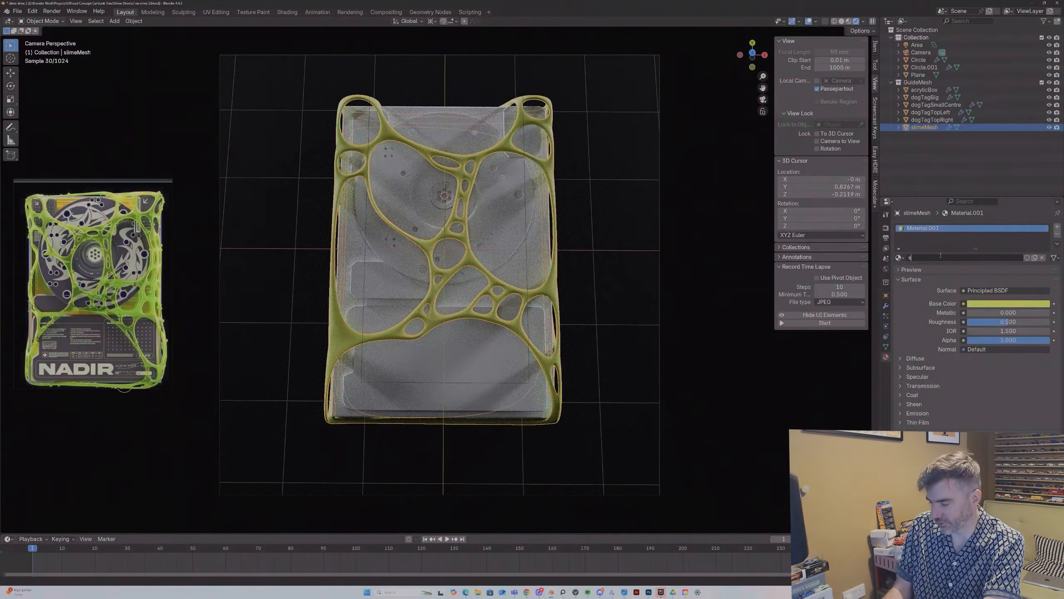
pyautogui.write('limeMaterial')
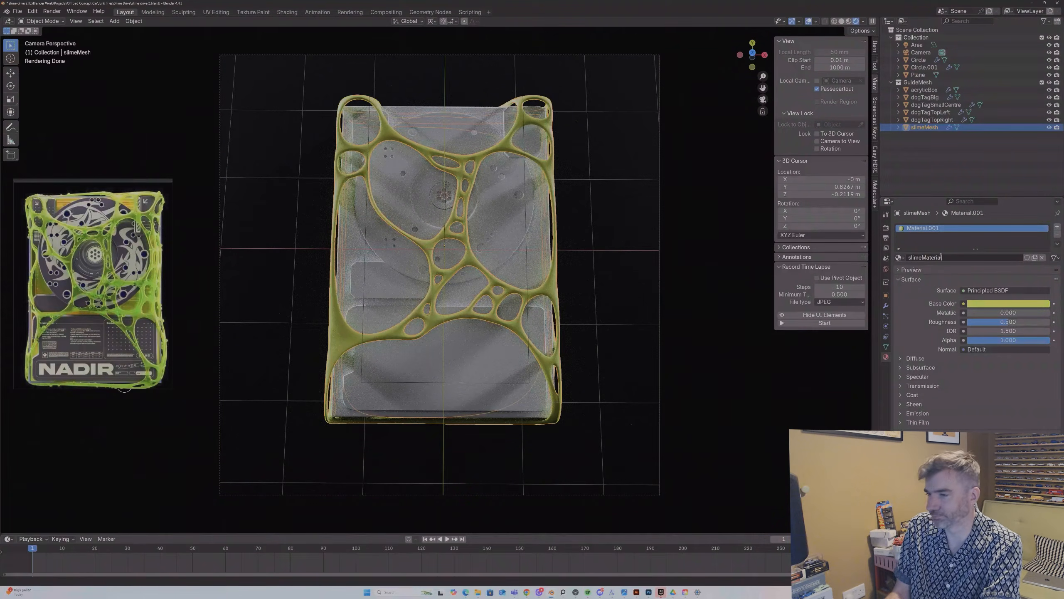
pyautogui.press('Return')
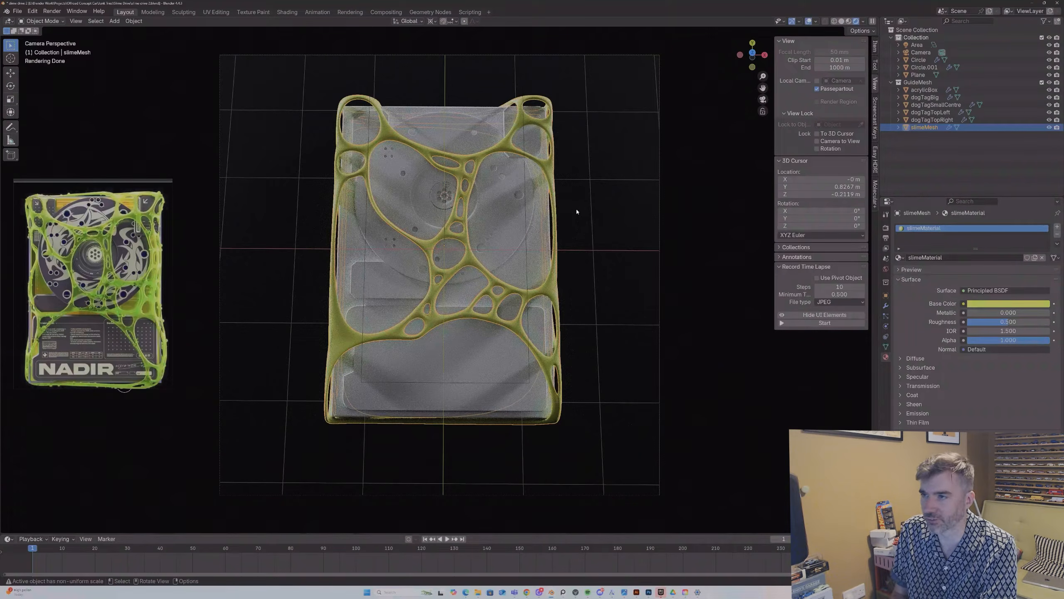
# Step: Give acrylicBox a new material named acrylic with a golden yellow base colour
pyautogui.keyDown('shift'); pyautogui.click(485, 114); pyautogui.keyUp('shift')
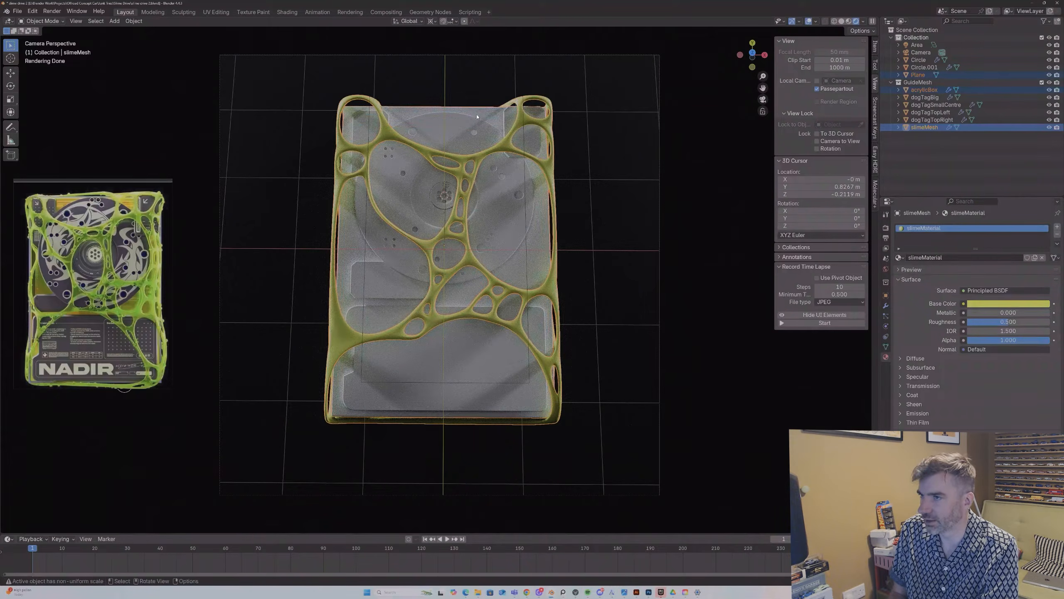
pyautogui.click(483, 110)
pyautogui.click(947, 257)
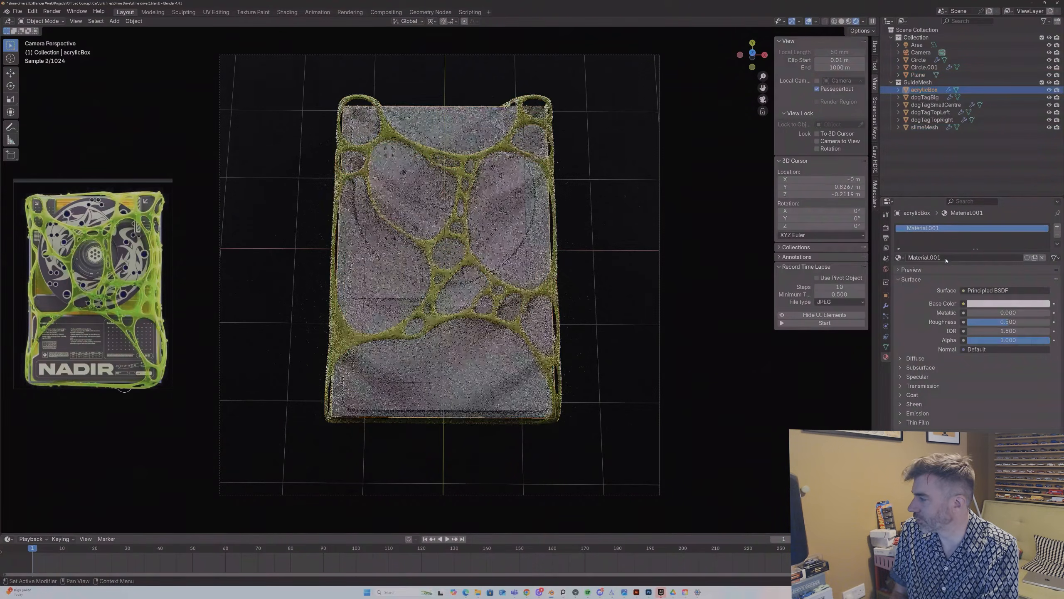
pyautogui.write('acrylic')
pyautogui.press('Return')
pyautogui.click(982, 304)
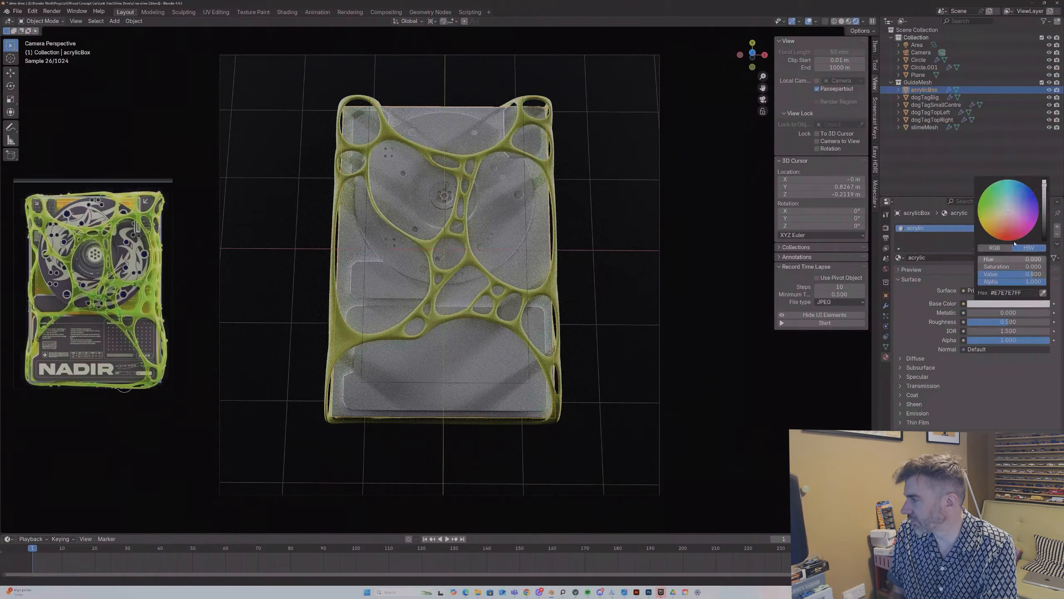
pyautogui.moveTo(994, 221); pyautogui.dragTo(994, 222)
pyautogui.click(633, 178)
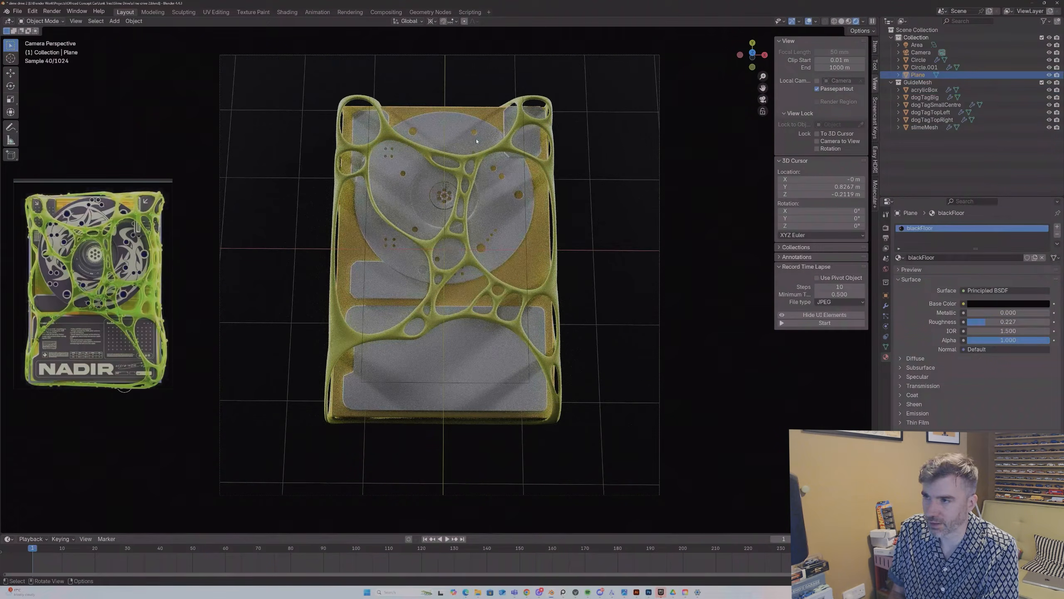
# Step: Isolate the dogTagBig plate in Edit Mode and add two empty material slots to it
pyautogui.click(474, 335)
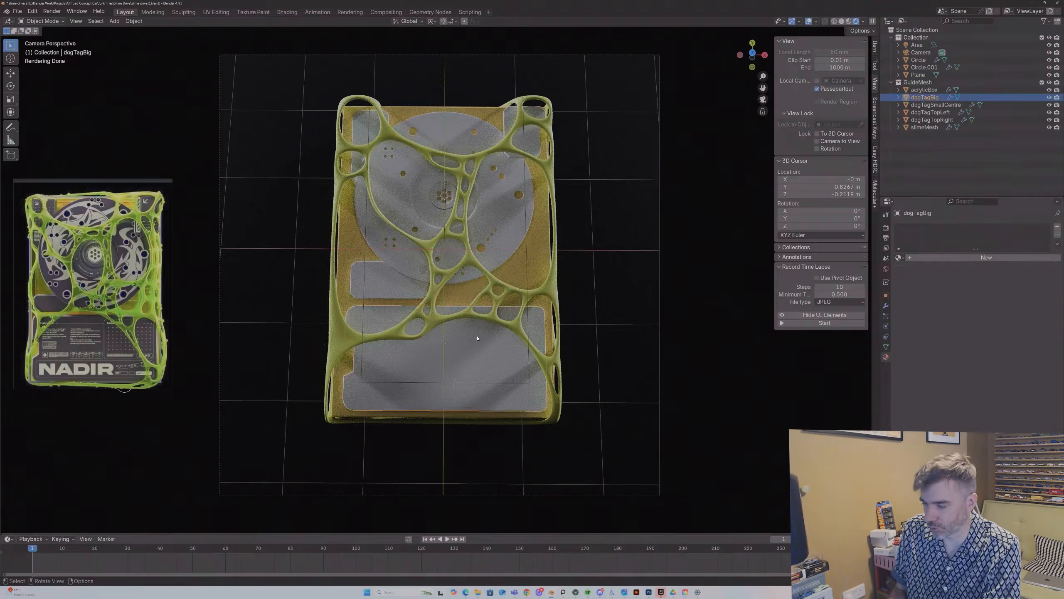
pyautogui.press('KP_Divide')
pyautogui.press('Tab')
pyautogui.moveTo(485, 237); pyautogui.dragTo(256, 248, button='middle')
pyautogui.scroll(1, 495, 235)
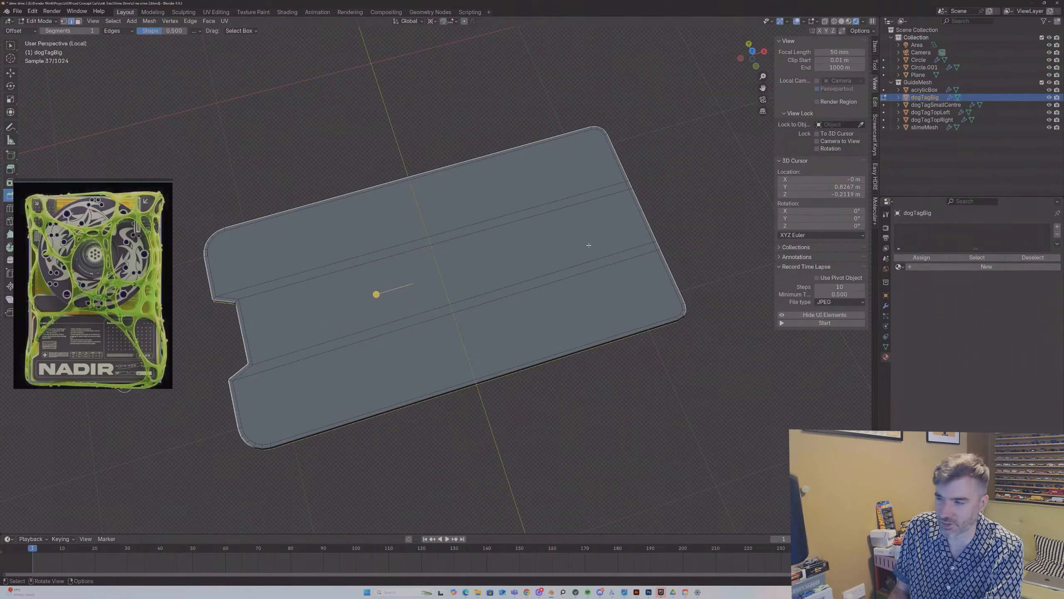
pyautogui.click(1056, 228)
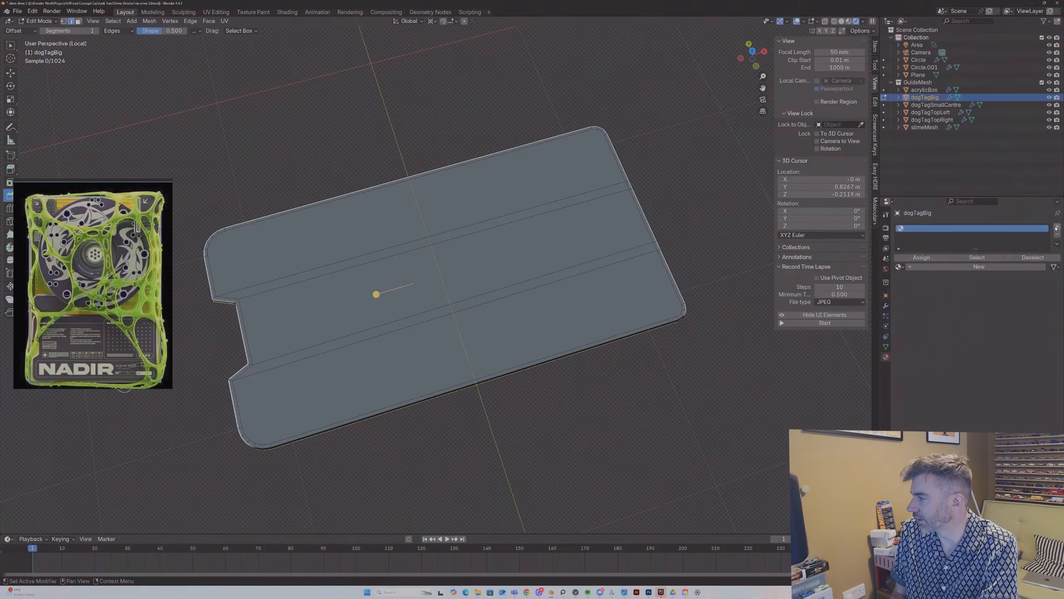
pyautogui.click(1058, 228)
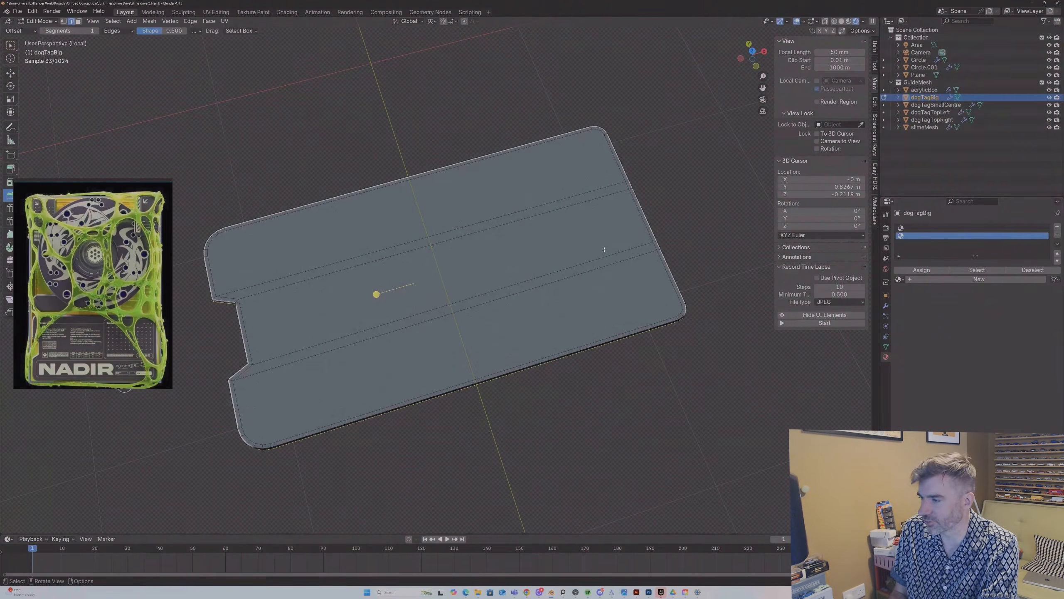
# Step: Create a new material named shinyMetal in the first material slot of dogTagBig
pyautogui.press('Tab')
pyautogui.click(952, 228)
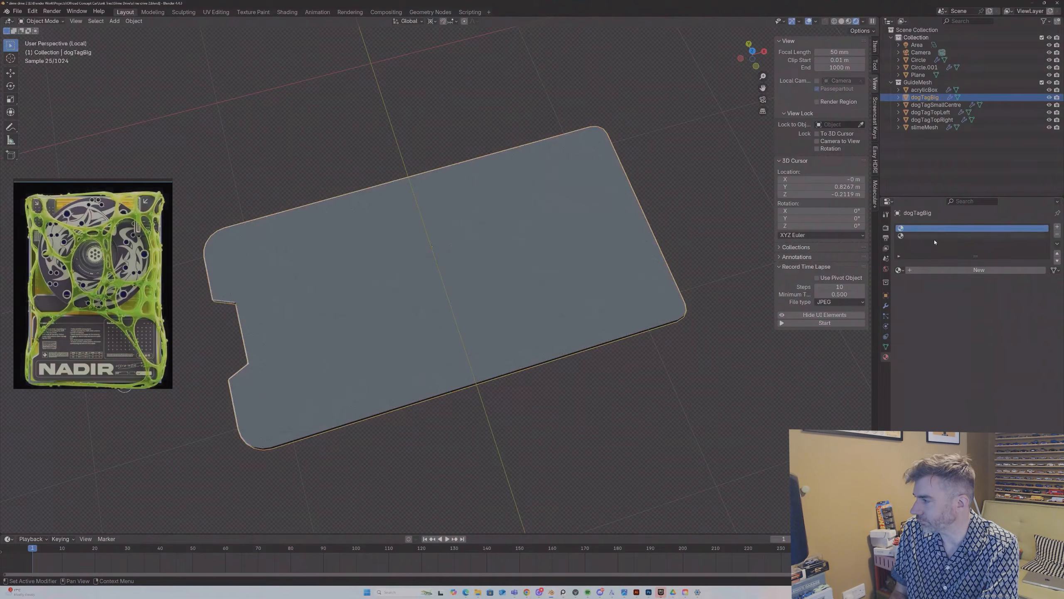
pyautogui.click(951, 270)
pyautogui.click(917, 269)
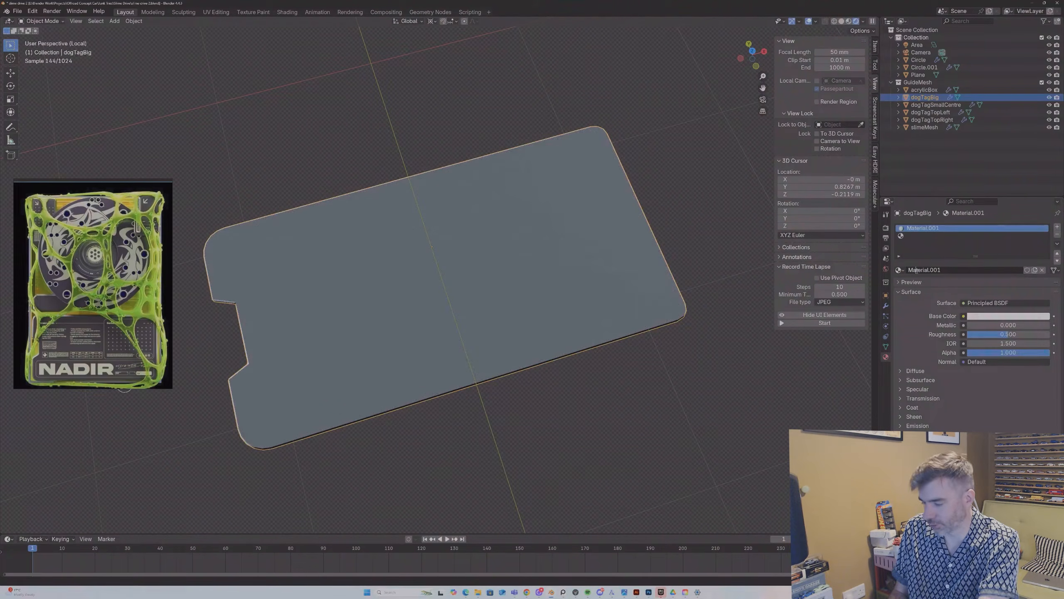
pyautogui.hotkey('ctrl', 'a')
pyautogui.write('shinty')
pyautogui.press('BackSpace')
pyautogui.write('yMetal')
pyautogui.press('Return')
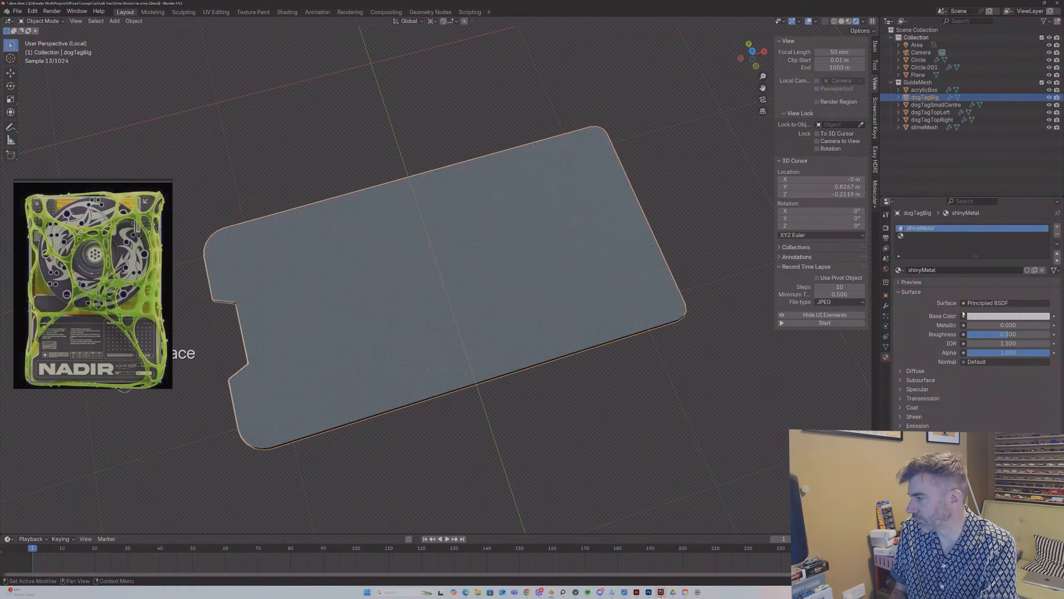
# Step: Make shinyMetal a mid-grey #959595 with metallic 1.000 and roughness 0.193
pyautogui.click(977, 316)
pyautogui.scroll(-10, 1019, 208)
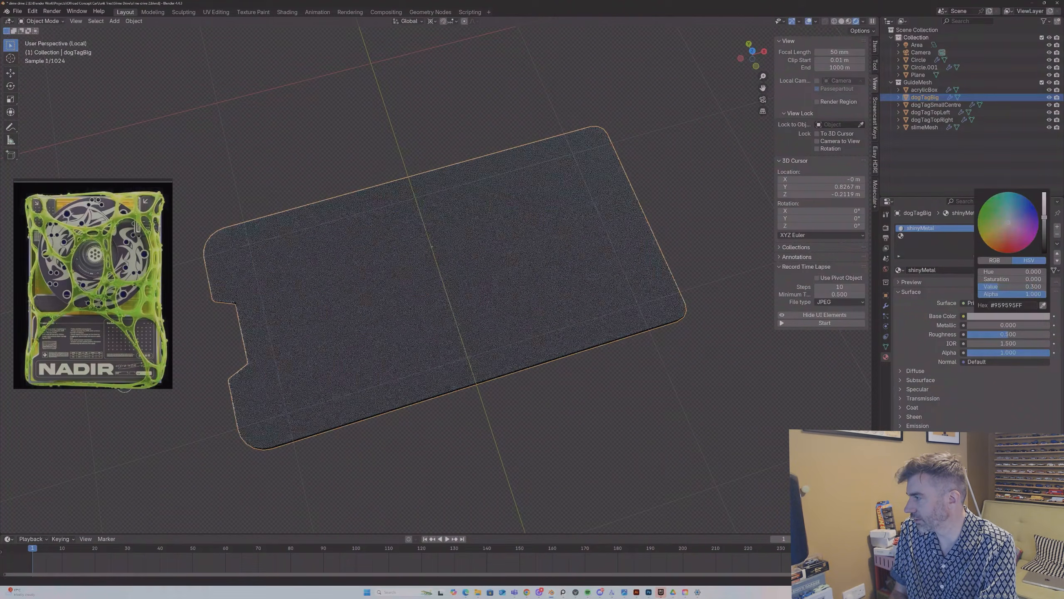
pyautogui.moveTo(973, 325)
pyautogui.mouseDown()
pyautogui.moveTo(1051, 325)
pyautogui.moveTo(966, 339)
pyautogui.mouseUp()
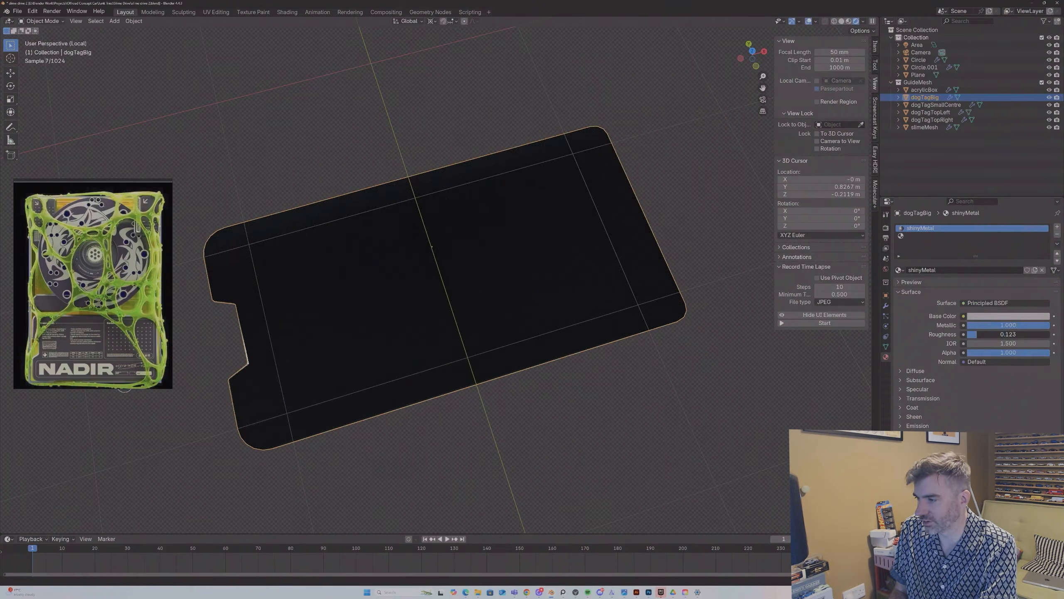
pyautogui.moveTo(583, 278); pyautogui.dragTo(465, 254, button='middle')
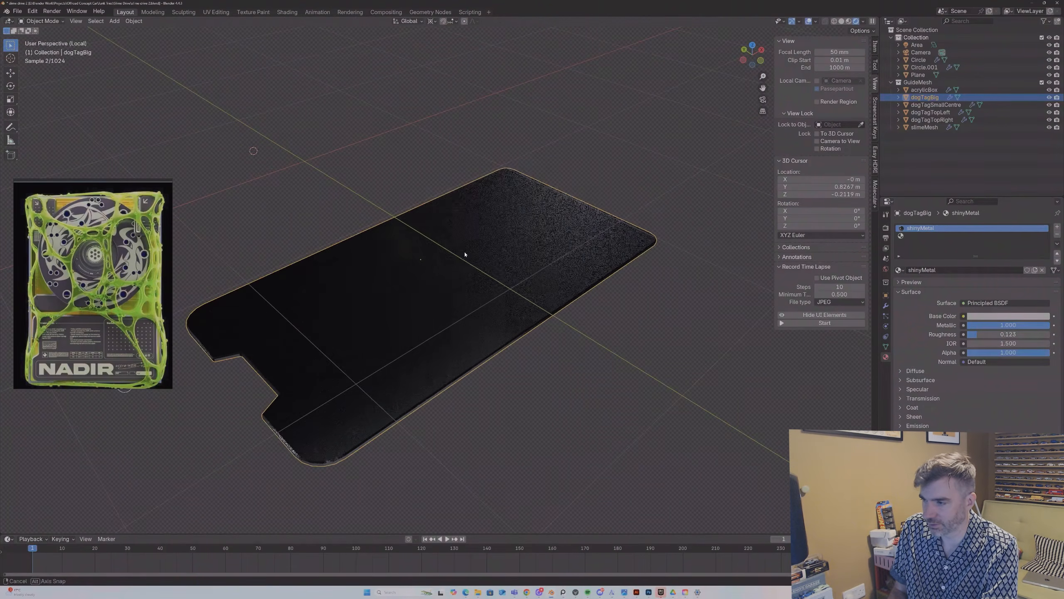
pyautogui.moveTo(977, 335); pyautogui.dragTo(983, 335)
pyautogui.moveTo(568, 254); pyautogui.dragTo(593, 238, button='middle')
# Step: Assign all the top faces of dogTagBig to its second material slot and create a new material there
pyautogui.press('Tab')
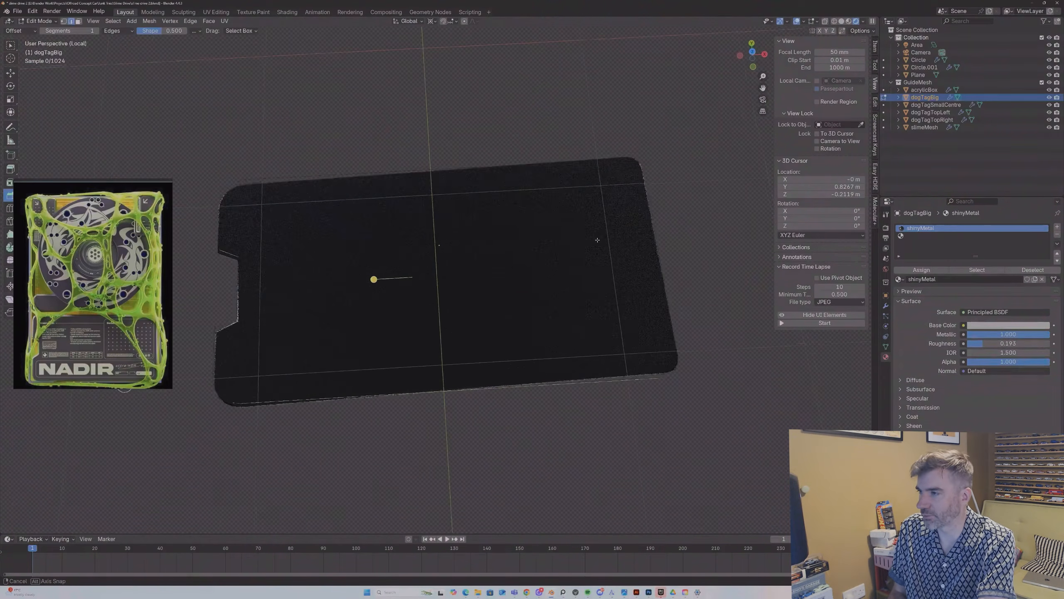
pyautogui.press('3')
pyautogui.click(602, 183)
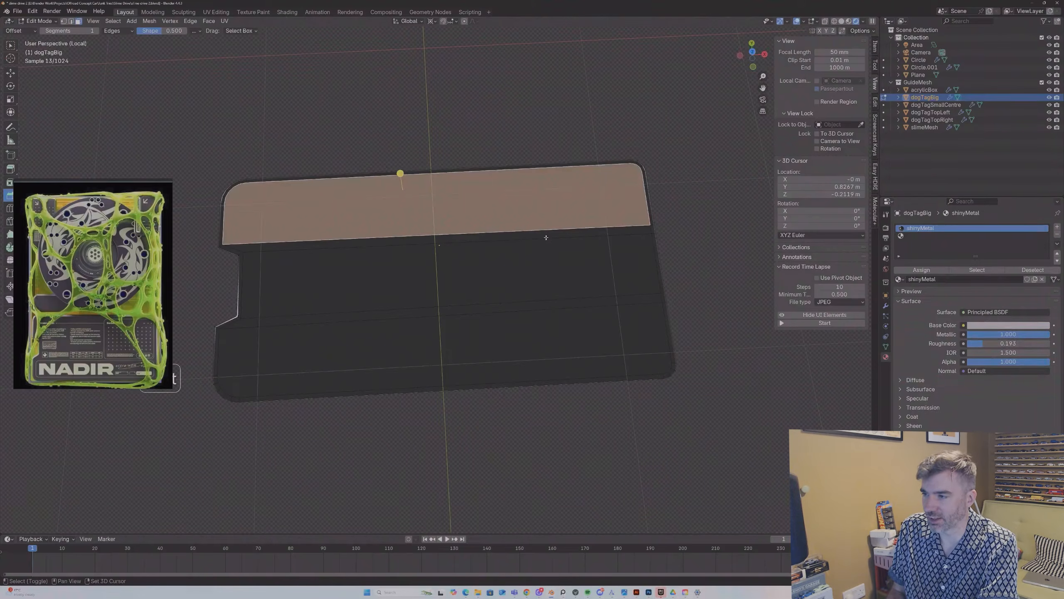
pyautogui.keyDown('shift'); pyautogui.click(551, 262); pyautogui.keyUp('shift')
pyautogui.keyDown('shift'); pyautogui.click(553, 305); pyautogui.keyUp('shift')
pyautogui.keyDown('shift'); pyautogui.click(552, 328); pyautogui.keyUp('shift')
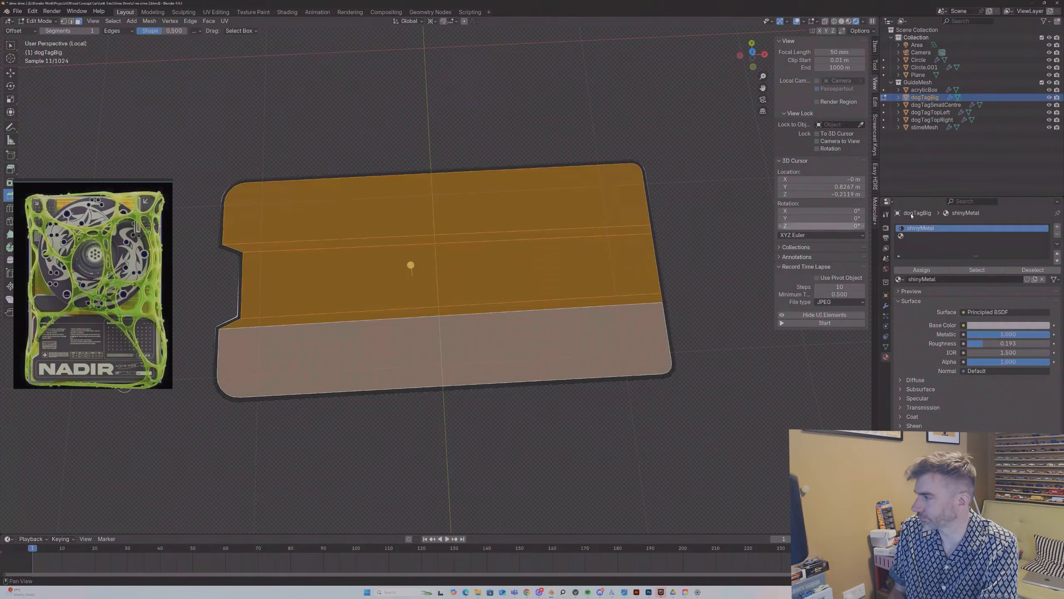
pyautogui.click(914, 238)
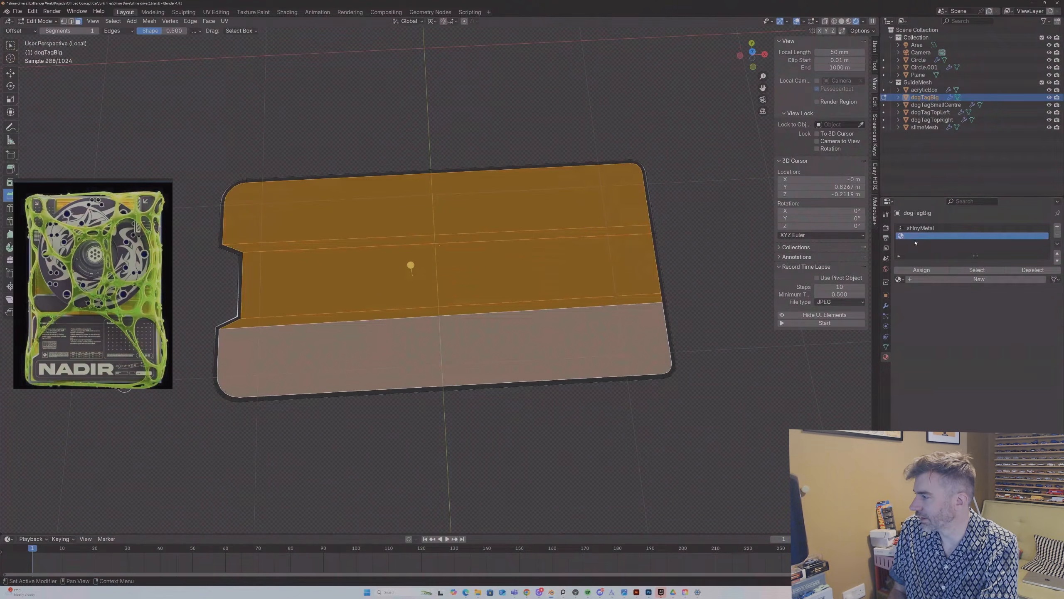
pyautogui.click(921, 270)
pyautogui.click(935, 280)
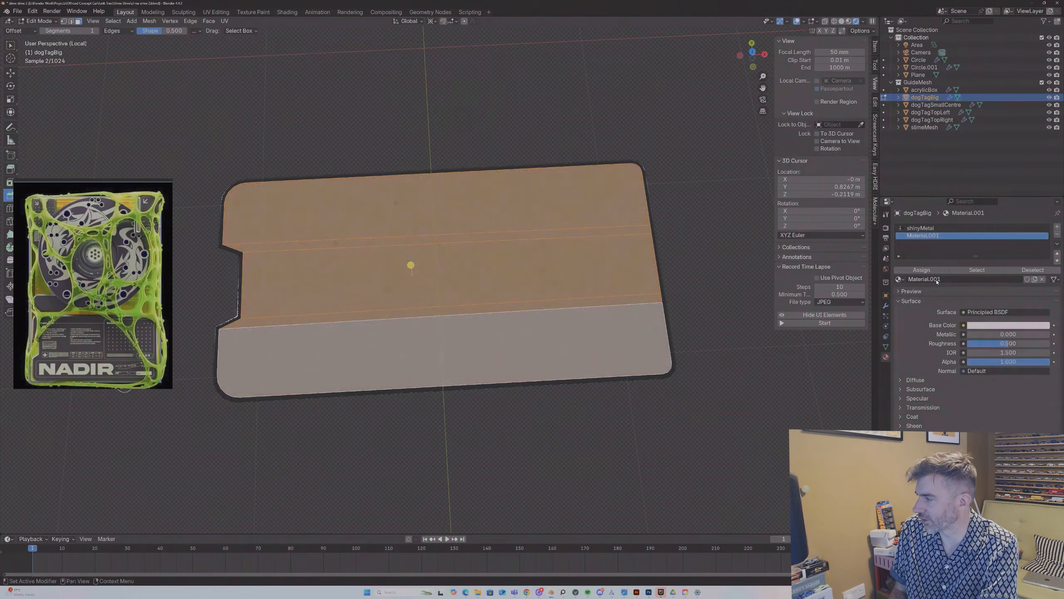
# Step: Rename the new material in dogTagBig's second slot as powderCoatedMetal
pyautogui.press('Tab')
pyautogui.moveTo(682, 226); pyautogui.dragTo(699, 214, button='middle')
pyautogui.click(929, 270)
pyautogui.write('pow')
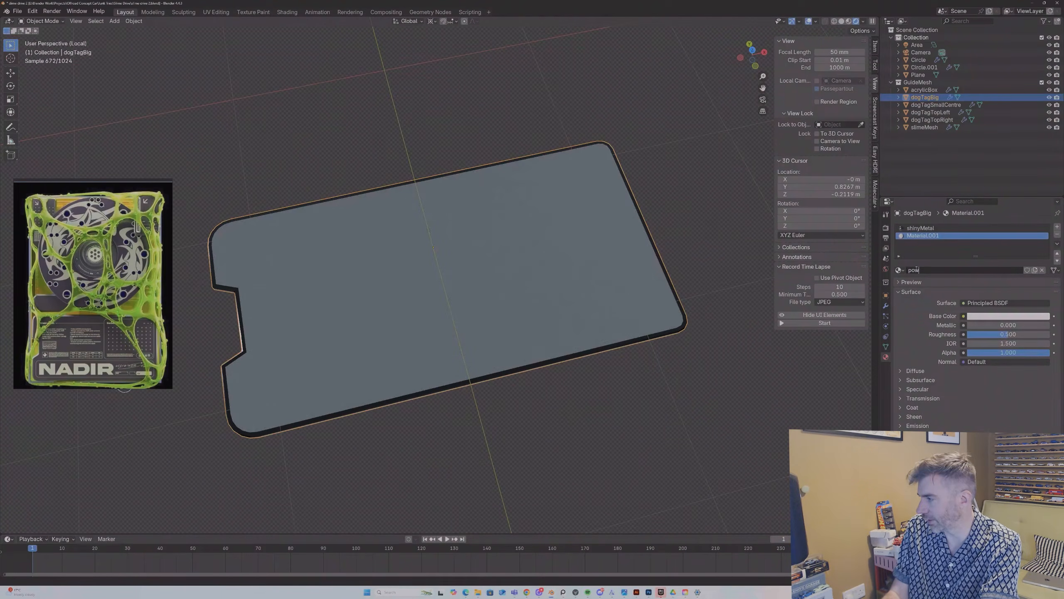
pyautogui.write('derCoatedMetal')
pyautogui.press('Return')
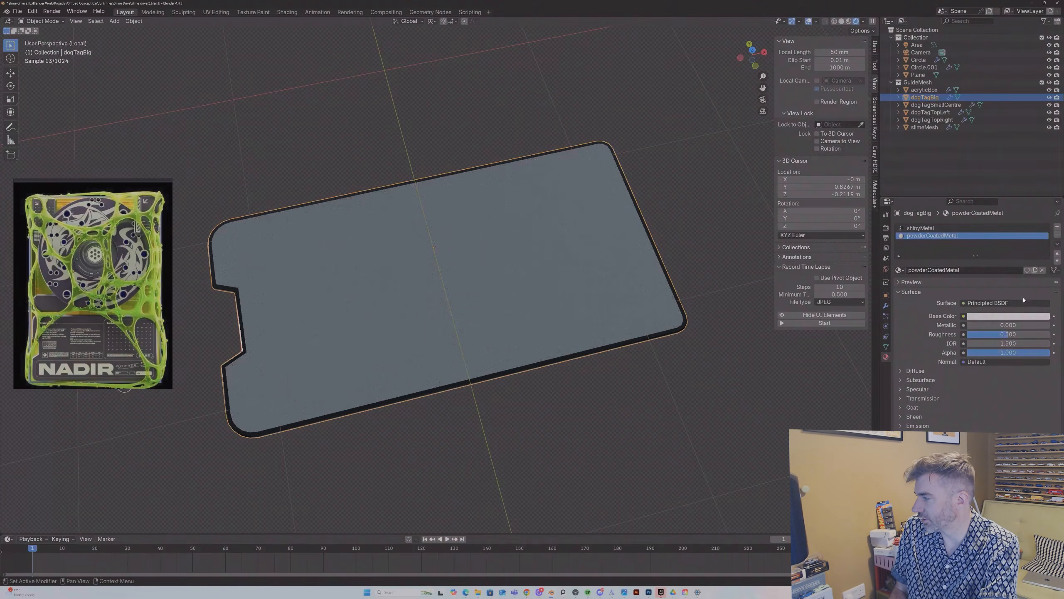
# Step: Give powderCoatedMetal the dark grey base colour #2F2F2F, metallic 1.000 and roughness of about 0.9
pyautogui.click(1025, 316)
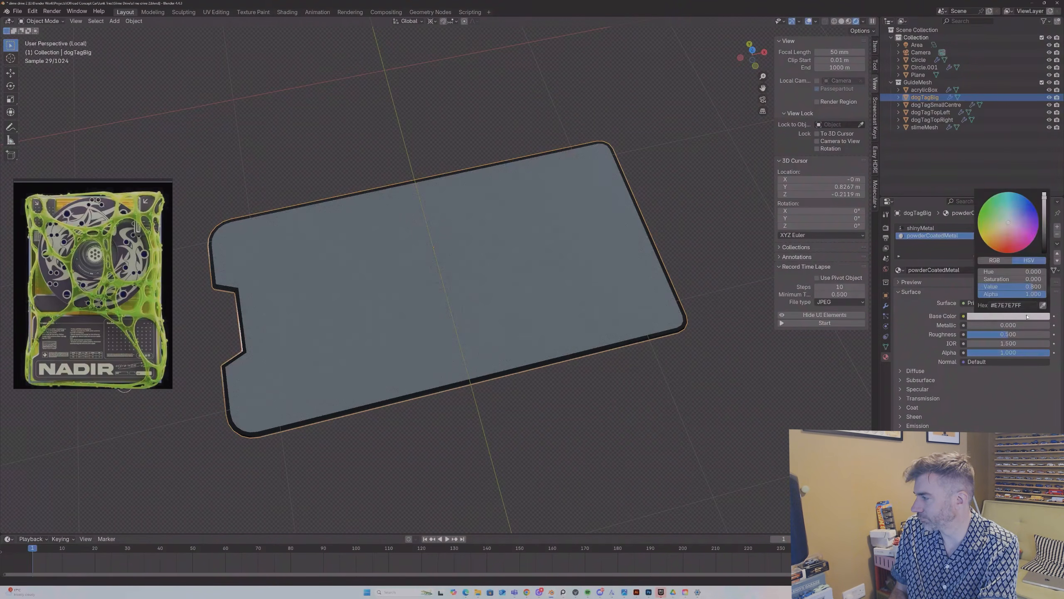
pyautogui.moveTo(1046, 240); pyautogui.dragTo(1045, 253)
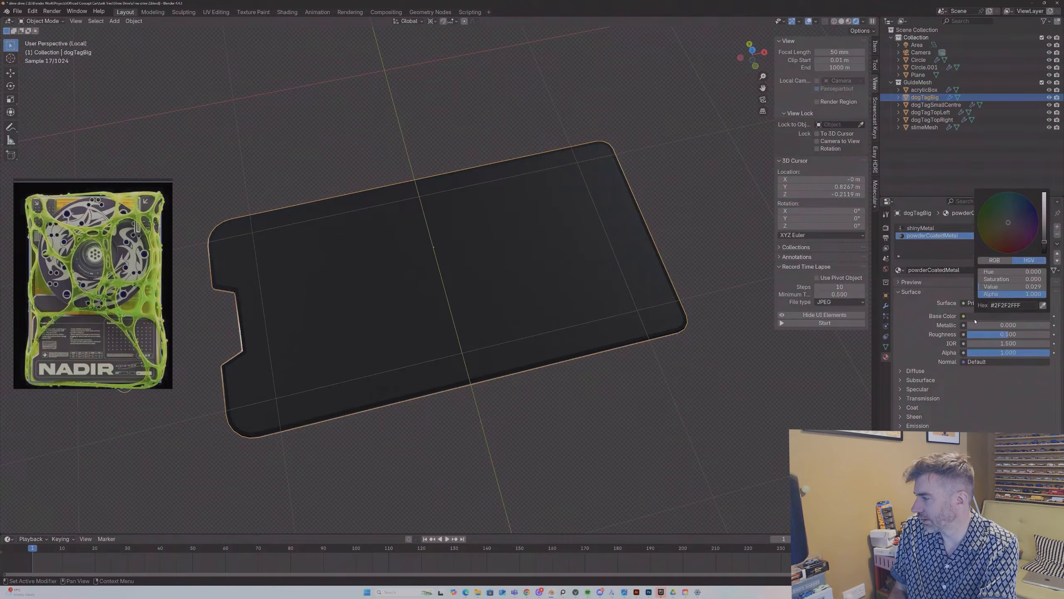
pyautogui.moveTo(1002, 334); pyautogui.dragTo(1042, 334)
pyautogui.moveTo(595, 258); pyautogui.dragTo(645, 254, button='middle')
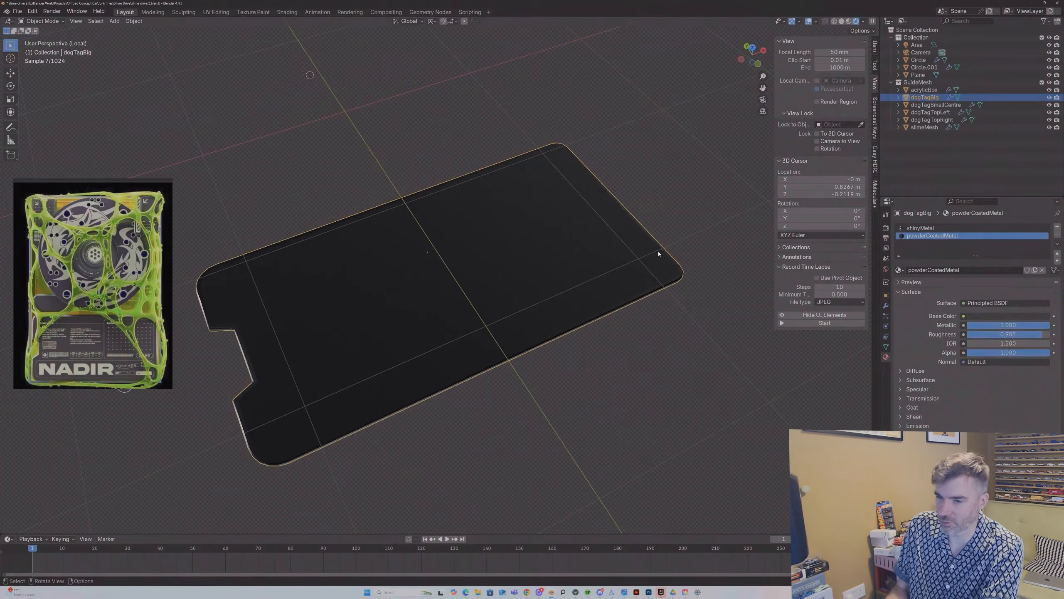
# Step: Return to the camera view and link dogTagBig's materials to the three small dogTag plates and the Circle disc
pyautogui.press('KP_0')
pyautogui.click(617, 271)
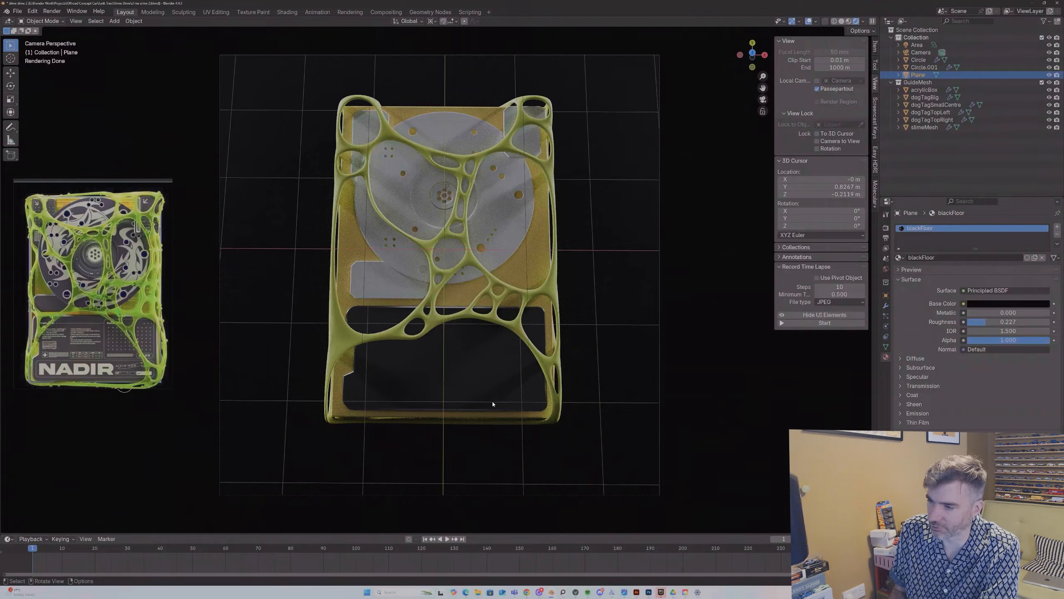
pyautogui.click(388, 286)
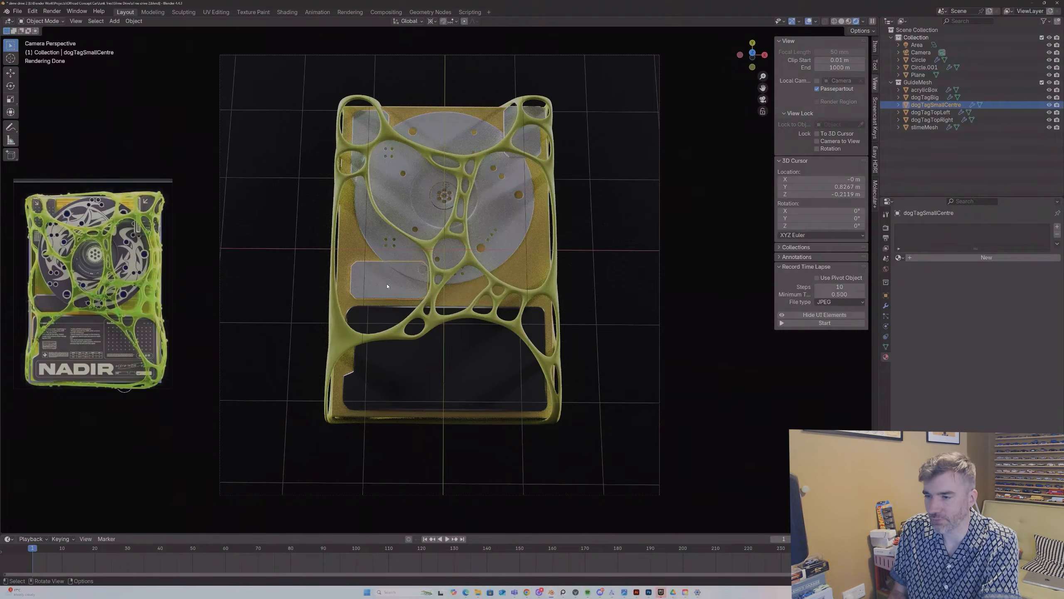
pyautogui.keyDown('shift'); pyautogui.click(363, 152); pyautogui.keyUp('shift')
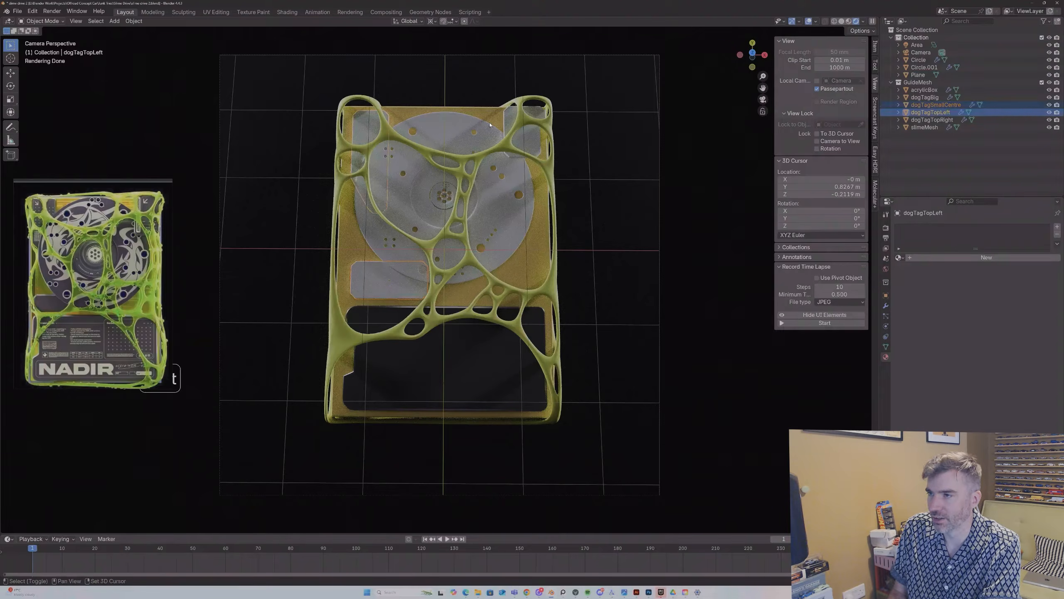
pyautogui.keyDown('shift'); pyautogui.click(515, 119); pyautogui.keyUp('shift')
pyautogui.keyDown('shift'); pyautogui.click(504, 246); pyautogui.keyUp('shift')
pyautogui.keyDown('shift'); pyautogui.click(482, 364); pyautogui.keyUp('shift')
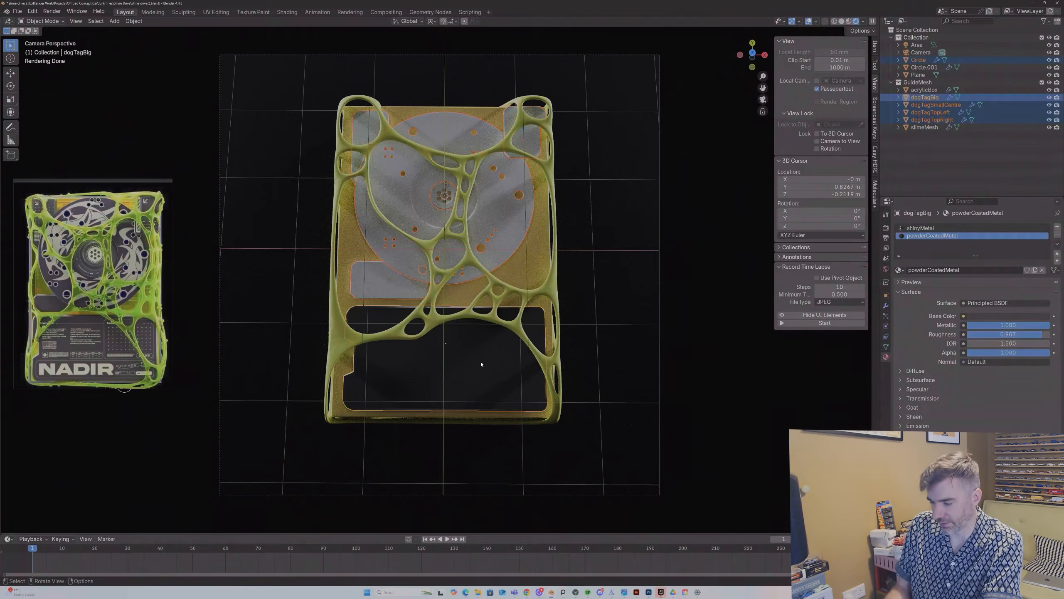
pyautogui.hotkey('ctrl', 'l')
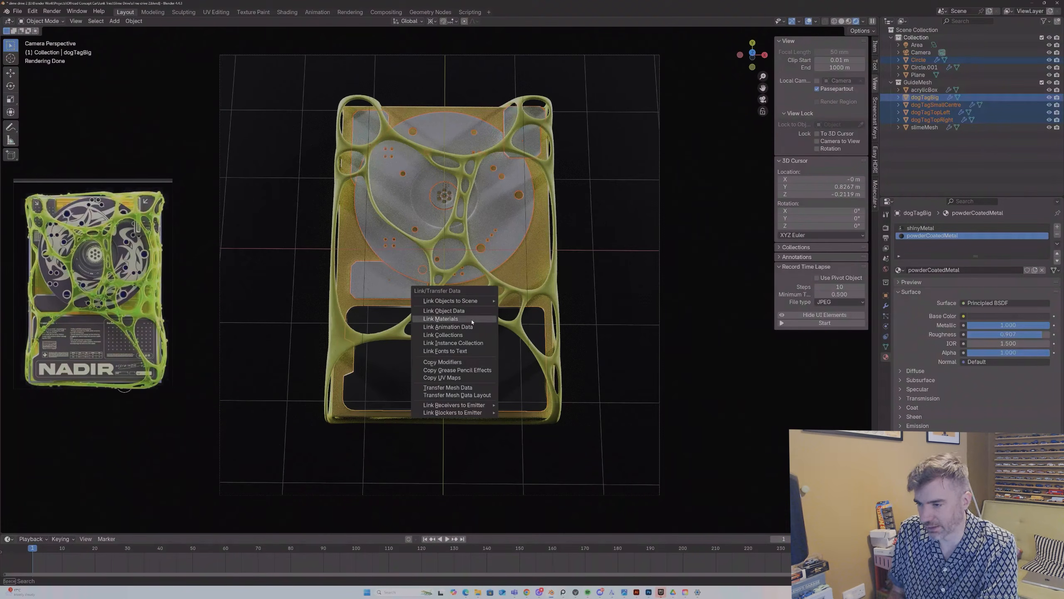
pyautogui.click(441, 318)
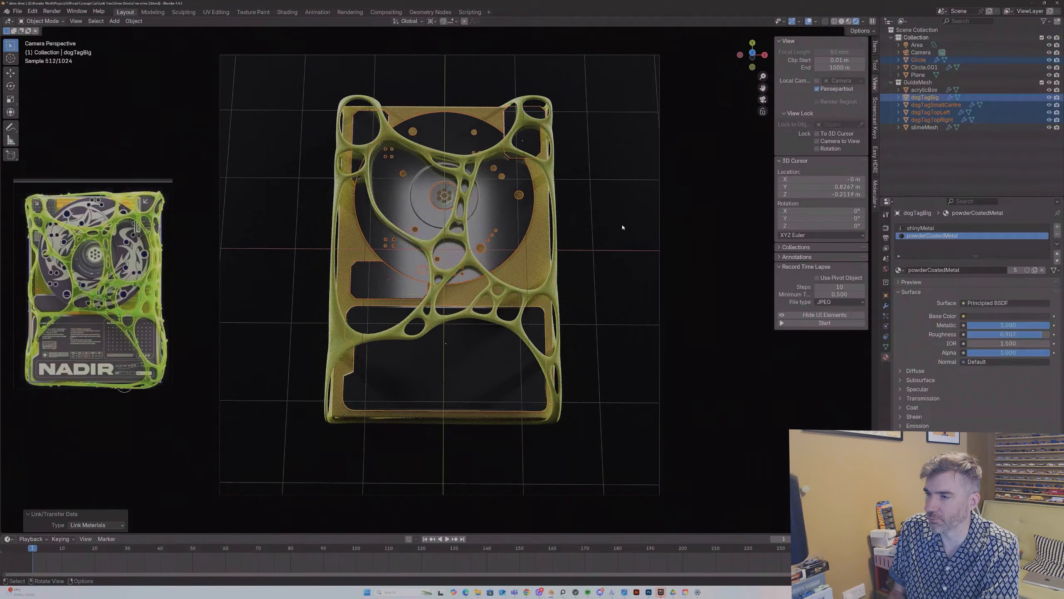
# Step: Isolate the Circle disc with dogTagSmallCentre, dogTagTopLeft and dogTagTopRight and open them together in Edit Mode
pyautogui.hotkey('ctrl', 'z')
pyautogui.hotkey('ctrl', 'z')
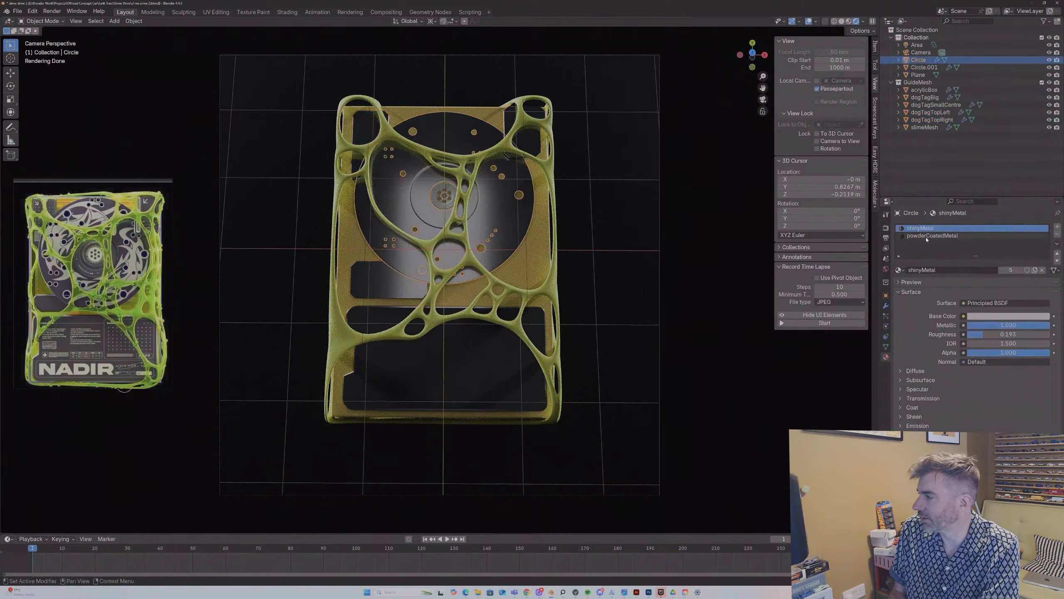
pyautogui.click(384, 287)
pyautogui.keyDown('shift'); pyautogui.click(397, 239); pyautogui.keyUp('shift')
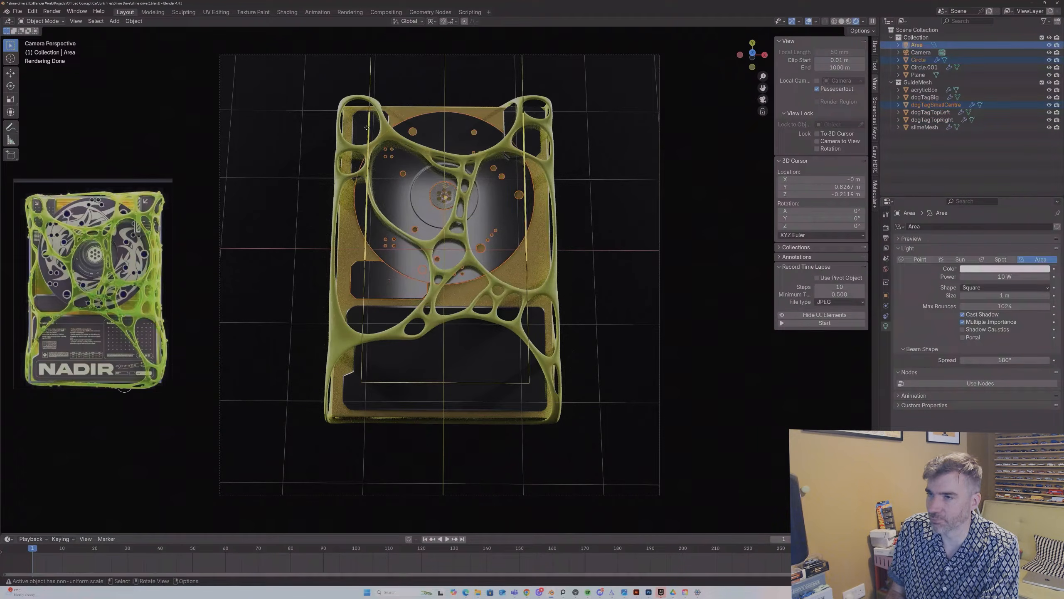
pyautogui.click(401, 165)
pyautogui.keyDown('shift'); pyautogui.click(384, 251); pyautogui.keyUp('shift')
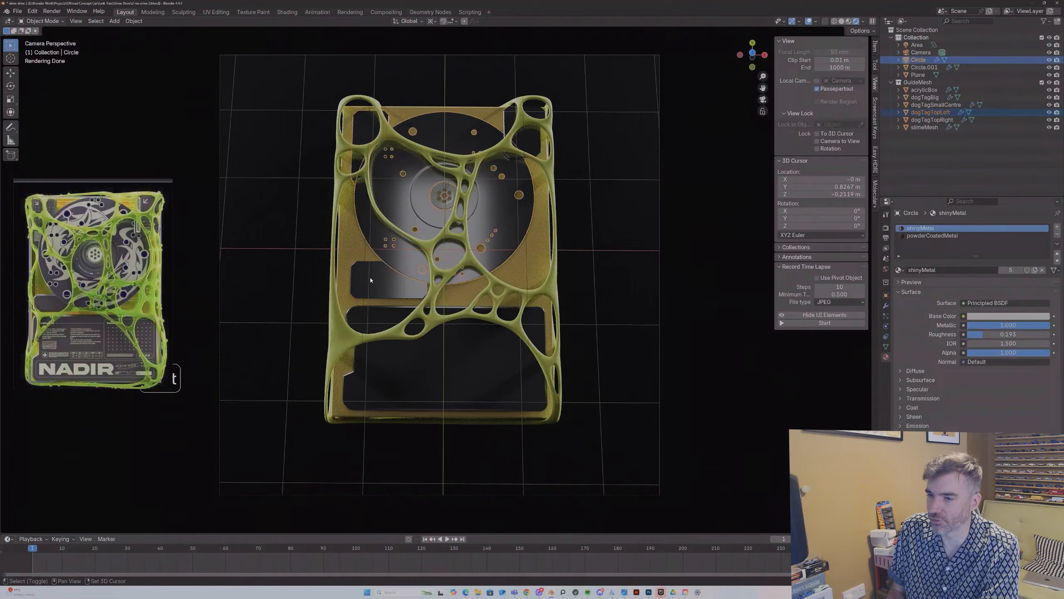
pyautogui.keyDown('shift'); pyautogui.click(426, 247); pyautogui.keyUp('shift')
pyautogui.keyDown('shift'); pyautogui.click(541, 147); pyautogui.keyUp('shift')
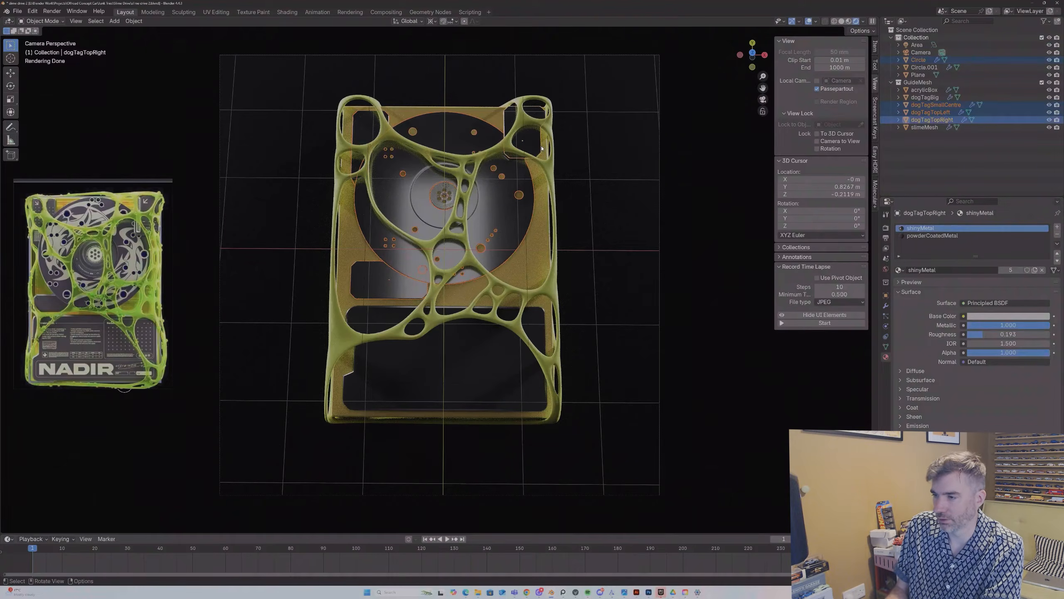
pyautogui.press('KP_Divide')
pyautogui.press('Tab')
pyautogui.moveTo(549, 151); pyautogui.dragTo(527, 130, button='middle')
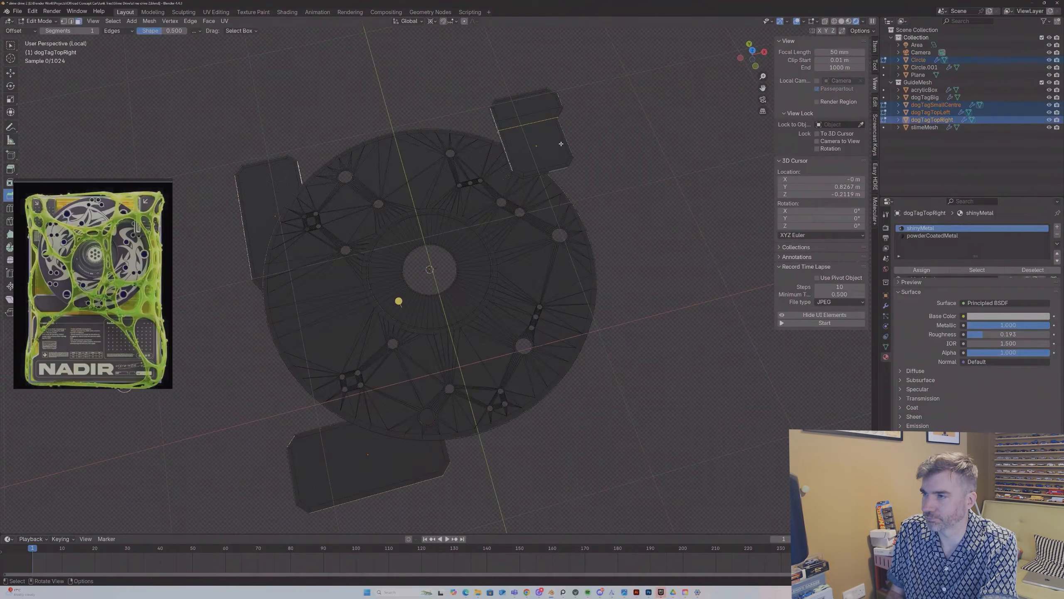
# Step: Assign powderCoatedMetal to the two top faces of dogTagTopRight
pyautogui.click(527, 125)
pyautogui.keyDown('shift'); pyautogui.click(531, 139); pyautogui.keyUp('shift')
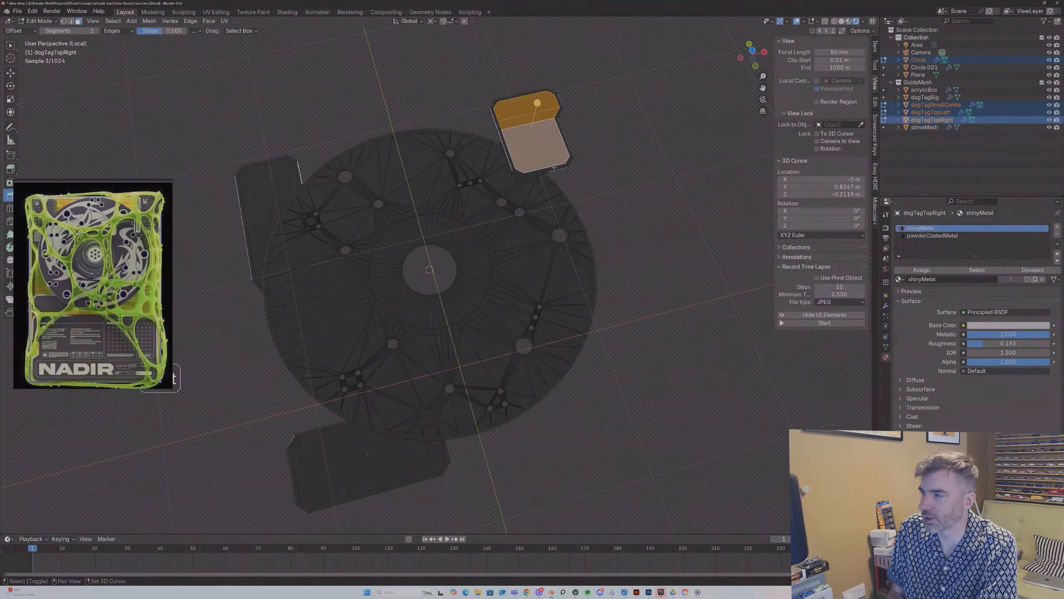
pyautogui.click(933, 236)
pyautogui.click(922, 269)
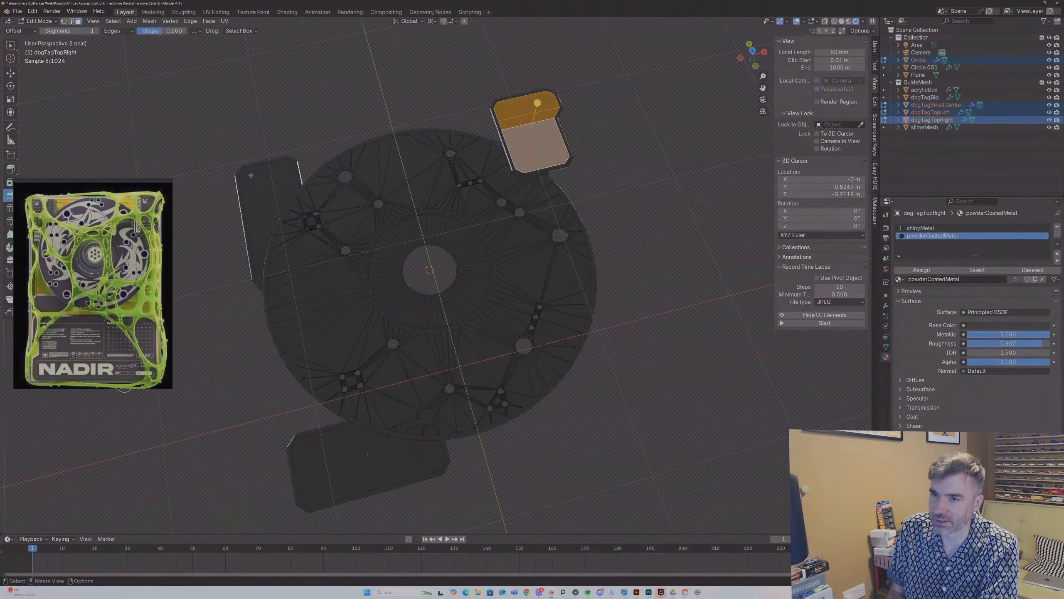
# Step: Assign powderCoatedMetal to the top faces of dogTagTopLeft and dogTagSmallCentre
pyautogui.click(251, 175)
pyautogui.moveTo(251, 181); pyautogui.dragTo(261, 332, button='middle')
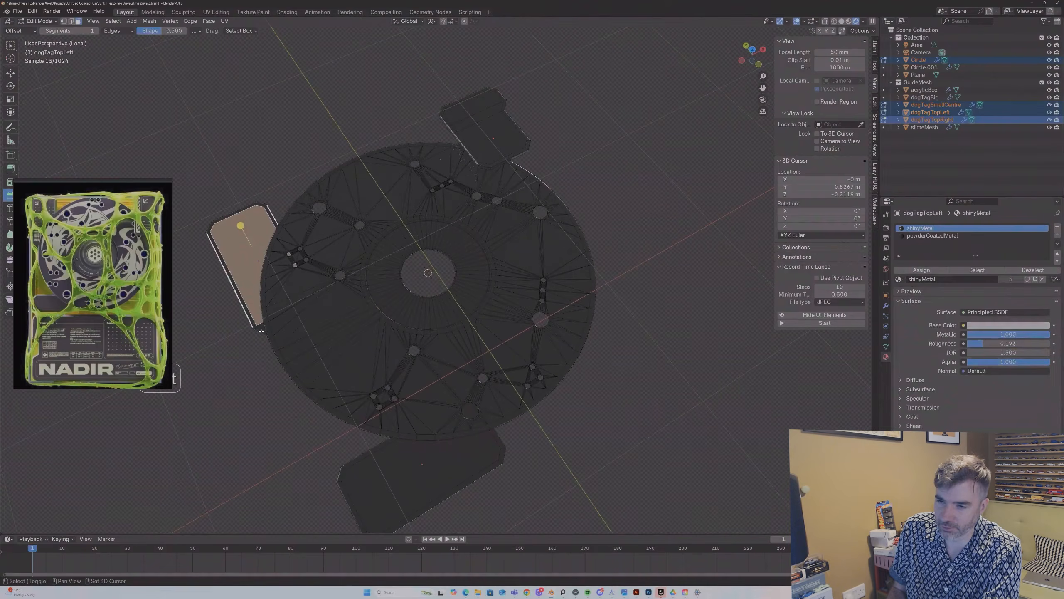
pyautogui.click(933, 236)
pyautogui.click(922, 270)
pyautogui.click(419, 473)
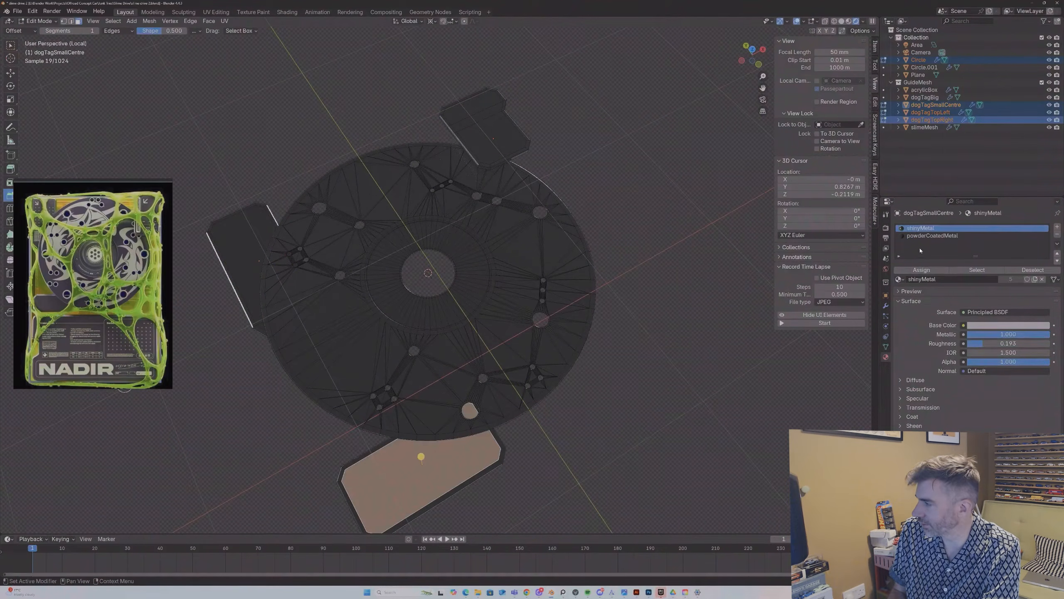
pyautogui.click(933, 235)
pyautogui.click(922, 269)
# Step: With the Circle disc active, select all faces of the isolated parts and assign powderCoatedMetal to them
pyautogui.moveTo(557, 220); pyautogui.dragTo(573, 246, button='middle')
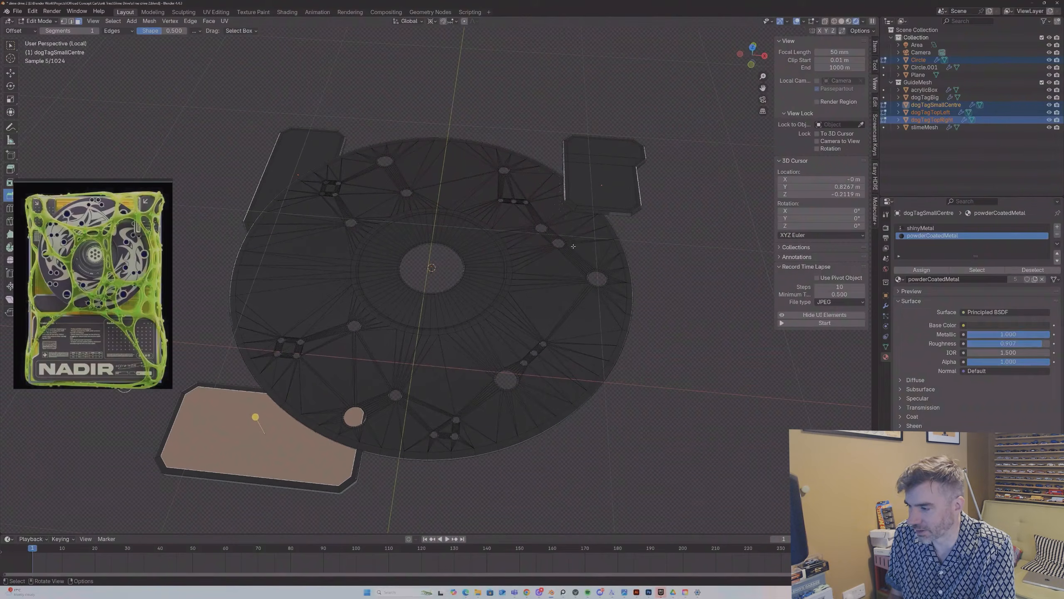
pyautogui.click(563, 245)
pyautogui.press('a')
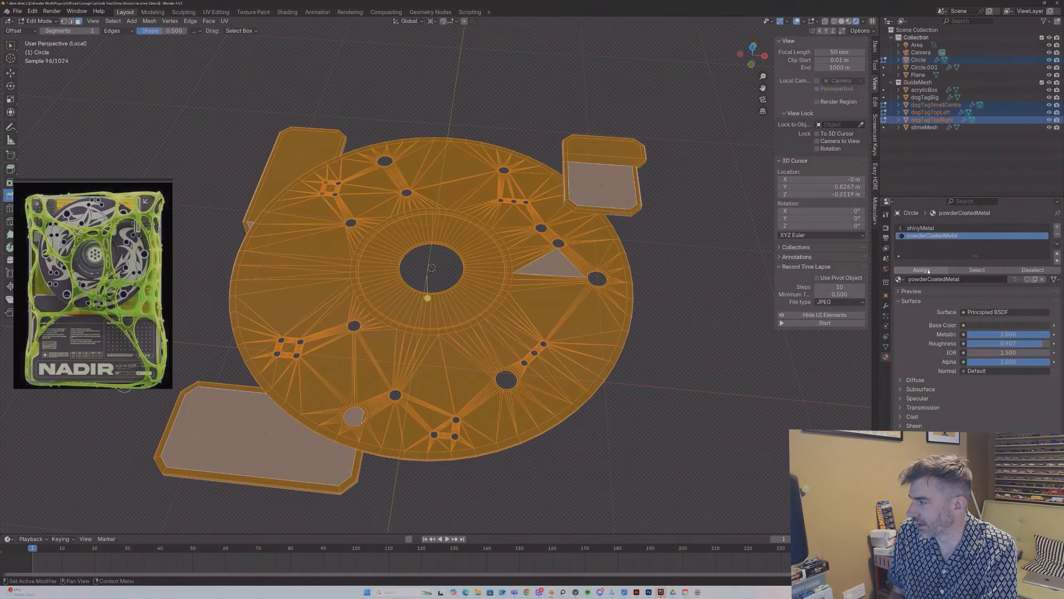
pyautogui.press('Tab')
pyautogui.moveTo(486, 200); pyautogui.dragTo(496, 206, button='middle')
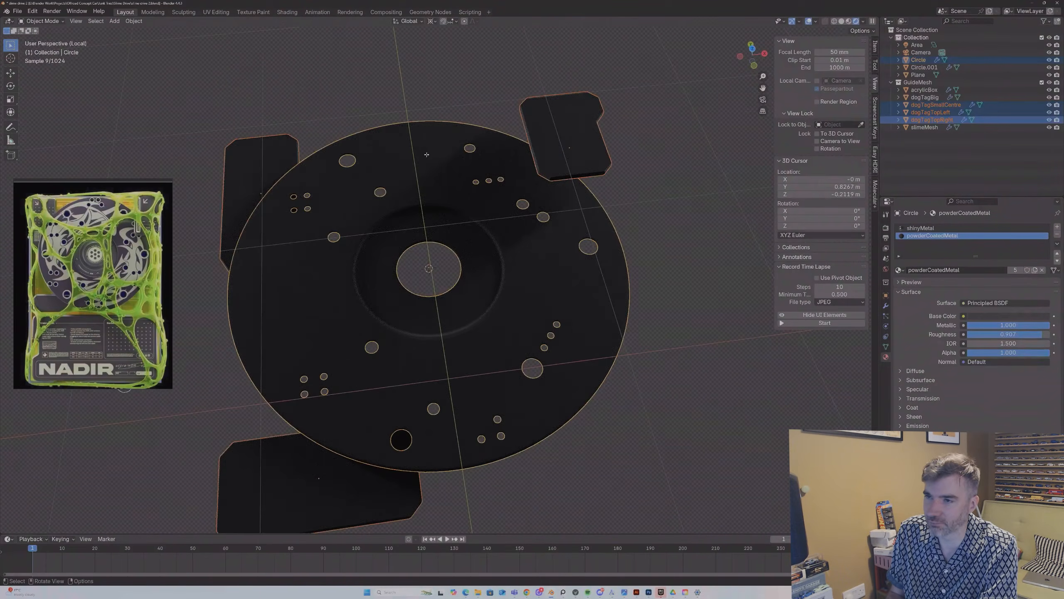
# Step: Open the isolated parts in Edit Mode with nothing selected and switch the viewport to solid shading
pyautogui.press('Tab')
pyautogui.hotkey('alt', 'a')
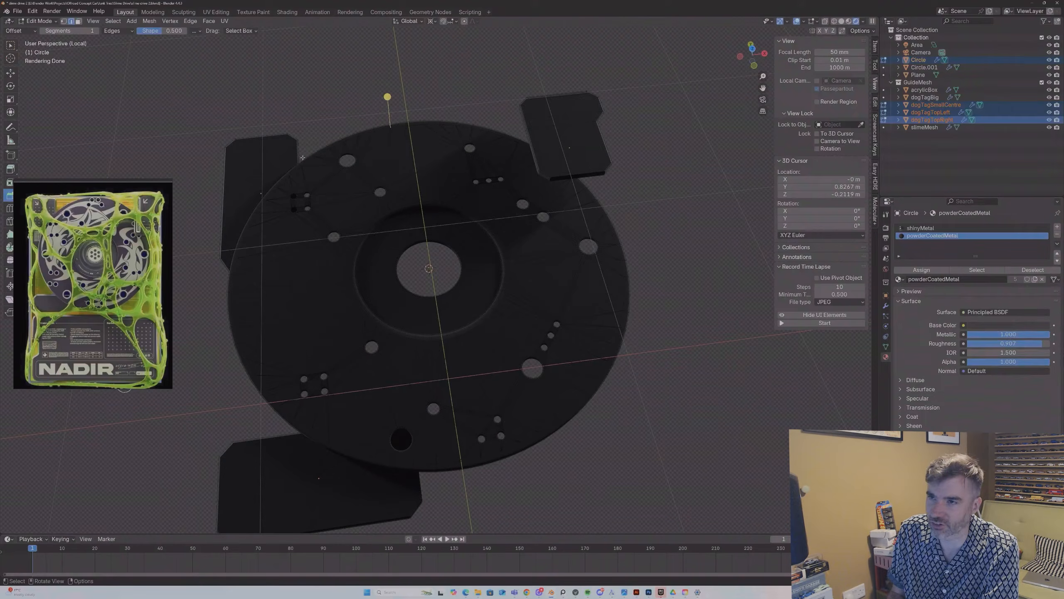
pyautogui.moveTo(402, 122); pyautogui.dragTo(307, 374, button='middle')
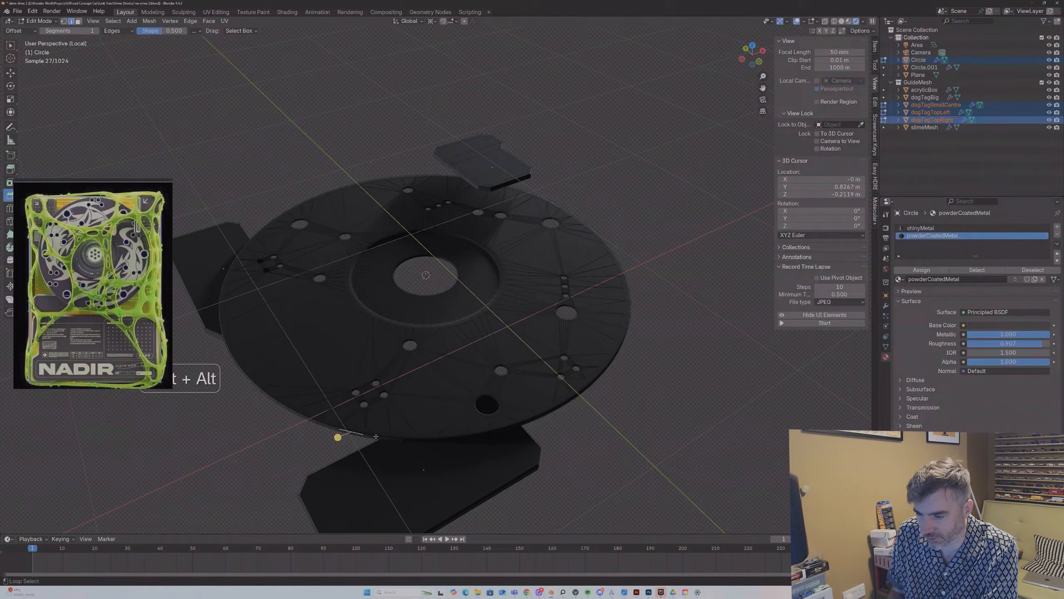
pyautogui.click(842, 22)
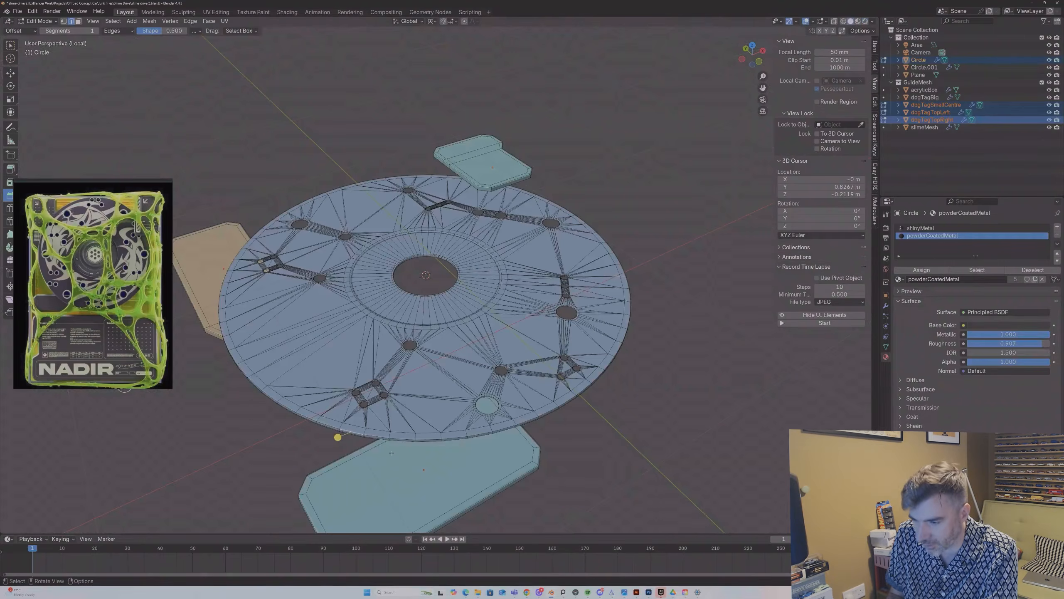
# Step: Try to select the disc's hole rims by picking edge loops and selecting similar edges by Amount of Faces Around an Edge
pyautogui.moveTo(391, 439); pyautogui.dragTo(418, 404, button='middle')
pyautogui.keyDown('alt'); pyautogui.keyDown('shift'); pyautogui.click(413, 396); pyautogui.keyUp('shift'); pyautogui.keyUp('alt')
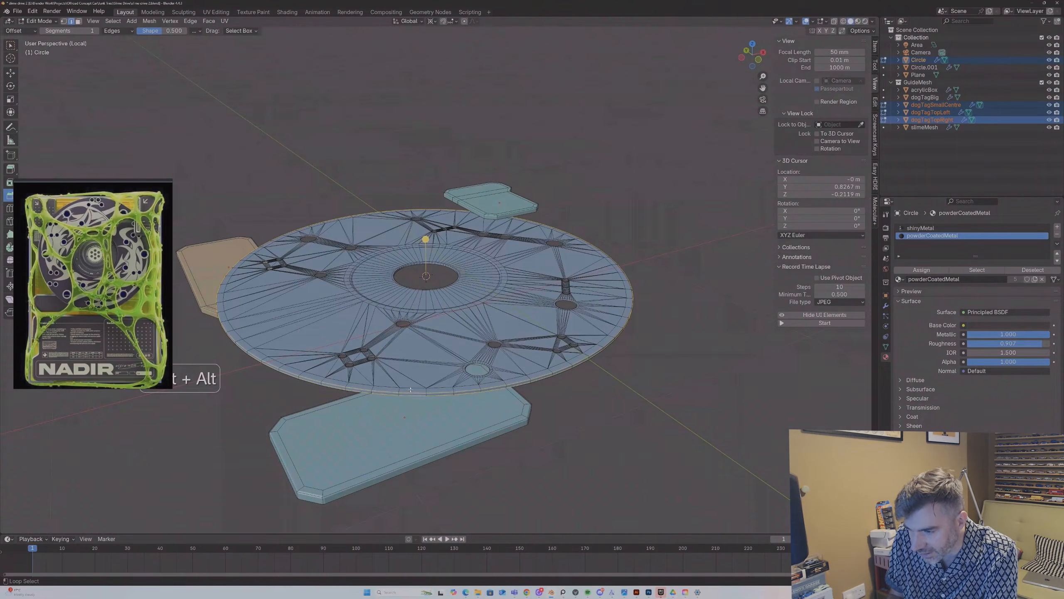
pyautogui.moveTo(411, 389); pyautogui.dragTo(422, 311, button='middle')
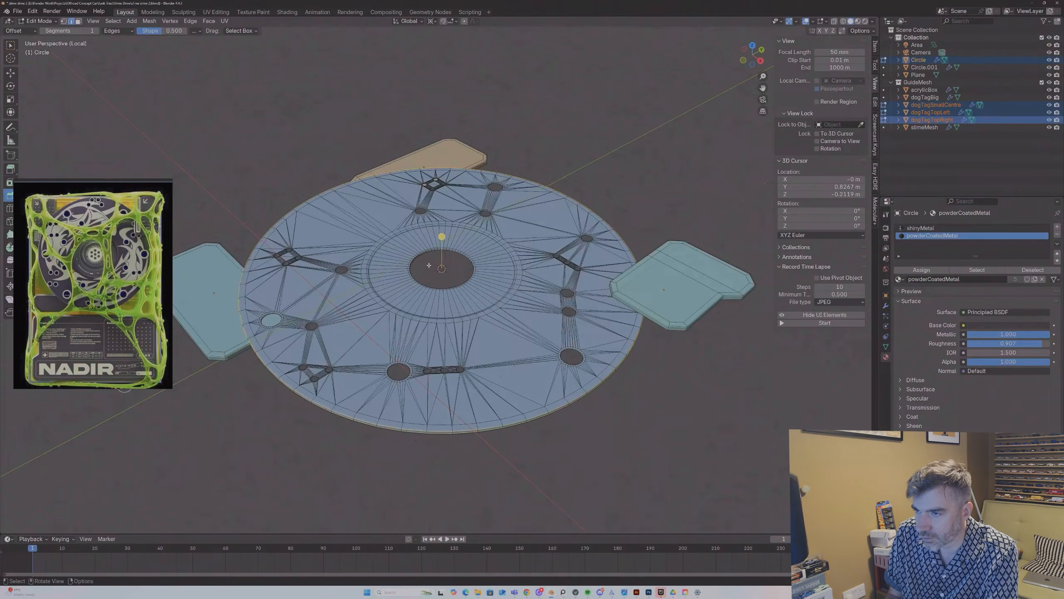
pyautogui.scroll(2, 430, 265)
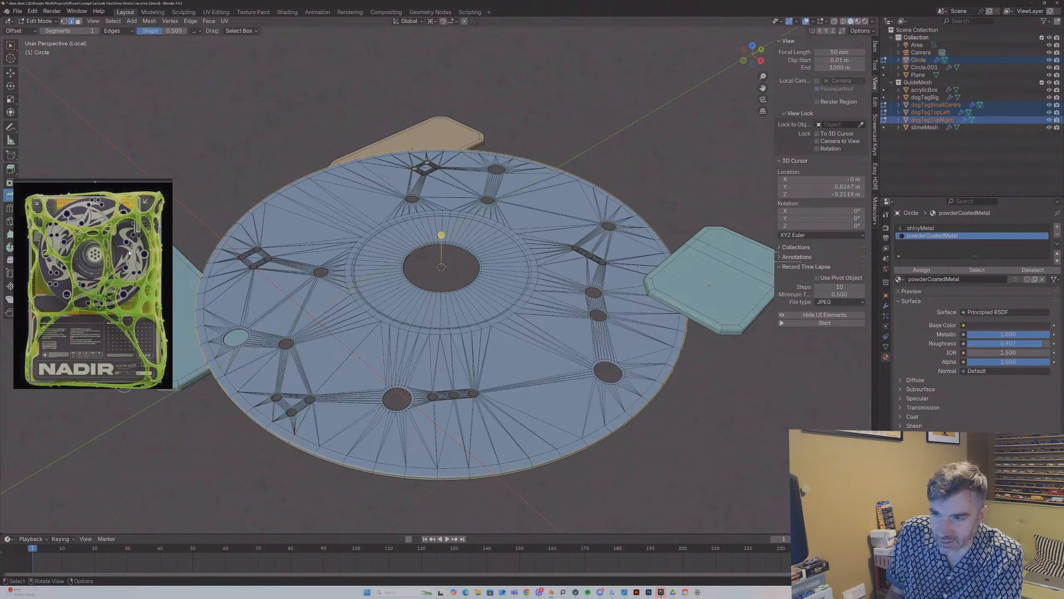
pyautogui.keyDown('alt'); pyautogui.keyDown('shift'); pyautogui.click(397, 387); pyautogui.keyUp('shift'); pyautogui.keyUp('alt')
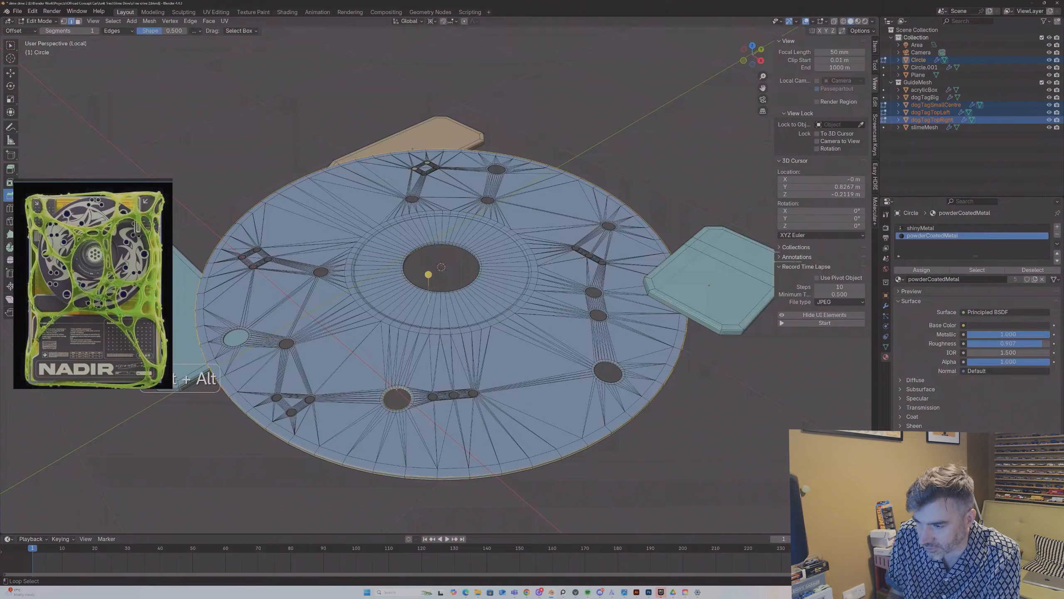
pyautogui.click(399, 390)
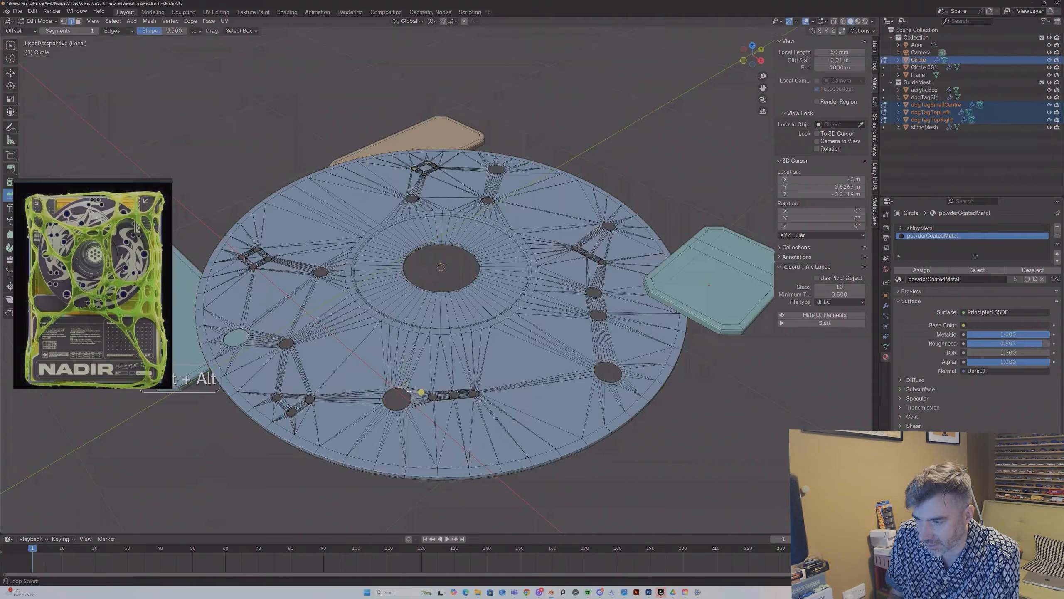
pyautogui.keyDown('alt'); pyautogui.keyDown('shift'); pyautogui.click(401, 387); pyautogui.keyUp('shift'); pyautogui.keyUp('alt')
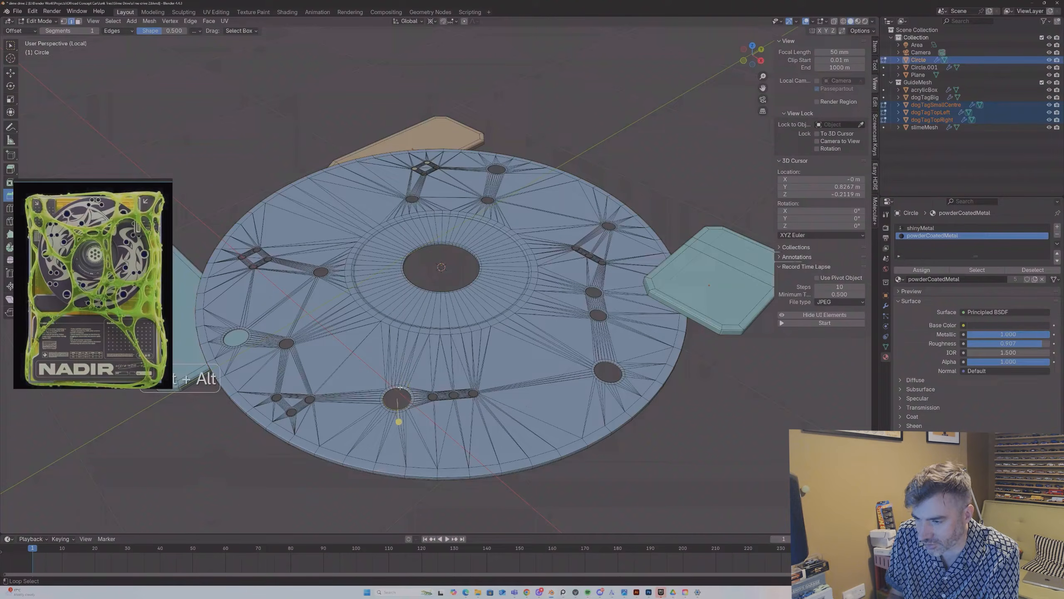
pyautogui.click(113, 22)
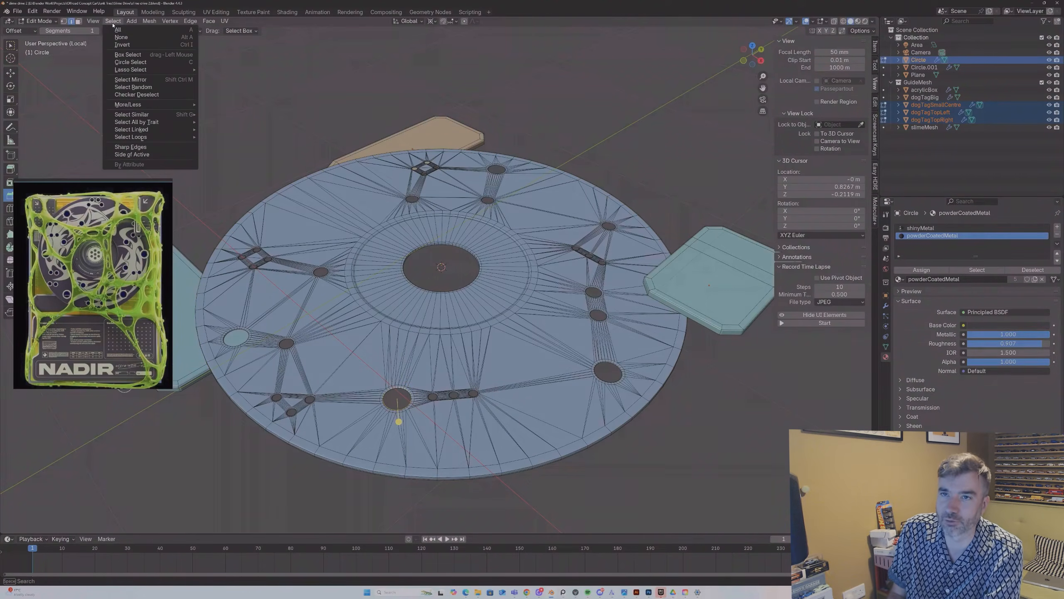
pyautogui.moveTo(133, 115)
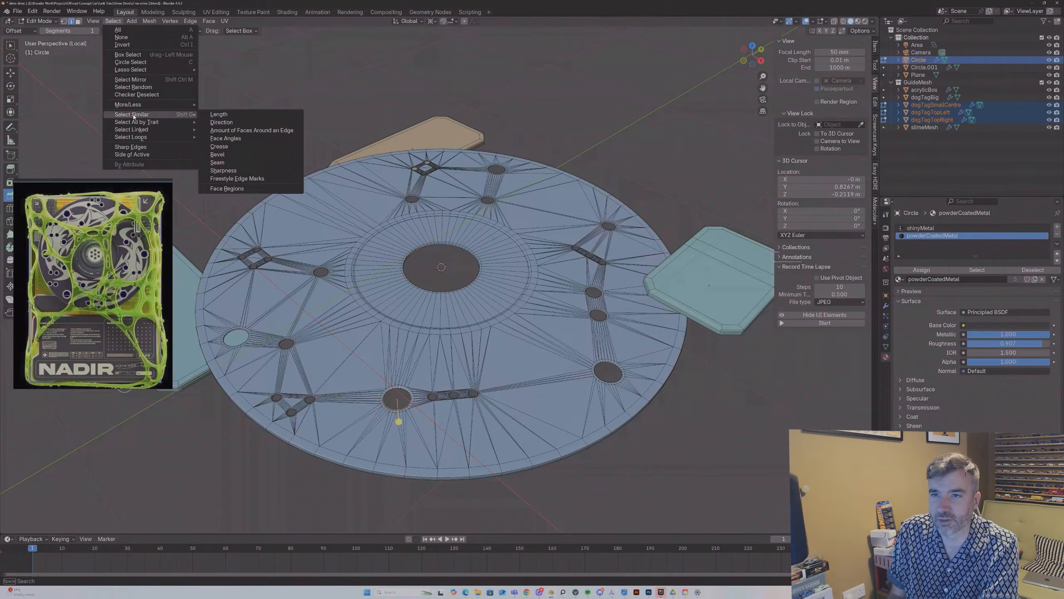
pyautogui.click(233, 131)
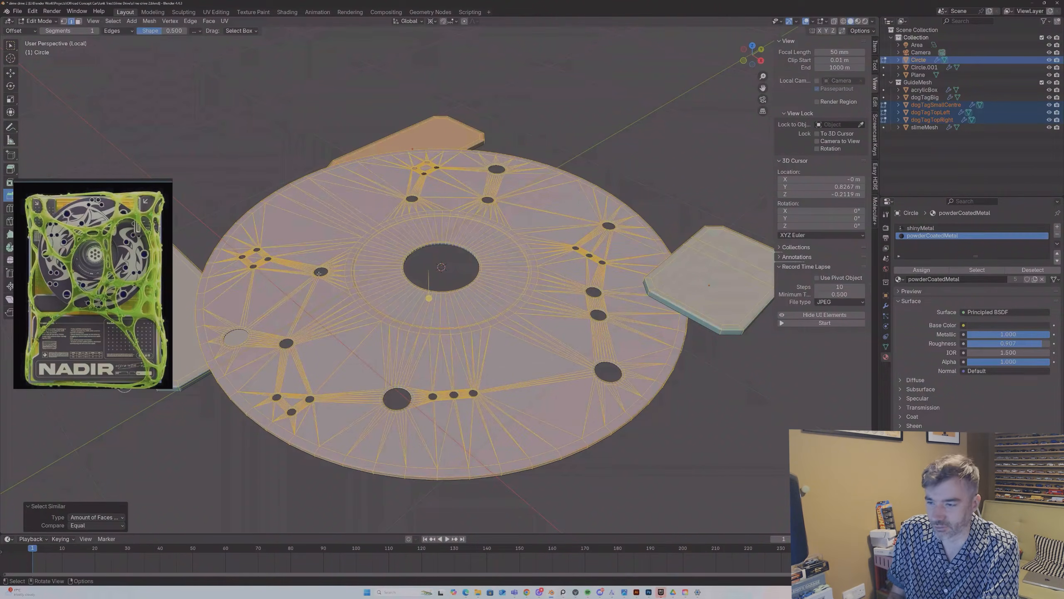
pyautogui.hotkey('alt', 'a')
# Step: Select the rim edge loops of a large hole and the adjacent row of three small holes on the disc
pyautogui.scroll(1, 411, 407)
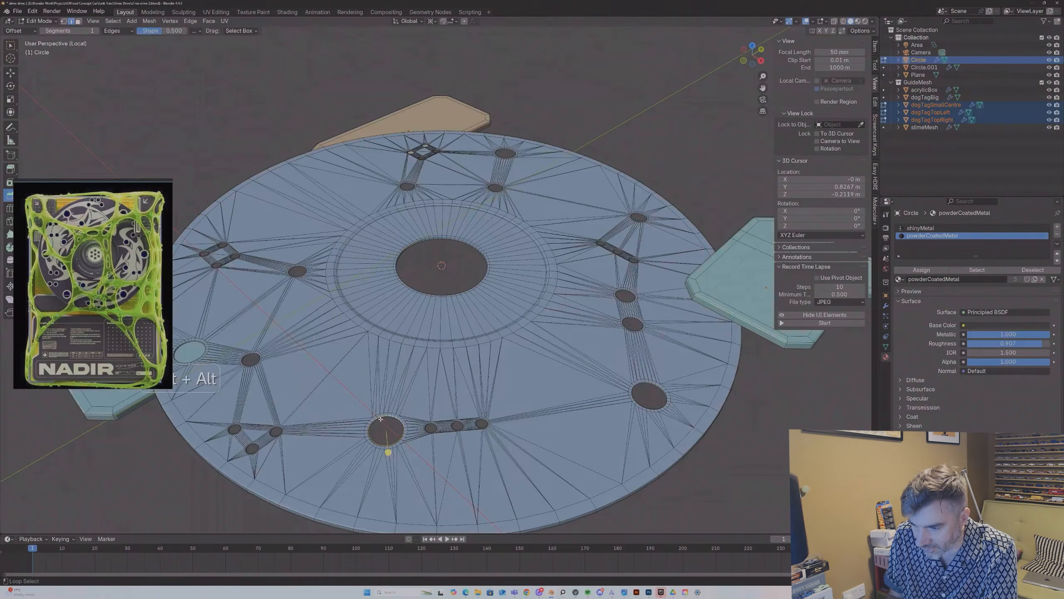
pyautogui.moveTo(380, 419); pyautogui.dragTo(458, 414, button='middle')
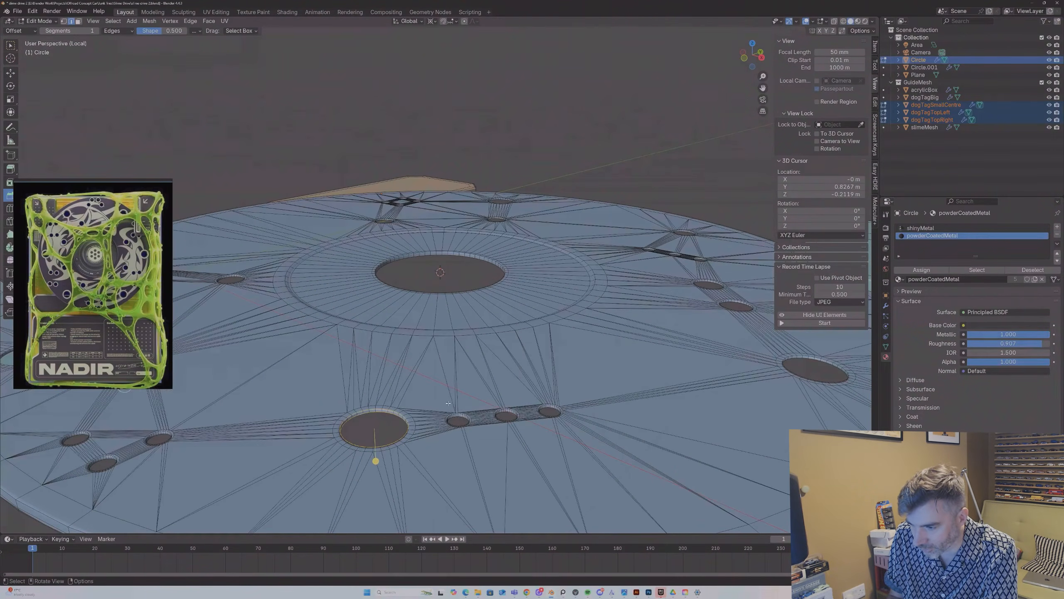
pyautogui.keyDown('alt'); pyautogui.keyDown('shift'); pyautogui.click(458, 414); pyautogui.keyUp('shift'); pyautogui.keyUp('alt')
pyautogui.keyDown('alt'); pyautogui.keyDown('shift'); pyautogui.click(459, 414); pyautogui.keyUp('shift'); pyautogui.keyUp('alt')
pyautogui.keyDown('alt'); pyautogui.keyDown('shift'); pyautogui.click(459, 416); pyautogui.keyUp('shift'); pyautogui.keyUp('alt')
pyautogui.keyDown('alt'); pyautogui.keyDown('shift'); pyautogui.click(513, 417); pyautogui.keyUp('shift'); pyautogui.keyUp('alt')
pyautogui.keyDown('alt'); pyautogui.keyDown('shift'); pyautogui.click(509, 411); pyautogui.keyUp('shift'); pyautogui.keyUp('alt')
pyautogui.keyDown('alt'); pyautogui.keyDown('shift'); pyautogui.click(548, 409); pyautogui.keyUp('shift'); pyautogui.keyUp('alt')
# Step: Add the rim loops of the next row of small holes and the larger holes around the far side of the disc
pyautogui.moveTo(548, 409); pyautogui.dragTo(590, 309, button='middle')
pyautogui.scroll(4, 591, 309)
pyautogui.keyDown('alt'); pyautogui.keyDown('shift'); pyautogui.click(646, 237); pyautogui.keyUp('shift'); pyautogui.keyUp('alt')
pyautogui.keyDown('alt'); pyautogui.keyDown('shift'); pyautogui.click(693, 257); pyautogui.keyUp('shift'); pyautogui.keyUp('alt')
pyautogui.keyDown('alt'); pyautogui.keyDown('shift'); pyautogui.click(693, 257); pyautogui.keyUp('shift'); pyautogui.keyUp('alt')
pyautogui.keyDown('alt'); pyautogui.keyDown('shift'); pyautogui.click(742, 278); pyautogui.keyUp('shift'); pyautogui.keyUp('alt')
pyautogui.keyDown('alt'); pyautogui.keyDown('shift'); pyautogui.click(726, 188); pyautogui.keyUp('shift'); pyautogui.keyUp('alt')
pyautogui.keyDown('alt'); pyautogui.keyDown('shift'); pyautogui.click(435, 90); pyautogui.keyUp('shift'); pyautogui.keyUp('alt')
pyautogui.keyDown('alt'); pyautogui.keyDown('shift'); pyautogui.click(401, 138); pyautogui.keyUp('shift'); pyautogui.keyUp('alt')
pyautogui.keyDown('alt'); pyautogui.keyDown('shift'); pyautogui.click(211, 137); pyautogui.keyUp('shift'); pyautogui.keyUp('alt')
# Step: Add the rim loops of the diamond-shaped cluster of four small holes to the selection
pyautogui.scroll(4, 211, 136)
pyautogui.keyDown('shift'); pyautogui.moveTo(212, 137); pyautogui.dragTo(289, 306, button='middle'); pyautogui.keyUp('shift')
pyautogui.keyDown('alt'); pyautogui.keyDown('shift'); pyautogui.click(412, 157); pyautogui.keyUp('shift'); pyautogui.keyUp('alt')
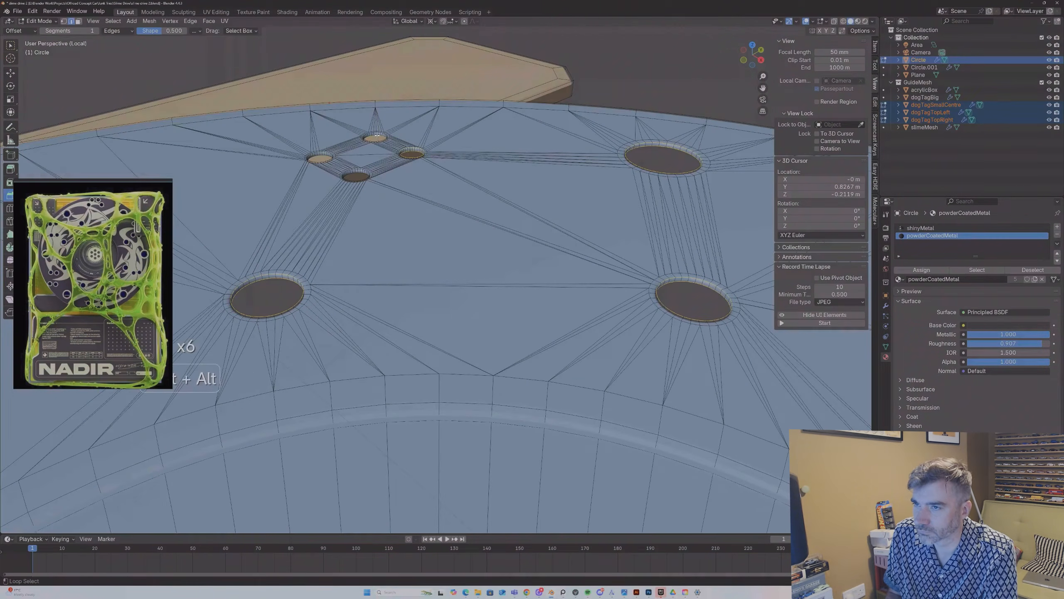
pyautogui.keyDown('alt'); pyautogui.keyDown('shift'); pyautogui.click(377, 136); pyautogui.keyUp('shift'); pyautogui.keyUp('alt')
pyautogui.keyDown('alt'); pyautogui.keyDown('shift'); pyautogui.click(319, 155); pyautogui.keyUp('shift'); pyautogui.keyUp('alt')
pyautogui.keyDown('alt'); pyautogui.keyDown('shift'); pyautogui.click(355, 173); pyautogui.keyUp('shift'); pyautogui.keyUp('alt')
# Step: Add the rim loops of the disc's remaining small and larger holes to the selection
pyautogui.scroll(-5, 355, 173)
pyautogui.moveTo(355, 172); pyautogui.dragTo(403, 151, button='middle')
pyautogui.scroll(3, 457, 440)
pyautogui.keyDown('alt'); pyautogui.keyDown('shift'); pyautogui.click(544, 361); pyautogui.keyUp('shift'); pyautogui.keyUp('alt')
pyautogui.keyDown('alt'); pyautogui.keyDown('shift'); pyautogui.click(546, 387); pyautogui.keyUp('shift'); pyautogui.keyUp('alt')
pyautogui.keyDown('alt'); pyautogui.keyDown('shift'); pyautogui.click(446, 382); pyautogui.keyUp('shift'); pyautogui.keyUp('alt')
pyautogui.keyDown('alt'); pyautogui.keyDown('shift'); pyautogui.click(312, 326); pyautogui.keyUp('shift'); pyautogui.keyUp('alt')
pyautogui.moveTo(313, 326); pyautogui.dragTo(419, 332, button='middle')
pyautogui.keyDown('alt'); pyautogui.keyDown('shift'); pyautogui.click(606, 392); pyautogui.keyUp('shift'); pyautogui.keyUp('alt')
# Step: Add the edge loops around the disc's outer rim to the selection
pyautogui.scroll(-4, 606, 392)
pyautogui.moveTo(545, 394); pyautogui.dragTo(463, 418, button='middle')
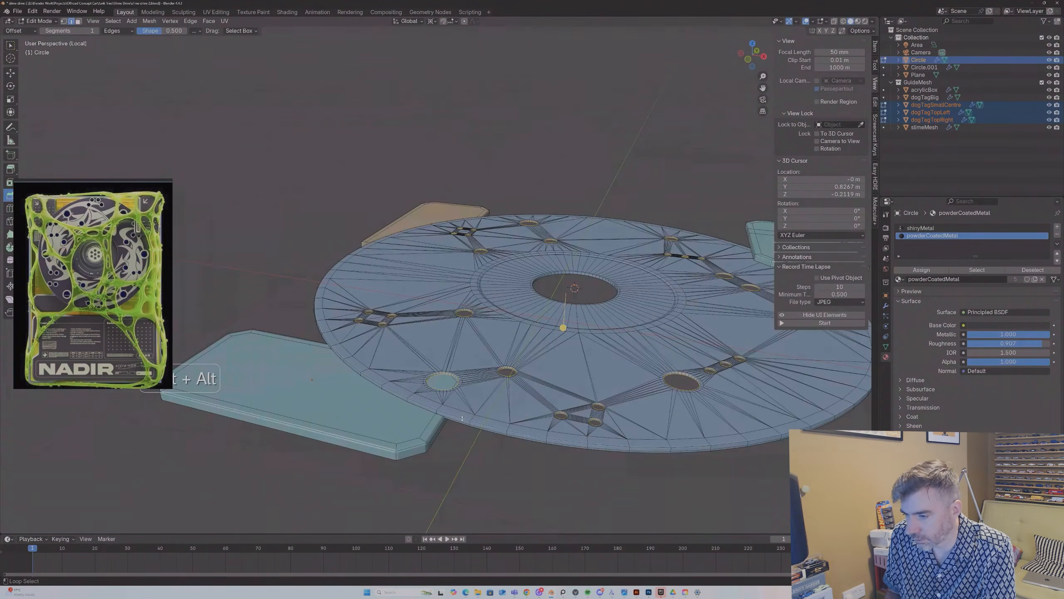
pyautogui.keyDown('alt'); pyautogui.keyDown('shift'); pyautogui.click(518, 428); pyautogui.keyUp('shift'); pyautogui.keyUp('alt')
pyautogui.keyDown('alt'); pyautogui.keyDown('shift'); pyautogui.click(515, 437); pyautogui.keyUp('shift'); pyautogui.keyUp('alt')
pyautogui.keyDown('alt'); pyautogui.keyDown('shift'); pyautogui.click(517, 437); pyautogui.keyUp('shift'); pyautogui.keyUp('alt')
pyautogui.moveTo(517, 436); pyautogui.dragTo(528, 348, button='middle')
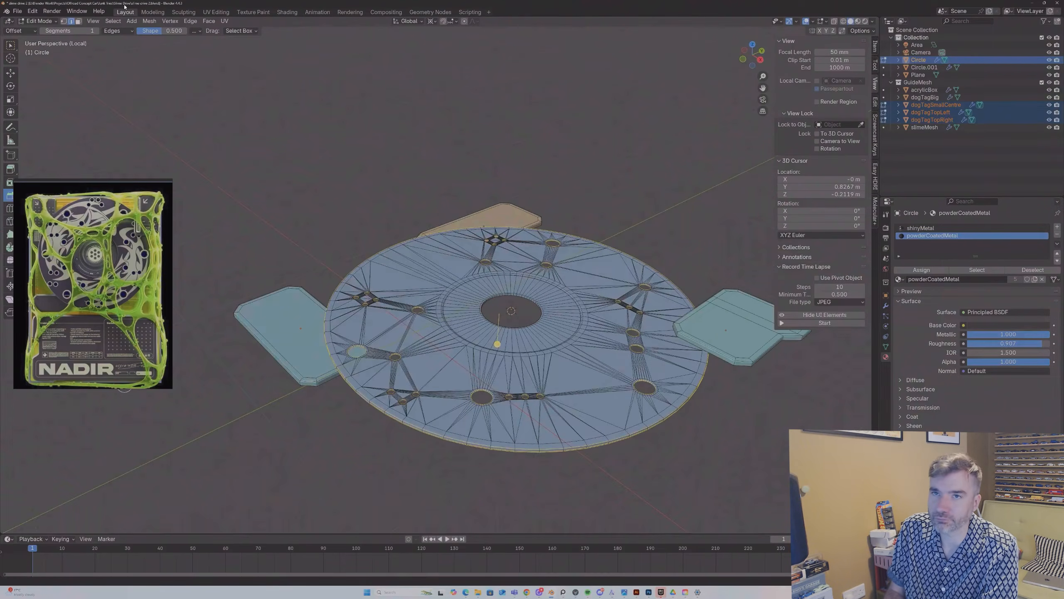
# Step: Switch to face selection and grow the selection with Select More to include the faces along all rims
pyautogui.click(63, 21)
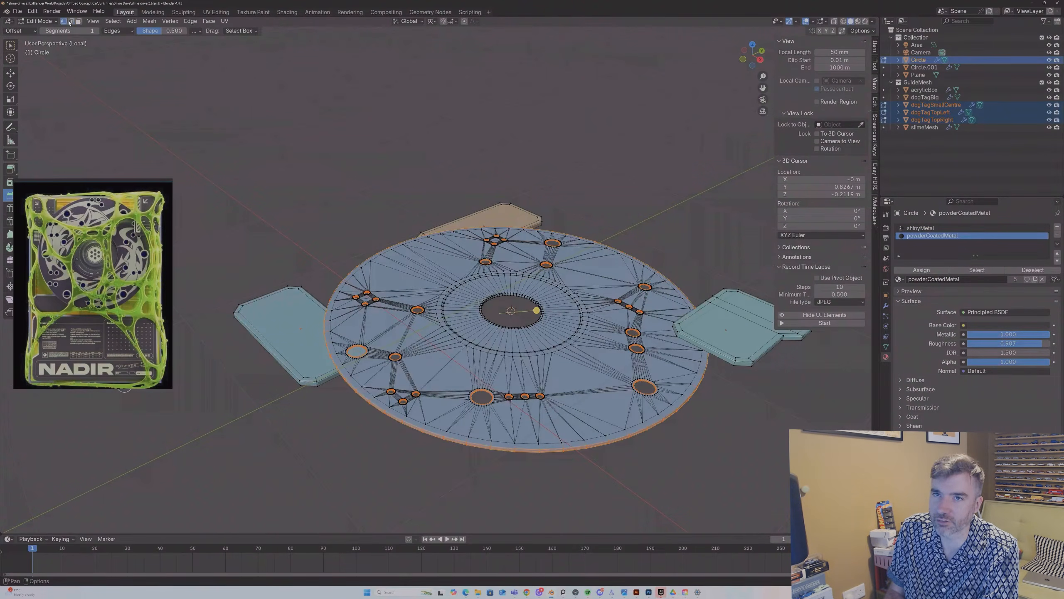
pyautogui.click(78, 21)
pyautogui.scroll(3, 437, 273)
pyautogui.moveTo(443, 308); pyautogui.dragTo(455, 295, button='middle')
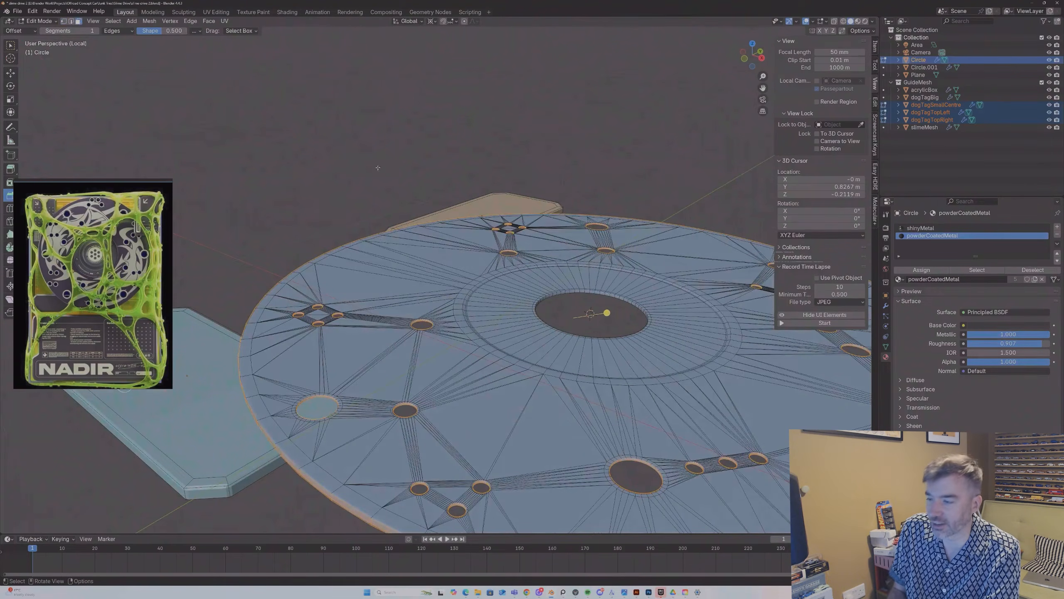
pyautogui.click(112, 20)
pyautogui.moveTo(127, 105)
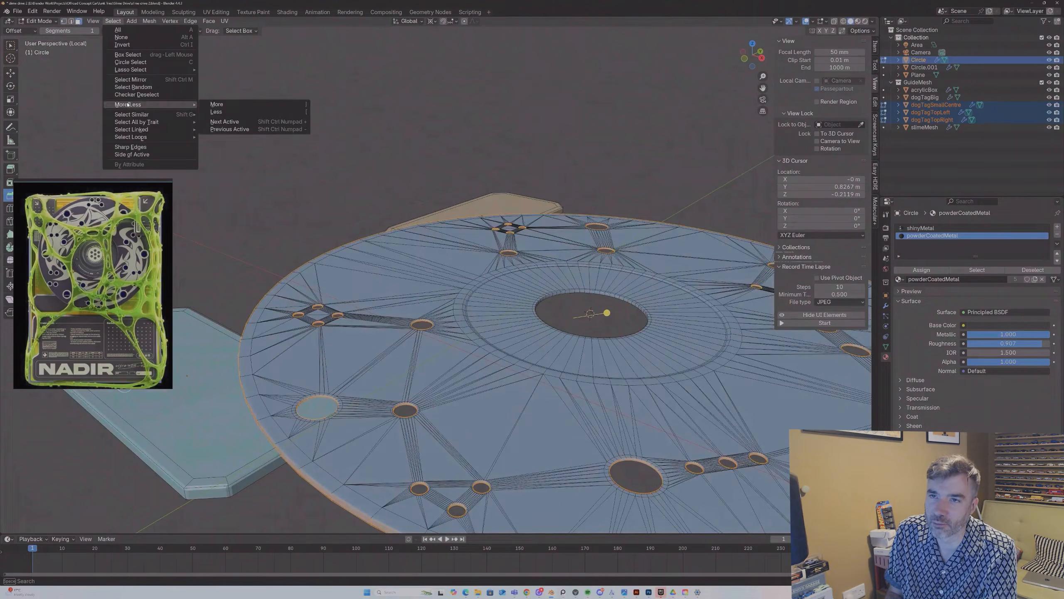
pyautogui.click(216, 104)
# Step: Assign shinyMetal to the selected hole-rim and outer-edge faces and return to Object Mode
pyautogui.scroll(-3, 565, 357)
pyautogui.moveTo(565, 356); pyautogui.dragTo(580, 350, button='middle')
pyautogui.click(921, 228)
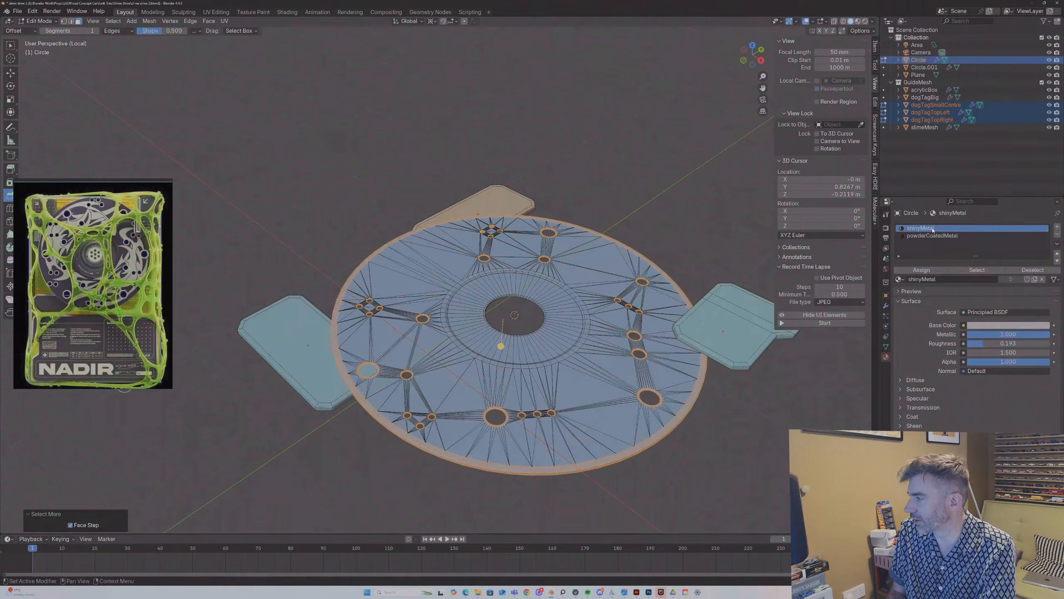
pyautogui.click(930, 271)
pyautogui.press('Tab')
pyautogui.moveTo(696, 238); pyautogui.dragTo(700, 248, button='middle')
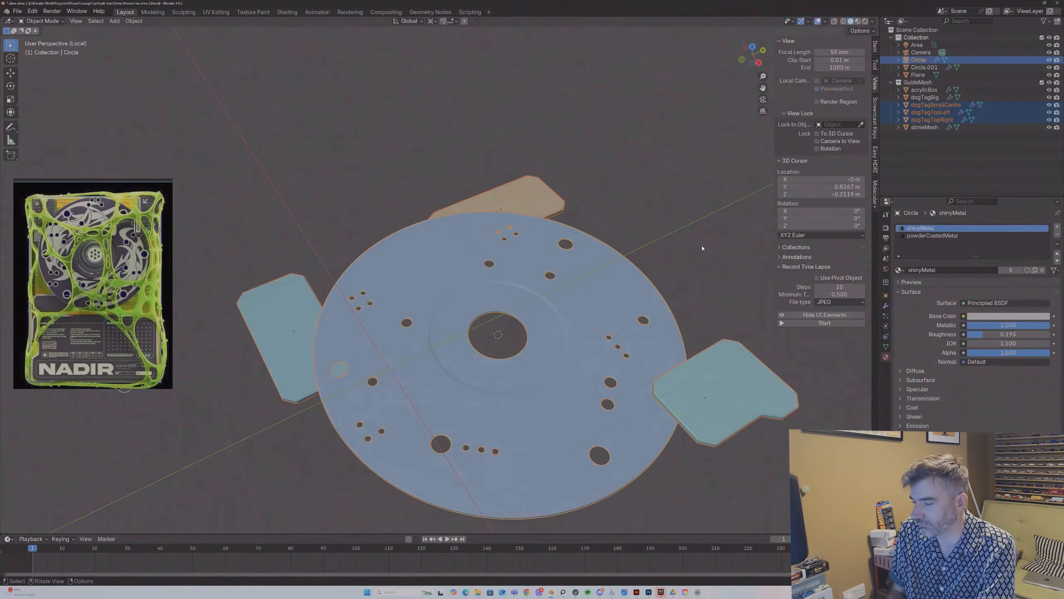
# Step: Leave the isolated view, switch the viewport to rendered shading and deselect the disc parts
pyautogui.press('KP_Divide')
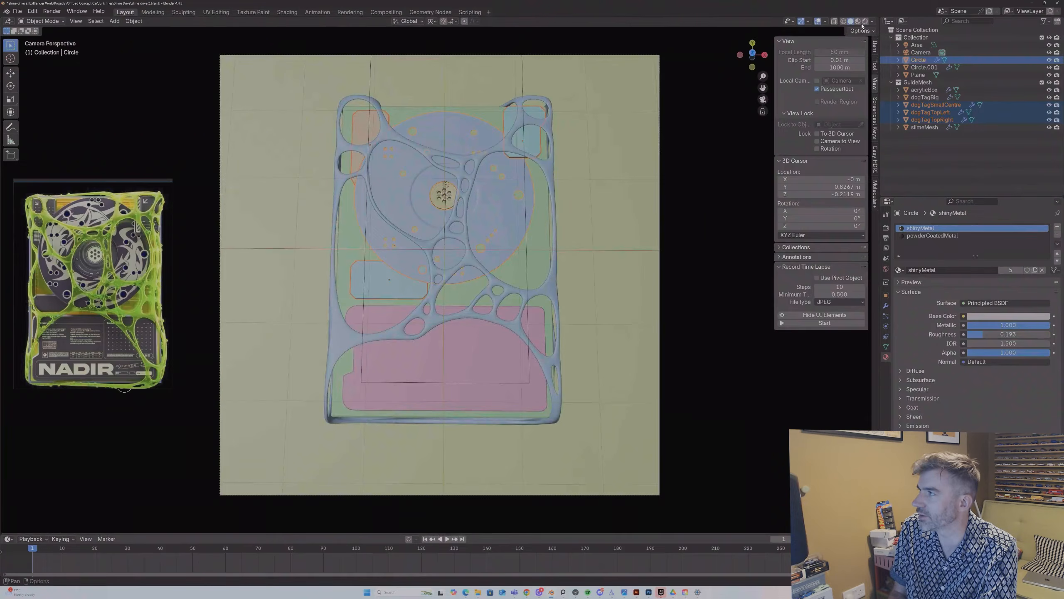
pyautogui.click(866, 22)
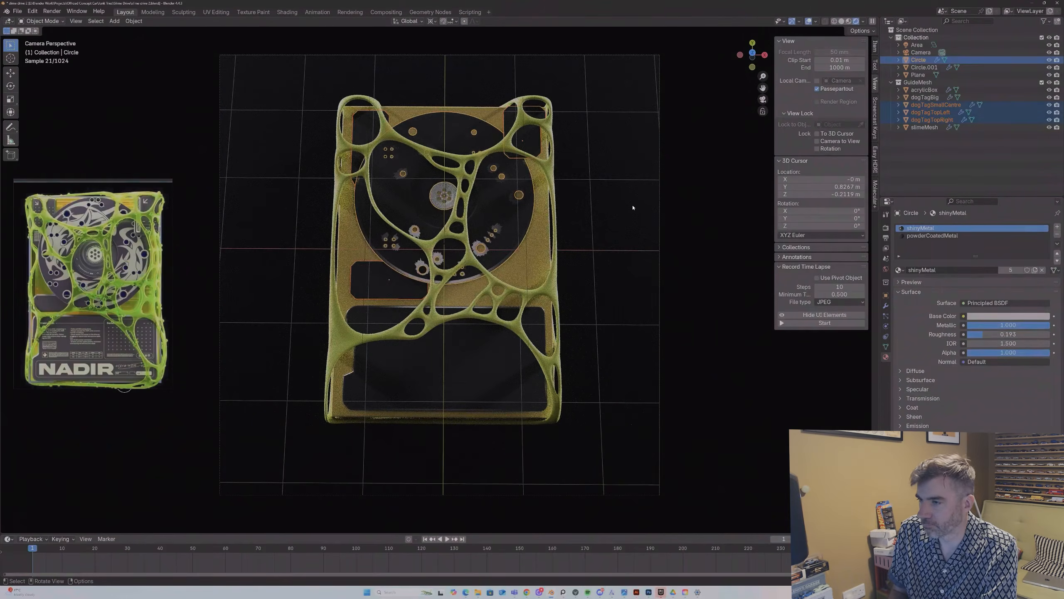
pyautogui.click(633, 208)
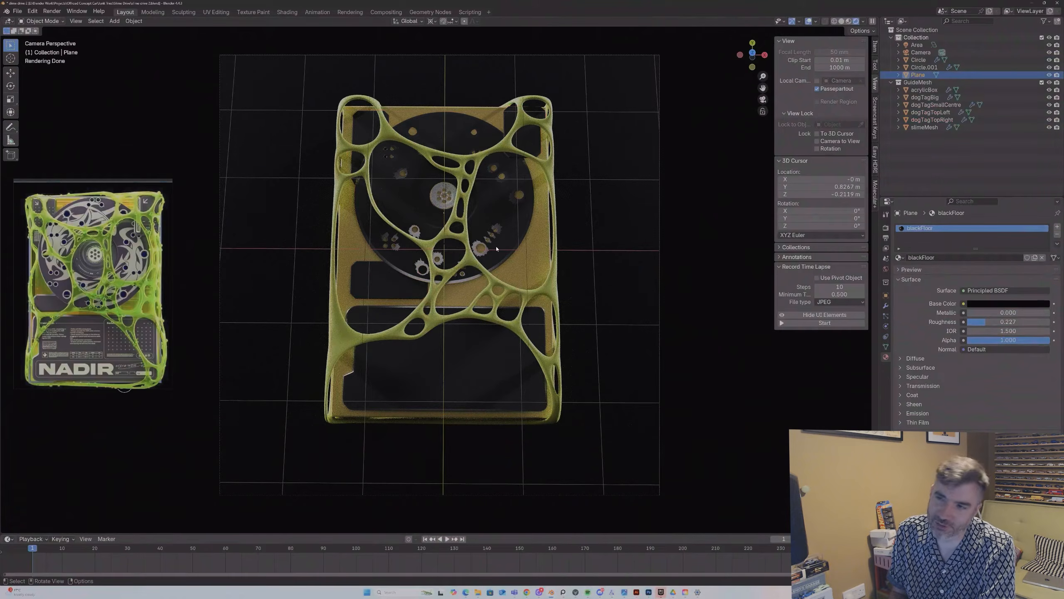
# Step: Remove the Subdivision modifier from the Circle disc
pyautogui.click(517, 241)
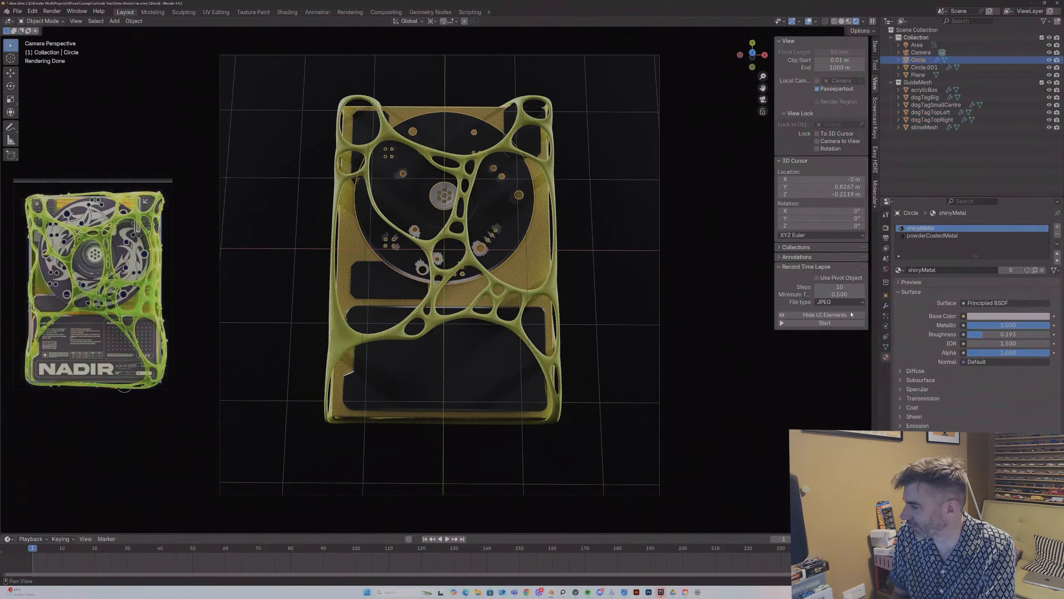
pyautogui.click(886, 306)
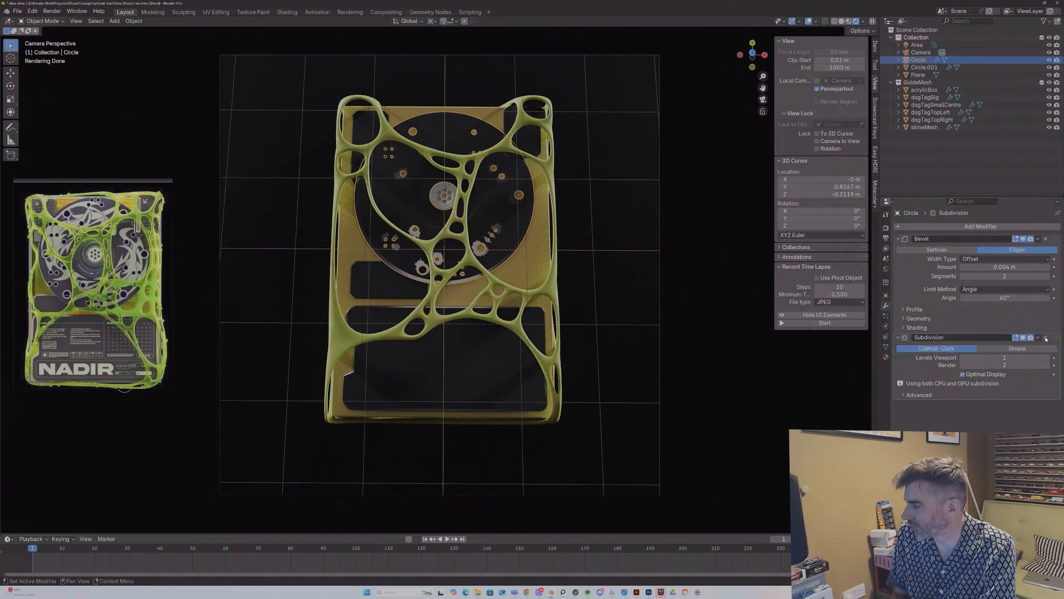
pyautogui.click(1046, 338)
pyautogui.click(613, 230)
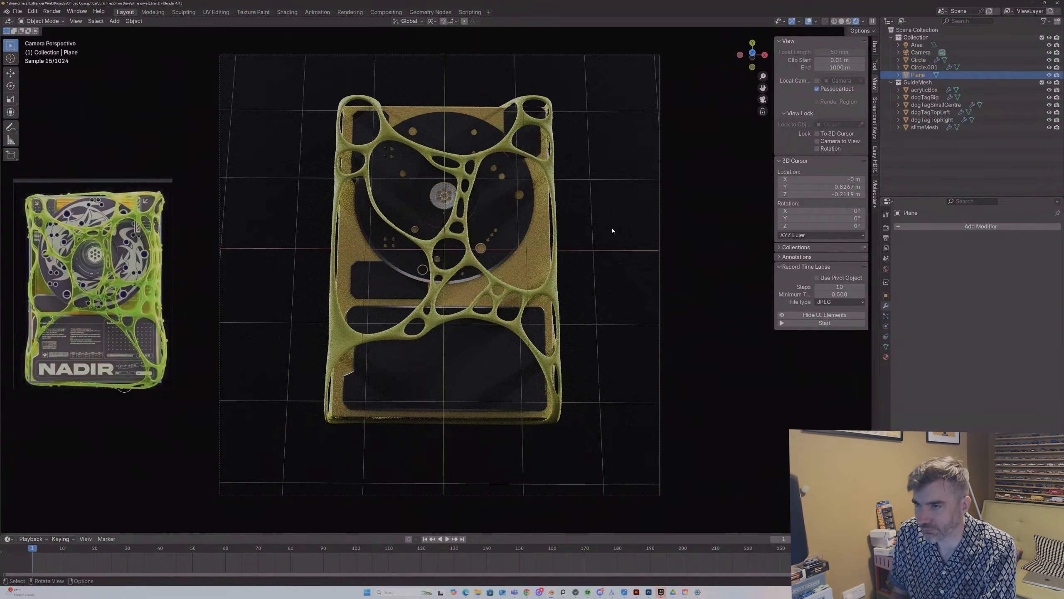
# Step: Apply Shade Auto Smooth to the Circle disc and deselect it
pyautogui.click(513, 231)
pyautogui.rightClick(511, 230)
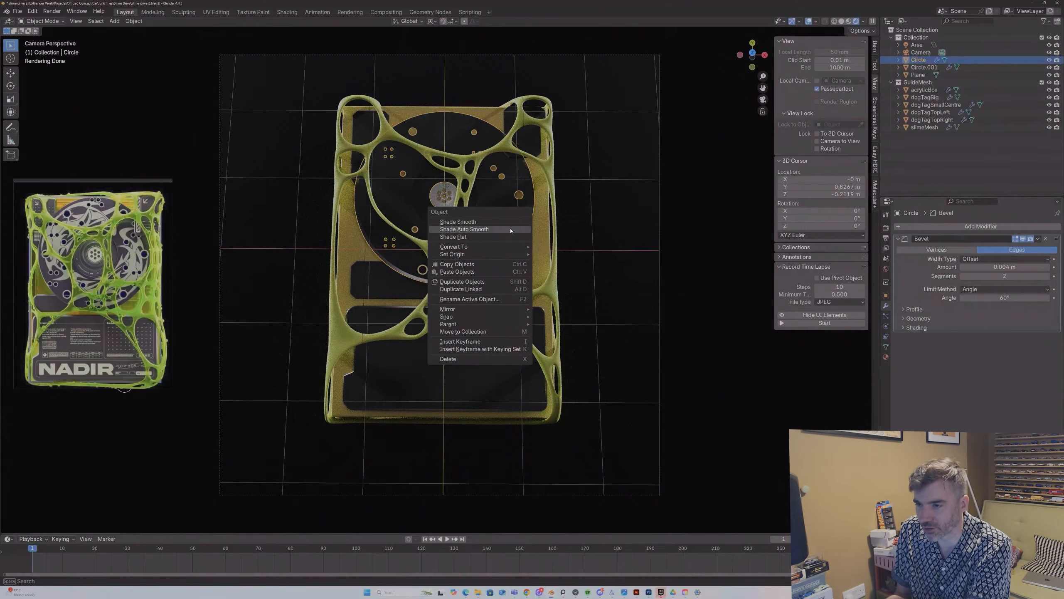
pyautogui.click(511, 231)
pyautogui.click(699, 245)
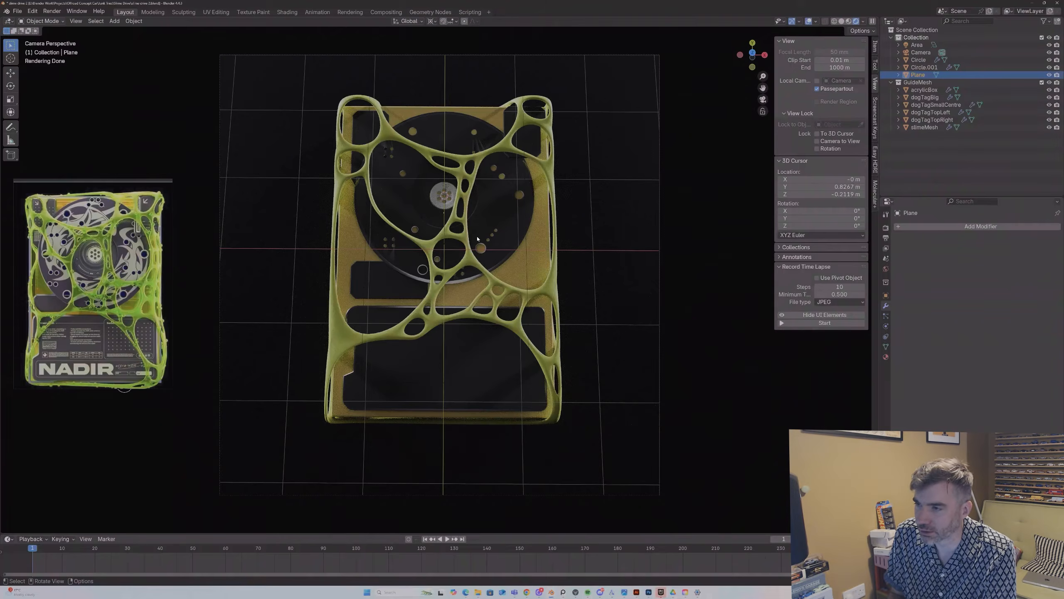
pyautogui.click(477, 239)
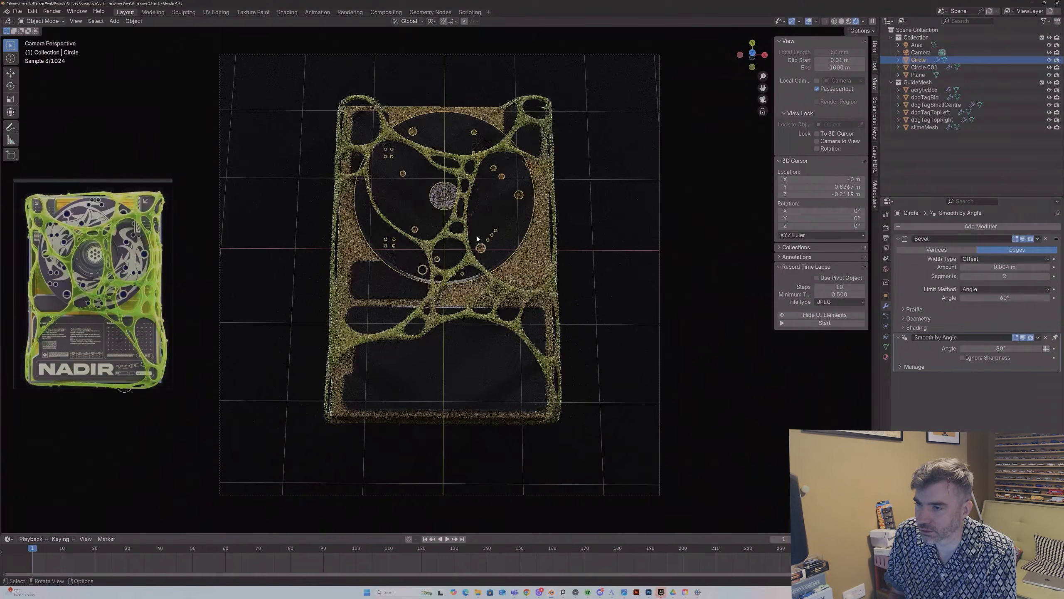
pyautogui.click(569, 194)
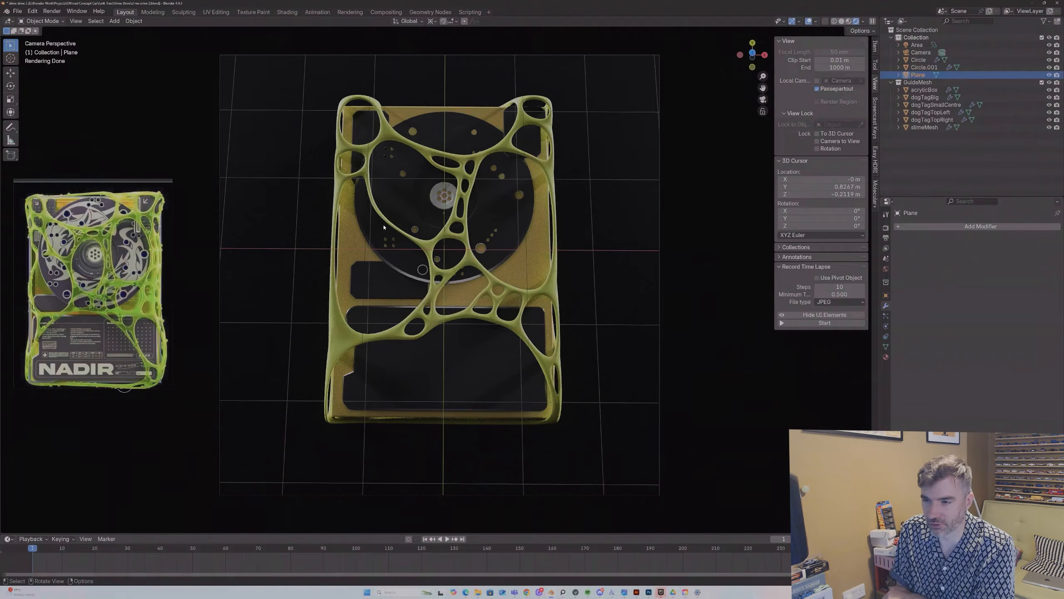
pyautogui.click(433, 294)
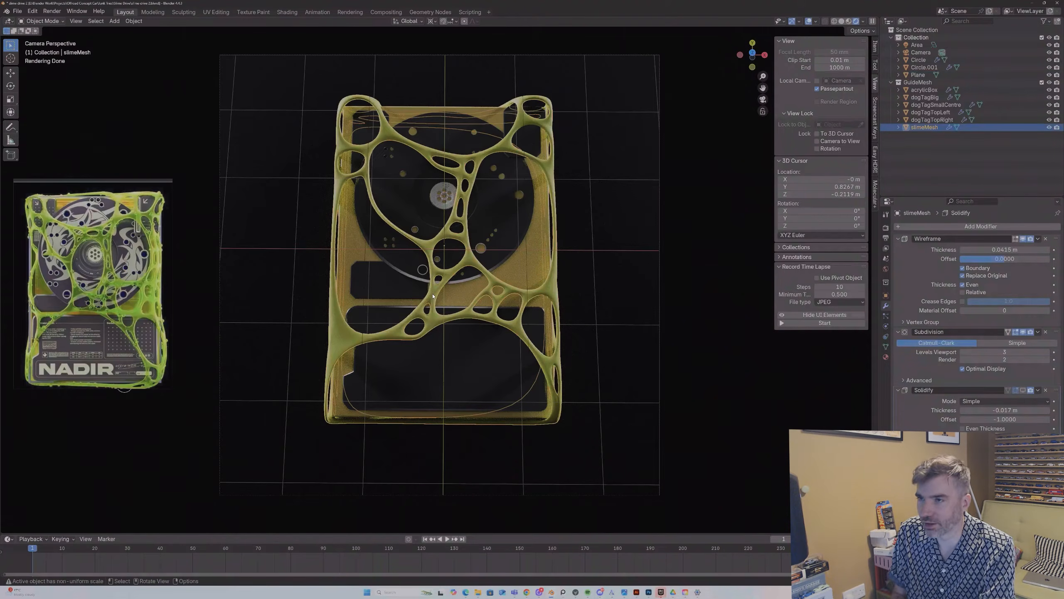
pyautogui.click(325, 92)
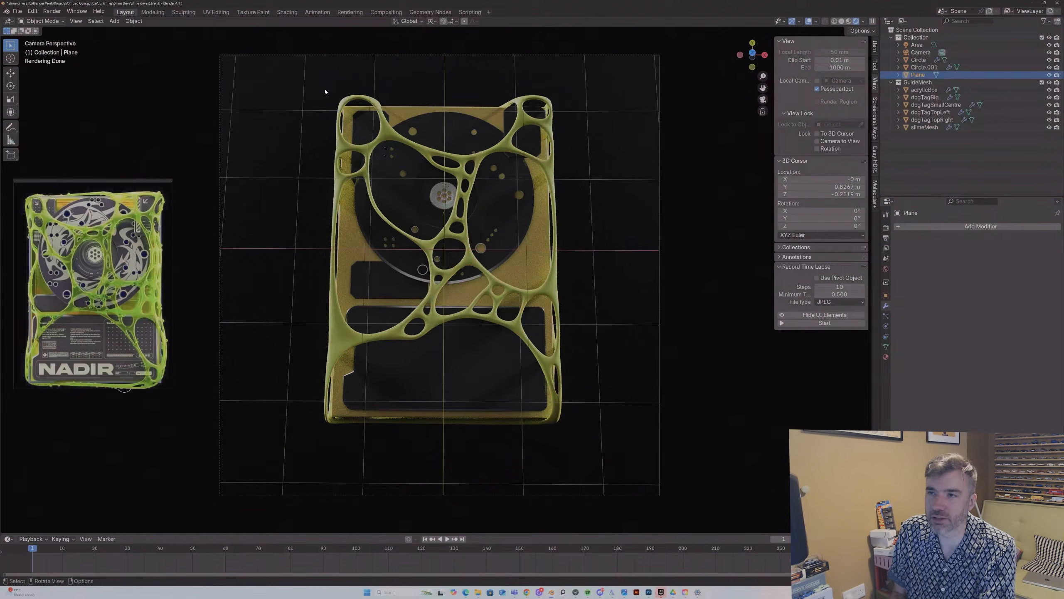
pyautogui.click(354, 100)
# Step: Save an incremental version of the file as "slime drive 3.blend"
pyautogui.click(17, 11)
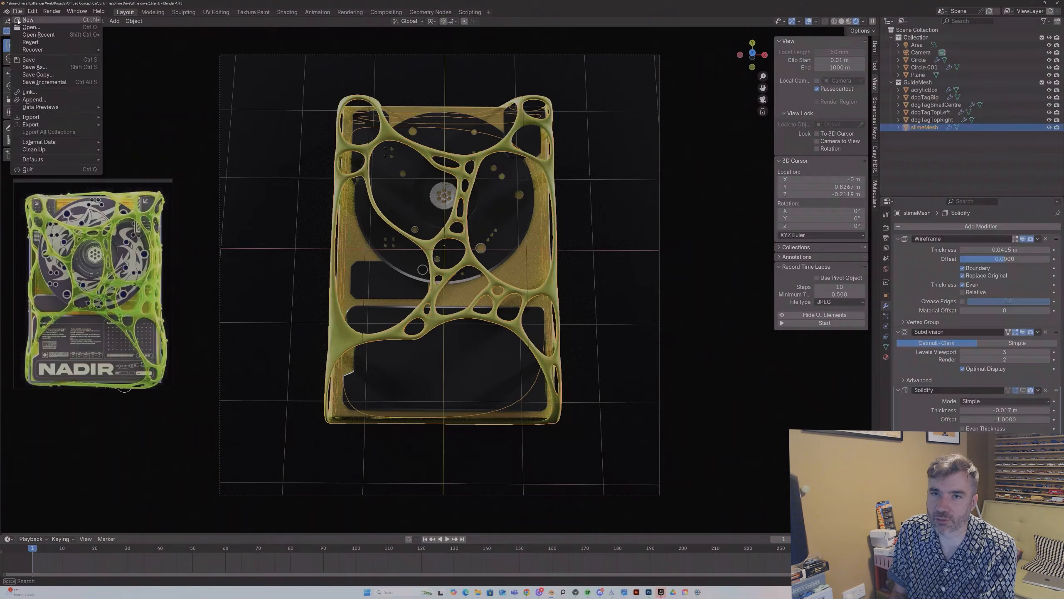
pyautogui.click(36, 82)
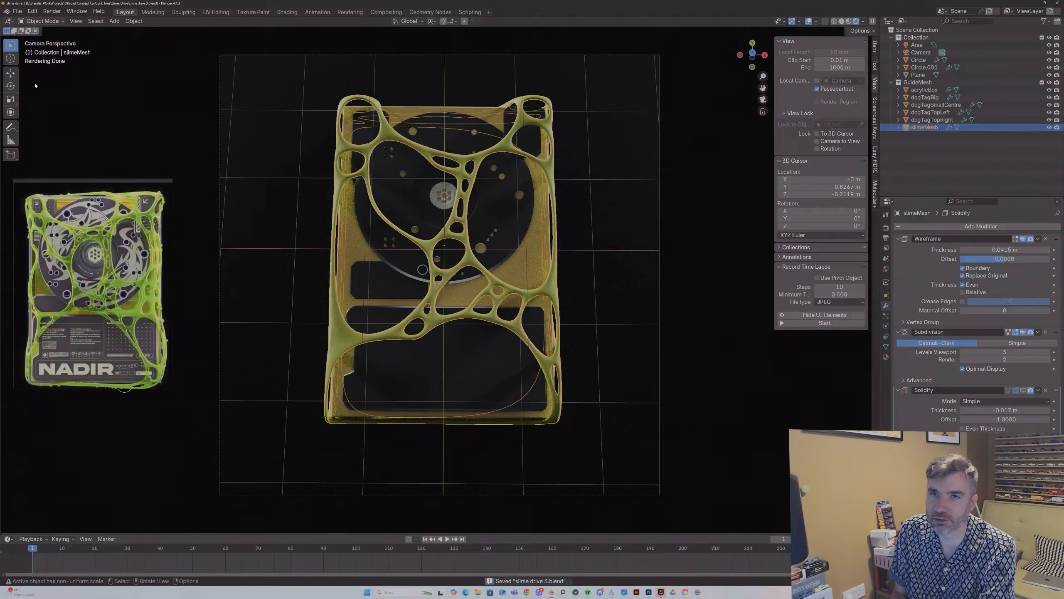
# Step: Open the Shading workspace and show the slime mesh through the camera in rendered shading
pyautogui.press('z')
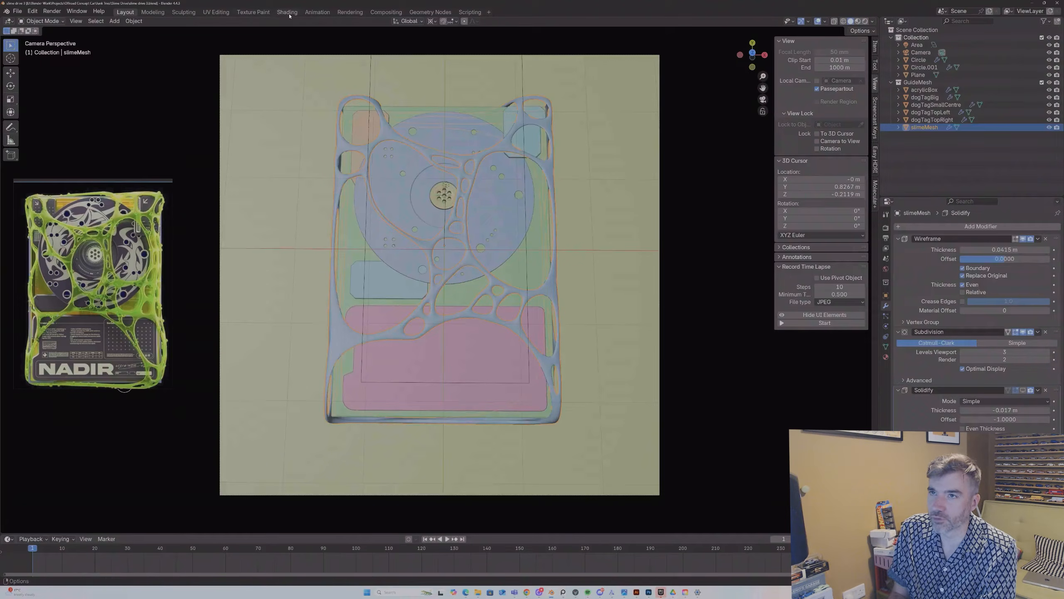
pyautogui.click(362, 88)
pyautogui.click(367, 102)
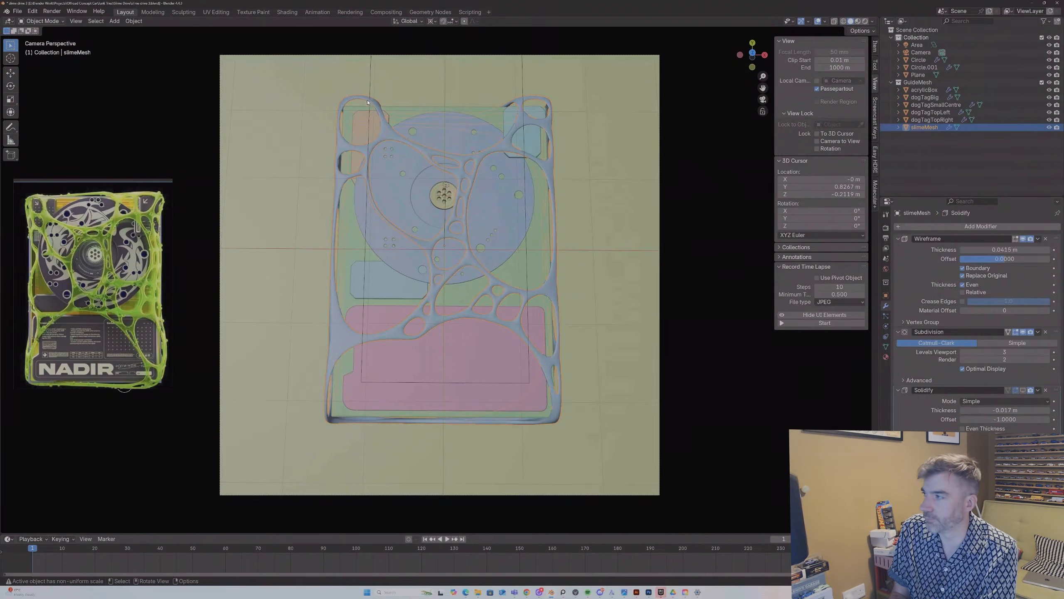
pyautogui.click(287, 12)
pyautogui.moveTo(495, 239)
pyautogui.mouseDown(button='middle')
pyautogui.moveTo(508, 257)
pyautogui.moveTo(793, 160)
pyautogui.mouseUp(button='middle')
pyautogui.click(871, 99)
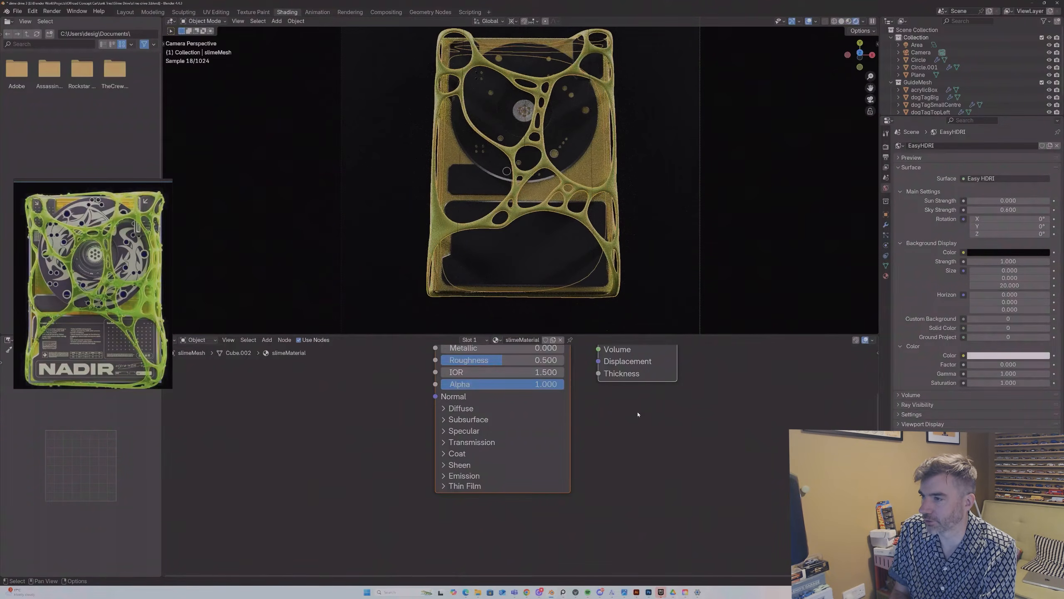
# Step: Replace the Principled BSDF node in slimeMaterial with a Glass BSDF node
pyautogui.scroll(-3, 694, 468)
pyautogui.scroll(-1, 709, 474)
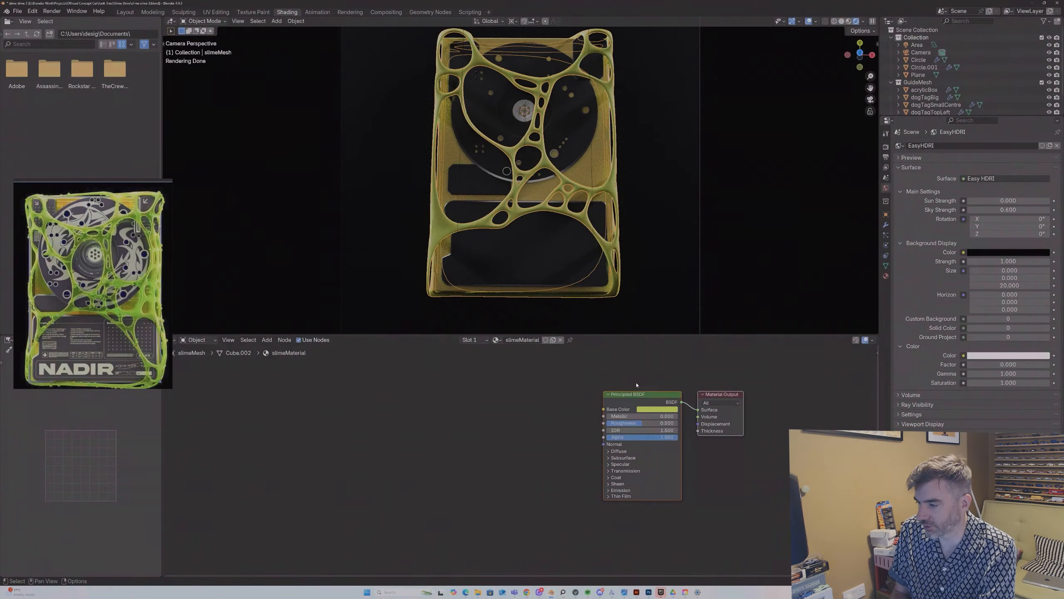
pyautogui.click(640, 395)
pyautogui.press('x')
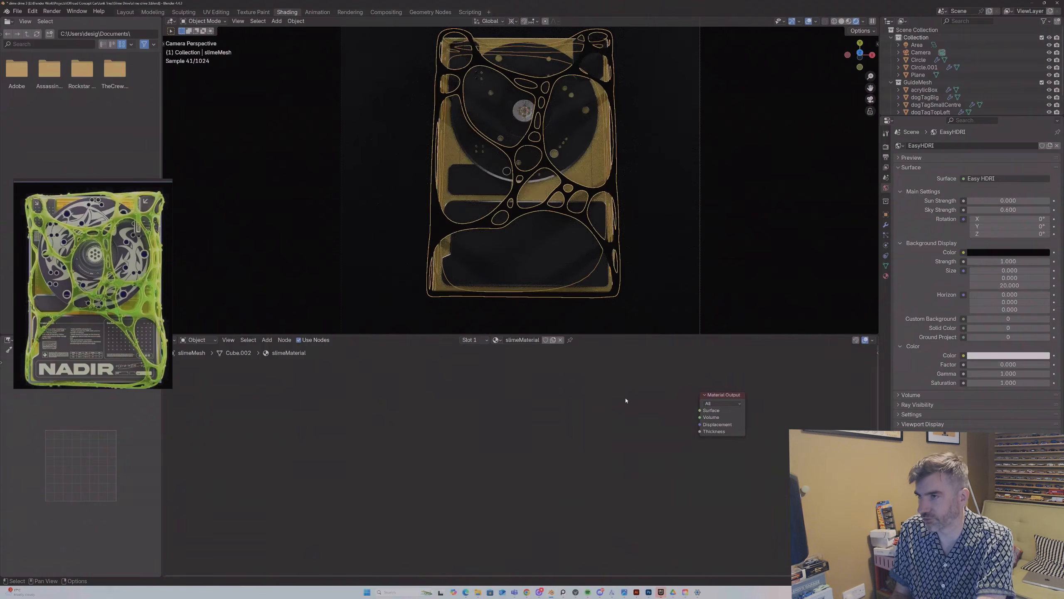
pyautogui.hotkey('shift', 'a')
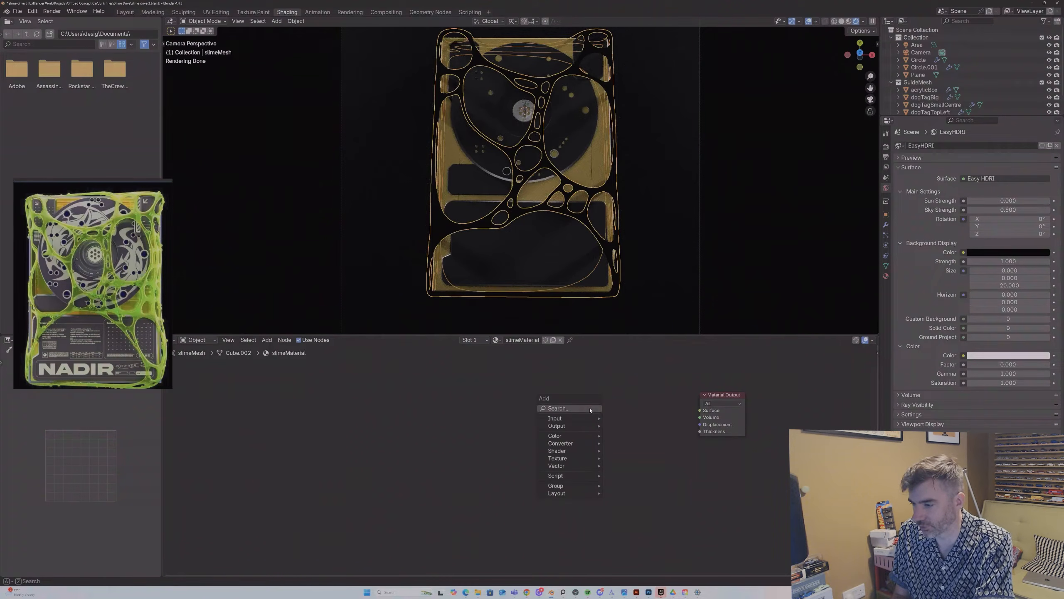
pyautogui.press('Escape')
pyautogui.hotkey('shift', 'a')
pyautogui.write('g')
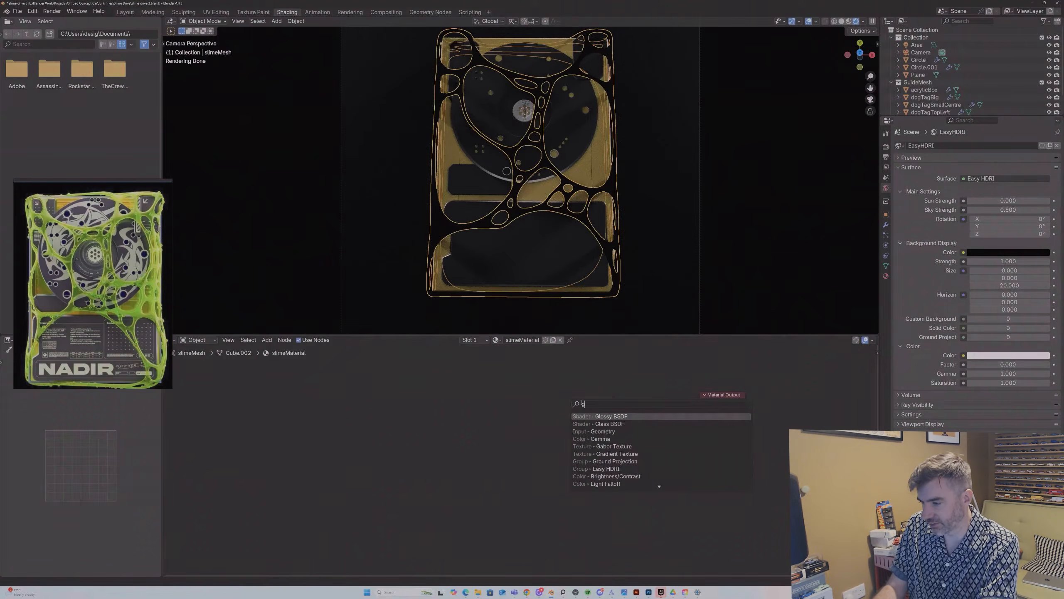
pyautogui.click(605, 423)
pyautogui.click(543, 388)
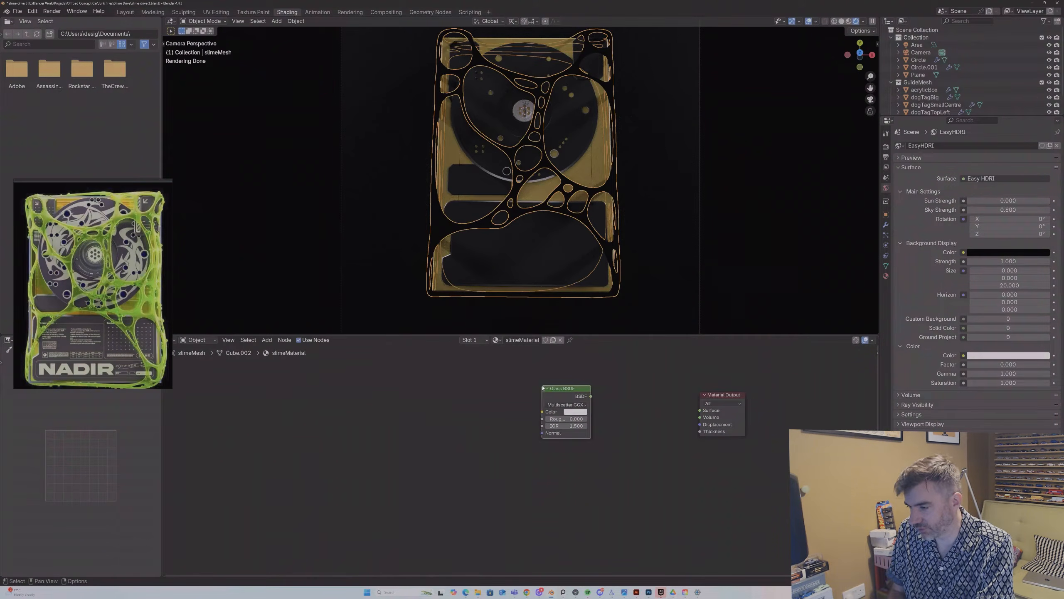
# Step: Add a Transparent BSDF node below the Glass BSDF in slimeMaterial
pyautogui.hotkey('shift', 'a')
pyautogui.click(570, 485)
pyautogui.write('tr')
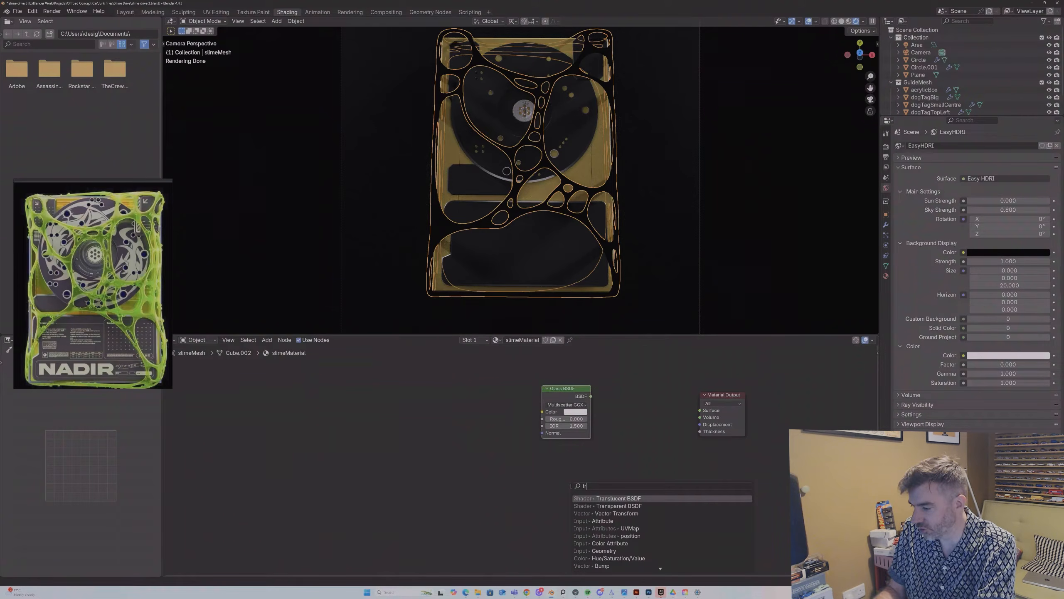
pyautogui.click(612, 506)
pyautogui.click(552, 470)
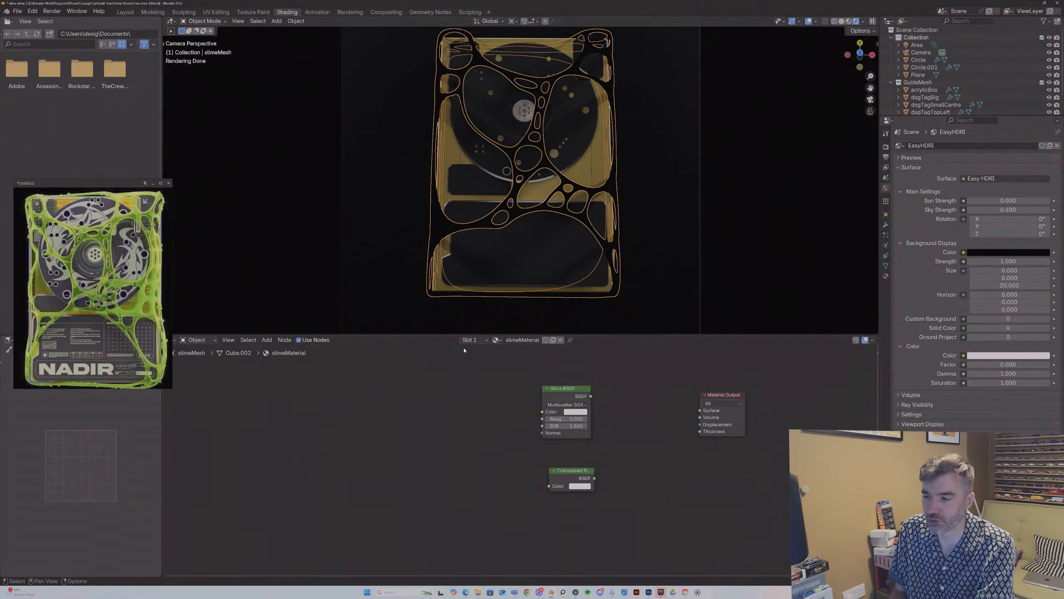
# Step: Check in the add-on preferences whether Node Wrangler is enabled, and close the preferences
pyautogui.click(32, 11)
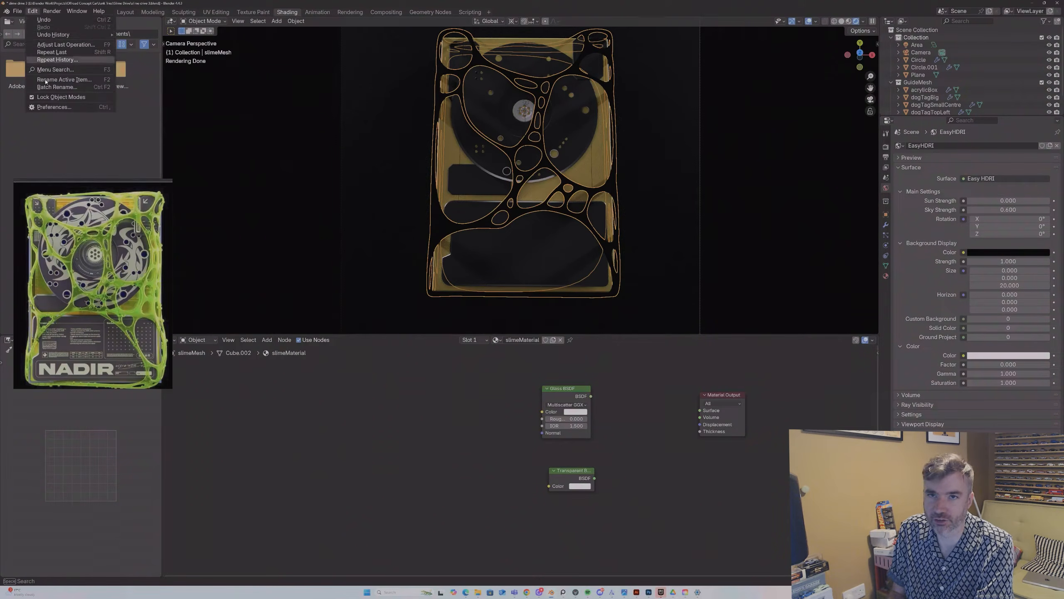
pyautogui.click(48, 107)
pyautogui.moveTo(95, 5); pyautogui.dragTo(364, 103)
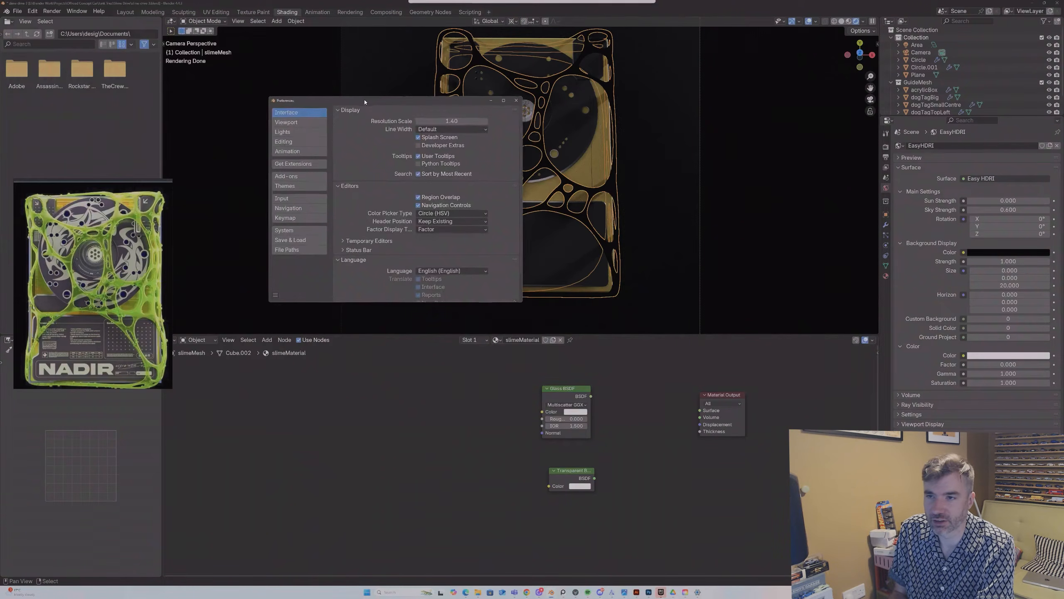
pyautogui.click(294, 177)
pyautogui.click(390, 110)
pyautogui.write('no')
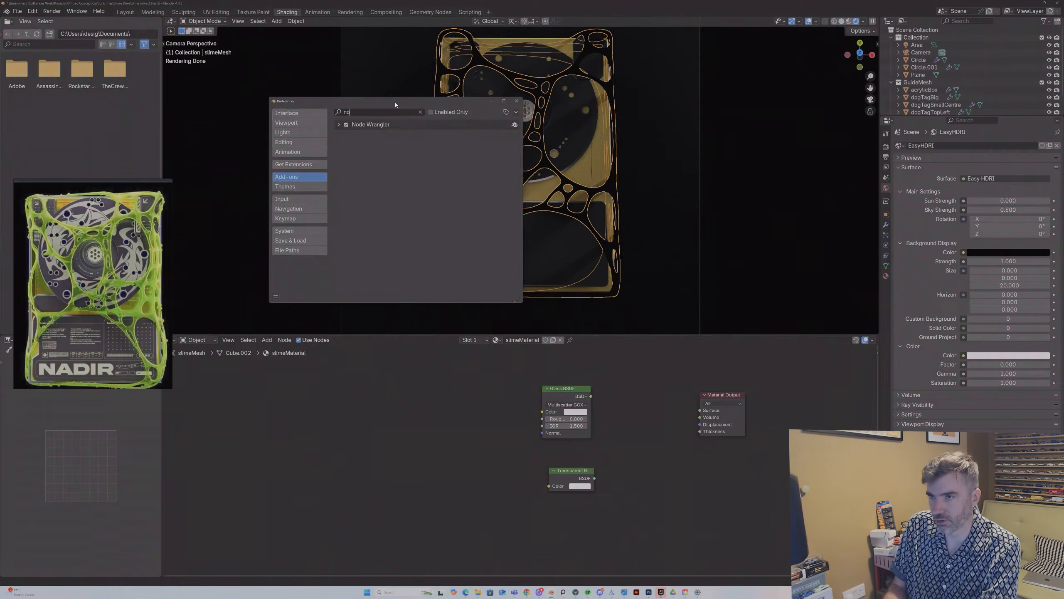
pyautogui.click(517, 101)
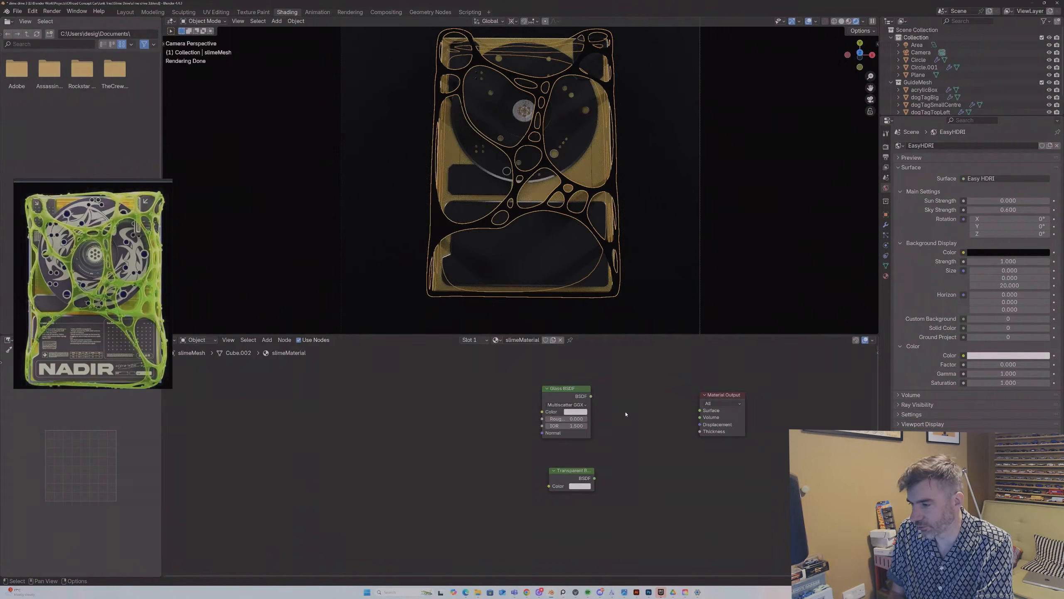
# Step: Combine the Glass and Transparent BSDFs with a Mix Shader and connect it to the Material Output's Surface
pyautogui.moveTo(577, 394); pyautogui.dragTo(582, 390)
pyautogui.moveTo(571, 470); pyautogui.dragTo(568, 457)
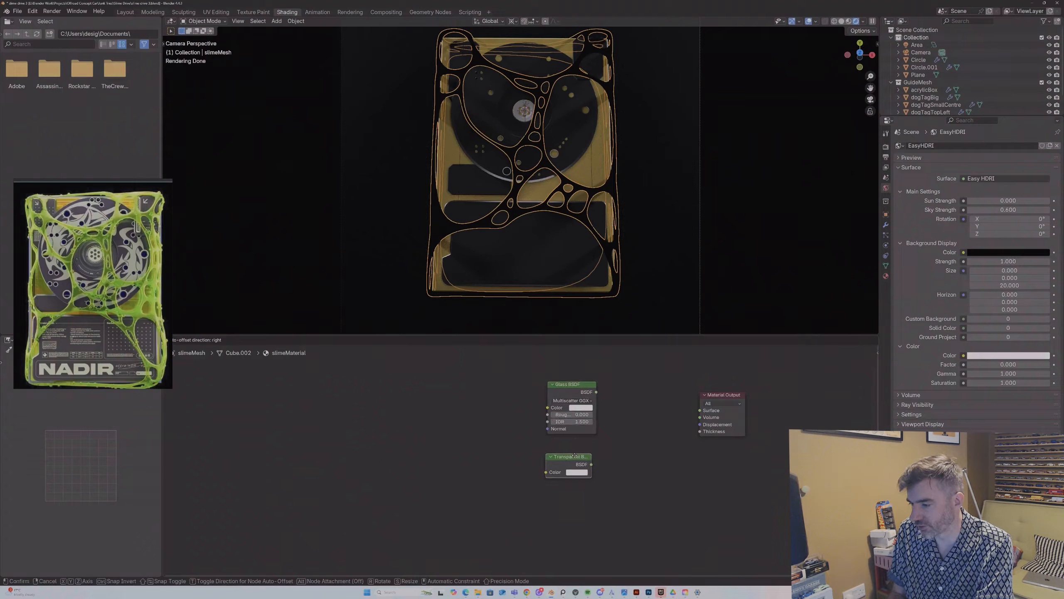
pyautogui.hotkey('shift', 'a')
pyautogui.write('mi')
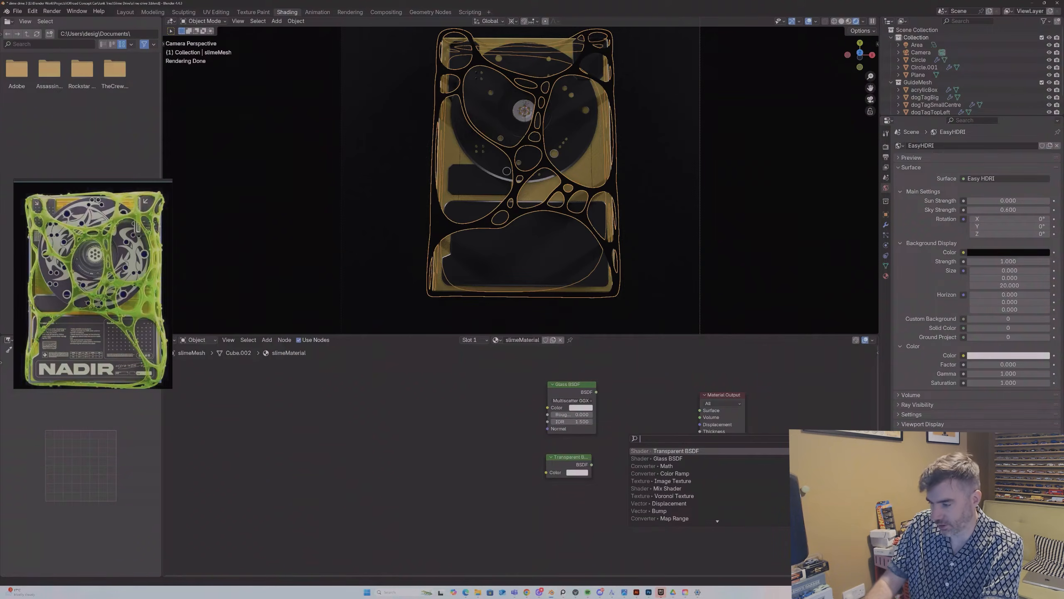
pyautogui.write('x')
pyautogui.click(649, 465)
pyautogui.click(638, 427)
pyautogui.moveTo(597, 392); pyautogui.dragTo(700, 410)
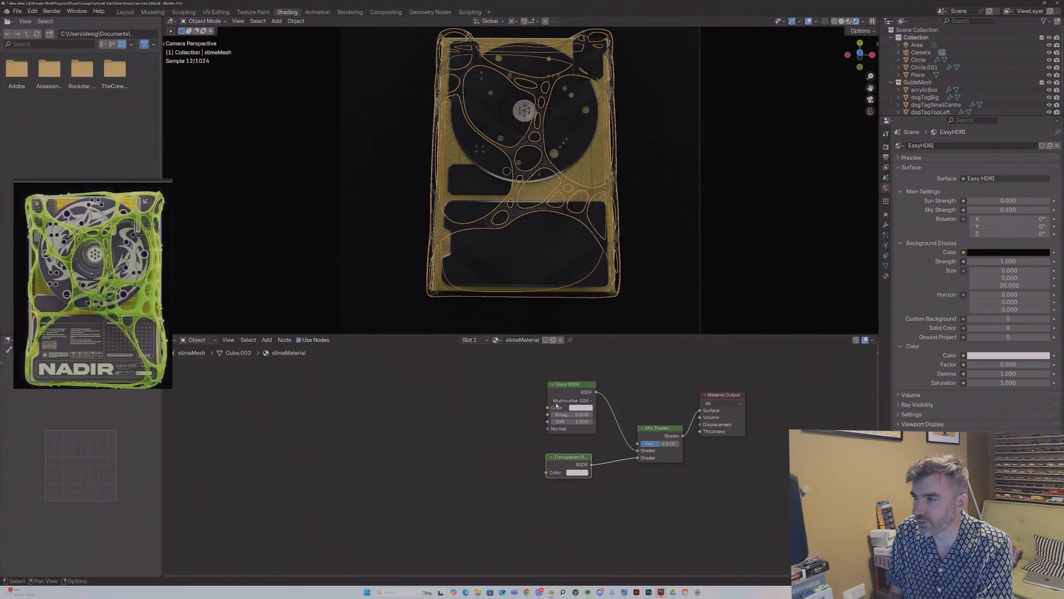
# Step: Set the Glass BSDF's roughness to about 0.238 and its color to yellow-green (#D1FF52) in slimeMaterial
pyautogui.click(615, 265)
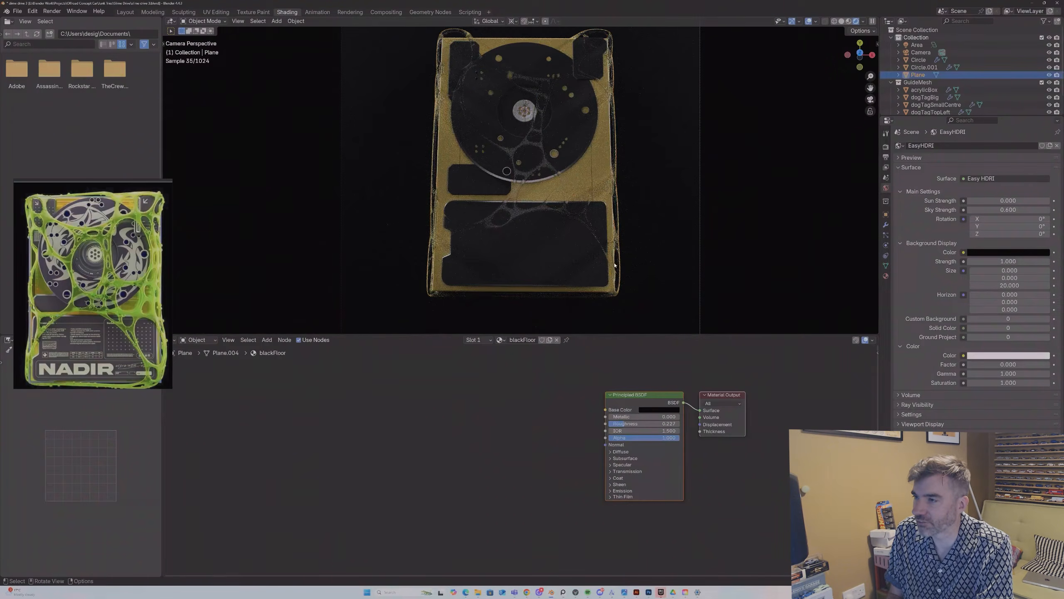
pyautogui.click(536, 142)
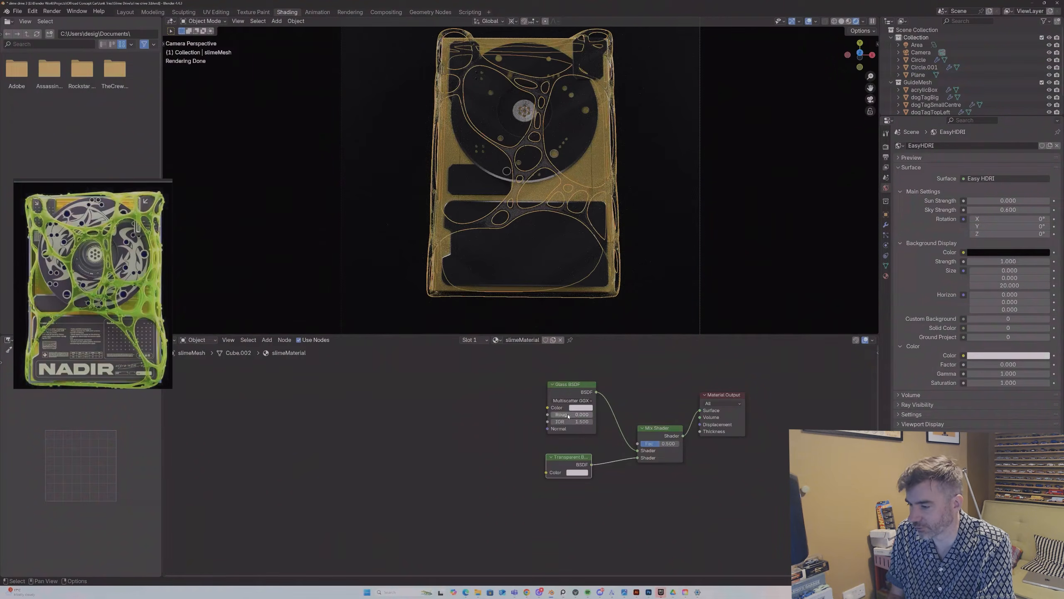
pyautogui.moveTo(564, 416); pyautogui.dragTo(580, 416)
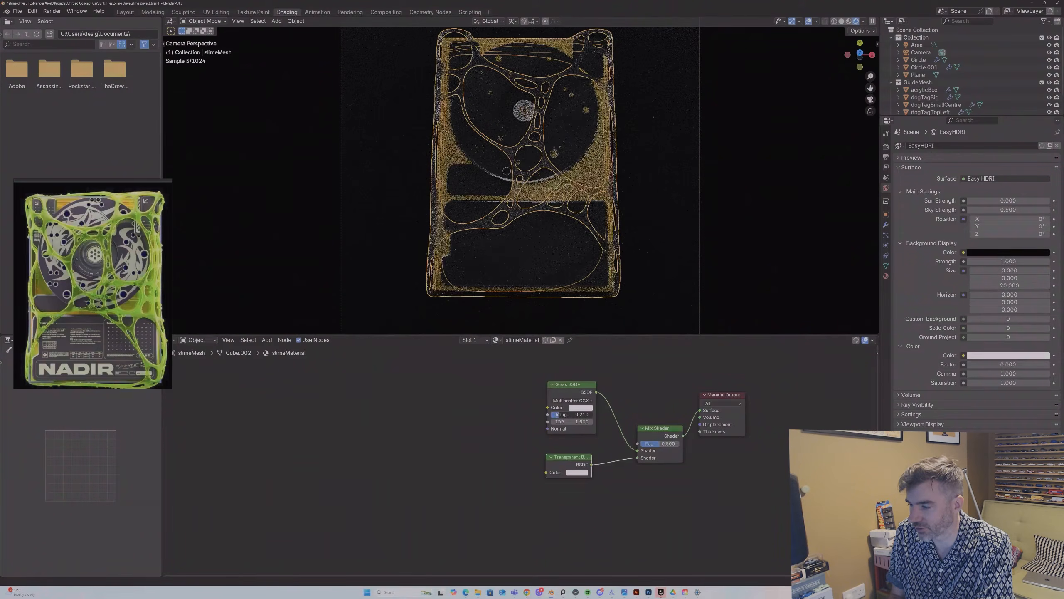
pyautogui.click(580, 408)
pyautogui.click(593, 333)
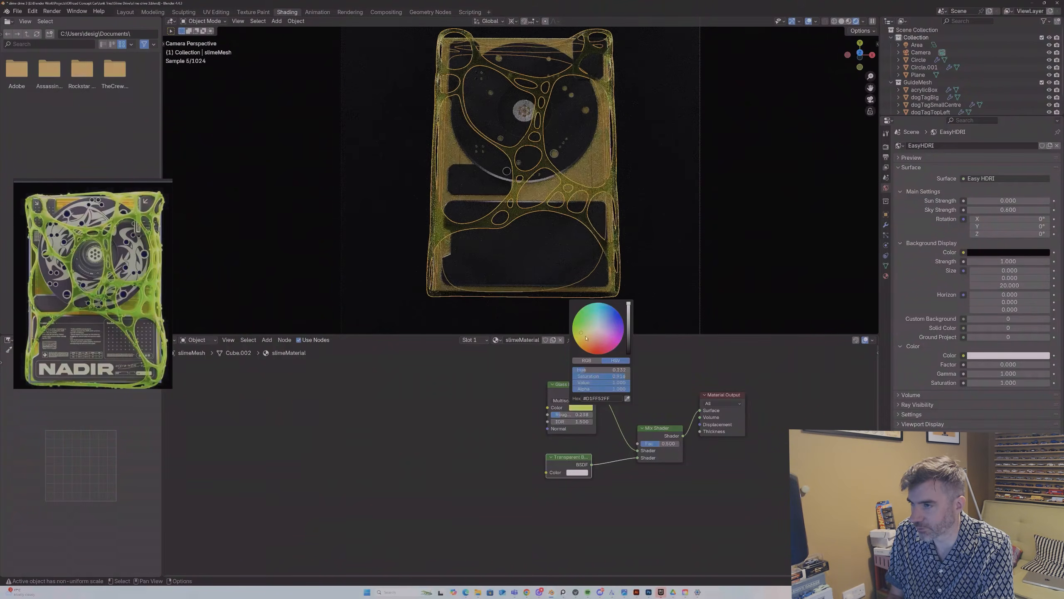
pyautogui.click(674, 260)
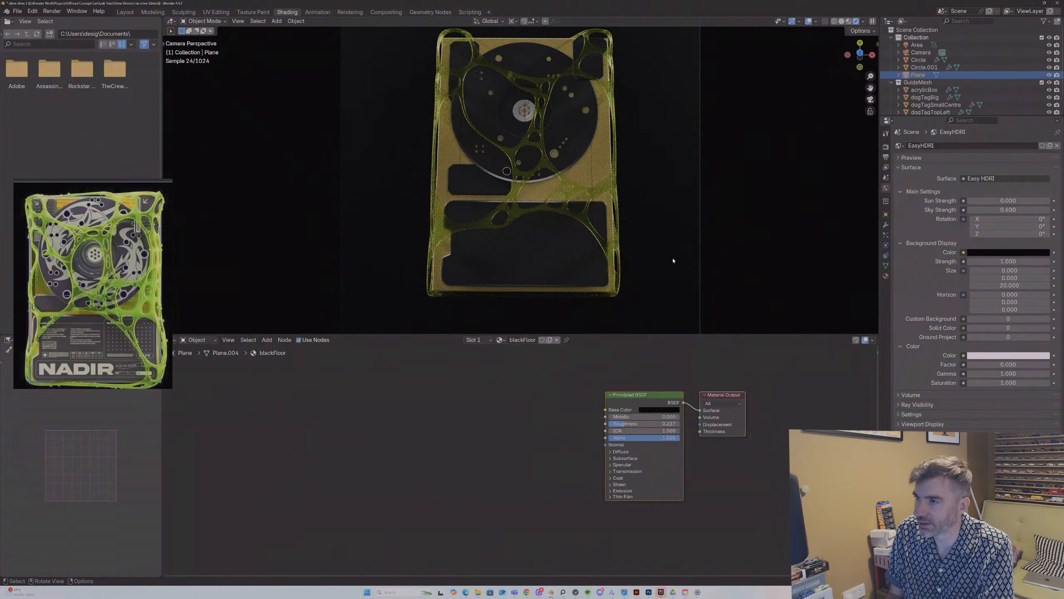
# Step: Lower the Mix Shader factor of slimeMaterial to about 0.171 and inspect the slime without its selection outline
pyautogui.click(579, 190)
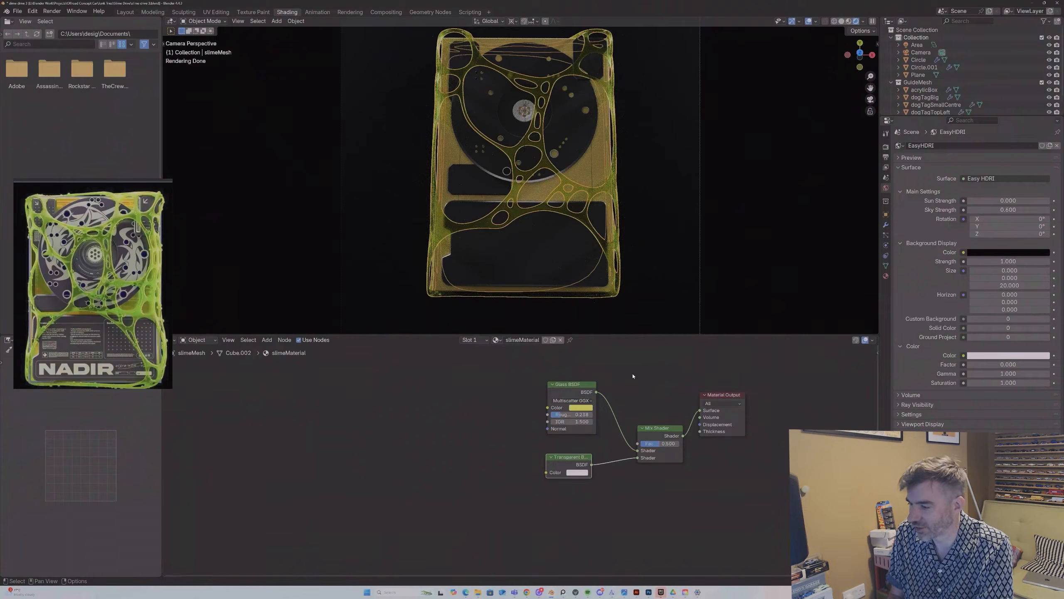
pyautogui.moveTo(644, 442); pyautogui.dragTo(627, 443)
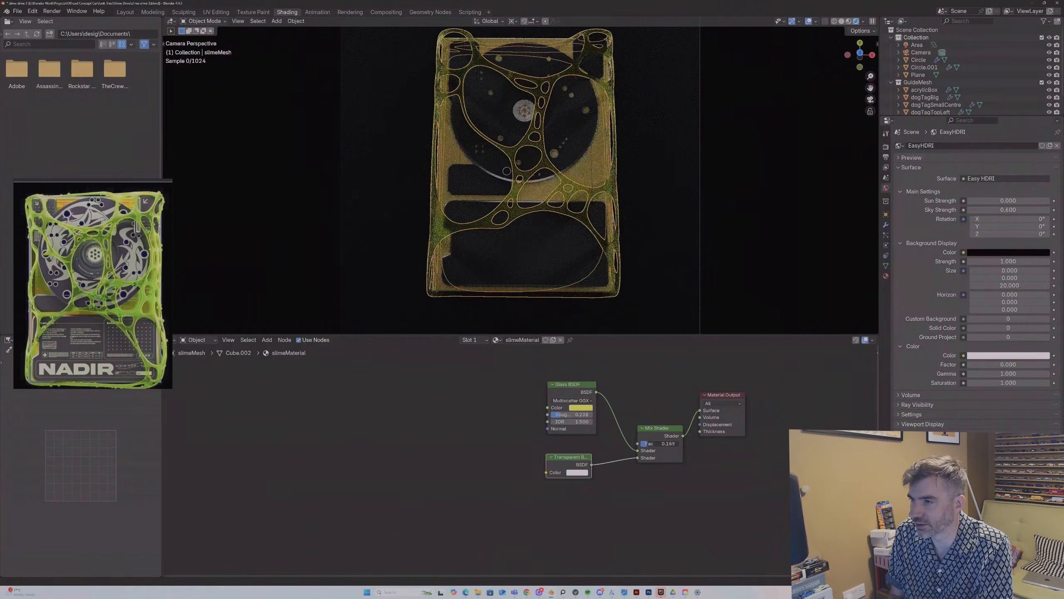
pyautogui.click(667, 288)
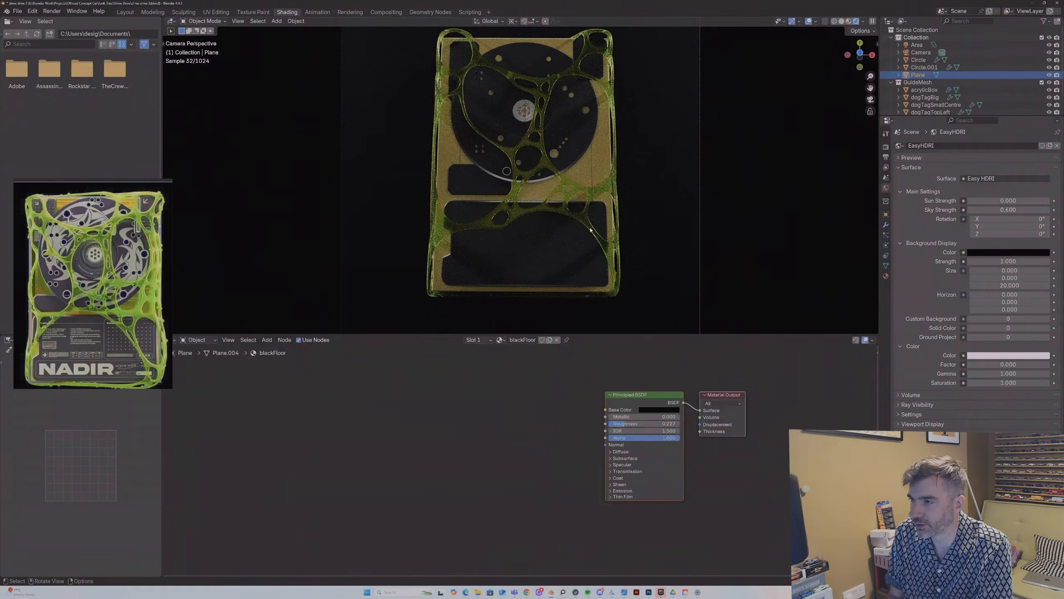
pyautogui.click(582, 217)
pyautogui.moveTo(650, 448); pyautogui.dragTo(653, 448)
pyautogui.click(668, 244)
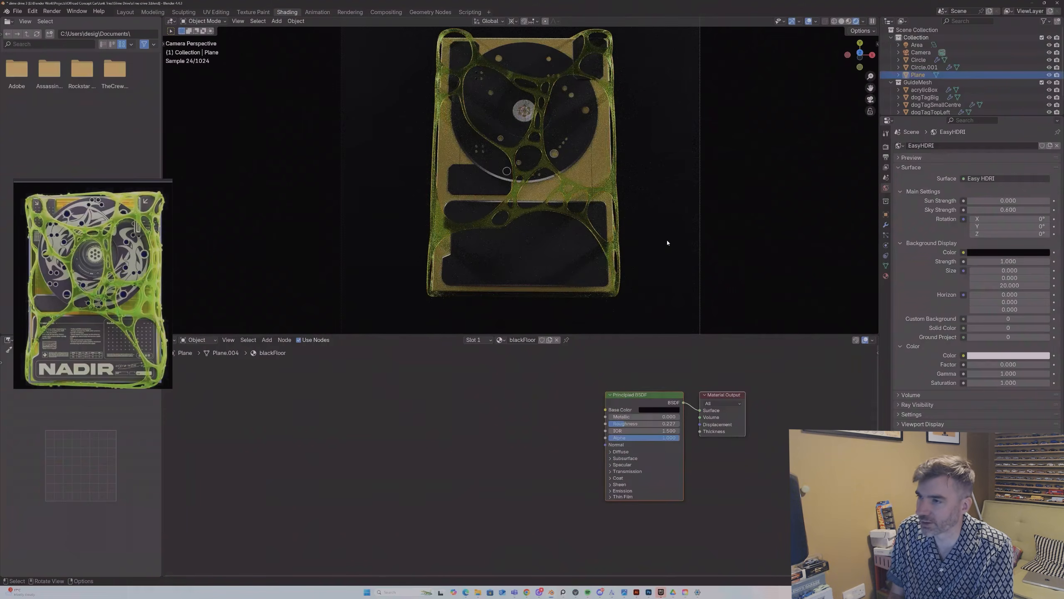
pyautogui.click(543, 156)
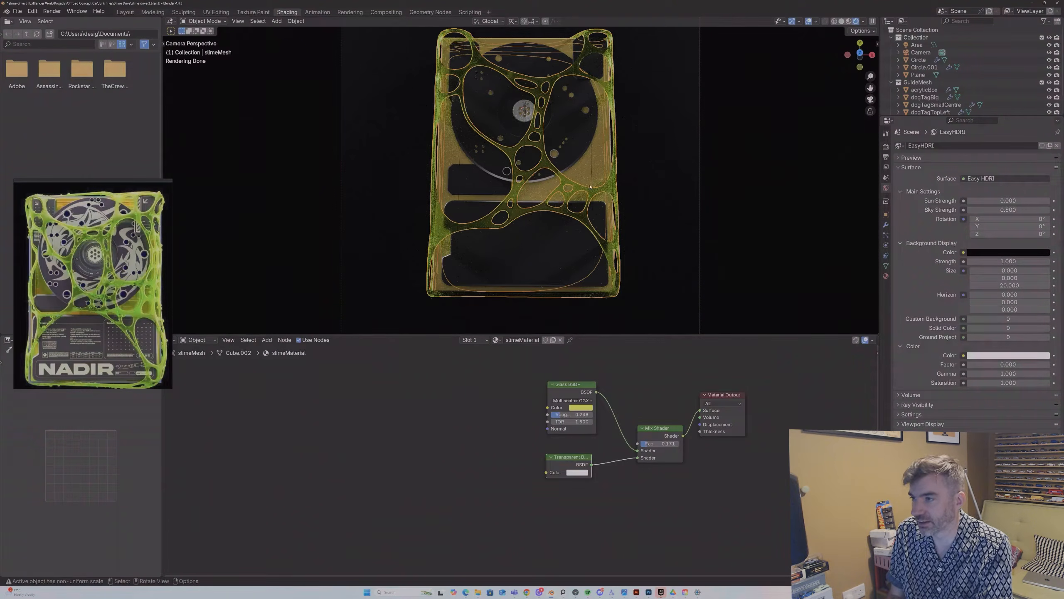
pyautogui.click(587, 197)
pyautogui.click(583, 188)
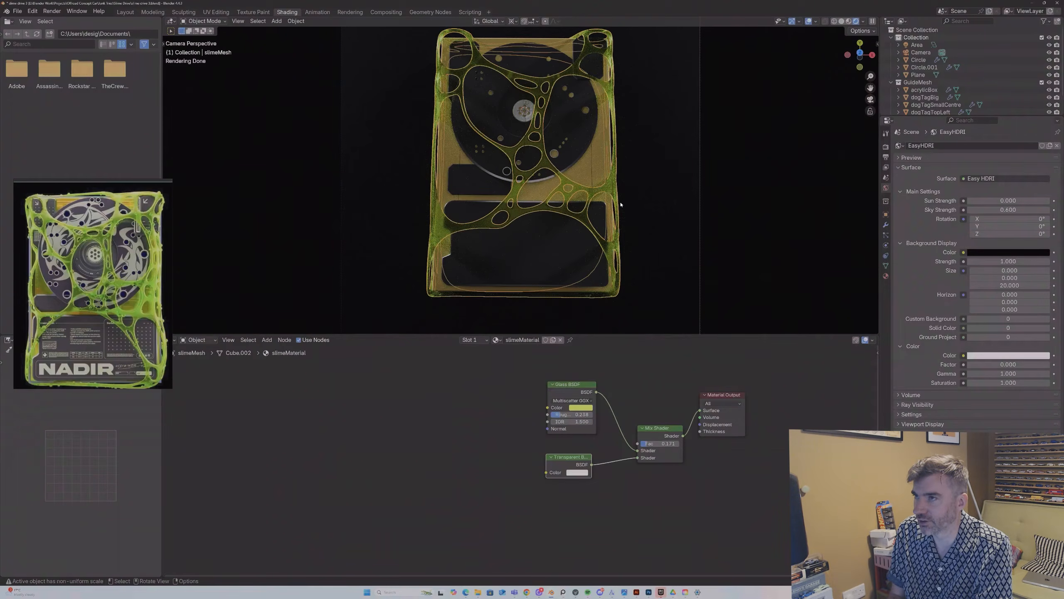
pyautogui.click(661, 195)
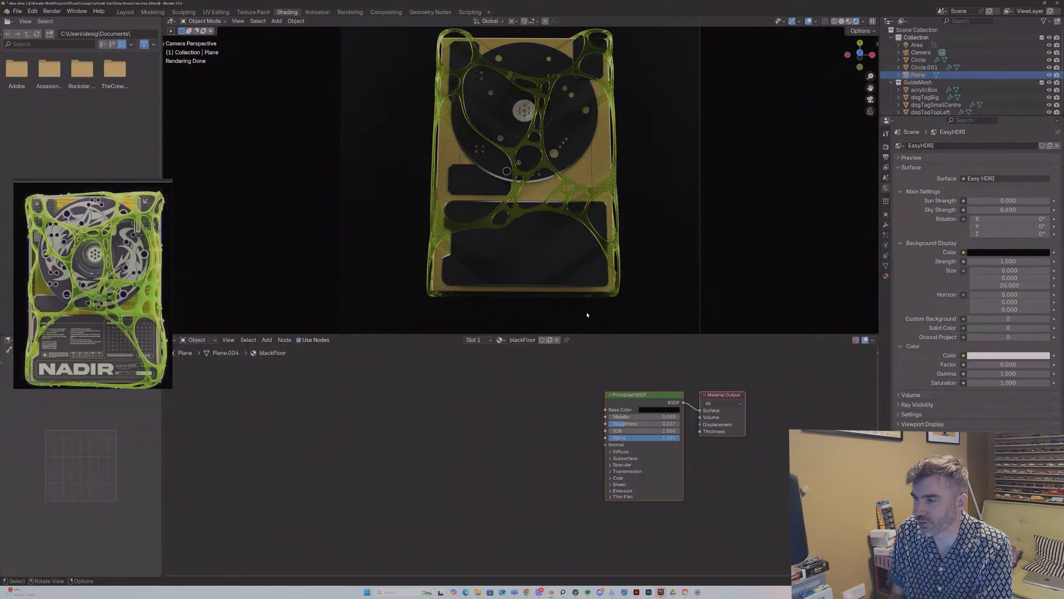
# Step: Add a Fresnel node above the Glass BSDF in slimeMaterial
pyautogui.click(581, 219)
pyautogui.moveTo(618, 373); pyautogui.dragTo(625, 411, button='middle')
pyautogui.hotkey('shift', 'a')
pyautogui.click(617, 403)
pyautogui.write('fresnel')
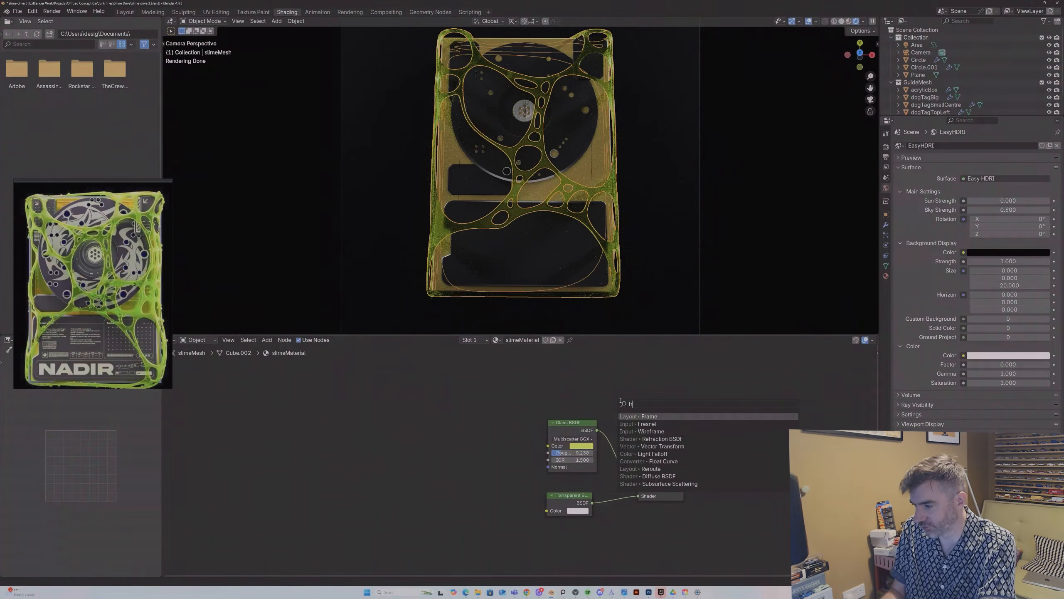
pyautogui.press('Return')
pyautogui.click(577, 375)
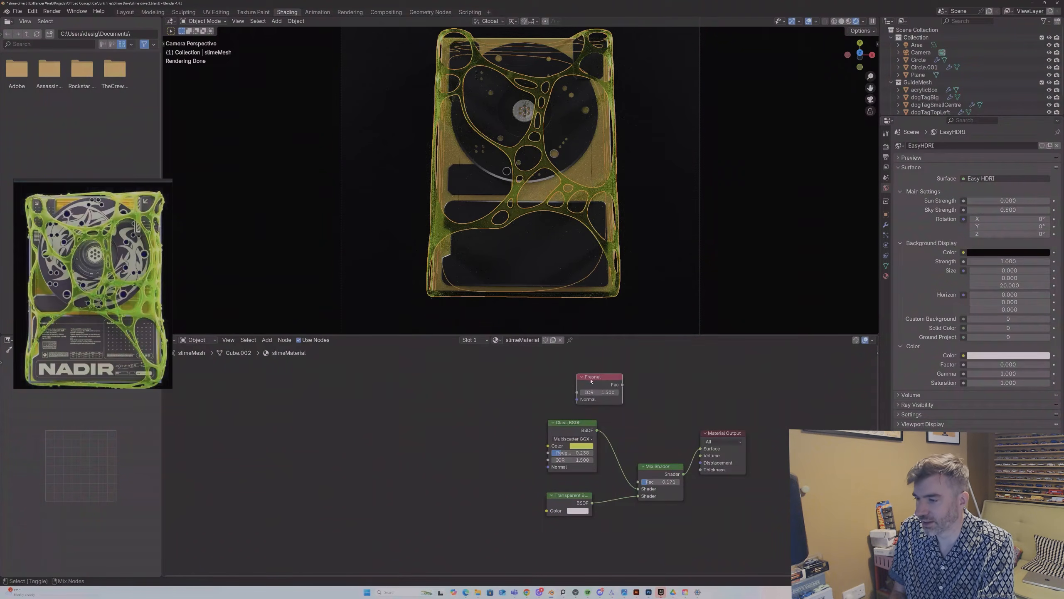
# Step: Preview the Fresnel output directly on the slime mesh and lower its IOR to just above 1.0
pyautogui.keyDown('ctrl'); pyautogui.keyDown('shift'); pyautogui.click(592, 378); pyautogui.keyUp('shift'); pyautogui.keyUp('ctrl')
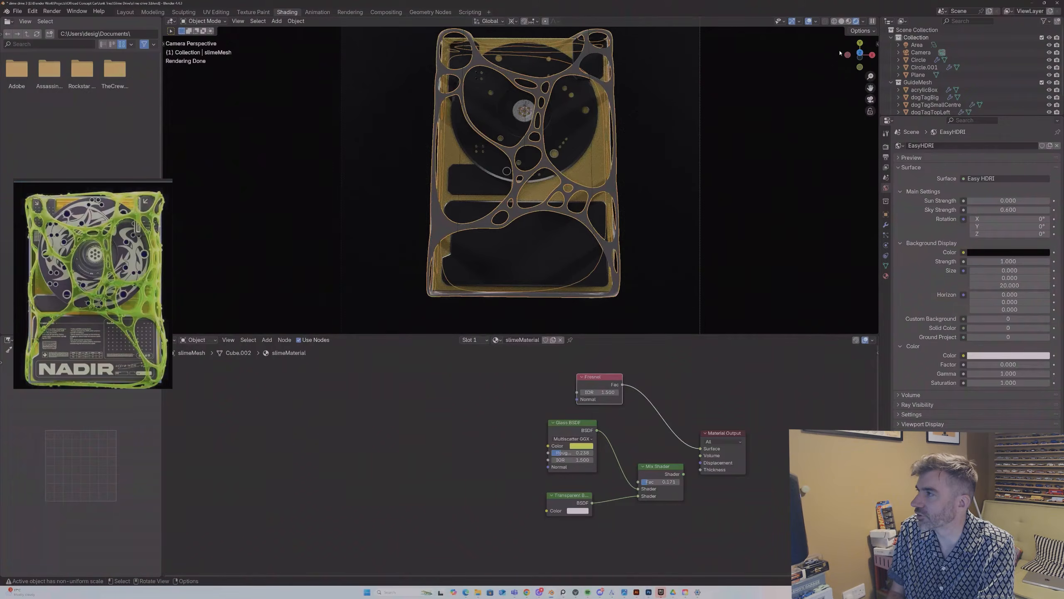
pyautogui.moveTo(812, 110); pyautogui.dragTo(557, 211, button='middle')
pyautogui.moveTo(645, 393); pyautogui.dragTo(648, 395, button='middle')
pyautogui.rightClick(648, 394)
pyautogui.press('BackSpace')
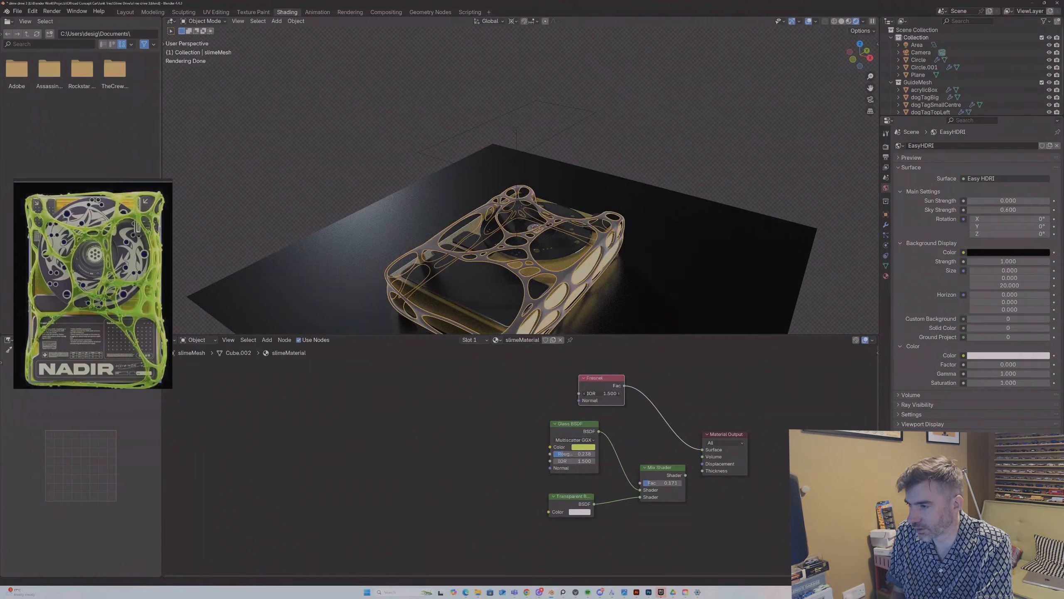
pyautogui.moveTo(602, 393)
pyautogui.mouseDown()
pyautogui.moveTo(657, 394)
pyautogui.moveTo(622, 393)
pyautogui.mouseUp()
pyautogui.moveTo(507, 268); pyautogui.dragTo(597, 237, button='middle')
pyautogui.scroll(1, 597, 237)
pyautogui.moveTo(595, 284); pyautogui.dragTo(587, 292, button='middle')
# Step: Add a Color Ramp node fed by the Fresnel factor and place it above the Material Output
pyautogui.moveTo(652, 393); pyautogui.dragTo(642, 400, button='middle')
pyautogui.moveTo(615, 393); pyautogui.dragTo(653, 401)
pyautogui.write('color')
pyautogui.press('Down')
pyautogui.press('Down')
pyautogui.press('Down')
pyautogui.press('Return')
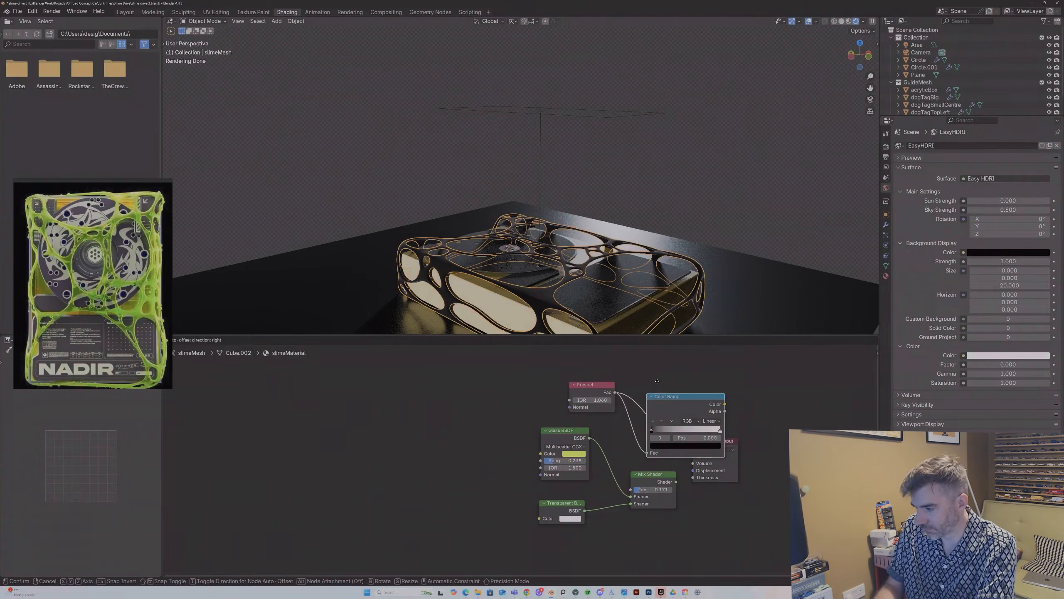
pyautogui.click(648, 352)
# Step: Move the Color Ramp's white stop to about position 0.55 to tighten the Fresnel falloff
pyautogui.moveTo(625, 266); pyautogui.dragTo(545, 231, button='middle')
pyautogui.moveTo(714, 408); pyautogui.dragTo(685, 405)
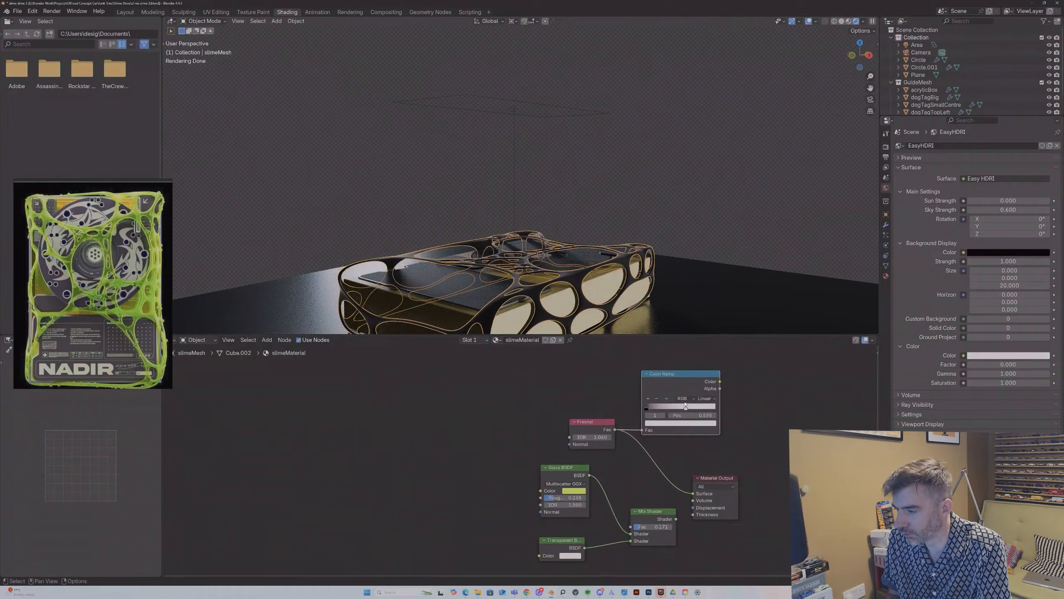
# Step: Preview the Color Ramp output on the slime mesh, tightening the ramp stops near the dark end and adjusting the Fresnel IOR
pyautogui.keyDown('ctrl'); pyautogui.keyDown('shift'); pyautogui.click(684, 408); pyautogui.keyUp('shift'); pyautogui.keyUp('ctrl')
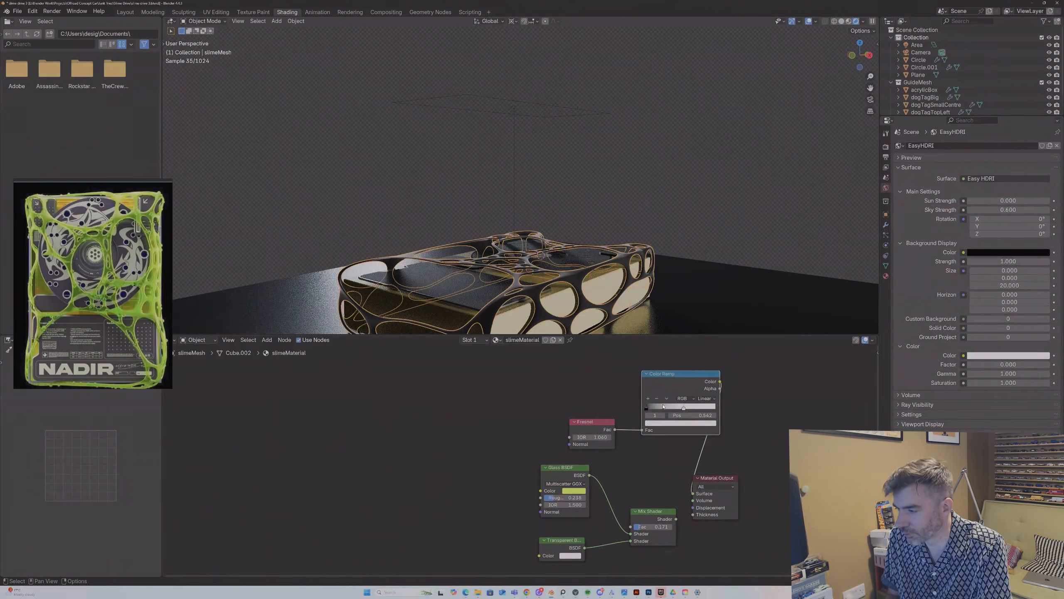
pyautogui.moveTo(686, 409); pyautogui.dragTo(650, 409)
pyautogui.moveTo(592, 437); pyautogui.dragTo(594, 437)
pyautogui.moveTo(533, 297); pyautogui.dragTo(590, 200, button='middle')
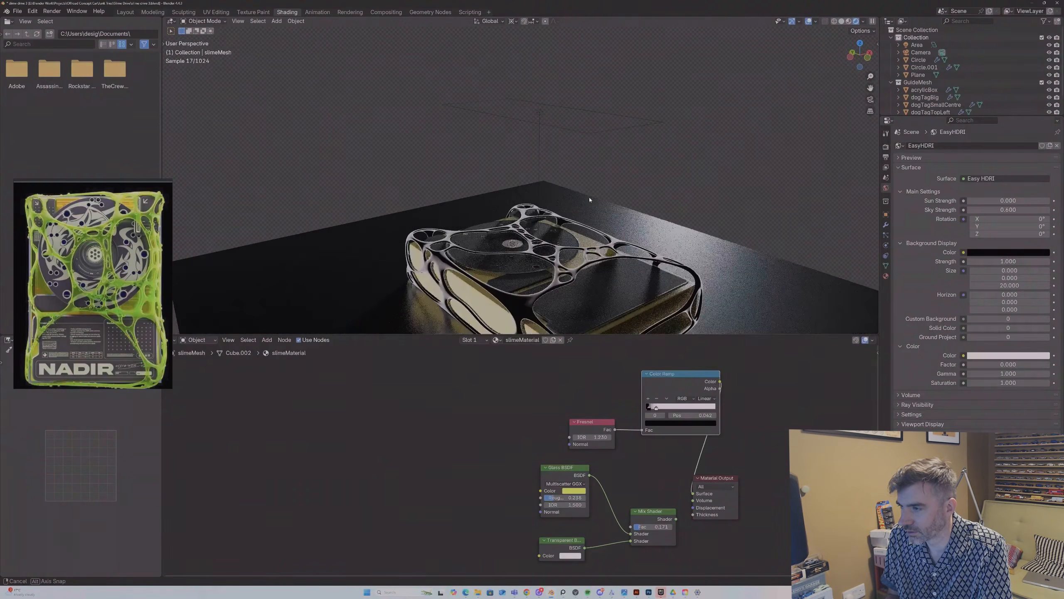
pyautogui.scroll(3, 594, 245)
pyautogui.moveTo(639, 289); pyautogui.dragTo(651, 284, button='middle')
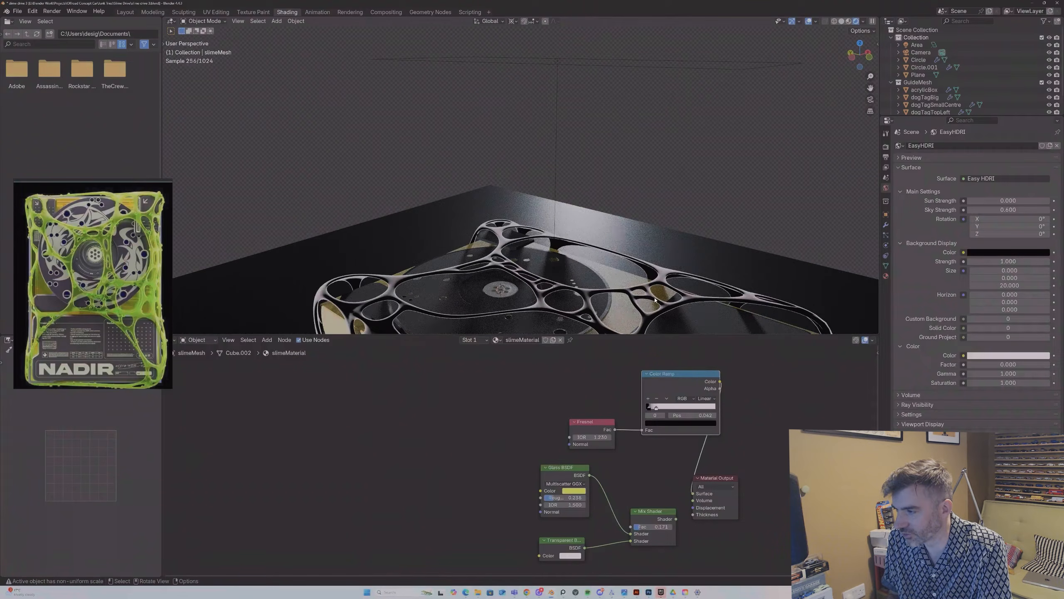
# Step: Make room before the Material Output and insert a second Mix Shader between the existing Mix Shader and the output's surface
pyautogui.moveTo(707, 530); pyautogui.dragTo(707, 470, button='middle')
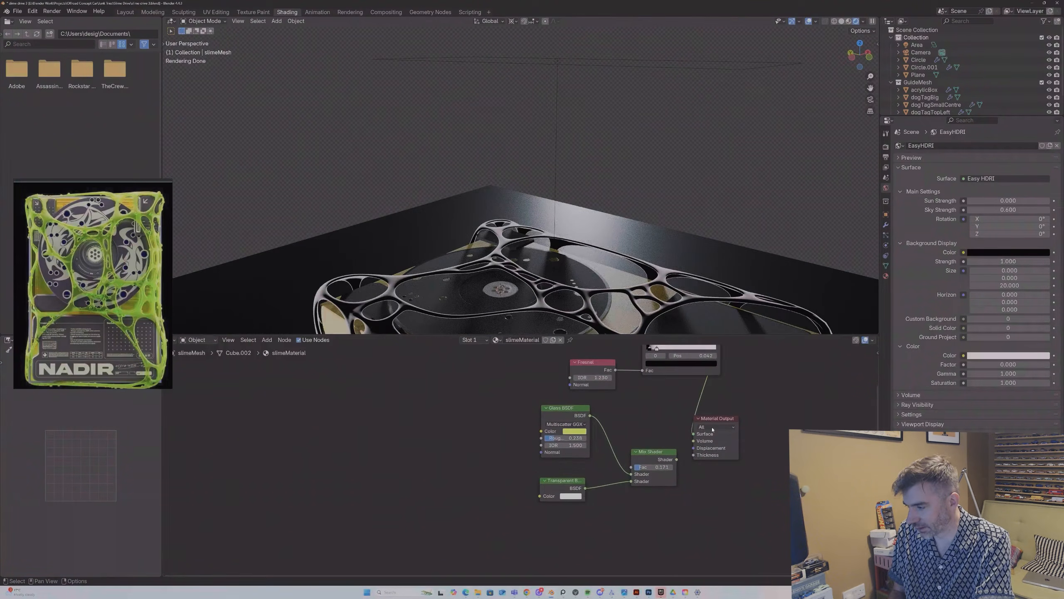
pyautogui.moveTo(712, 431); pyautogui.dragTo(775, 431)
pyautogui.hotkey('shift', 'a')
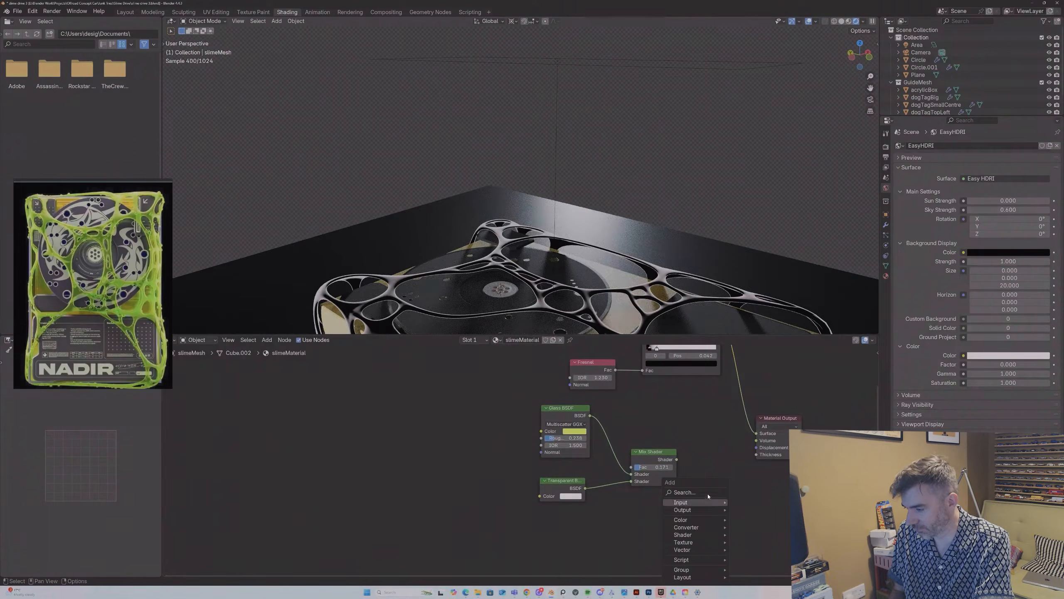
pyautogui.write('m')
pyautogui.press('Down')
pyautogui.press('Down')
pyautogui.press('Return')
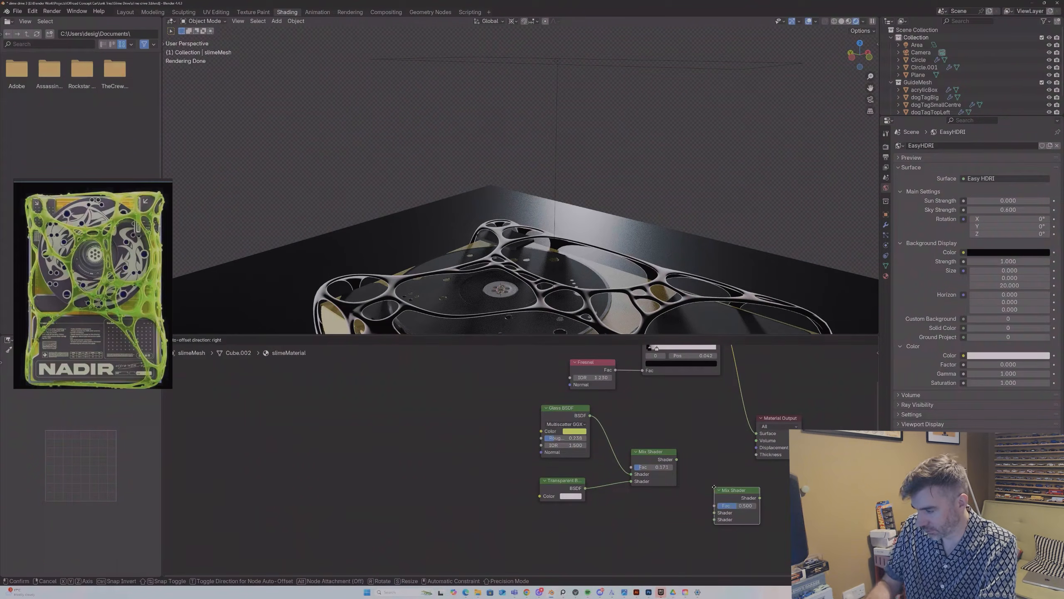
pyautogui.click(694, 446)
pyautogui.moveTo(676, 459); pyautogui.dragTo(756, 434)
# Step: Drive the new Mix Shader's factor with the Color Ramp colour and feed an Emission shader into its second shader input
pyautogui.moveTo(706, 398); pyautogui.dragTo(707, 441, button='middle')
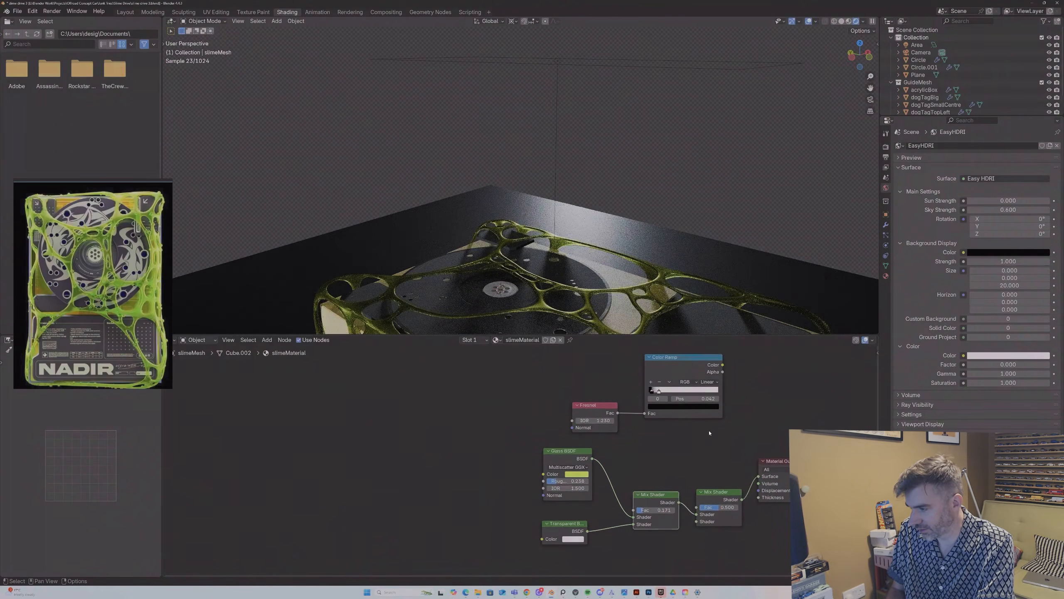
pyautogui.moveTo(722, 364); pyautogui.dragTo(696, 506)
pyautogui.moveTo(709, 479); pyautogui.dragTo(711, 415, button='middle')
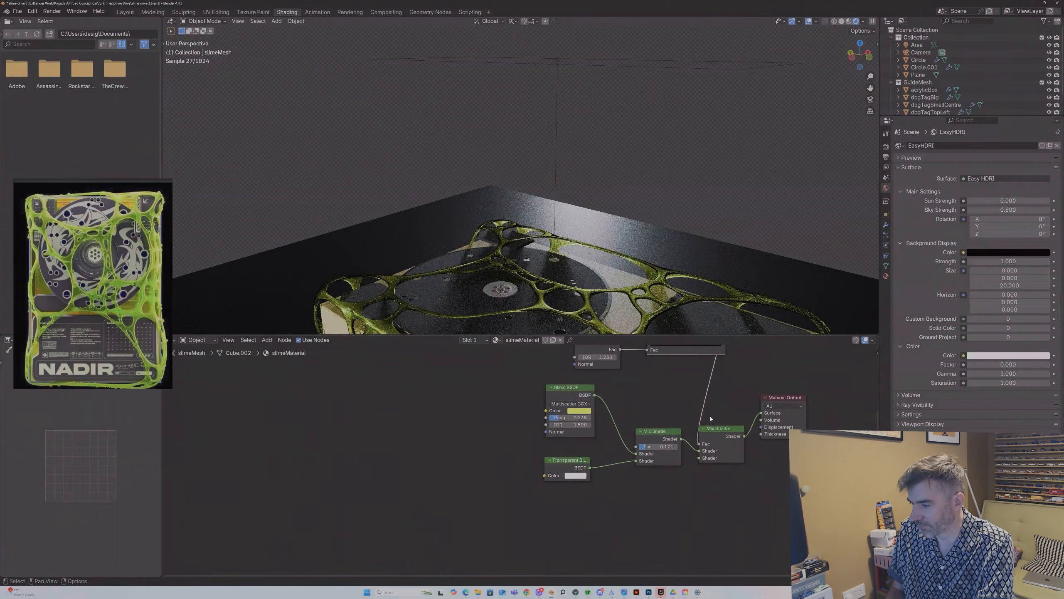
pyautogui.moveTo(699, 458); pyautogui.dragTo(655, 505)
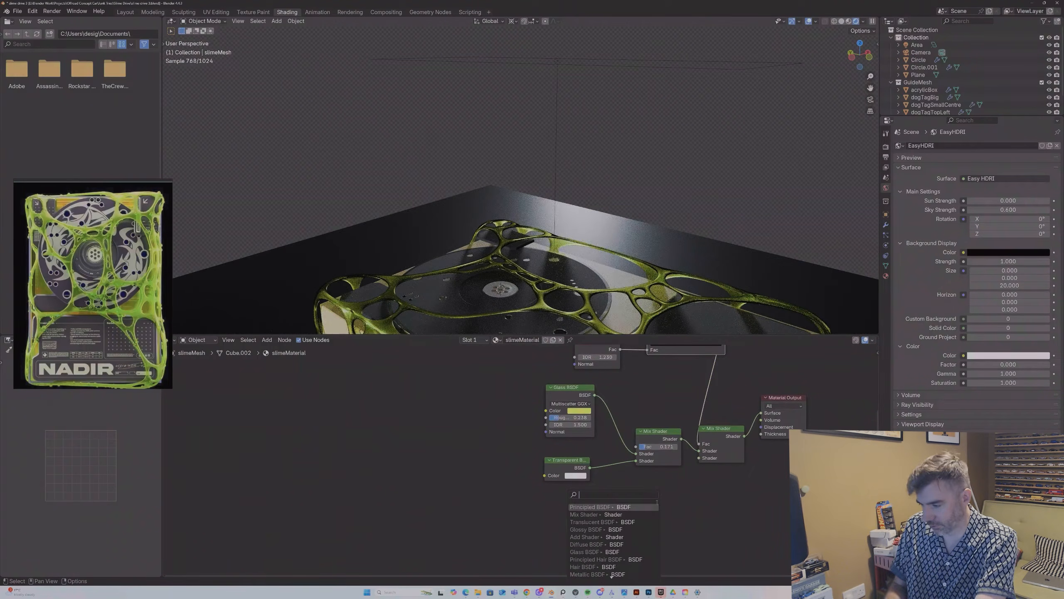
pyautogui.write('em')
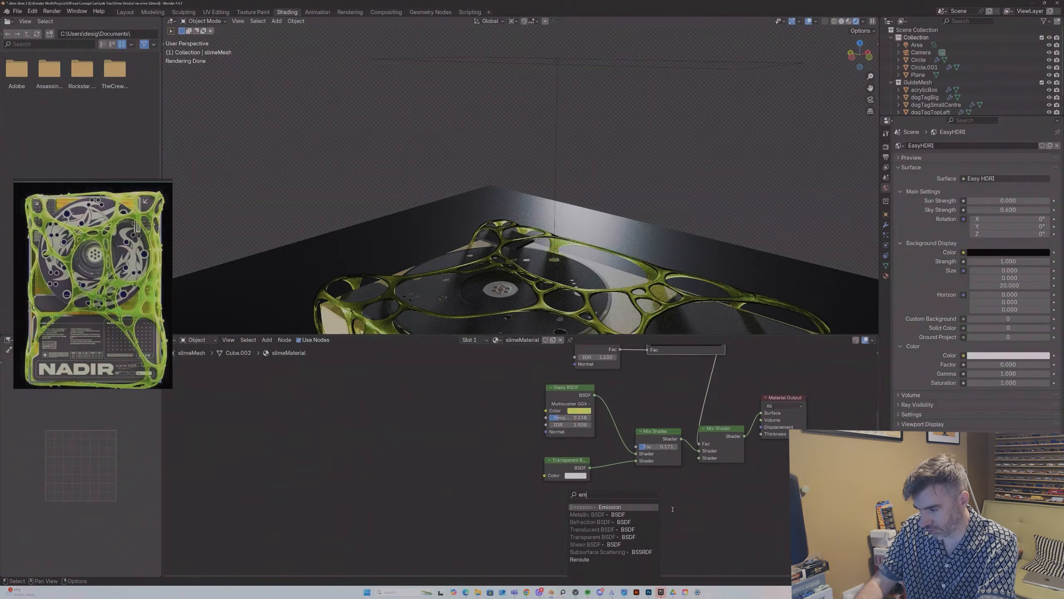
pyautogui.press('Return')
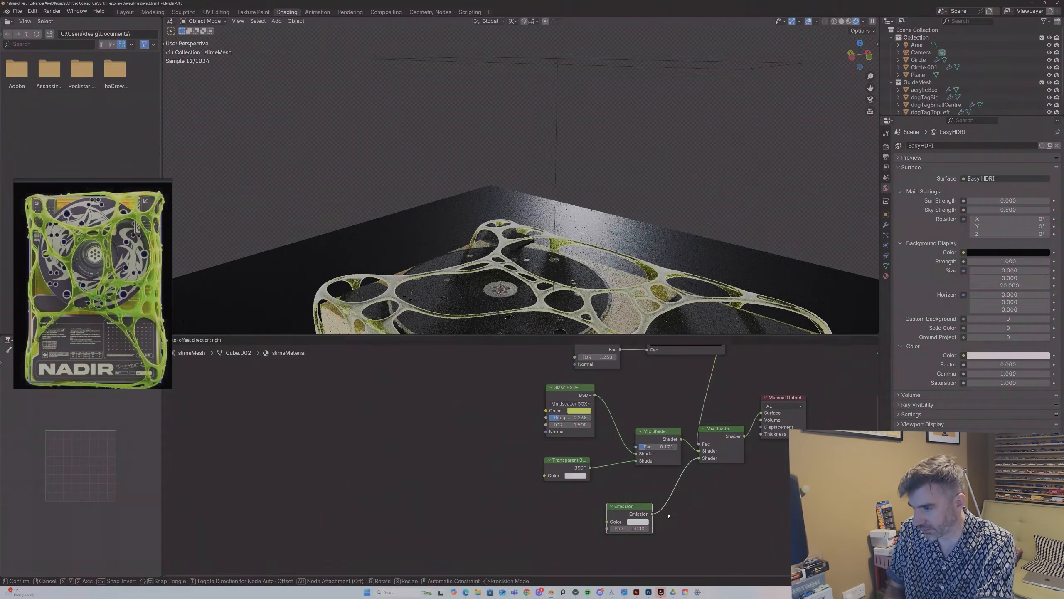
# Step: Give the Emission shader a yellow colour, lower its strength below 1, and check the slime through the camera
pyautogui.moveTo(608, 281); pyautogui.dragTo(618, 265, button='middle')
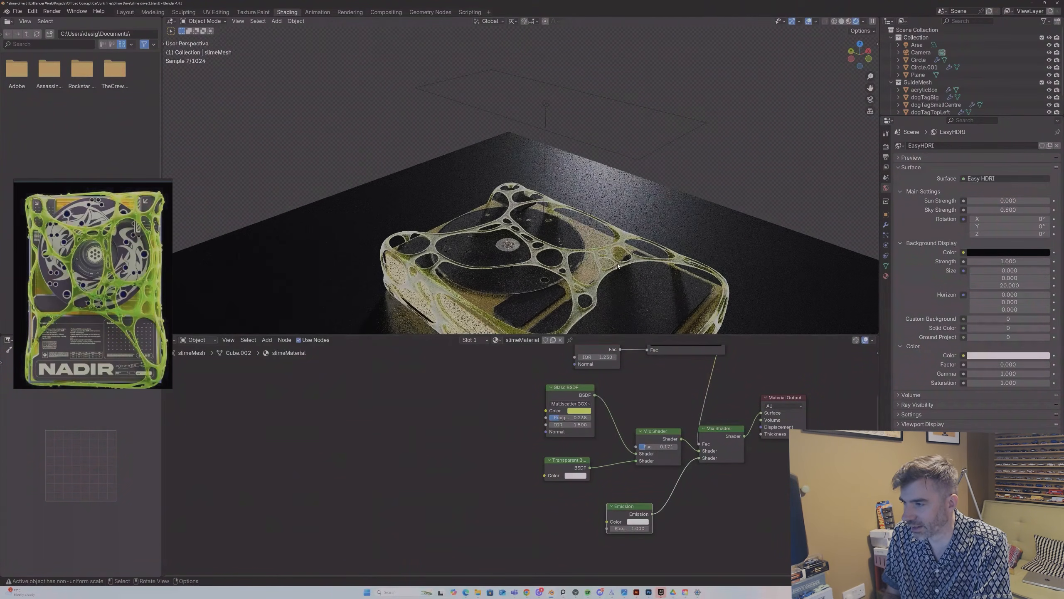
pyautogui.click(636, 522)
pyautogui.moveTo(652, 445); pyautogui.dragTo(642, 447)
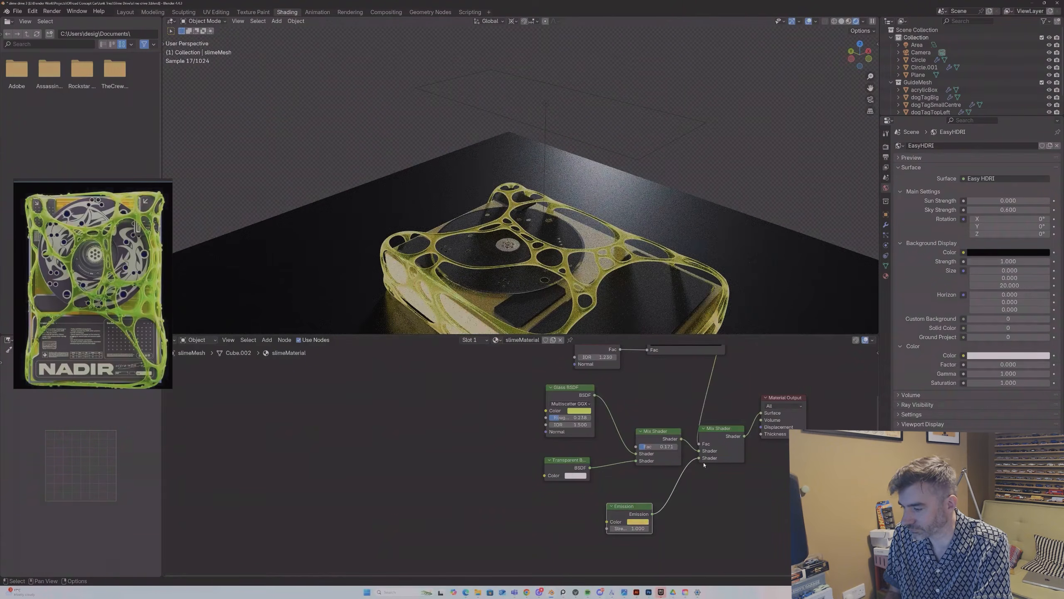
pyautogui.moveTo(631, 528); pyautogui.dragTo(595, 528)
pyautogui.moveTo(713, 231); pyautogui.dragTo(747, 150, button='middle')
pyautogui.press('KP_0')
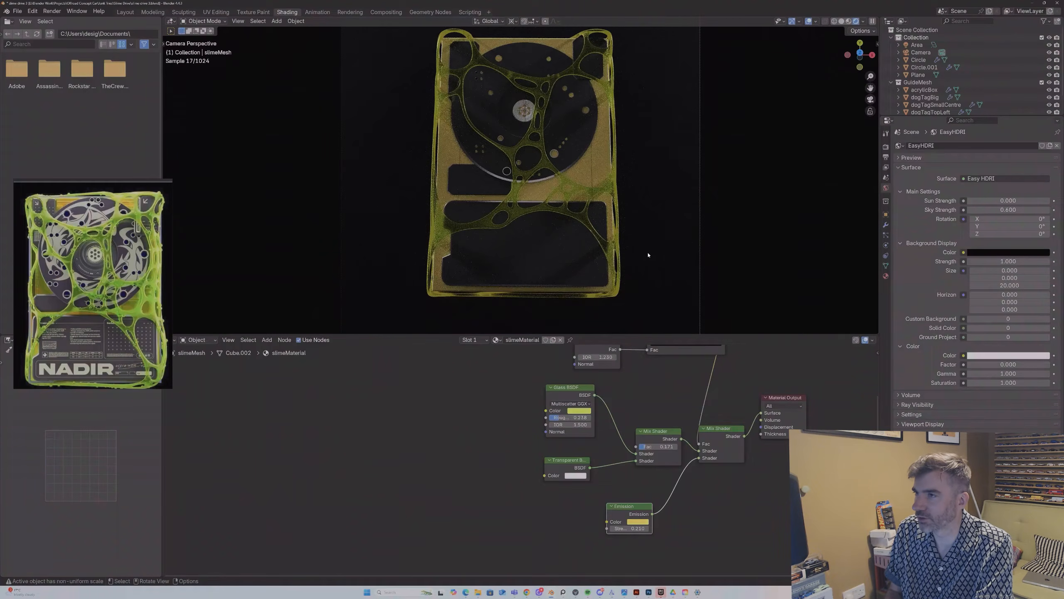
# Step: Tune the Emission strength in the camera view, trying 4.5 and settling on a lower value
pyautogui.moveTo(629, 529)
pyautogui.mouseDown()
pyautogui.moveTo(669, 529)
pyautogui.moveTo(632, 537)
pyautogui.mouseUp()
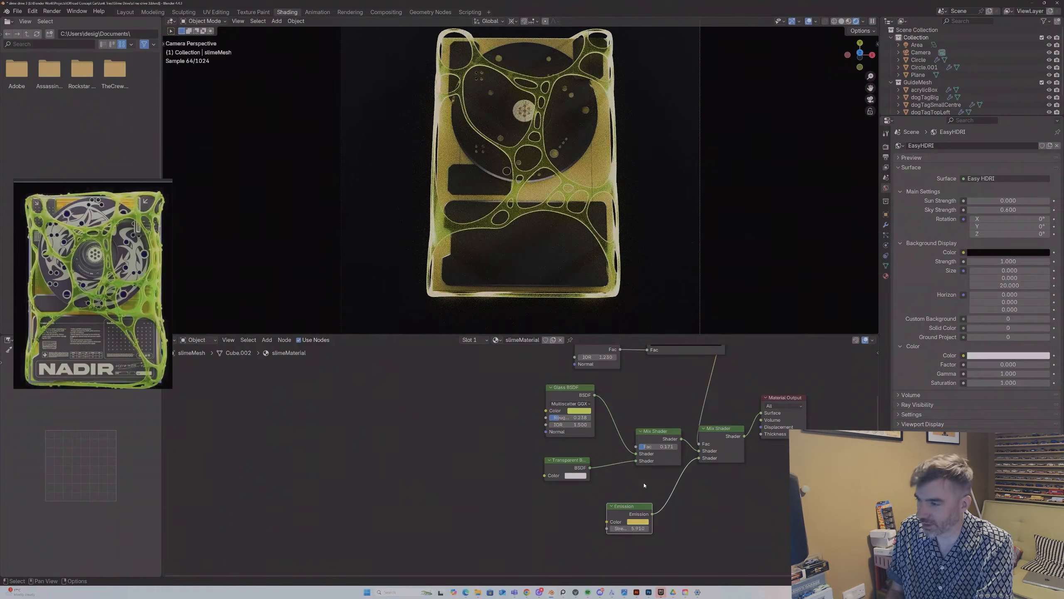
pyautogui.click(633, 528)
pyautogui.write('4.5')
pyautogui.press('Return')
pyautogui.moveTo(633, 529); pyautogui.dragTo(560, 528)
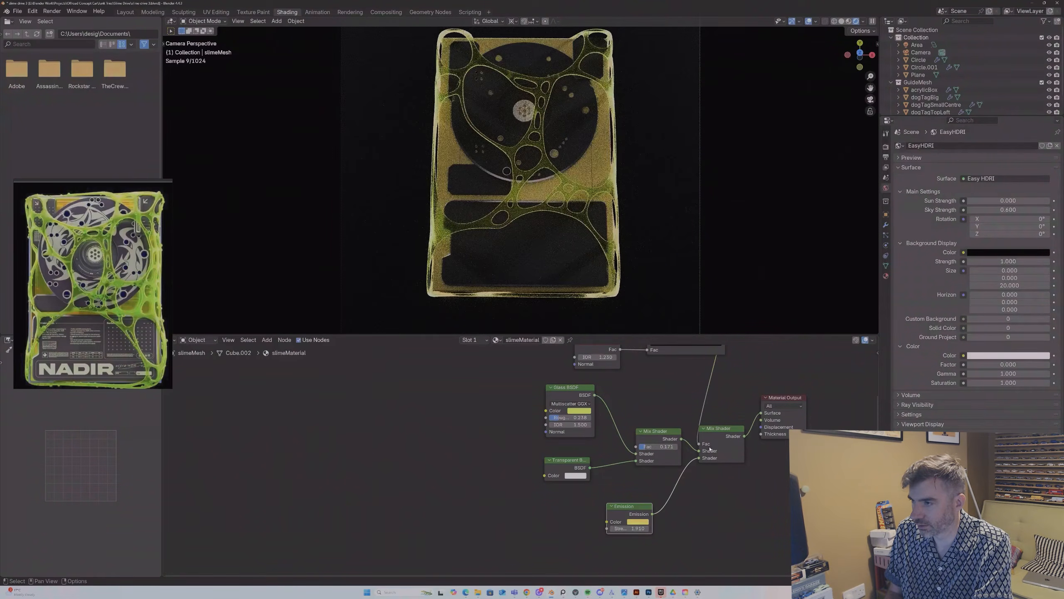
# Step: Raise the Fresnel IOR of the slime material to strengthen the glowing rim
pyautogui.moveTo(654, 403); pyautogui.dragTo(635, 457, button='middle')
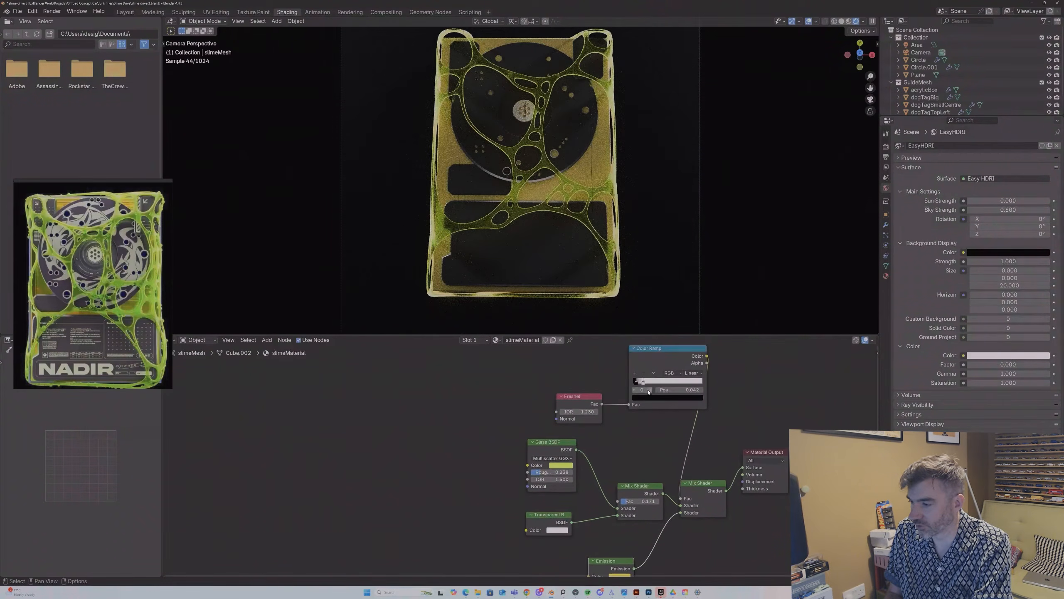
pyautogui.moveTo(582, 411)
pyautogui.mouseDown()
pyautogui.moveTo(611, 411)
pyautogui.moveTo(581, 412)
pyautogui.moveTo(590, 411)
pyautogui.mouseUp()
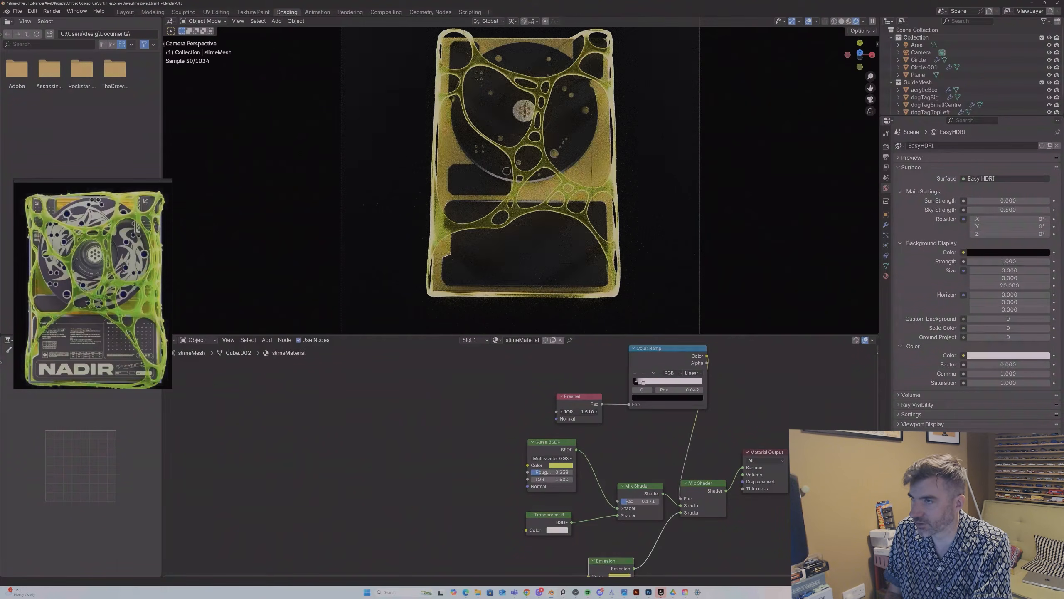
pyautogui.click(686, 227)
# Step: Shift the slime material's Glass BSDF colour to a greener, more saturated yellow-green
pyautogui.click(589, 190)
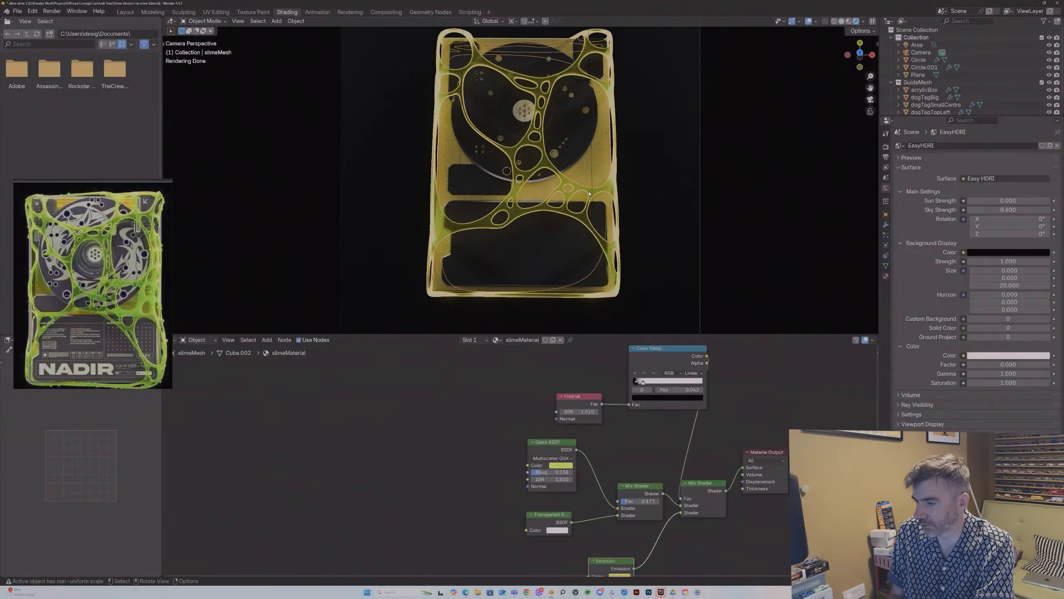
pyautogui.click(556, 465)
pyautogui.moveTo(563, 386); pyautogui.dragTo(561, 382)
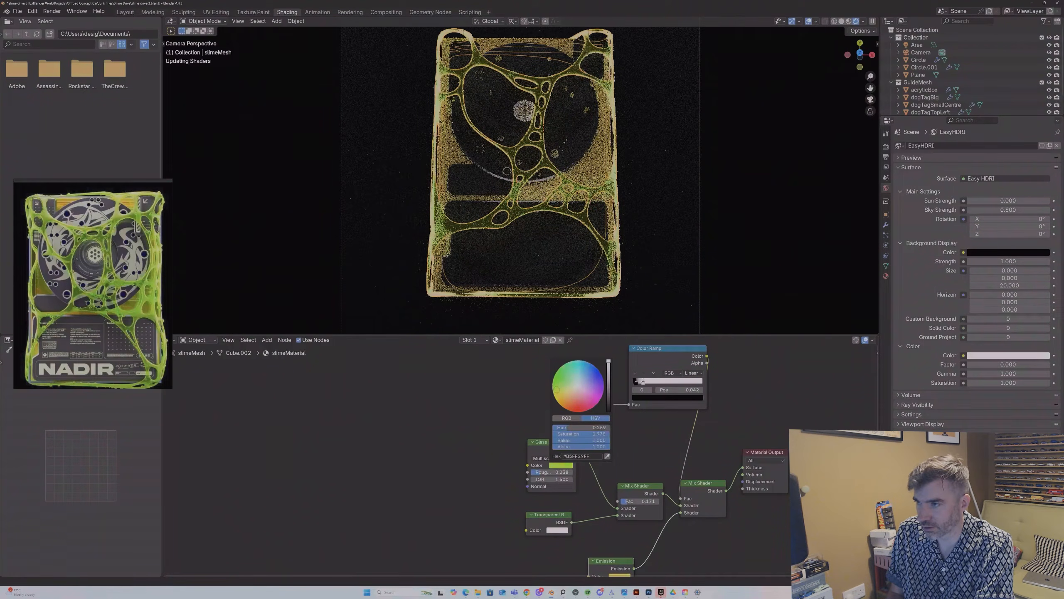
pyautogui.click(641, 286)
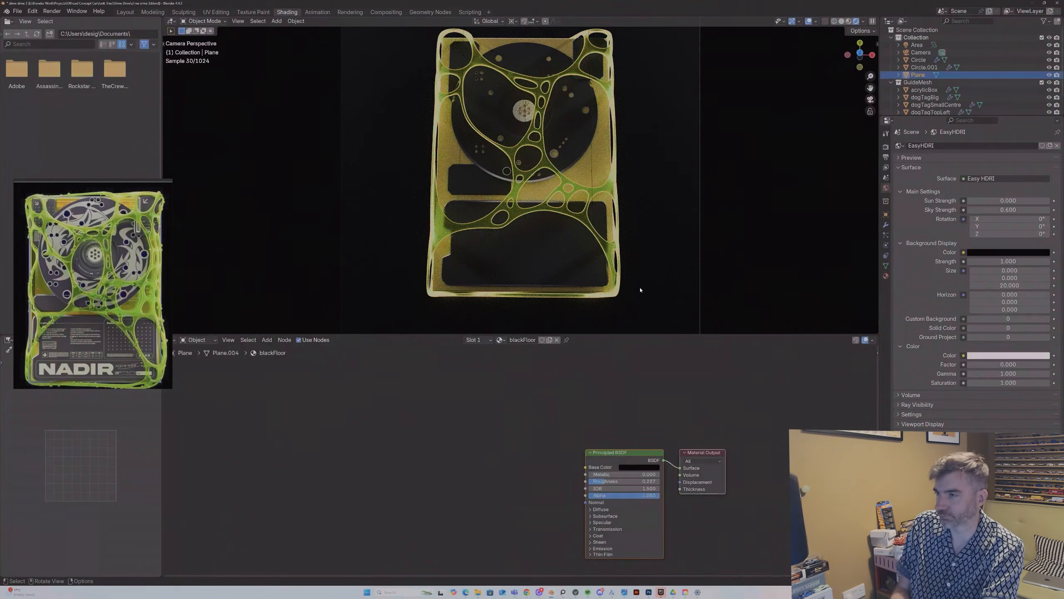
# Step: Delete the Principled BSDF from the acrylicBox material, keeping the Material Output node
pyautogui.click(595, 155)
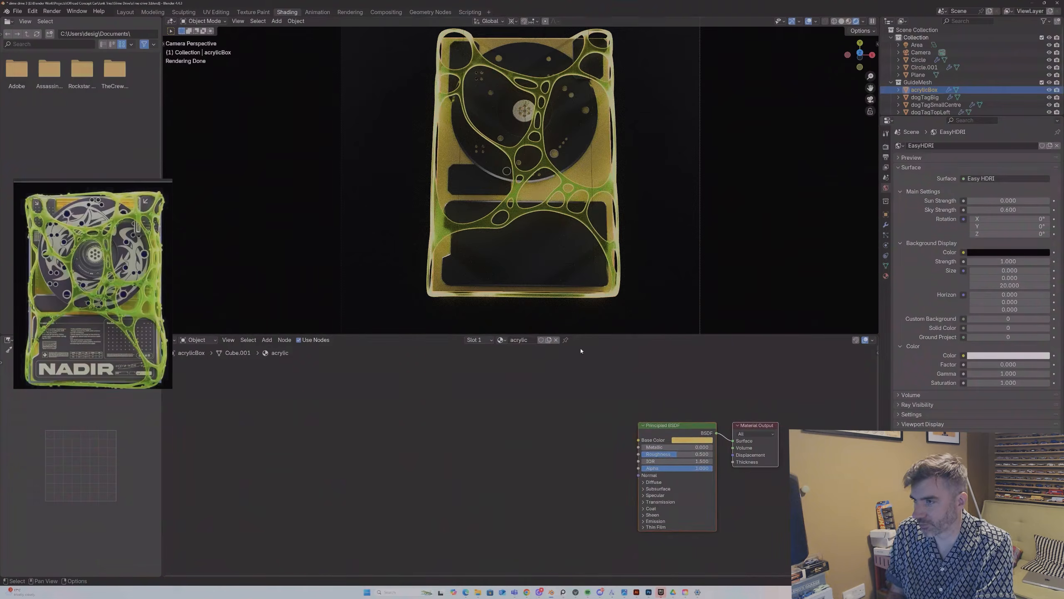
pyautogui.press('x')
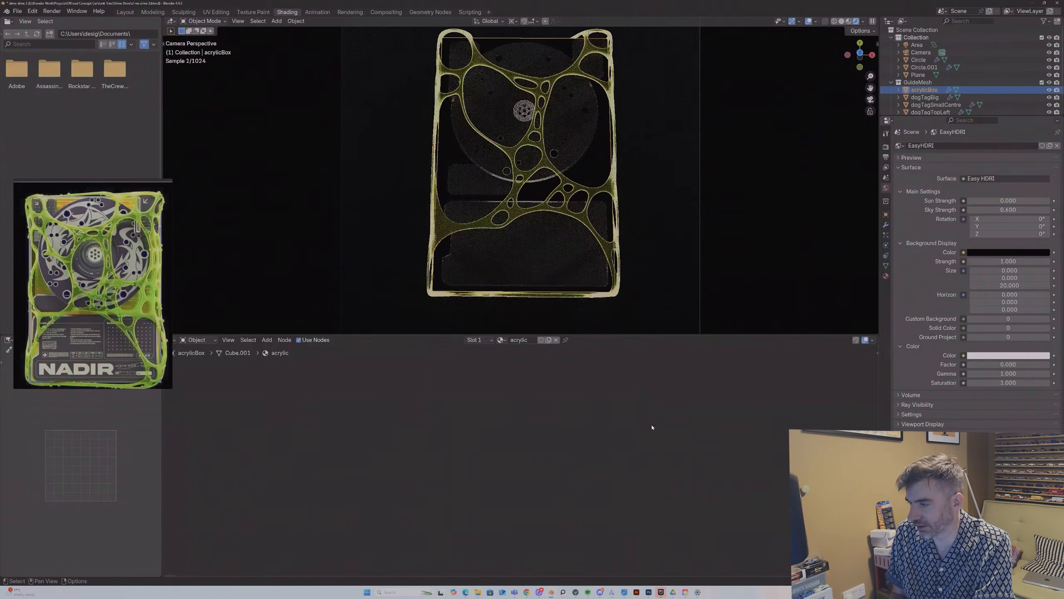
pyautogui.hotkey('ctrl', 'z')
pyautogui.click(656, 427)
pyautogui.press('x')
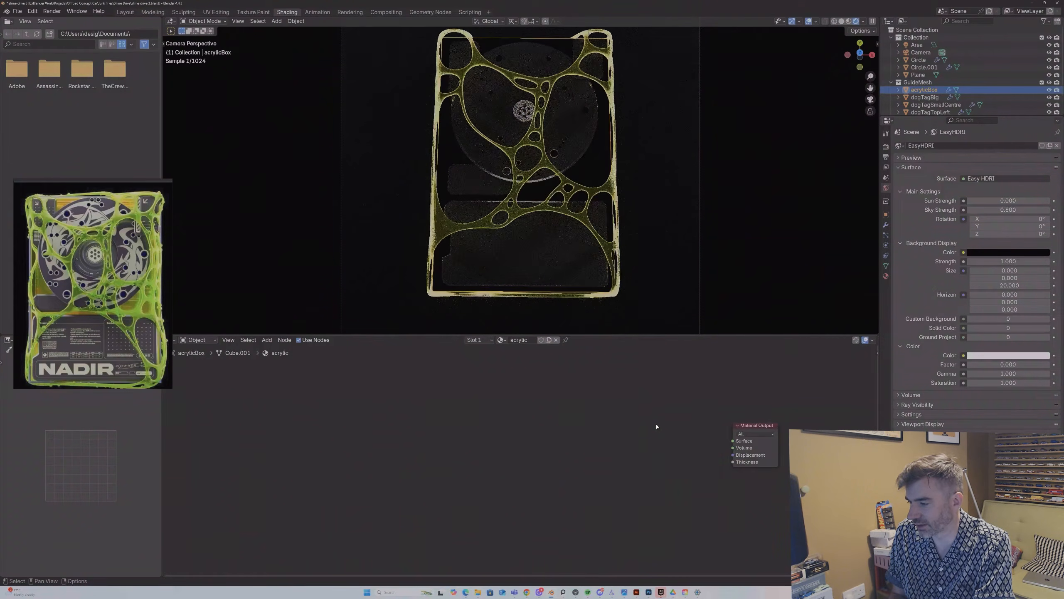
# Step: Add a Glass BSDF node to the acrylic material, placed before the Material Output
pyautogui.hotkey('shift', 'a')
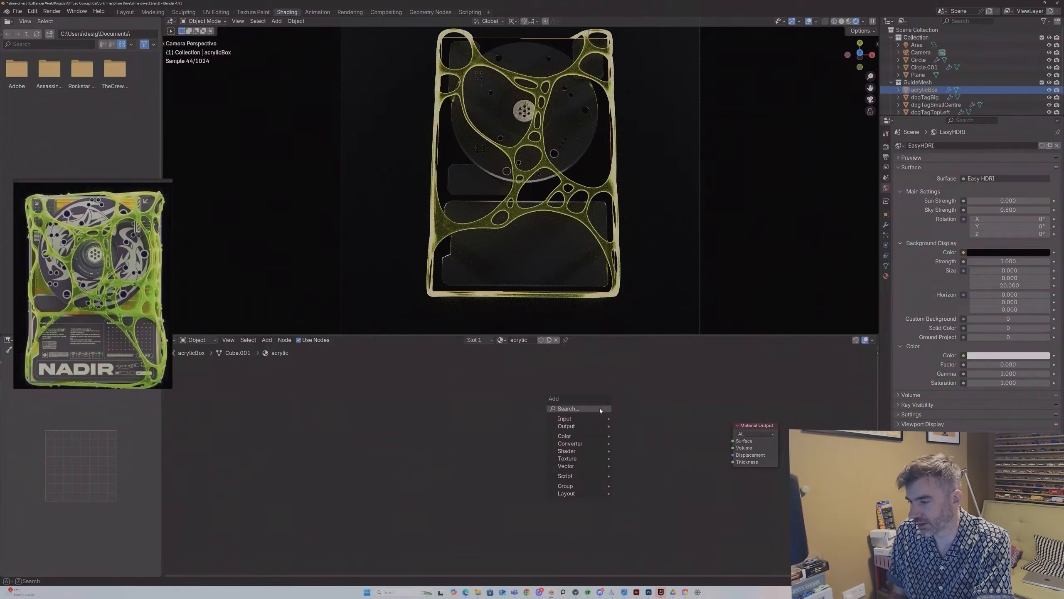
pyautogui.click(600, 410)
pyautogui.write('gl')
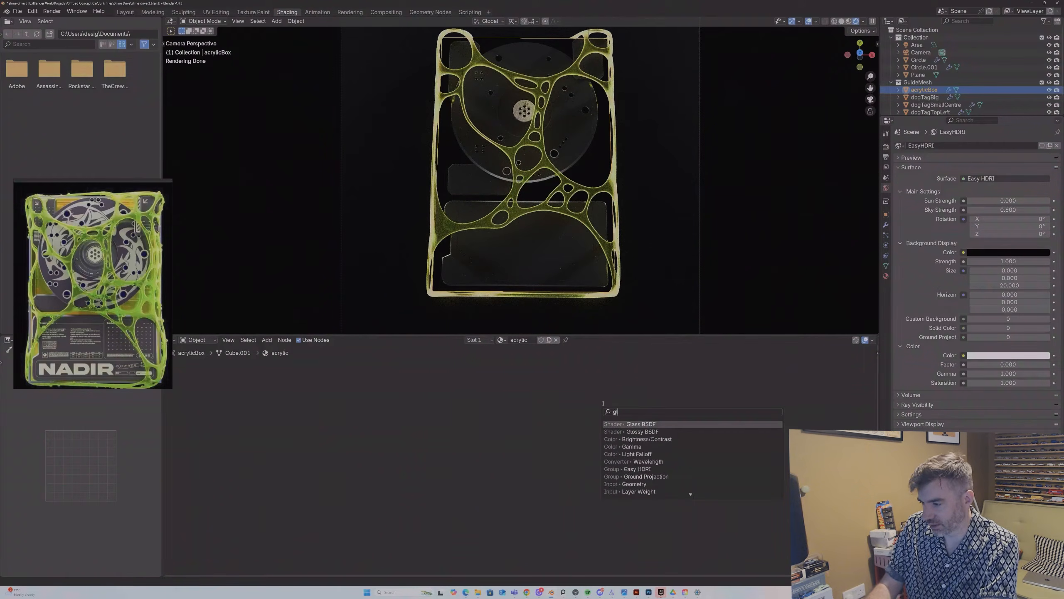
pyautogui.press('Return')
pyautogui.click(603, 404)
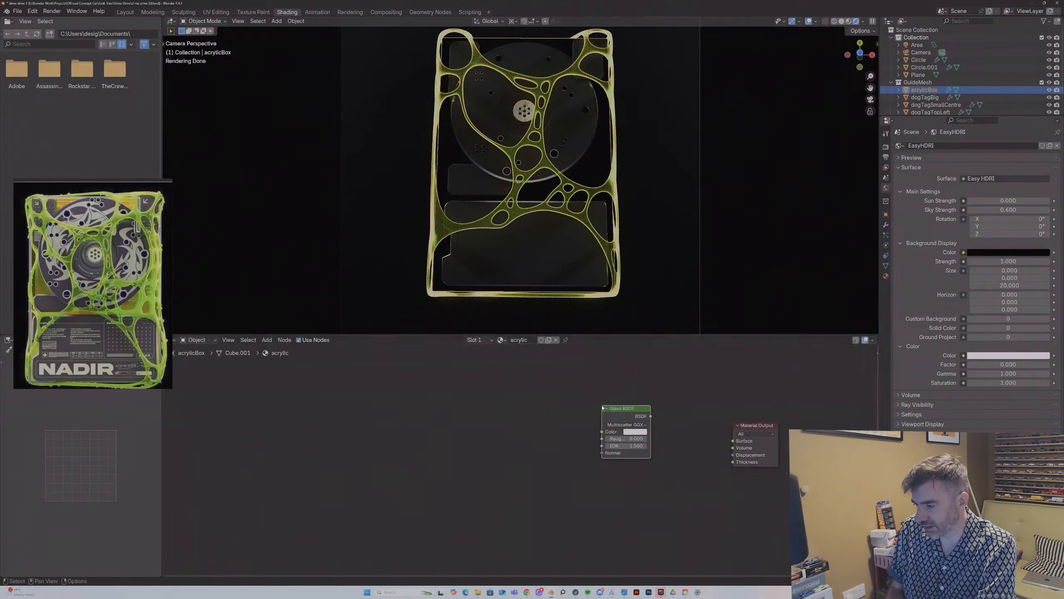
# Step: Add a Transparent BSDF node below the Glass BSDF in the acrylic material
pyautogui.hotkey('shift', 'a')
pyautogui.click(625, 487)
pyautogui.write('tr')
pyautogui.press('Down')
pyautogui.press('Return')
pyautogui.click(598, 500)
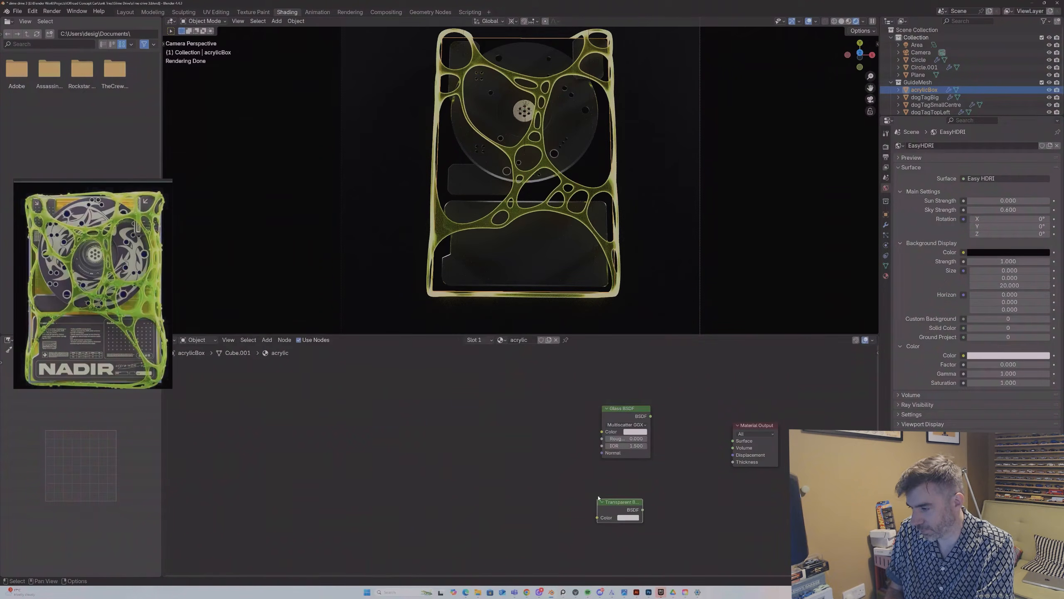
# Step: Combine the Glass and Transparent shaders in a Mix Shader feeding the Material Output's surface, and raise the mix factor
pyautogui.hotkey('shift', 'a')
pyautogui.write('mix')
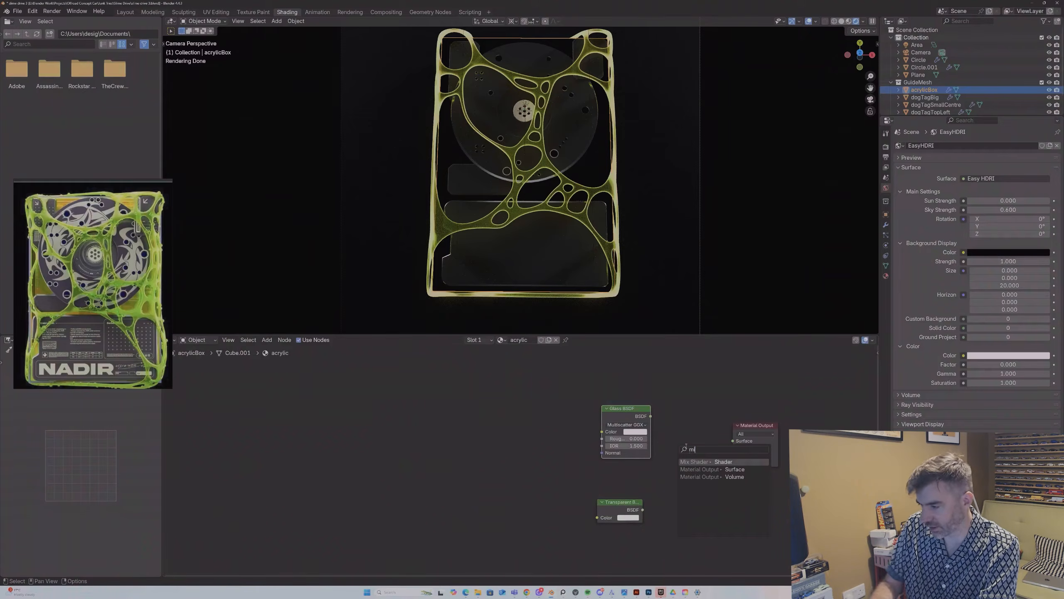
pyautogui.click(700, 463)
pyautogui.click(693, 465)
pyautogui.moveTo(643, 509); pyautogui.dragTo(670, 482)
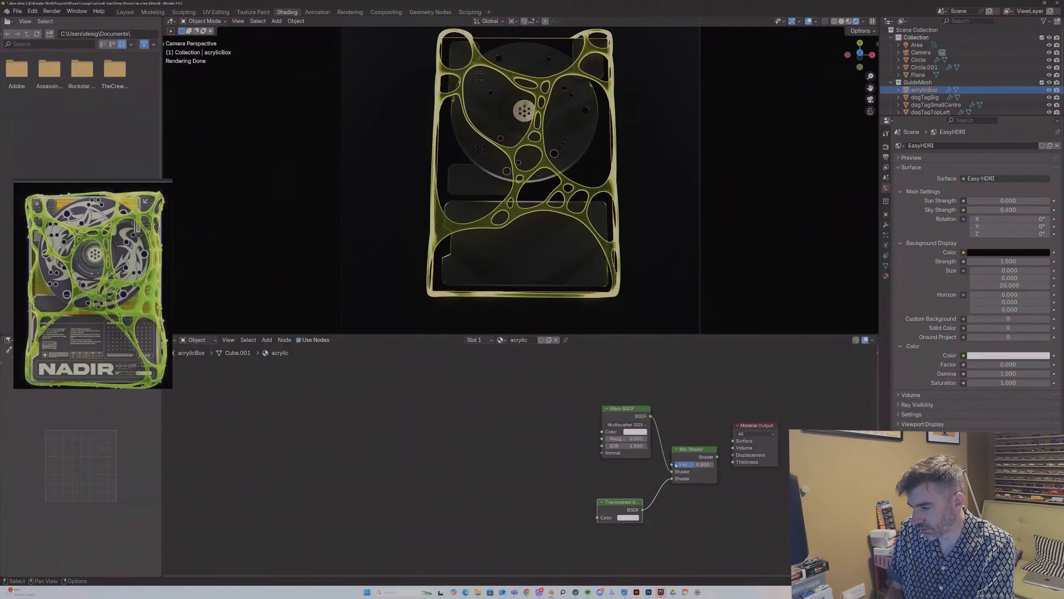
pyautogui.moveTo(717, 457)
pyautogui.mouseDown()
pyautogui.moveTo(733, 441)
pyautogui.moveTo(708, 466)
pyautogui.moveTo(717, 465)
pyautogui.mouseUp()
# Step: Set the acrylic Glass BSDF's roughness to about 0.69 and its colour to yellow
pyautogui.moveTo(628, 439); pyautogui.dragTo(676, 439)
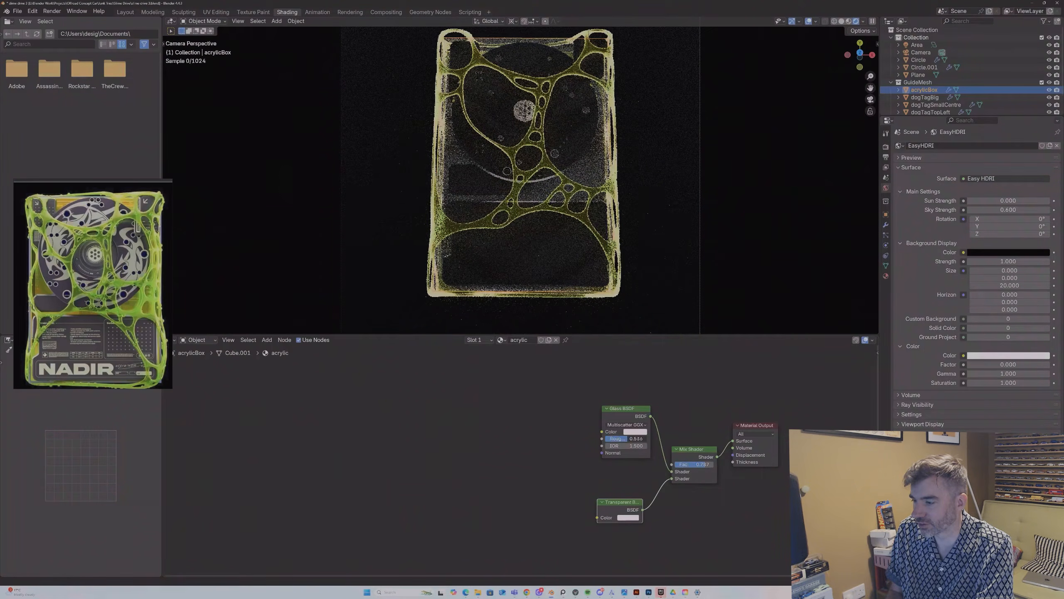
pyautogui.click(635, 432)
pyautogui.moveTo(650, 354); pyautogui.dragTo(639, 361)
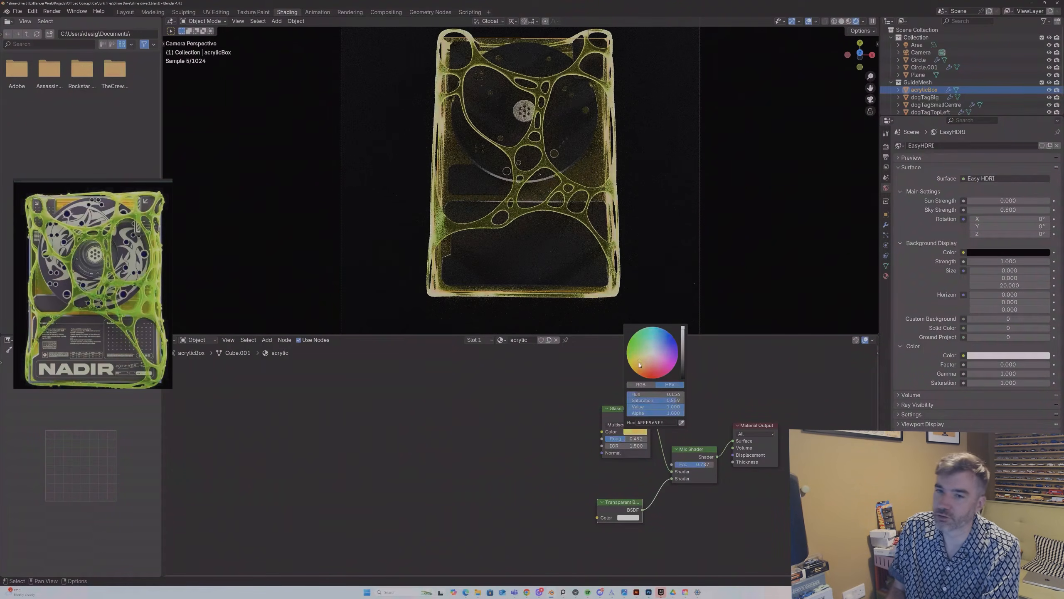
pyautogui.click(671, 242)
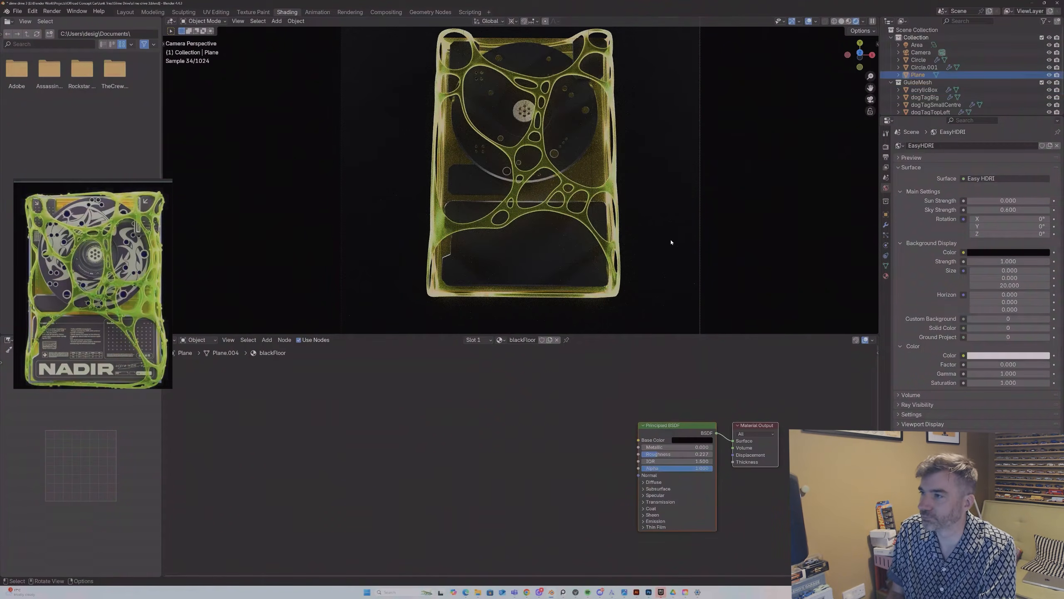
# Step: Select the acrylicBox object so its acrylic material nodes can be edited
pyautogui.click(599, 185)
pyautogui.click(598, 185)
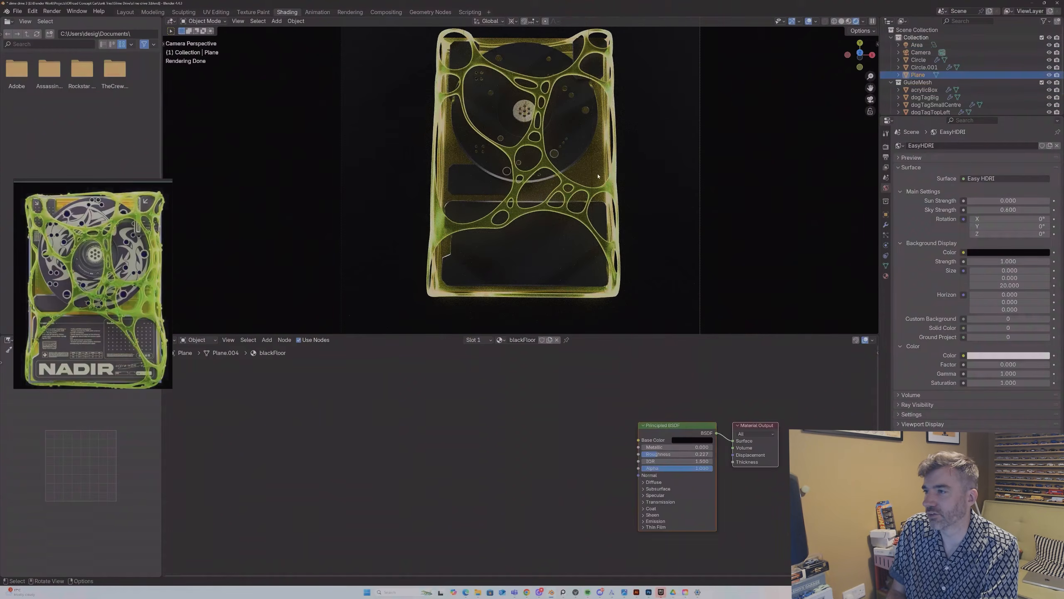
pyautogui.click(598, 185)
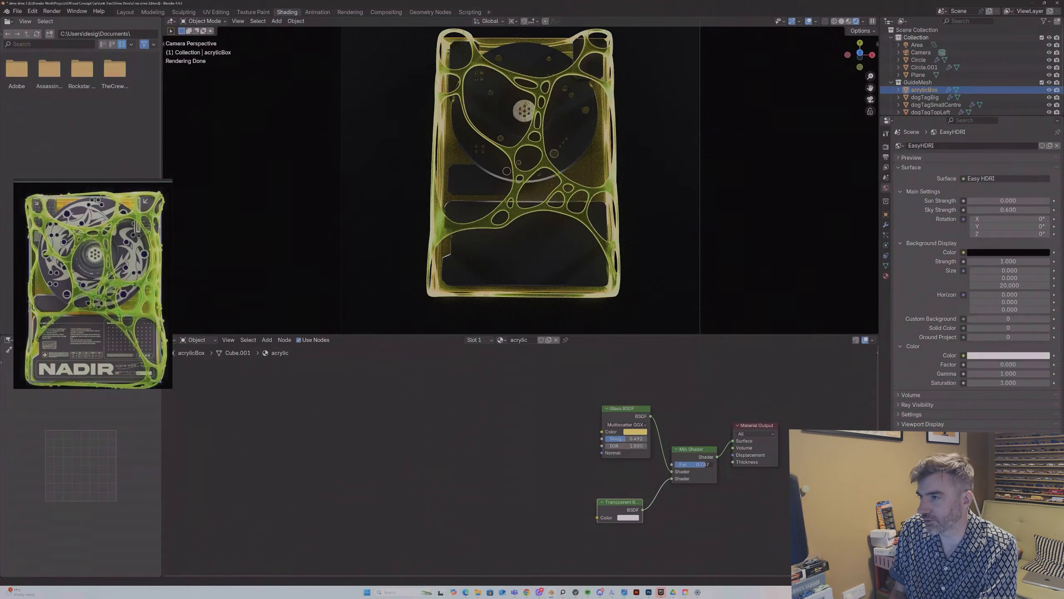
# Step: Compare the acrylic Mix Shader at both factor extremes, then set its factor to about 0.57
pyautogui.moveTo(691, 461); pyautogui.dragTo(660, 461)
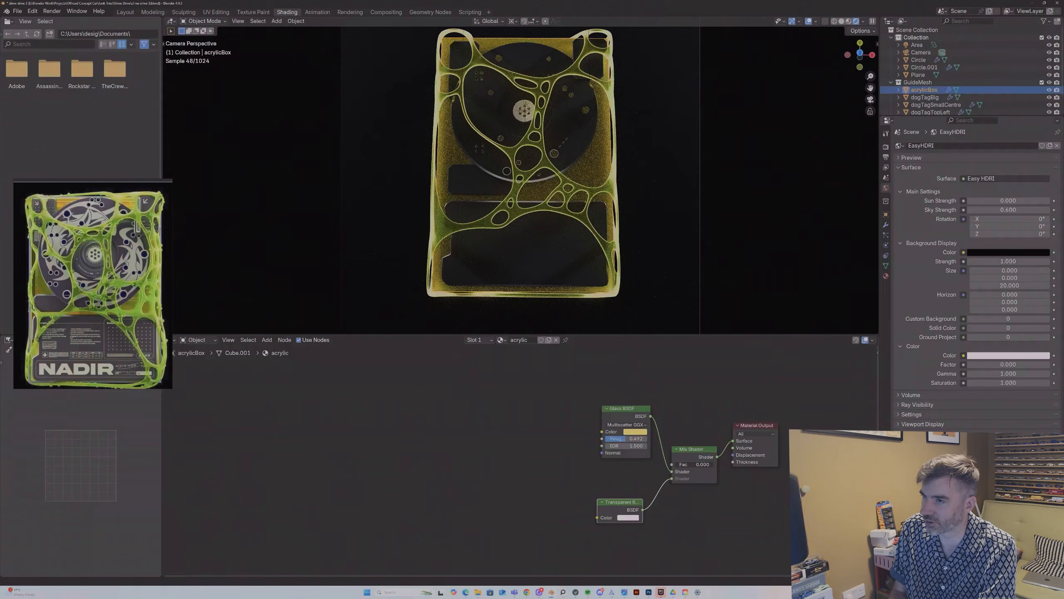
pyautogui.moveTo(694, 464); pyautogui.dragTo(729, 464)
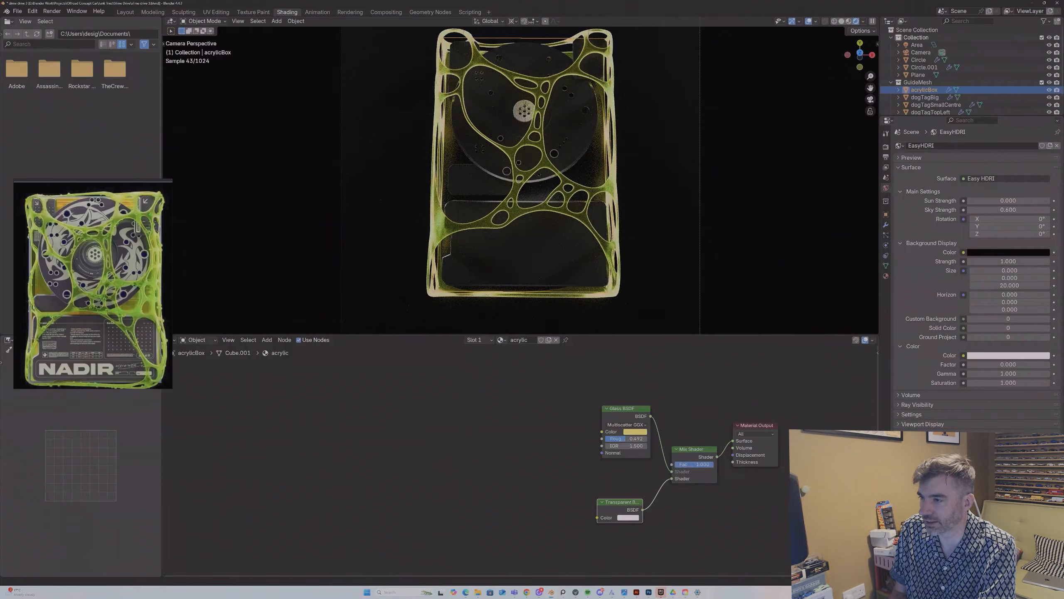
pyautogui.moveTo(695, 464); pyautogui.dragTo(680, 464)
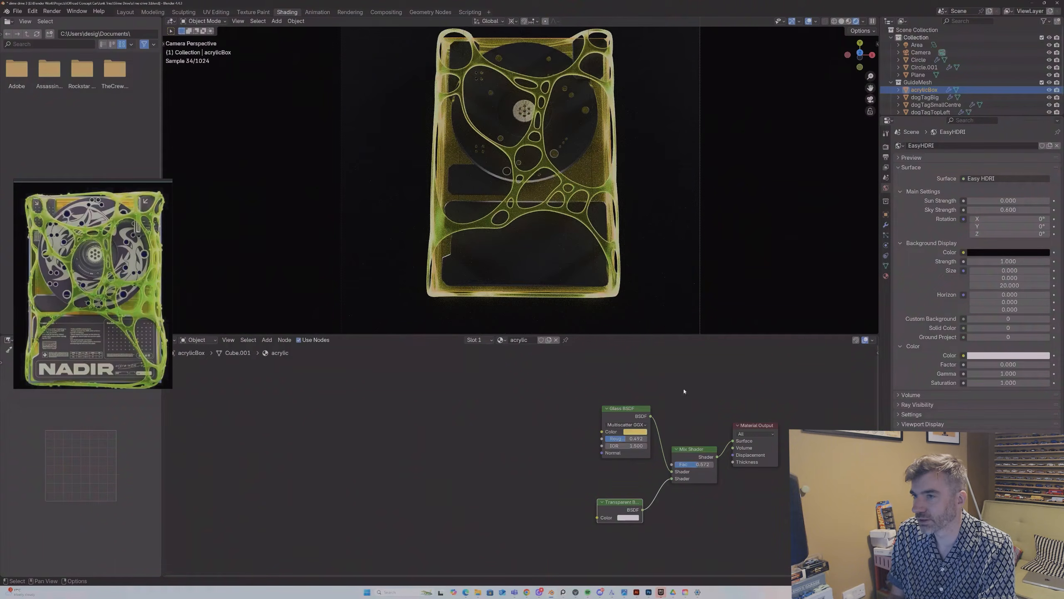
# Step: Add a Voronoi Texture node to the floor plane's blackFloor material, placed well ahead of the Principled BSDF
pyautogui.click(668, 231)
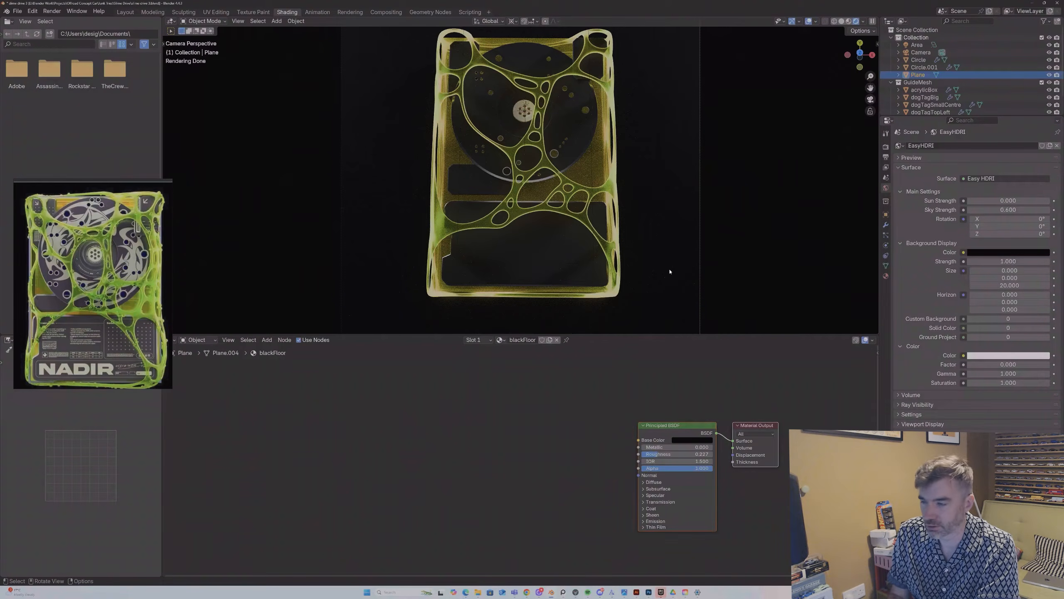
pyautogui.moveTo(564, 424); pyautogui.dragTo(601, 423, button='middle')
pyautogui.click(560, 438)
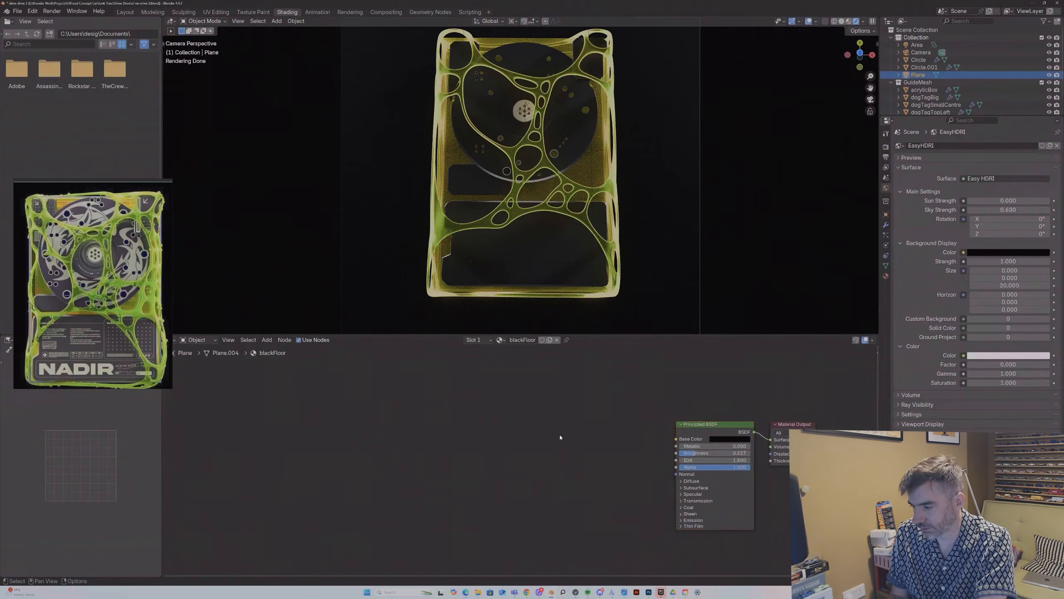
pyautogui.press('shift')
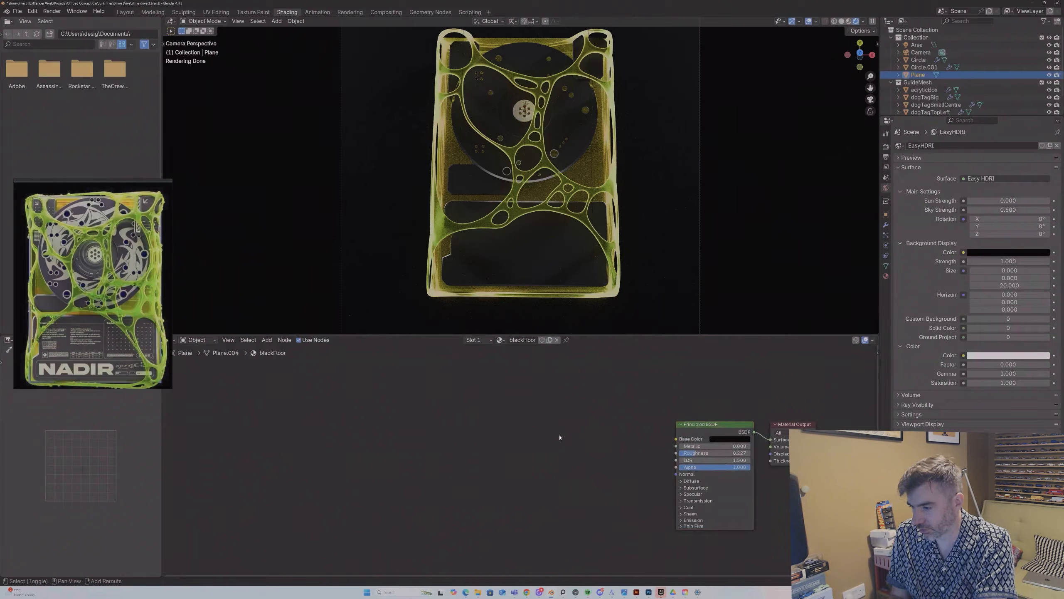
pyautogui.hotkey('shift', 'a')
pyautogui.click(560, 437)
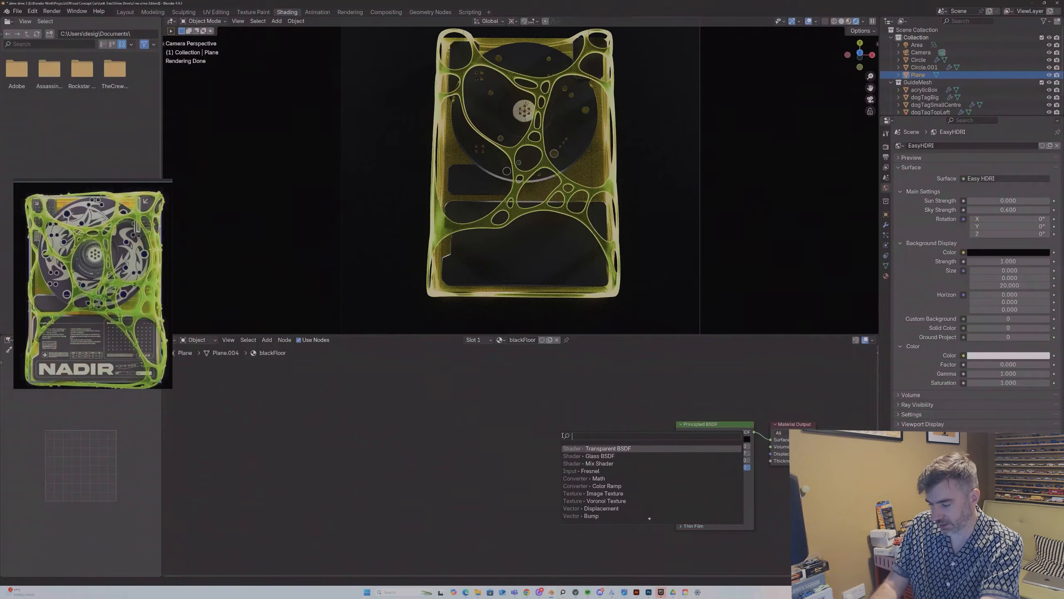
pyautogui.write('vo')
pyautogui.press('Down')
pyautogui.press('Down')
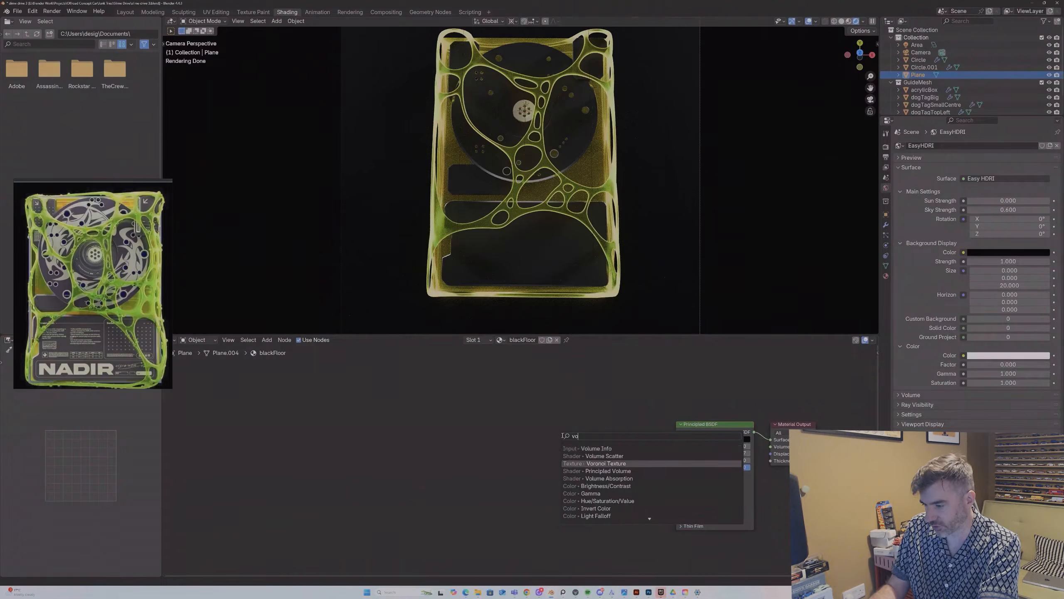
pyautogui.press('Return')
pyautogui.click(487, 425)
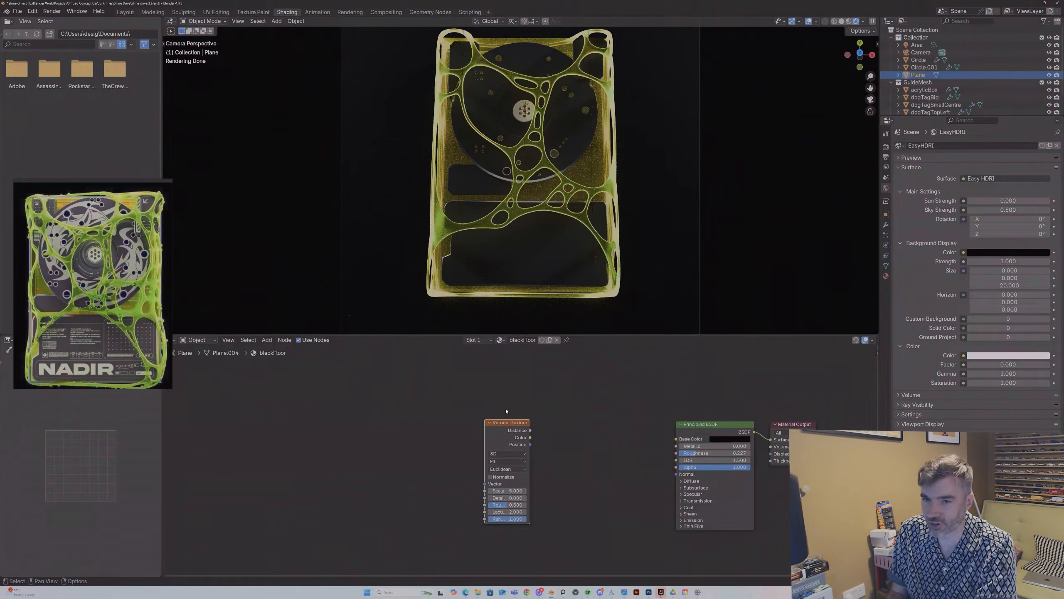
pyautogui.moveTo(518, 426); pyautogui.dragTo(511, 419)
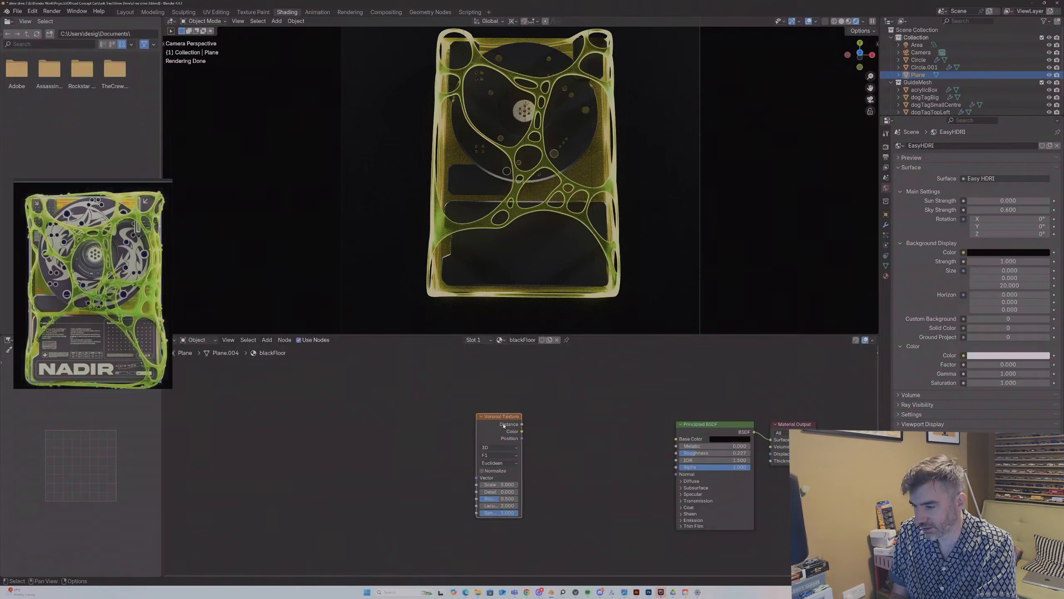
# Step: Preview the Voronoi Texture on the floor and set its scale to 6.53, roughness to about 0.44 and lacunarity to 8.5
pyautogui.keyDown('ctrl'); pyautogui.keyDown('shift'); pyautogui.click(500, 419); pyautogui.keyUp('shift'); pyautogui.keyUp('ctrl')
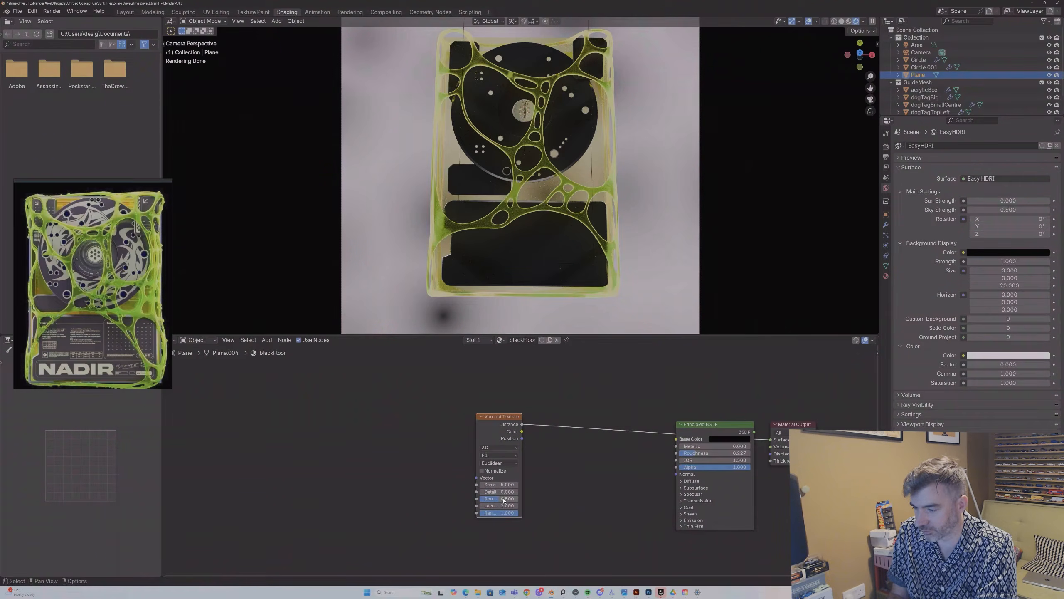
pyautogui.moveTo(502, 499); pyautogui.dragTo(557, 505)
# Step: Add a Math Subtract node that subtracts the Voronoi distance from about 0.6, and preview its output on the floor
pyautogui.moveTo(554, 420); pyautogui.dragTo(537, 472)
pyautogui.write('sub')
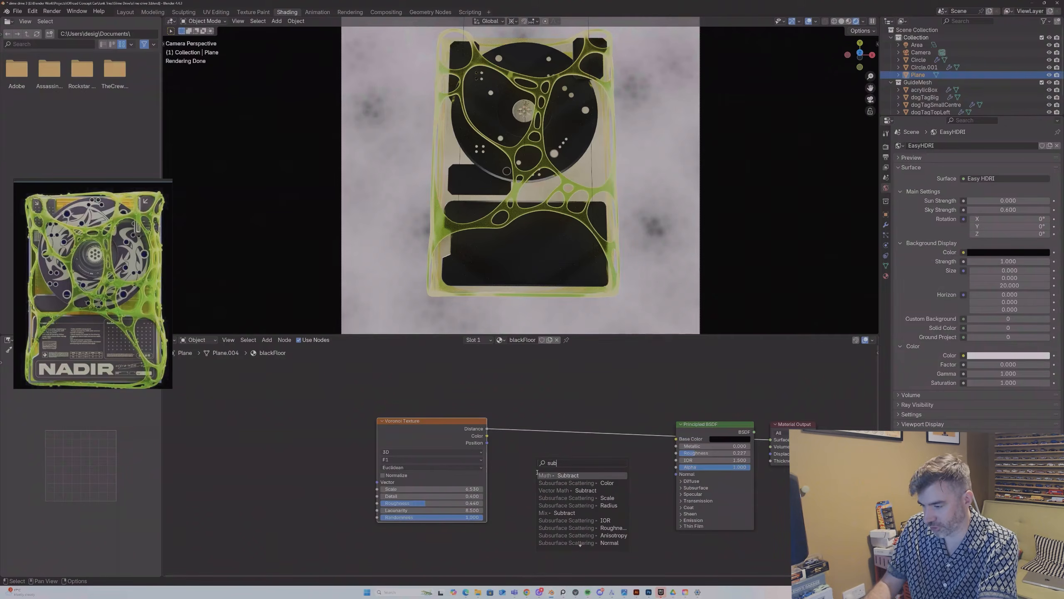
pyautogui.press('Return')
pyautogui.click(536, 472)
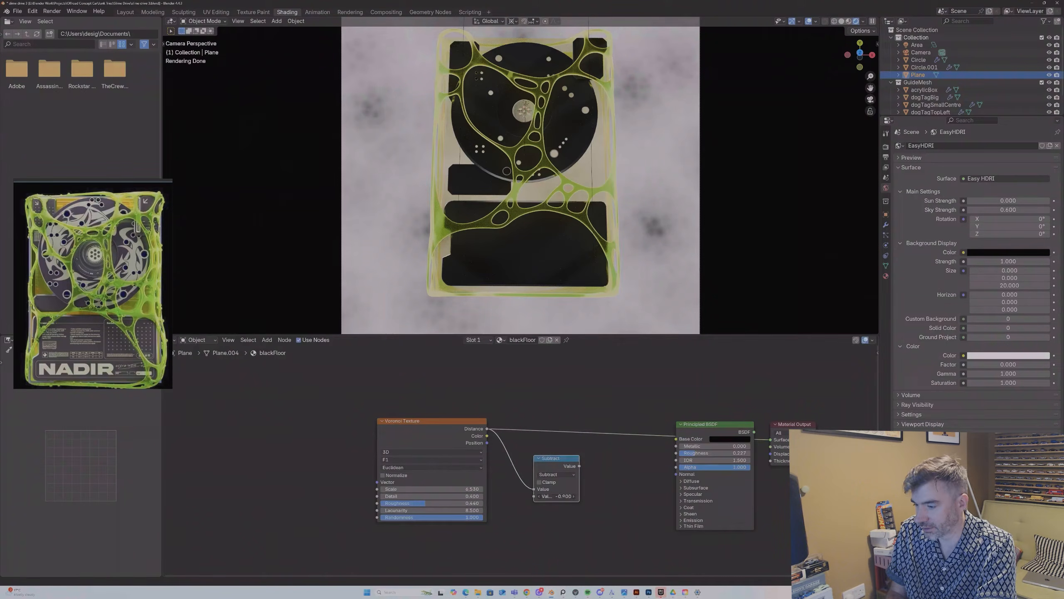
pyautogui.moveTo(487, 429); pyautogui.dragTo(547, 489)
pyautogui.keyDown('ctrl'); pyautogui.keyDown('shift'); pyautogui.click(560, 459); pyautogui.keyUp('shift'); pyautogui.keyUp('ctrl')
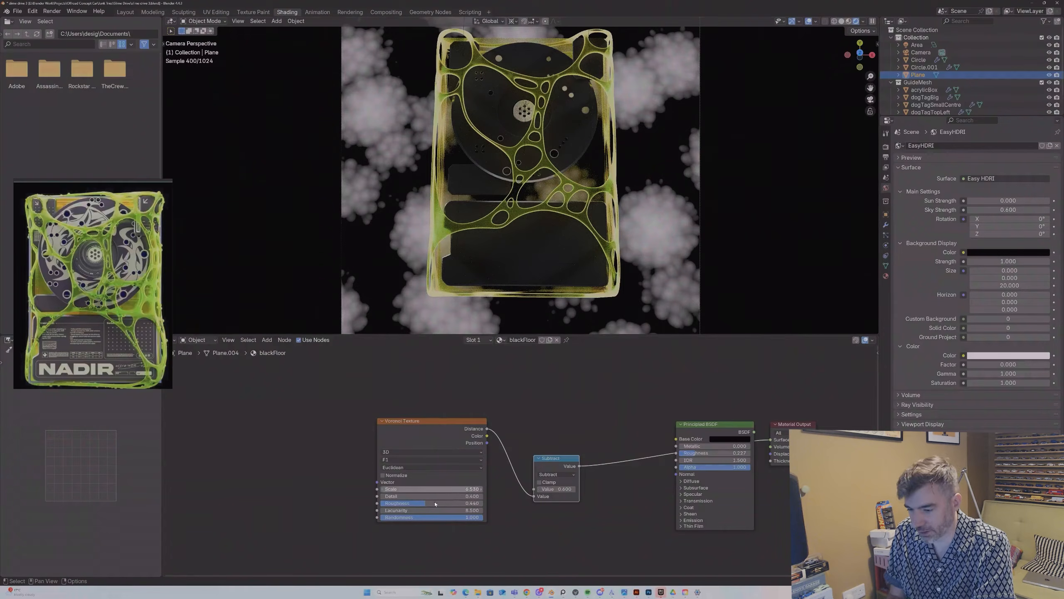
# Step: Refine the Voronoi Texture's detail, set its roughness to about 0.42 and its lacunarity to 9.6
pyautogui.moveTo(432, 503); pyautogui.dragTo(461, 497)
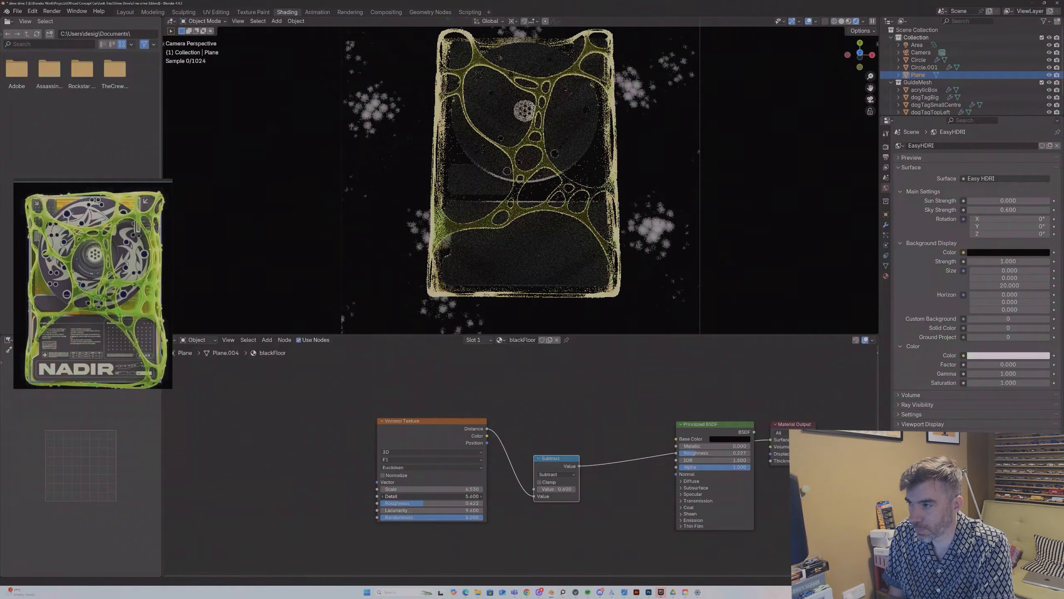
pyautogui.moveTo(453, 496); pyautogui.dragTo(440, 496)
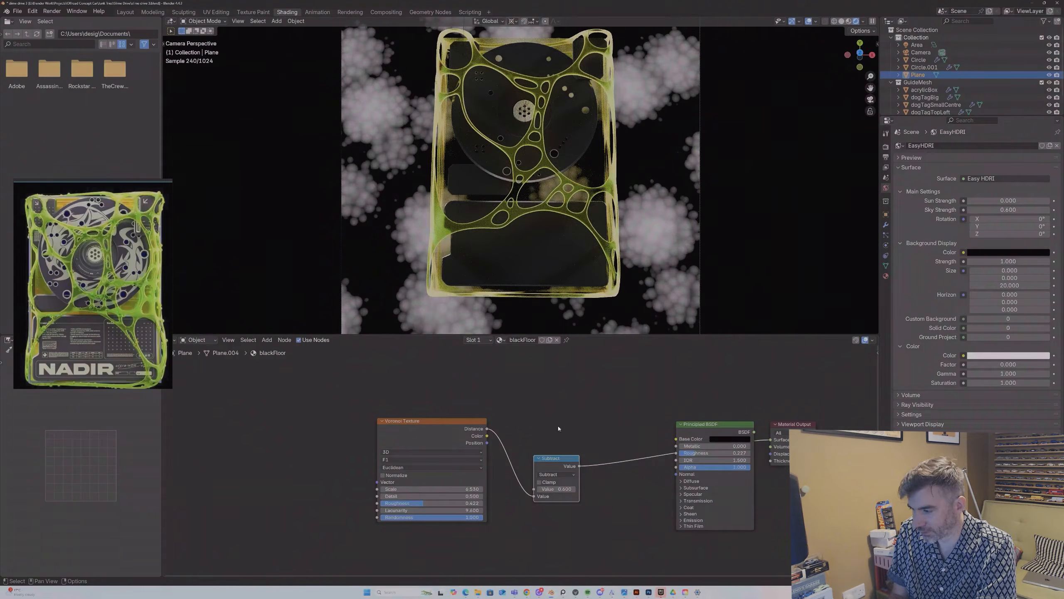
# Step: Add a Color Ramp fed by the Subtract node, moving its dark stop to about 0.05 and light stop to about 0.73
pyautogui.moveTo(549, 460); pyautogui.dragTo(590, 486)
pyautogui.write('c')
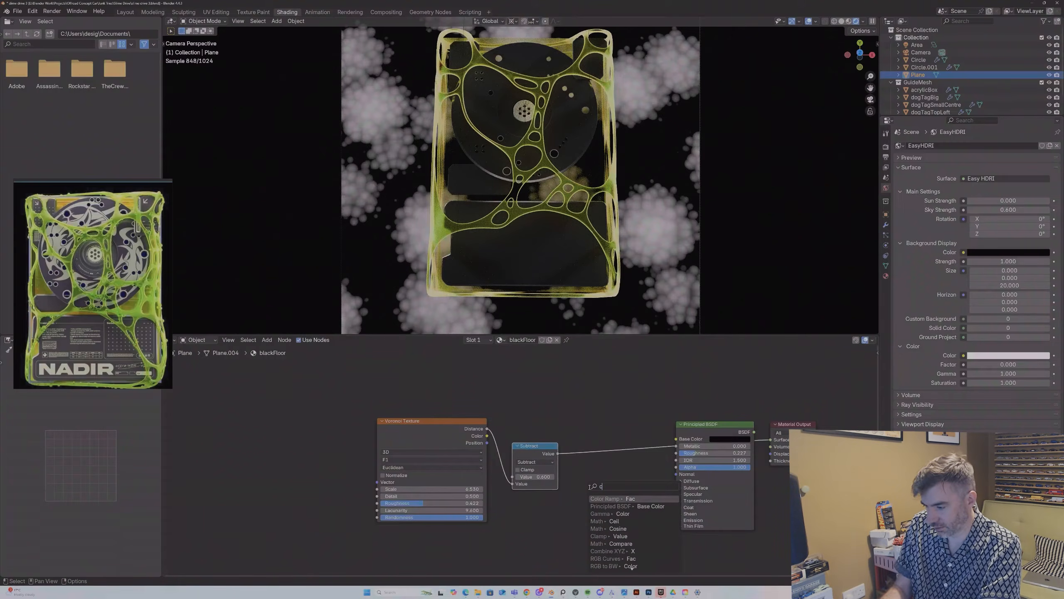
pyautogui.press('Return')
pyautogui.click(586, 485)
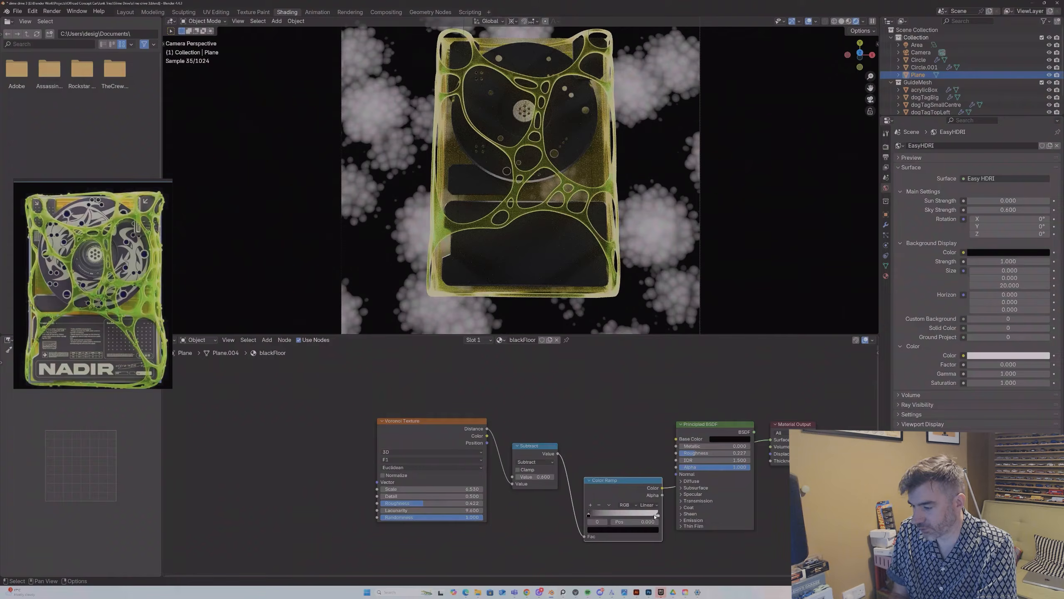
pyautogui.moveTo(657, 515); pyautogui.dragTo(591, 515)
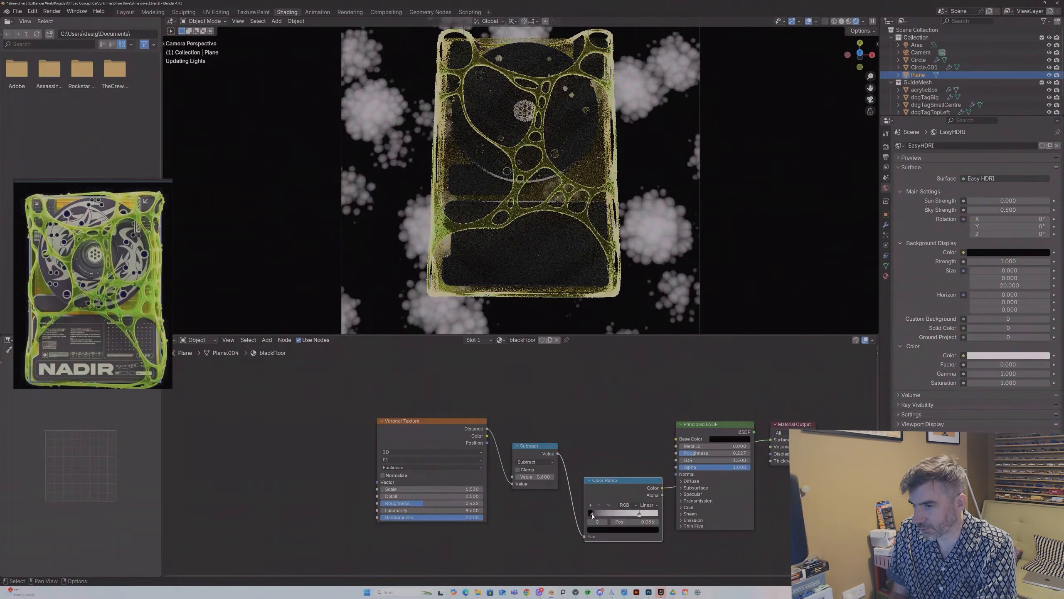
# Step: Lighten the Color Ramp's black stop to a dark grey and darken its white stop to a lighter grey
pyautogui.click(623, 529)
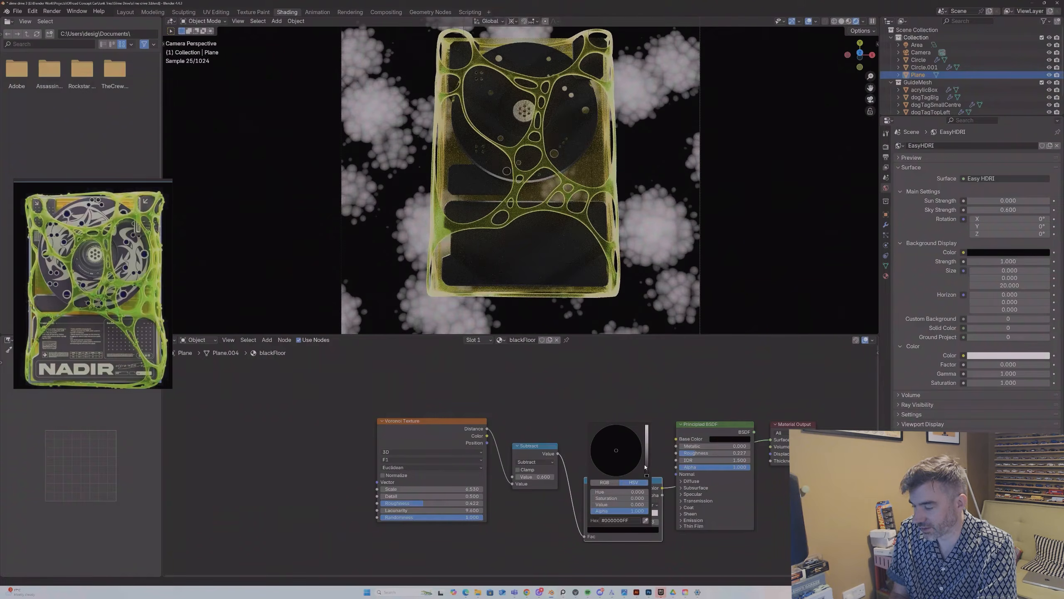
pyautogui.moveTo(647, 470); pyautogui.dragTo(647, 460)
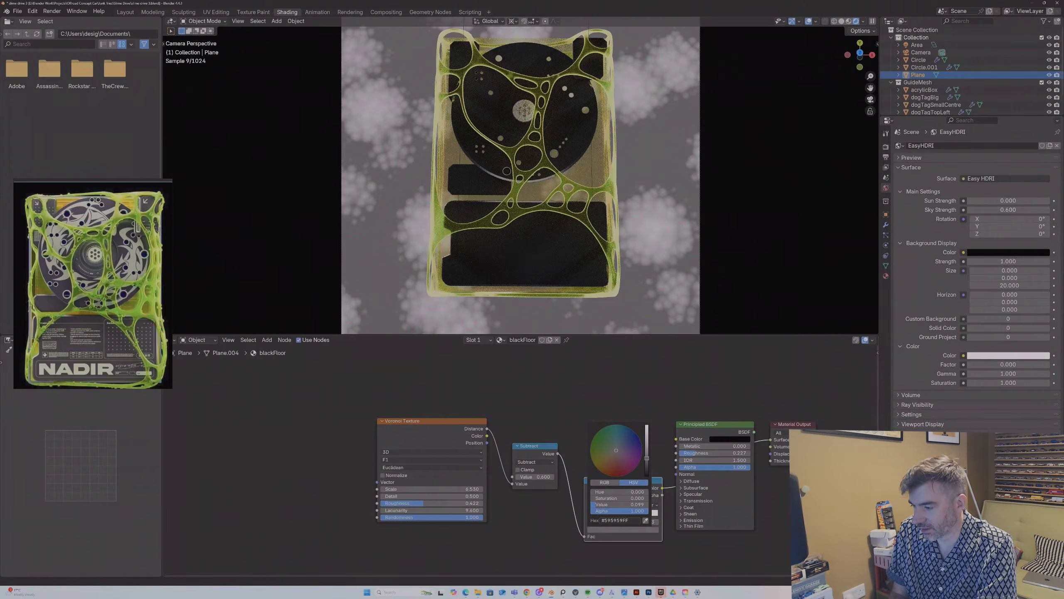
pyautogui.click(639, 514)
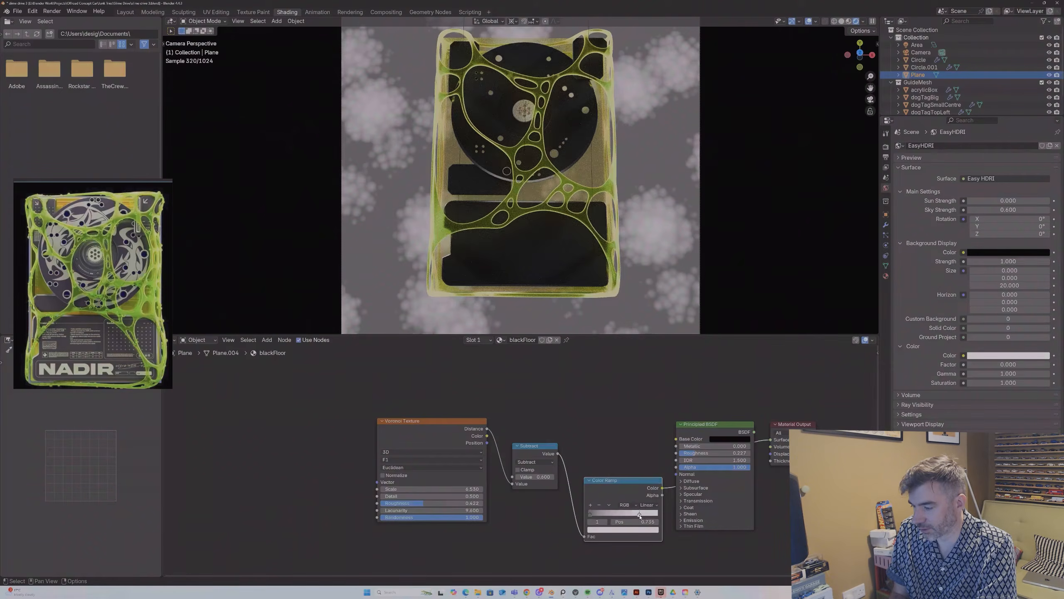
pyautogui.click(635, 531)
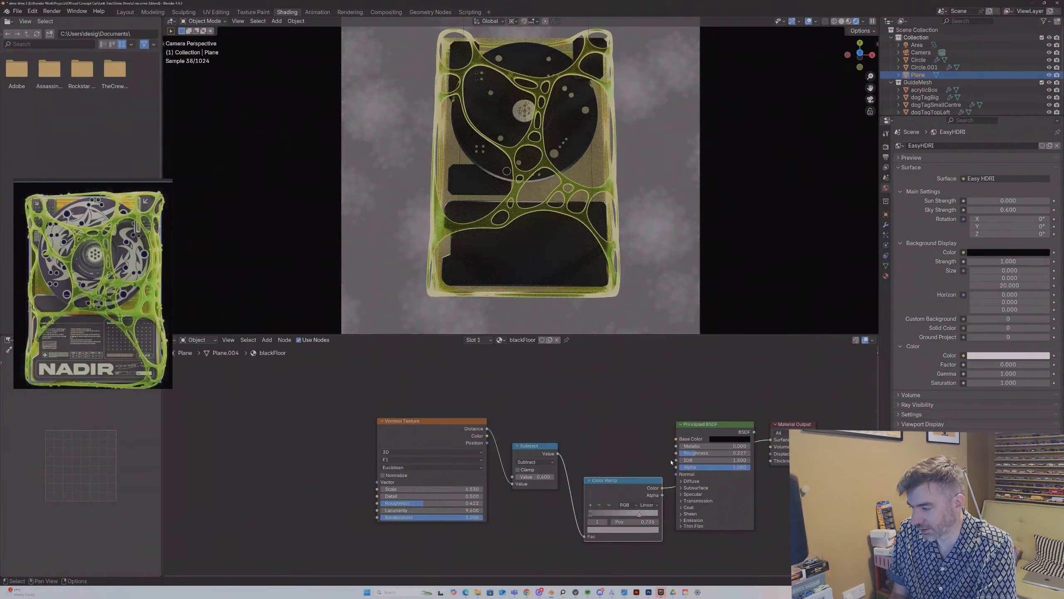
# Step: Feed the Color Ramp's colour into the floor Principled BSDF's roughness and check the floor shader from the camera view
pyautogui.moveTo(663, 489); pyautogui.dragTo(676, 453)
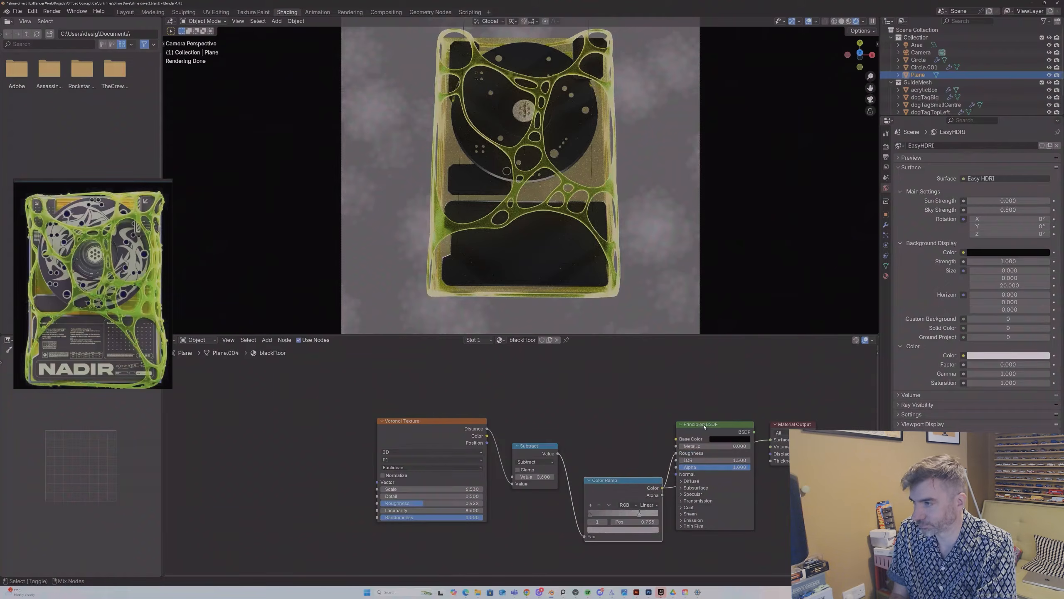
pyautogui.moveTo(630, 256); pyautogui.dragTo(722, 161, button='middle')
pyautogui.click(871, 99)
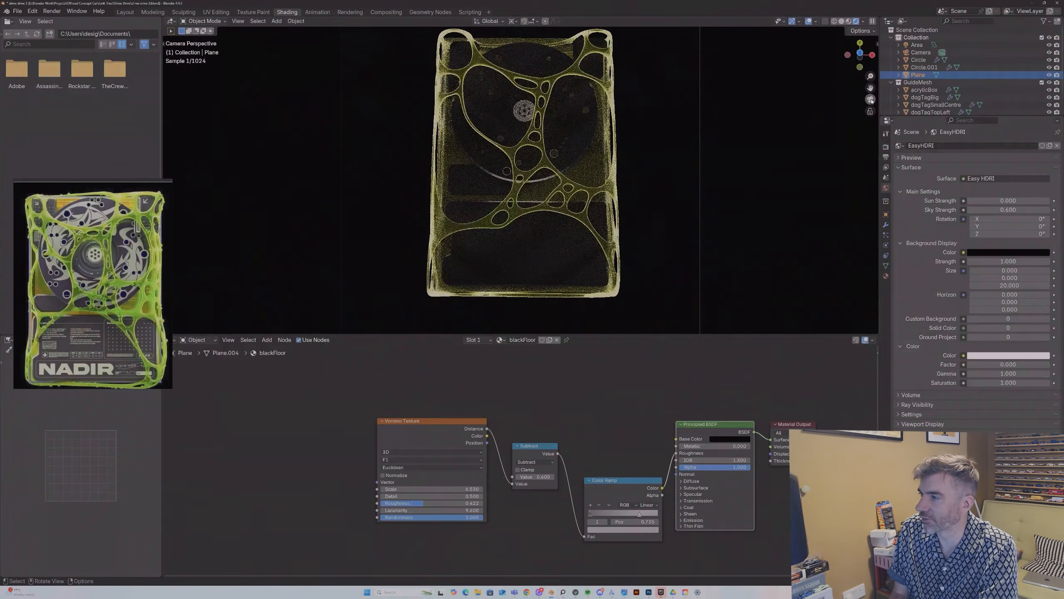
pyautogui.moveTo(870, 77); pyautogui.dragTo(581, 78)
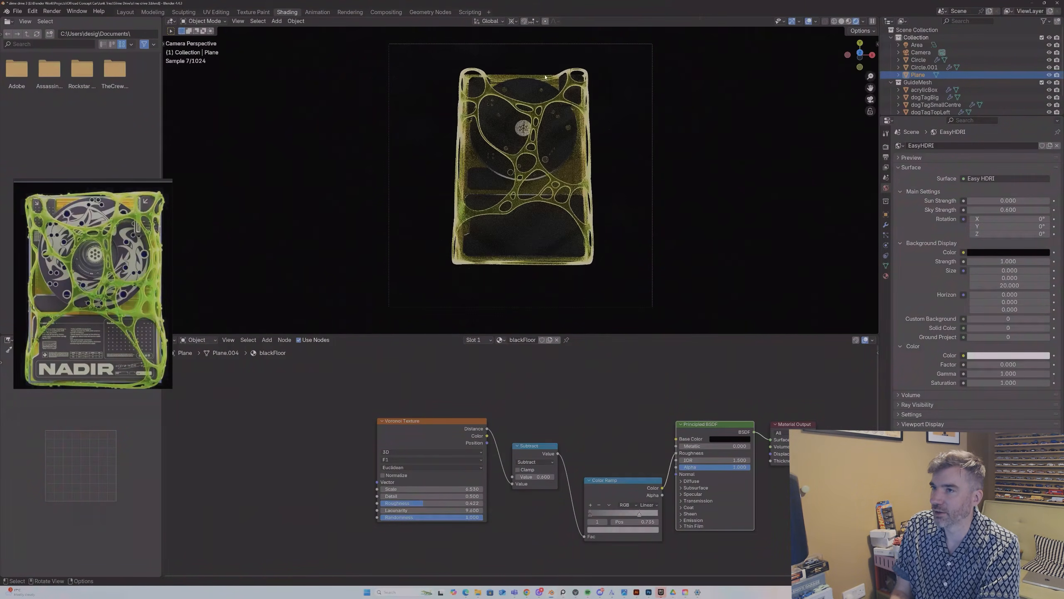
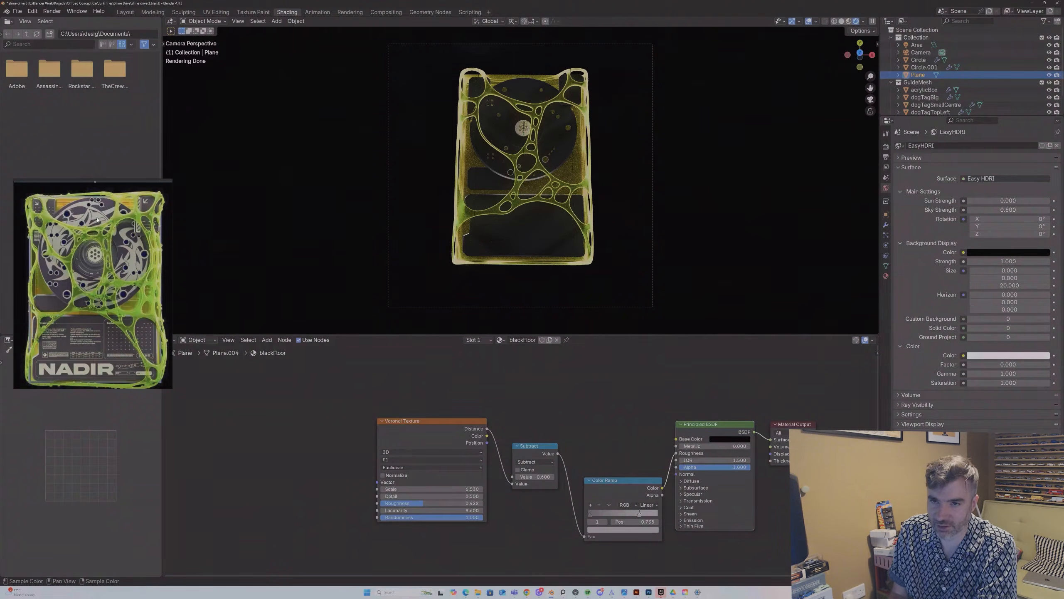
# Step: Select dogTagBig, dogTagSmallCentre, dogTagTopLeft and dogTagTopRight together and isolate them in local view
pyautogui.click(514, 236)
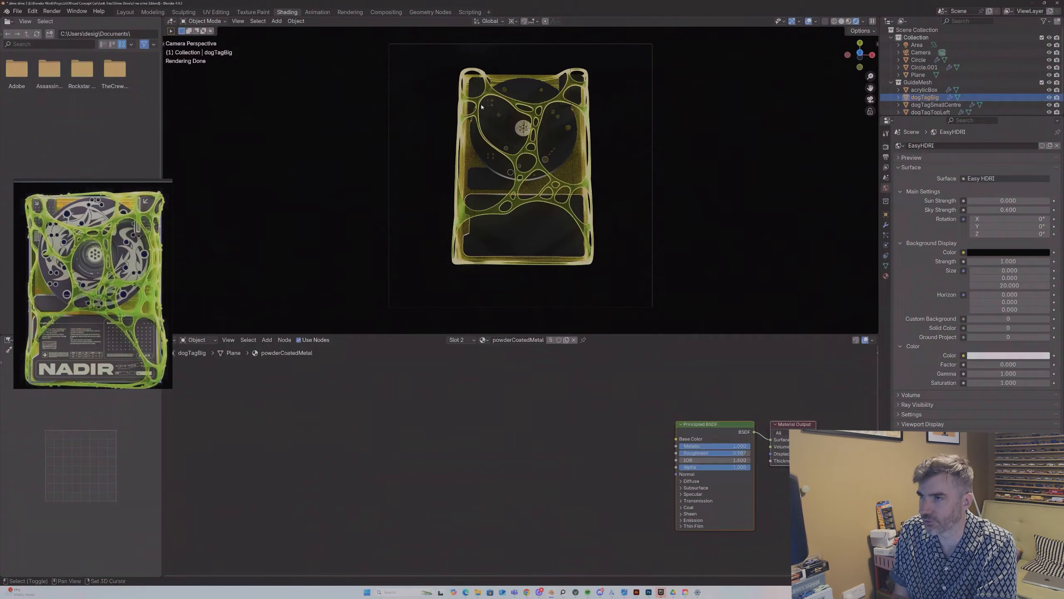
pyautogui.keyDown('shift'); pyautogui.click(483, 189); pyautogui.keyUp('shift')
pyautogui.keyDown('shift'); pyautogui.click(522, 86); pyautogui.keyUp('shift')
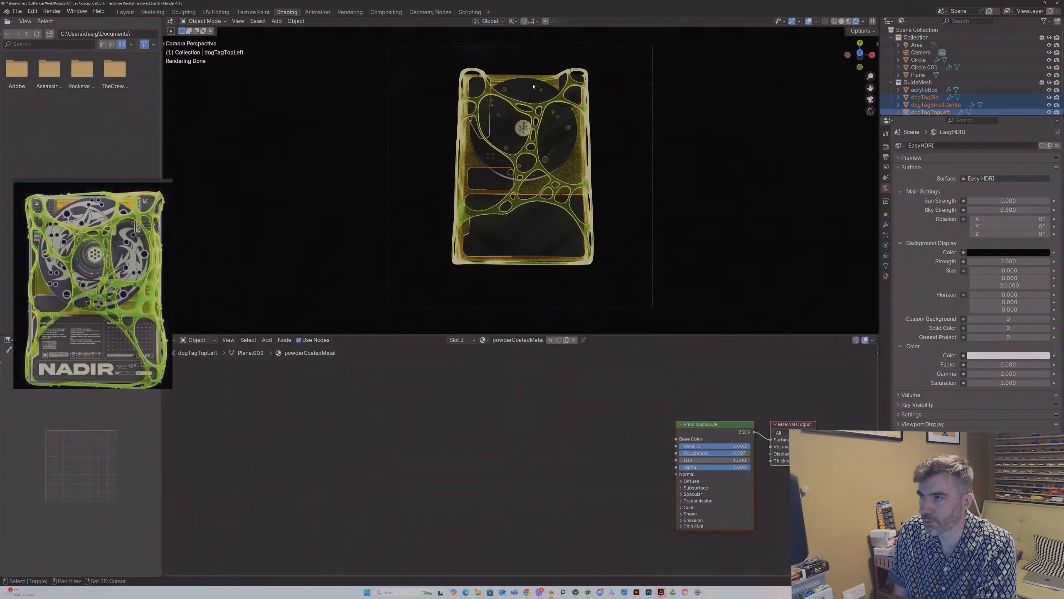
pyautogui.keyDown('shift'); pyautogui.click(573, 100); pyautogui.keyUp('shift')
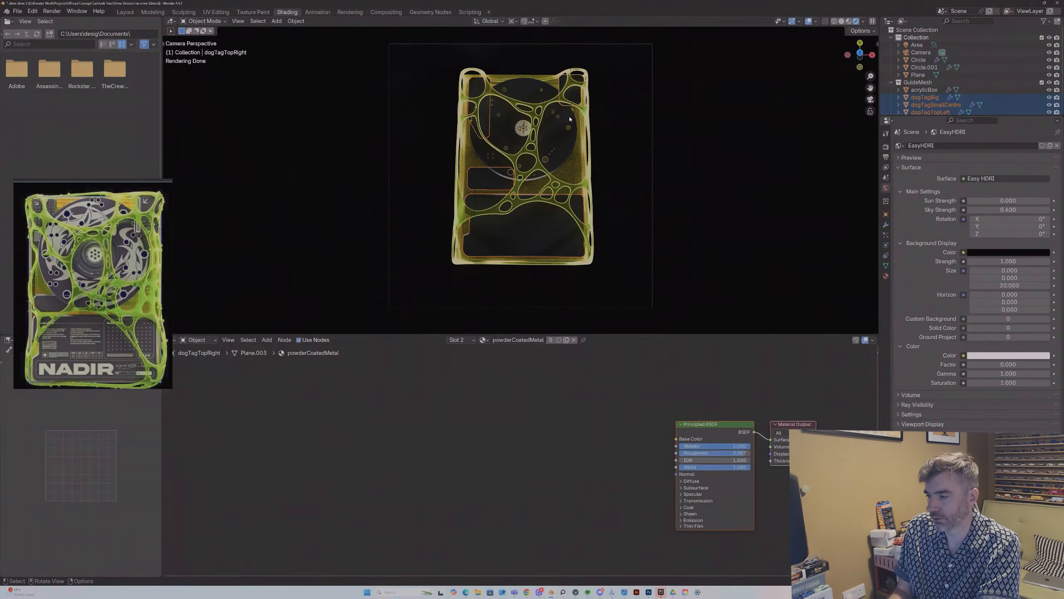
pyautogui.press('KP_Divide')
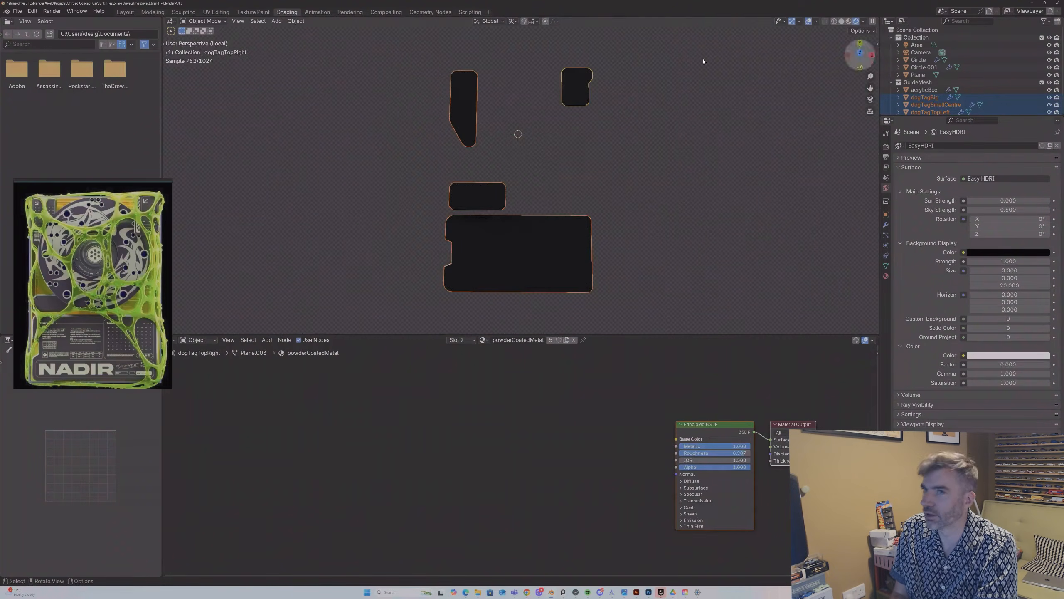
# Step: Isolate the four dog tag plates in the Layout workspace, view them from the top and enter Edit Mode
pyautogui.click(125, 11)
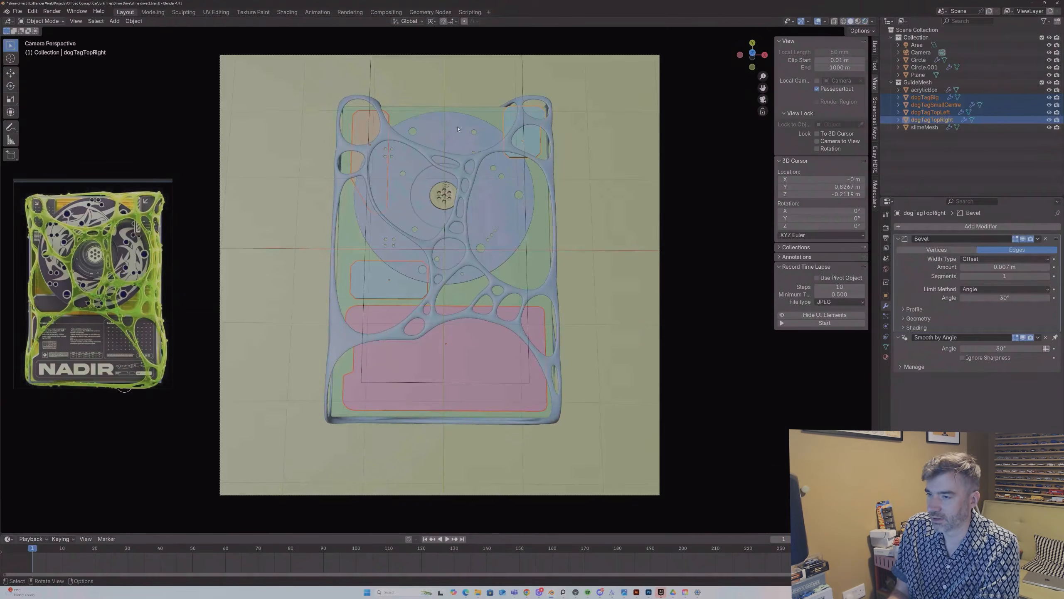
pyautogui.press('KP_Divide')
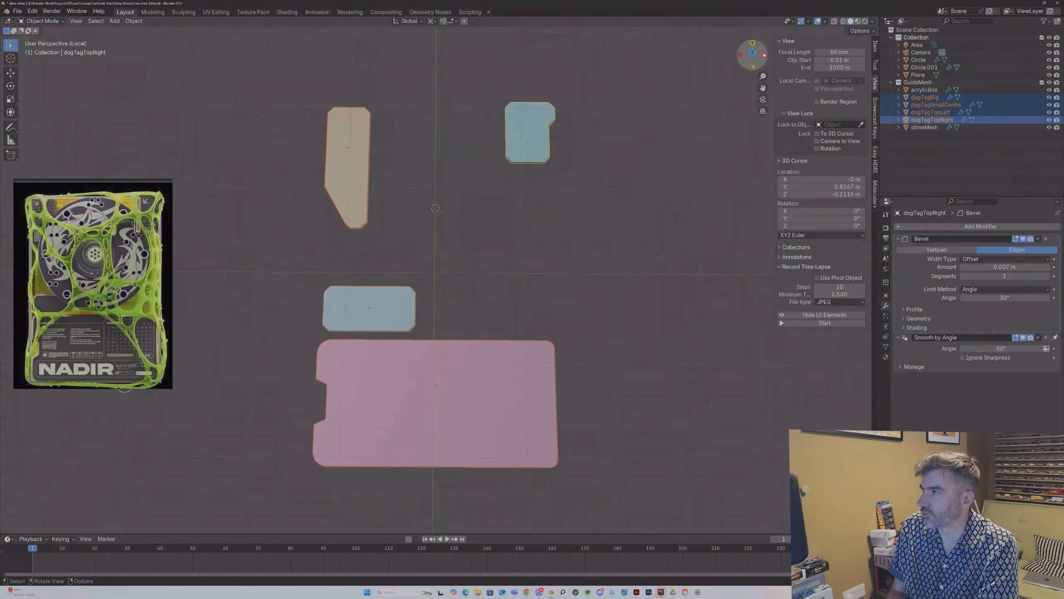
pyautogui.click(764, 55)
pyautogui.click(752, 43)
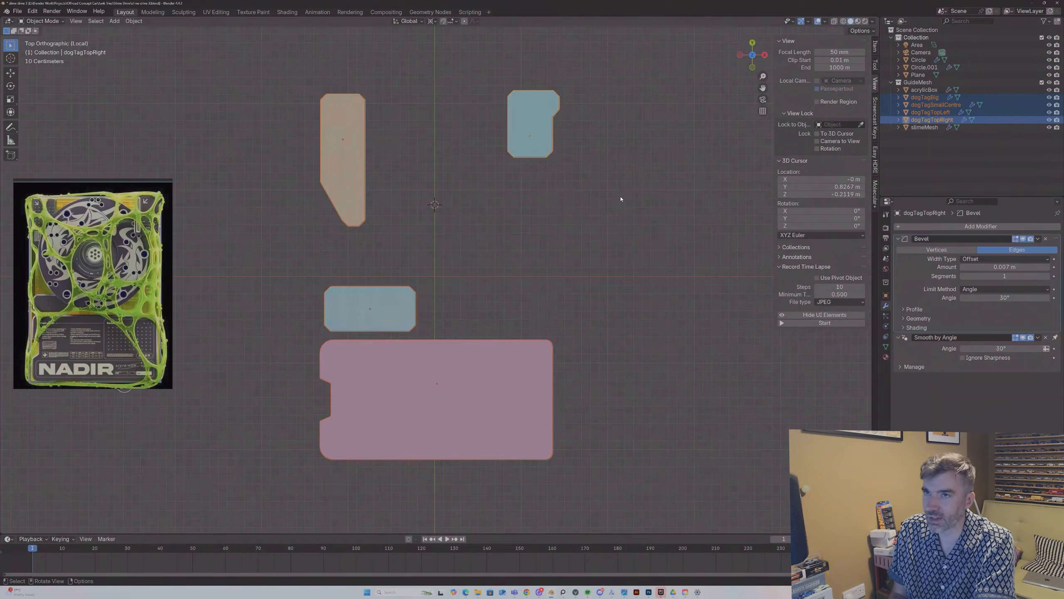
pyautogui.press('Tab')
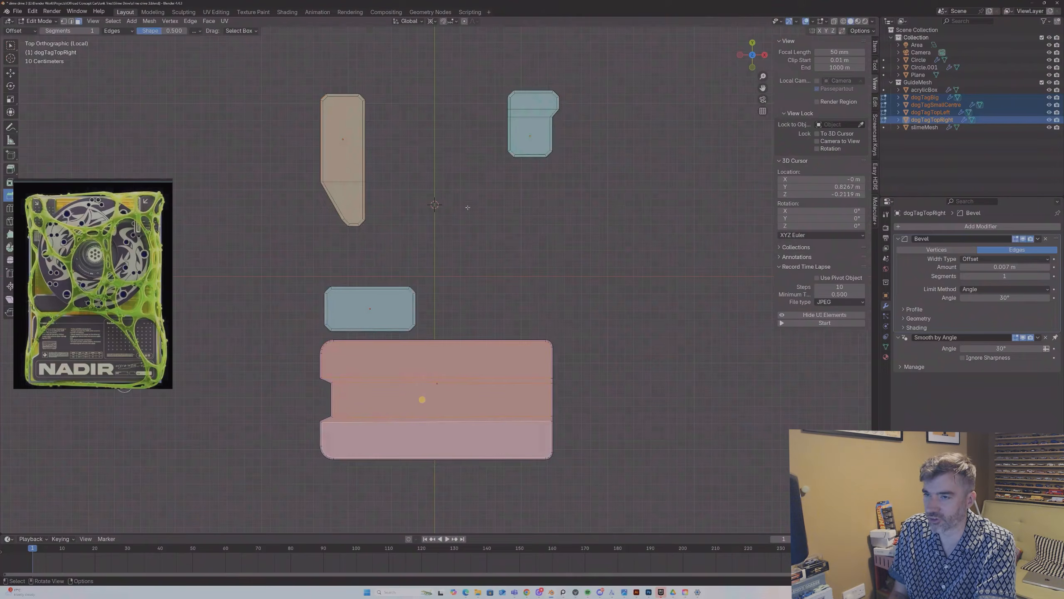
# Step: Select all geometry of the four dog tag plates and unwrap it with Project from View
pyautogui.press('a')
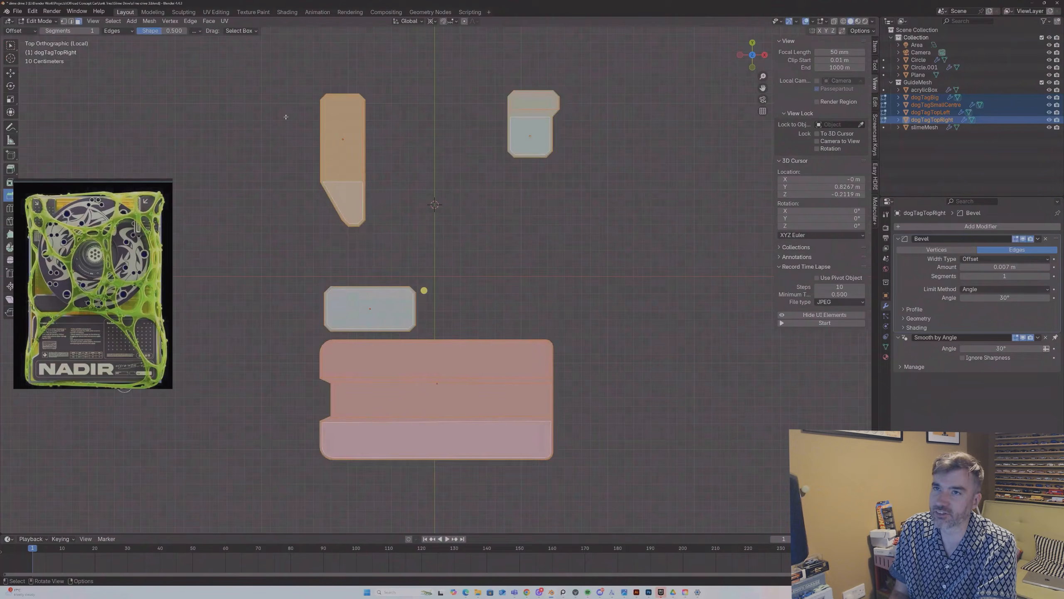
pyautogui.click(225, 20)
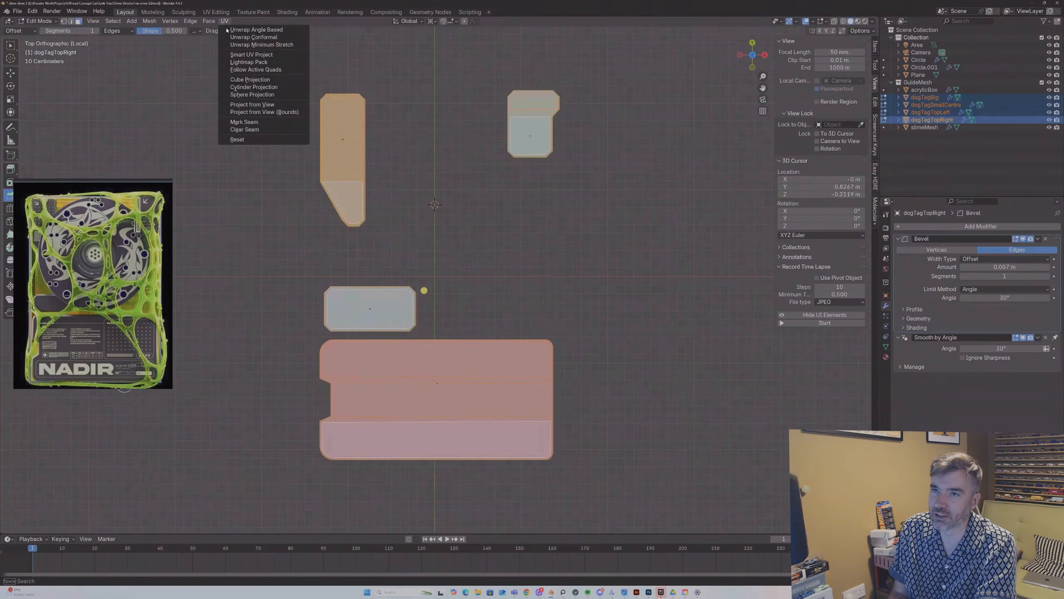
pyautogui.click(246, 105)
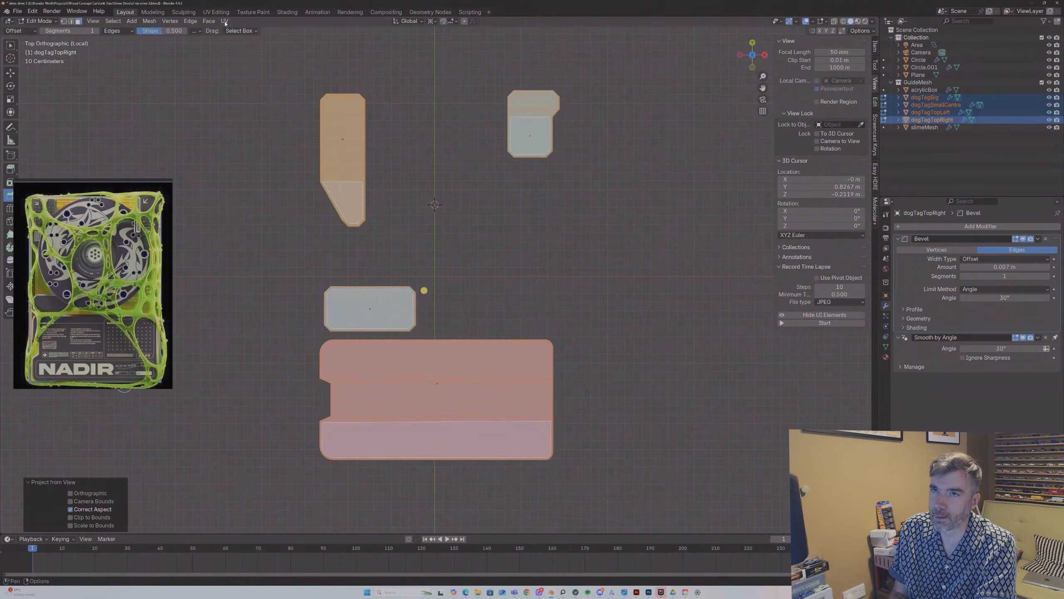
# Step: Open the UV Editing workspace and scale all dog tag UV islands together to fit the height of the UV square
pyautogui.click(223, 13)
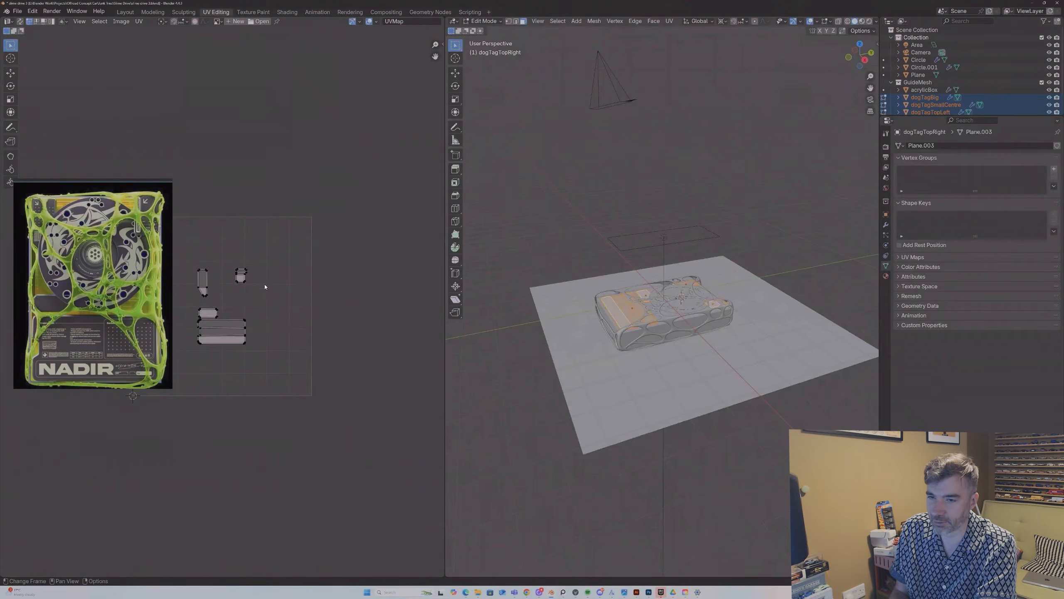
pyautogui.moveTo(231, 215); pyautogui.dragTo(328, 176, button='middle')
pyautogui.scroll(1, 328, 176)
pyautogui.scroll(-2, 317, 197)
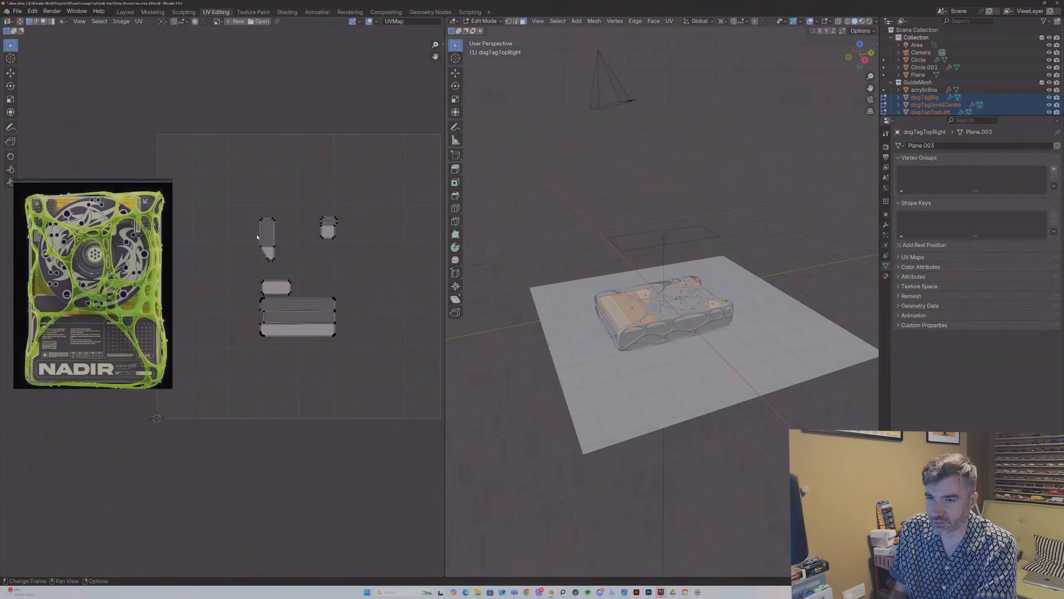
pyautogui.press('a')
pyautogui.press('s')
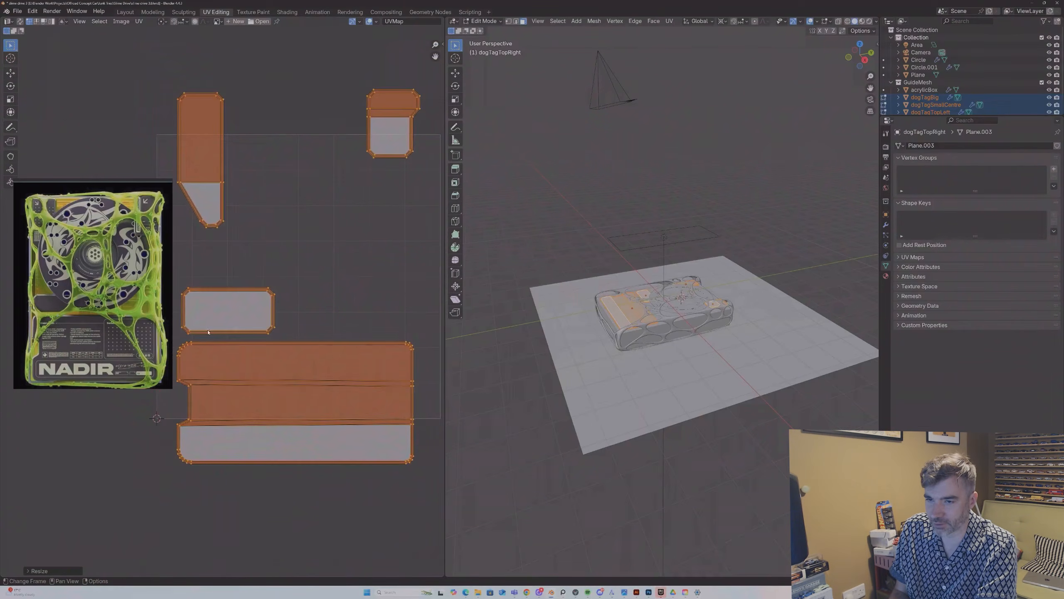
pyautogui.click(238, 316)
pyautogui.scroll(-3, 238, 315)
pyautogui.press('s')
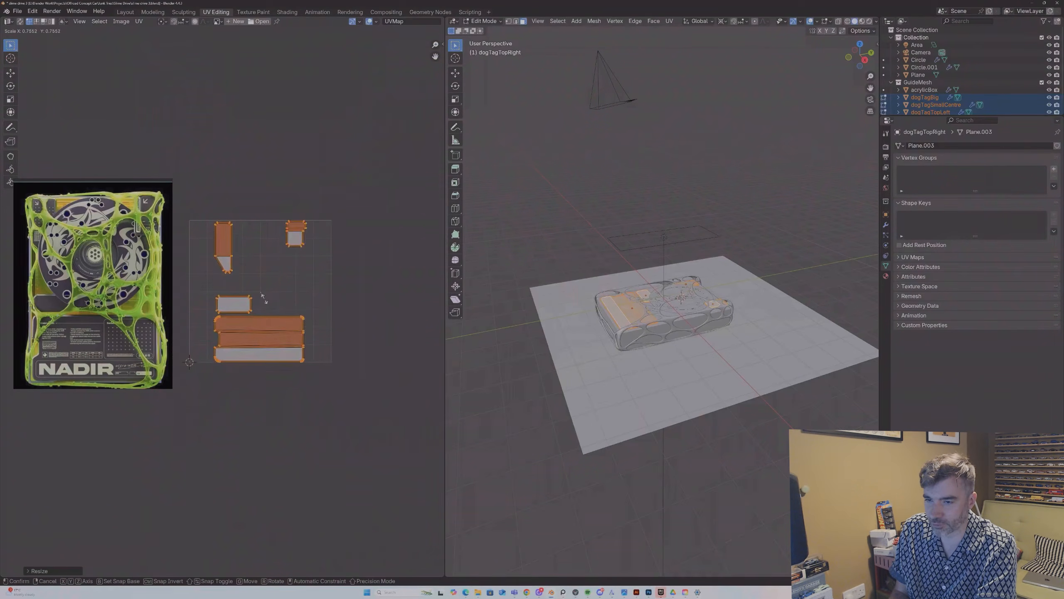
pyautogui.click(262, 298)
# Step: Move the two upper UV islands closer to the lower ones and enlarge the whole group to fill the UV square
pyautogui.moveTo(201, 206); pyautogui.dragTo(324, 286)
pyautogui.press('g')
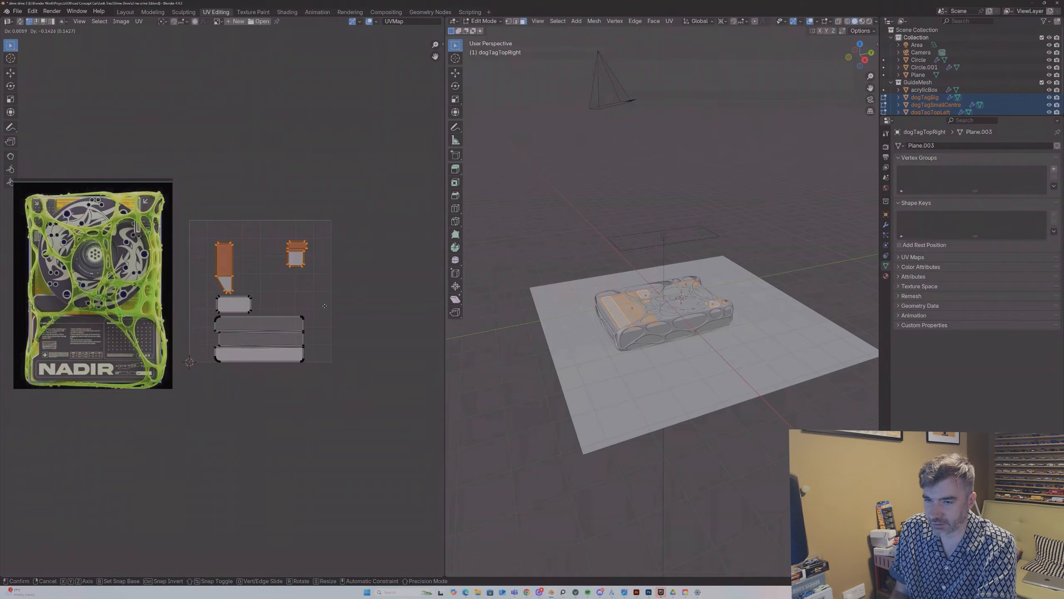
pyautogui.click(325, 305)
pyautogui.moveTo(191, 231); pyautogui.dragTo(341, 388)
pyautogui.press('s')
pyautogui.click(368, 370)
pyautogui.press('g')
pyautogui.click(371, 361)
pyautogui.press('s')
pyautogui.click(369, 359)
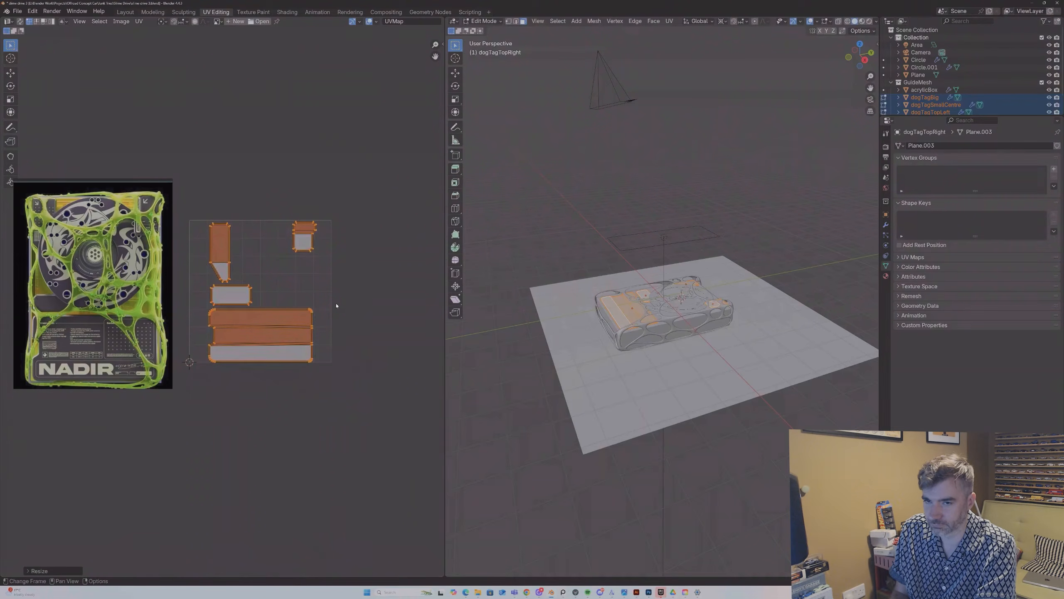
pyautogui.click(314, 279)
pyautogui.hotkey('ctrl', 'z')
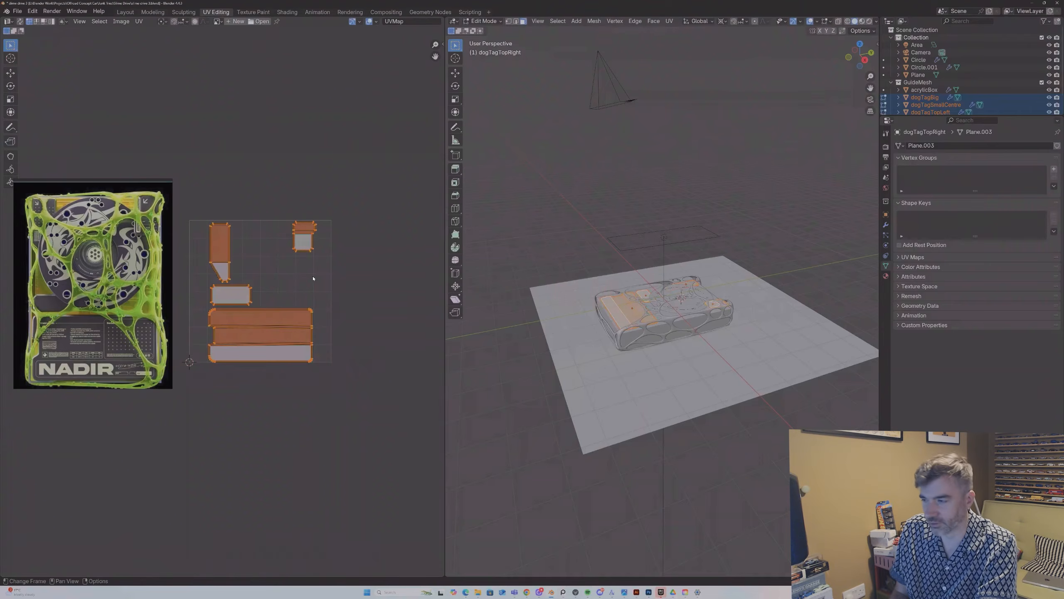
pyautogui.scroll(2, 270, 228)
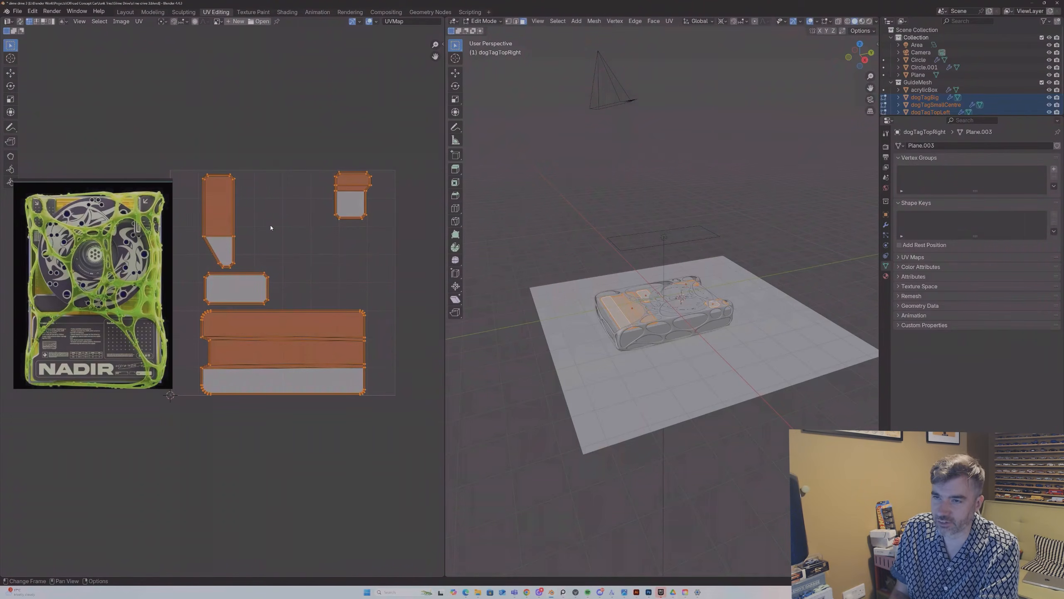
# Step: Shift the reference image window downward and start a UV layout export with the file name dogTagUVs
pyautogui.click(139, 22)
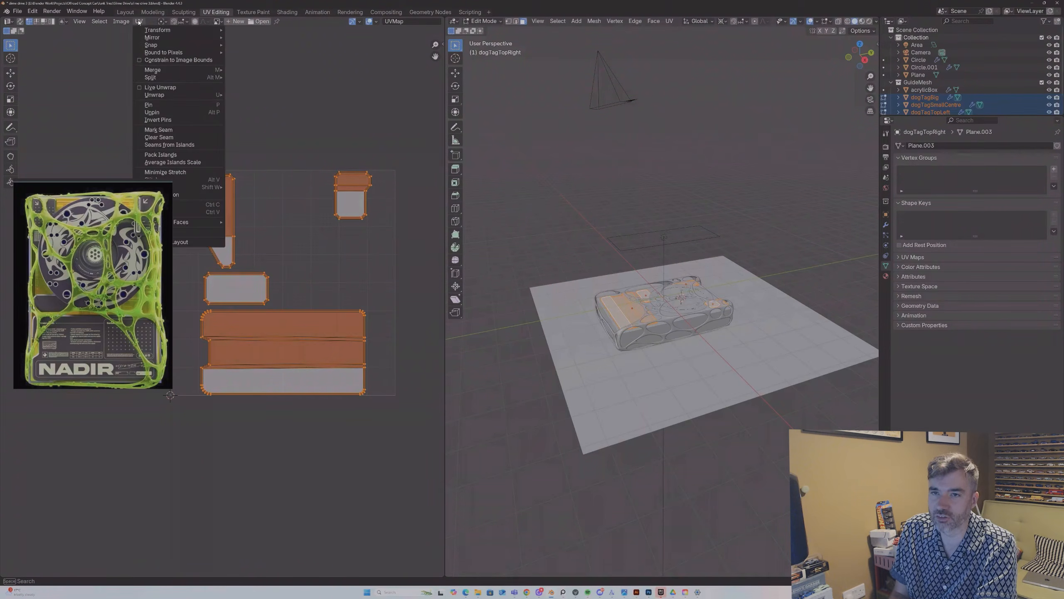
pyautogui.moveTo(119, 186); pyautogui.dragTo(116, 305)
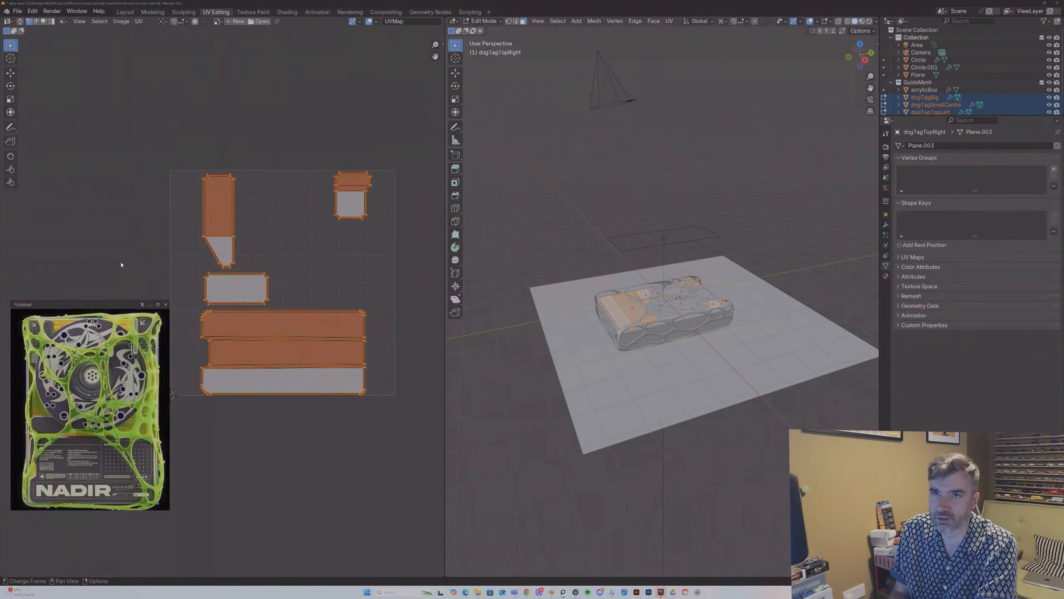
pyautogui.click(140, 22)
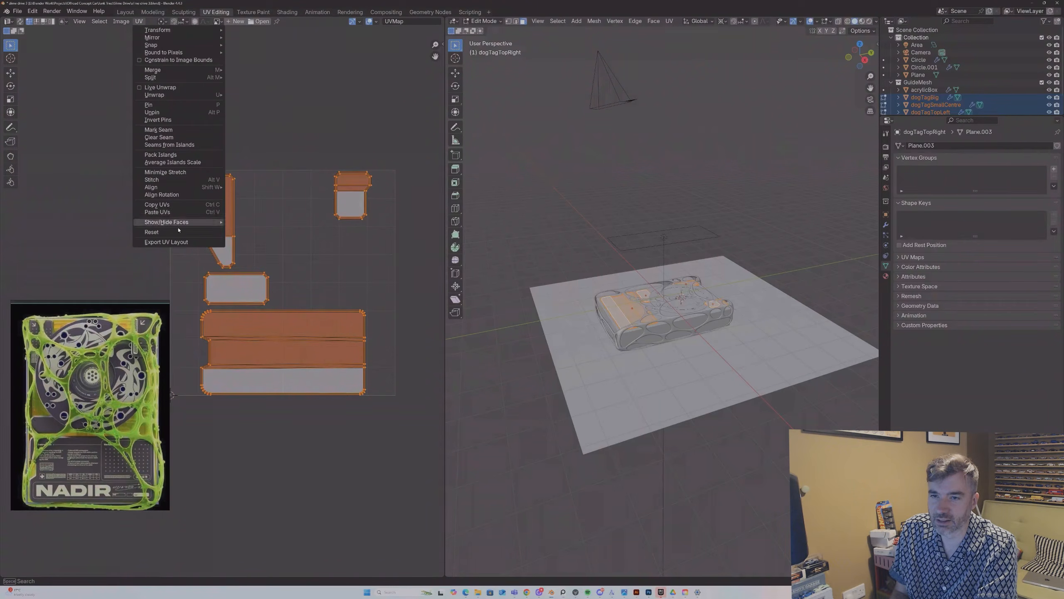
pyautogui.click(166, 242)
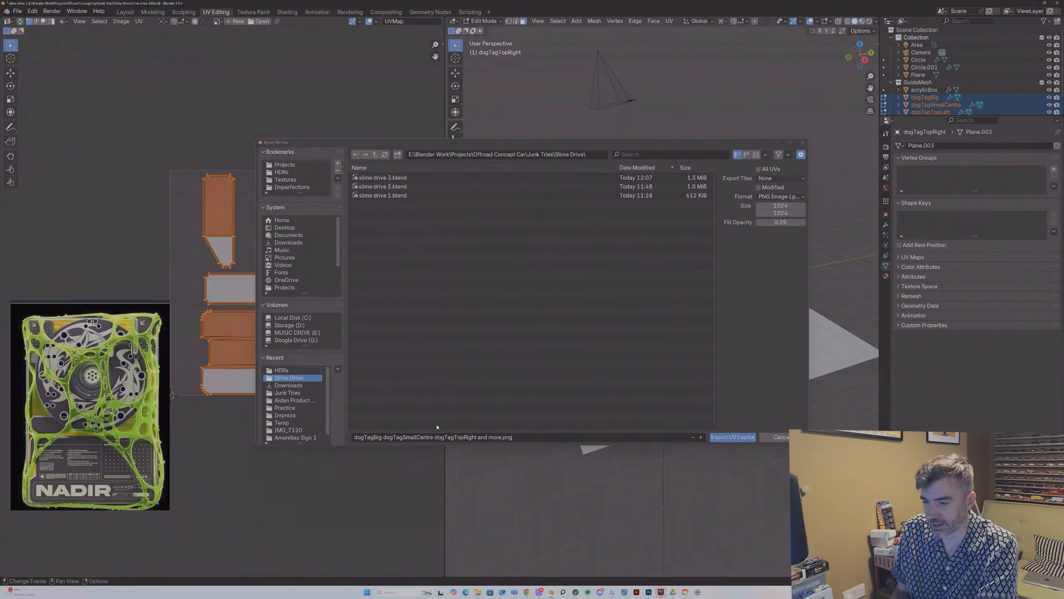
pyautogui.click(435, 439)
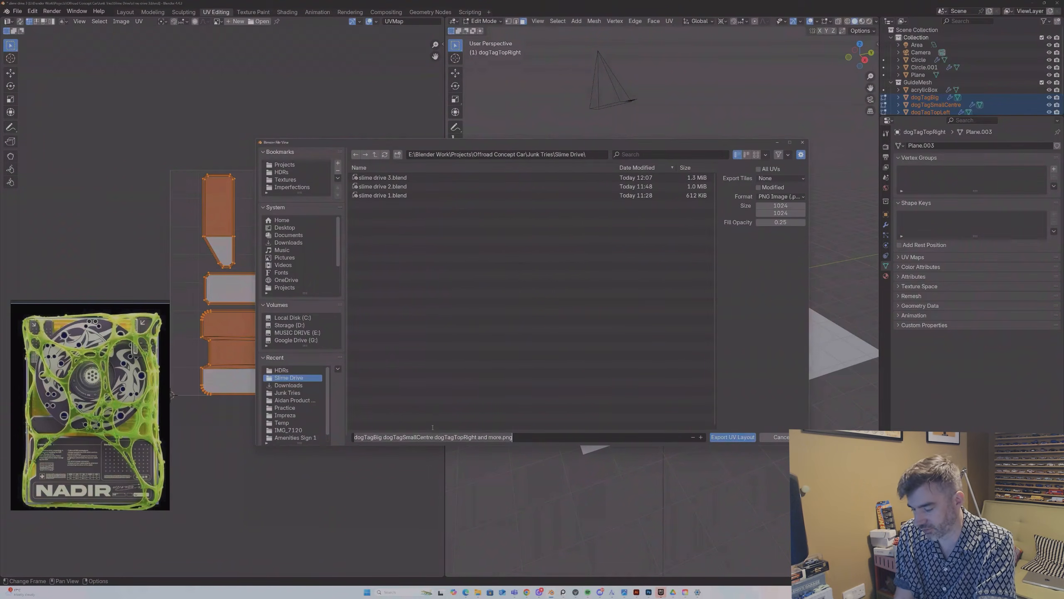
pyautogui.write('dogTagUVs')
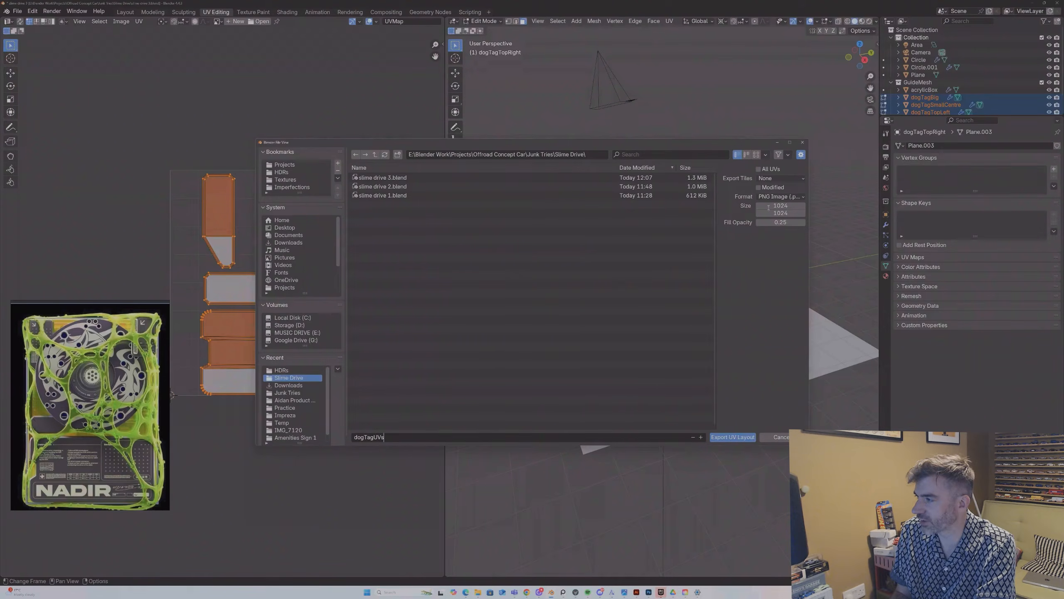
# Step: Set the PNG export size to 4096 by 4096 and export the UV layout
pyautogui.click(769, 205)
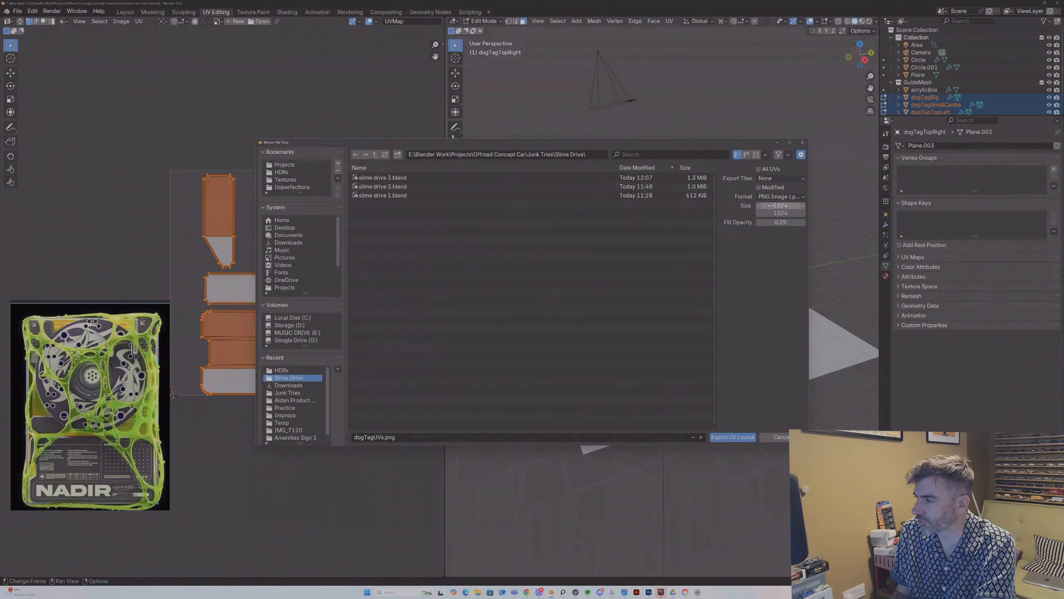
pyautogui.write('4096')
pyautogui.press('Tab')
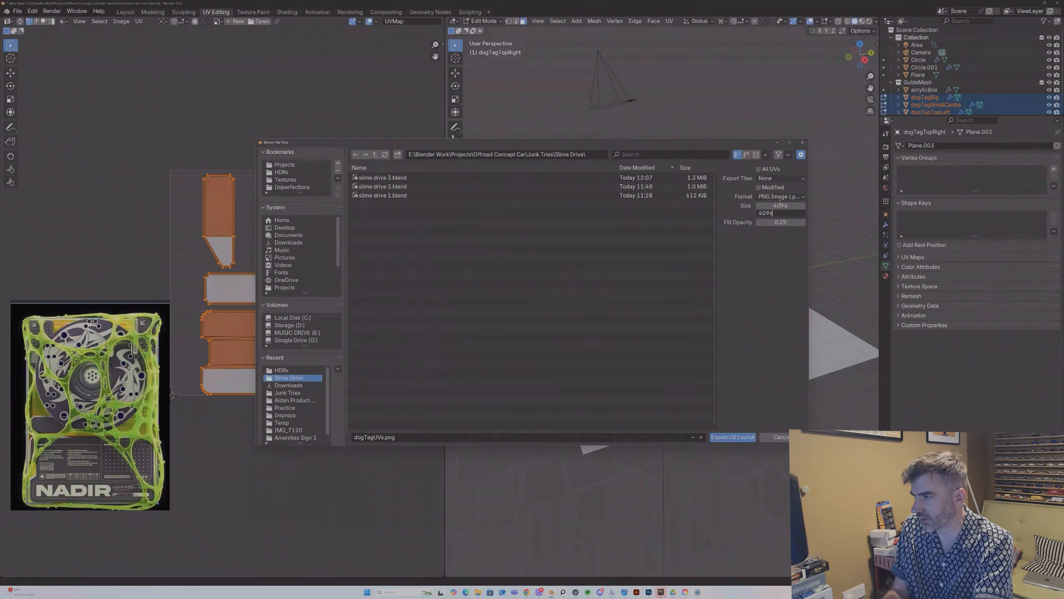
pyautogui.press('Tab')
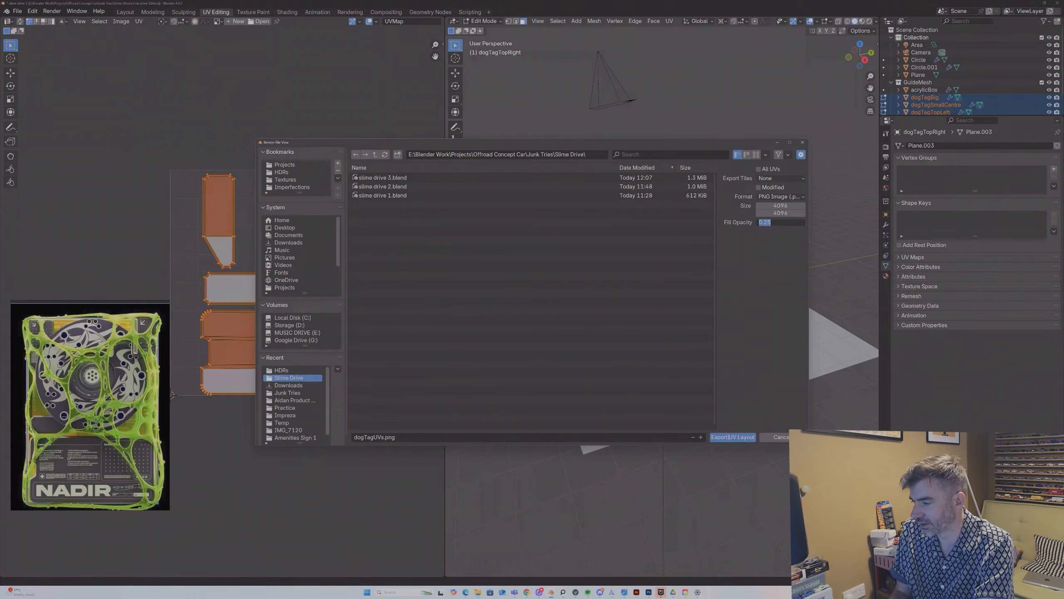
pyautogui.click(730, 437)
pyautogui.click(729, 437)
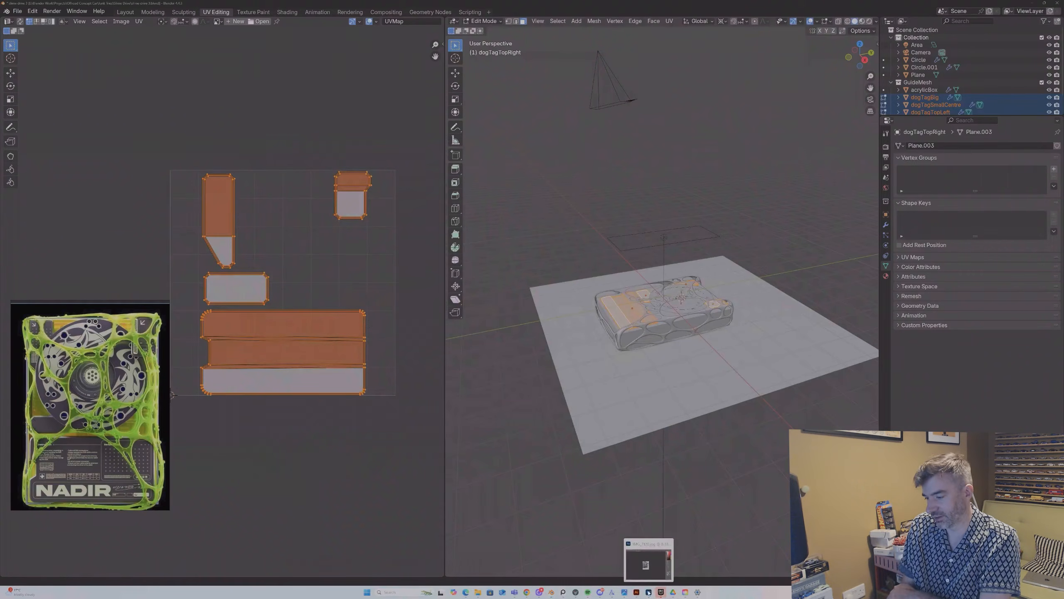
# Step: Switch to Photoshop and copy the merged 023 striped panel with its cross grid from the dog tag artwork document
pyautogui.click(648, 592)
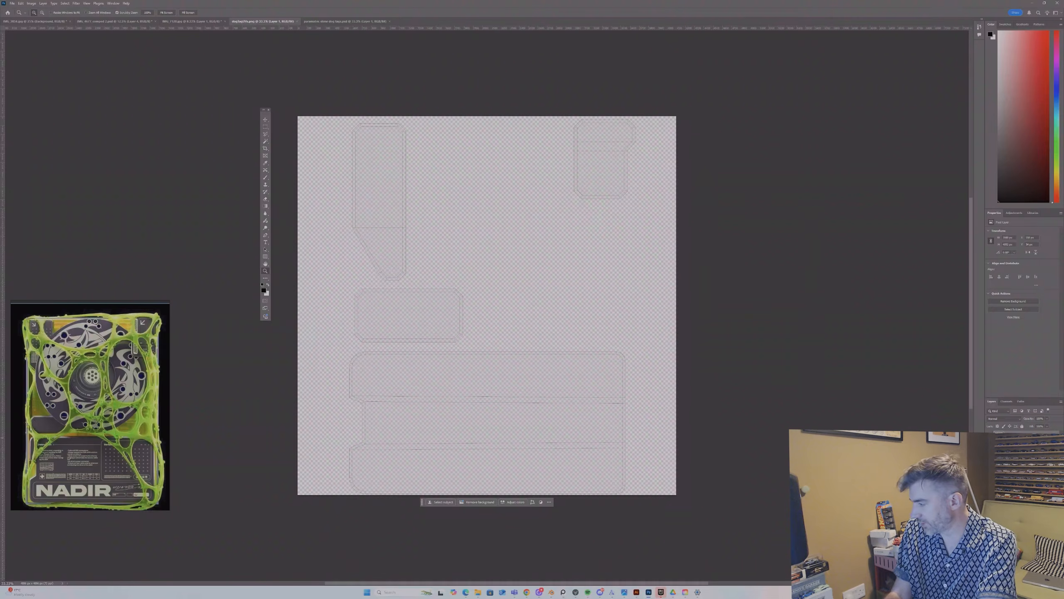
pyautogui.click(333, 22)
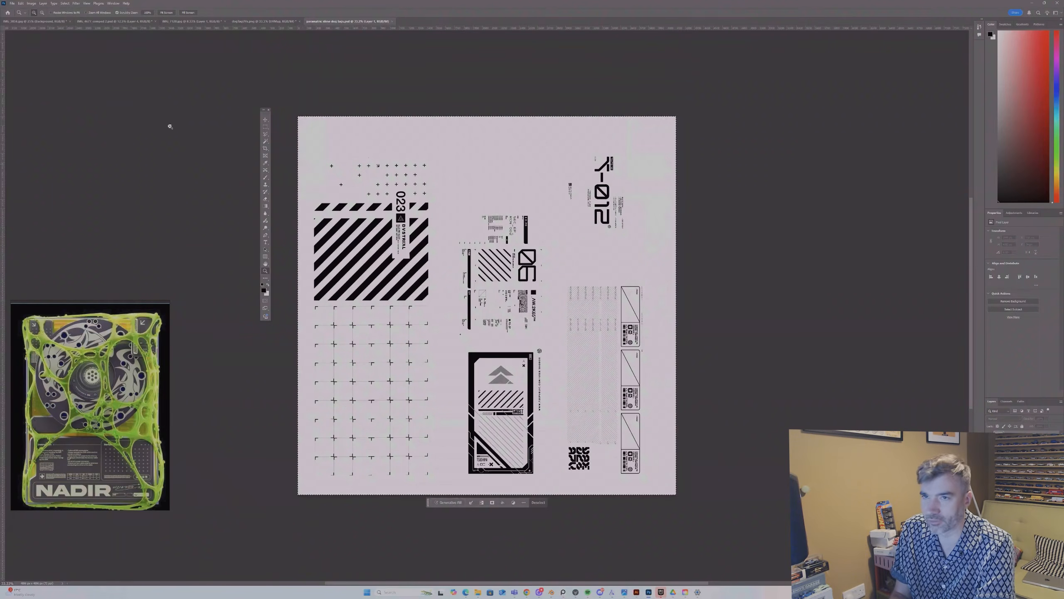
pyautogui.click(266, 128)
pyautogui.click(310, 155)
pyautogui.moveTo(305, 147); pyautogui.dragTo(437, 481)
pyautogui.click(21, 3)
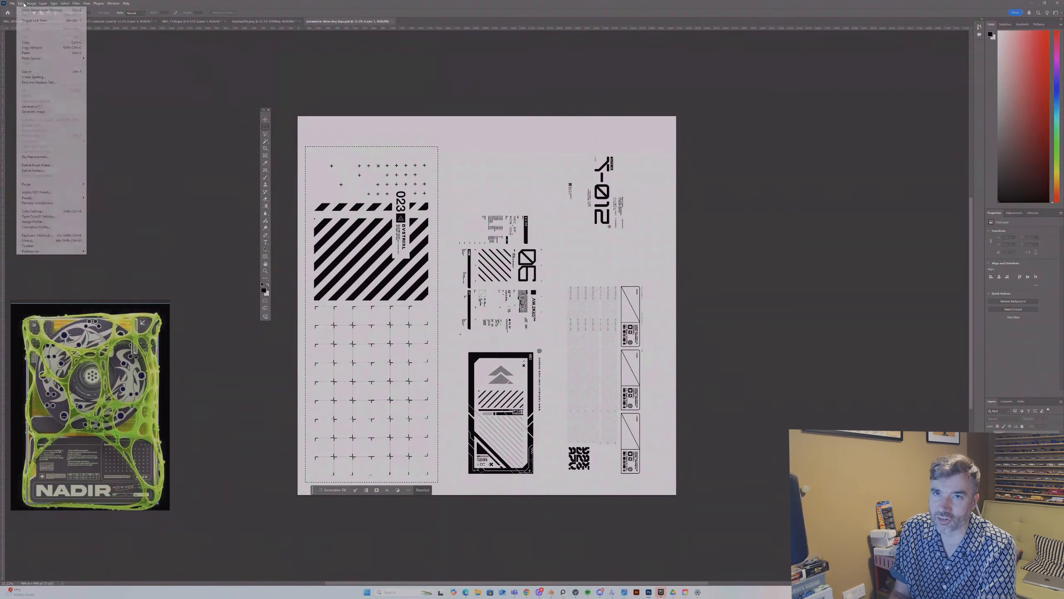
pyautogui.click(34, 48)
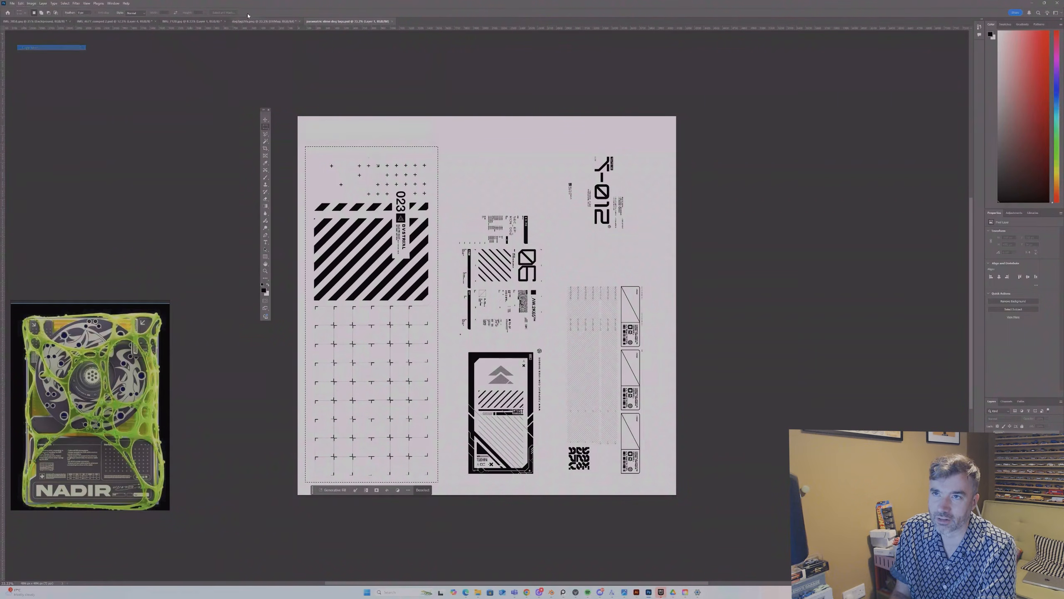
# Step: Paste the 023 panel into the UV layout document, rotate it to read horizontally and position it over the big dog tag
pyautogui.click(252, 21)
pyautogui.hotkey('ctrl', 'v')
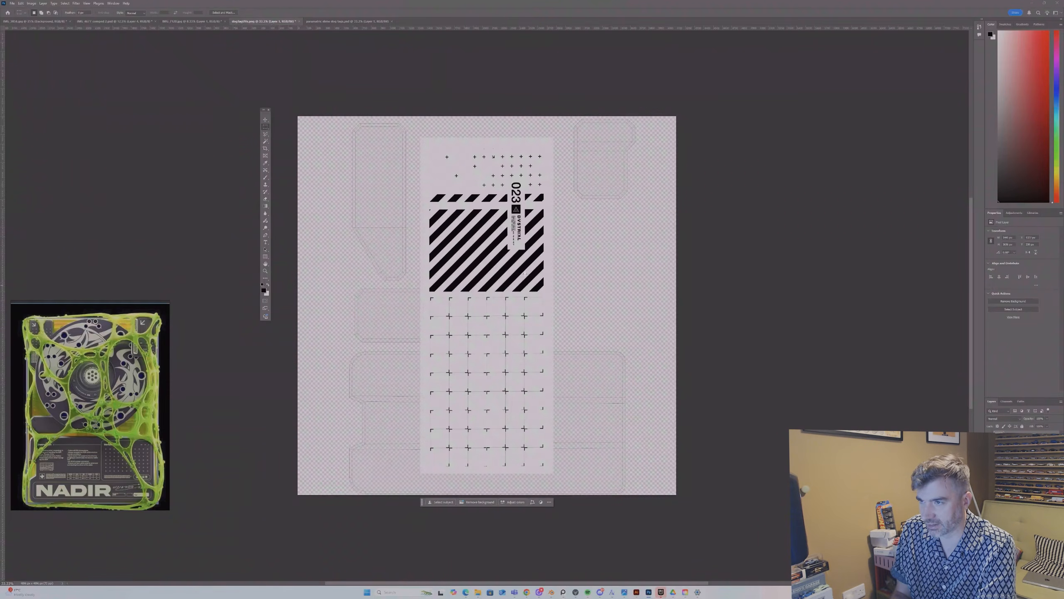
pyautogui.keyDown('shift'); pyautogui.moveTo(415, 168); pyautogui.dragTo(359, 398); pyautogui.keyUp('shift')
pyautogui.moveTo(417, 355); pyautogui.dragTo(463, 440)
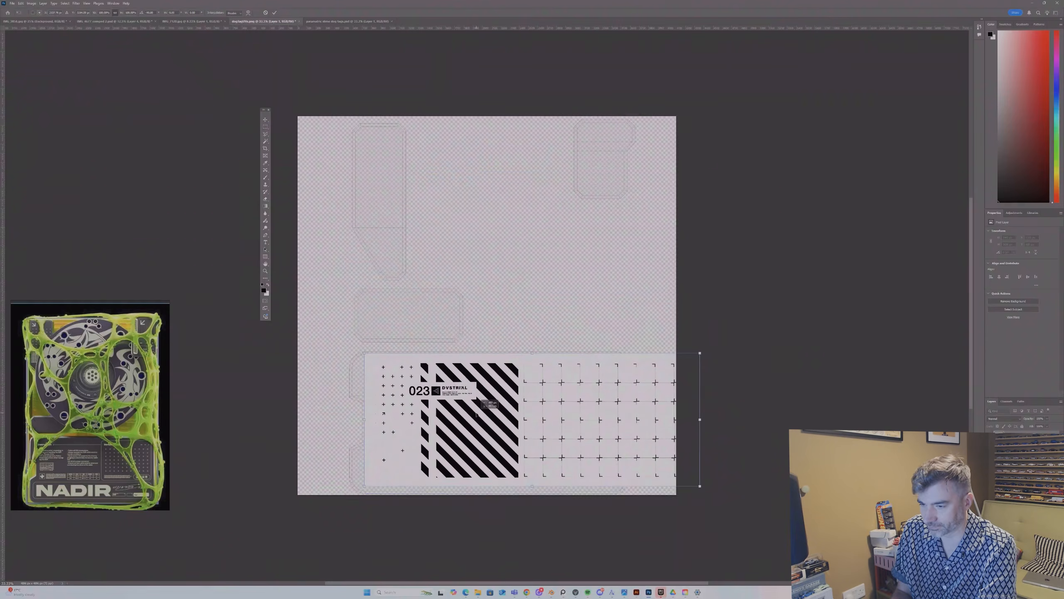
pyautogui.moveTo(624, 434); pyautogui.dragTo(611, 437)
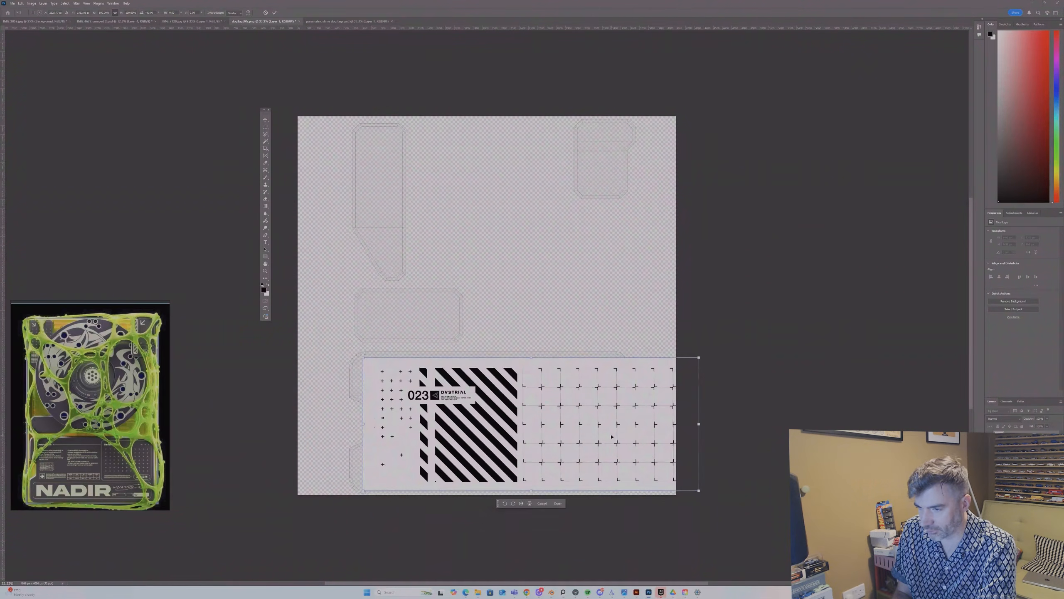
pyautogui.hotkey('shift', 'Right')
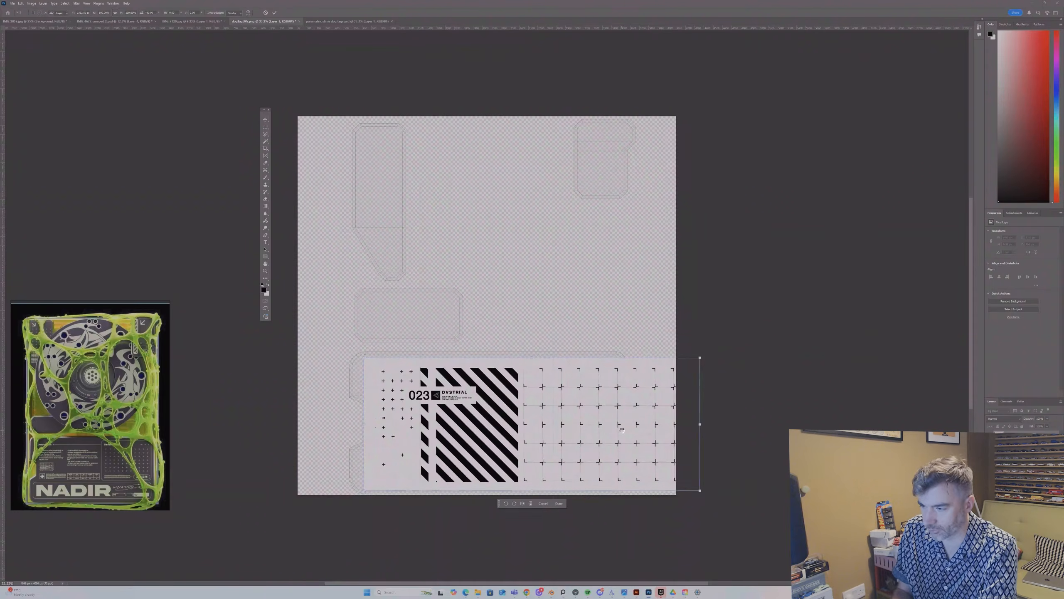
pyautogui.press('Return')
# Step: Copy the Y-012 graphic from the artwork document into the UV layout and scale it over the top-right dog tag
pyautogui.click(265, 127)
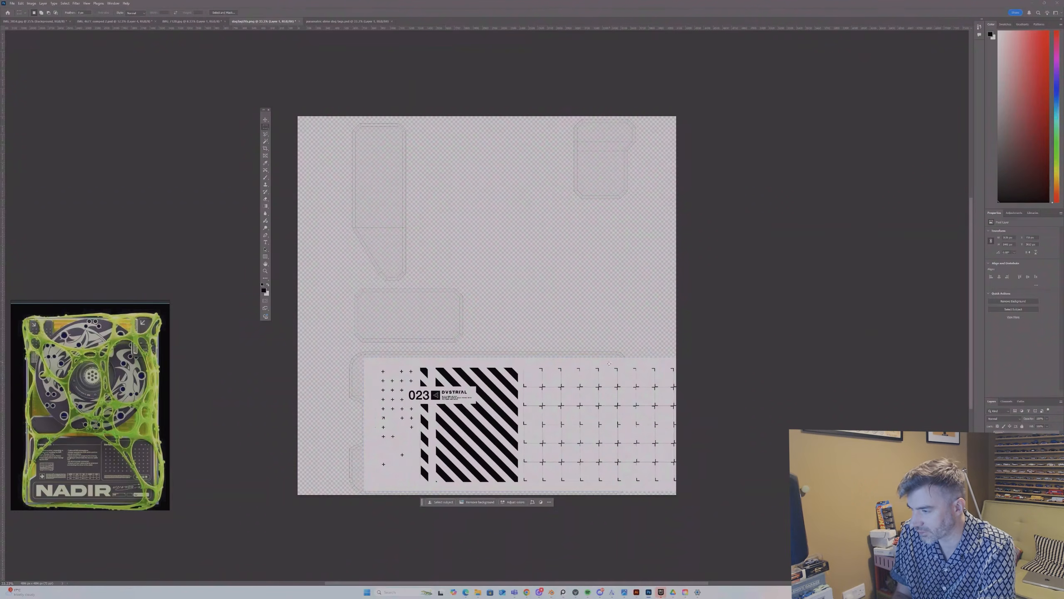
pyautogui.hotkey('ctrl', 'Tab')
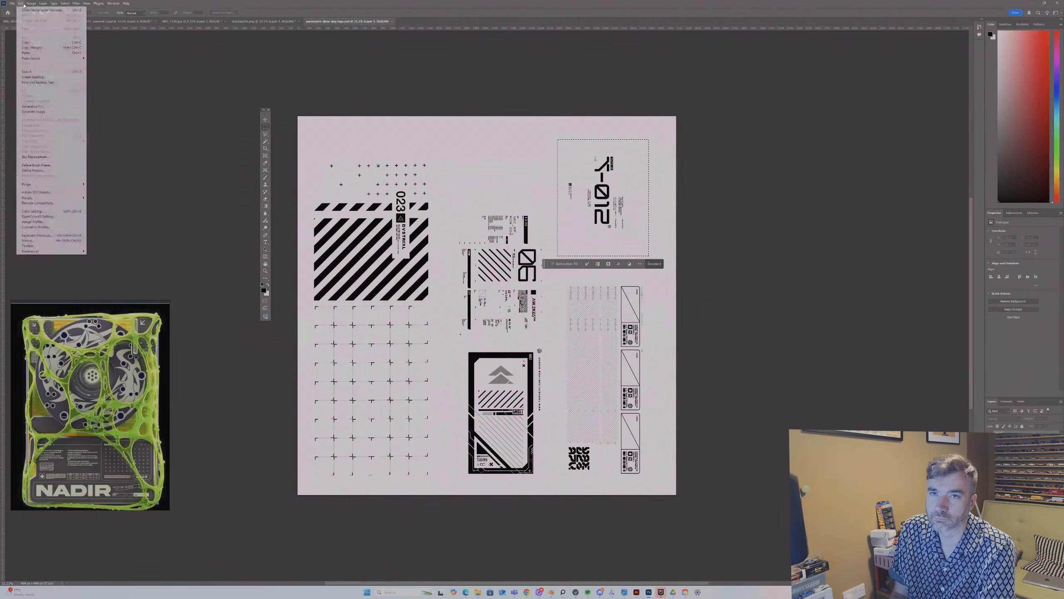
pyautogui.click(264, 21)
pyautogui.hotkey('ctrl', 'v')
pyautogui.press('v')
pyautogui.moveTo(615, 207); pyautogui.dragTo(618, 212)
pyautogui.moveTo(557, 225); pyautogui.dragTo(568, 209)
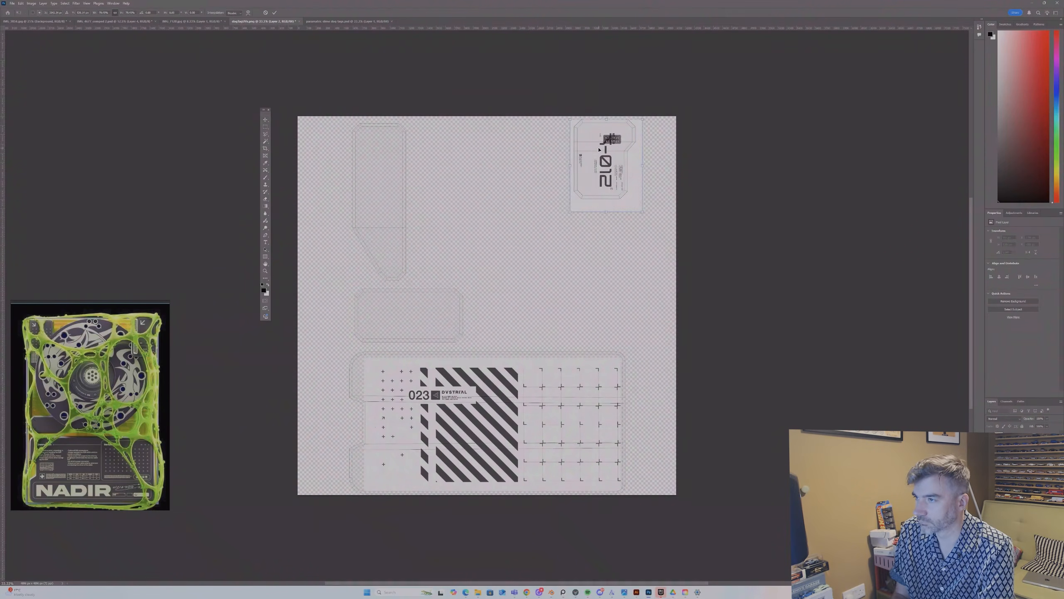
pyautogui.press('Return')
# Step: Copy the 06 graphic from the artwork document and fit it into the upper part of the top-left dog tag
pyautogui.hotkey('ctrl', 'Tab')
pyautogui.click(264, 127)
pyautogui.moveTo(459, 208); pyautogui.dragTo(546, 339)
pyautogui.click(263, 21)
pyautogui.click(347, 21)
pyautogui.click(21, 3)
pyautogui.click(33, 49)
pyautogui.click(263, 20)
pyautogui.hotkey('ctrl', 'v')
pyautogui.moveTo(419, 254); pyautogui.dragTo(401, 200)
pyautogui.press('Return')
# Step: Copy the black-framed double-arrow graphic into the UV layout and shrink it into the lower part of the top-left dog tag
pyautogui.click(347, 20)
pyautogui.moveTo(462, 341); pyautogui.dragTo(548, 484)
pyautogui.click(20, 3)
pyautogui.click(34, 47)
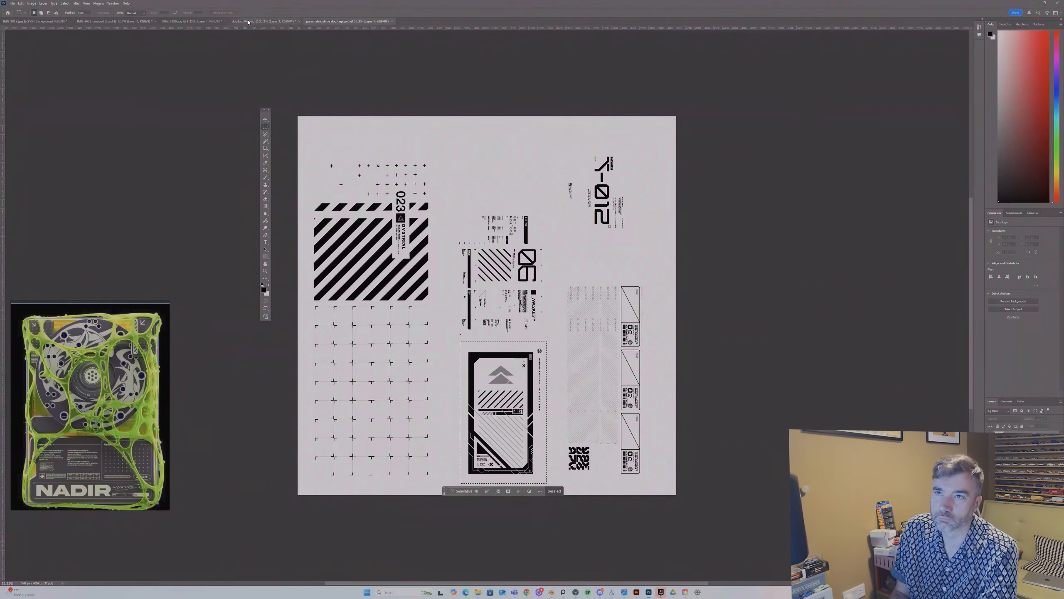
pyautogui.click(263, 20)
pyautogui.hotkey('ctrl', 'v')
pyautogui.moveTo(442, 233); pyautogui.dragTo(474, 285)
pyautogui.moveTo(502, 331); pyautogui.dragTo(392, 234)
pyautogui.moveTo(423, 184)
pyautogui.mouseDown()
pyautogui.moveTo(341, 201)
pyautogui.moveTo(417, 186)
pyautogui.mouseUp()
pyautogui.press('Return')
# Step: Copy the table graphic with the square code into the UV layout, turn it horizontal and scale it into the small centre dog tag
pyautogui.click(337, 22)
pyautogui.press('m')
pyautogui.moveTo(562, 278); pyautogui.dragTo(649, 481)
pyautogui.hotkey('ctrl', 'c')
pyautogui.click(248, 21)
pyautogui.hotkey('ctrl', 'v')
pyautogui.press('v')
pyautogui.moveTo(536, 199); pyautogui.dragTo(381, 256)
pyautogui.moveTo(588, 261); pyautogui.dragTo(409, 315)
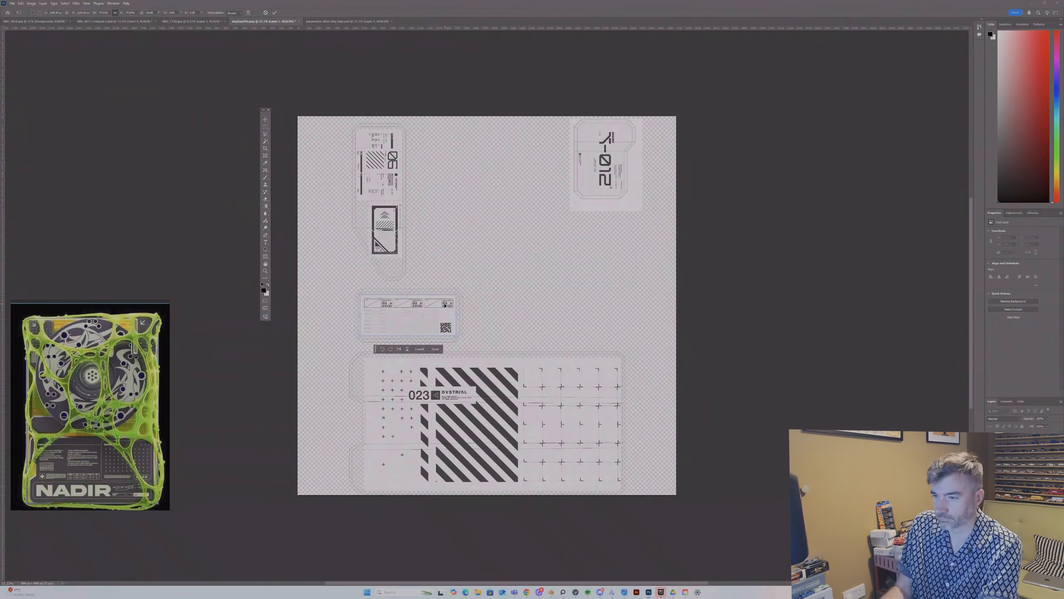
pyautogui.press('Return')
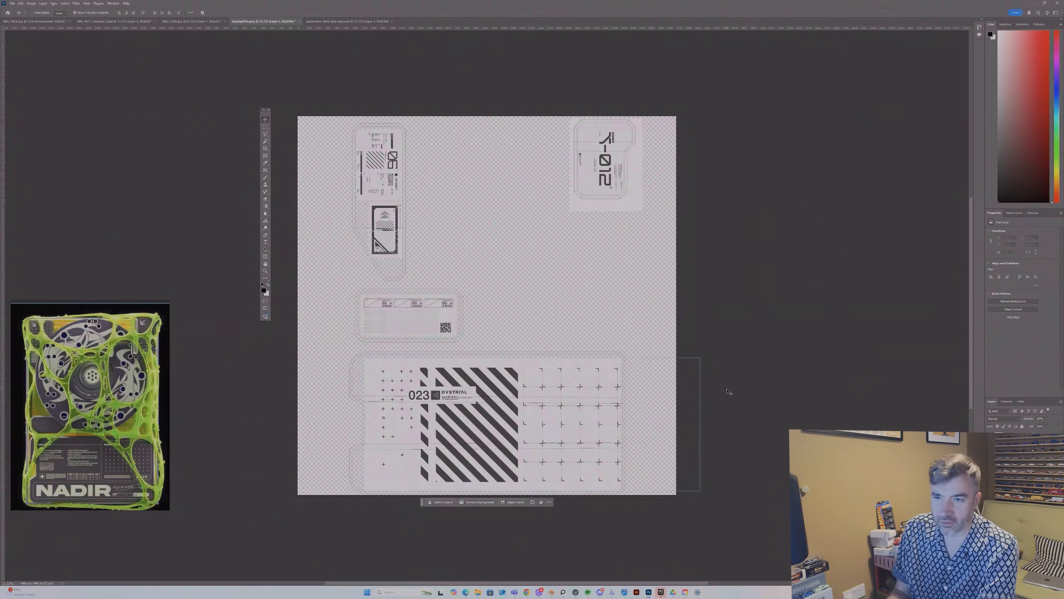
# Step: Fill the layer beneath the decals with white and hide the UV layout outlines
pyautogui.hotkey('ctrl', 'z')
pyautogui.press('x')
pyautogui.hotkey('alt', 'BackSpace')
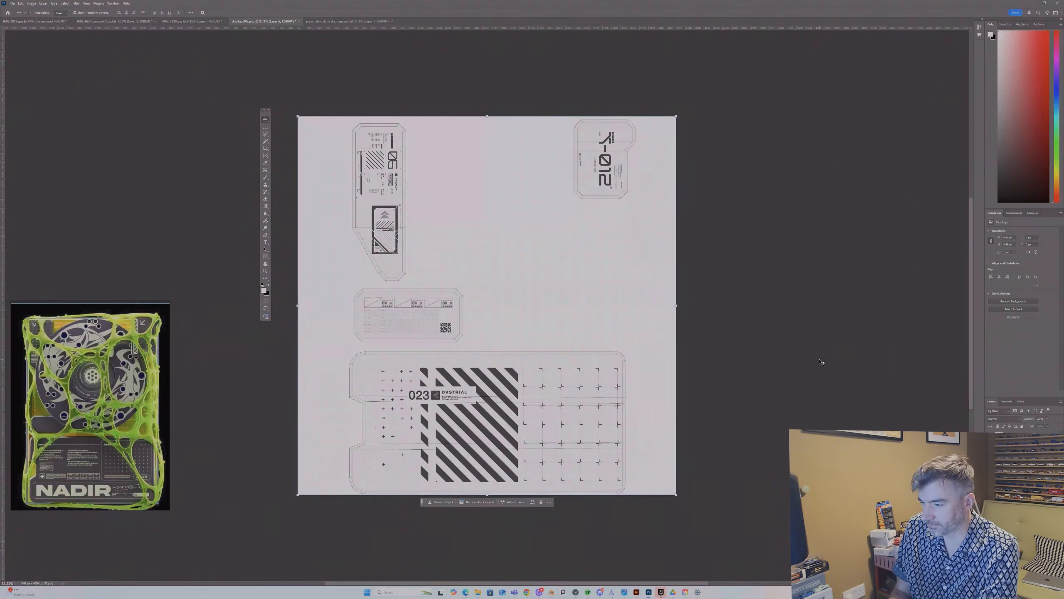
pyautogui.hotkey('ctrl', ',')
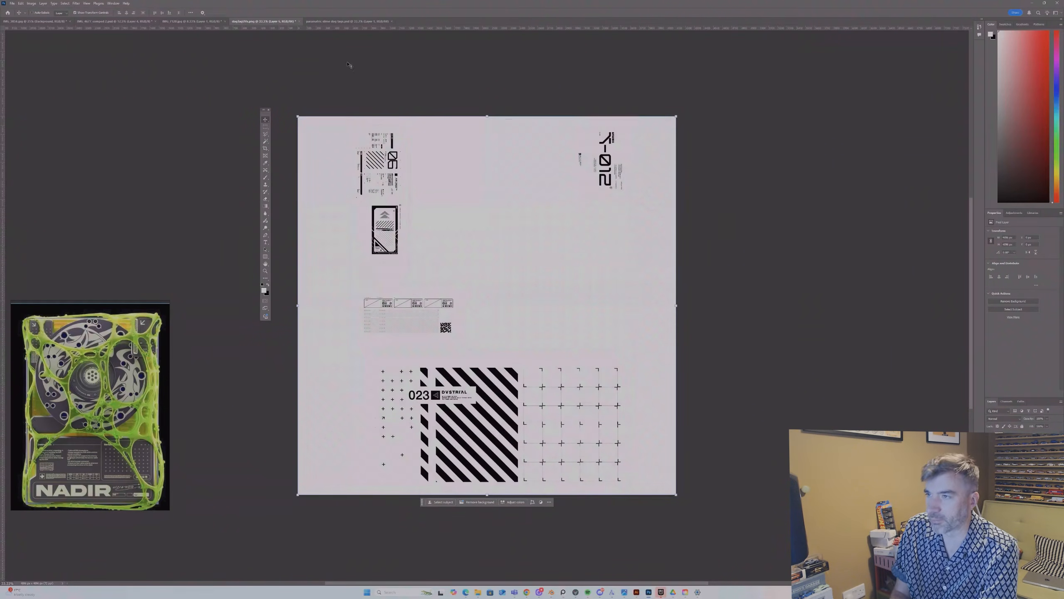
# Step: Save the decal artwork as a Photoshop file named dogTagUVs-pattern
pyautogui.click(12, 3)
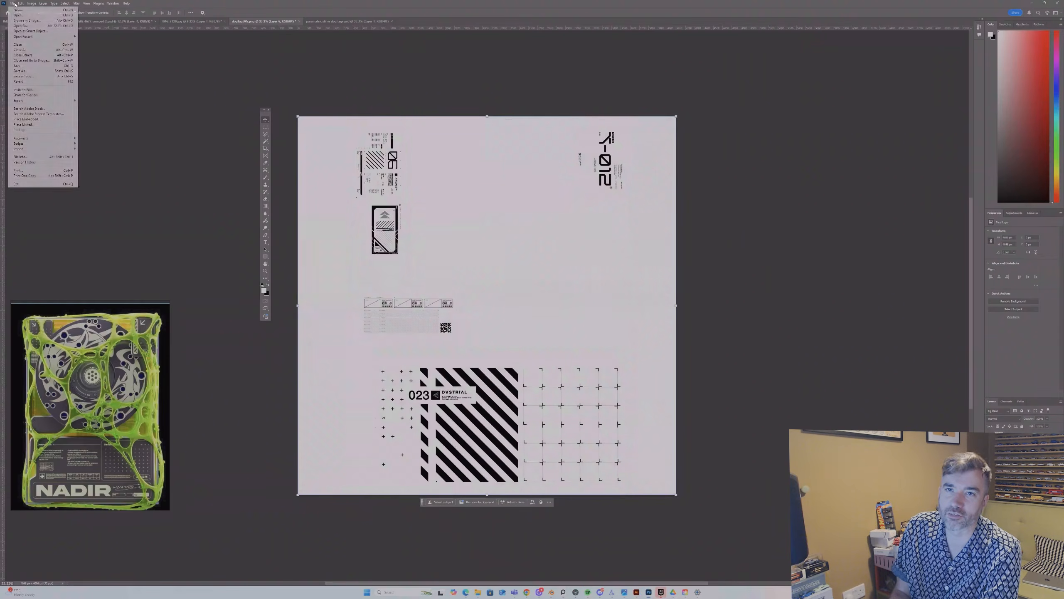
pyautogui.click(25, 71)
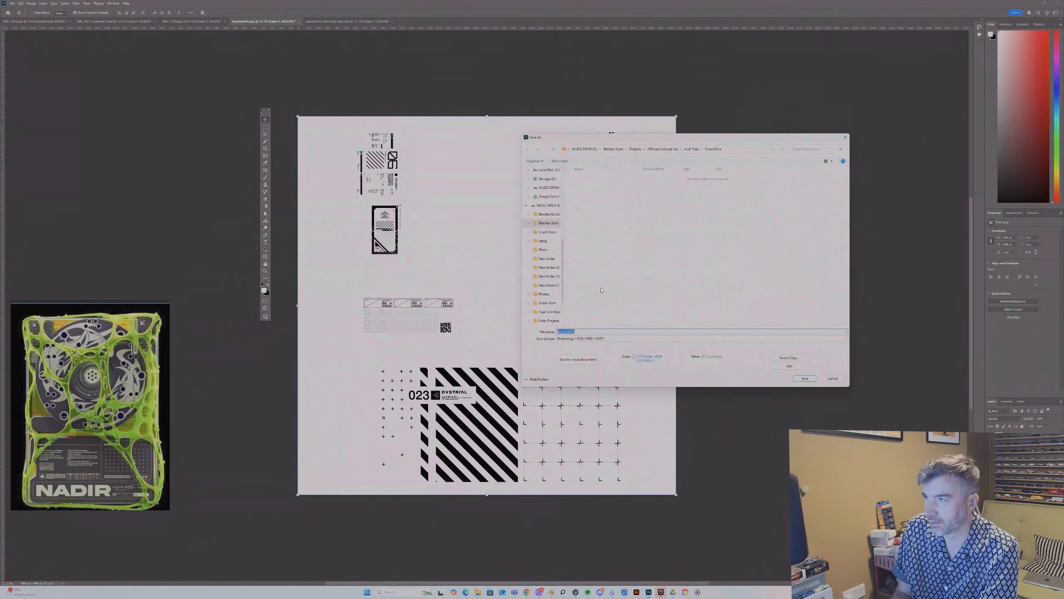
pyautogui.click(589, 332)
pyautogui.write('-pattern')
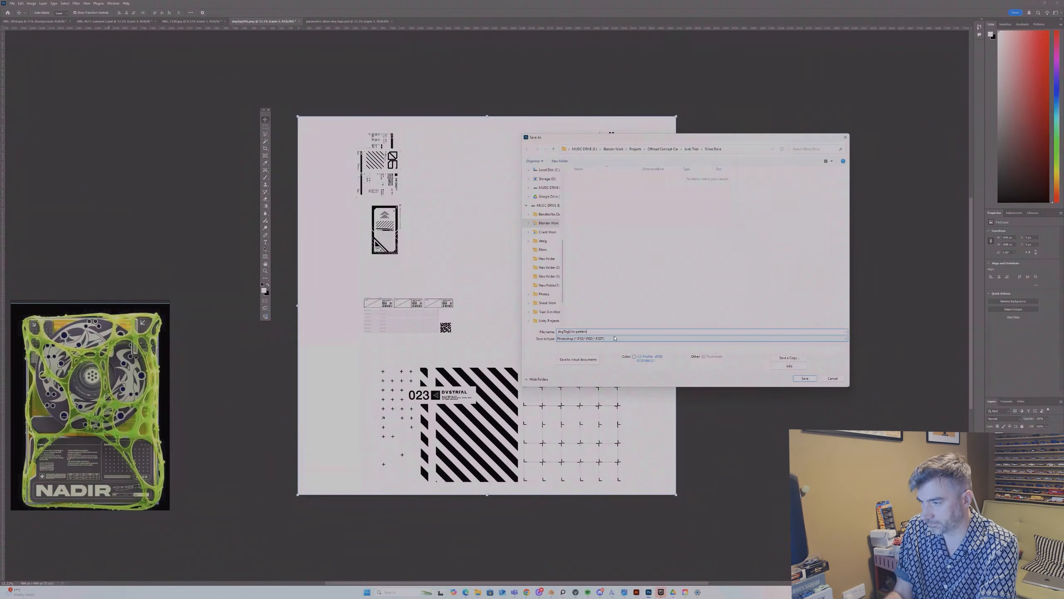
pyautogui.press('Return')
pyautogui.press('Return')
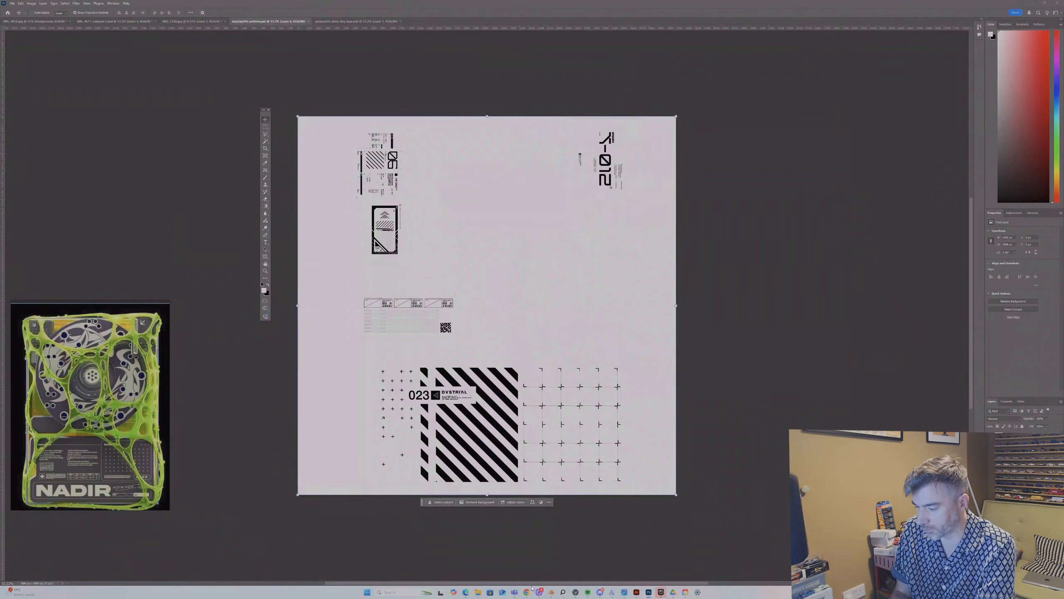
# Step: Switch to Blender and load dogTagUVs-pattern.psd into a new Image Texture node in the powderCoatedMetal material
pyautogui.click(549, 592)
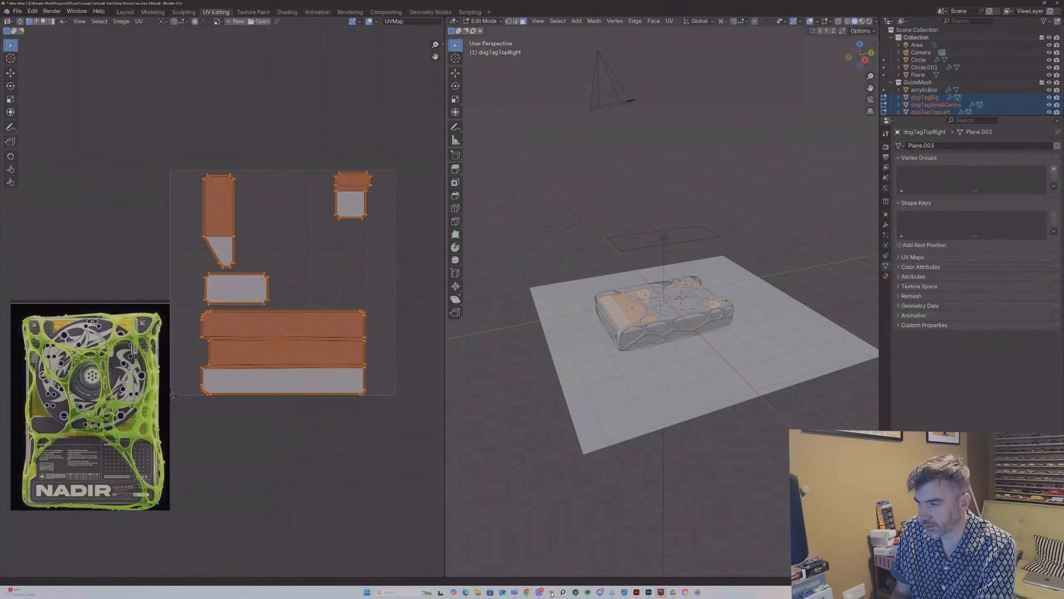
pyautogui.click(287, 11)
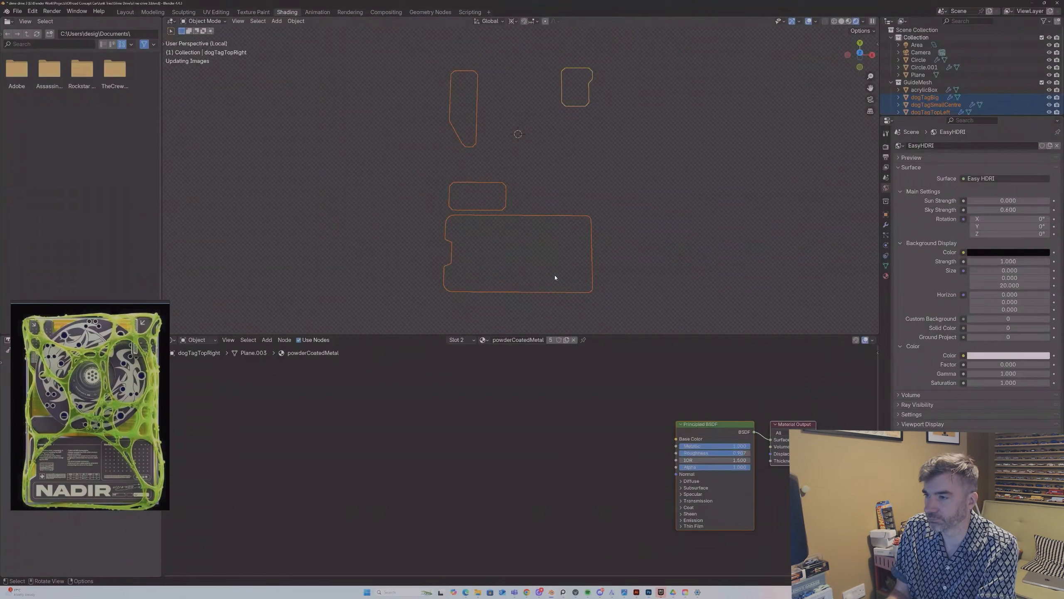
pyautogui.click(623, 397)
pyautogui.moveTo(628, 397); pyautogui.dragTo(595, 412, button='middle')
pyautogui.hotkey('shift', 'a')
pyautogui.write('im')
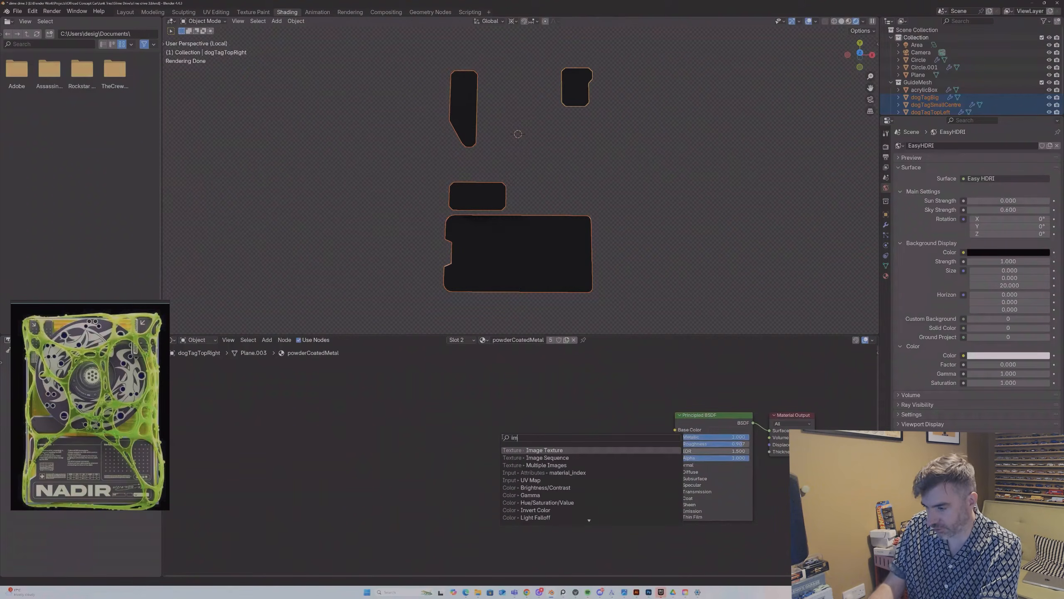
pyautogui.press('Return')
pyautogui.click(510, 434)
pyautogui.click(550, 452)
pyautogui.doubleClick(390, 178)
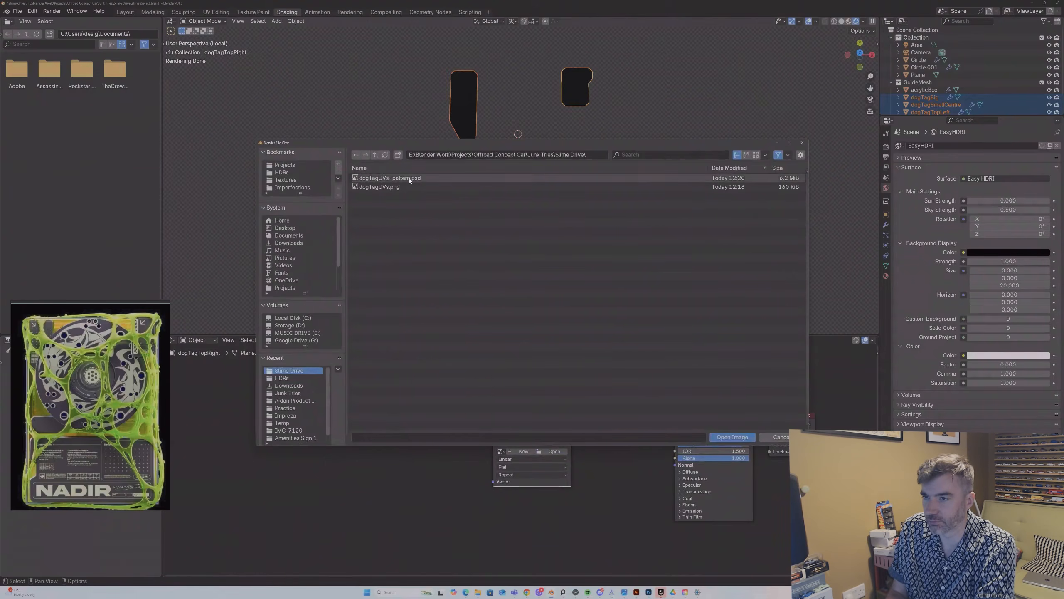
# Step: Preview the pattern image directly on the dog tags, space out the nodes, and reconnect the Principled BSDF to the material output
pyautogui.moveTo(571, 436); pyautogui.dragTo(675, 430)
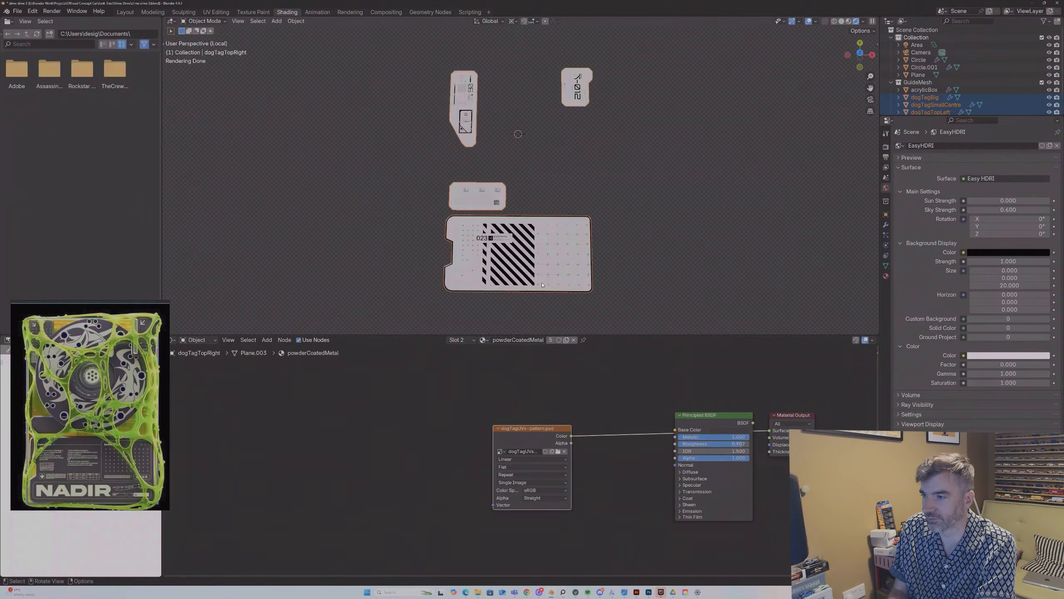
pyautogui.click(711, 418)
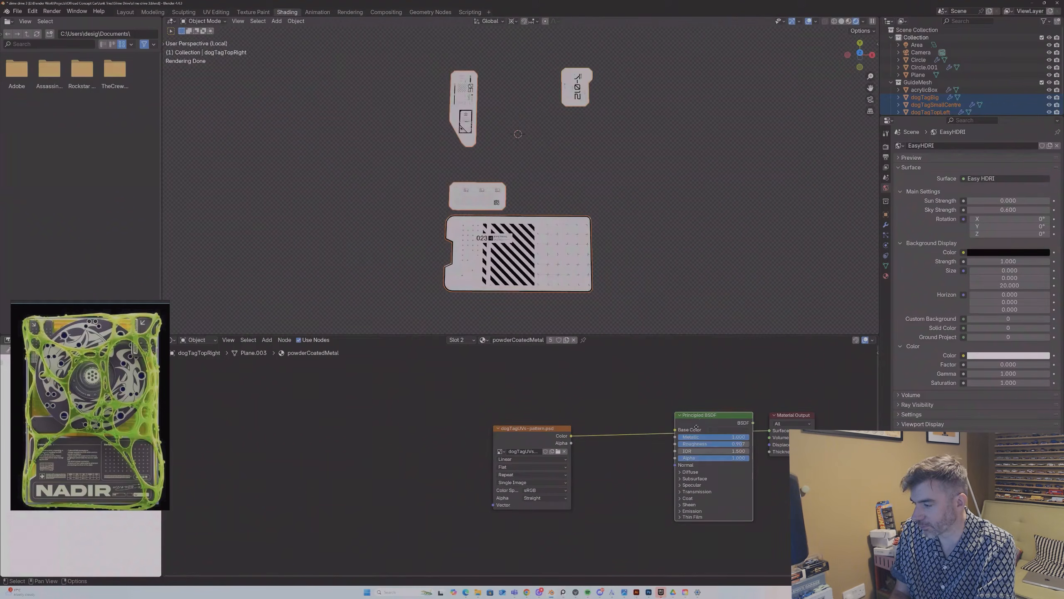
pyautogui.moveTo(698, 424); pyautogui.dragTo(673, 469)
pyautogui.moveTo(656, 405); pyautogui.dragTo(595, 376, button='middle')
pyautogui.moveTo(738, 387); pyautogui.dragTo(772, 390)
pyautogui.moveTo(625, 436); pyautogui.dragTo(653, 436)
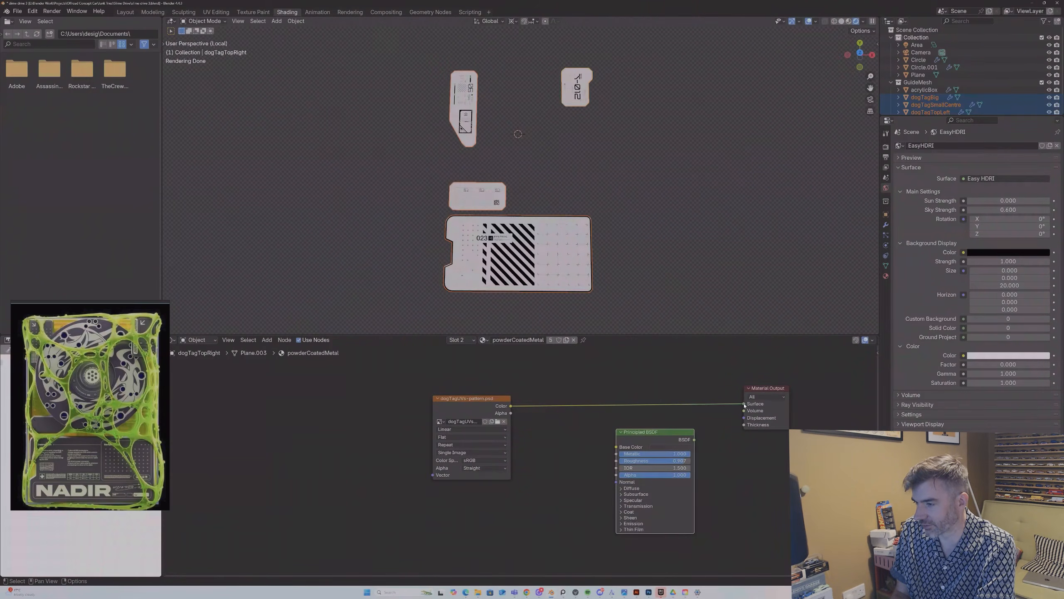
pyautogui.keyDown('ctrl'); pyautogui.keyDown('shift'); pyautogui.click(664, 435); pyautogui.keyUp('shift'); pyautogui.keyUp('ctrl')
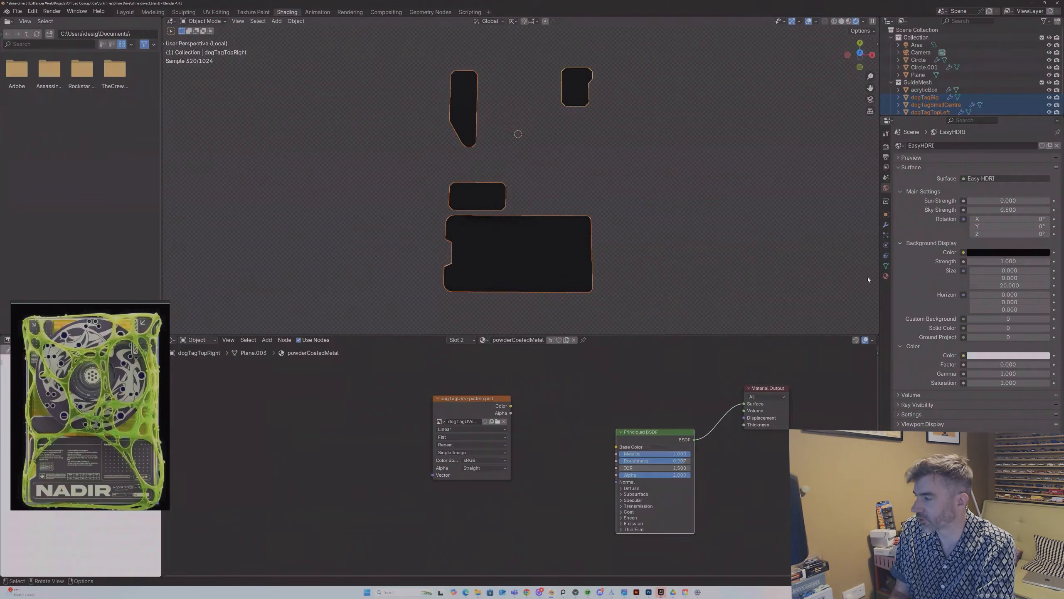
# Step: Copy the Principled BSDF from shinyMetal into powderCoatedMetal and place it above the existing shader
pyautogui.click(887, 277)
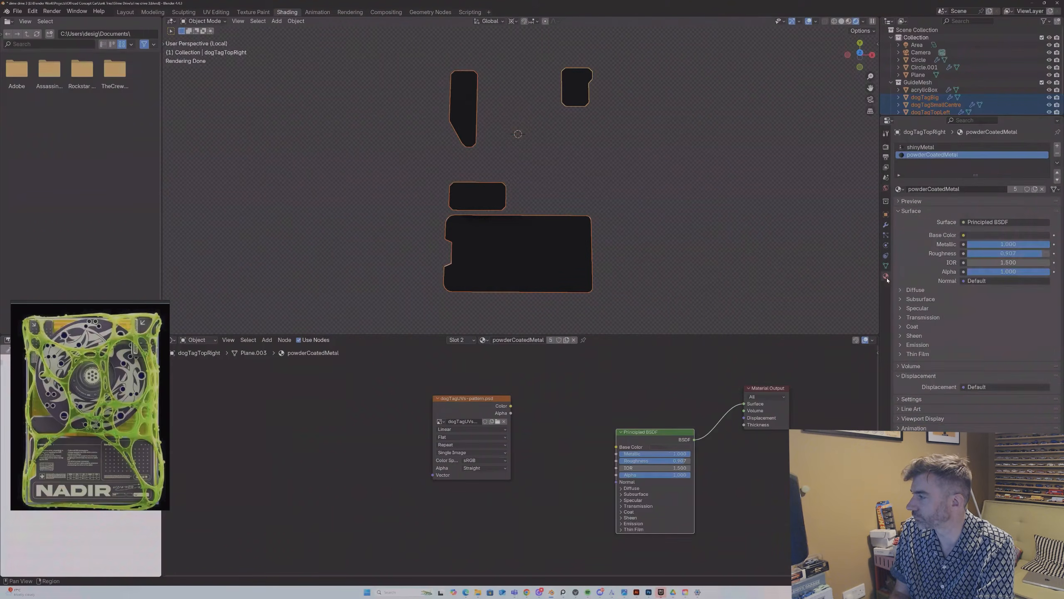
pyautogui.click(919, 147)
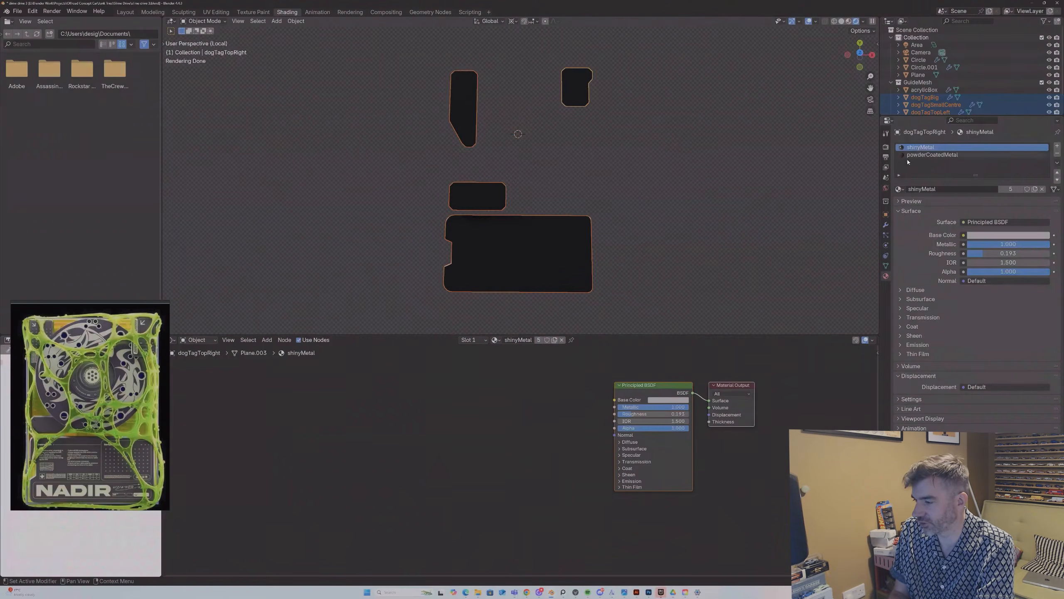
pyautogui.click(658, 389)
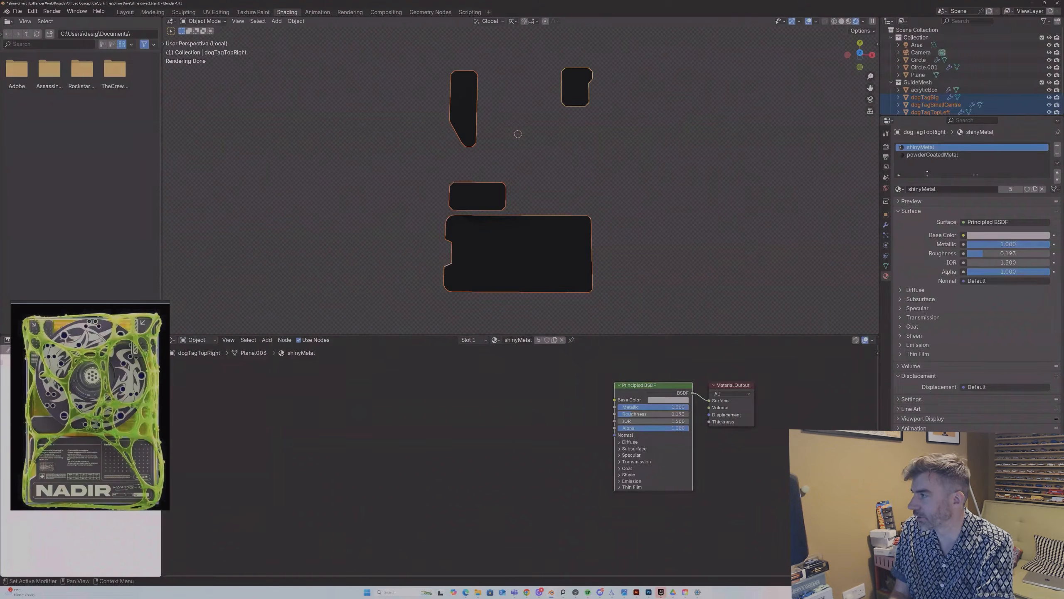
pyautogui.click(931, 155)
pyautogui.hotkey('ctrl', 'v')
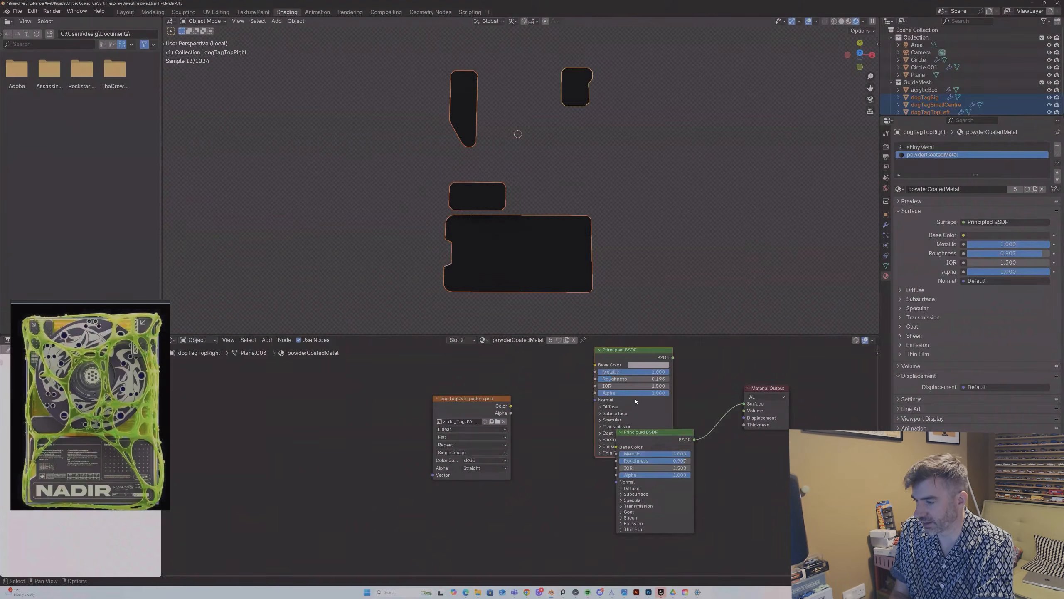
pyautogui.click(638, 371)
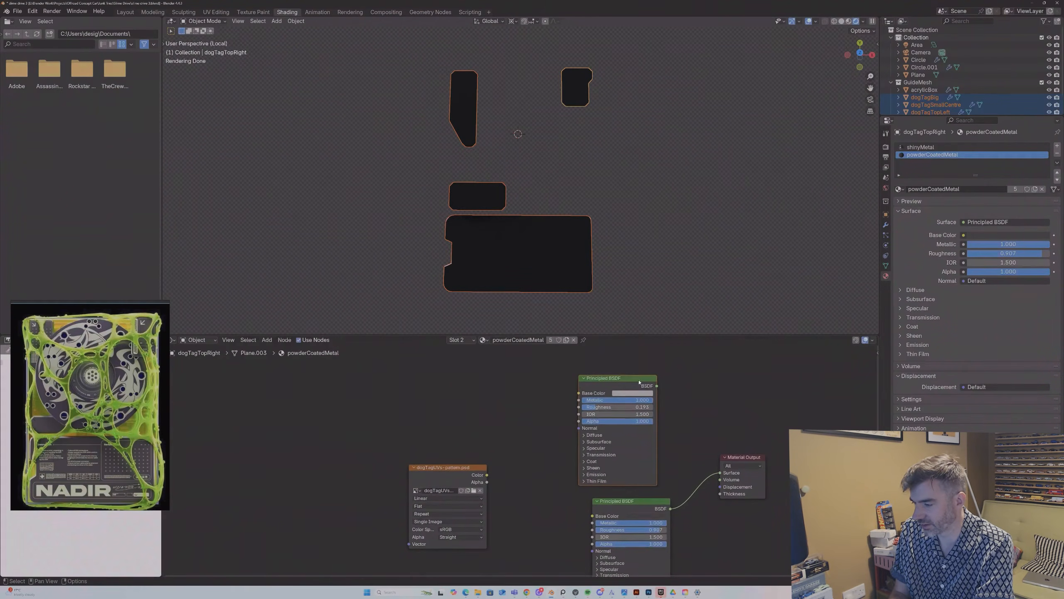
# Step: Blend the two Principled BSDFs with a Mix Shader feeding the output, using the pattern image's colour as its factor
pyautogui.moveTo(671, 419); pyautogui.dragTo(646, 370, button='middle')
pyautogui.hotkey('shift', 'a')
pyautogui.click(642, 397)
pyautogui.write('mix')
pyautogui.press('Return')
pyautogui.moveTo(647, 460); pyautogui.dragTo(675, 430)
pyautogui.moveTo(639, 387); pyautogui.dragTo(632, 410, button='middle')
pyautogui.moveTo(625, 361); pyautogui.dragTo(736, 458)
pyautogui.moveTo(669, 377); pyautogui.dragTo(684, 388, button='middle')
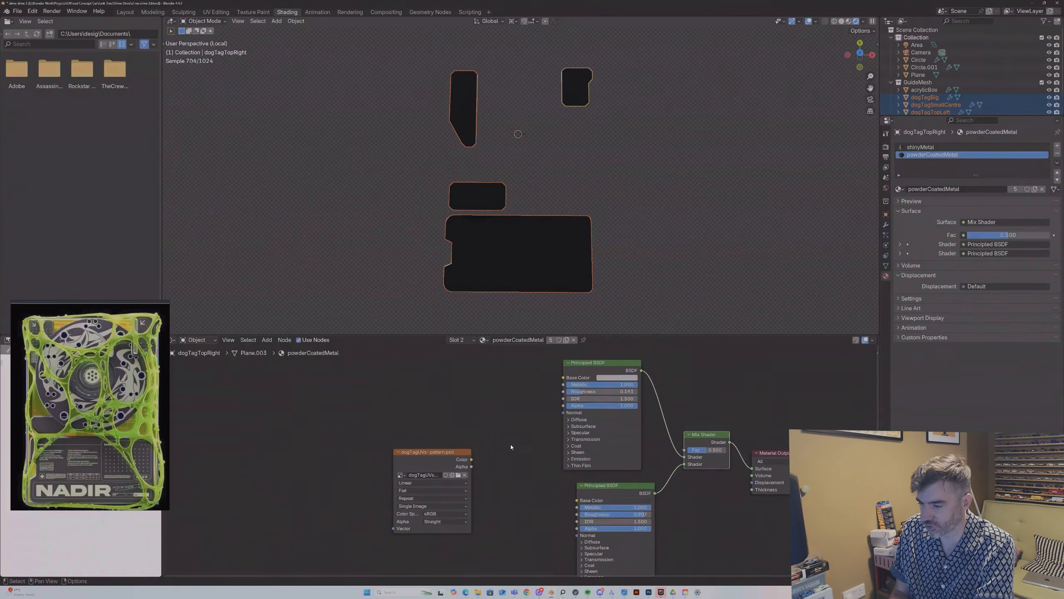
pyautogui.moveTo(472, 459); pyautogui.dragTo(685, 451)
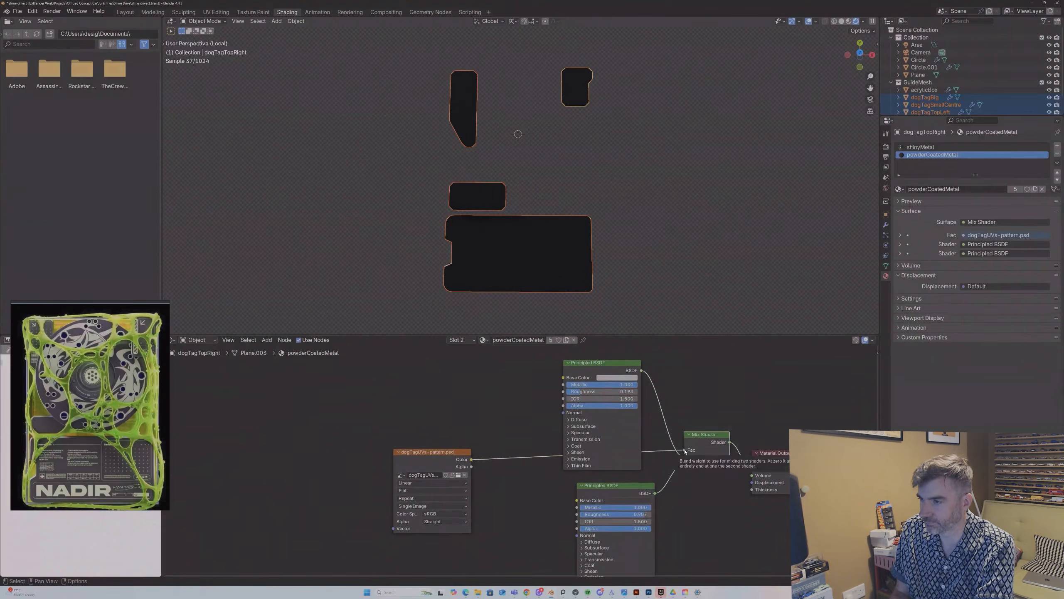
# Step: Inspect the decals on the complete hard drive through the camera in the rendered view
pyautogui.moveTo(561, 265); pyautogui.dragTo(651, 193, button='middle')
pyautogui.scroll(2, 555, 241)
pyautogui.click(848, 21)
pyautogui.press('KP_0')
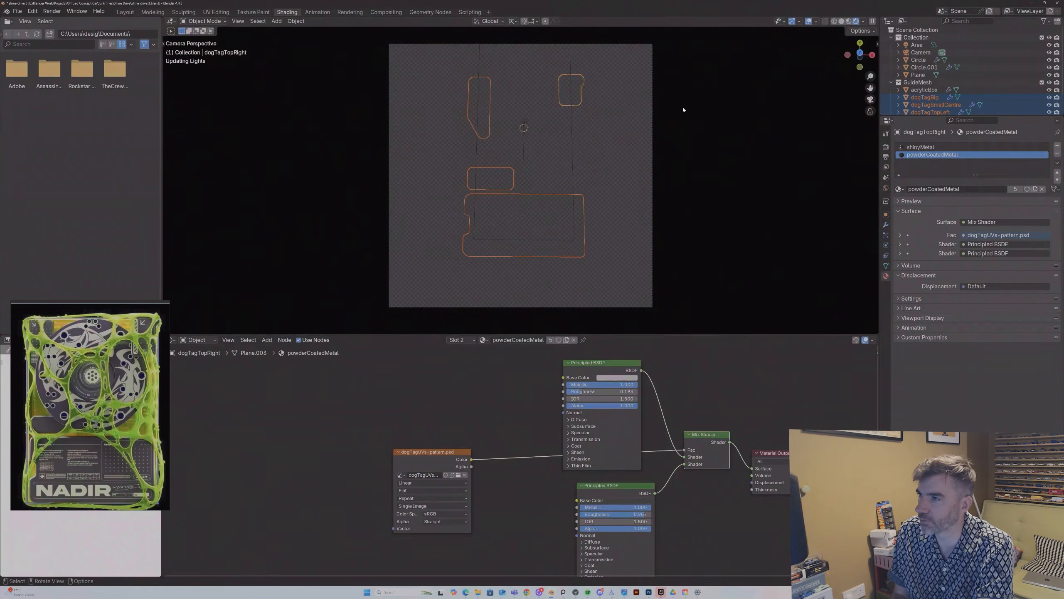
pyautogui.click(541, 202)
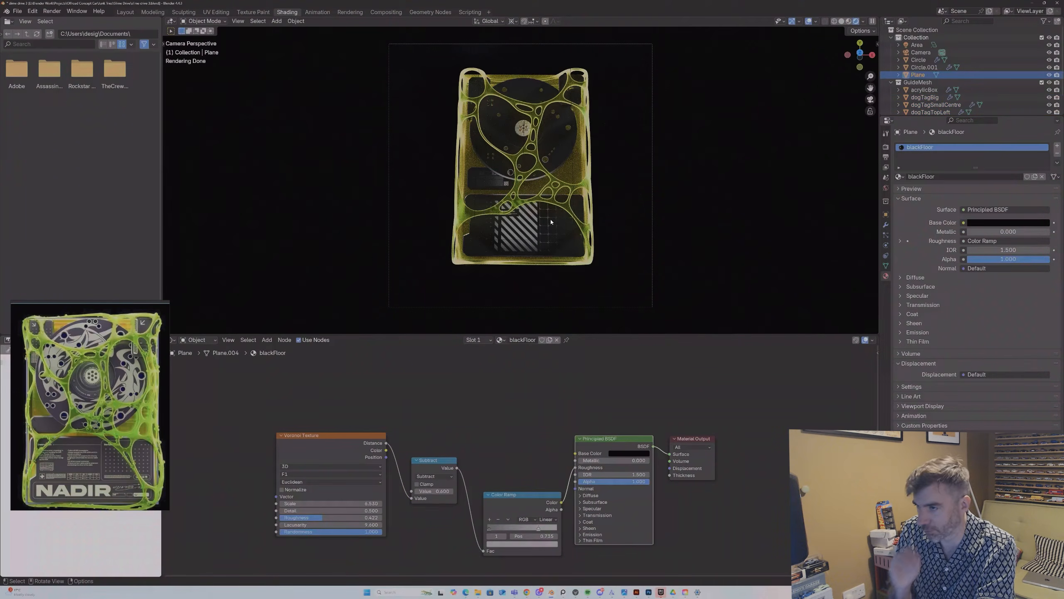
# Step: Set the roughness of the shiny Principled BSDF in the big dog tag's material to 0.550
pyautogui.click(500, 197)
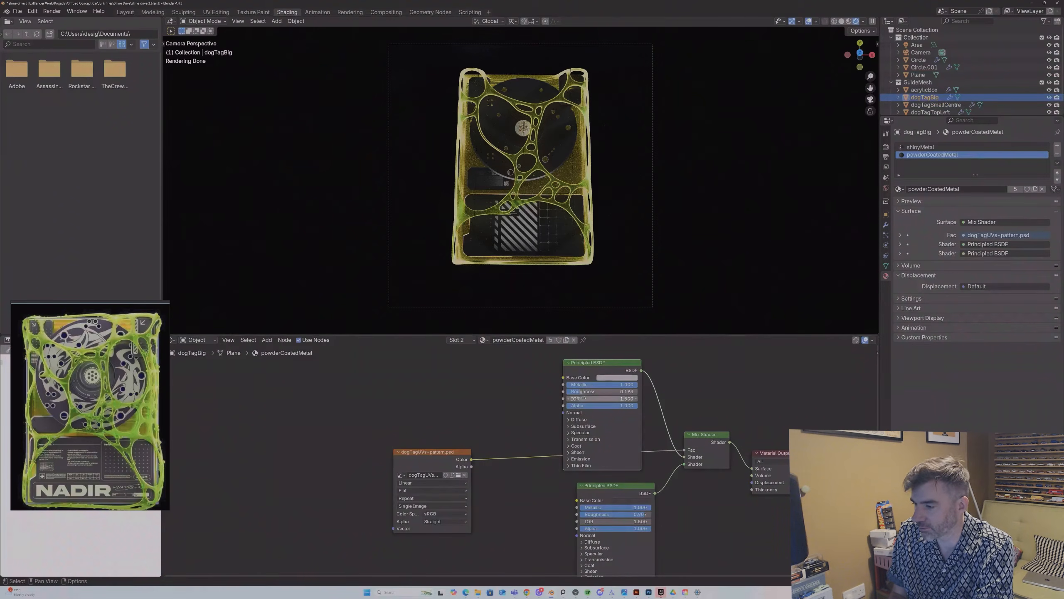
pyautogui.moveTo(585, 391); pyautogui.dragTo(606, 391)
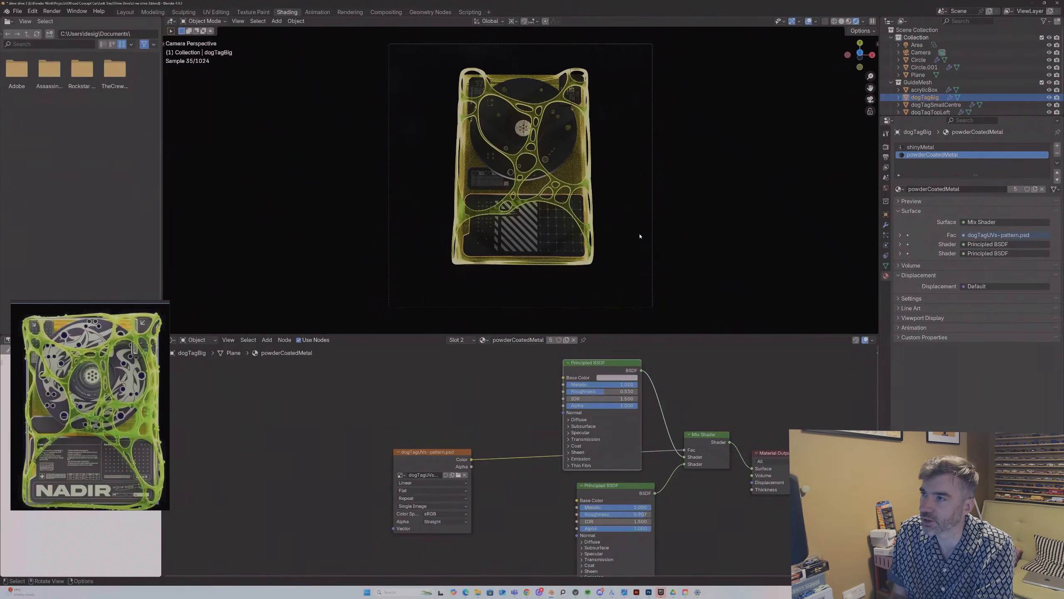
pyautogui.click(640, 237)
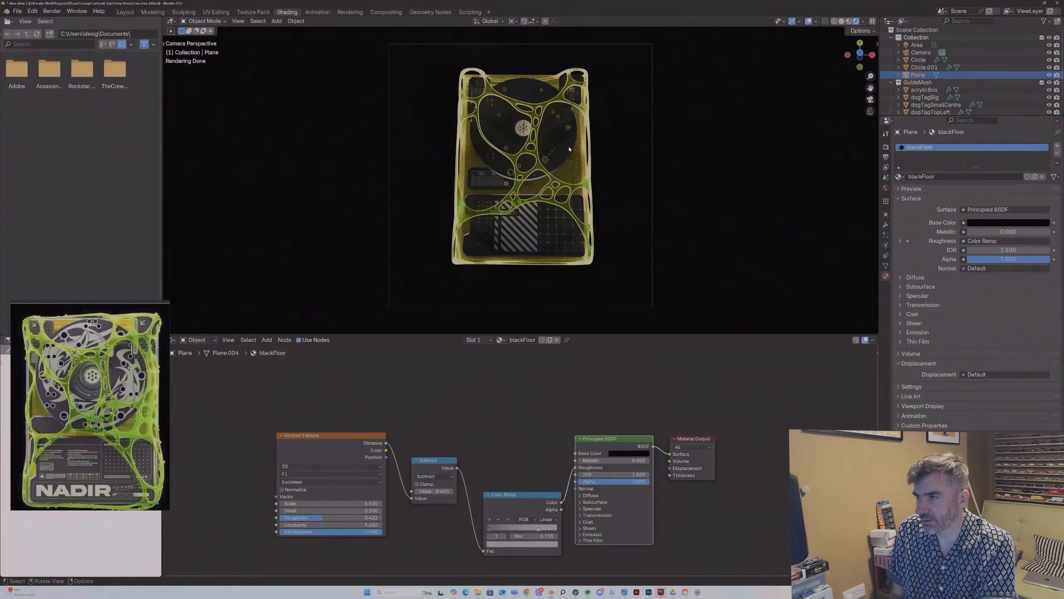
# Step: Isolate the large platter disc and unwrap its whole mesh with Project from View from the top
pyautogui.click(124, 11)
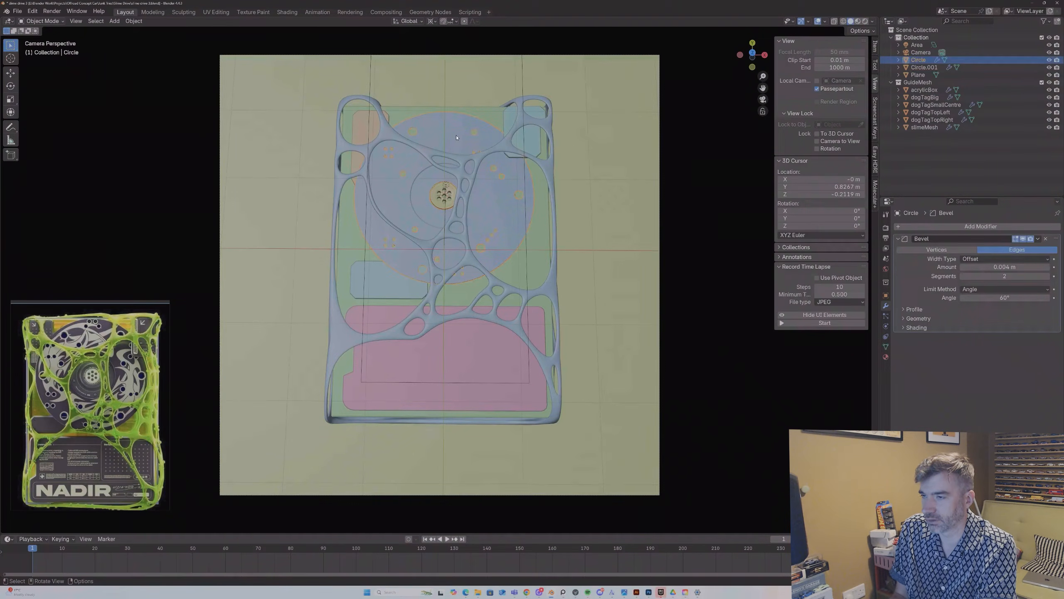
pyautogui.press('KP_Divide')
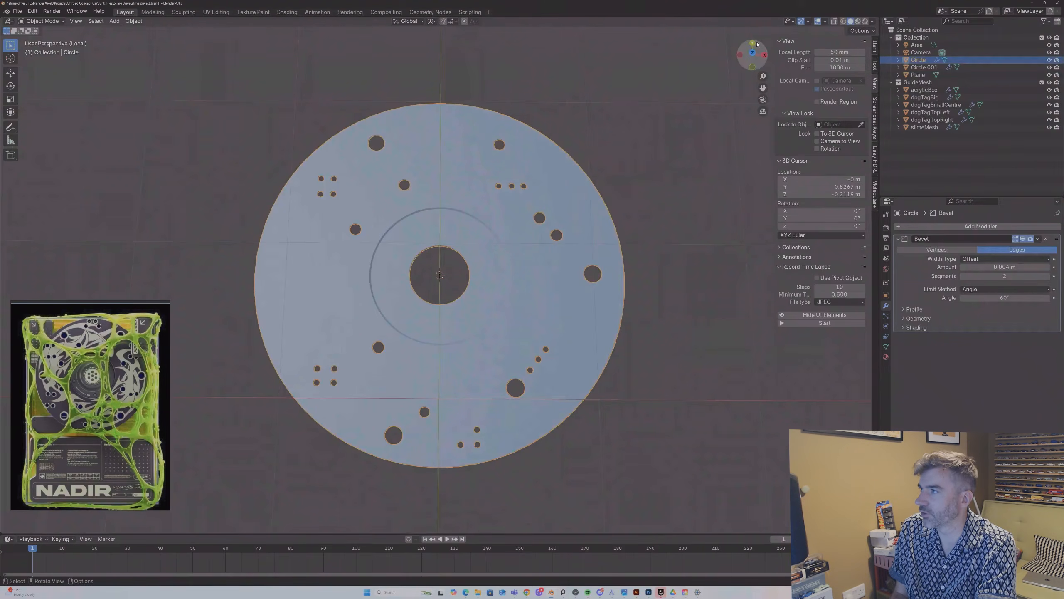
pyautogui.moveTo(753, 52); pyautogui.dragTo(755, 43)
pyautogui.click(755, 43)
pyautogui.press('Tab')
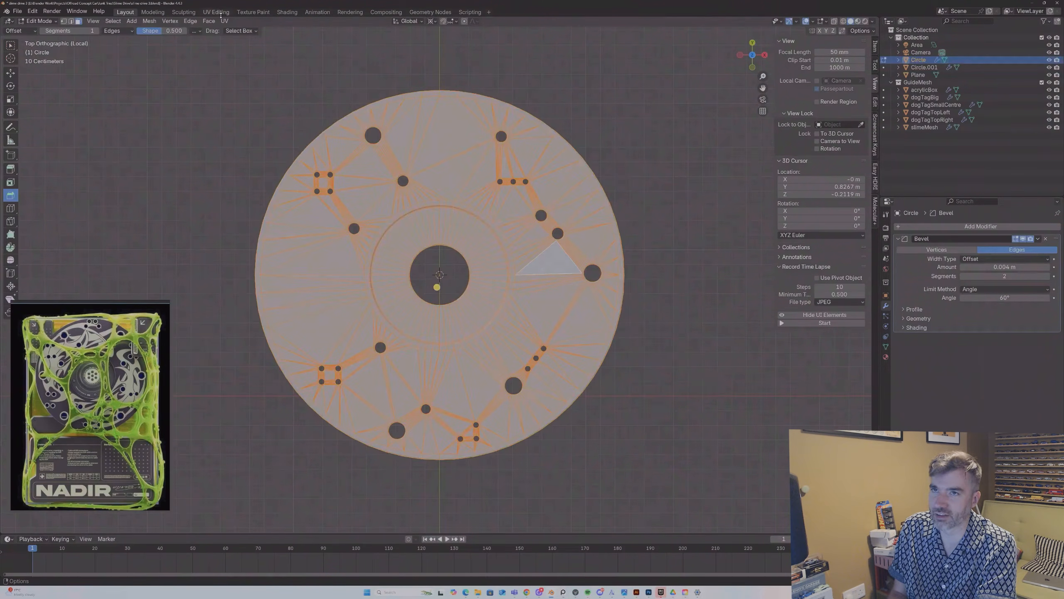
pyautogui.click(224, 21)
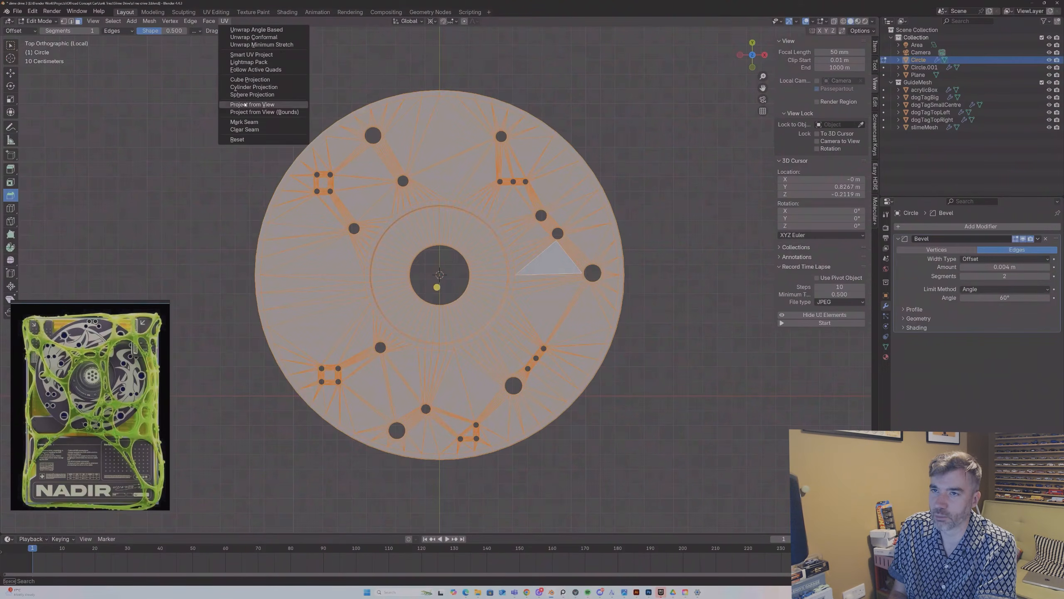
pyautogui.click(252, 105)
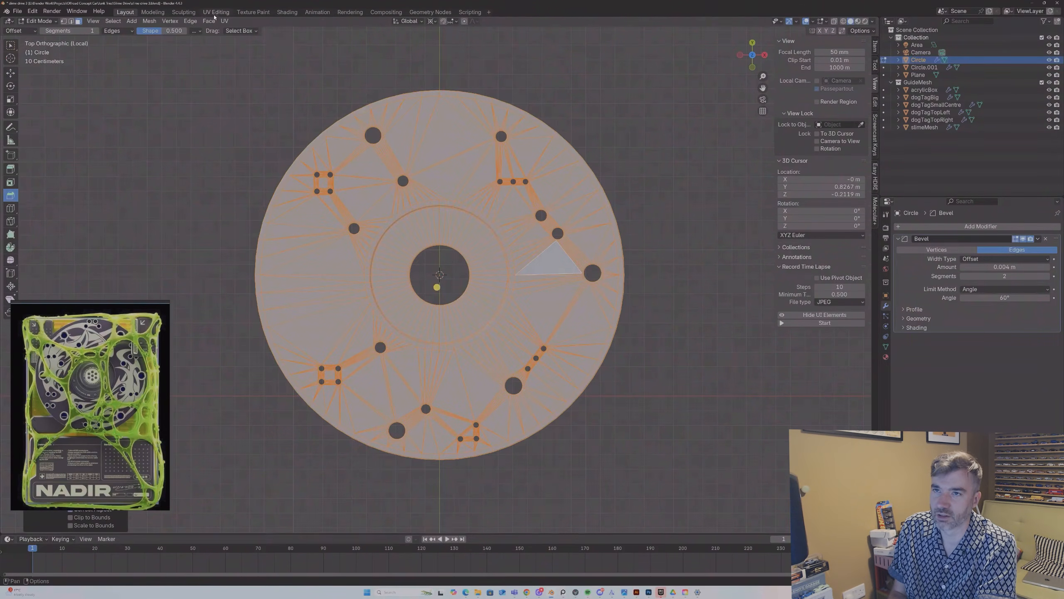
# Step: Unlink the dog tag pattern from the UV editor, then scale the disc's whole UV island to nearly fill the UV square and centre it
pyautogui.click(215, 12)
pyautogui.scroll(-6, 255, 190)
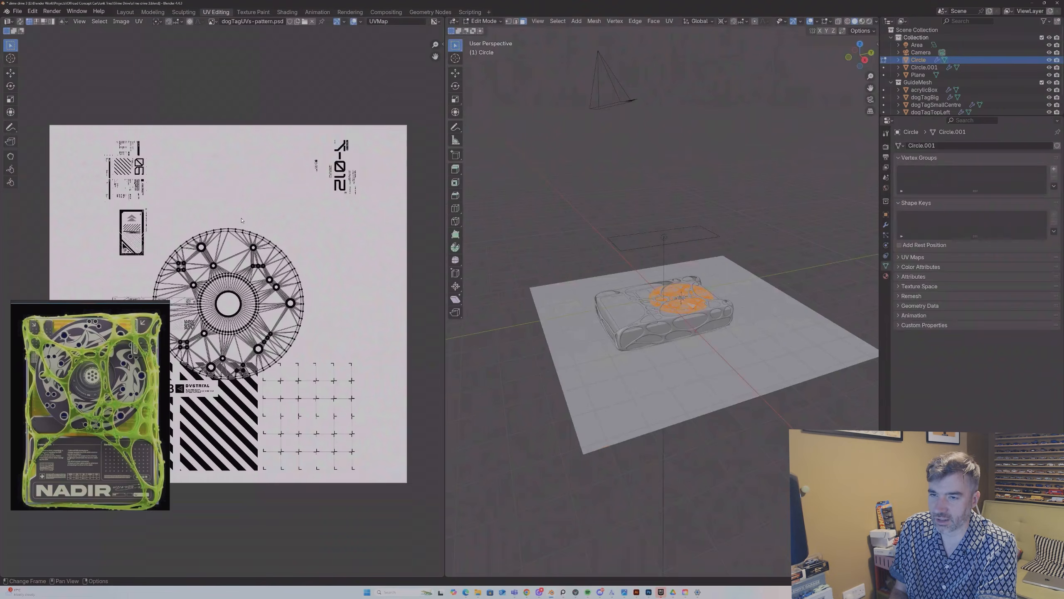
pyautogui.click(313, 22)
pyautogui.scroll(6, 244, 291)
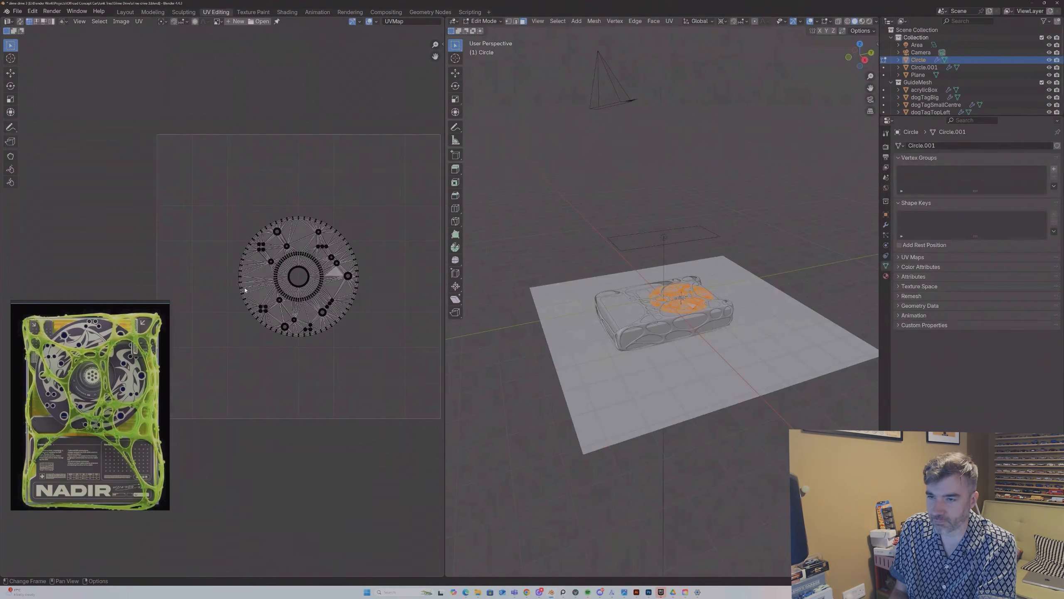
pyautogui.press('a')
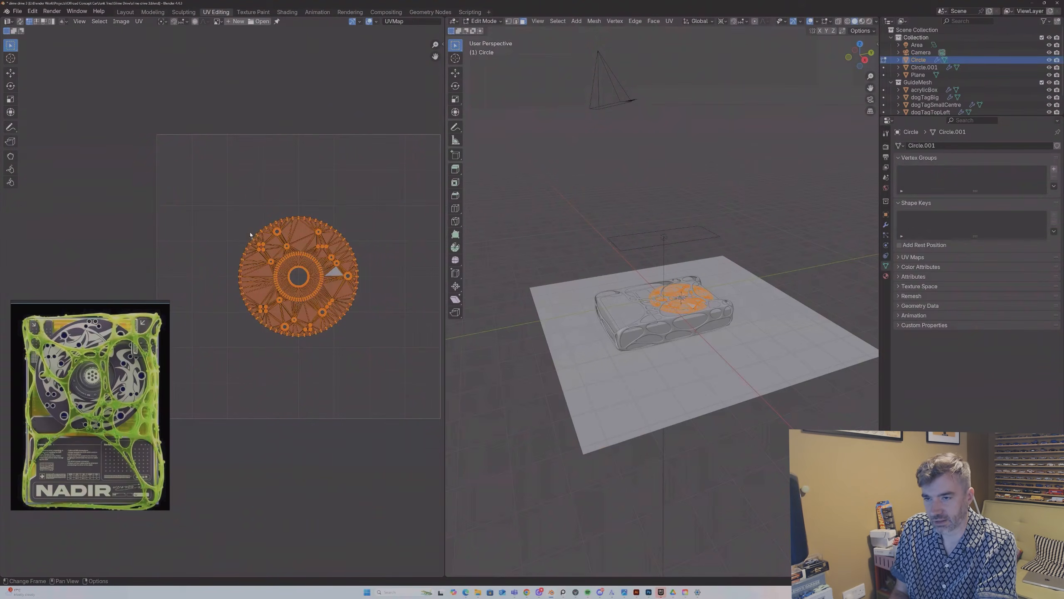
pyautogui.scroll(-1, 361, 255)
pyautogui.press('s')
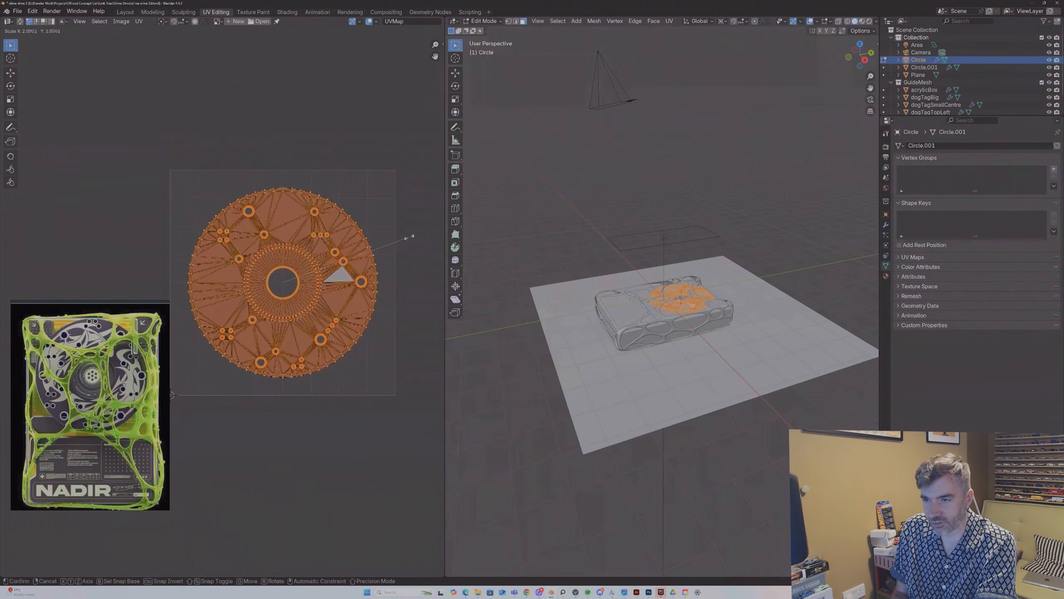
pyautogui.click(425, 229)
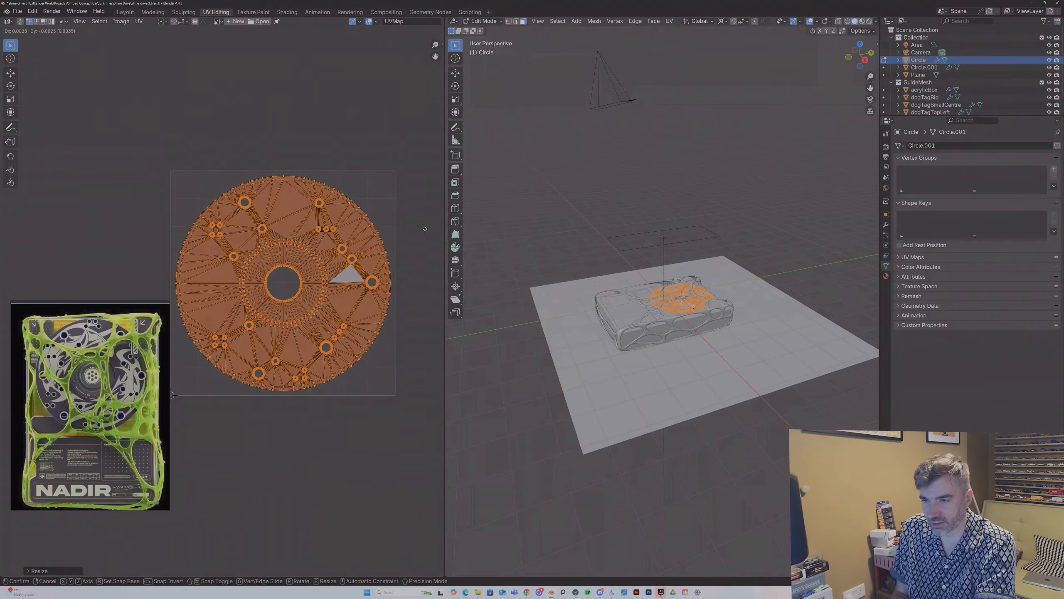
pyautogui.press('g')
pyautogui.click(426, 230)
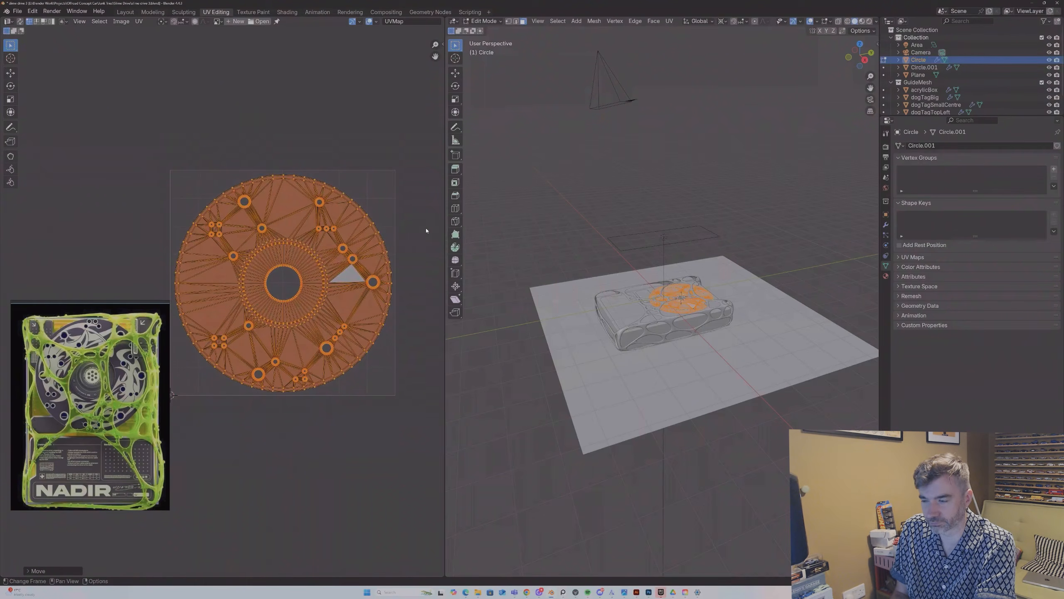
# Step: Export the disc's UV layout as a PNG named cdDesign UV in the Slime Drive folder
pyautogui.click(139, 21)
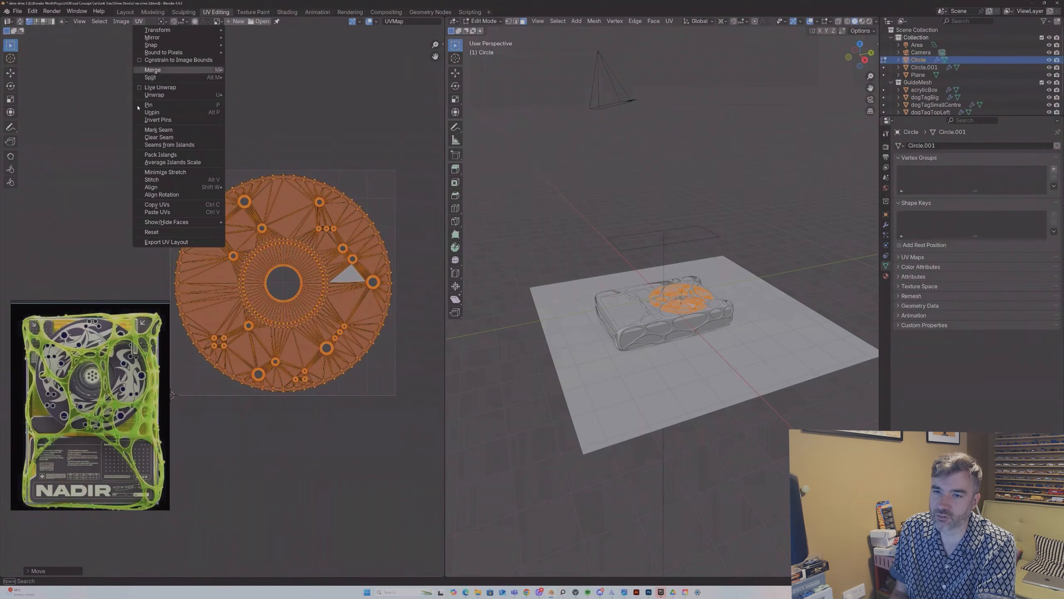
pyautogui.click(159, 243)
pyautogui.click(382, 437)
pyautogui.write('cdDe')
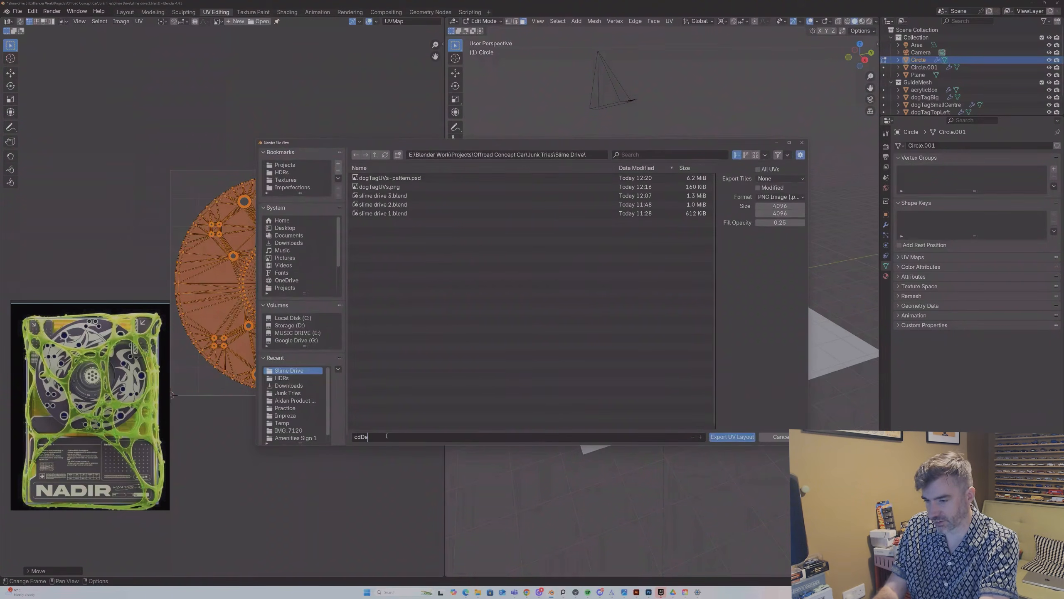
pyautogui.write('sign UV')
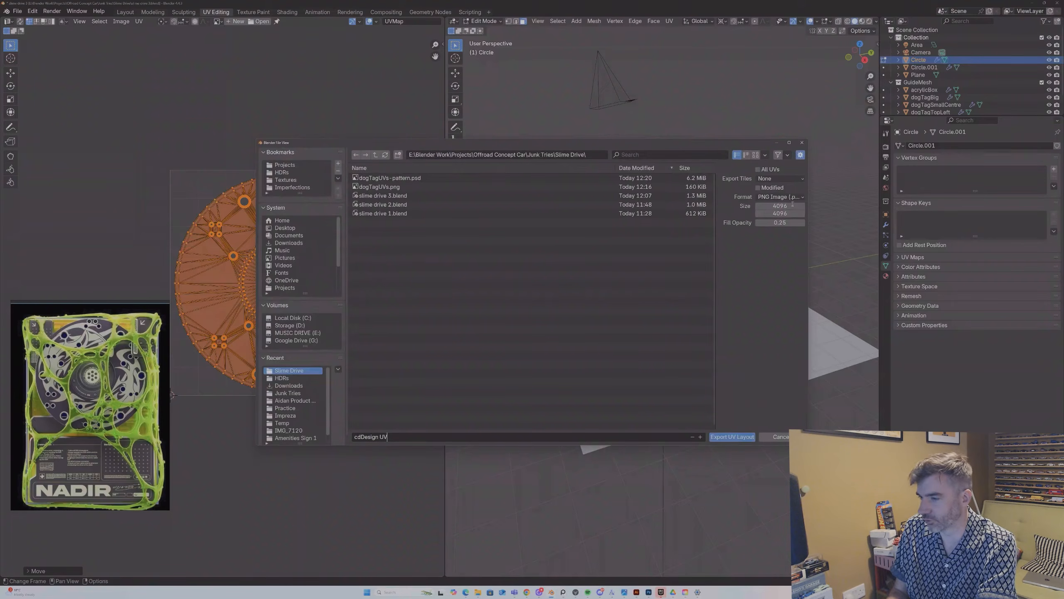
pyautogui.click(727, 437)
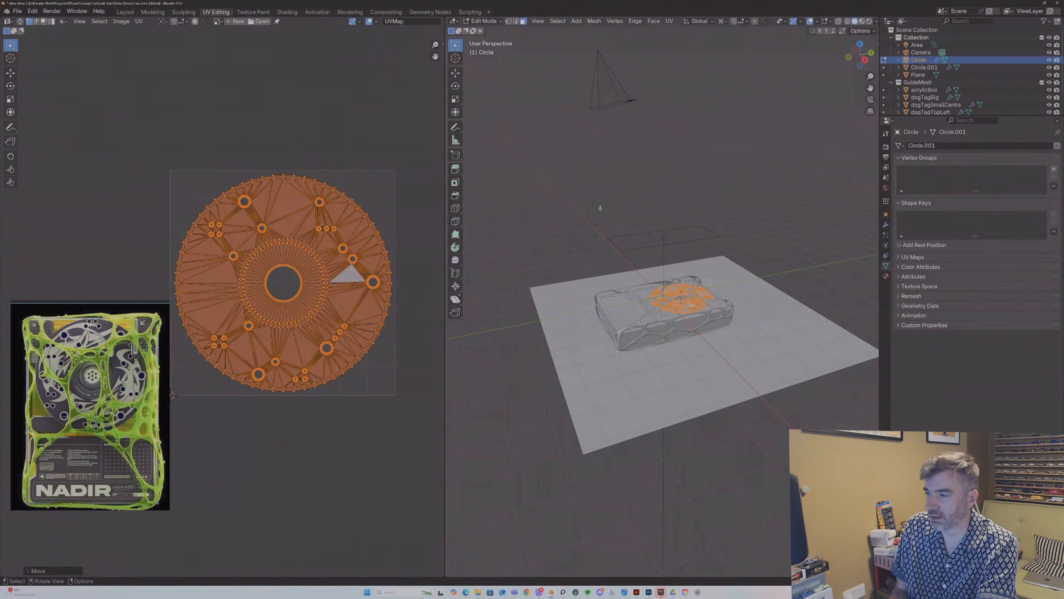
# Step: Make the disc's powderCoatedMetal material a single-user copy and rename it CDPowderCoated
pyautogui.press('Tab')
pyautogui.click(617, 238)
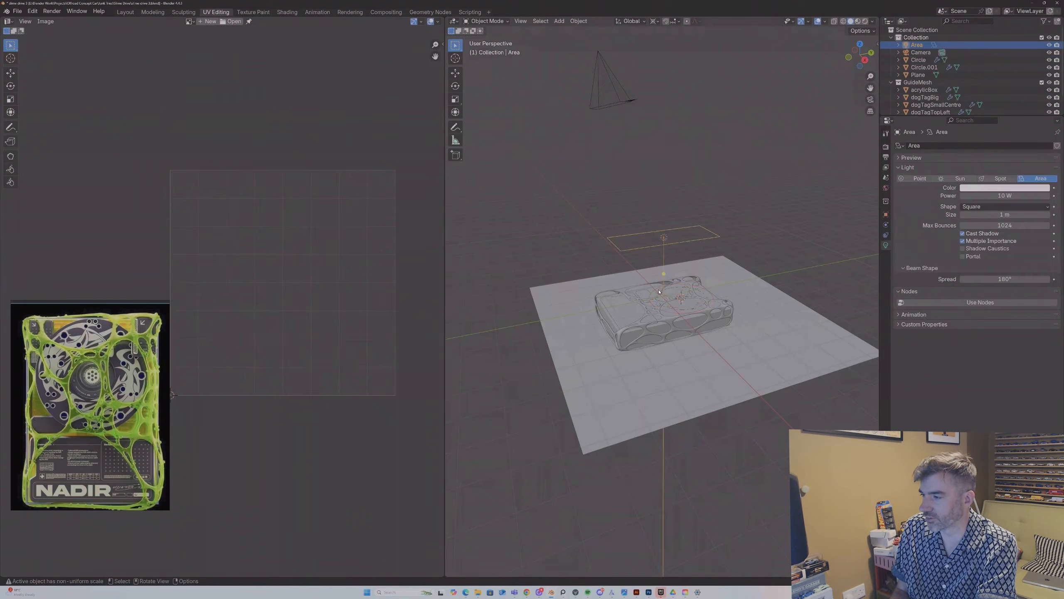
pyautogui.click(659, 292)
pyautogui.click(287, 12)
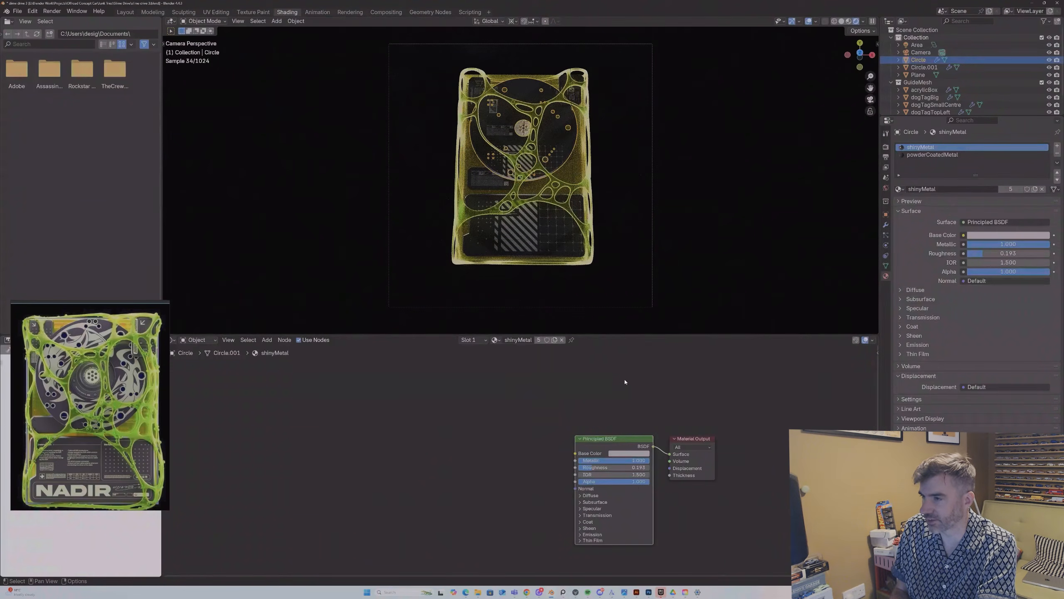
pyautogui.moveTo(626, 383); pyautogui.dragTo(627, 398, button='middle')
pyautogui.click(926, 154)
pyautogui.moveTo(640, 409); pyautogui.dragTo(643, 409, button='middle')
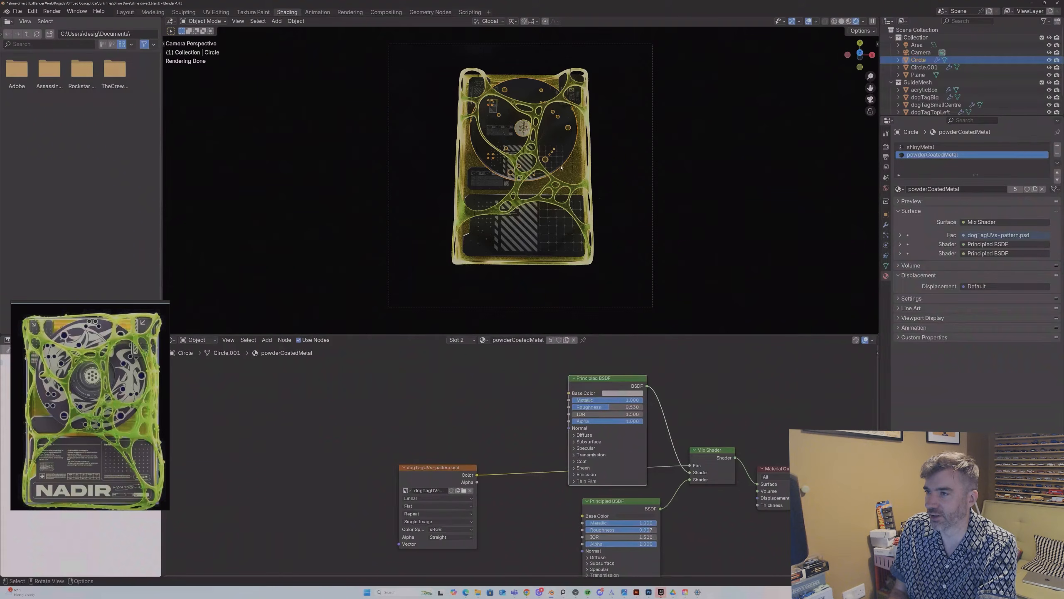
pyautogui.click(1015, 189)
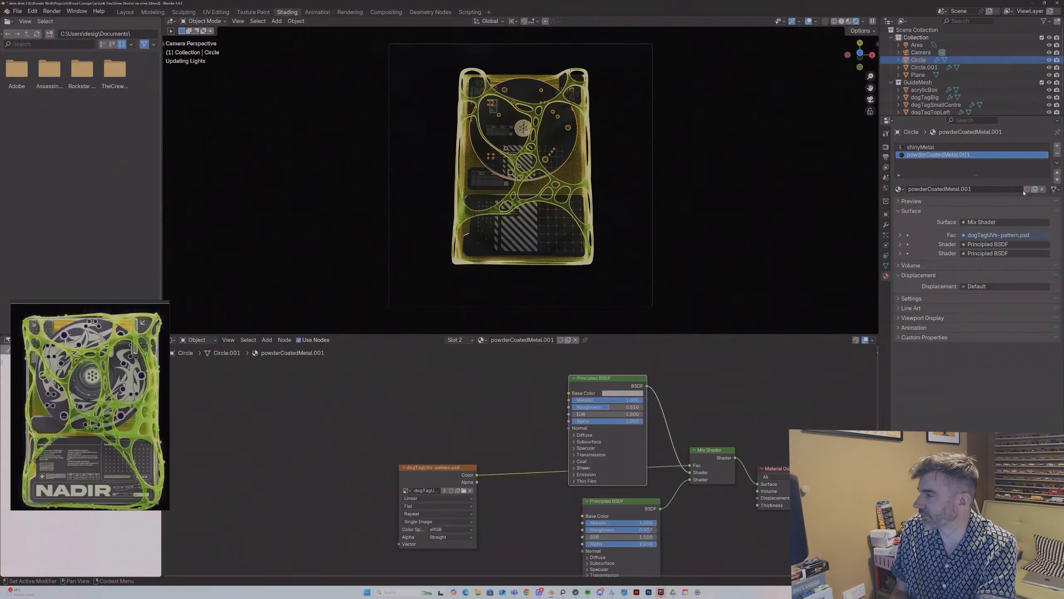
pyautogui.write('CDP')
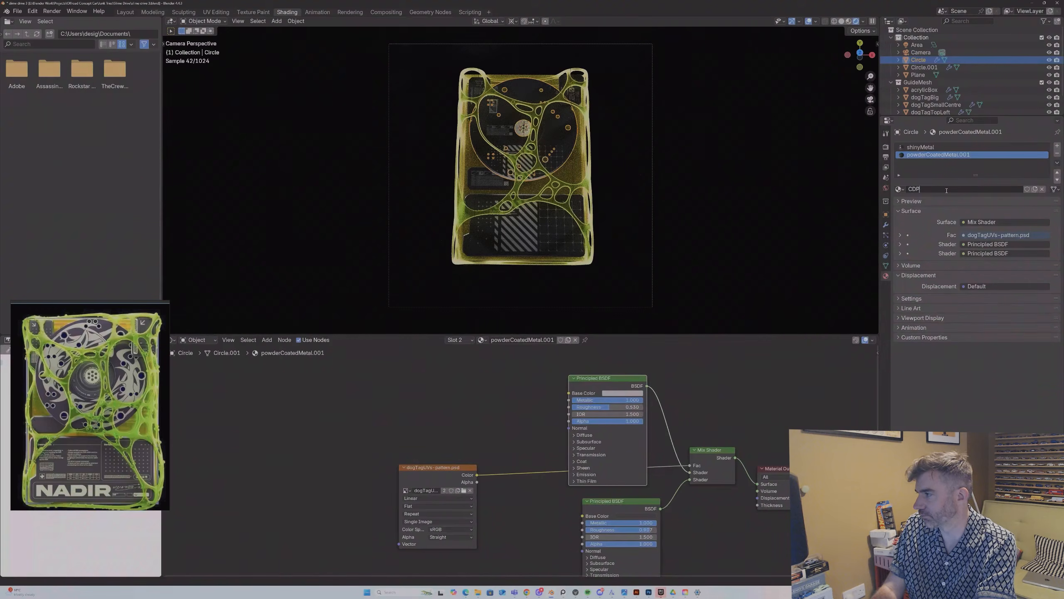
pyautogui.write('owderCoate')
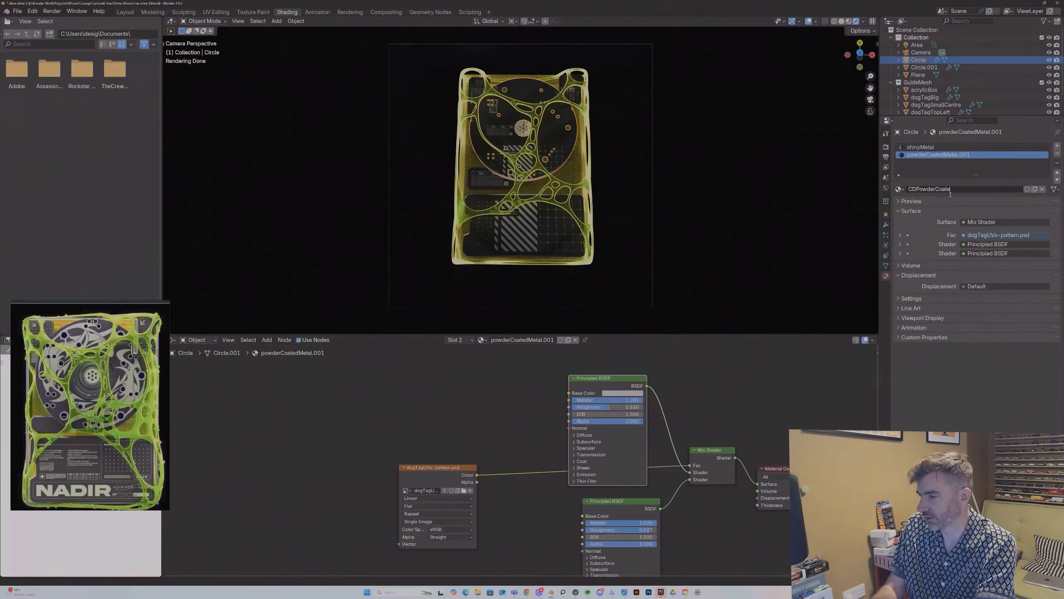
pyautogui.write('d')
pyautogui.press('Return')
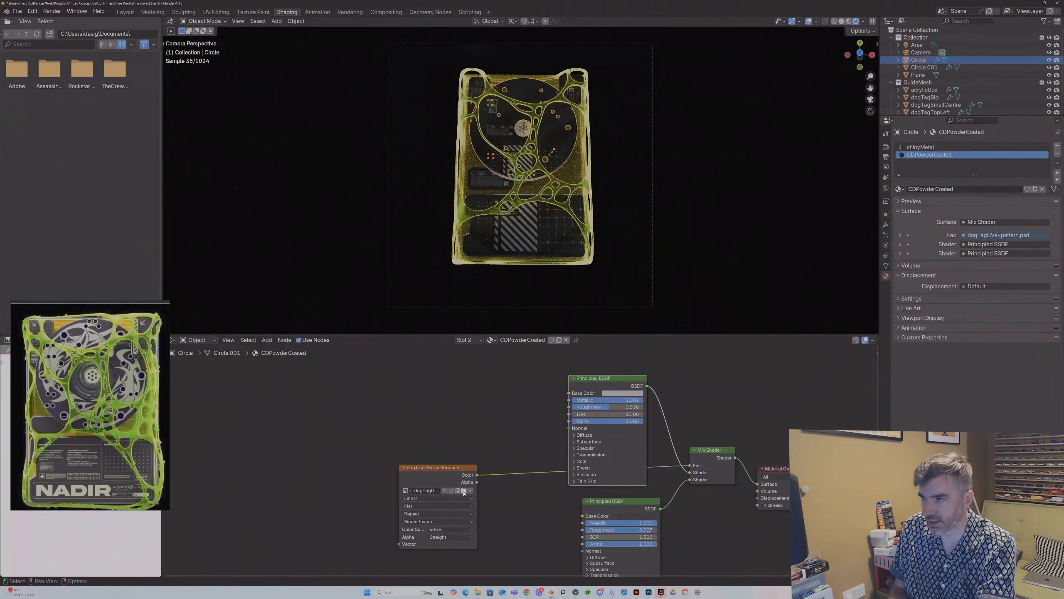
# Step: Replace the image in the CDPowderCoated texture node with cd design tribal.psd from the Junk Tries folder
pyautogui.click(464, 491)
pyautogui.click(375, 155)
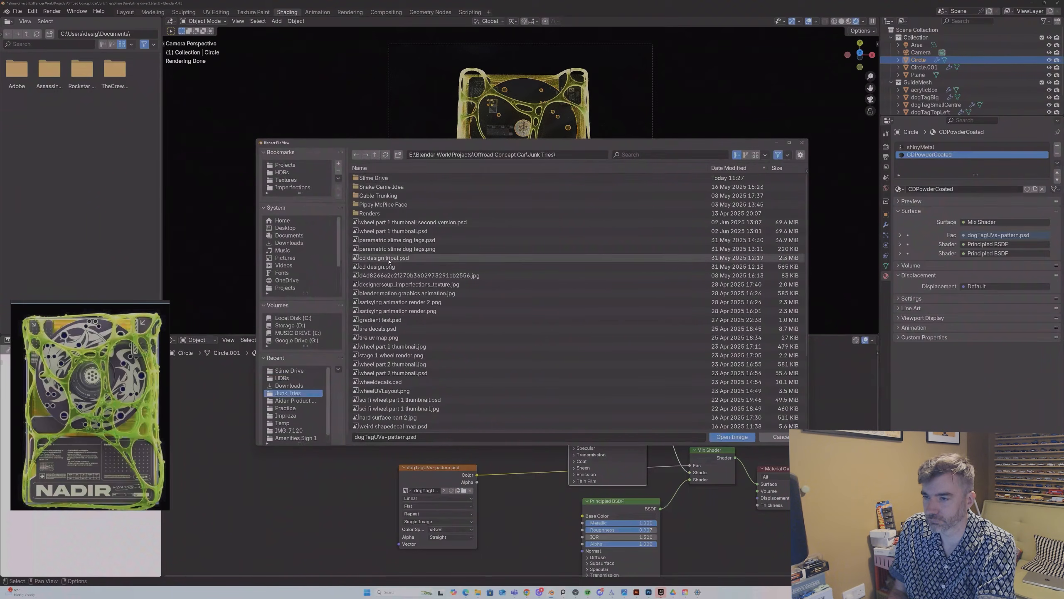
pyautogui.doubleClick(389, 258)
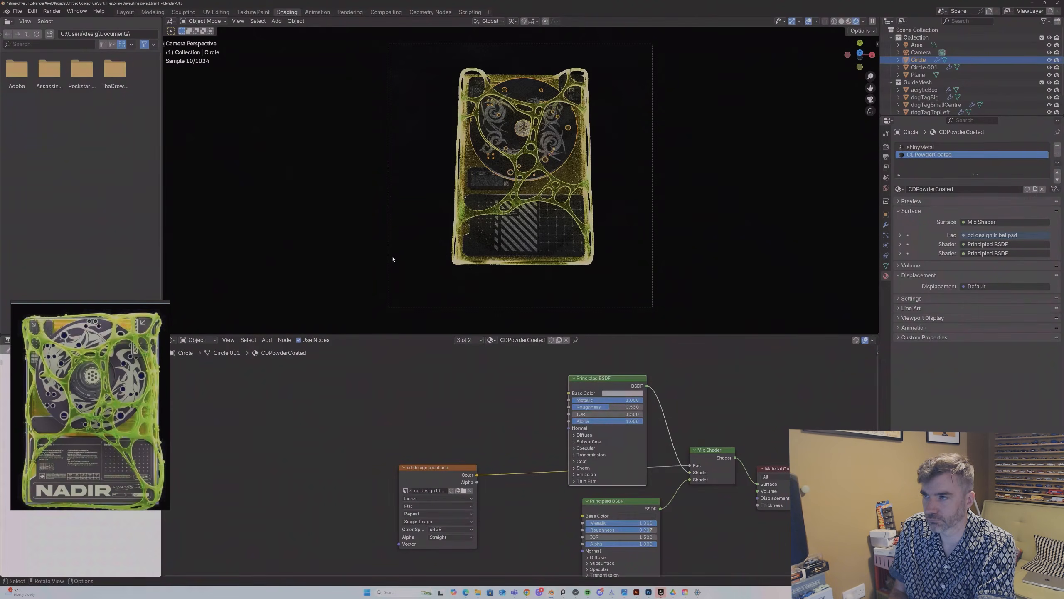
pyautogui.click(621, 162)
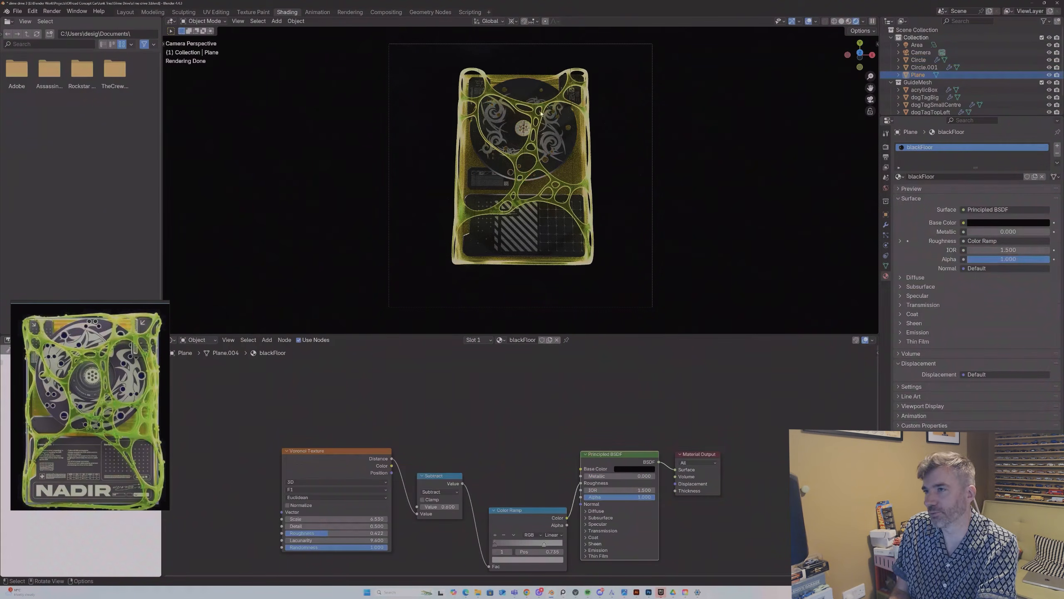
pyautogui.click(540, 119)
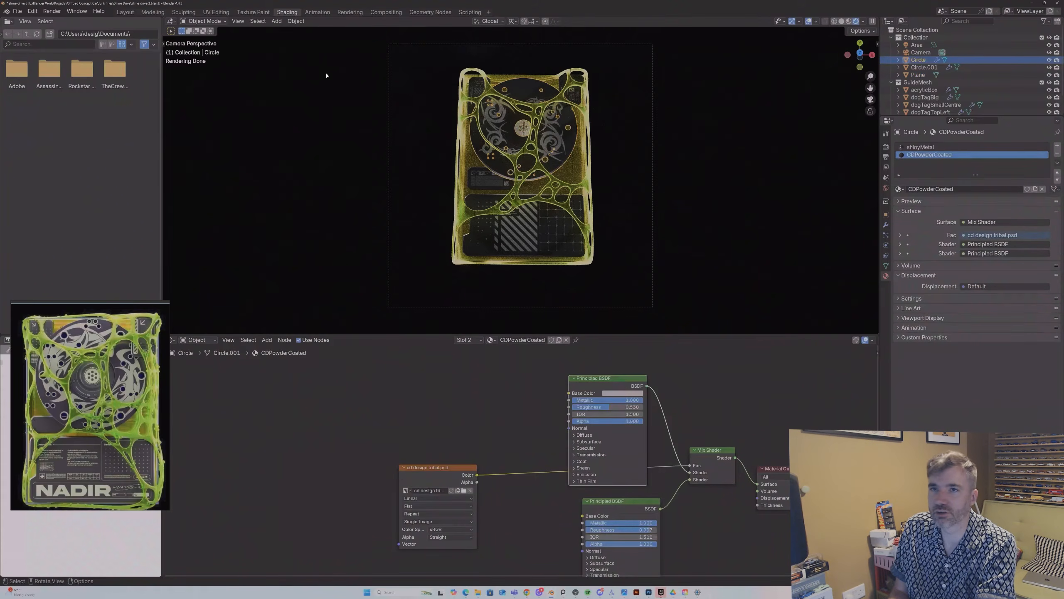
# Step: Display cd design tribal.psd behind the disc's UVs and shift the UV island slightly over the artwork
pyautogui.click(216, 12)
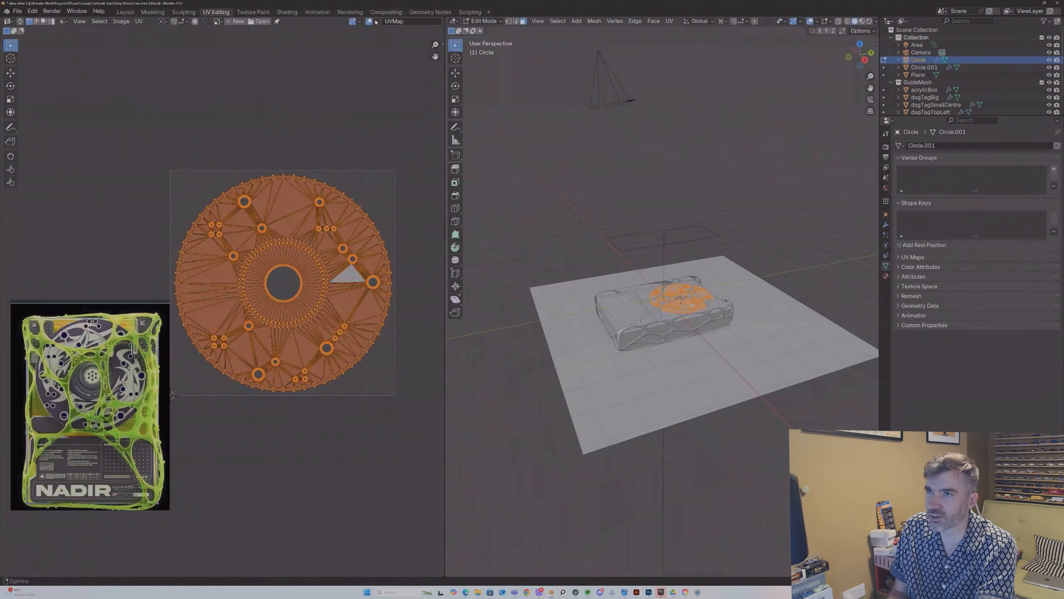
pyautogui.click(218, 22)
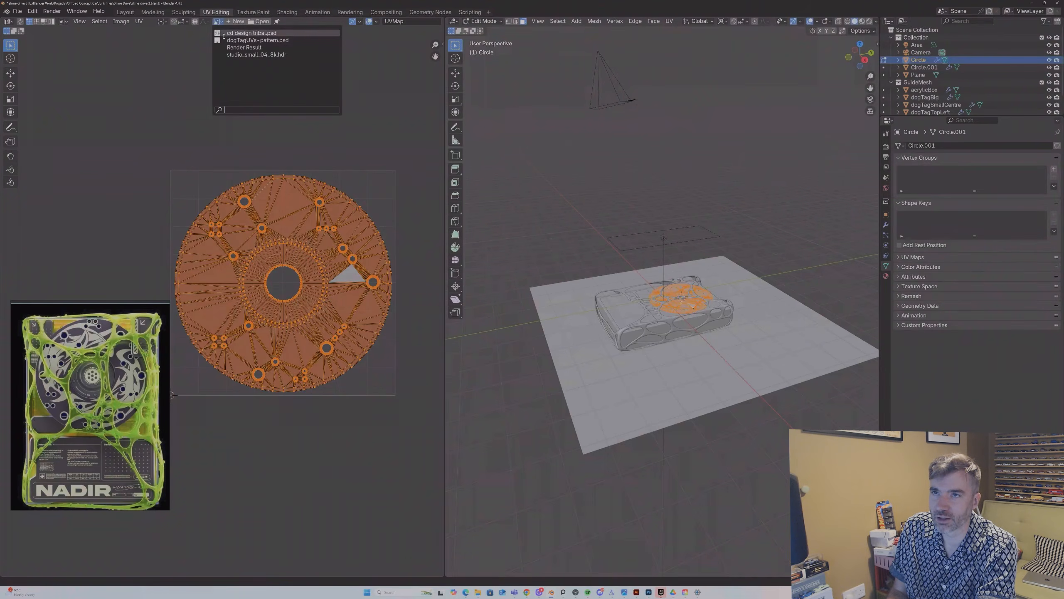
pyautogui.click(251, 33)
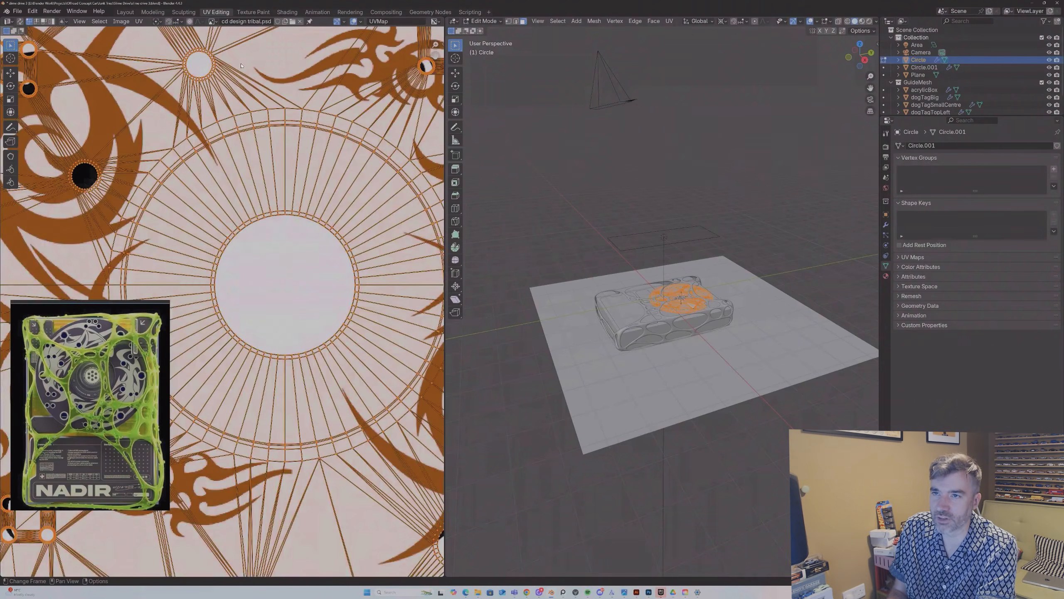
pyautogui.scroll(-6, 271, 226)
pyautogui.press('g')
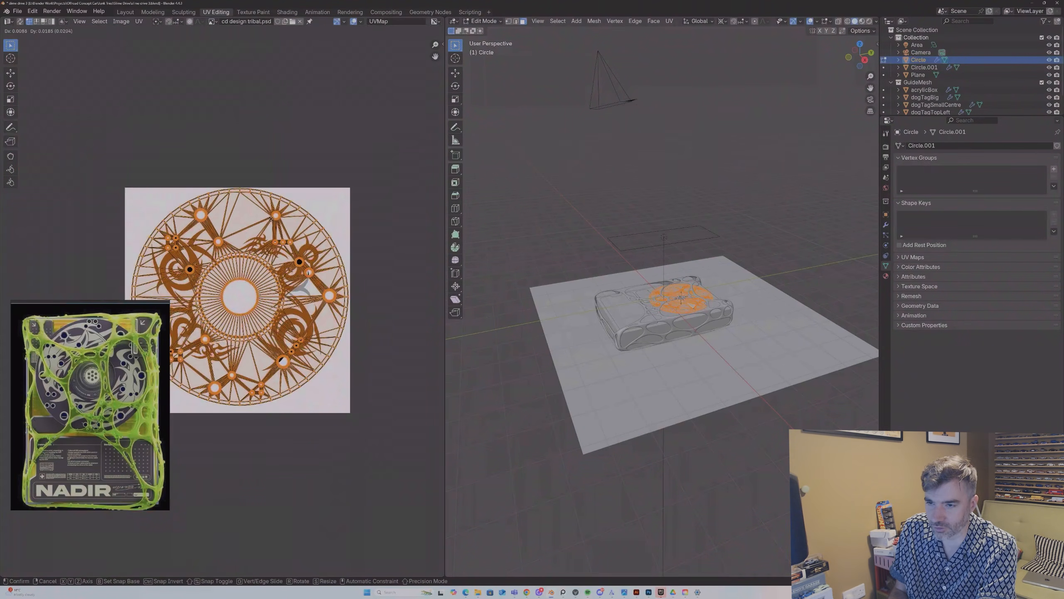
pyautogui.click(271, 221)
# Step: Fine-tune the position of the disc's UVs over the tribal artwork while checking the rendered camera view
pyautogui.click(870, 99)
pyautogui.click(868, 20)
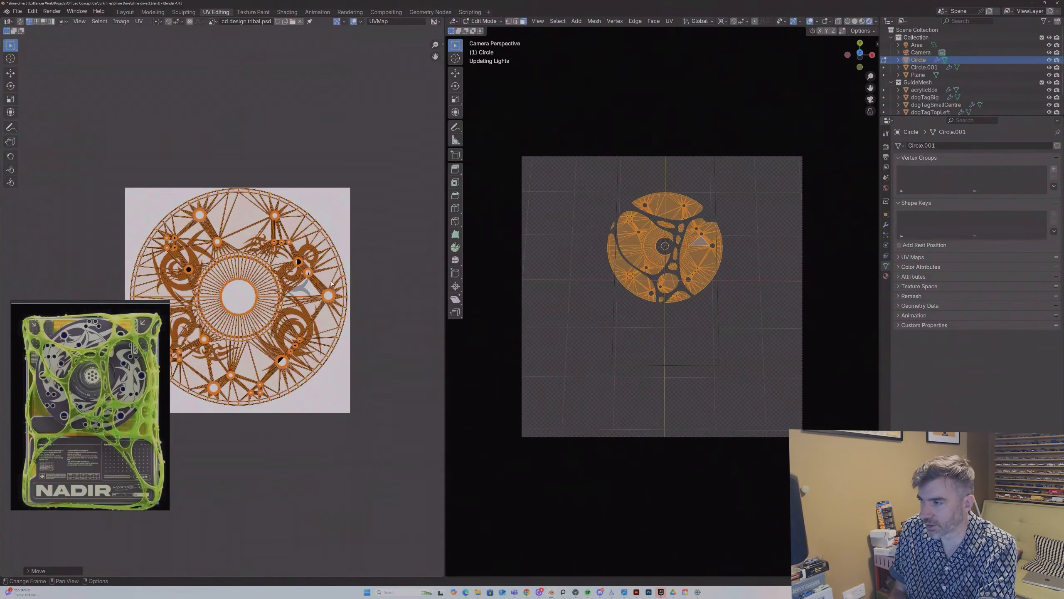
pyautogui.press('g')
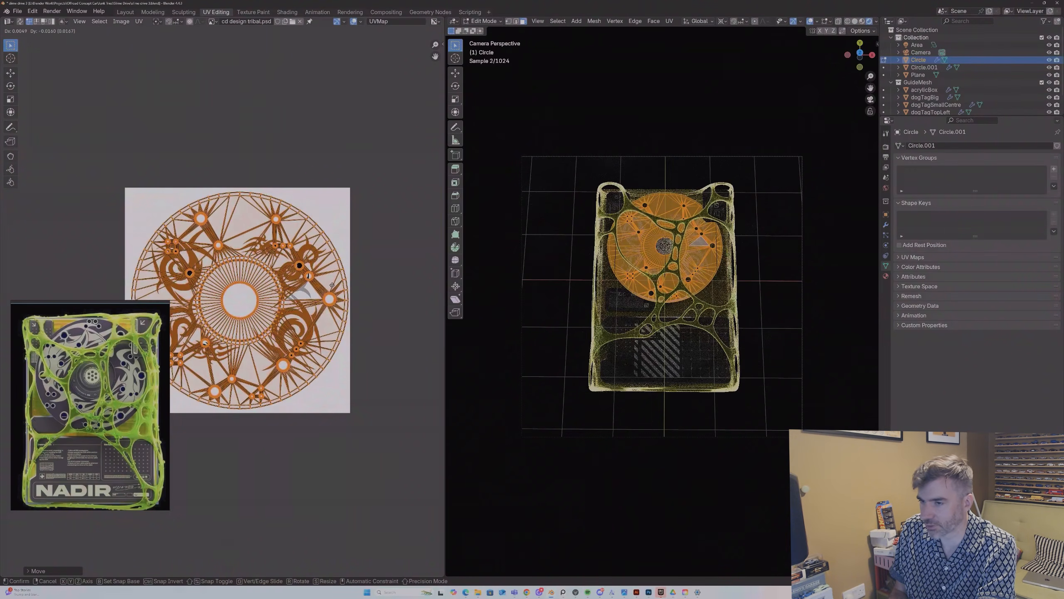
pyautogui.click(332, 287)
pyautogui.press('Tab')
pyautogui.click(663, 139)
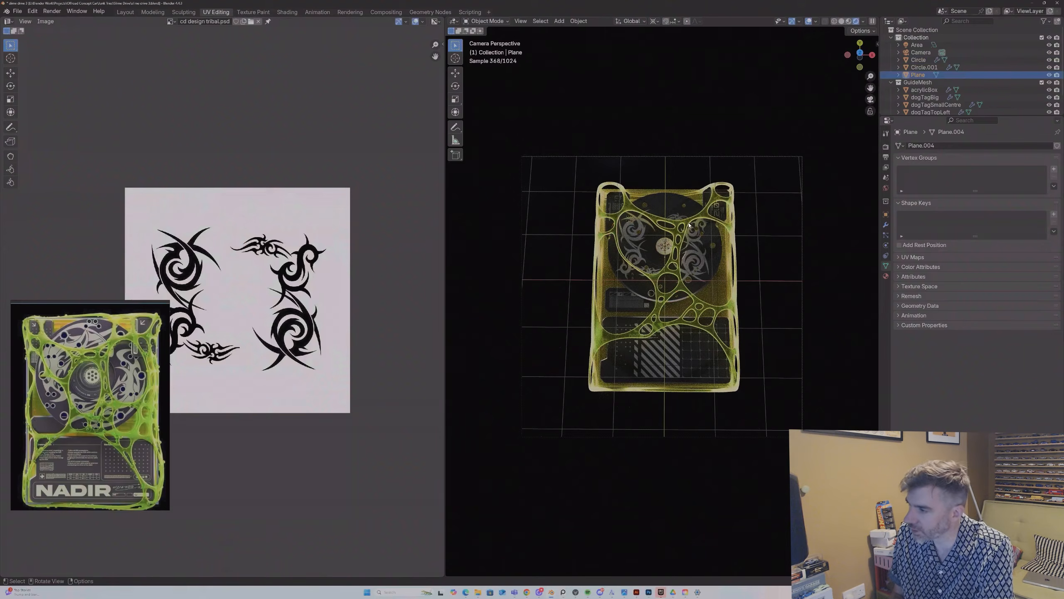
# Step: Give the small hub at the disc's centre a new material with roughness 0.827 and subsurface weight 1
pyautogui.click(670, 243)
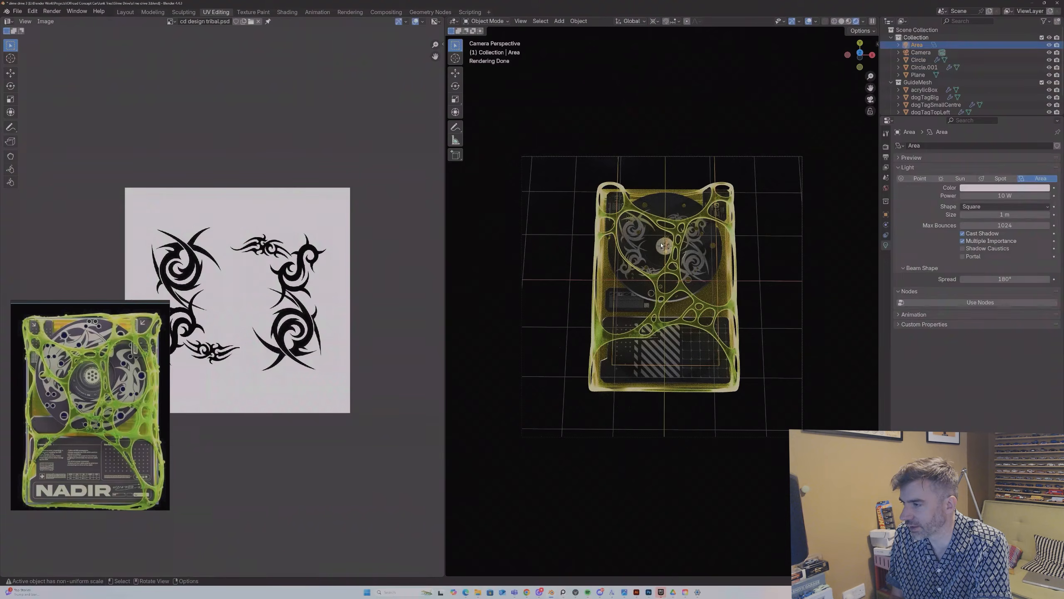
pyautogui.click(661, 246)
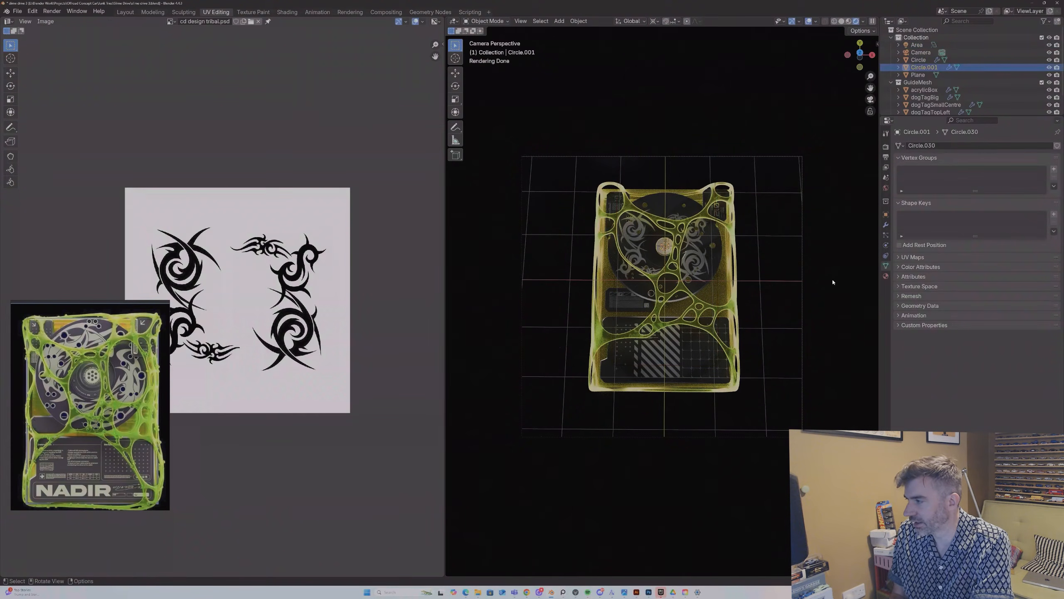
pyautogui.click(886, 276)
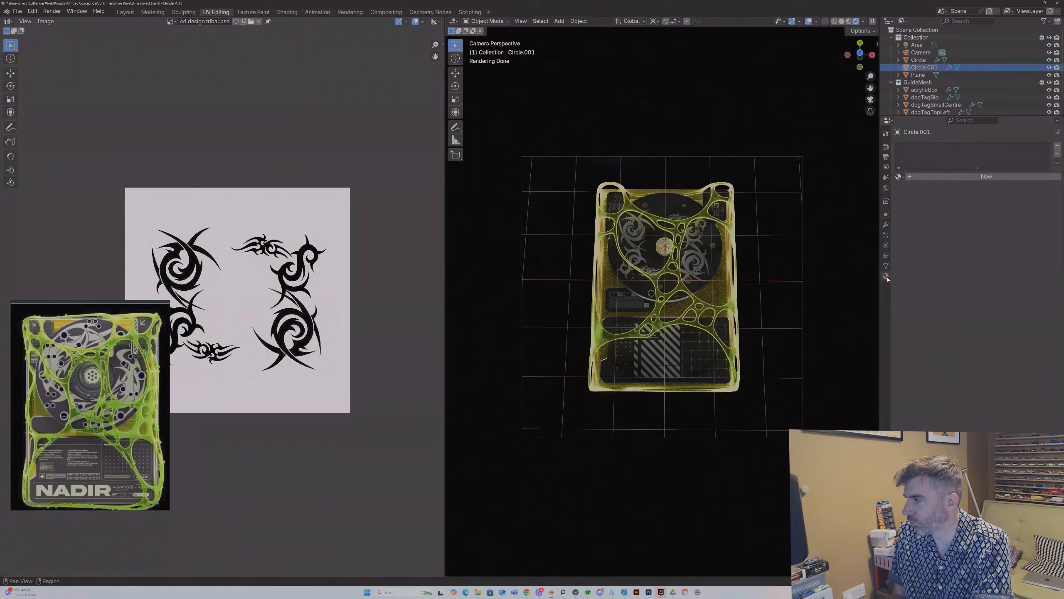
pyautogui.click(964, 177)
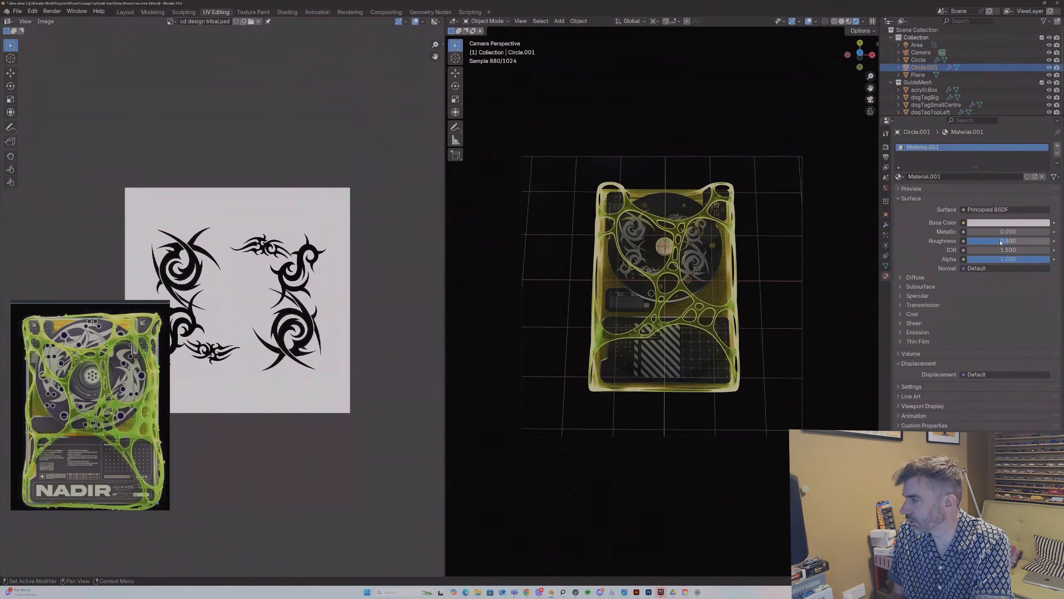
pyautogui.moveTo(1001, 243); pyautogui.dragTo(1012, 242)
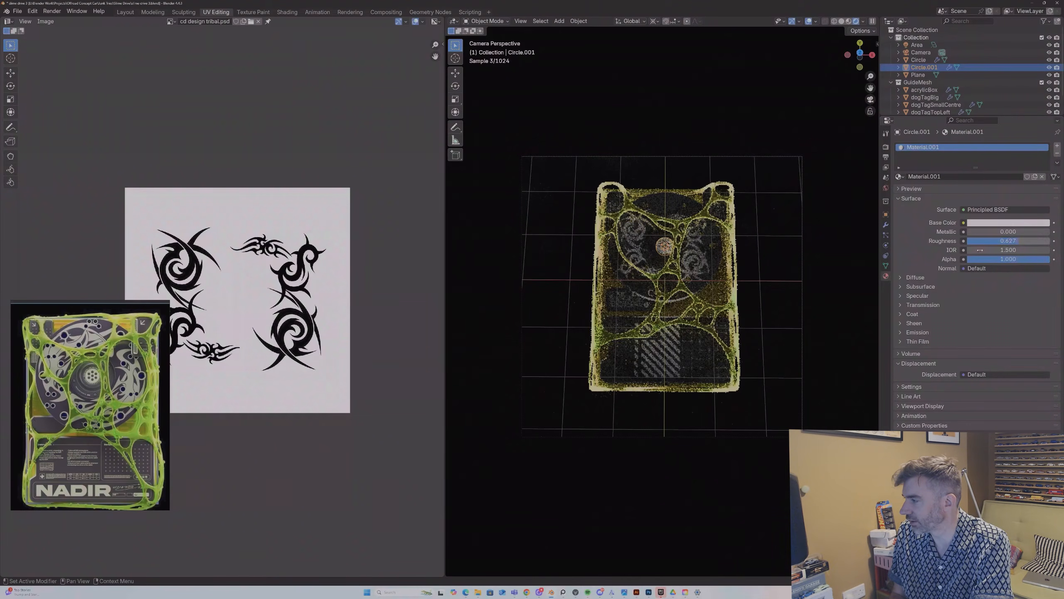
pyautogui.click(914, 286)
pyautogui.click(1040, 305)
pyautogui.write('1')
pyautogui.press('Return')
pyautogui.click(769, 134)
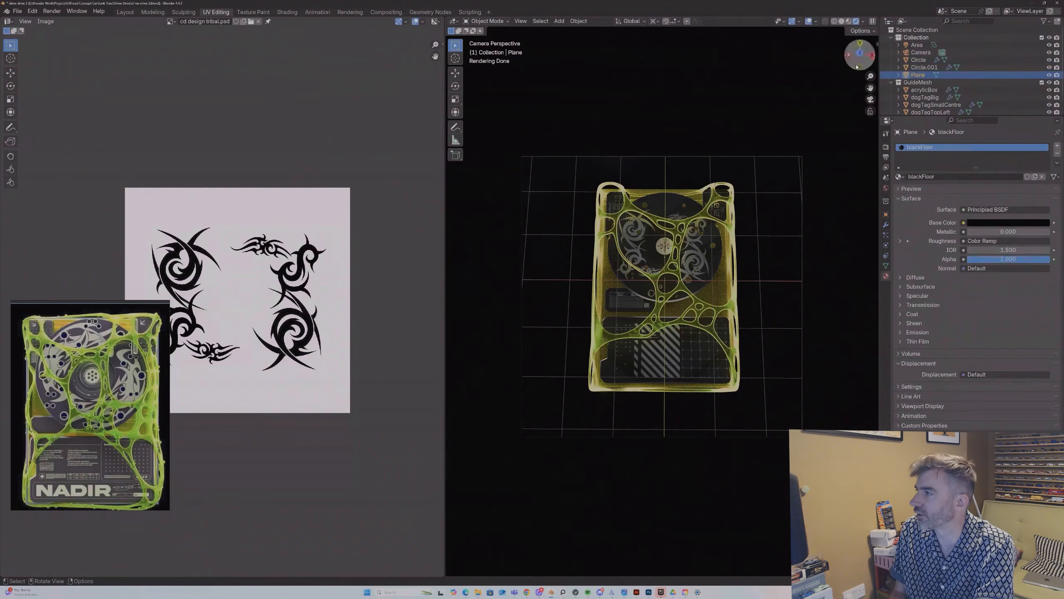
# Step: Add a point light above the platter disc and give it a blue colour
pyautogui.click(871, 100)
pyautogui.moveTo(614, 345); pyautogui.dragTo(593, 340, button='middle')
pyautogui.scroll(6, 645, 319)
pyautogui.moveTo(688, 309); pyautogui.dragTo(659, 315, button='middle')
pyautogui.hotkey('shift', 'a')
pyautogui.moveTo(662, 315)
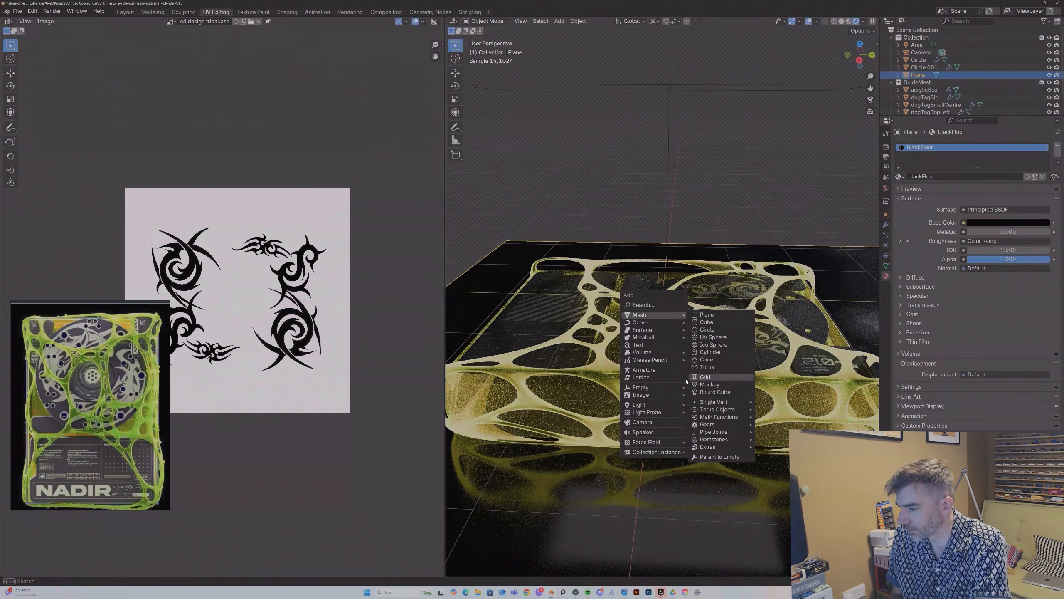
pyautogui.moveTo(645, 405)
pyautogui.click(708, 406)
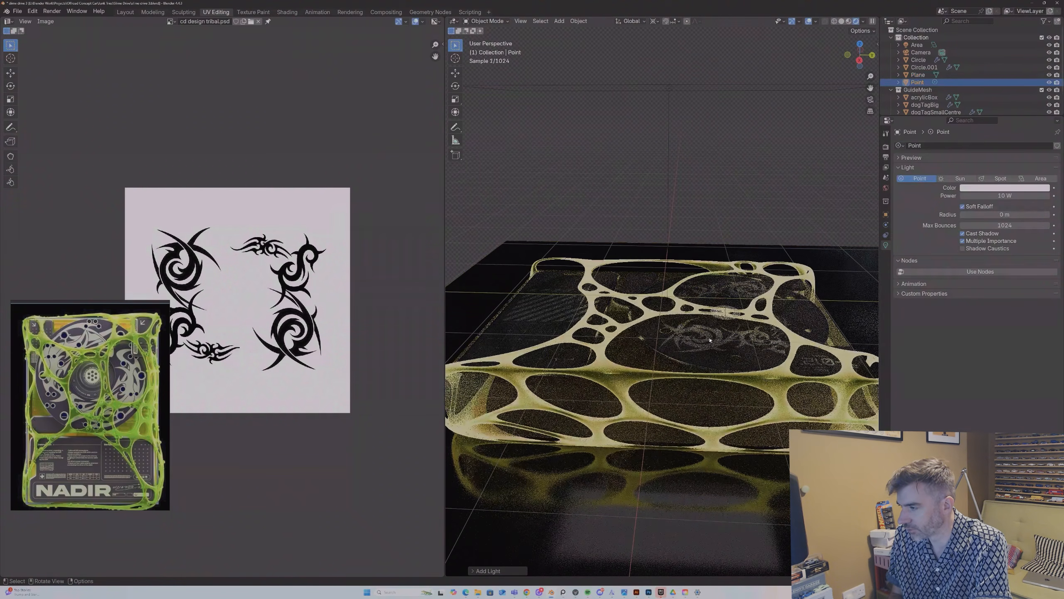
pyautogui.press('g')
pyautogui.press('z')
pyautogui.click(713, 282)
pyautogui.click(980, 187)
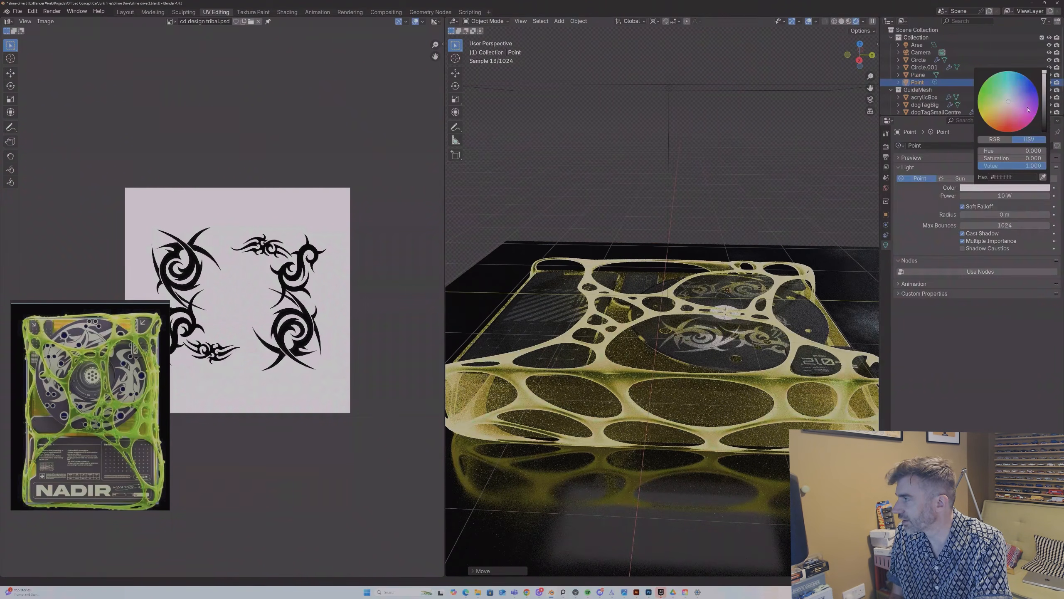
pyautogui.moveTo(1014, 89); pyautogui.dragTo(1023, 81)
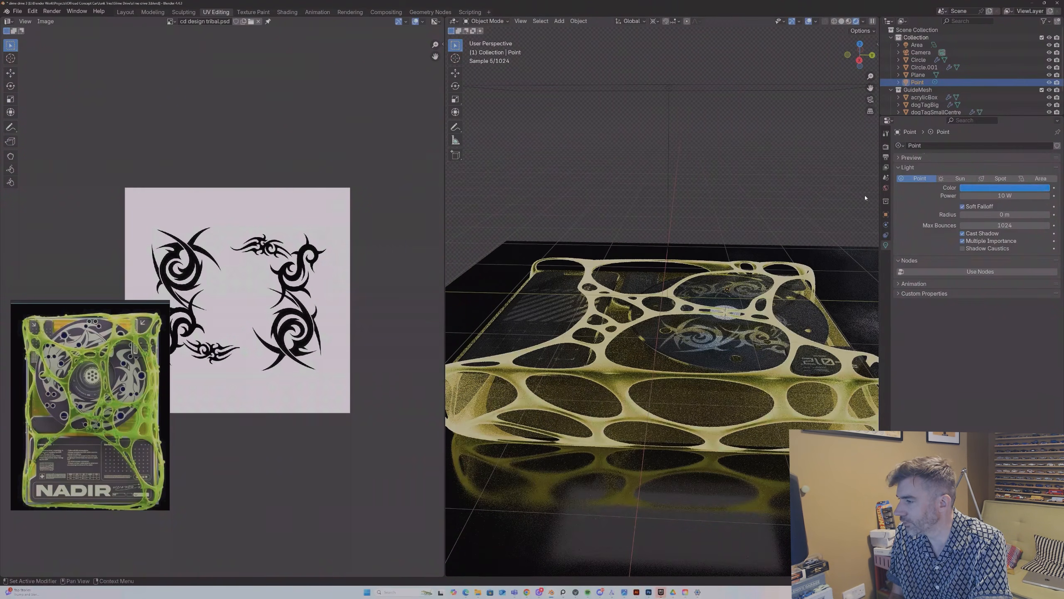
# Step: Reposition the blue point light from the back view and shift it along X toward the disc's left edge
pyautogui.click(848, 55)
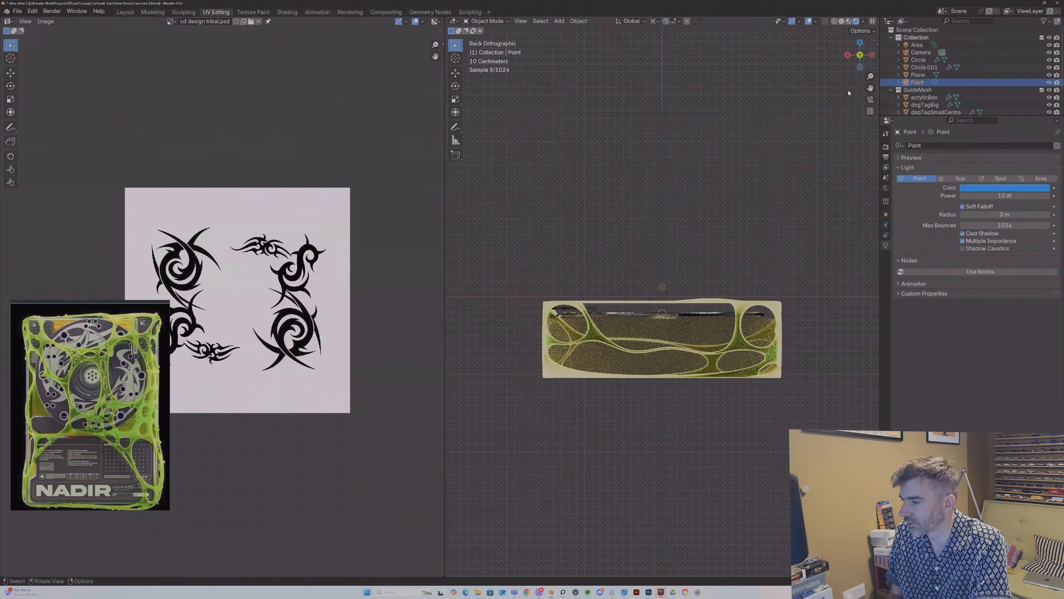
pyautogui.press('g')
pyautogui.click(673, 271)
pyautogui.moveTo(682, 295); pyautogui.dragTo(754, 306, button='middle')
pyautogui.press('g')
pyautogui.press('x')
pyautogui.click(628, 248)
# Step: Place the point light over the disc's upper-left tribal artwork and lower it about 0.17 m along Z
pyautogui.click(859, 47)
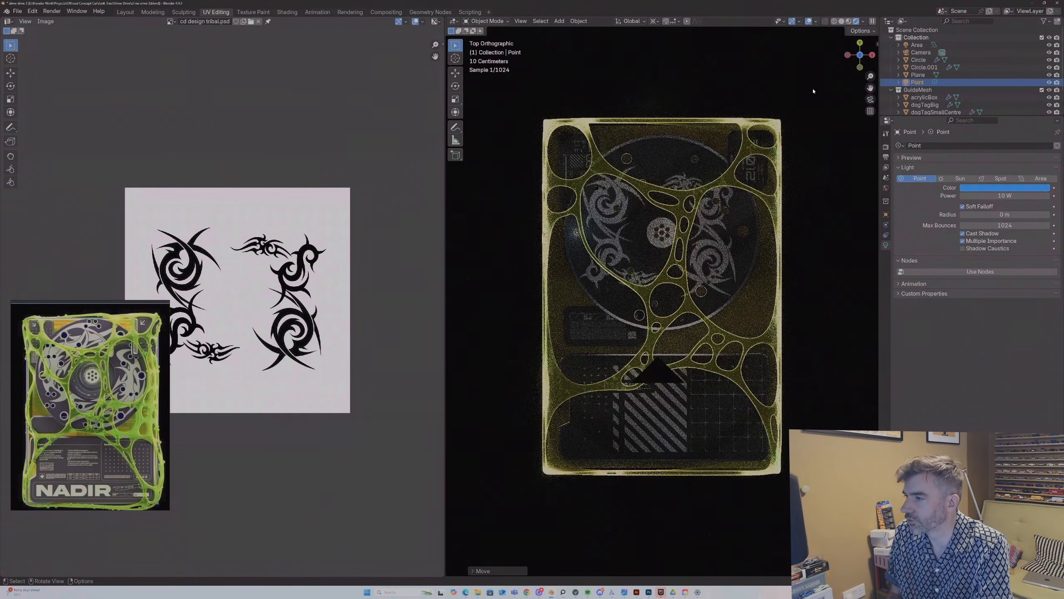
pyautogui.press('g')
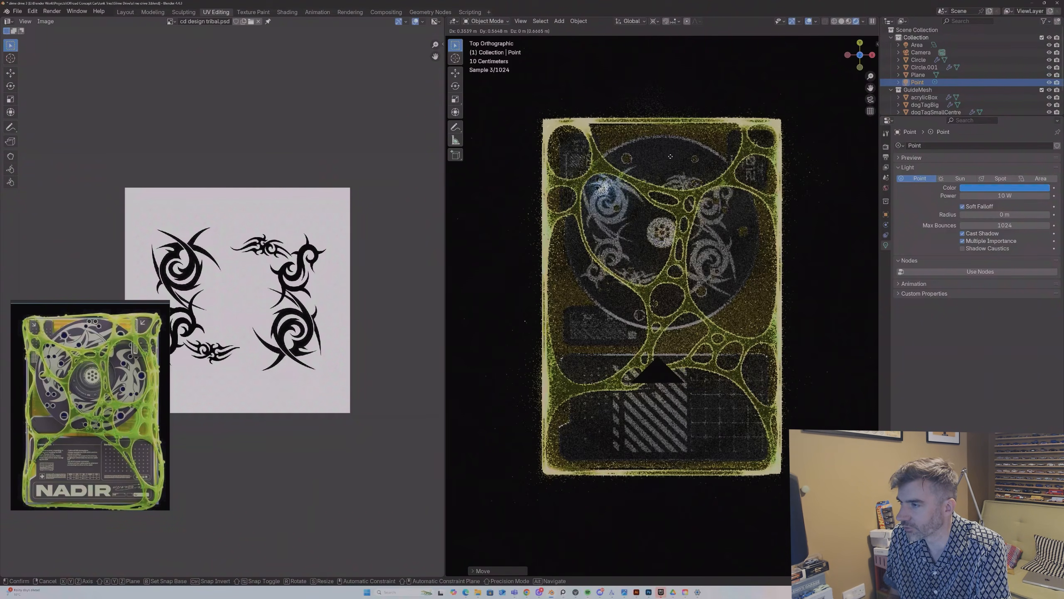
pyautogui.click(671, 157)
pyautogui.moveTo(666, 167); pyautogui.dragTo(586, 291, button='middle')
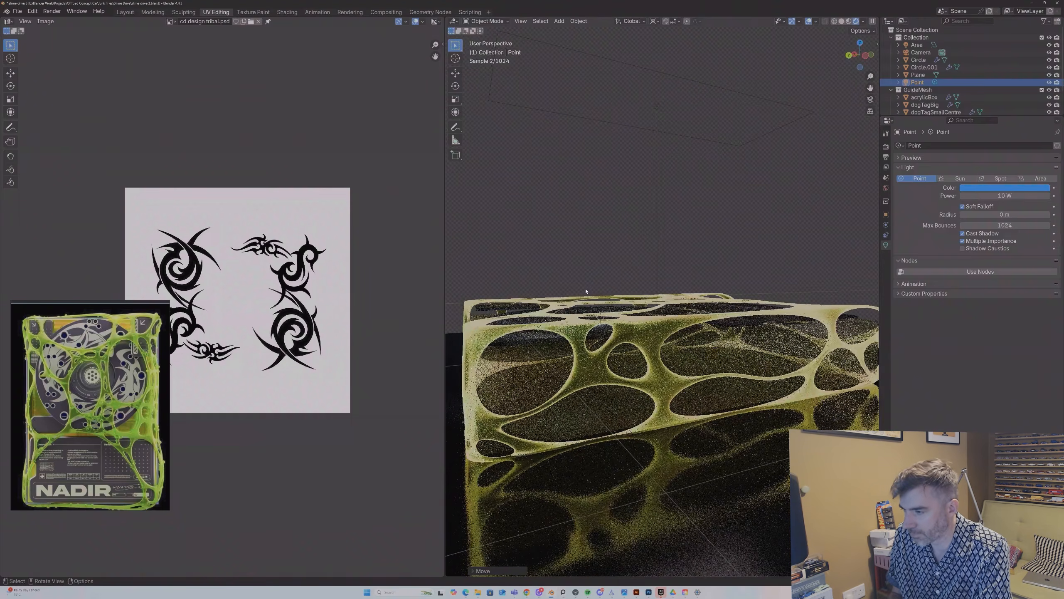
pyautogui.press('g')
pyautogui.press('z')
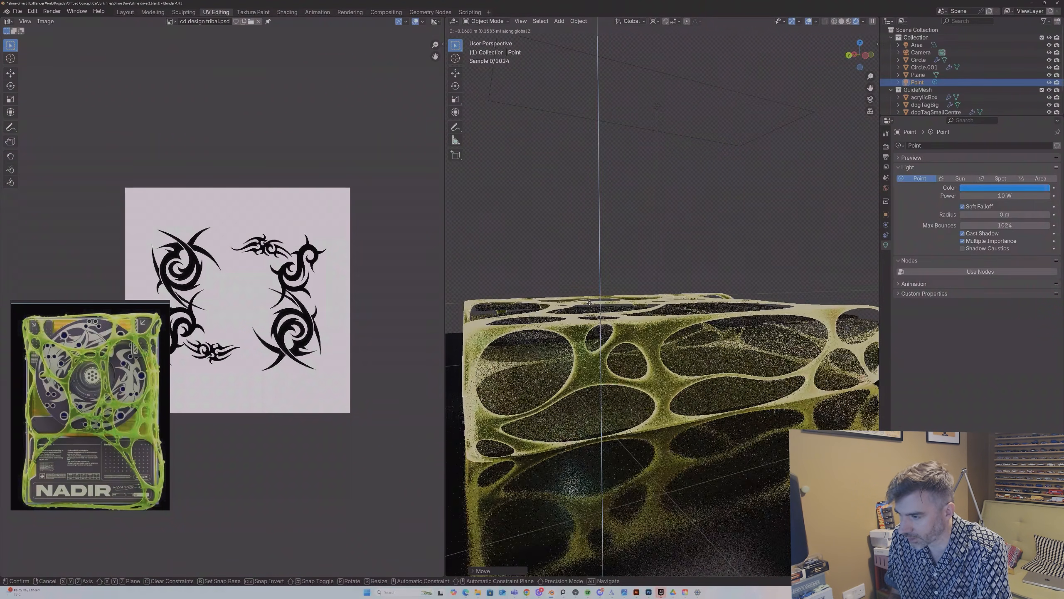
pyautogui.click(590, 302)
pyautogui.press('KP_0')
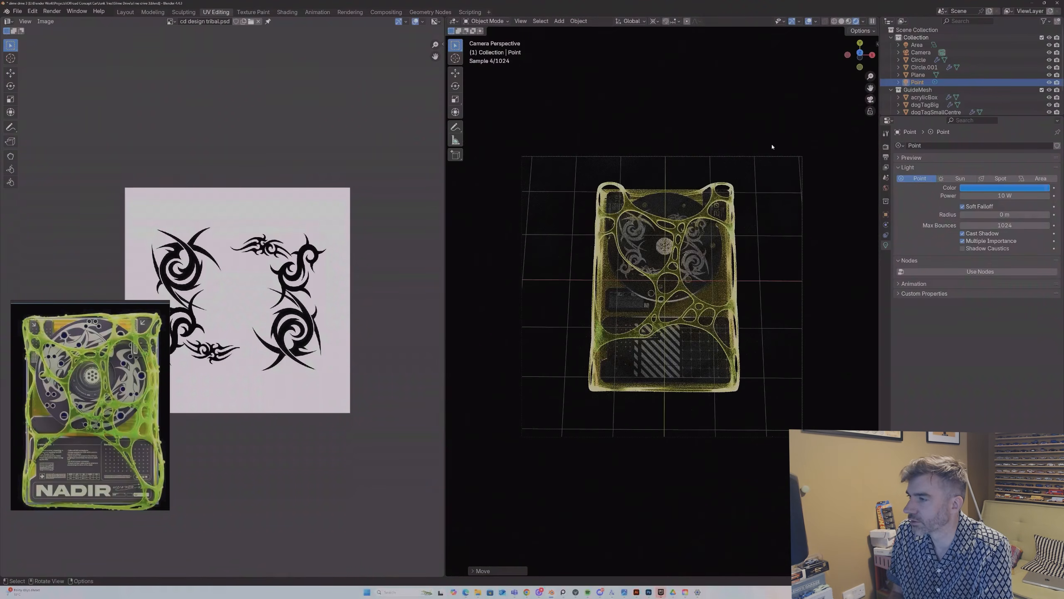
# Step: Set the point light's power to 200 W and select the floor plane
pyautogui.click(982, 196)
pyautogui.write('200')
pyautogui.press('Return')
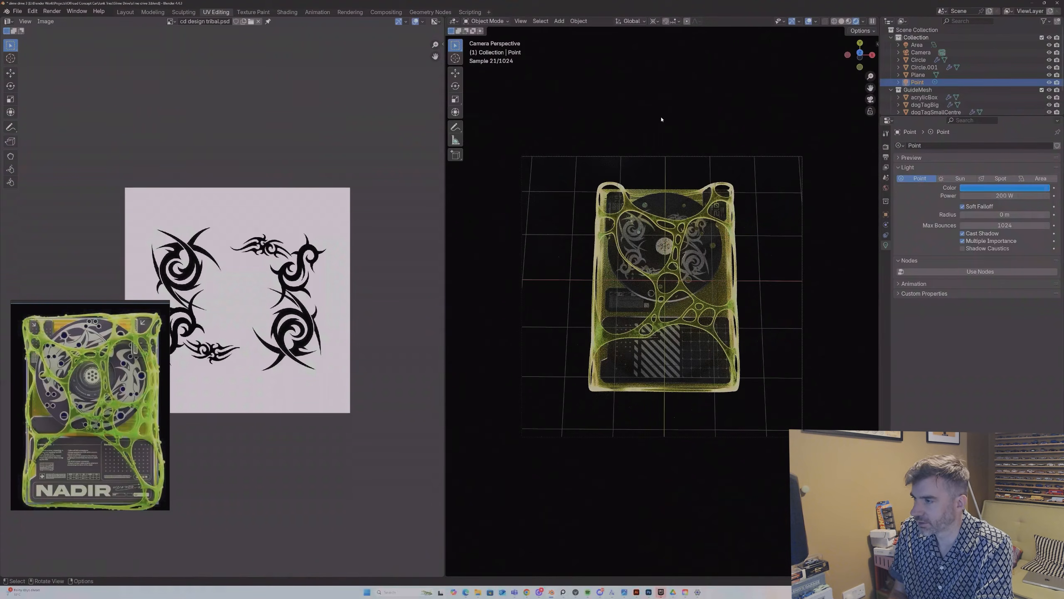
pyautogui.click(659, 130)
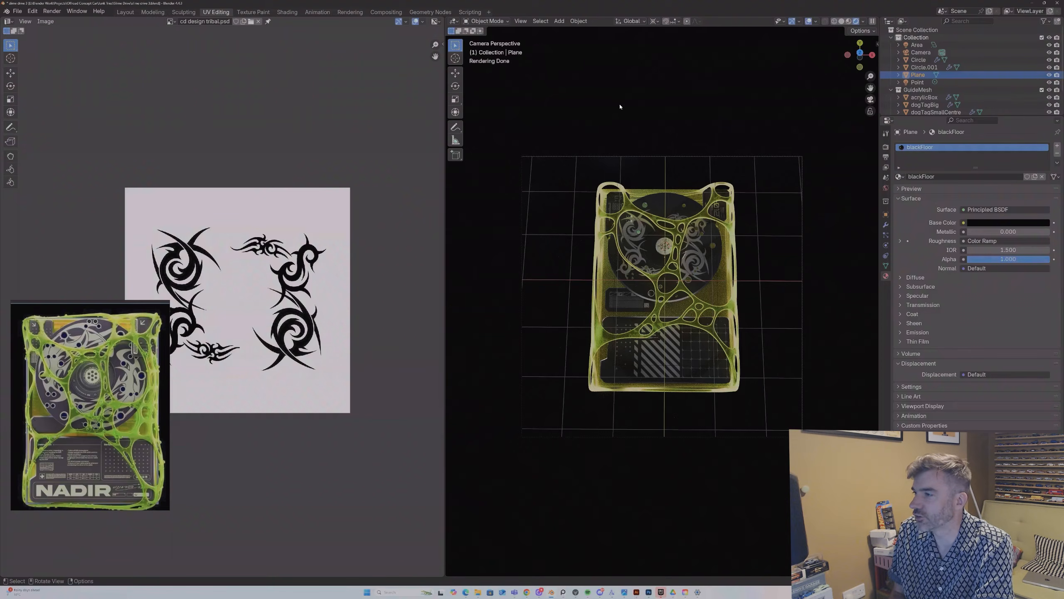
# Step: Render the camera image, compare the result with the reference artwork and close the render window
pyautogui.click(52, 11)
pyautogui.click(55, 17)
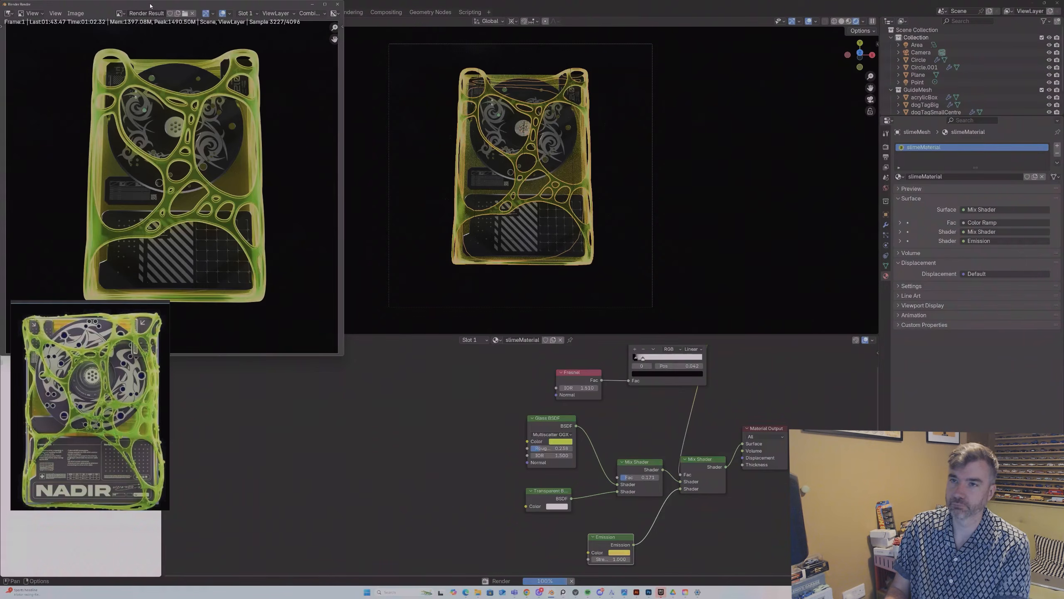
pyautogui.moveTo(150, 5); pyautogui.dragTo(512, 91)
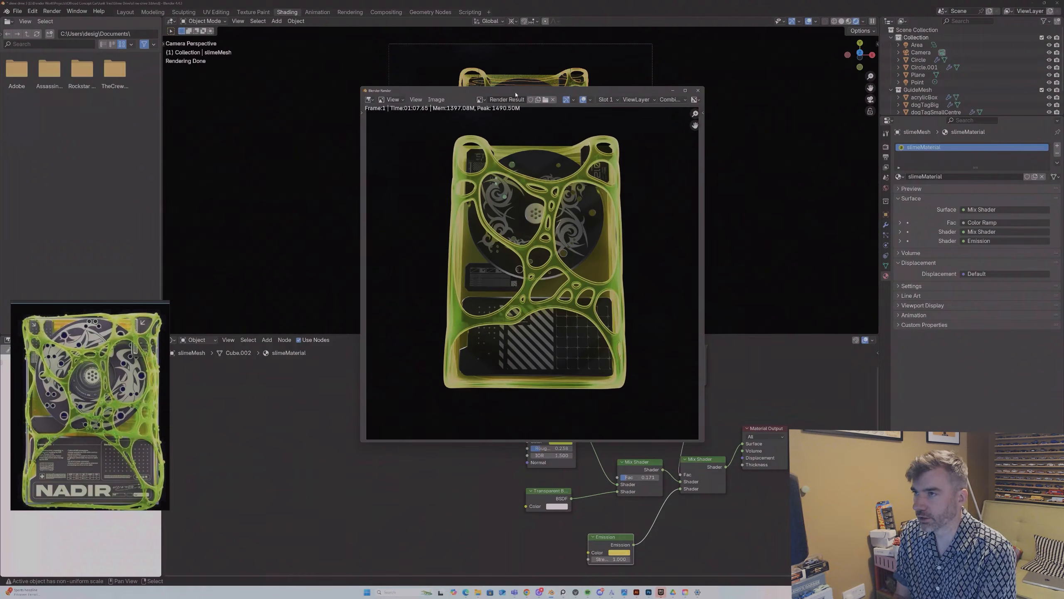
pyautogui.moveTo(515, 94); pyautogui.dragTo(509, 92)
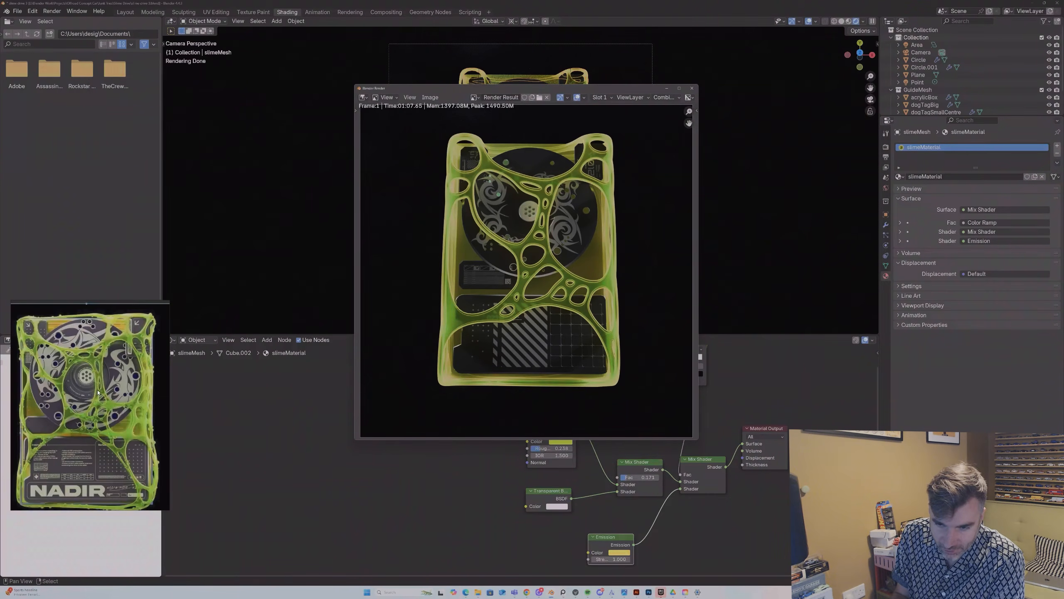
pyautogui.click(692, 89)
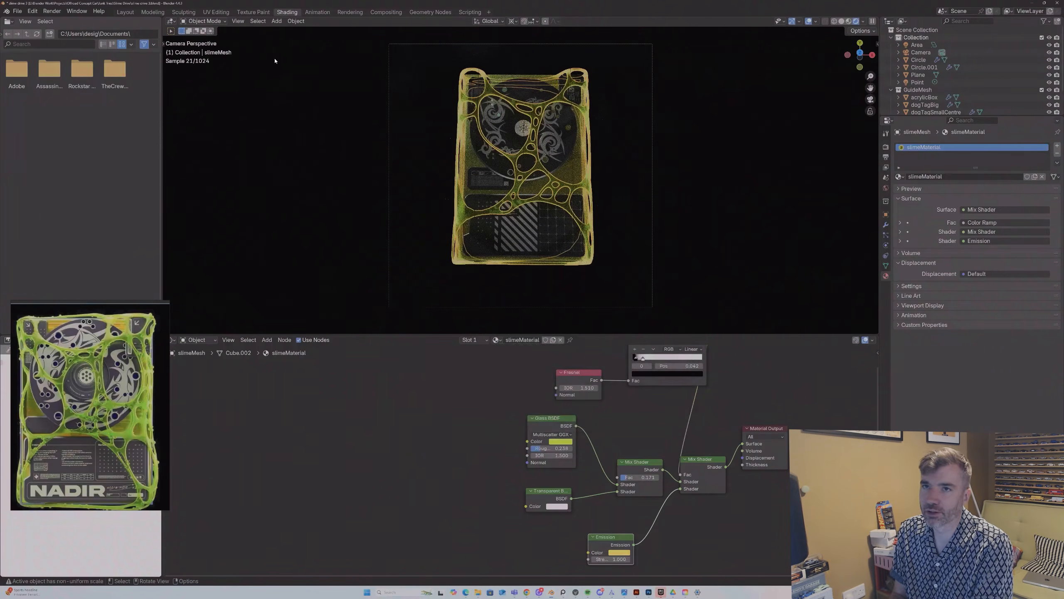
# Step: Add a UV sphere in the layout's camera view and move it along X to the right side of the case
pyautogui.click(123, 12)
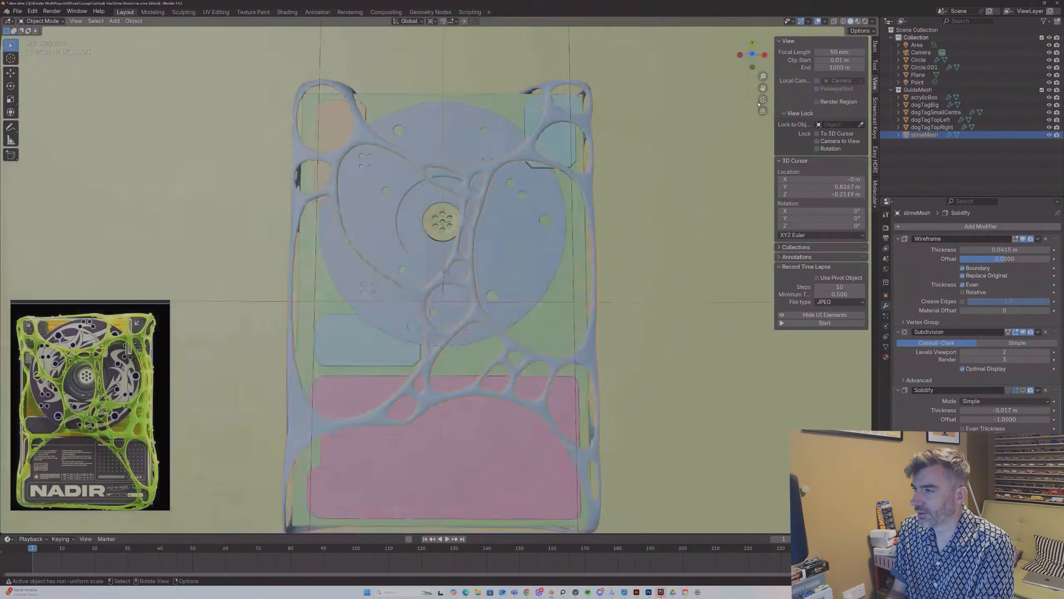
pyautogui.click(761, 102)
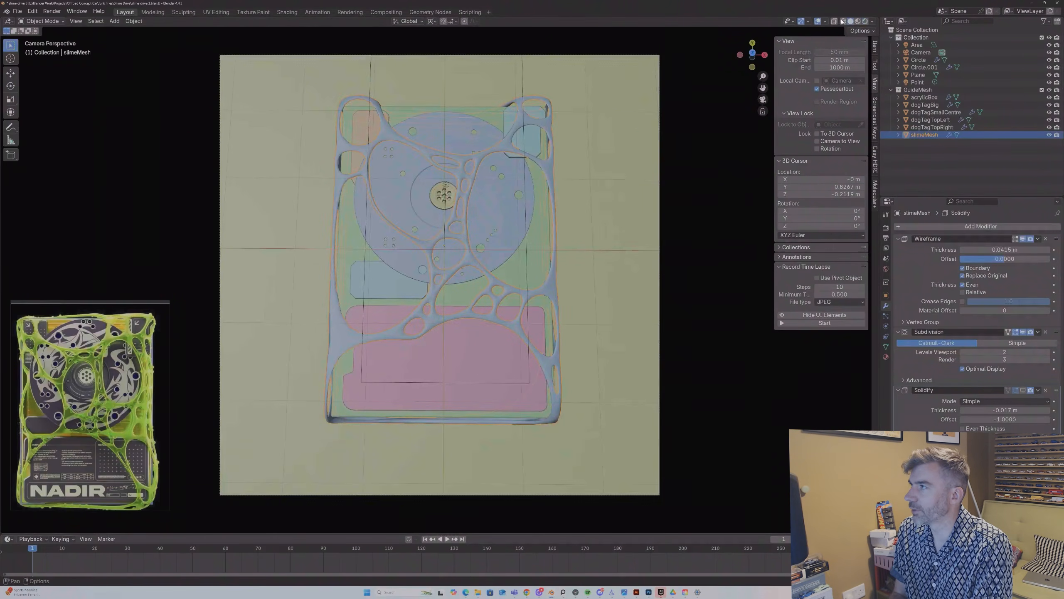
pyautogui.click(627, 186)
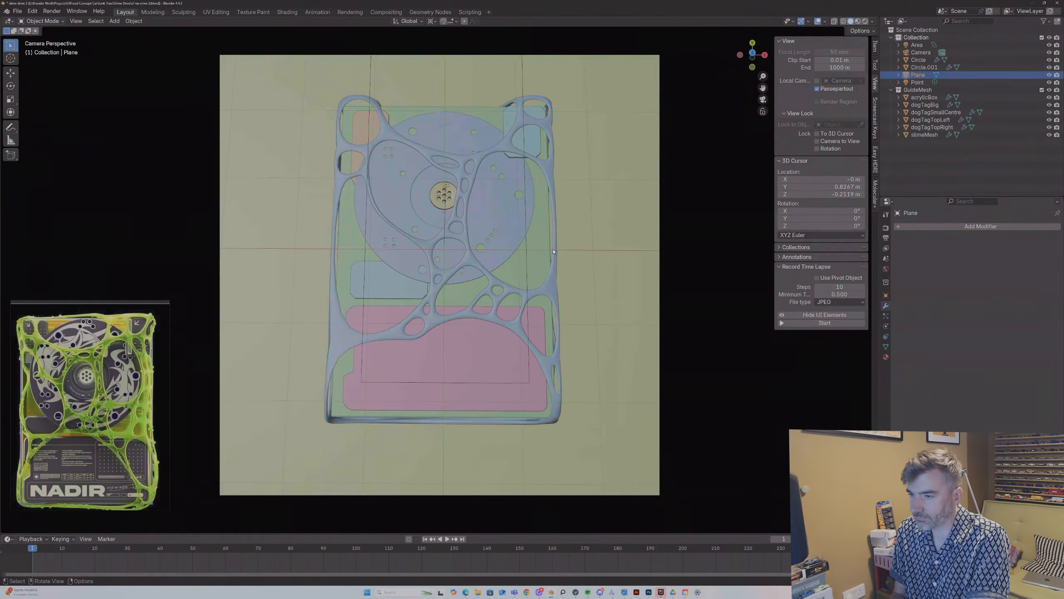
pyautogui.hotkey('shift', 'a')
pyautogui.moveTo(541, 159)
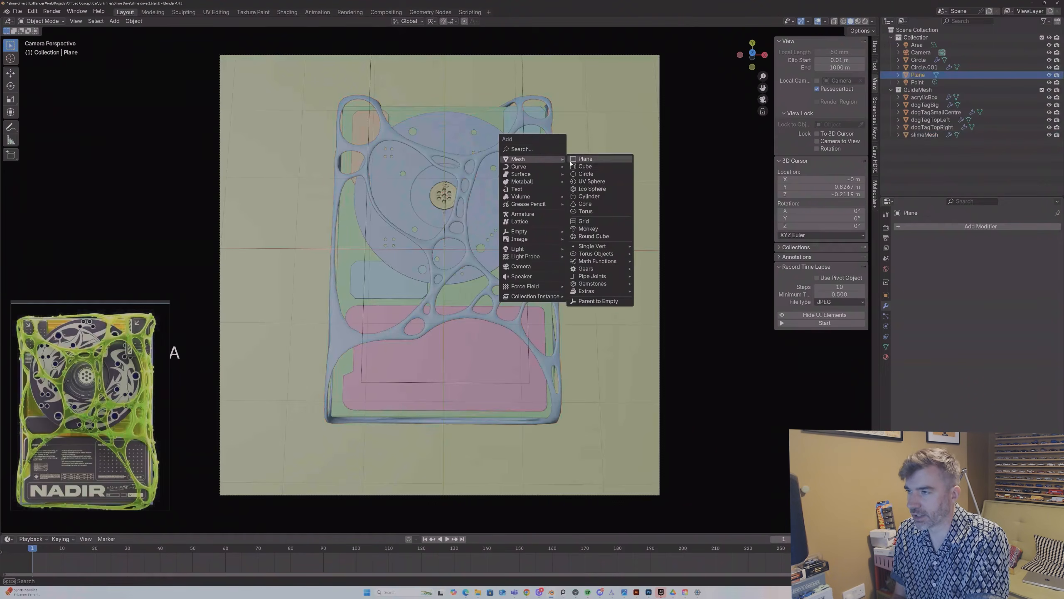
pyautogui.click(591, 181)
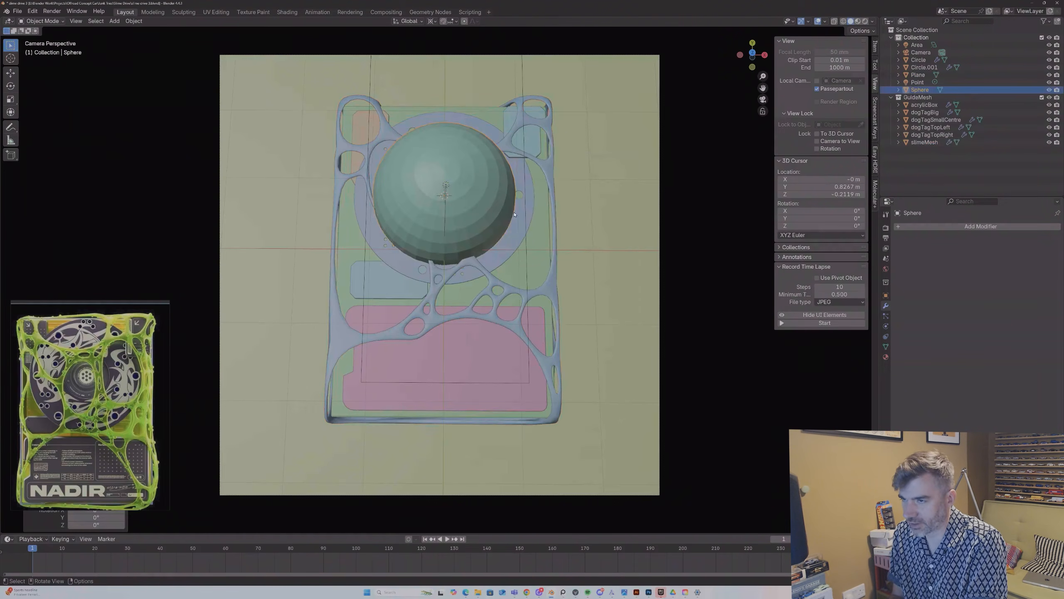
pyautogui.press('g')
pyautogui.press('x')
pyautogui.click(614, 191)
# Step: Set the pivot point to Bounding Box Center and scale the sphere down to a tiny bubble
pyautogui.press('s')
pyautogui.press('Escape')
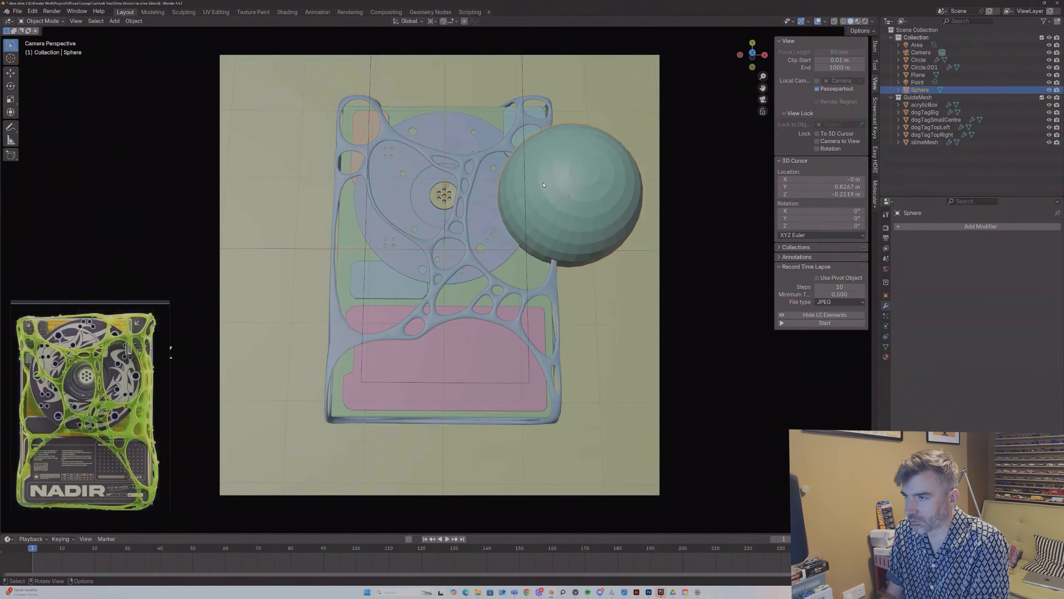
pyautogui.press('.')
pyautogui.click(490, 185)
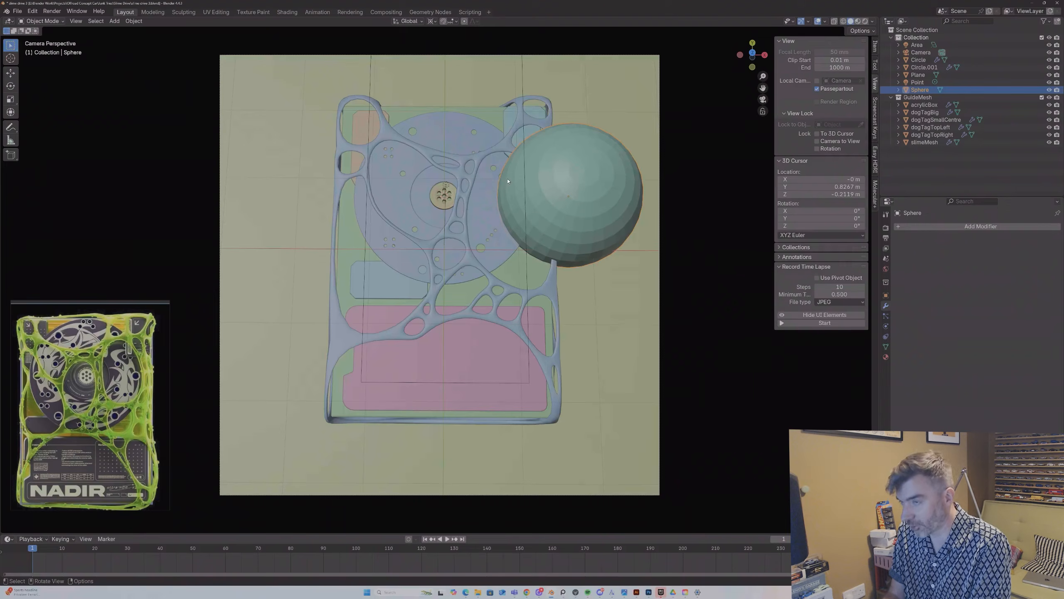
pyautogui.press('.')
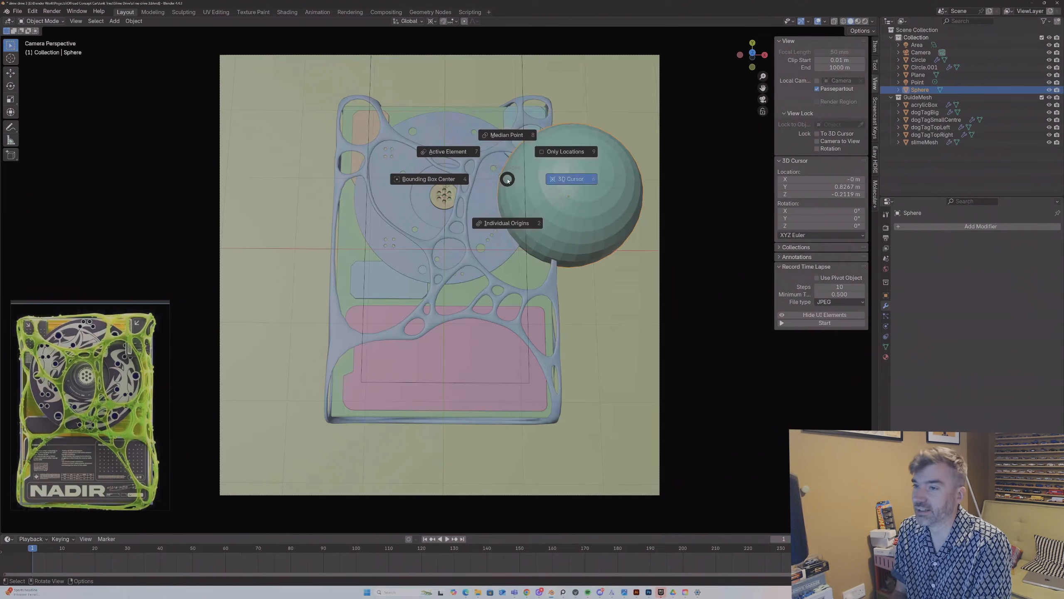
pyautogui.click(449, 181)
pyautogui.press('s')
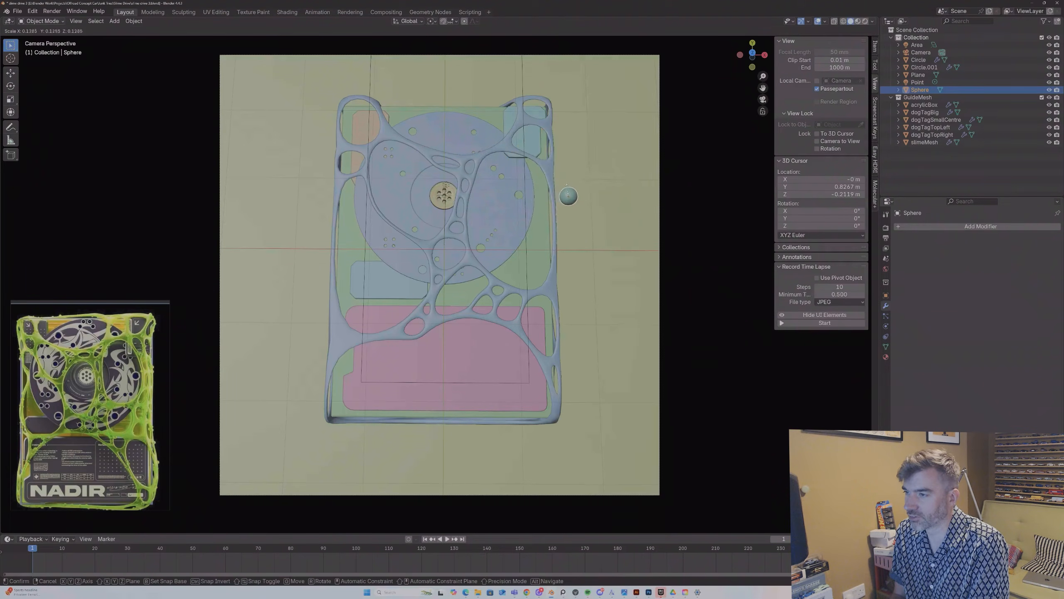
pyautogui.click(568, 196)
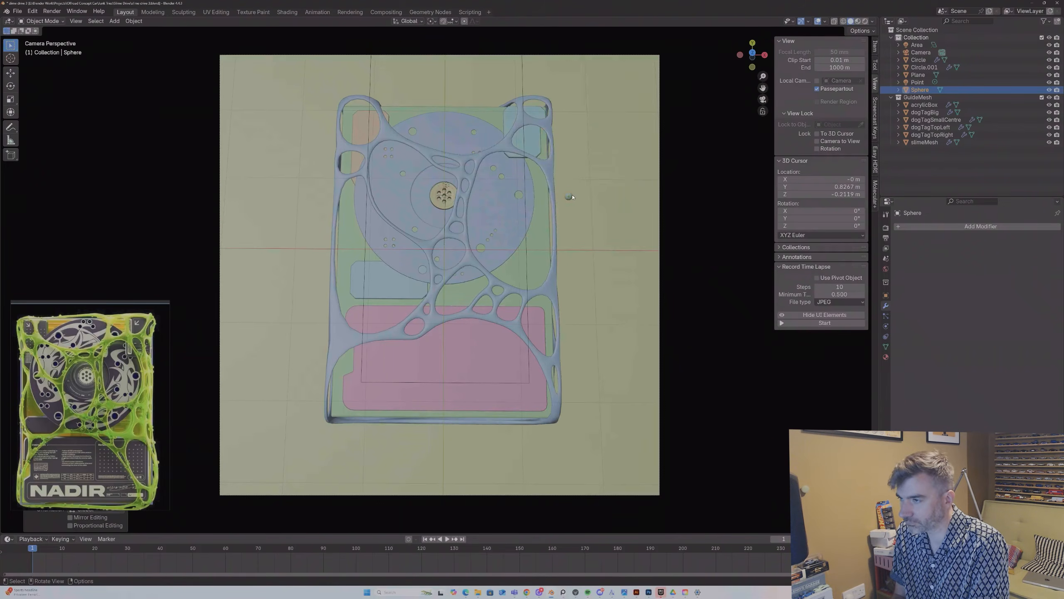
# Step: Apply Shade Auto Smooth to the small sphere and rename it bubble
pyautogui.rightClick(572, 196)
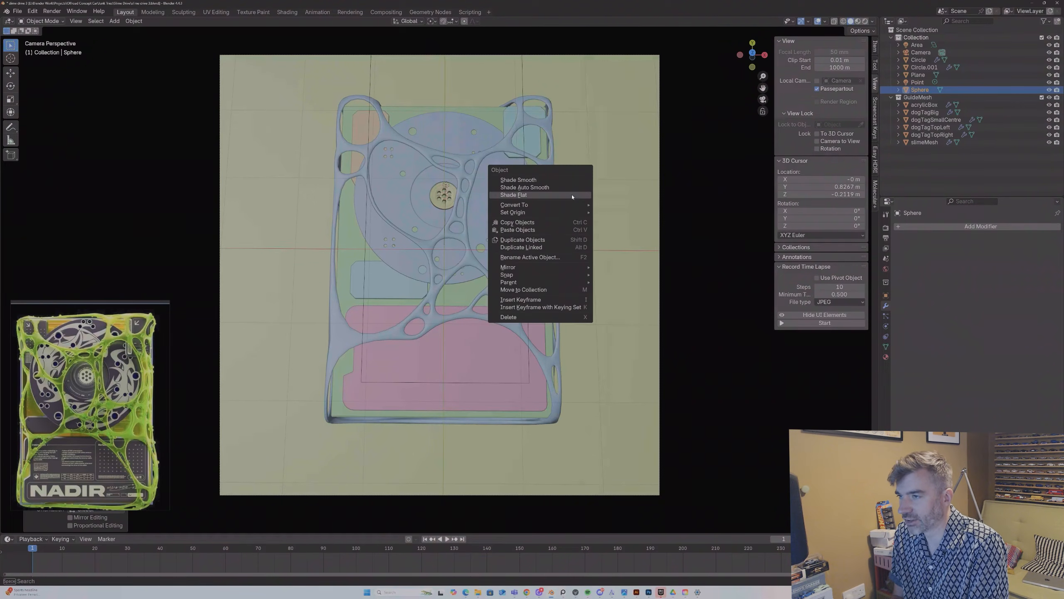
pyautogui.click(570, 187)
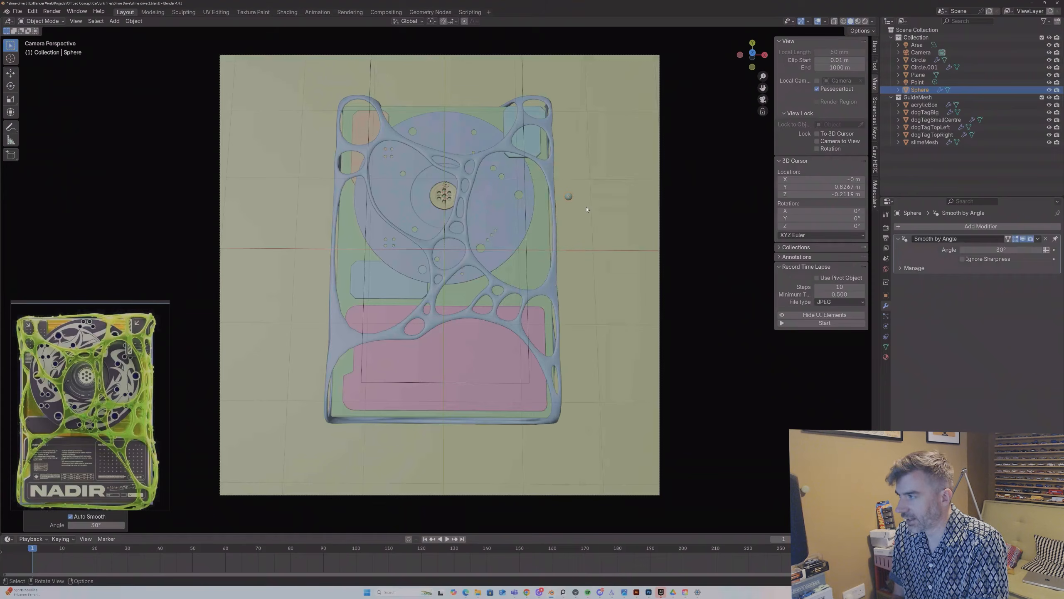
pyautogui.press('F2')
pyautogui.write('bubble')
pyautogui.press('Return')
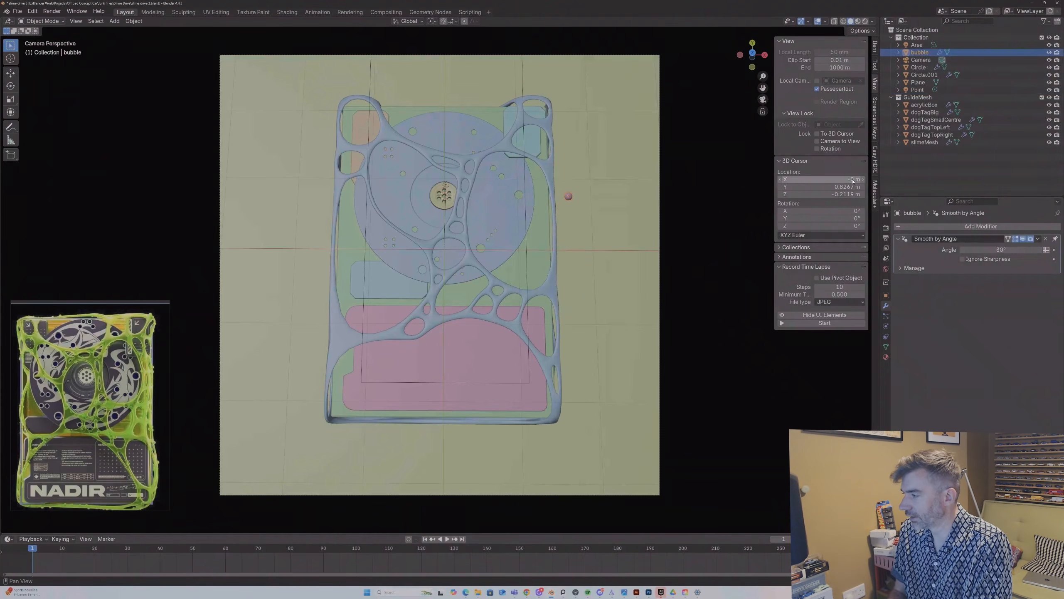
# Step: Assign the existing slimeMaterial to the bubble and switch the viewport to rendered shading
pyautogui.click(887, 357)
pyautogui.click(900, 258)
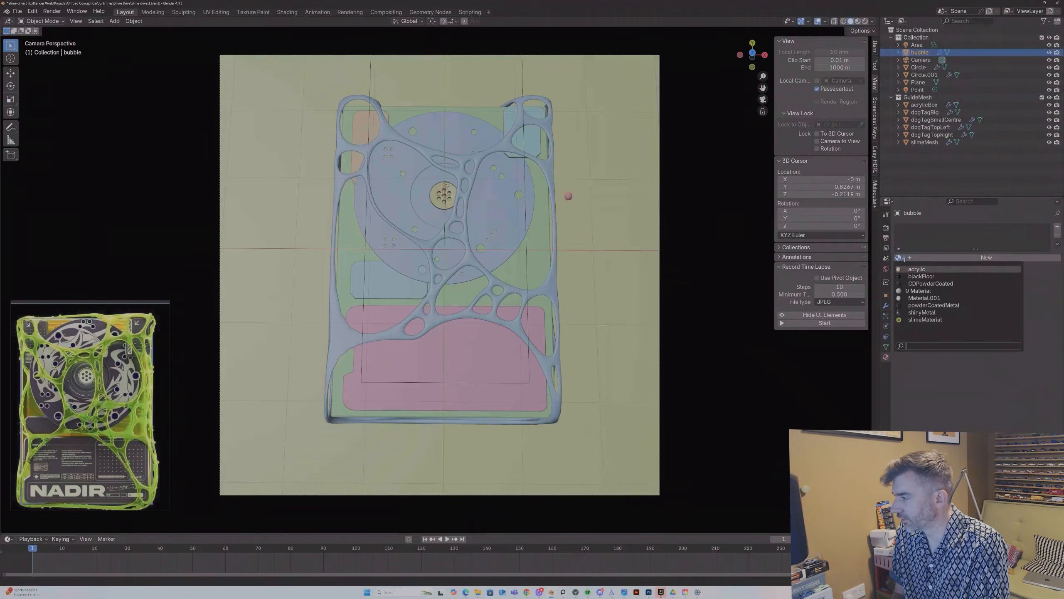
pyautogui.click(925, 319)
pyautogui.click(862, 21)
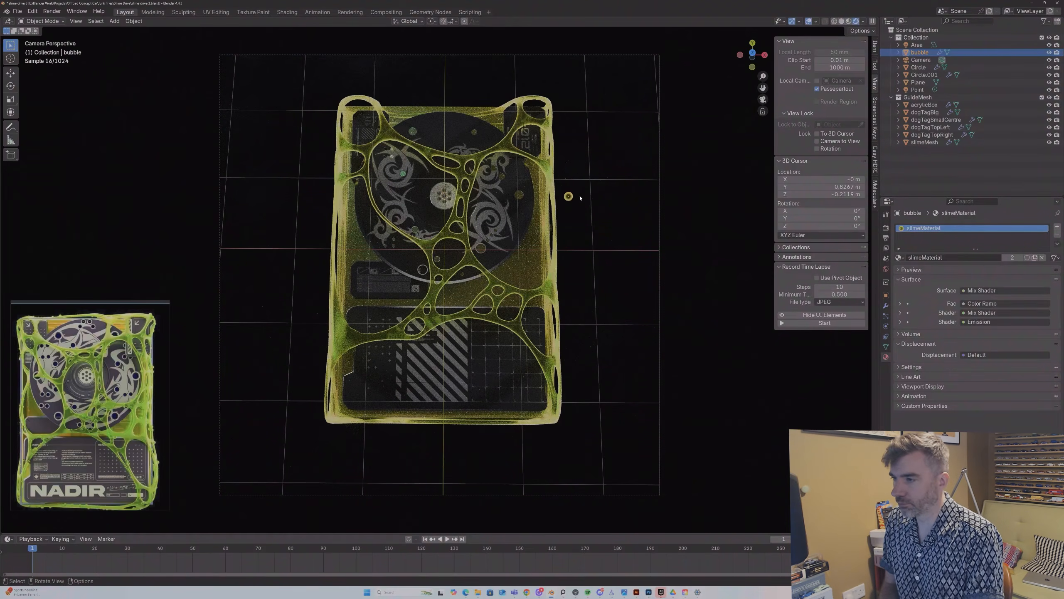
# Step: Add a Particle System modifier to slimeMesh
pyautogui.click(580, 197)
pyautogui.click(546, 168)
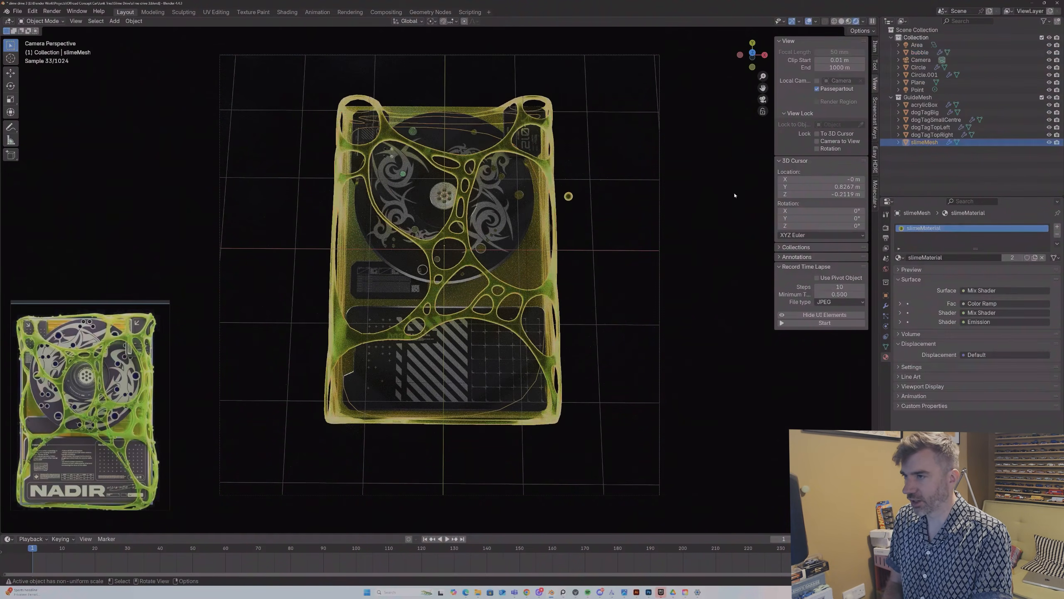
pyautogui.click(886, 306)
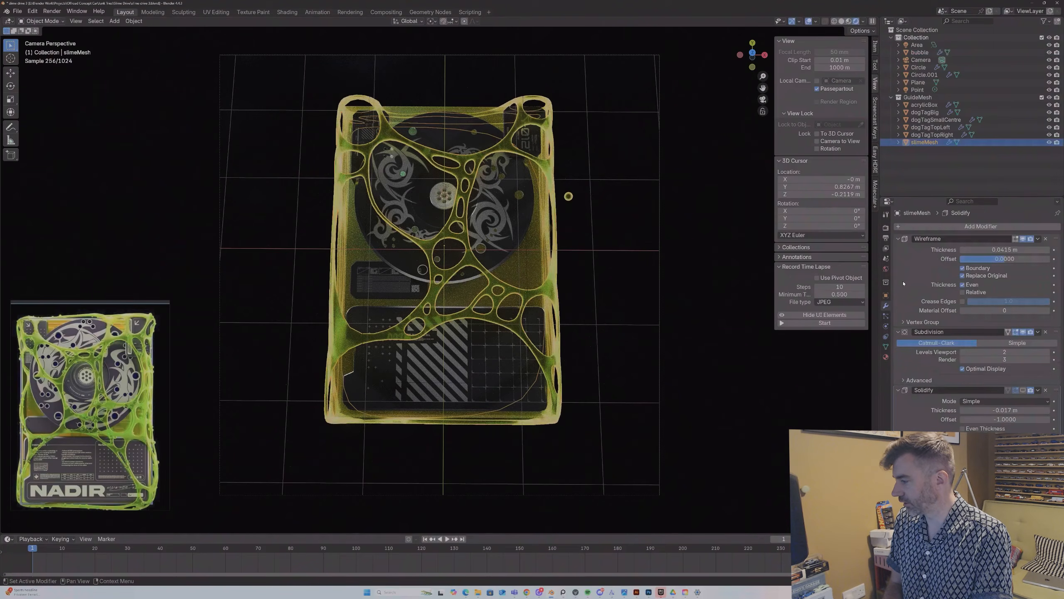
pyautogui.click(947, 227)
pyautogui.write('pa')
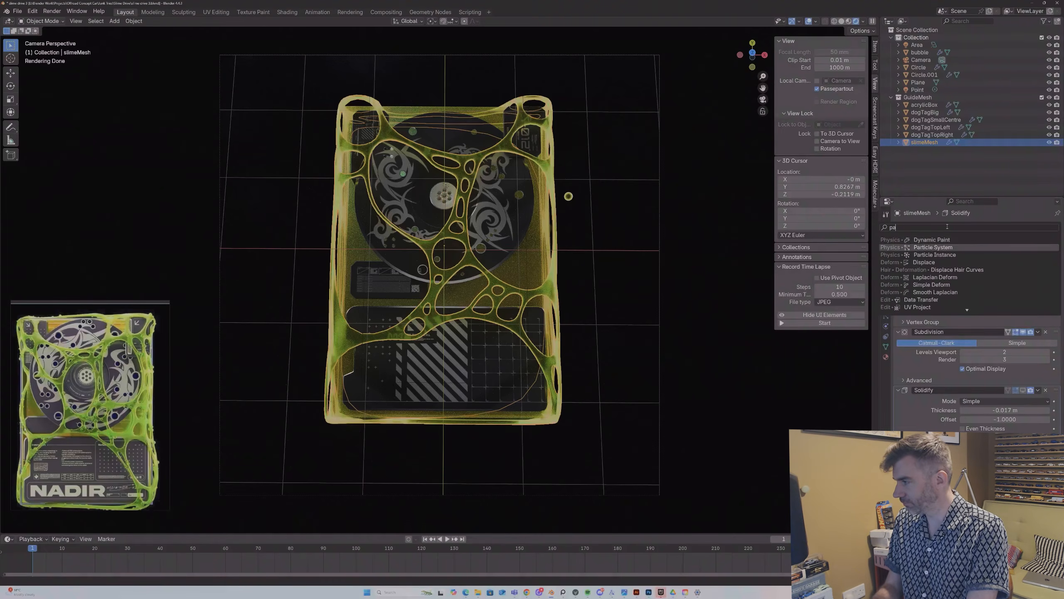
pyautogui.click(913, 241)
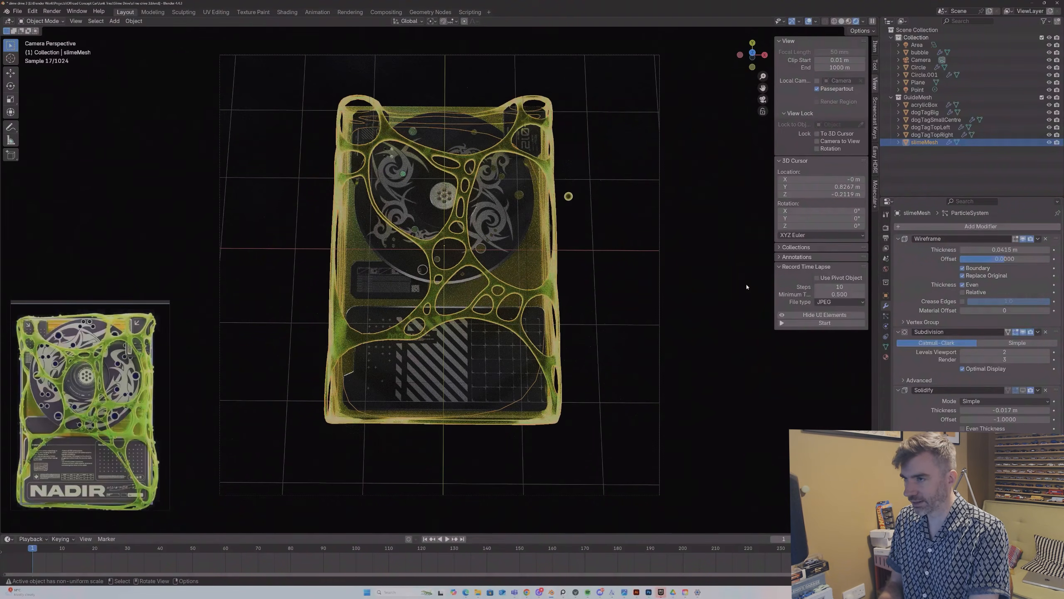
# Step: Select the bubble and slimeMesh together and isolate both in local view
pyautogui.click(569, 197)
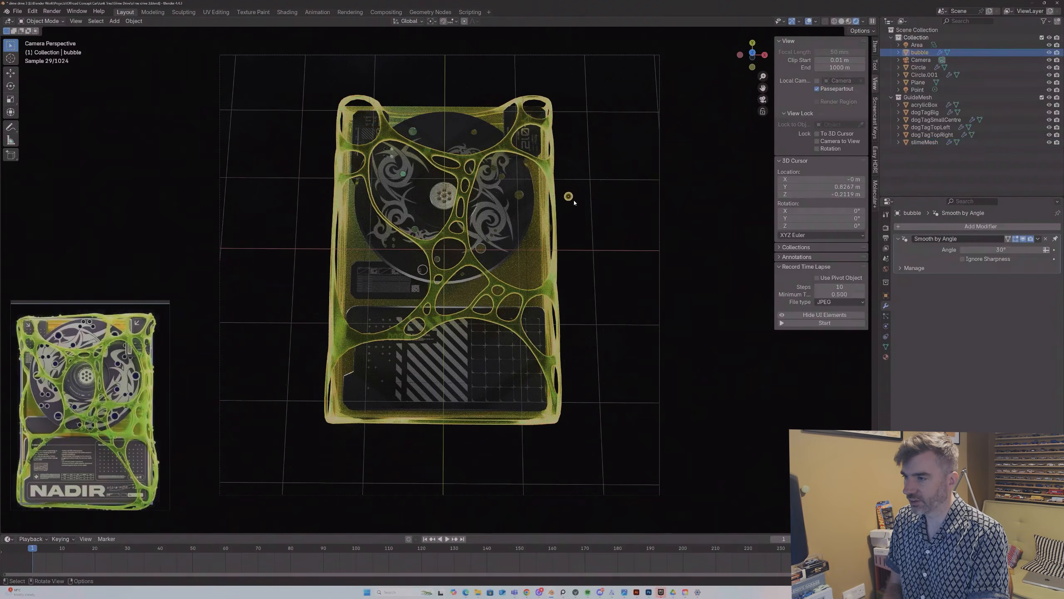
pyautogui.keyDown('shift'); pyautogui.click(549, 171); pyautogui.keyUp('shift')
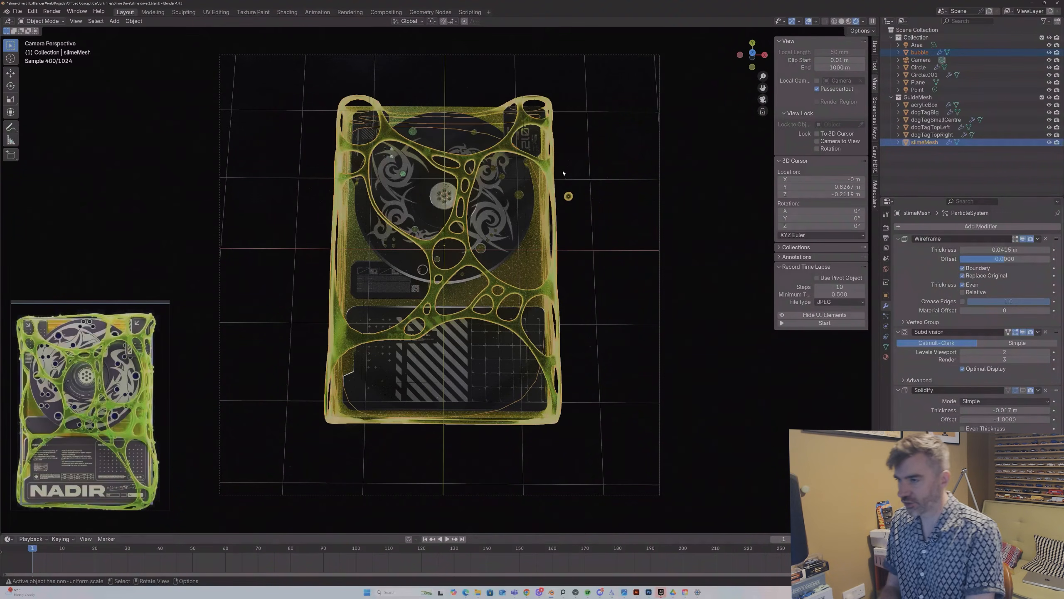
pyautogui.press('KP_Divide')
pyautogui.moveTo(563, 172); pyautogui.dragTo(603, 191, button='middle')
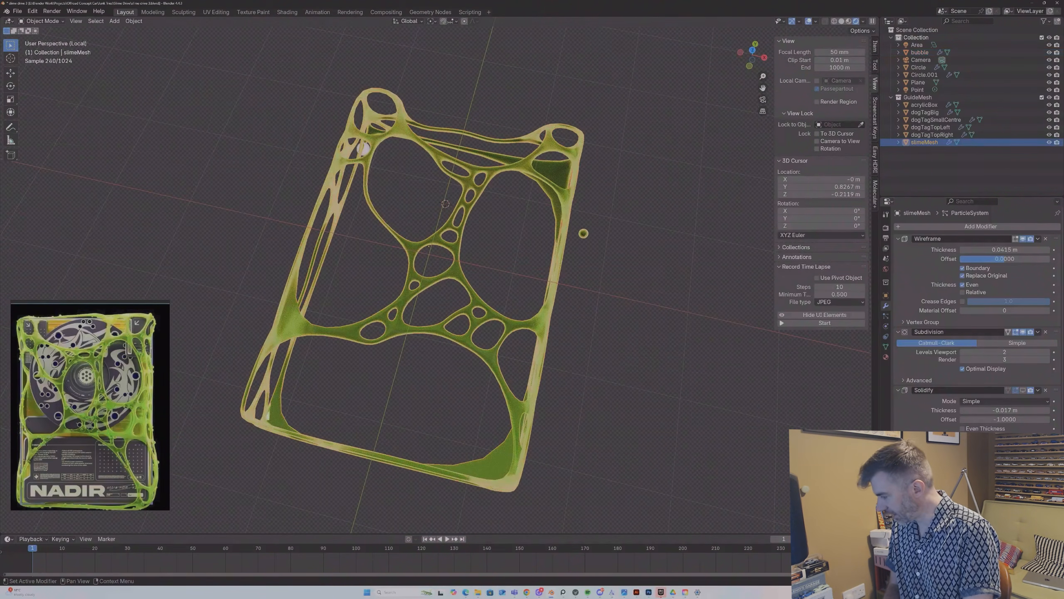
# Step: Change slimeMesh's particle system from Emitter to Hair
pyautogui.scroll(-1, 977, 318)
pyautogui.click(886, 316)
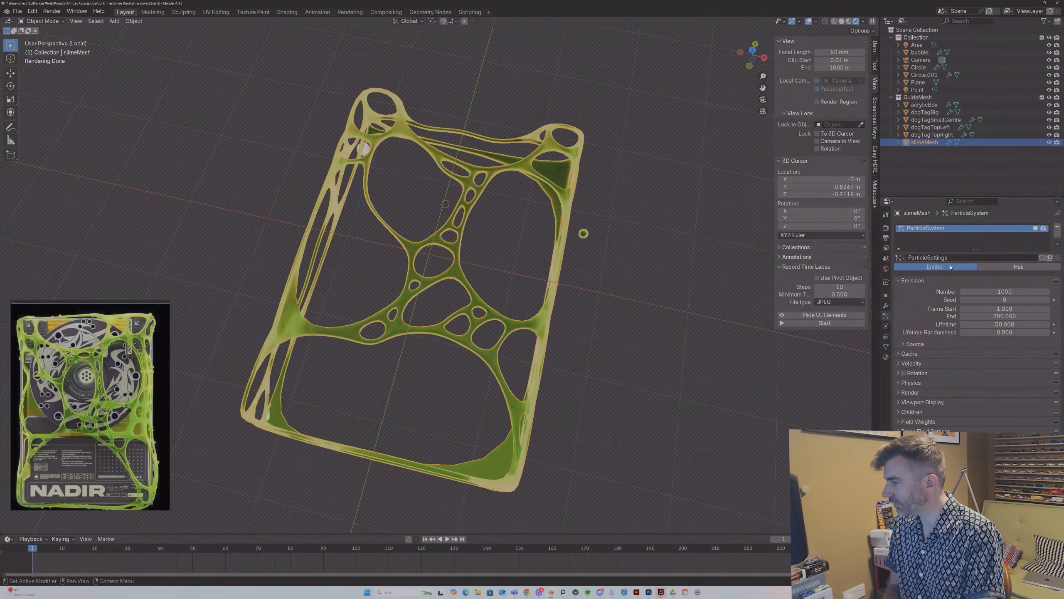
pyautogui.click(1014, 266)
pyautogui.moveTo(692, 256); pyautogui.dragTo(675, 231, button='middle')
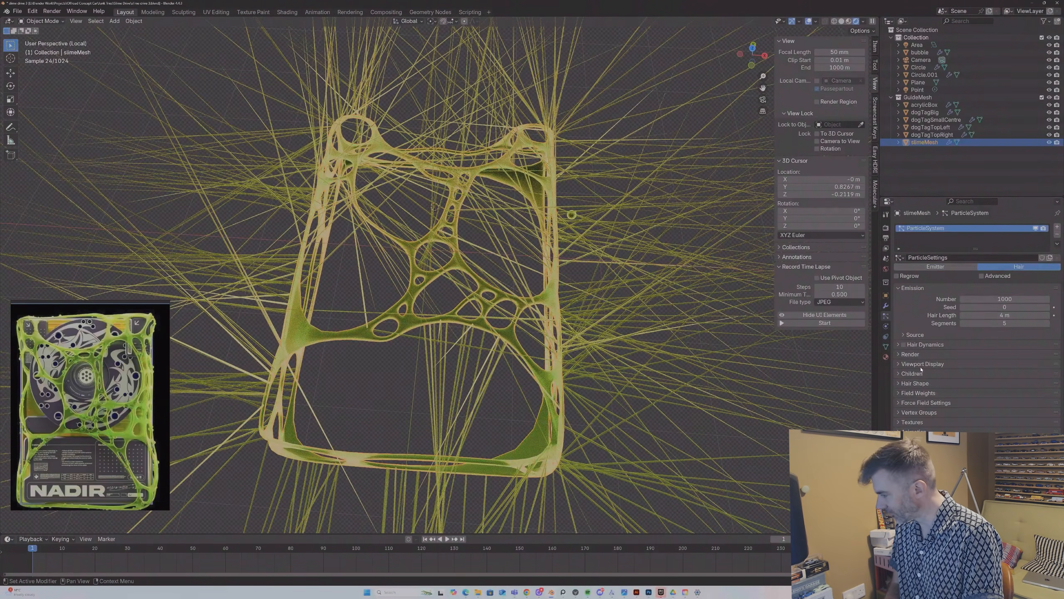
# Step: Render the hair particles as Object and use the bubble as the instance object
pyautogui.click(900, 354)
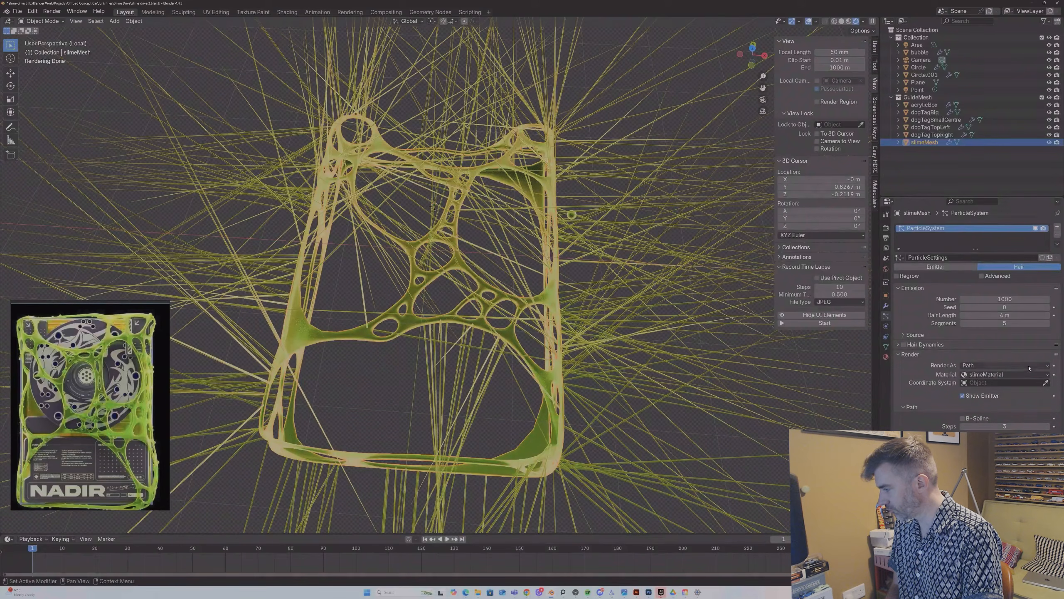
pyautogui.click(1027, 367)
pyautogui.click(1012, 390)
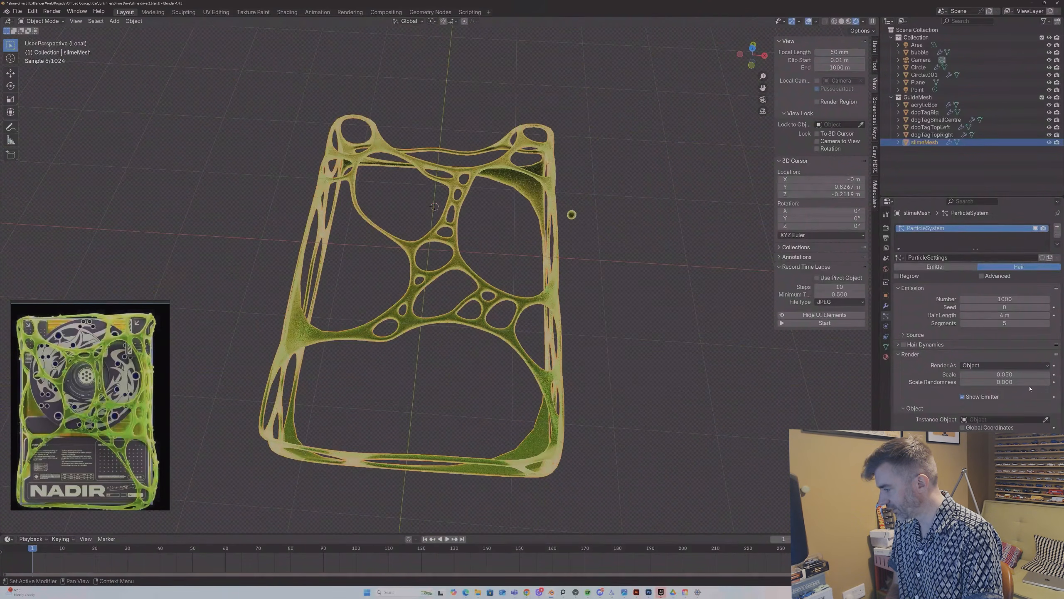
pyautogui.click(1046, 419)
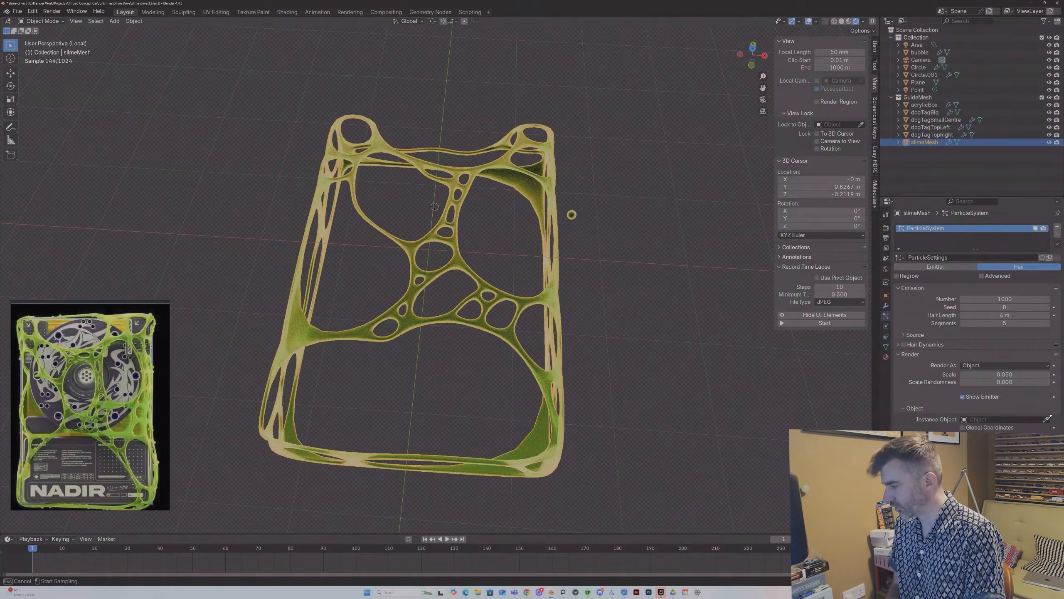
pyautogui.click(572, 215)
pyautogui.moveTo(572, 216); pyautogui.dragTo(655, 326, button='middle')
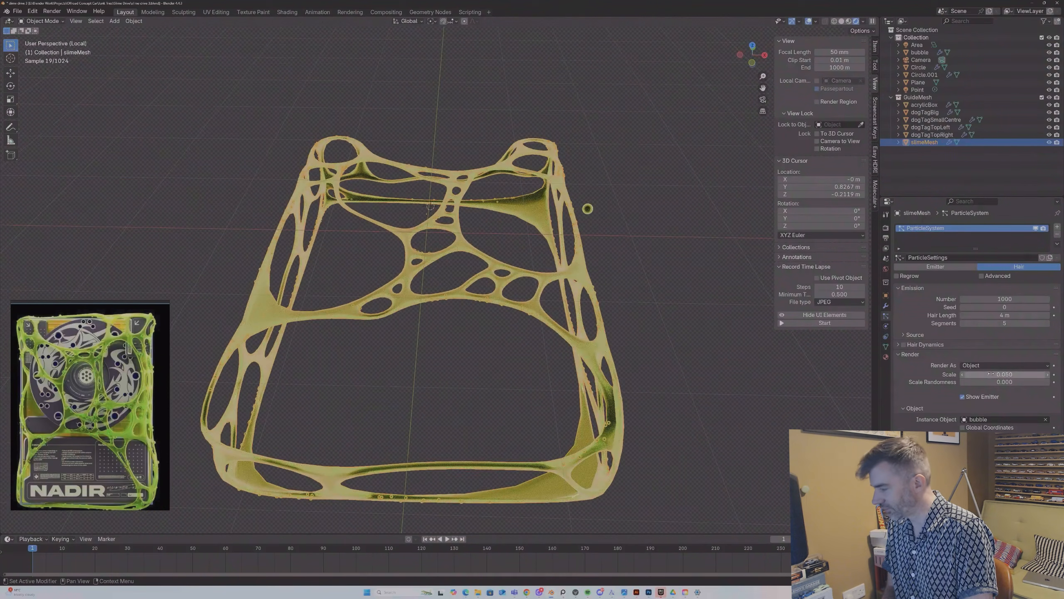
# Step: Set the bubble particles' render scale to 0.097 and scale randomness to 0.185
pyautogui.moveTo(1005, 374)
pyautogui.mouseDown()
pyautogui.moveTo(1000, 390)
pyautogui.moveTo(1006, 382)
pyautogui.mouseUp()
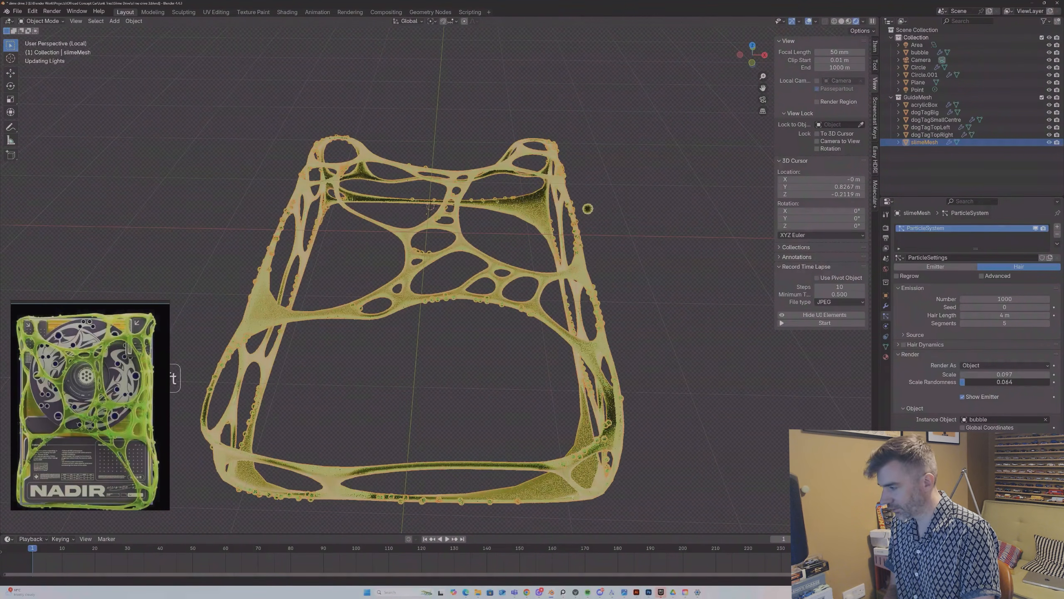
pyautogui.moveTo(1006, 381); pyautogui.dragTo(1011, 382)
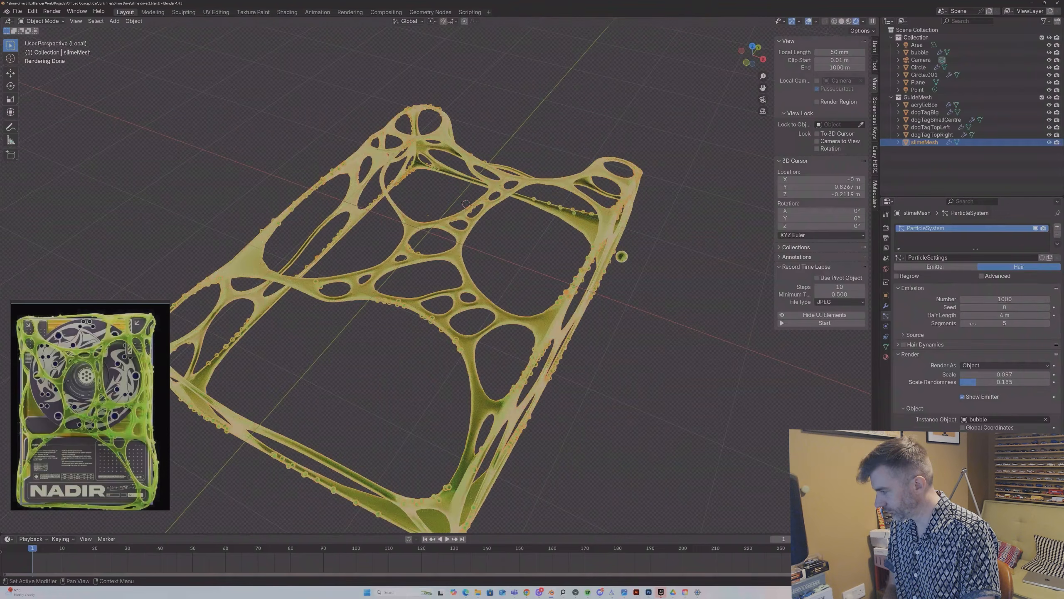
# Step: Try emitting the bubble particles from Volume, and return the emission source to Faces
pyautogui.click(903, 335)
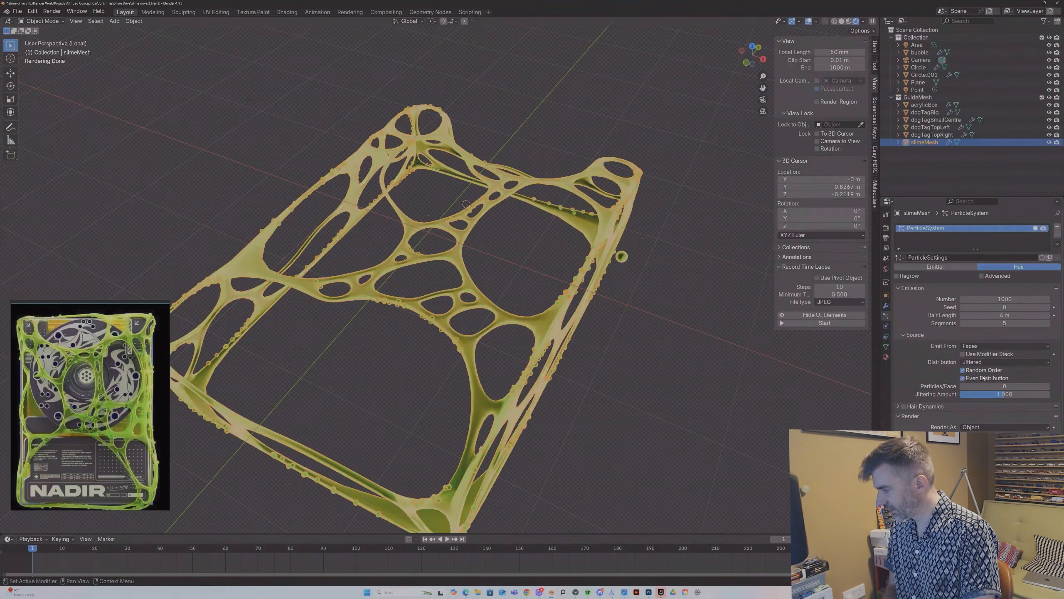
pyautogui.click(983, 347)
pyautogui.click(983, 371)
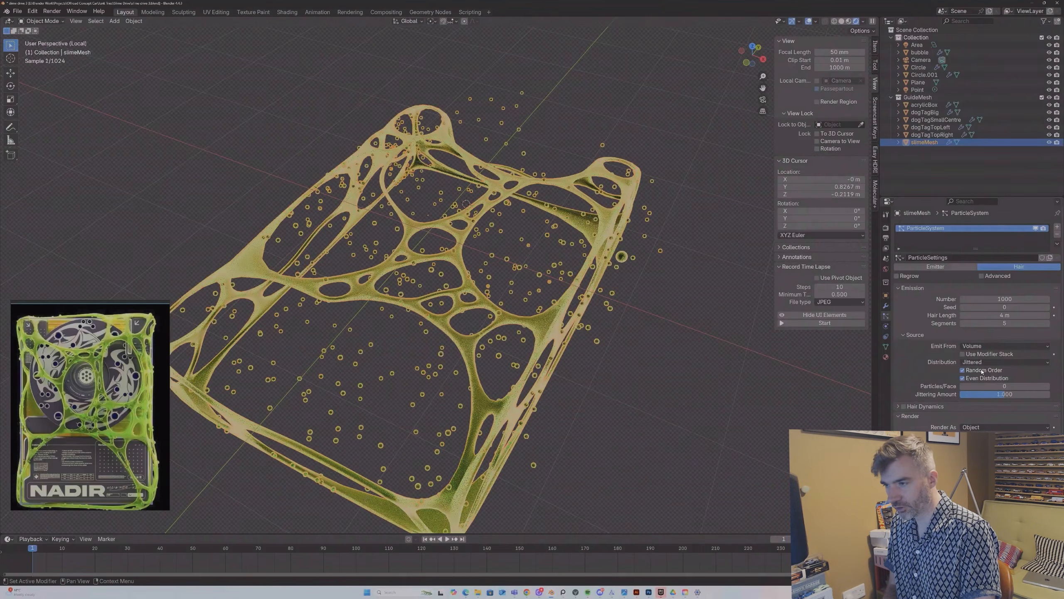
pyautogui.click(986, 347)
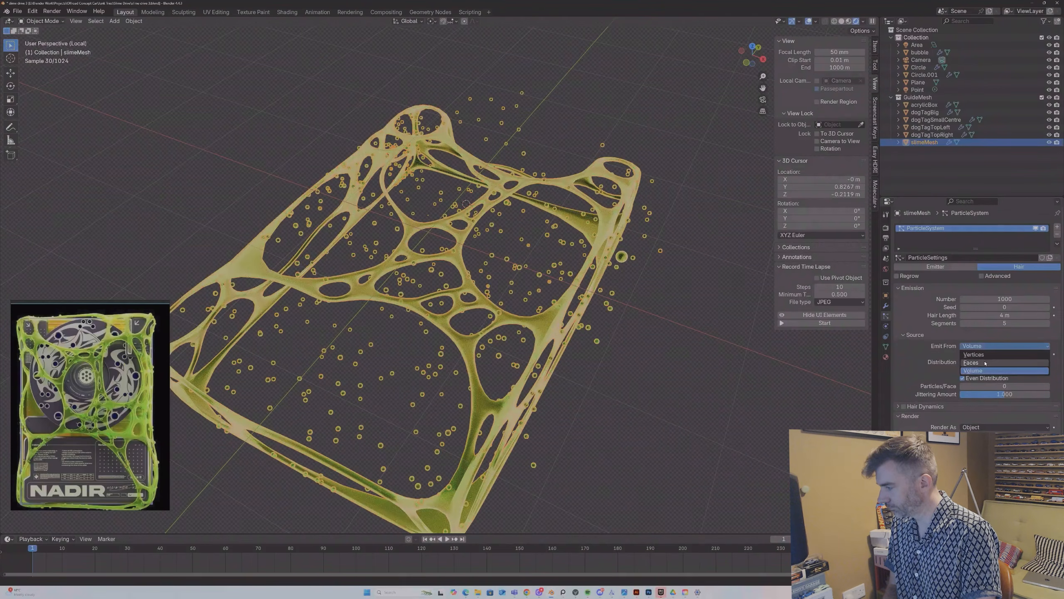
pyautogui.click(986, 363)
# Step: Try the Random distribution for the bubble particles and inspect the slime mesh from another angle
pyautogui.click(986, 363)
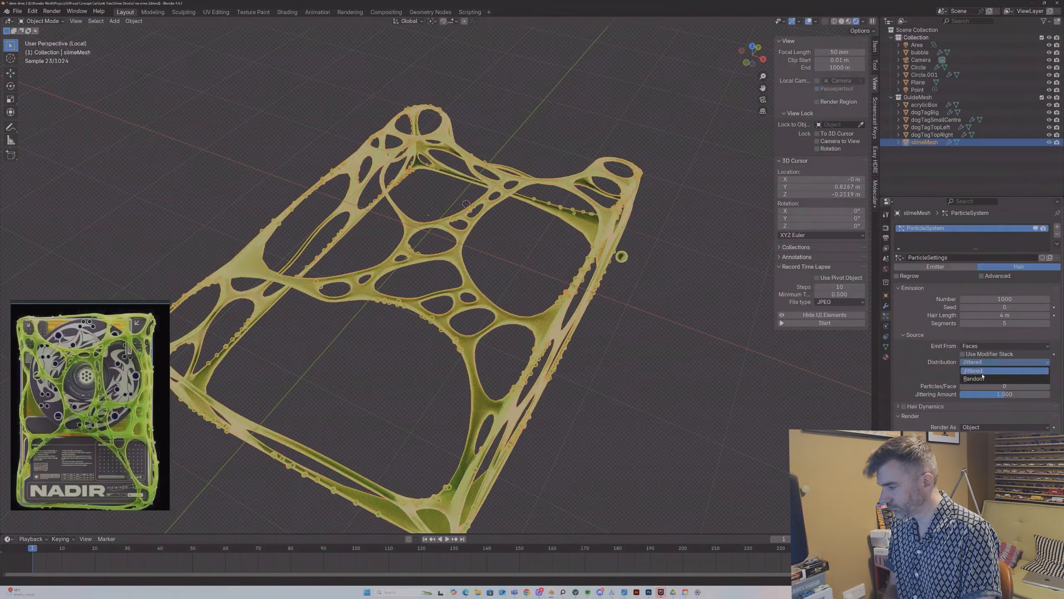
pyautogui.click(986, 370)
pyautogui.moveTo(657, 305); pyautogui.dragTo(684, 311, button='middle')
pyautogui.click(684, 311)
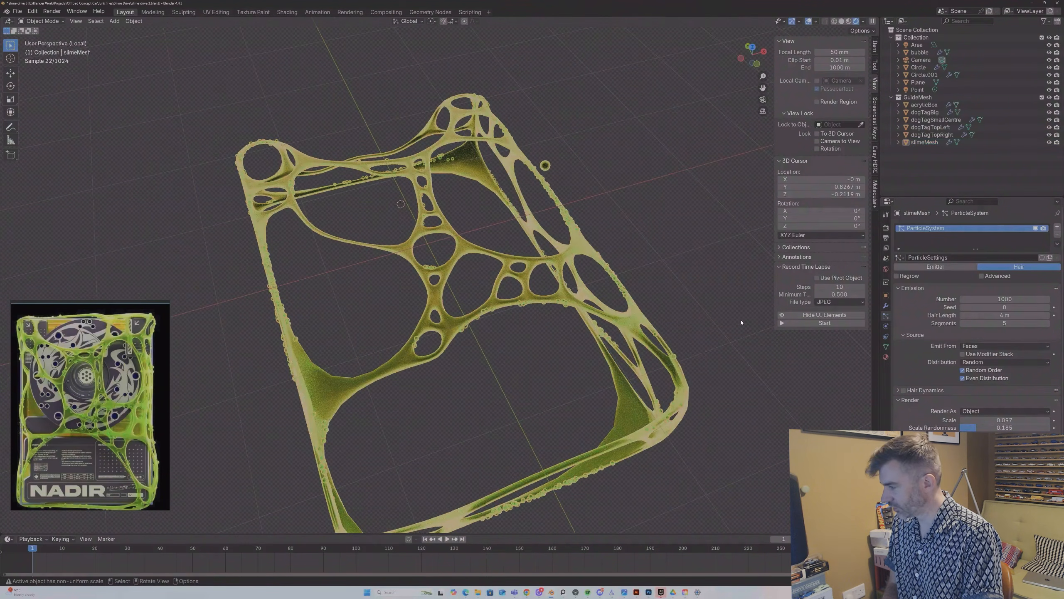
pyautogui.click(621, 288)
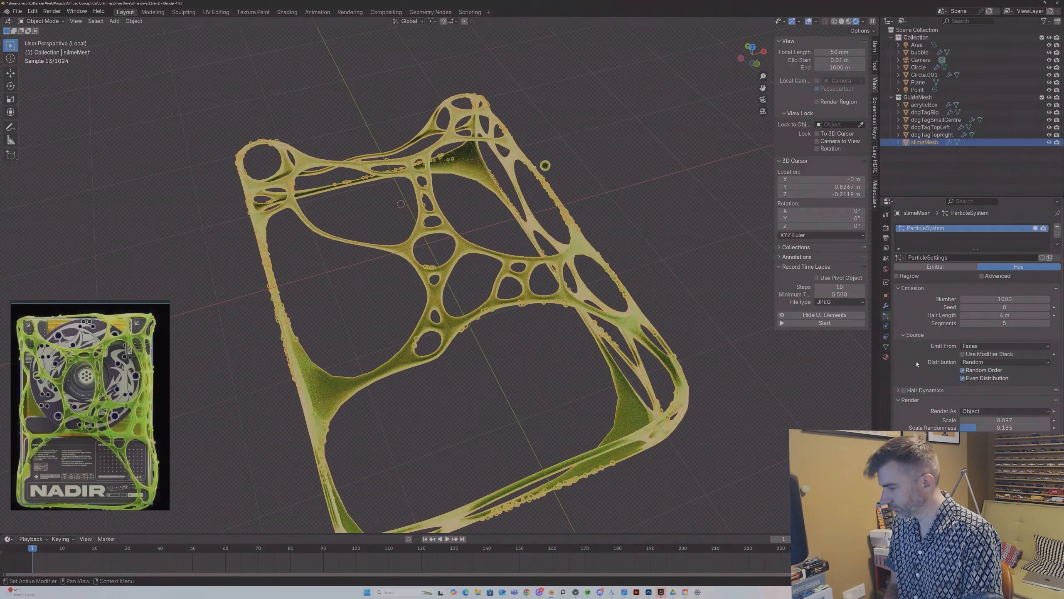
# Step: Undo the recent distribution, emission source and scale randomness changes of the particle system
pyautogui.hotkey('ctrl', 'z')
pyautogui.hotkey('ctrl', 'z')
pyautogui.hotkey('ctrl', 'z')
pyautogui.hotkey('ctrl', 'z')
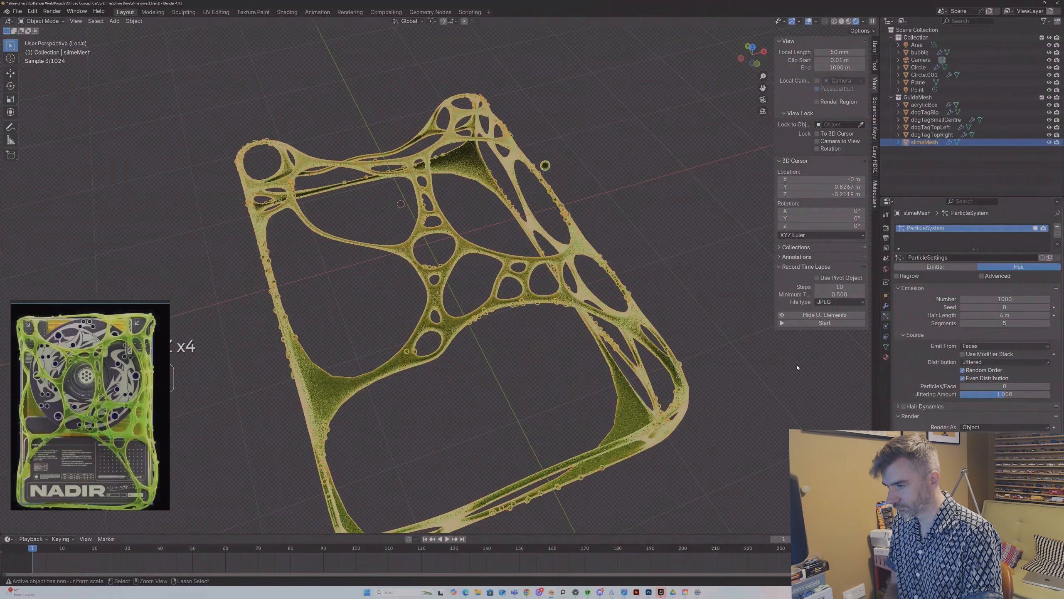
pyautogui.hotkey('ctrl', 'z')
pyautogui.hotkey('ctrl', 'z')
pyautogui.hotkey('ctrl', 'z')
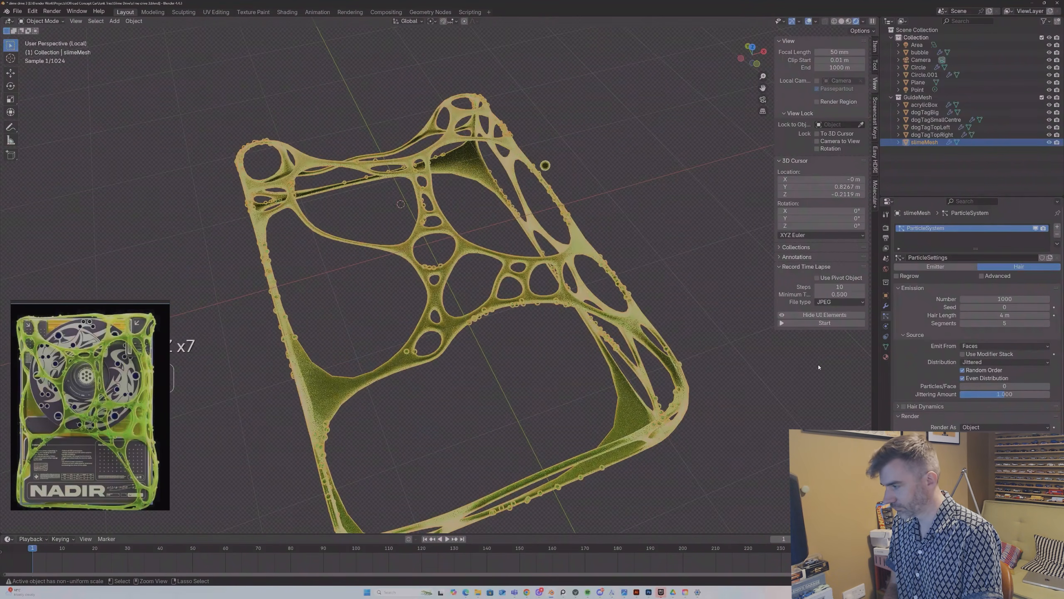
# Step: Set the particle distribution to Random, keeping Even Distribution enabled
pyautogui.click(973, 363)
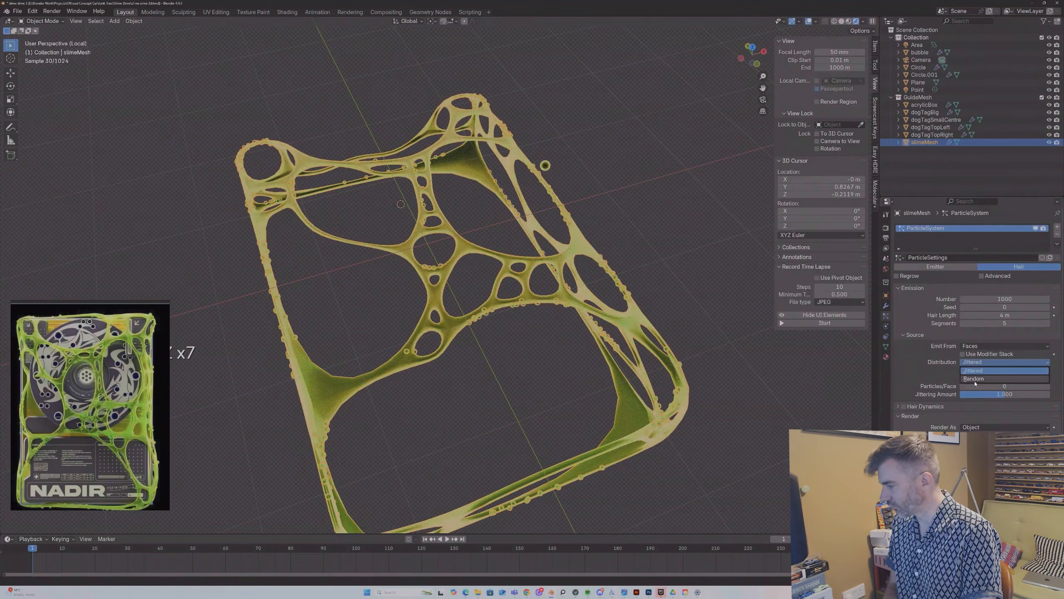
pyautogui.click(974, 376)
pyautogui.click(963, 378)
pyautogui.click(962, 378)
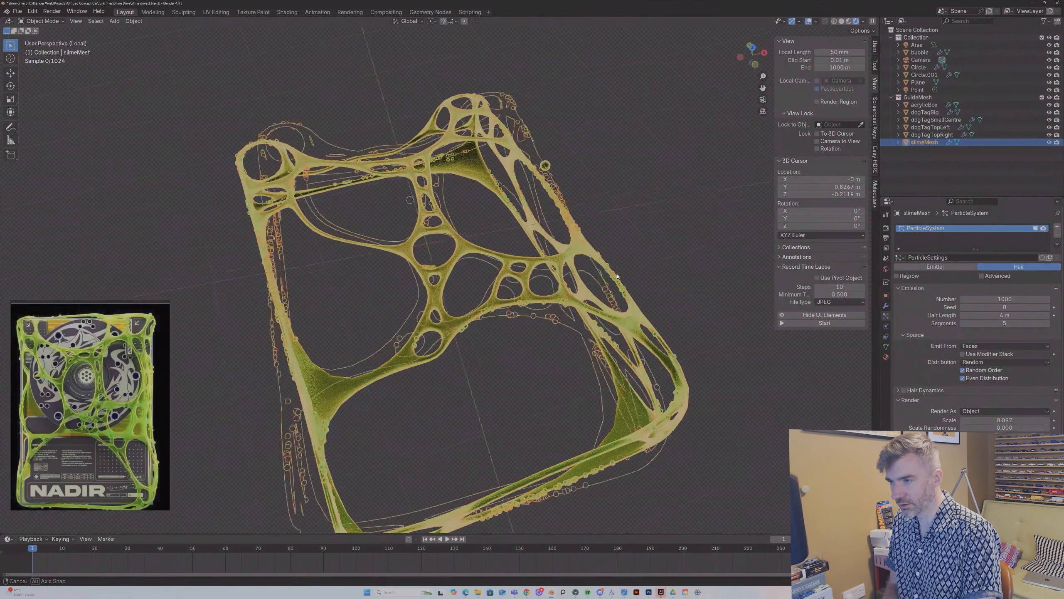
# Step: Set the particle number to 559, hair length to 1.11 m and render scale to 0.297
pyautogui.moveTo(1005, 299); pyautogui.dragTo(952, 298)
pyautogui.moveTo(1019, 315); pyautogui.dragTo(987, 315)
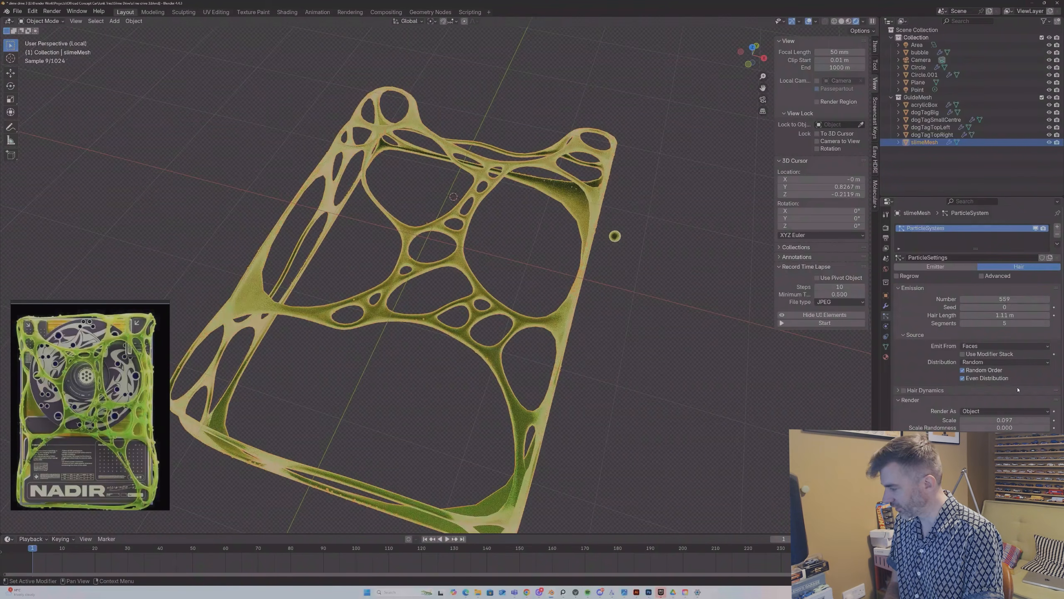
pyautogui.moveTo(997, 420); pyautogui.dragTo(1013, 419)
pyautogui.moveTo(642, 349); pyautogui.dragTo(796, 293, button='middle')
pyautogui.click(745, 330)
# Step: Move slimeMesh's ParticleSystem modifier above Solidify, directly after Subdivision
pyautogui.click(886, 305)
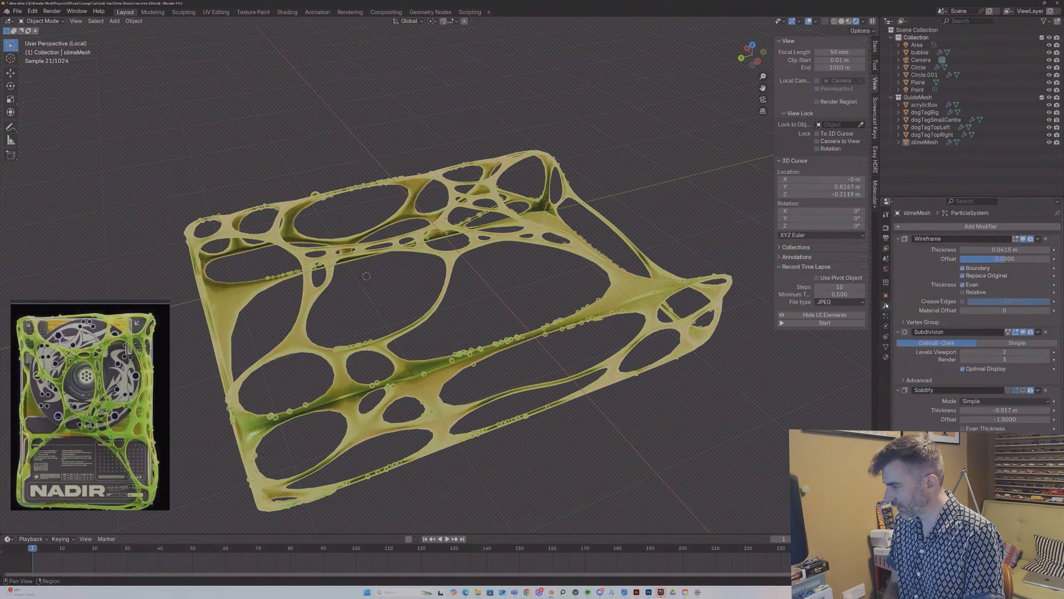
pyautogui.scroll(-1, 976, 315)
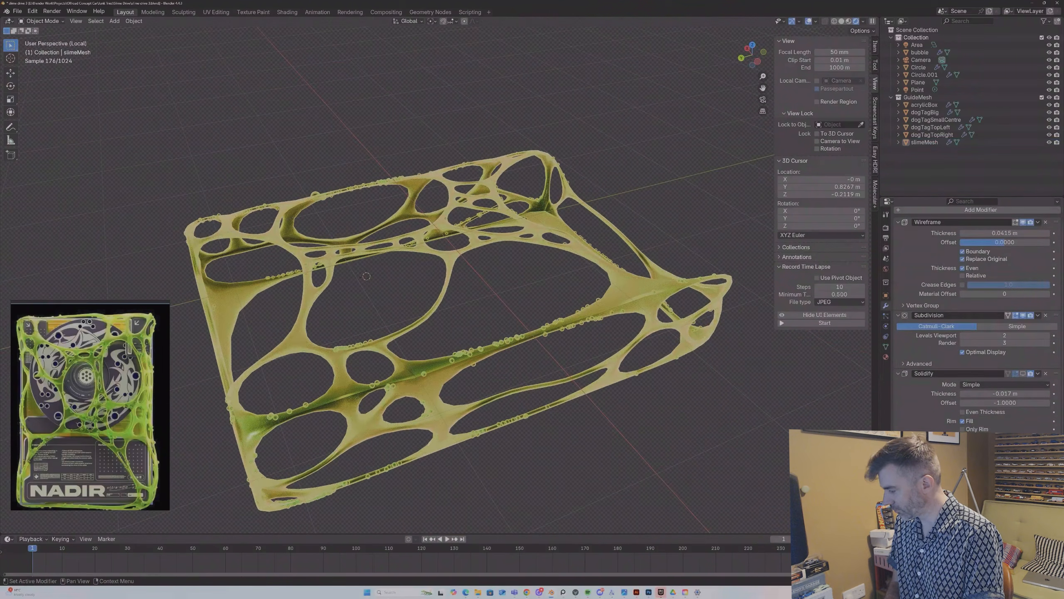
pyautogui.moveTo(1056, 461); pyautogui.dragTo(1051, 367)
pyautogui.moveTo(687, 347); pyautogui.dragTo(712, 350, button='middle')
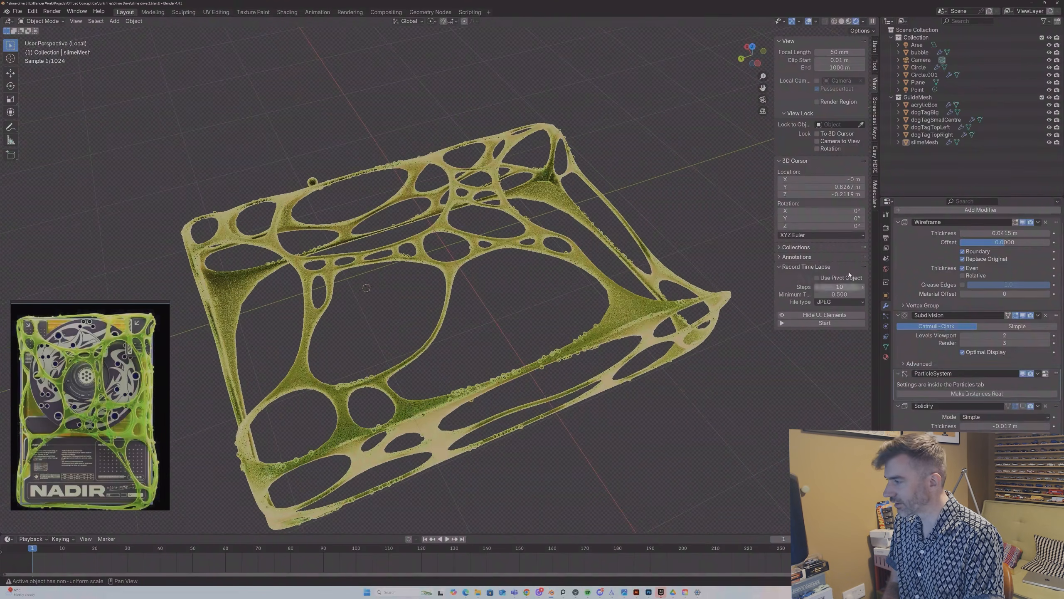
# Step: Enable Use Modifier Stack for the particle emission and exit local view to the camera view
pyautogui.click(887, 316)
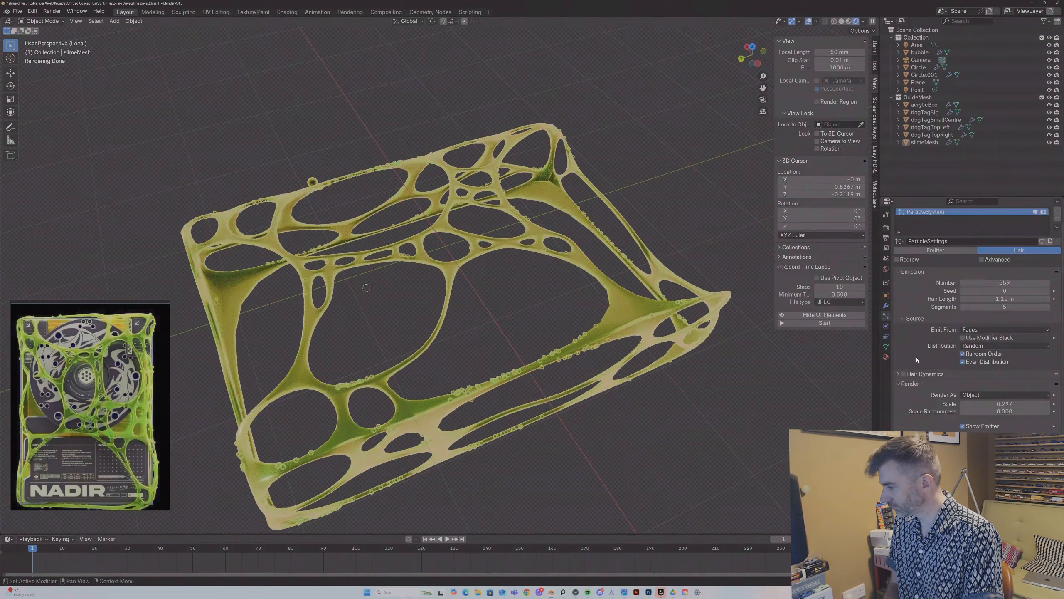
pyautogui.moveTo(712, 319); pyautogui.dragTo(677, 312, button='middle')
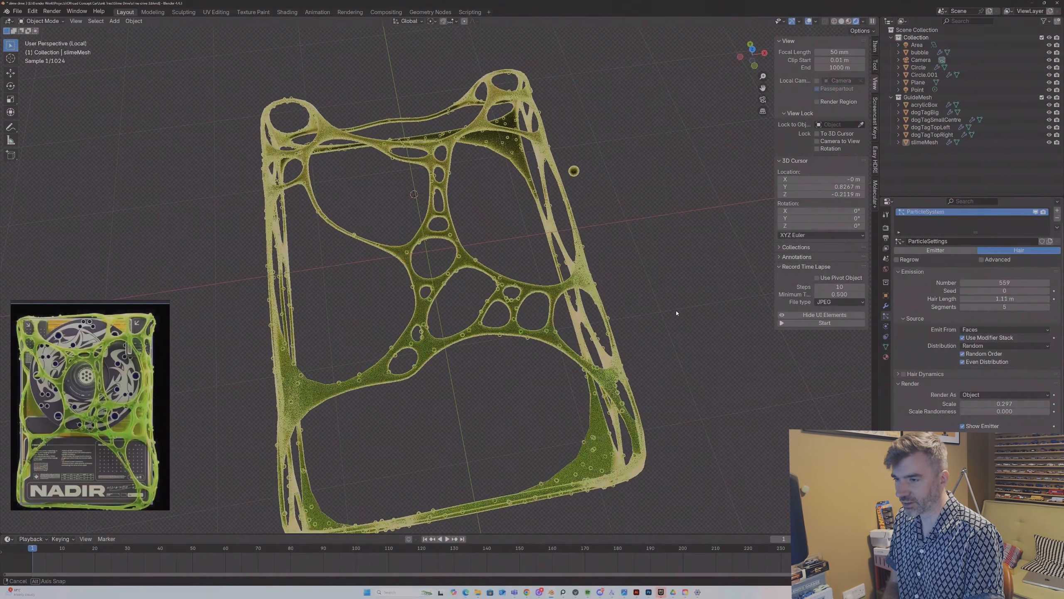
pyautogui.press('KP_Divide')
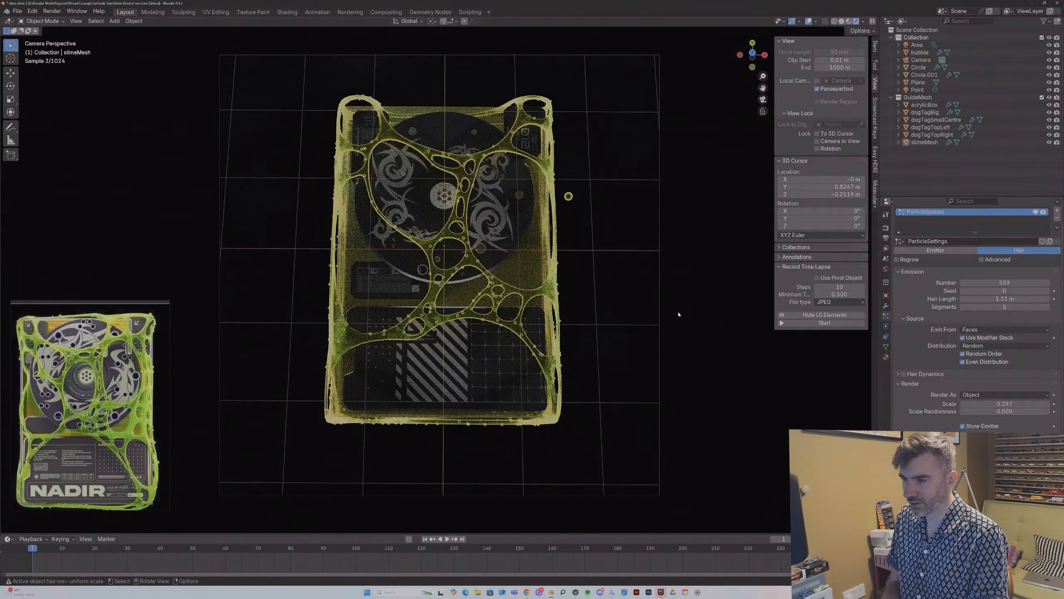
# Step: Move the original bubble out of the camera frame and check the particle-covered slime mesh
pyautogui.click(568, 197)
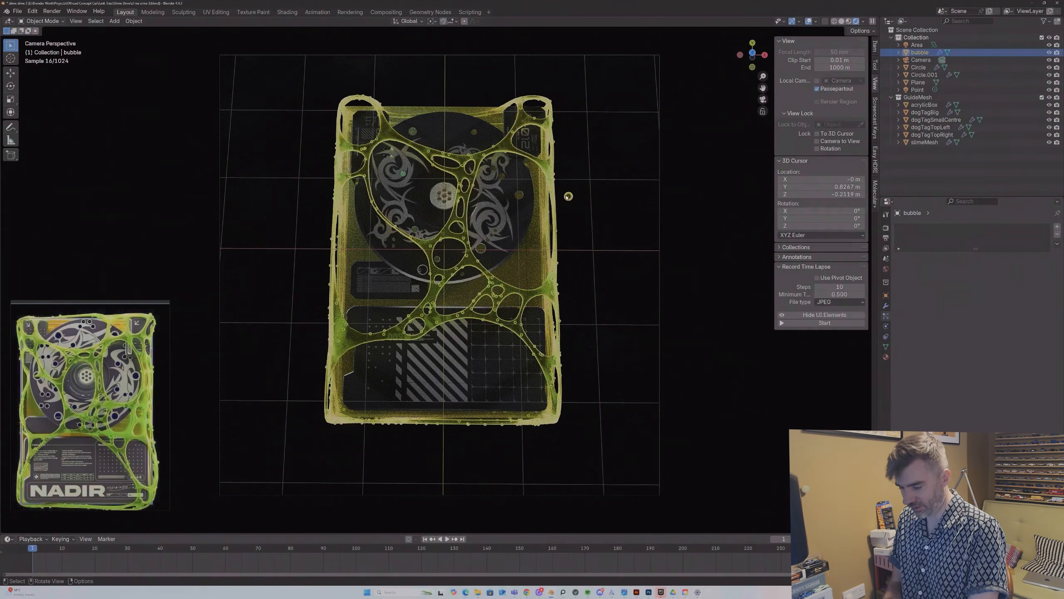
pyautogui.press('g')
pyautogui.click(732, 200)
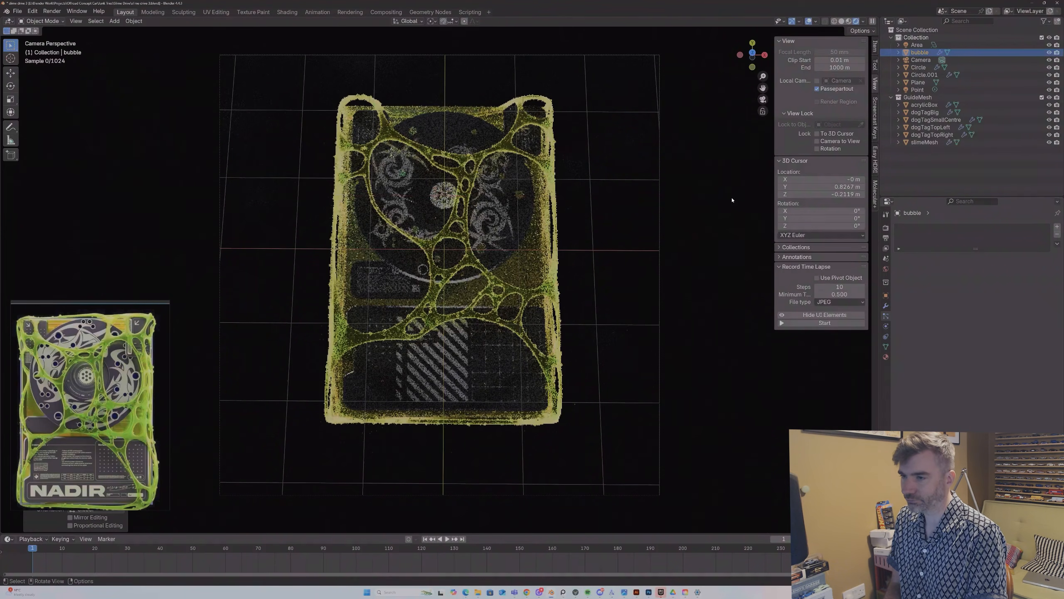
pyautogui.click(634, 235)
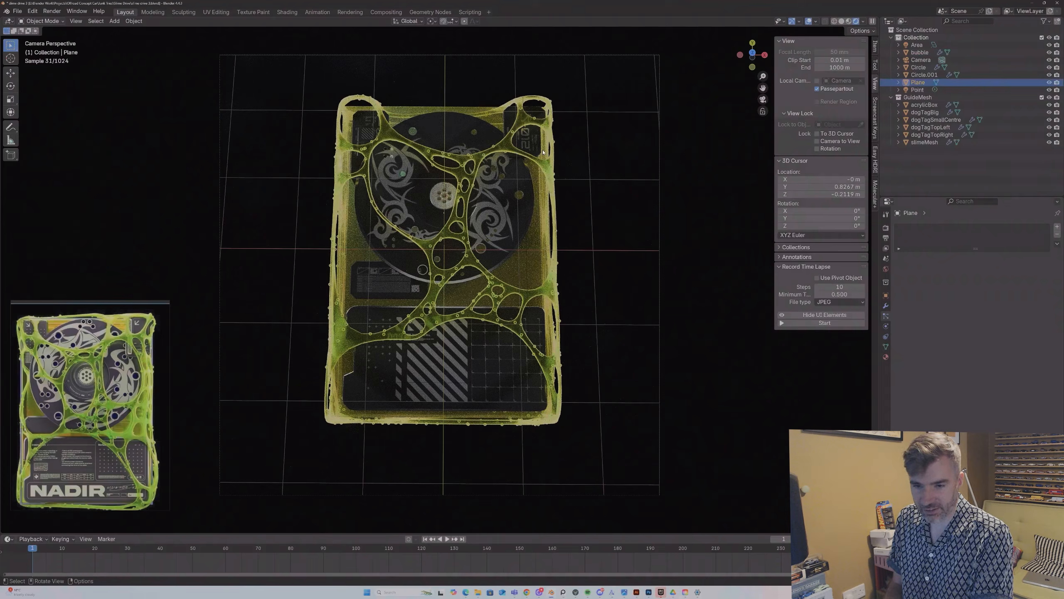
pyautogui.click(531, 196)
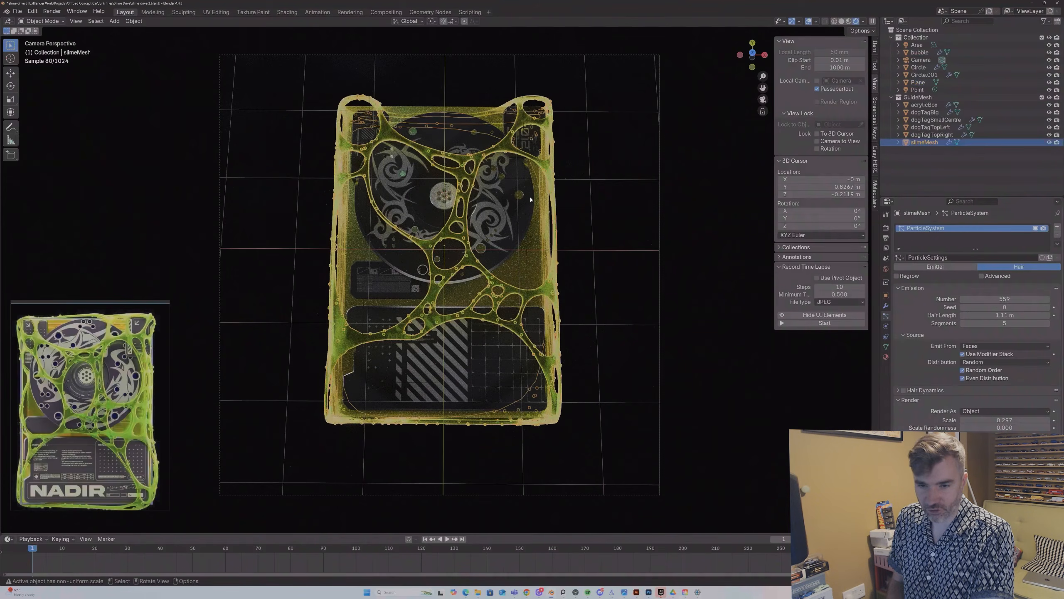
pyautogui.click(592, 219)
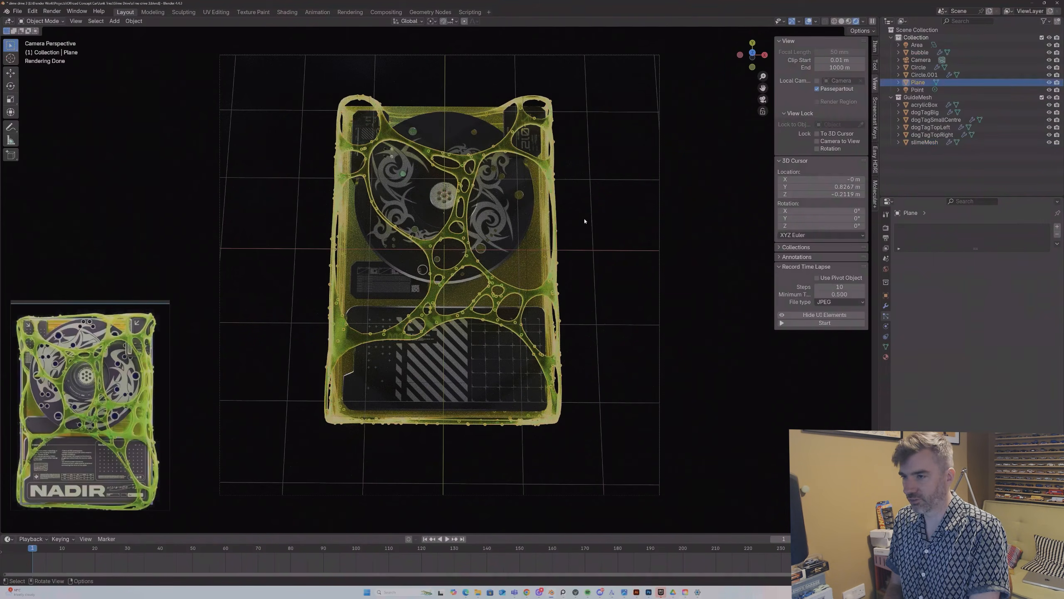
# Step: Add a cube mesh at the 3D cursor
pyautogui.hotkey('shift', 'a')
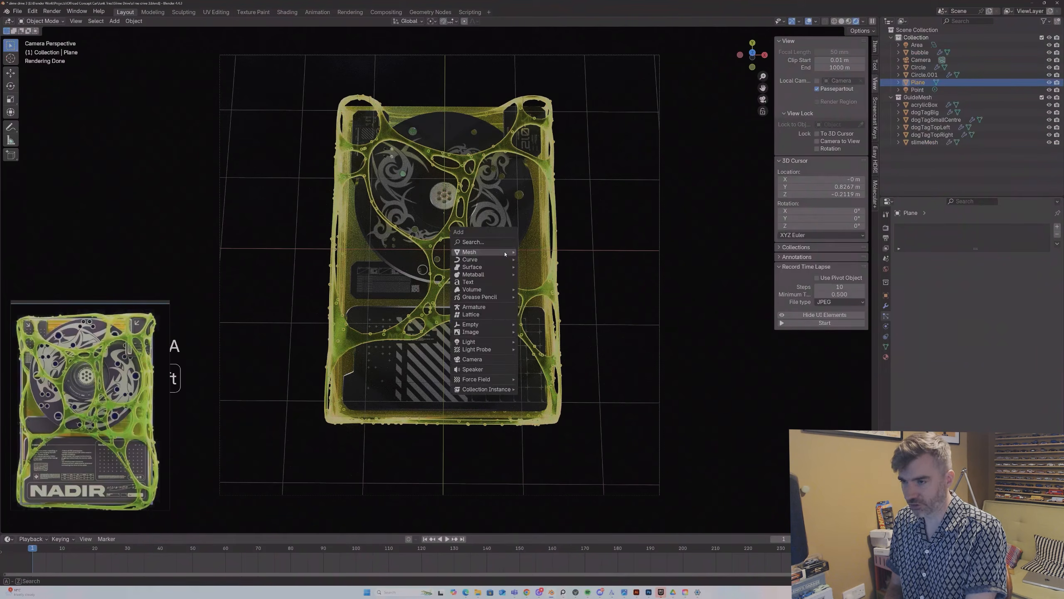
pyautogui.moveTo(502, 251)
pyautogui.click(541, 258)
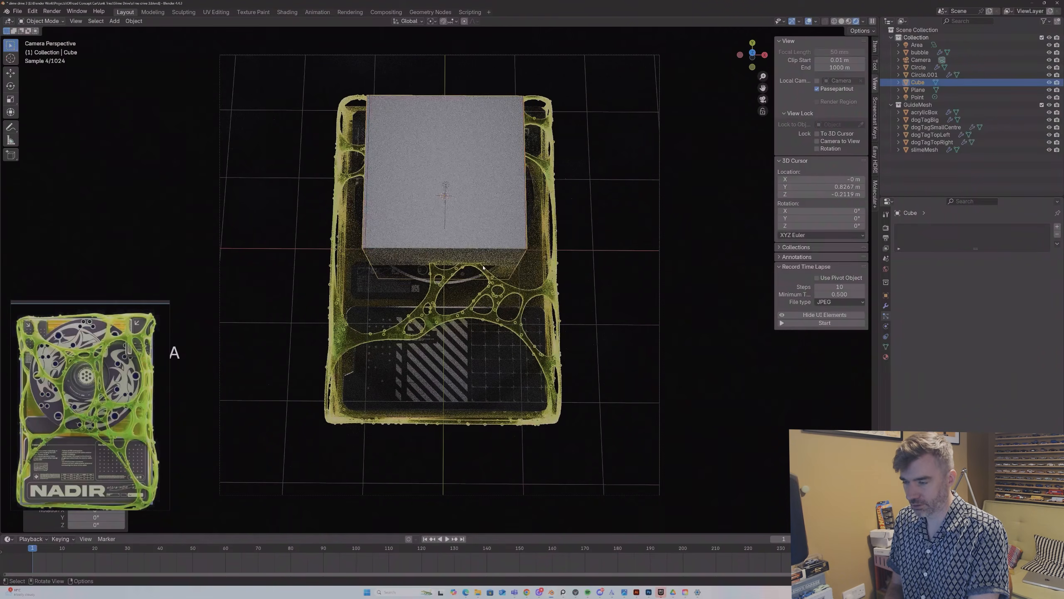
# Step: Scale the cube up until it encloses the whole scene and shift it along the Y axis to fill the camera frame
pyautogui.press('s')
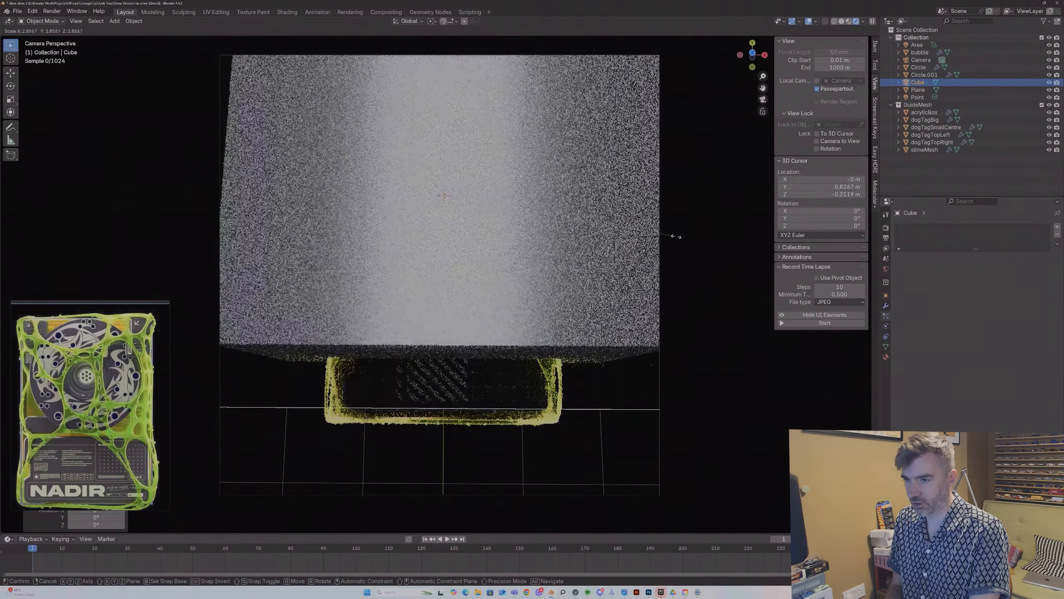
pyautogui.click(676, 237)
pyautogui.press('g')
pyautogui.press('y')
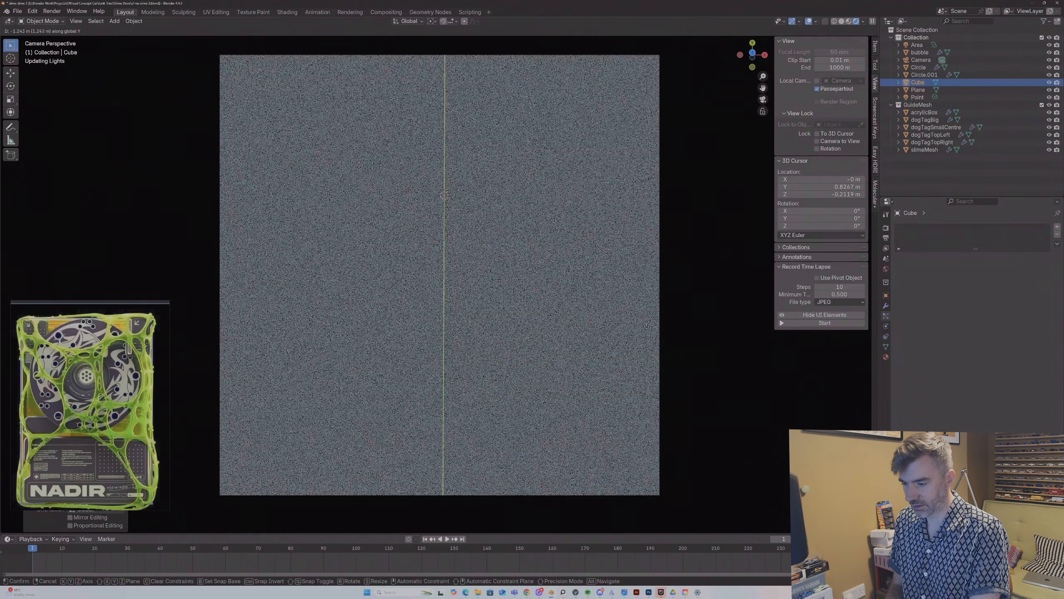
pyautogui.click(610, 245)
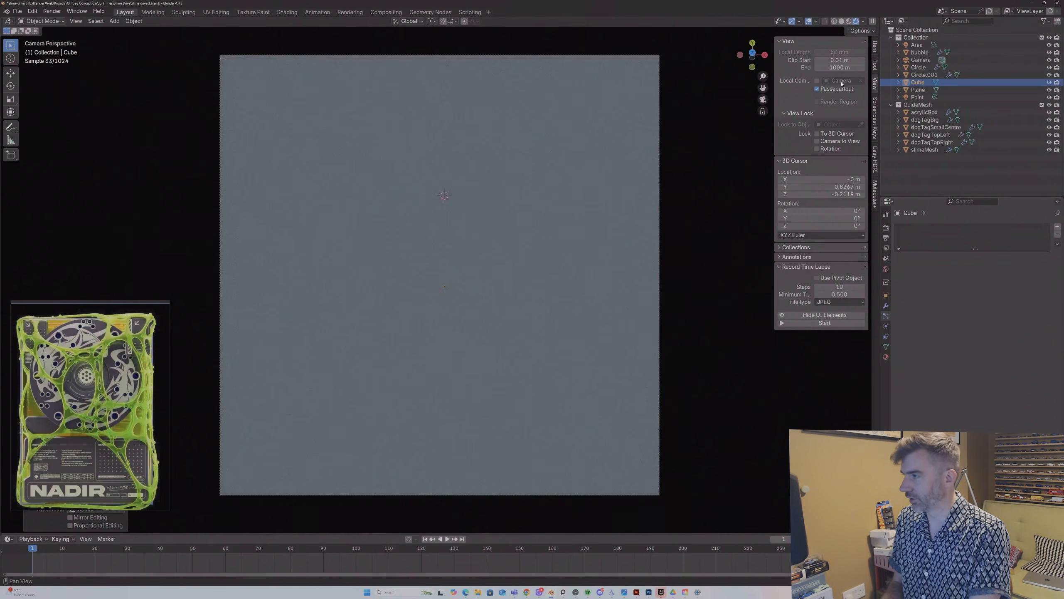
# Step: Rename the cube volumeCube and create a new material for it in the Shading workspace
pyautogui.press('F2')
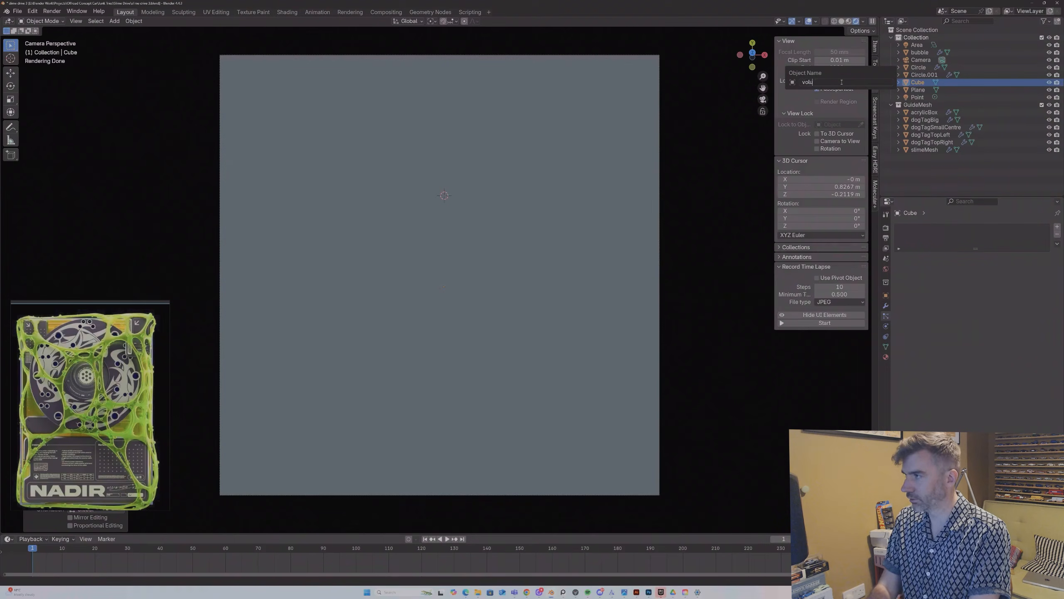
pyautogui.press('Return')
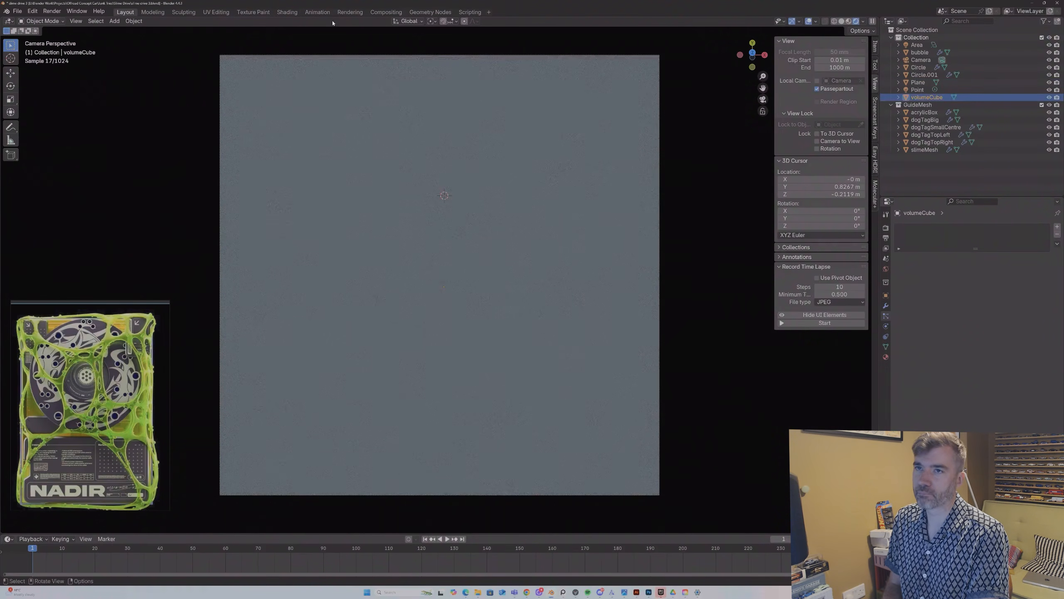
pyautogui.click(280, 13)
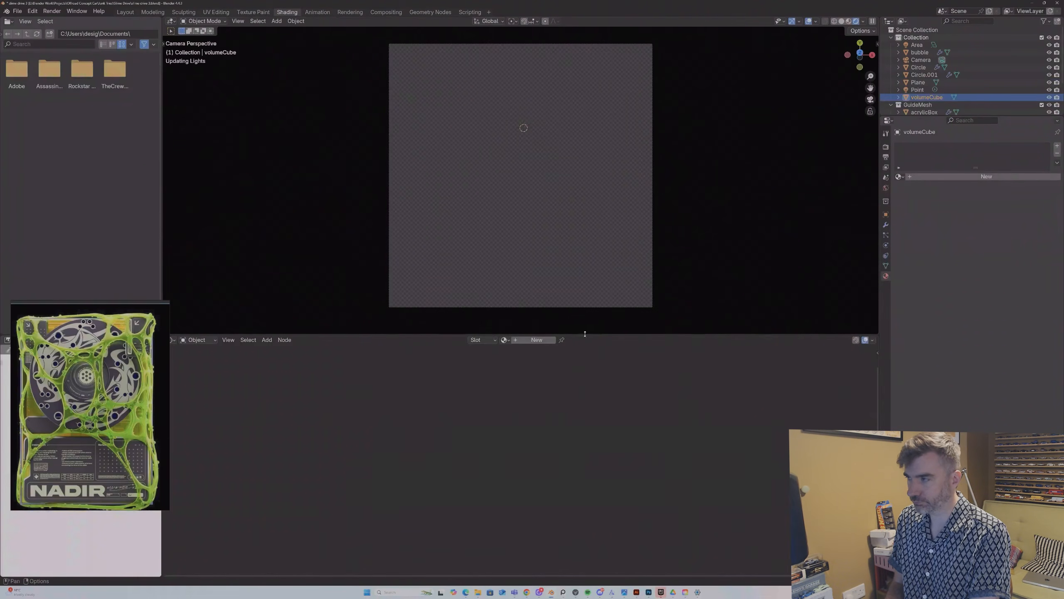
pyautogui.click(527, 341)
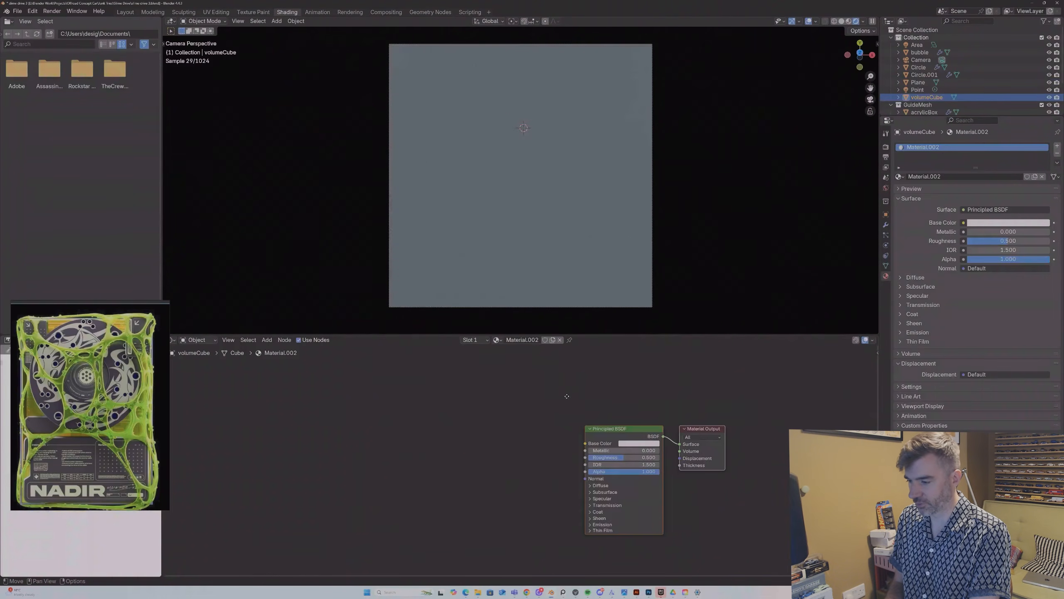
# Step: Replace volumeCube's Principled BSDF with a Volume Scatter node connected to the Material Output's Volume input
pyautogui.moveTo(557, 400); pyautogui.dragTo(580, 398, button='middle')
pyautogui.moveTo(607, 405); pyautogui.dragTo(642, 478)
pyautogui.press('x')
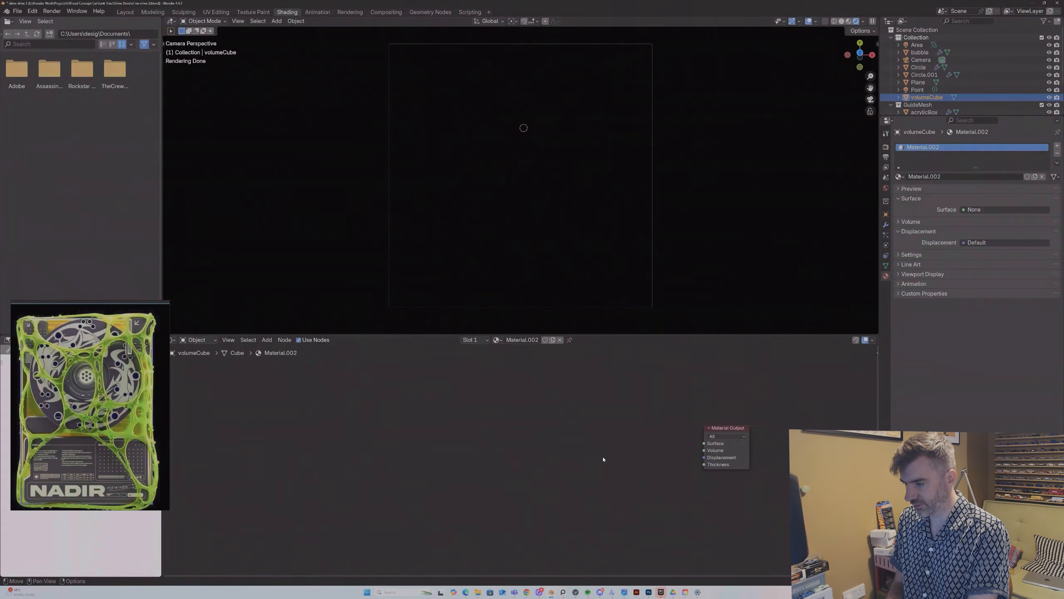
pyautogui.hotkey('shift', 'a')
pyautogui.click(603, 457)
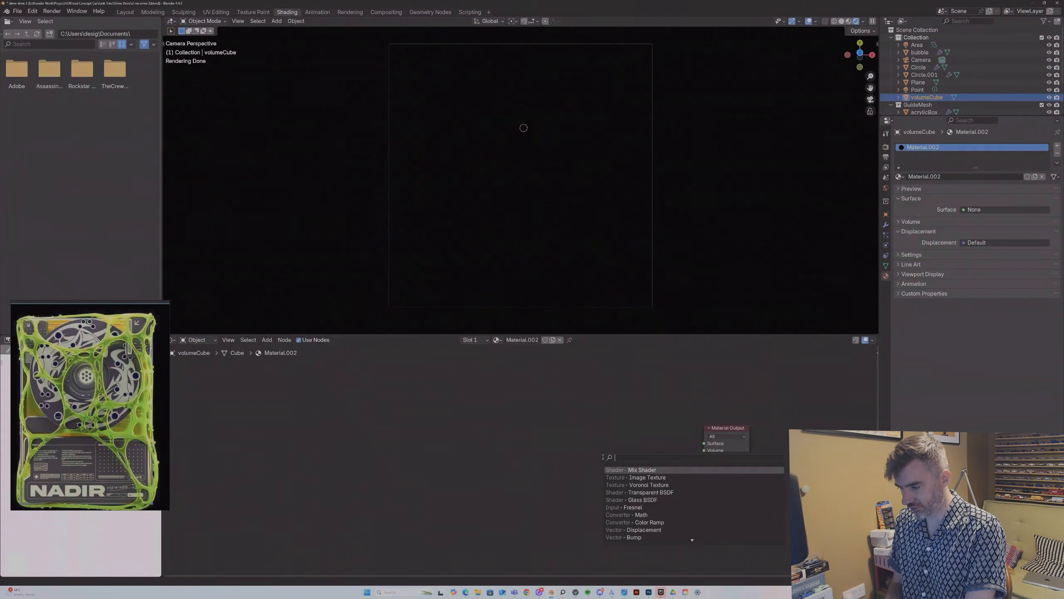
pyautogui.write('vol')
pyautogui.click(621, 477)
pyautogui.click(570, 437)
pyautogui.moveTo(619, 448); pyautogui.dragTo(704, 450)
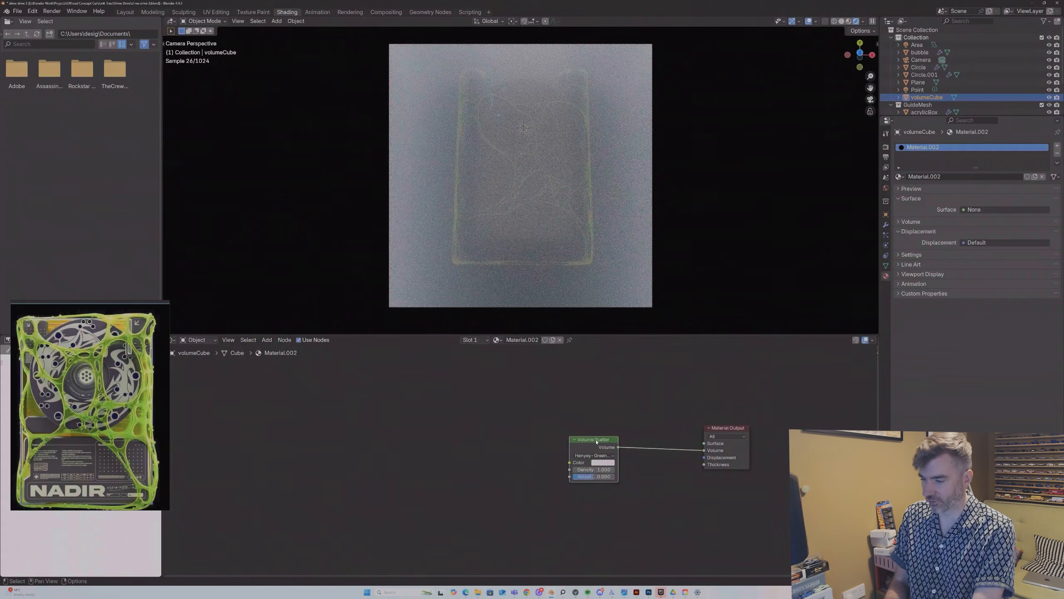
# Step: Try densities of 0.03 and 0.01 on the Volume Scatter node
pyautogui.click(593, 469)
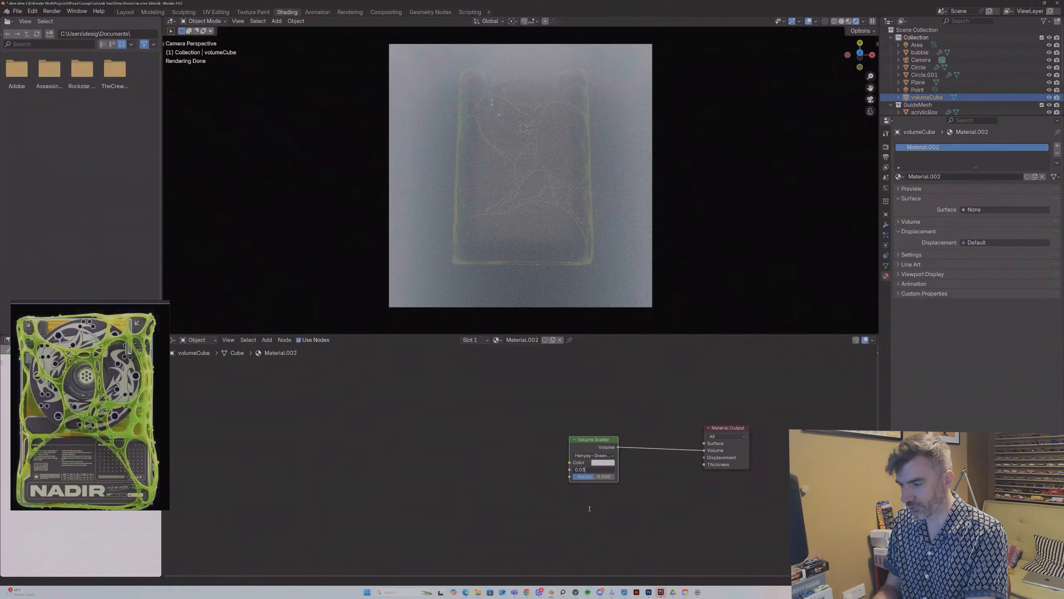
pyautogui.press('Return')
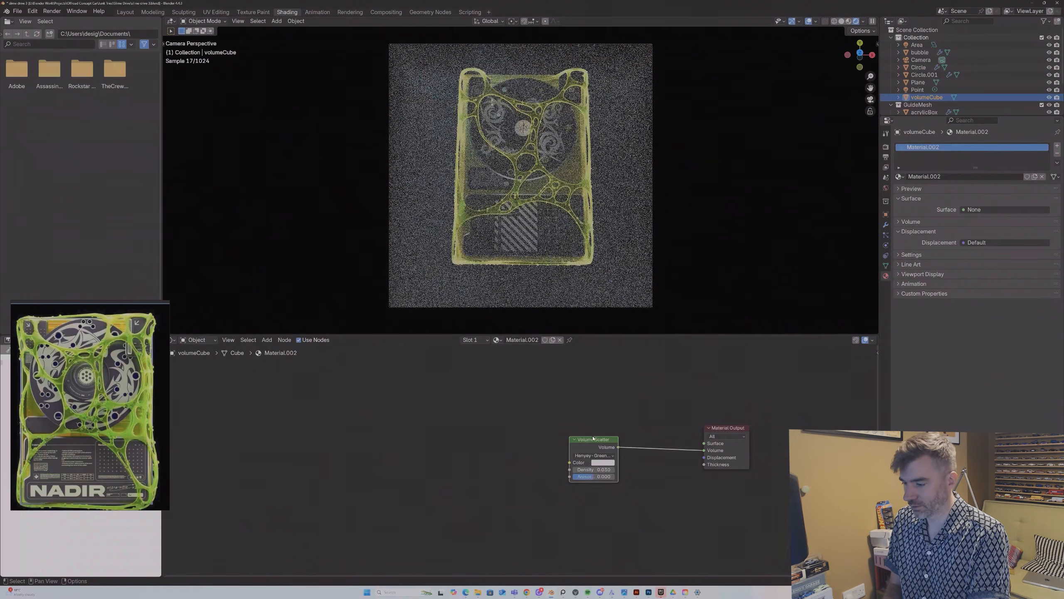
pyautogui.click(592, 469)
pyautogui.press('BackSpace')
pyautogui.write('1')
pyautogui.press('Return')
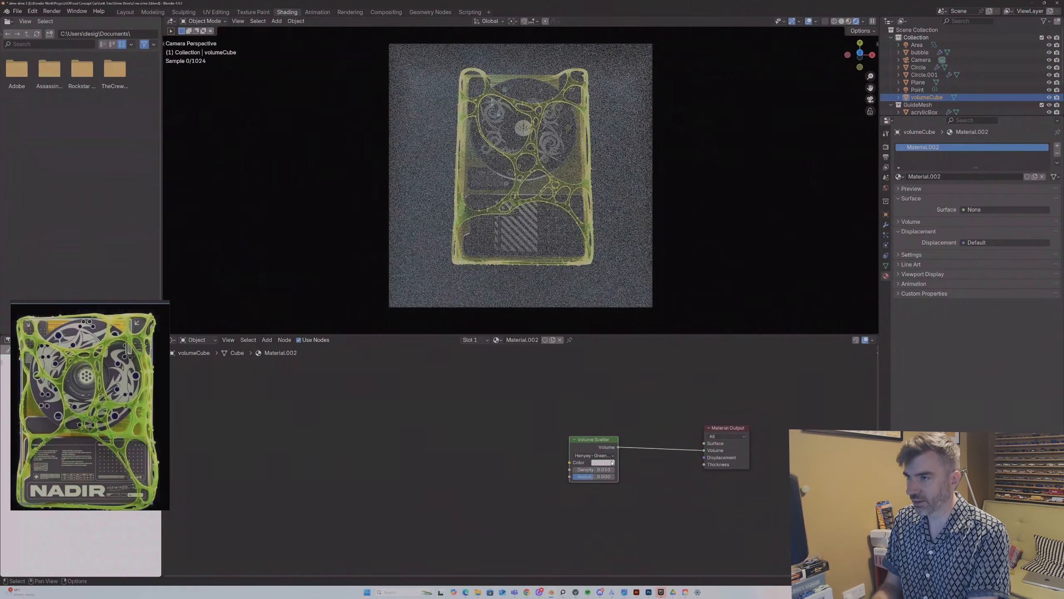
# Step: Raise the Volume Scatter's anisotropy to about 0.6 and set its density to 0.005
pyautogui.moveTo(597, 478); pyautogui.dragTo(678, 474)
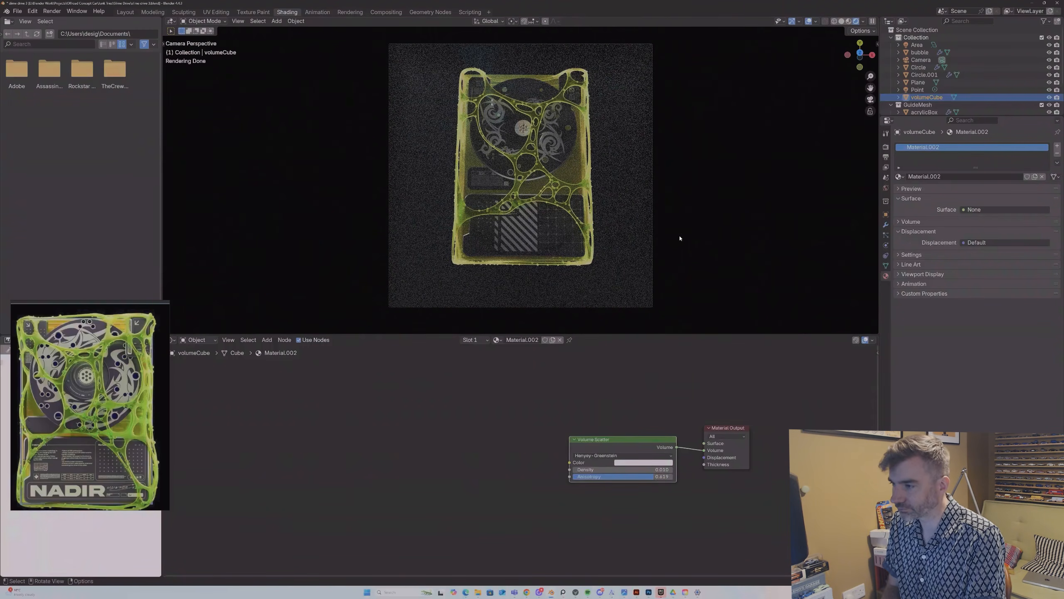
pyautogui.click(610, 469)
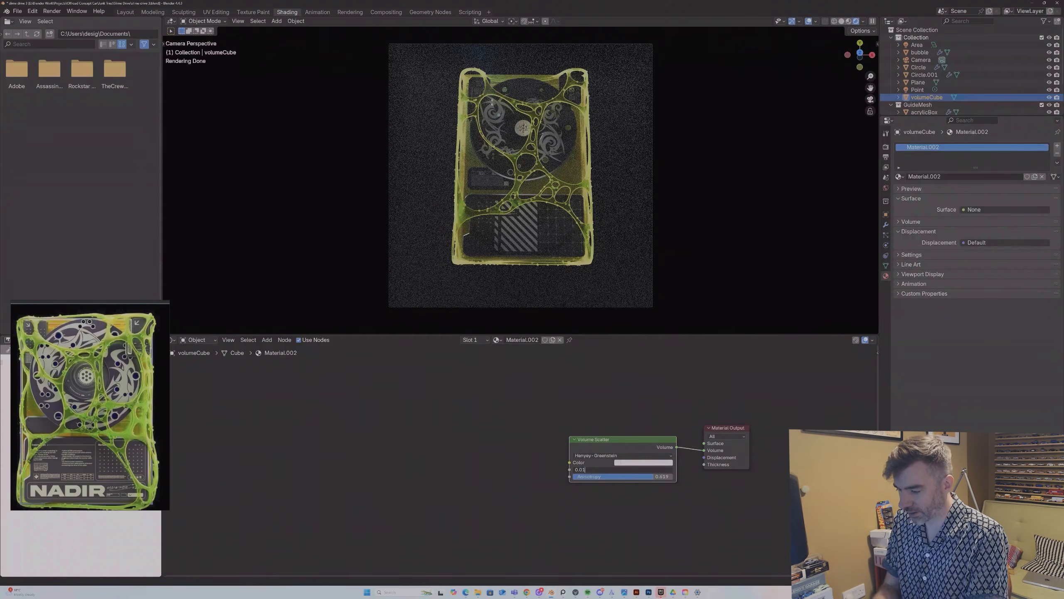
pyautogui.write('0.003')
pyautogui.press('Return')
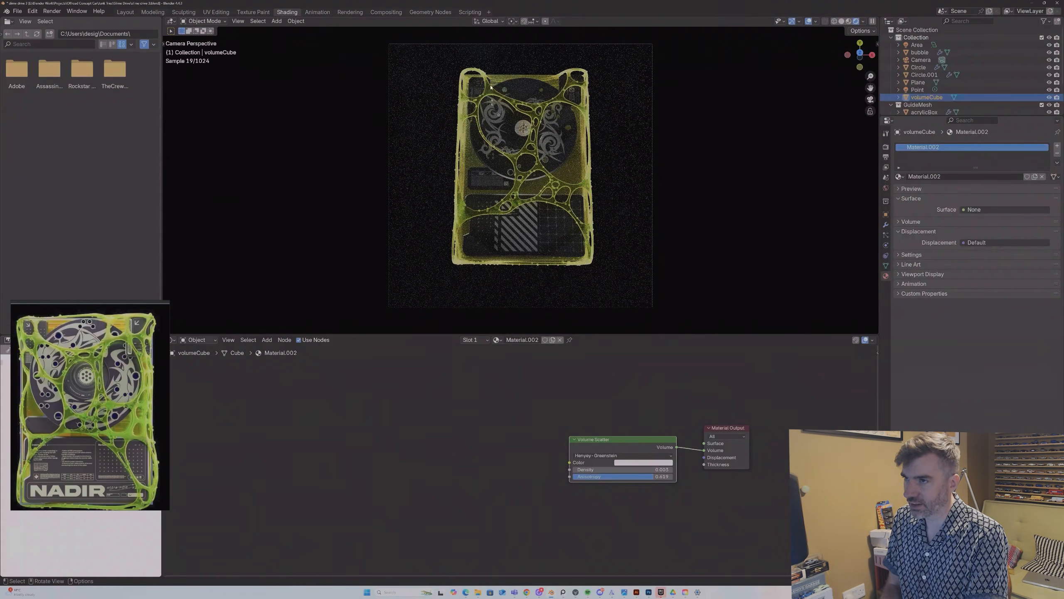
pyautogui.click(618, 469)
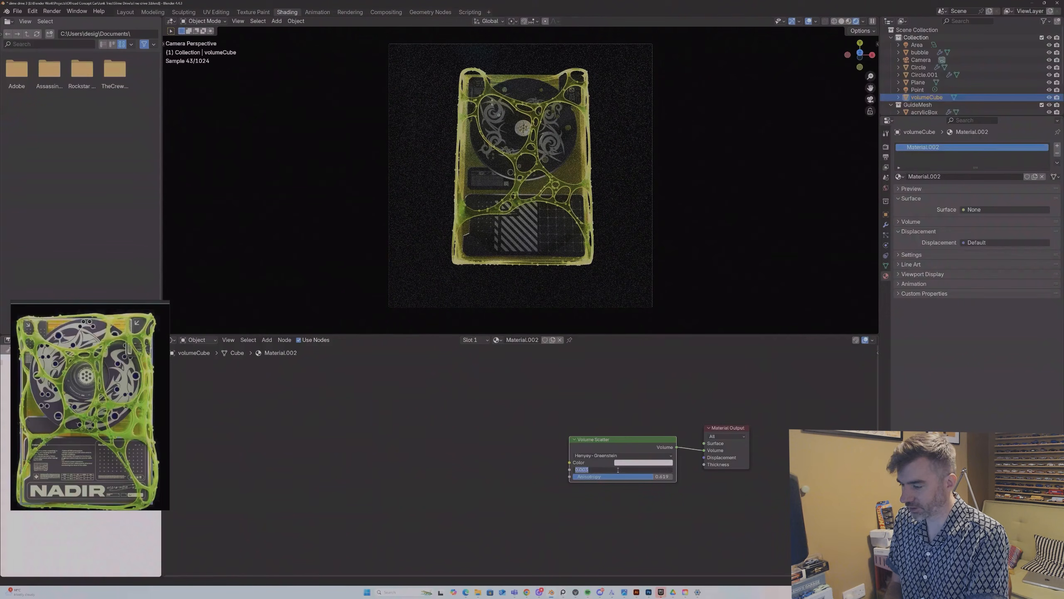
pyautogui.press('BackSpace')
pyautogui.write('5')
pyautogui.press('Return')
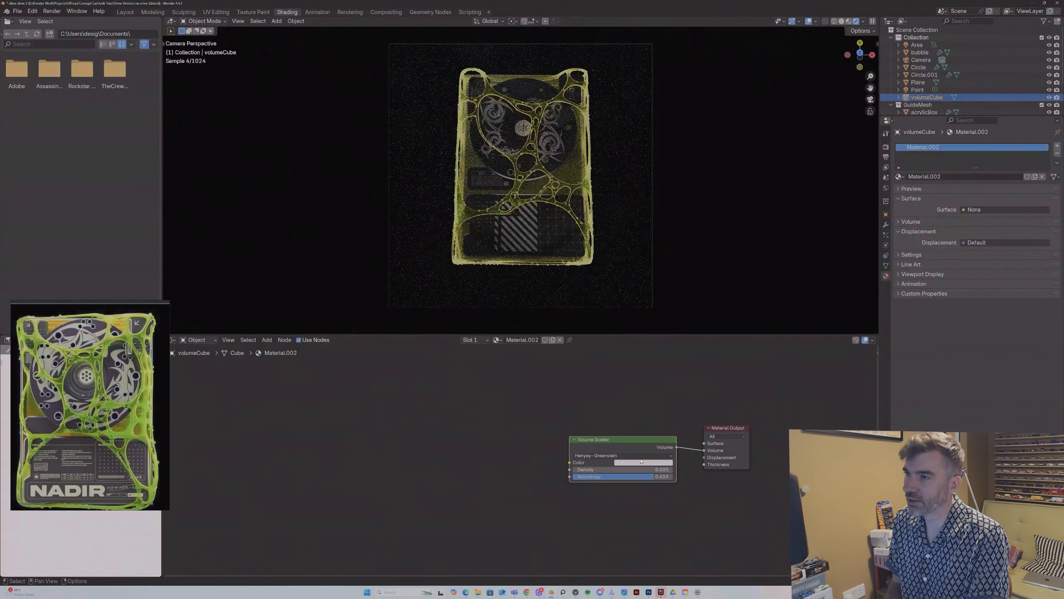
# Step: Review the Cycles render settings and slimeMesh's modifier stack
pyautogui.click(737, 208)
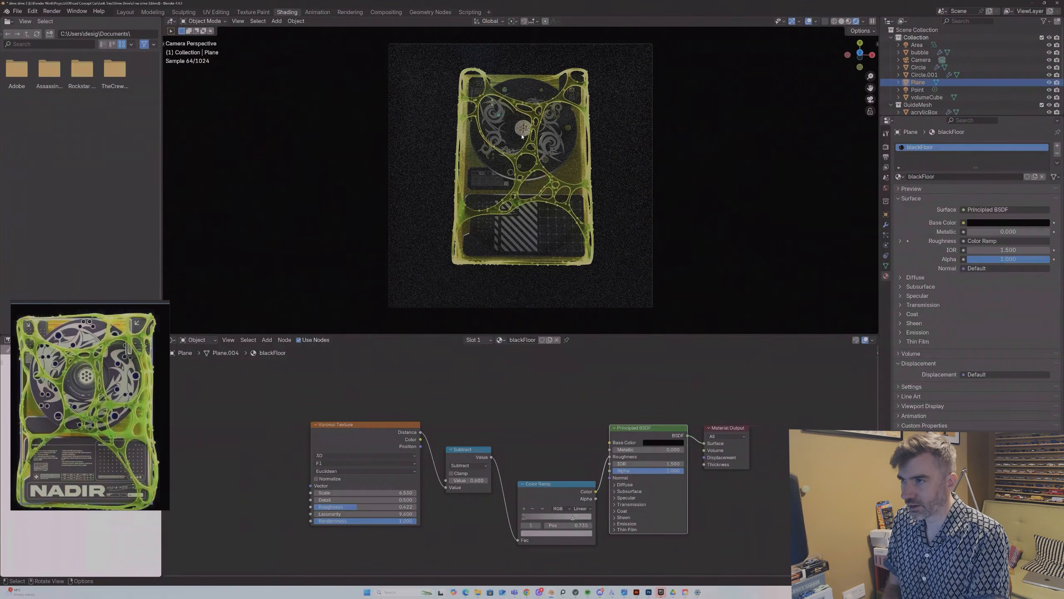
pyautogui.click(527, 104)
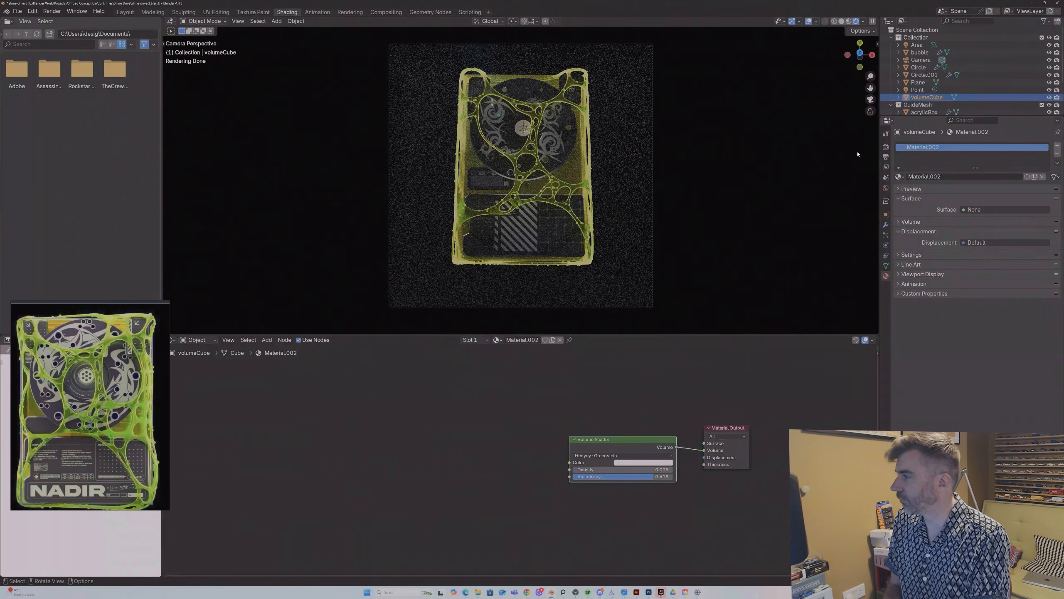
pyautogui.click(886, 156)
pyautogui.click(885, 148)
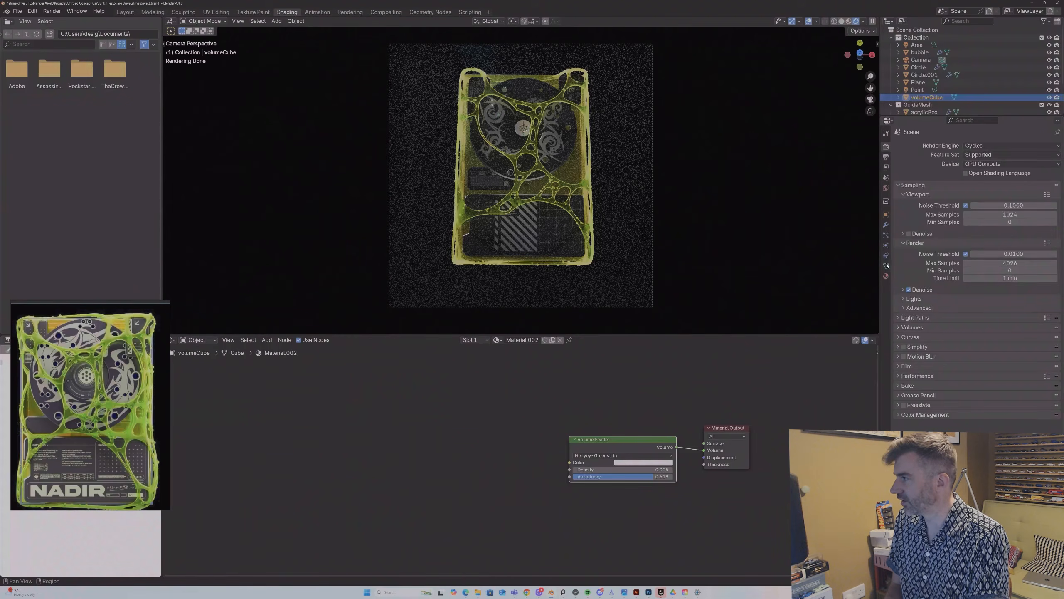
pyautogui.scroll(-4, 929, 102)
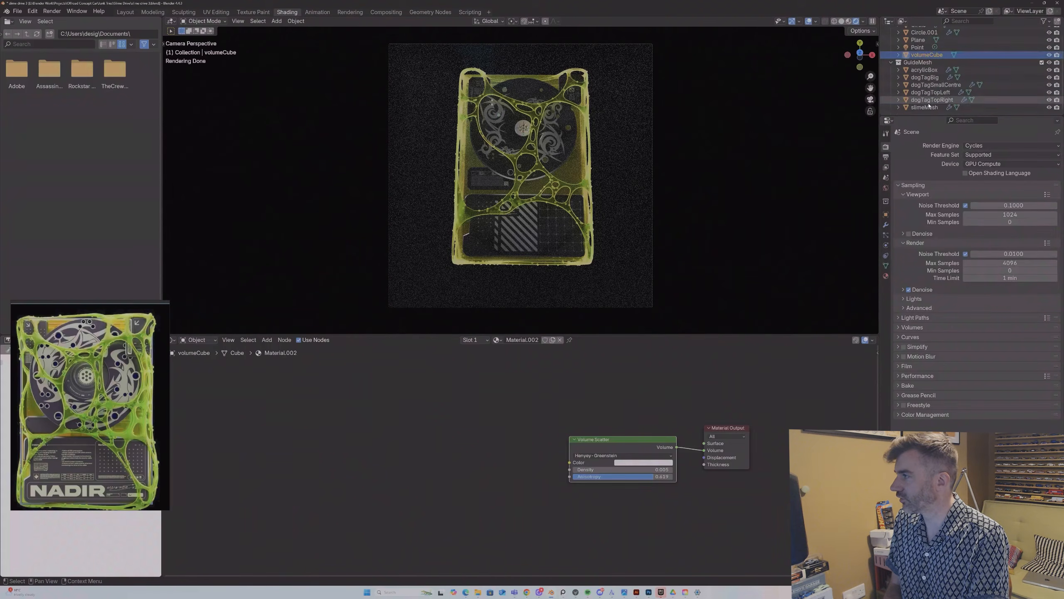
pyautogui.click(926, 107)
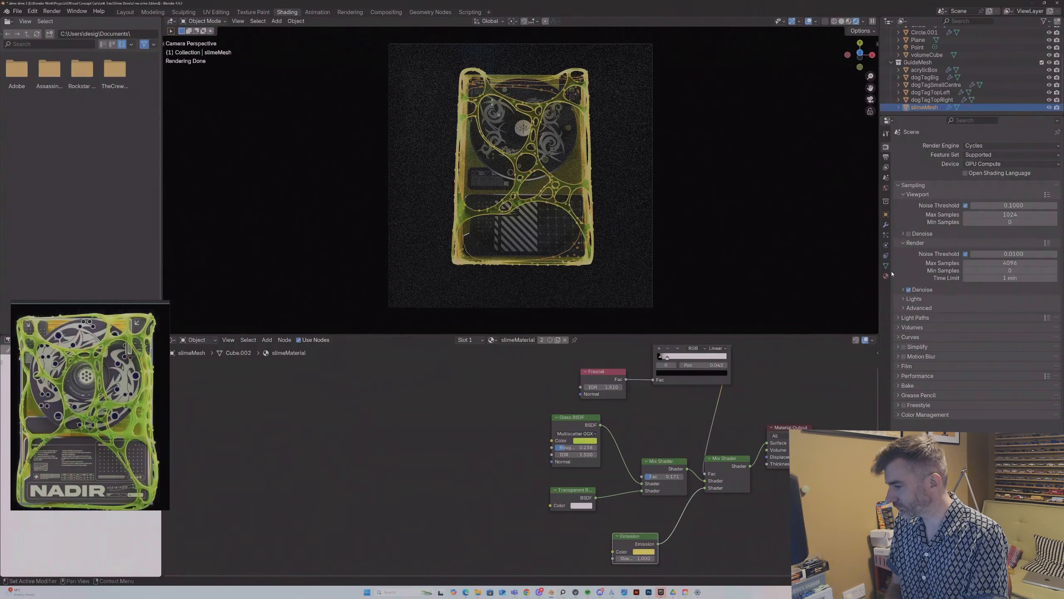
pyautogui.click(887, 225)
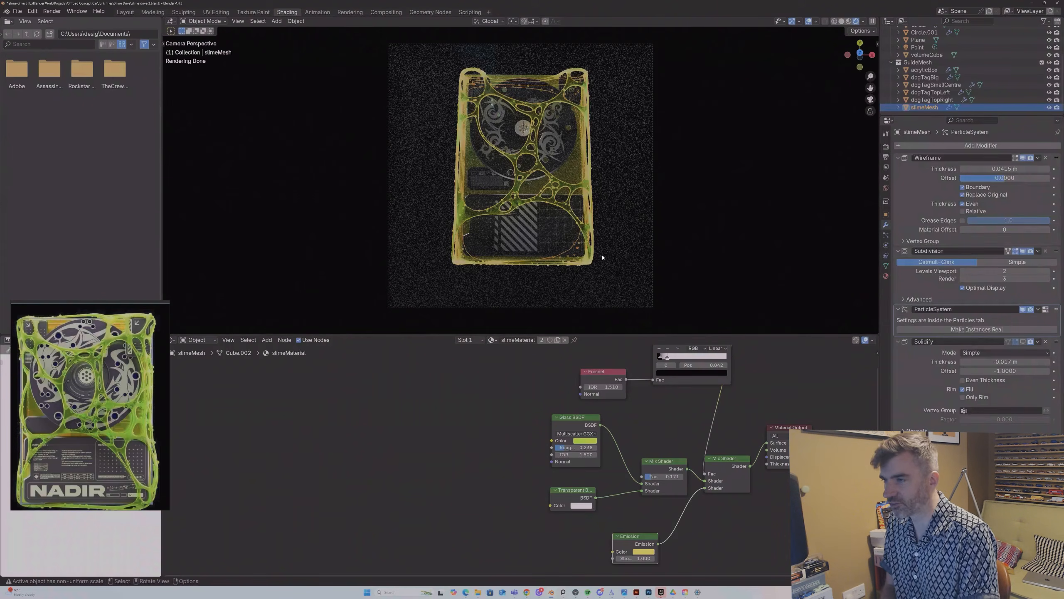
# Step: Show the Outliner's selectability toggles, make volumeCube unselectable, and test picking the disc and slime mesh inside it
pyautogui.click(1027, 55)
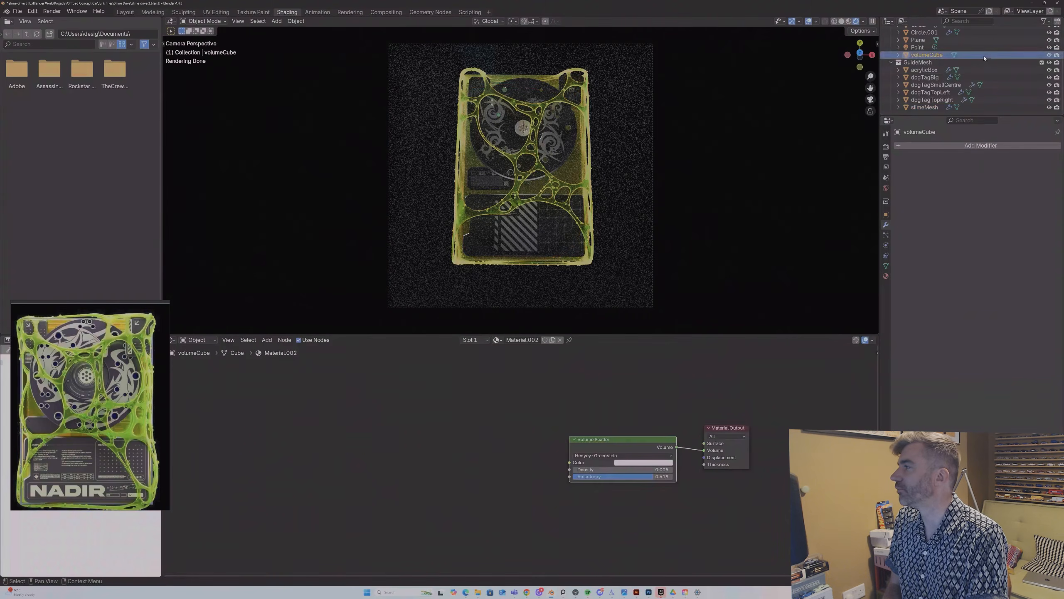
pyautogui.click(1046, 22)
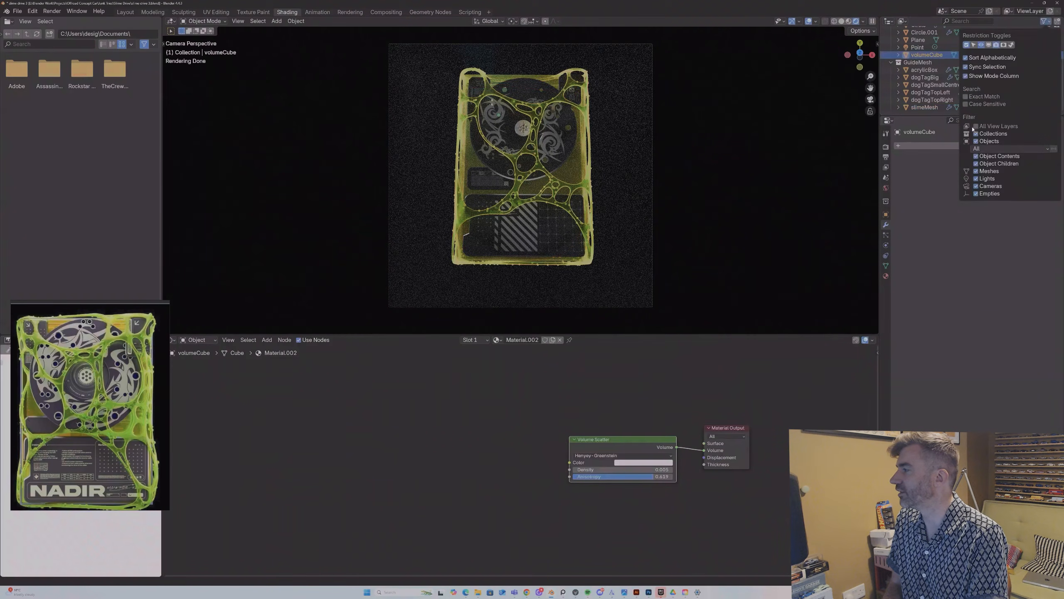
pyautogui.click(975, 46)
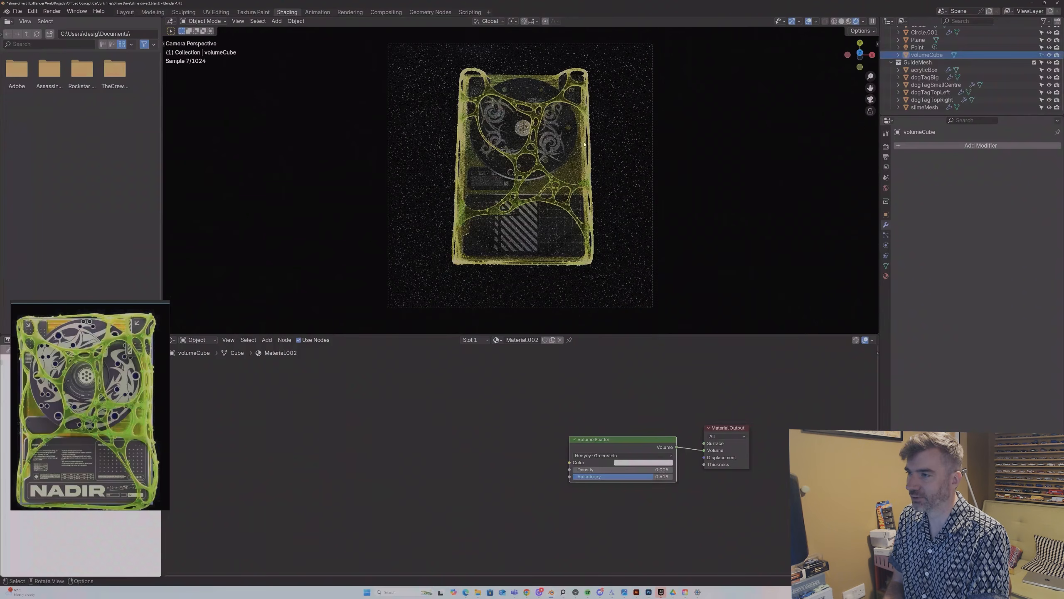
pyautogui.click(589, 161)
pyautogui.click(571, 139)
pyautogui.click(563, 130)
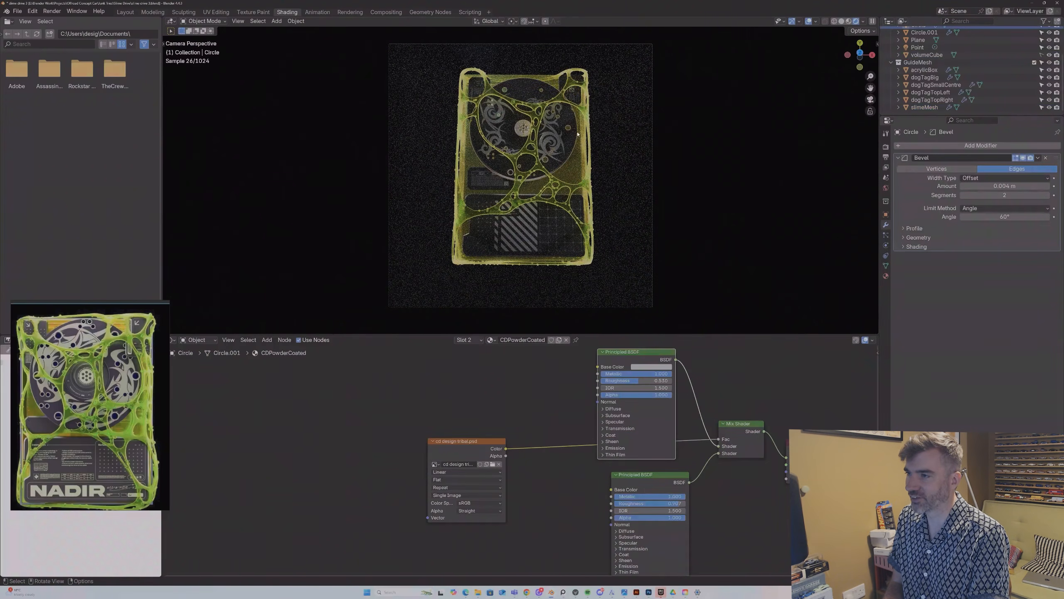
pyautogui.click(581, 102)
pyautogui.click(586, 119)
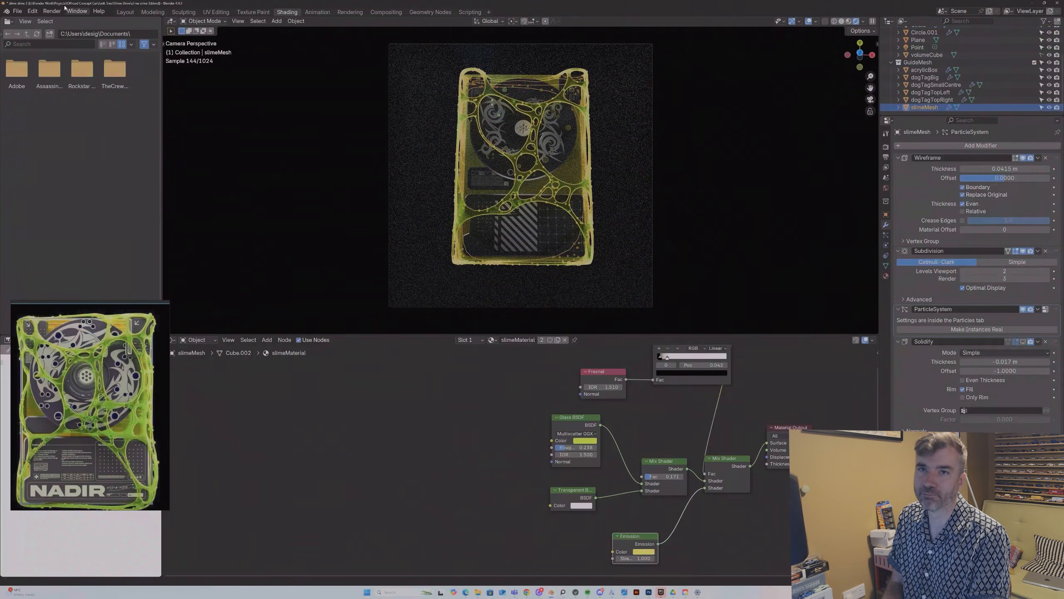
# Step: Render the still image from the camera, inspect the result and close the render window
pyautogui.click(51, 10)
pyautogui.click(63, 19)
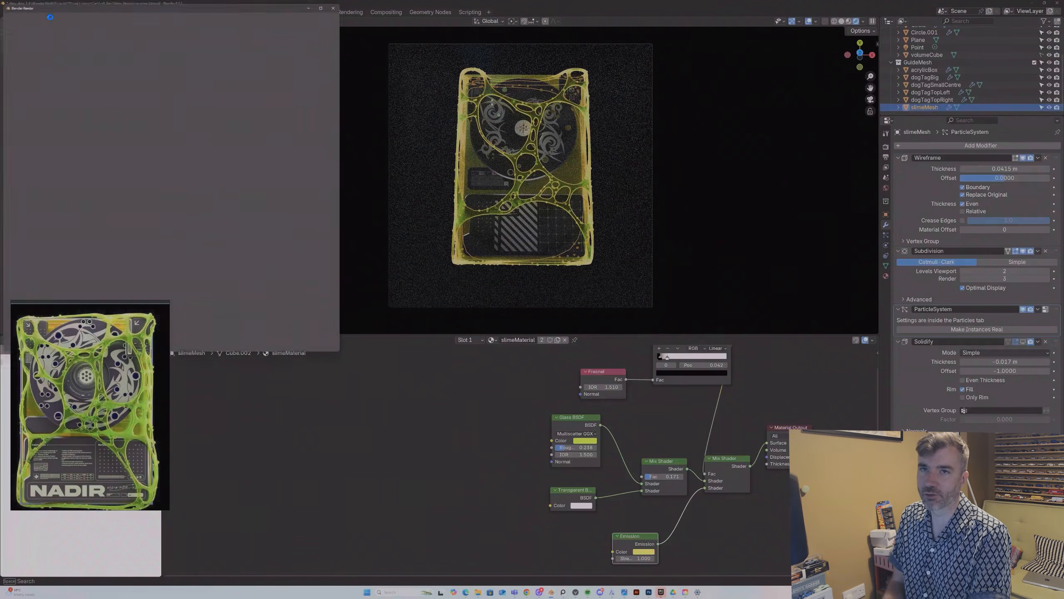
pyautogui.moveTo(118, 6); pyautogui.dragTo(451, 103)
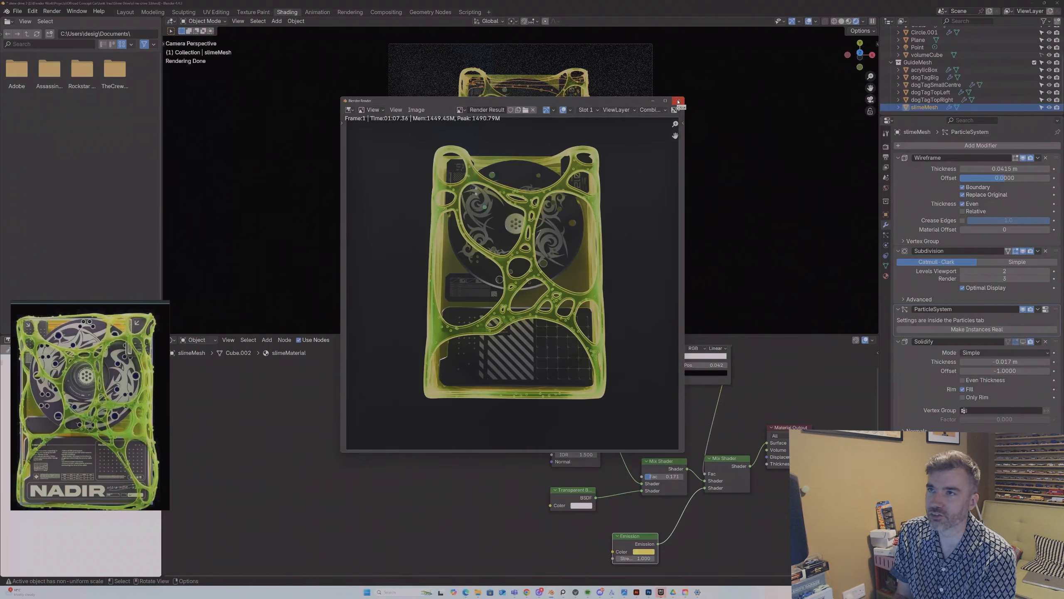
pyautogui.click(678, 101)
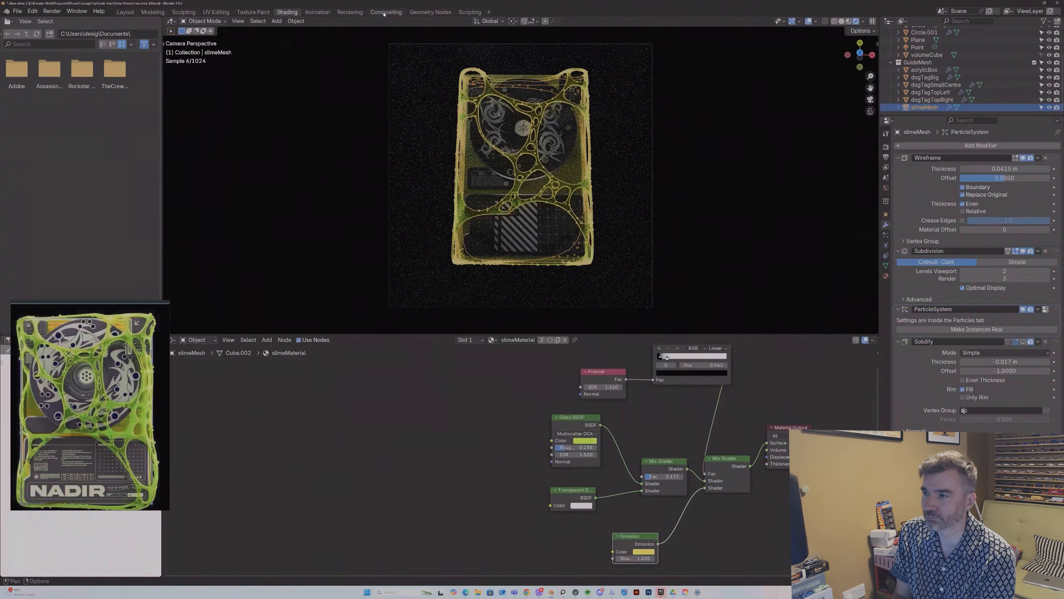
# Step: Enable compositing nodes for the scene and add a Viewer node above the Composite node
pyautogui.click(386, 12)
pyautogui.click(95, 21)
pyautogui.moveTo(397, 129); pyautogui.dragTo(556, 199, button='middle')
pyautogui.click(565, 194)
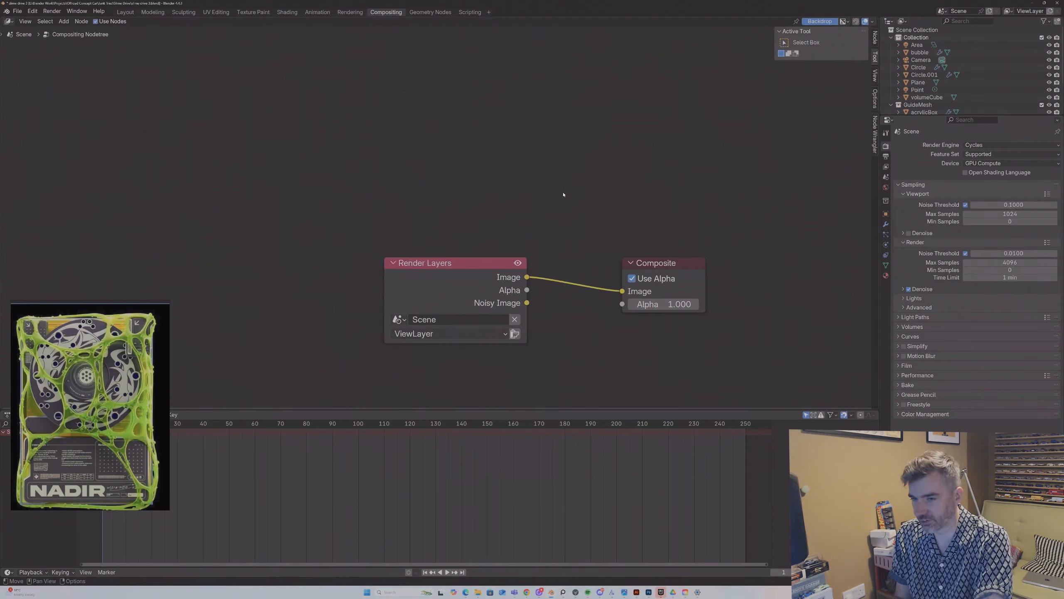
pyautogui.hotkey('shift', 'a')
pyautogui.write('vi')
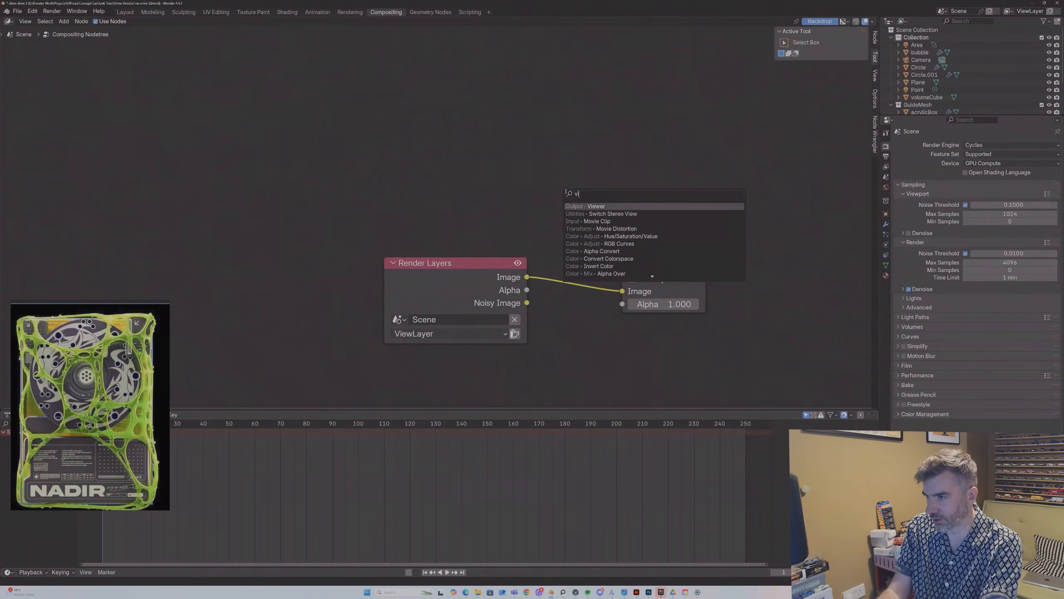
pyautogui.press('Return')
pyautogui.click(645, 183)
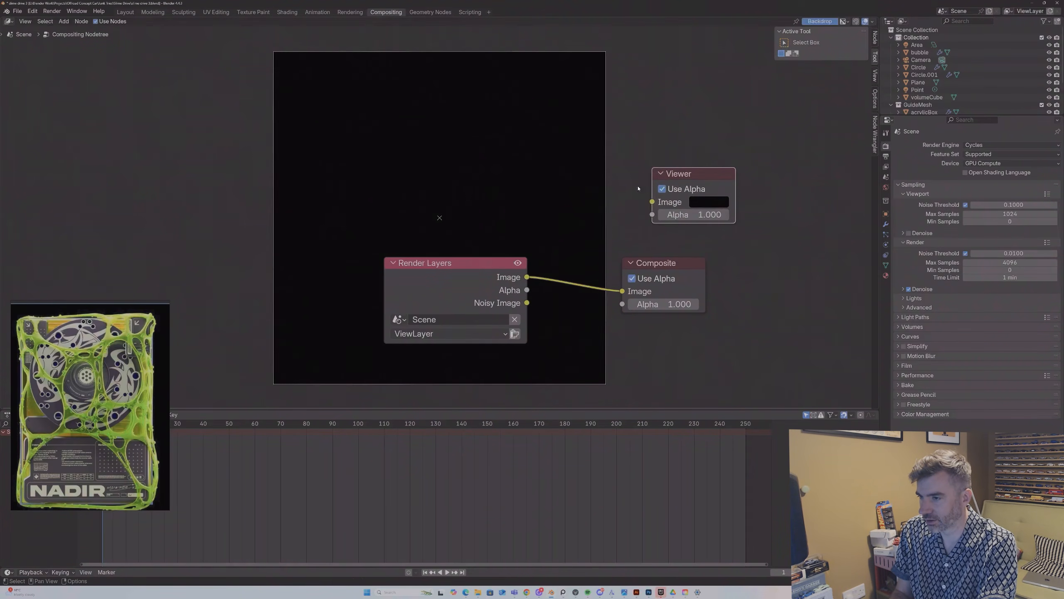
# Step: Feed the Render Layers image into the Viewer node and spread the nodes apart to leave room between them
pyautogui.moveTo(527, 279); pyautogui.dragTo(652, 202)
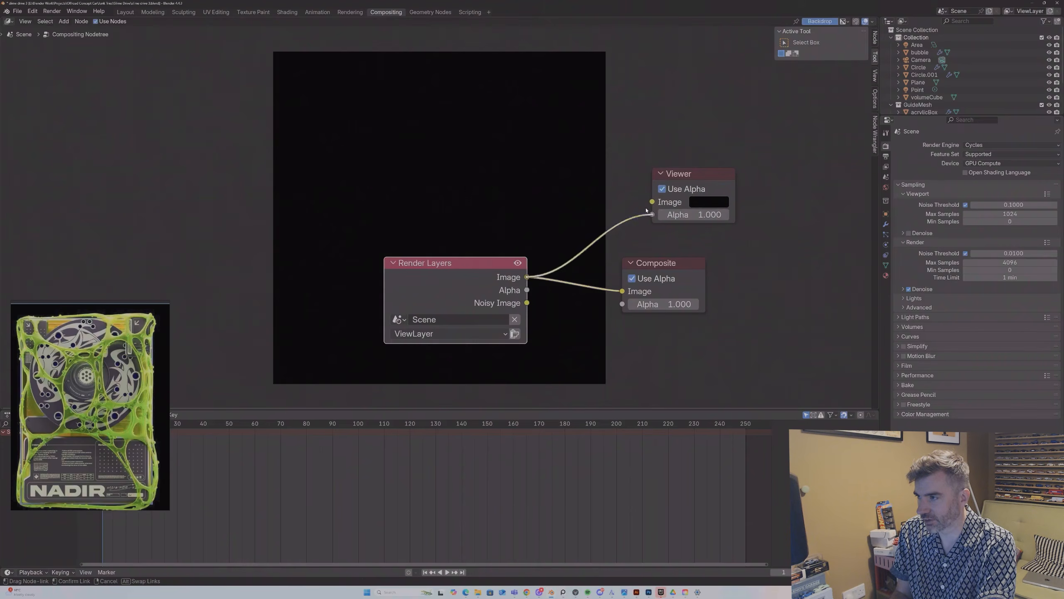
pyautogui.moveTo(650, 264); pyautogui.dragTo(704, 270)
pyautogui.moveTo(453, 264); pyautogui.dragTo(532, 343)
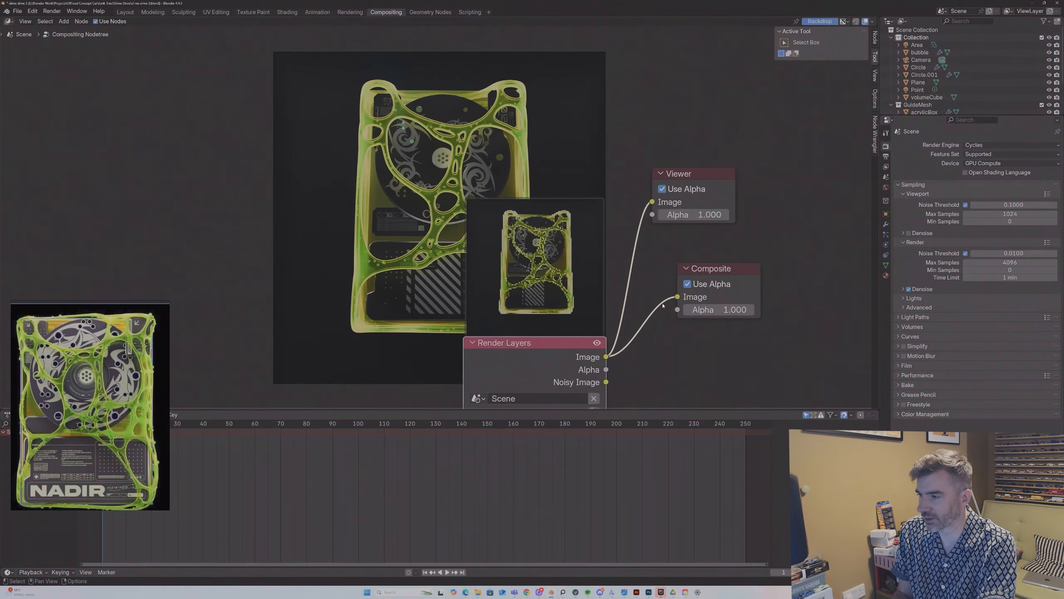
pyautogui.moveTo(709, 271); pyautogui.dragTo(794, 257)
pyautogui.moveTo(556, 342); pyautogui.dragTo(582, 331)
pyautogui.moveTo(696, 173); pyautogui.dragTo(776, 142)
# Step: Add a Lens Distortion node and connect it between the Render Layers image output and the Viewer
pyautogui.hotkey('shift', 'a')
pyautogui.click(666, 215)
pyautogui.write('di')
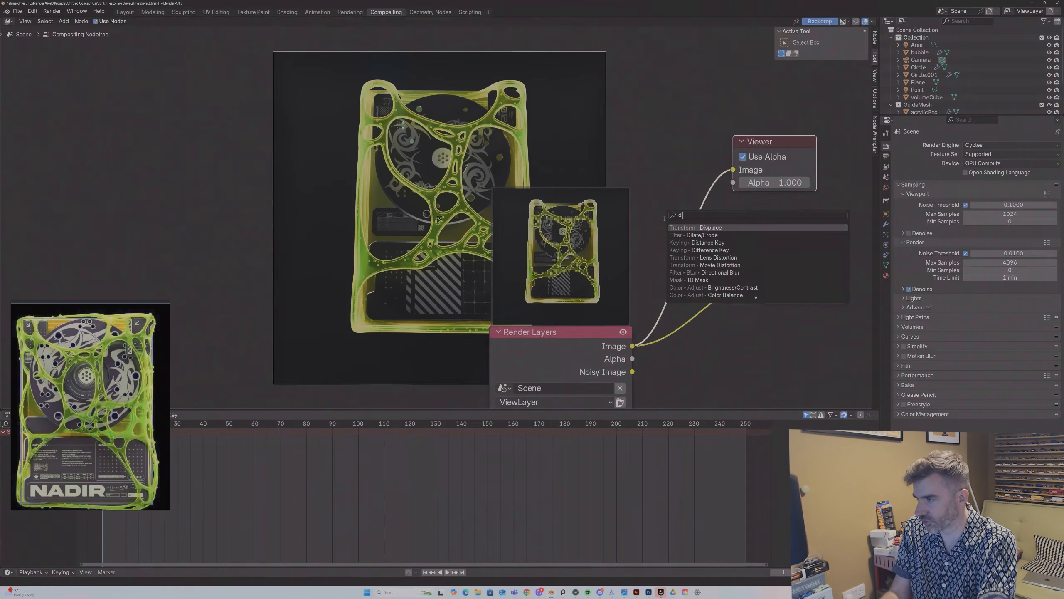
pyautogui.write('s')
pyautogui.press('Down')
pyautogui.press('Down')
pyautogui.press('Return')
pyautogui.click(628, 71)
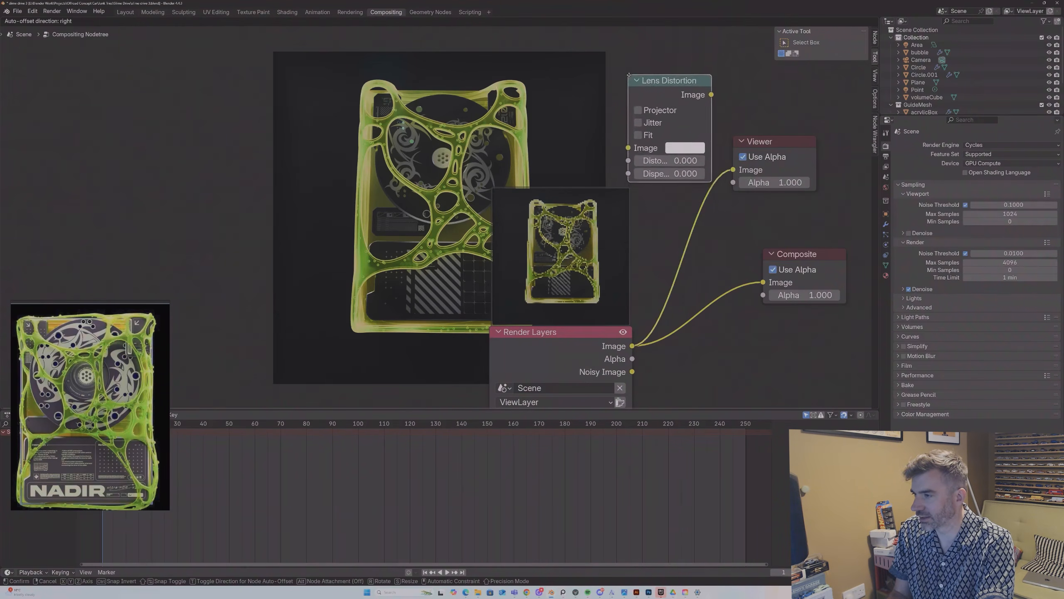
pyautogui.moveTo(633, 346); pyautogui.dragTo(630, 147)
pyautogui.moveTo(712, 94); pyautogui.dragTo(674, 163)
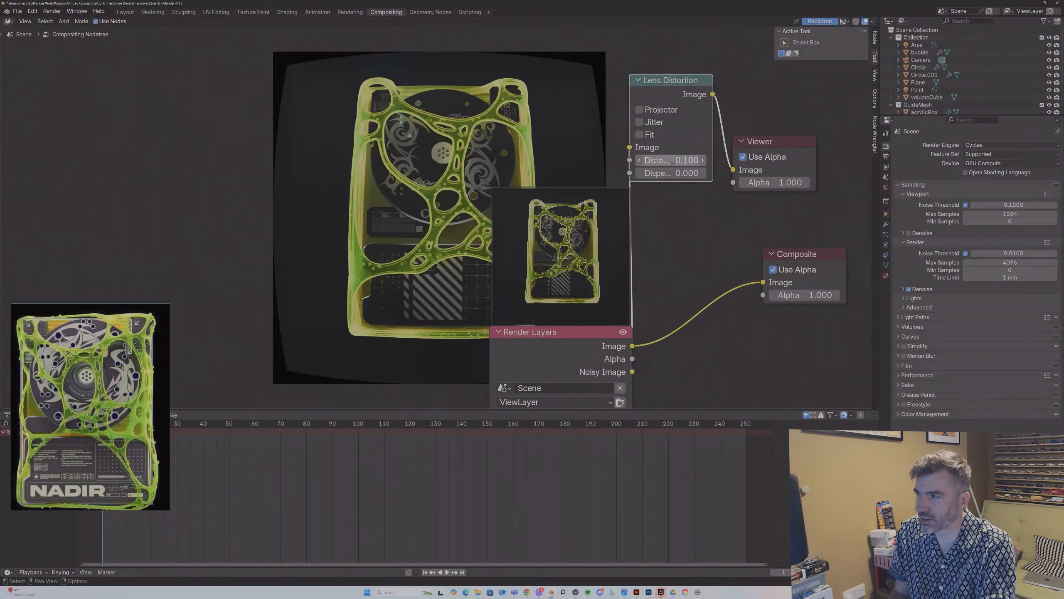
# Step: Reset the Lens Distortion node's Distortion to 0
pyautogui.click(672, 161)
pyautogui.write('0')
pyautogui.press('Return')
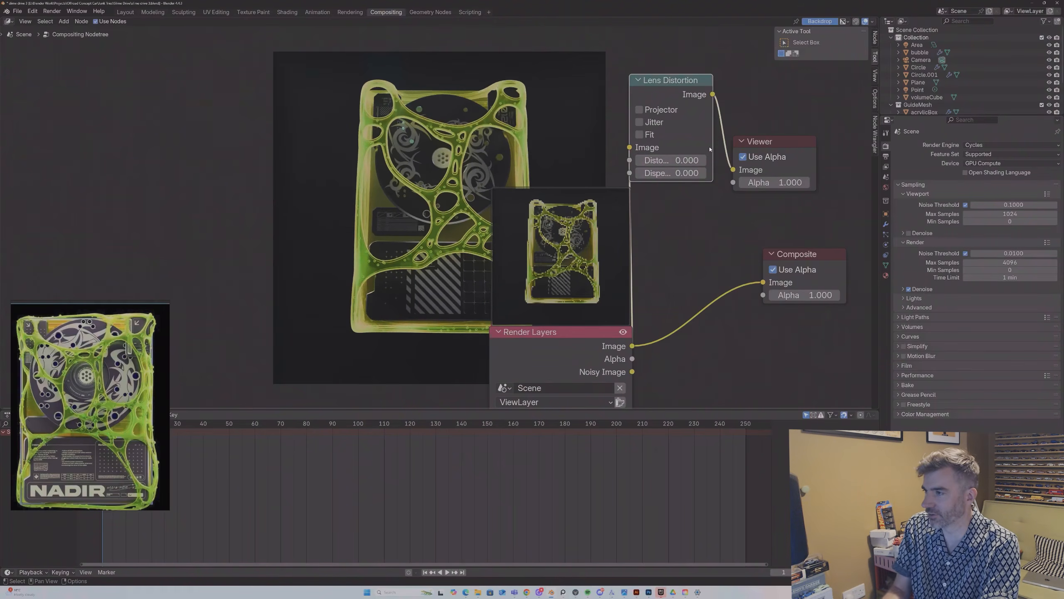
# Step: Try Dispersion values of 0.150 and 0.650 on the Lens Distortion node, comparing the image with Projector on and off
pyautogui.moveTo(693, 173)
pyautogui.mouseDown()
pyautogui.moveTo(731, 173)
pyautogui.moveTo(699, 173)
pyautogui.mouseUp()
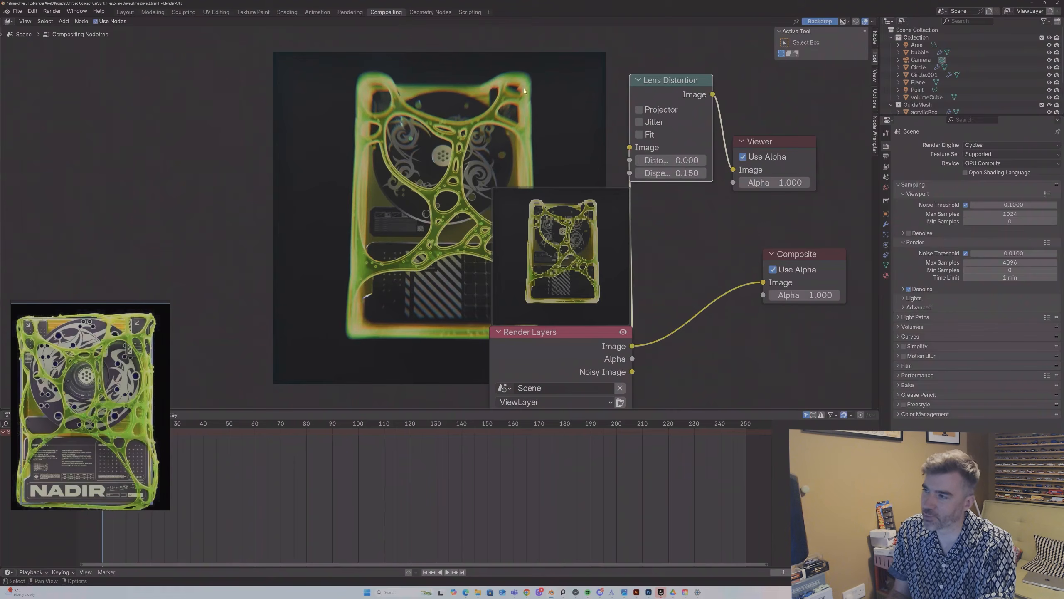
pyautogui.click(651, 111)
pyautogui.moveTo(687, 173)
pyautogui.mouseDown()
pyautogui.moveTo(721, 173)
pyautogui.moveTo(669, 173)
pyautogui.mouseUp()
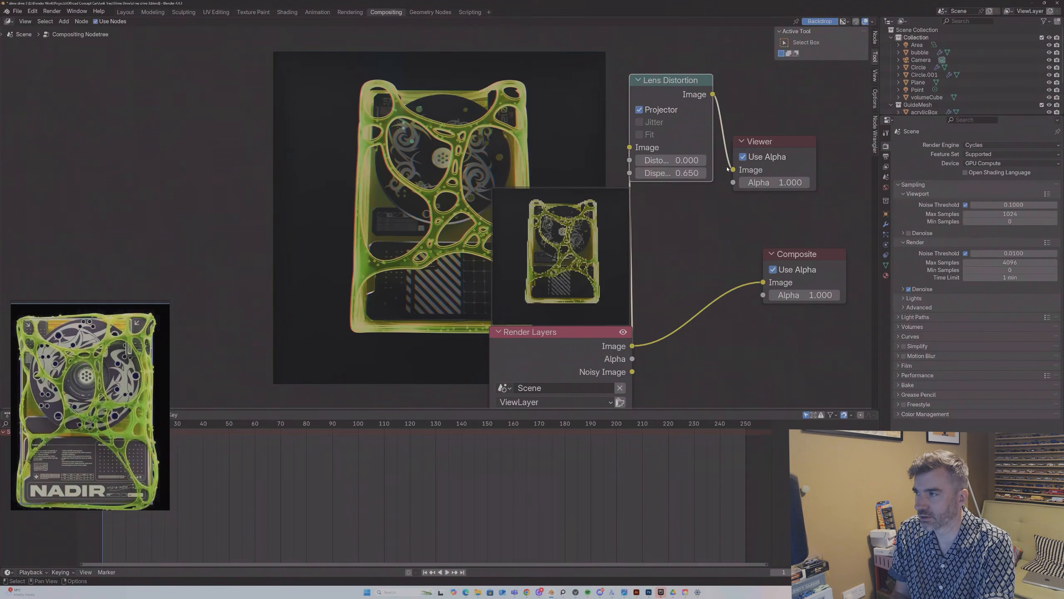
pyautogui.moveTo(733, 169); pyautogui.dragTo(715, 108)
pyautogui.hotkey('ctrl', 'z')
pyautogui.click(639, 110)
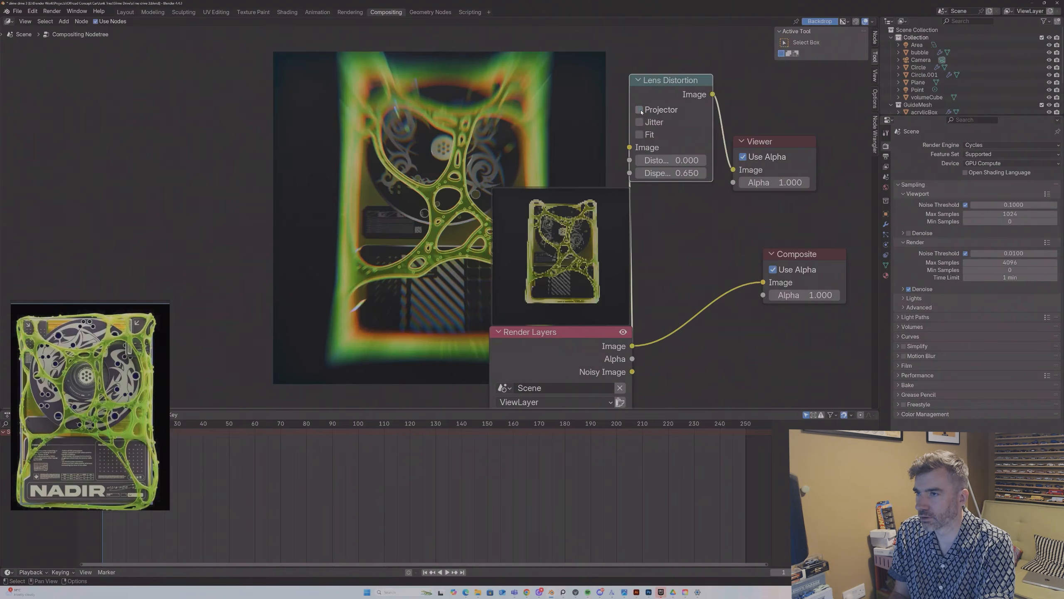
pyautogui.click(639, 110)
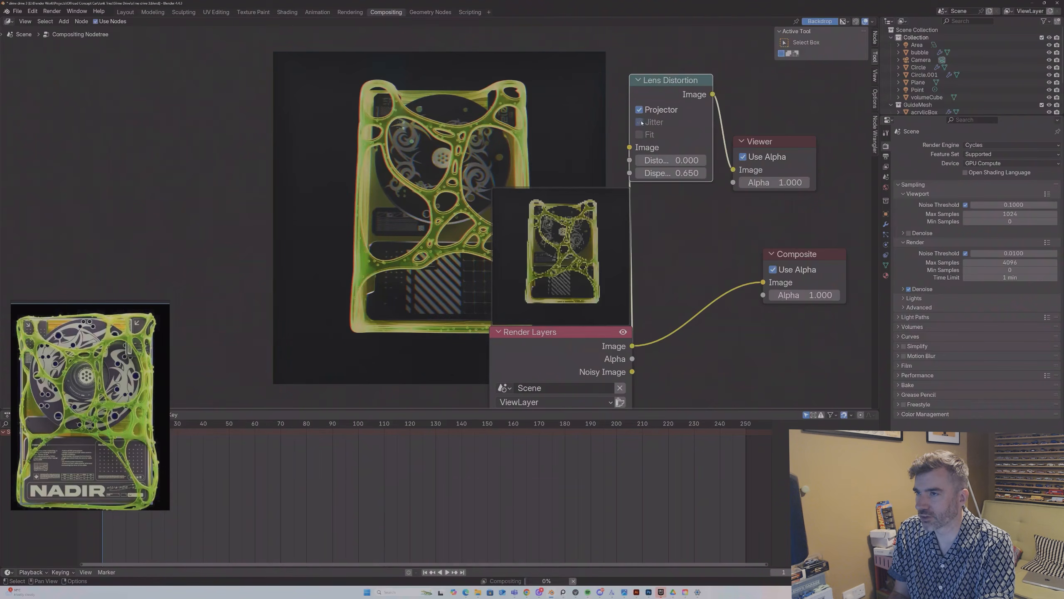
pyautogui.moveTo(662, 160); pyautogui.dragTo(620, 160)
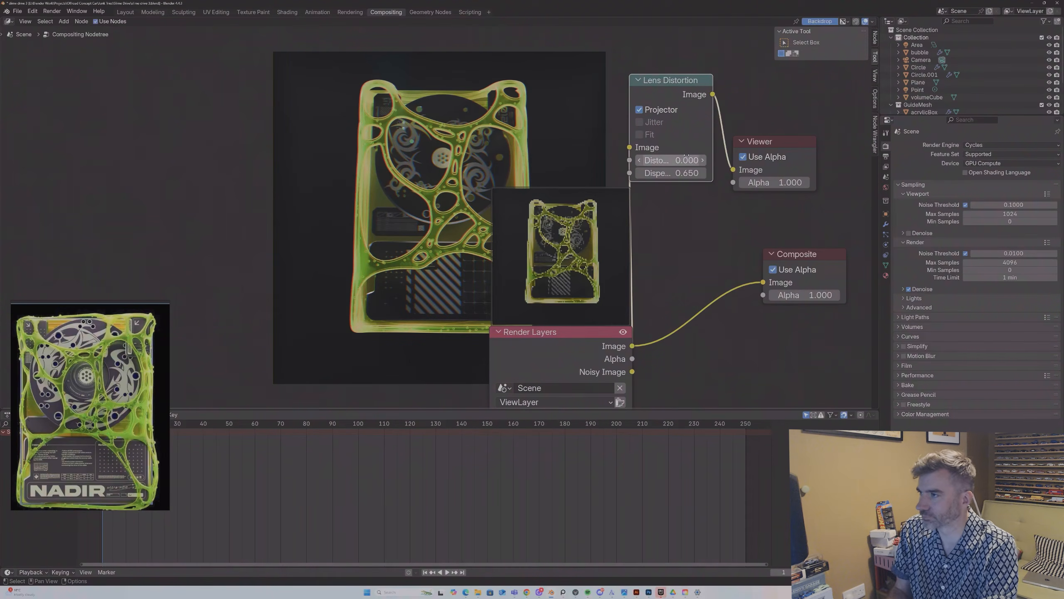
pyautogui.click(640, 110)
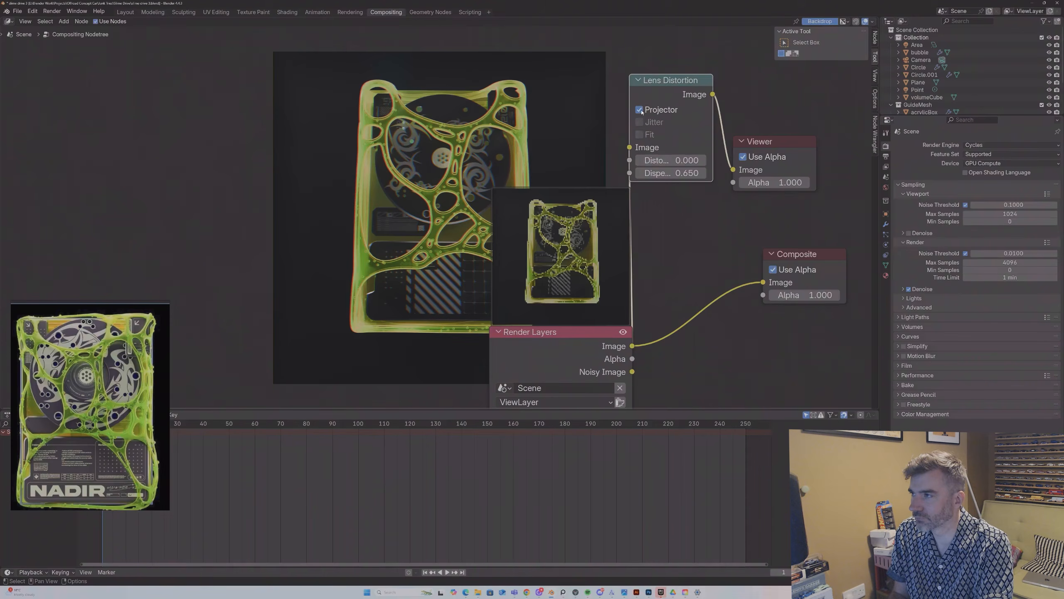
# Step: Set the Lens Distortion node's Dispersion to 0.05
pyautogui.moveTo(671, 172); pyautogui.dragTo(646, 173)
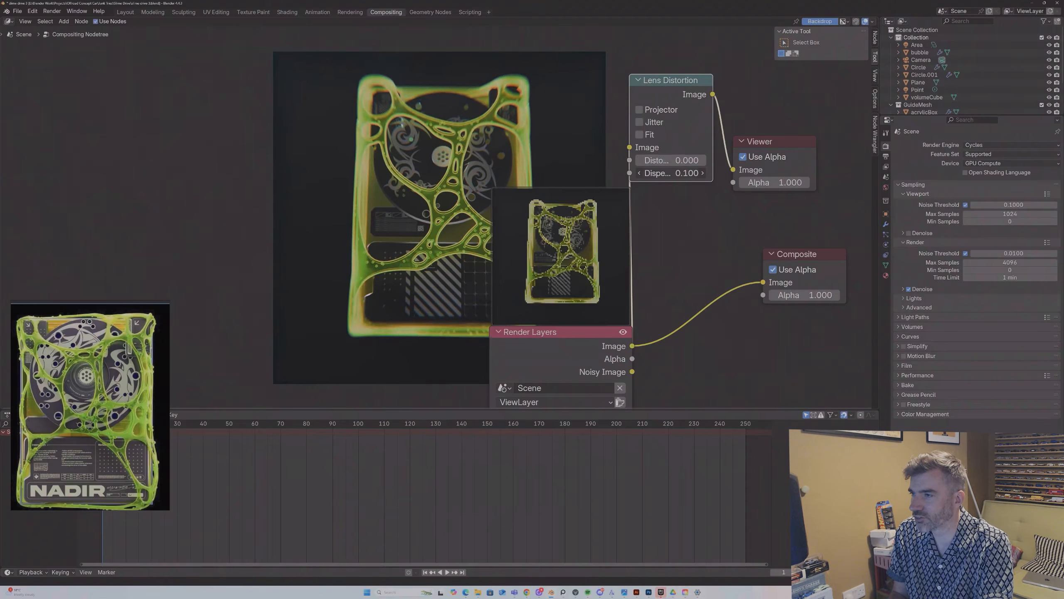
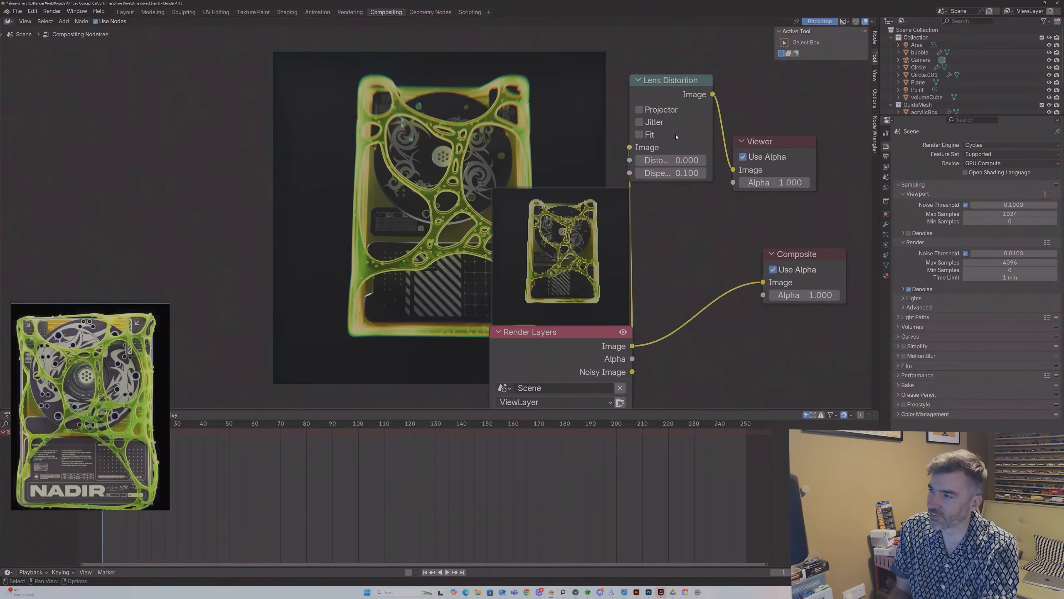
pyautogui.click(660, 173)
pyautogui.click(661, 173)
pyautogui.press('BackSpace')
pyautogui.write('05')
pyautogui.press('Return')
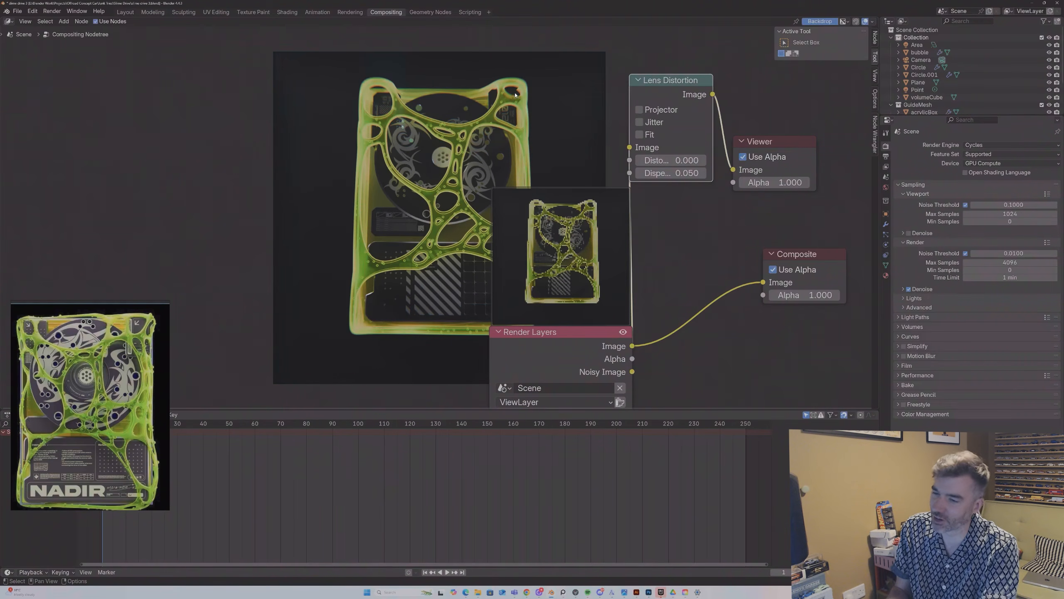
# Step: Move the Viewer node further away and insert a Glare node between the Lens Distortion output and the Viewer
pyautogui.moveTo(615, 163); pyautogui.dragTo(573, 182, button='middle')
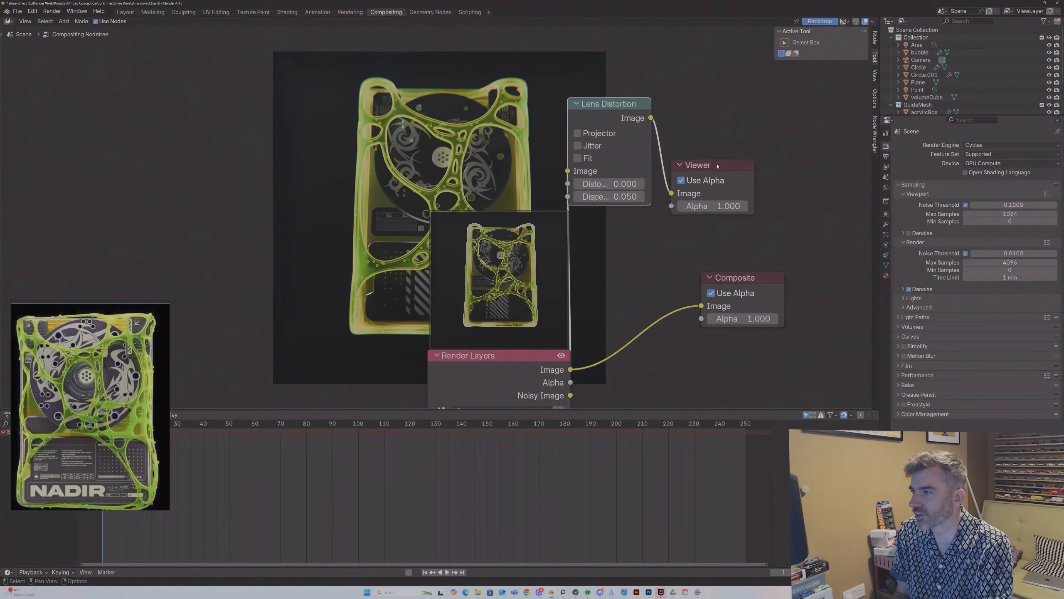
pyautogui.moveTo(717, 165); pyautogui.dragTo(837, 154)
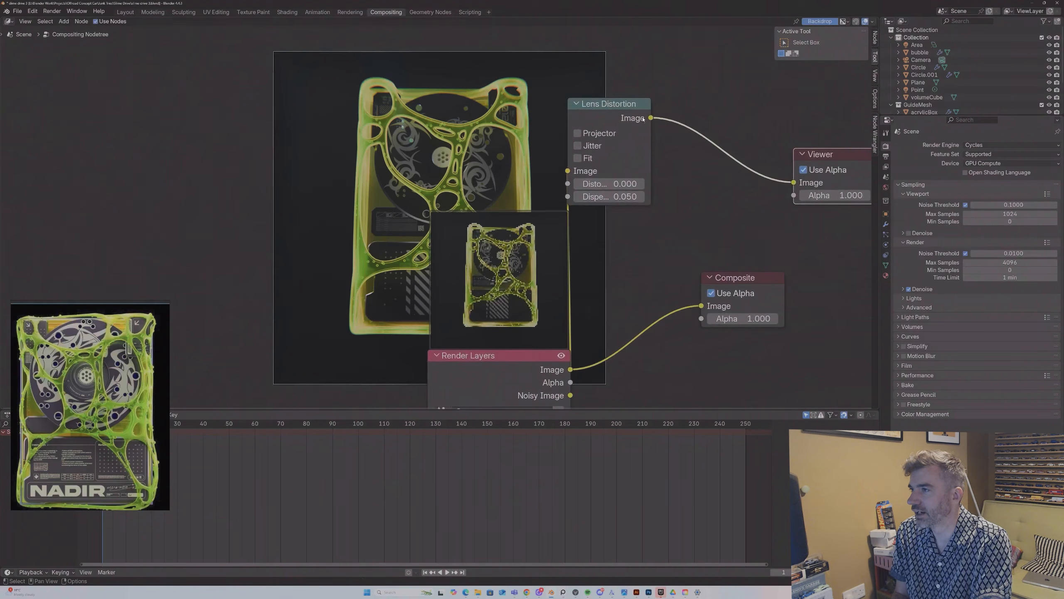
pyautogui.moveTo(651, 118); pyautogui.dragTo(713, 212)
pyautogui.write('gl')
pyautogui.press('Return')
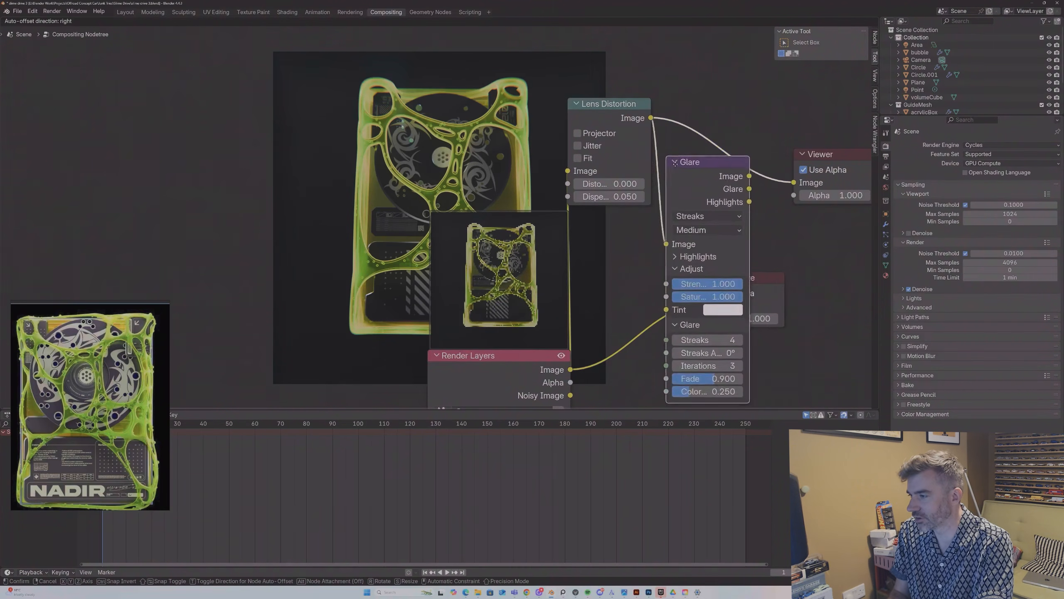
pyautogui.moveTo(746, 192); pyautogui.dragTo(794, 183)
# Step: Change the Glare node's type to Fog Glow and set its Size to 0.638
pyautogui.moveTo(730, 206); pyautogui.dragTo(781, 174, button='middle')
pyautogui.moveTo(580, 187); pyautogui.dragTo(621, 184, button='middle')
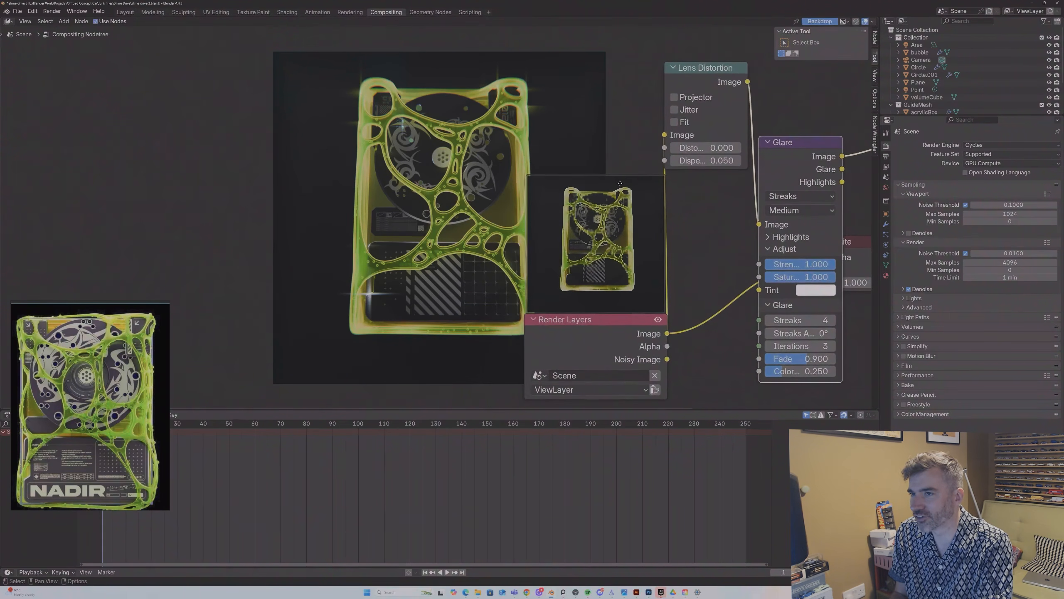
pyautogui.click(786, 197)
pyautogui.click(795, 262)
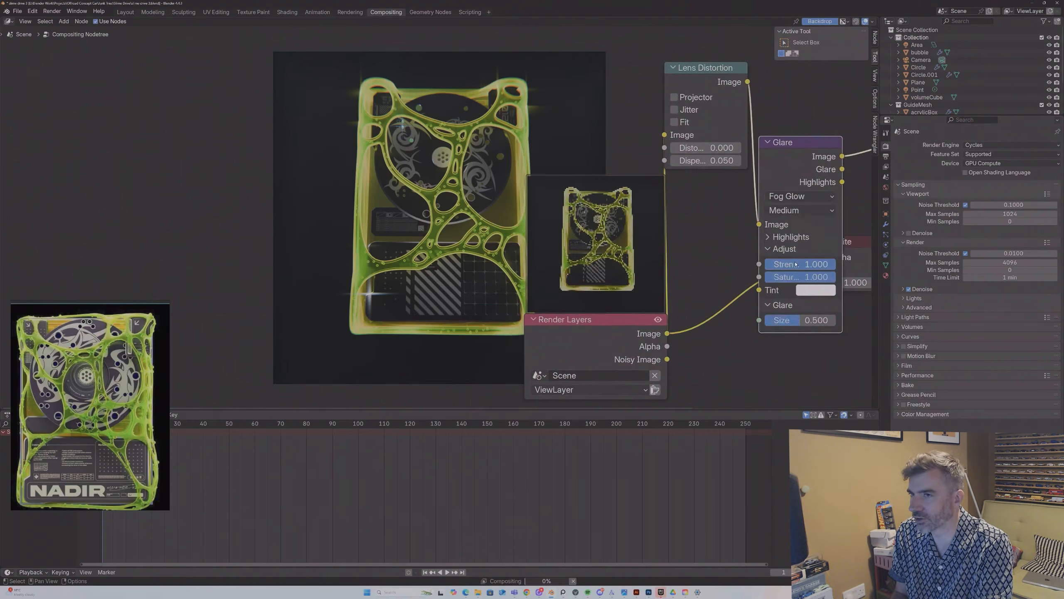
pyautogui.moveTo(808, 320); pyautogui.dragTo(811, 322)
pyautogui.click(812, 321)
pyautogui.click(817, 222)
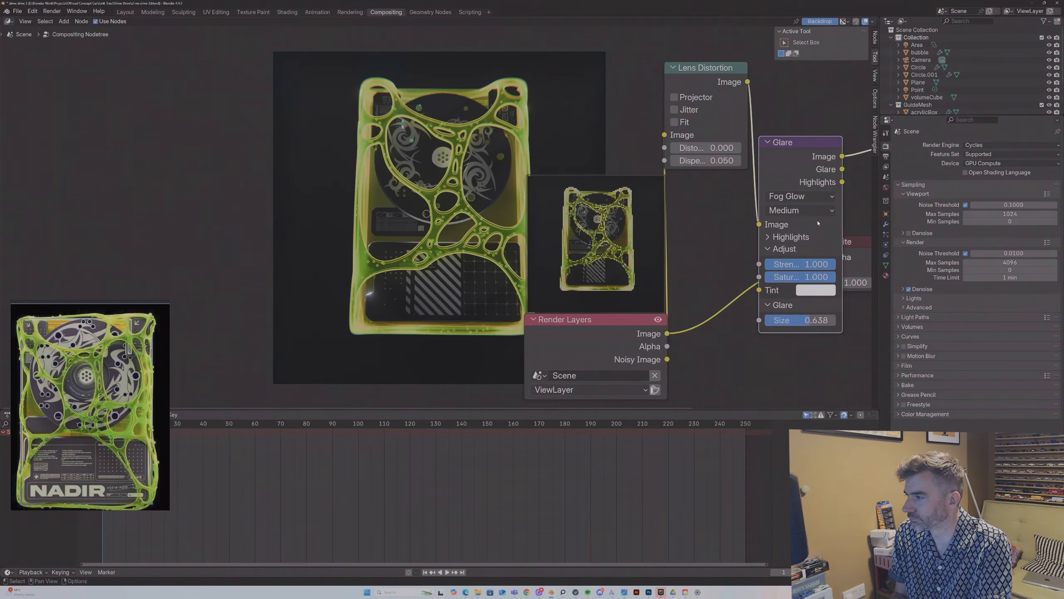
# Step: Try the Ghosts glare type on the Glare node and return it to Fog Glow
pyautogui.click(801, 201)
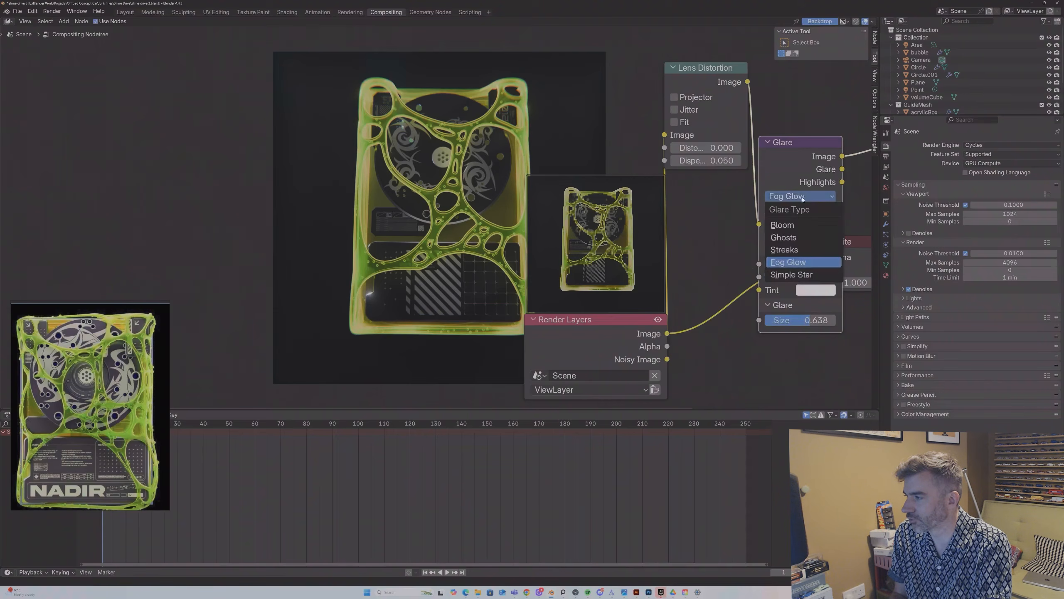
pyautogui.click(802, 238)
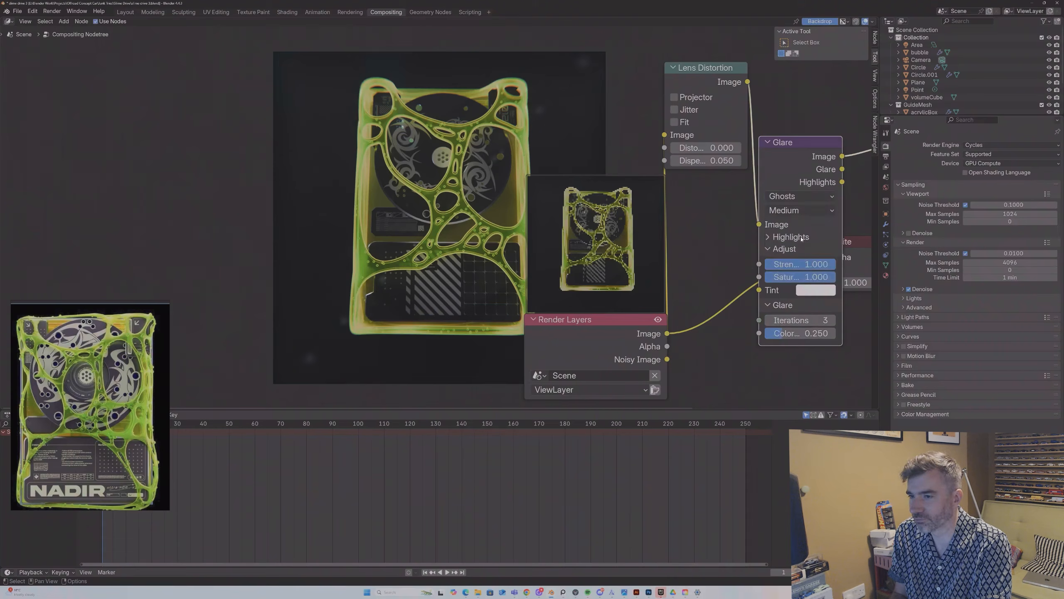
pyautogui.click(801, 196)
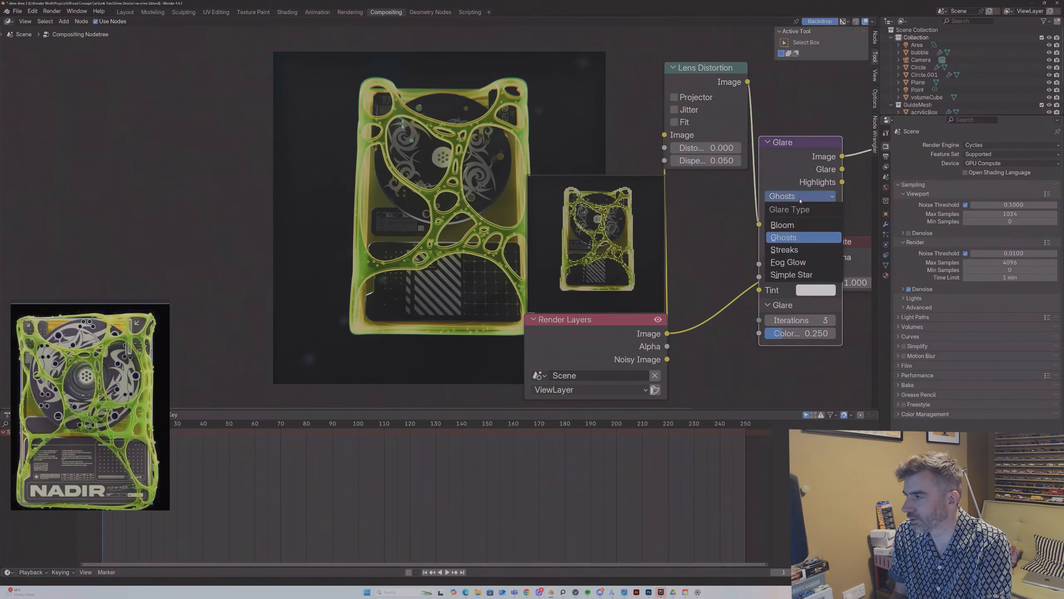
pyautogui.click(793, 262)
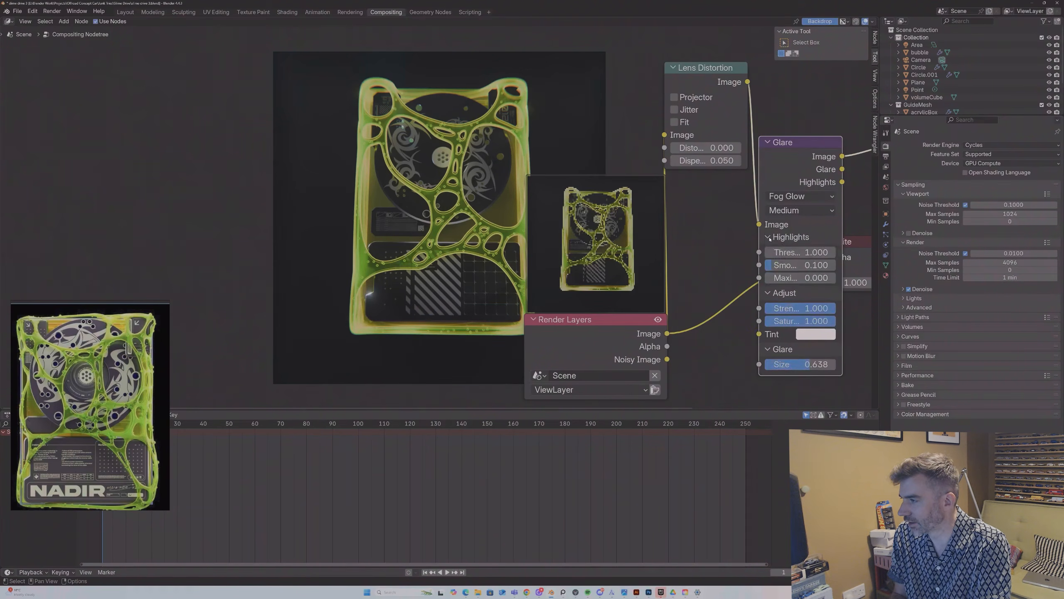
# Step: Set the Glare node's highlight Threshold to 0.590
pyautogui.moveTo(789, 256); pyautogui.dragTo(713, 252)
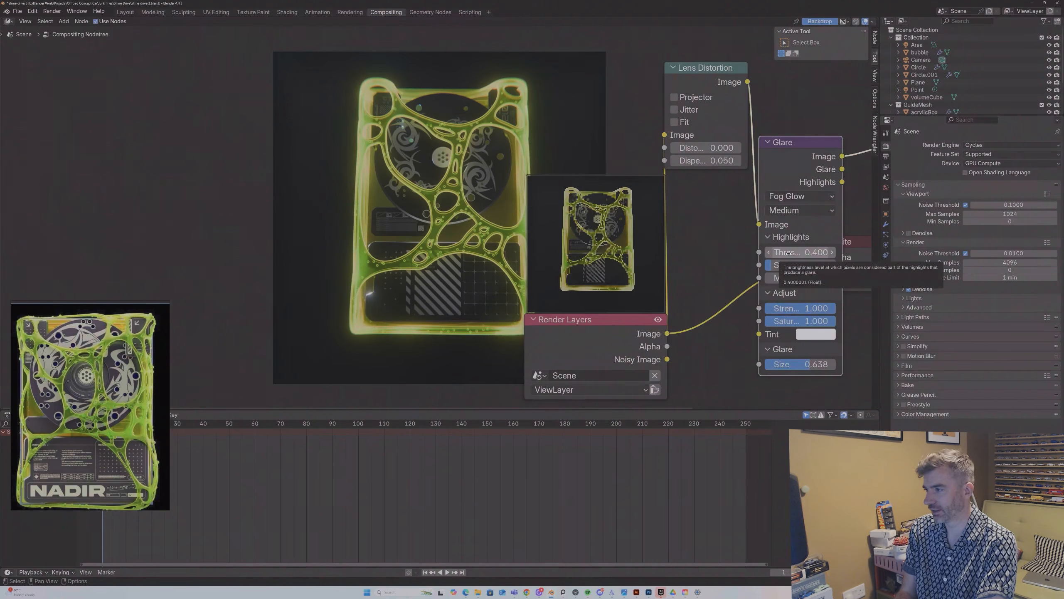
pyautogui.moveTo(789, 253); pyautogui.dragTo(813, 252)
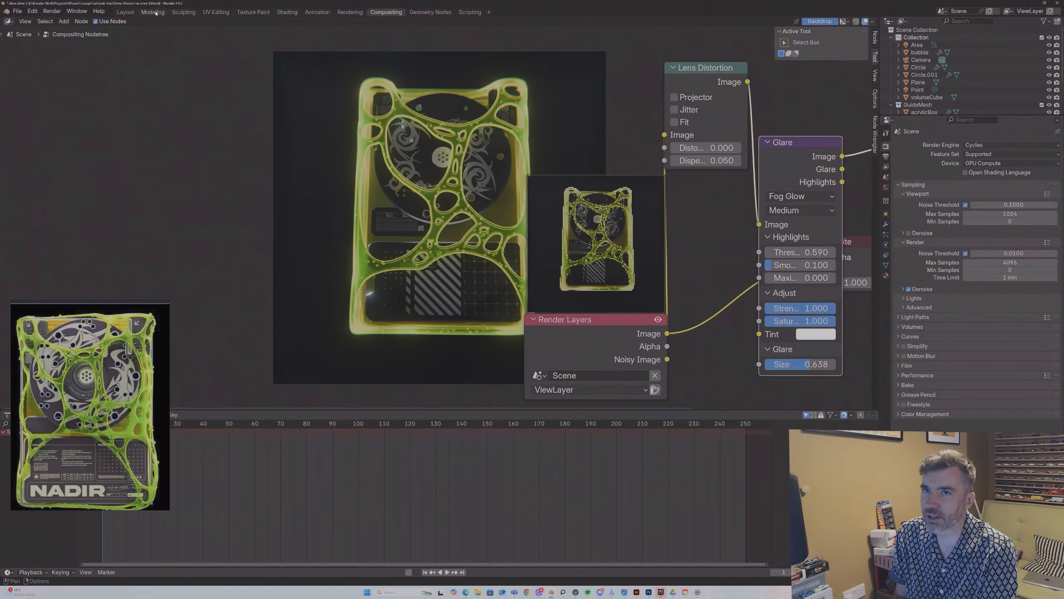
# Step: Return to the Layout workspace and select the acrylicBox object
pyautogui.click(125, 12)
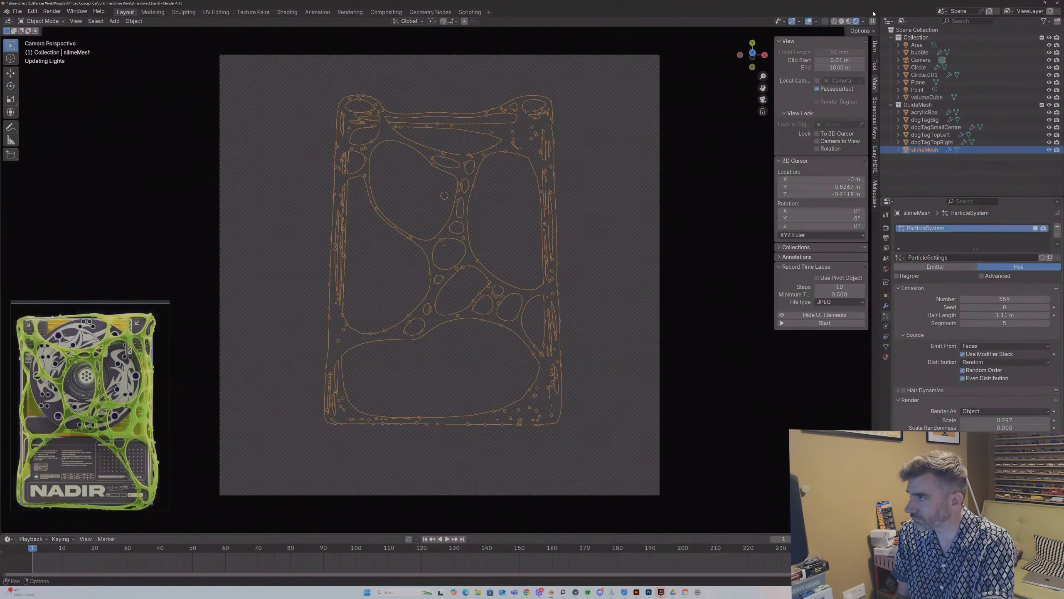
pyautogui.click(534, 265)
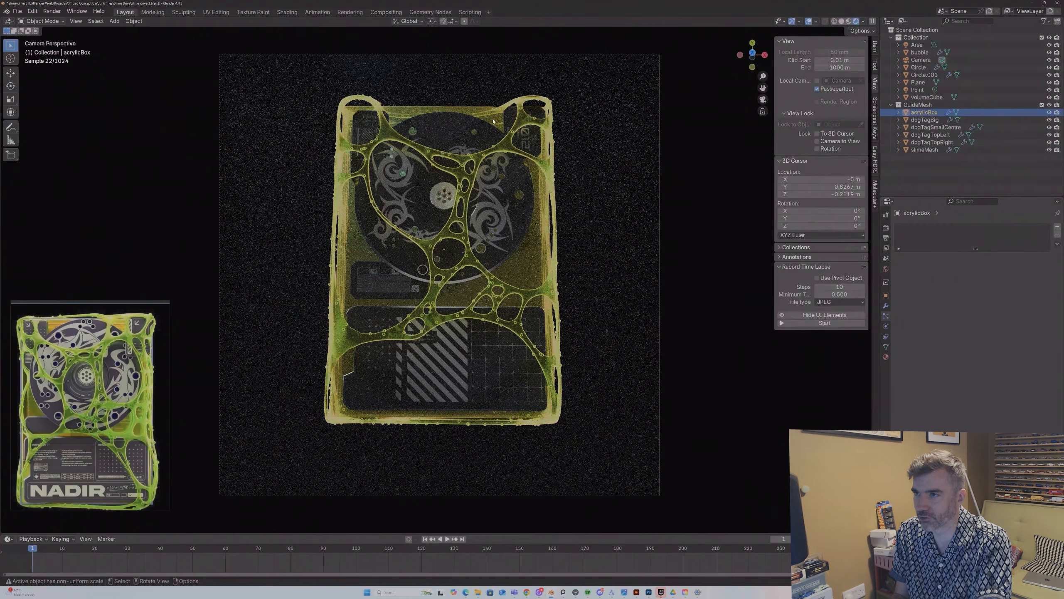
# Step: Try duplicating the acrylicBox and shifting the copy along X, and undo the duplication
pyautogui.hotkey('shift', 'd')
pyautogui.press('y')
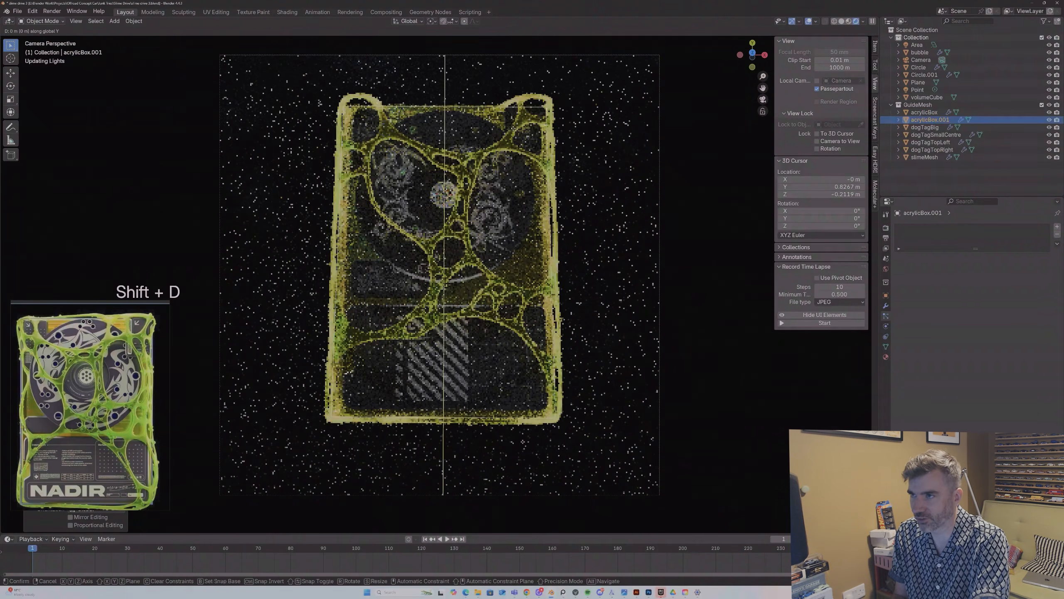
pyautogui.press('x')
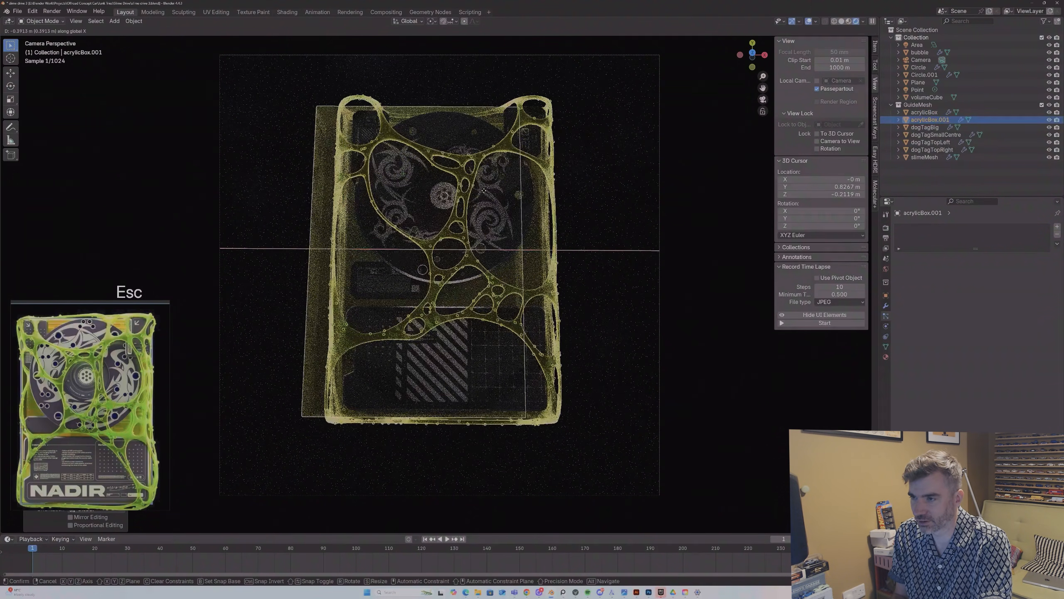
pyautogui.click(508, 197)
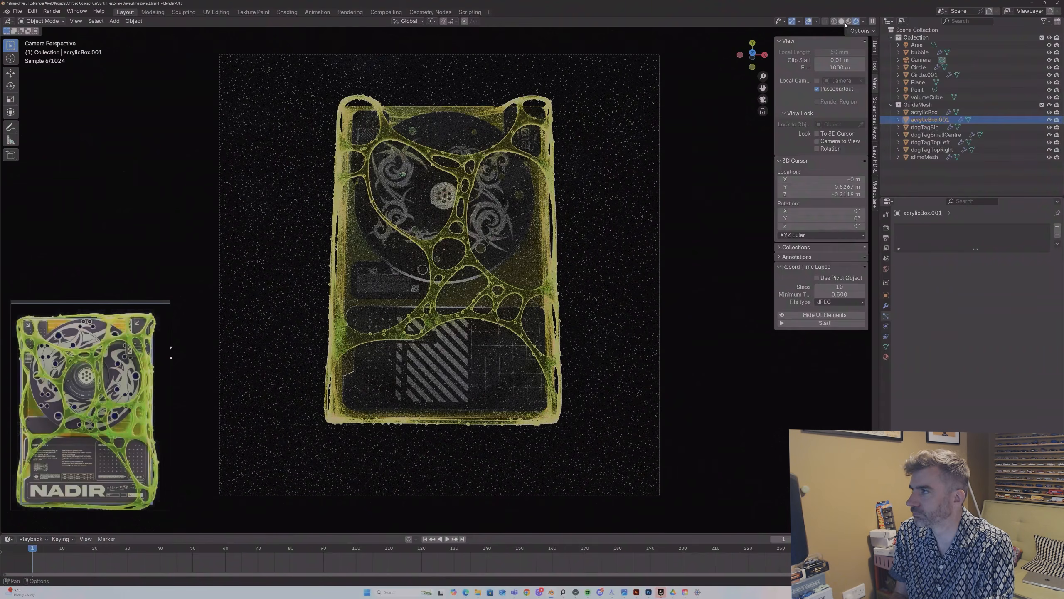
pyautogui.hotkey('ctrl', 'z')
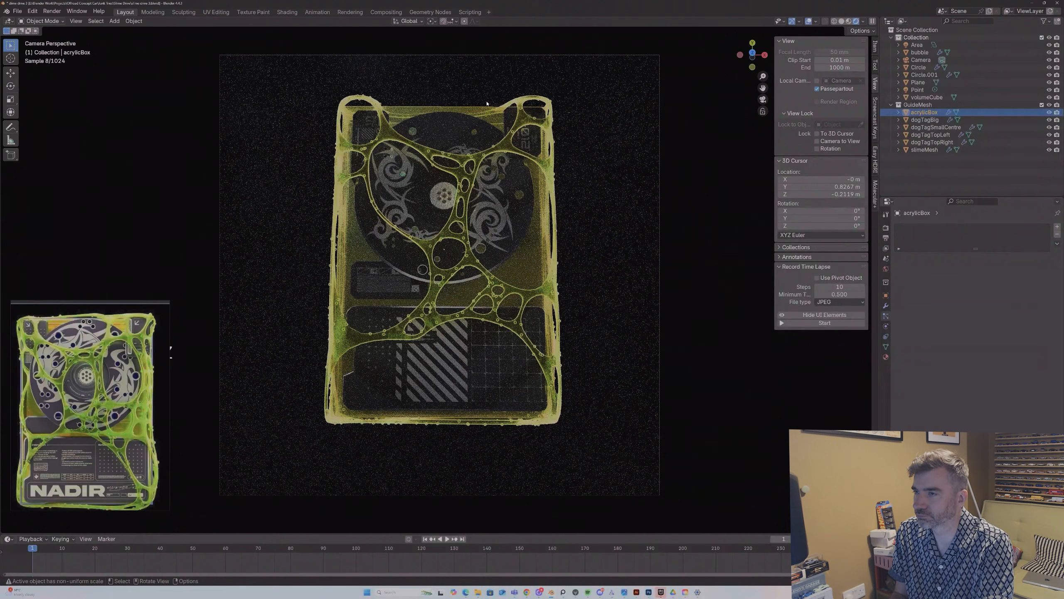
pyautogui.hotkey('ctrl', 'z')
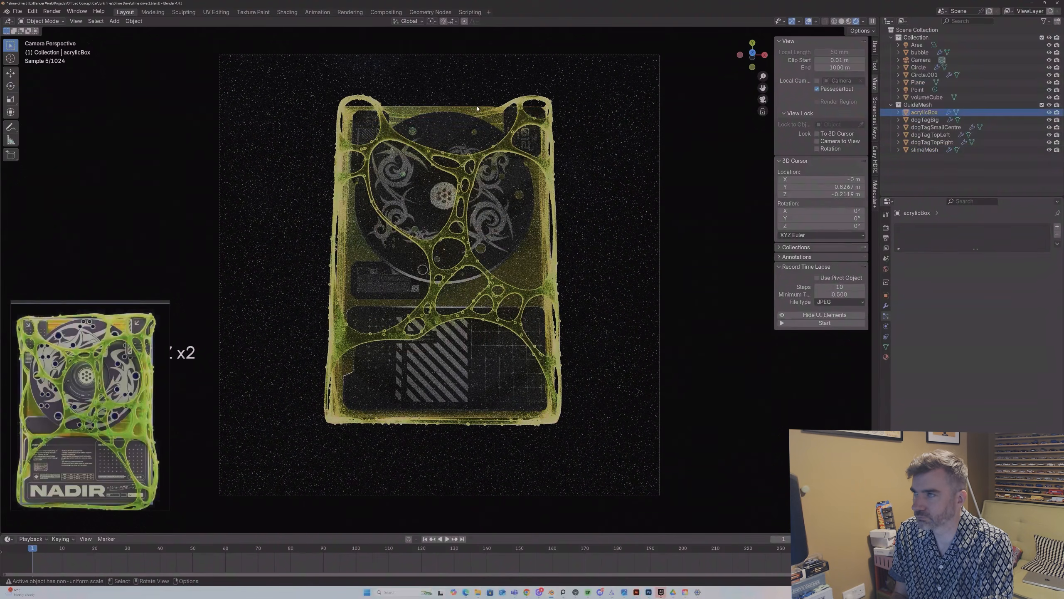
# Step: Select the acrylicBox and isolate it in local view
pyautogui.click(851, 21)
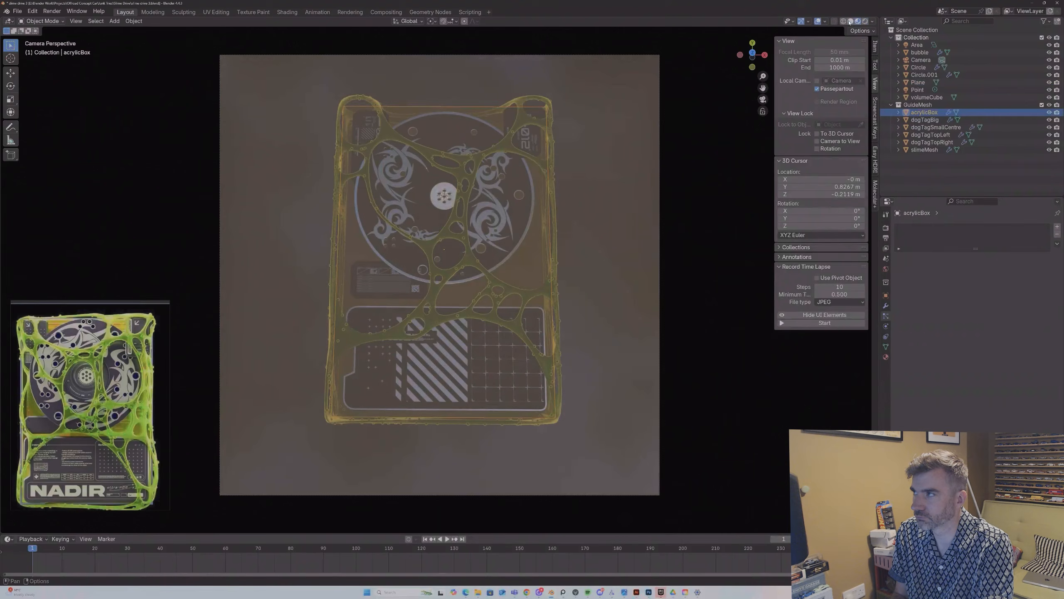
pyautogui.click(865, 21)
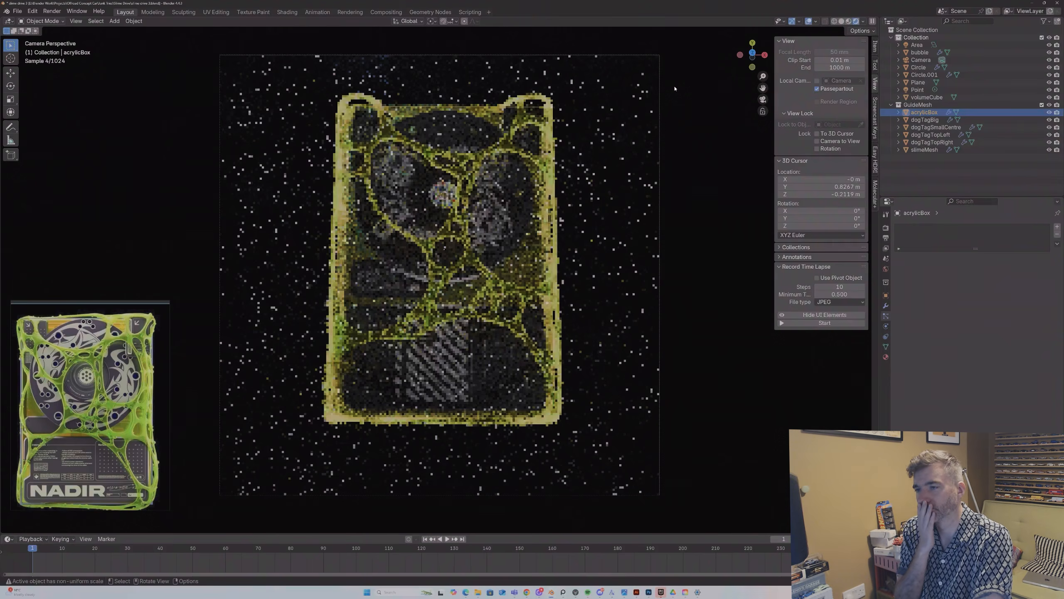
pyautogui.click(487, 112)
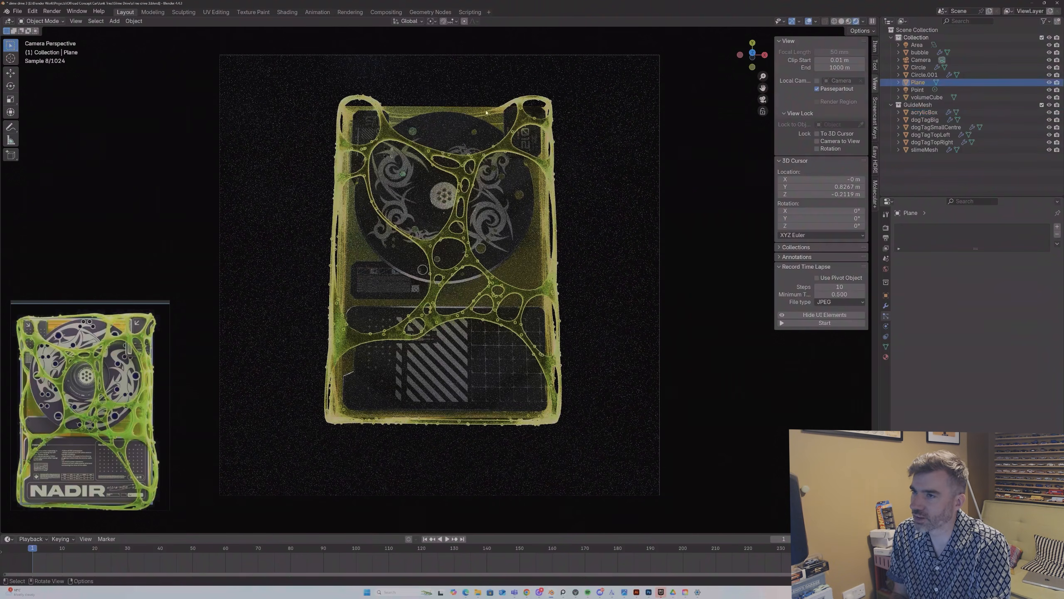
pyautogui.click(487, 115)
pyautogui.press('KP_Divide')
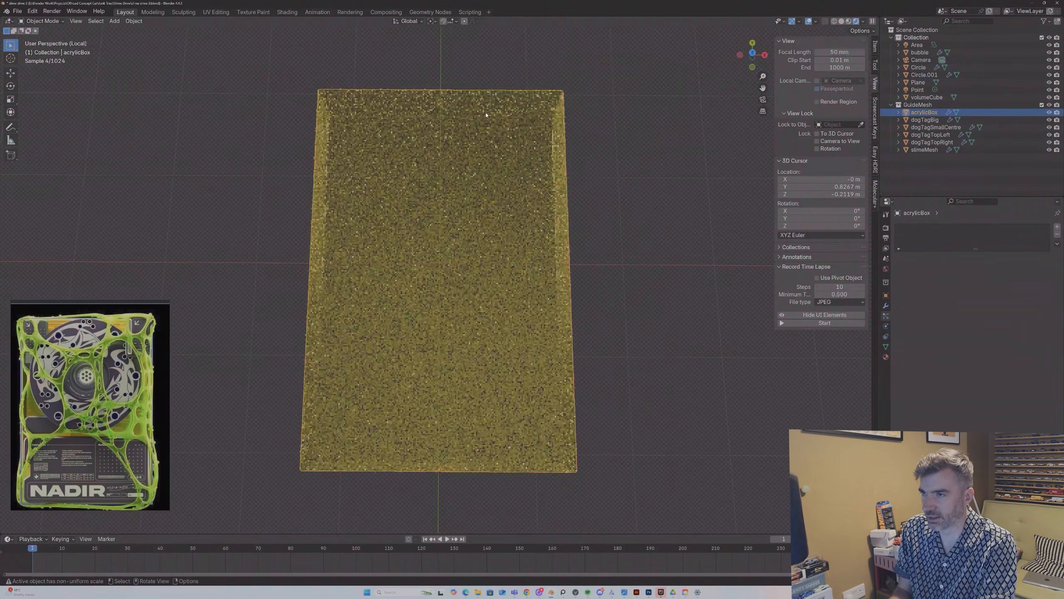
pyautogui.moveTo(489, 164); pyautogui.dragTo(631, 151, button='middle')
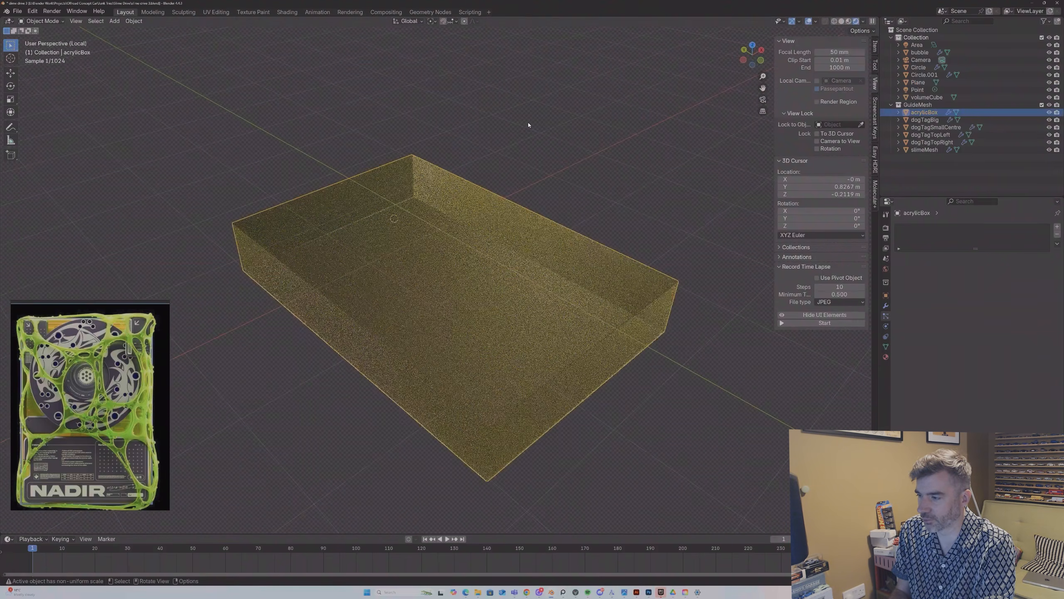
# Step: Set the pivot point to Bounding Box Center and switch the viewport to Material Preview shading
pyautogui.press('.')
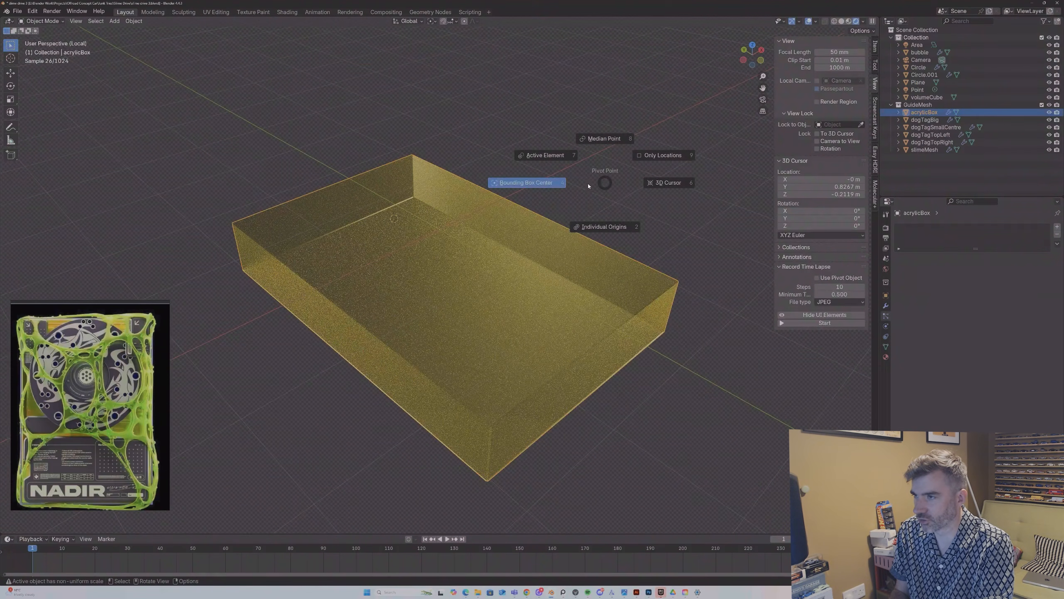
pyautogui.click(540, 183)
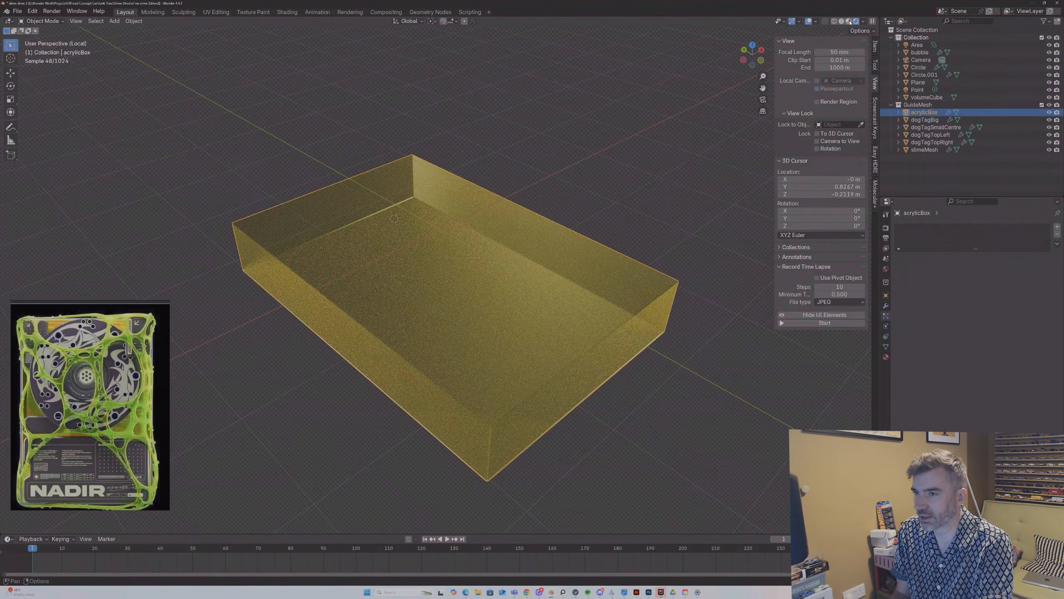
pyautogui.click(850, 22)
pyautogui.moveTo(582, 274)
pyautogui.mouseDown(button='middle')
pyautogui.moveTo(551, 288)
pyautogui.moveTo(558, 281)
pyautogui.mouseUp(button='middle')
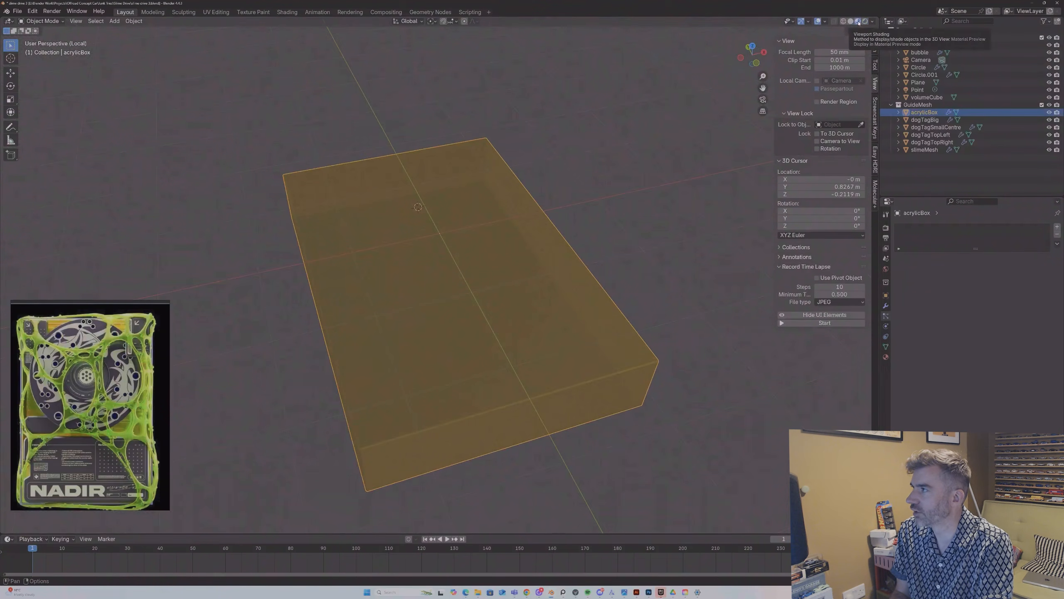
pyautogui.moveTo(603, 209); pyautogui.dragTo(639, 195, button='middle')
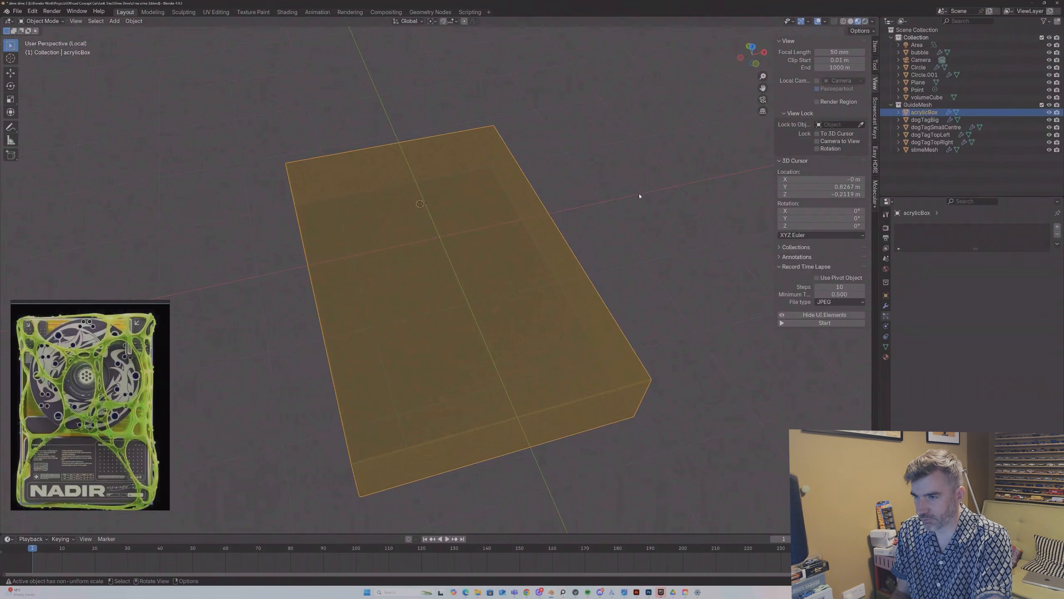
# Step: Duplicate the acrylicBox, scale the copy down inside the original, and squash it along Y into a slab
pyautogui.hotkey('shift', 'd')
pyautogui.press('s')
pyautogui.click(584, 188)
pyautogui.moveTo(586, 191); pyautogui.dragTo(622, 247, button='middle')
pyautogui.press('s')
pyautogui.press('y')
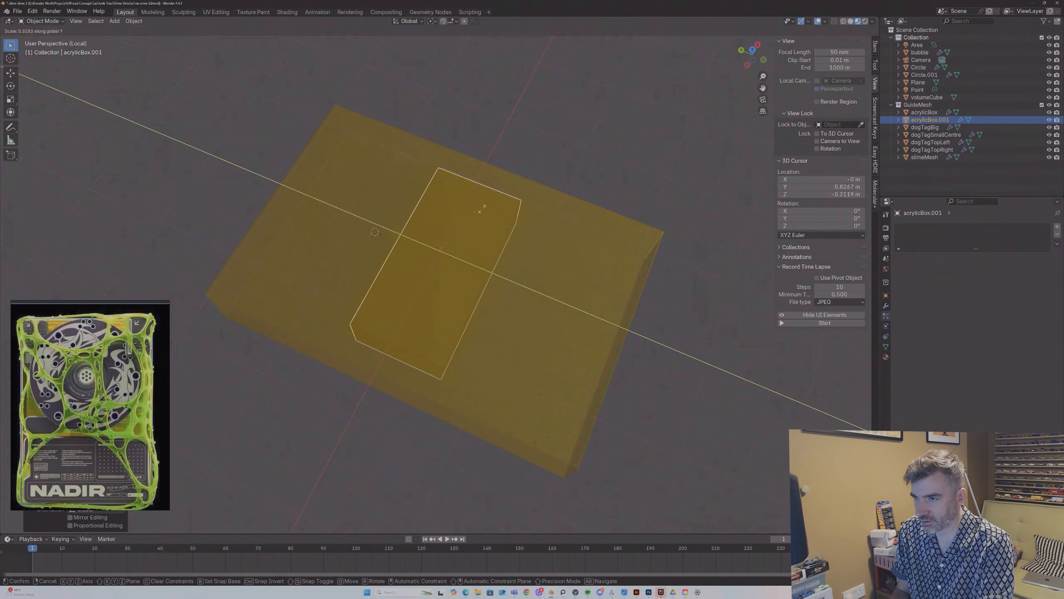
pyautogui.click(482, 193)
pyautogui.press('s')
pyautogui.press('y')
pyautogui.click(465, 230)
# Step: Move the small slab to one short end inside the acrylicBox and thin it further along Y
pyautogui.press('g')
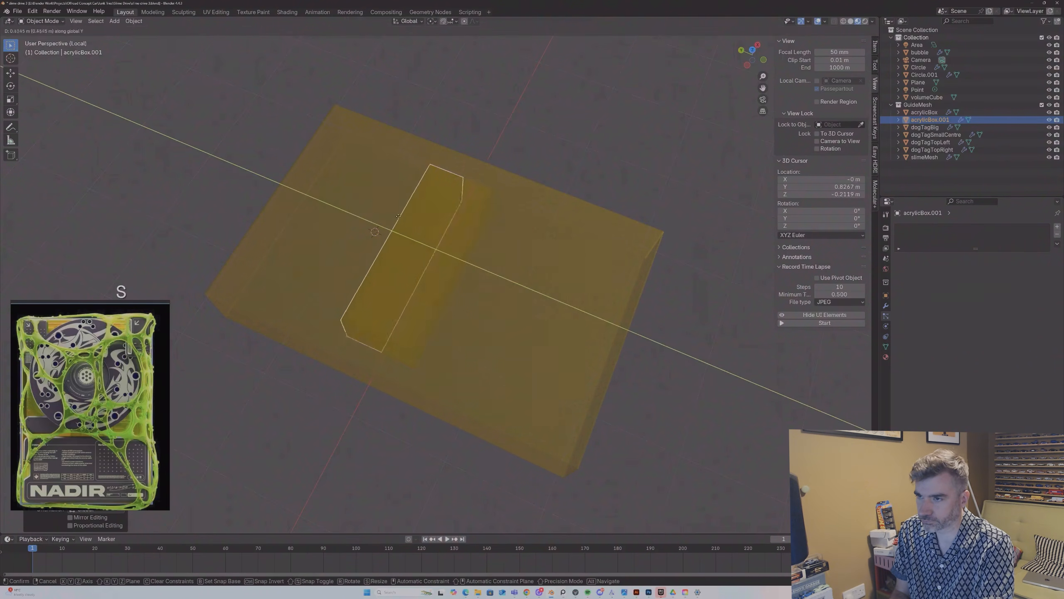
pyautogui.click(356, 178)
pyautogui.moveTo(356, 178); pyautogui.dragTo(394, 289, button='middle')
pyautogui.press('g')
pyautogui.press('y')
pyautogui.press('z')
pyautogui.click(409, 185)
pyautogui.press('s')
pyautogui.press('x')
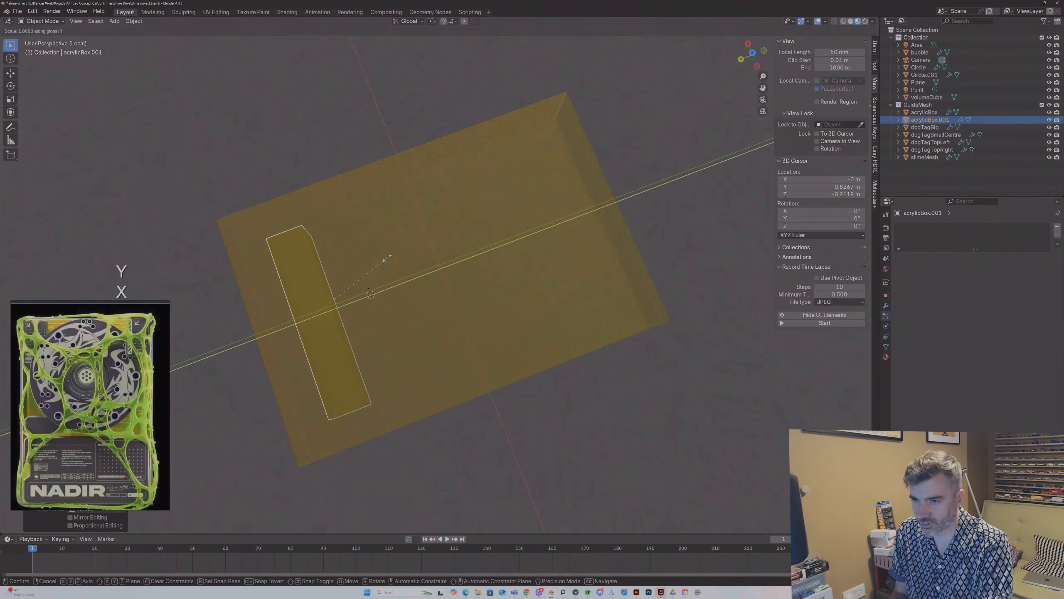
pyautogui.click(311, 266)
pyautogui.press('g')
pyautogui.press('y')
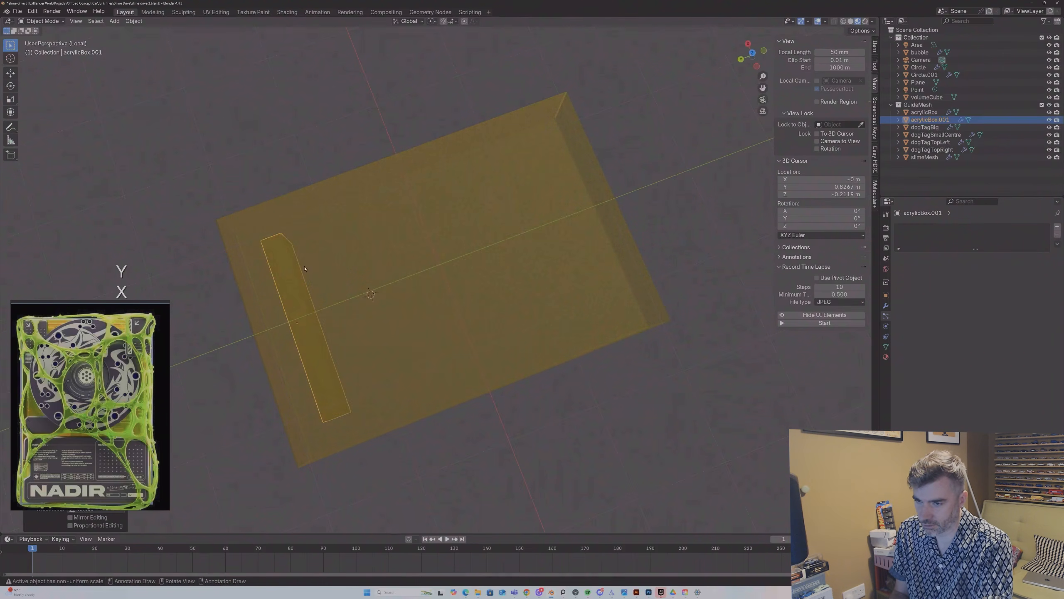
pyautogui.press('Escape')
# Step: Duplicate the thin slab and move the copy along Y towards the opposite end of the acrylicBox
pyautogui.hotkey('shift', 'd')
pyautogui.press('y')
pyautogui.click(561, 213)
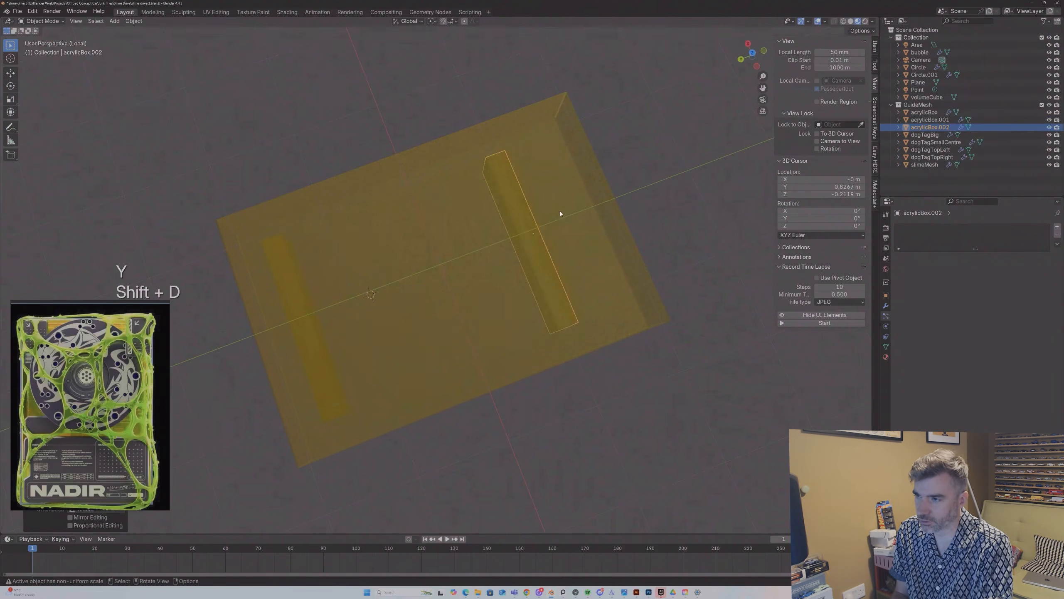
# Step: Try rotating the copied slab by 90° in the view plane and undo the rotation
pyautogui.press('r')
pyautogui.press('9')
pyautogui.press('0')
pyautogui.click(581, 207)
pyautogui.moveTo(565, 218); pyautogui.dragTo(533, 319, button='middle')
pyautogui.hotkey('ctrl', 'z')
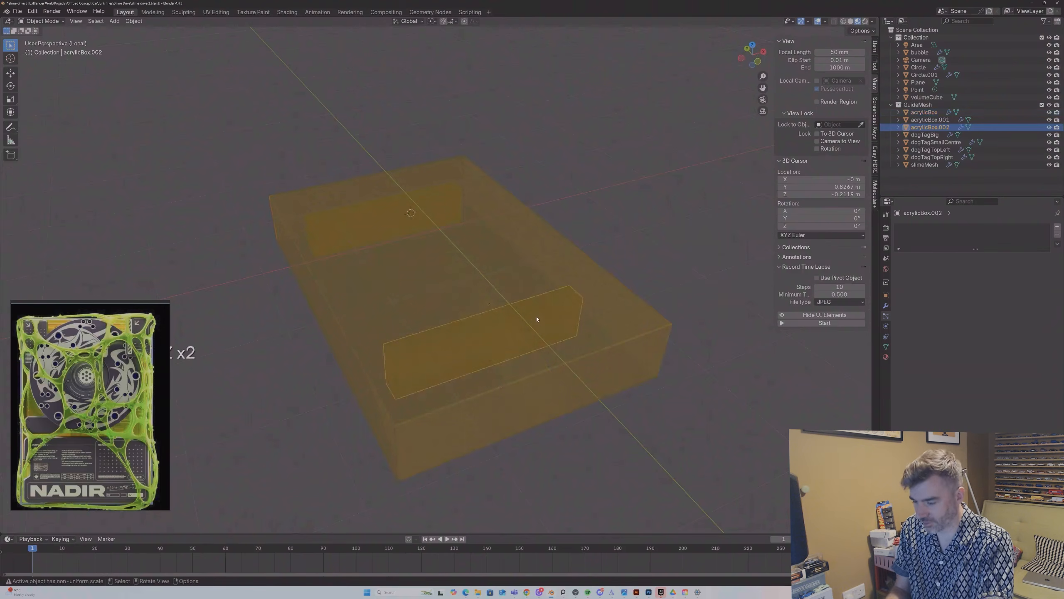
# Step: Turn the copied slab about Z to run lengthwise, and move it along X and Y beside the acrylicBox's long side
pyautogui.press('r')
pyautogui.press('z')
pyautogui.click(537, 319)
pyautogui.press('g')
pyautogui.press('y')
pyautogui.press('x')
pyautogui.click(625, 281)
pyautogui.press('g')
pyautogui.press('y')
pyautogui.click(587, 273)
# Step: Flatten the lengthwise slab along Z and adjust its height inside the acrylicBox
pyautogui.press('s')
pyautogui.press('z')
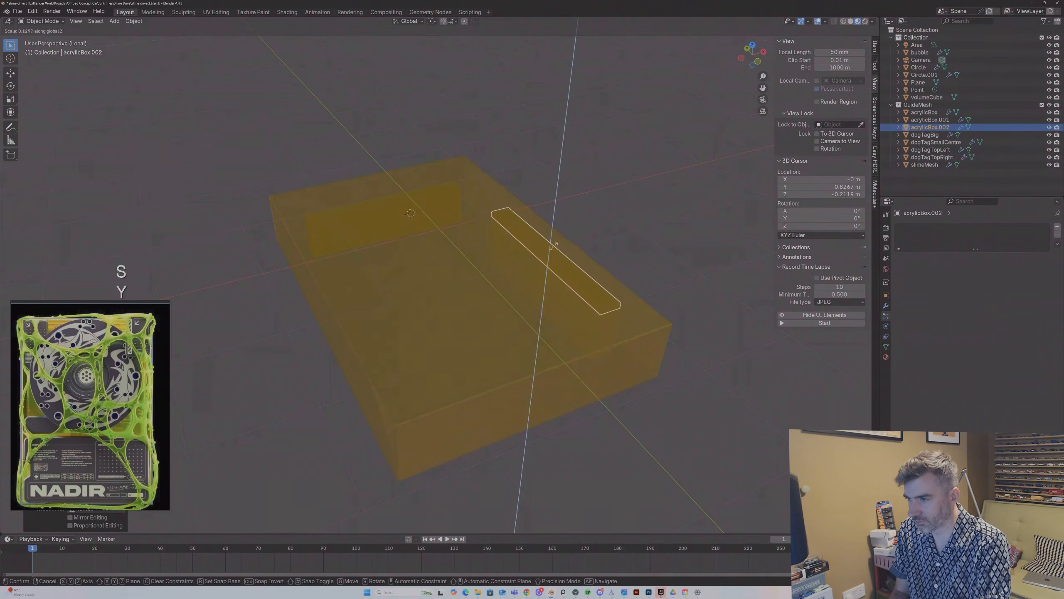
pyautogui.click(552, 247)
pyautogui.press('g')
pyautogui.press('y')
pyautogui.press('z')
pyautogui.click(559, 261)
pyautogui.moveTo(558, 261); pyautogui.dragTo(582, 261, button='middle')
# Step: Duplicate the lengthwise slab and shift the copy along X inside the acrylicBox
pyautogui.hotkey('shift', 'd')
pyautogui.press('x')
pyautogui.press('Escape')
pyautogui.press('g')
pyautogui.press('x')
pyautogui.click(618, 245)
# Step: Scale the newest slab along Z and reposition it within the acrylicBox
pyautogui.press('s')
pyautogui.press('z')
pyautogui.click(518, 396)
pyautogui.press('g')
pyautogui.press('z')
pyautogui.moveTo(534, 391); pyautogui.dragTo(565, 378, button='middle')
pyautogui.press('x')
pyautogui.press('z')
pyautogui.click(566, 370)
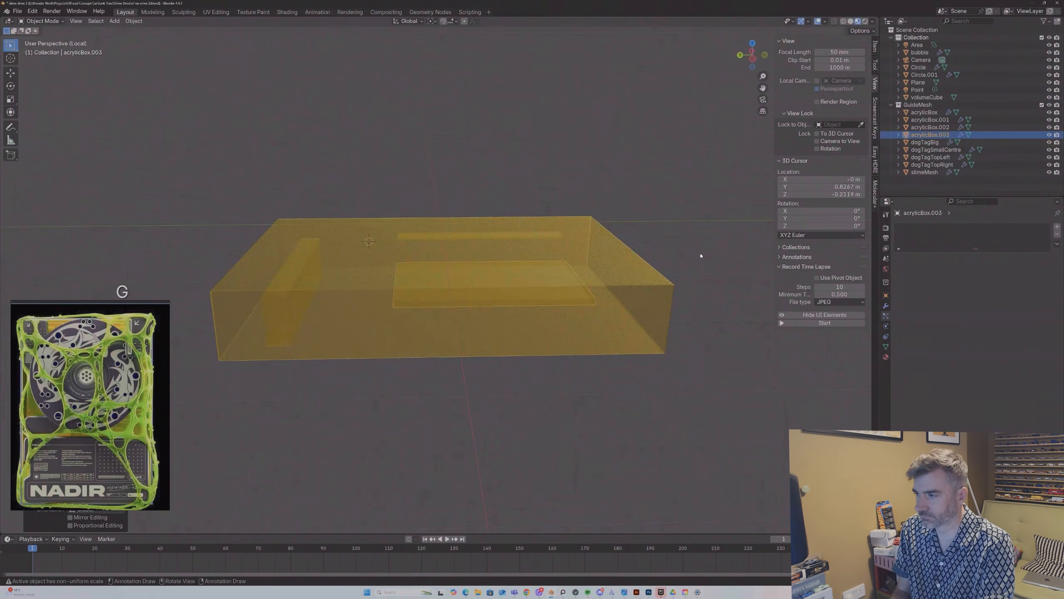
# Step: Leave local view, return to the camera view, and preview the scene with the added slabs in Rendered shading
pyautogui.click(700, 252)
pyautogui.press('KP_Divide')
pyautogui.press('KP_0')
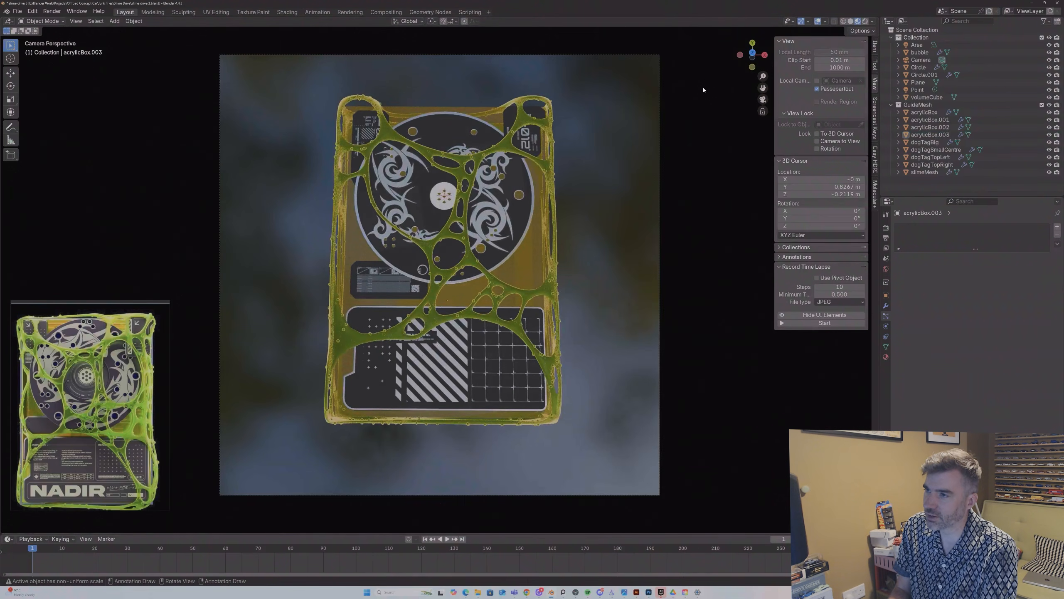
pyautogui.click(865, 21)
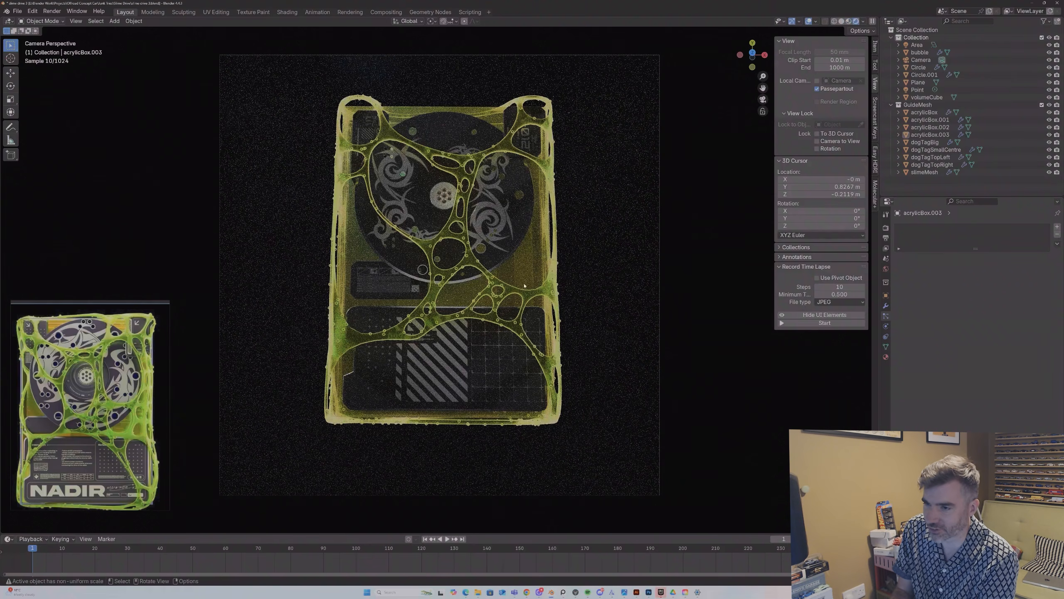
pyautogui.click(564, 261)
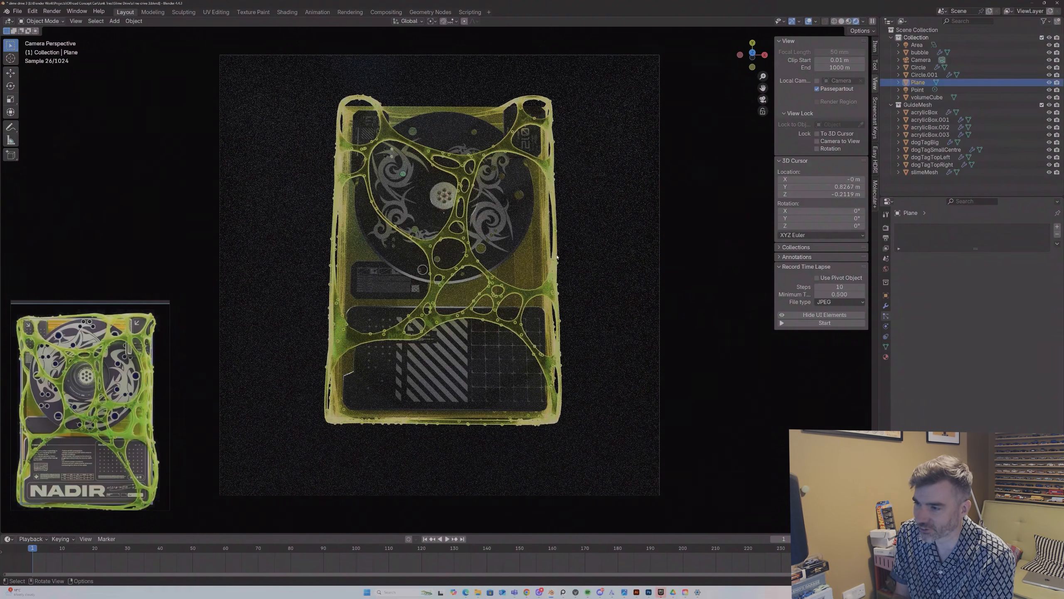
# Step: Isolate the Circle disc, open its mesh in Edit Mode with nothing selected, and use Material Preview shading
pyautogui.click(489, 190)
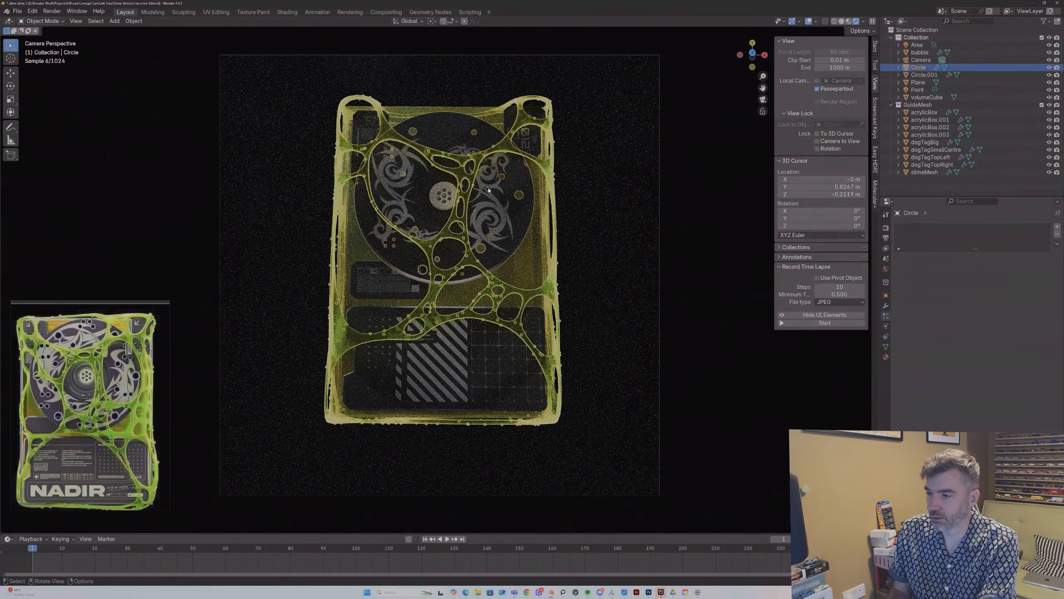
pyautogui.press('KP_Divide')
pyautogui.press('Tab')
pyautogui.press('Tab')
pyautogui.moveTo(451, 241)
pyautogui.mouseDown(button='middle')
pyautogui.moveTo(449, 230)
pyautogui.moveTo(487, 226)
pyautogui.moveTo(442, 238)
pyautogui.mouseUp(button='middle')
pyautogui.scroll(3, 449, 240)
pyautogui.press('Tab')
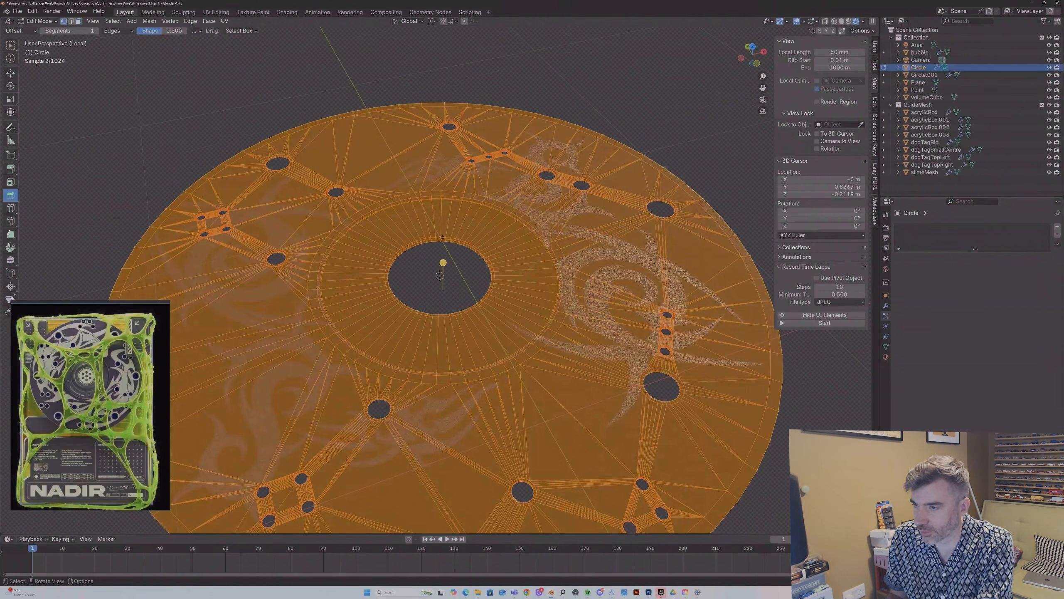
pyautogui.hotkey('alt', 'a')
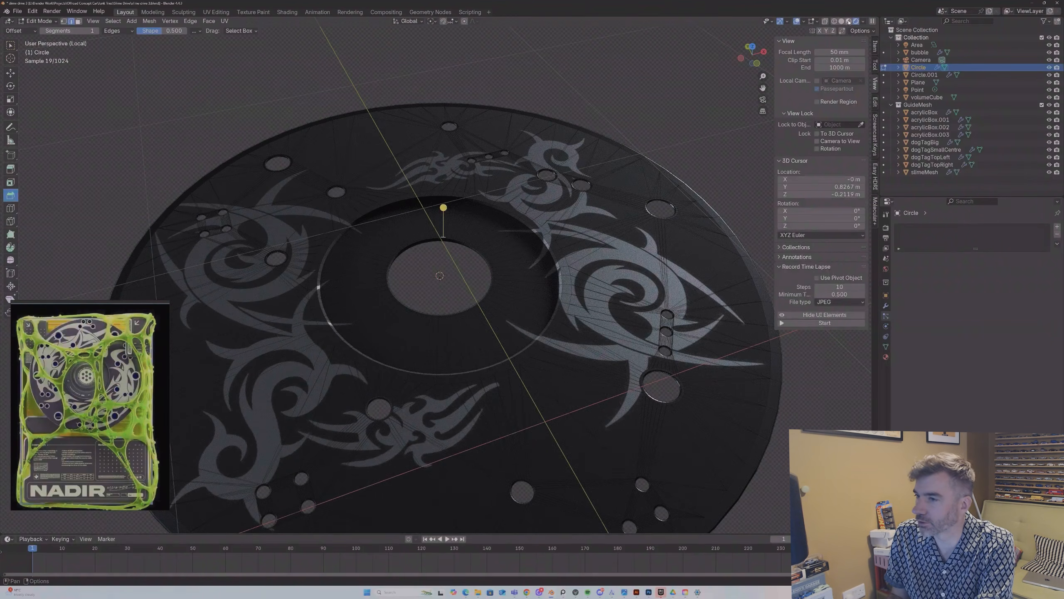
pyautogui.click(848, 22)
# Step: Select the edge loop around the disc's centre hole and grow the selection to cover the whole inner ring
pyautogui.scroll(2, 427, 238)
pyautogui.hotkey('shift', 'alt')
pyautogui.keyDown('alt'); pyautogui.keyDown('shift'); pyautogui.click(429, 225); pyautogui.keyUp('shift'); pyautogui.keyUp('alt')
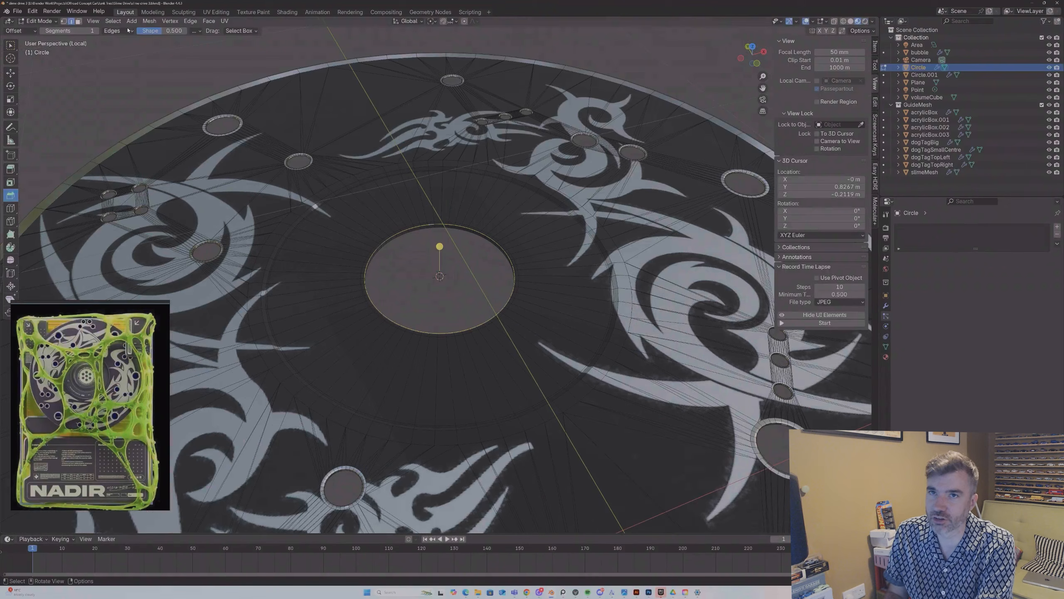
pyautogui.click(113, 21)
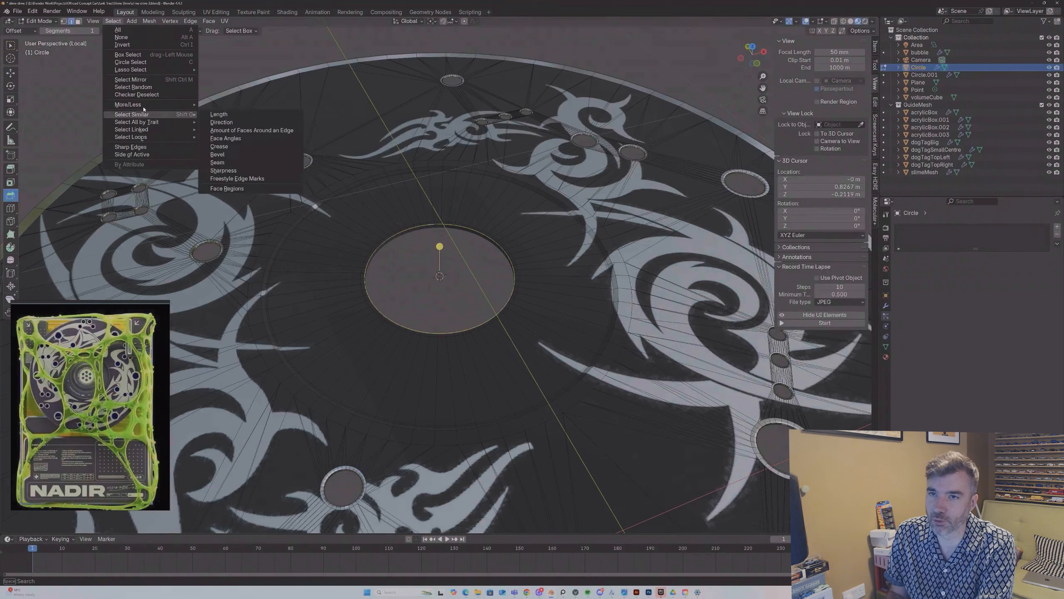
pyautogui.click(213, 105)
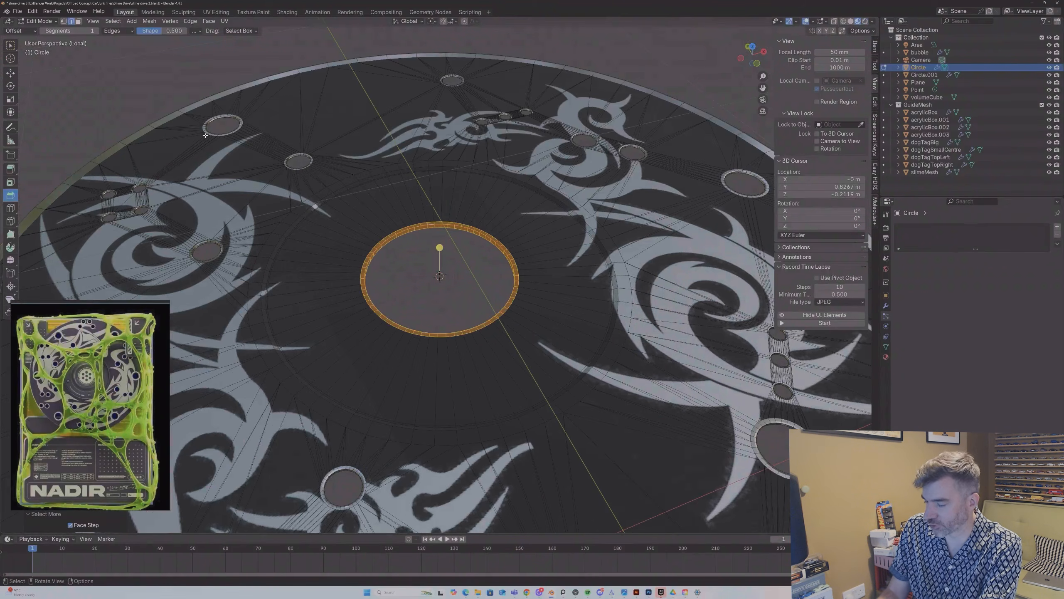
pyautogui.press('ctrl+KP_Add')
pyautogui.press('ctrl+KP_Add')
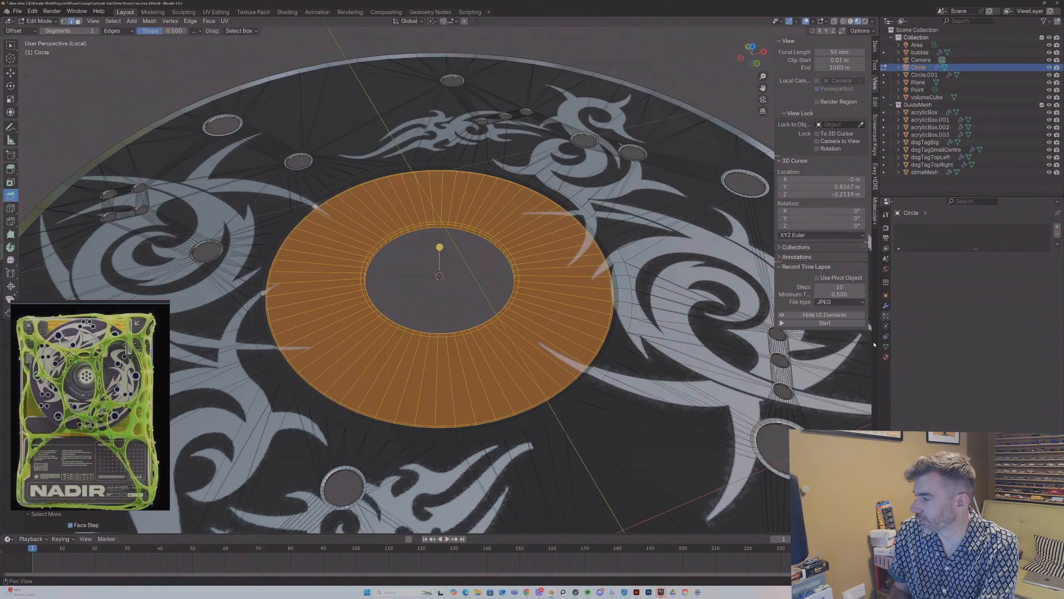
# Step: Add a third material slot to the disc and create a new material named glass in it
pyautogui.click(886, 357)
pyautogui.click(1058, 227)
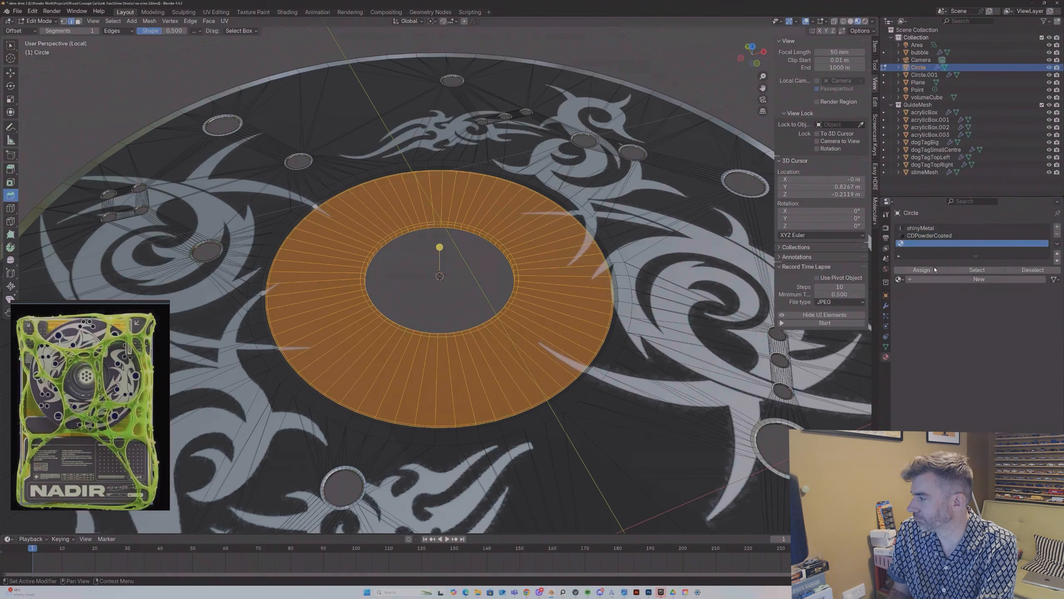
pyautogui.click(945, 280)
pyautogui.click(952, 280)
pyautogui.write('glass')
pyautogui.press('Return')
pyautogui.click(934, 279)
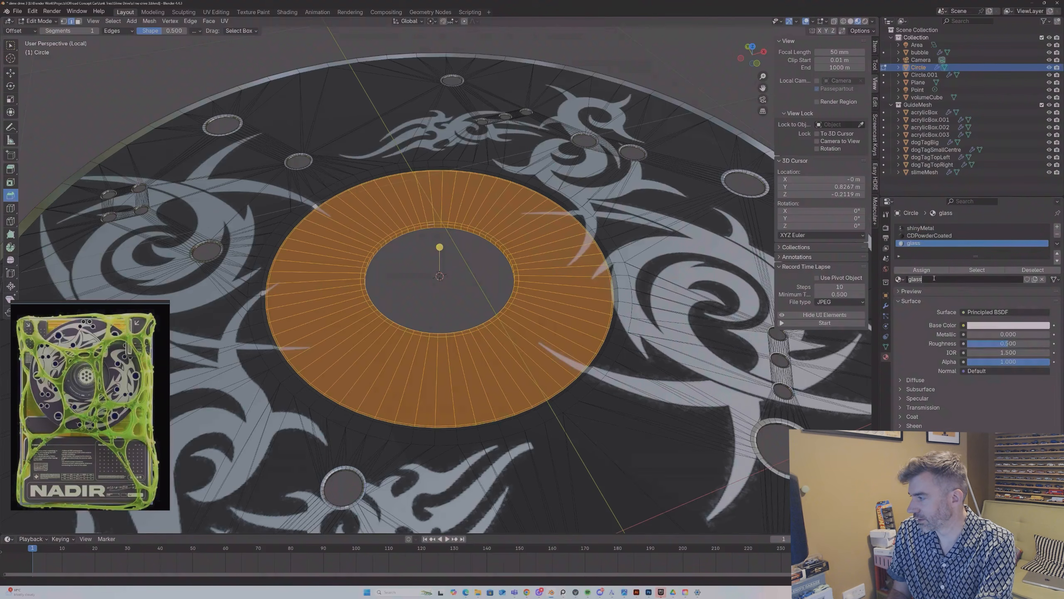
# Step: Put the existing acrylic material in the new slot and assign it to the disc's inner ring faces
pyautogui.click(900, 279)
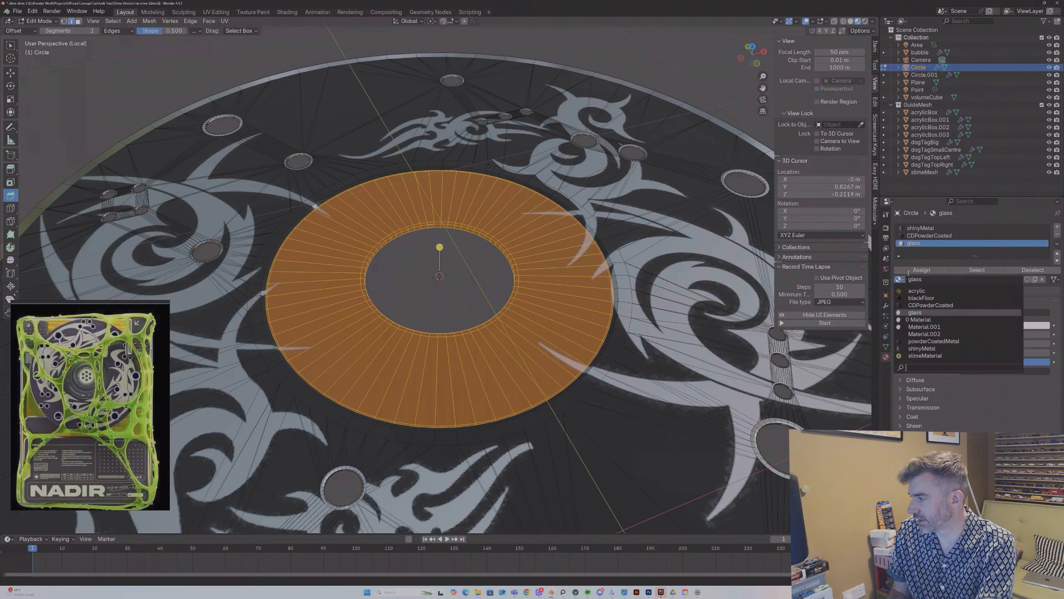
pyautogui.click(917, 291)
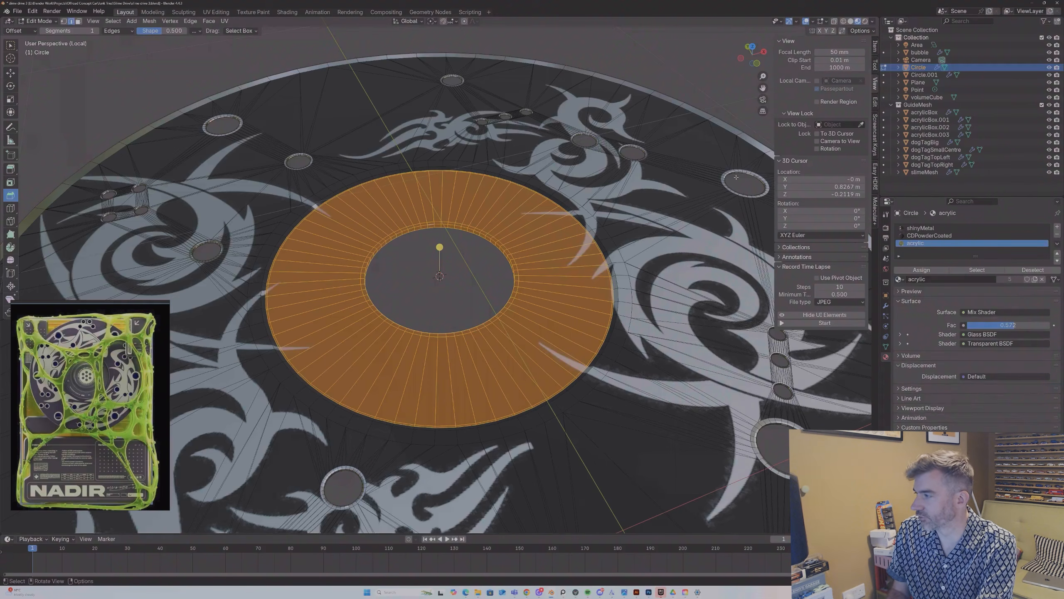
pyautogui.click(921, 270)
pyautogui.press('Tab')
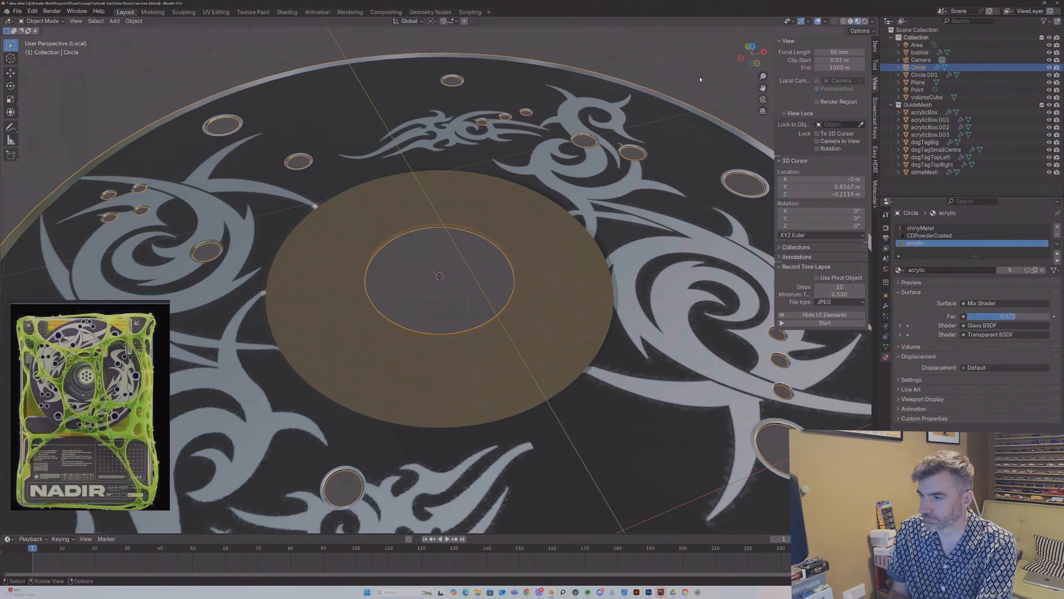
# Step: Make the inner ring's acrylic material a separate single-user copy and name it CDglass
pyautogui.press('Tab')
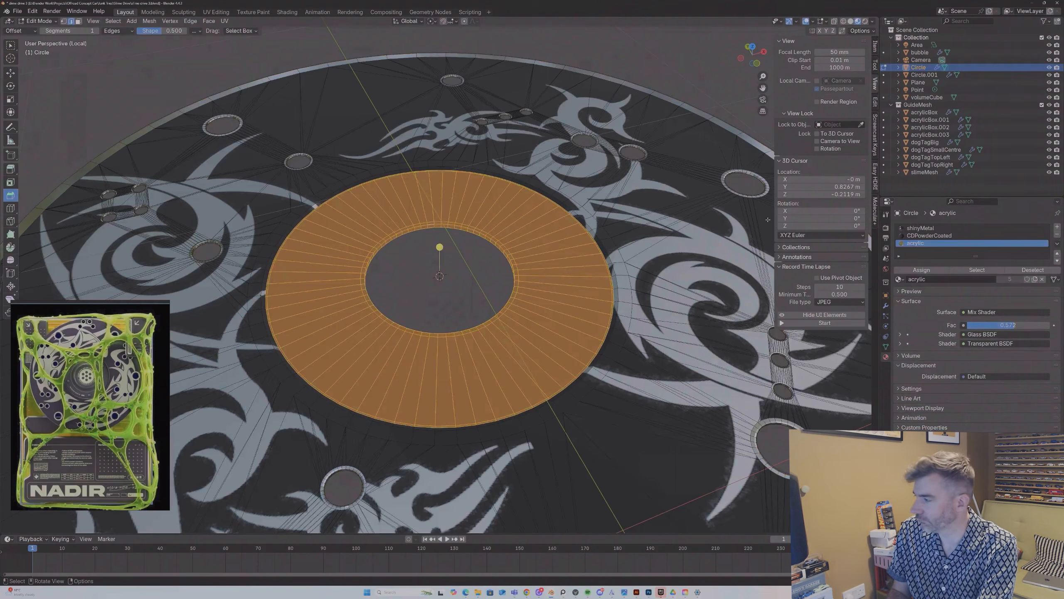
pyautogui.click(1035, 280)
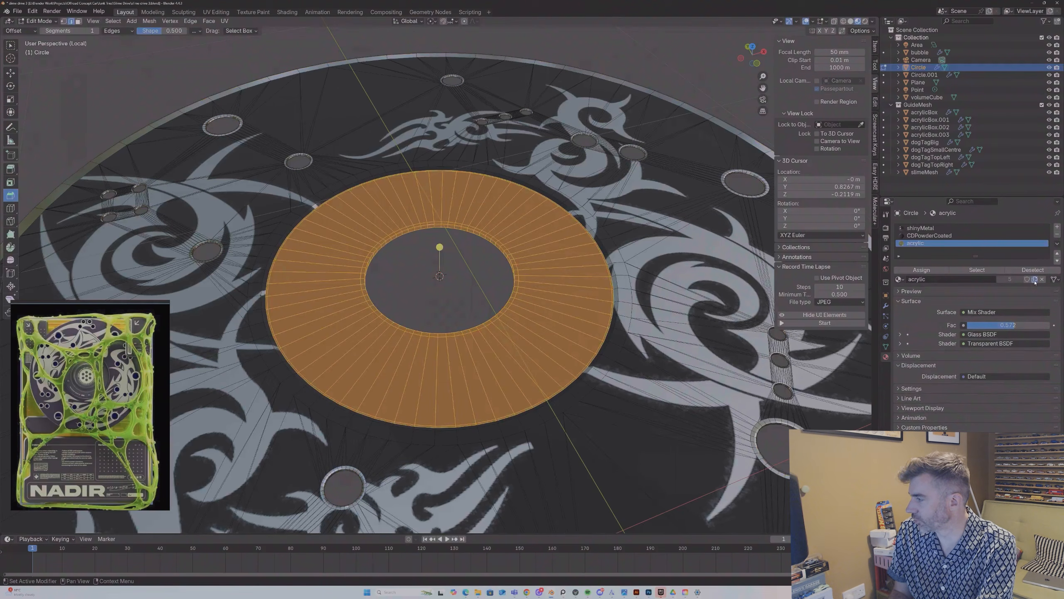
pyautogui.click(947, 280)
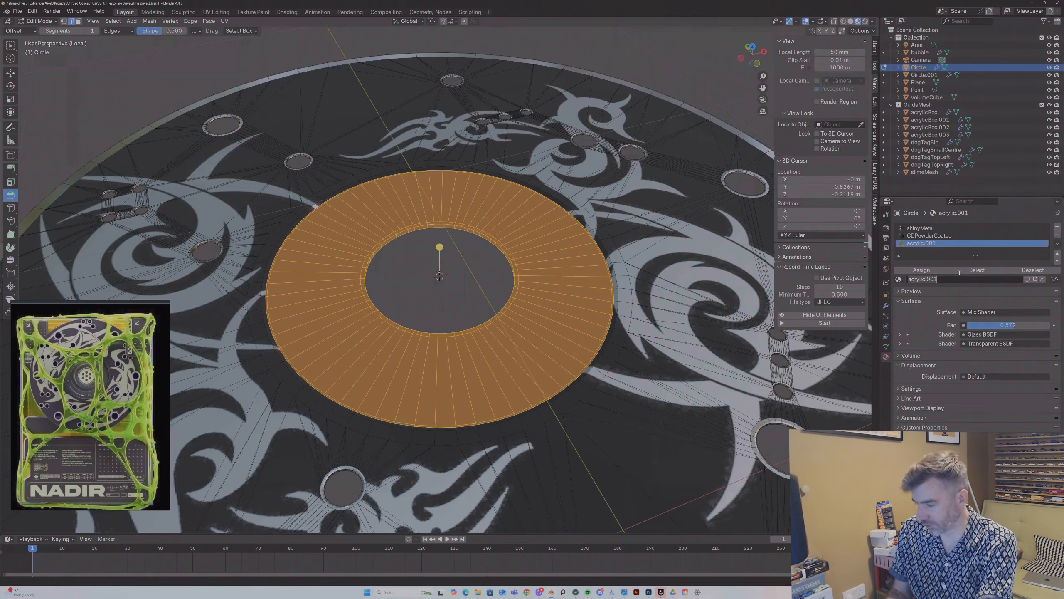
pyautogui.write('CDglass')
pyautogui.press('Return')
# Step: Open the disc's CDglass nodes in the Shading workspace and change the Glass BSDF colour to a near-white tint
pyautogui.click(287, 12)
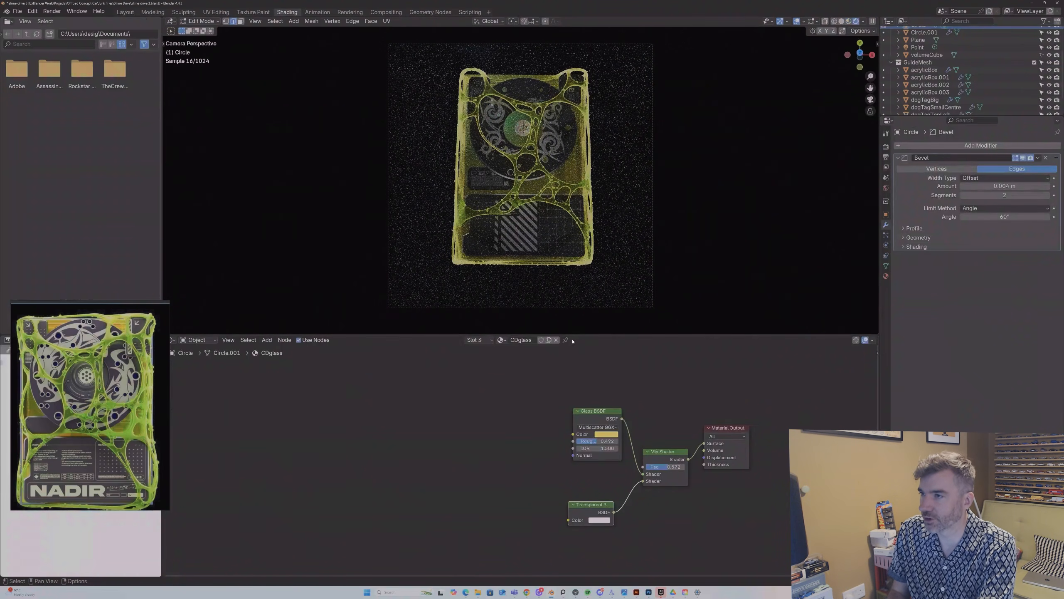
pyautogui.press('Tab')
pyautogui.click(512, 119)
pyautogui.click(513, 119)
pyautogui.click(512, 119)
pyautogui.click(886, 276)
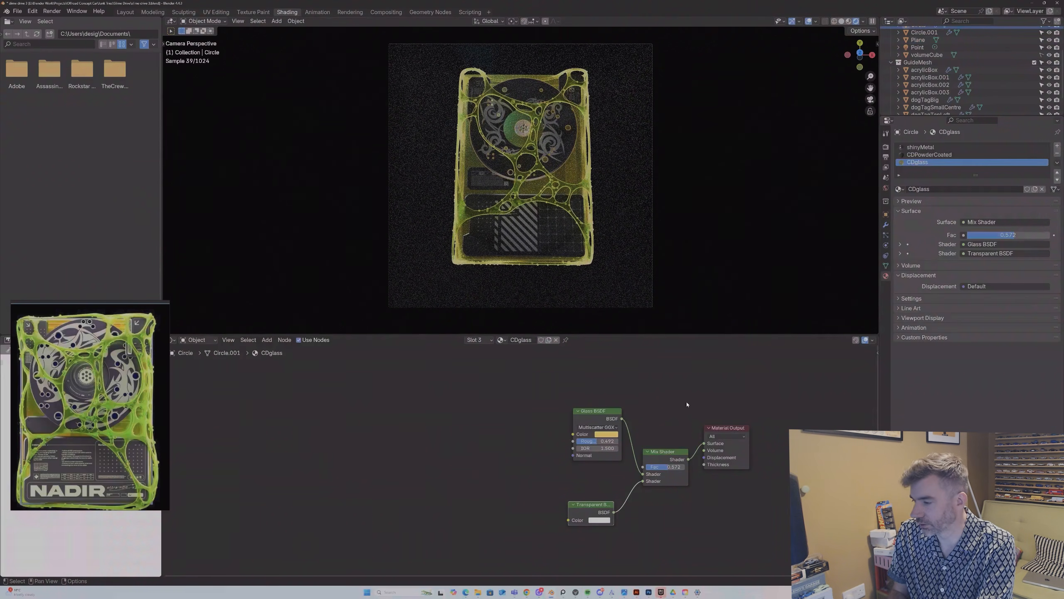
pyautogui.click(602, 435)
pyautogui.moveTo(623, 348); pyautogui.dragTo(623, 357)
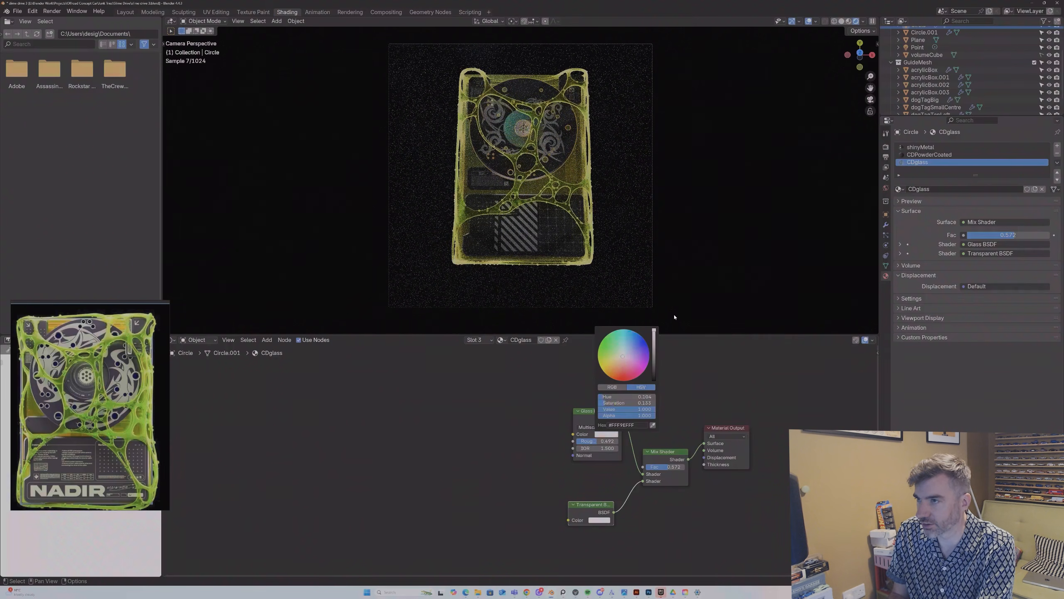
# Step: Lower the CDglass Mix Shader factor to 0.368 while judging the ring in the rendered camera view
pyautogui.moveTo(667, 467)
pyautogui.mouseDown()
pyautogui.moveTo(680, 468)
pyautogui.moveTo(663, 467)
pyautogui.mouseUp()
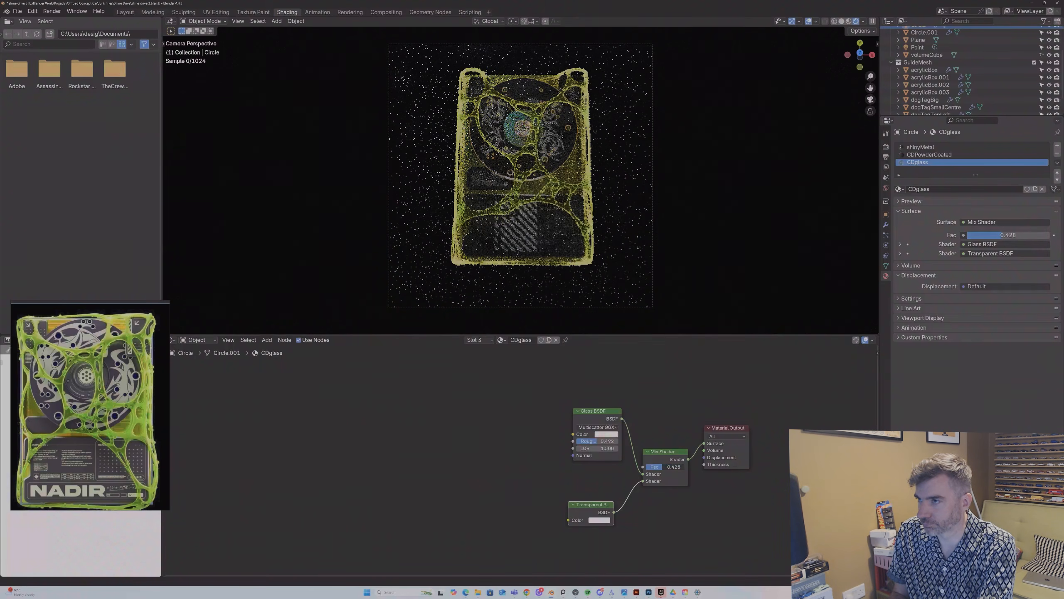
pyautogui.click(622, 179)
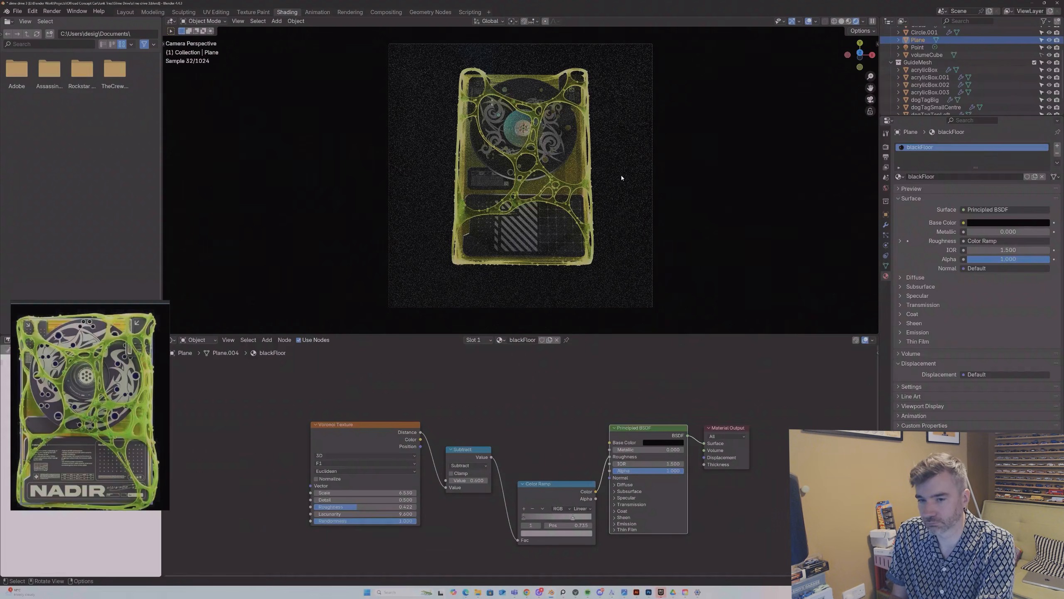
pyautogui.click(515, 118)
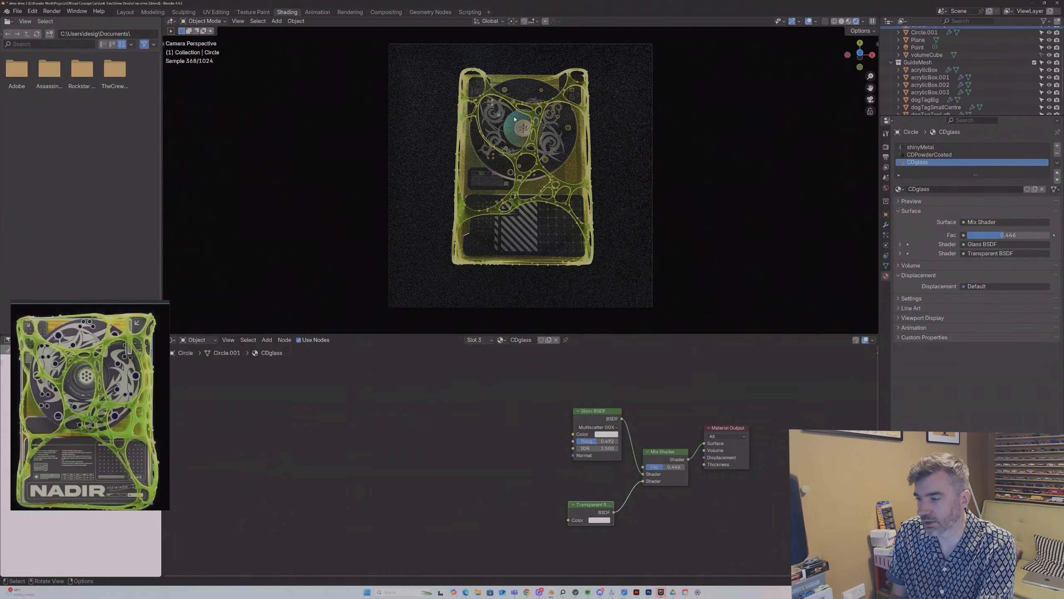
pyautogui.click(739, 269)
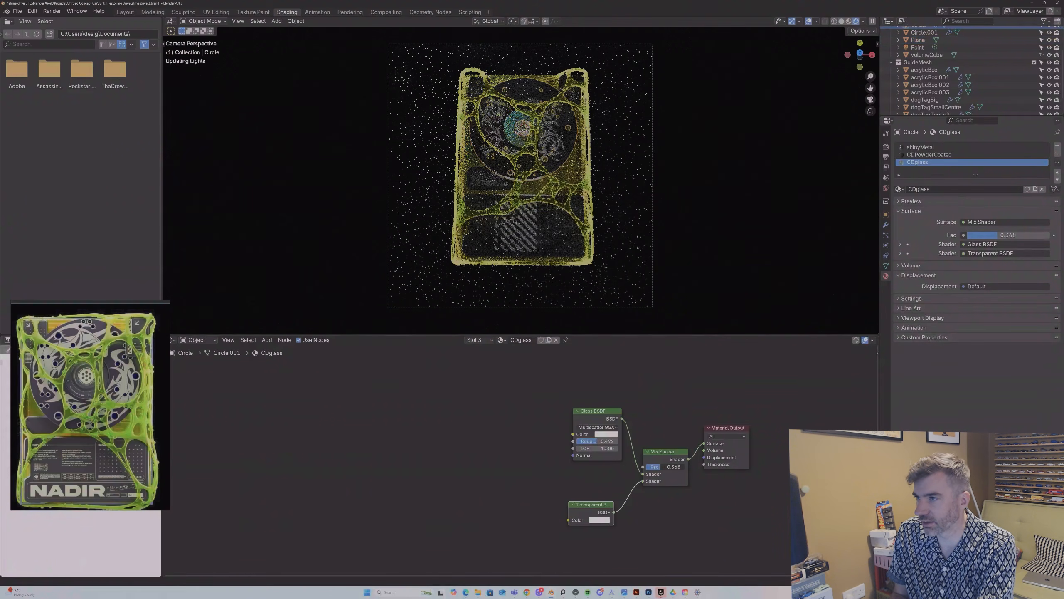
# Step: Isolate the disc and add three concentric loop cuts to its glass inner ring in Edit Mode
pyautogui.click(526, 110)
pyautogui.press('/')
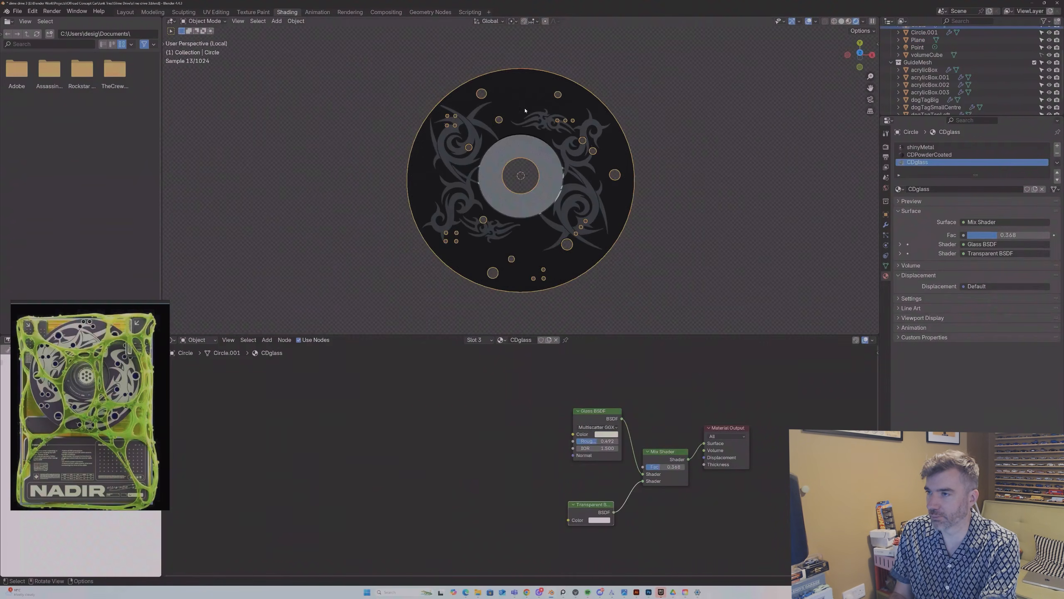
pyautogui.scroll(3, 556, 145)
pyautogui.moveTo(556, 145); pyautogui.dragTo(511, 124, button='middle')
pyautogui.scroll(3, 518, 124)
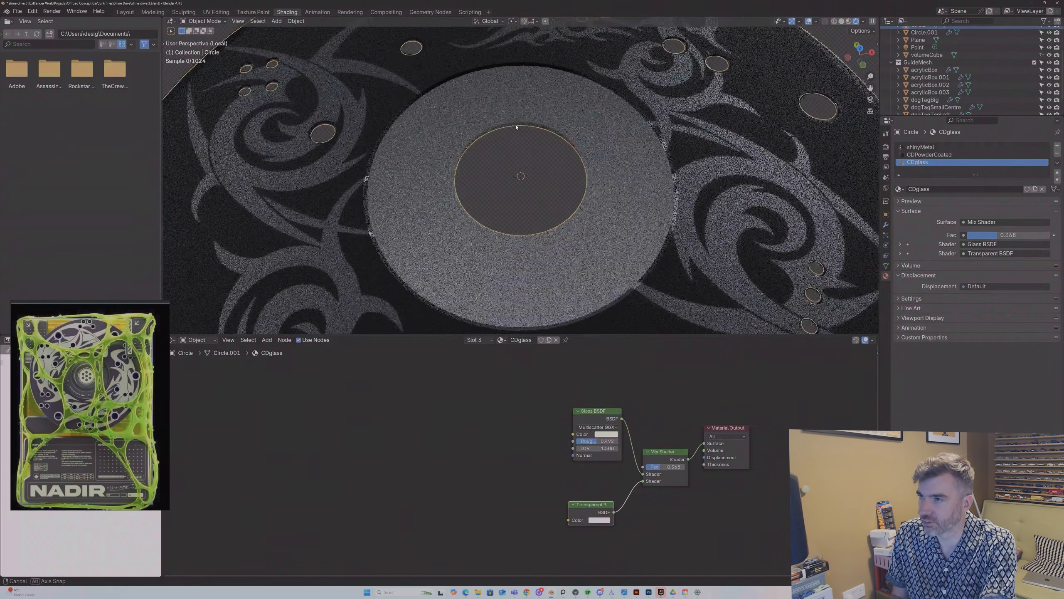
pyautogui.press('Tab')
pyautogui.hotkey('ctrl', 'r')
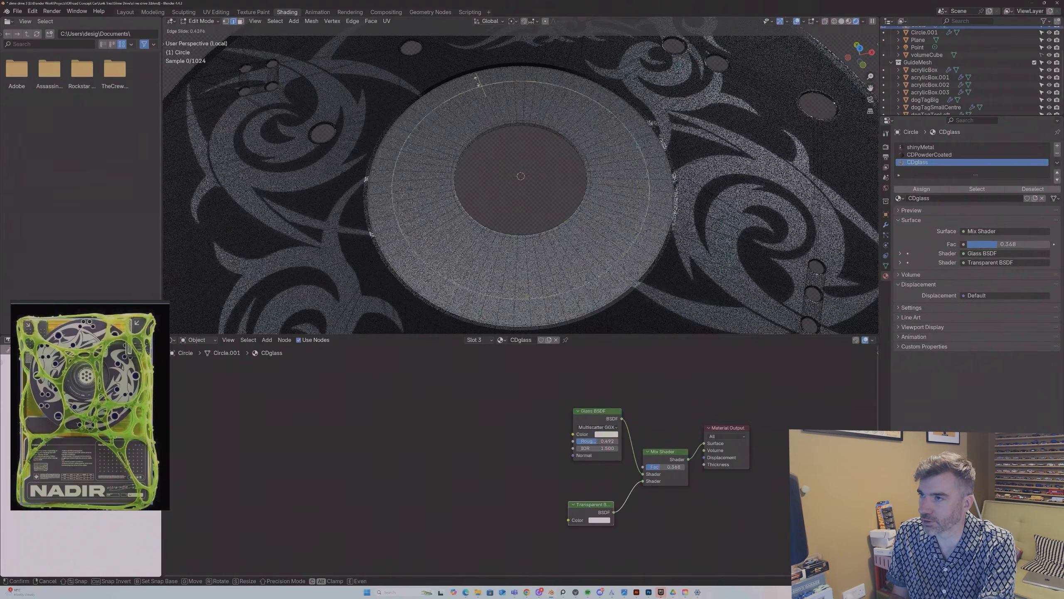
pyautogui.click(485, 107)
pyautogui.click(486, 107)
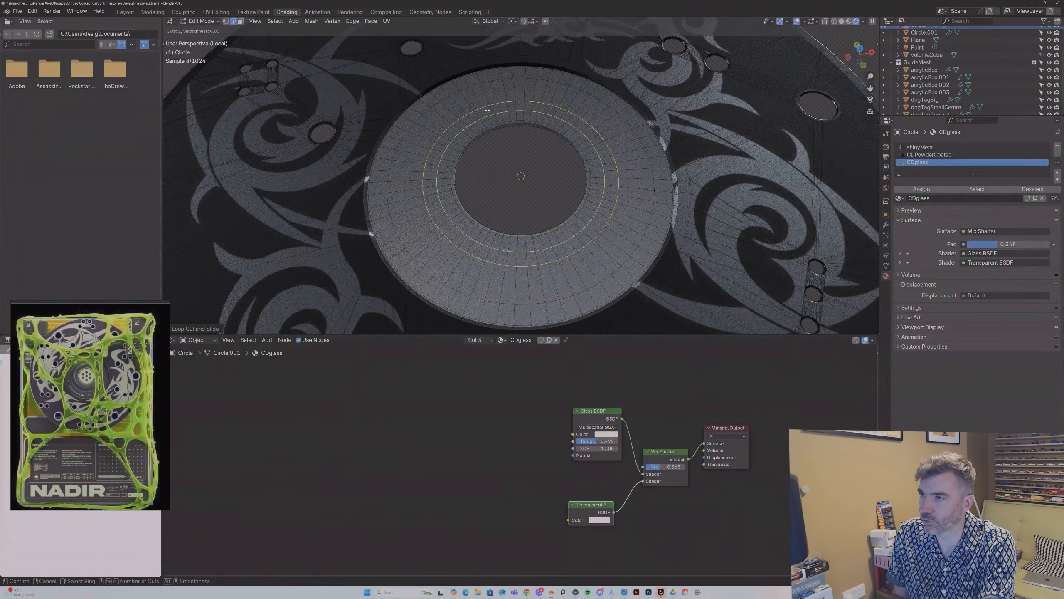
# Step: Select the three new edge loops and, in the Layout workspace, bevel them slightly into narrow concentric bands
pyautogui.keyDown('alt'); pyautogui.keyDown('shift'); pyautogui.click(486, 106); pyautogui.keyUp('shift'); pyautogui.keyUp('alt')
pyautogui.keyDown('alt'); pyautogui.keyDown('shift'); pyautogui.click(476, 85); pyautogui.keyUp('shift'); pyautogui.keyUp('alt')
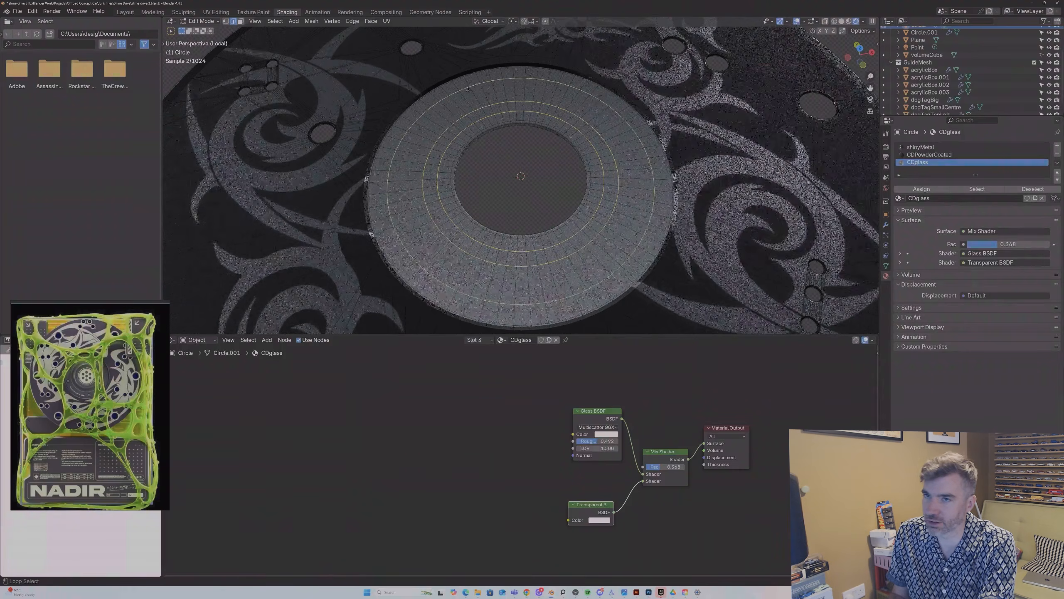
pyautogui.click(124, 12)
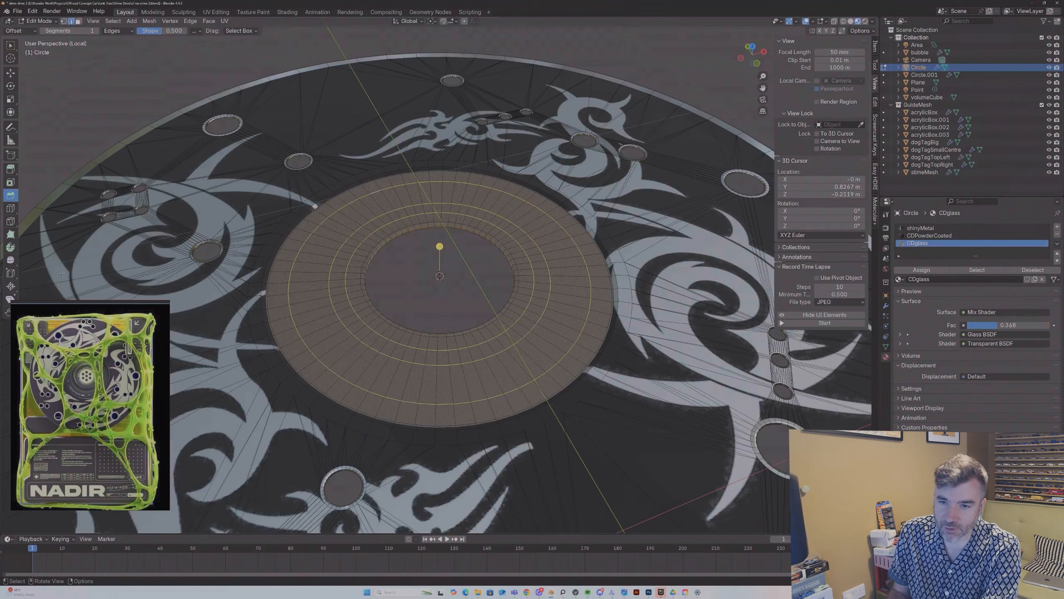
pyautogui.moveTo(92, 306); pyautogui.dragTo(137, 266)
pyautogui.moveTo(440, 246); pyautogui.dragTo(440, 242)
# Step: Extrude the narrow ring bands slightly along their normals and return to Object Mode
pyautogui.hotkey('alt', 'e')
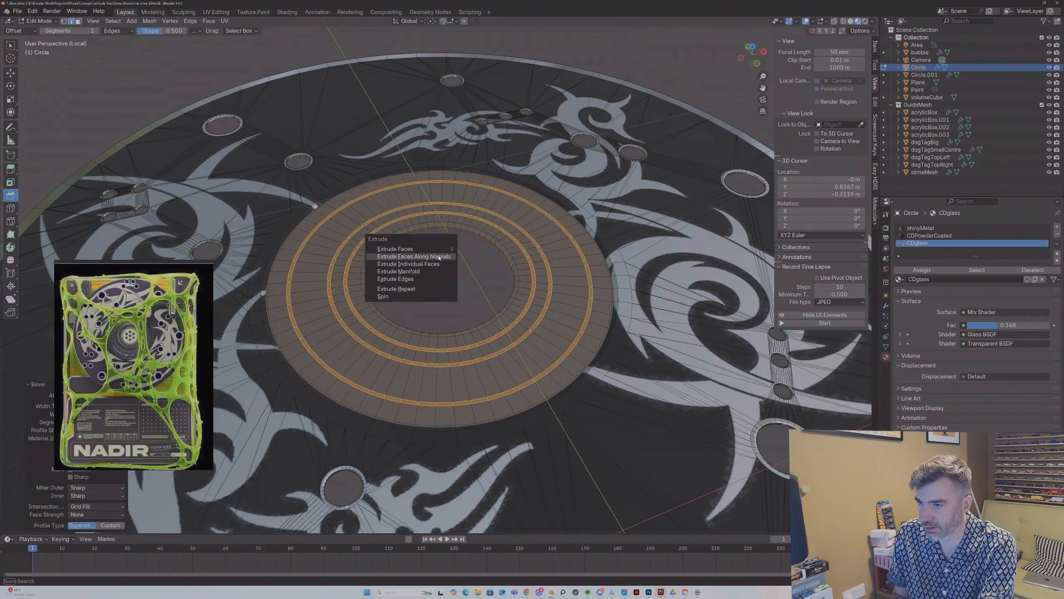
pyautogui.click(438, 256)
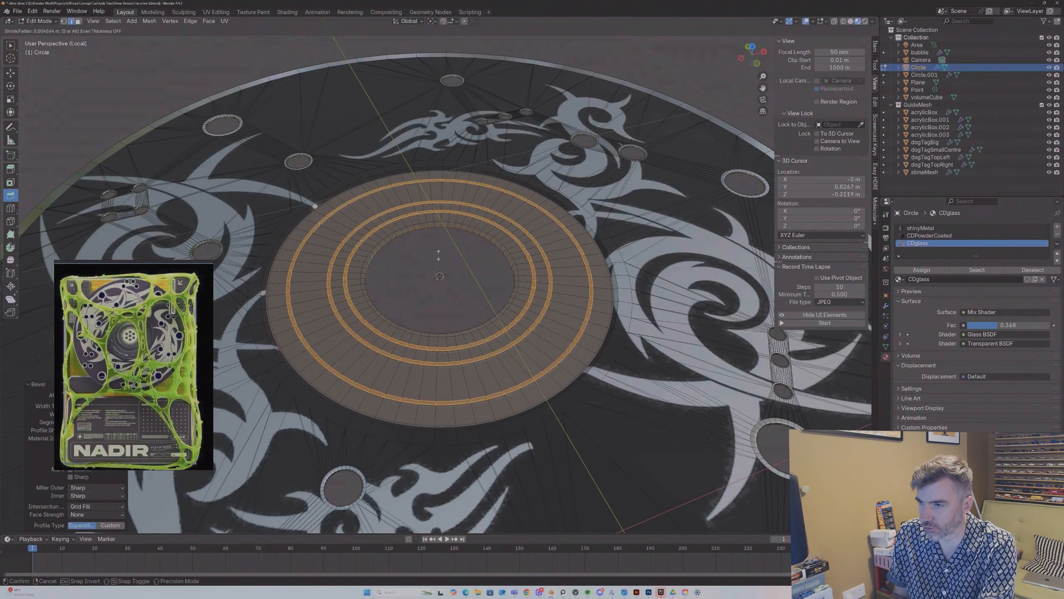
pyautogui.click(438, 256)
pyautogui.press('Tab')
# Step: Check the whole scene through the camera in Rendered shading
pyautogui.scroll(-3, 445, 238)
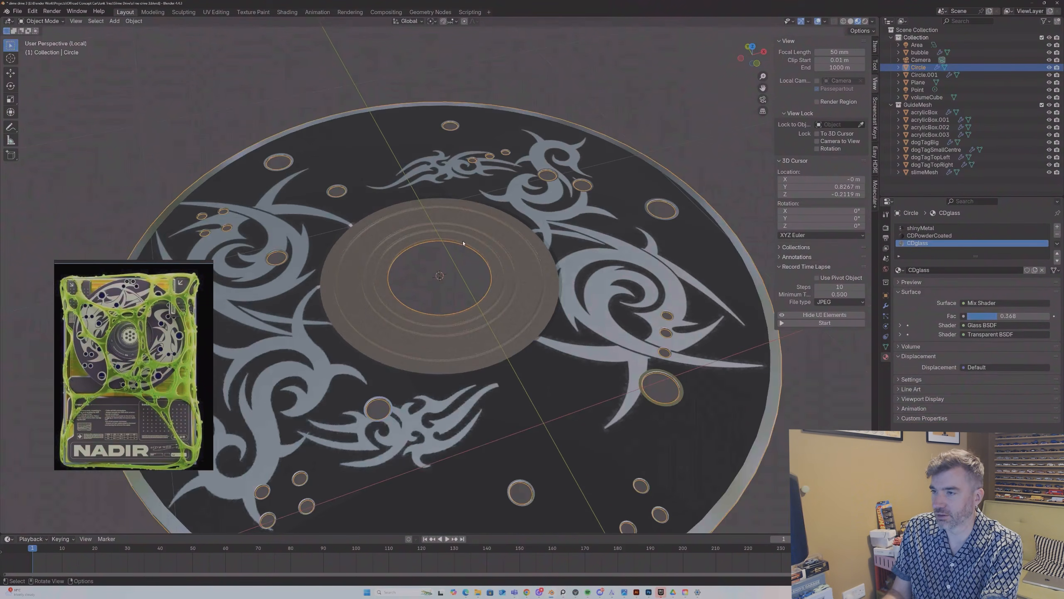
pyautogui.press('KP_0')
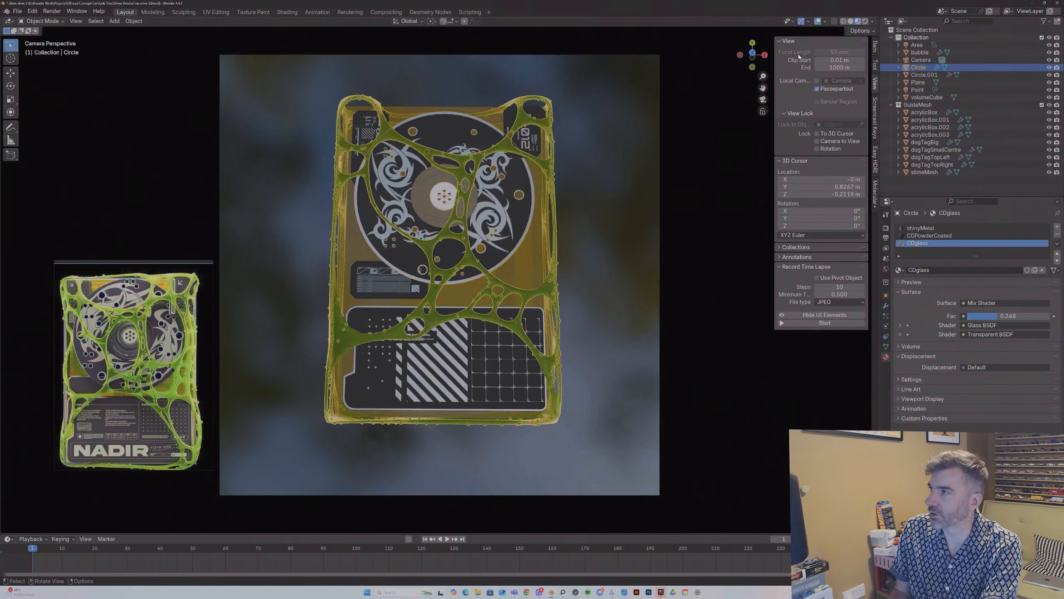
pyautogui.click(865, 21)
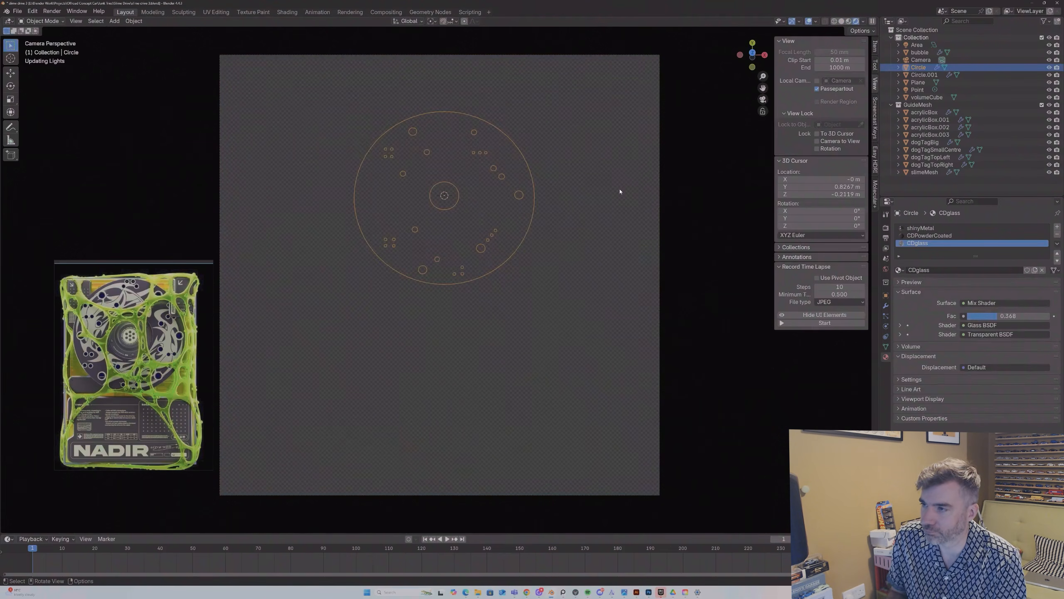
pyautogui.click(620, 191)
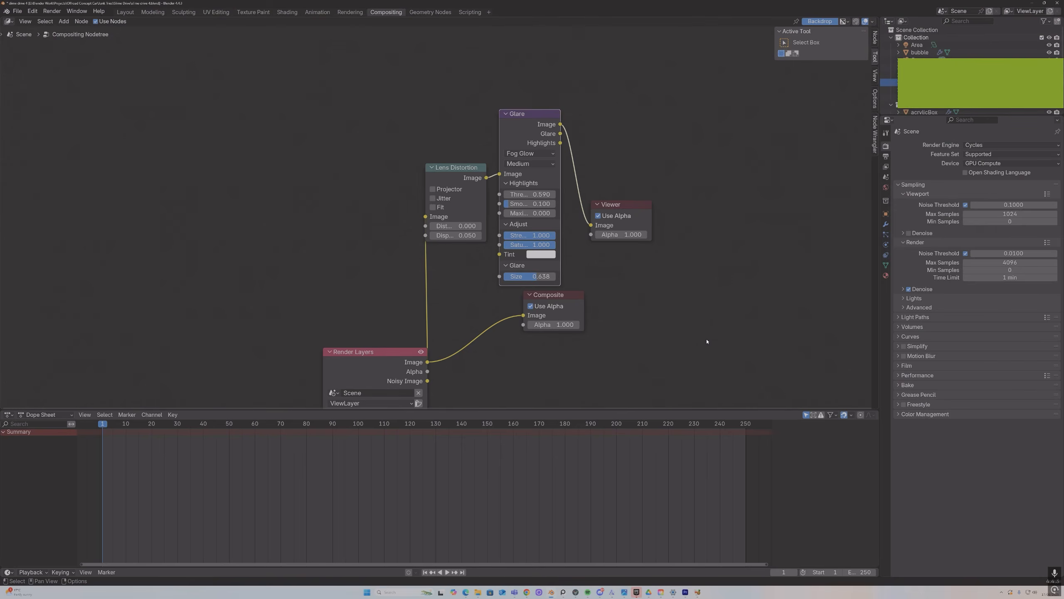
# Step: Space out the Composite and Viewer nodes in the compositor and connect the Glare node's Image output to Composite
pyautogui.moveTo(568, 299); pyautogui.dragTo(563, 313)
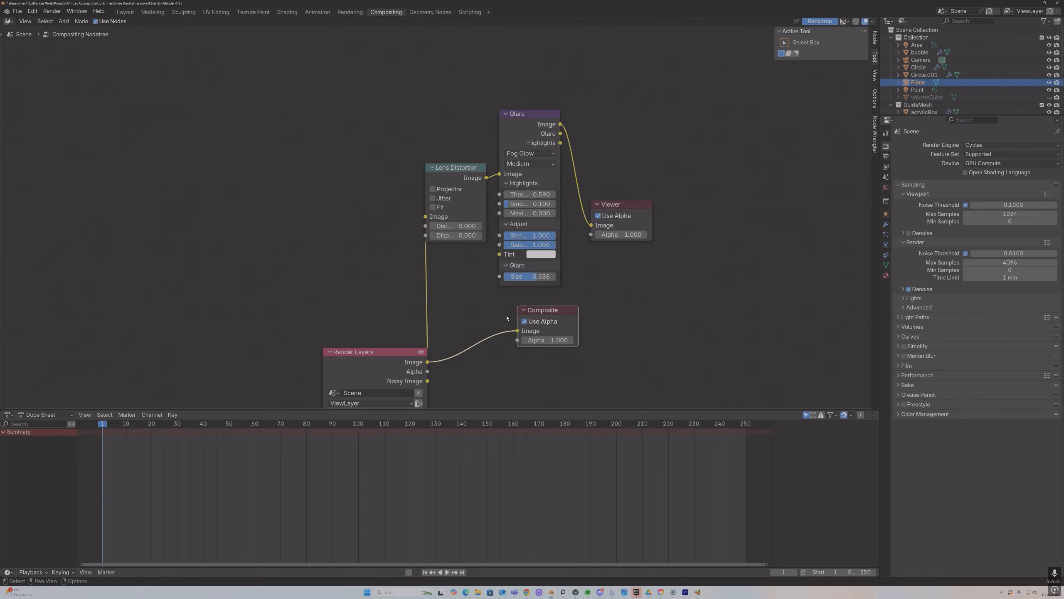
pyautogui.moveTo(506, 317); pyautogui.dragTo(509, 284, button='middle')
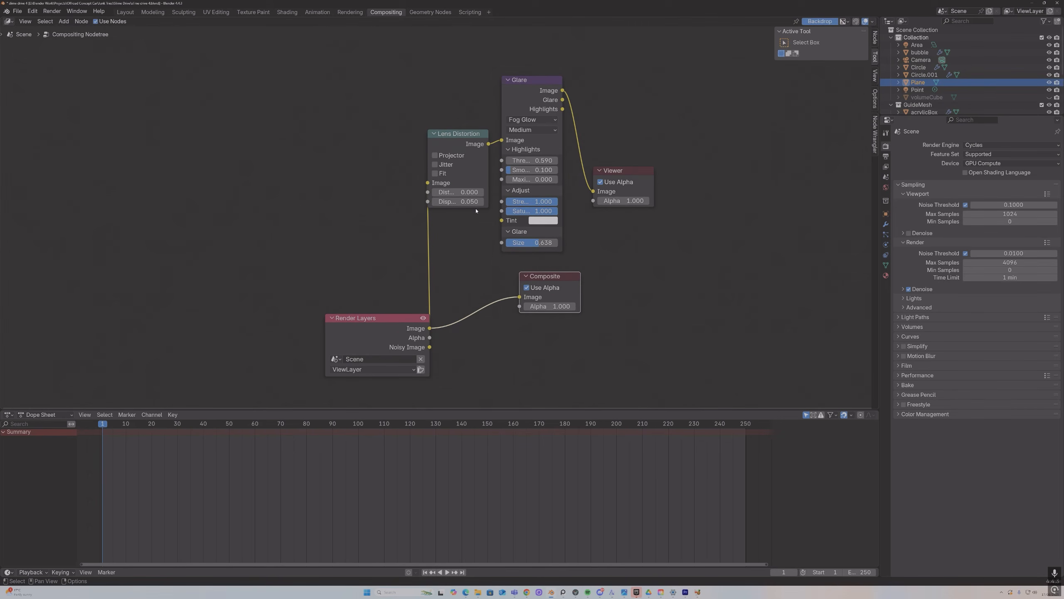
pyautogui.moveTo(616, 170); pyautogui.dragTo(660, 149)
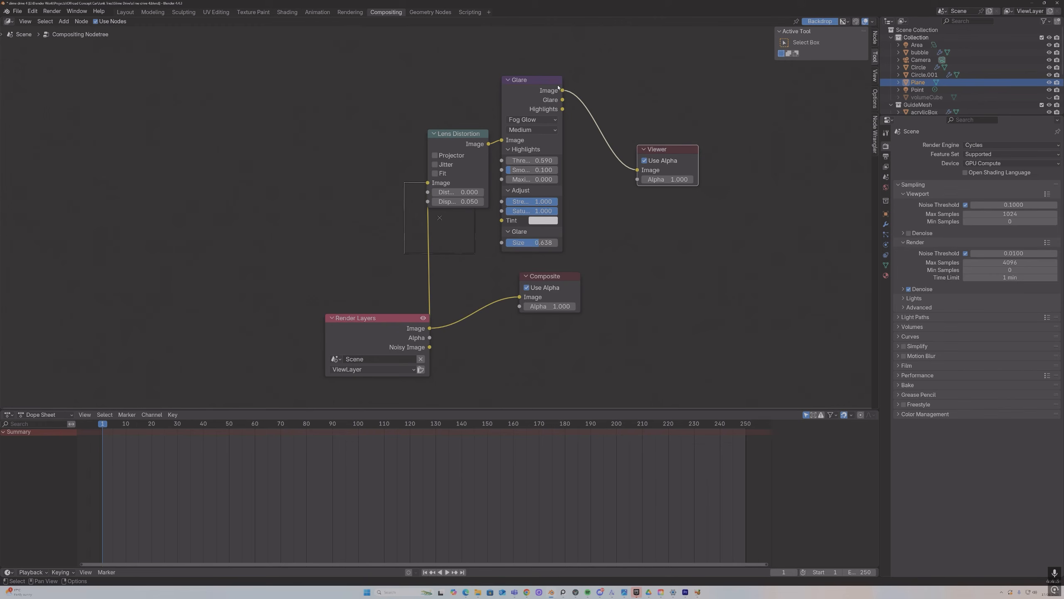
pyautogui.moveTo(563, 90); pyautogui.dragTo(553, 277)
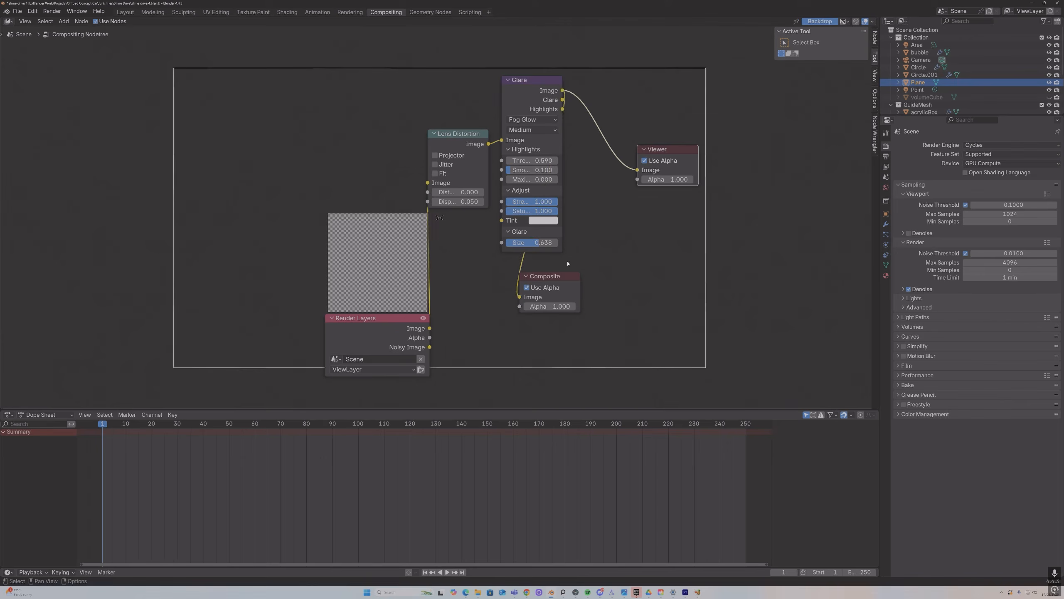
pyautogui.moveTo(655, 148); pyautogui.dragTo(681, 153)
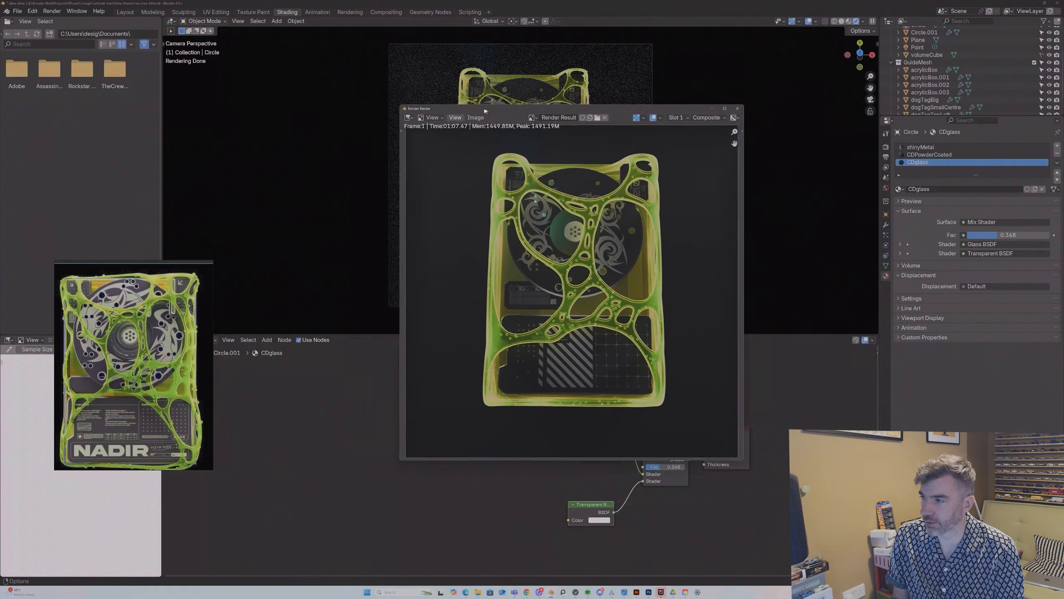
pyautogui.moveTo(484, 110); pyautogui.dragTo(475, 108)
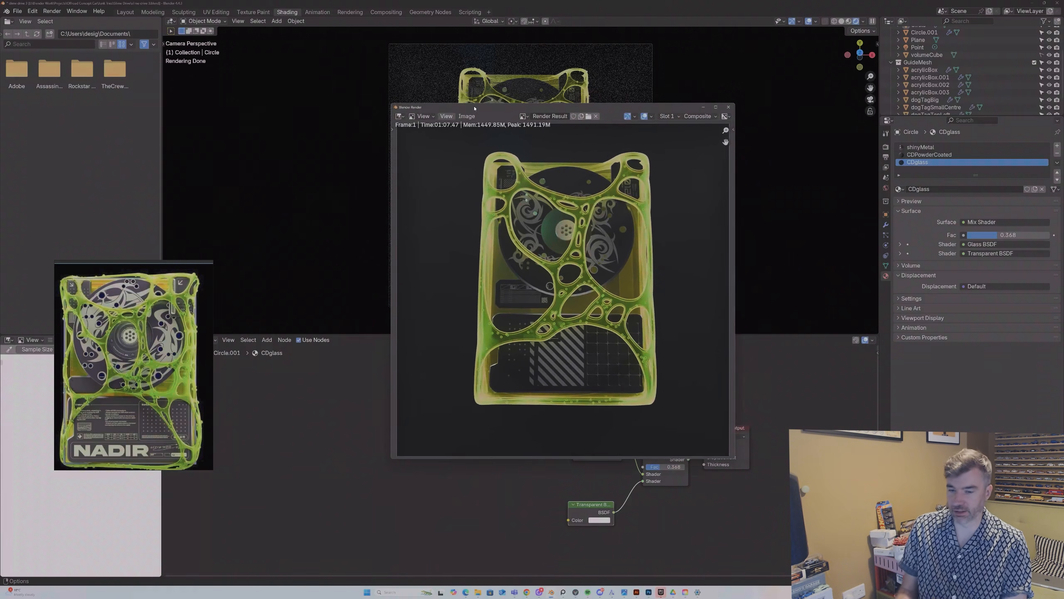
pyautogui.moveTo(475, 109); pyautogui.dragTo(467, 112)
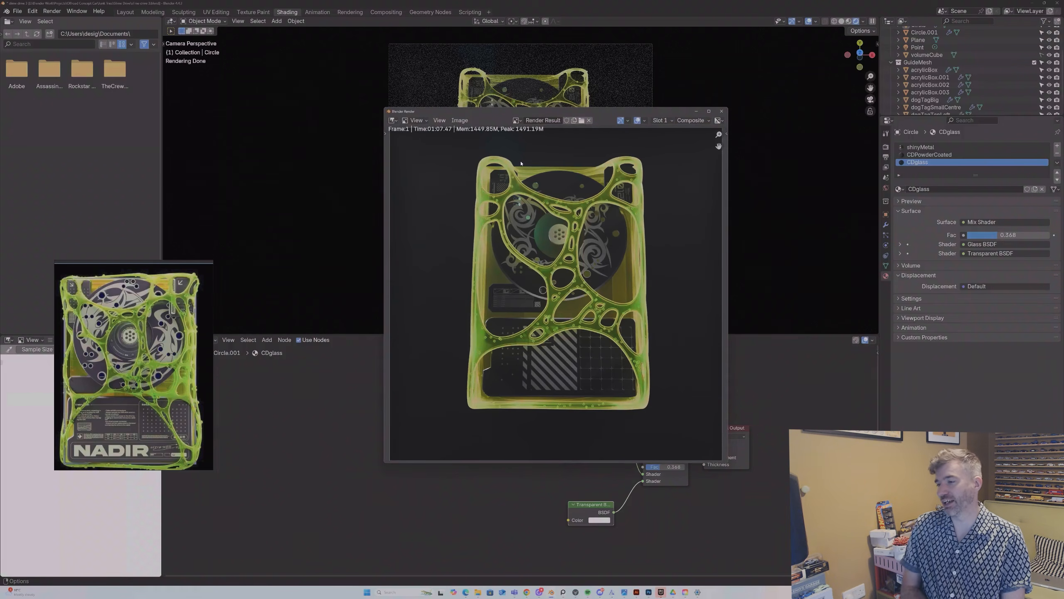
pyautogui.moveTo(491, 115); pyautogui.dragTo(457, 110)
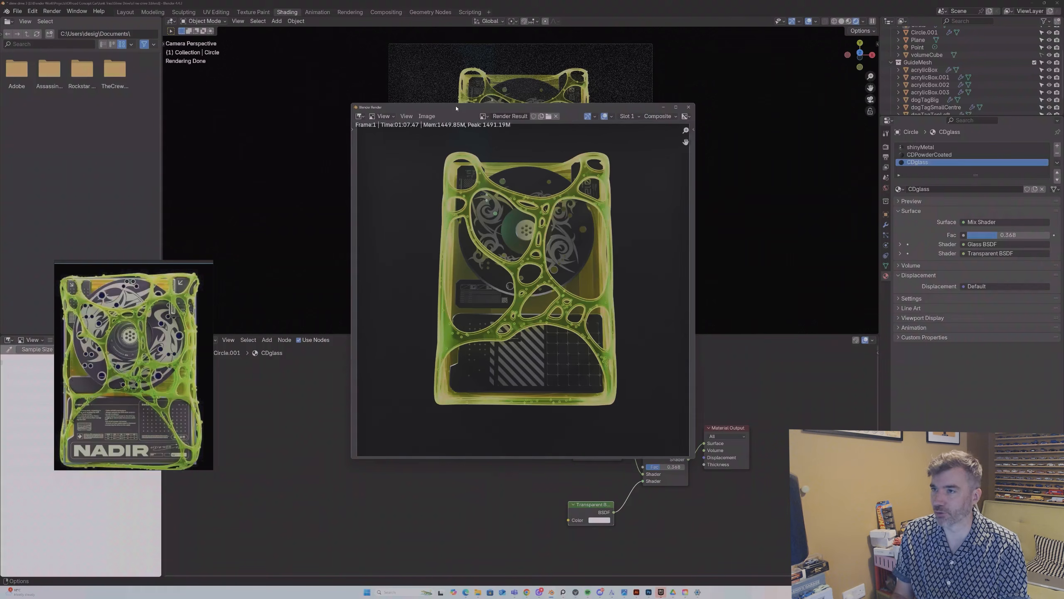
pyautogui.moveTo(456, 108); pyautogui.dragTo(451, 108)
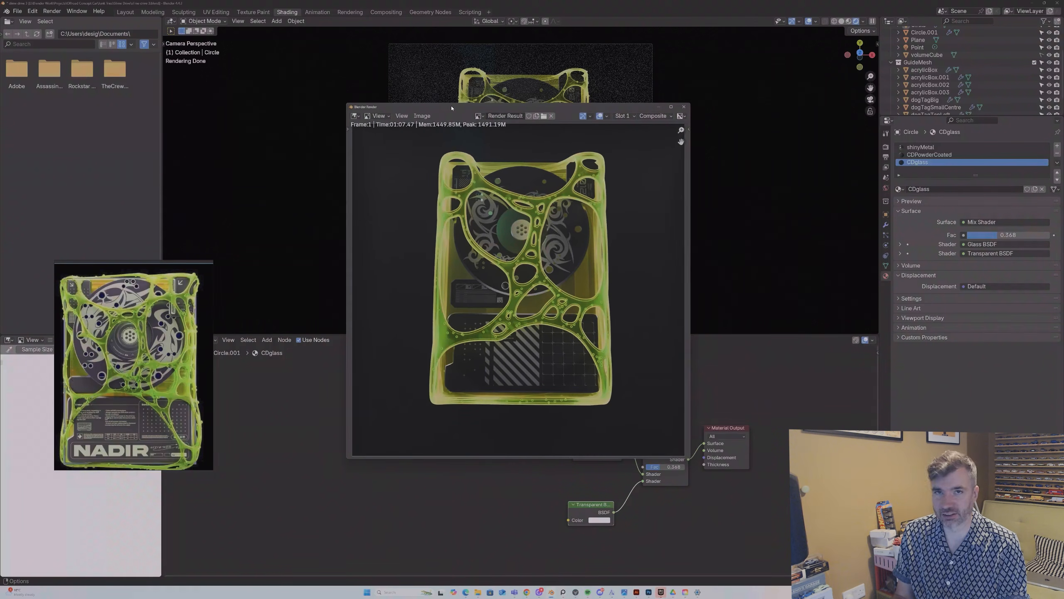